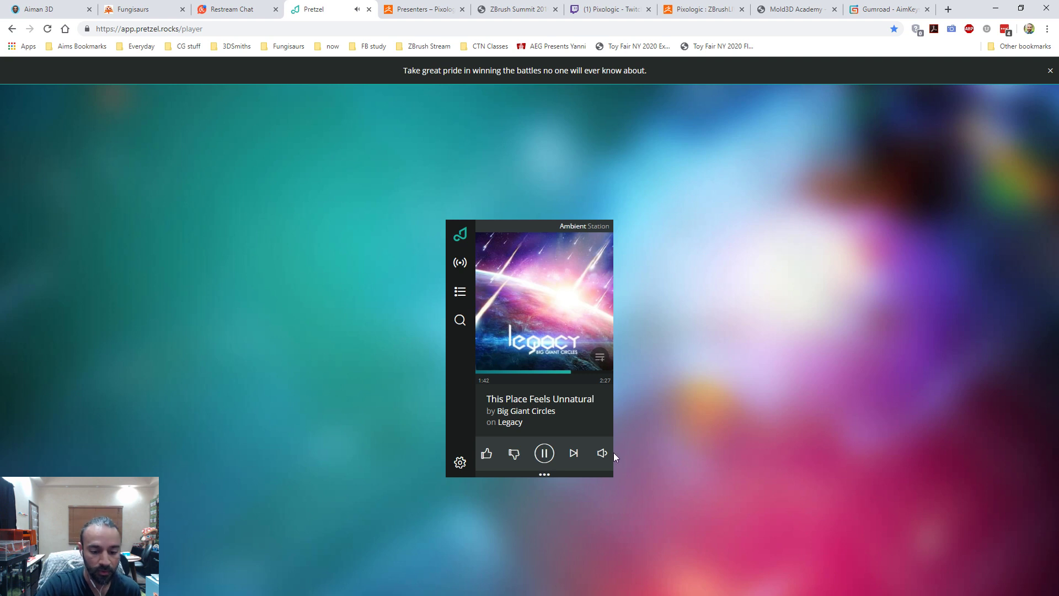
- Check the Pretzel music player's volume and read the viewers' messages in the Restream chat
mouse_move(600, 430)
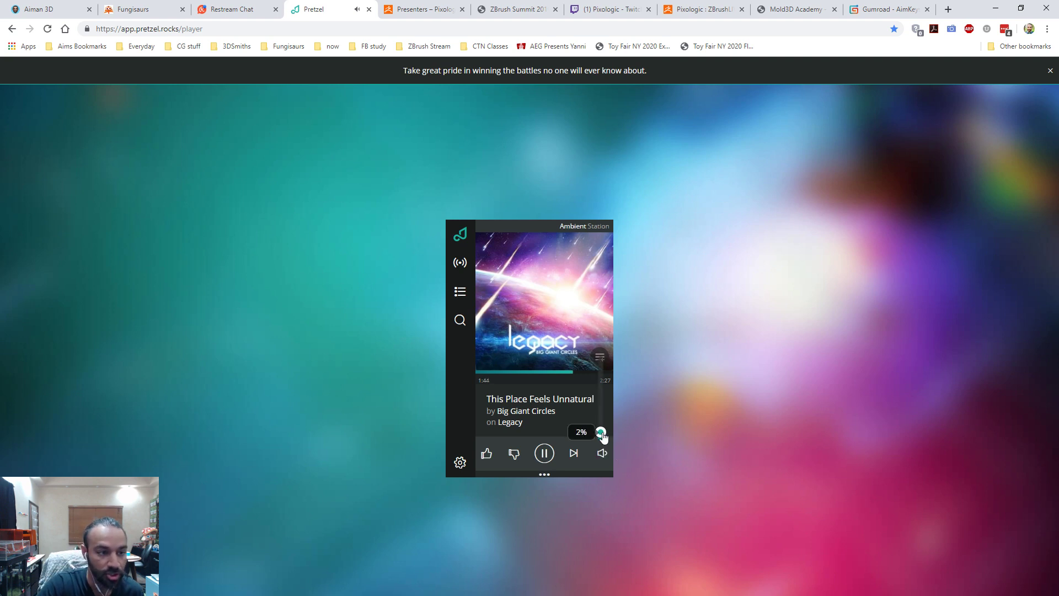
left_click(242, 8)
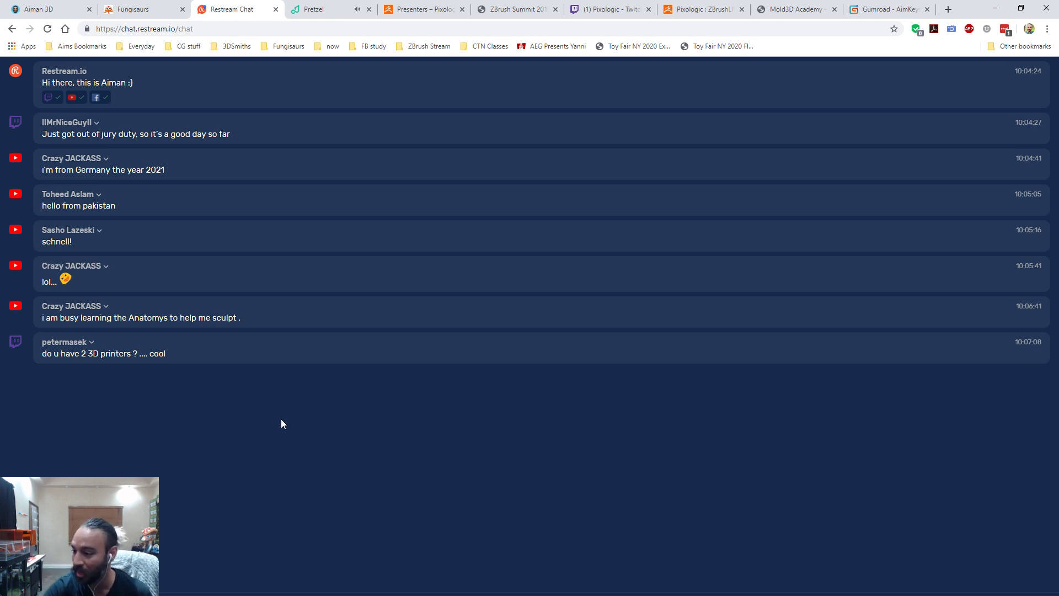
left_click_drag(159, 353, 166, 354)
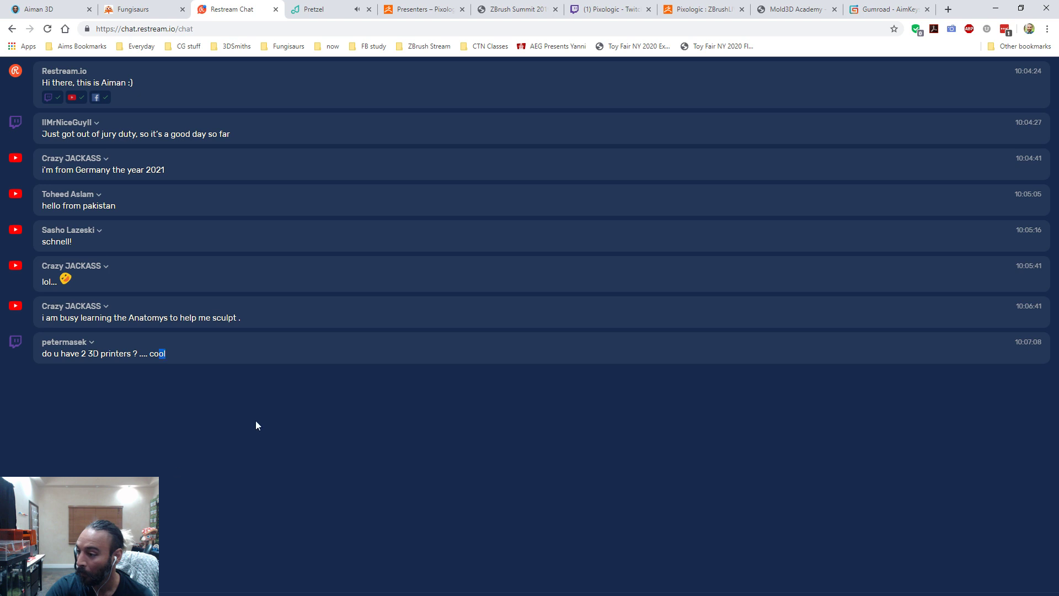
key("alt+Tab")
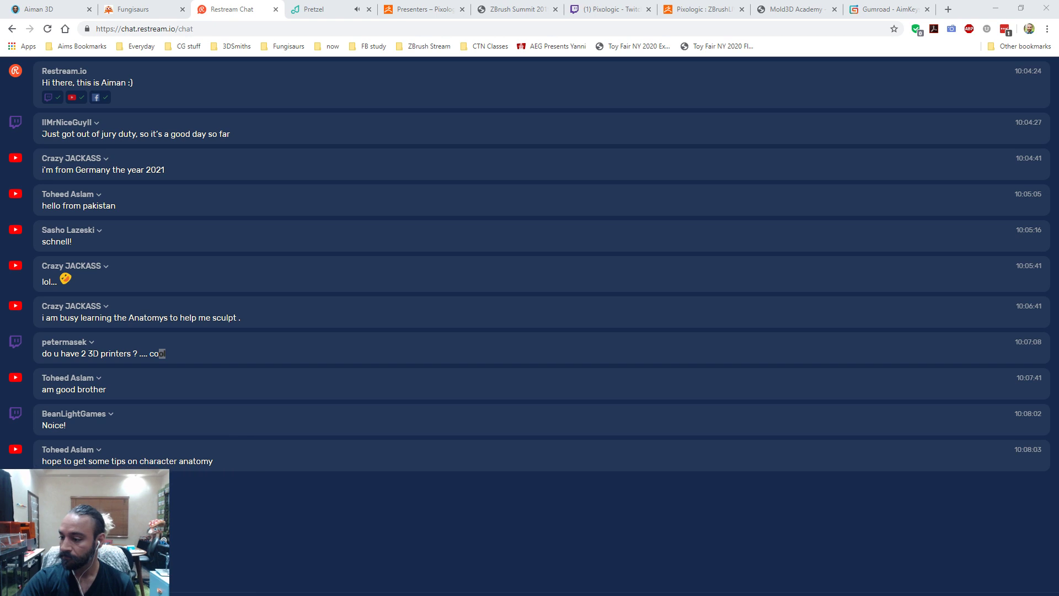
- Bring up the aiman3d.com portfolio and recheck the music volume in the Pretzel player
left_click(42, 8)
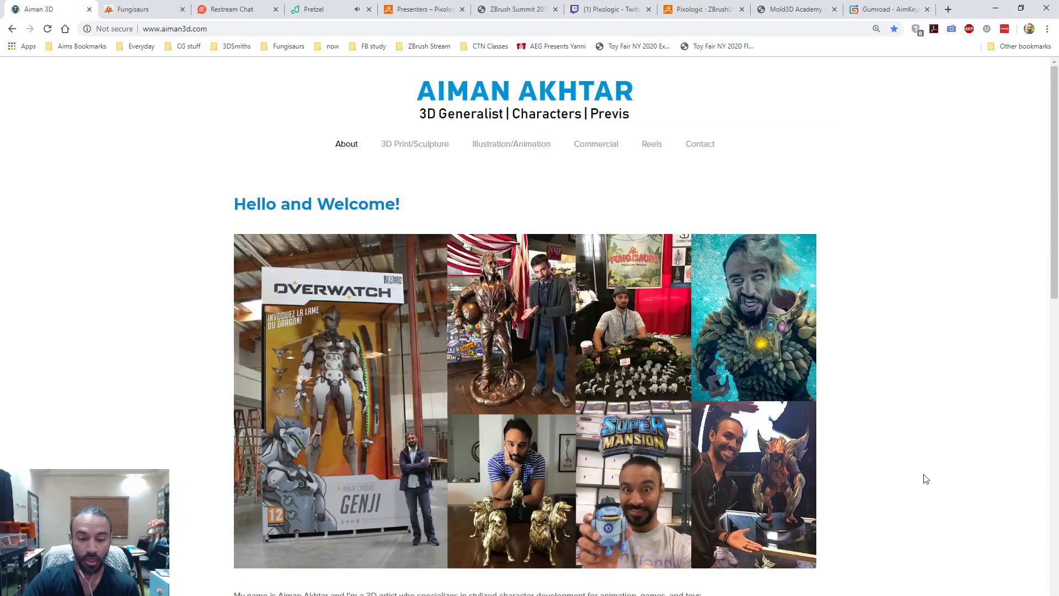
left_click(349, 8)
mouse_move(602, 452)
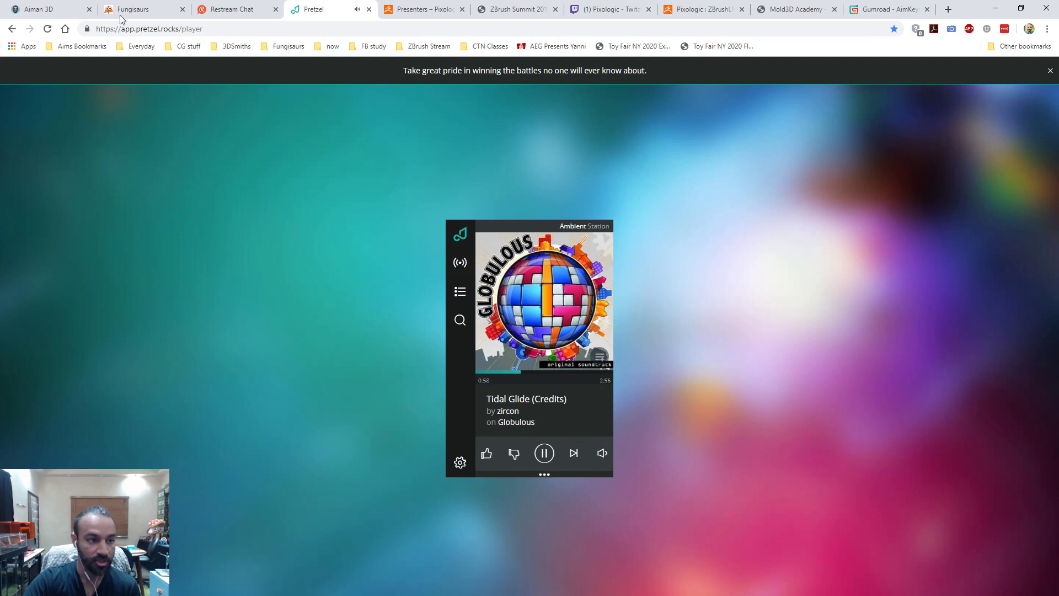
- Look over the welcome photos and introduction on the portfolio site's About page
left_click(42, 7)
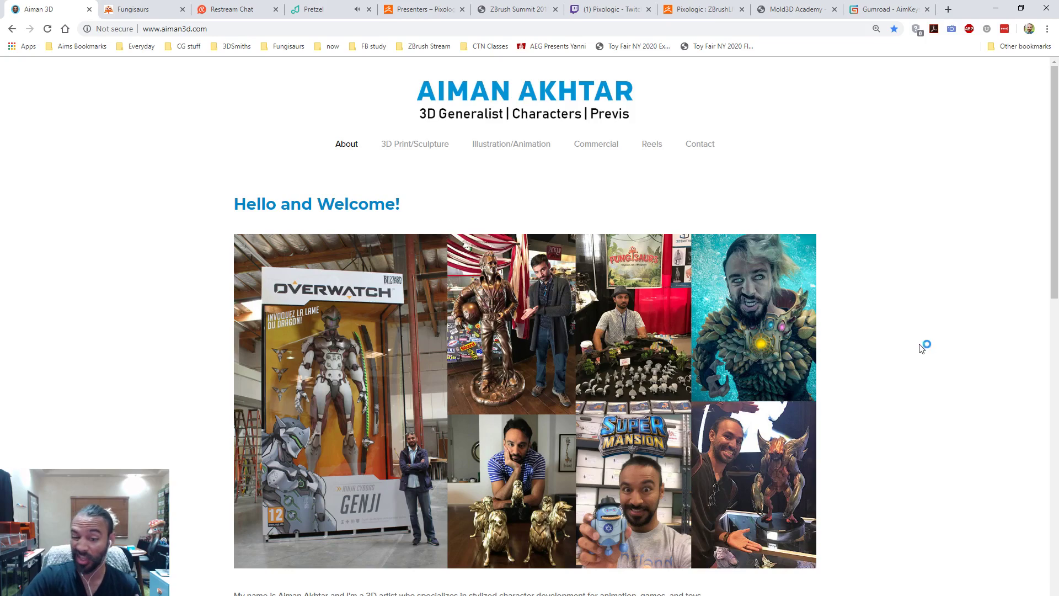
scroll(920, 349, "down", 2)
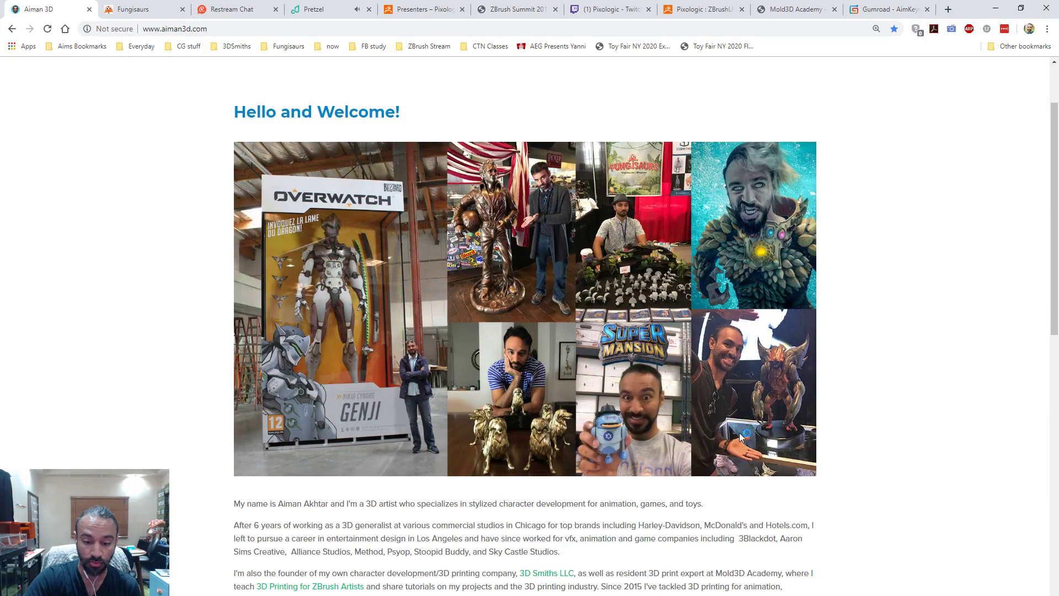
scroll(756, 456, "up", 2)
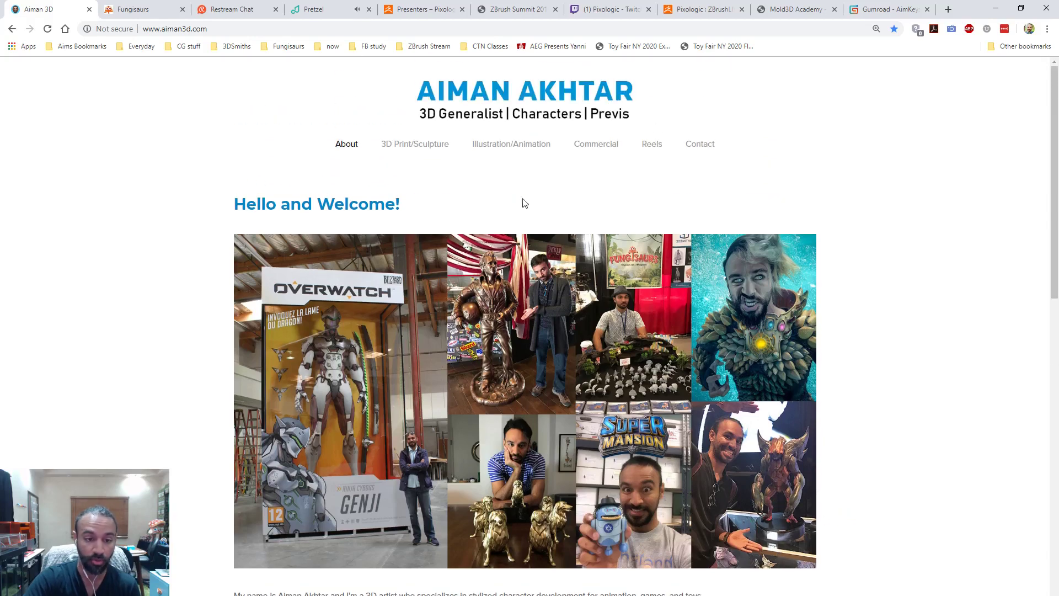
- Browse the portfolio's 3D Print/Sculpture gallery, enlarging the photo of the corgi in the black cat mask
left_click(427, 154)
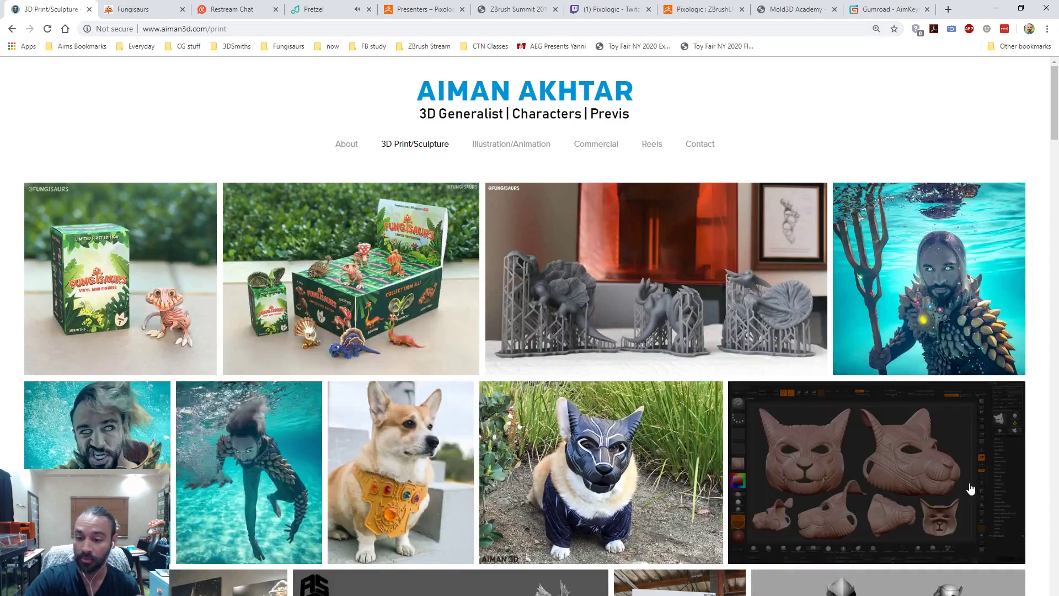
scroll(680, 215, "down", 5)
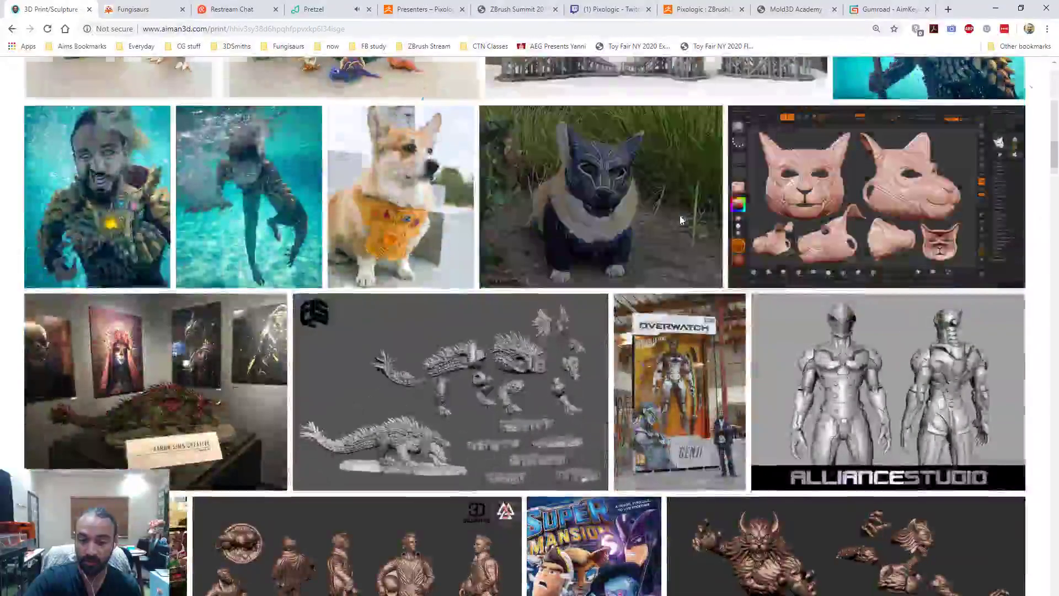
left_click(679, 215)
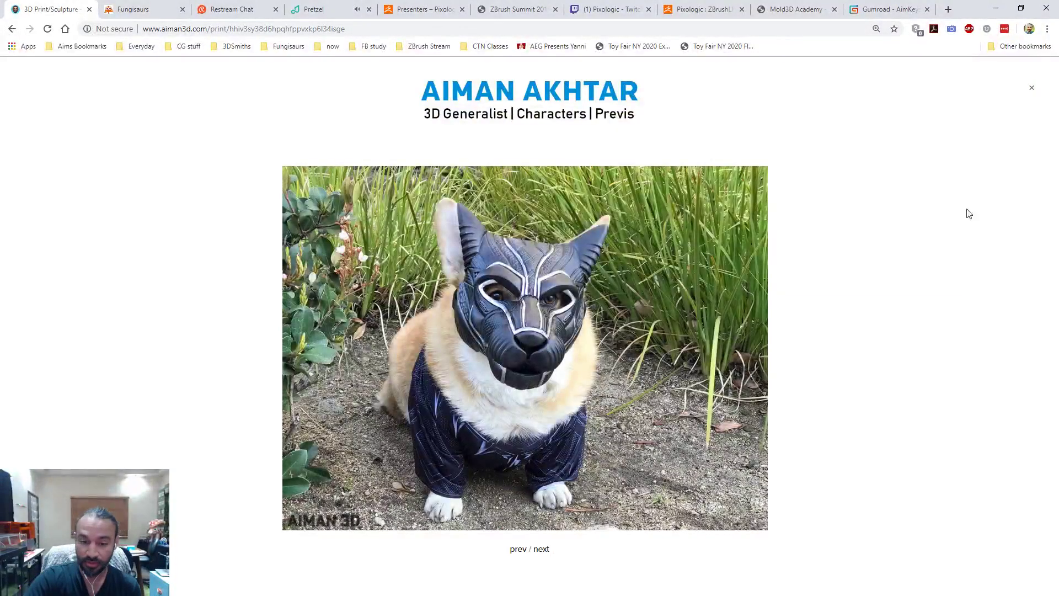
left_click(1032, 92)
scroll(633, 368, "down", 3)
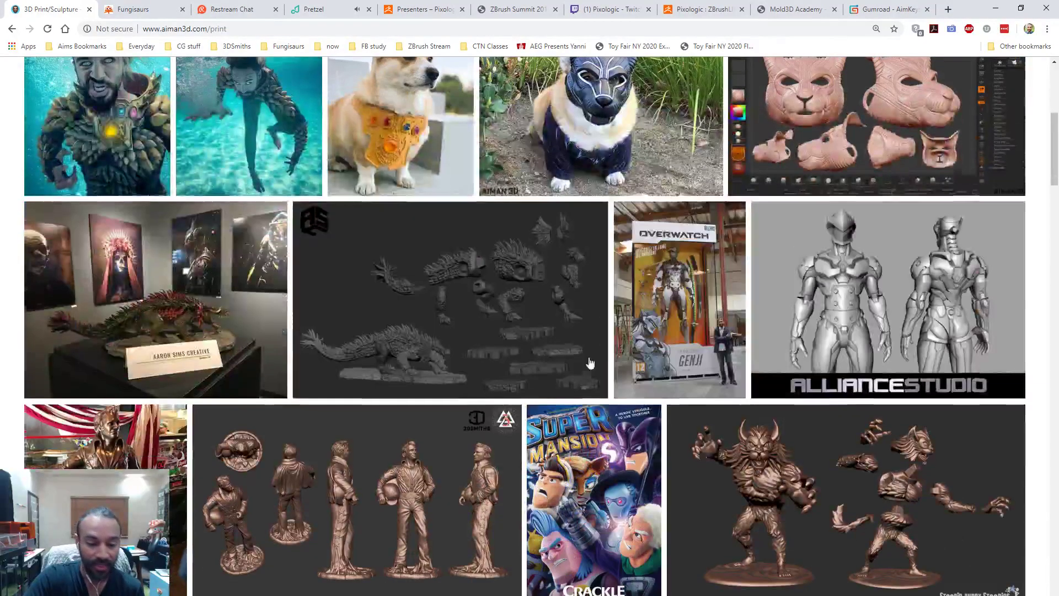
scroll(633, 369, "down", 5)
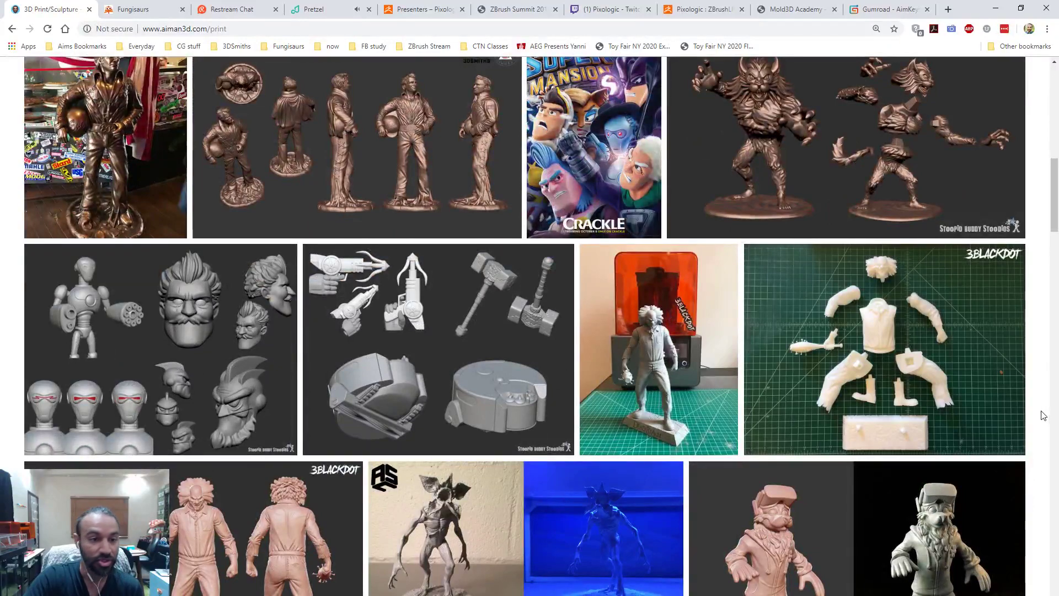
scroll(1022, 452, "up", 12)
- Show the Fungisaurs website's home page from the online store banner to the eight species cards
left_click(136, 8)
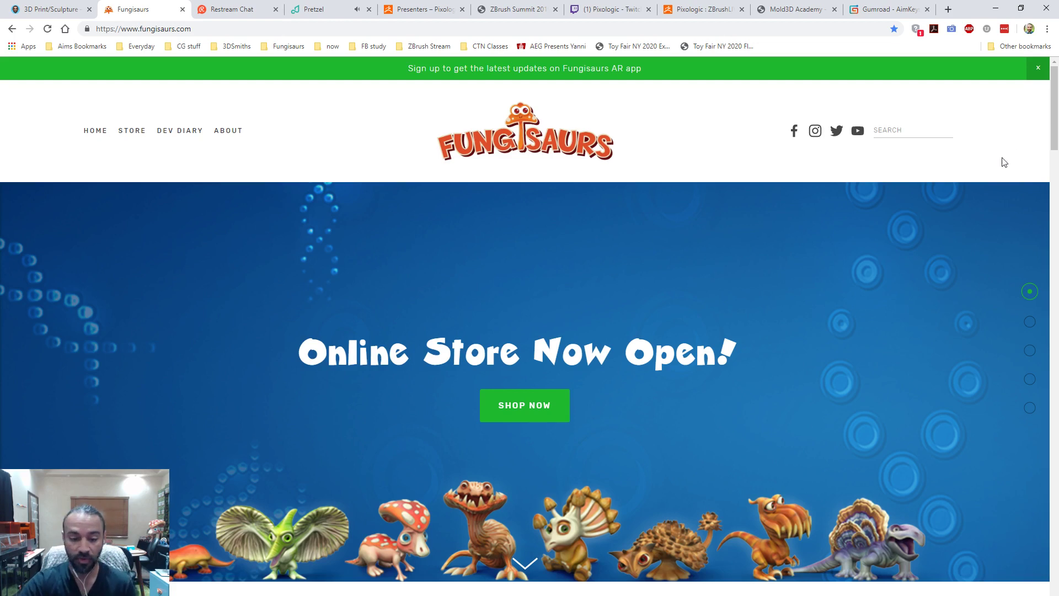
scroll(1006, 160, "down", 3)
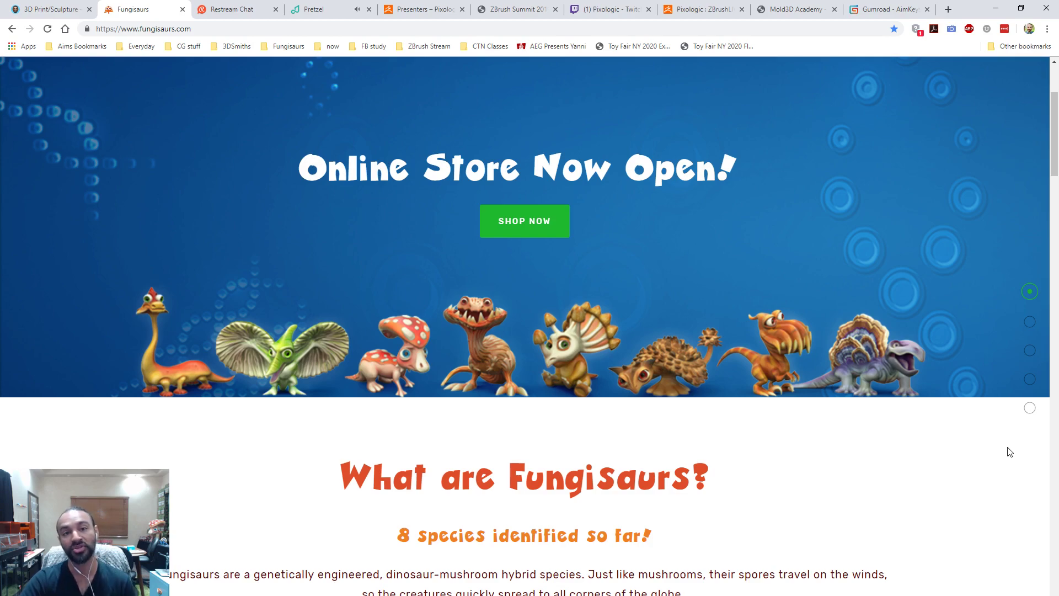
scroll(995, 447, "down", 2)
scroll(995, 451, "up", 2)
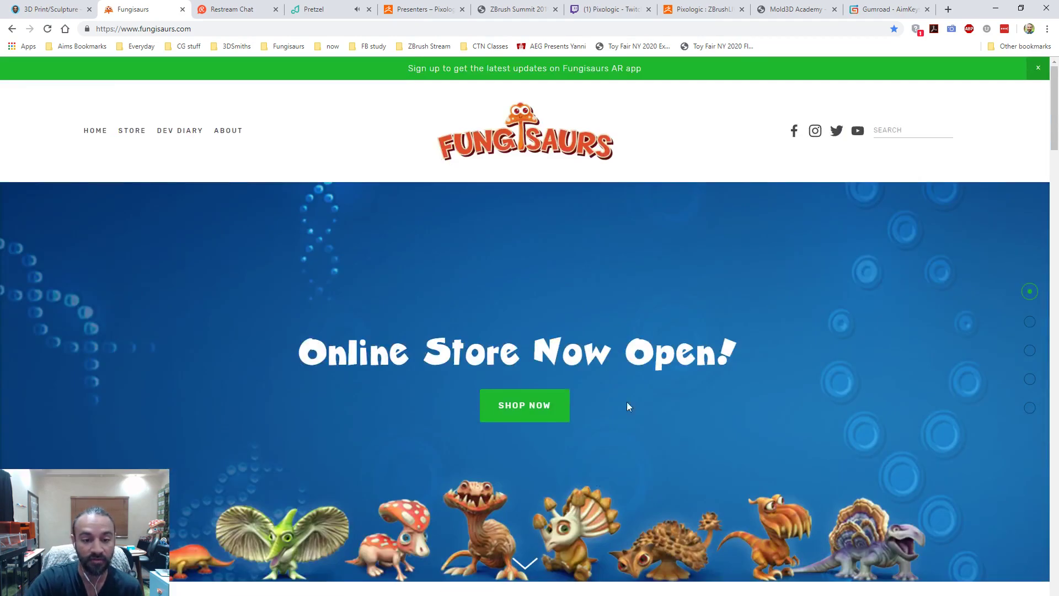
scroll(1018, 311, "down", 3)
scroll(1018, 310, "down", 2)
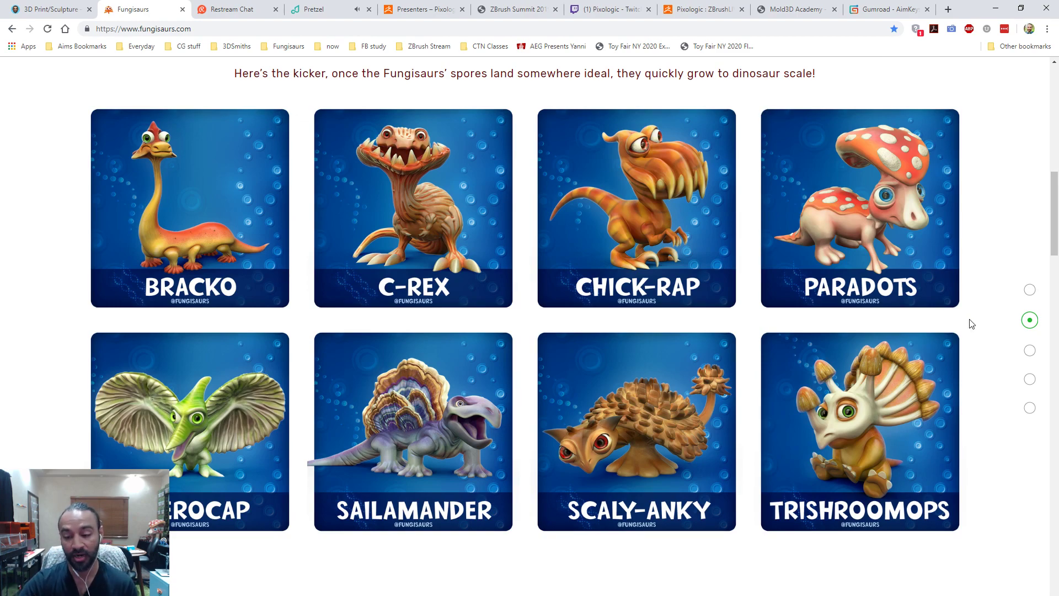
- View the World Sightings slideshow and the Instagram photo grid on the Fungisaurs home page
scroll(966, 324, "down", 10)
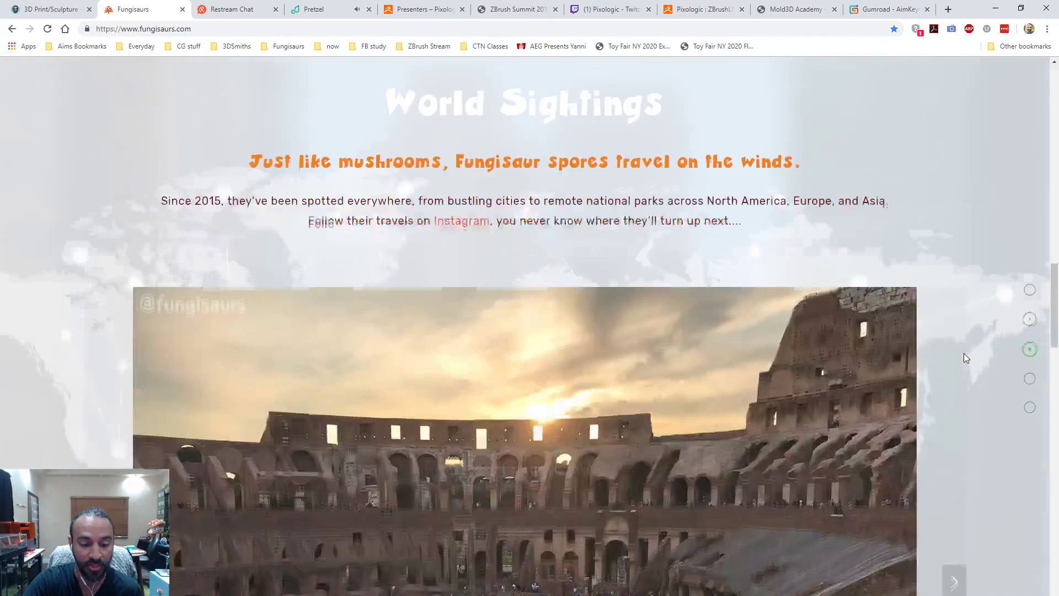
scroll(967, 353, "down", 12)
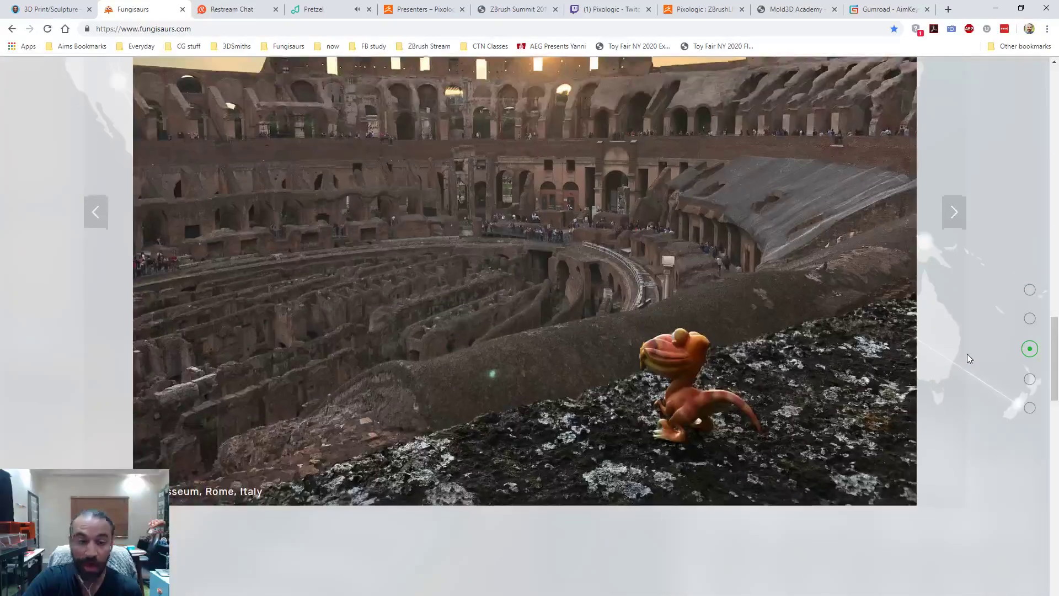
scroll(968, 361, "down", 2)
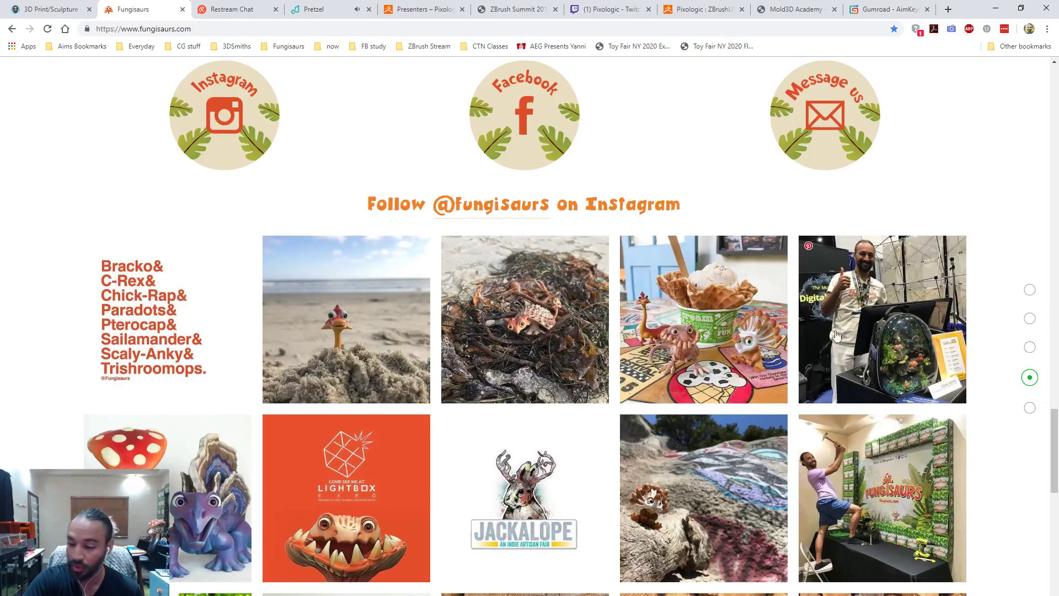
scroll(984, 319, "down", 2)
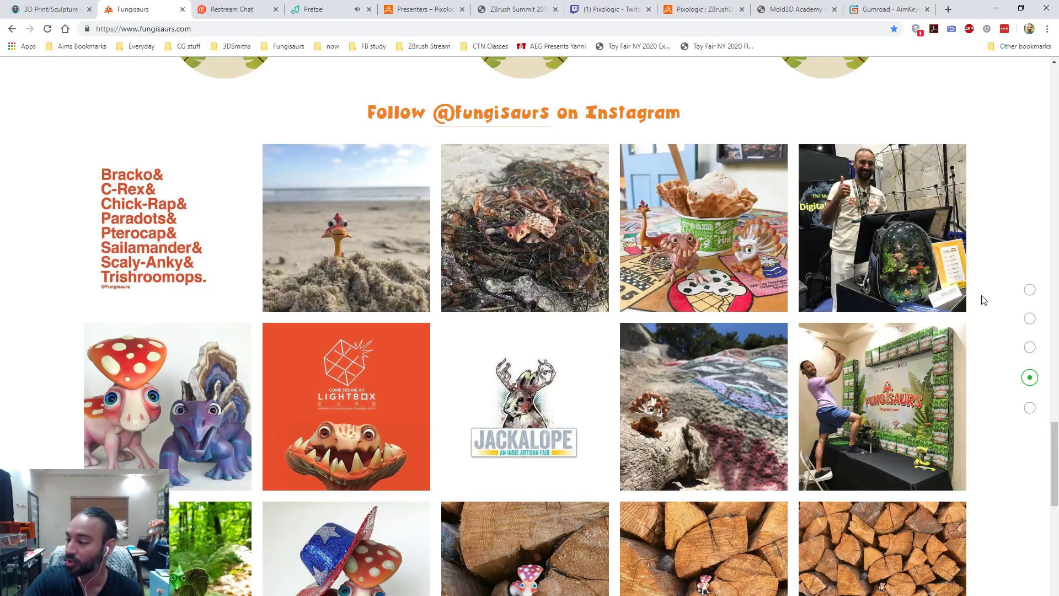
- Check the Restream chat for new messages and look at the Pretzel player's current track
left_click(237, 10)
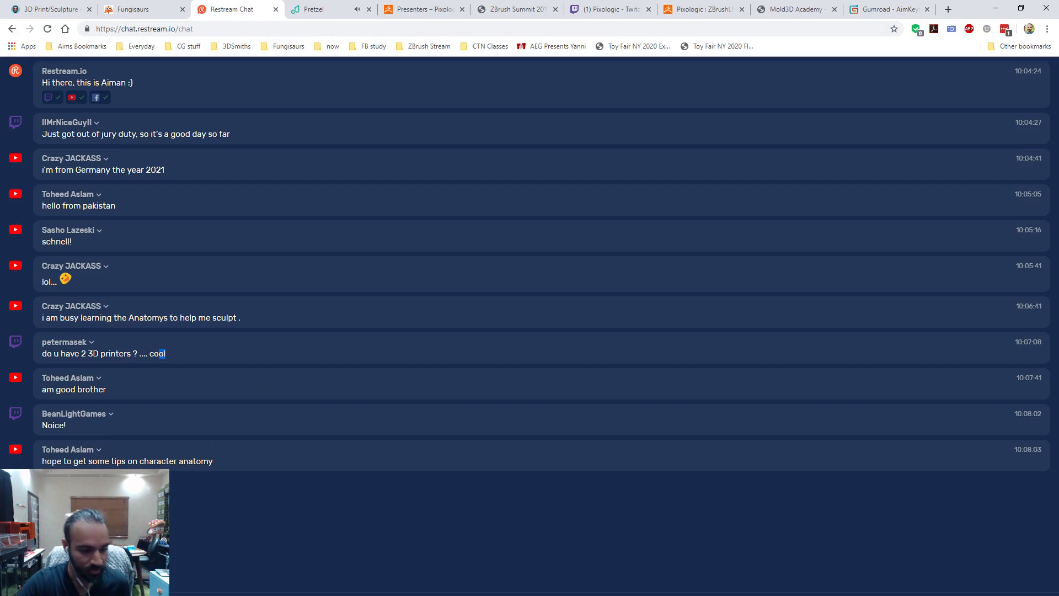
left_click(334, 8)
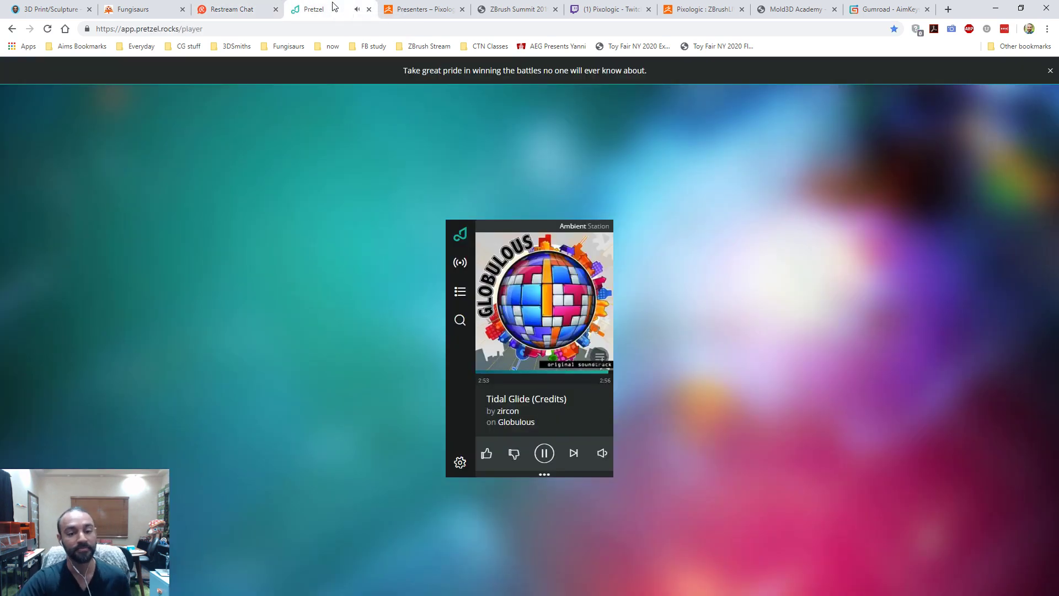
- Find the streamer's own card on Pixologic's ZBrushLIVE presenters page and open that profile
left_click(426, 9)
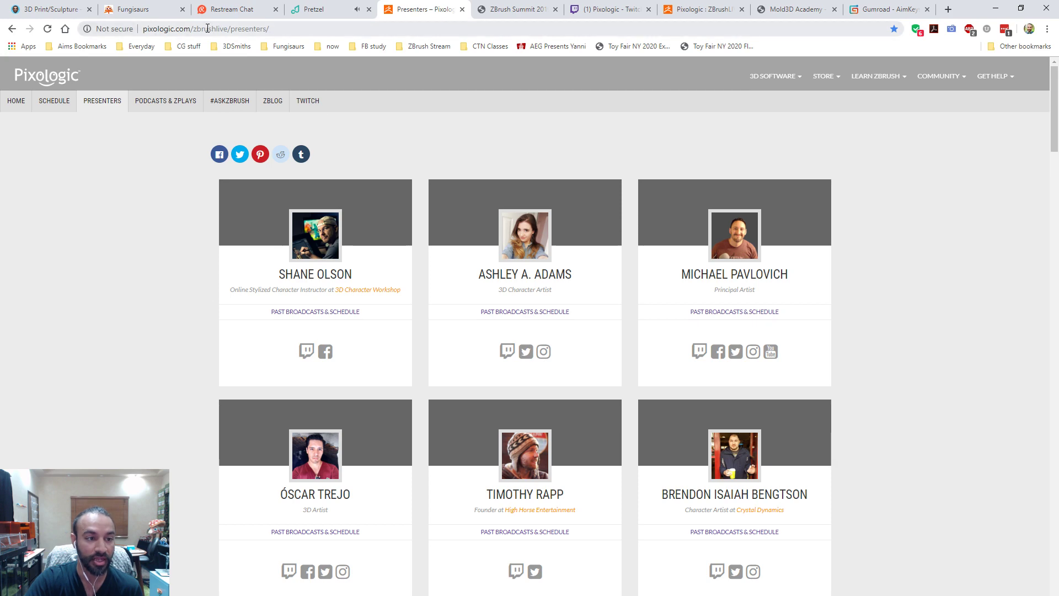
scroll(126, 248, "down", 7)
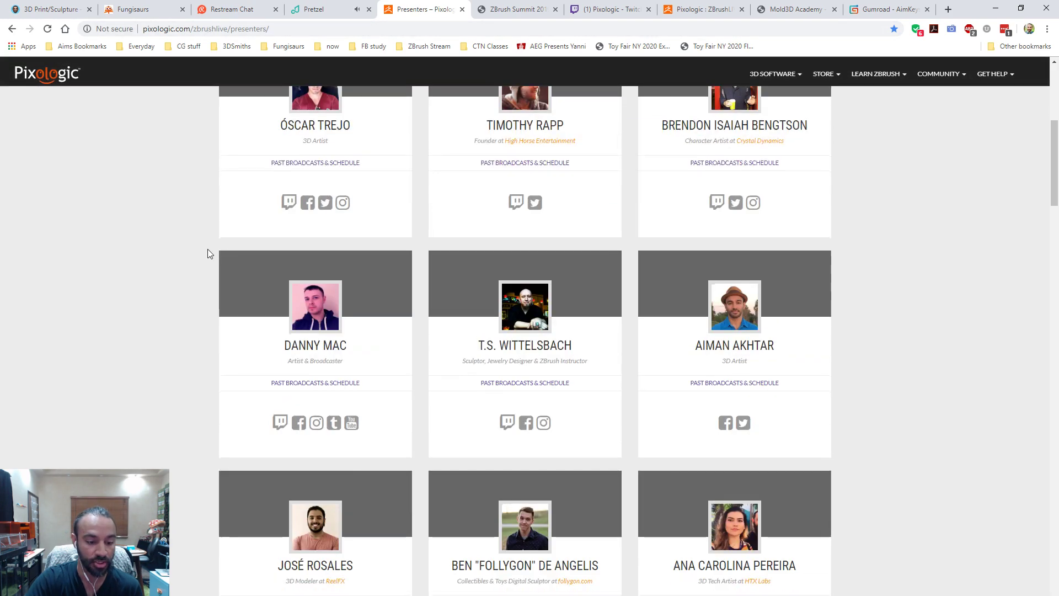
scroll(744, 244, "up", 2)
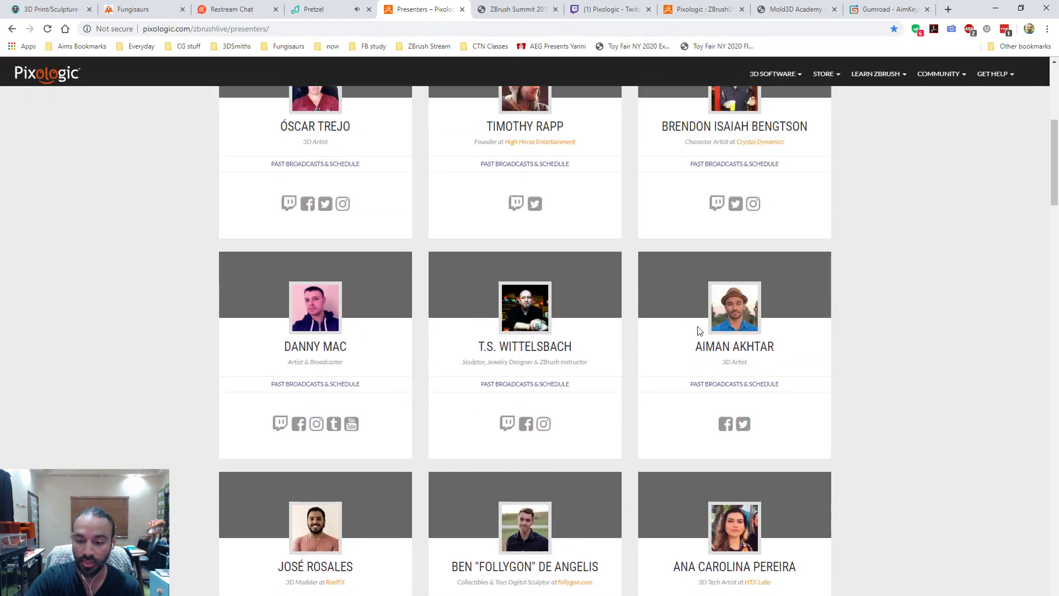
left_click(739, 317)
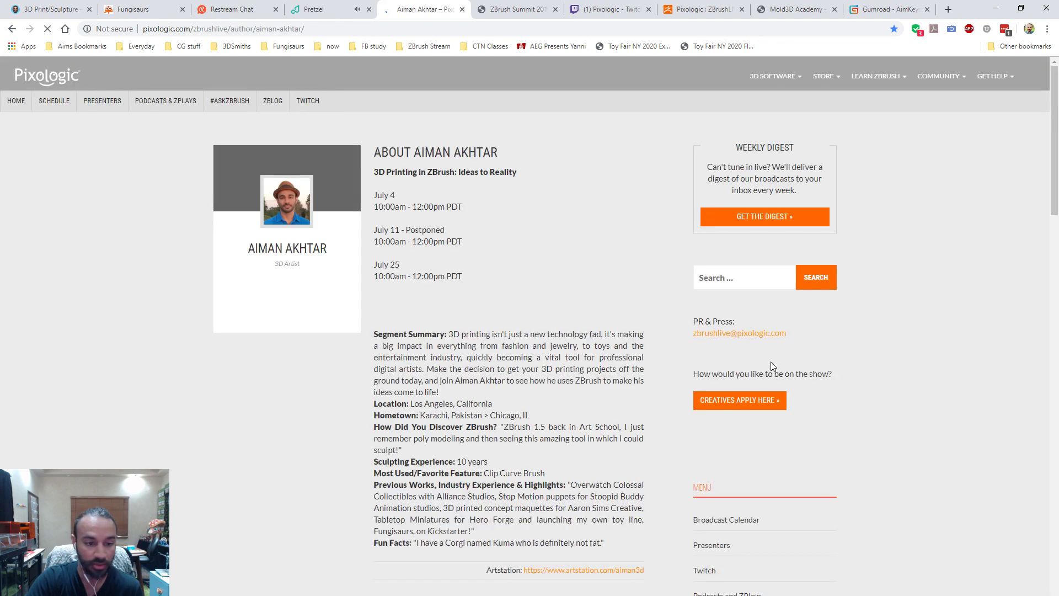
- View the profile's three portfolio images enlarged: the Fungisaurs box set, the glowing dress and the 3DSmiths figurines
scroll(882, 344, "down", 3)
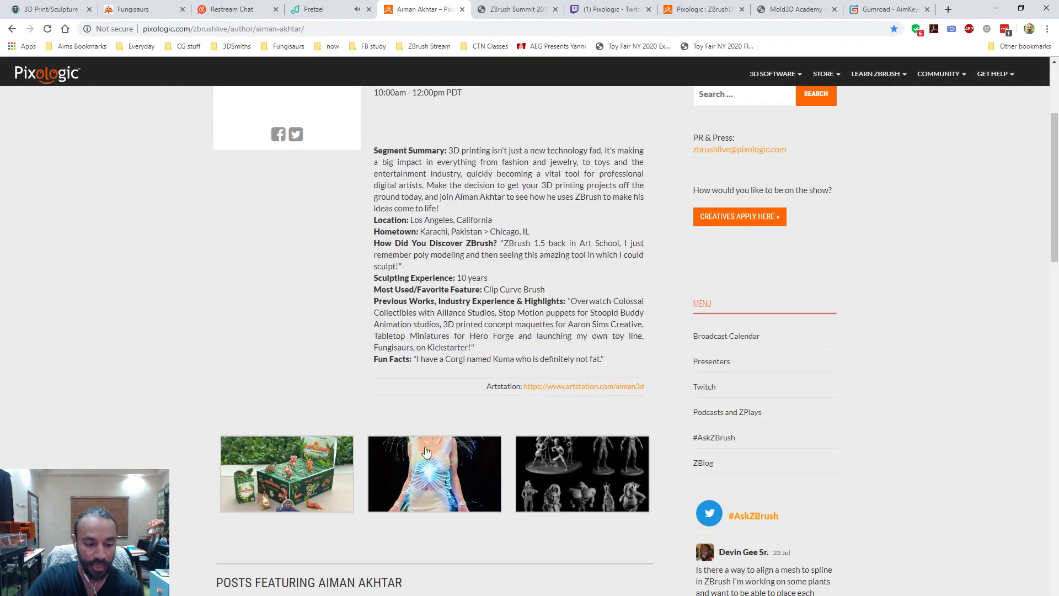
left_click(330, 466)
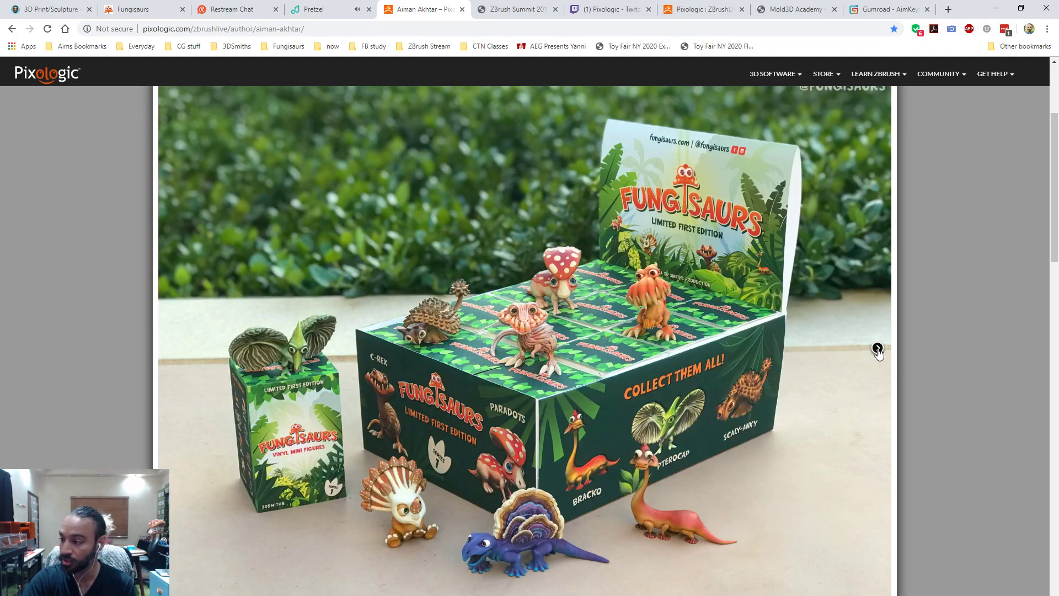
left_click(878, 348)
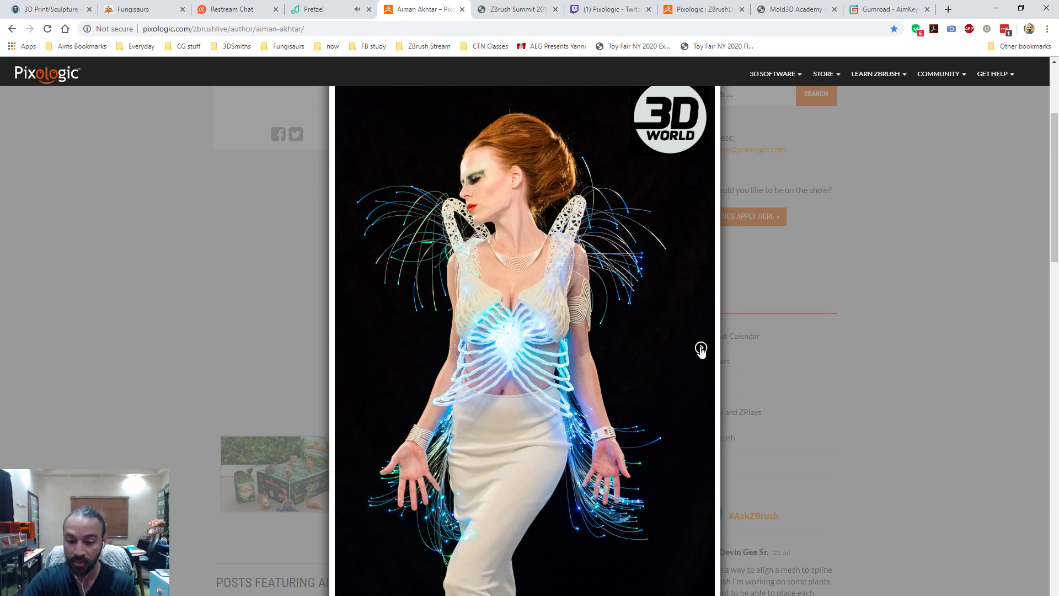
left_click(701, 348)
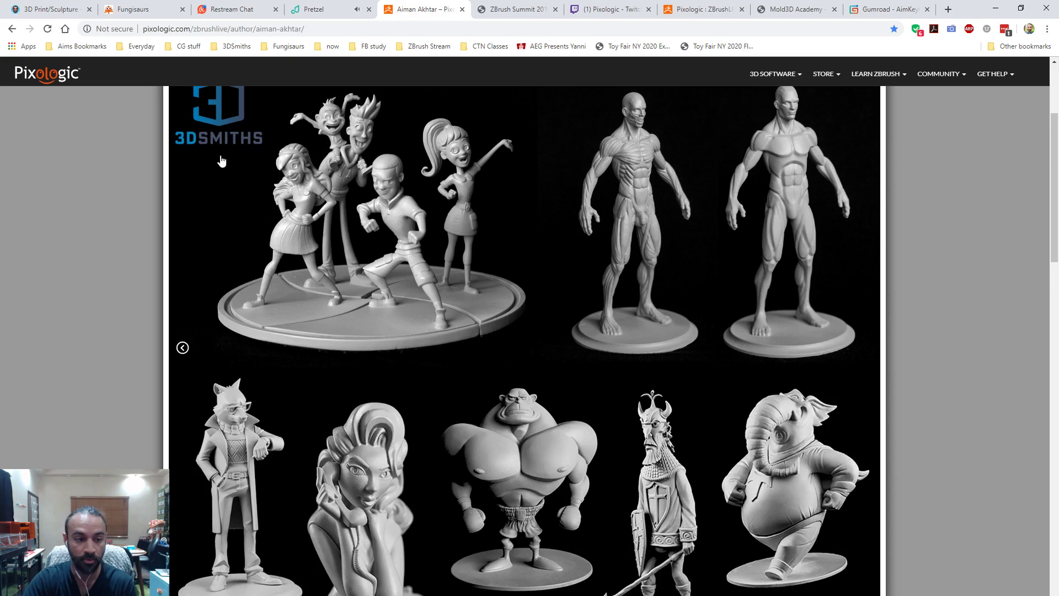
left_click(977, 304)
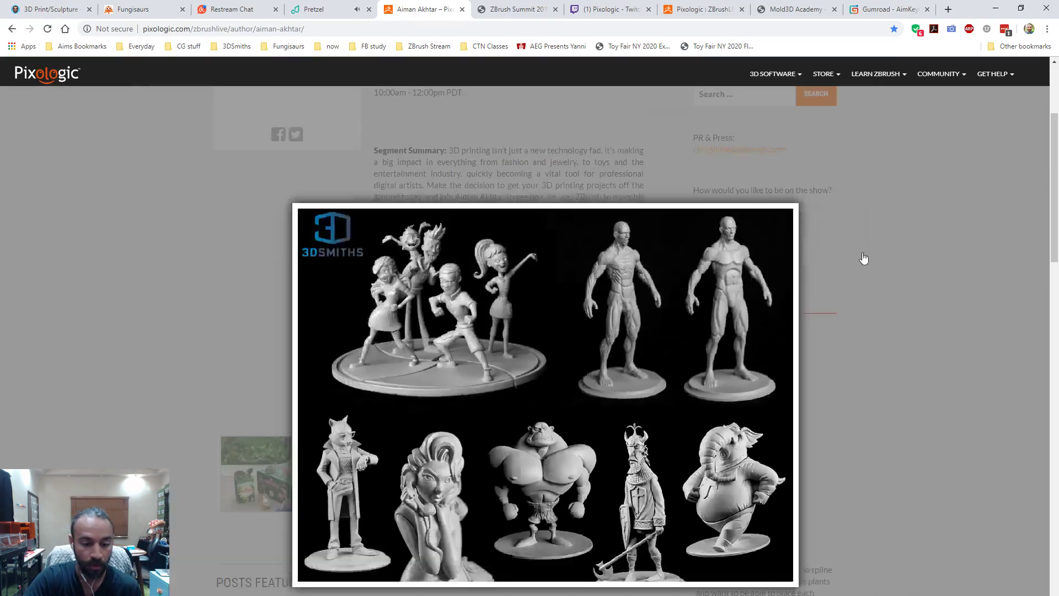
- Look through the past ZBrushLIVE broadcasts listed under the profile's featured posts
scroll(875, 258, "down", 6)
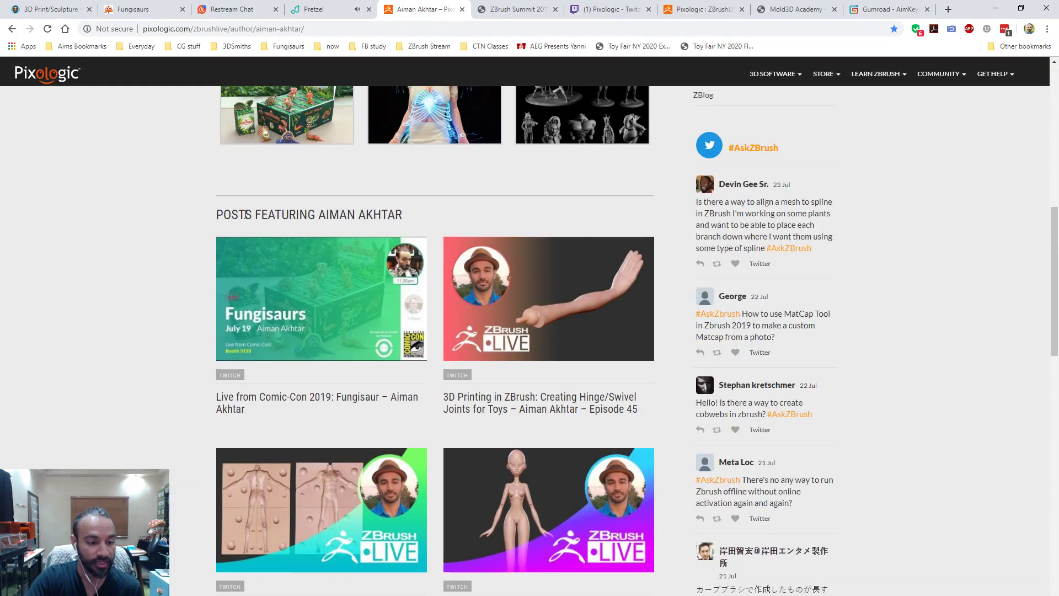
scroll(584, 303, "down", 3)
scroll(677, 391, "down", 2)
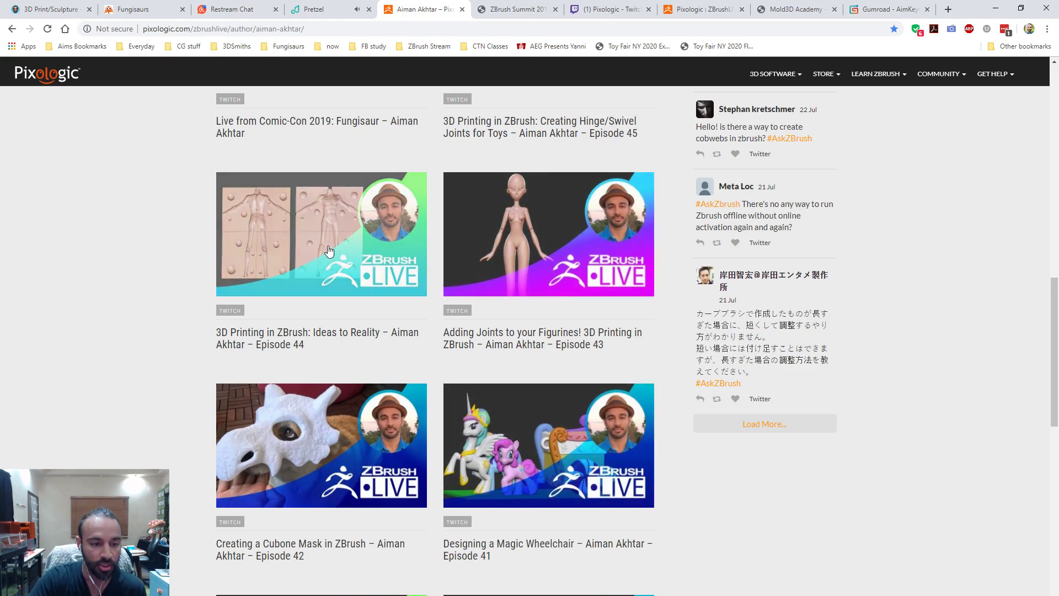
- Review the featured episodes, including the Cubone mask, magic wheelchair and joint episodes, and return to the profile's biography
scroll(384, 147, "up", 2)
scroll(431, 319, "up", 1)
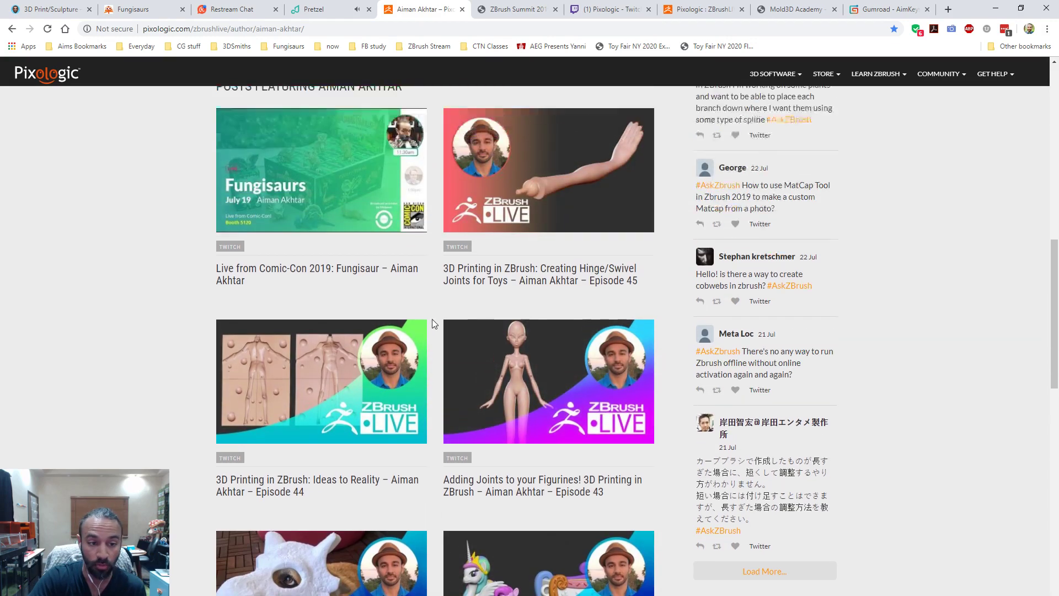
scroll(524, 386, "down", 4)
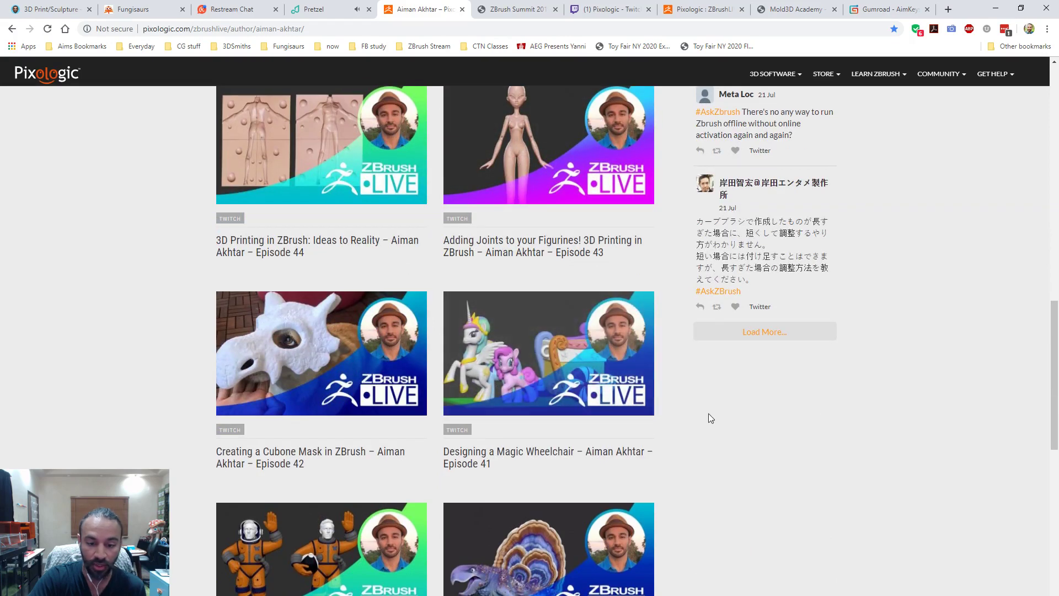
scroll(689, 413, "down", 4)
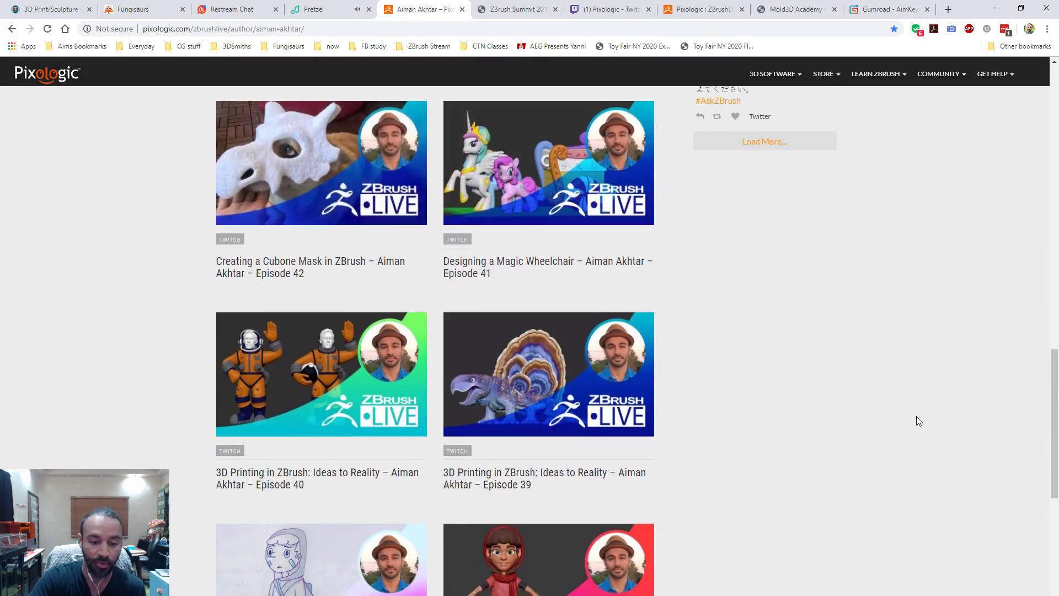
scroll(827, 398, "down", 2)
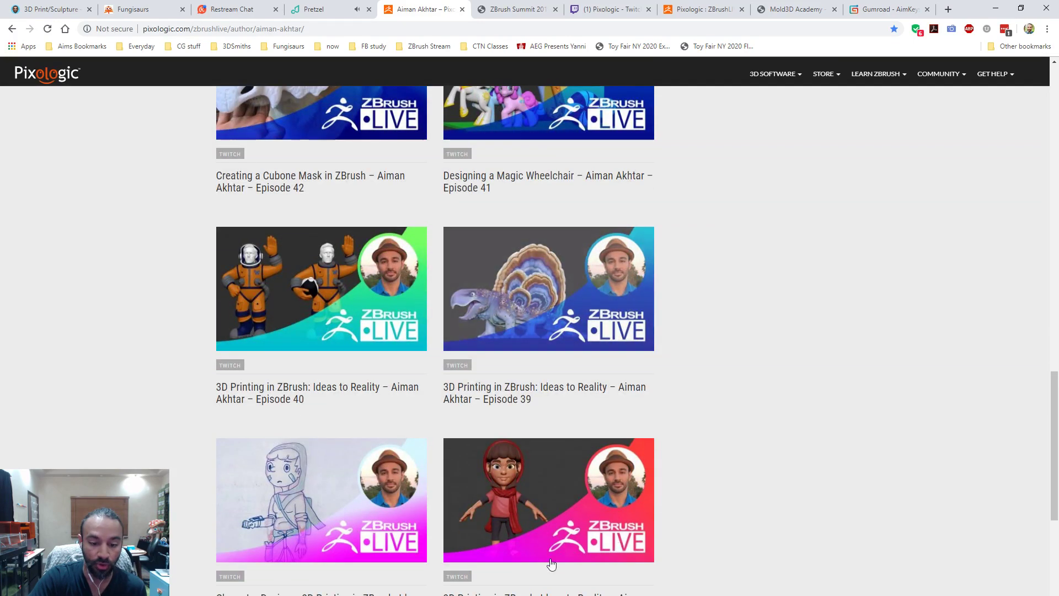
scroll(848, 561, "down", 4)
scroll(822, 552, "up", 14)
scroll(812, 544, "up", 8)
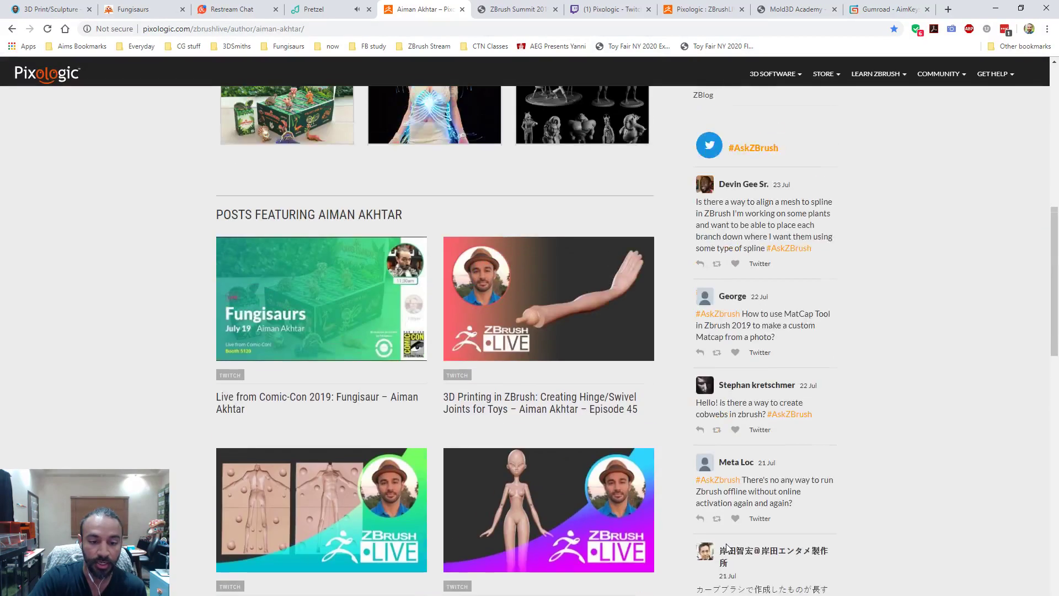
scroll(726, 544, "down", 4)
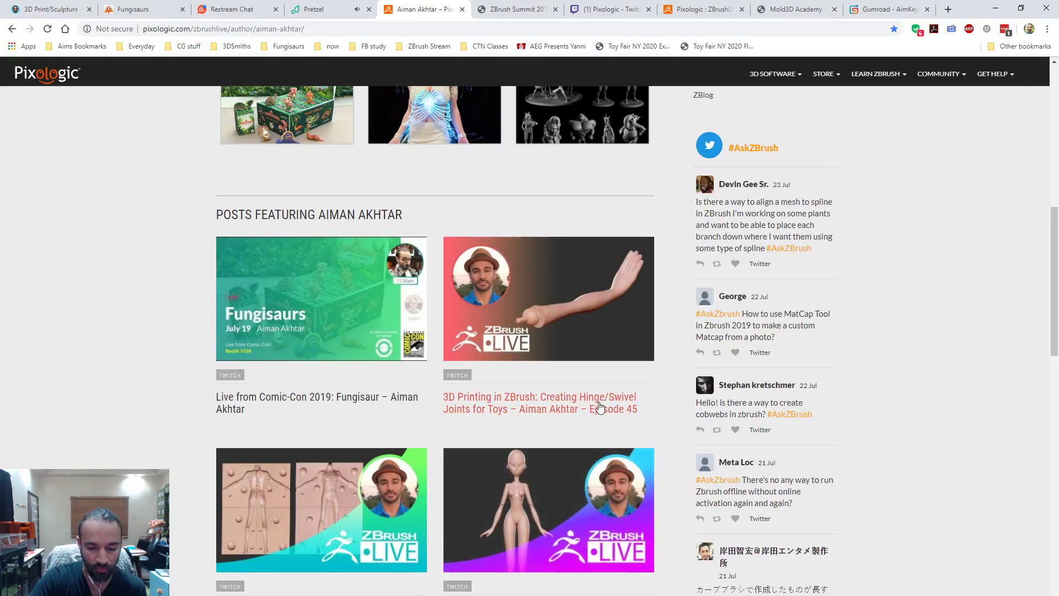
scroll(684, 414, "up", 8)
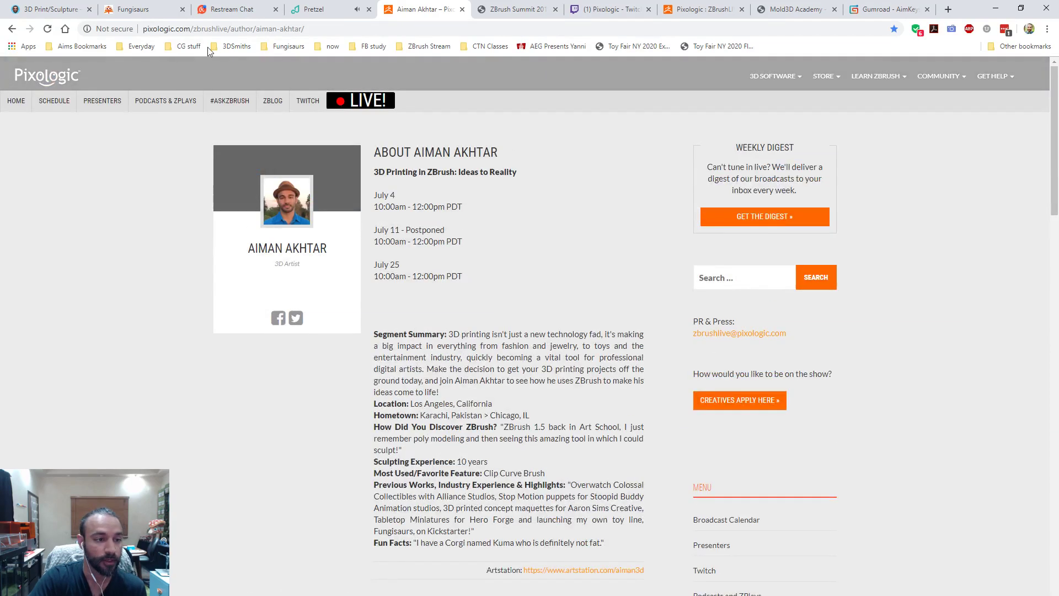
- Show the ZBrush Summit home page and the live broadcast on Pixologic's Twitch and ZBrushLIVE pages
left_click(513, 9)
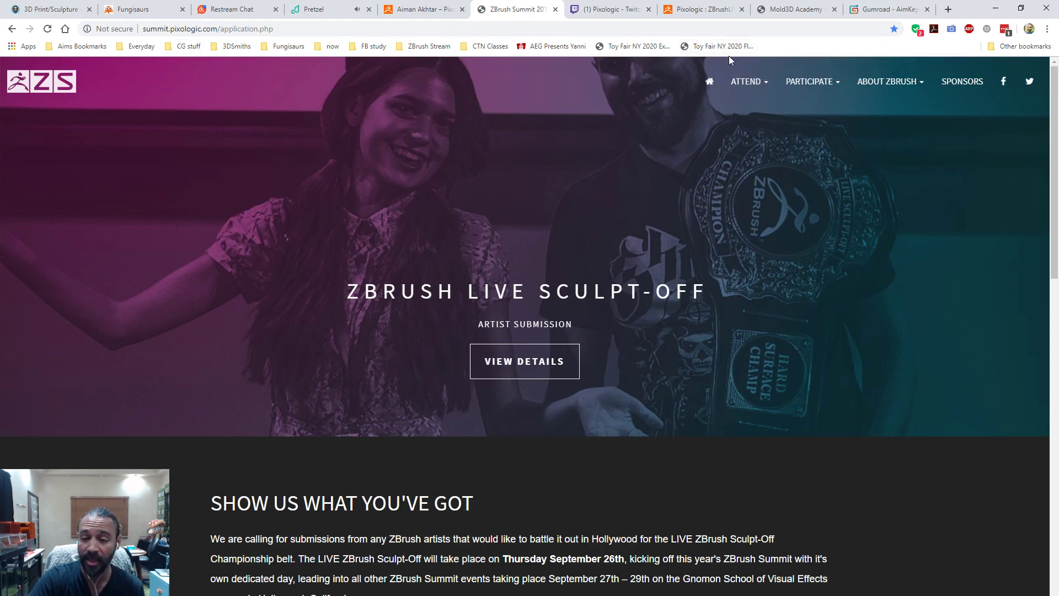
left_click(710, 83)
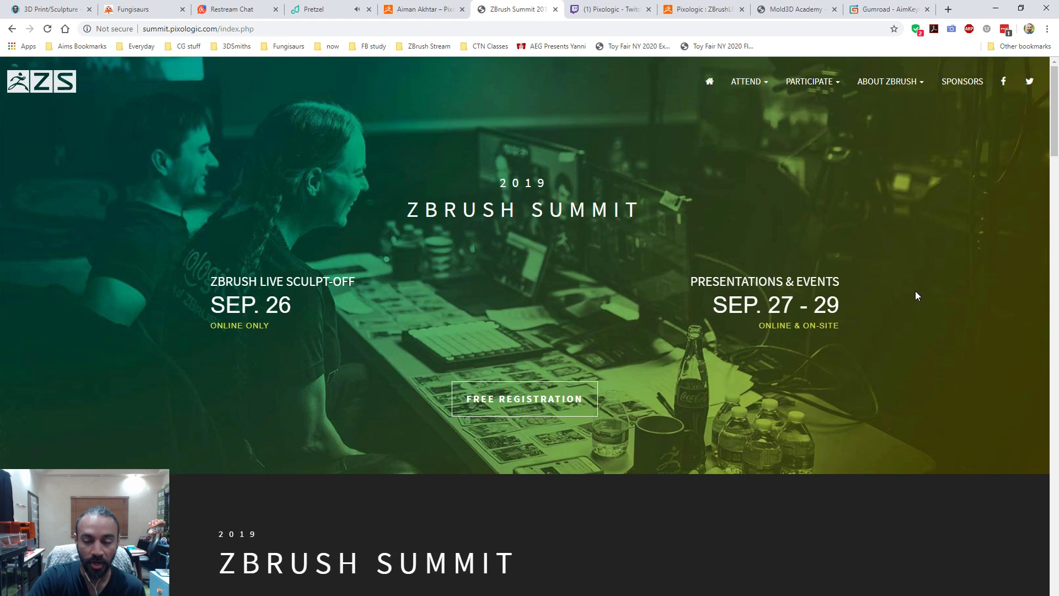
key("ctrl+Tab")
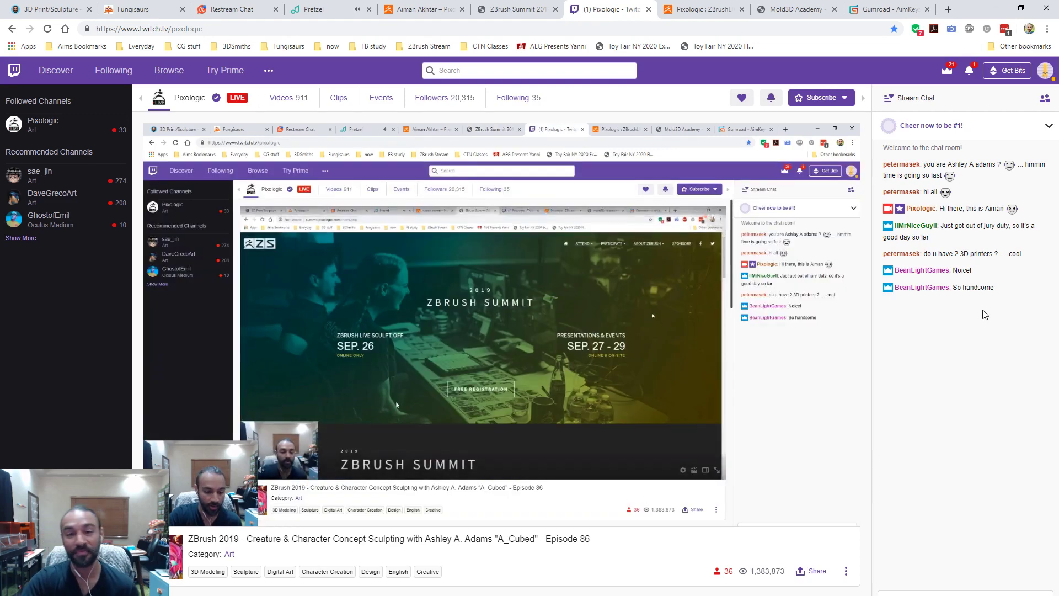
left_click(674, 9)
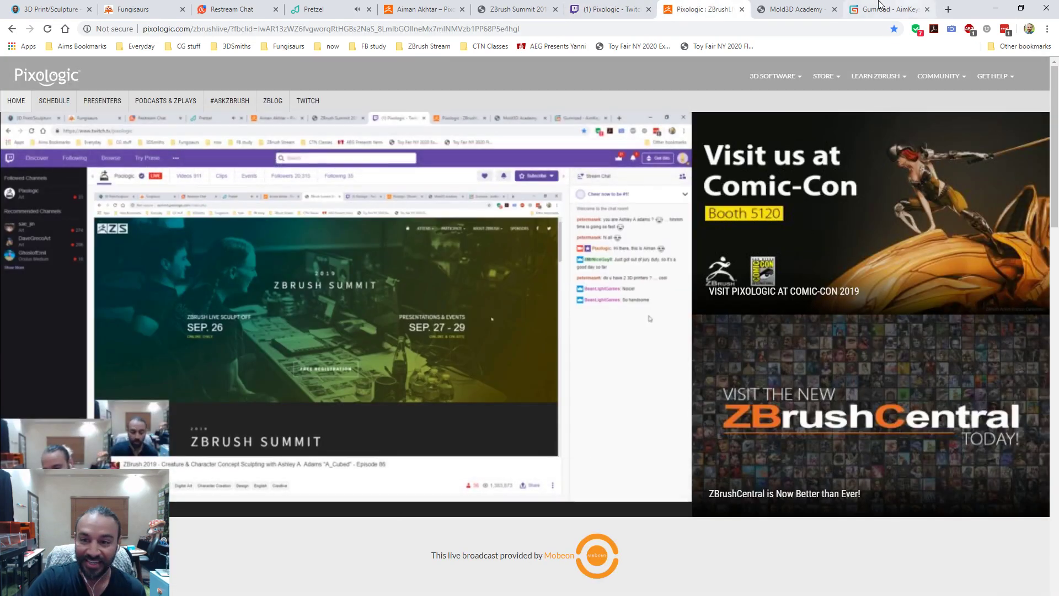
- Open the self-paced class 3D Printing for ZBrush Artists on the Mold3D Academy site
left_click(793, 6)
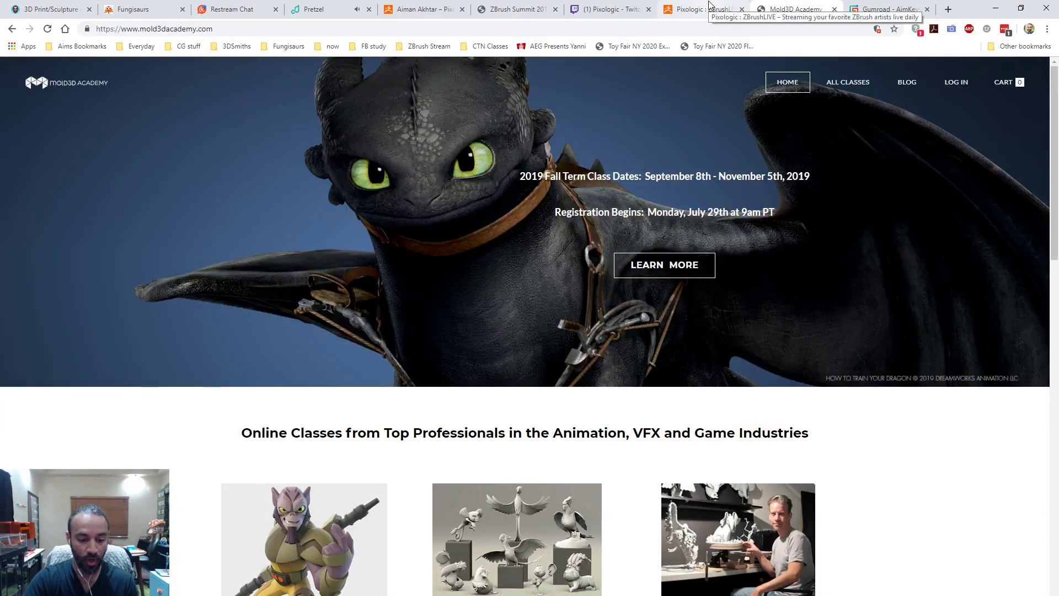
left_click(571, 29)
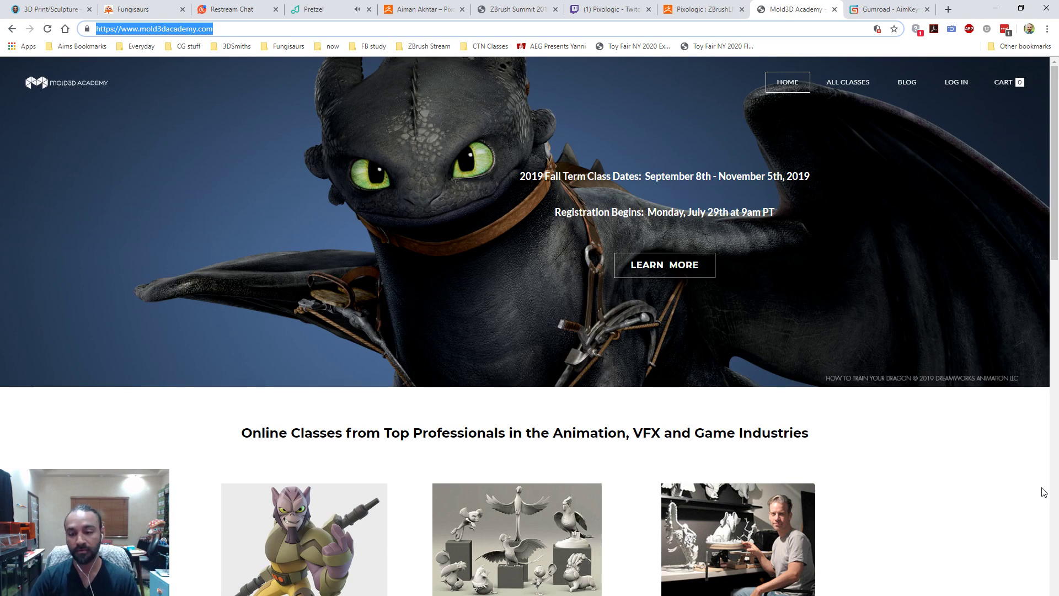
mouse_move(917, 85)
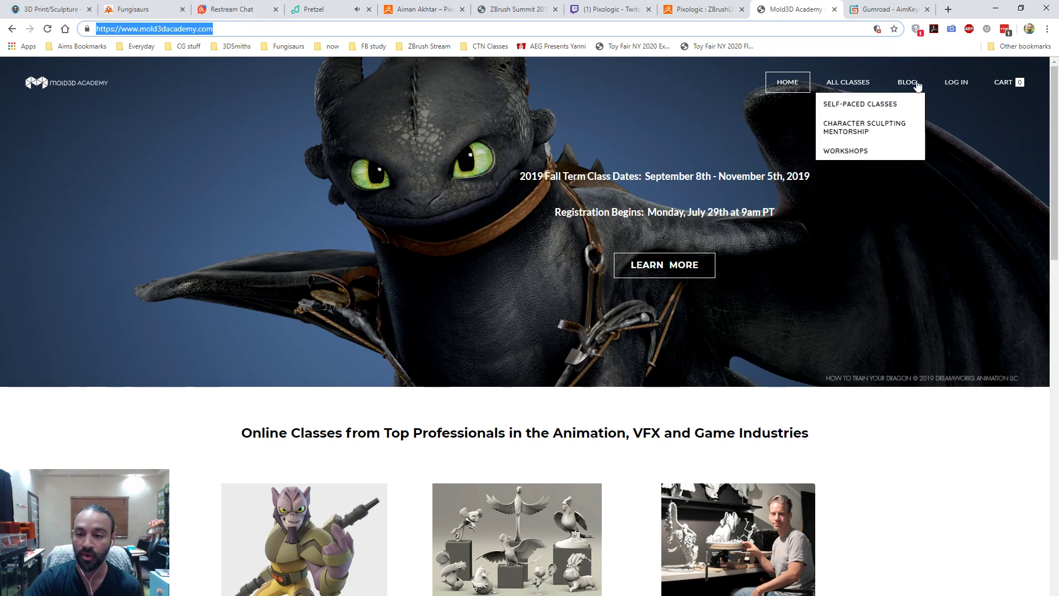
mouse_move(874, 127)
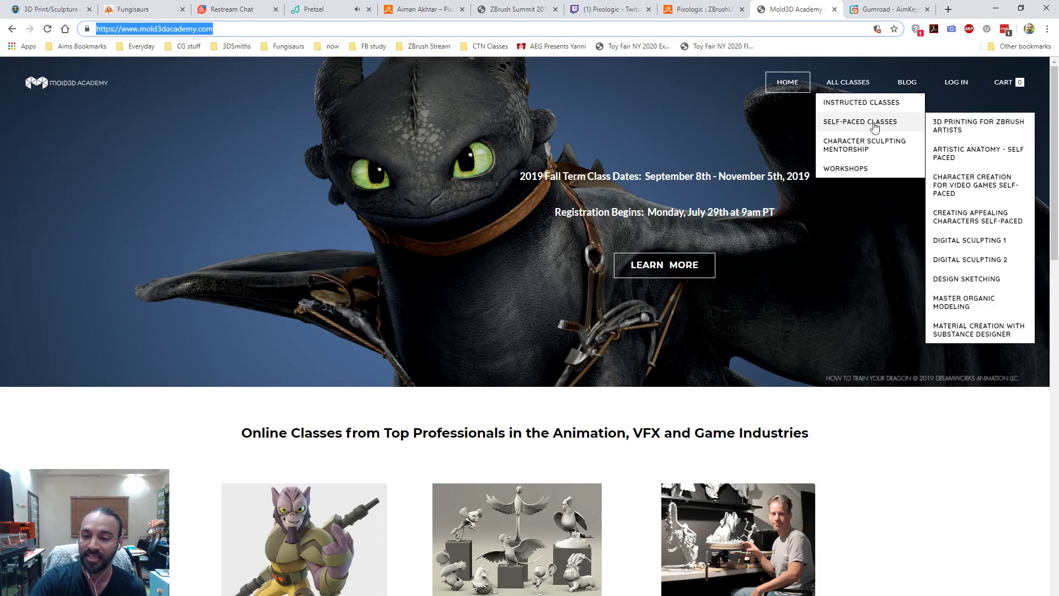
left_click(949, 126)
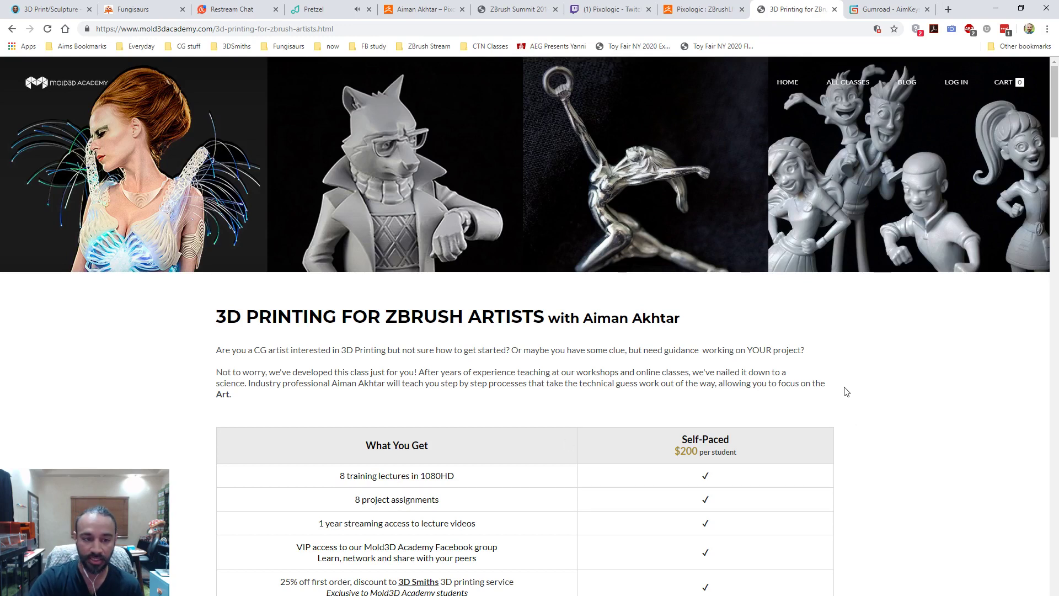
- Copy the 3D Printing for ZBrush Artists page address and share it in the Restream chat
left_click(371, 31)
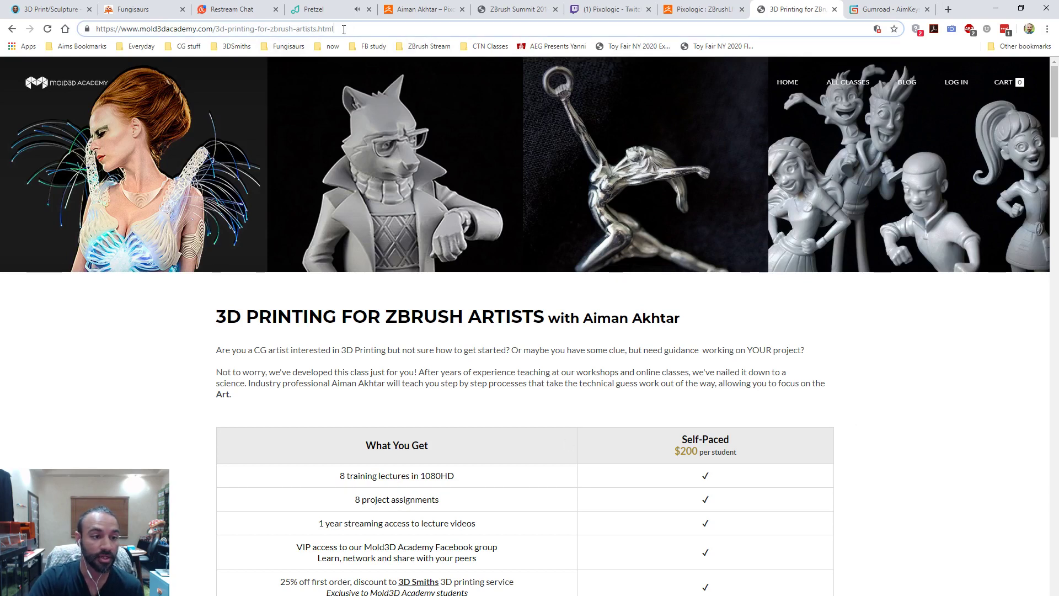
left_click(231, 9)
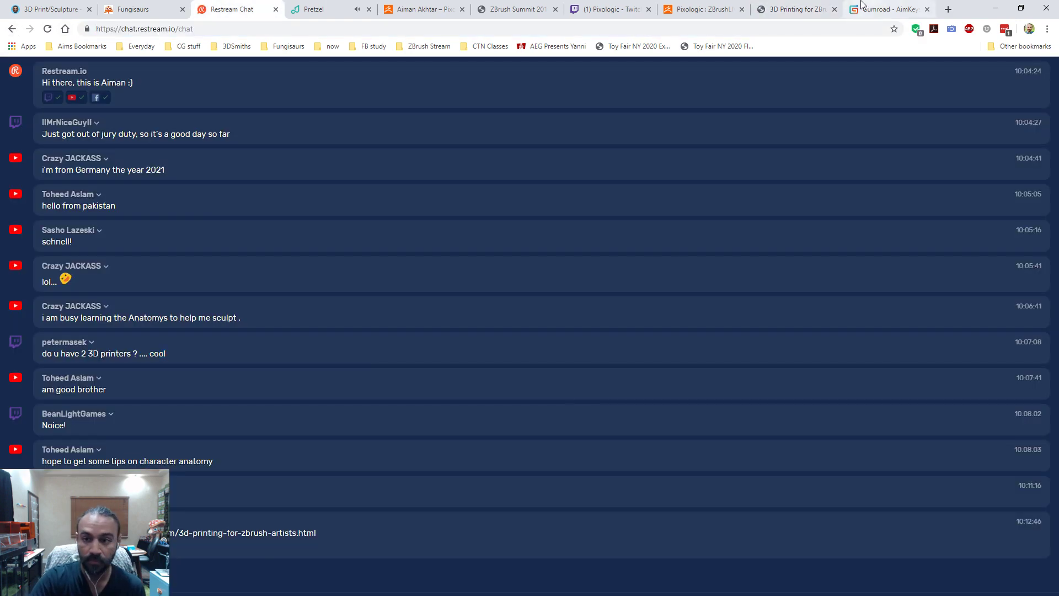
- Copy the share URL of the AimKeys_Articulation_V1 product on Gumroad and reopen its product preview
left_click(891, 10)
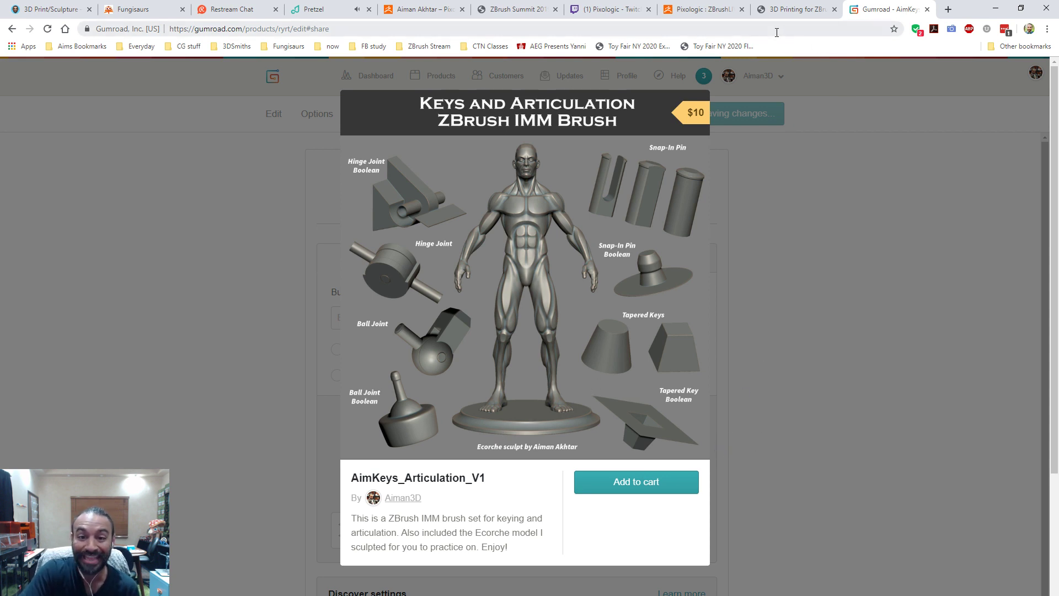
left_click(853, 374)
left_click(600, 185)
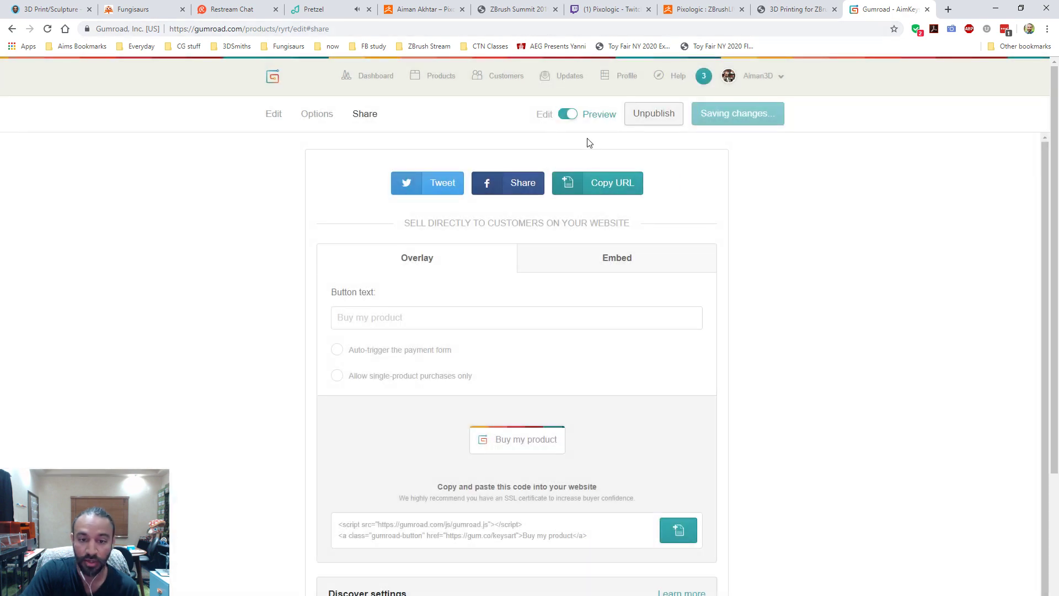
left_click(597, 117)
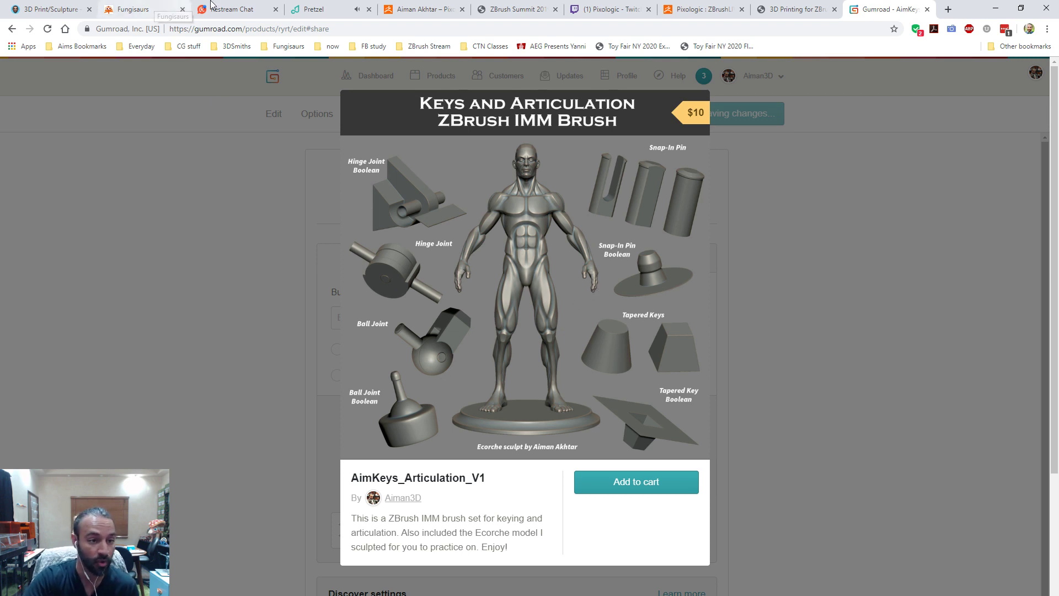
left_click(235, 8)
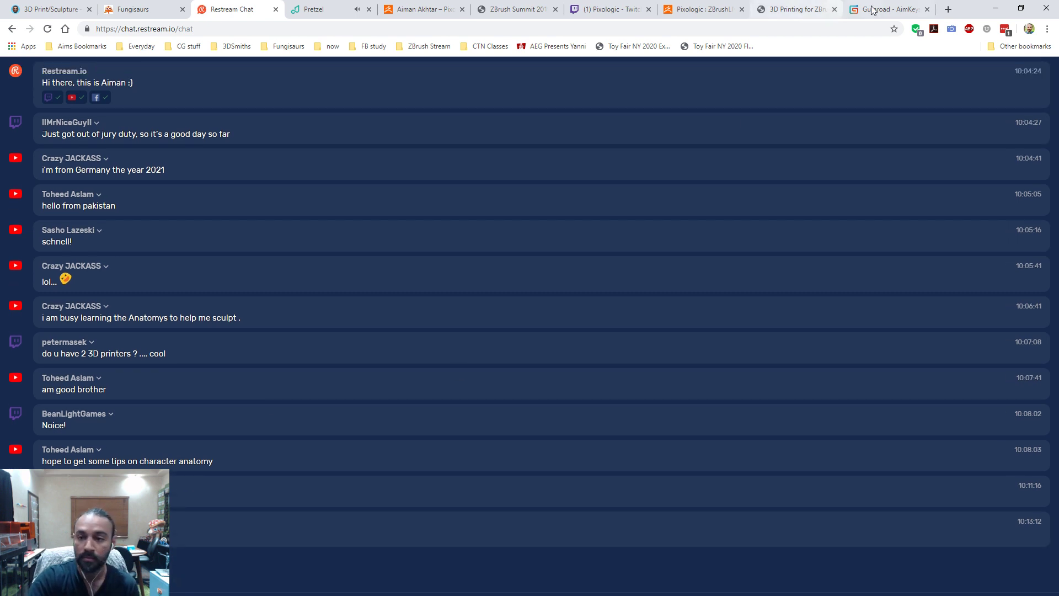
left_click(610, 9)
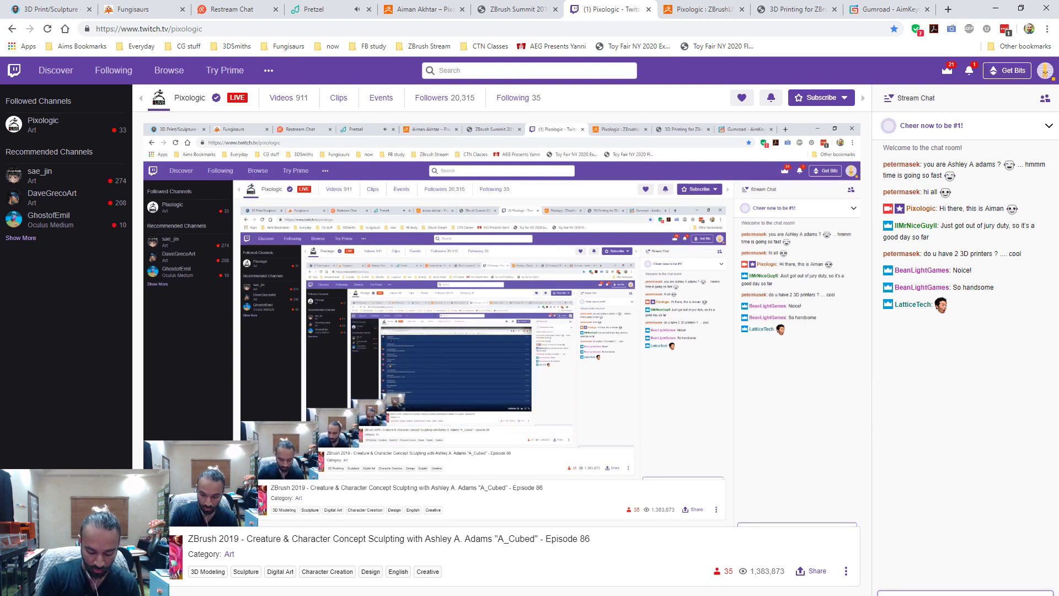
key("ctrl+v")
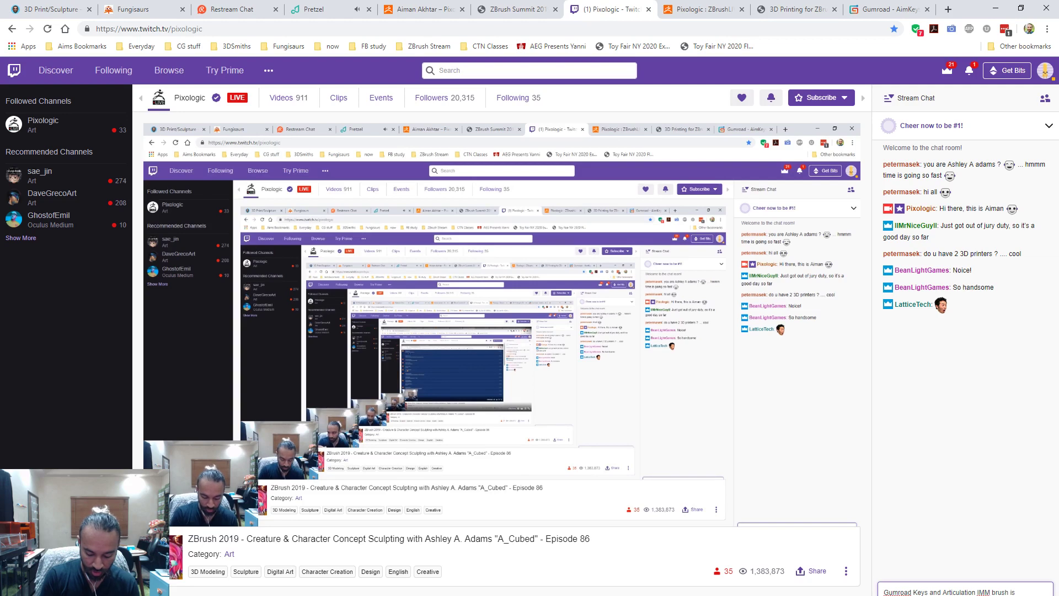
key("Return")
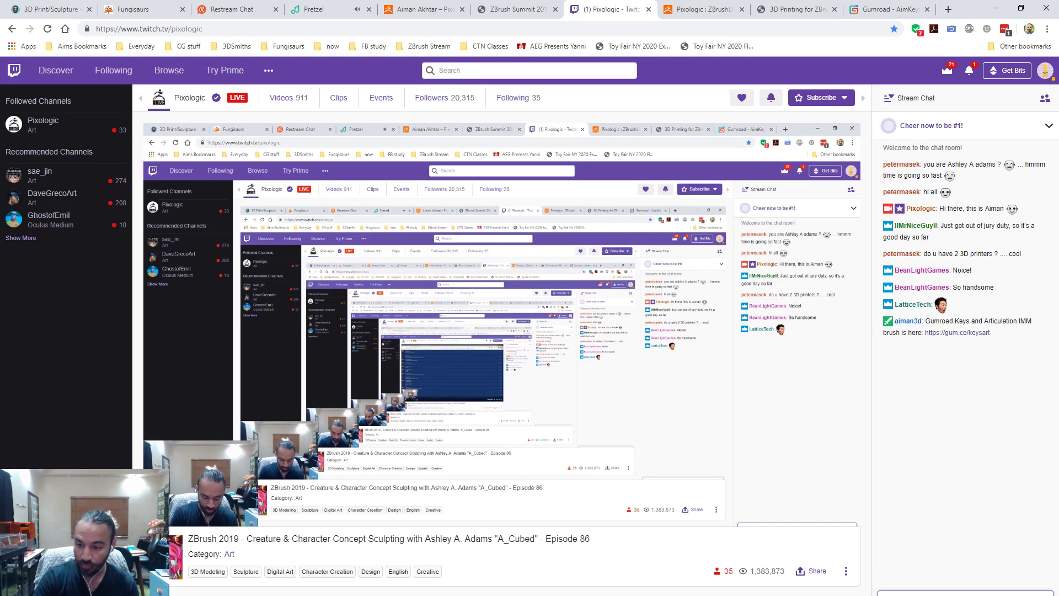
- Revisit the ZBrushLIVE, Twitch, ZBrush Summit, Mold3D class and Gumroad pages as a recap for viewers
left_click(664, 8)
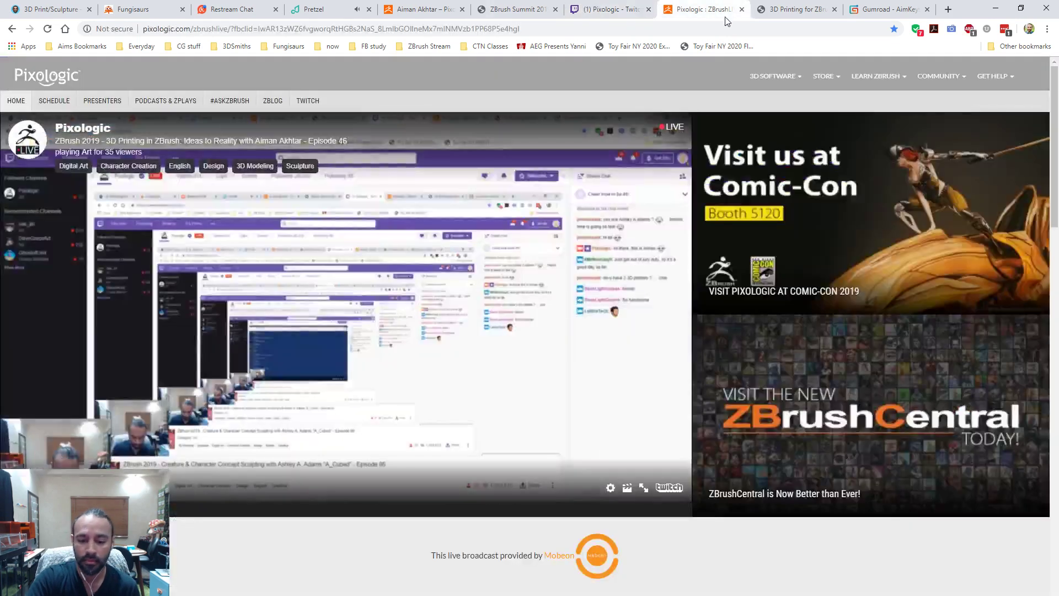
left_click(634, 8)
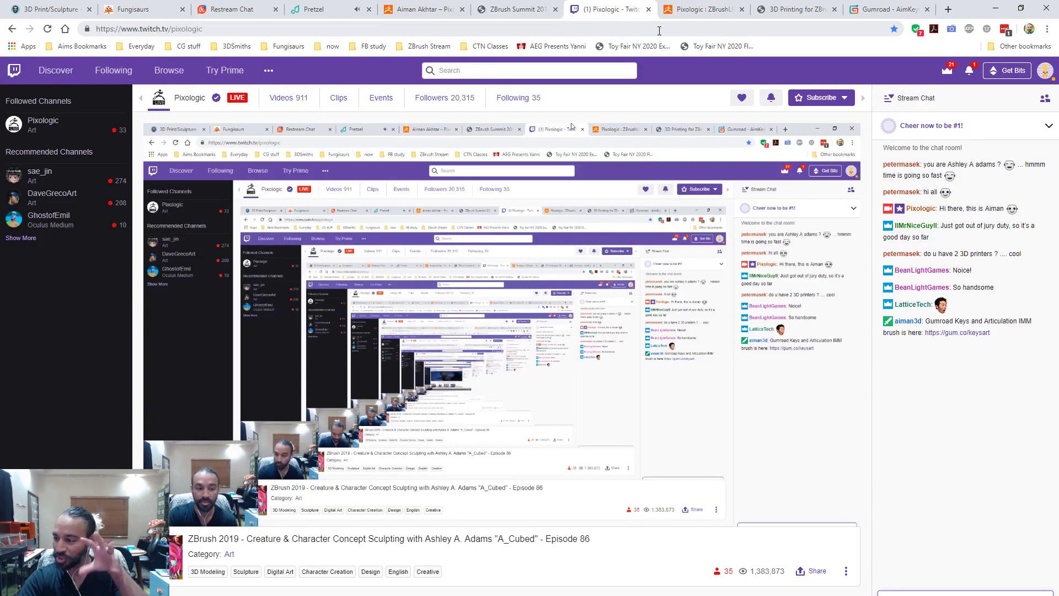
left_click(537, 9)
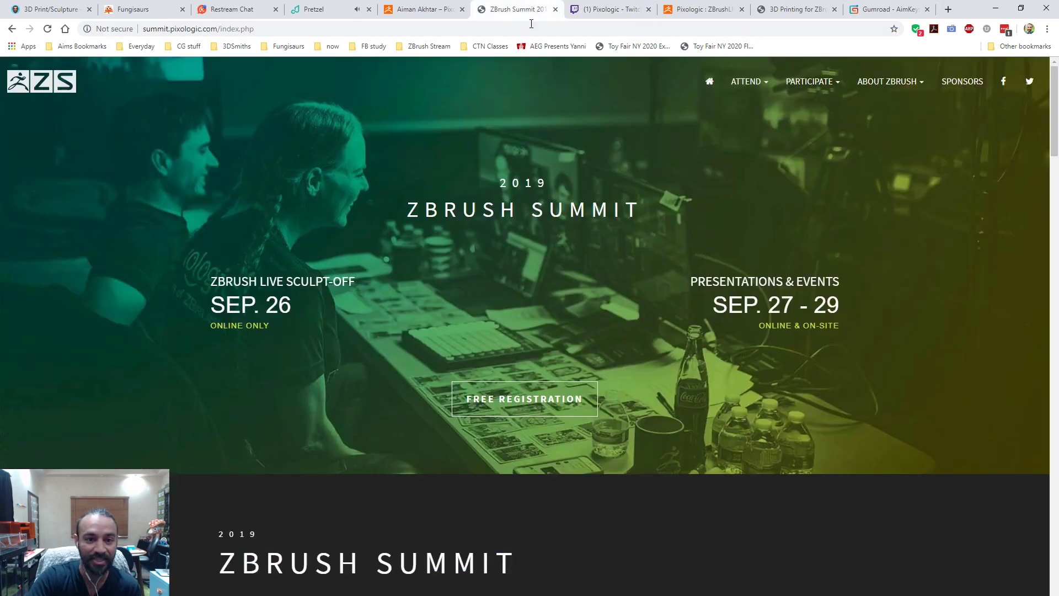
left_click(795, 9)
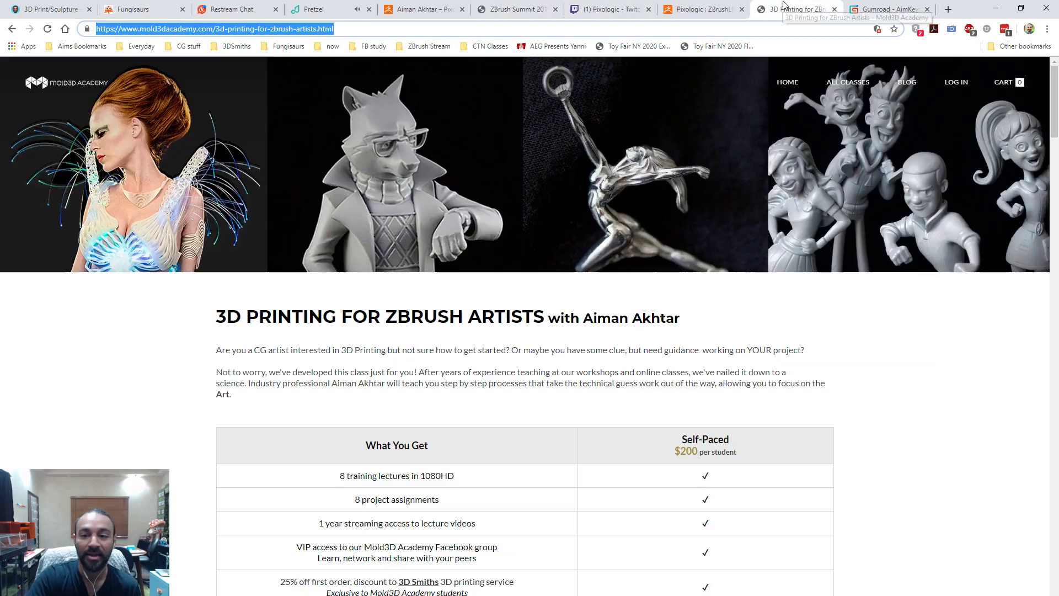
left_click(911, 7)
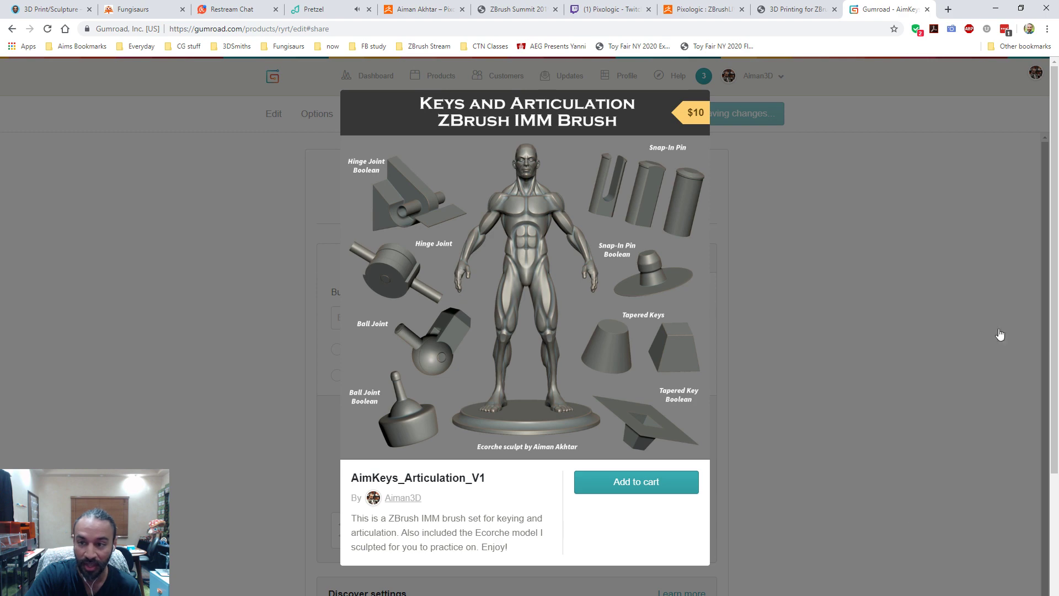
- Minimize the browser and the Aiman_July25.jpg image to switch to the doll model in ZBrush
left_click(996, 8)
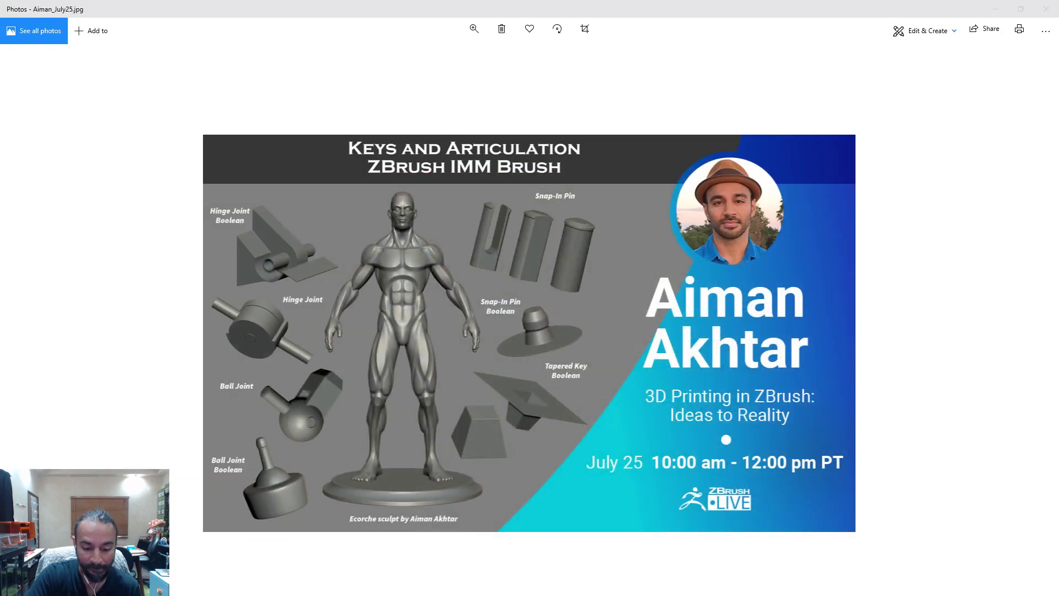
left_click(995, 7)
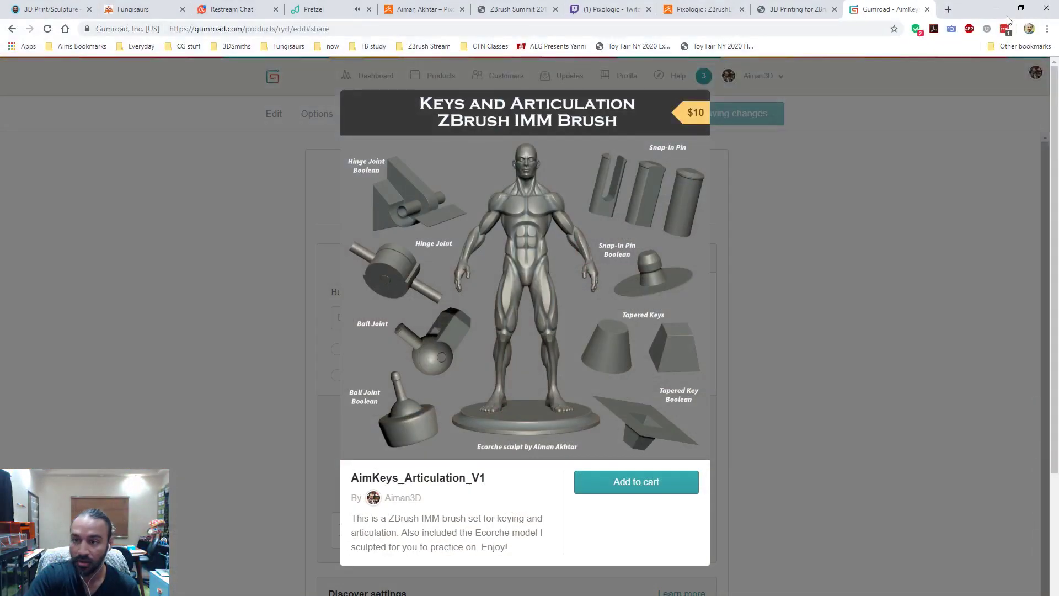
left_click(995, 8)
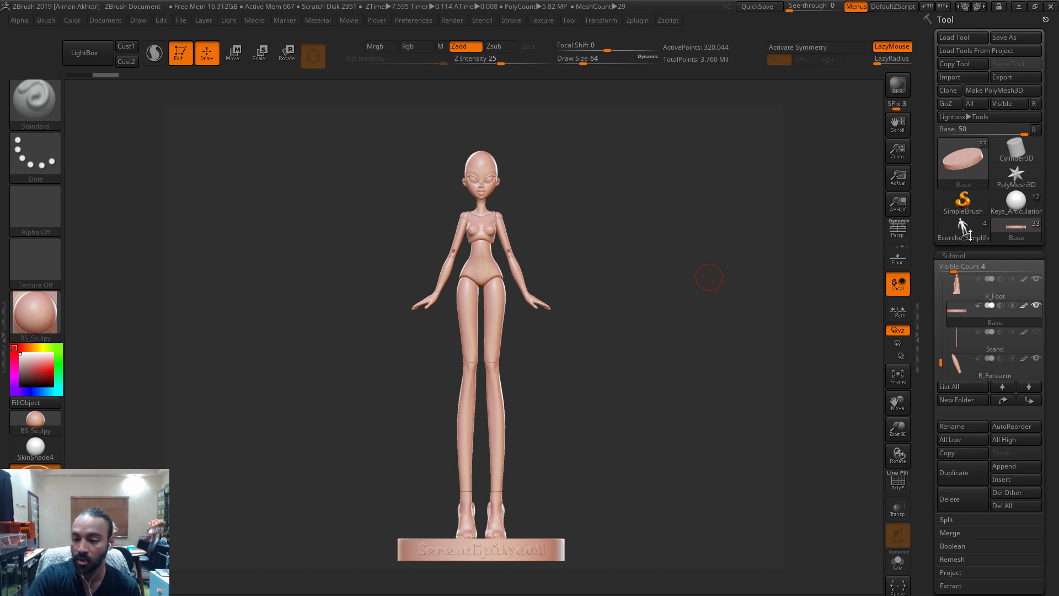
- Make the Keys_Articulation brush model the active tool, show only its first sphere subtool and frame it
left_click(1011, 208)
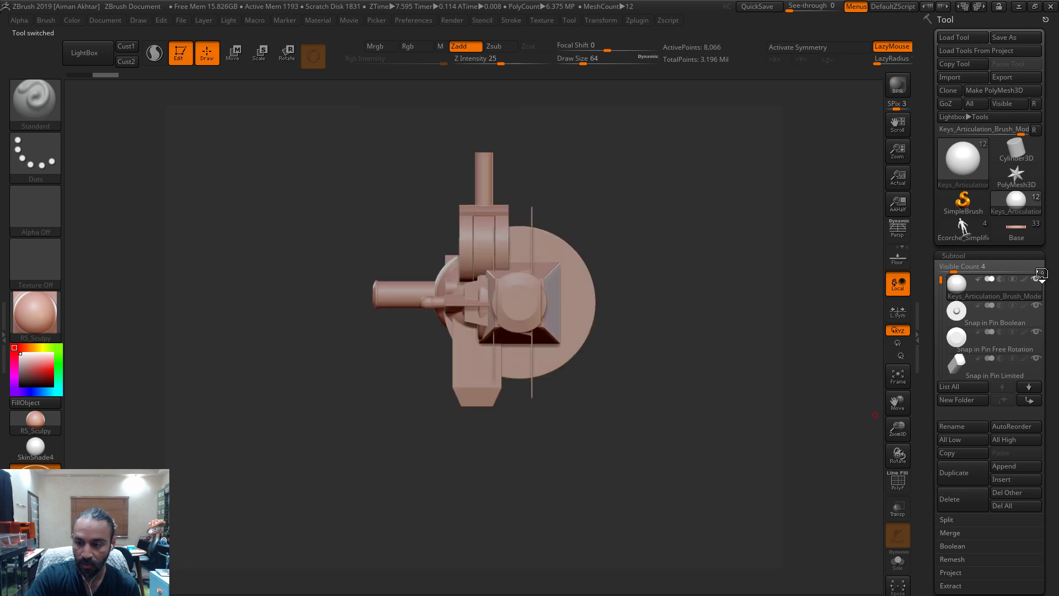
left_click(1036, 278, "shift")
key("f")
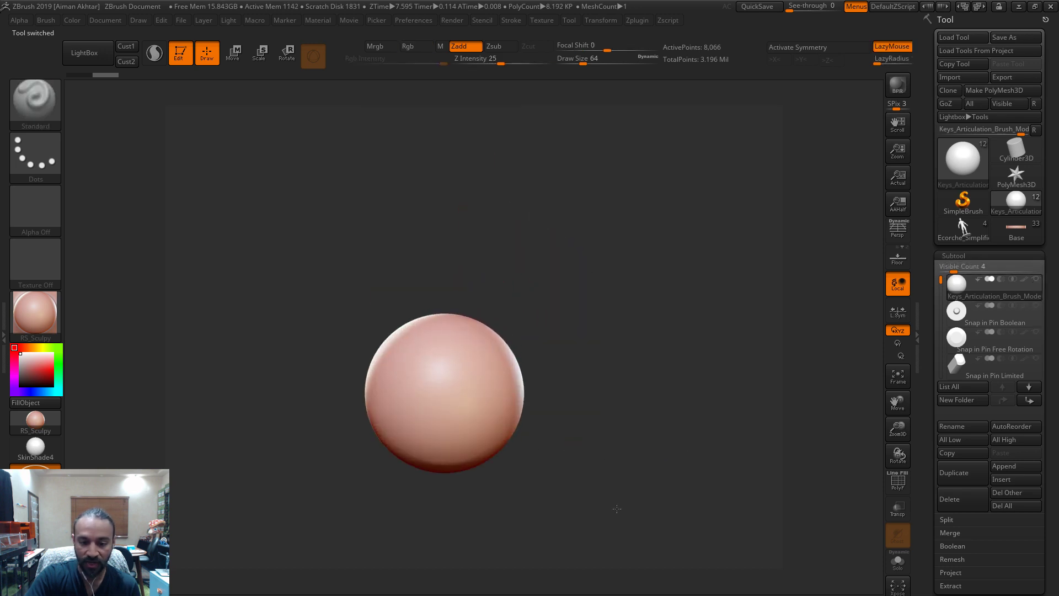
left_click_drag(637, 398, 858, 324)
mouse_move(958, 299)
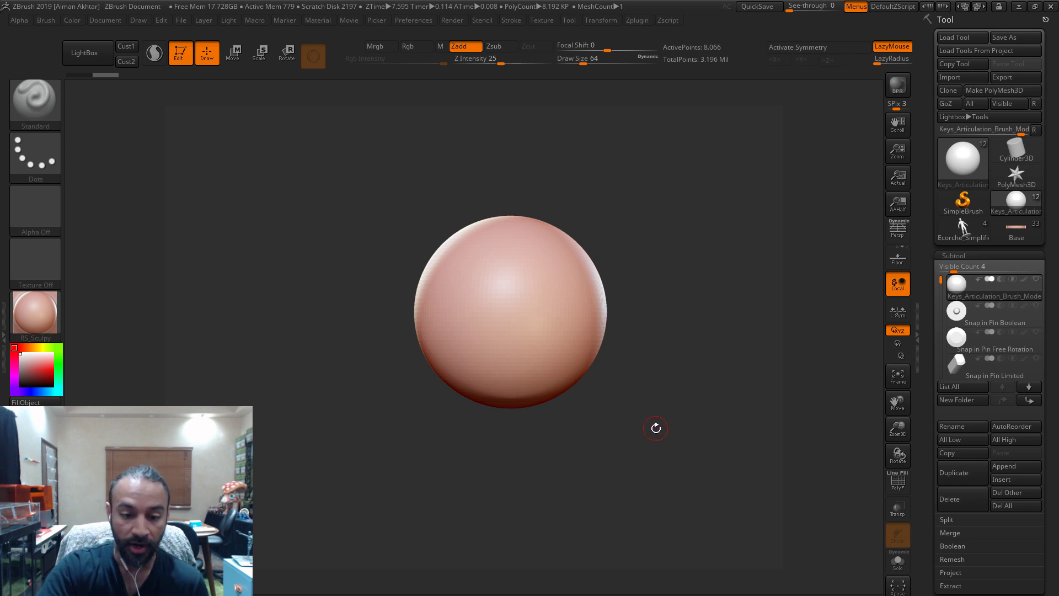
mouse_move(654, 428)
left_mouse_down()
mouse_move(676, 426)
mouse_move(649, 431)
left_mouse_up()
left_click_drag(633, 441, 637, 441)
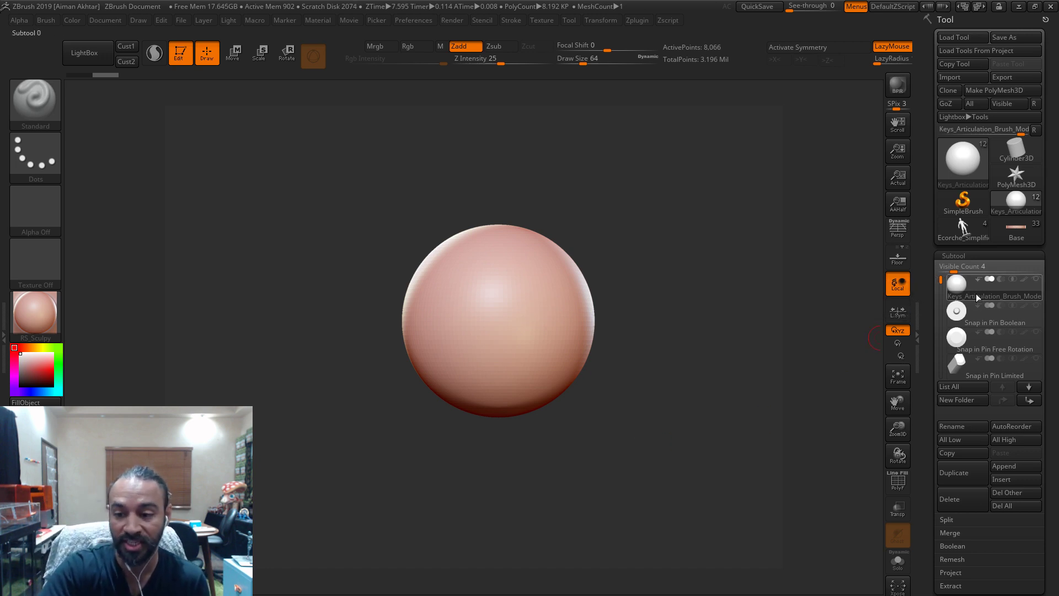
left_click(1015, 37)
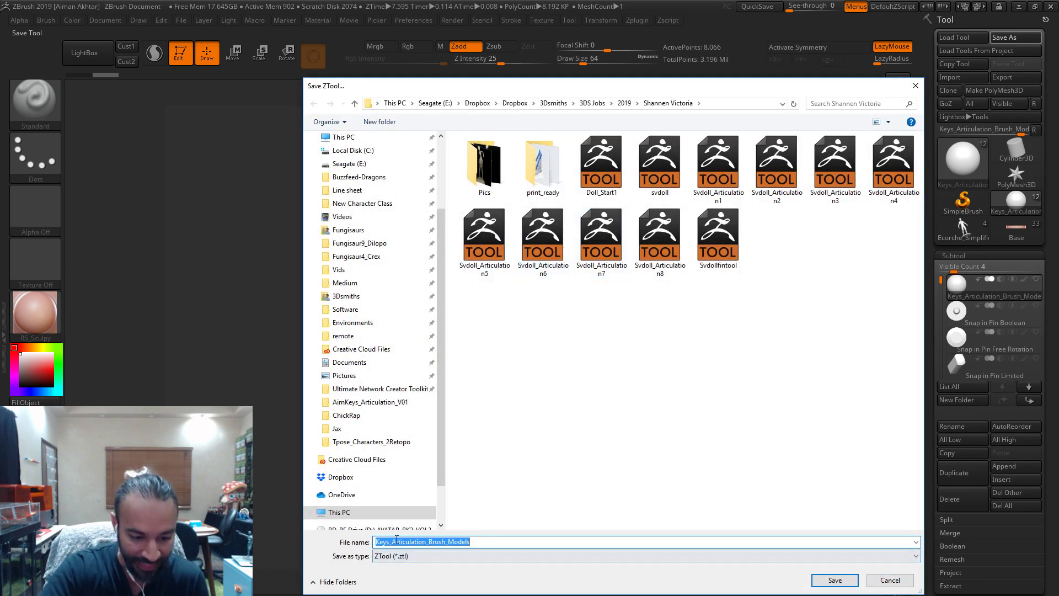
left_click(888, 579)
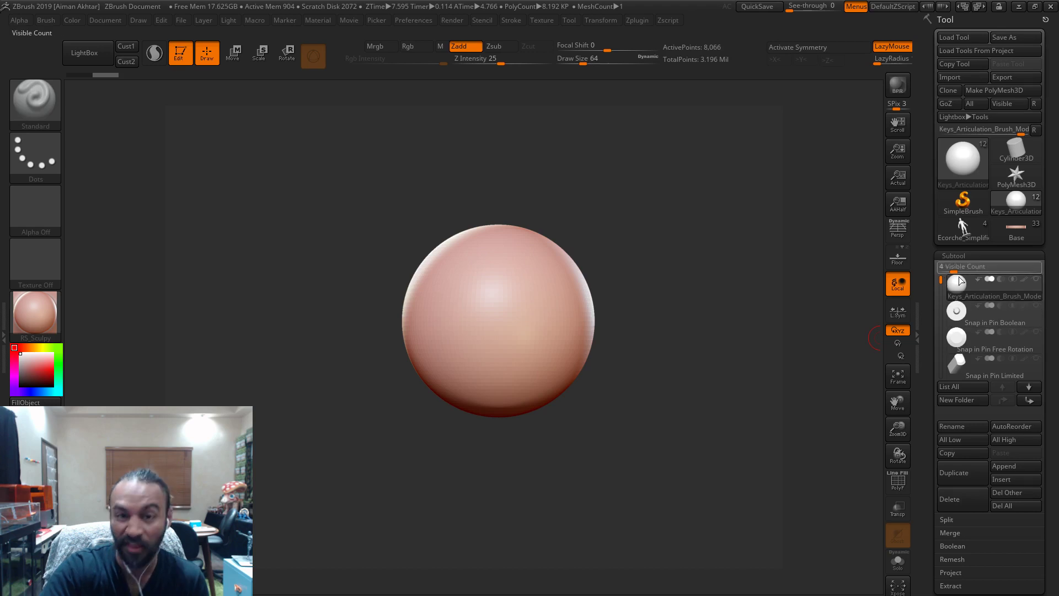
- Show the Snap in Pin Boolean subtool side-on, and switch to the Snap in Pin Free Rotation subtool
left_click(963, 311)
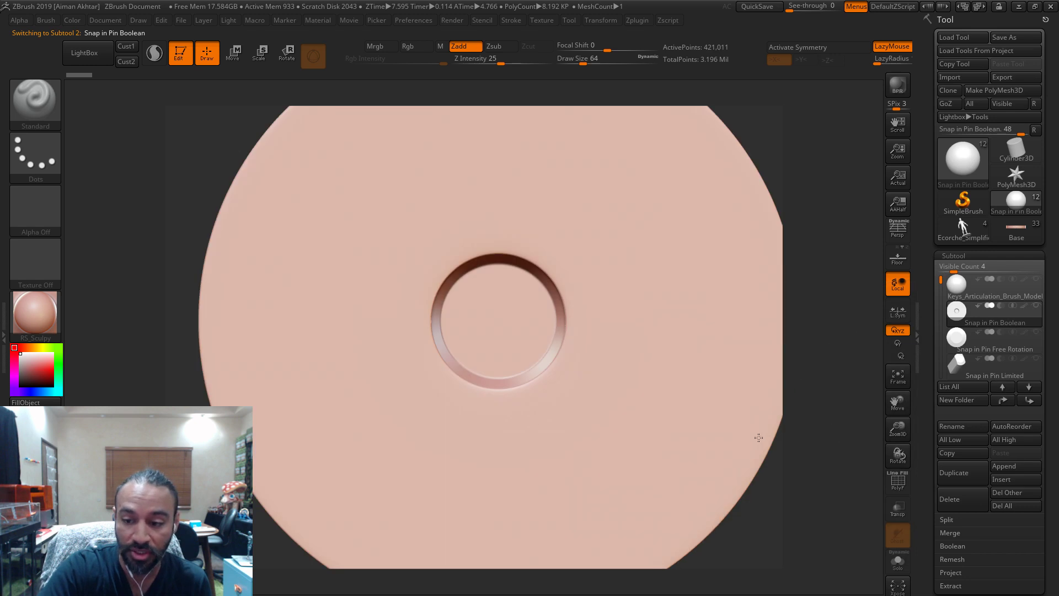
right_click_drag(758, 437, 709, 459, "ctrl")
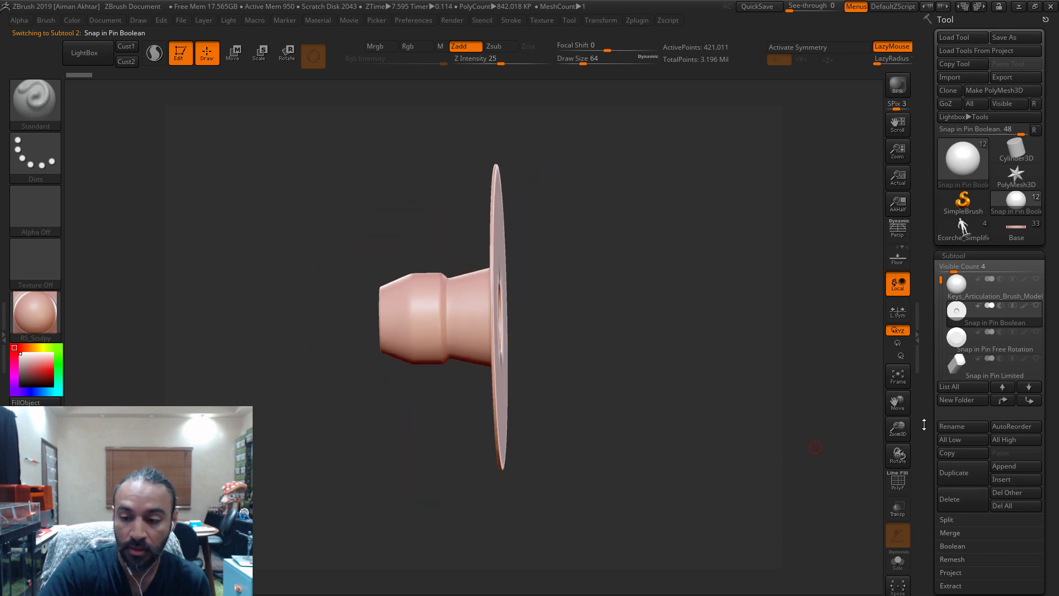
left_click(964, 347)
mouse_move(735, 416)
right_mouse_down()
mouse_move(706, 431)
mouse_move(711, 439)
mouse_move(659, 439)
mouse_move(687, 440)
right_mouse_up()
- Isolate the slotted clip polygroup of the Snap in Pin Free Rotation and view it upright with its polyframe displayed
key("ctrl+shift")
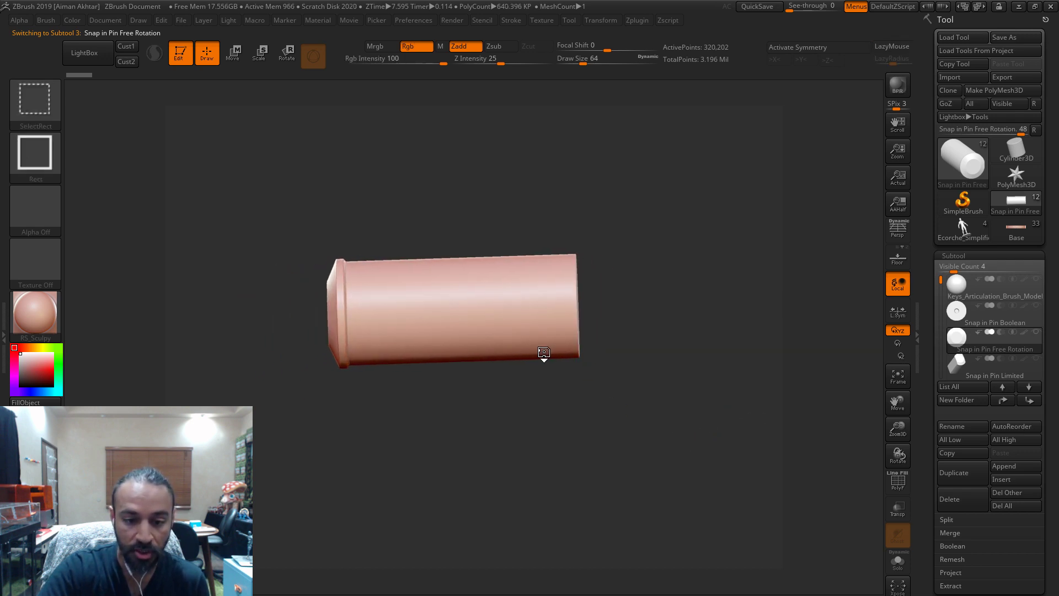
left_click(409, 346, "ctrl+shift")
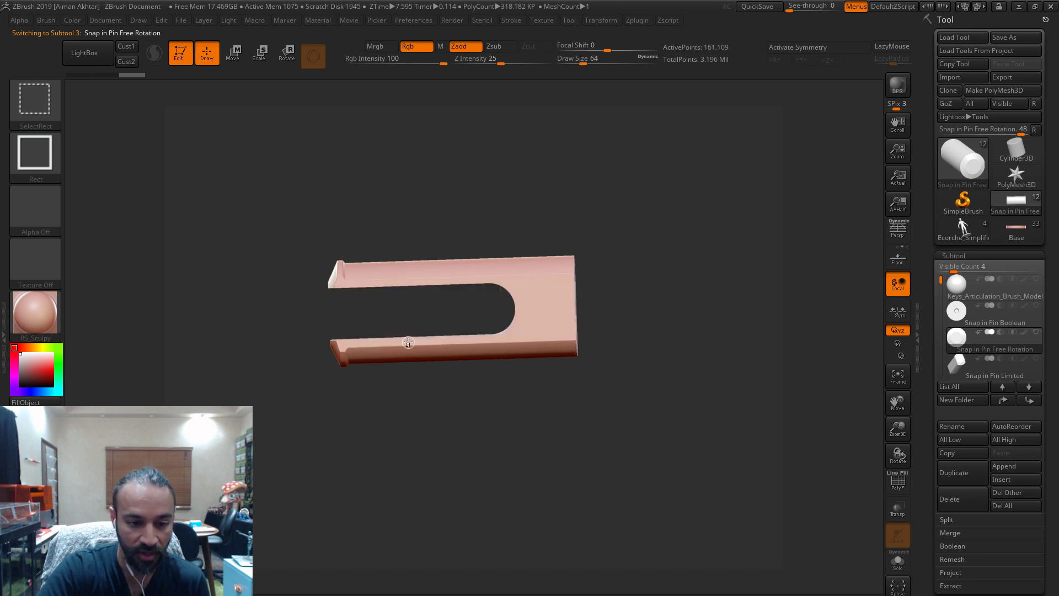
right_click_drag(601, 476, 635, 402)
left_click(897, 484)
right_click_drag(627, 439, 590, 473, "alt")
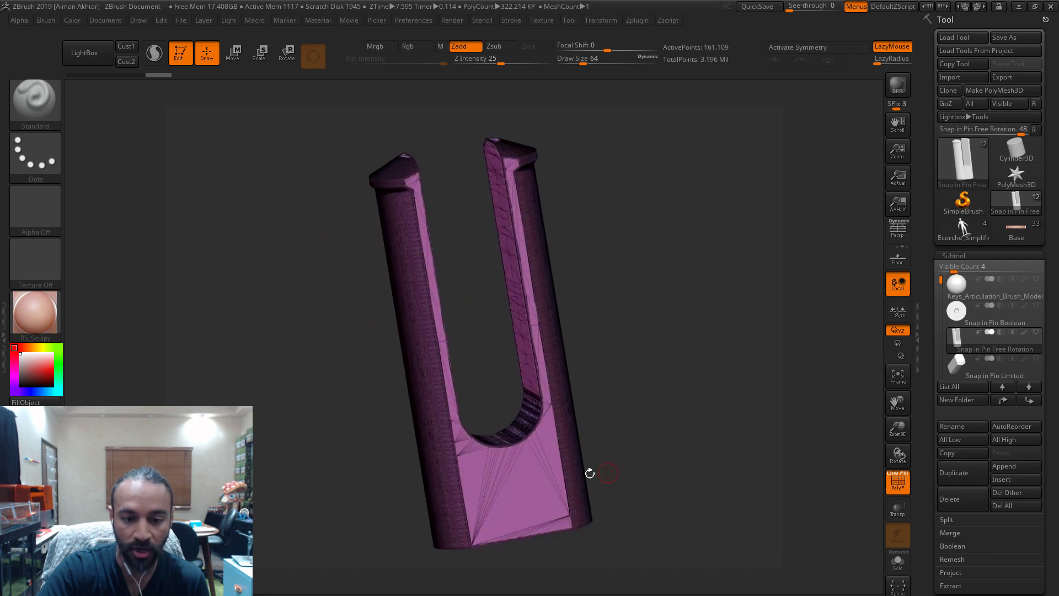
- Compare the whole free-rotation pin with its isolated slotted clip, ending with the polyframe off and the full pin displayed
left_click(651, 431, "ctrl+shift")
right_click_drag(662, 352, 662, 359, "alt")
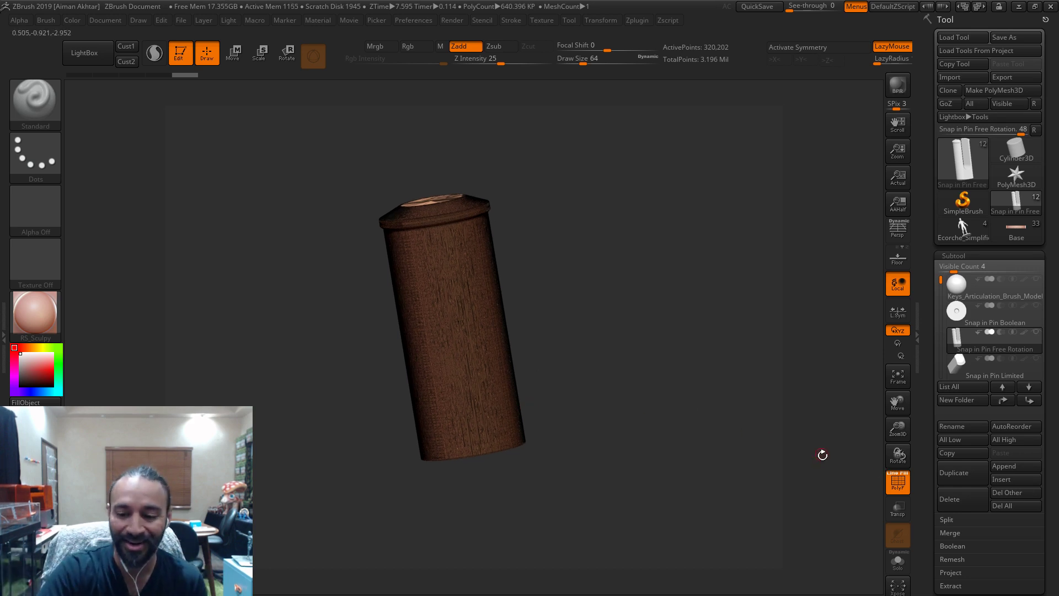
key("ctrl+shift")
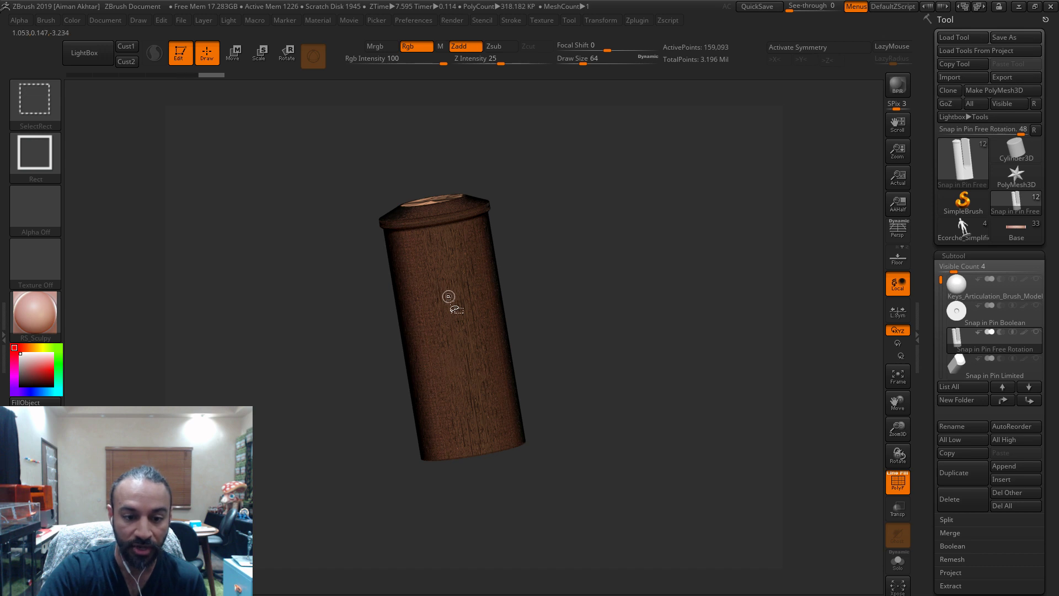
key("ctrl+shift")
left_click(609, 272, "ctrl+shift")
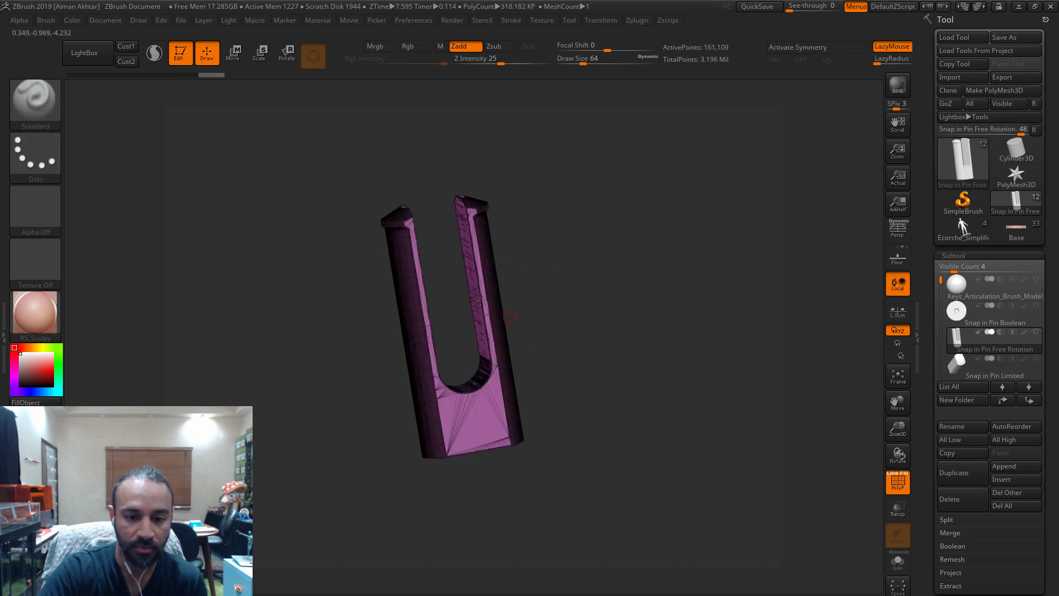
left_click(897, 481)
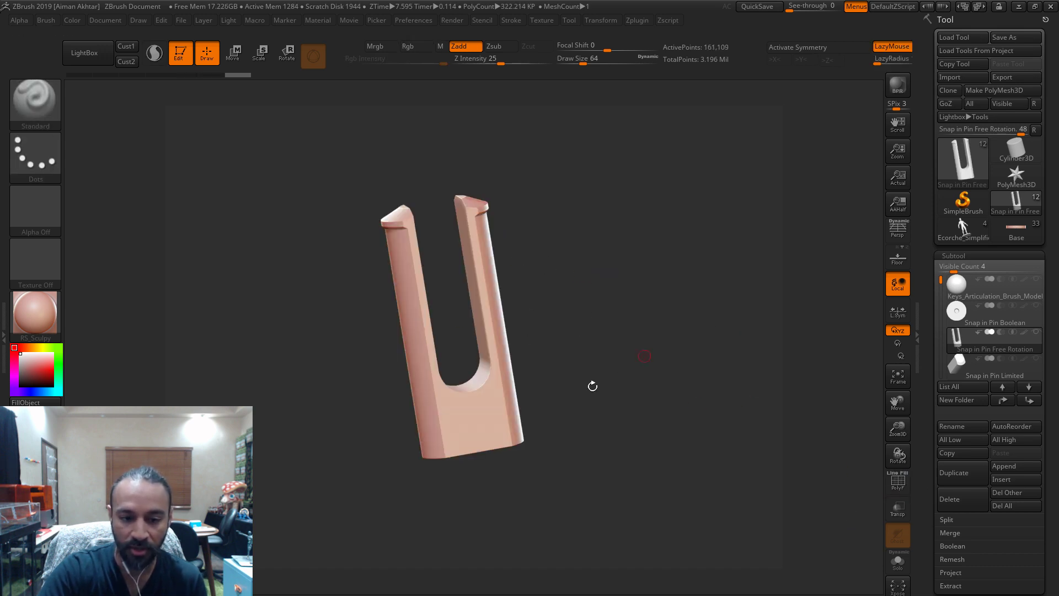
left_click(639, 420, "ctrl+shift")
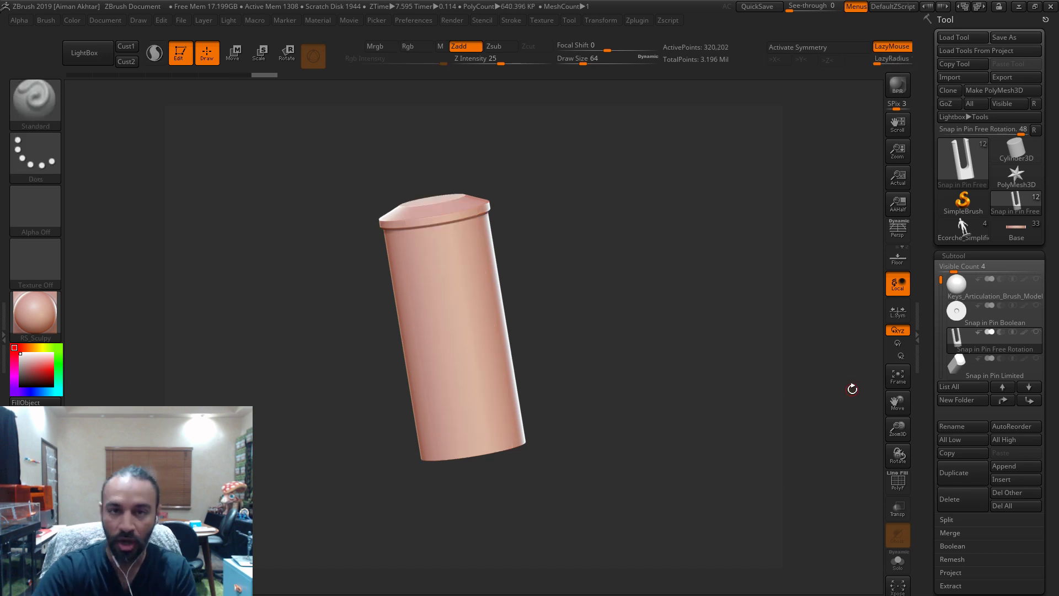
- Compare the Snap in Pin Limited subtool with the Snap in Pin Free Rotation subtool by switching between them
left_click(952, 364)
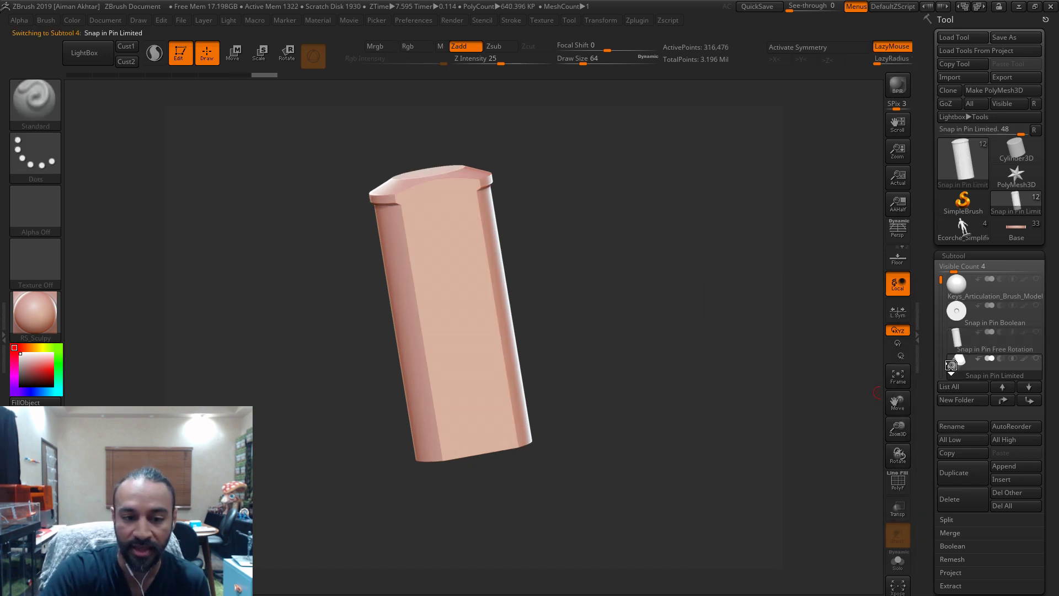
left_click_drag(556, 288, 541, 328)
left_click(963, 343)
left_click_drag(669, 323, 672, 359)
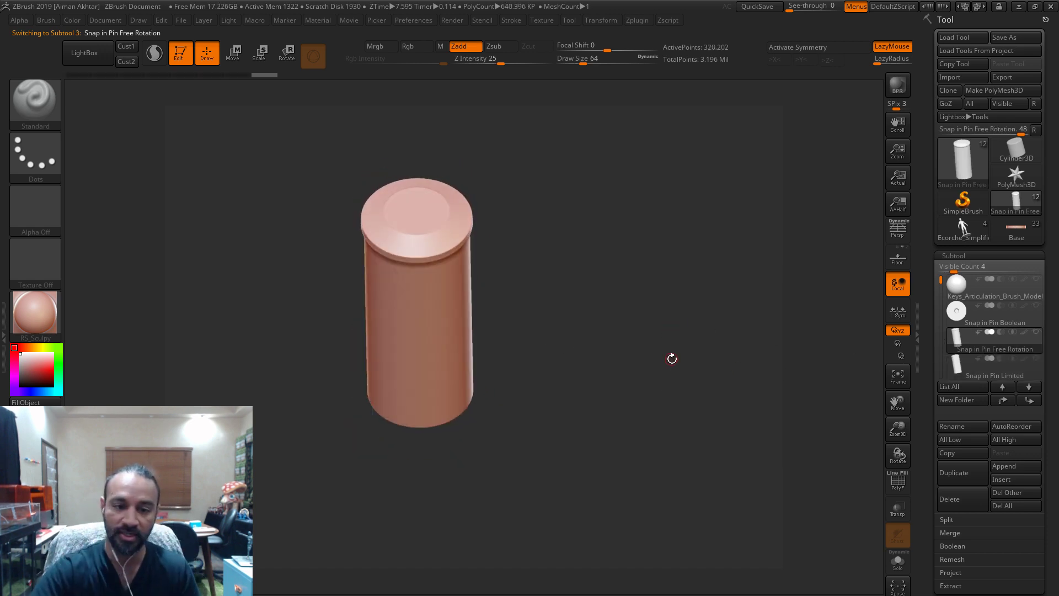
left_click(962, 366)
mouse_move(683, 380)
left_mouse_down()
mouse_move(700, 389)
mouse_move(678, 383)
left_mouse_up()
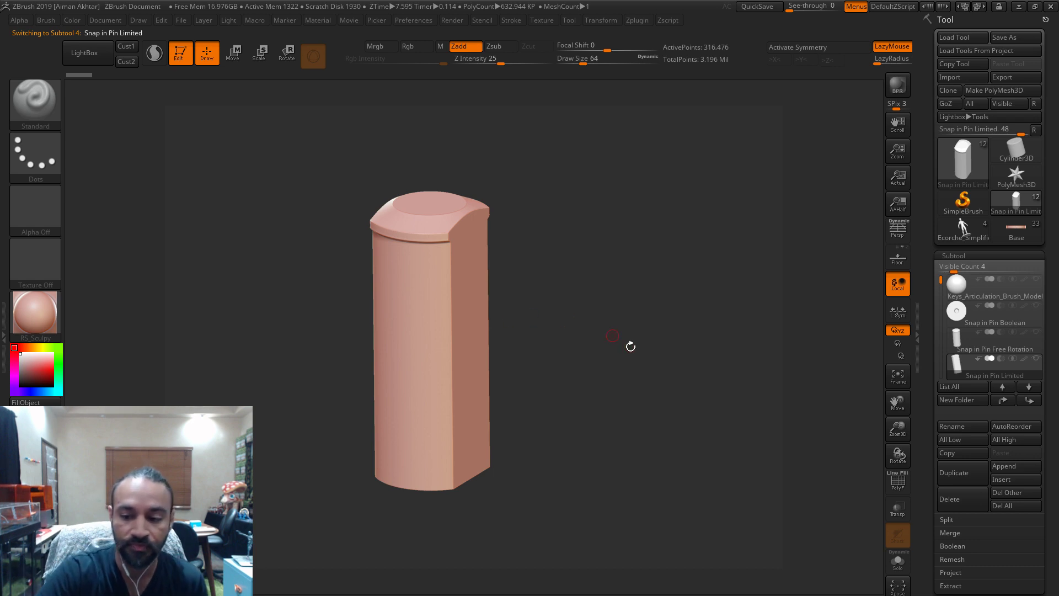
- Isolate the slotted clip polygroup of the Snap in Pin Limited for inspection, and restore the whole pin
left_click_drag(631, 346, 635, 359)
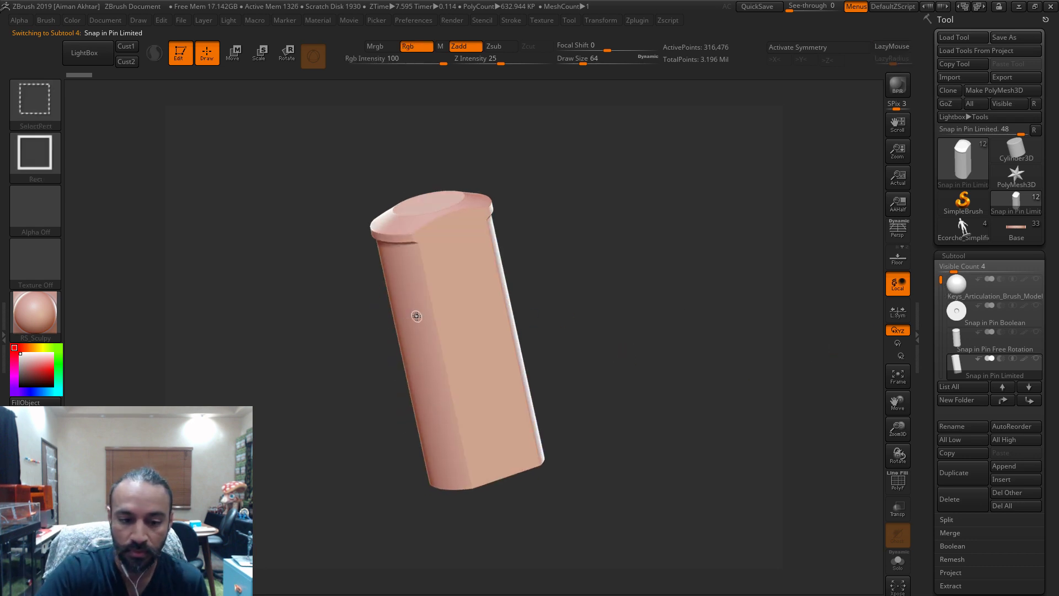
key("ctrl+shift+z")
key("ctrl+shift+z")
left_click_drag(636, 361, 651, 401)
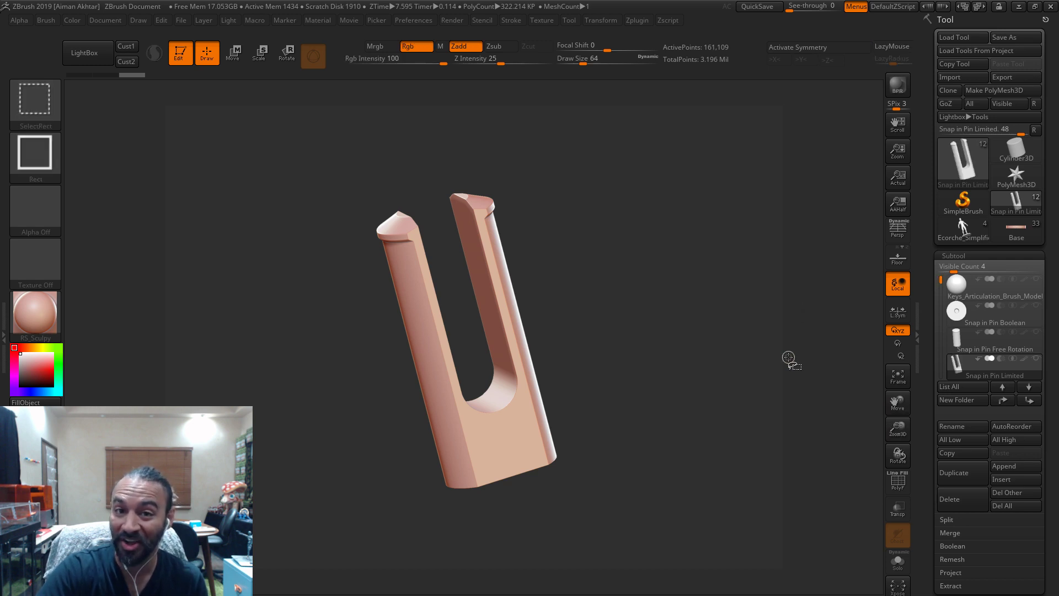
key("ctrl+shift+z")
- Show the Tapered Round Key subtool from above, followed by the Tapered Square Key subtool
left_click_drag(940, 283, 950, 309)
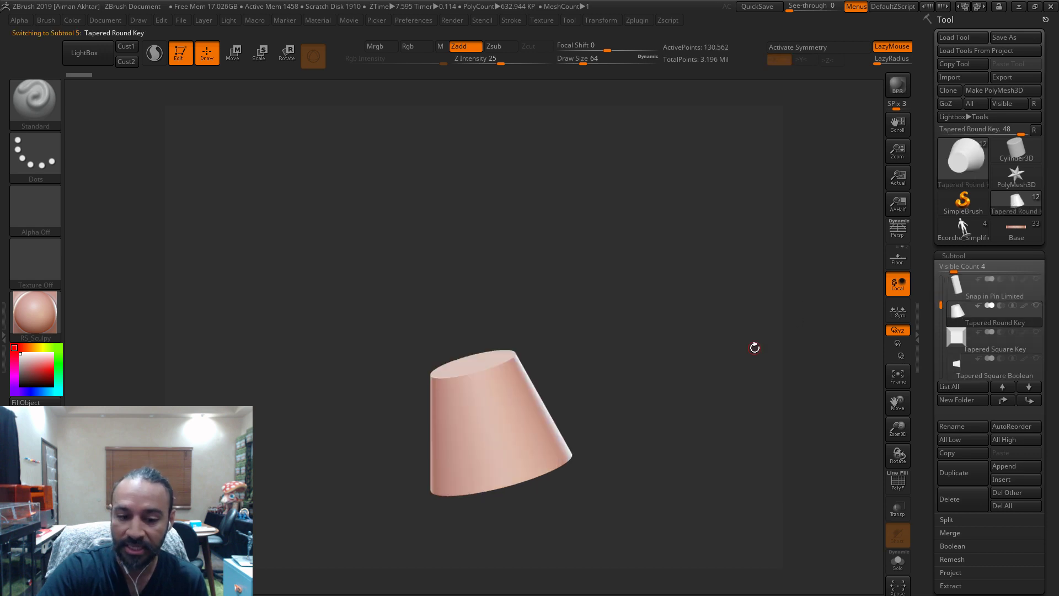
left_click_drag(752, 346, 687, 344)
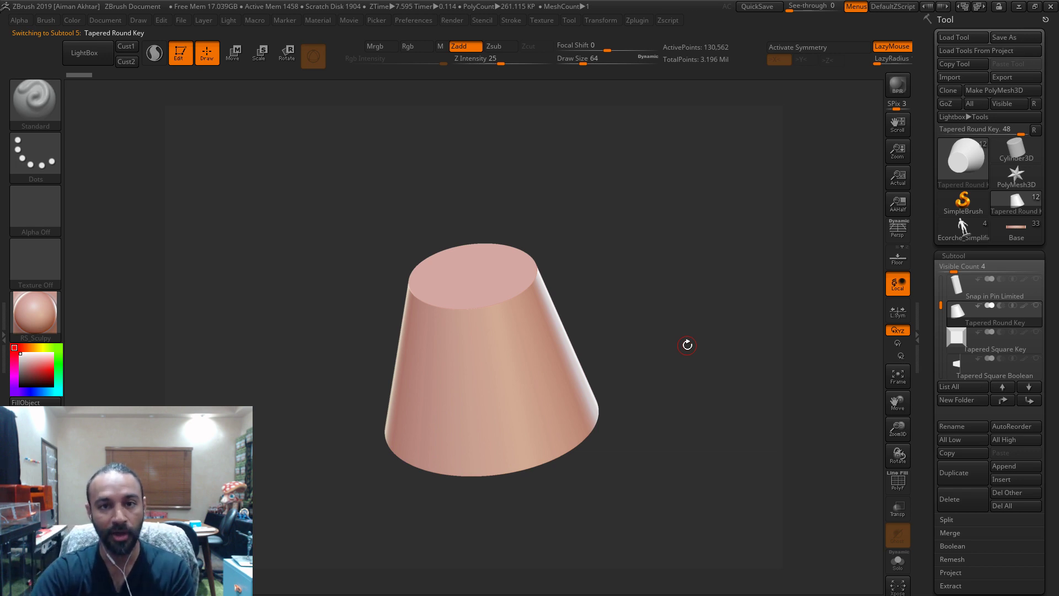
left_click(964, 342)
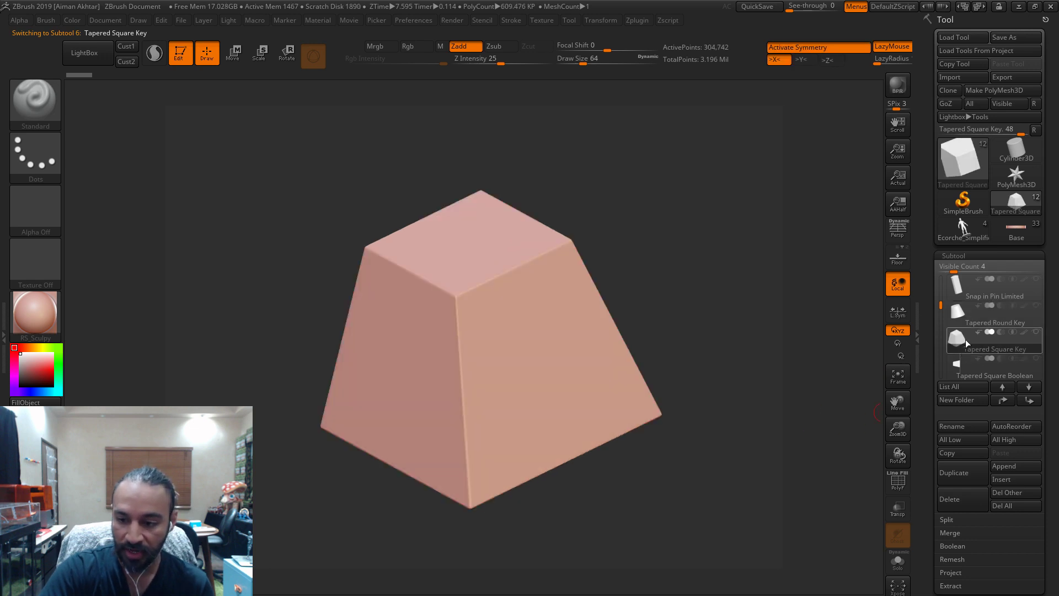
- Display the Tapered Square Boolean subtool and examine its tapered block and plate from the side
left_click(955, 372)
left_click_drag(799, 433, 791, 407)
left_click_drag(631, 391, 682, 392)
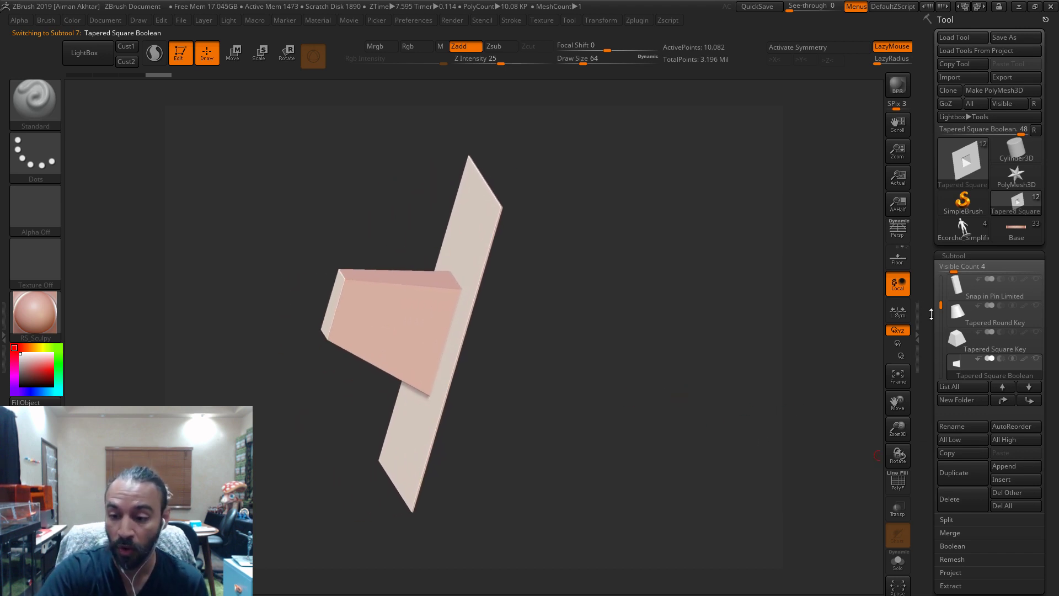
- Display the Hinge_Boolean subtool and inspect it at an angle, checking its polygroups with the polyframe
left_click(939, 315)
left_click(987, 339)
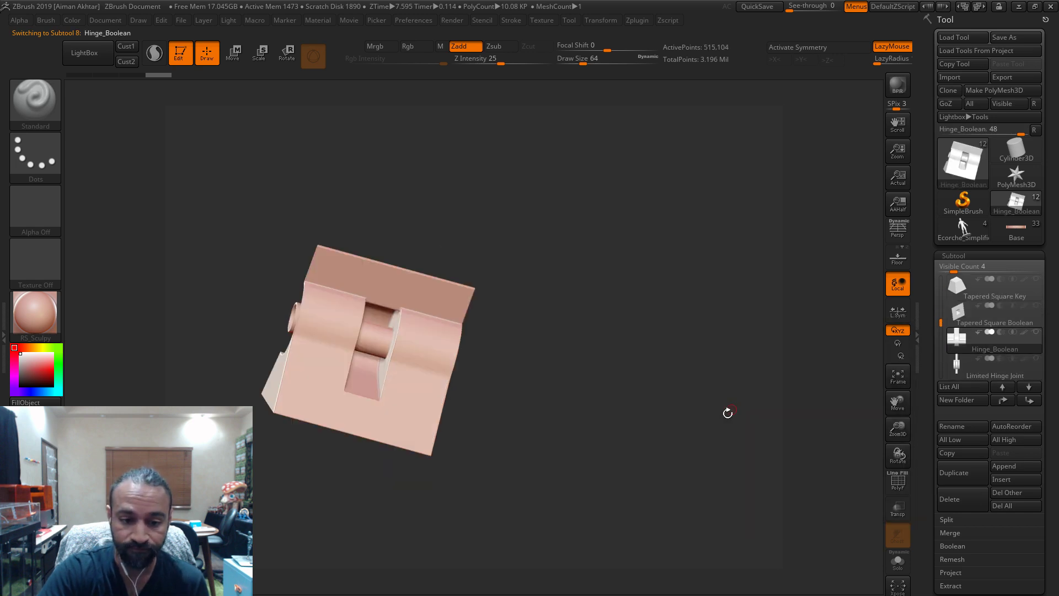
left_click_drag(644, 435, 868, 420)
left_click(903, 487)
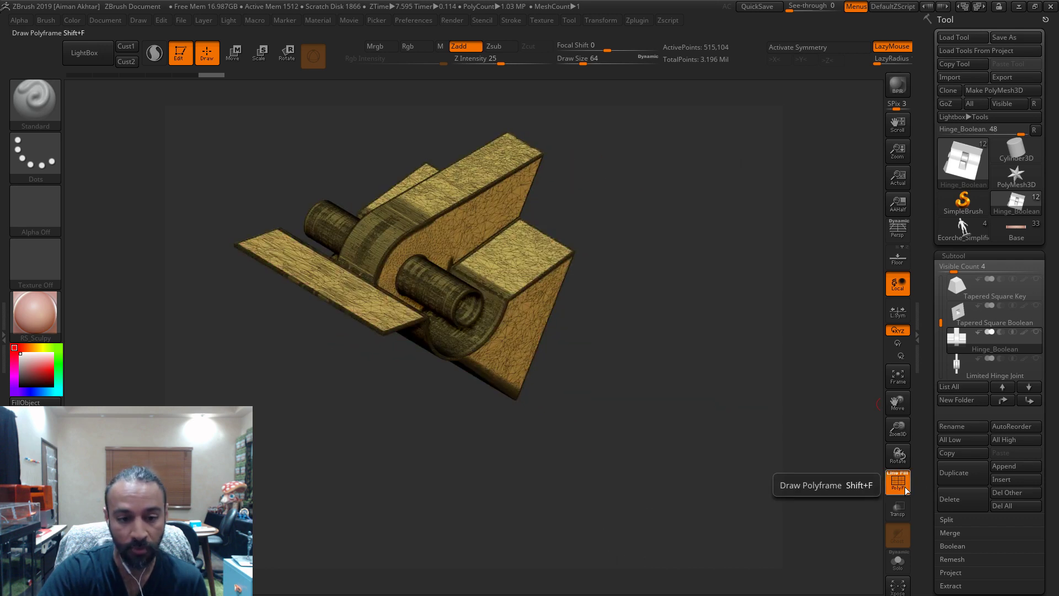
left_click(903, 488)
- Display the Limited Hinge Joint subtool and inspect its separate moving parts with the polyframe temporarily on
left_click(957, 365)
left_click_drag(689, 366, 882, 478)
left_click(898, 481)
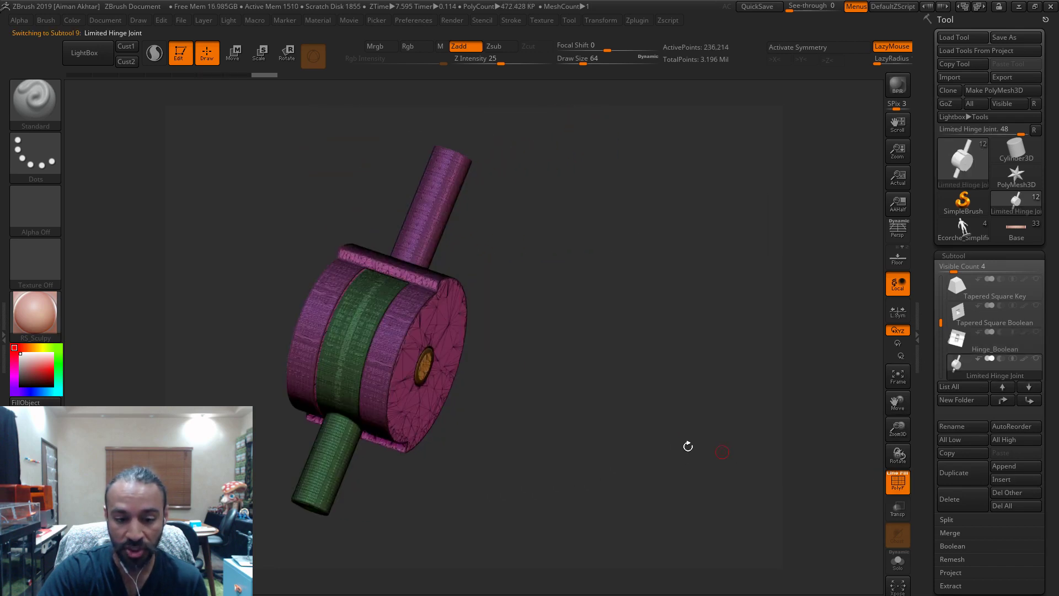
left_click_drag(688, 445, 524, 399)
left_click(896, 489)
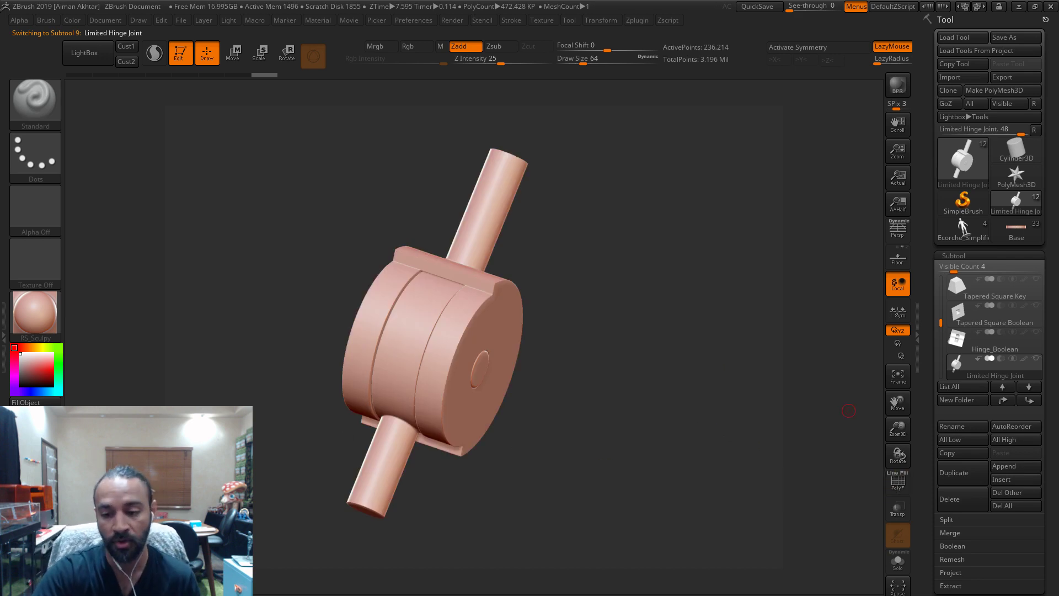
- Display and frame the Ball Joint W Cutter subtool, and check its polygroups with the polyframe temporarily on
left_click_drag(940, 322, 939, 336)
left_click(948, 336)
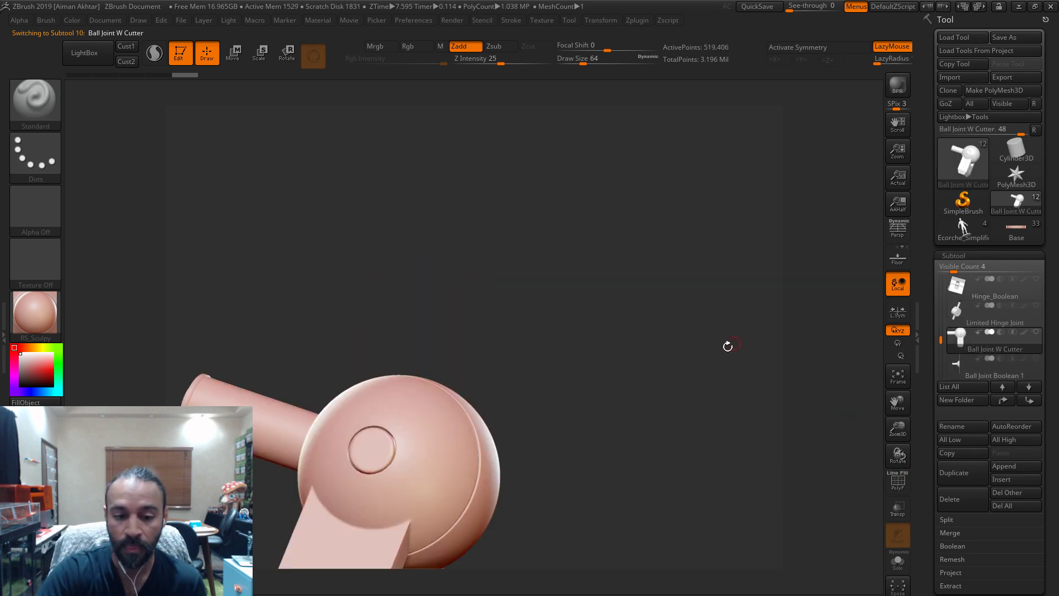
mouse_move(728, 348)
left_mouse_down()
mouse_move(611, 493)
mouse_move(738, 365)
left_mouse_up()
key("f")
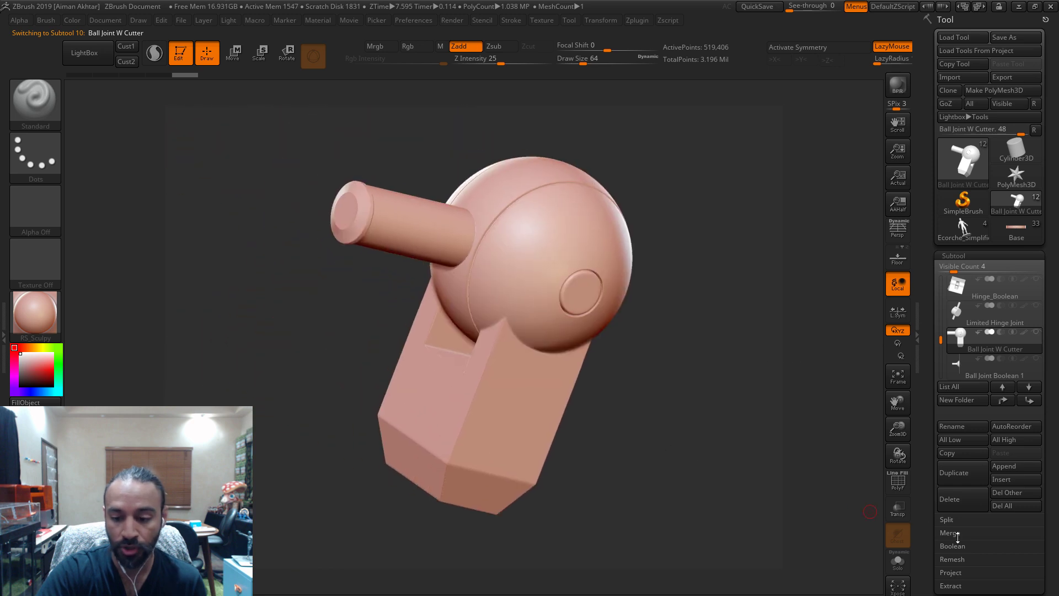
left_click(897, 489)
left_click(897, 489)
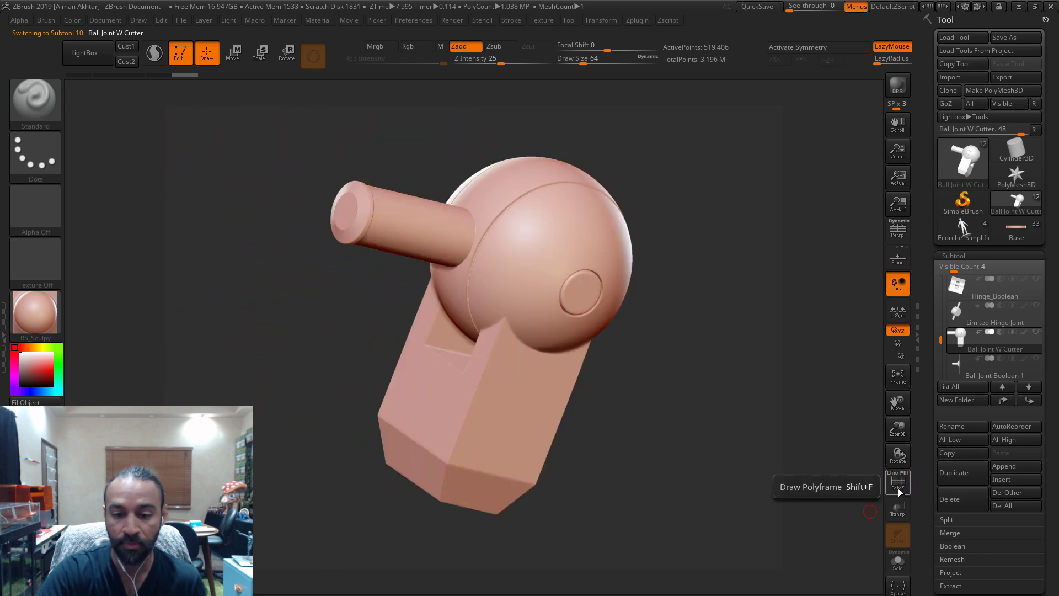
left_click(898, 489)
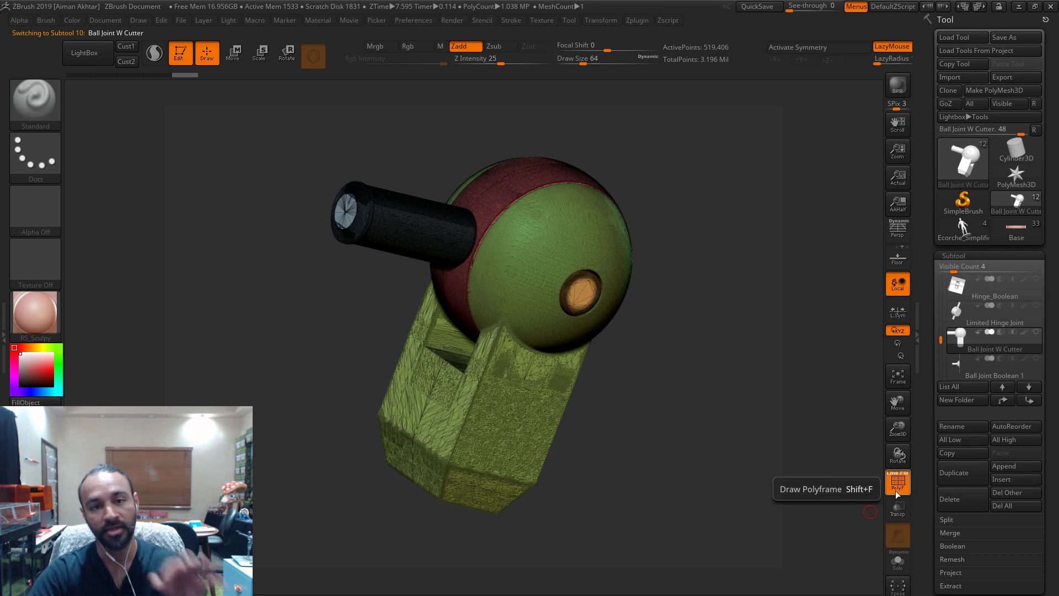
left_click(896, 490)
- Display the Ball Joint Boolean 1 subtool and examine its socket plate and pin from the side and at an angle
left_click_drag(940, 338, 940, 343)
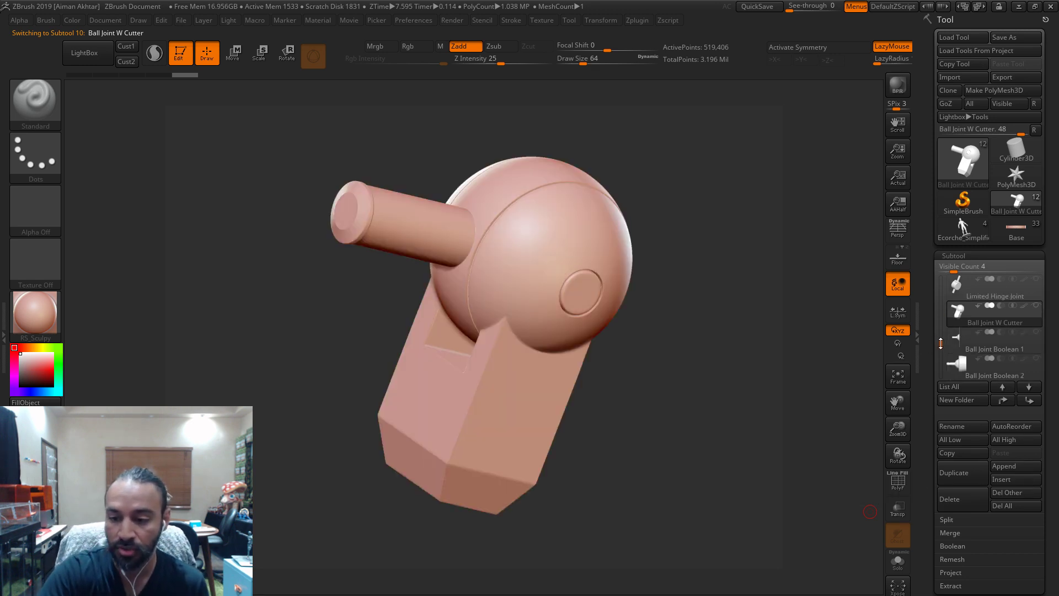
left_click(957, 342)
left_click_drag(770, 398, 611, 501)
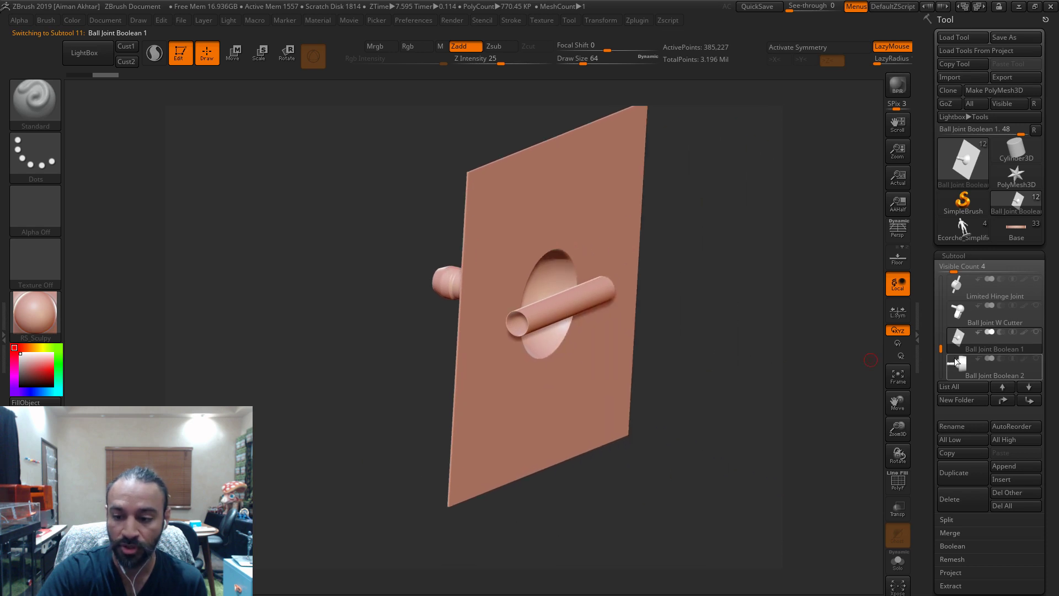
left_click_drag(754, 409, 717, 430)
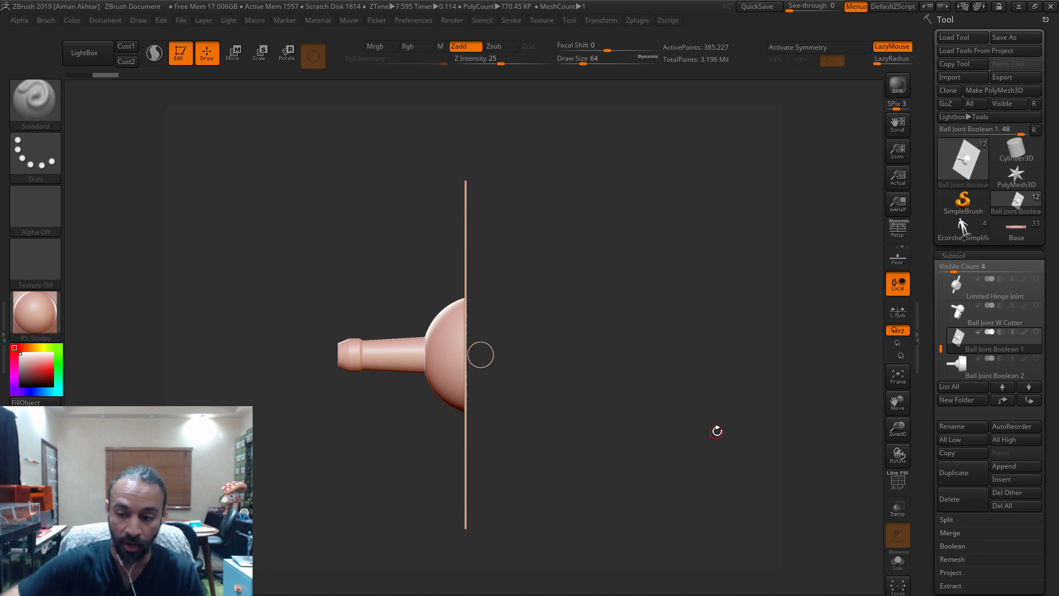
left_click_drag(713, 430, 661, 406)
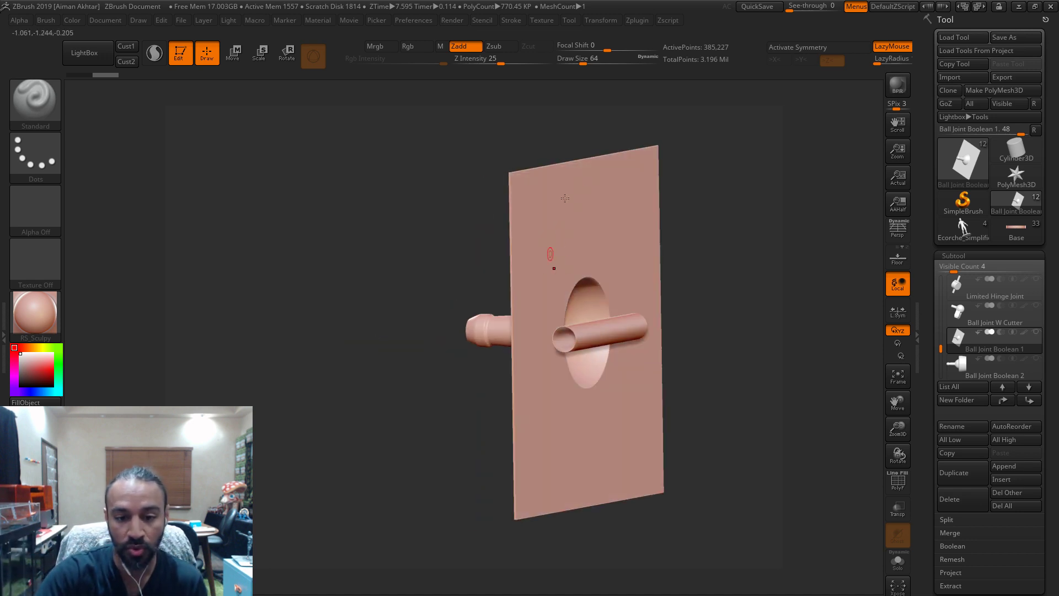
- Examine the opening in the plate and the pin passing through it on Ball Joint Boolean 1 from several angles
left_click_drag(690, 260, 659, 249)
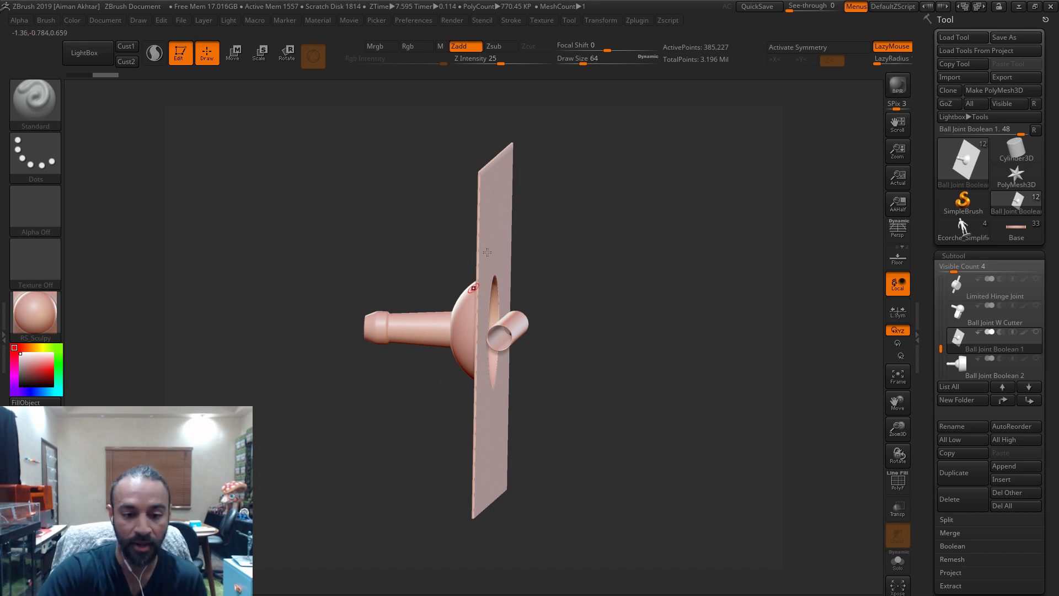
left_click_drag(560, 368, 558, 299)
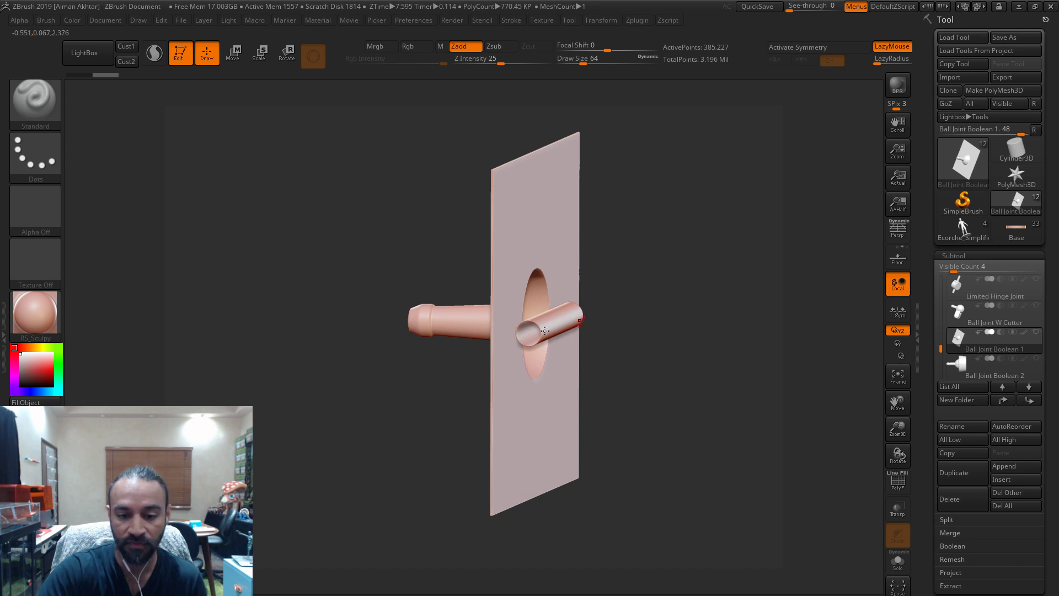
left_click_drag(656, 346, 863, 335)
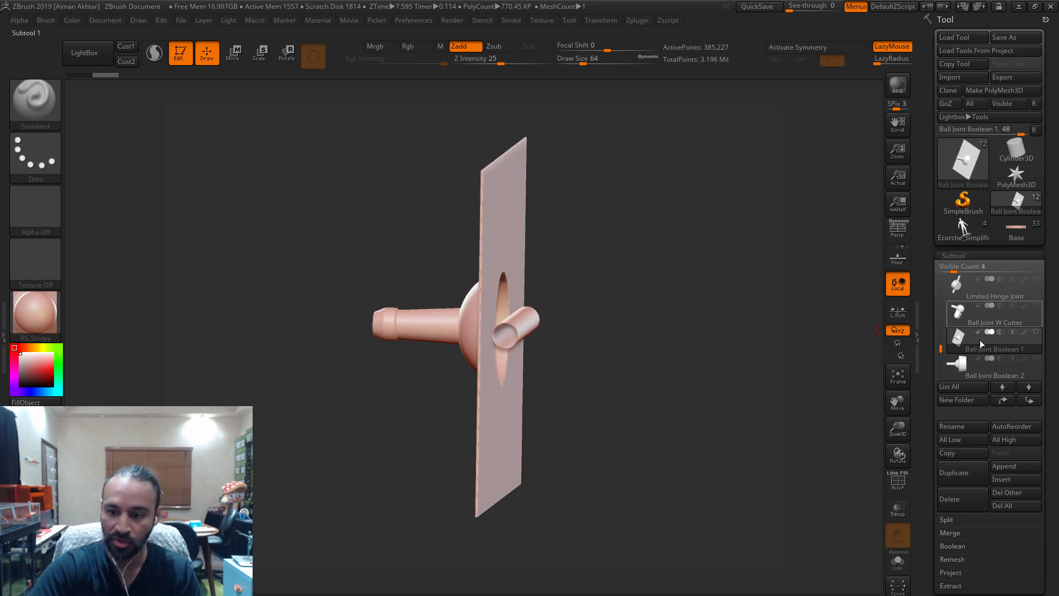
- Display the Ball Joint Boolean 2 subtool and inspect its socket housing and ball pin at an angle and from the side
left_click(969, 367)
left_click_drag(772, 386, 700, 495)
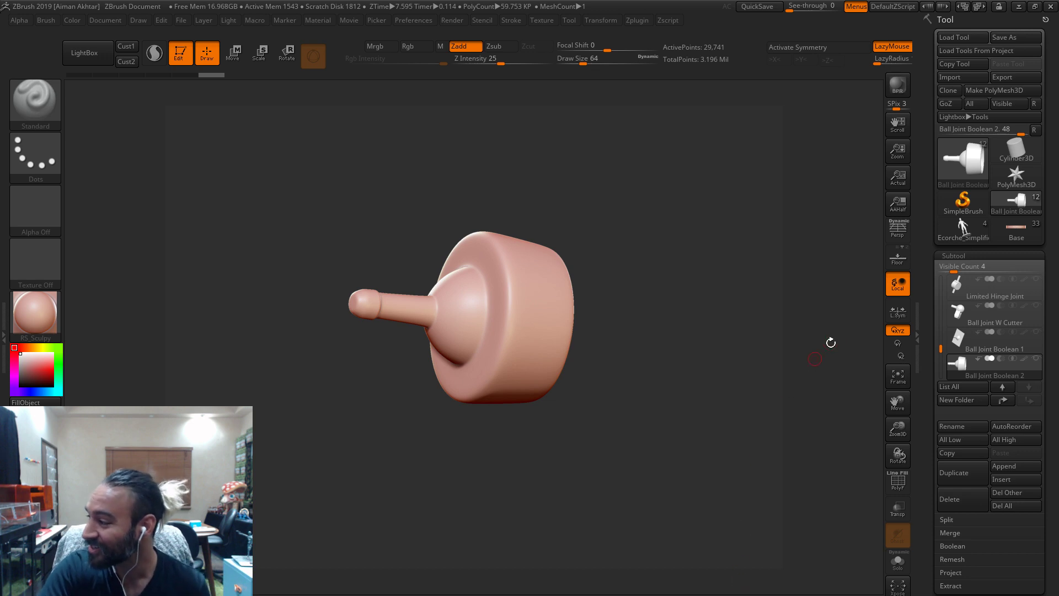
mouse_move(993, 287)
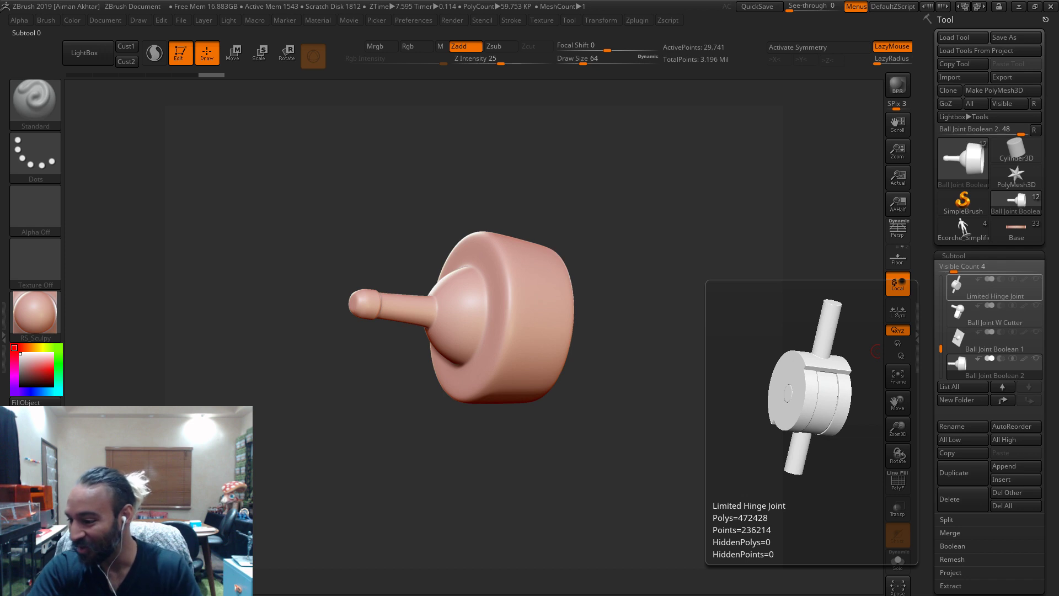
left_click_drag(828, 367, 738, 493)
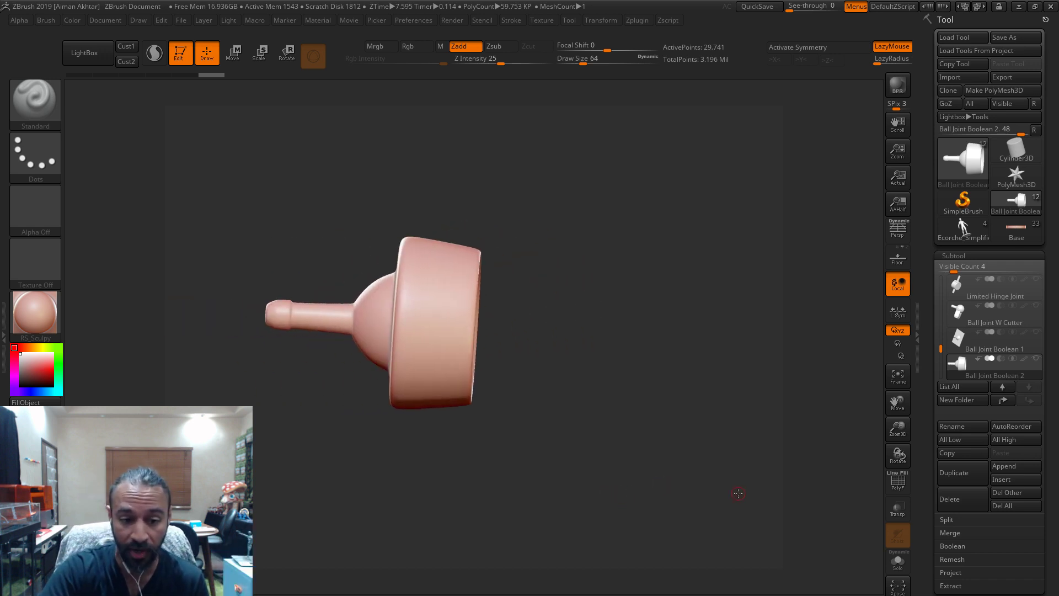
- Delete the Keys_Articulation_Brush_Models sphere subtool at the start of the subtool list
left_click_drag(944, 338, 944, 279)
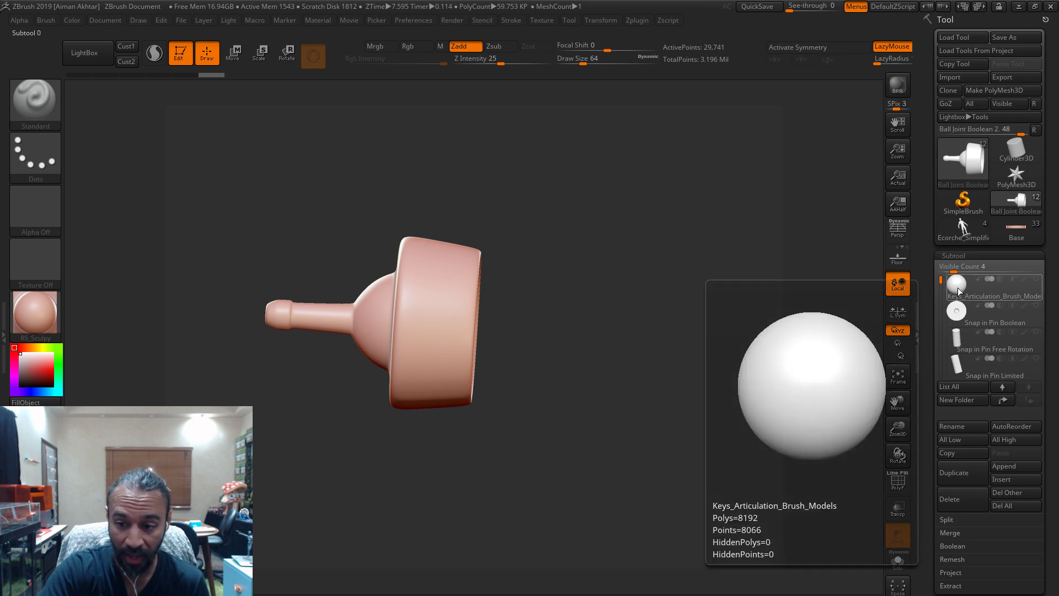
left_click(957, 284)
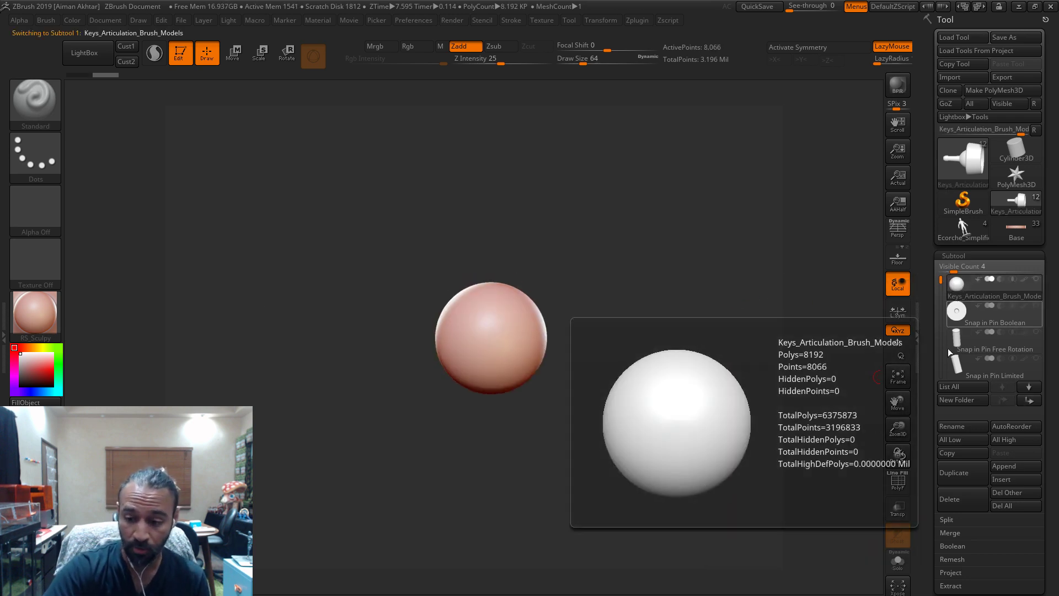
left_click(943, 497)
left_click(861, 522)
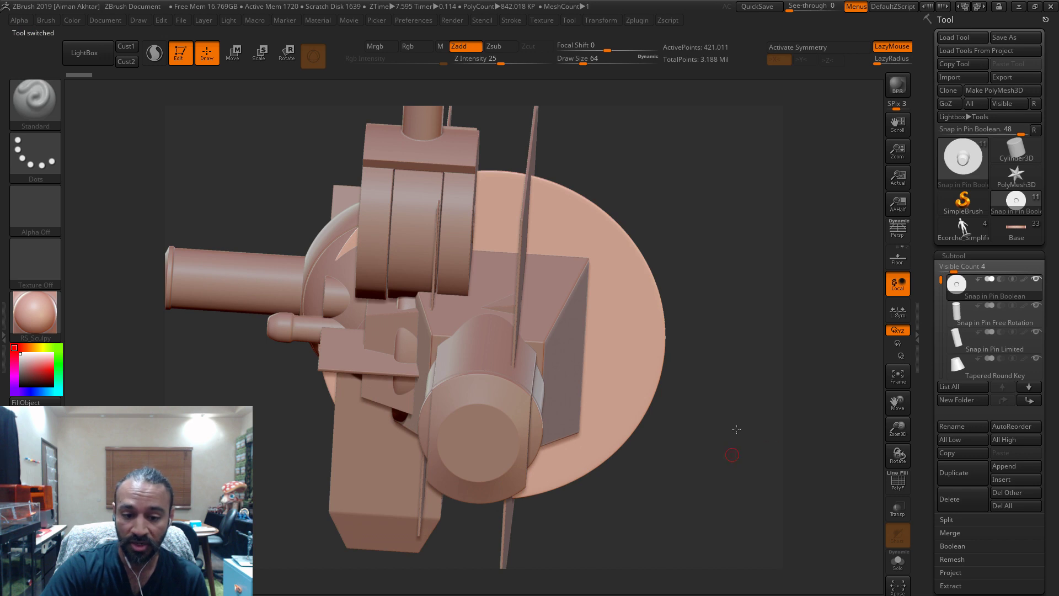
- Create an InsertMultiMesh brush from all the joint subtools, with the Snap in Pin Boolean disc facing the view squarely
left_click_drag(736, 429, 873, 528)
left_click(897, 560)
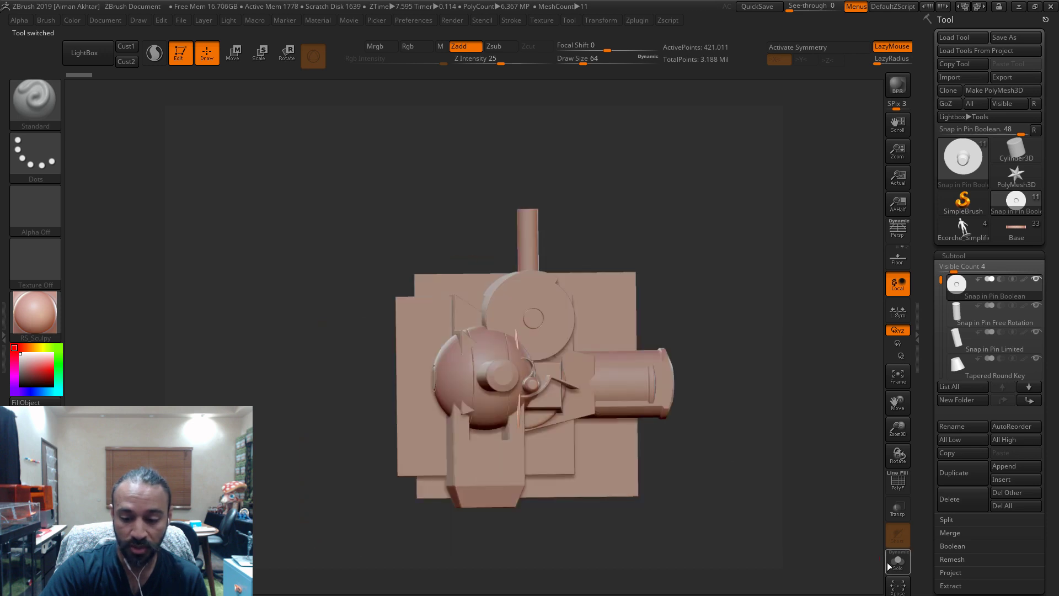
left_click_drag(725, 485, 687, 508)
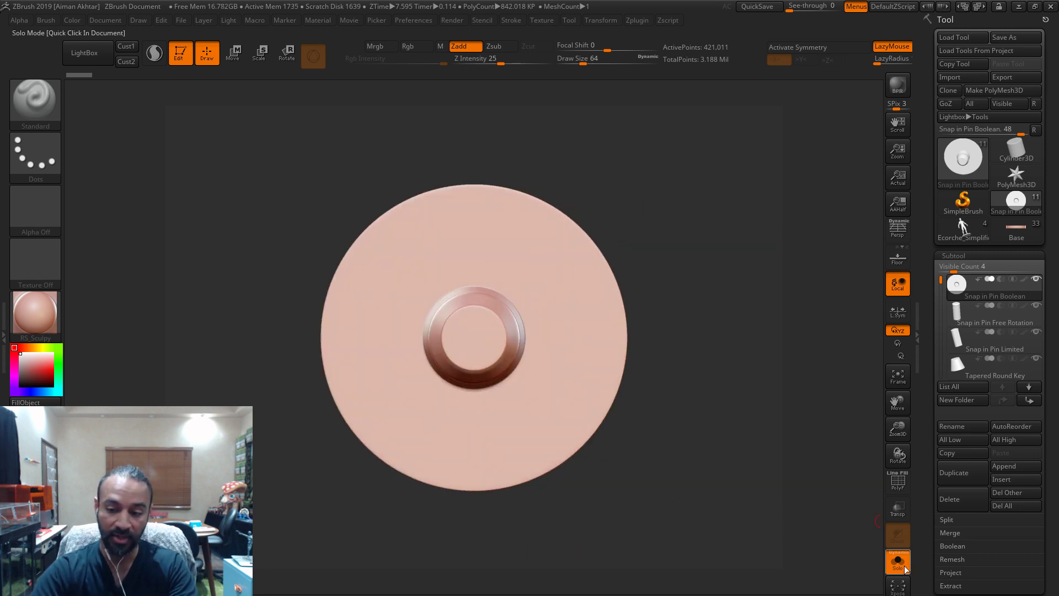
left_click(903, 564)
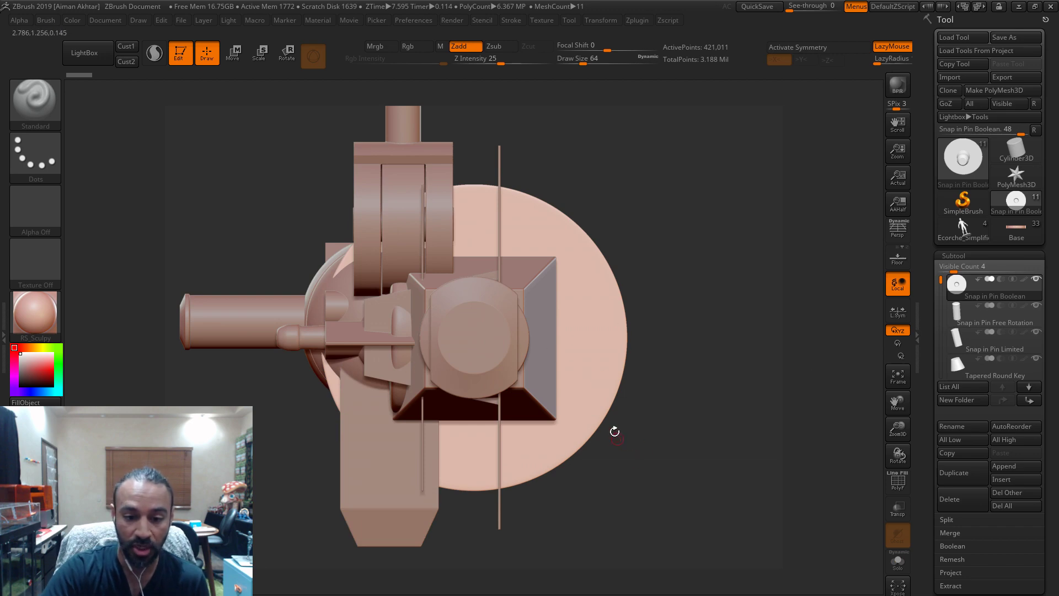
left_click(39, 107)
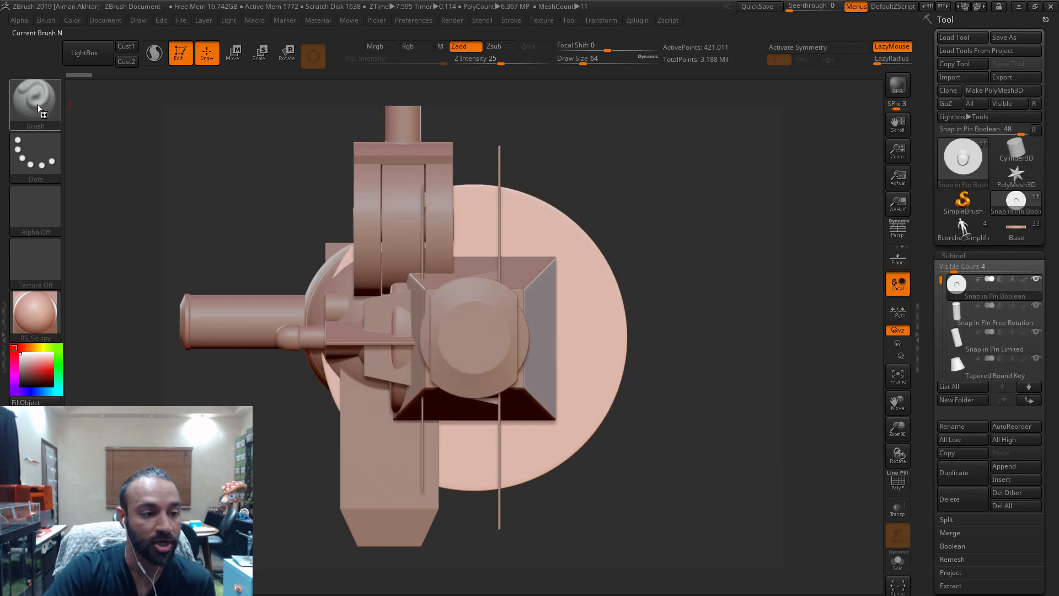
left_click(38, 104)
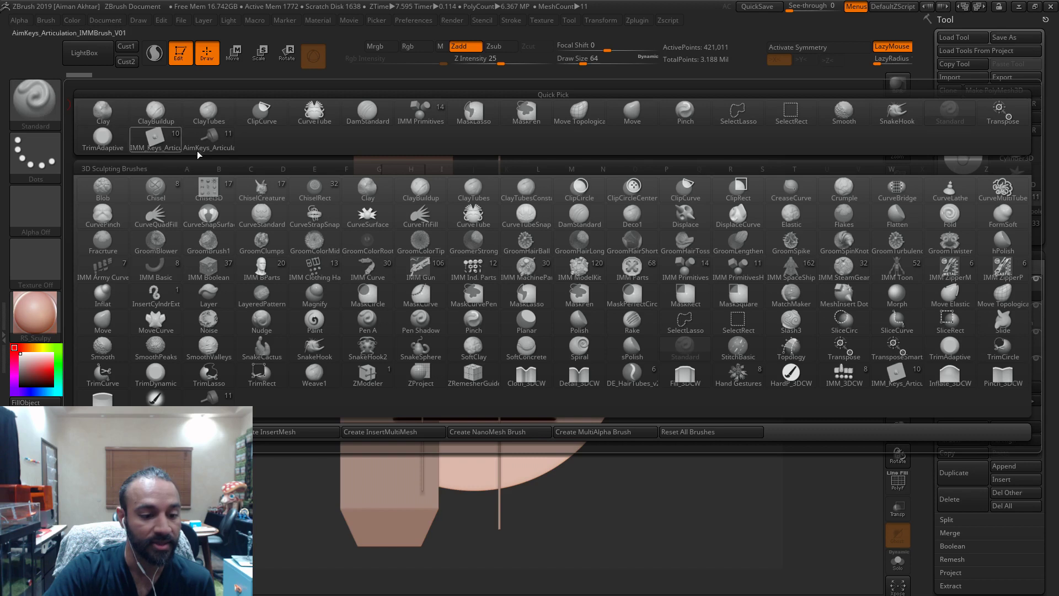
left_click(384, 432)
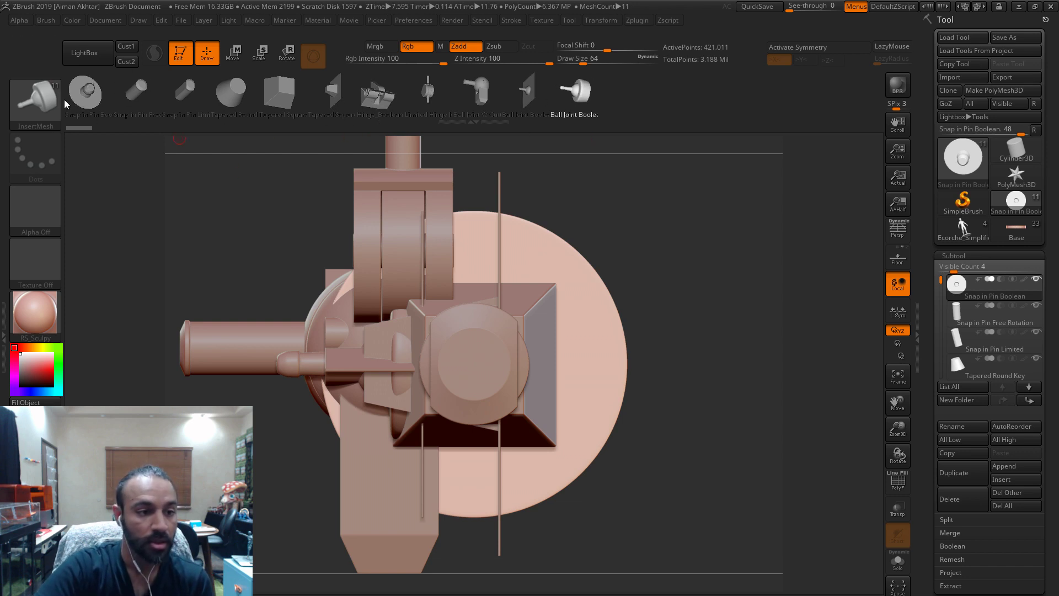
- Convert a Cube3D into a PolyMesh3D, place it on the cleared canvas and enter Edit mode
left_click(978, 202)
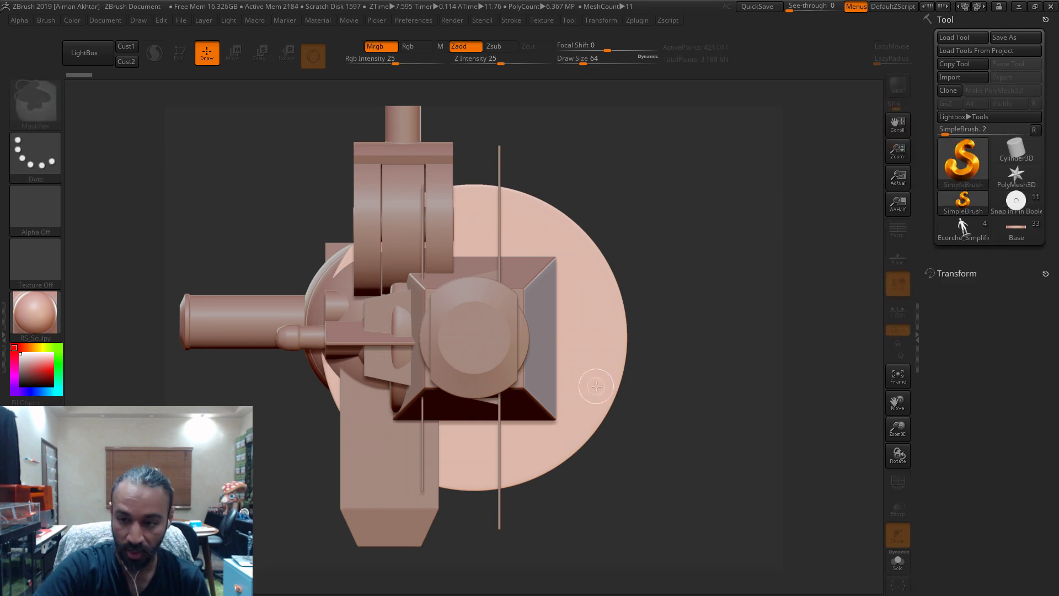
left_click(962, 160)
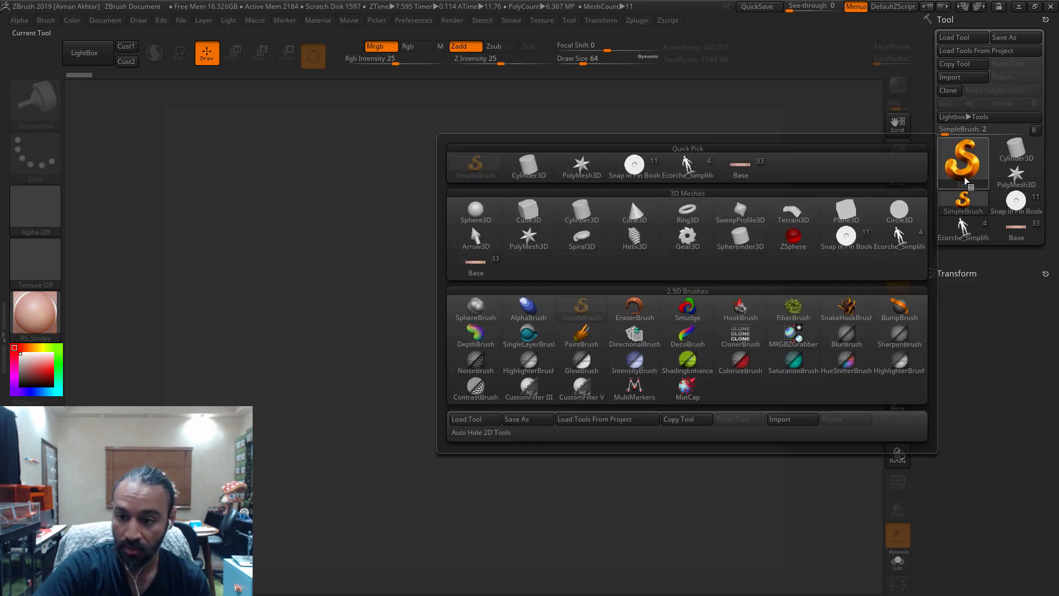
left_click(523, 215)
left_click(996, 90)
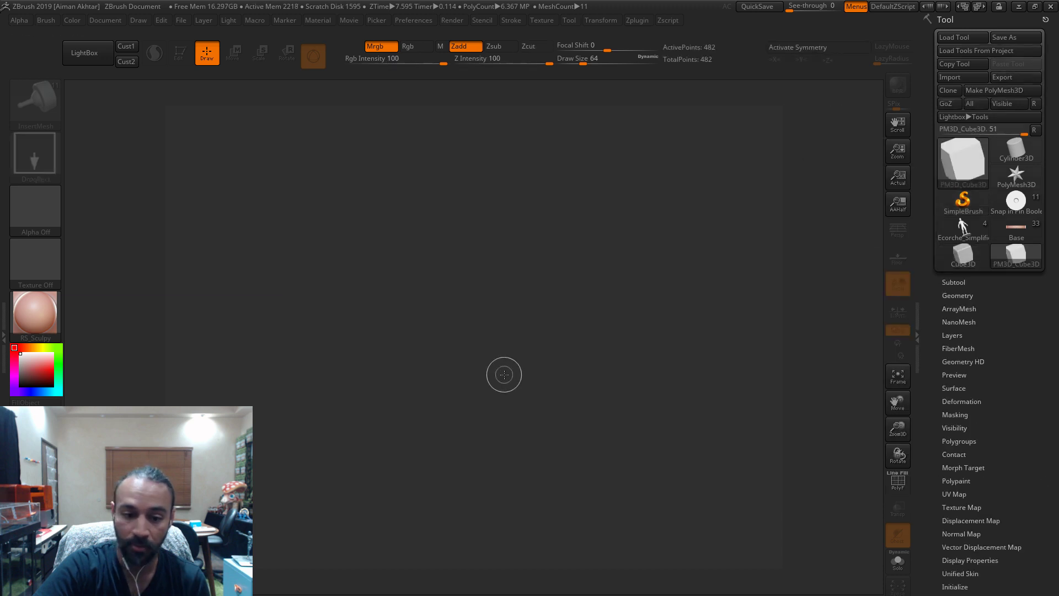
left_click_drag(448, 361, 524, 431)
left_click(178, 60)
left_click_drag(530, 276, 684, 493)
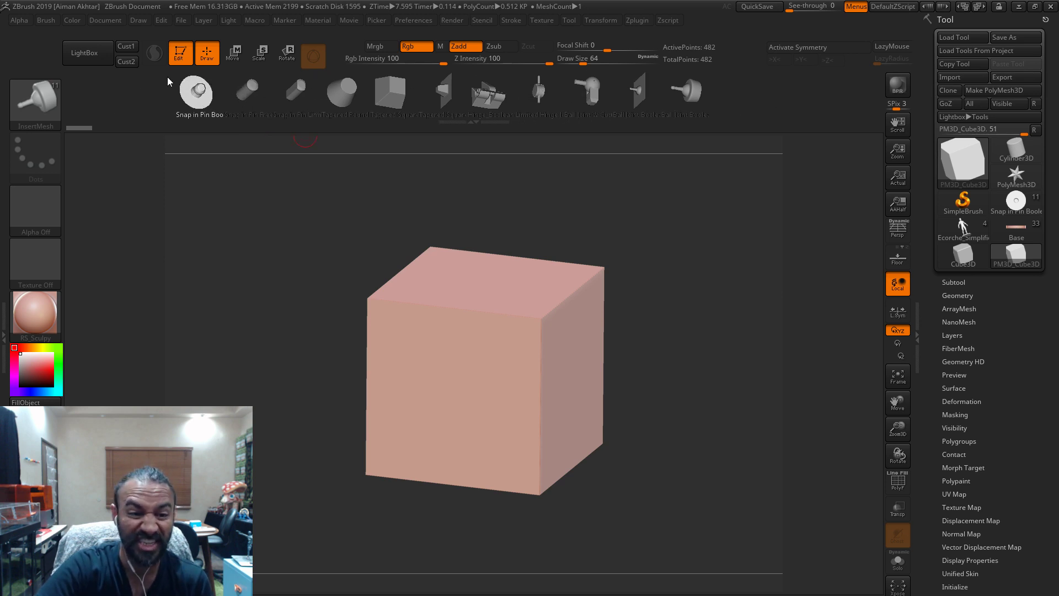
- Duplicate the cube subtool and move the copy sideways so the two cubes sit side by side with a narrow gap
left_click_drag(742, 227, 651, 444, "shift")
left_click(957, 283)
left_click(962, 499)
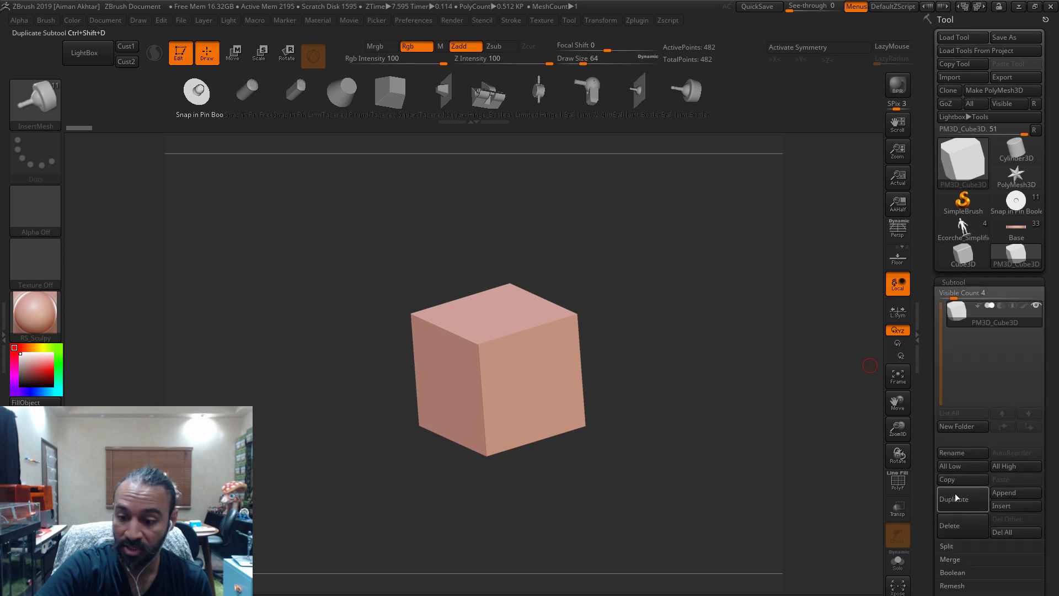
left_click(232, 53)
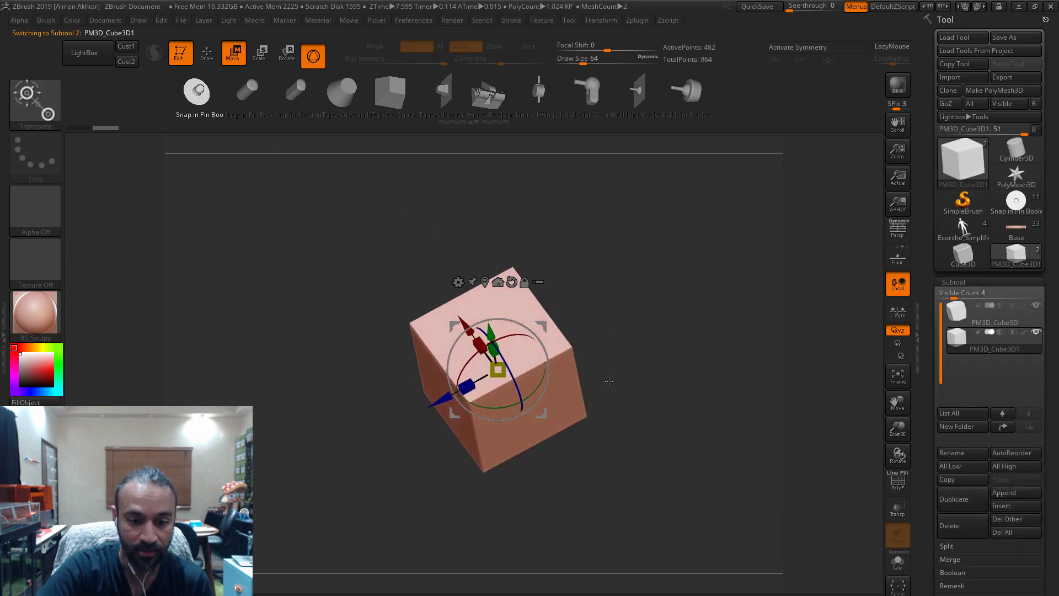
left_click_drag(468, 379, 331, 447)
left_click_drag(594, 521, 675, 482, "shift")
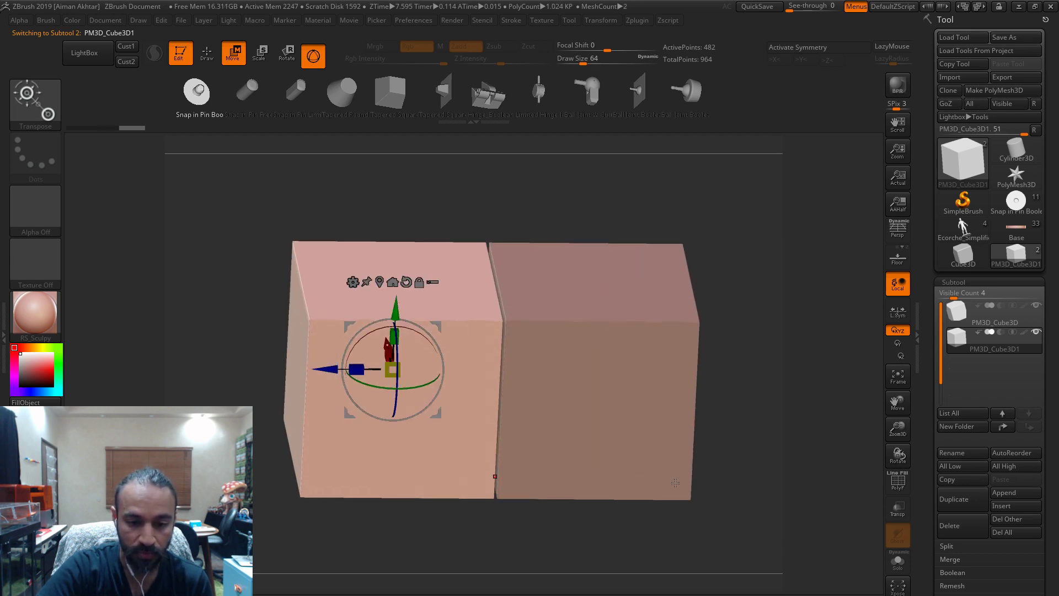
left_click_drag(557, 382, 731, 438, "shift")
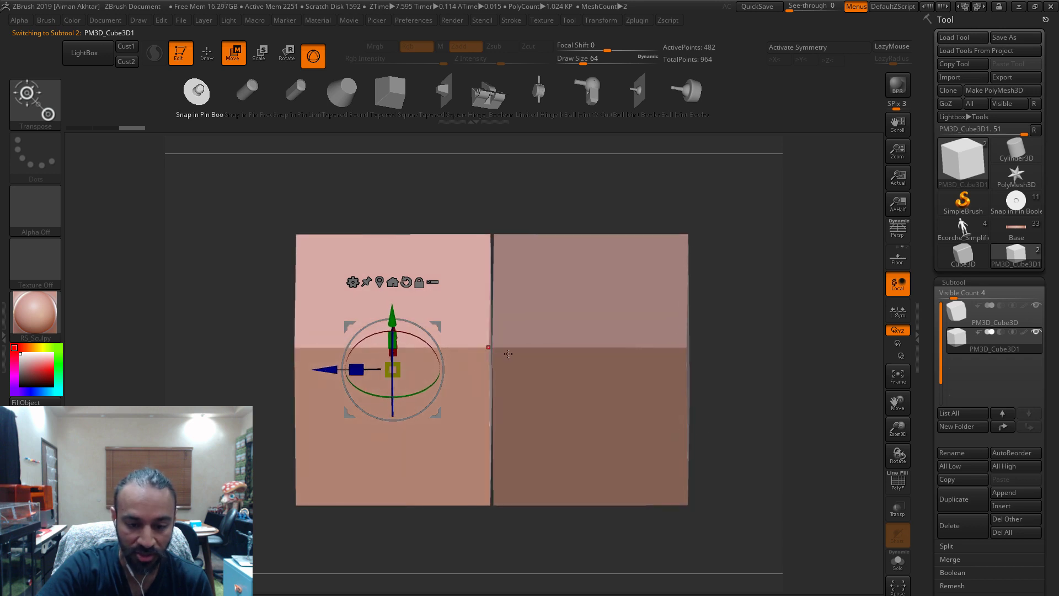
- Fill the duplicated cube with light green, R 170, G 213, B 127
key("q")
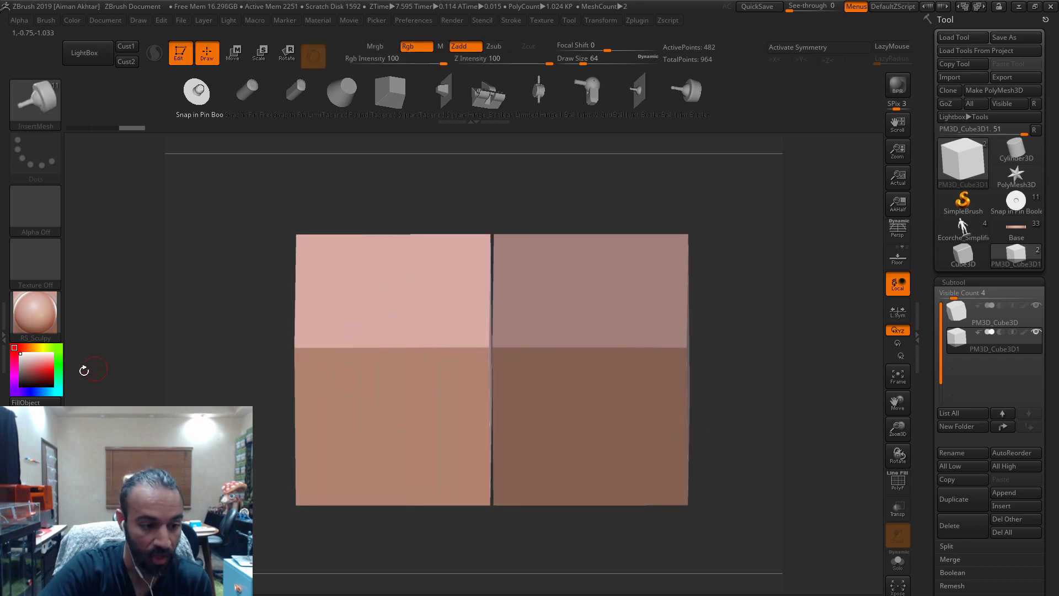
left_click_drag(54, 349, 36, 349)
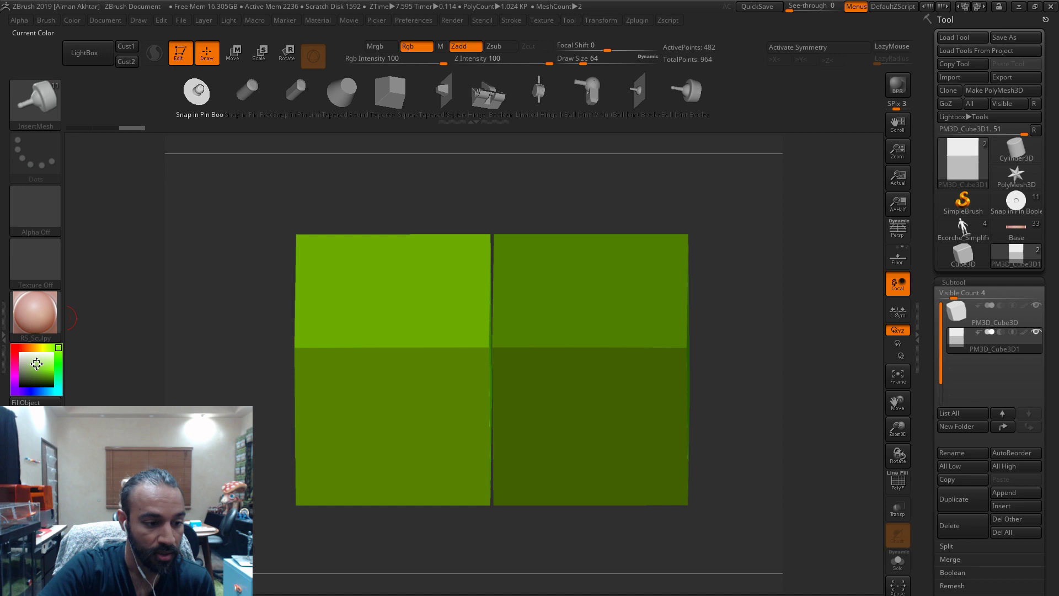
left_click(72, 20)
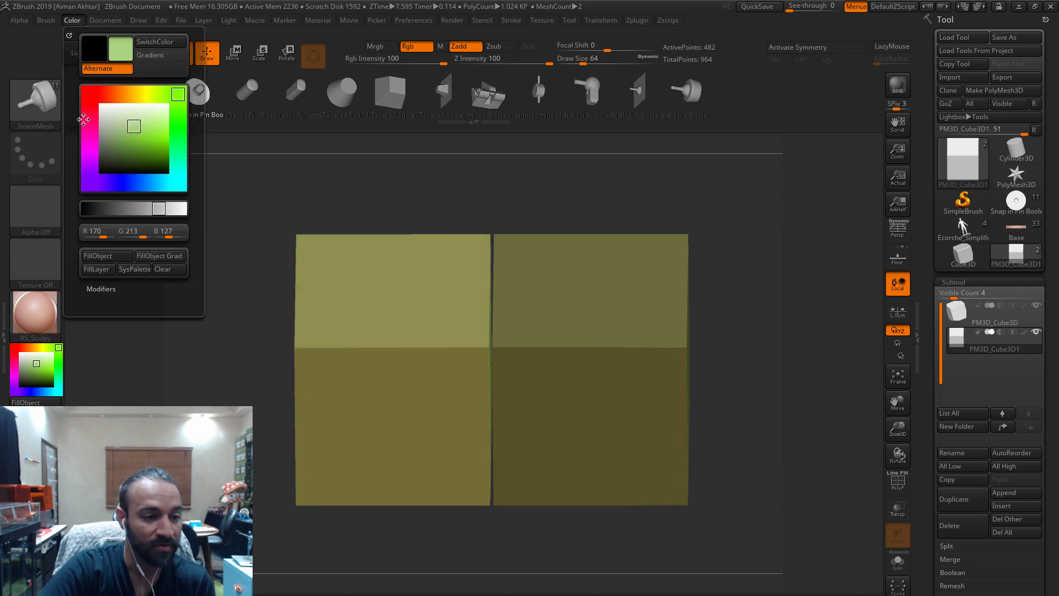
left_click(100, 258)
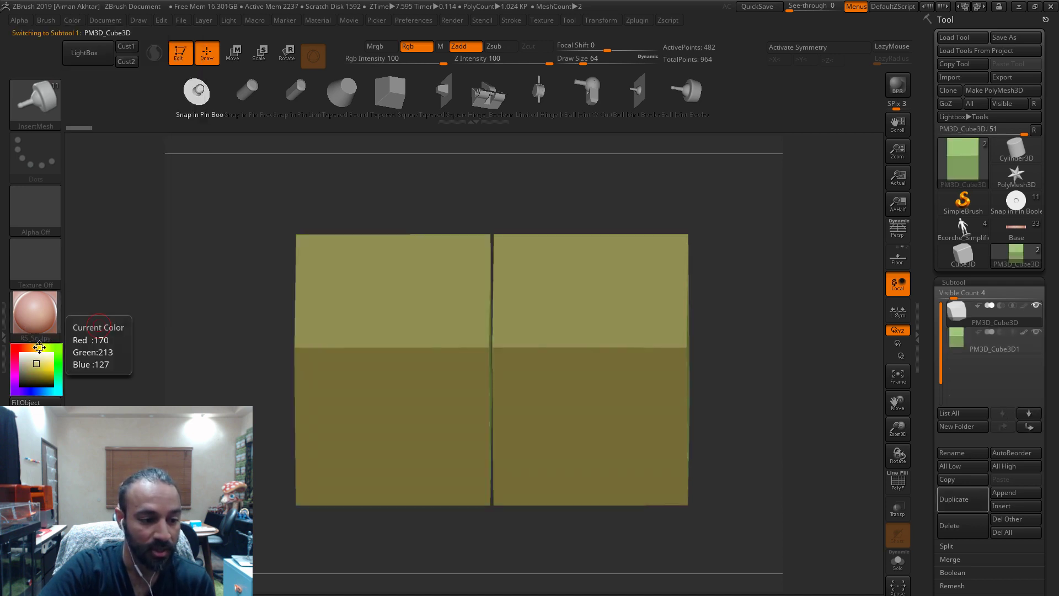
- Fill the original cube with pale yellow, R 213, G 198, B 127, and hide the green duplicate
left_click(38, 348)
left_click(73, 21)
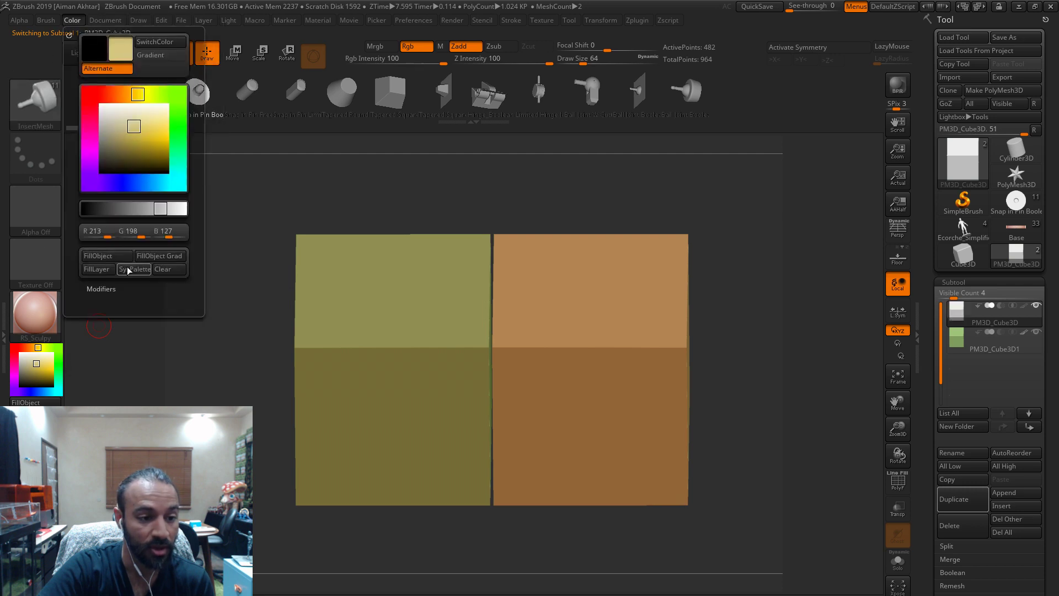
right_click_drag(304, 326, 592, 387)
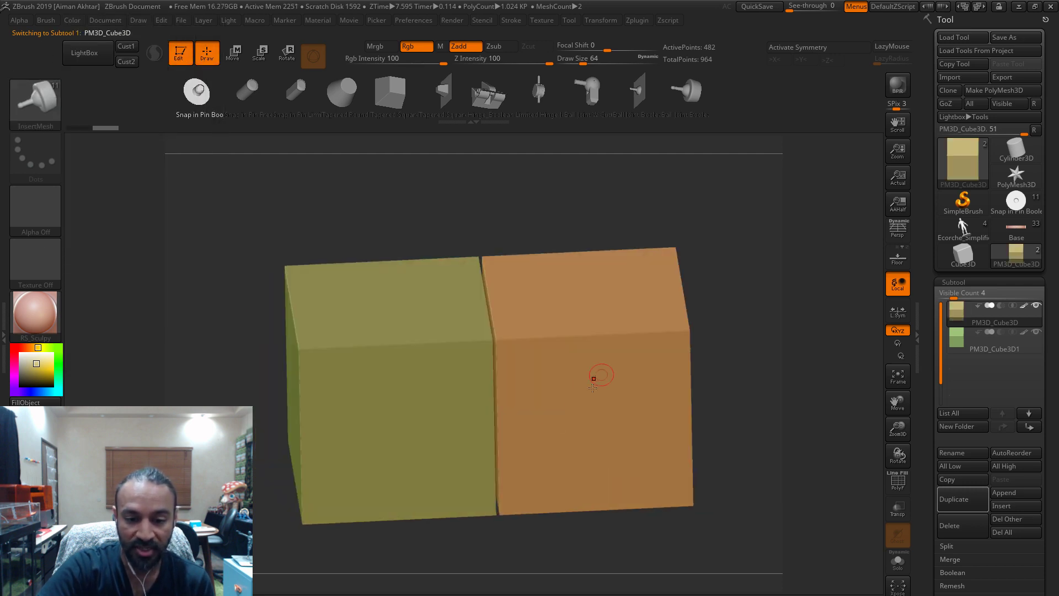
left_click(1037, 333)
right_click_drag(803, 430, 372, 157)
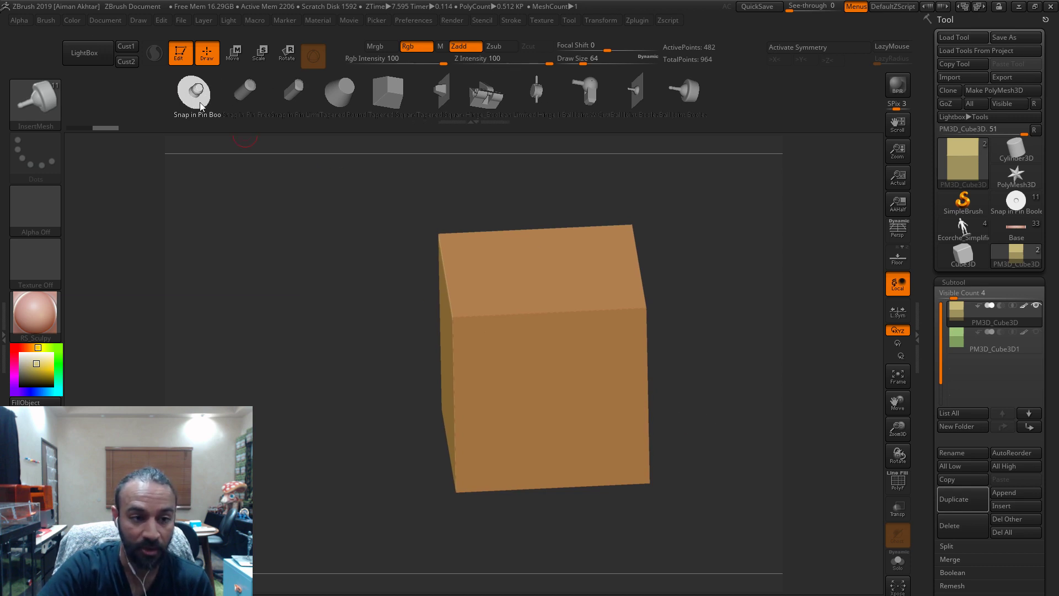
left_click_drag(711, 419, 700, 378, "shift")
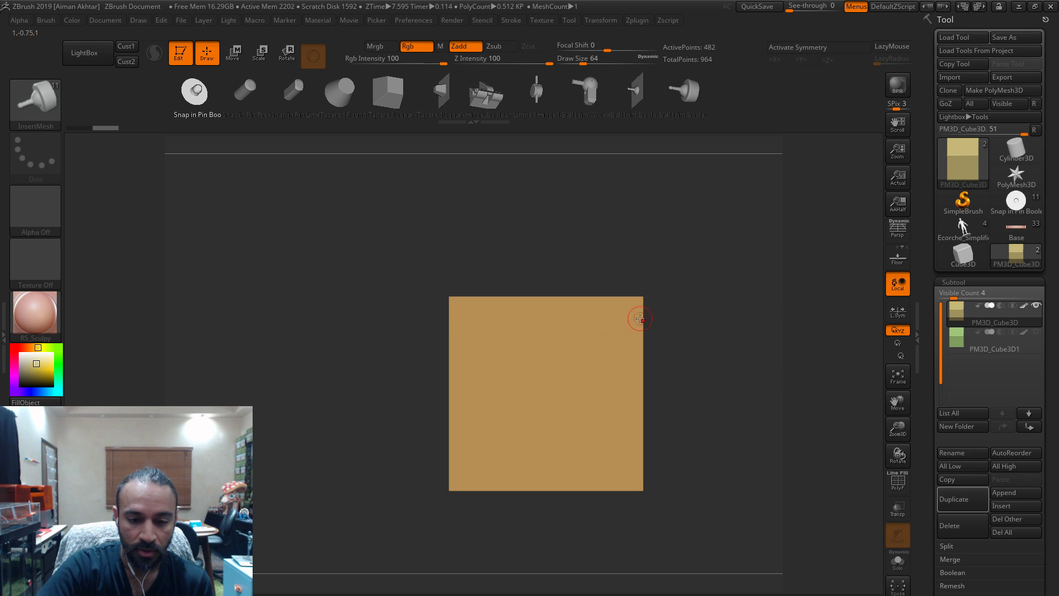
left_click_drag(639, 318, 736, 435)
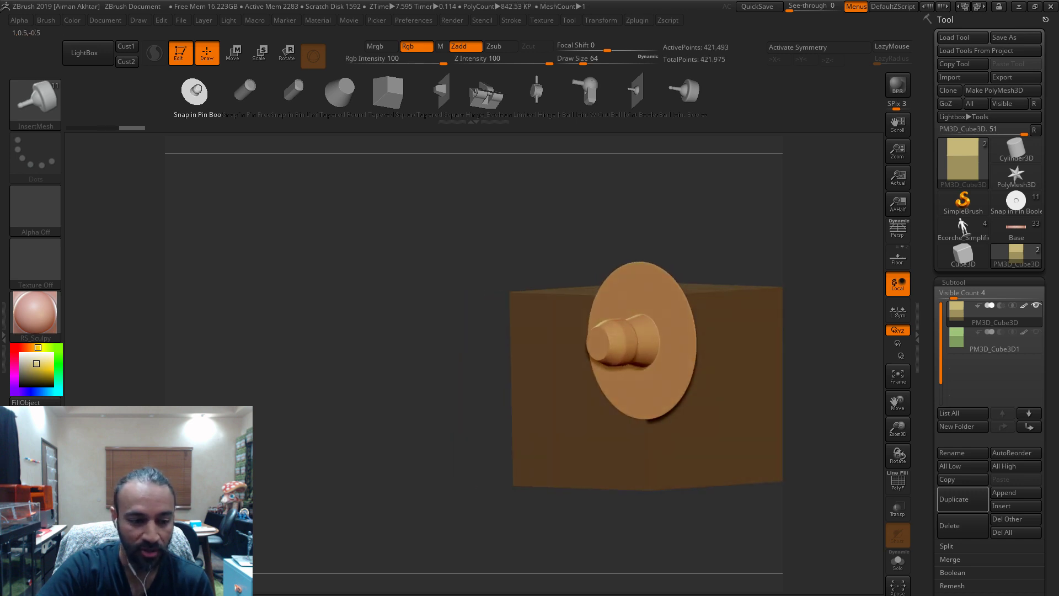
left_click_drag(375, 515, 694, 461, "shift")
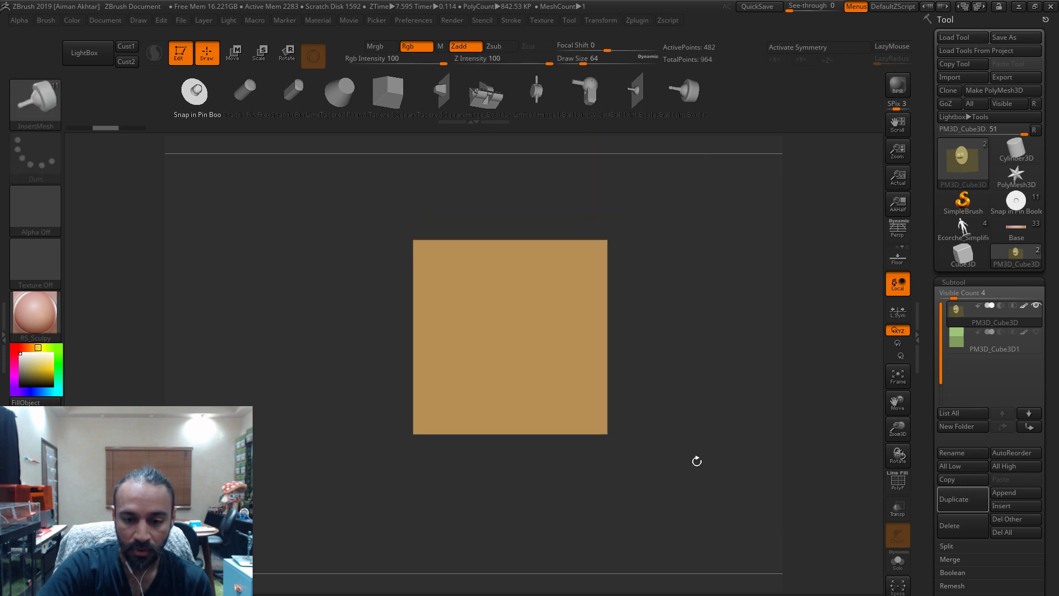
- Insert the Snap in Pin Boolean mesh on the yellow cube's face and move it about 1.05 units into the cube
left_click_drag(504, 319, 588, 437)
left_click_drag(703, 522, 703, 332, "shift")
key("w")
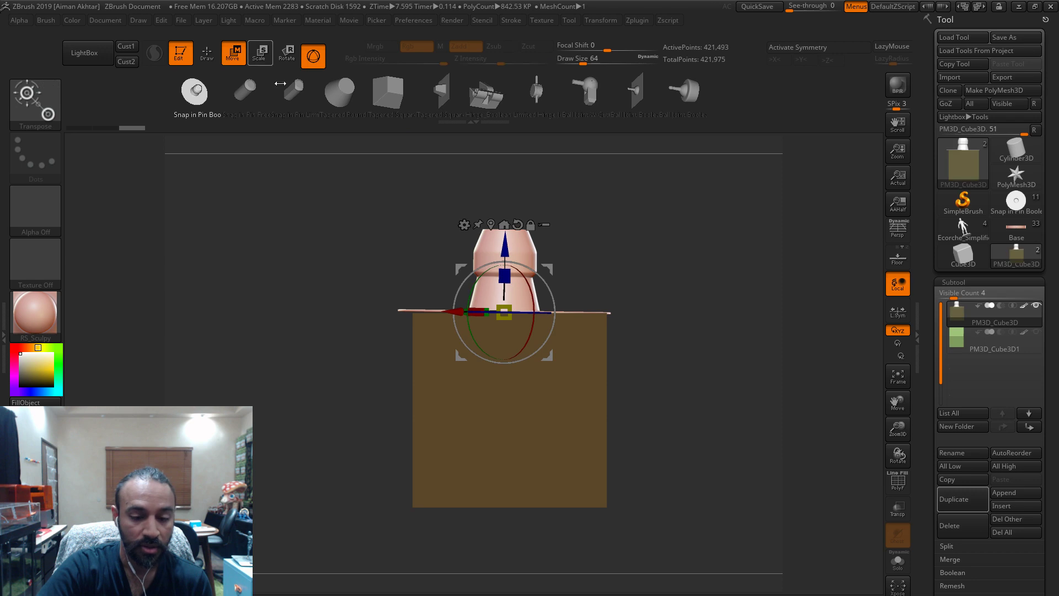
left_click_drag(515, 249, 513, 350)
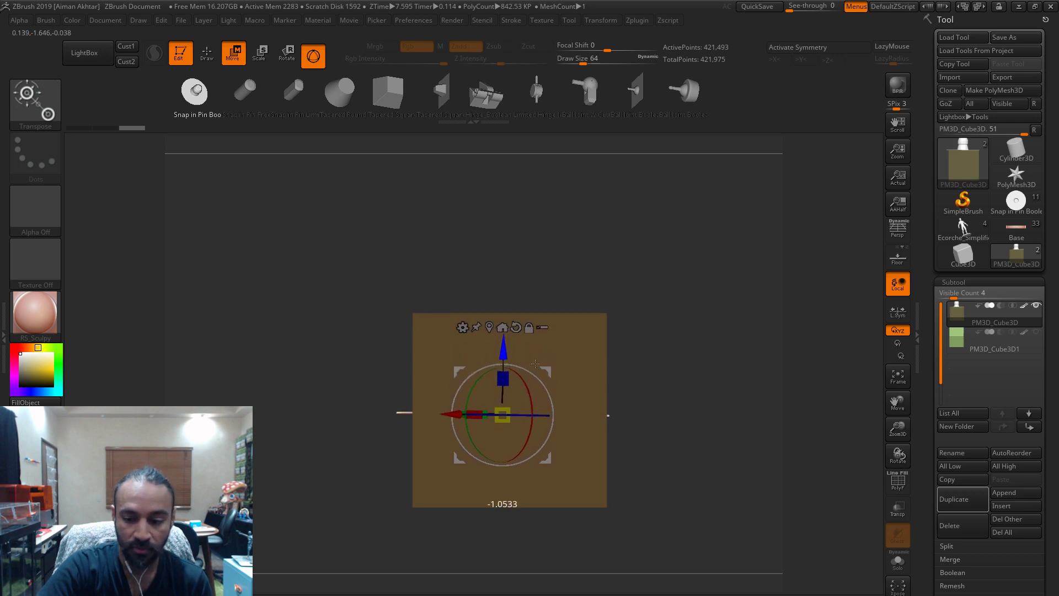
- Scale up the inserted pin uniformly so that its disc extends well past the yellow cube's sides
left_click(897, 509)
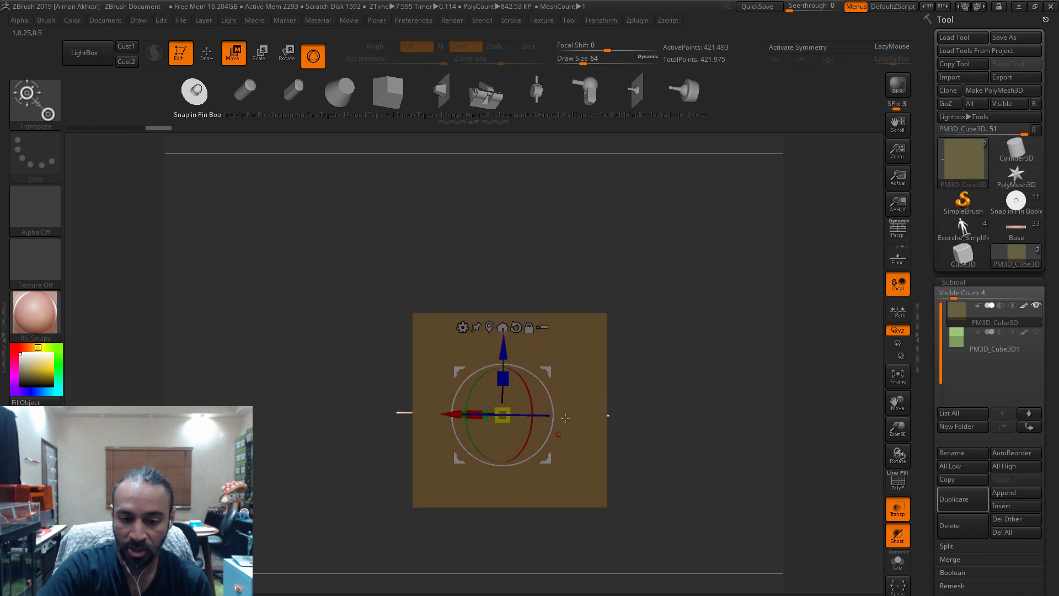
left_click(898, 508)
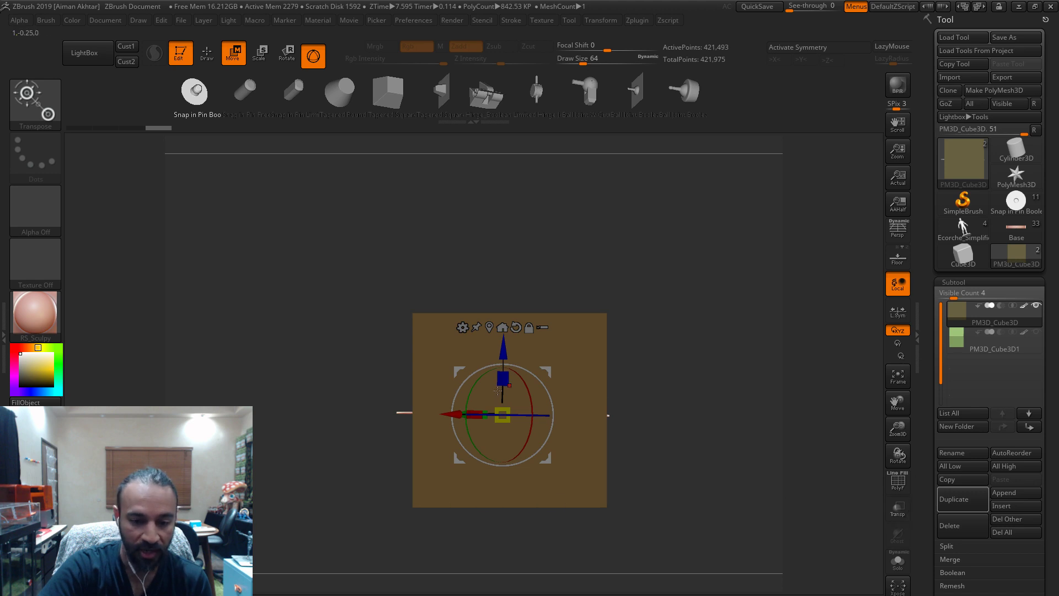
mouse_move(510, 409)
left_mouse_down()
mouse_move(504, 362)
mouse_move(503, 397)
left_mouse_up()
left_click_drag(678, 385, 656, 386)
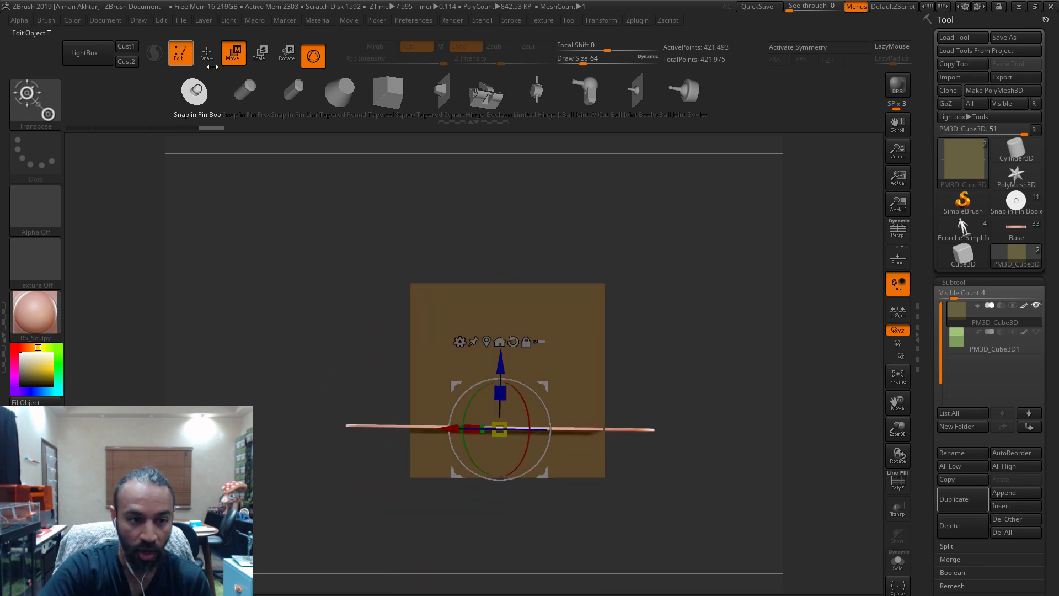
- Split the pin off the yellow cube into its own subtool, select it and scale it up by about 1.03
left_click(946, 546)
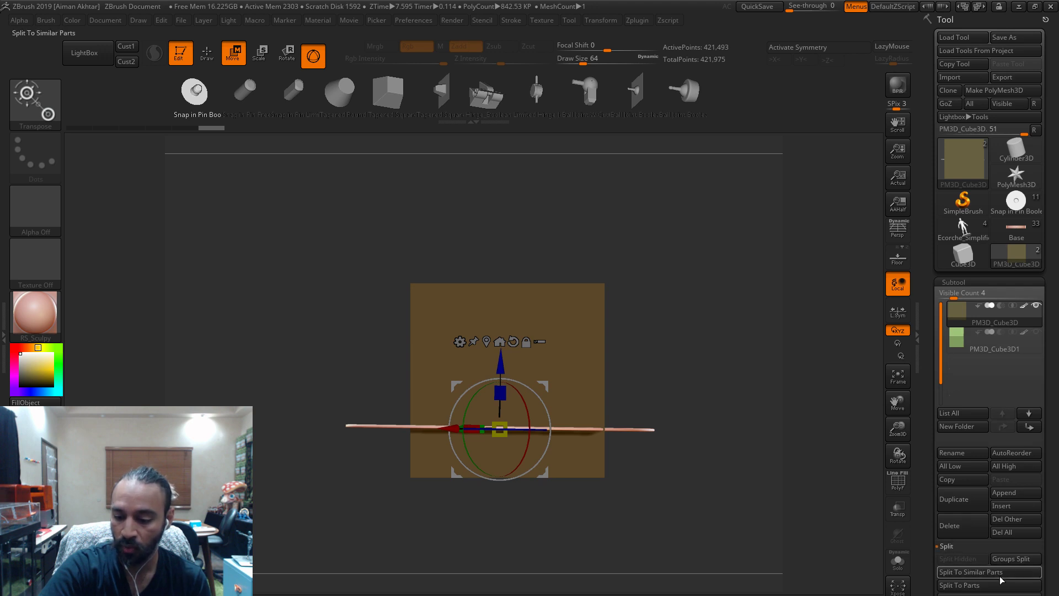
left_click(965, 349)
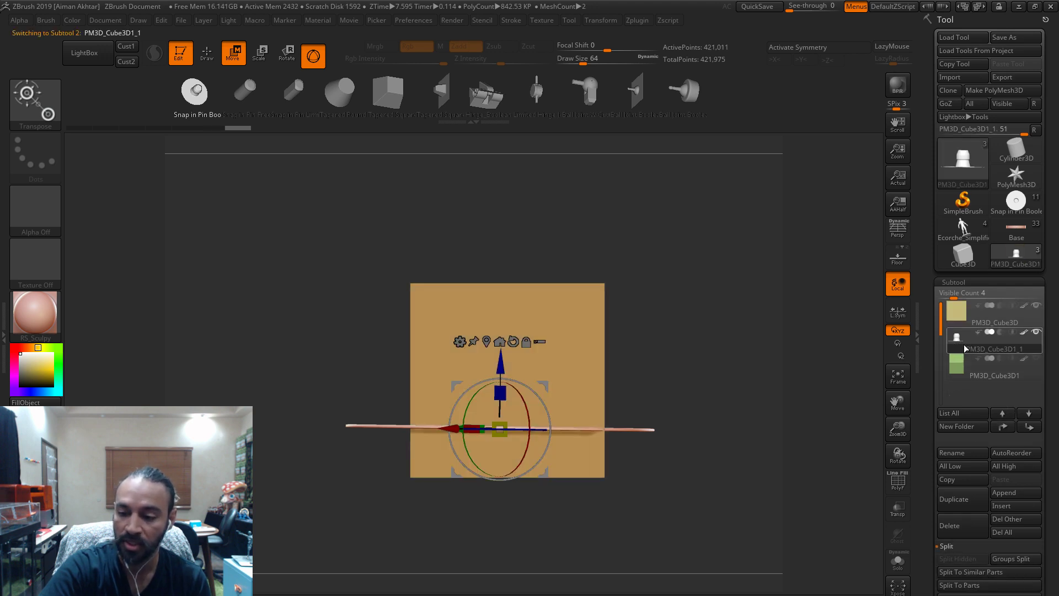
left_click_drag(675, 404, 676, 478)
left_click_drag(511, 429, 516, 429)
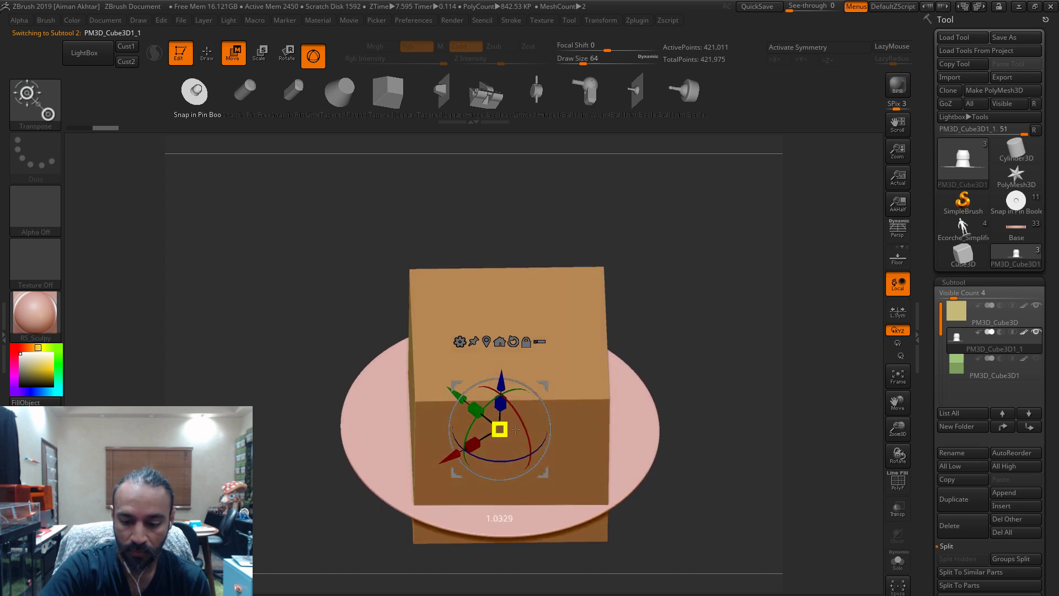
- Check the pin's fit inside the cube from the front and from above with transparency on, and switch transparency off
left_click(897, 508)
left_click_drag(709, 426, 626, 350, "shift")
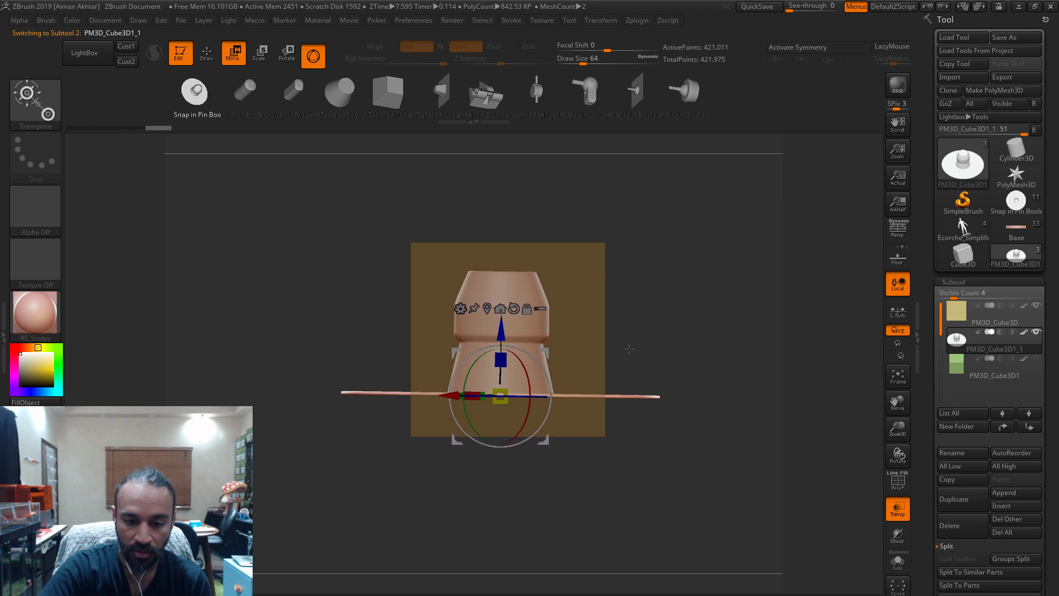
scroll(624, 366, "up", 2)
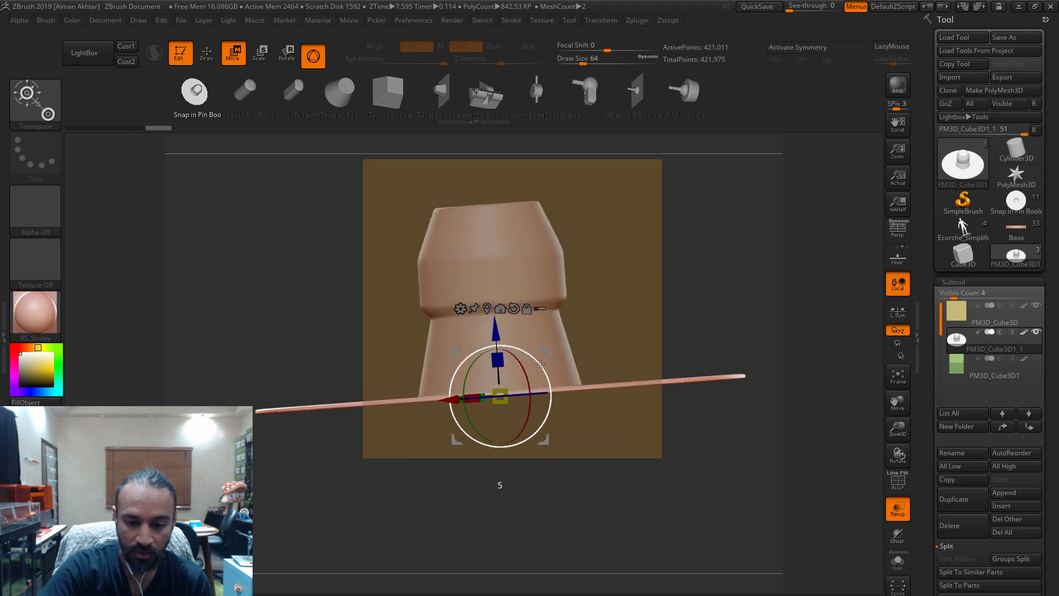
left_click_drag(540, 366, 533, 409)
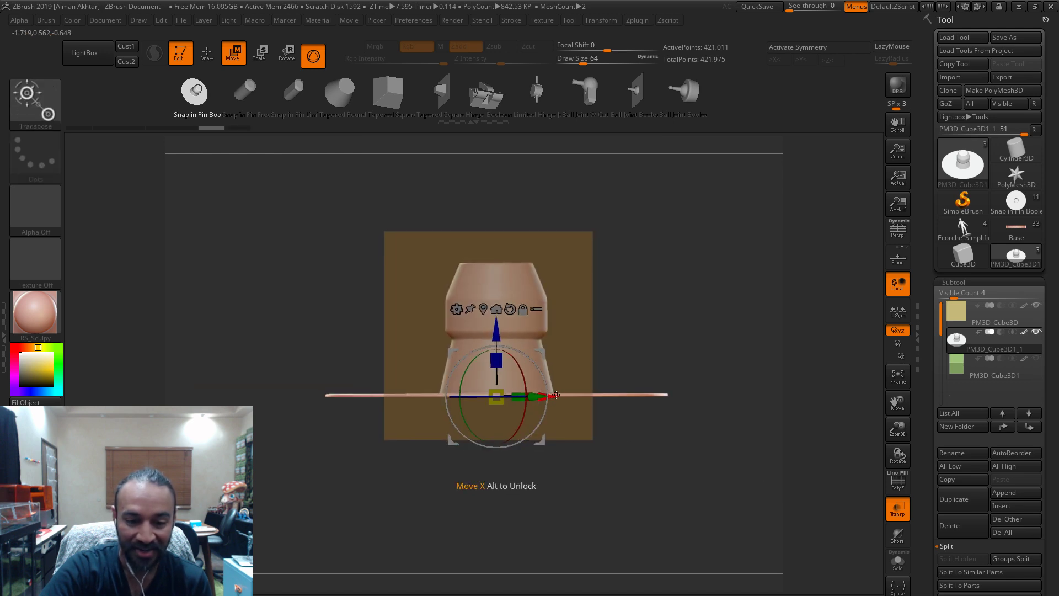
left_click_drag(683, 364, 688, 371, "shift")
left_click(203, 62)
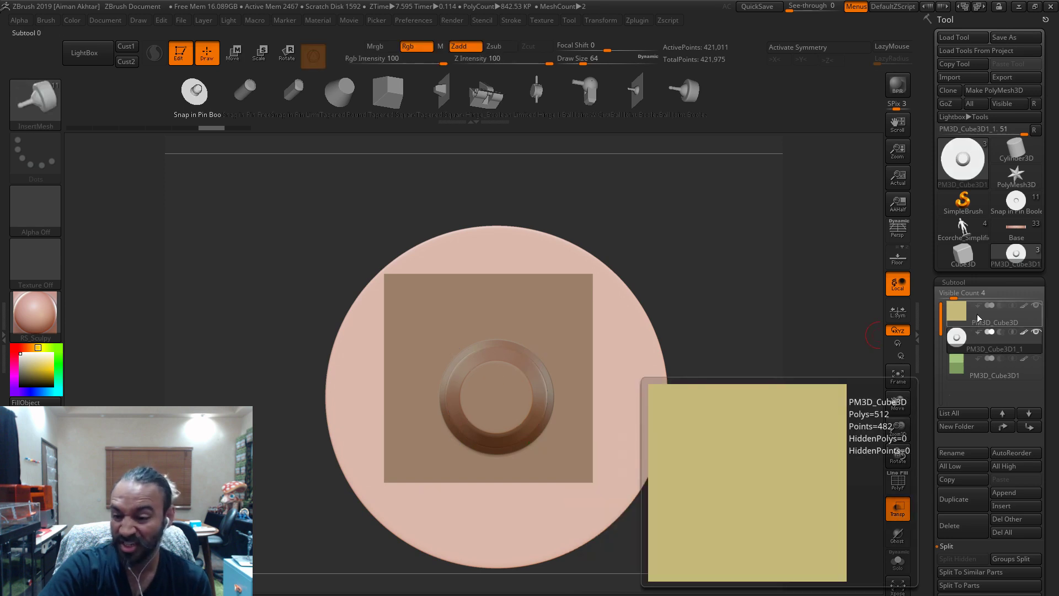
left_click(897, 507)
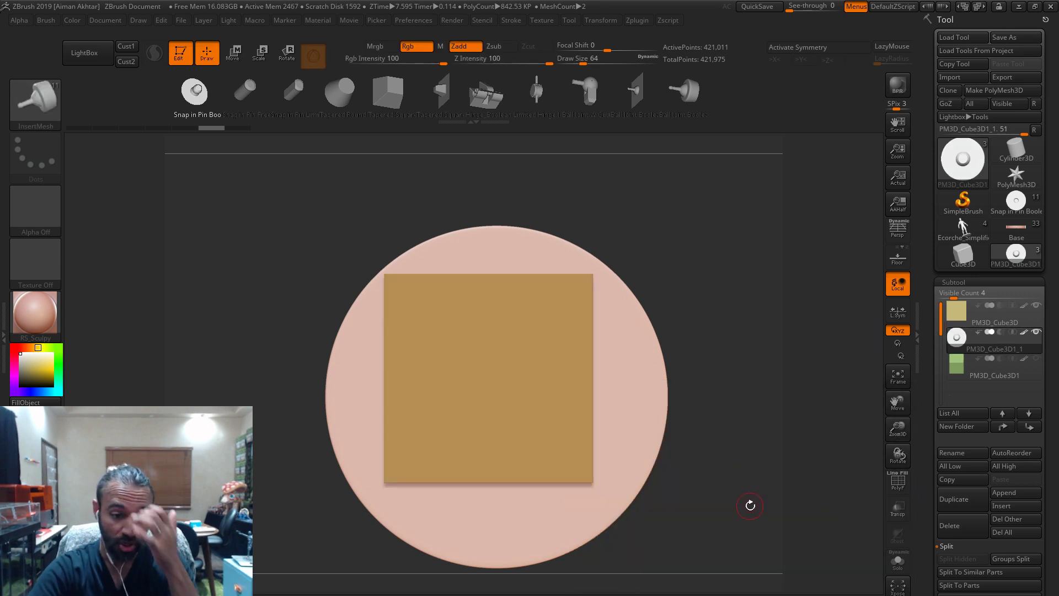
- Set the pin subtool to boolean subtraction, select the yellow cube and turn on Live Boolean
left_click_drag(750, 503, 862, 361)
mouse_move(1021, 341)
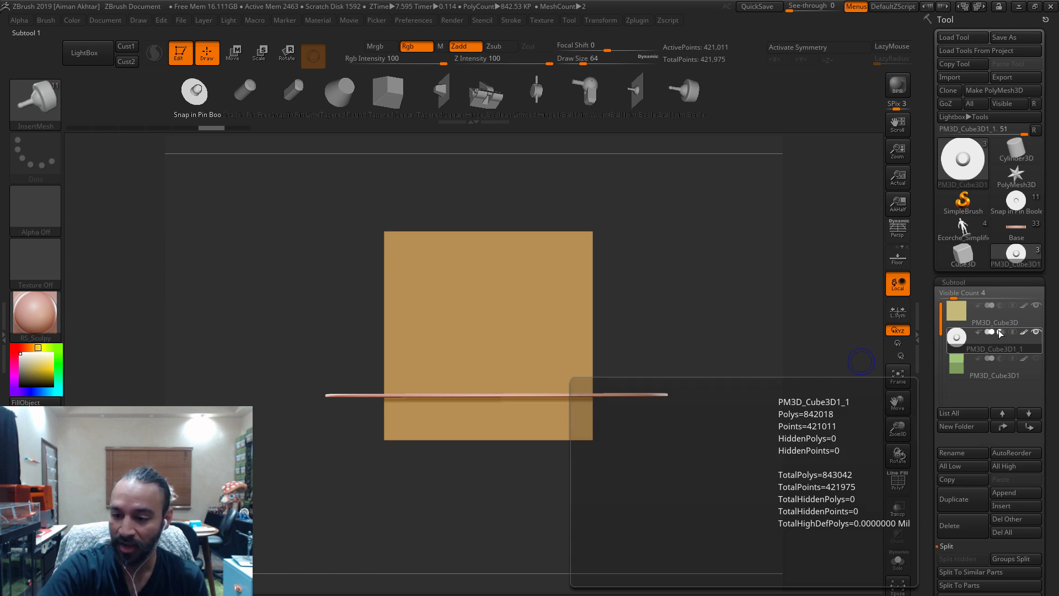
left_click(1000, 332)
left_click_drag(660, 392, 877, 342)
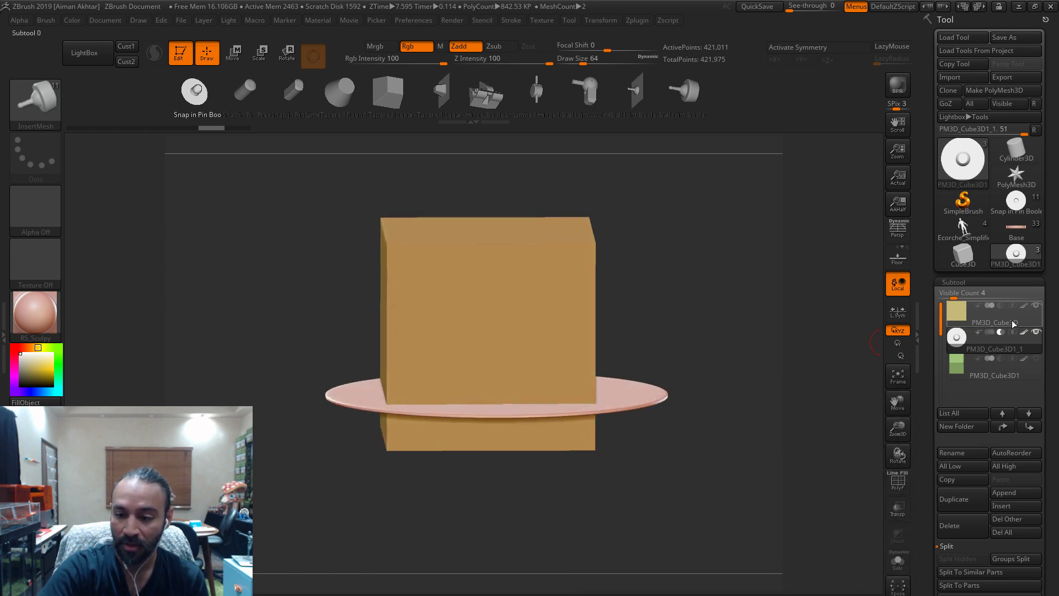
left_click(987, 312)
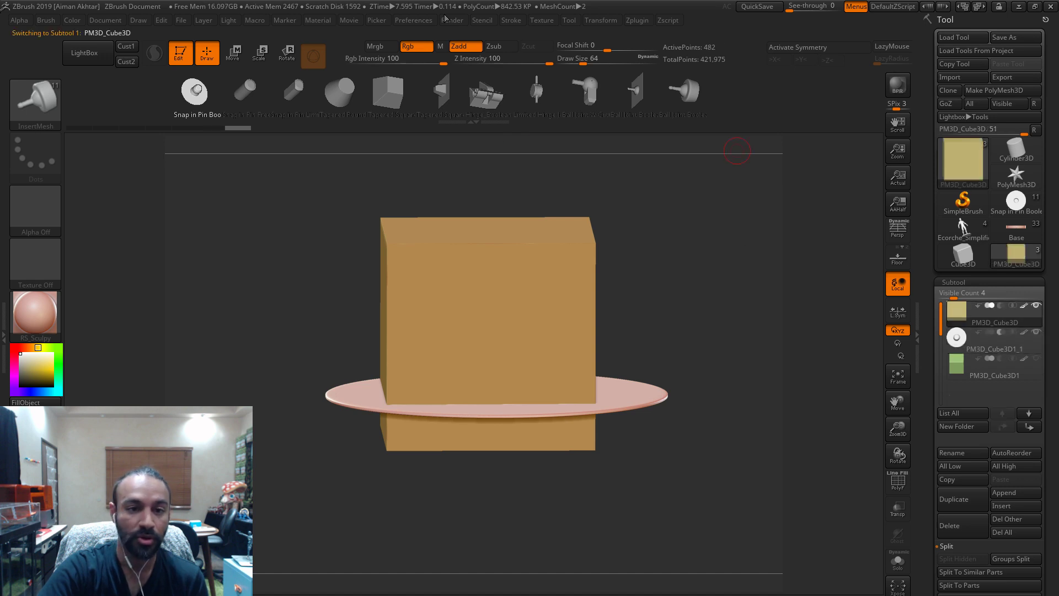
left_click(450, 21)
left_click(487, 148)
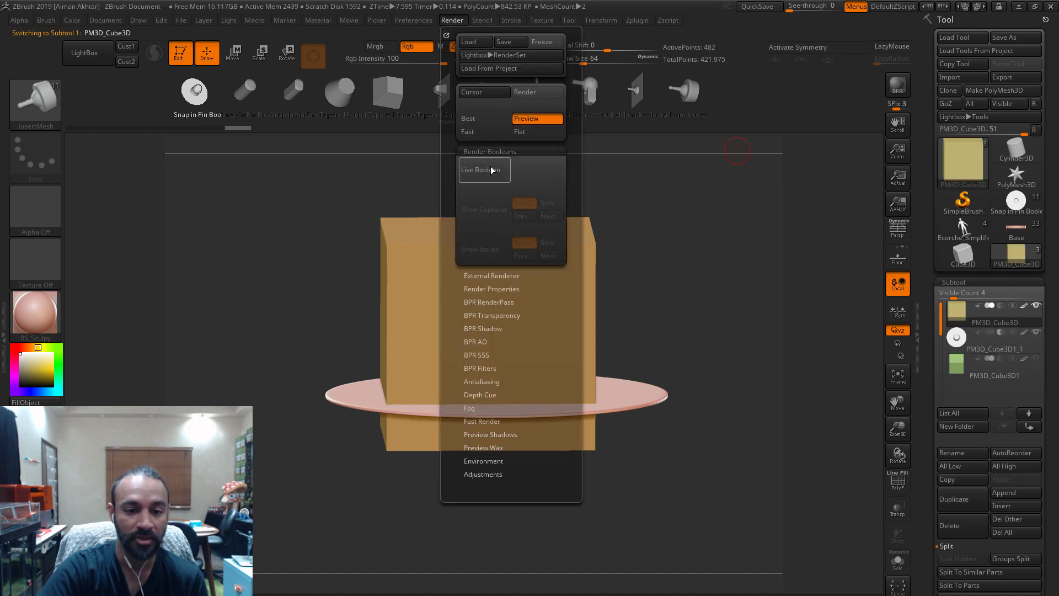
left_click(489, 171)
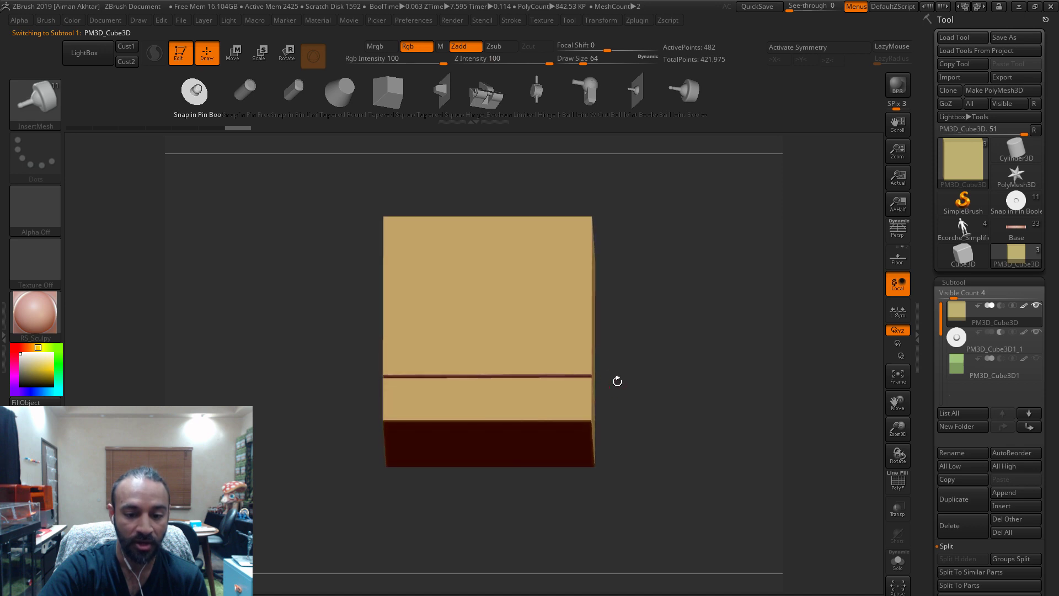
- Make a boolean mesh from the visible cube and pin subtools and load the resulting UMesh_PM3D_Cube3D tool
left_click_drag(734, 382, 527, 423)
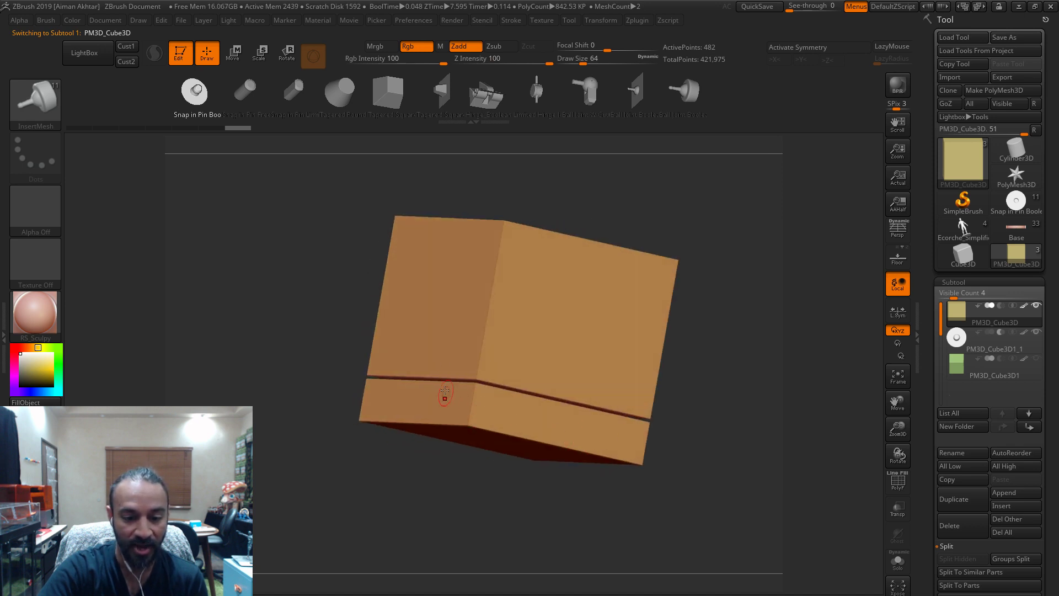
left_click_drag(752, 444, 734, 480)
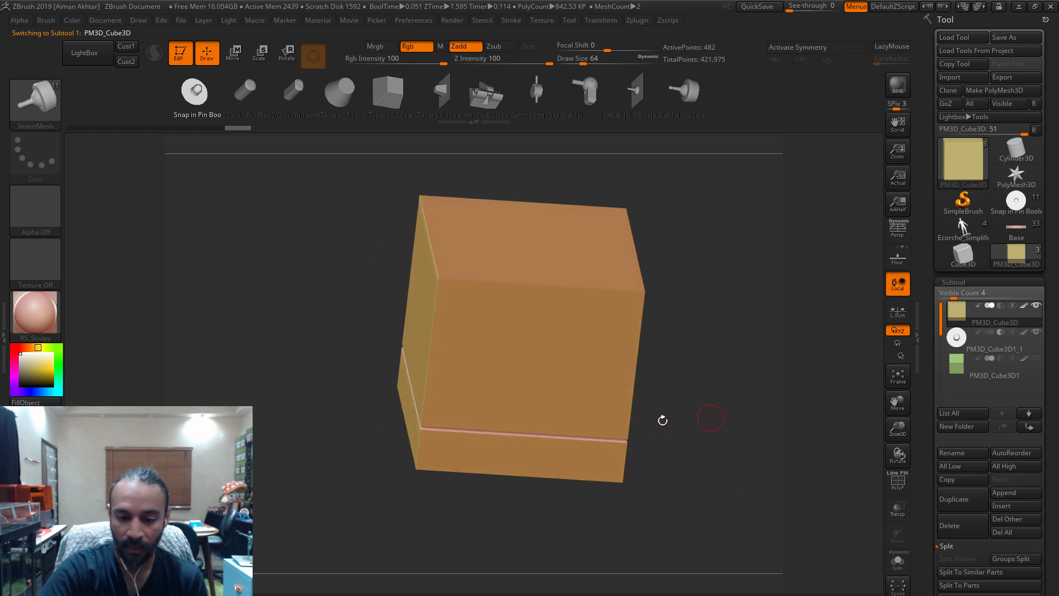
left_click_drag(736, 421, 690, 413)
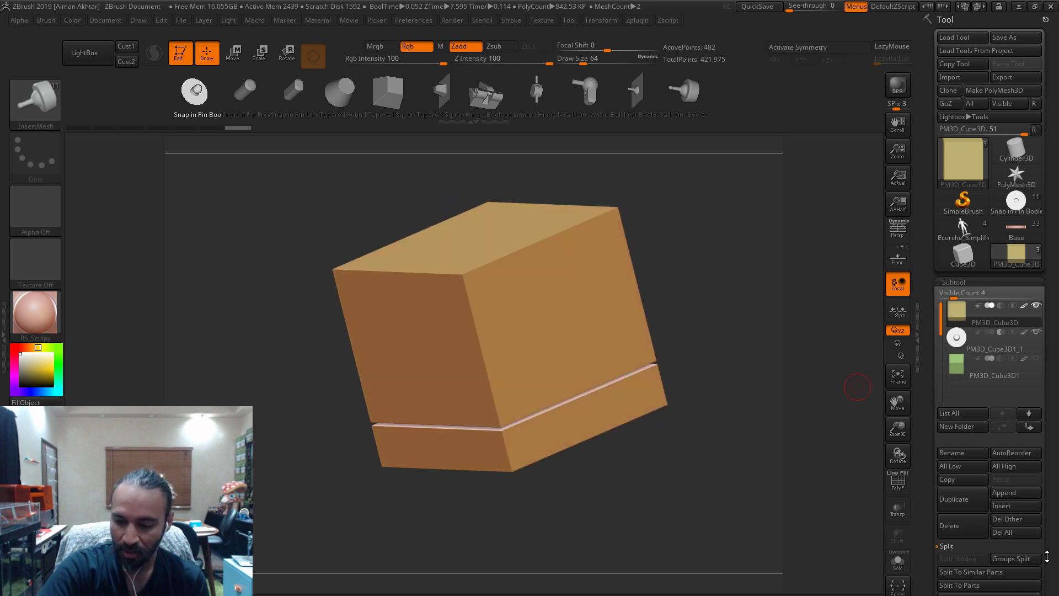
left_click_drag(1046, 556, 1047, 478)
left_click(949, 461)
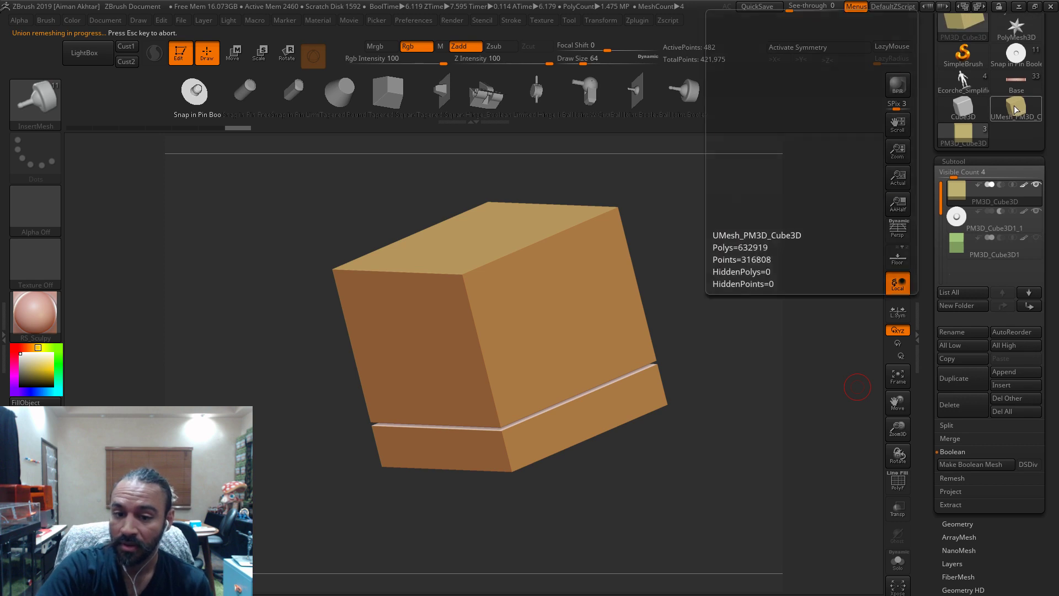
left_click(1014, 105)
- Show the polyframe, auto-group the boolean mesh and isolate the lower part with the pin
left_click_drag(711, 450, 598, 403)
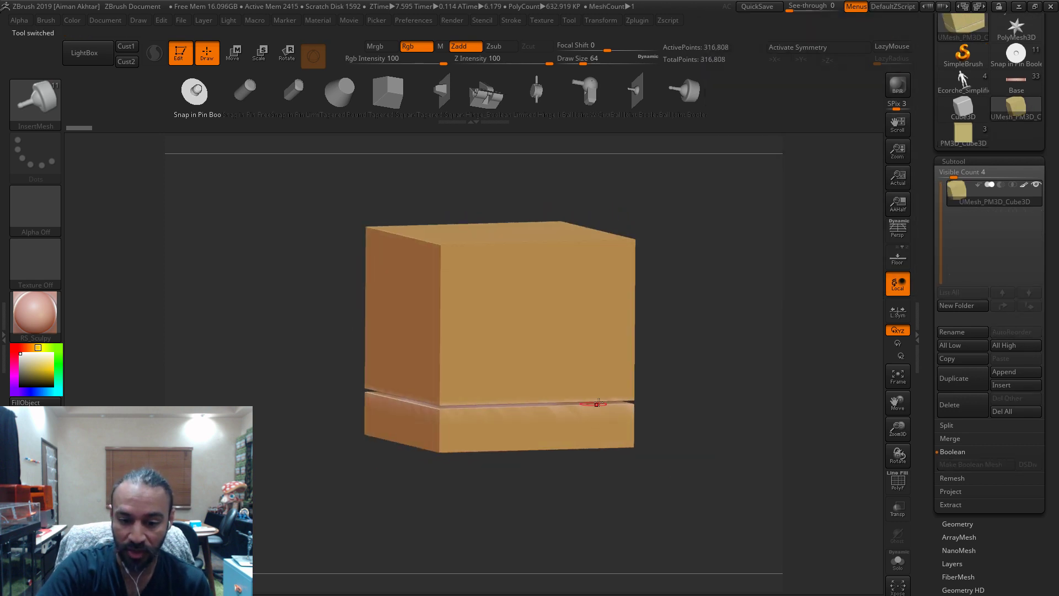
left_click(889, 480)
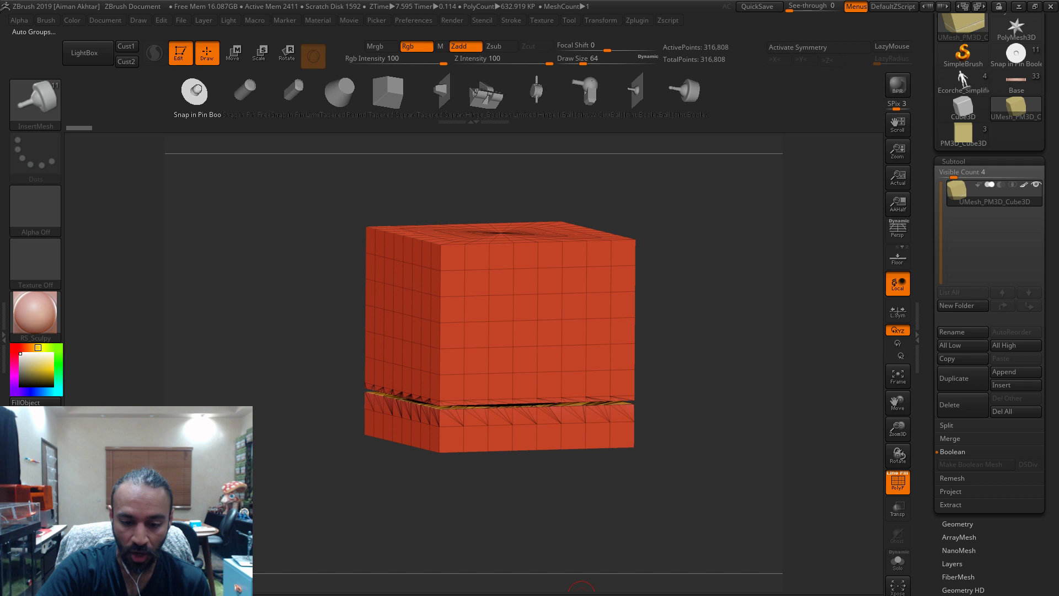
key("ctrl+shift")
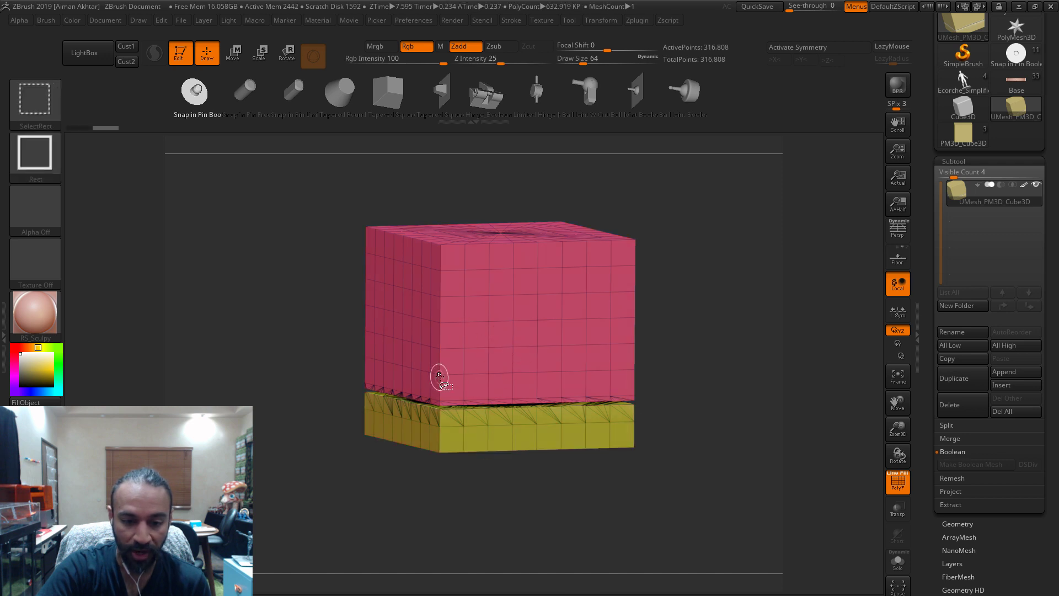
left_click(439, 419, "ctrl+shift")
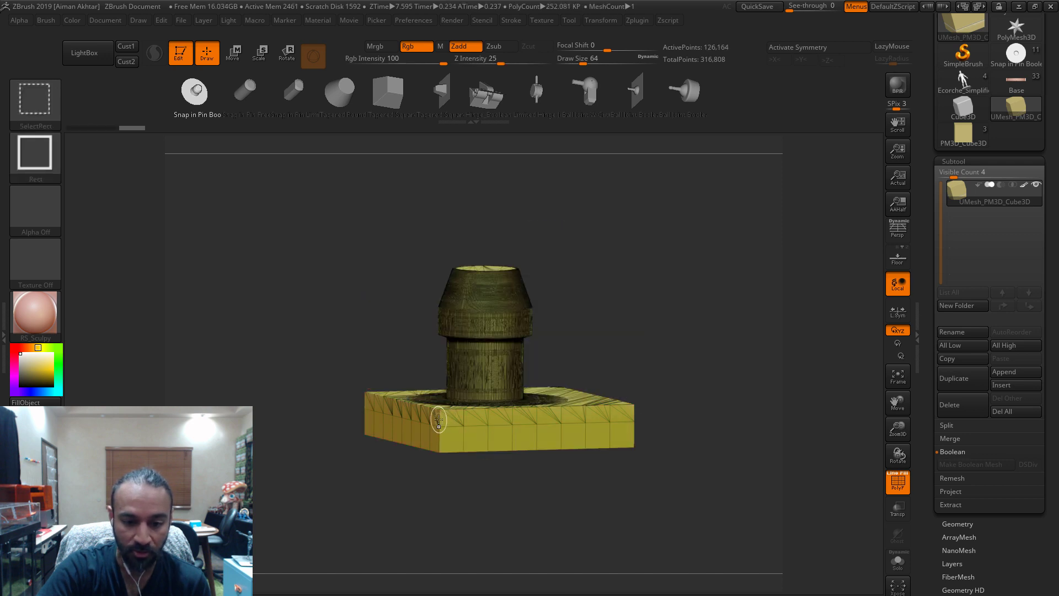
- Examine the pin half and then the socket half in isolation without the polyframe, and restore full visibility
left_click(898, 486)
left_click_drag(722, 524, 608, 512)
mouse_move(384, 350)
left_mouse_down()
mouse_move(667, 294)
mouse_move(660, 303)
left_mouse_up()
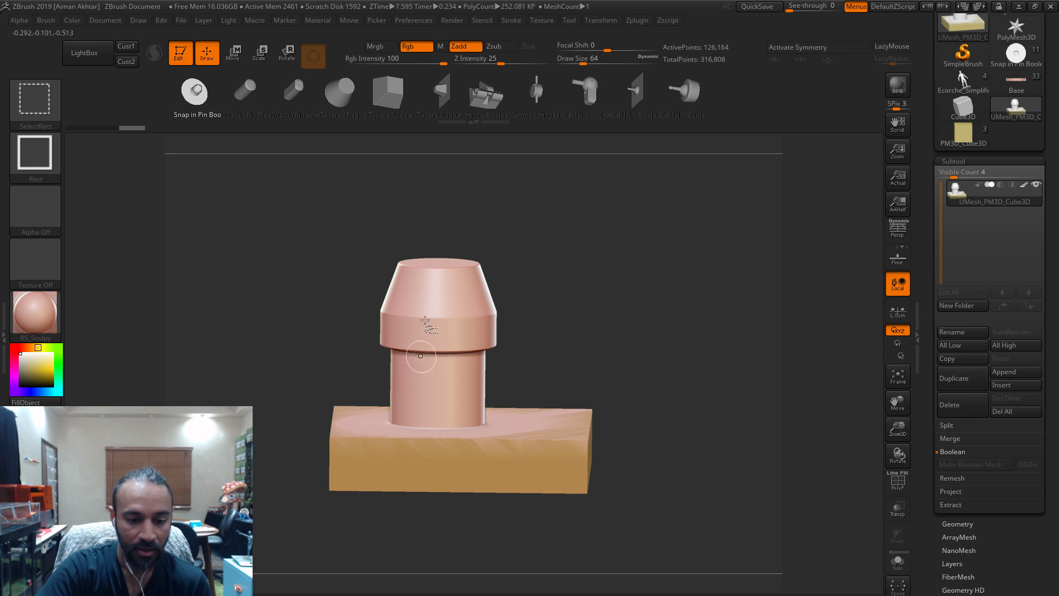
left_click_drag(772, 379, 743, 404, "ctrl+shift")
left_click_drag(717, 477, 382, 367)
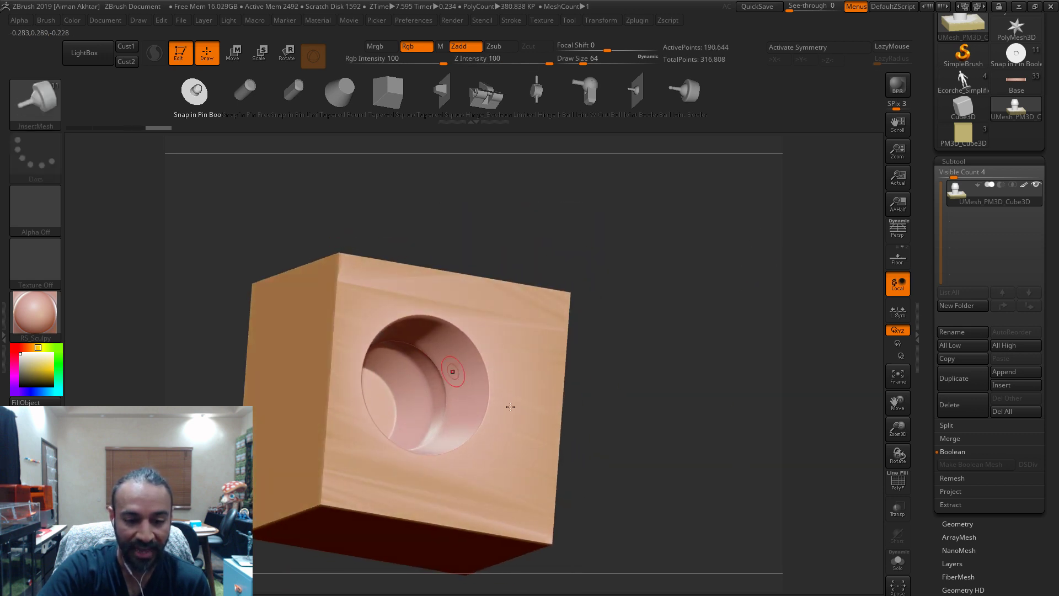
left_click_drag(510, 407, 623, 469)
left_click(623, 469, "ctrl+shift")
- Mask the socket half, move the pin half down out of it and examine the separated parts
key("ctrl+a")
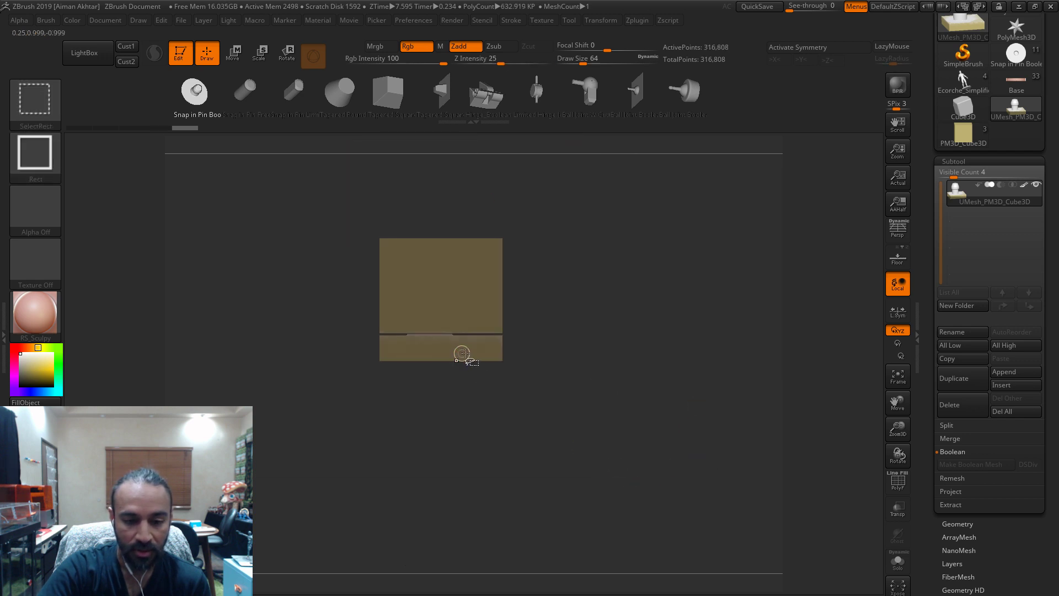
left_click_drag(541, 366, 580, 410, "ctrl")
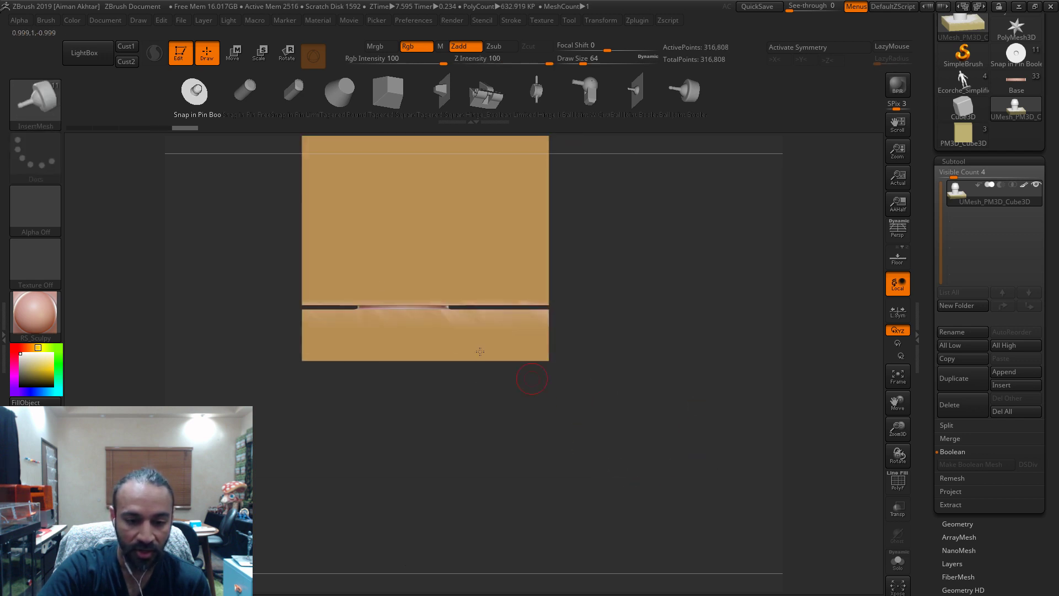
left_click(280, 53)
left_click_drag(393, 329, 402, 240, "ctrl")
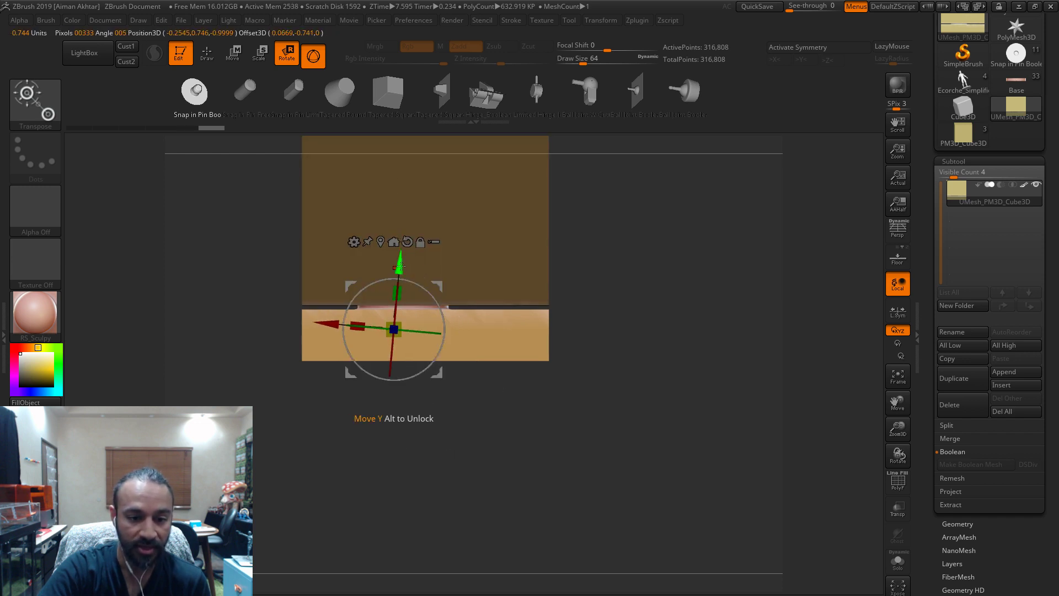
left_click_drag(397, 289, 394, 522)
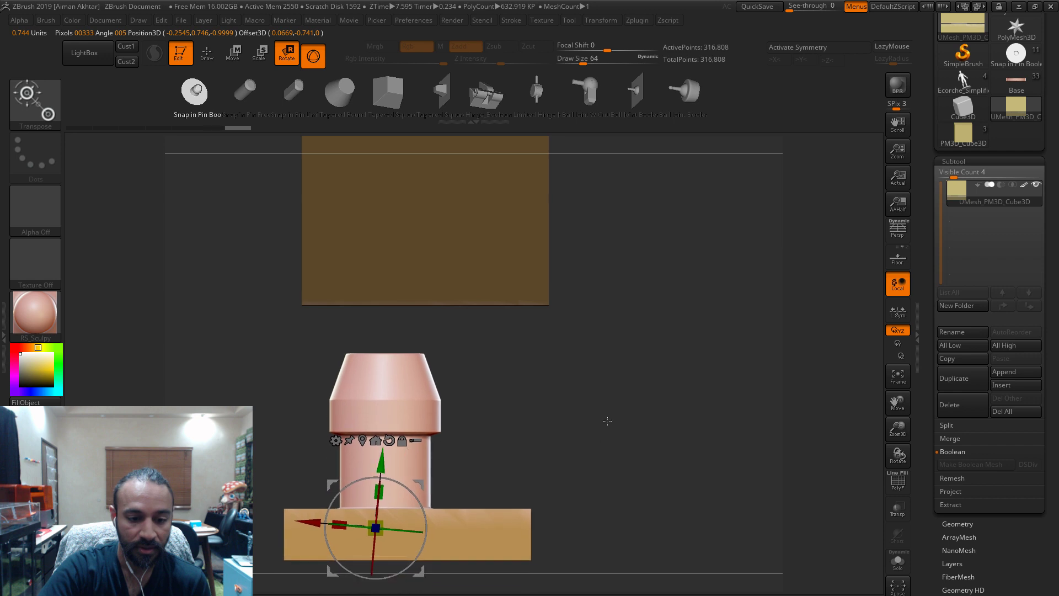
left_click_drag(607, 421, 485, 359)
left_click_drag(704, 486, 596, 494)
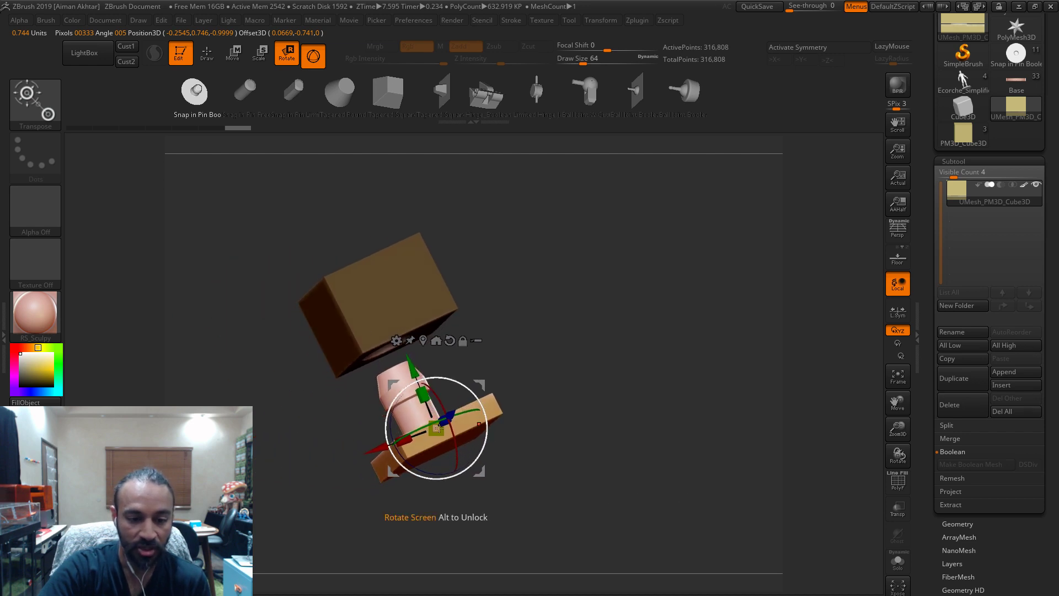
left_click_drag(521, 435, 551, 430)
left_click(208, 55)
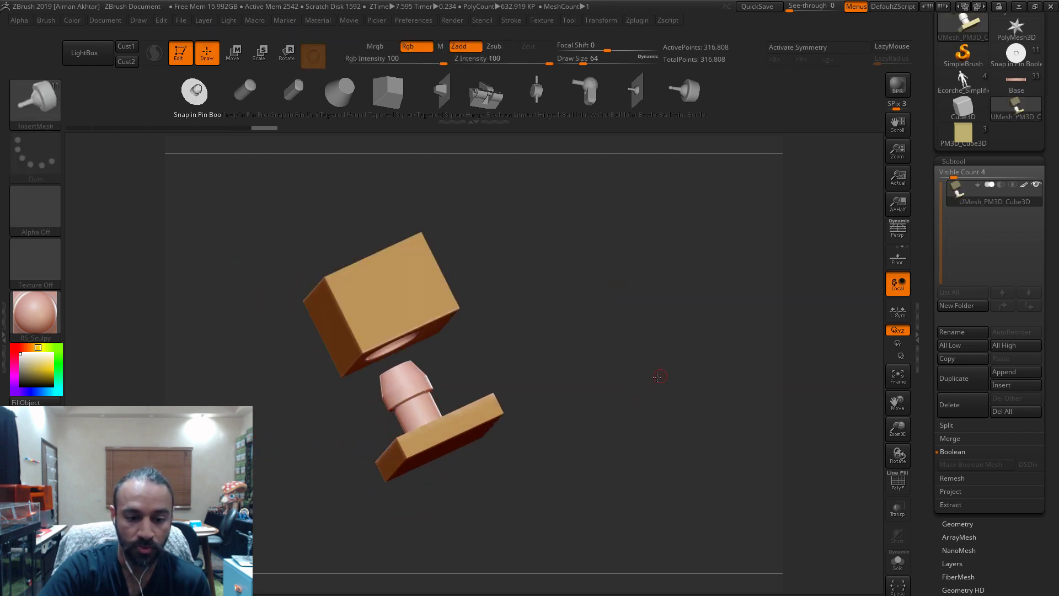
mouse_move(657, 373)
left_mouse_down()
mouse_move(670, 367)
mouse_move(690, 383)
left_mouse_up()
- Reload the PM3D_Cube3D tool, rename its white pin subtool as Snap in Pin Boolean and place it below the green cube
left_click(963, 137)
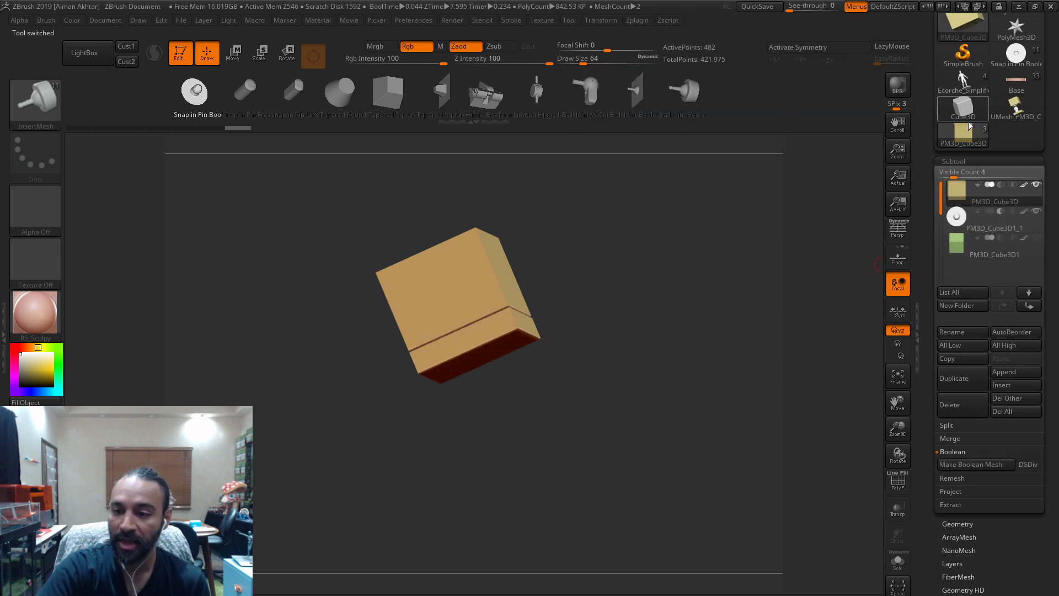
left_click(961, 221)
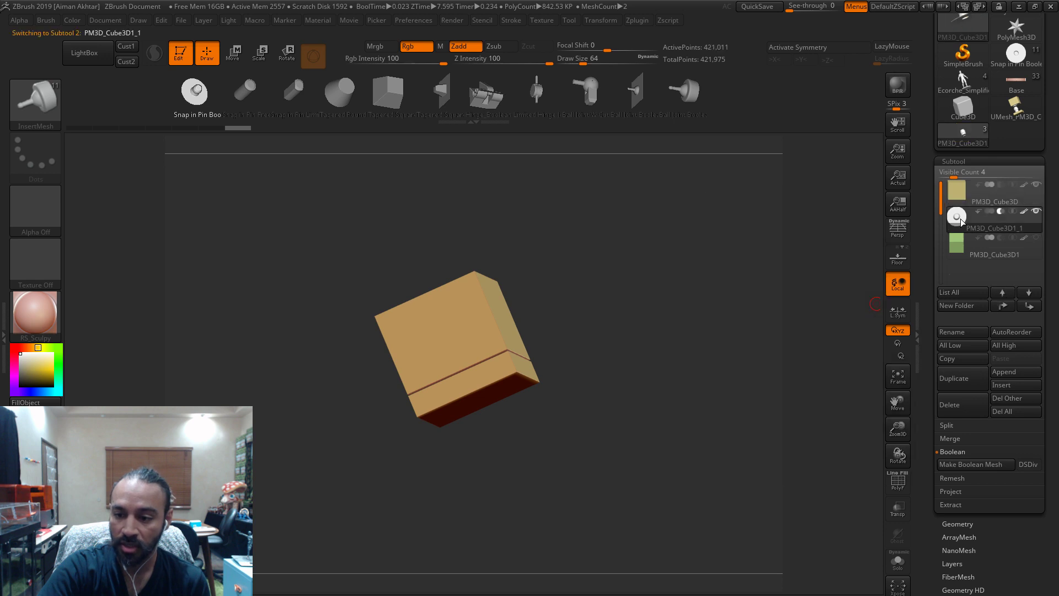
left_click(977, 333)
type("Snap in")
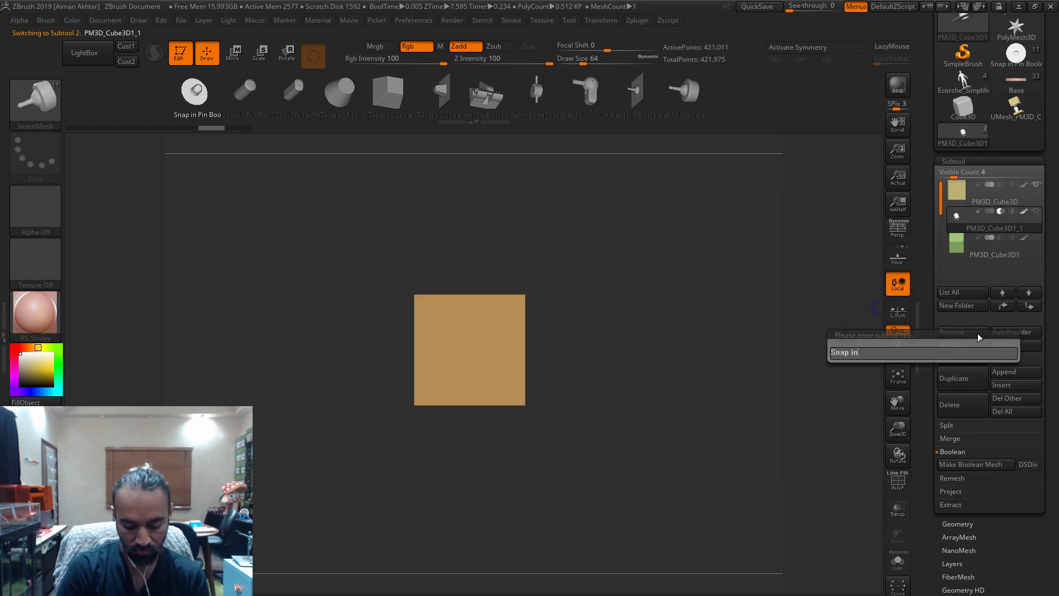
type(" Pin Boo")
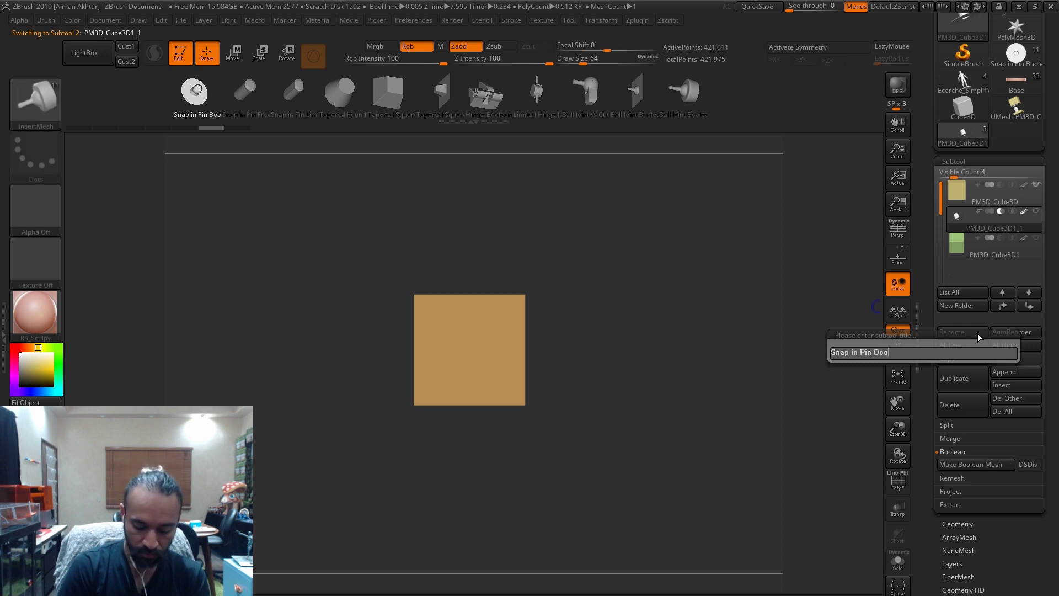
type("lean")
key("Return")
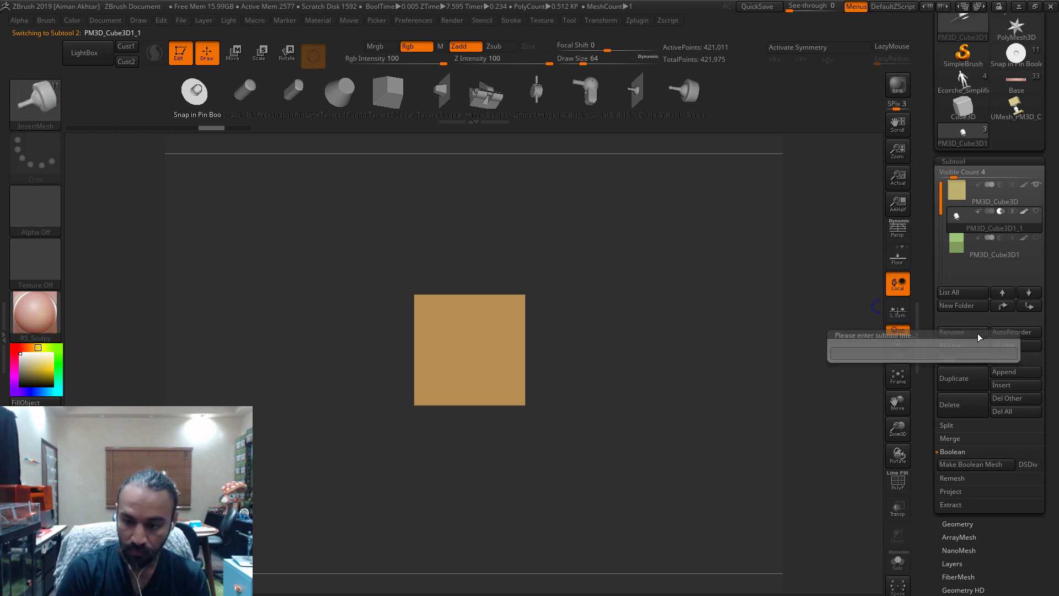
left_click(1028, 292)
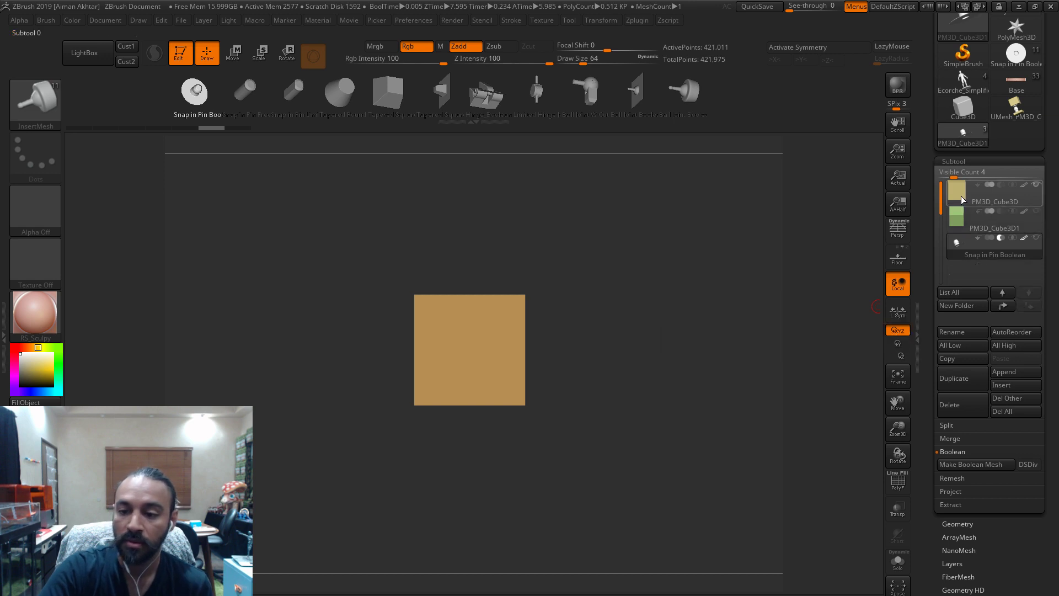
- Insert the Snap in Pin Free part on the side face of the PM3D_Cube3D cube, replacing an undone first placement
left_click(961, 196)
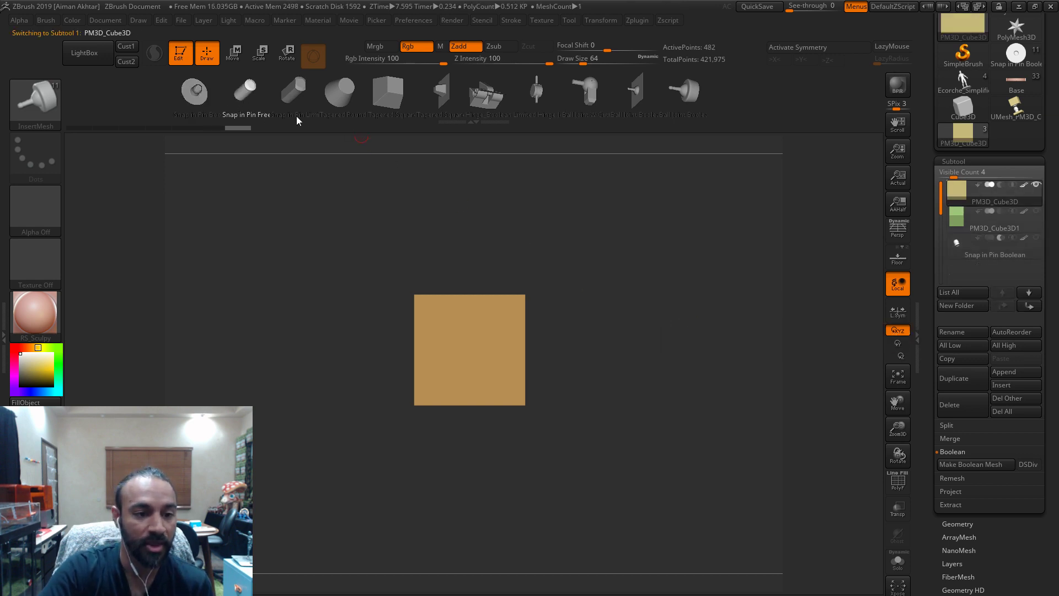
right_click_drag(655, 307, 674, 364, "ctrl")
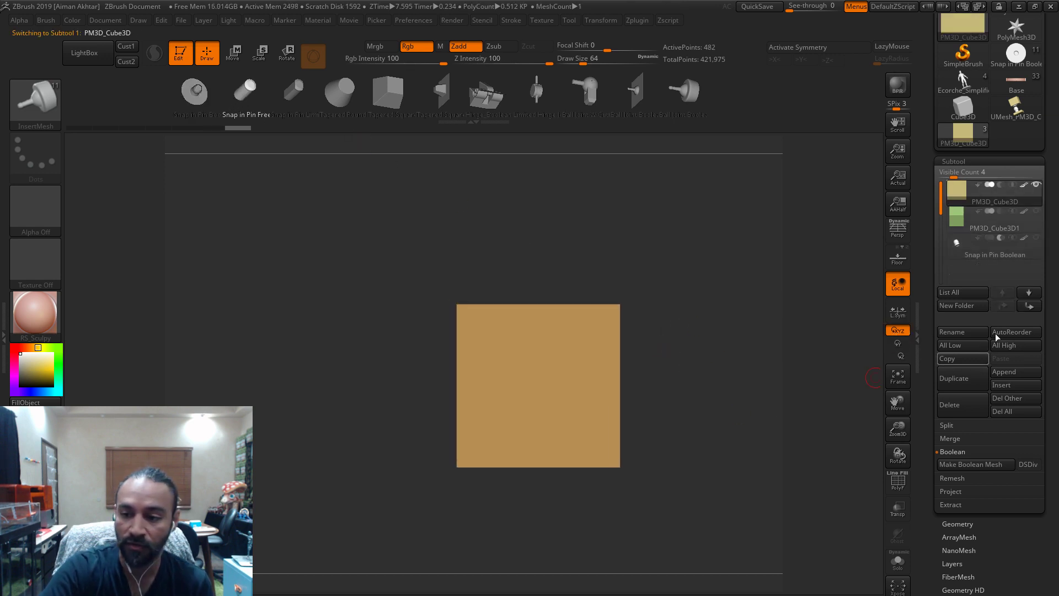
left_click(1036, 211)
left_click_drag(811, 278, 362, 379)
left_click(1036, 211)
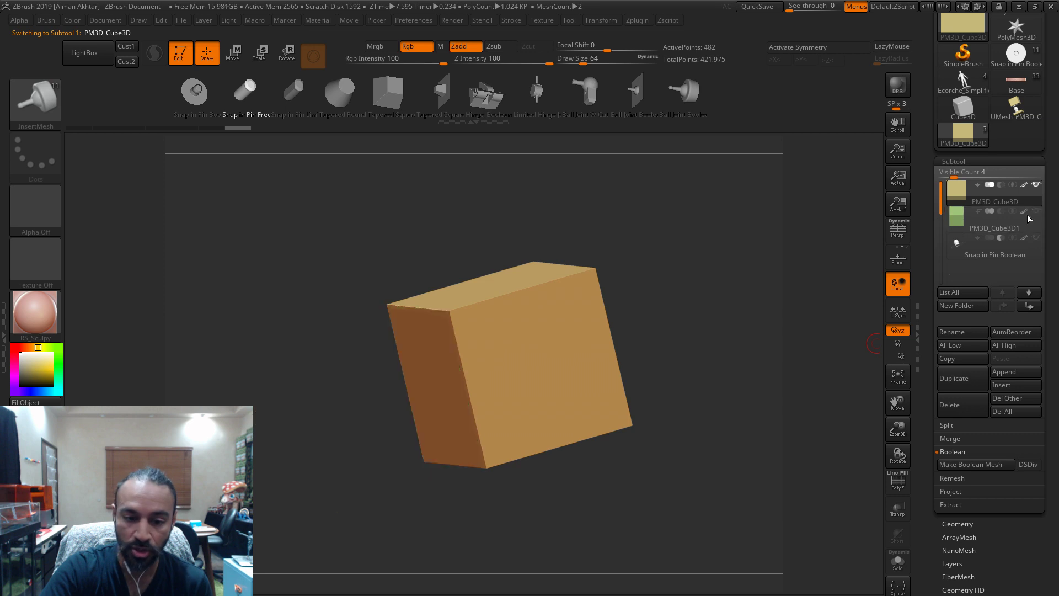
left_click_drag(739, 243, 671, 496)
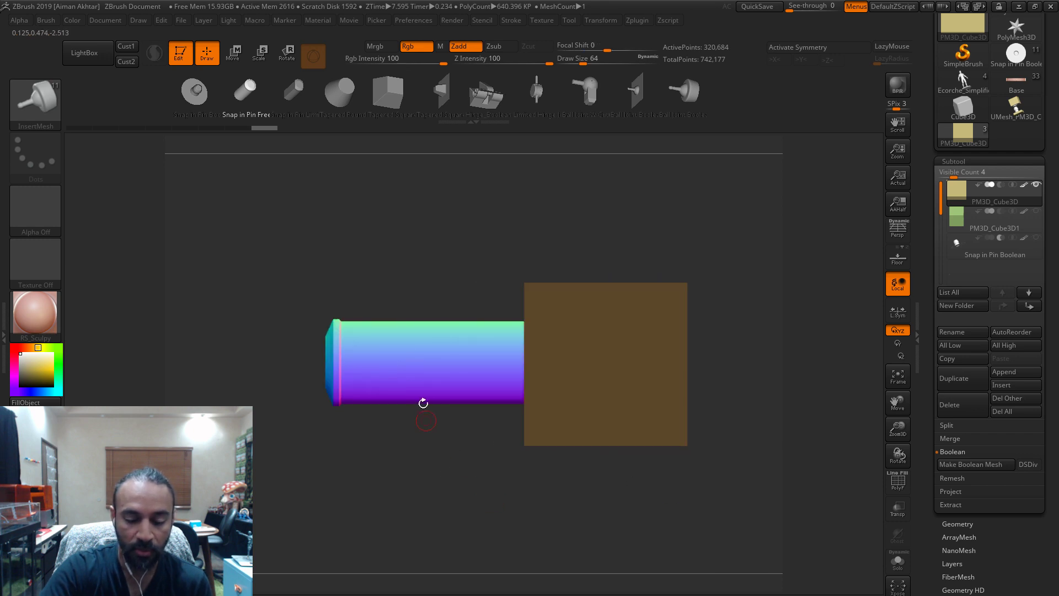
key("ctrl+z")
left_click_drag(426, 464, 551, 379)
left_click_drag(612, 458, 598, 505)
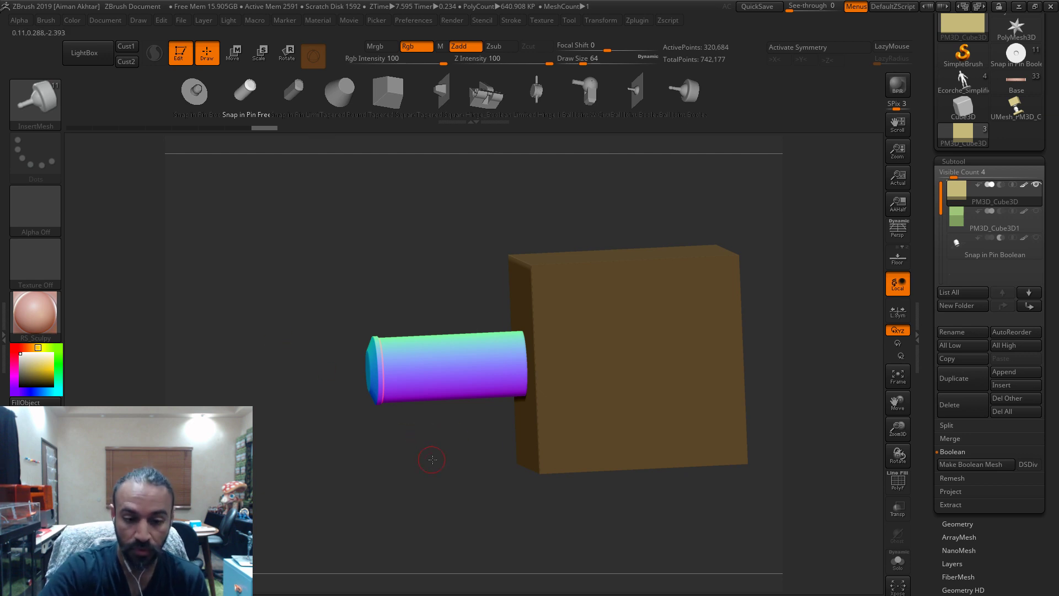
- Show the PM3D_Cube3D1 cube beside the first one and turn on transparency to examine the pin inside it
left_click_drag(433, 461, 468, 458)
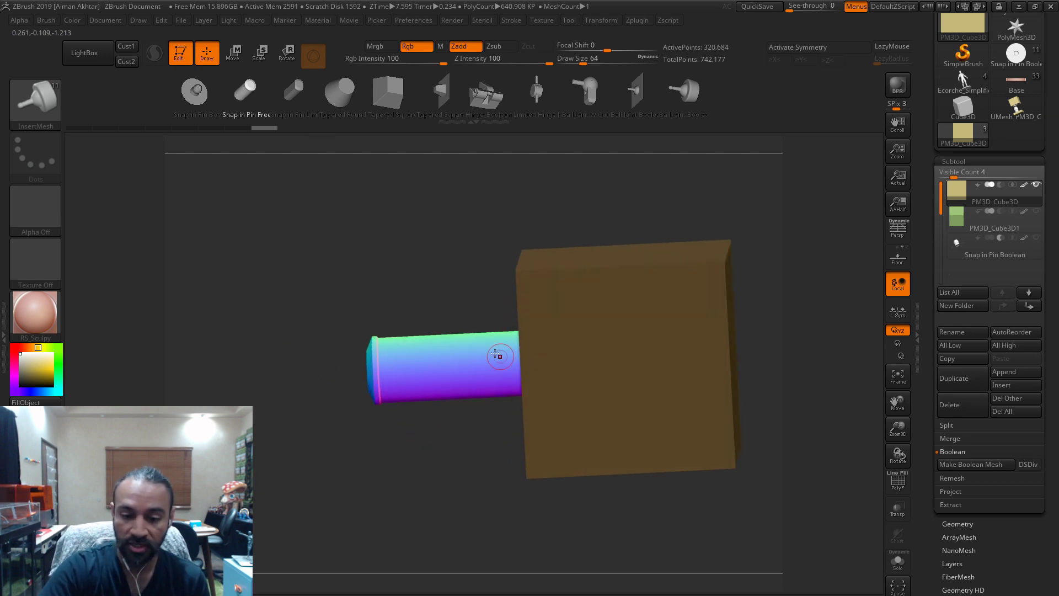
left_click_drag(495, 354, 877, 282)
left_click(988, 218)
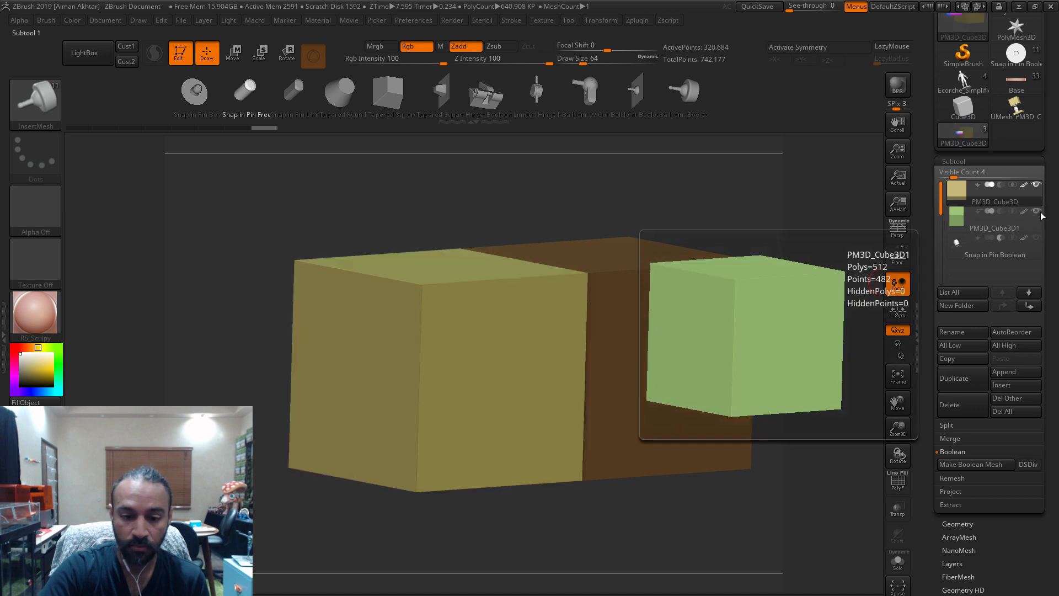
left_click(897, 515)
left_click_drag(767, 496, 571, 504)
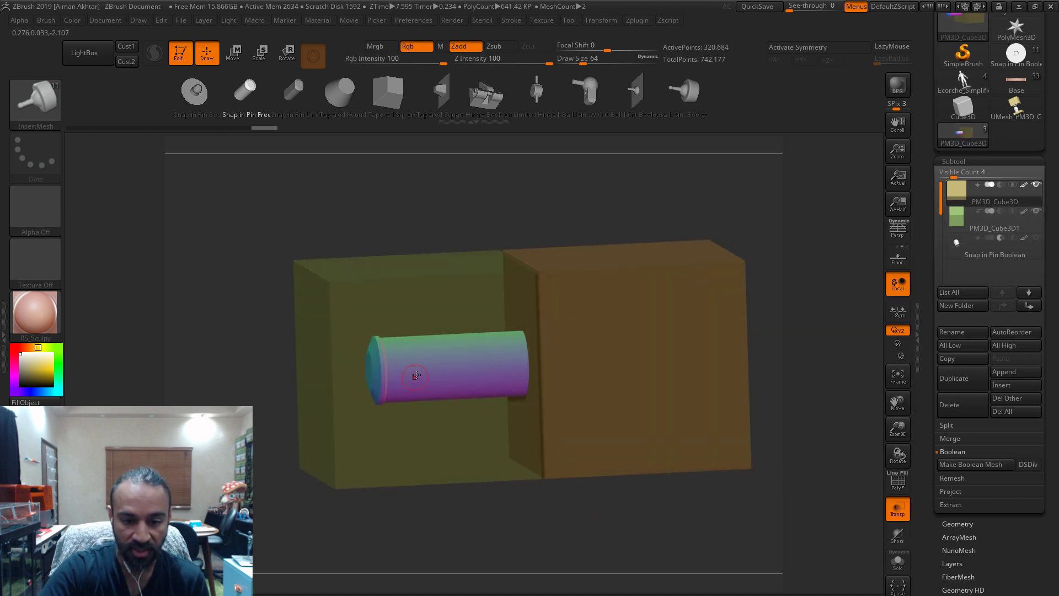
left_click(894, 513)
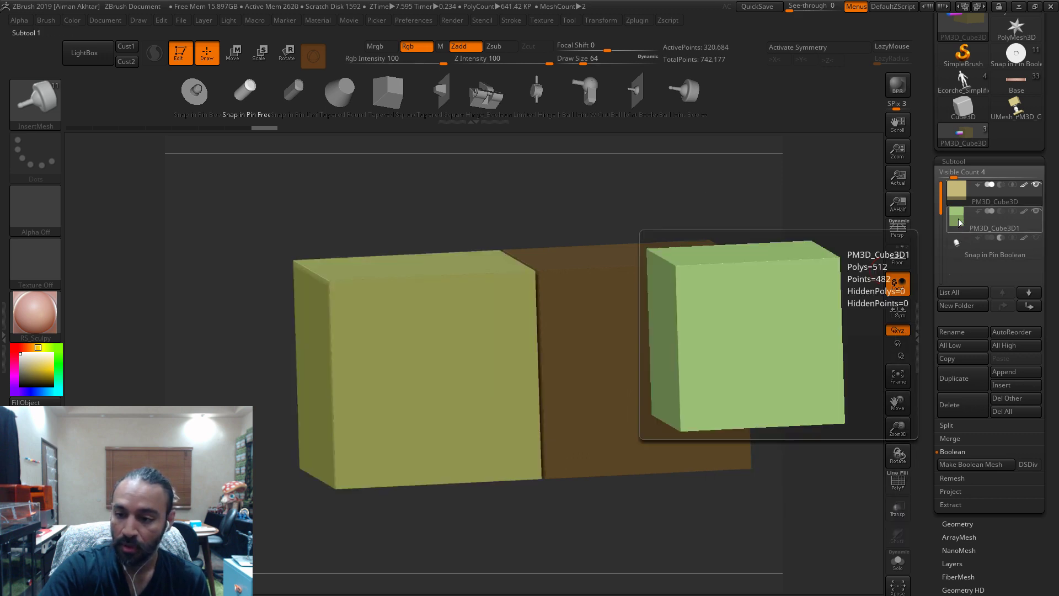
left_click(897, 511)
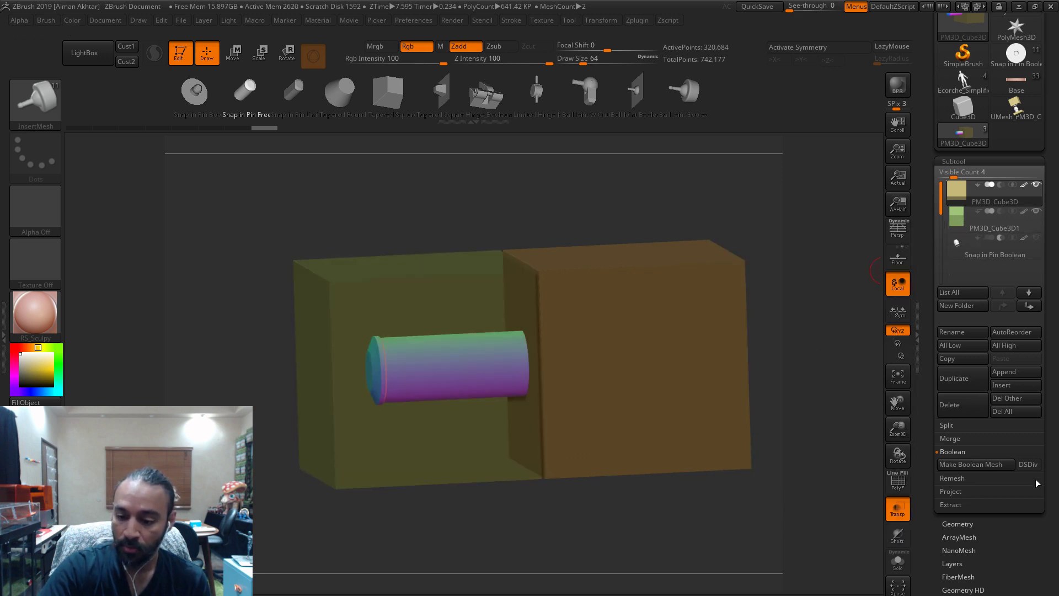
- Split the unmasked pin off the cube into its own subtool and view it in isolation
left_click(947, 425)
left_click(985, 479)
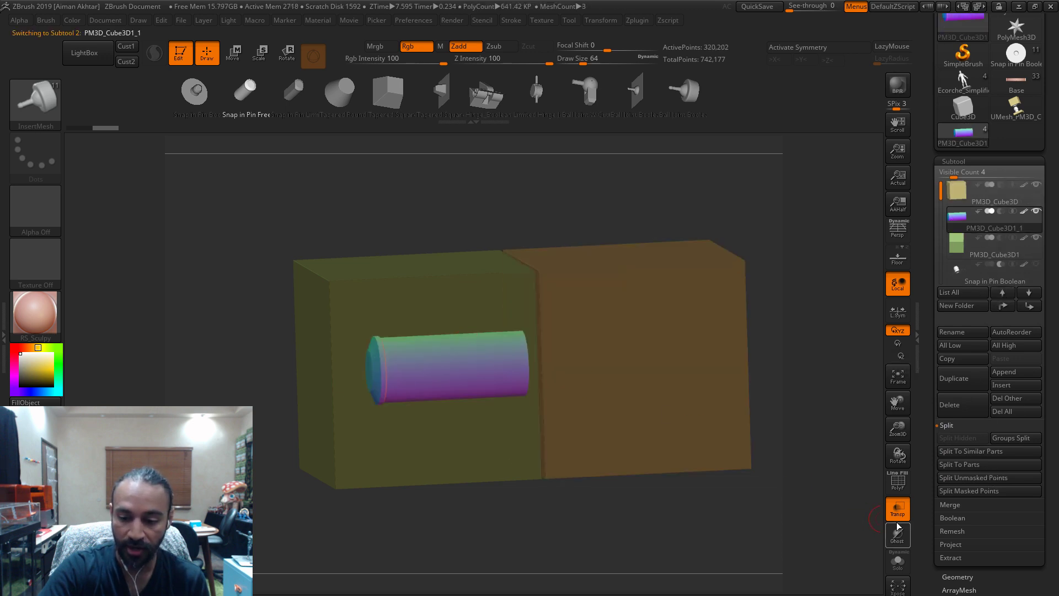
left_click(898, 560)
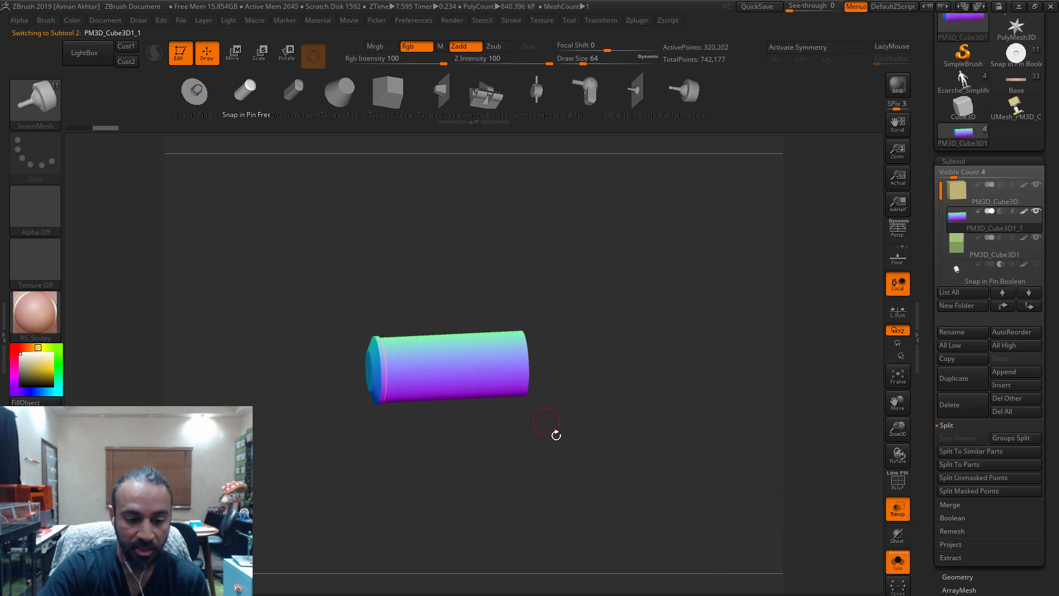
left_click_drag(556, 435, 816, 549)
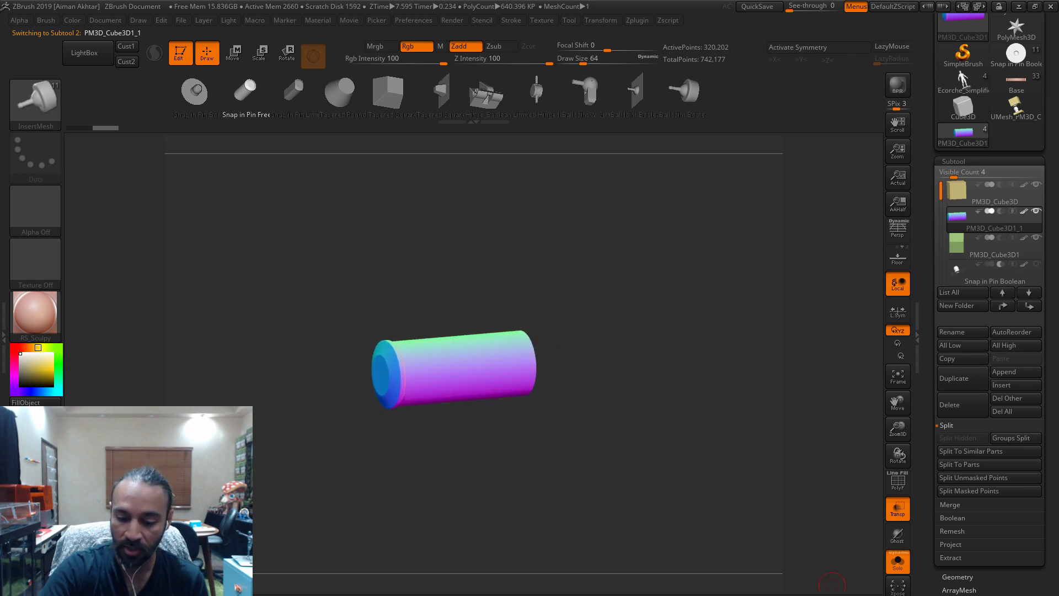
- Split the pin by polygroups into separate subtools and examine the slotted pin and the solid cylinder
left_click(1014, 438)
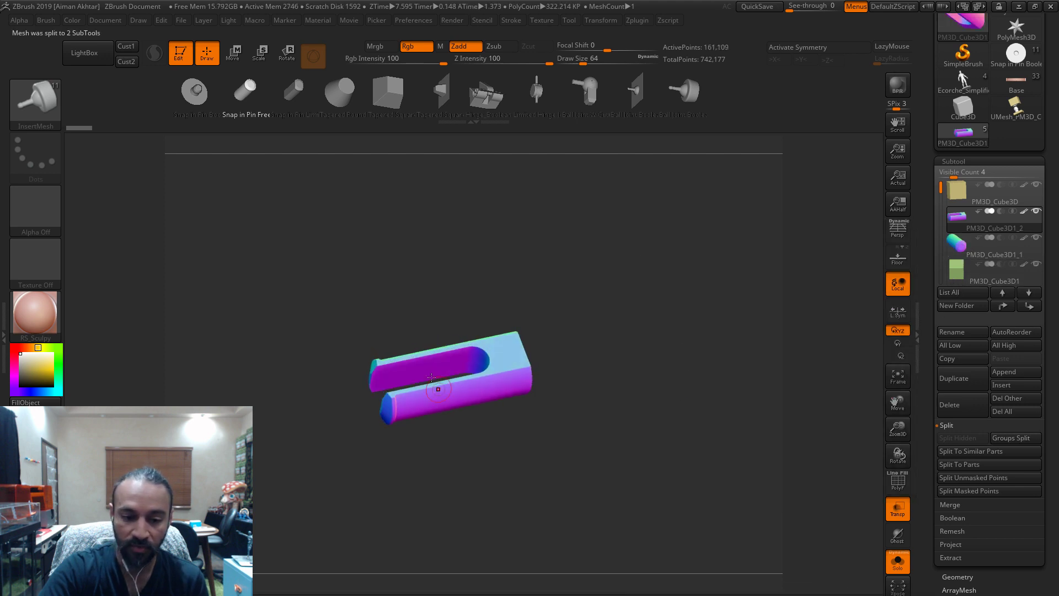
left_click_drag(557, 382, 596, 417)
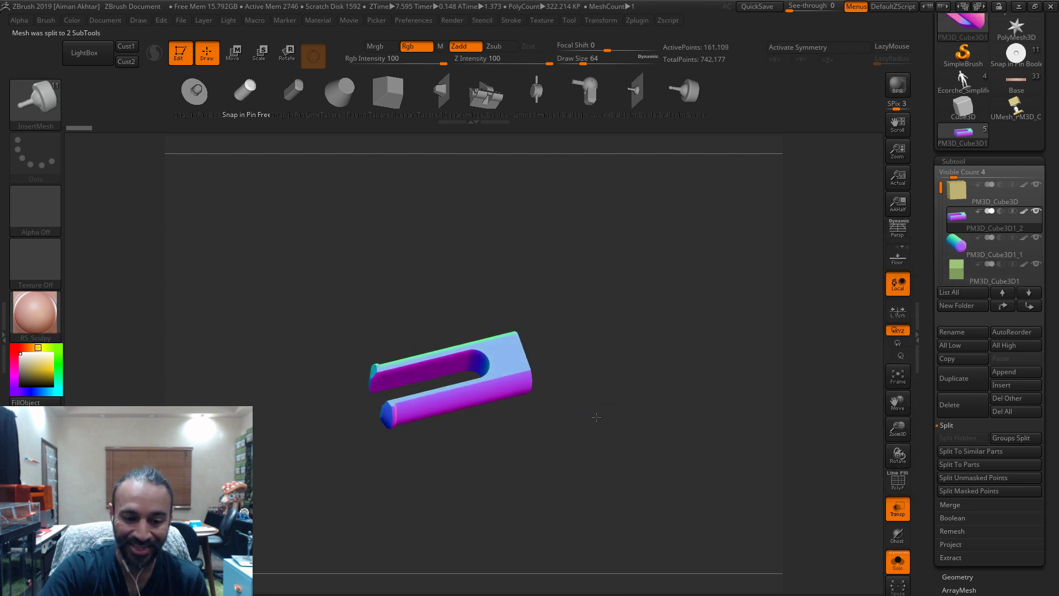
left_click(962, 253)
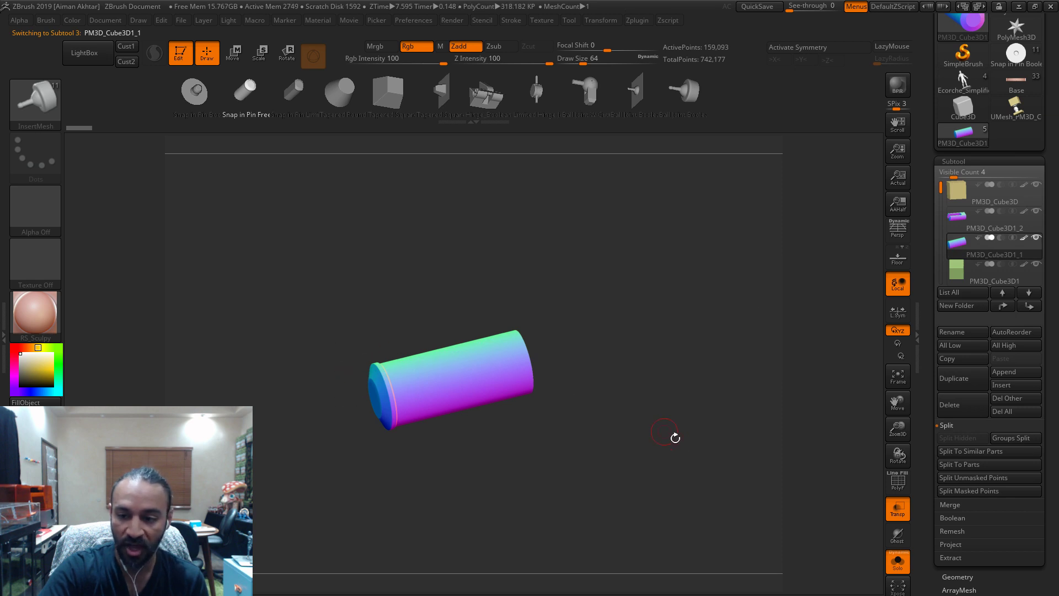
- Duplicate the PM3D_Cube3D cube and merge the copy down with the slotted pin subtool
left_click(971, 192)
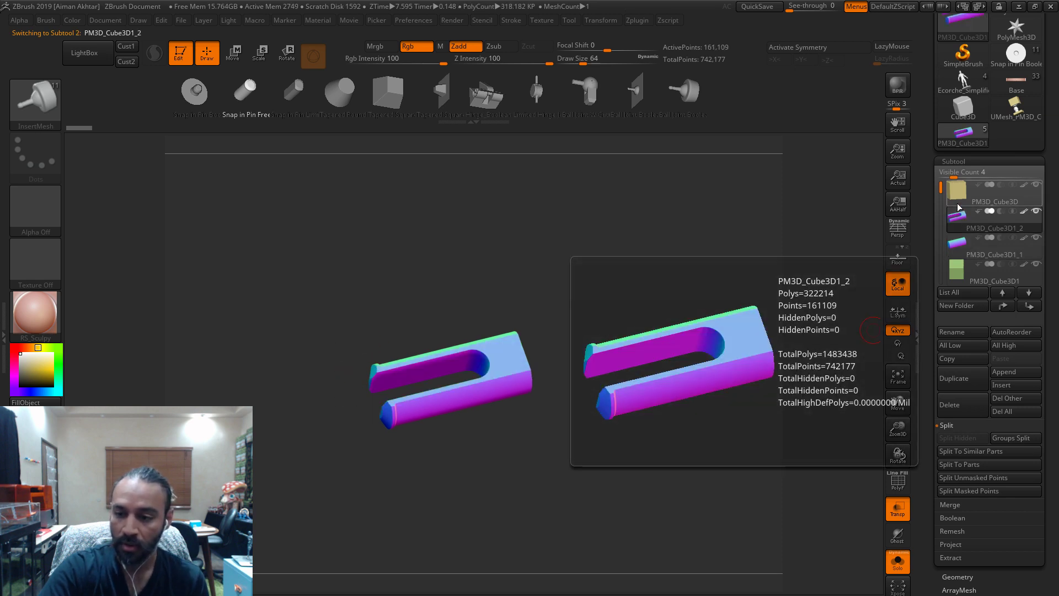
left_click(968, 387)
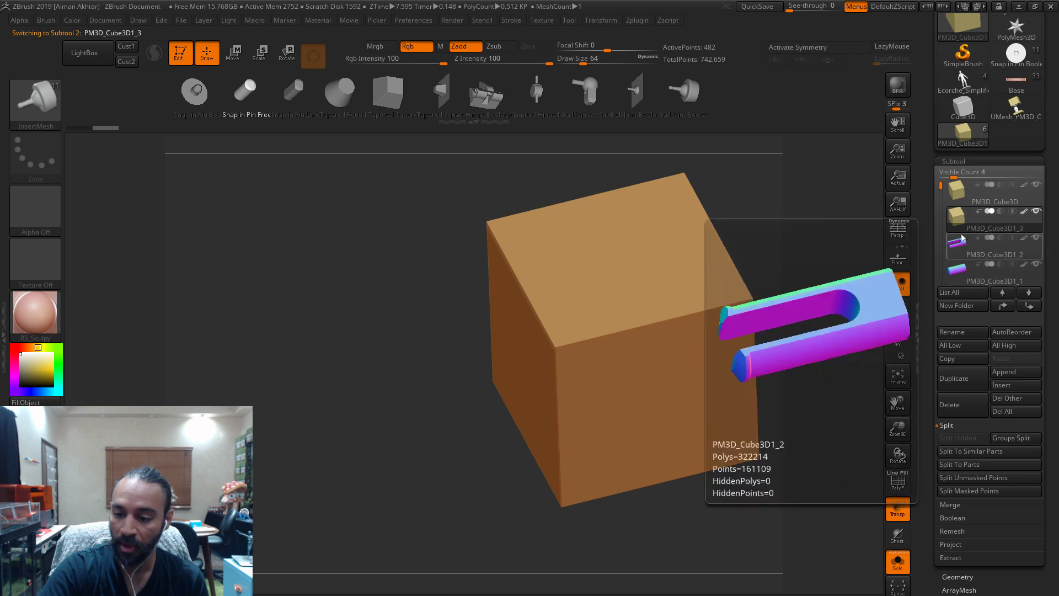
left_click(974, 504)
left_click(967, 451)
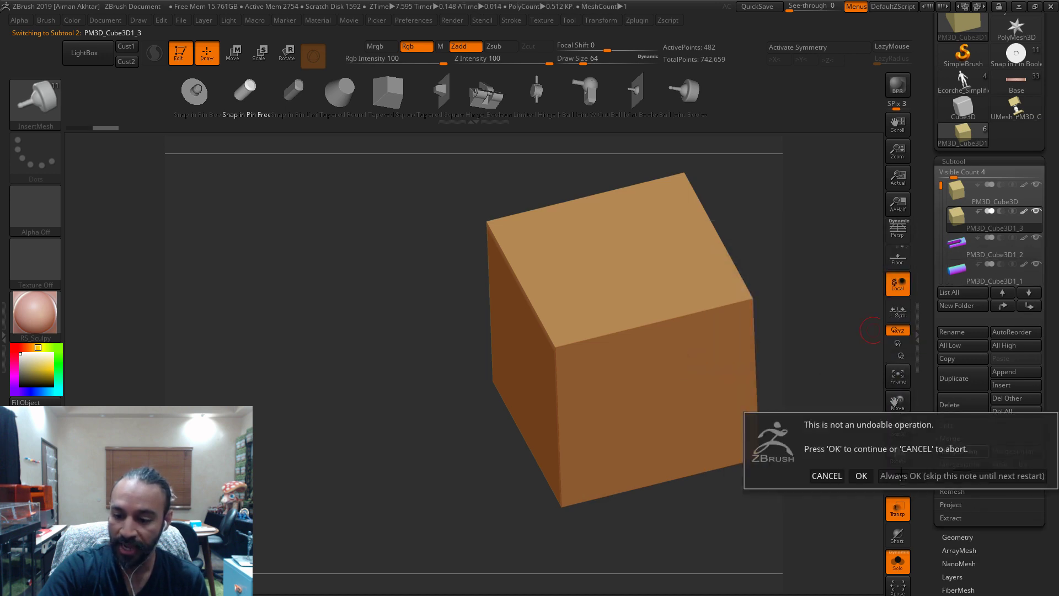
left_click(860, 472)
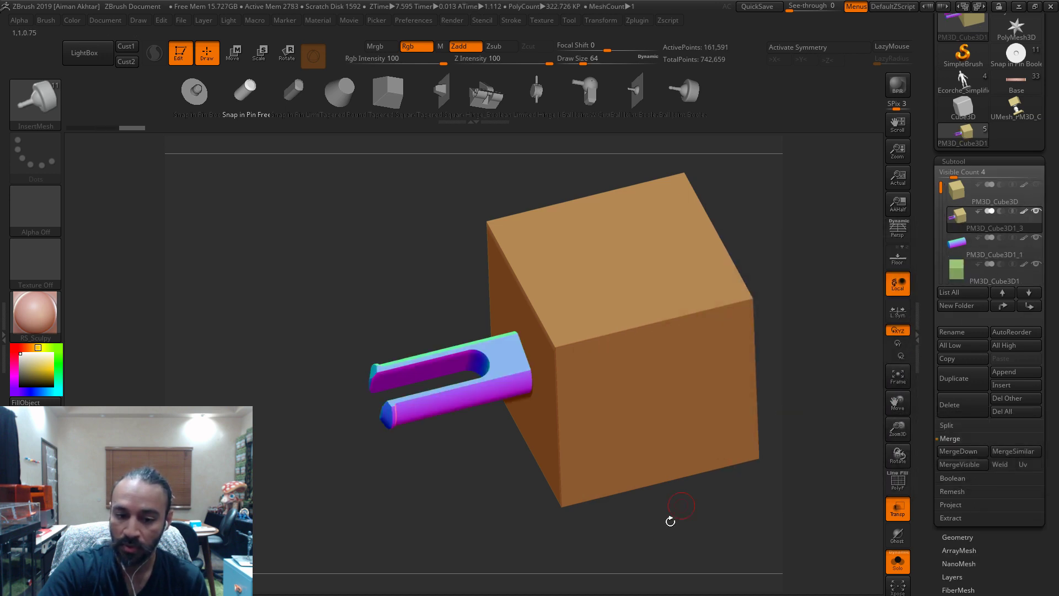
- Examine the merged cube and slotted pin from the side, checking where the pin's base meets the cube
left_click_drag(669, 515, 523, 411)
key("f")
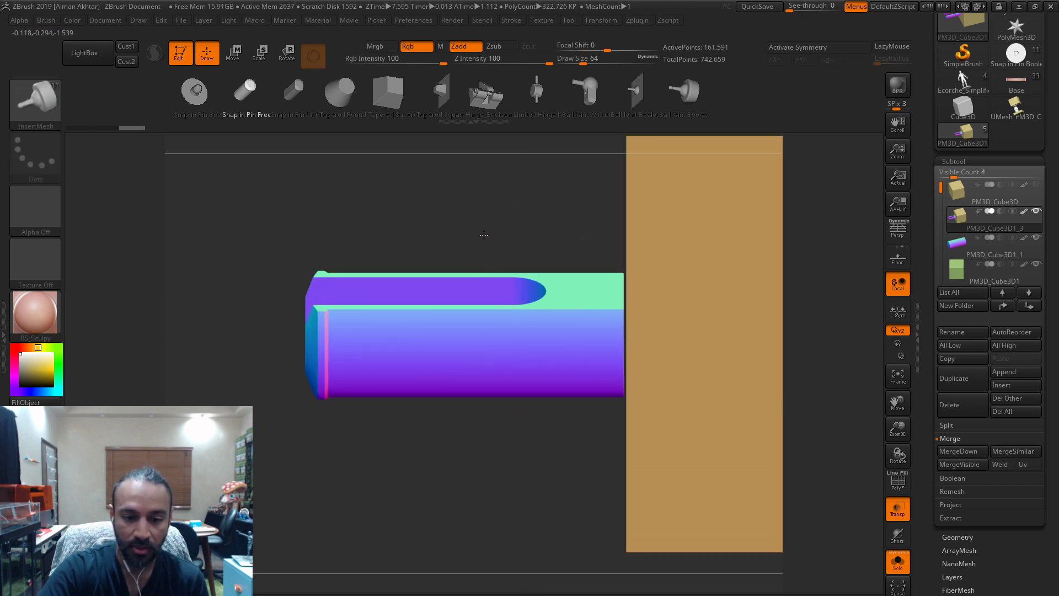
left_click_drag(484, 235, 554, 351)
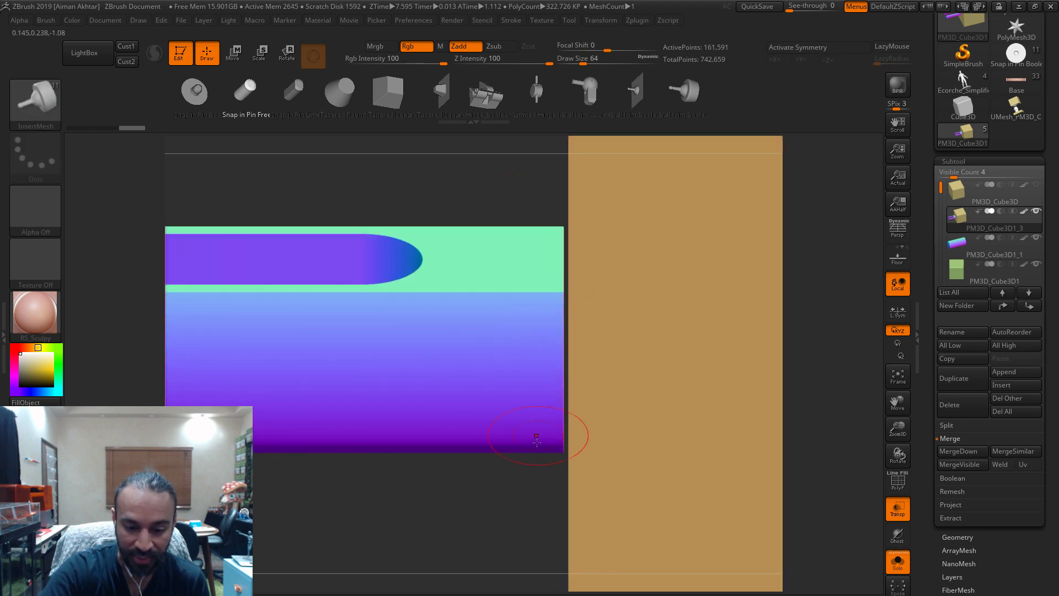
left_click_drag(496, 502, 458, 495)
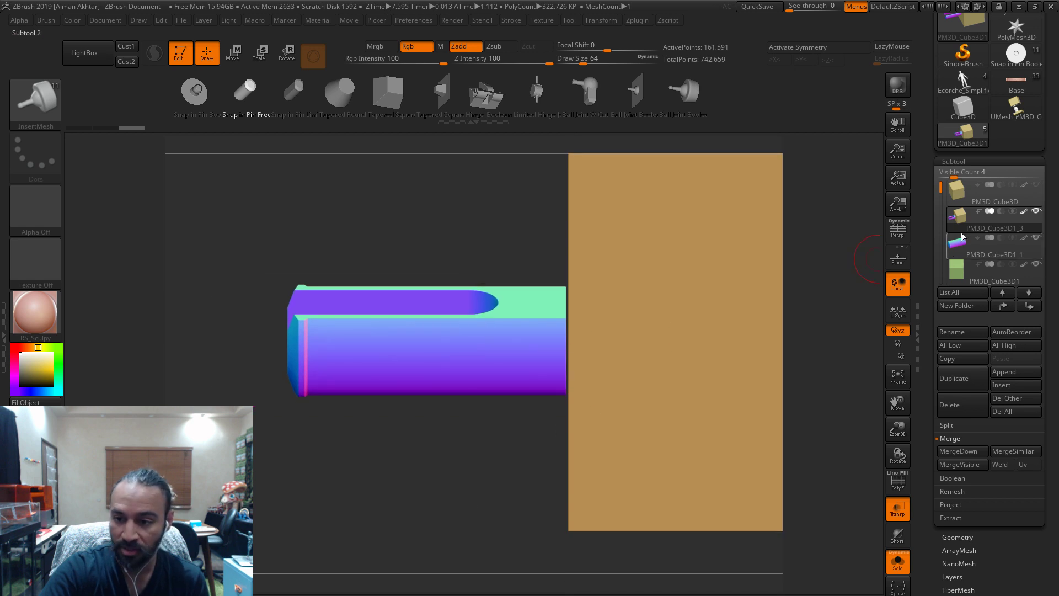
- Delete the merged cube-and-pin subtool and the solid pin subtool, and make the PM3D_Cube3D cube active and framed
left_click(967, 412)
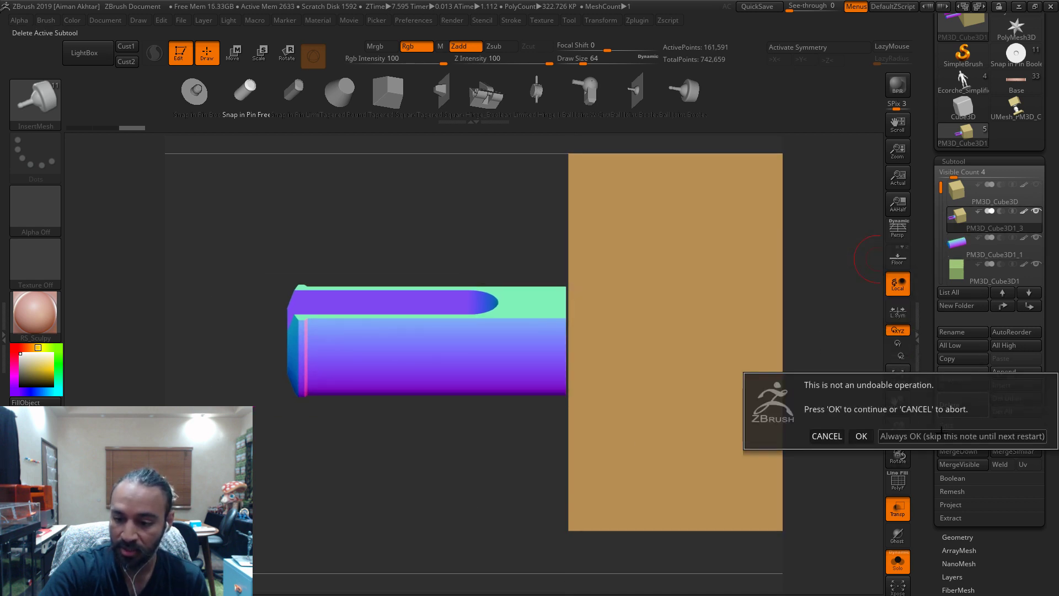
left_click(959, 435)
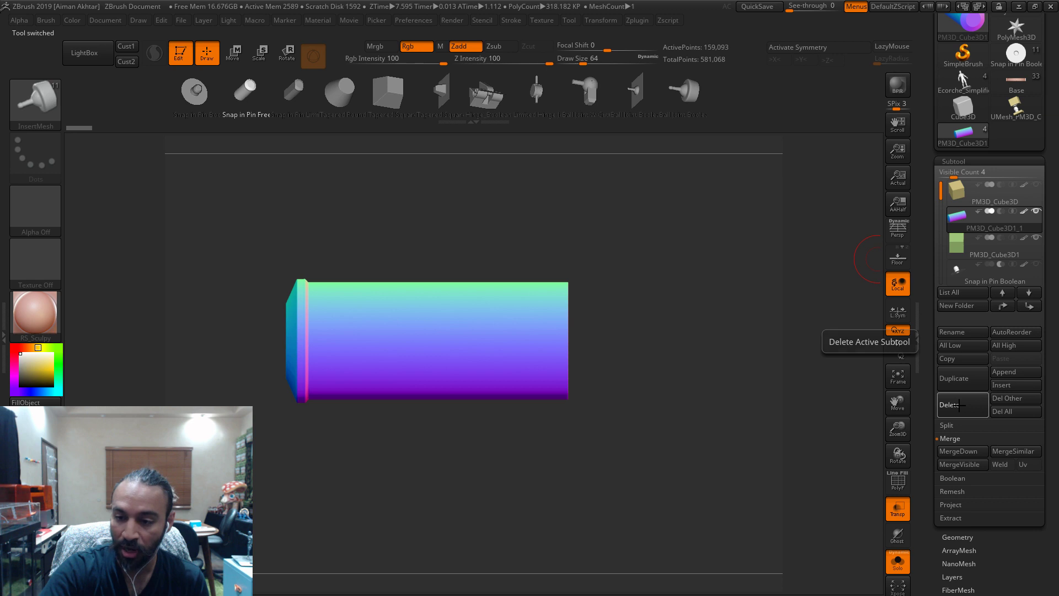
left_click(959, 405)
left_click(955, 197)
key("f")
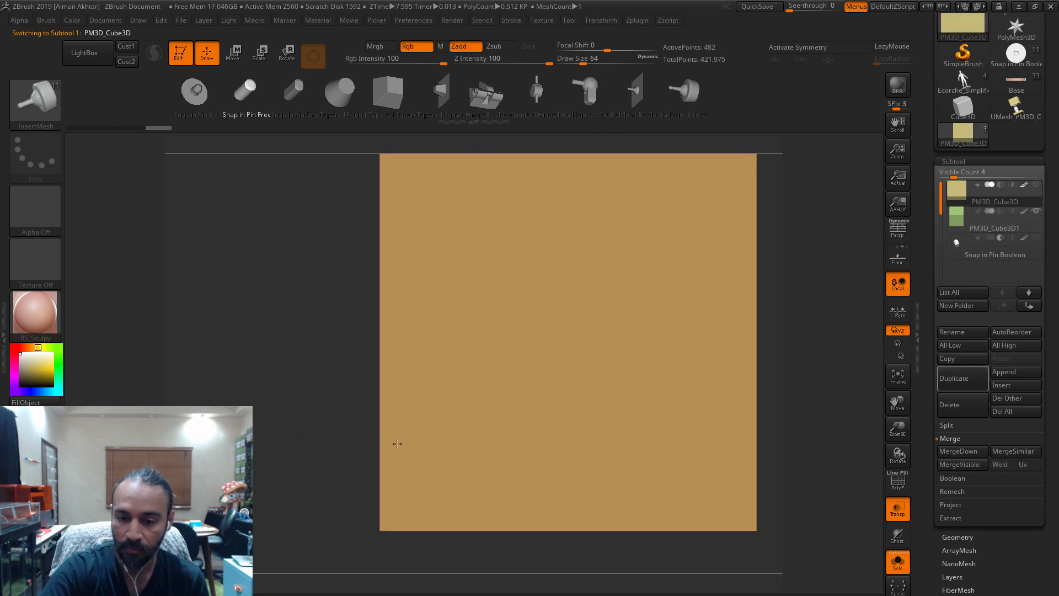
mouse_move(839, 485)
left_mouse_down("alt")
mouse_move(764, 475)
mouse_move(863, 403)
left_mouse_up("alt")
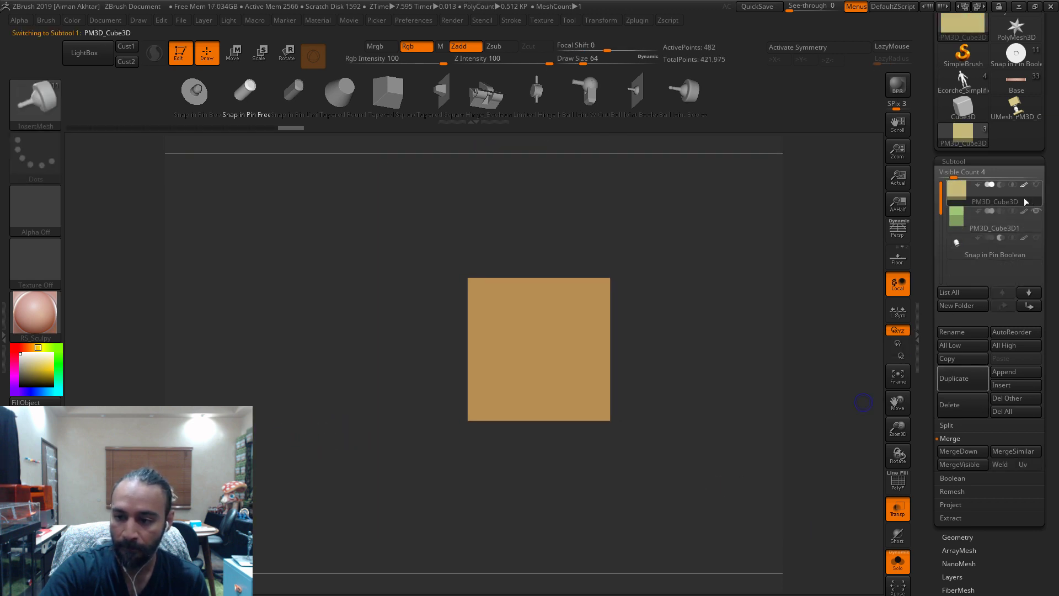
key("f")
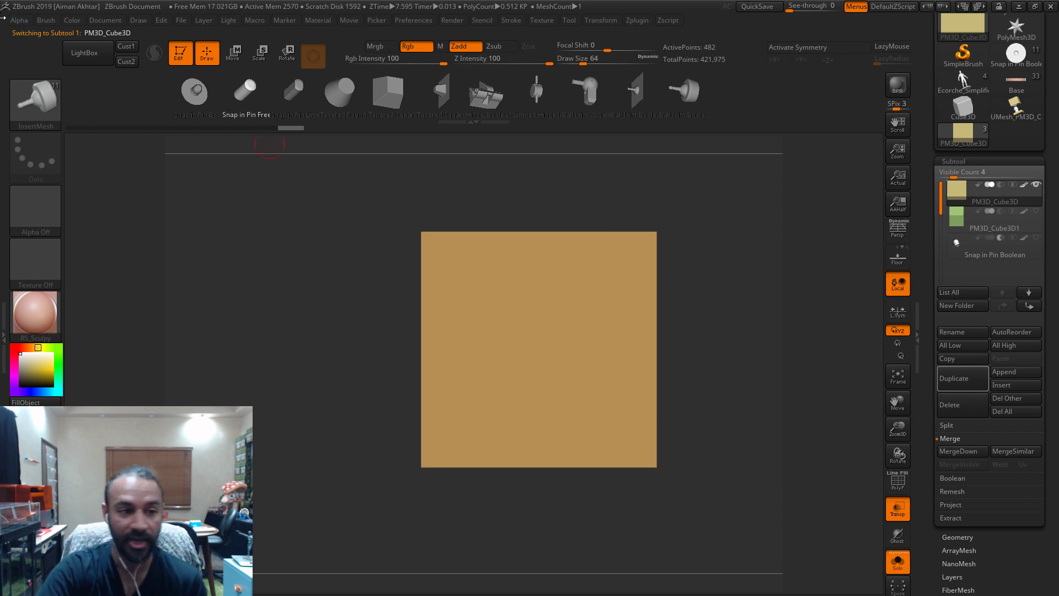
left_click(41, 16)
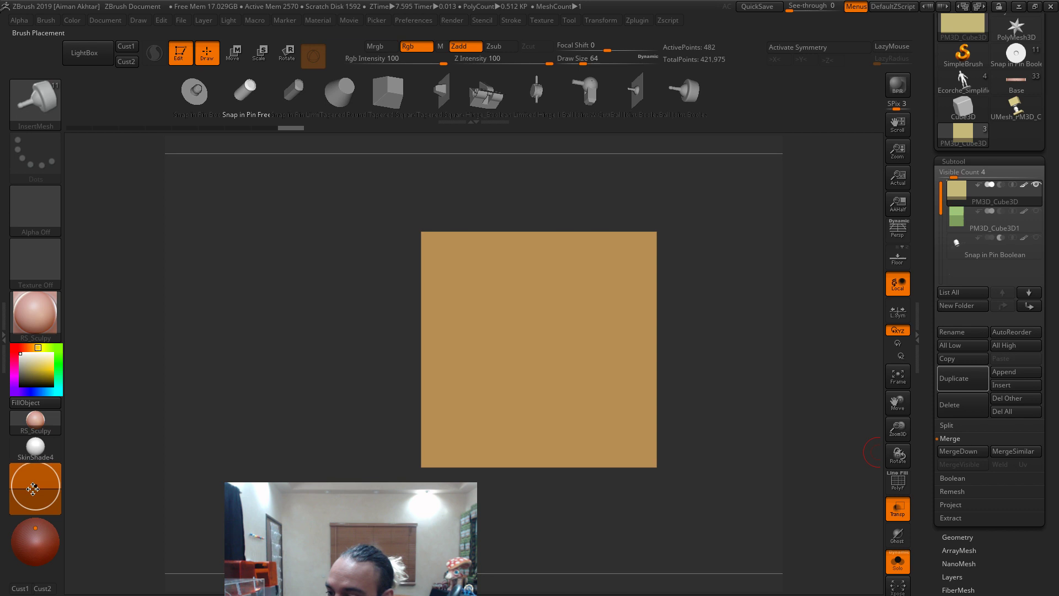
- Adjust the insert brush's embed depth and try inserting the Snap in Pin Free part on the cube's face
left_click(47, 22)
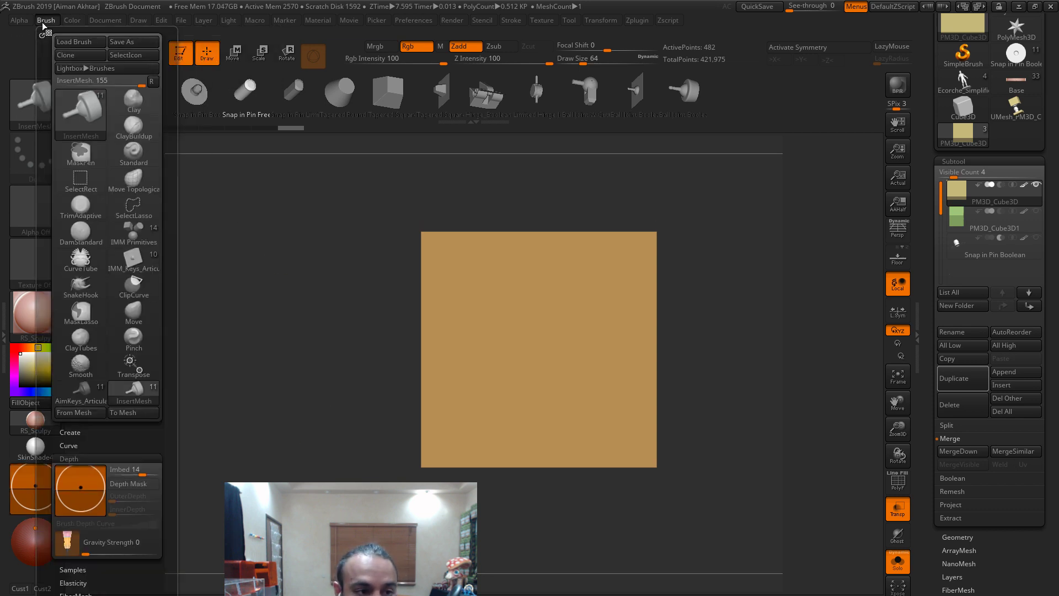
scroll(159, 340, "down", 5)
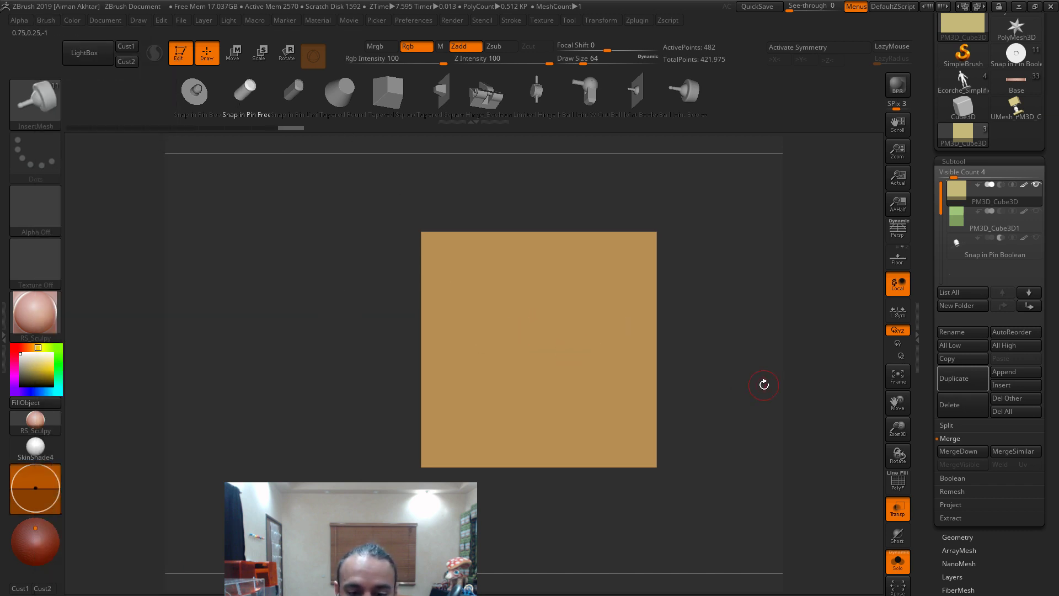
left_click_drag(538, 340, 585, 517)
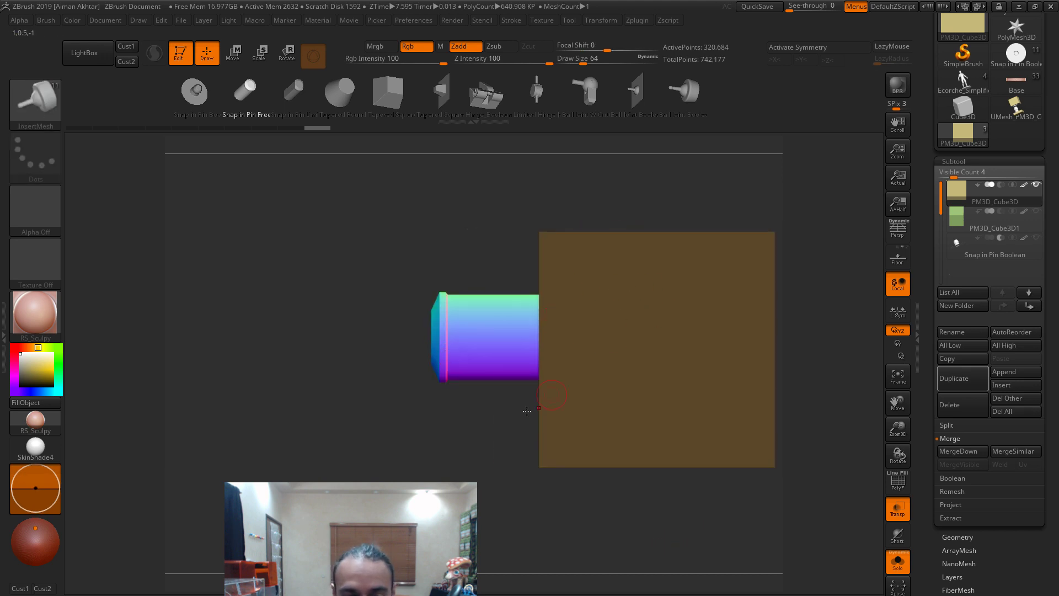
key("ctrl+z")
- Readjust the insert brush's depth and restore the inserted snap-in pin on the cube's front face
left_click(46, 20)
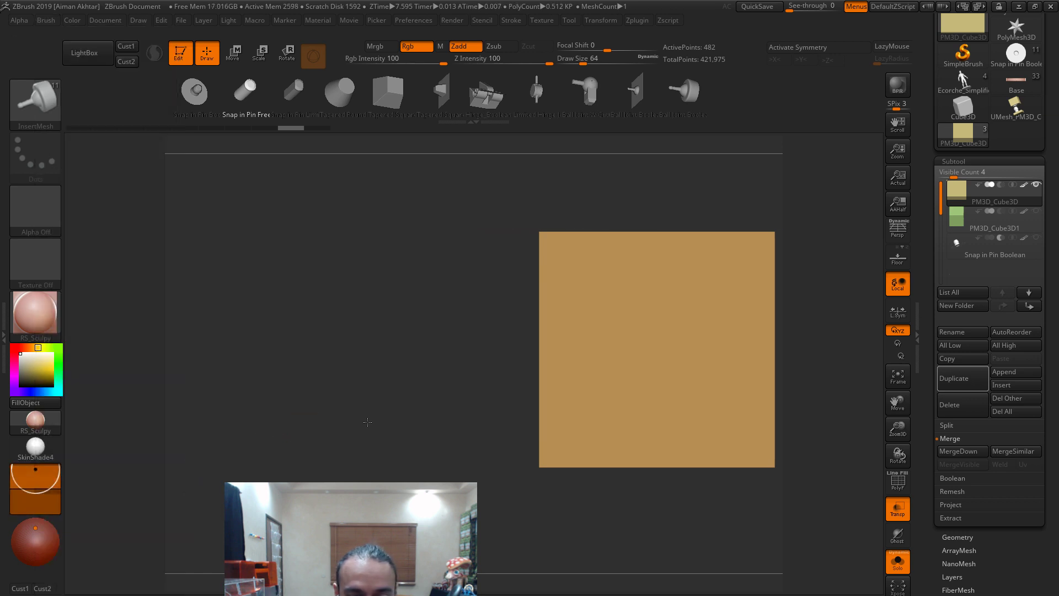
key("ctrl+z")
key("ctrl+z")
key("ctrl+shift+z")
key("ctrl+shift+z")
key("ctrl+shift+z")
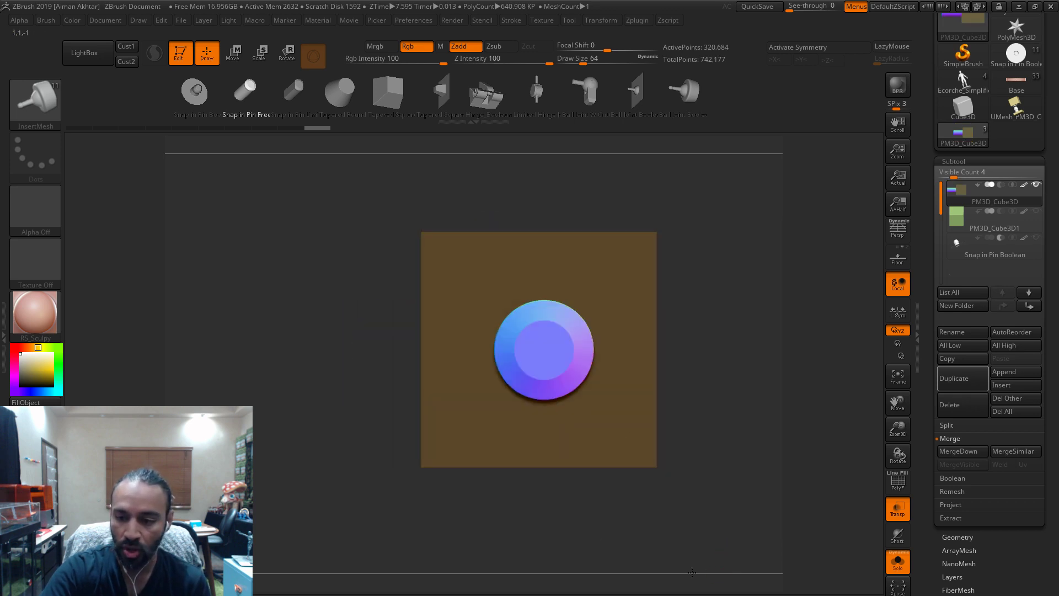
- Split the cube and inserted pin into separate parts, and merge a duplicate of the cube down with the slotted pin
left_click(947, 425)
left_click(996, 468)
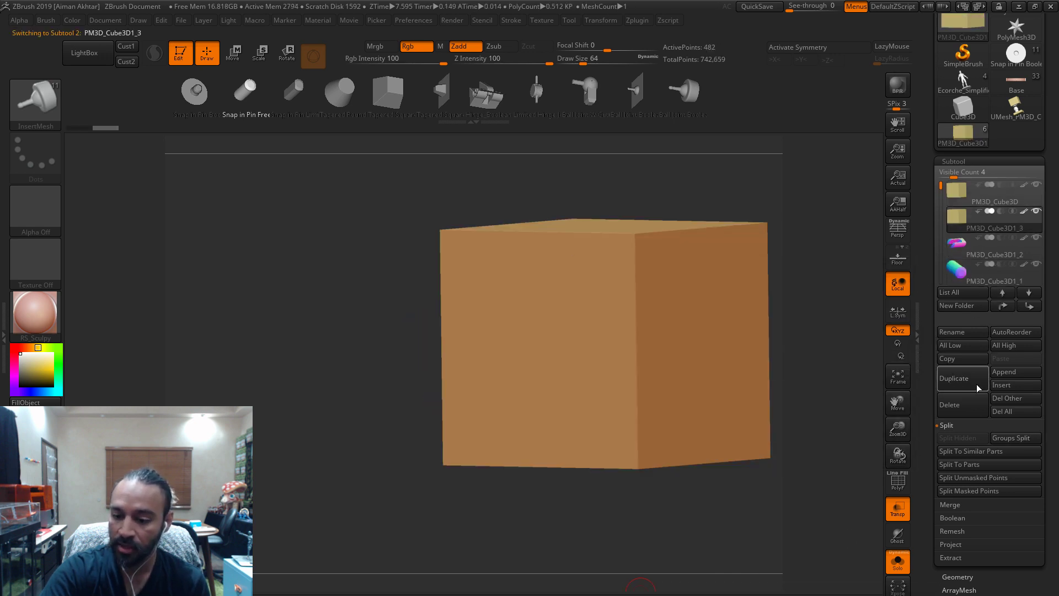
left_click(953, 504)
left_click(961, 453)
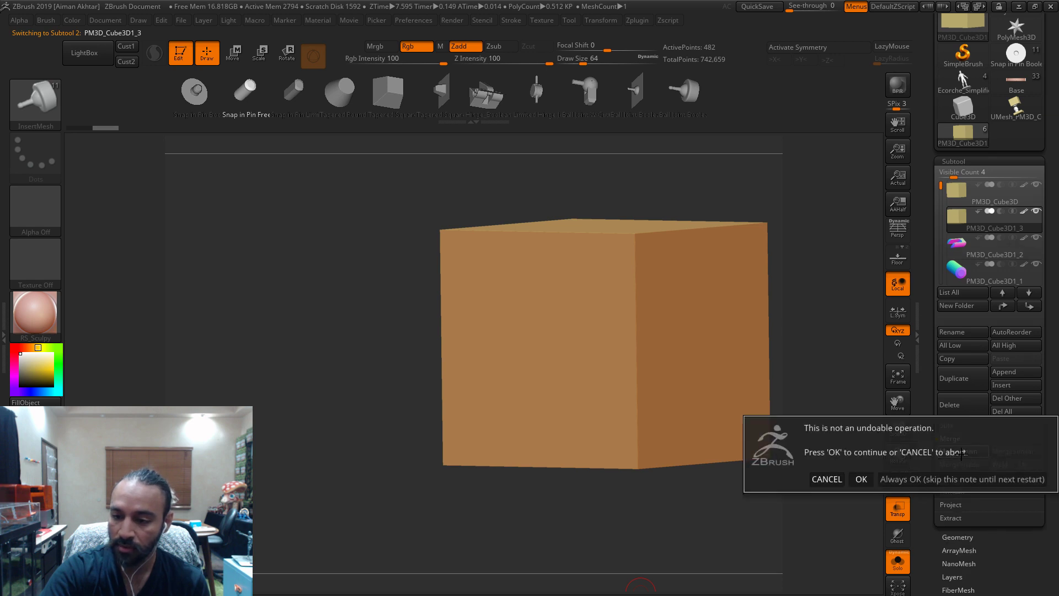
left_click(857, 476)
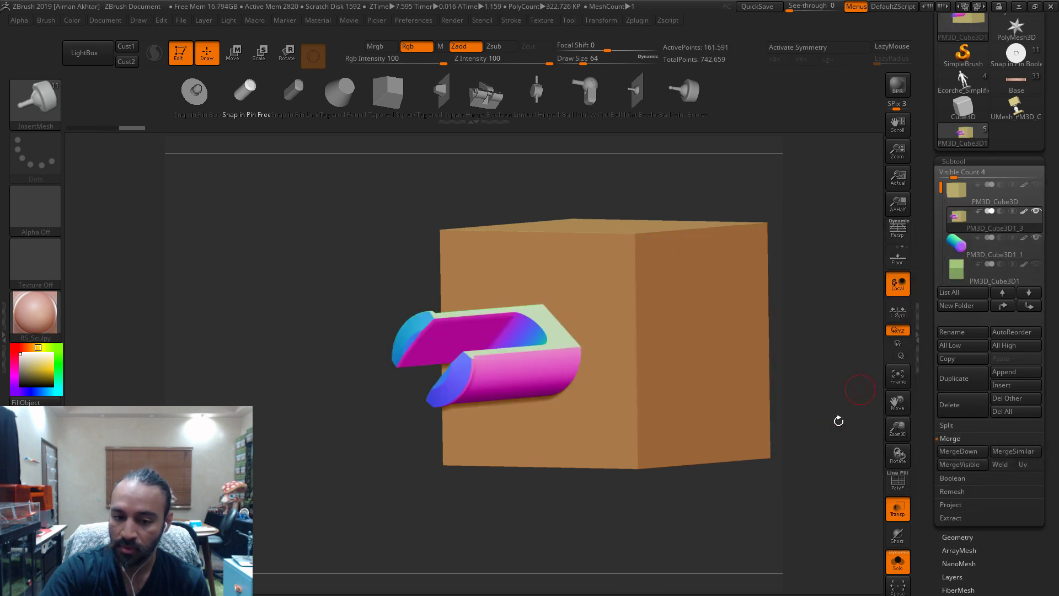
- Try DynaMesh at resolution 128 on the merged cube and slotted pin, and check the pin tip's detail
left_click_drag(756, 528, 439, 350)
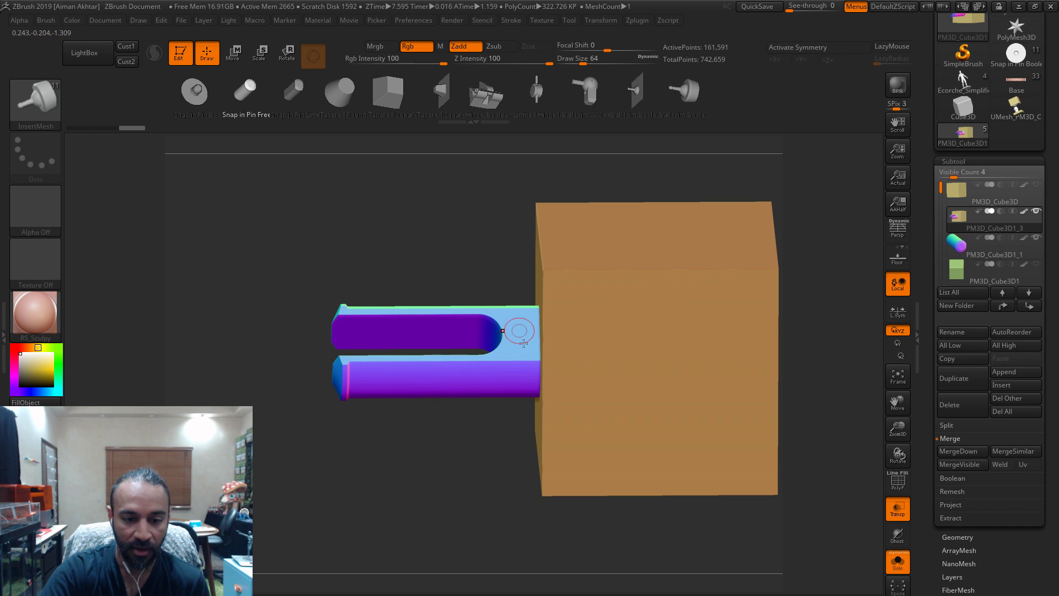
left_click_drag(416, 475, 471, 291)
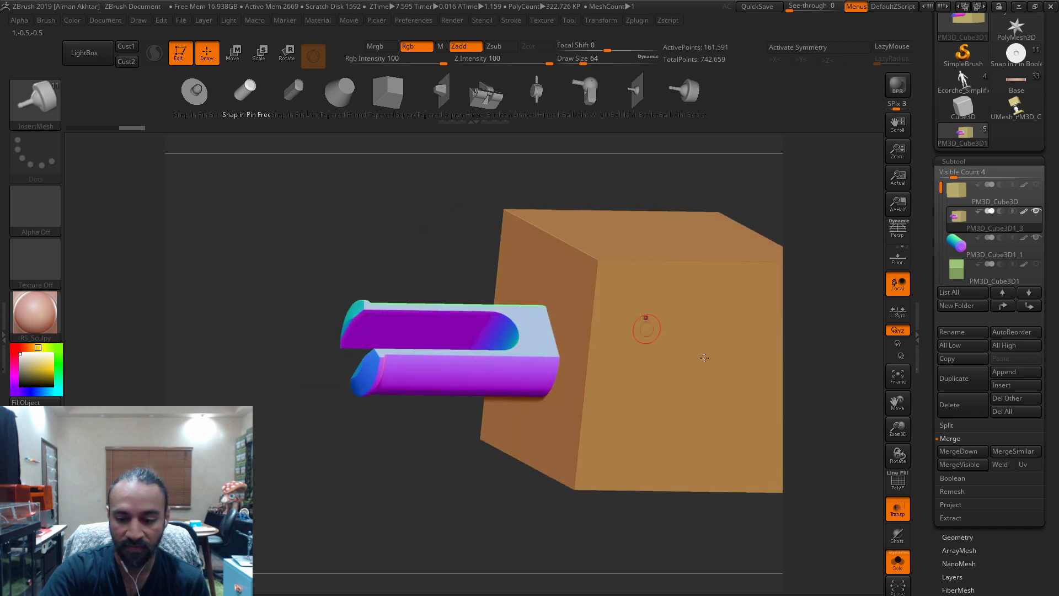
left_click(962, 537)
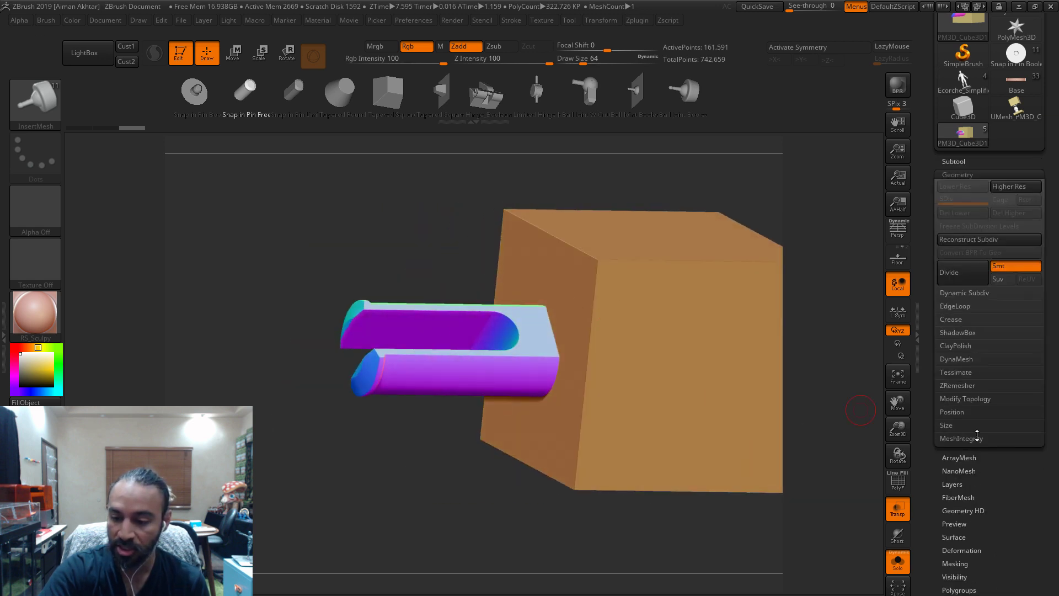
left_click(967, 359)
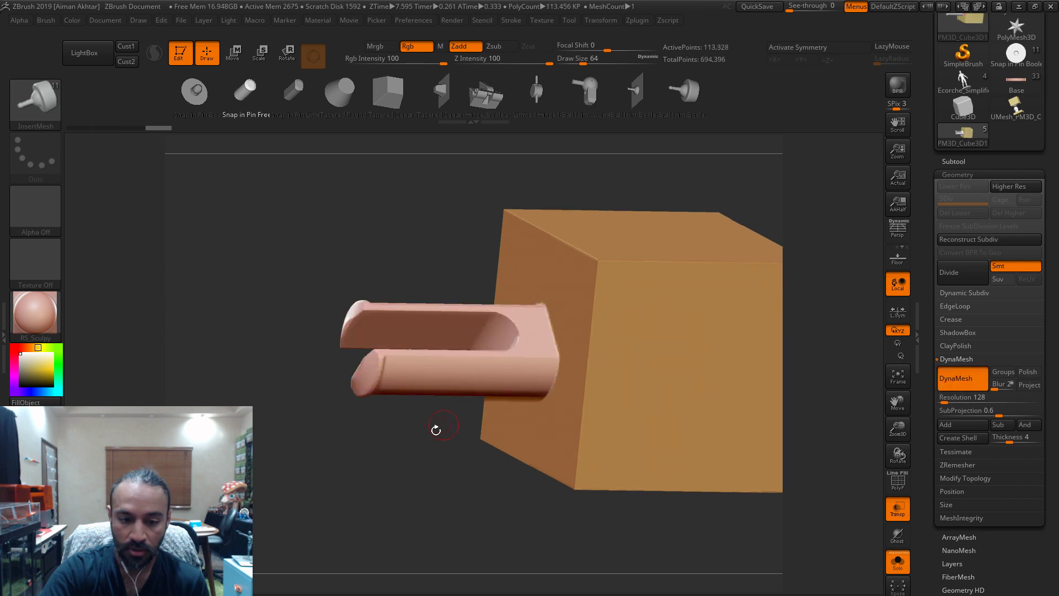
left_click_drag(435, 430, 641, 519, "alt")
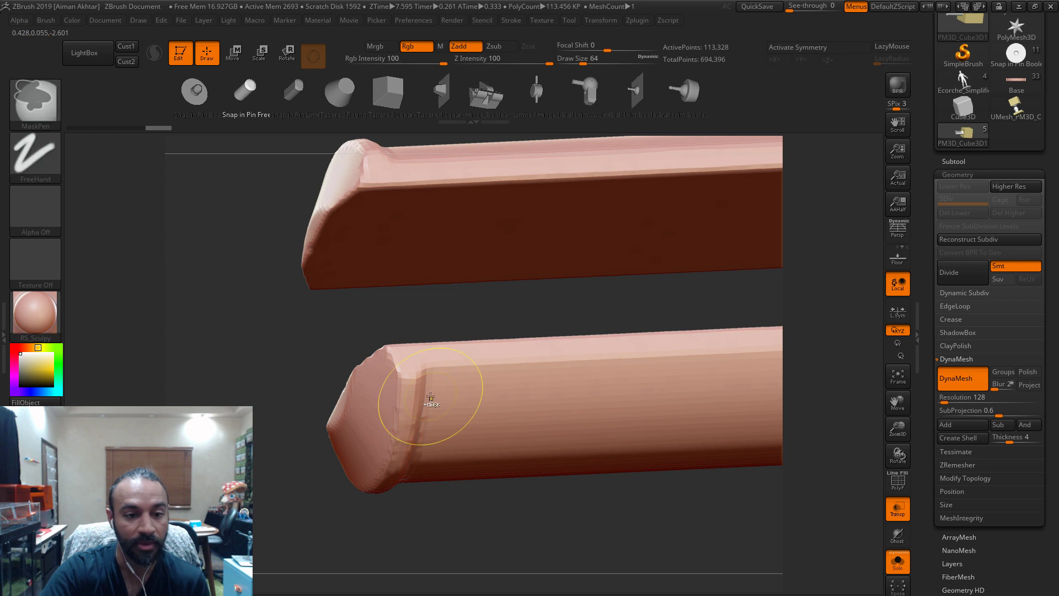
key("ctrl+z")
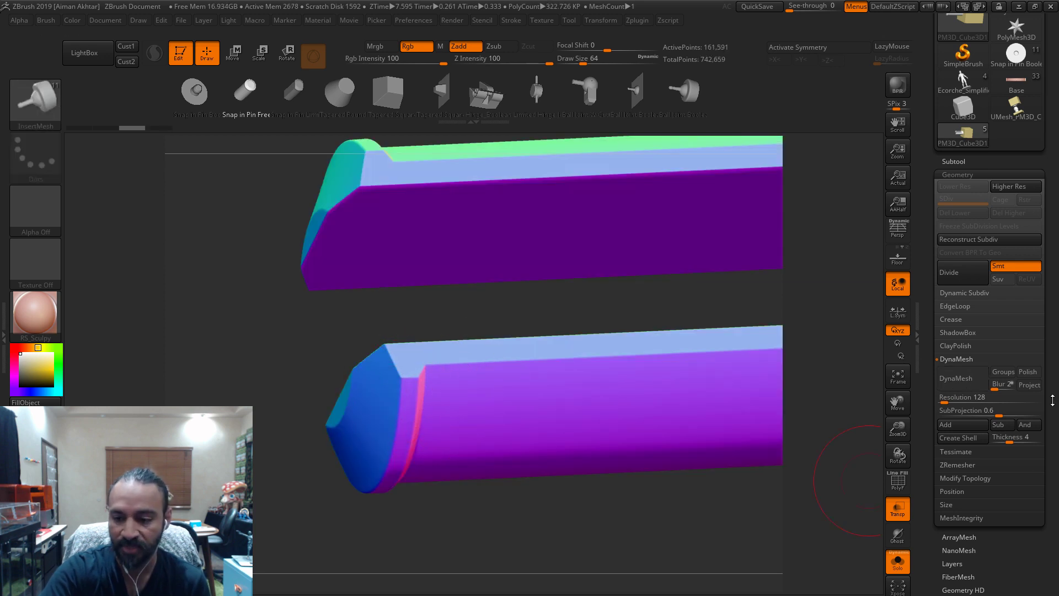
- DynaMesh the merged cube and slotted pin at resolution 504
left_click(959, 397)
type("50")
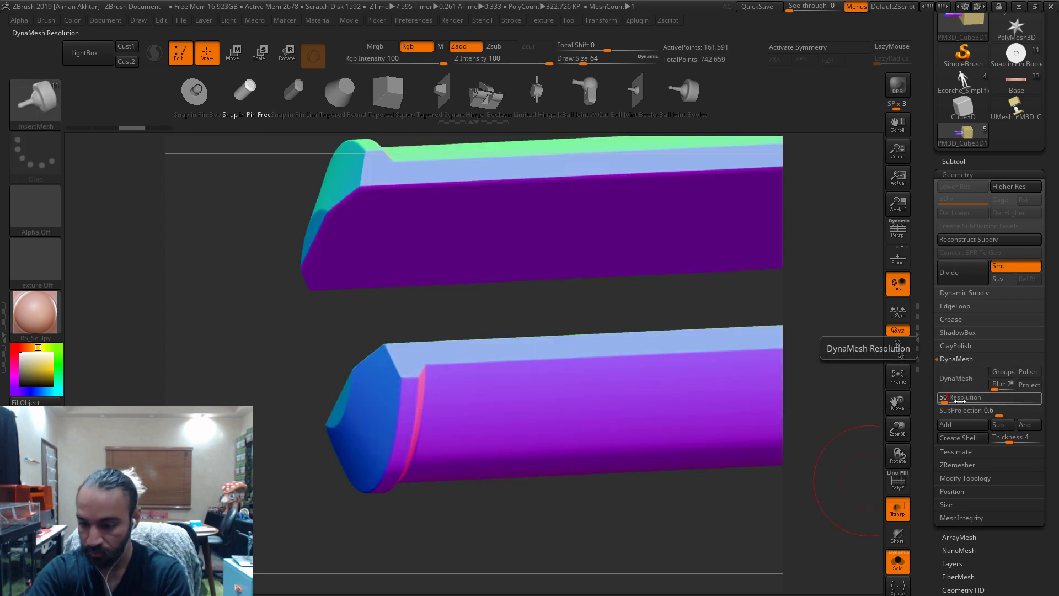
type("4")
key("Return")
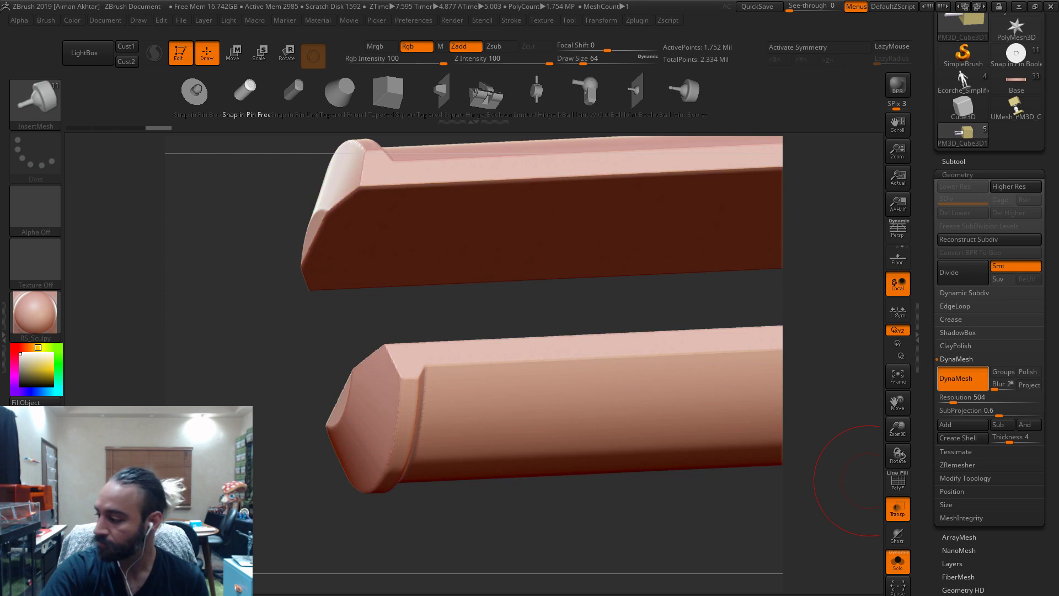
left_click_drag(670, 533, 574, 525, "alt")
left_click_drag(772, 513, 435, 523, "alt")
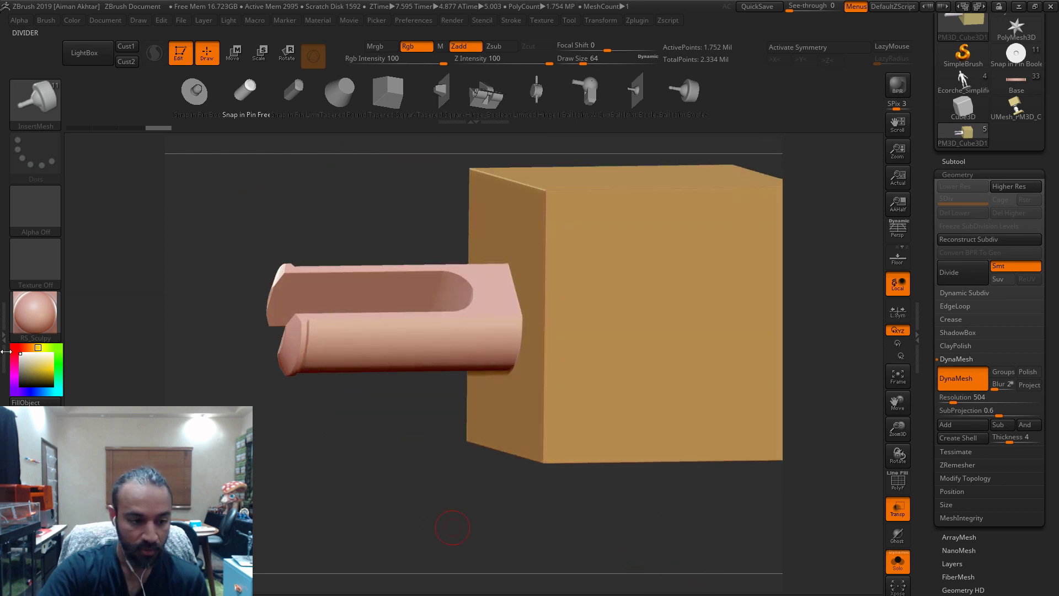
- Switch to the Standard brush and fill the merged cube and slotted pin with the current colour
key("b")
key("s")
key("t")
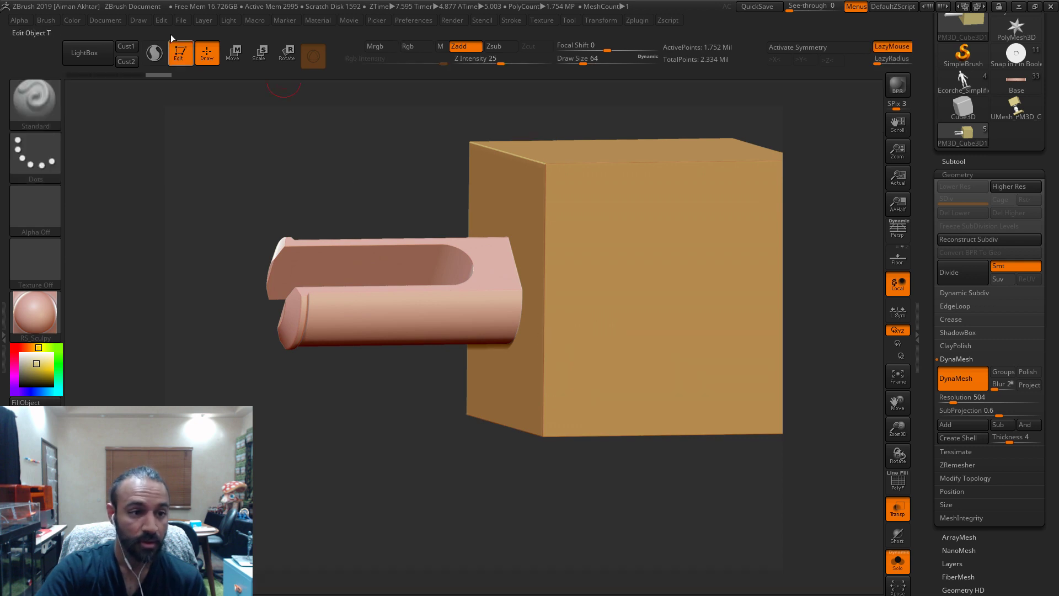
left_click(63, 19)
left_click(25, 402)
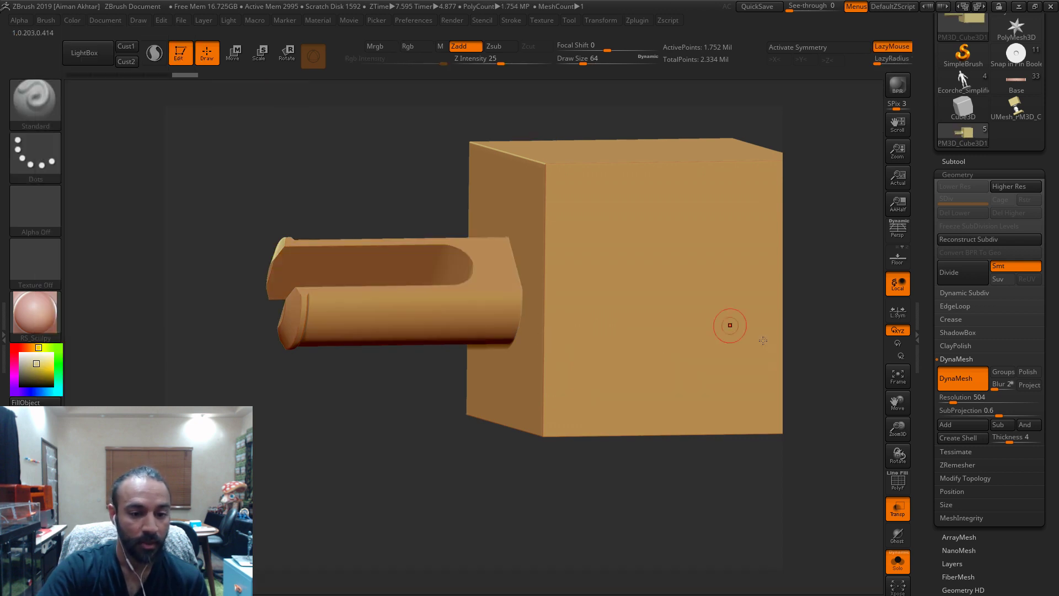
mouse_move(600, 449)
left_mouse_down()
mouse_move(669, 463)
mouse_move(602, 456)
left_mouse_up()
- Make the green PM3D_Cube3D1 cube active and show it with the solid pin, without solo or transparency
left_click(954, 161)
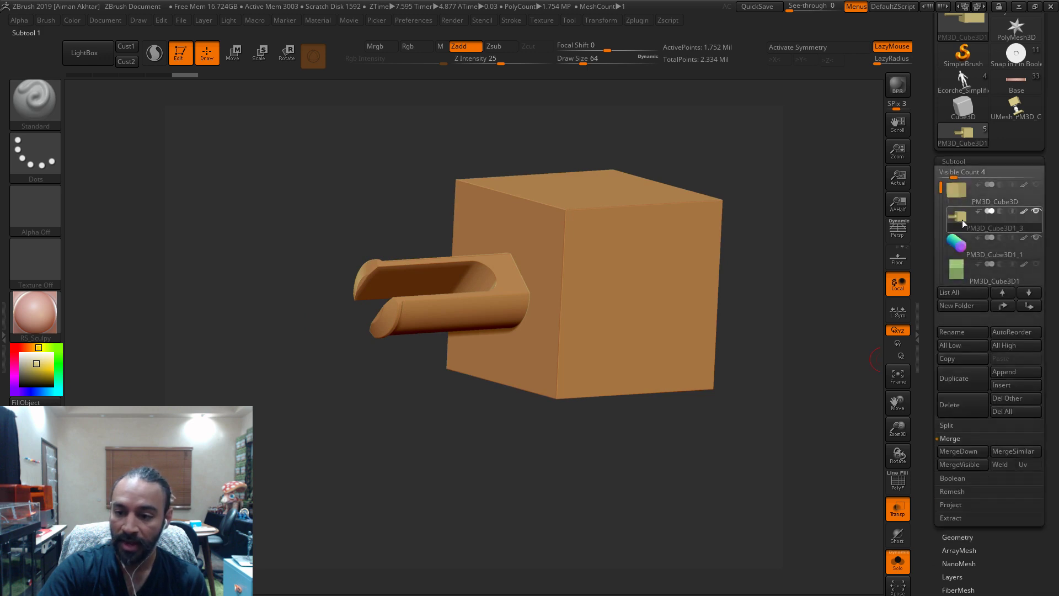
left_click(957, 243)
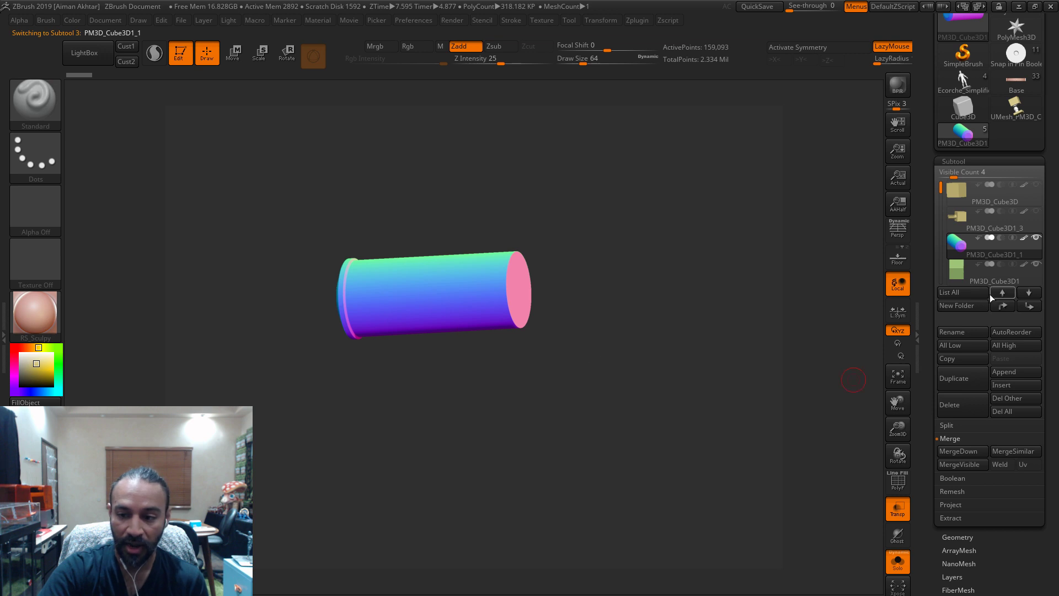
left_click(999, 273)
left_click(899, 558)
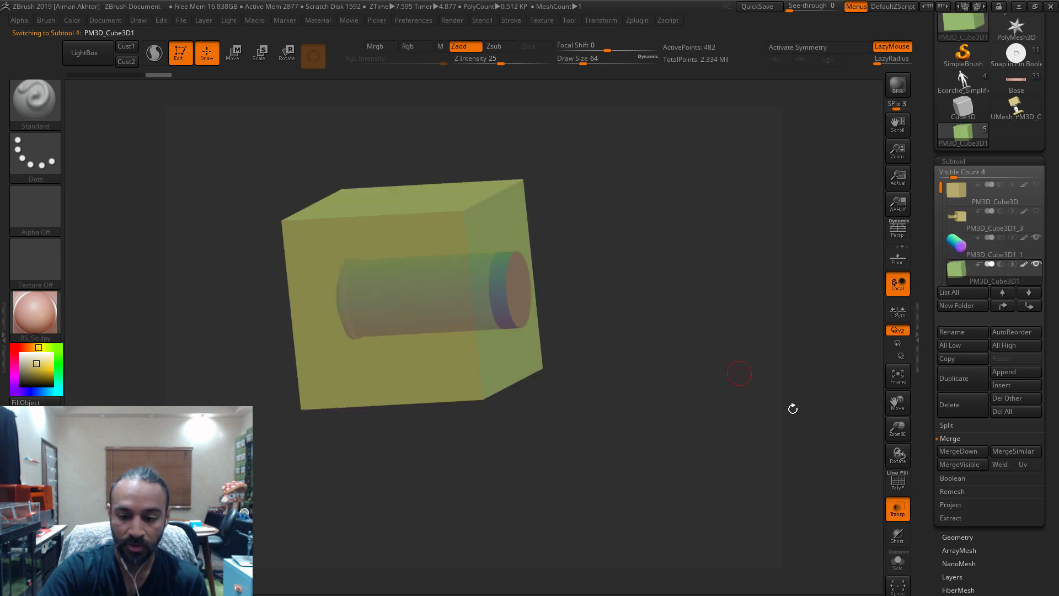
left_click(897, 509)
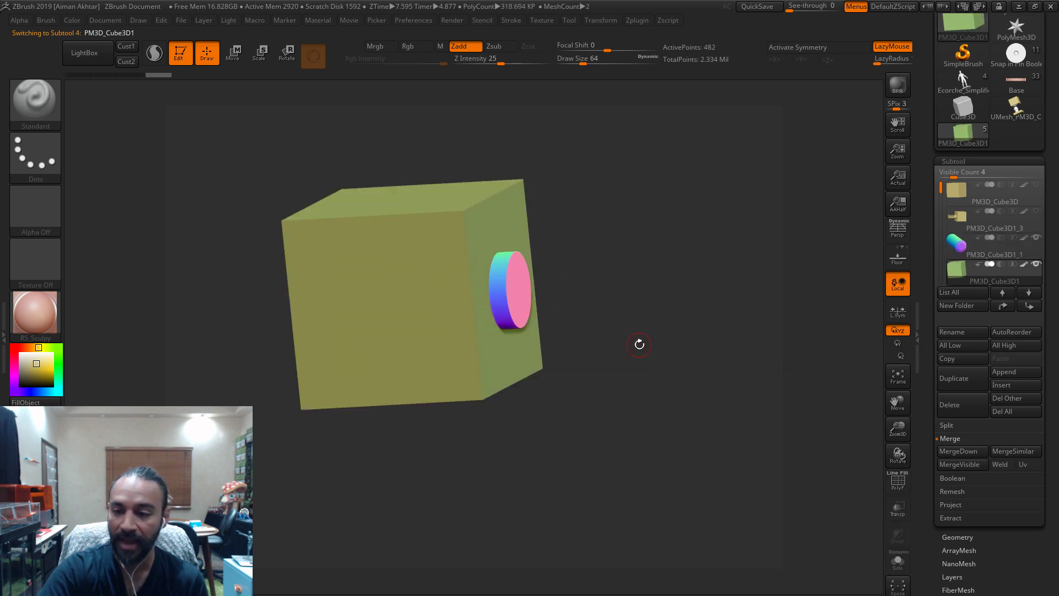
- Duplicate the green cube, place the copy directly above the solid pin subtool, and set the pin to subtract
left_click(951, 375)
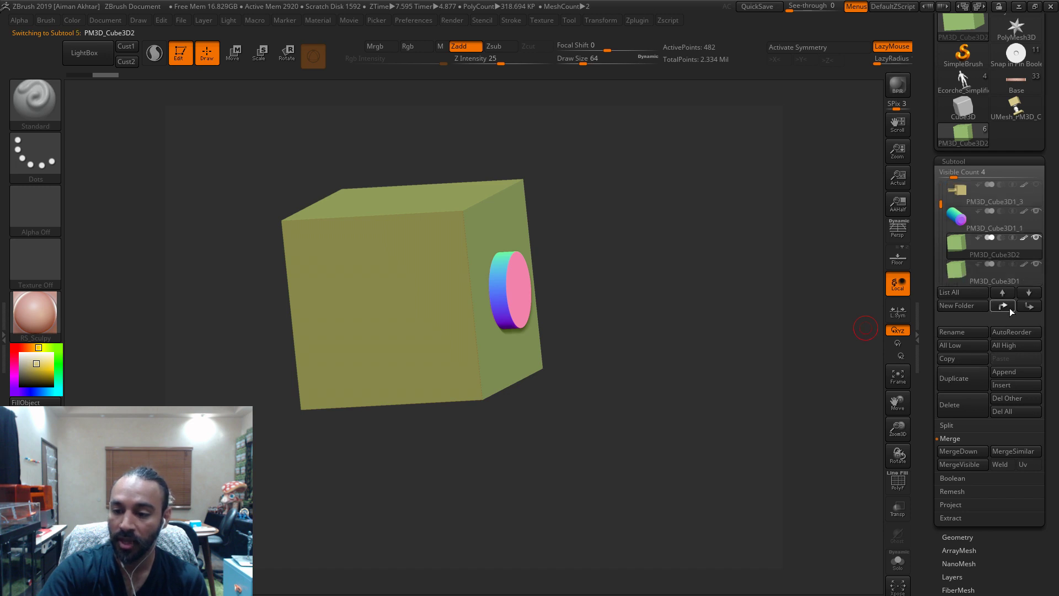
left_click(999, 238)
left_click(992, 246)
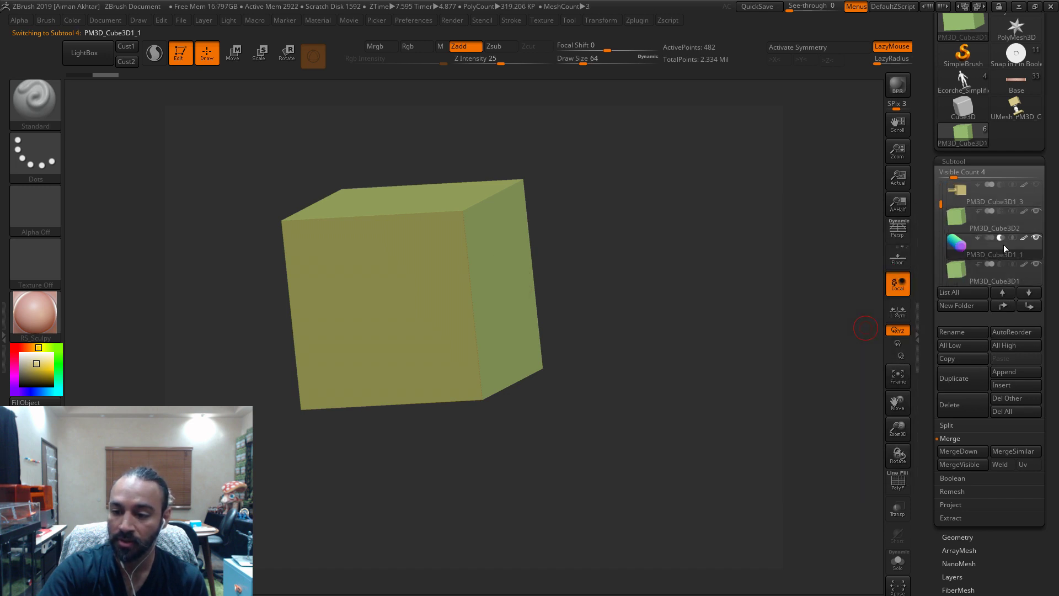
left_click(994, 238)
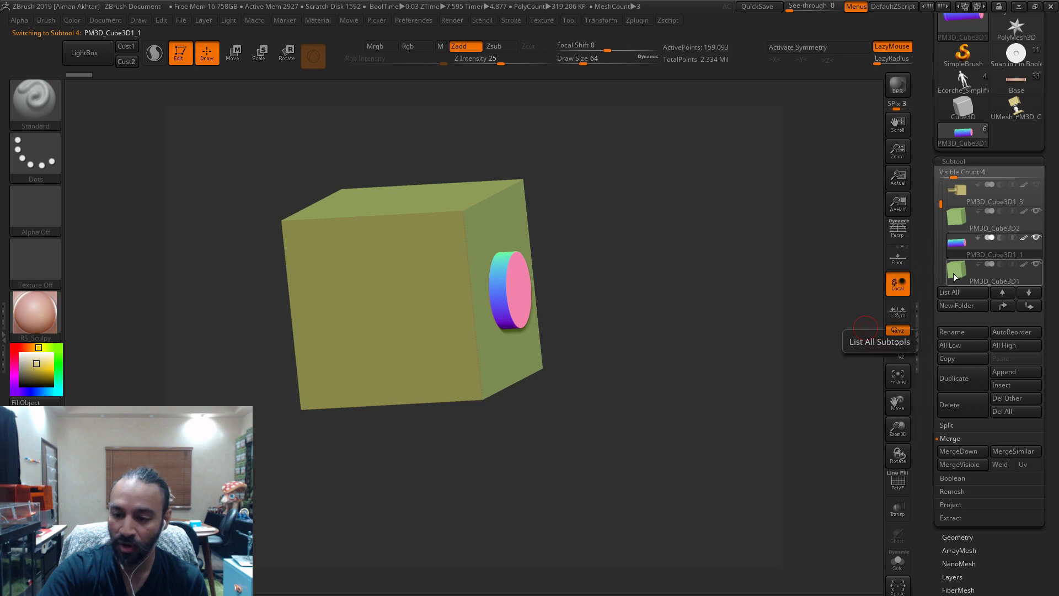
left_click(996, 239)
left_click(951, 220)
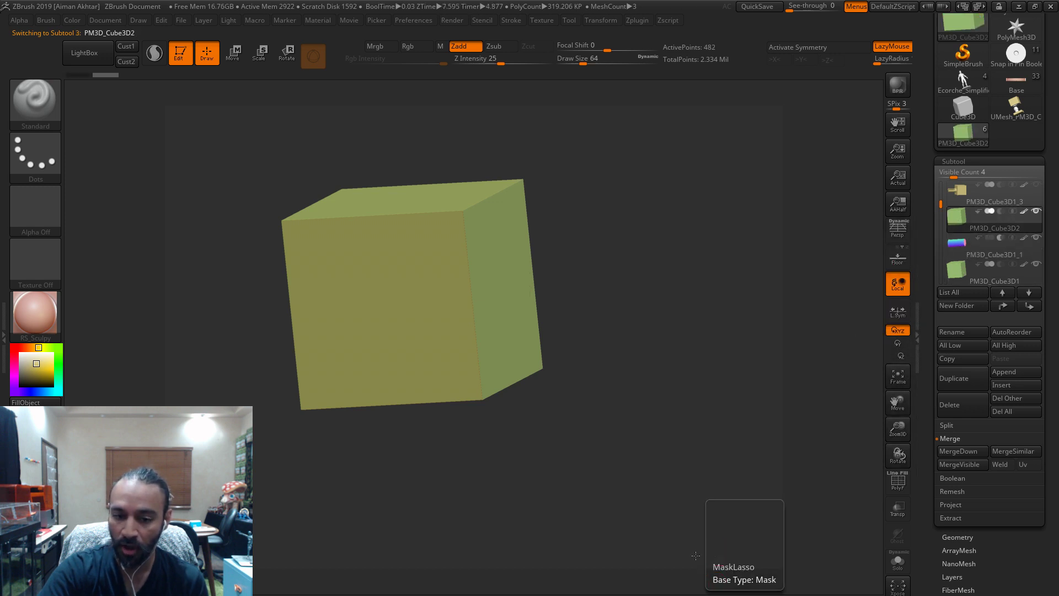
- Hide the original PM3D_Cube3D1 cube and examine the pin-shaped hole in the duplicate
left_click_drag(832, 456, 961, 285)
left_click(1037, 265)
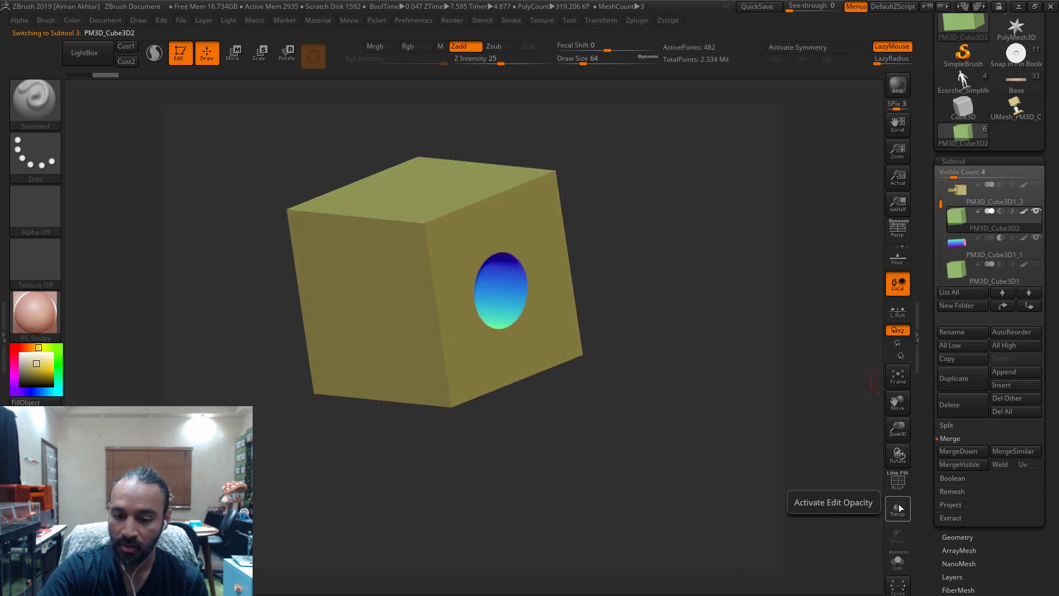
left_click_drag(827, 485, 639, 474)
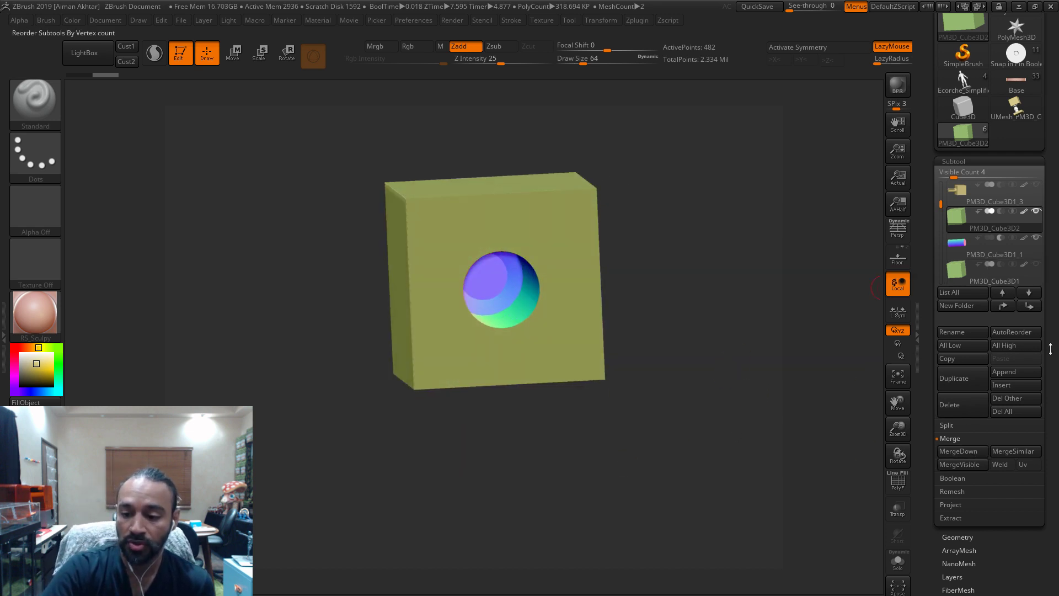
- Make a Boolean mesh from the green cube and subtracted pin, and open the resulting tool to inspect its hole
left_click_drag(1018, 567, 1017, 509)
left_click(978, 423)
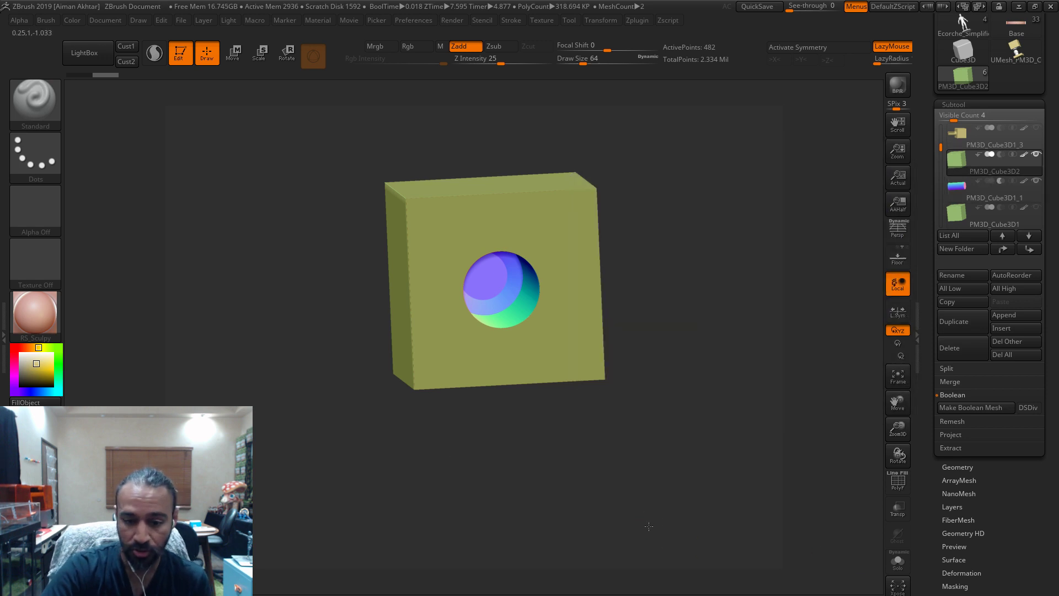
left_click_drag(649, 527, 712, 499)
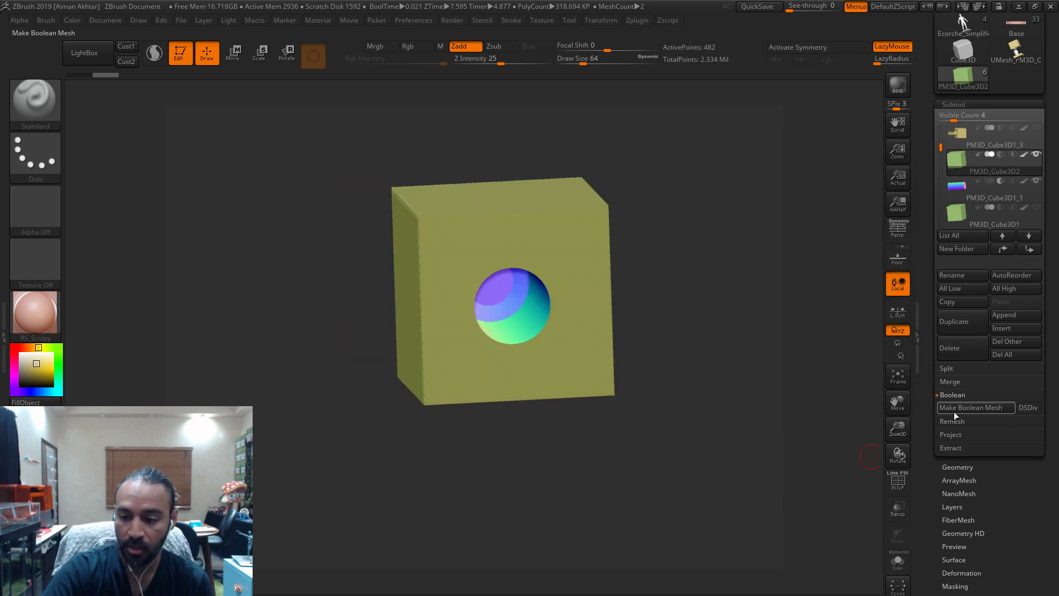
left_click(958, 412)
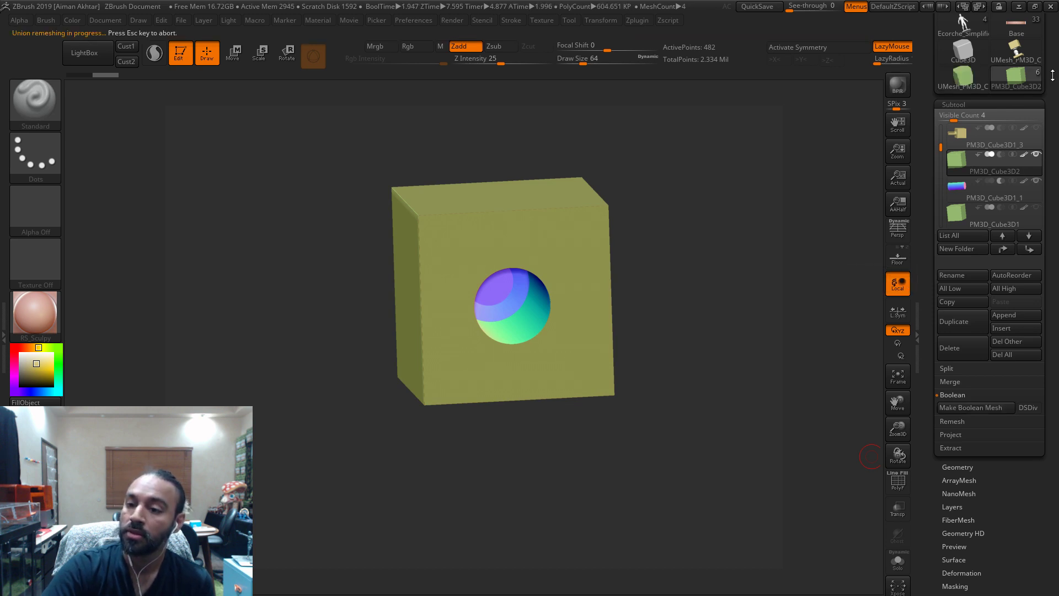
left_click(973, 114)
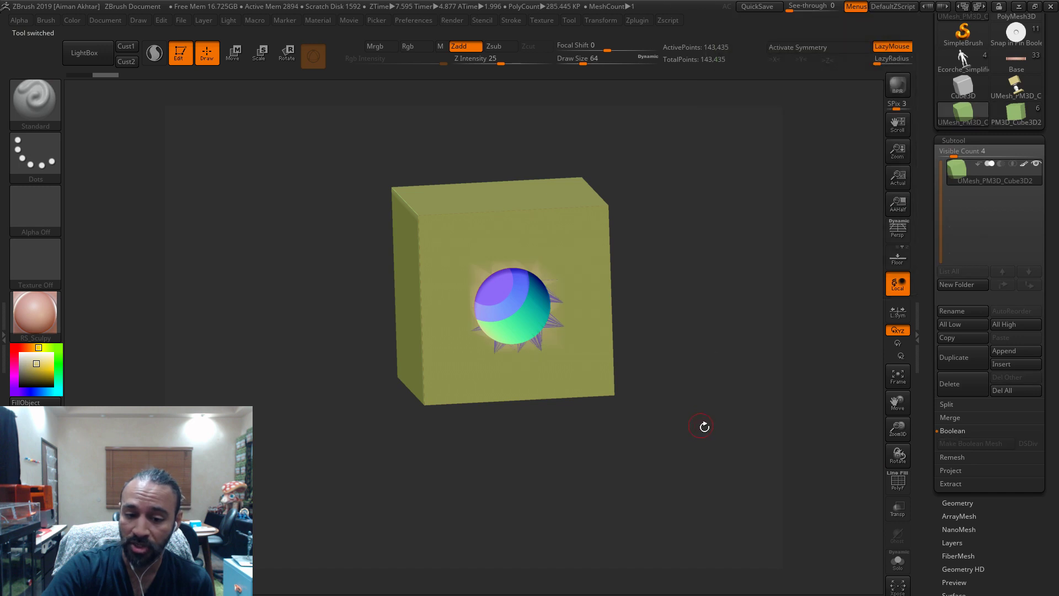
left_click_drag(700, 426, 742, 416)
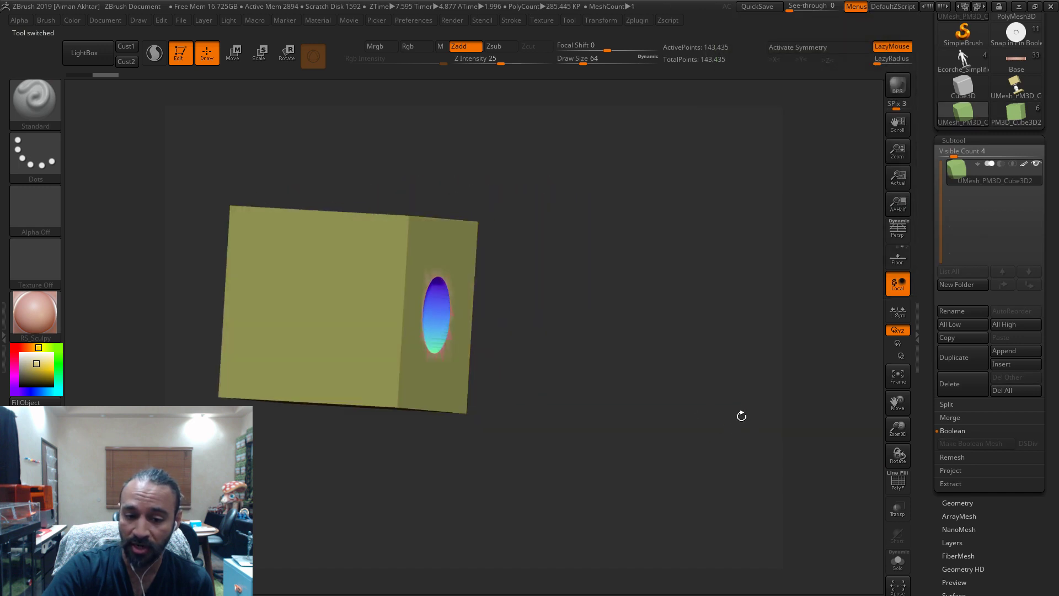
- Append the Boolean mesh to the PM3D_Cube3D2 tool and move it directly below the pinned cube in the subtool order
left_click(1016, 117)
left_click(1007, 356)
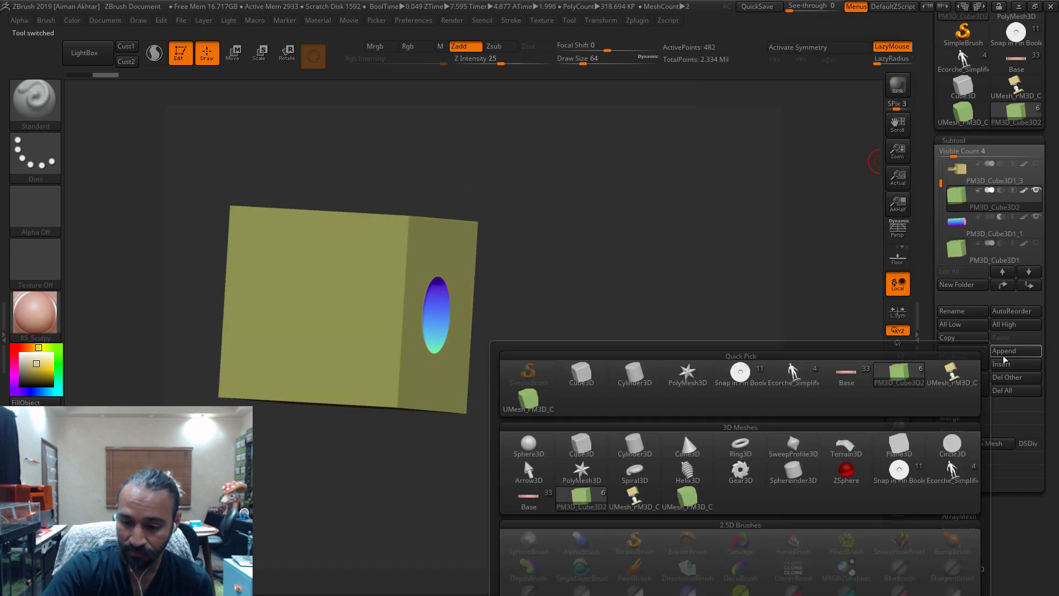
scroll(987, 220, "down", 3)
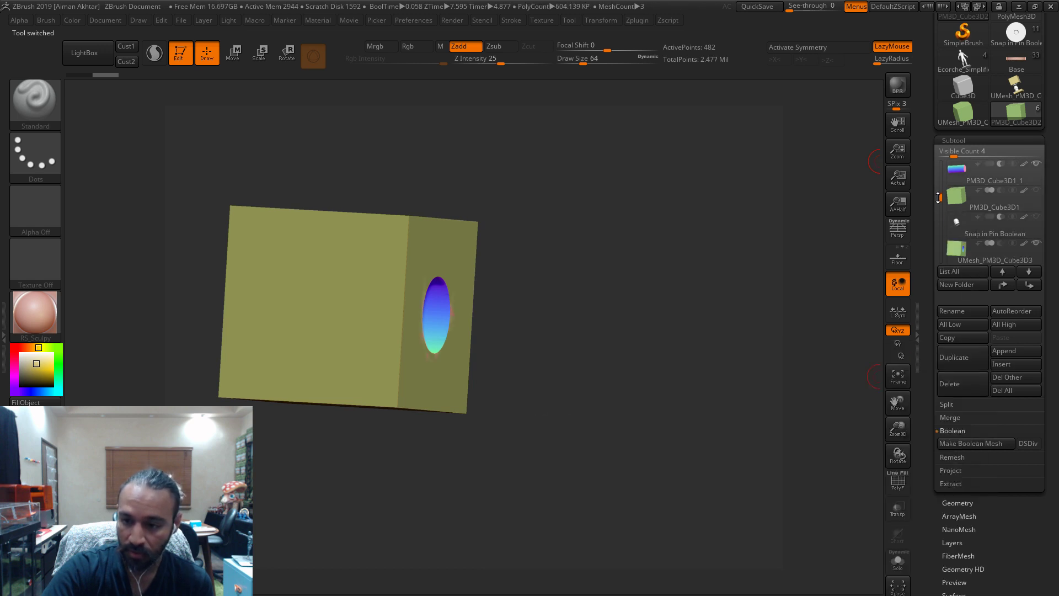
left_click(971, 234)
left_click(1003, 285)
left_click(1003, 285)
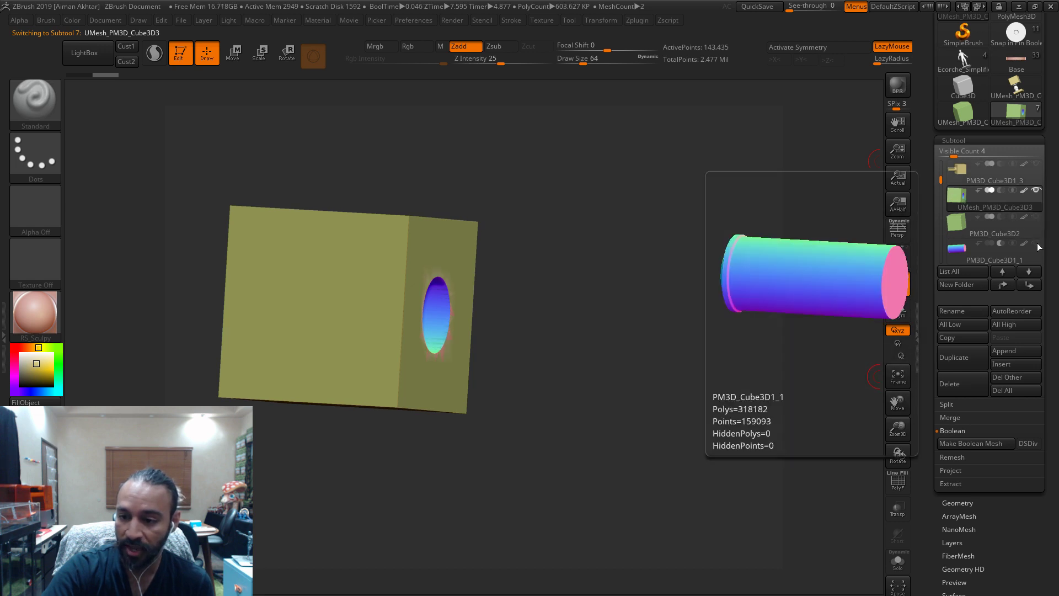
mouse_move(1035, 169)
- Fill the cube with the hole in solid light green (R 170, G 213, B 127) with Mrgb enabled, and inspect its socket
left_click_drag(595, 309, 517, 379)
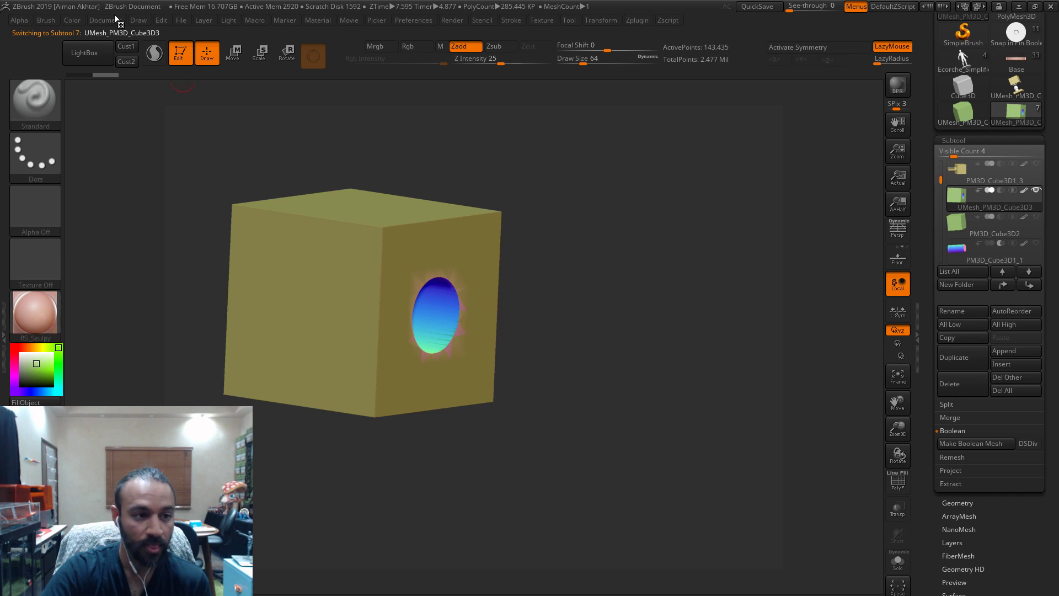
left_click(68, 20)
left_click_drag(601, 469, 577, 478)
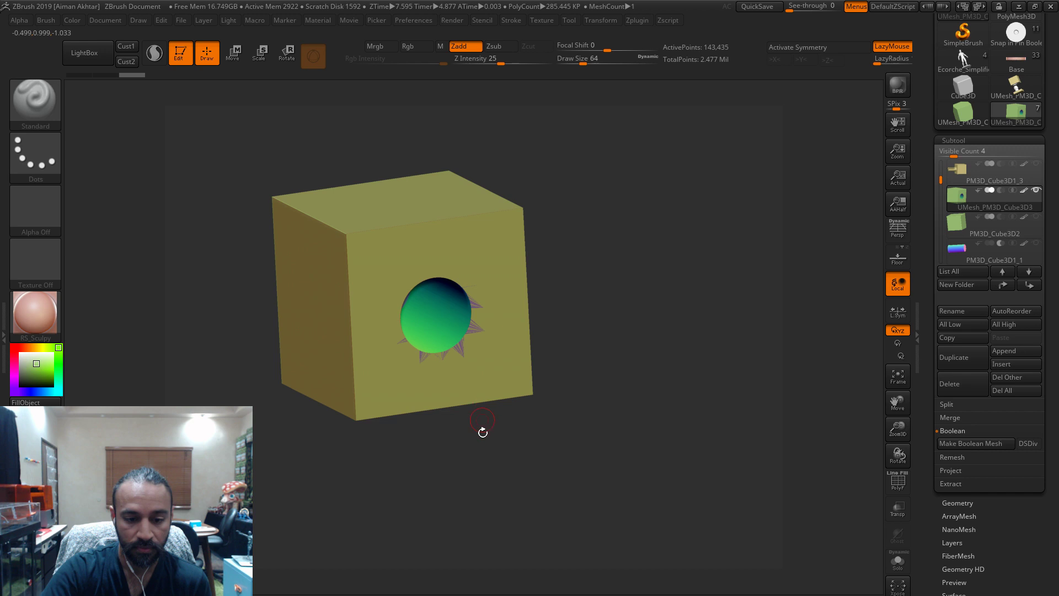
left_click_drag(482, 432, 465, 450)
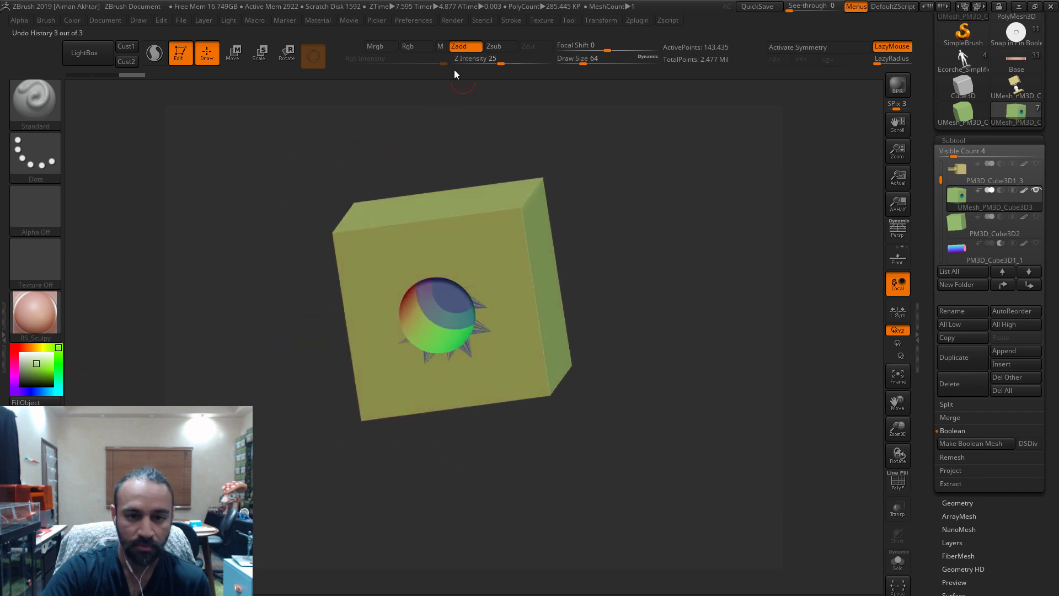
left_click(64, 21)
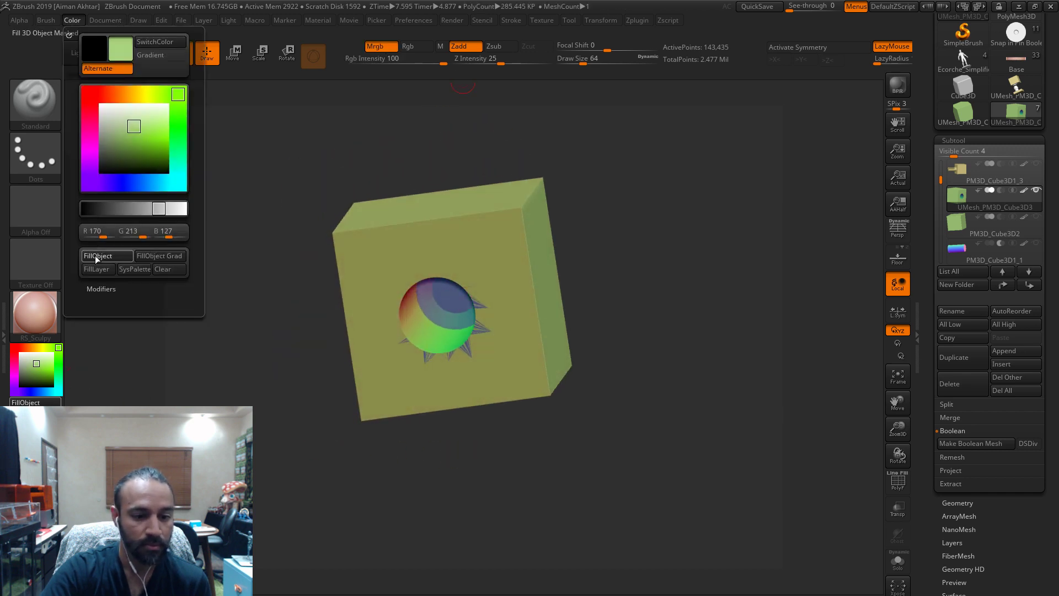
left_click_drag(496, 419, 448, 431)
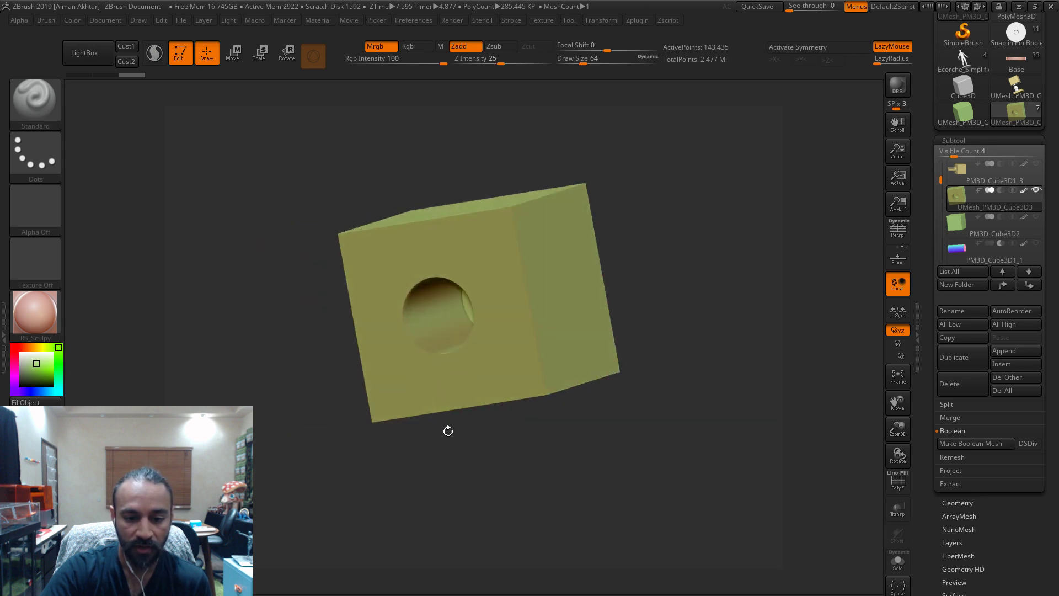
left_click_drag(501, 488, 584, 481)
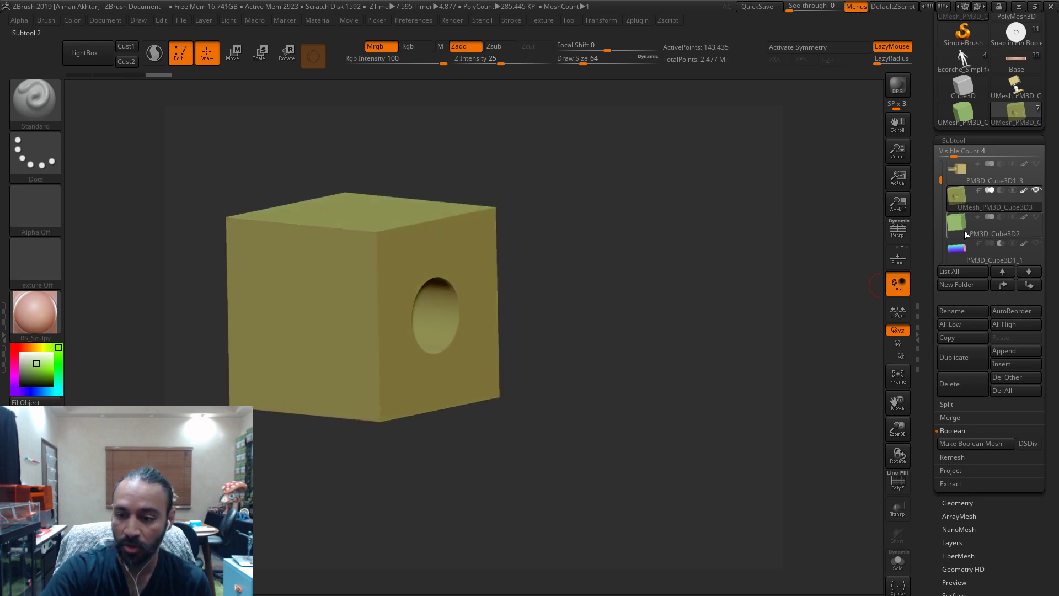
- Show the pinned cube together with the socketed cube, and pull the pinned cube about 2.78 units away along its pin axis
left_click(958, 177)
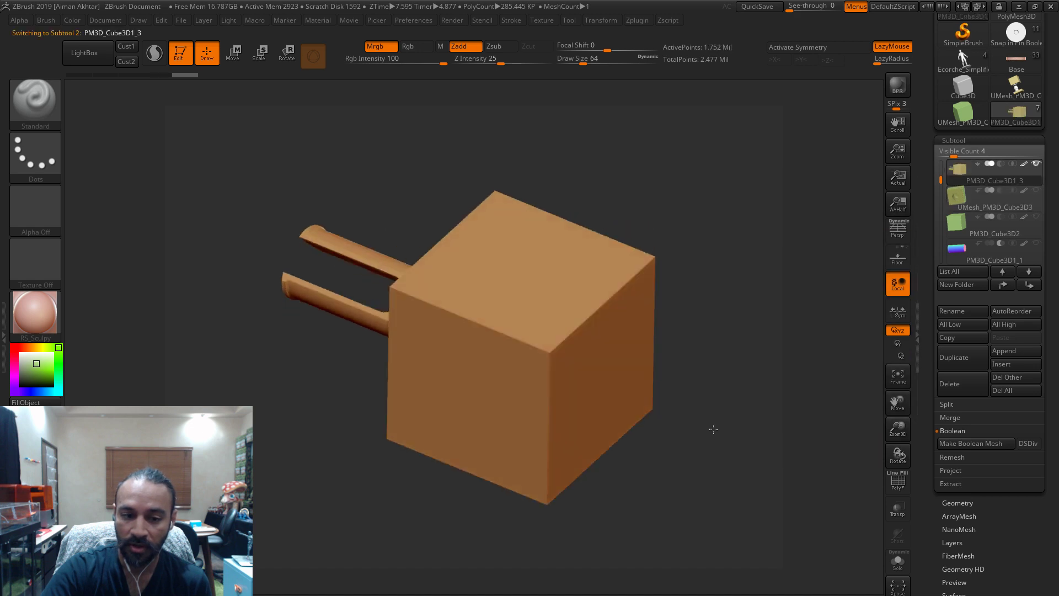
mouse_move(713, 429)
left_mouse_down("shift")
mouse_move(716, 414)
mouse_move(730, 425)
left_mouse_up("shift")
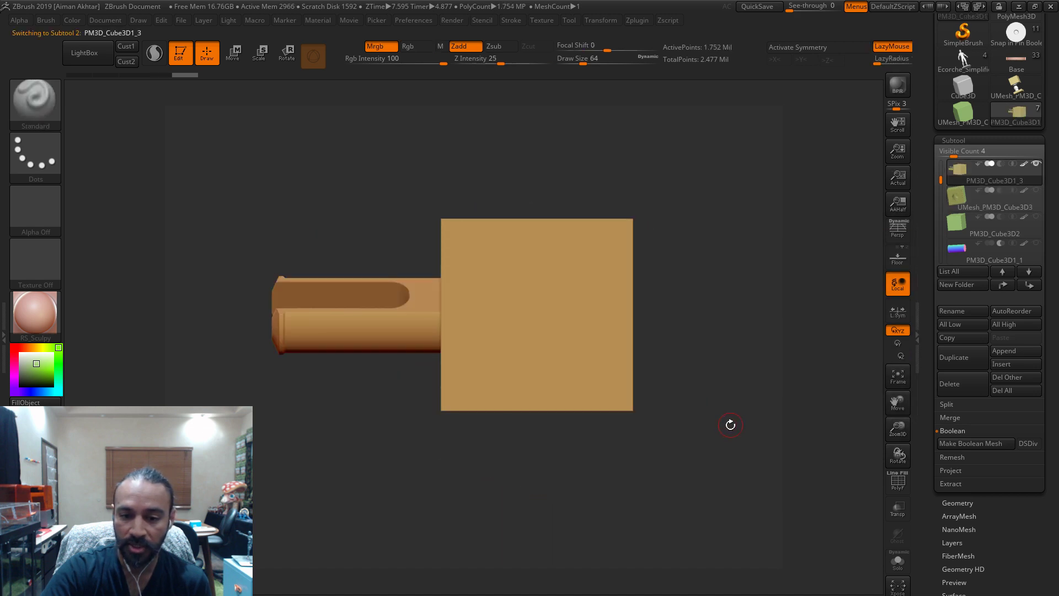
left_click(1037, 190)
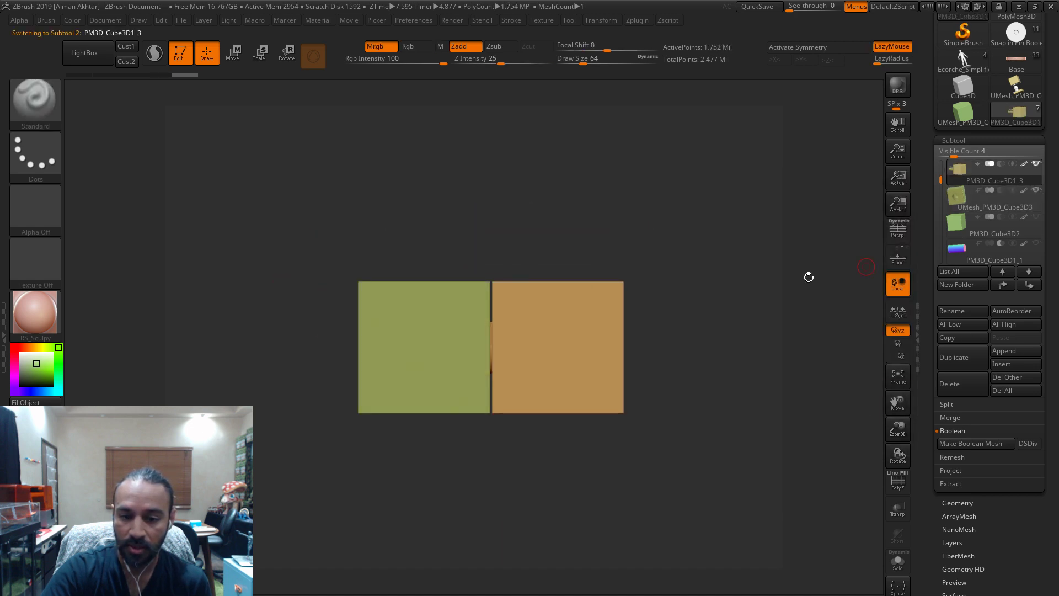
left_click(234, 55)
left_click_drag(430, 342, 606, 342)
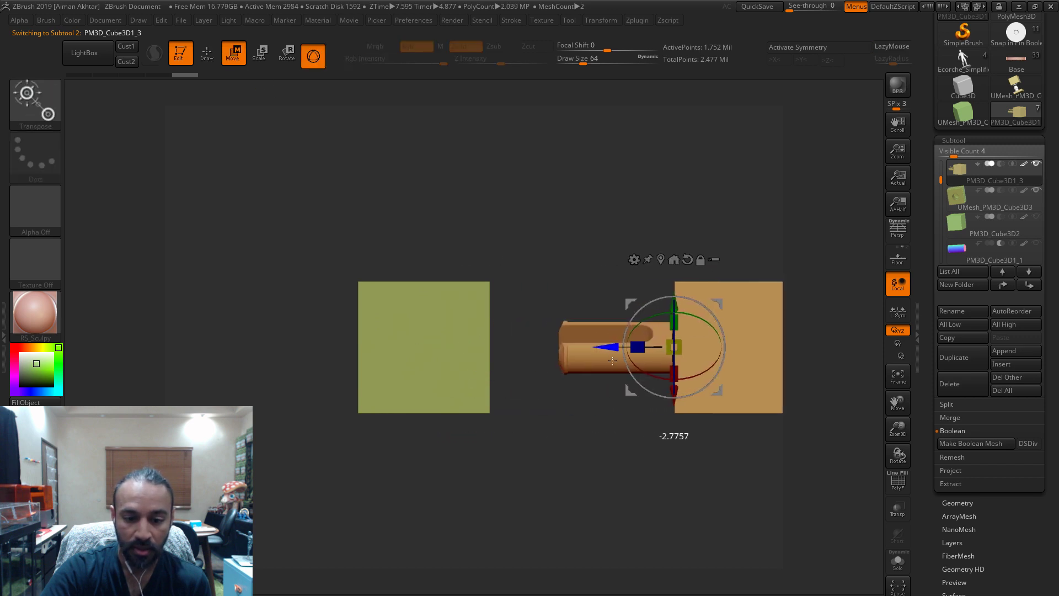
left_click_drag(651, 419, 686, 384)
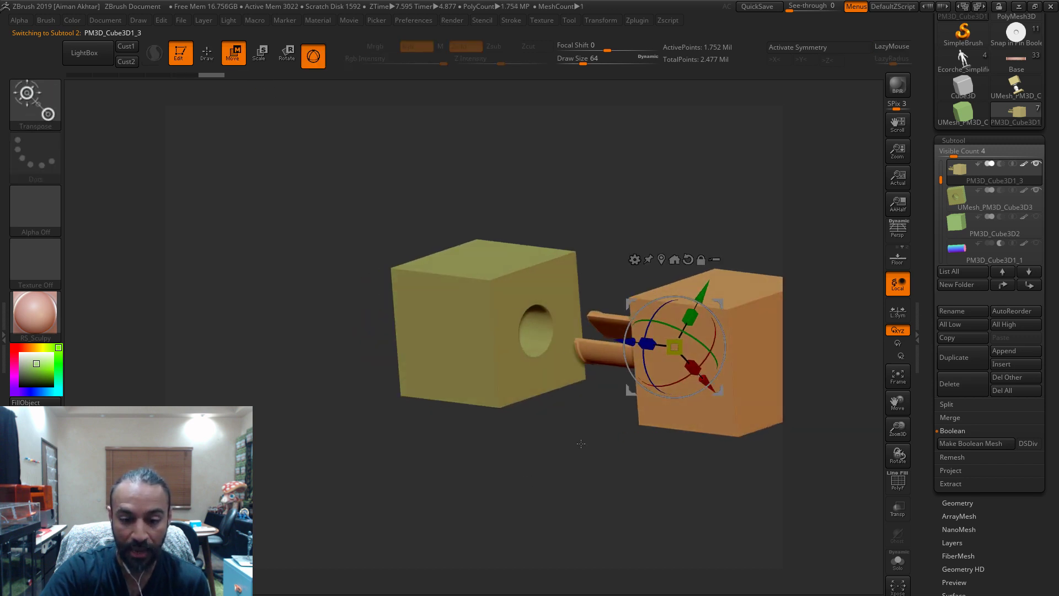
left_click_drag(581, 443, 589, 517)
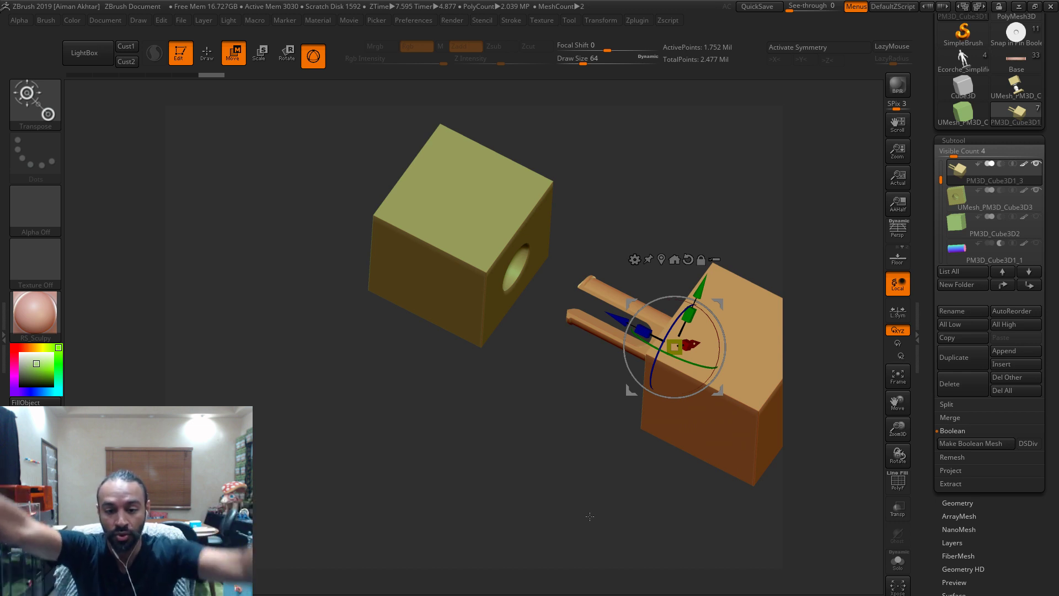
- Slide the pinned cube along its pin axis into the socket until the two cubes nearly touch
left_click_drag(692, 489, 573, 441)
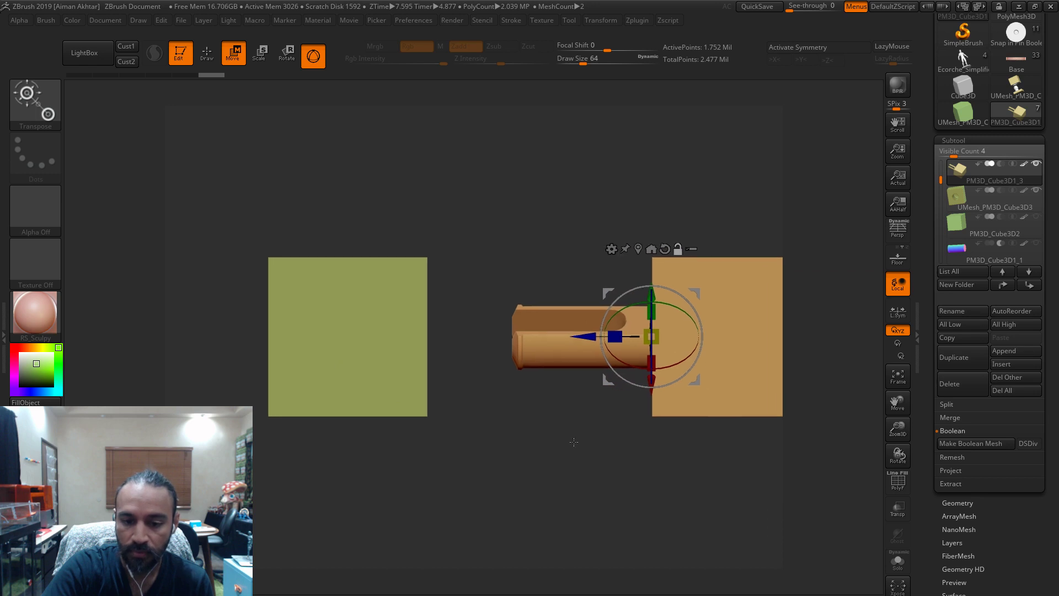
mouse_move(631, 468)
left_mouse_down()
mouse_move(635, 491)
mouse_move(624, 480)
left_mouse_up()
left_click_drag(587, 336, 364, 335)
key("q")
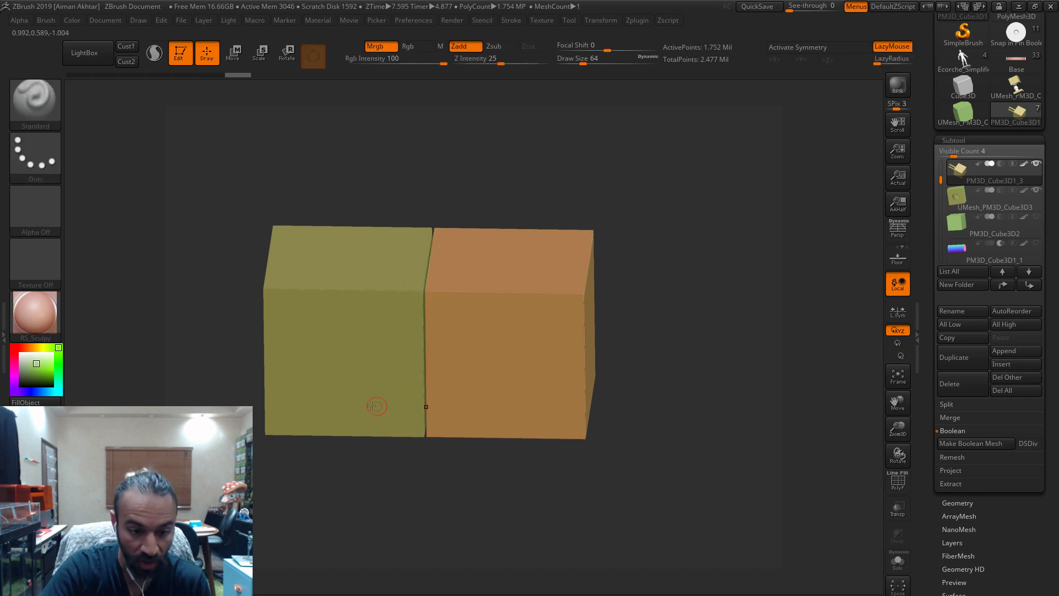
- DynaMesh the socketed green cube at resolution 400
left_click(354, 403, "alt")
left_click(894, 487)
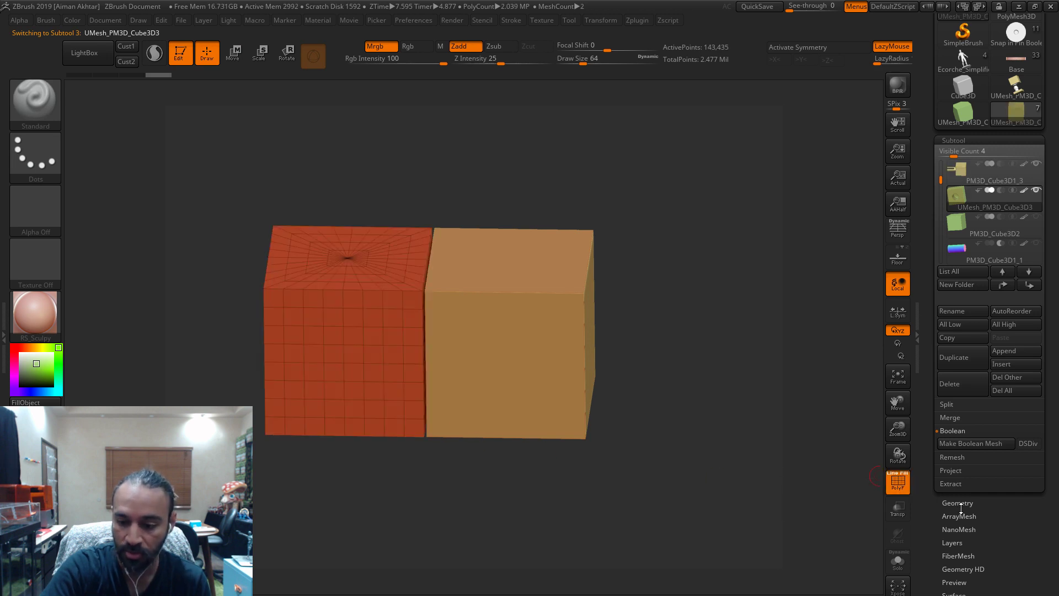
left_click(957, 502)
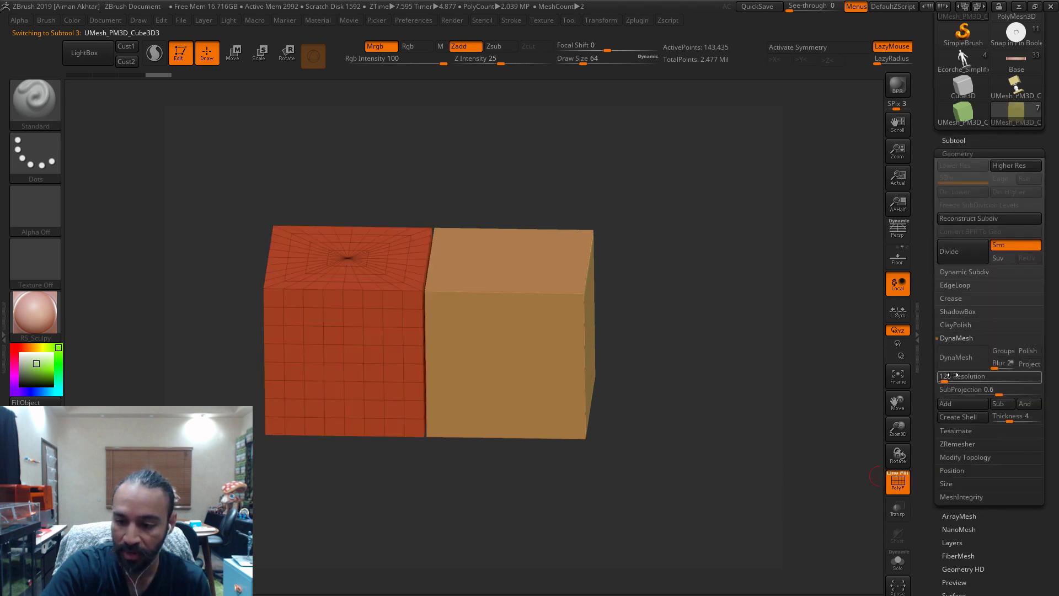
type("400")
key("Return")
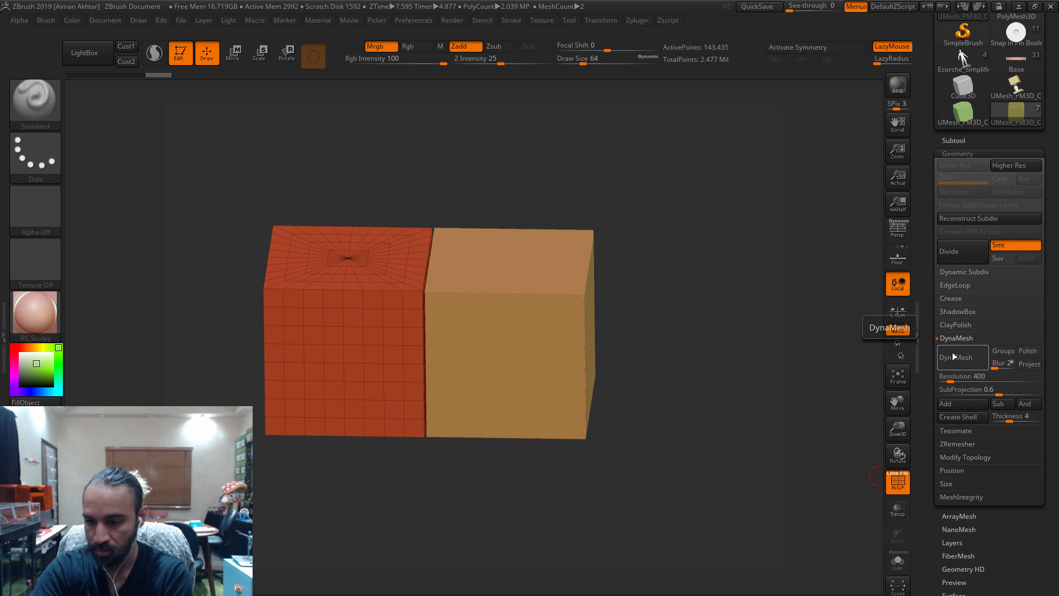
left_click(949, 366)
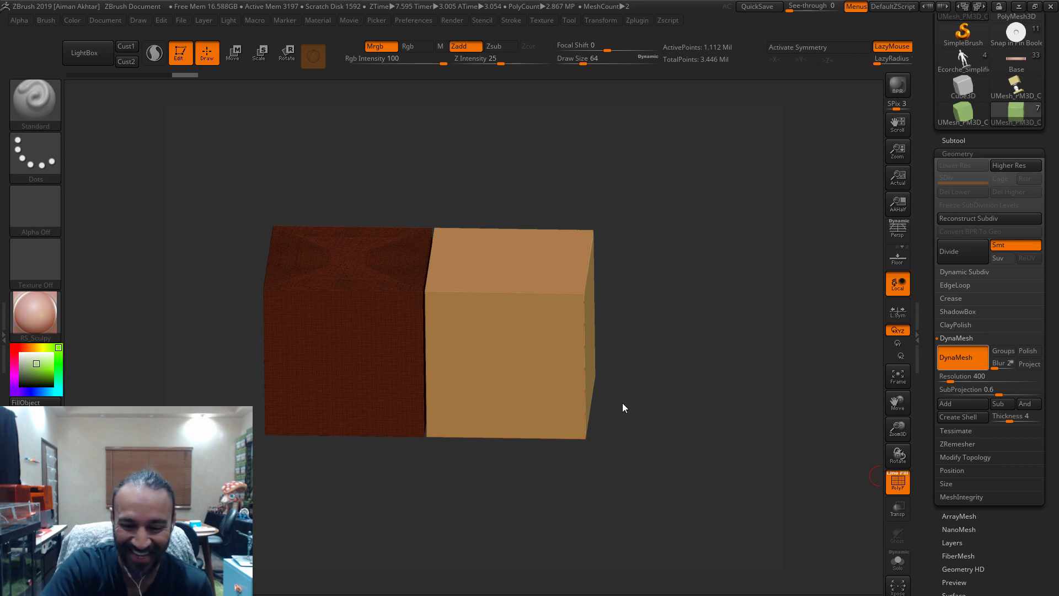
- Hide the lower half of the socketed cube to make a lengthwise cutaway, and inspect the pin inside from its open side
left_click_drag(655, 471, 686, 485, "shift")
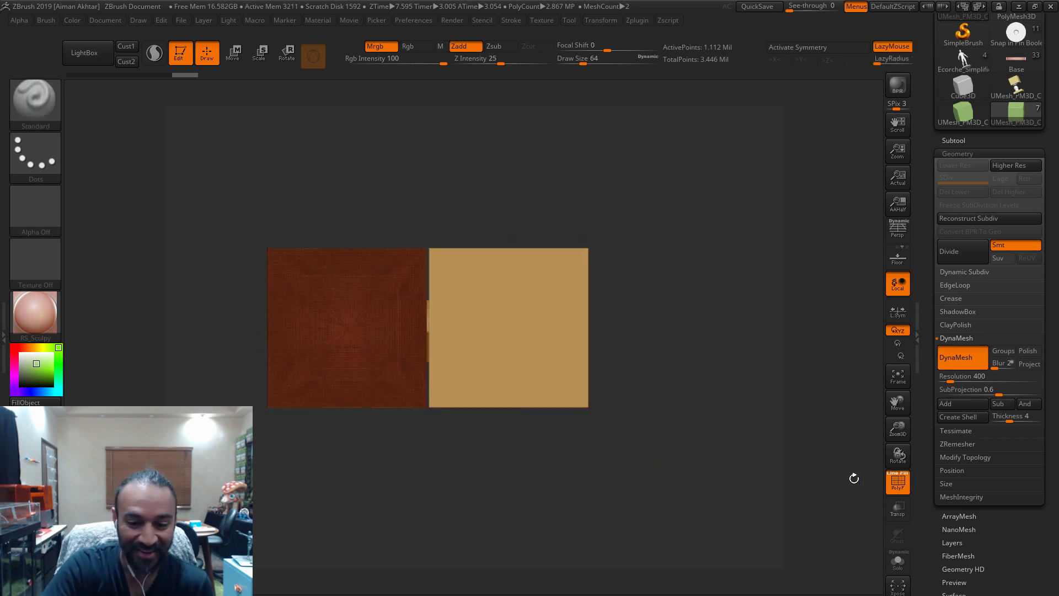
key("shift+f")
mouse_move(640, 446)
left_mouse_down("ctrl+shift")
mouse_move(158, 367)
mouse_move(167, 333)
left_mouse_up("ctrl+shift")
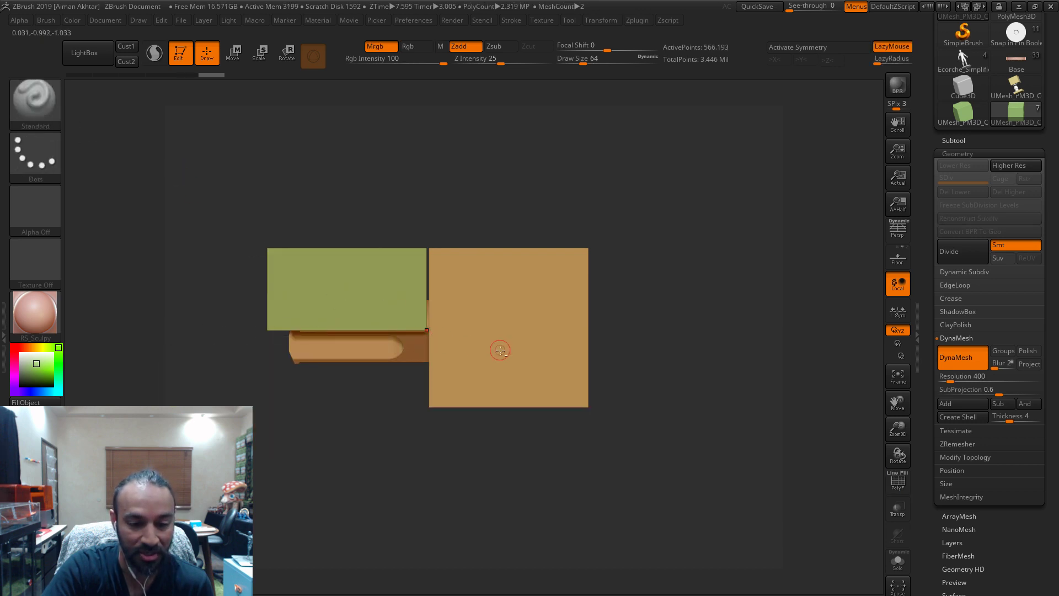
left_click(569, 381, "alt")
left_click_drag(679, 491, 681, 376, "shift")
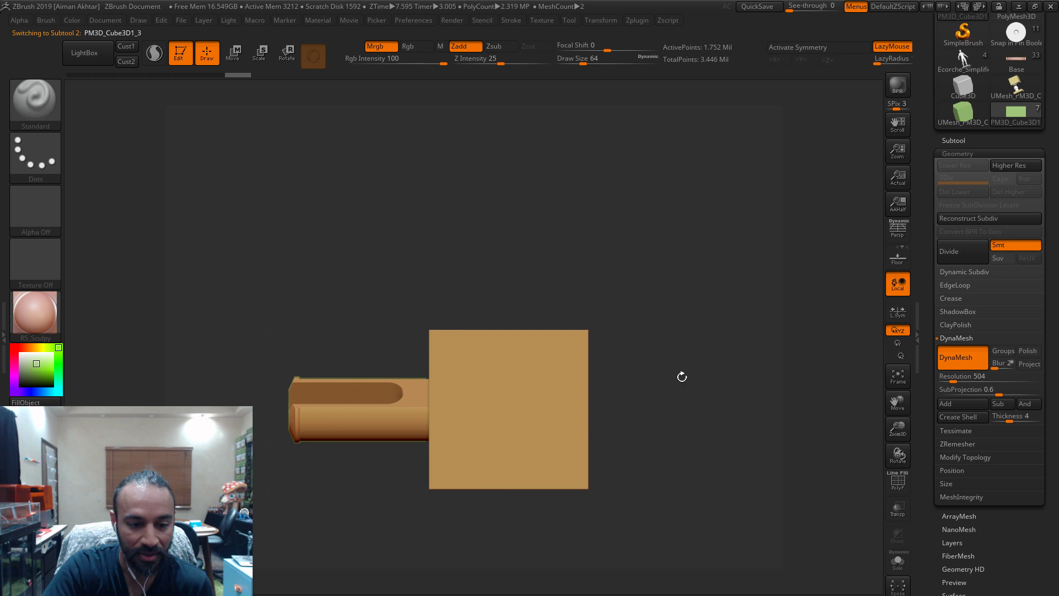
left_click_drag(698, 438, 711, 421, "alt")
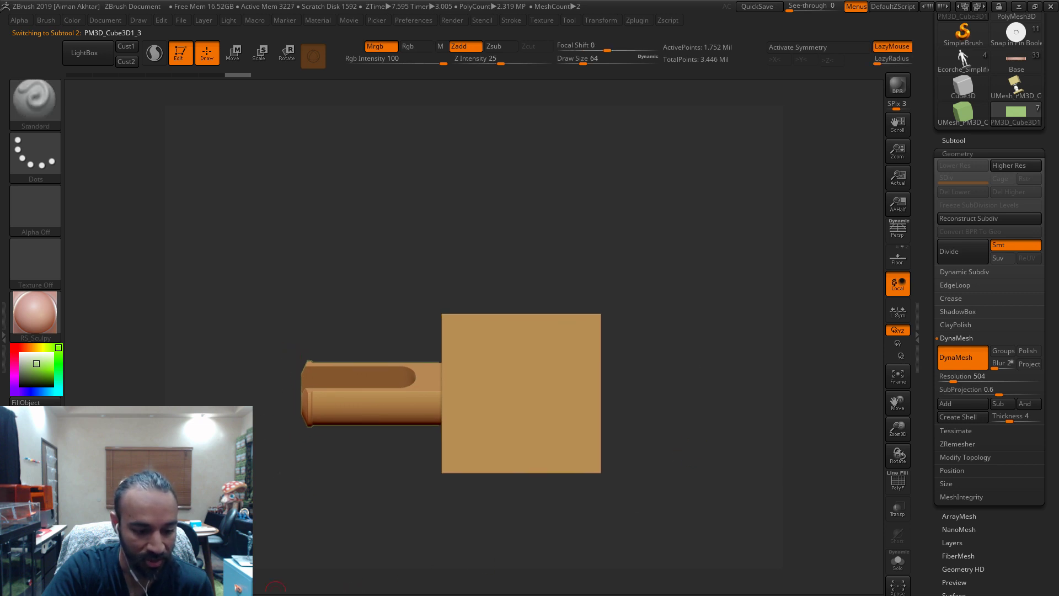
left_click_drag(268, 553, 445, 326)
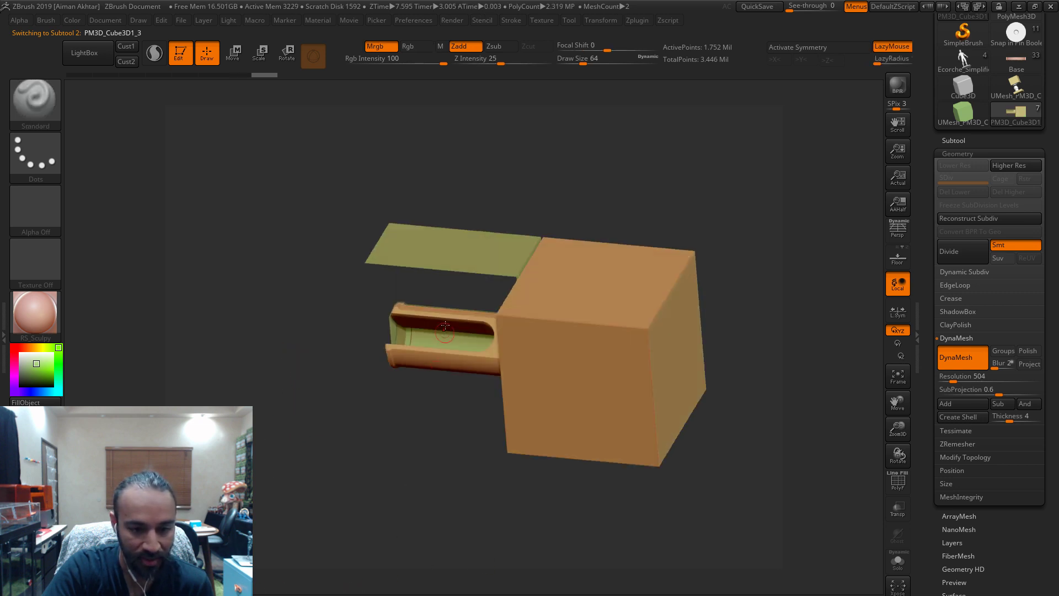
left_click(465, 264, "alt")
left_click_drag(452, 518, 506, 491)
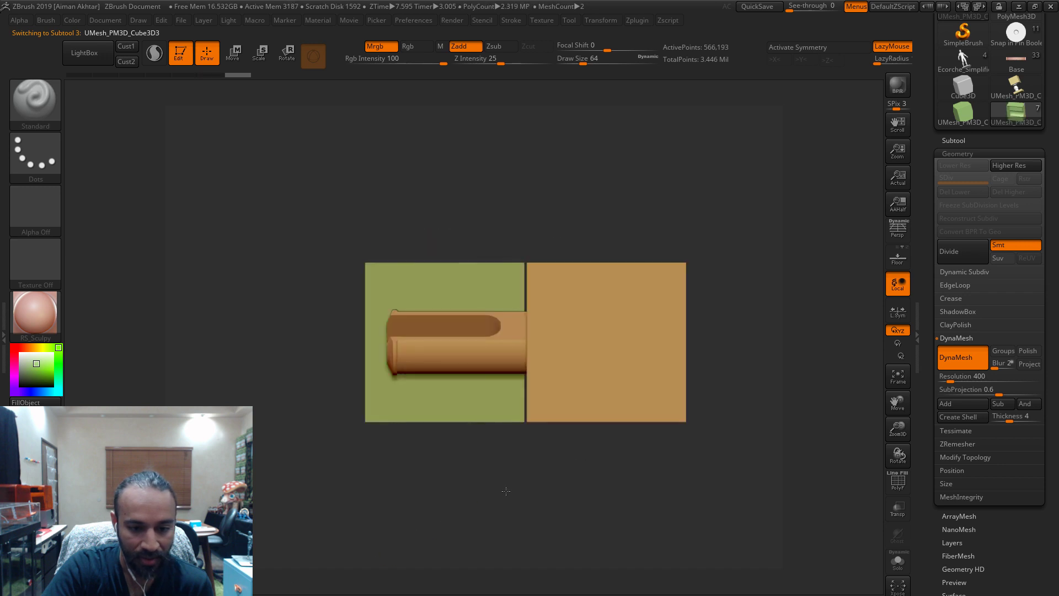
- Move the pinned cube out of the cutaway socket along its axis and compare the pin's prongs with the socket's shape
left_click(586, 354, "alt")
left_click_drag(342, 100, 300, 108, "alt")
key("w")
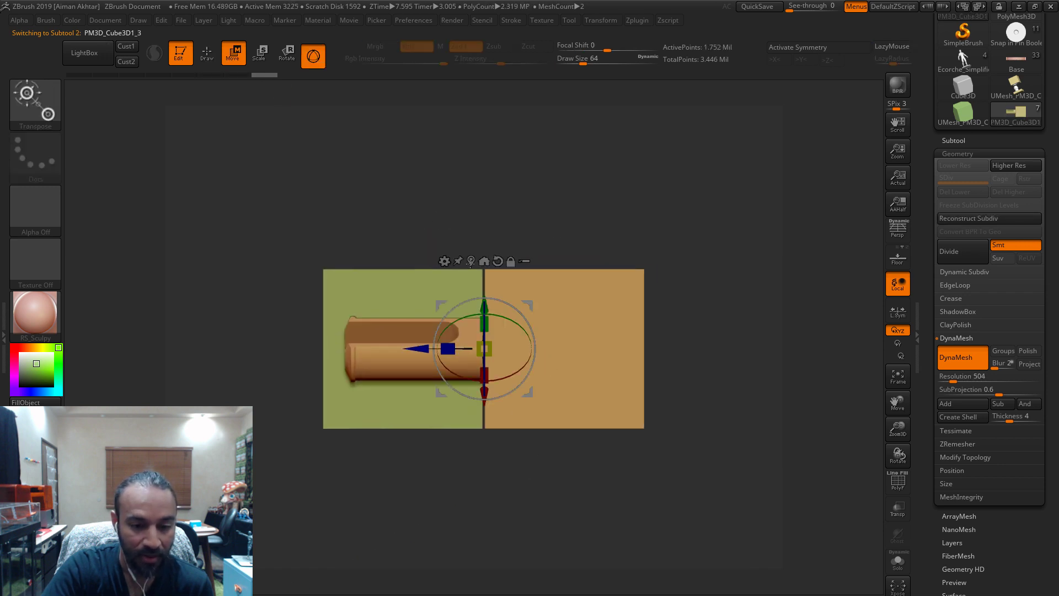
left_click_drag(431, 348, 570, 348)
left_click_drag(503, 472, 497, 530)
left_click_drag(495, 531, 523, 523)
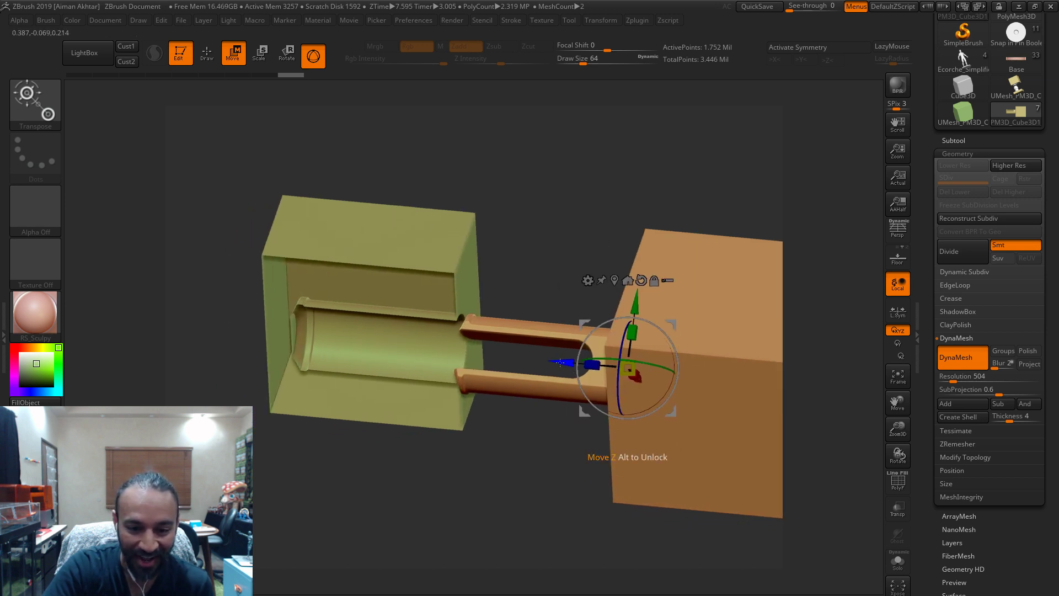
- Push the split pin fully back into the cutaway socket and examine how its end lip seats in the groove
left_click_drag(560, 362, 386, 373)
left_click_drag(289, 480, 410, 590, "shift")
left_click_drag(476, 355, 473, 355)
left_click_drag(387, 482, 334, 313)
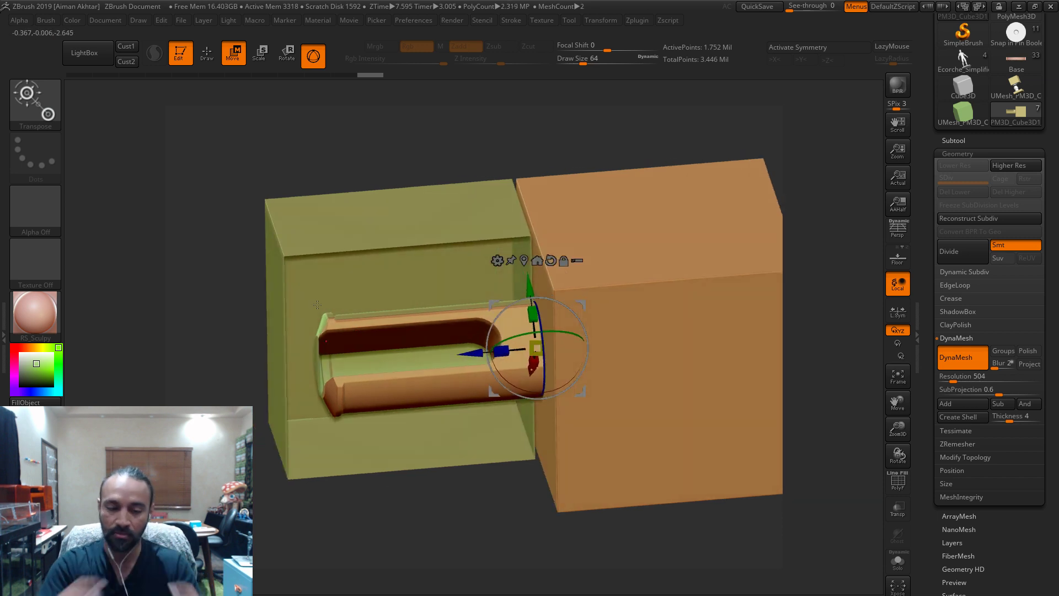
left_click_drag(432, 431, 442, 505)
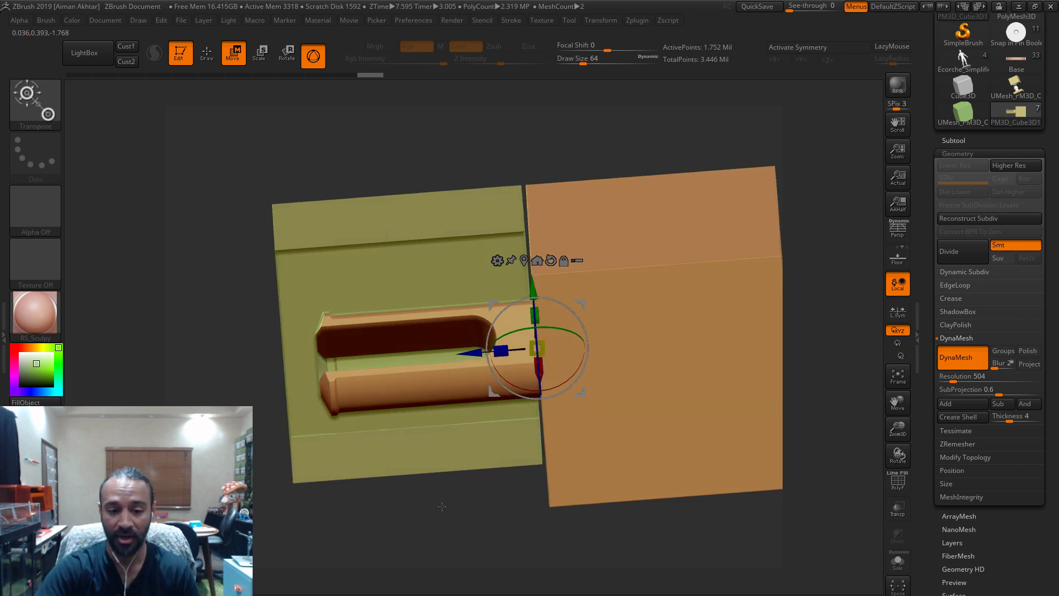
- Pull the pinned cube out just clear of the cutaway socket, and make the socketed cube active
left_click_drag(470, 359, 711, 375)
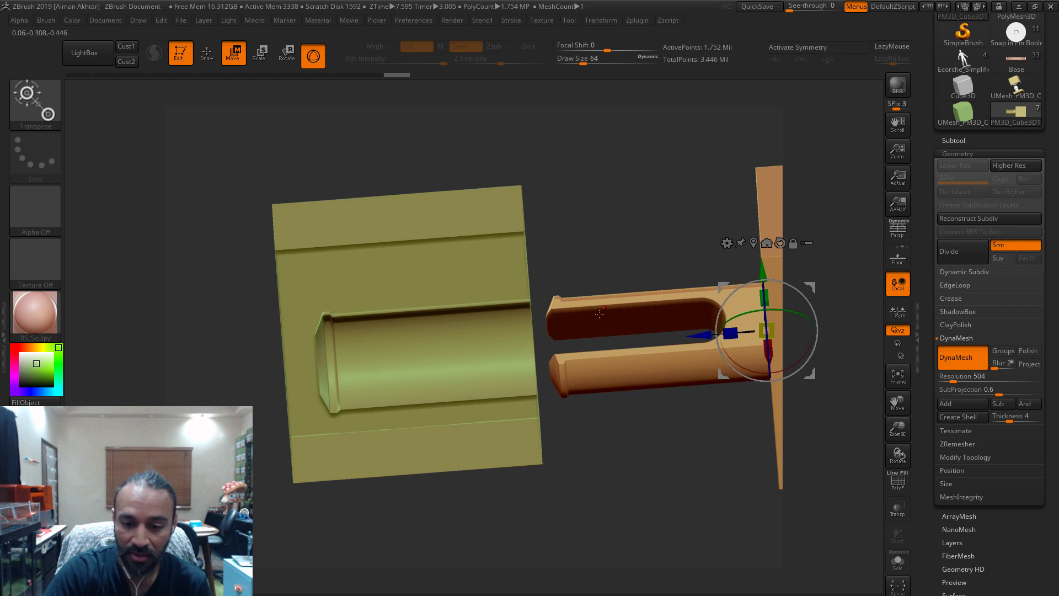
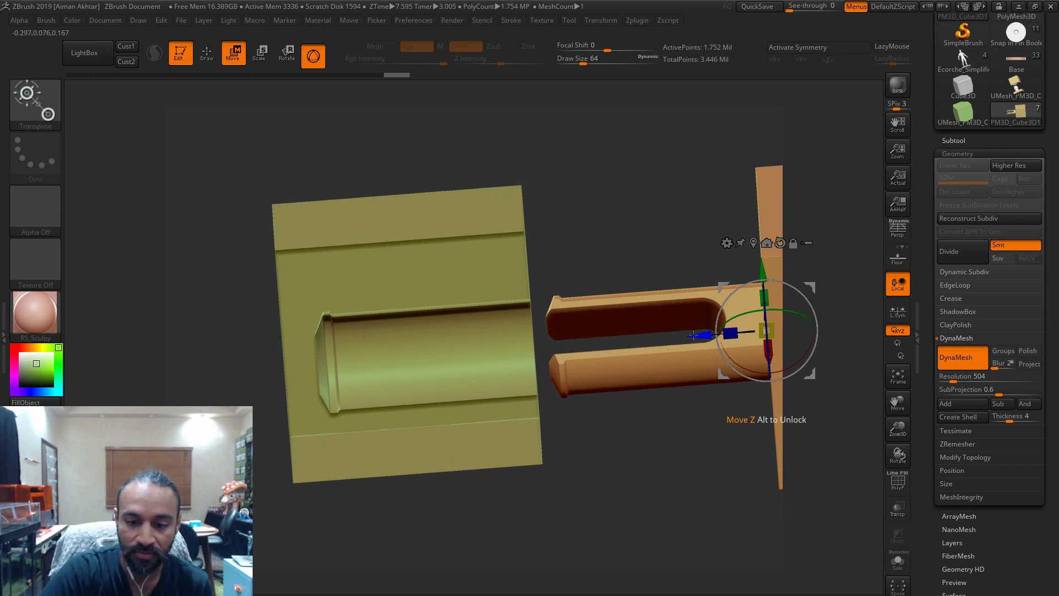
left_click_drag(687, 335, 689, 366)
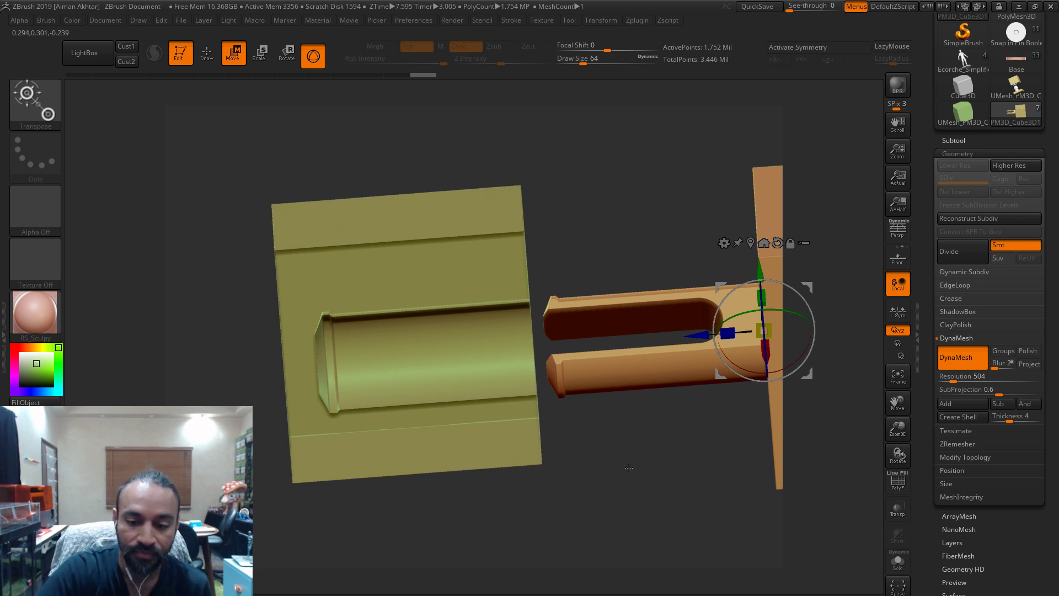
left_click_drag(629, 465, 557, 544, "alt")
left_click(497, 399, "alt")
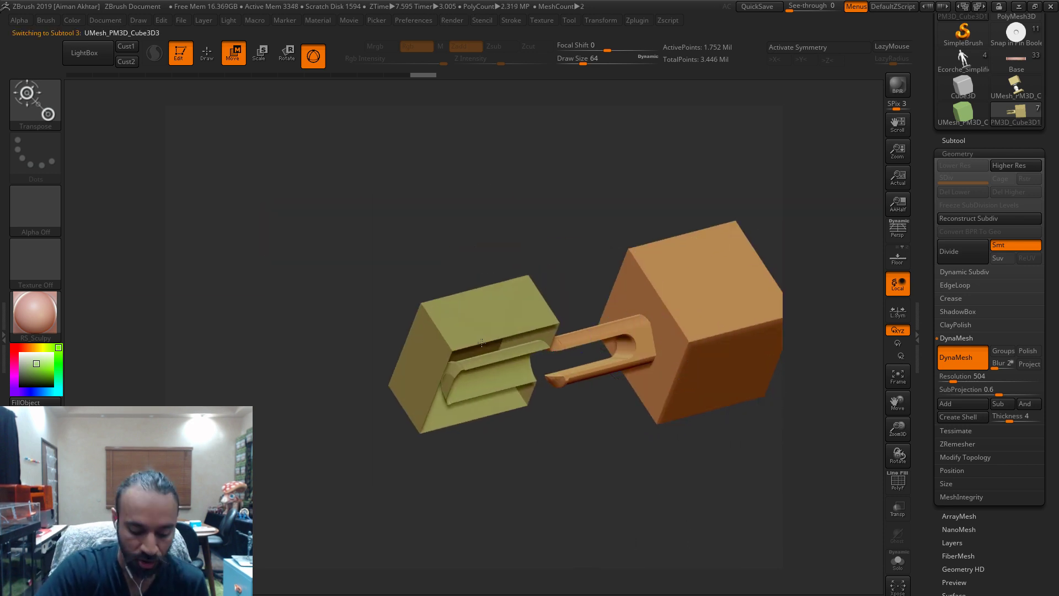
- Leave move mode and restore the hidden half of the socketed cube
key("q")
left_click(619, 466, "ctrl+shift")
left_click_drag(648, 511, 512, 391)
- Show the uncut cube with its socket cutter in additive Boolean mode, and hide the pinned cube
left_click(969, 141)
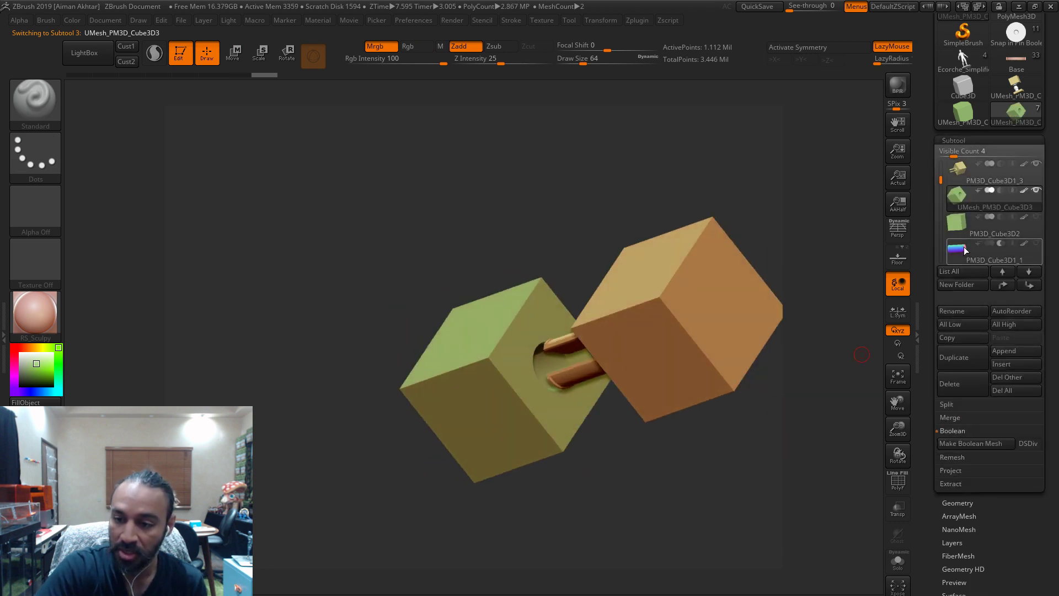
left_click(957, 227)
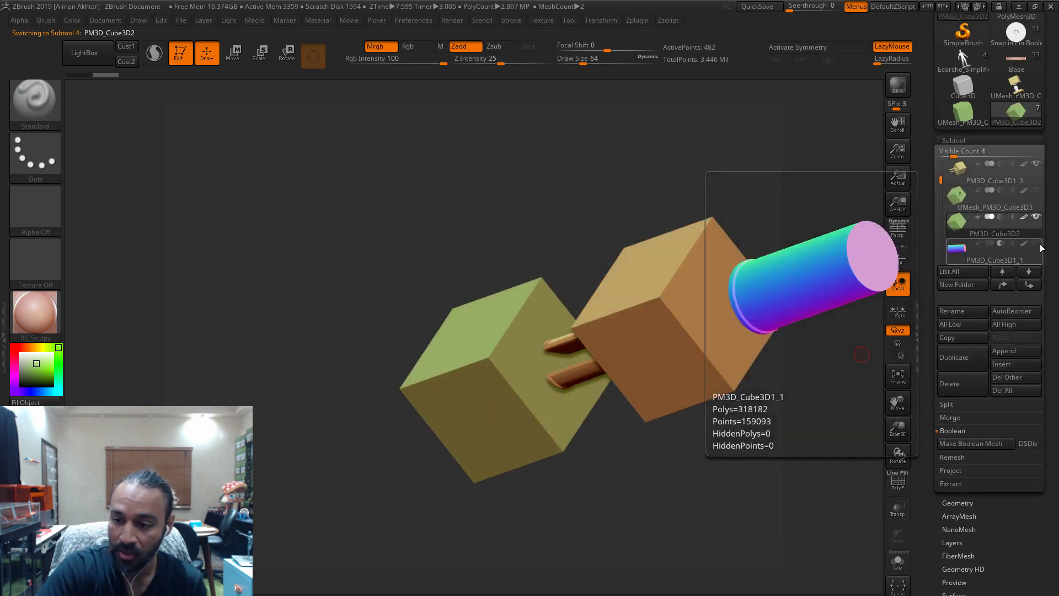
left_click(965, 249)
left_click(991, 245)
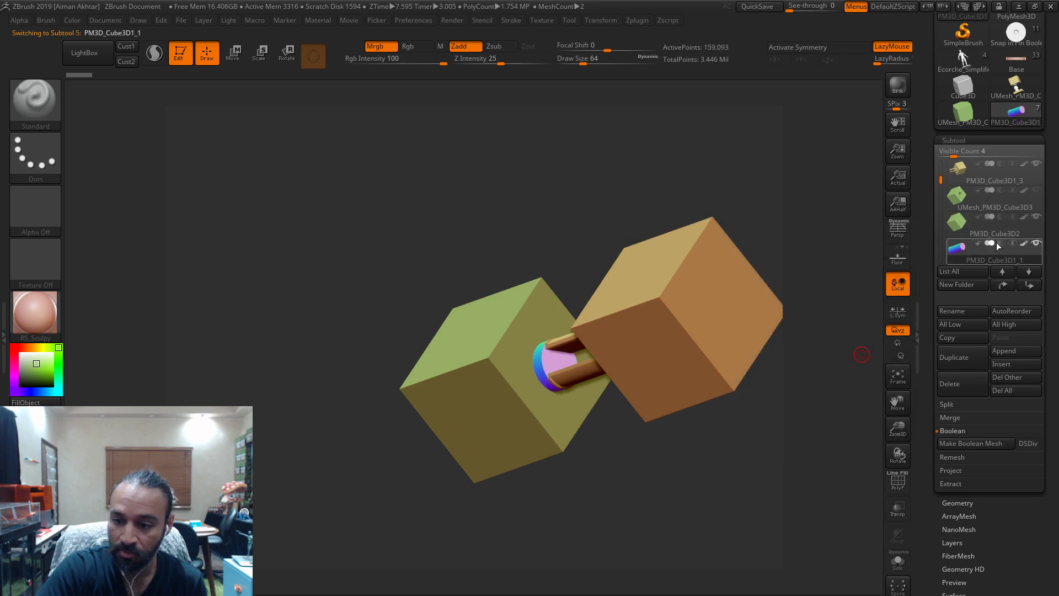
left_click(1036, 165)
left_click_drag(835, 438, 737, 506, "shift")
- Fill the socket cutter with the current light green colour
left_click(904, 491)
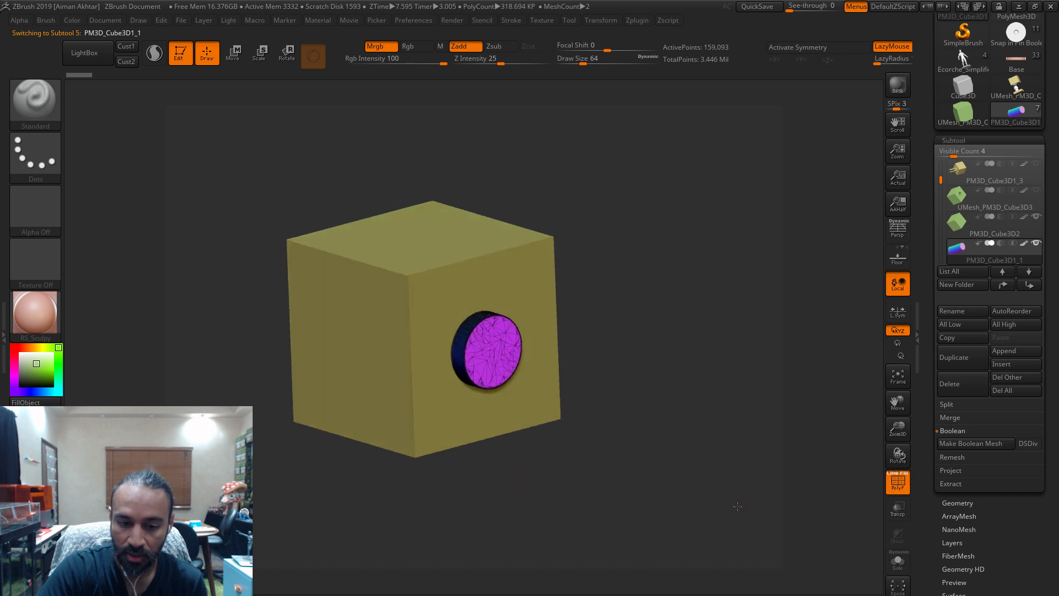
left_click(959, 502)
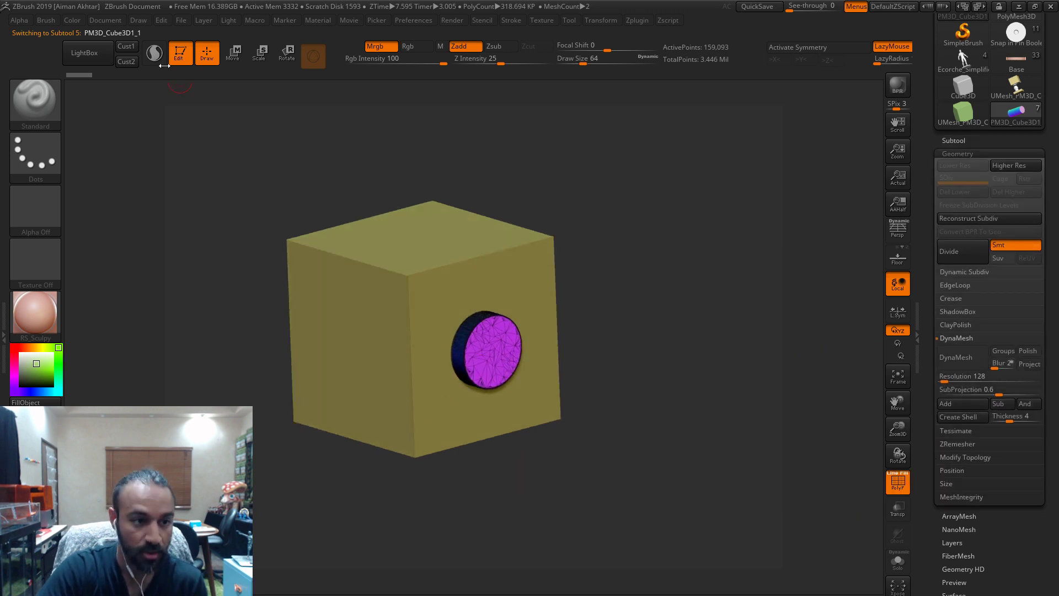
left_click(72, 20)
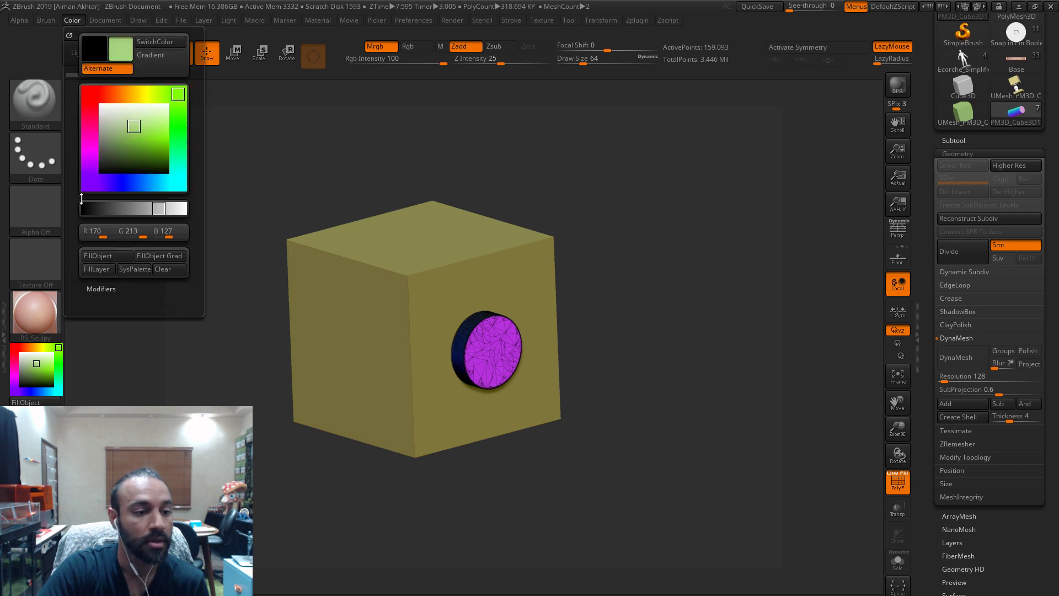
left_click(90, 253)
left_click(897, 485)
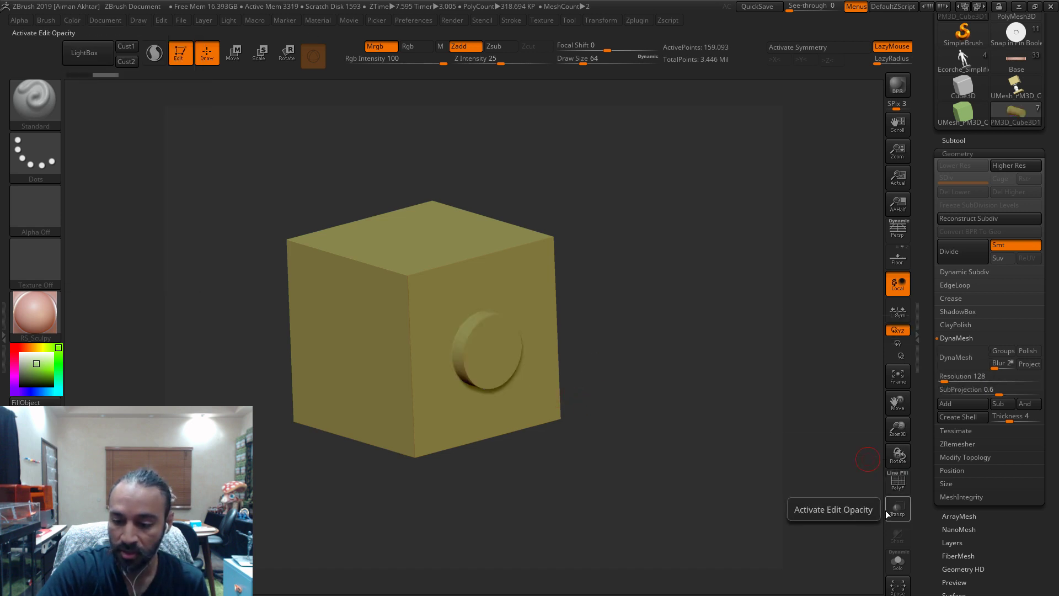
- Isolate the socket cutter and examine its shape and polyframe
left_click(897, 485)
left_click(897, 561)
mouse_move(772, 468)
left_mouse_down()
mouse_move(674, 482)
mouse_move(662, 450)
mouse_move(627, 490)
mouse_move(656, 493)
left_mouse_up()
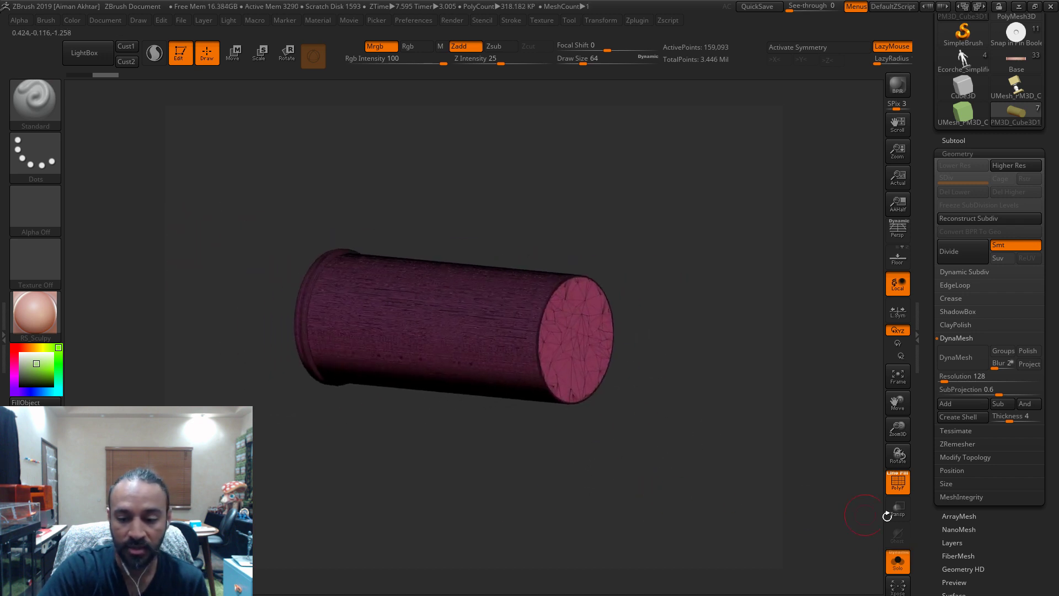
left_click(898, 482)
left_click_drag(827, 464, 809, 455)
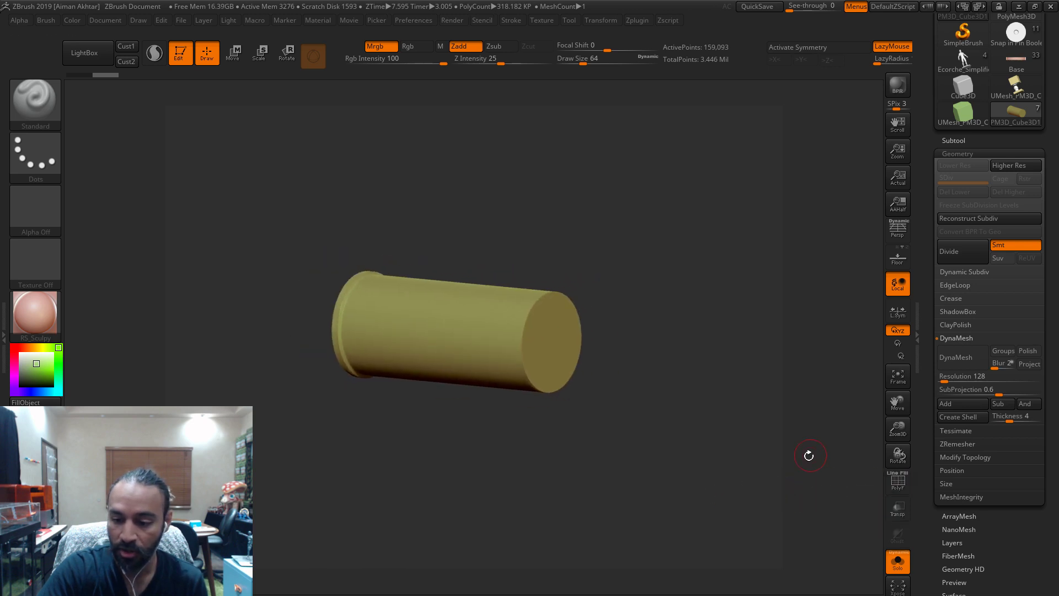
left_click(899, 488)
- DynaMesh the socket cutter at resolution 400 and set it to subtractive Boolean mode
left_click(944, 376)
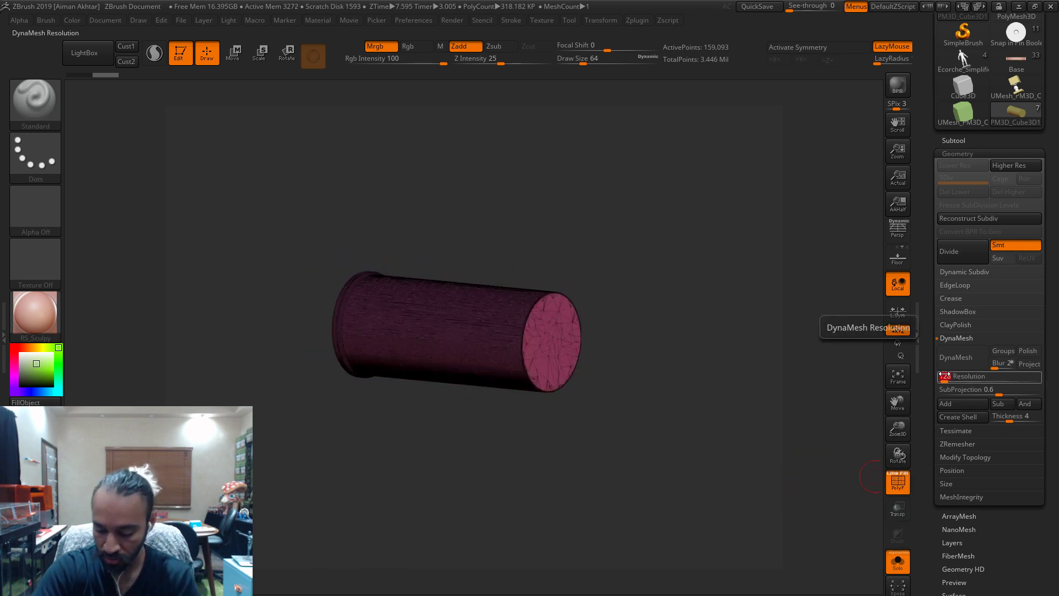
type("400")
key("Return")
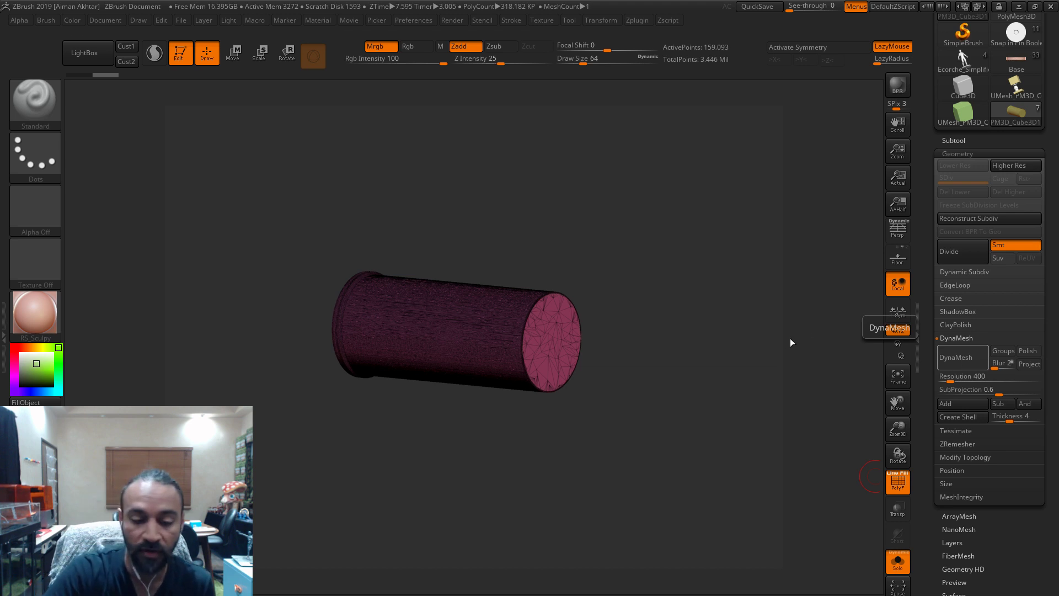
left_click_drag(681, 437, 816, 480)
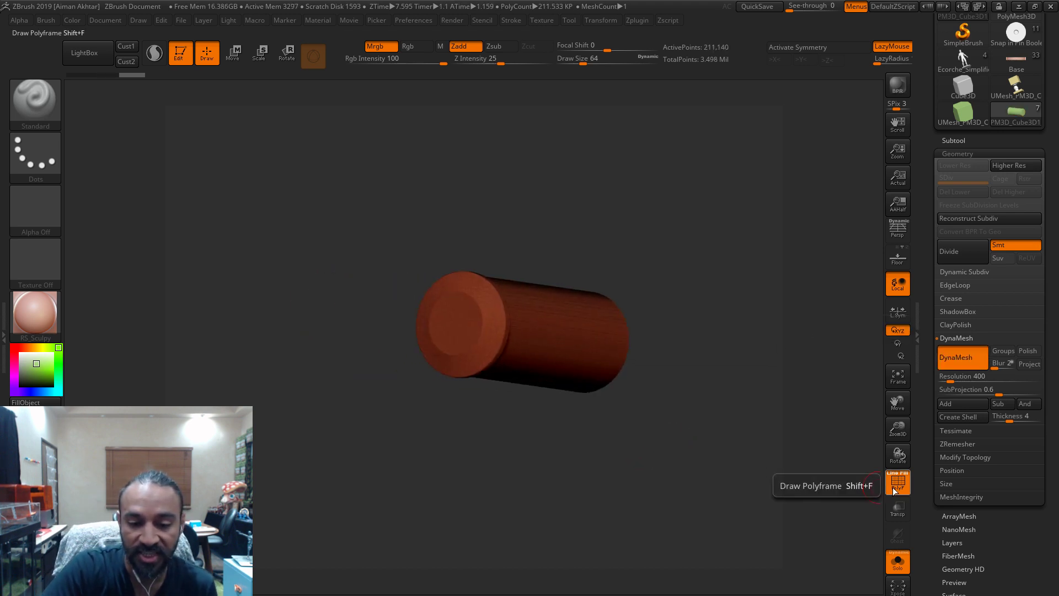
left_click(895, 490)
left_click_drag(634, 485, 546, 428, "shift")
left_click(953, 140)
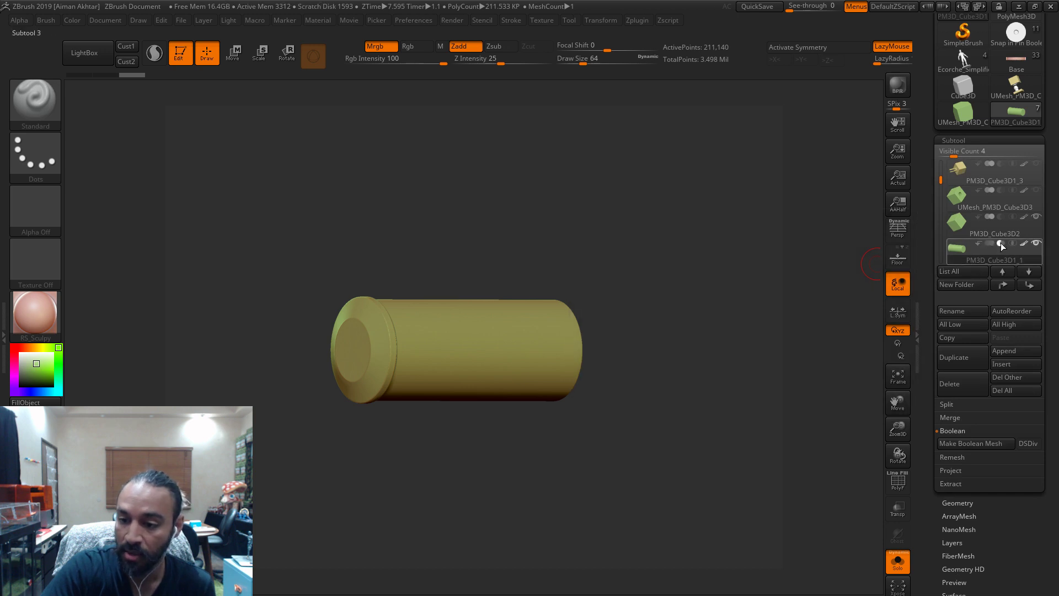
left_click(1001, 243)
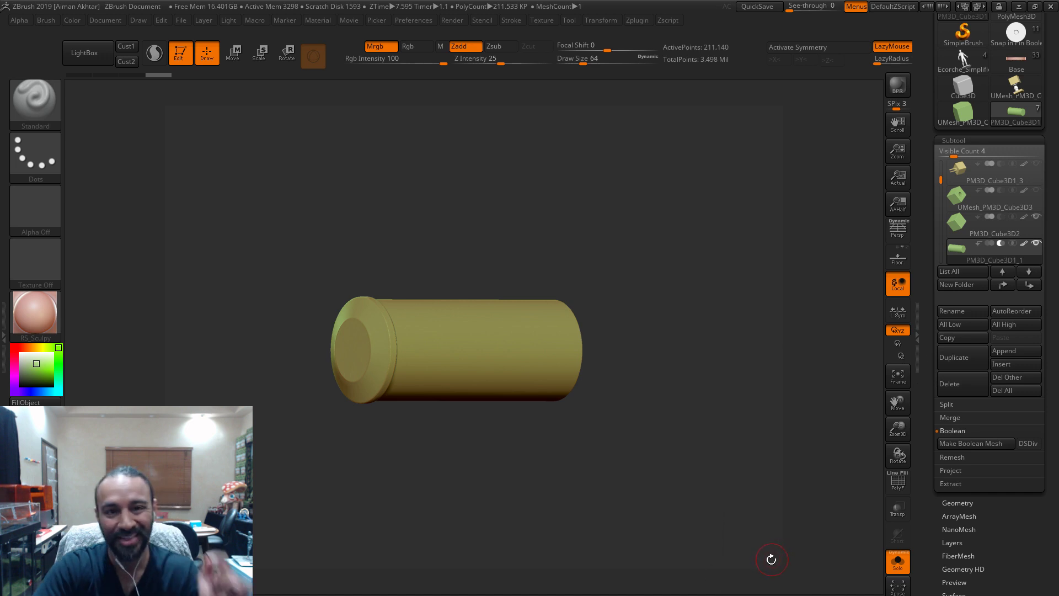
- Locate the Group As Dynamesh Sub option among the polygroup commands
scroll(1034, 530, "down", 3)
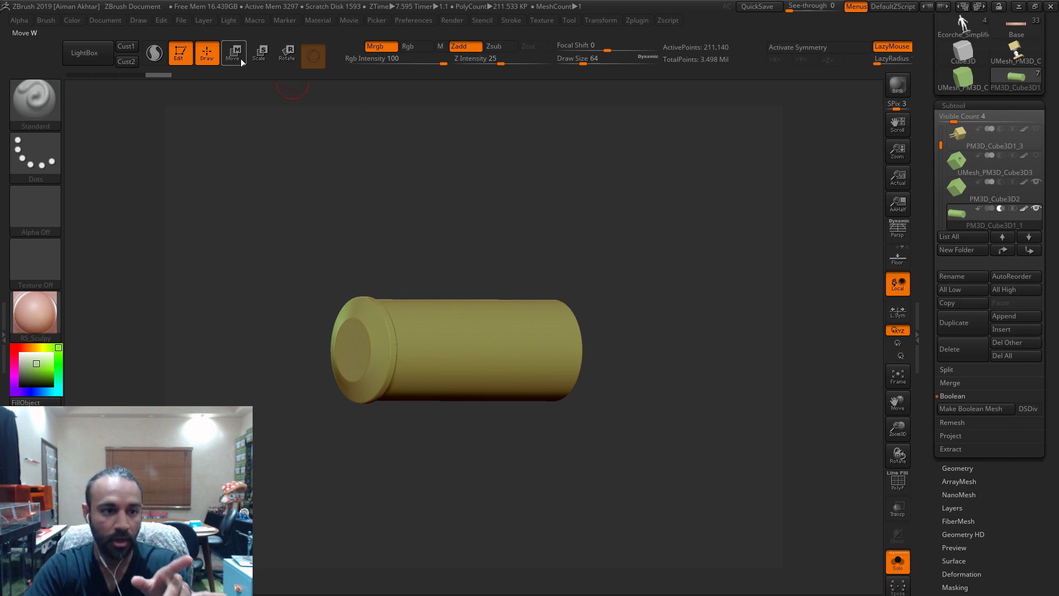
scroll(1035, 519, "down", 10)
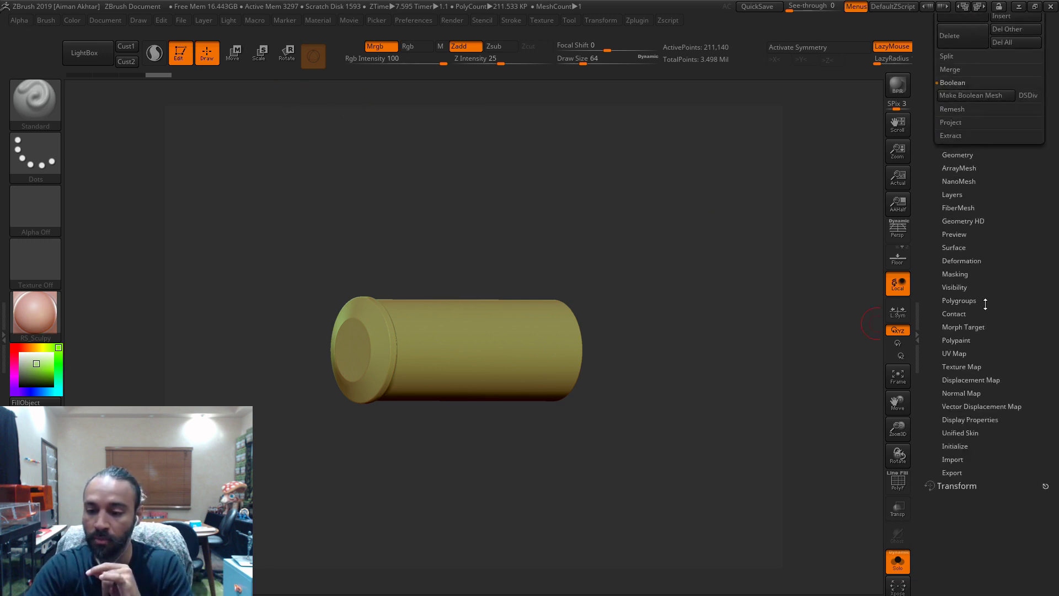
left_click(985, 300)
scroll(992, 276, "down", 5)
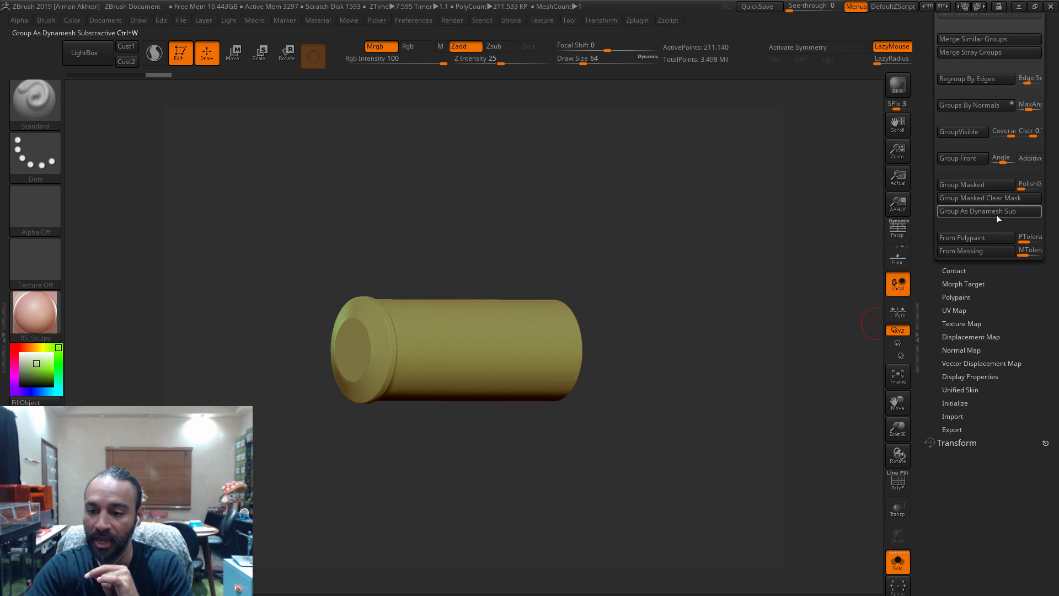
scroll(1023, 308, "up", 13)
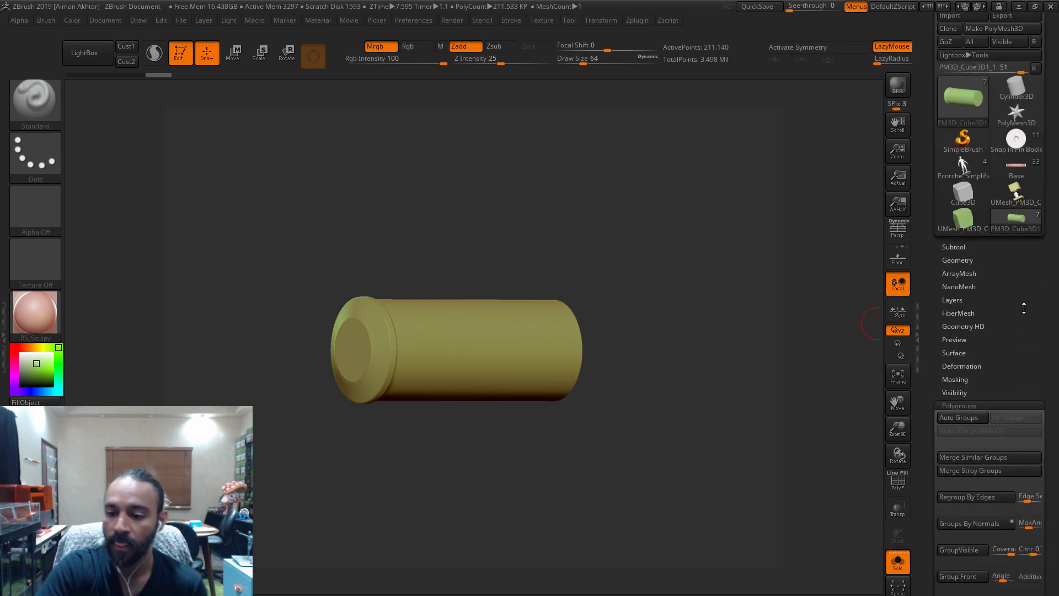
- Make the uncut cube active and turn off solo display to preview the cutter's hole in it
left_click(965, 247)
left_click(974, 329)
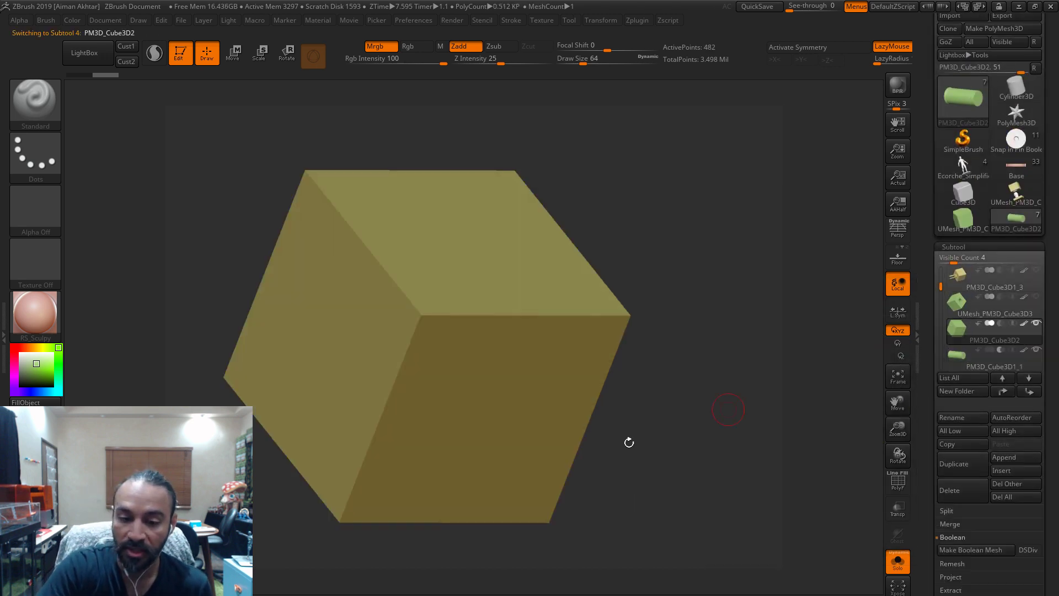
left_click_drag(580, 479, 818, 545)
left_click(712, 447)
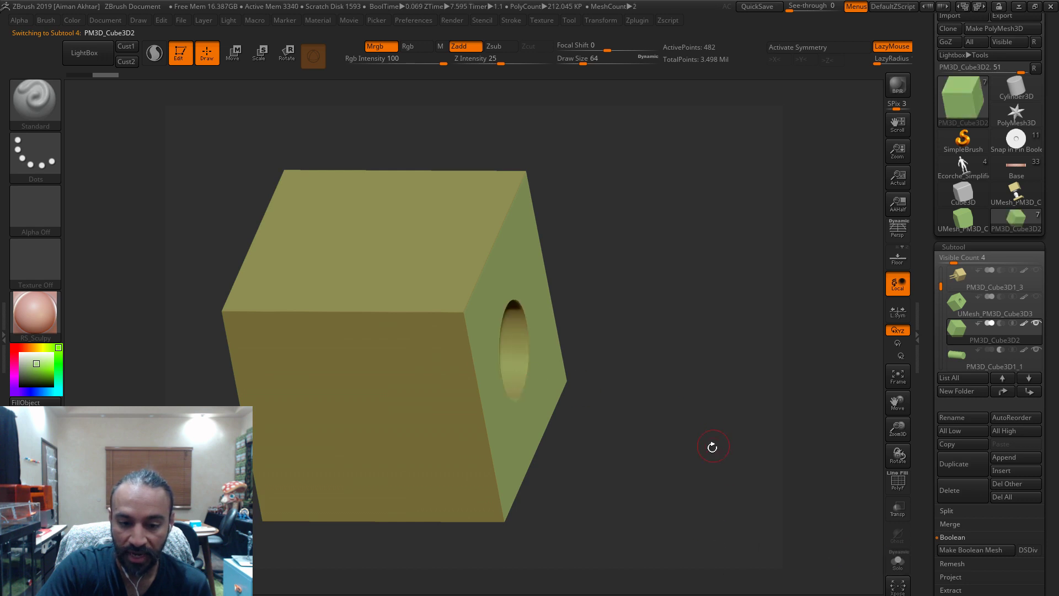
- DynaMesh the cube at resolution 400, checking its polyframe
left_click(899, 492)
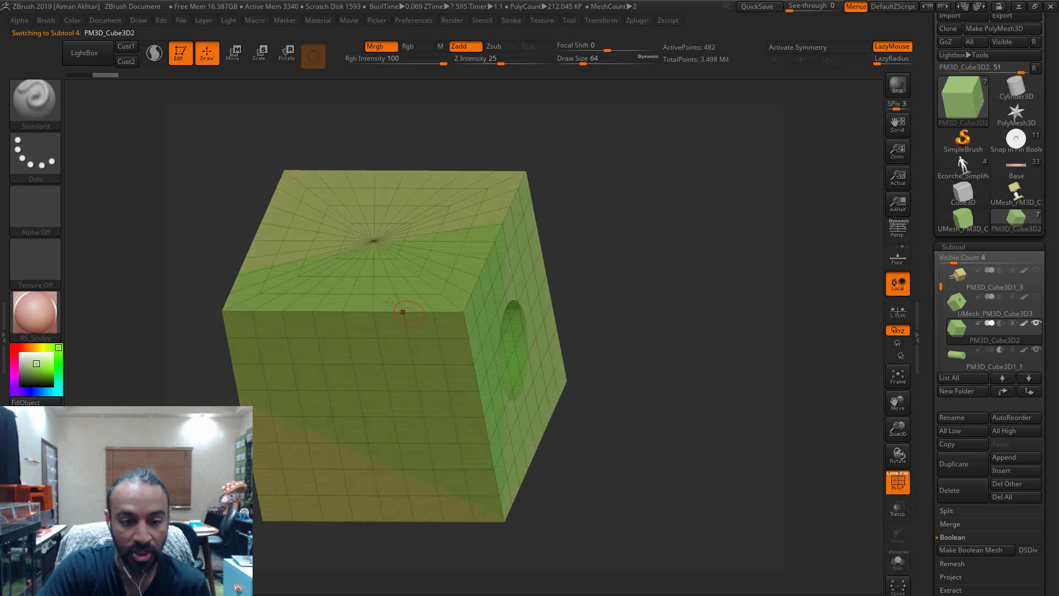
left_click(953, 247)
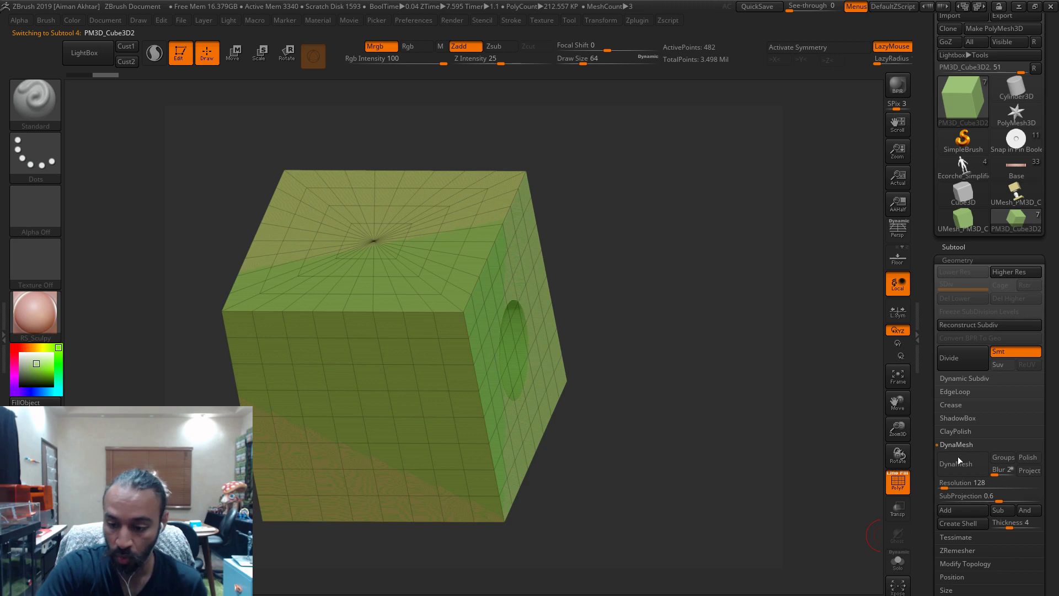
type("400")
key("Return")
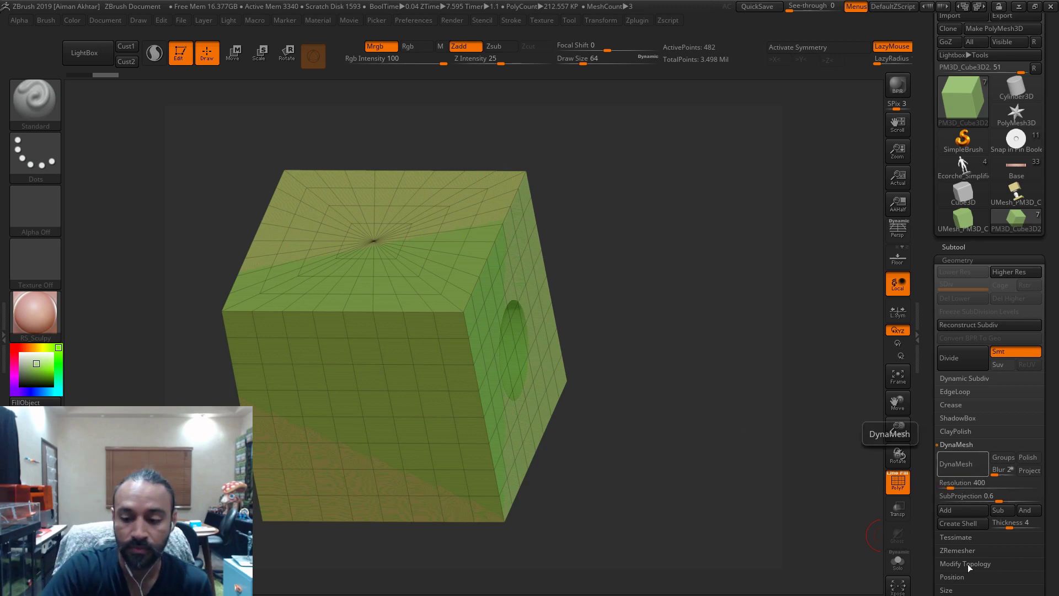
left_click(938, 466)
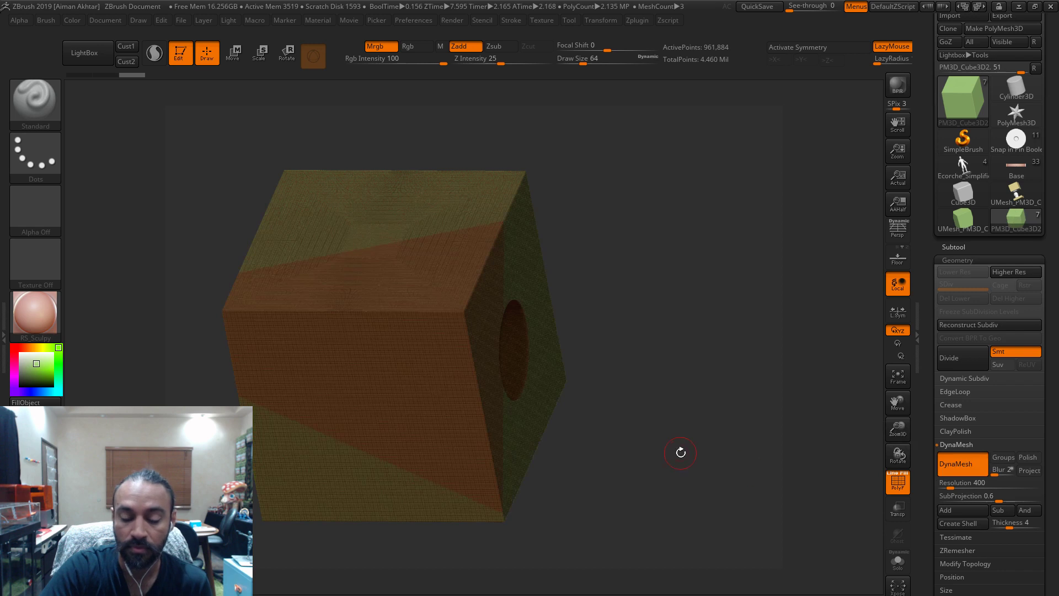
left_click(898, 480)
- Merge the cube down with the subtractive socket cutter and accept the non-undoable operation
left_click(960, 247)
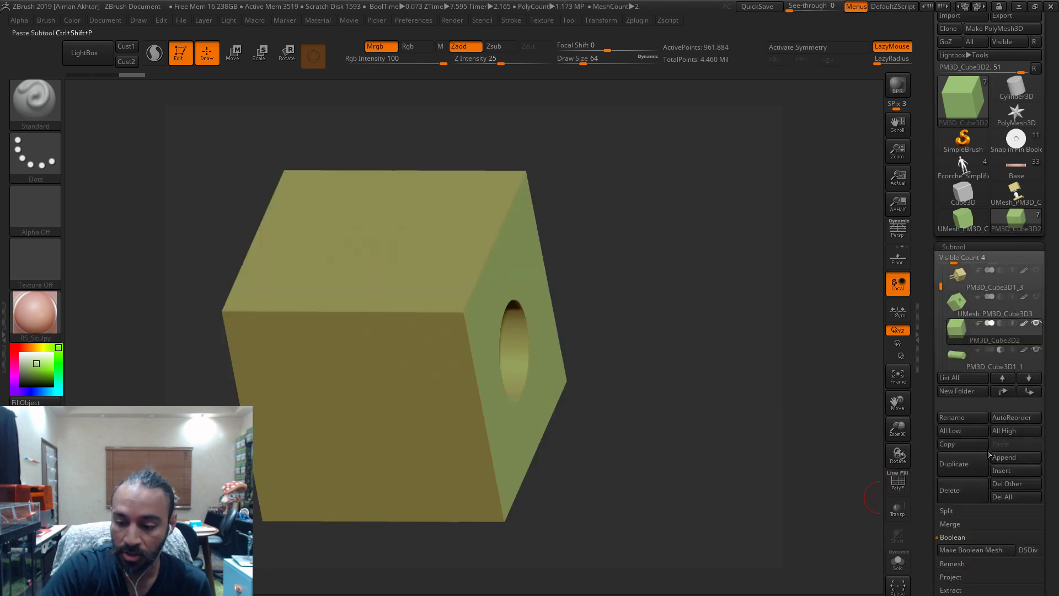
left_click(961, 524)
left_click(961, 535)
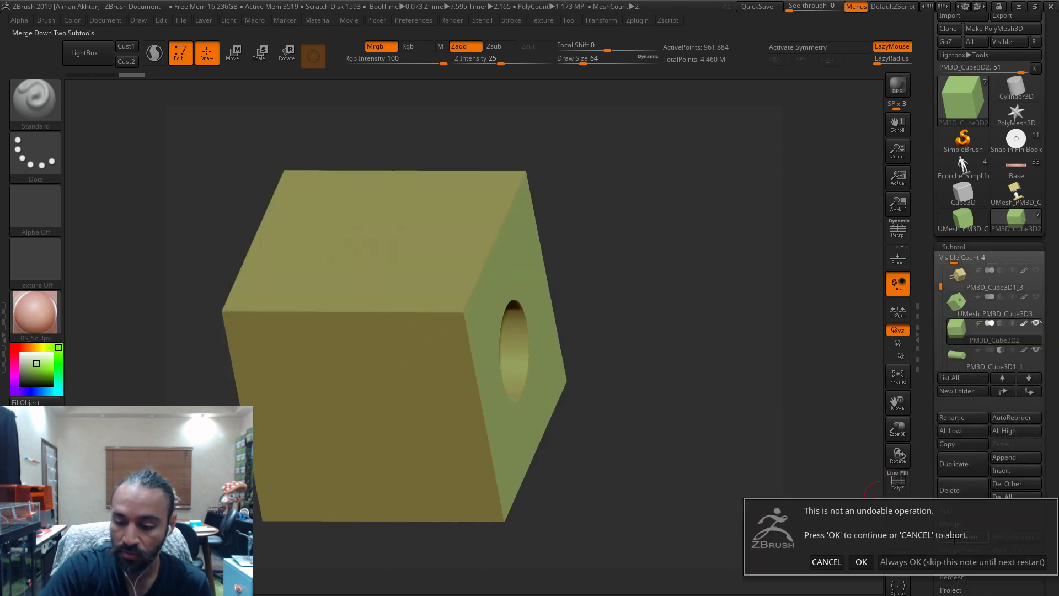
left_click(859, 561)
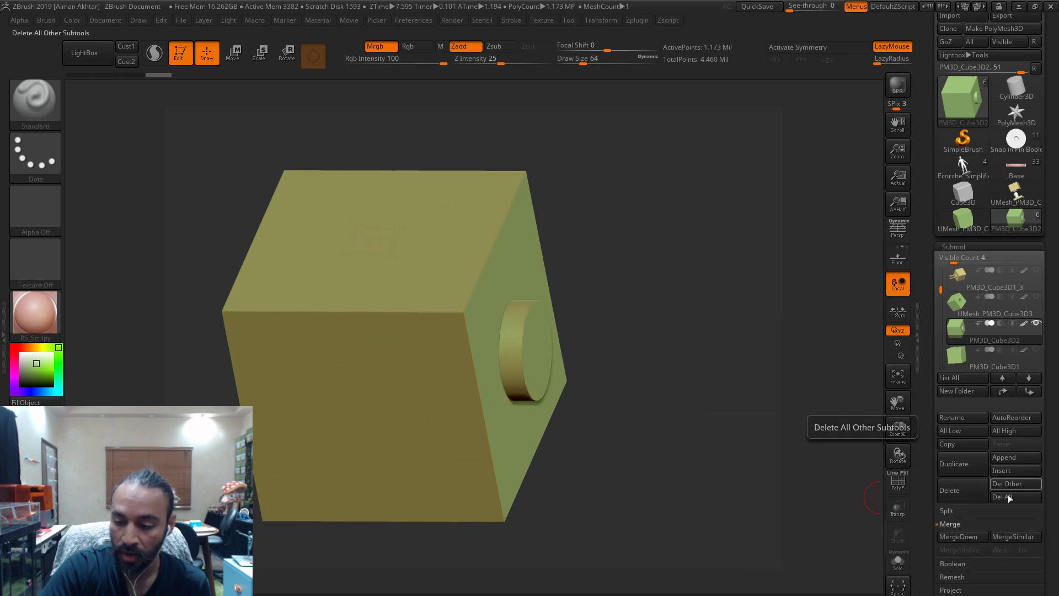
- Rerun DynaMesh on the merged cube to carve the subtractive cutter's socket out of it
left_click(1008, 495)
left_click_drag(779, 510, 540, 307)
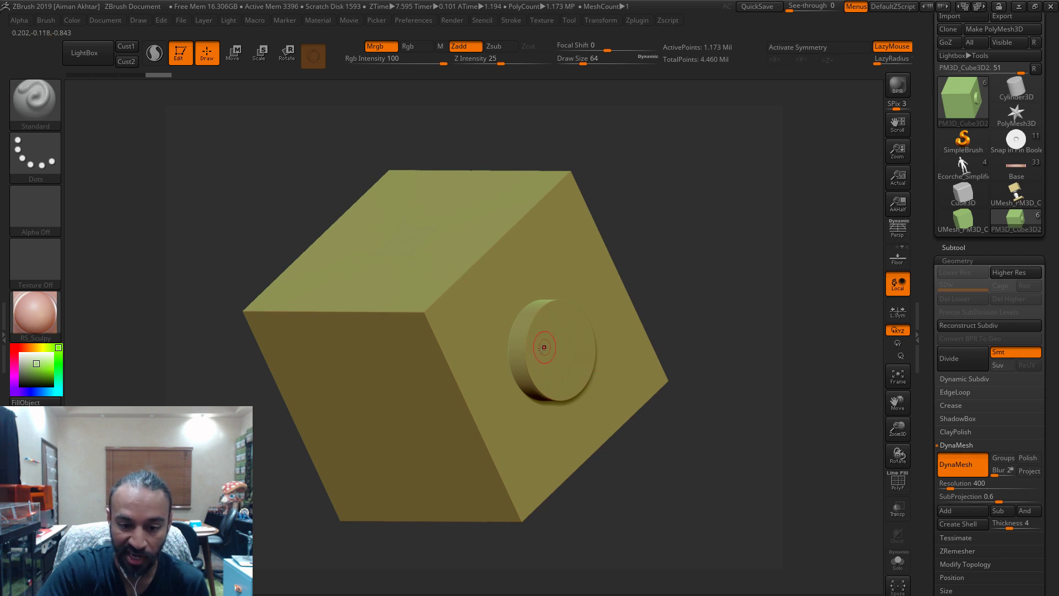
key("ctrl")
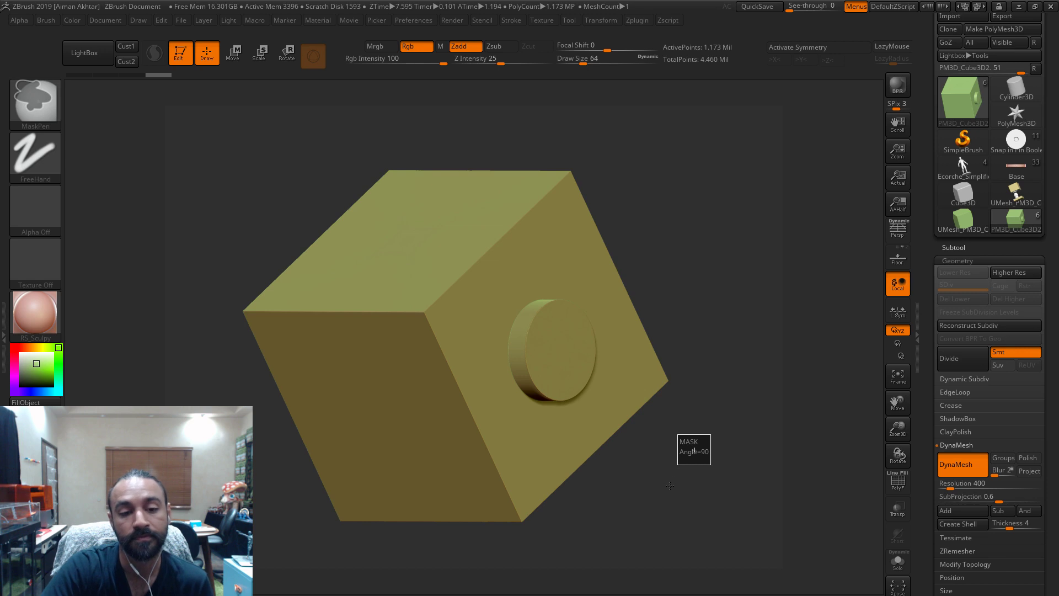
left_click_drag(659, 493, 659, 491, "ctrl")
mouse_move(680, 544)
left_mouse_down()
mouse_move(627, 543)
mouse_move(859, 401)
left_mouse_up()
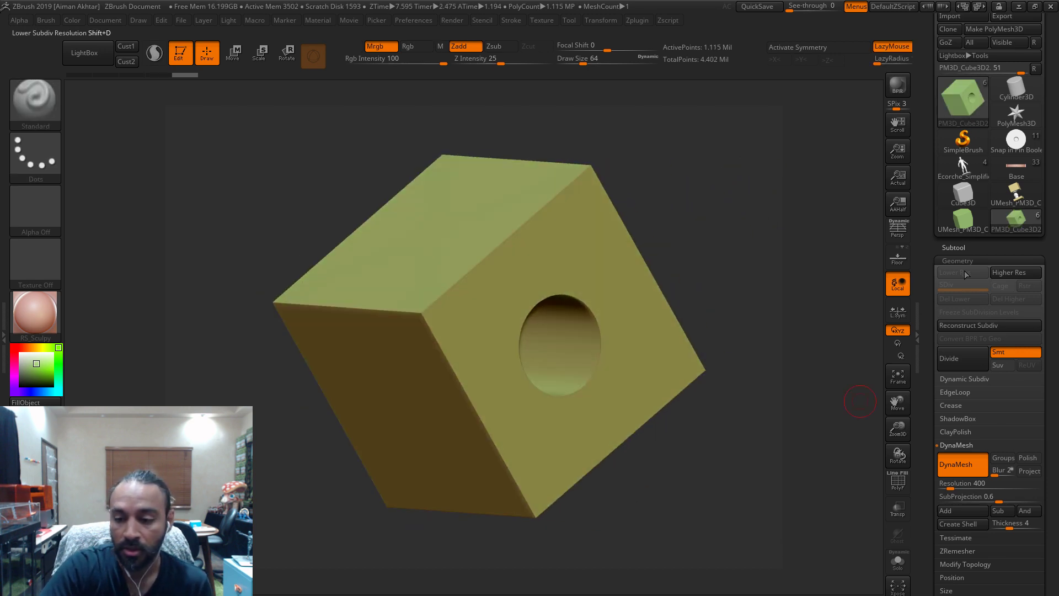
- Compare the polyframes of the DynaMesh-cut cube and the Boolean-mesh cube by switching between them
left_click(965, 249)
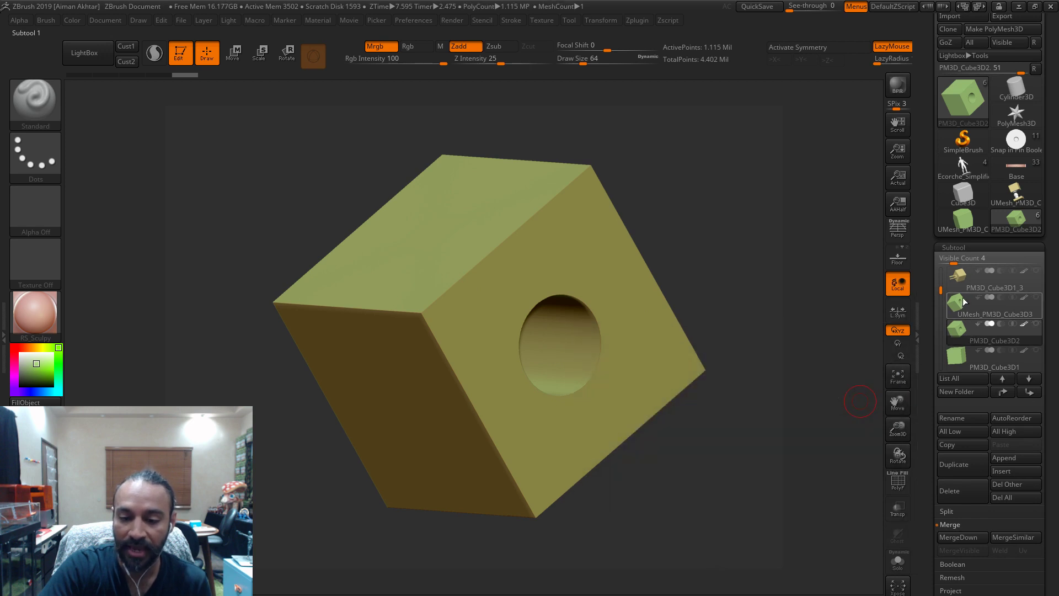
left_click(963, 301)
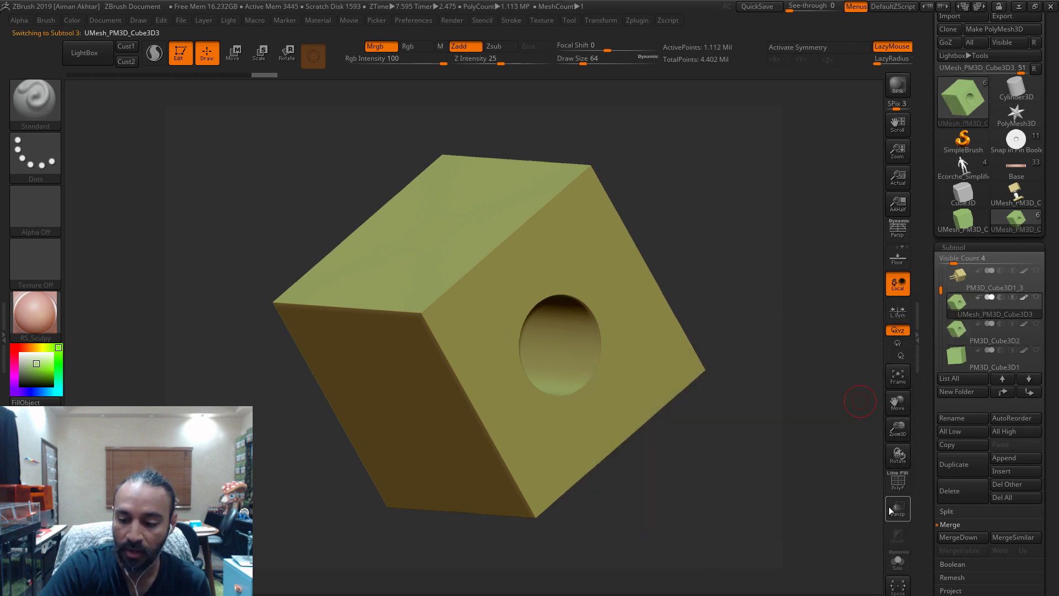
key("shift+f")
left_click(960, 333)
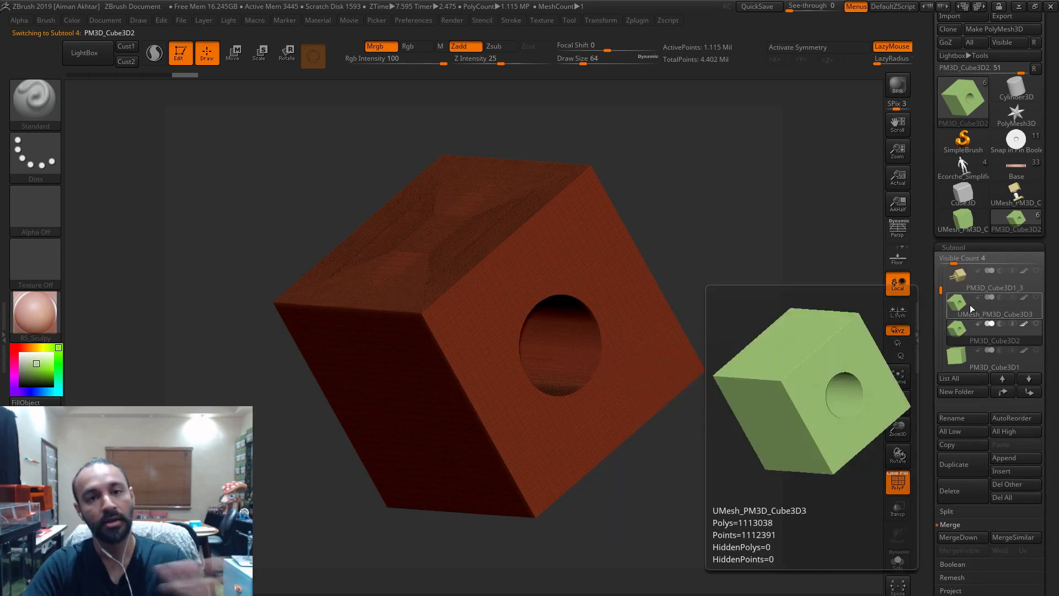
left_click(969, 304)
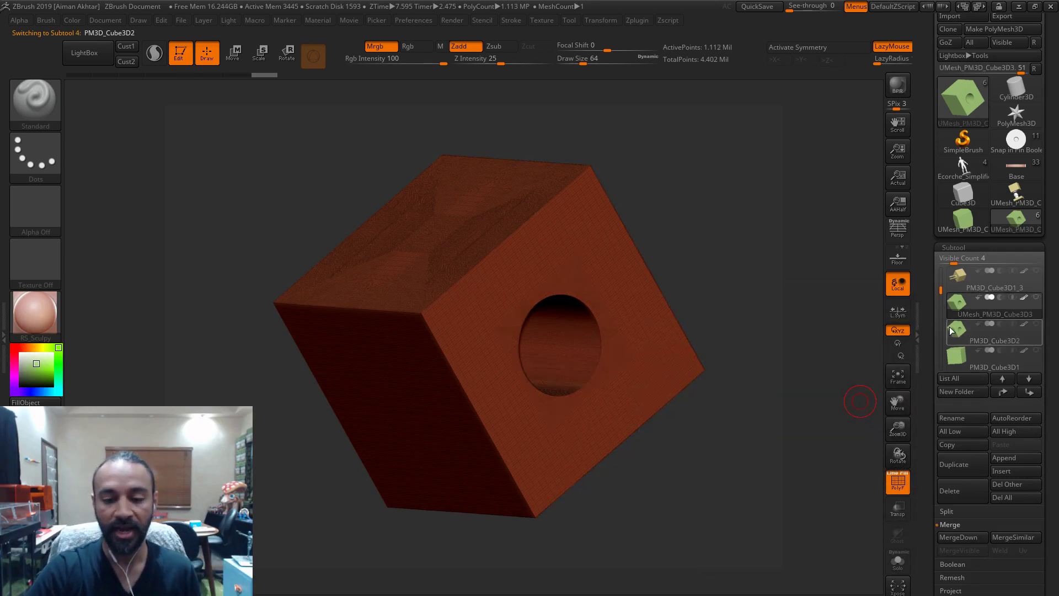
left_click(960, 331)
left_click_drag(803, 437, 932, 366, "shift")
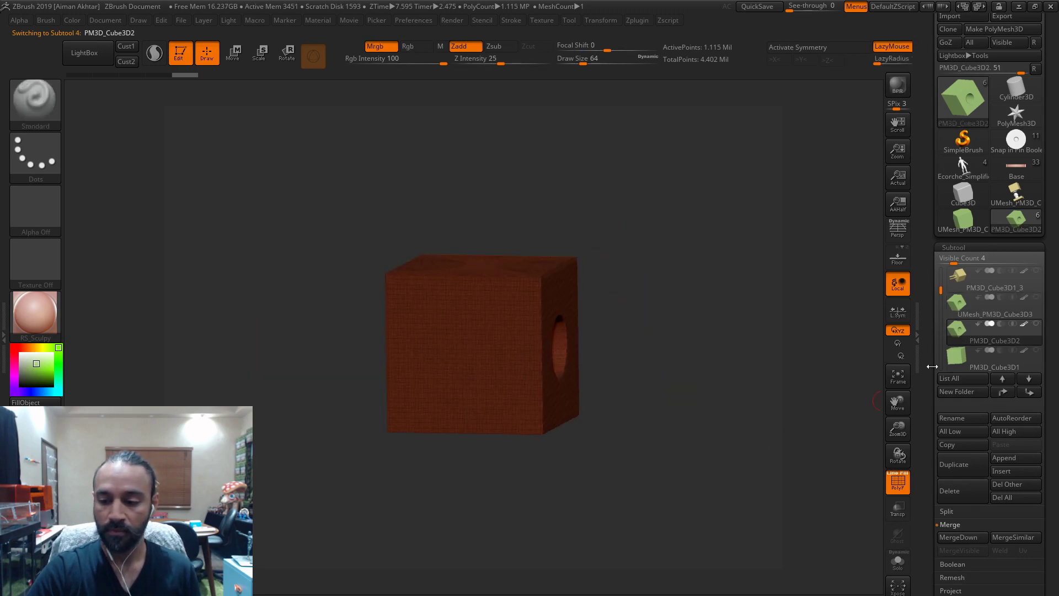
- Delete the DynaMesh-cut cube and move the plain PM3D_Cube3D1 cube within the subtool order, away from the pin and socket cubes
left_click(968, 484)
left_click(1002, 378)
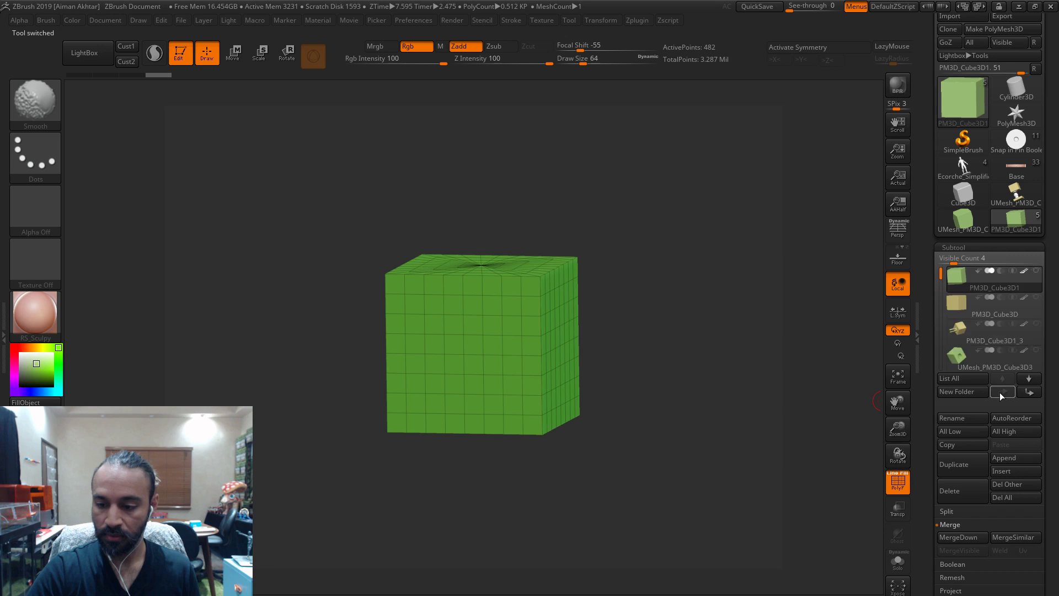
left_click(1002, 379)
left_click_drag(941, 276, 941, 285)
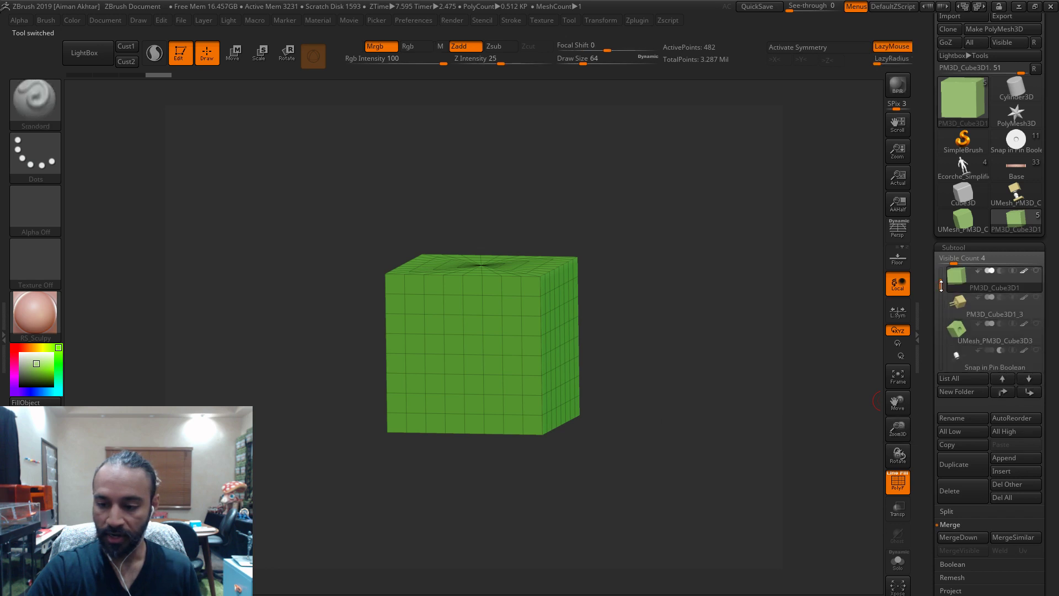
- Merge the pin cube PM3D_Cube3D1_3 down with the socket cube UMesh_PM3D_Cube3D3 and rename the result "Snap In Pin"
left_click(960, 308)
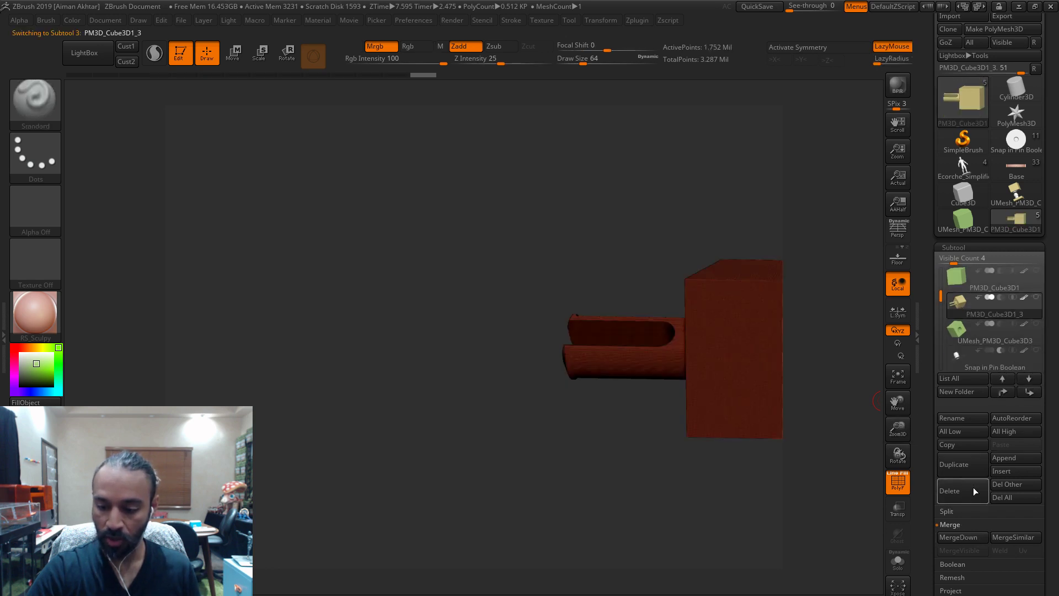
left_click(957, 538)
left_click(863, 529)
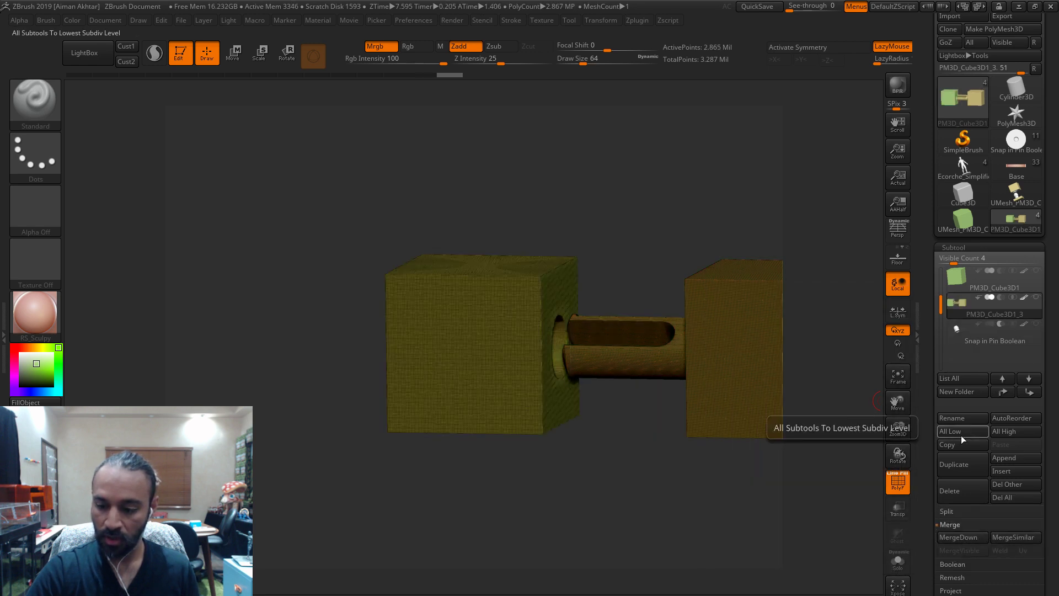
left_click(962, 418)
type("Snap ")
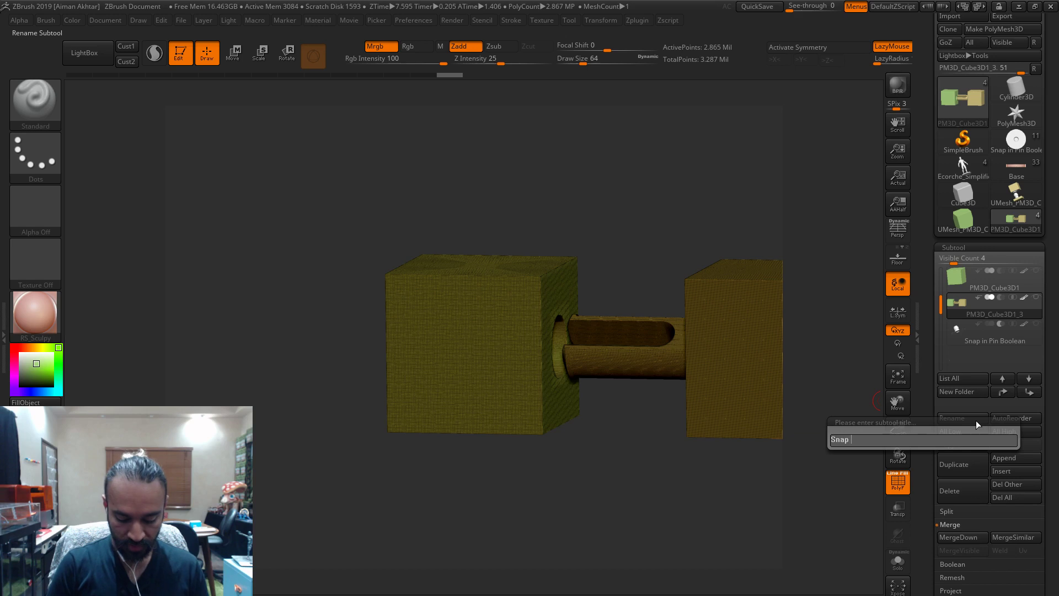
type("In Pin")
key("Return")
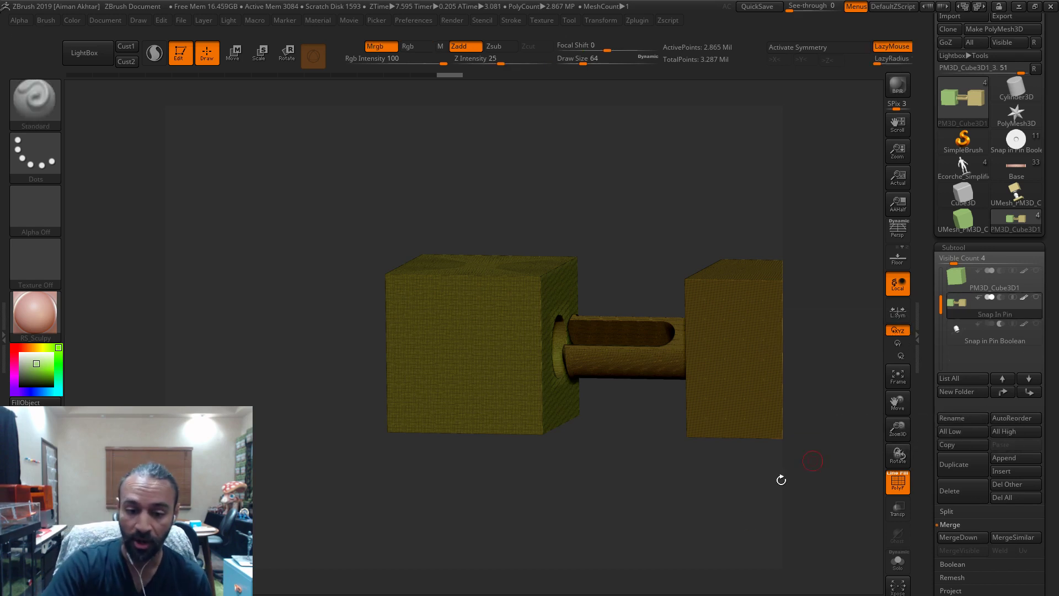
- Check the Snap In Pin and Snap in Pin Boolean subtools and turn off the polyframe display
left_click_drag(780, 479, 666, 543)
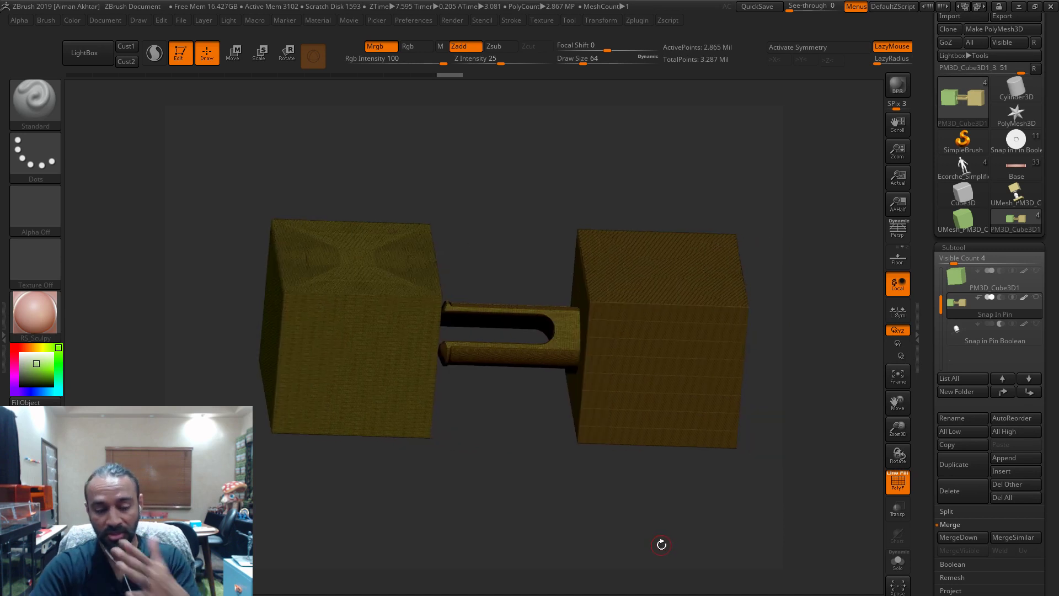
left_click(712, 483, "alt")
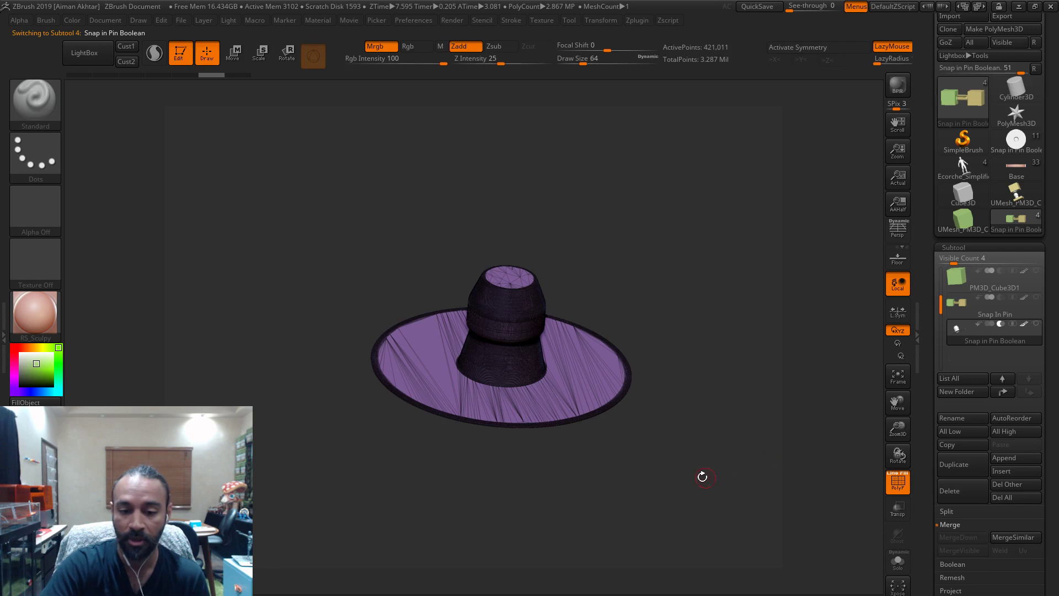
left_click_drag(685, 421, 867, 432)
left_click(897, 481)
left_click(987, 306)
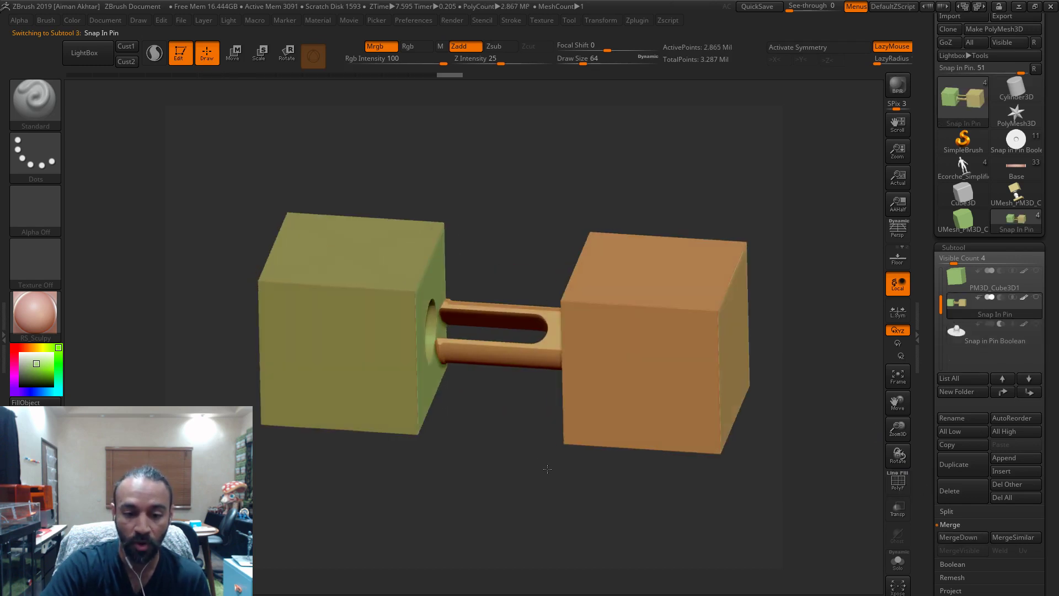
- Show the plain cubes PM3D_Cube3D and PM3D_Cube3D1 together and choose the limited snap-in pin from the articulation insert brush
left_click(959, 279)
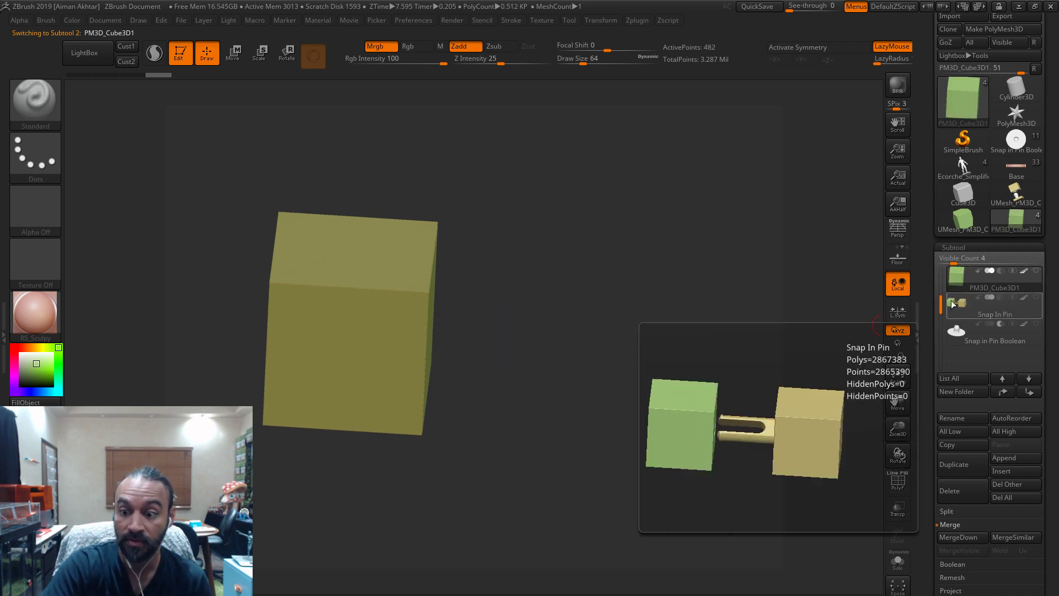
left_click_drag(951, 291, 949, 265)
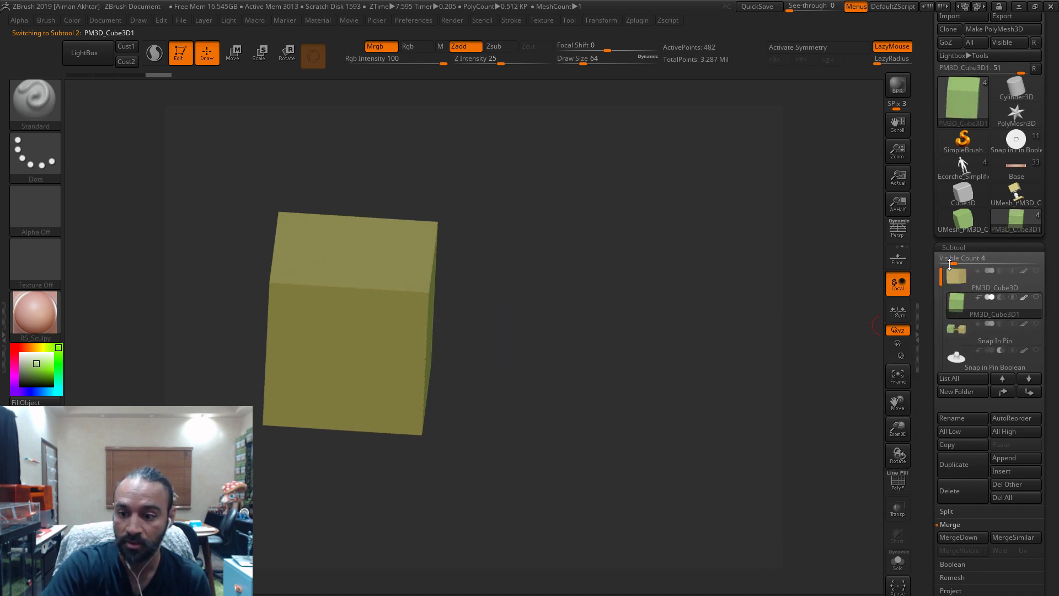
left_click(1035, 270)
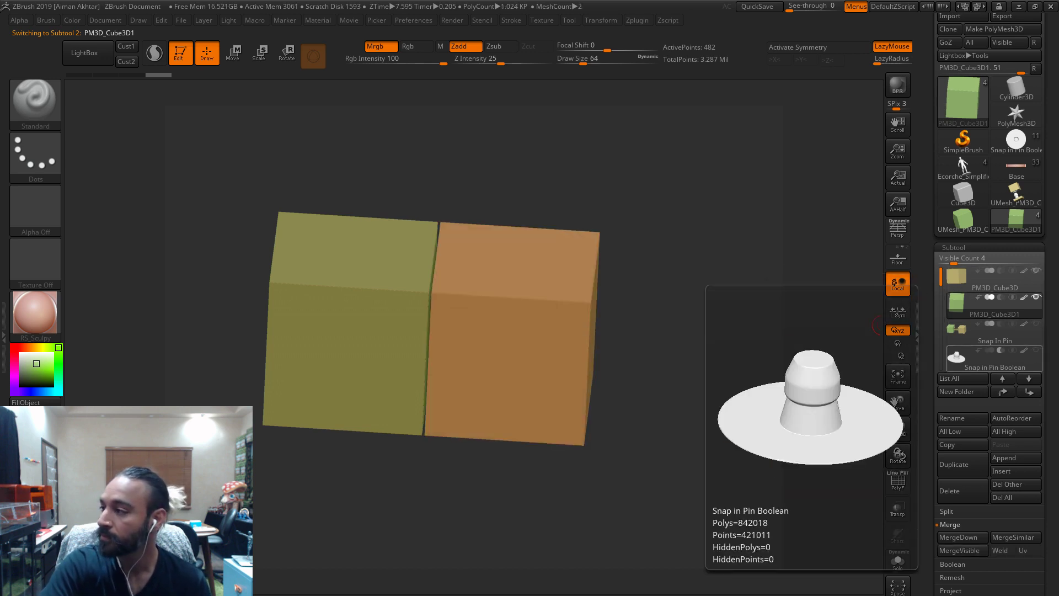
left_click(43, 118)
left_click(121, 104)
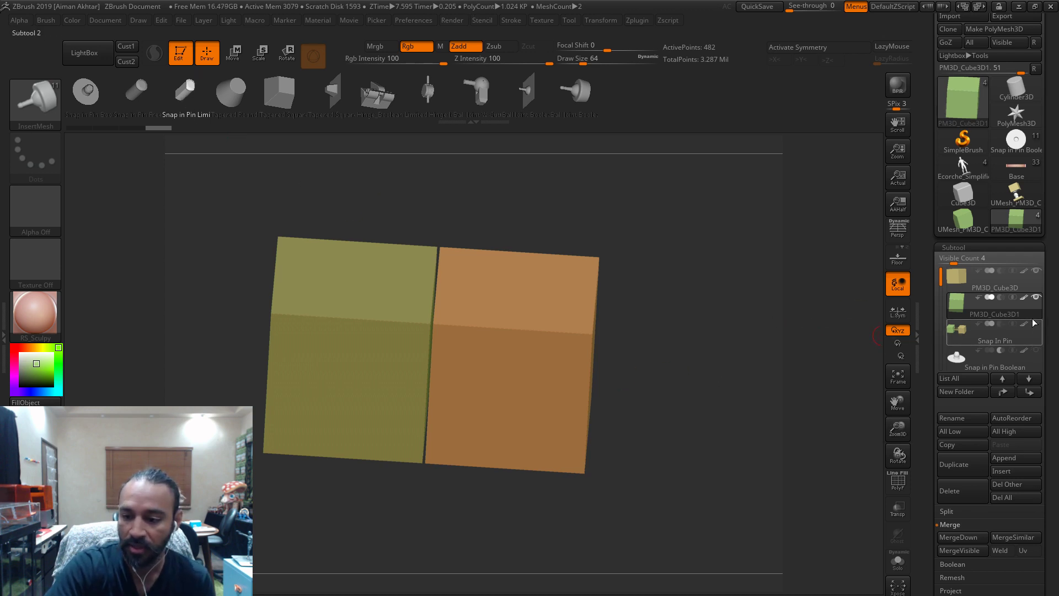
- Rename the merged pin-and-socket subtool as "Snap In Pin FR"
left_click(990, 332)
left_click(958, 419)
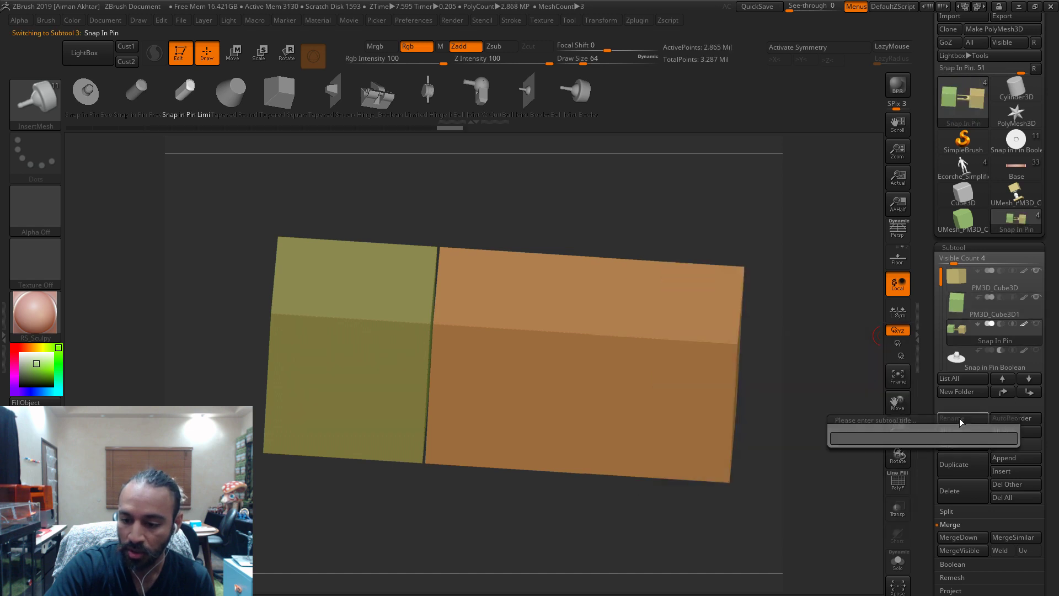
left_click(920, 438)
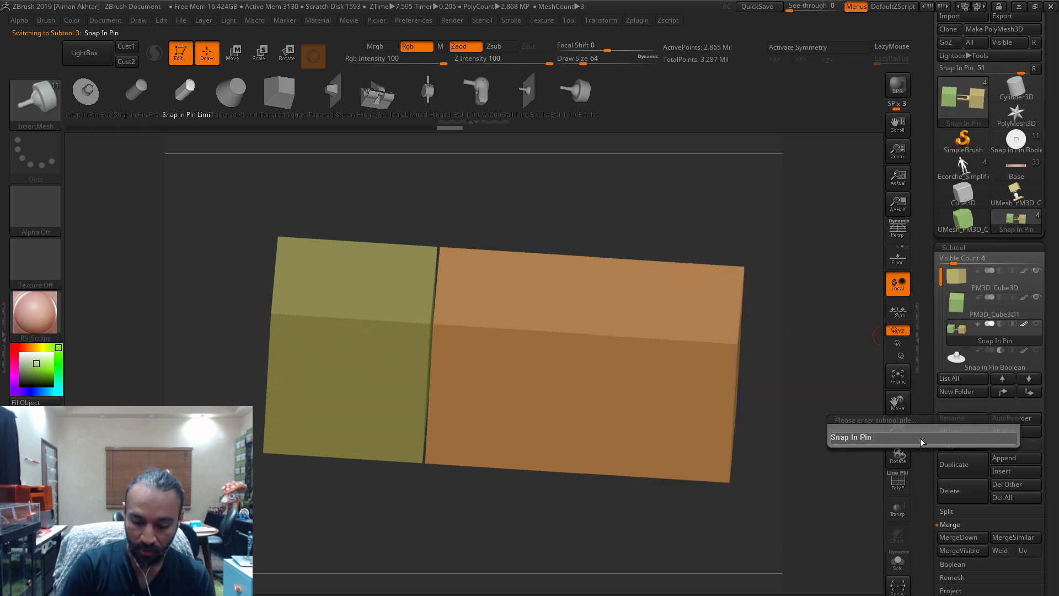
type("FR")
key("Return")
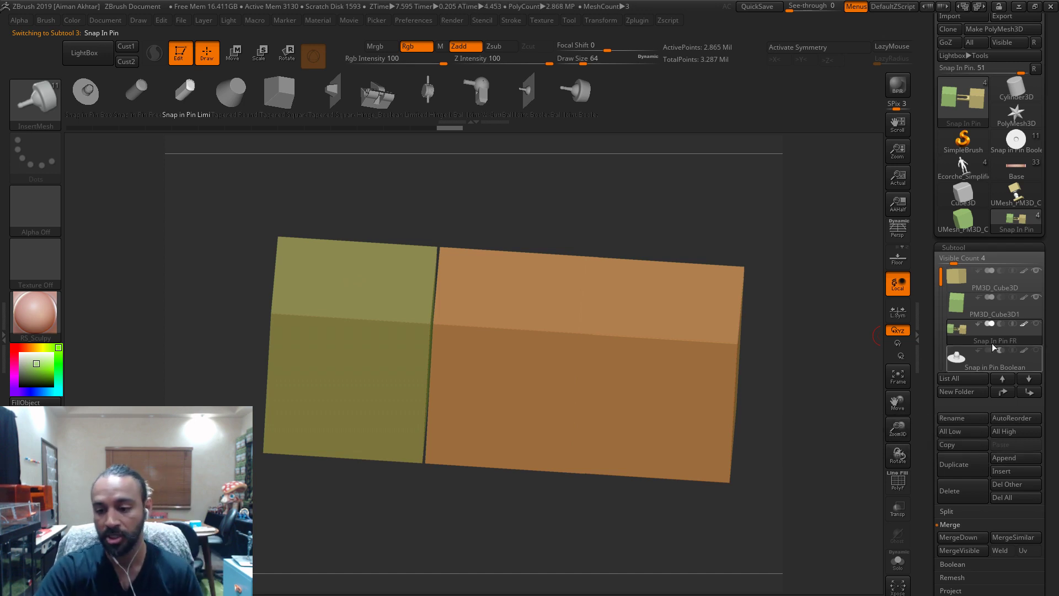
- Duplicate the PM3D_Cube3D1 cube and paste a copy of the PM3D_Cube3D cube as another subtool below it
left_click(962, 306)
left_click(954, 463)
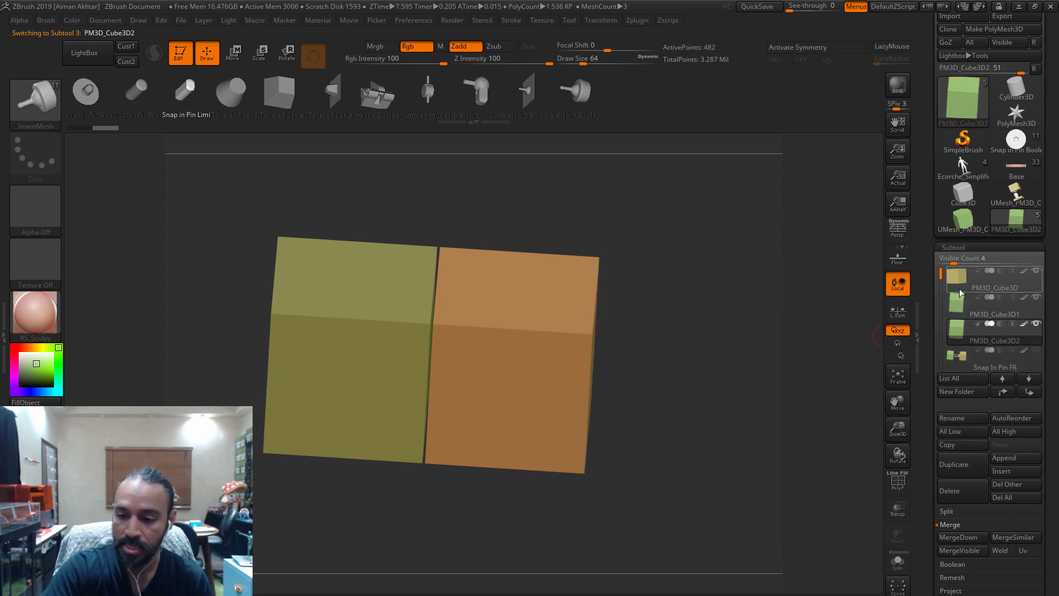
left_click(962, 444)
left_click(1015, 445)
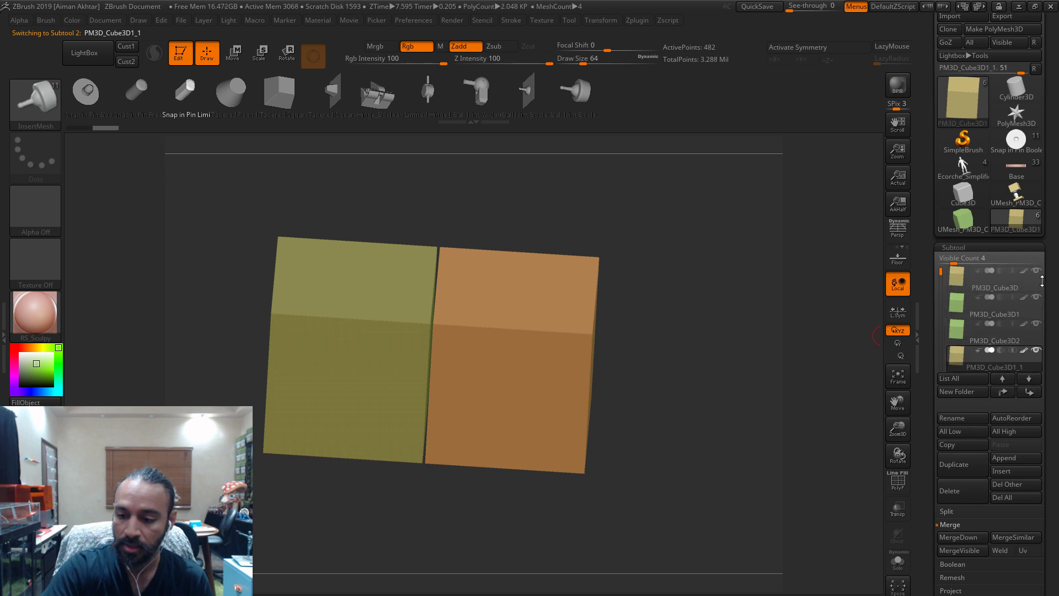
- Hide the original cubes, check both copies individually, and make the pasted PM3D_Cube3D1_1 cube active
left_click(1001, 338)
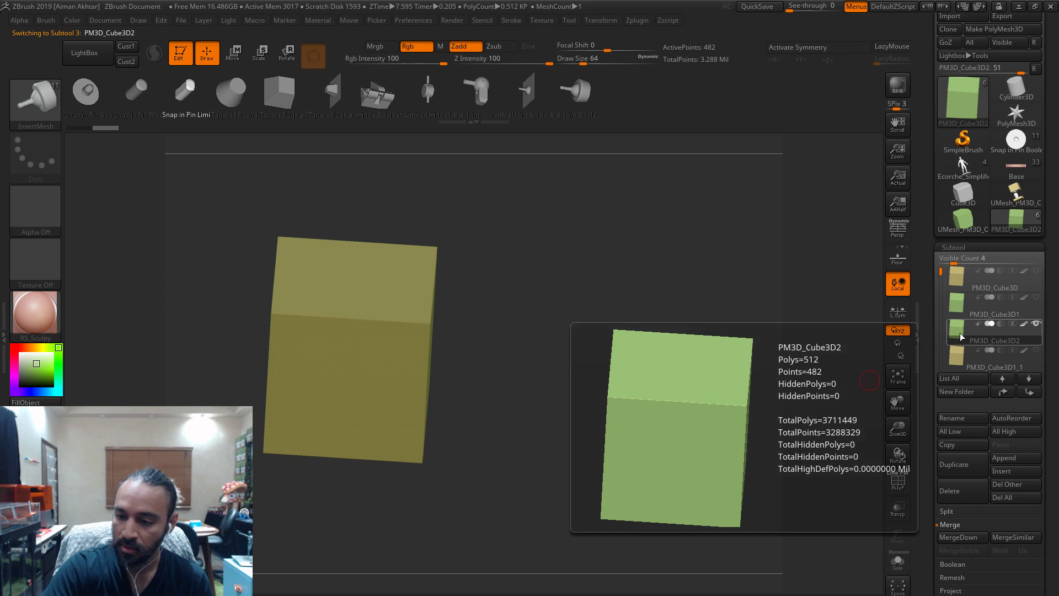
left_click_drag(775, 384, 871, 351)
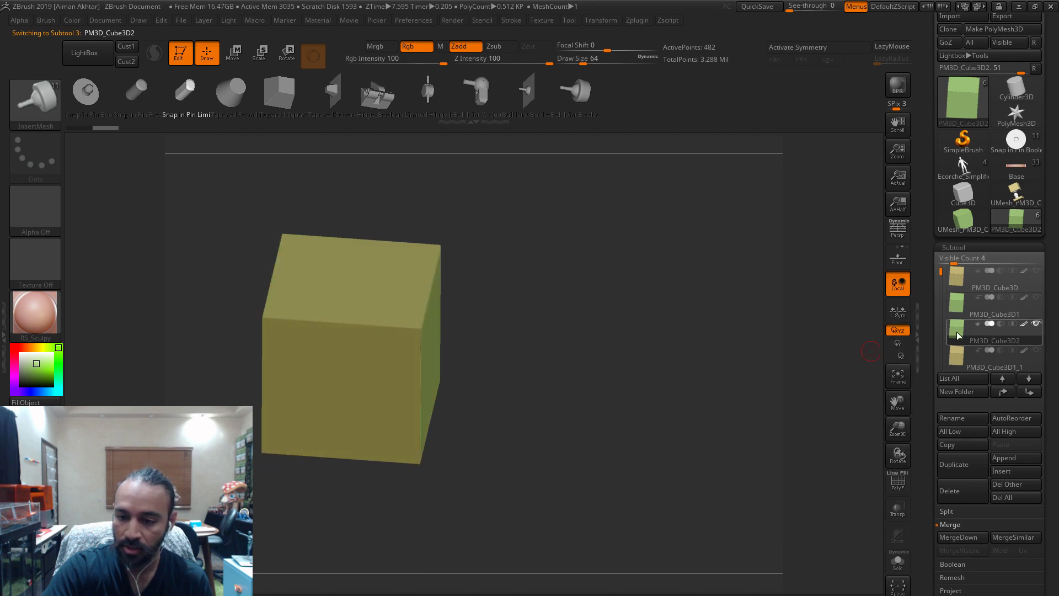
left_click(957, 357)
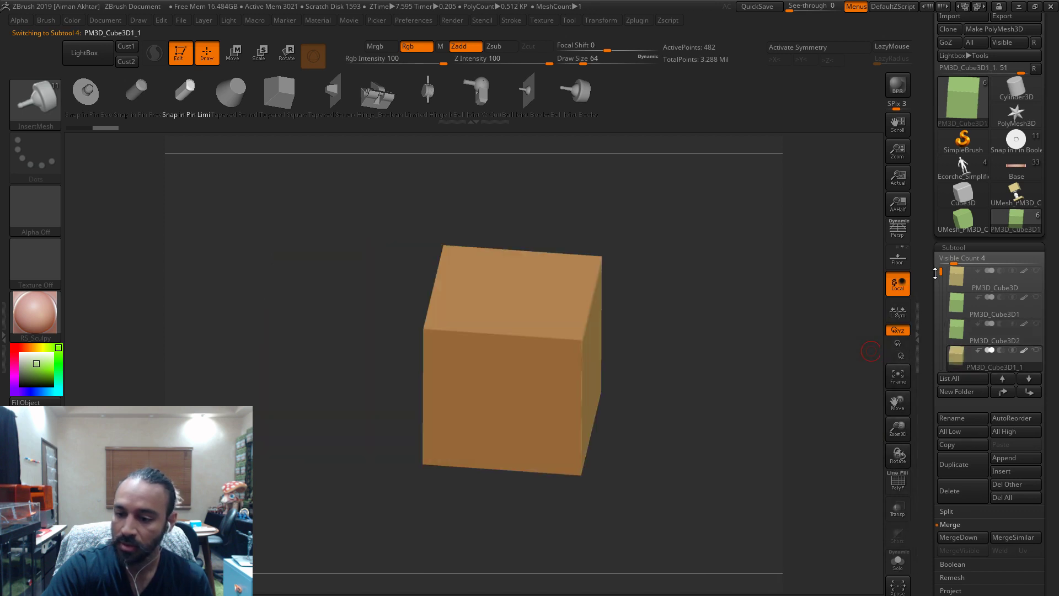
left_click_drag(936, 272, 942, 326)
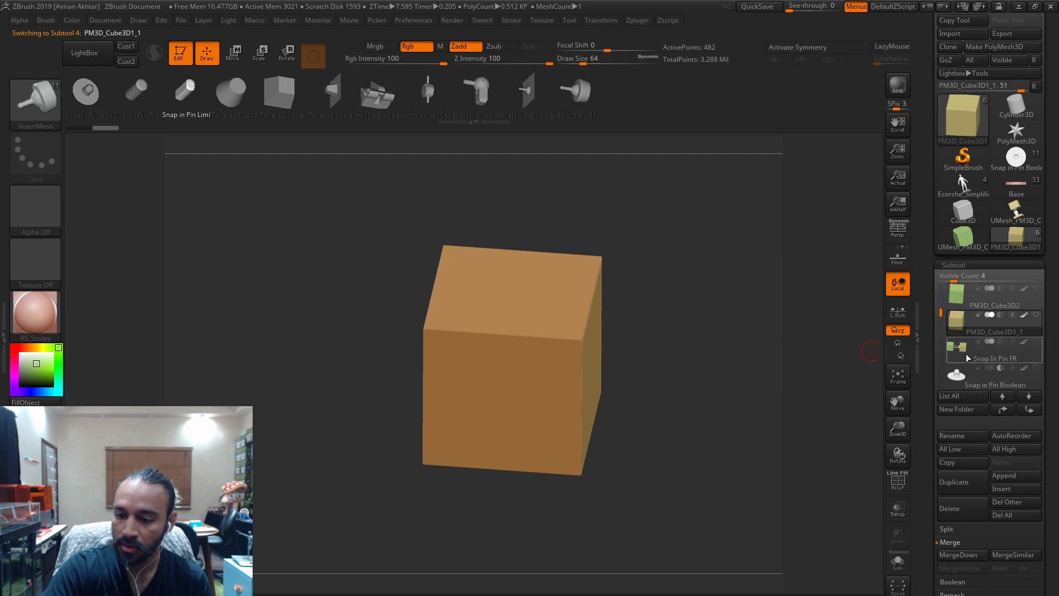
left_click(965, 353)
left_click(961, 325)
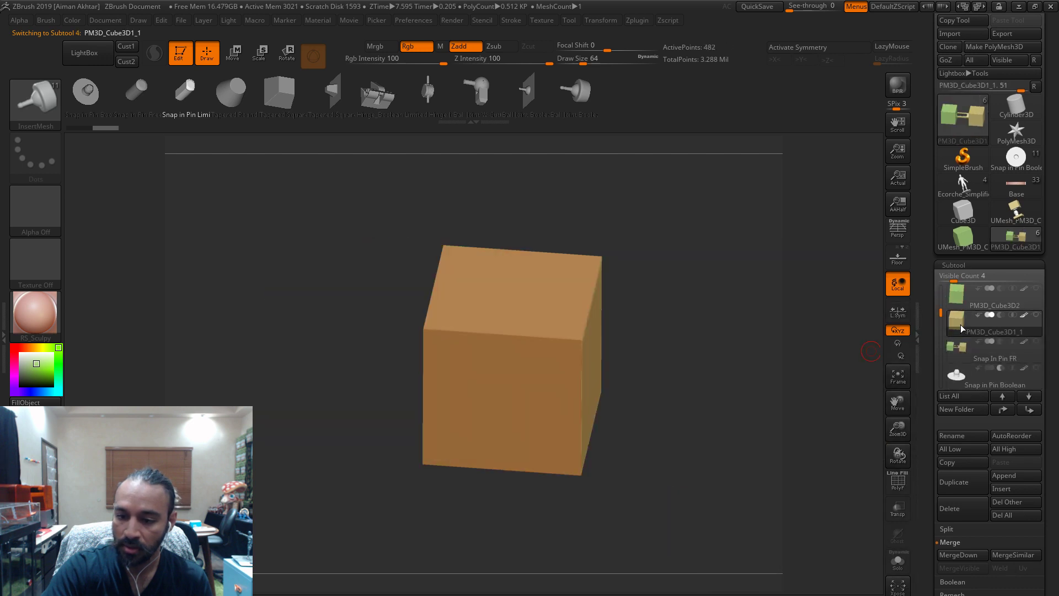
- Insert the limited snap-in pin at the centre of the pasted cube's joint face, undoing the first placement and redrawing it
left_click_drag(844, 369, 740, 435)
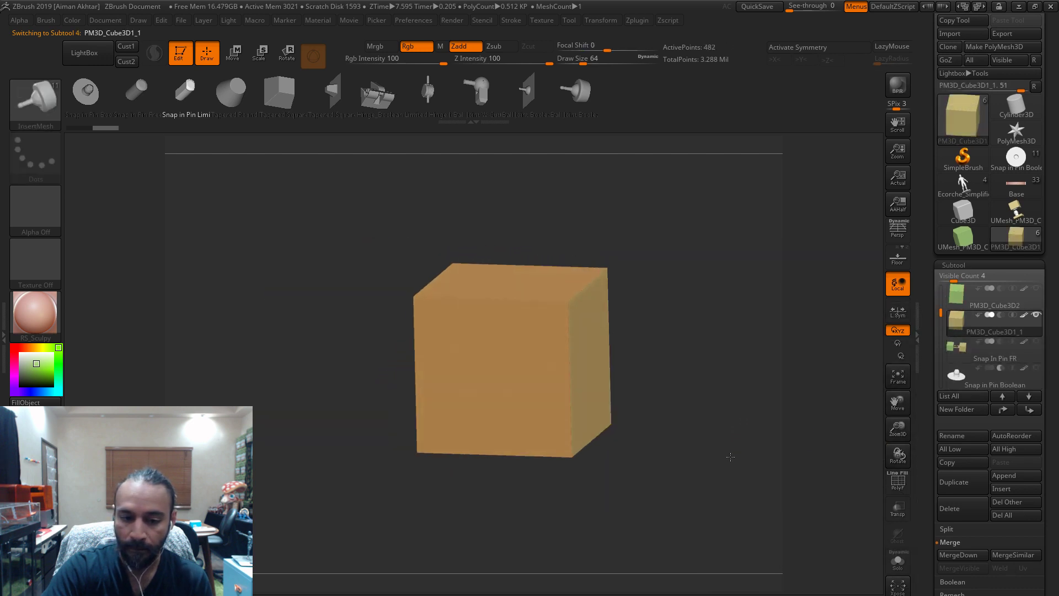
left_click_drag(718, 283, 631, 342, "shift")
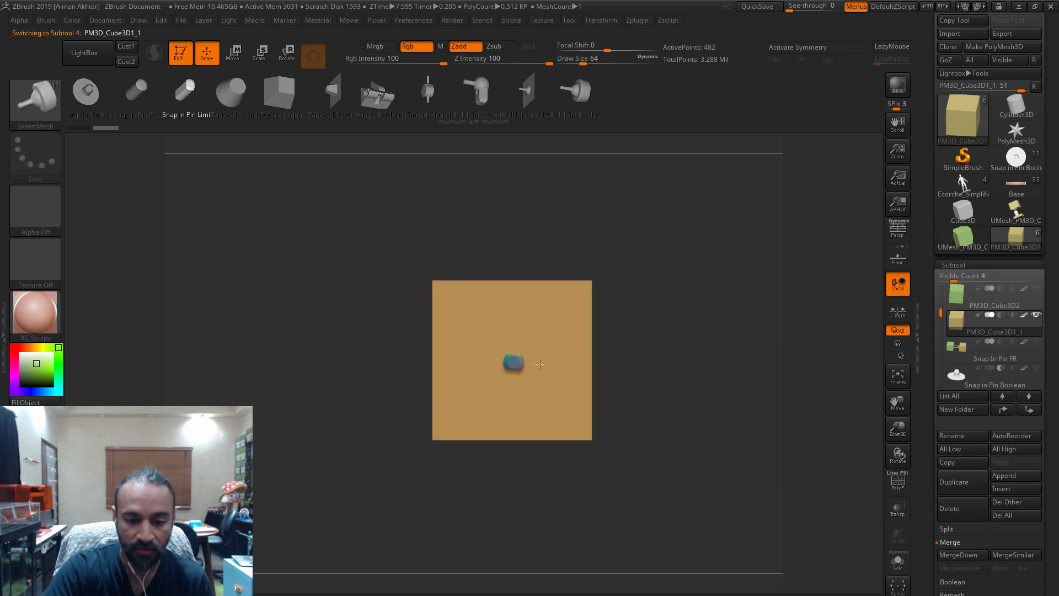
left_click_drag(539, 364, 426, 313)
key("ctrl+z")
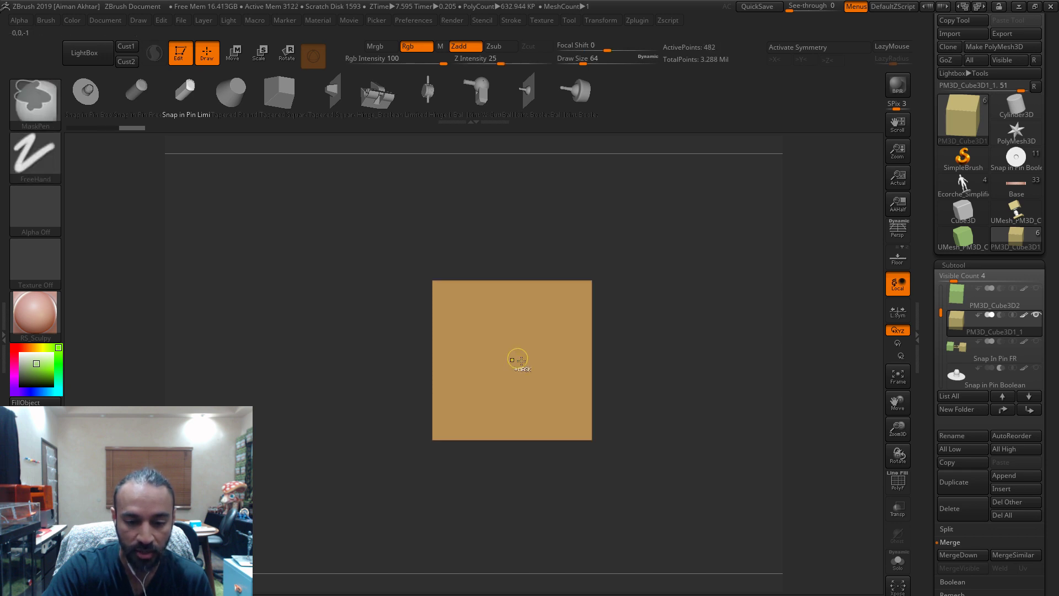
left_click_drag(515, 390, 513, 419)
left_click_drag(681, 406, 480, 427, "shift")
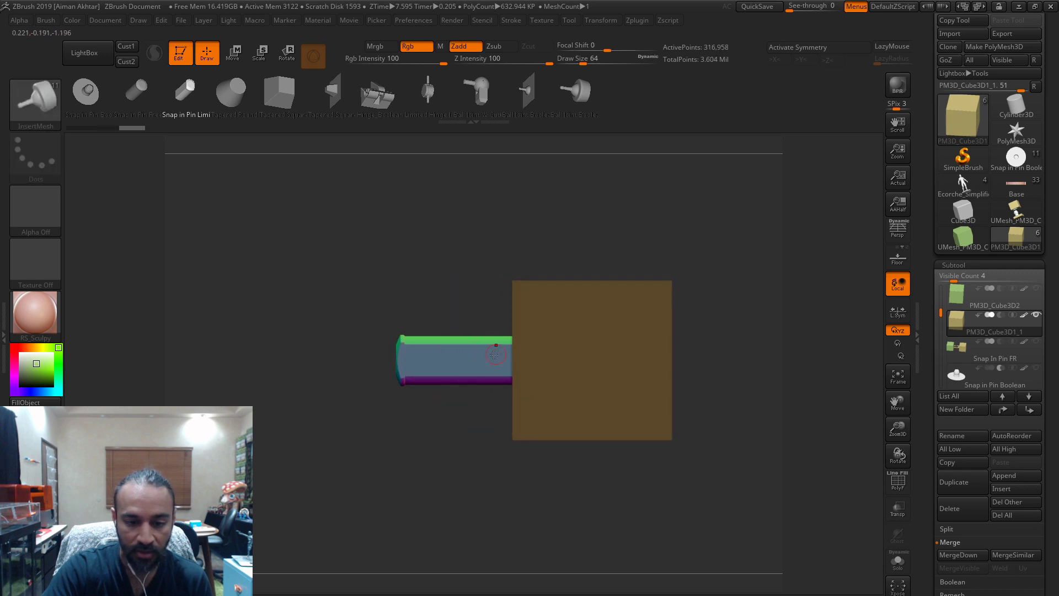
- Inspect the inserted pin against the cube from the side and open the subtool's Split options
left_click_drag(519, 492, 520, 499, "alt")
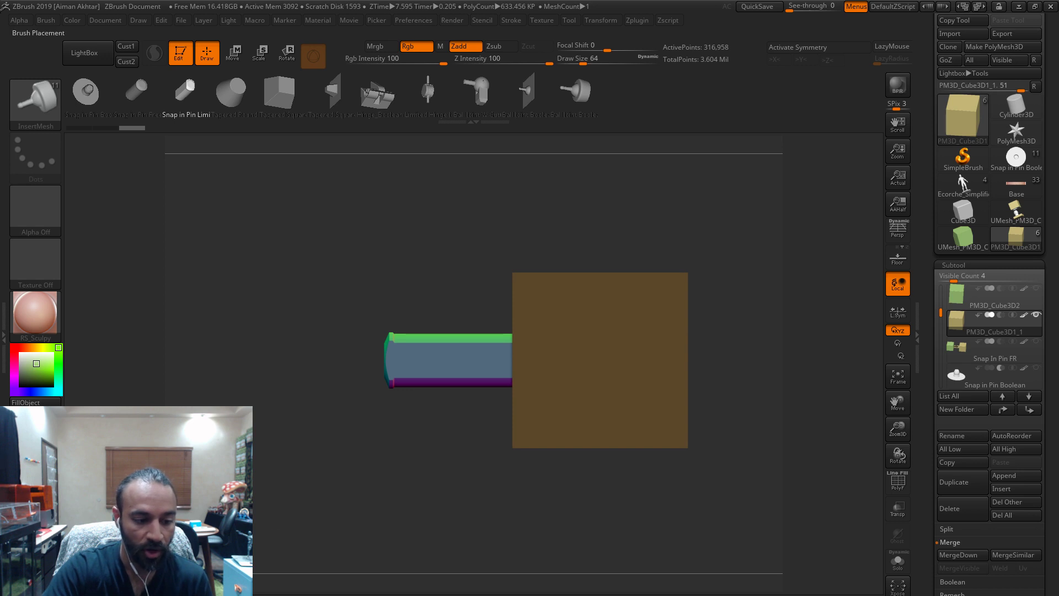
left_click_drag(482, 470, 499, 535)
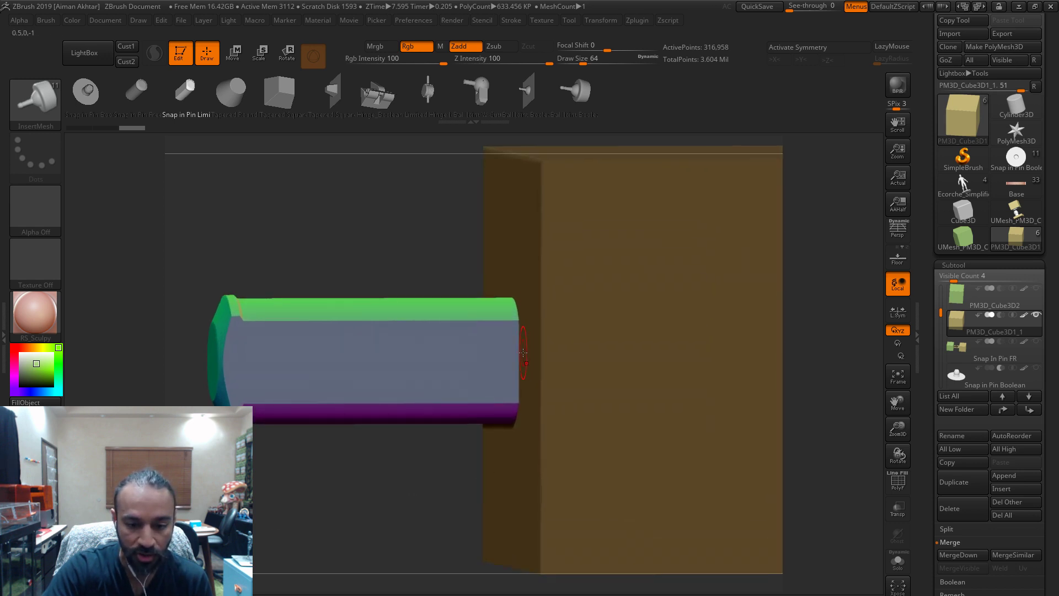
key("f")
left_click_drag(402, 471, 441, 449, "shift")
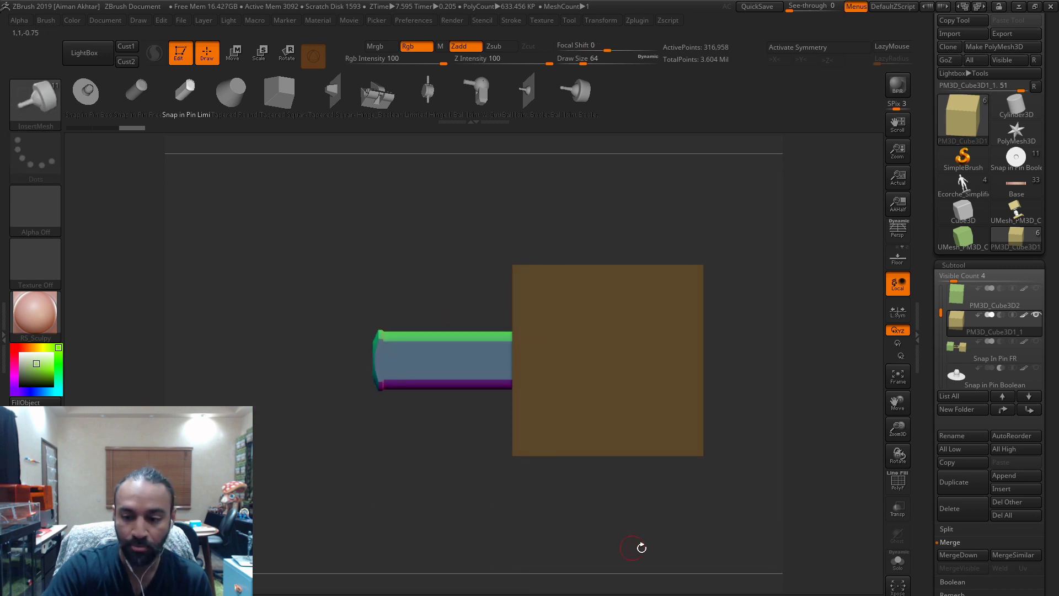
left_click(960, 529)
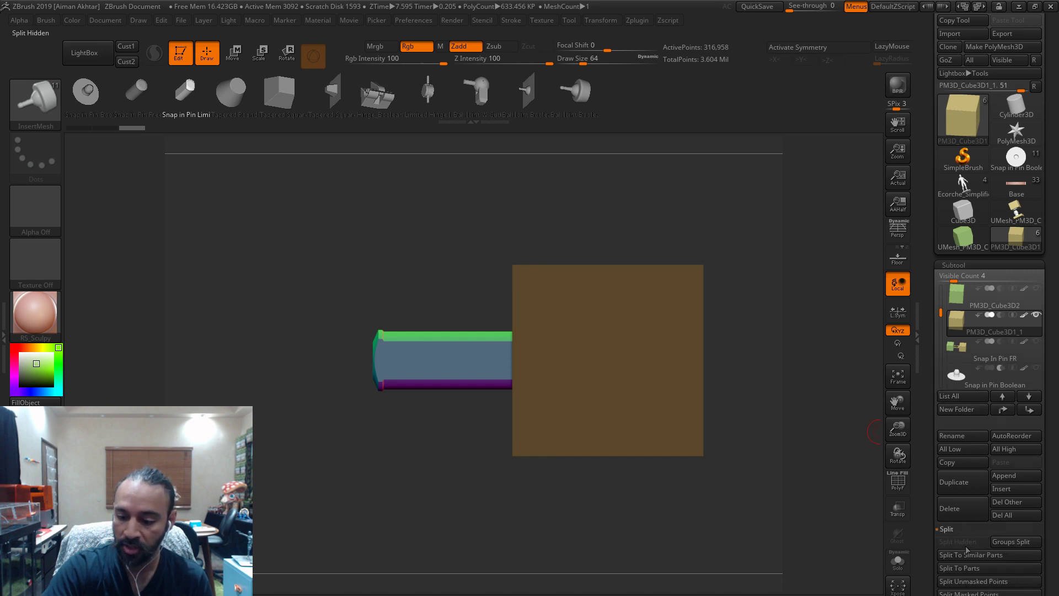
- Split the pins off the cube, and separate the slotted pin and the solid pin into individual subtools
left_click(972, 581)
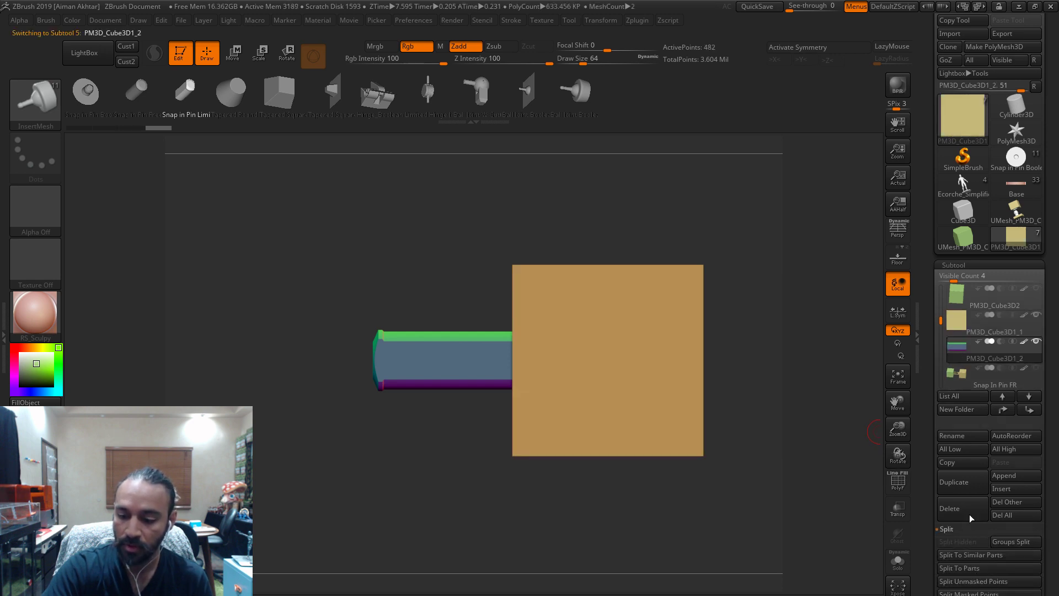
left_click(1015, 541)
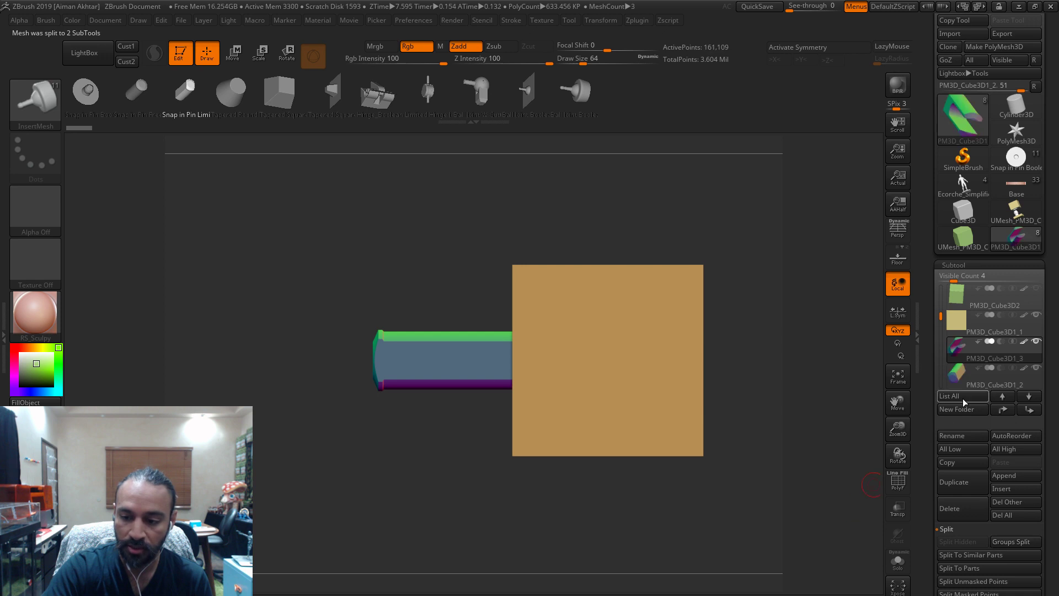
left_click(888, 562)
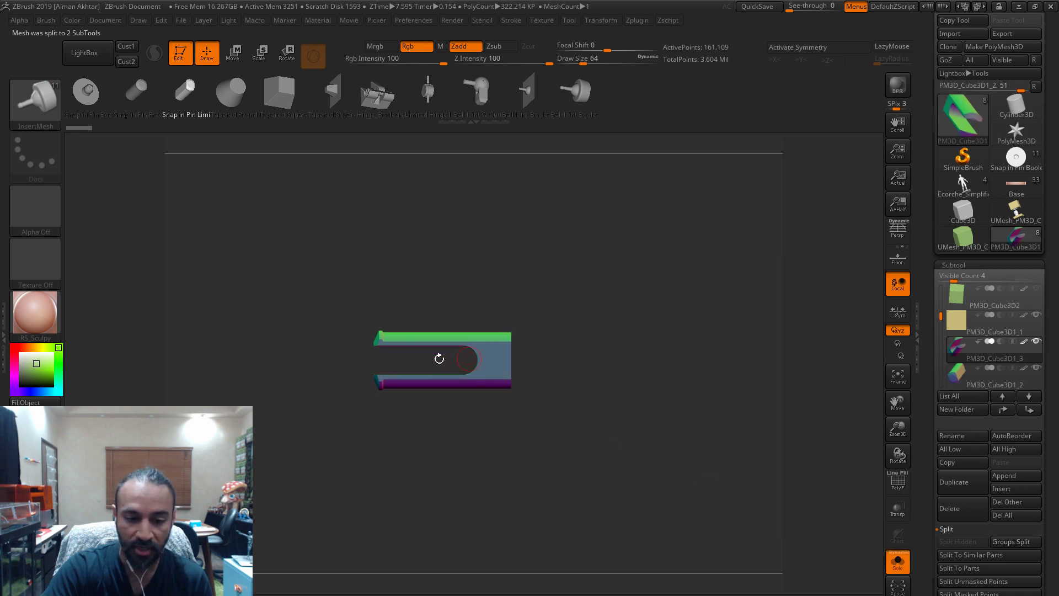
left_click_drag(532, 433, 568, 433)
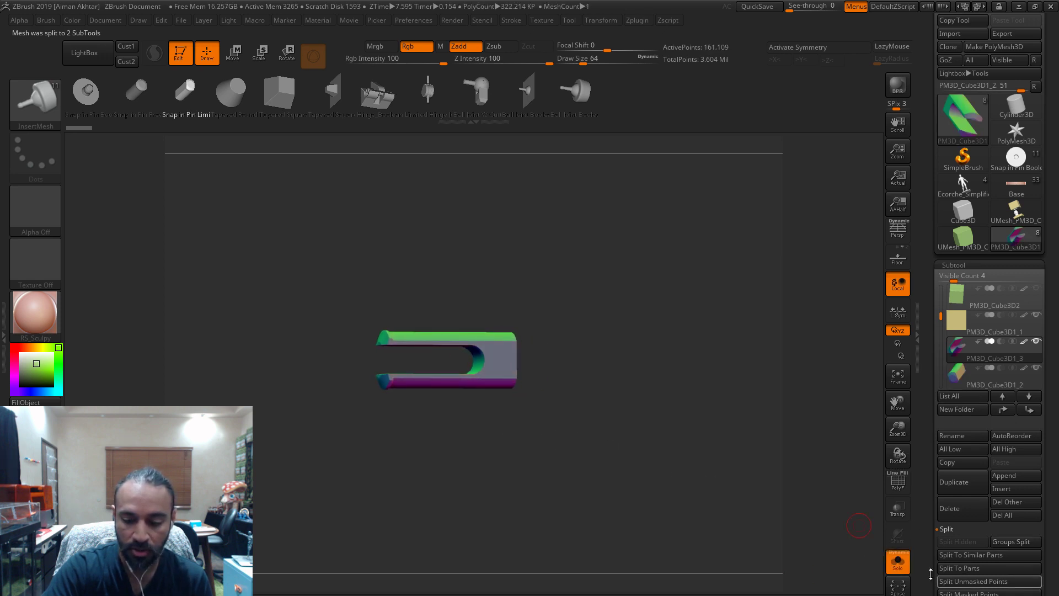
left_click(898, 562)
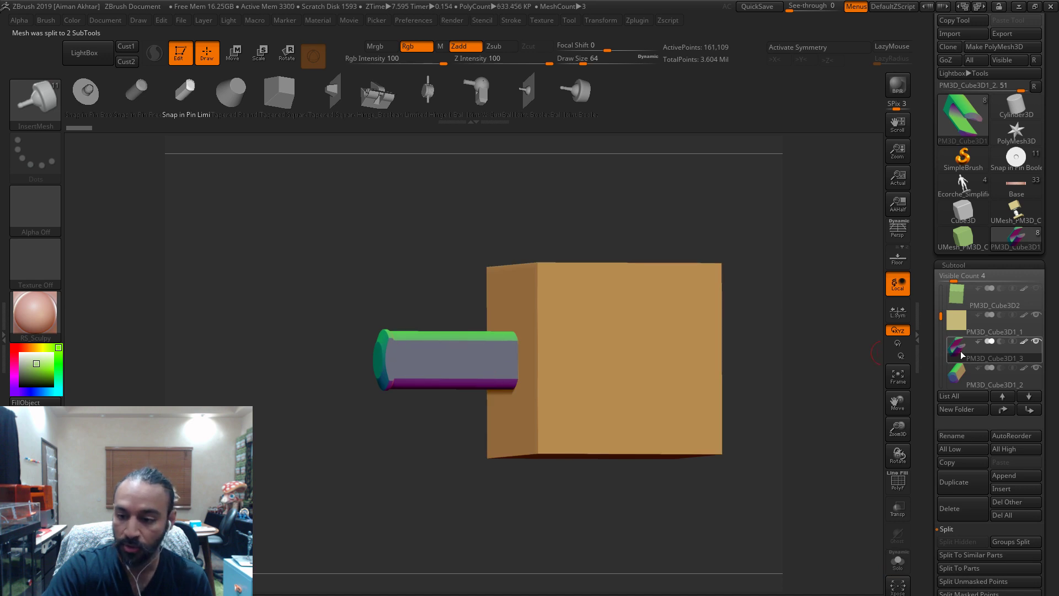
- Merge the orange cube subtool PM3D_Cube3D1_1 down with the slotted pin subtool
left_click(987, 325)
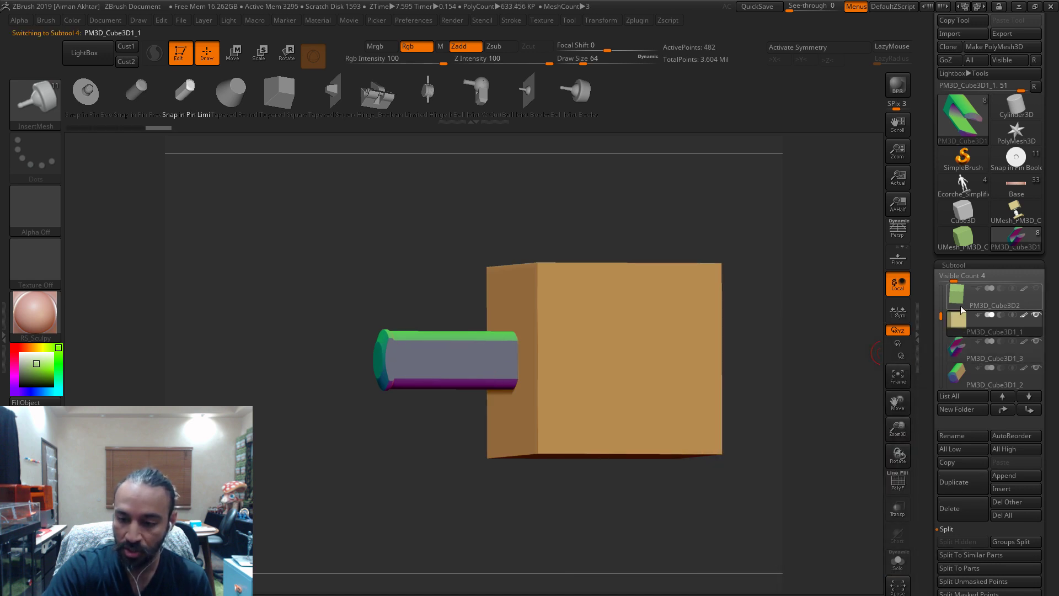
left_click(947, 528)
left_click(950, 541)
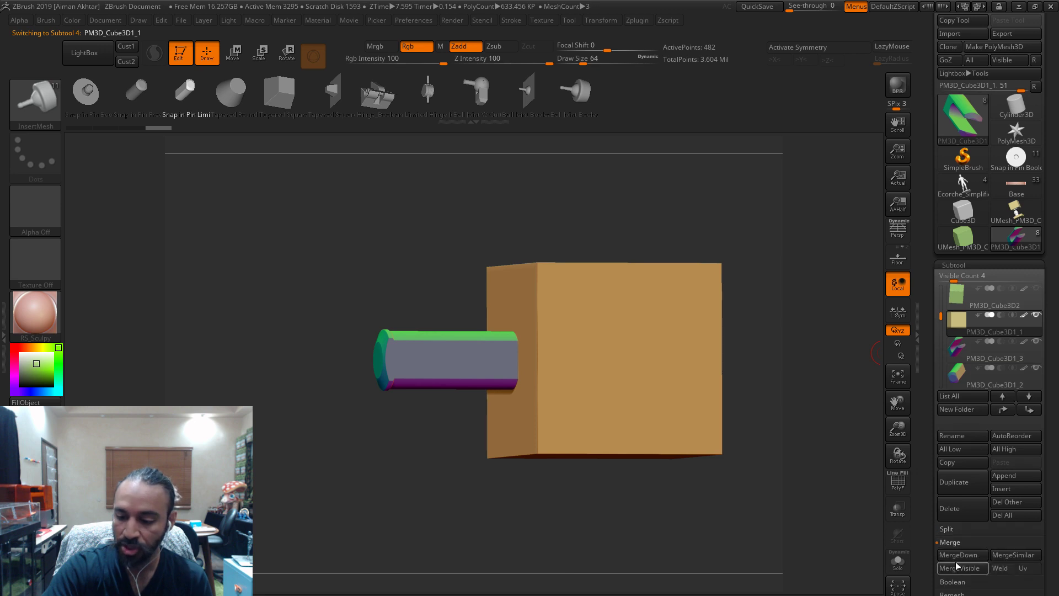
left_click(958, 555)
left_click(861, 577)
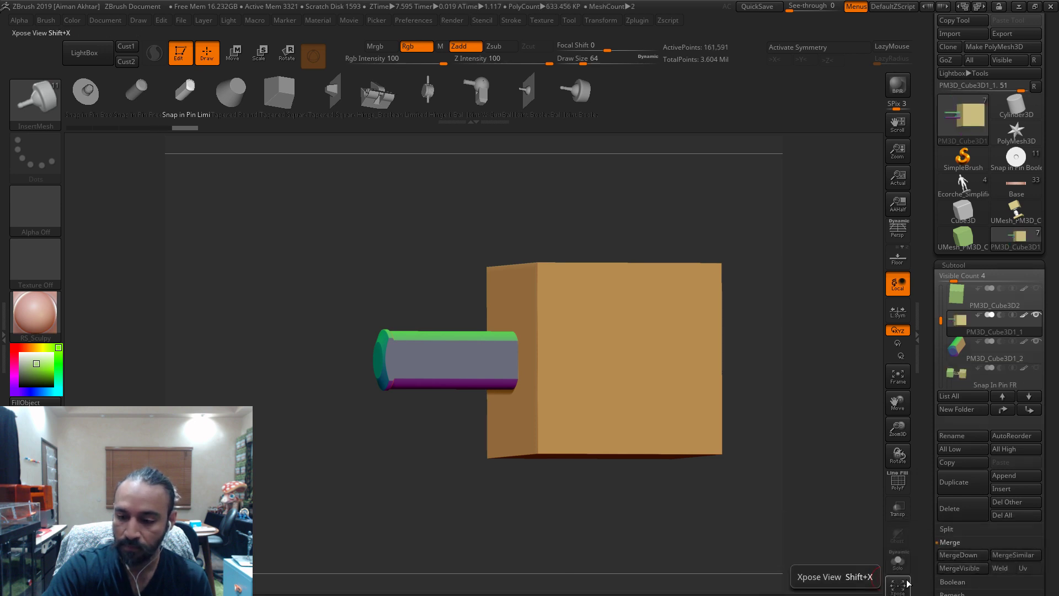
- Isolate the merged cube and slotted pin, and DynaMesh them at a resolution of 400
left_click(898, 560)
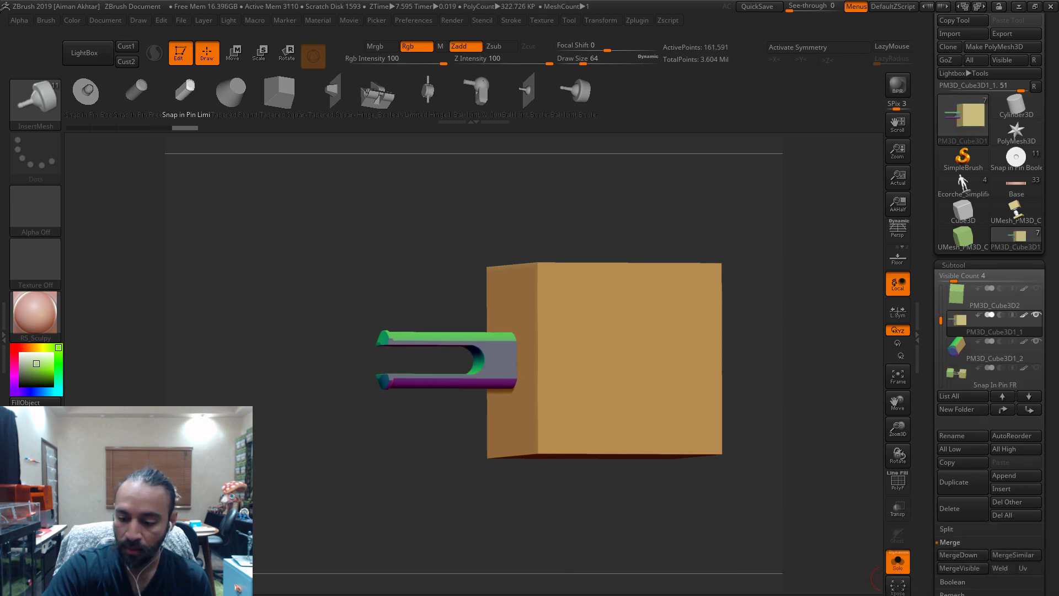
left_click(953, 265)
type("400")
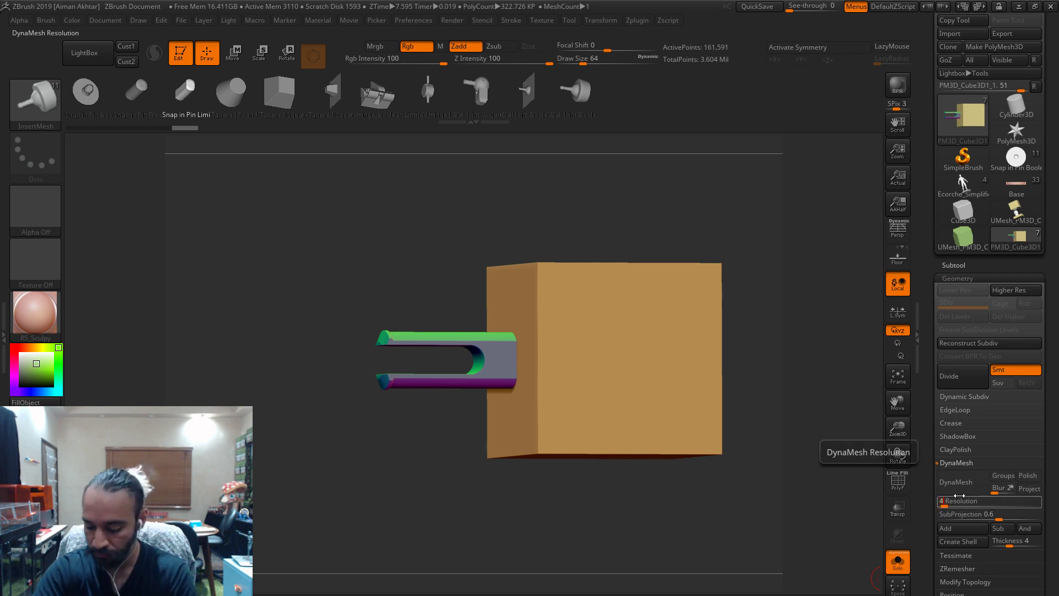
key("Return")
left_click(704, 477, "ctrl")
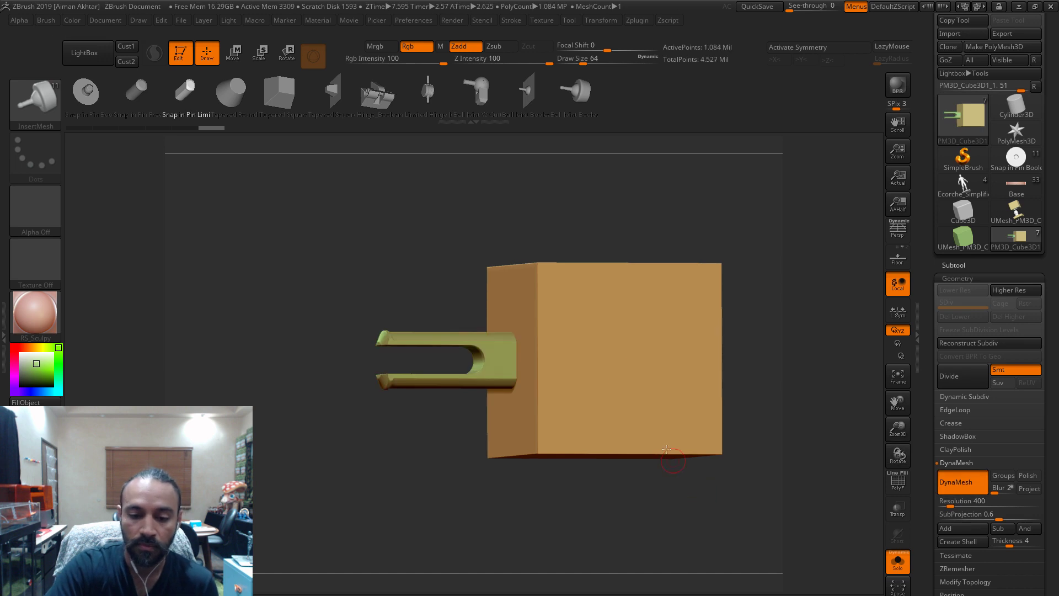
- Switch to the Standard brush and fill the merged cube and slotted pin with the tan colour R 213, G 198, B 127
key("b")
key("s")
key("t")
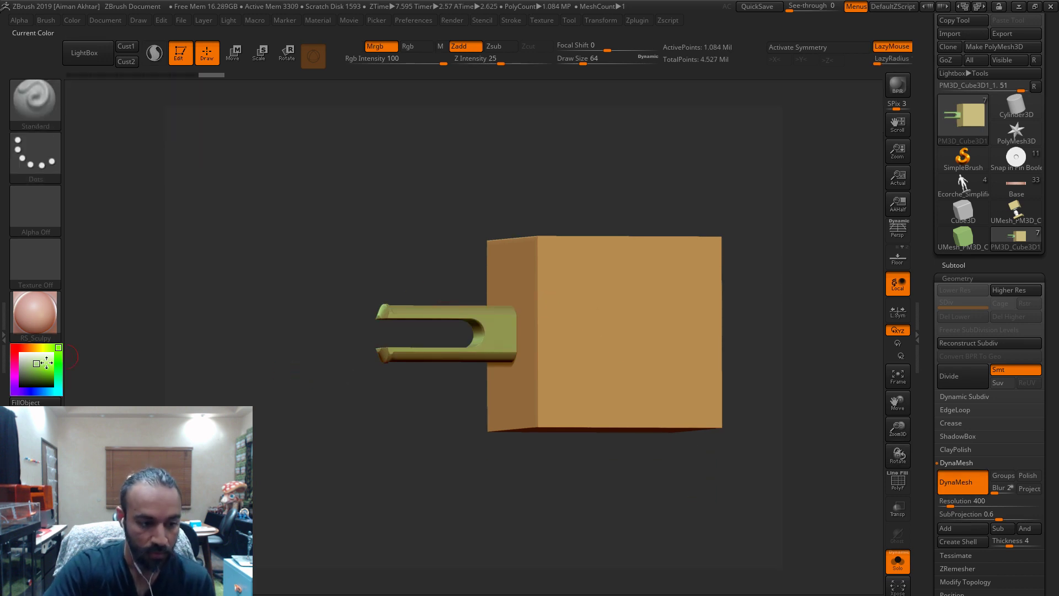
left_click(72, 20)
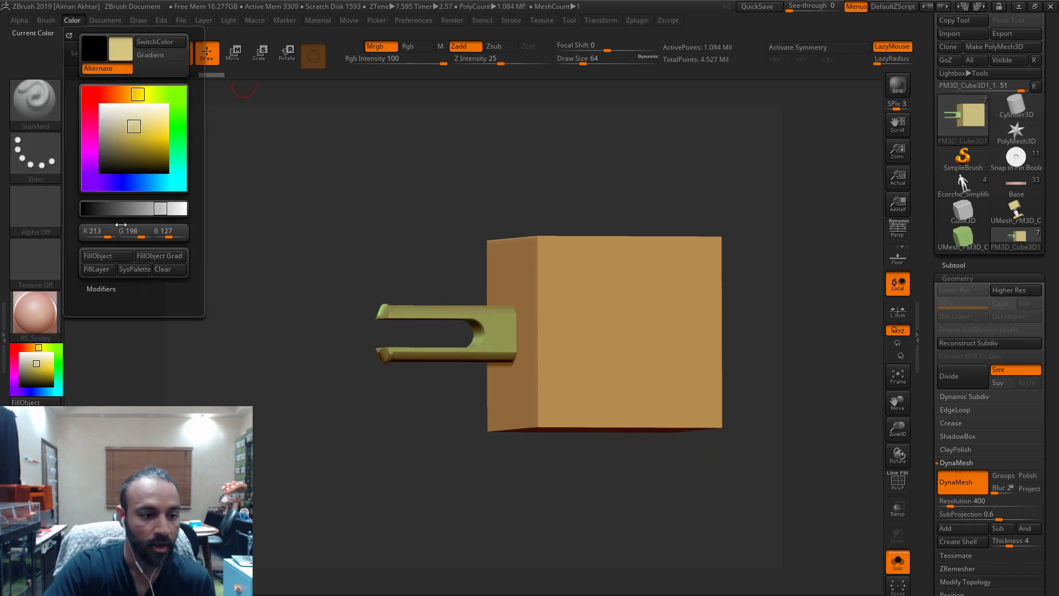
left_click(122, 258)
mouse_move(538, 452)
left_mouse_down()
mouse_move(497, 458)
mouse_move(550, 470)
left_mouse_up()
- Move the solid pin subtool directly below PM3D_Cube3D2, set it to Boolean subtraction, and display the green cube
left_click(897, 480)
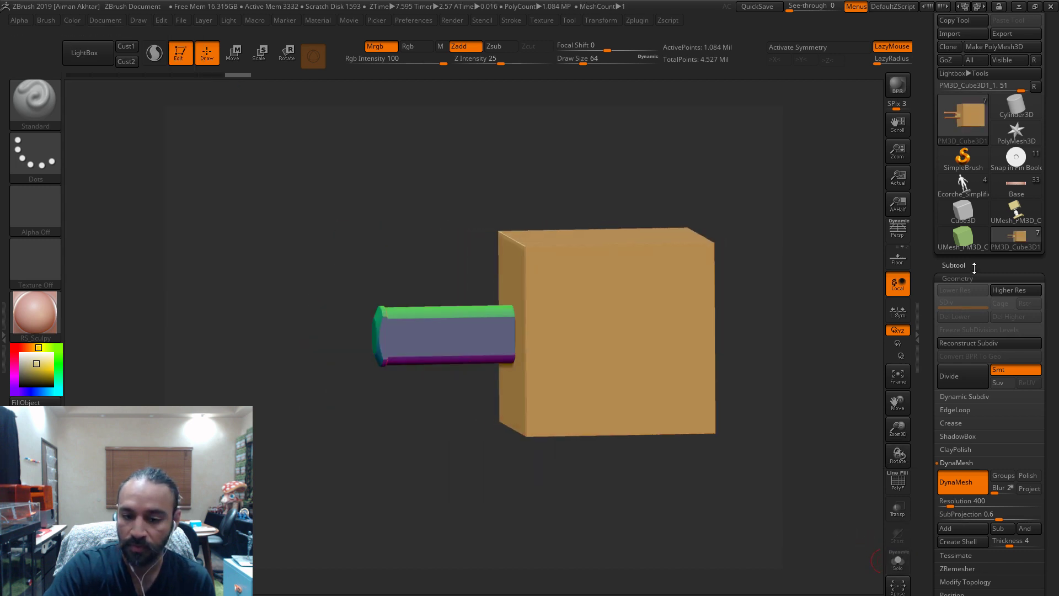
left_click(953, 265)
left_click(961, 351)
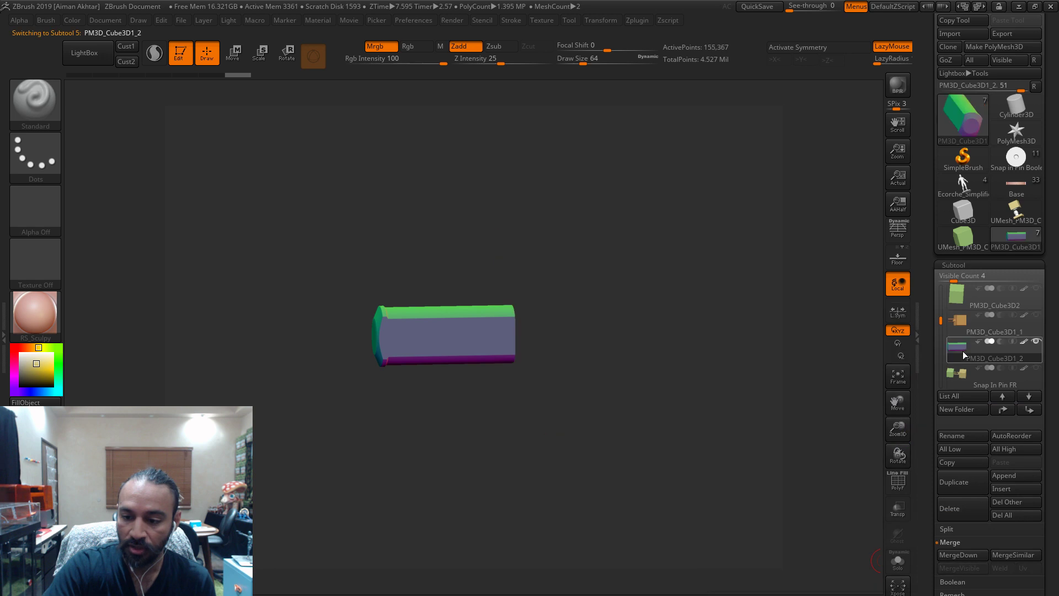
left_click(1011, 409)
left_click(954, 297)
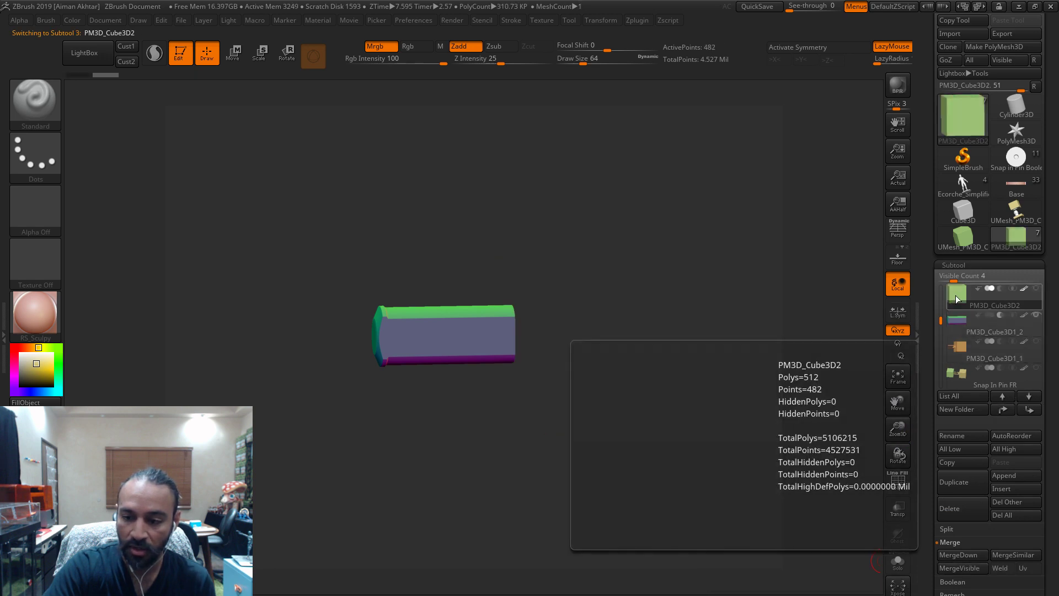
left_click_drag(695, 396, 671, 490)
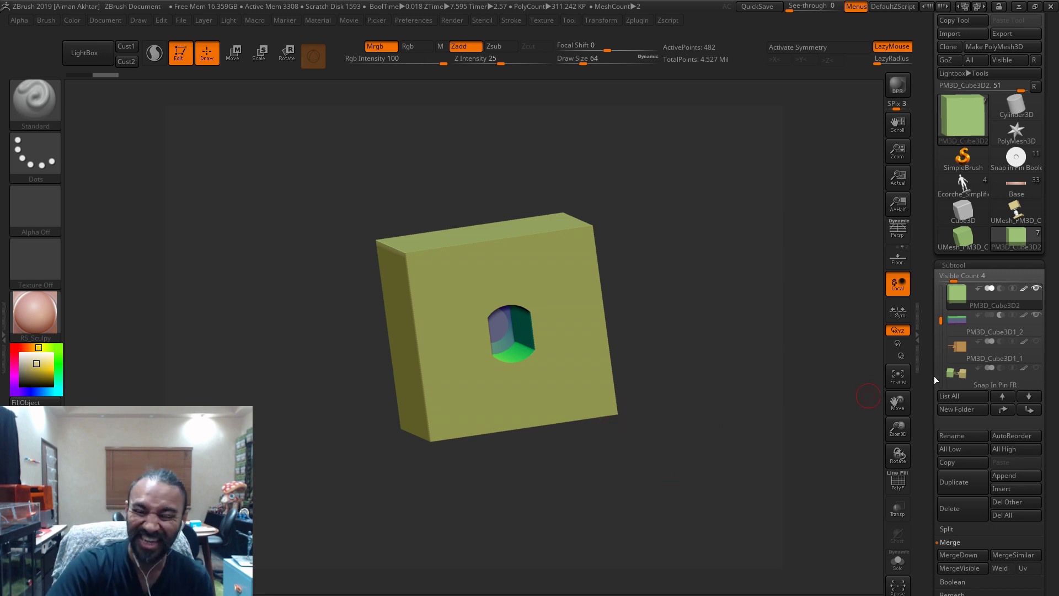
- Examine the solid pin in isolation and the Boolean cutout it makes in the green cube
left_click(963, 333)
left_click(897, 561)
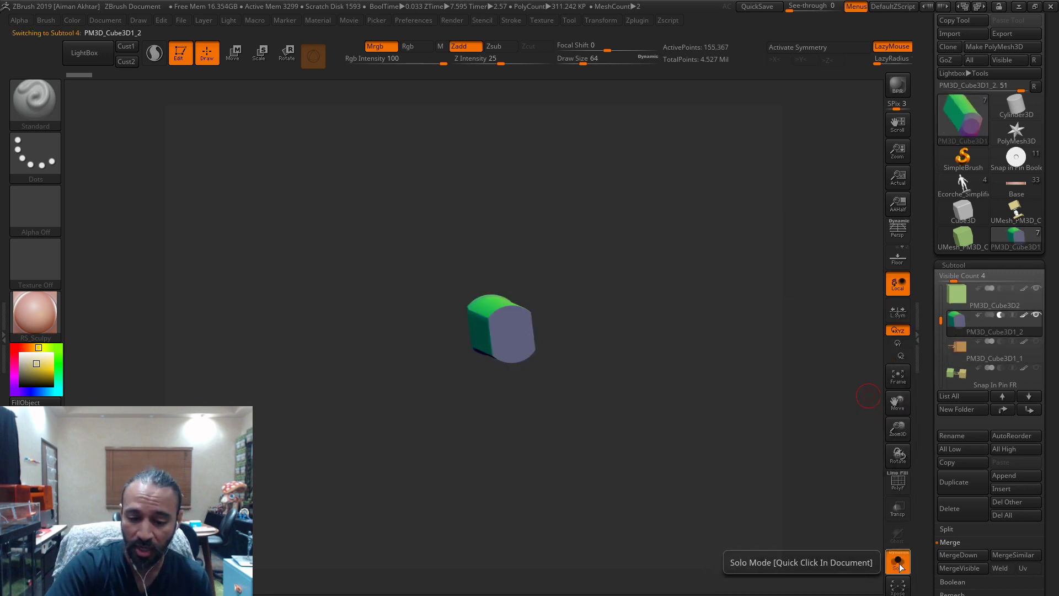
left_click_drag(871, 549, 579, 371)
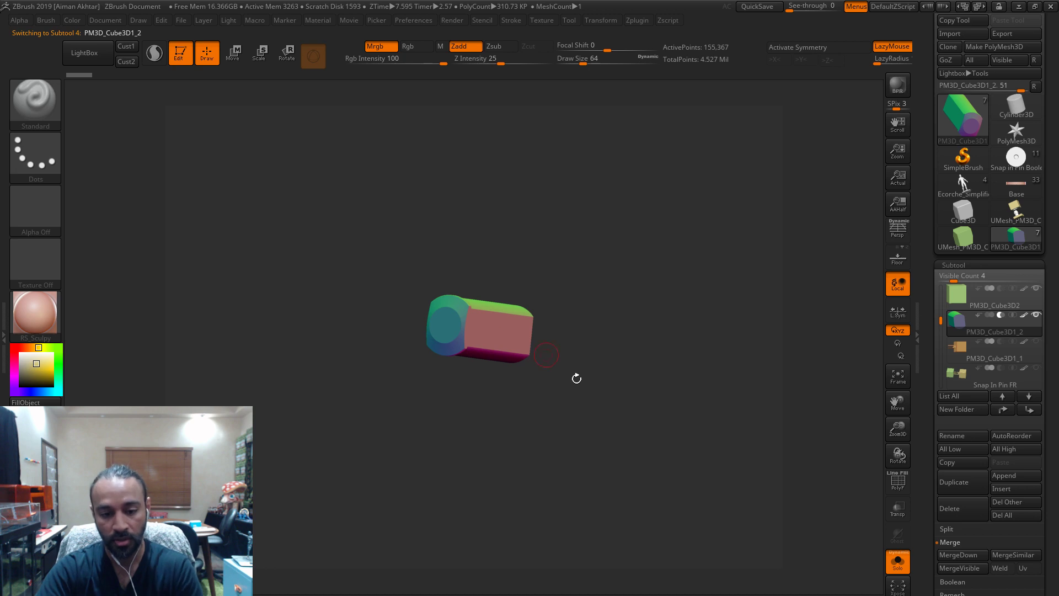
left_click_drag(576, 378, 832, 506)
left_click(898, 560)
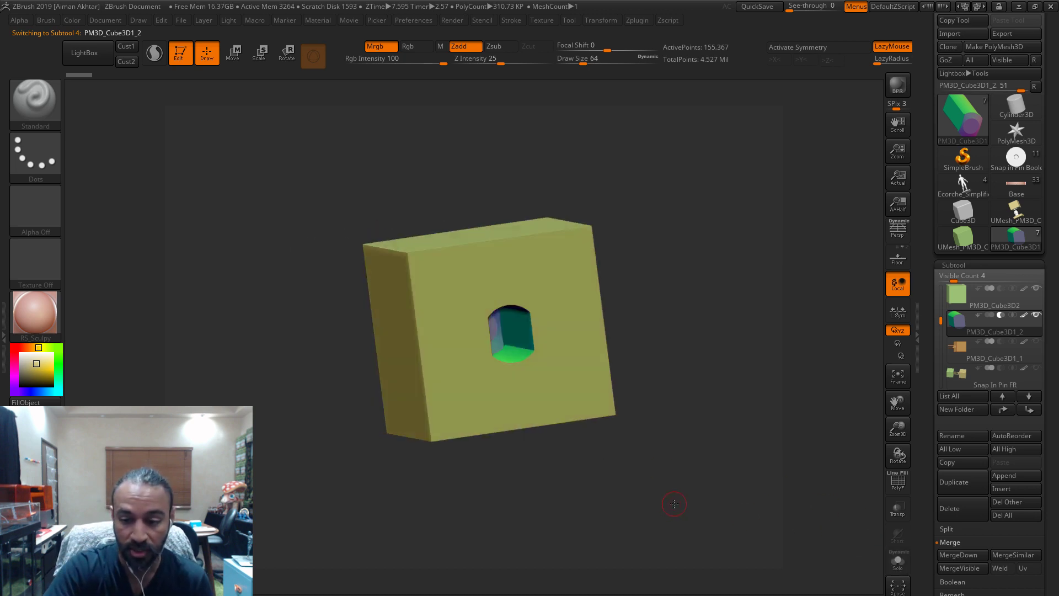
left_click_drag(682, 522, 662, 534)
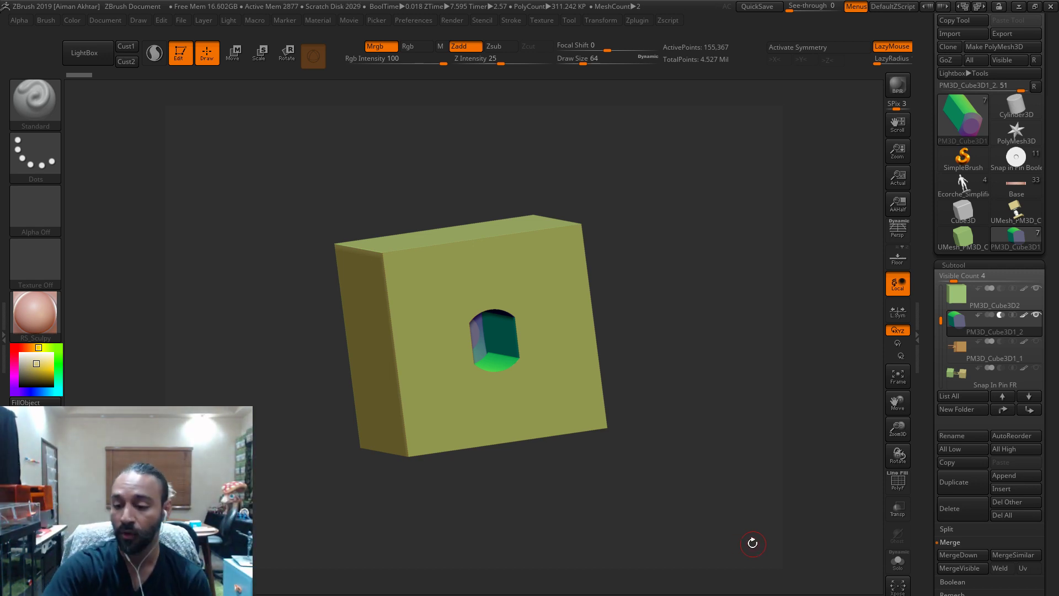
left_click_drag(668, 488, 678, 510)
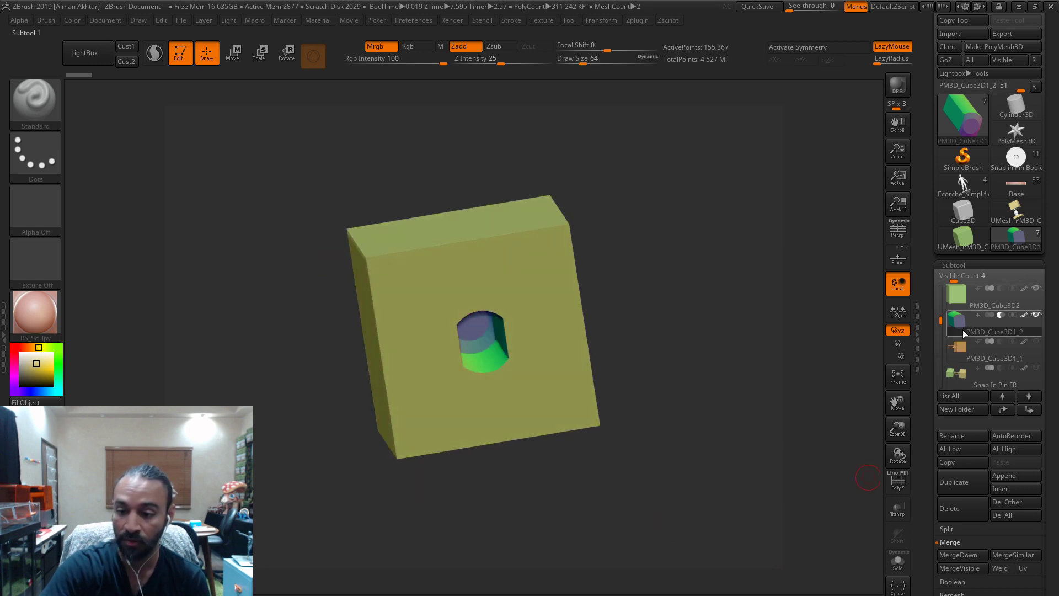
- Select the green cube PM3D_Cube3D2 and make a Boolean mesh from it and the subtracting pin
mouse_move(965, 322)
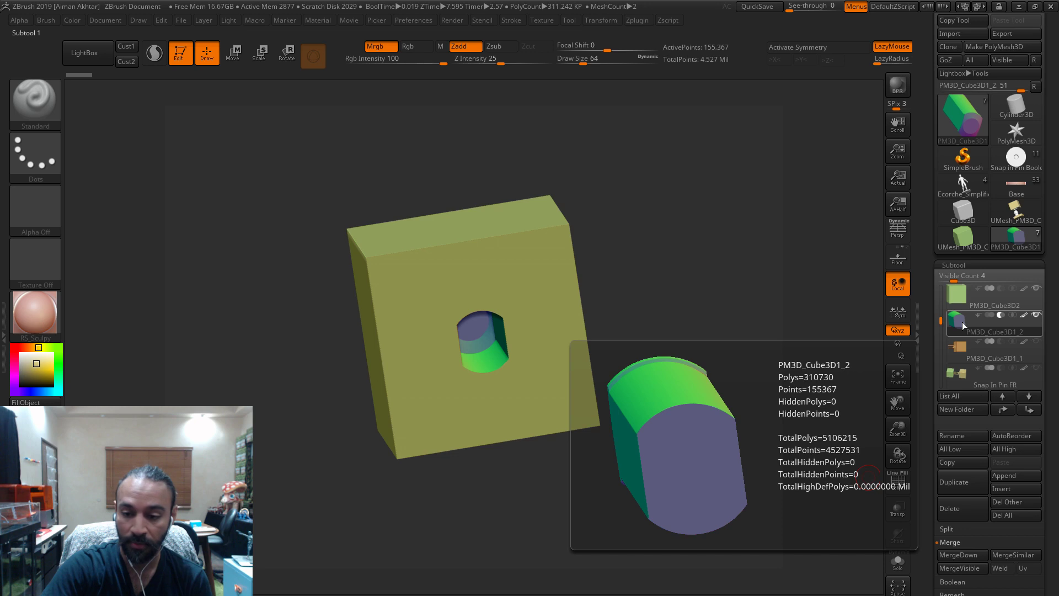
left_click(959, 294)
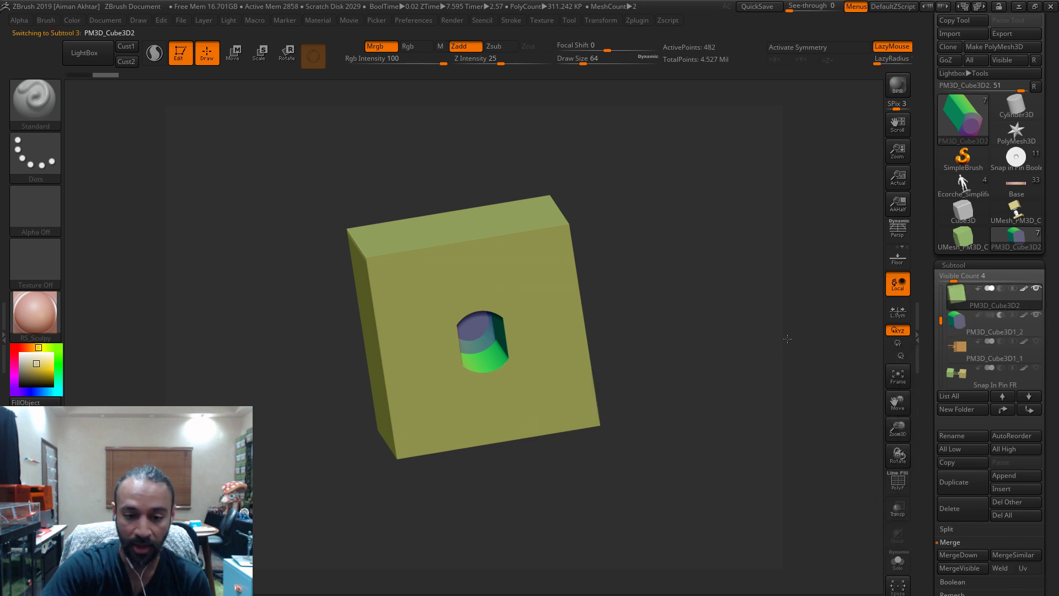
left_click_drag(787, 339, 431, 293)
left_click(962, 581)
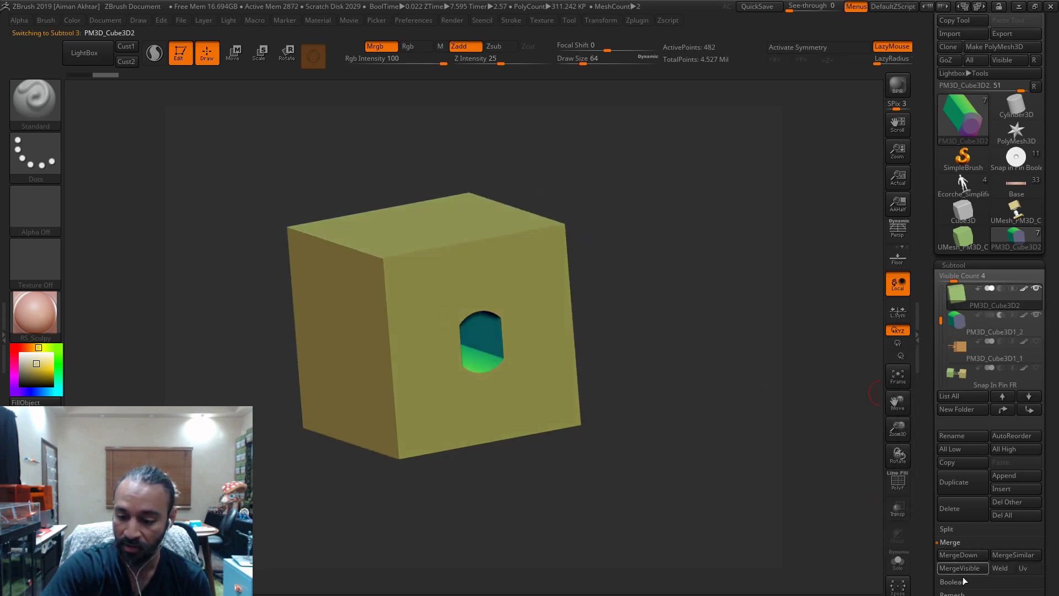
left_click(974, 568)
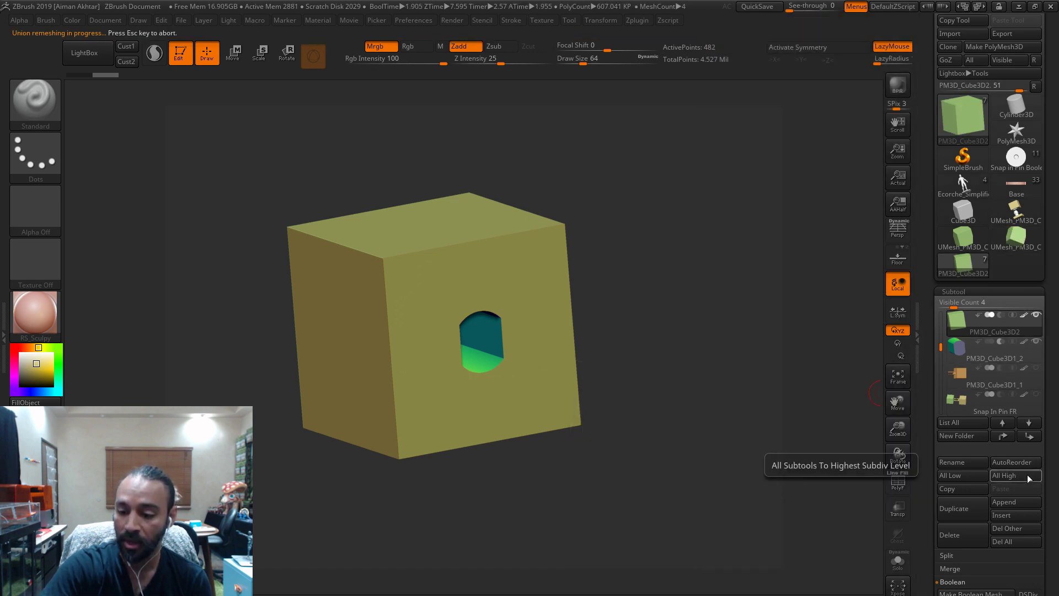
- Append the new Boolean mesh as a subtool and delete the original green cube and solid pin subtools
left_click(1016, 502)
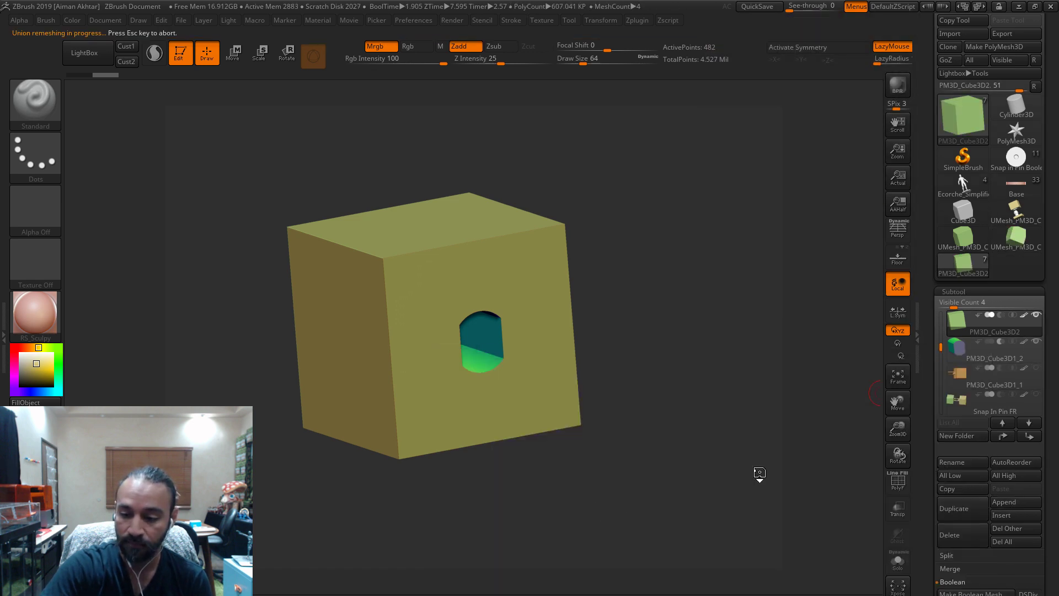
left_click(969, 539)
left_click(988, 406)
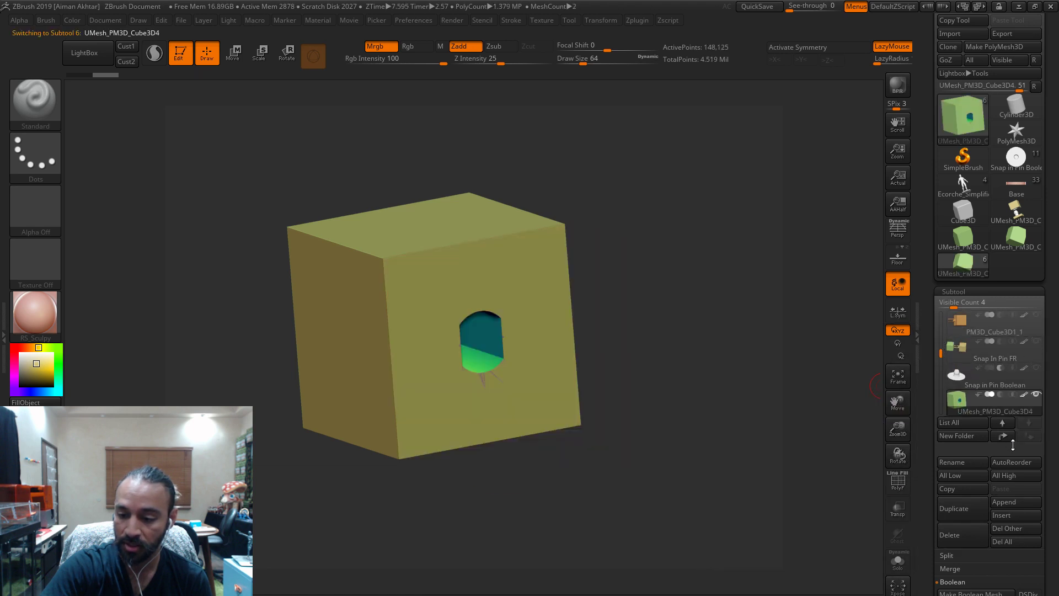
- Move the appended Boolean mesh subtool up the list to directly above PM3D_Cube3D1_1
left_click(1003, 436)
left_click(1004, 435)
left_click(1004, 436)
left_click_drag(660, 429, 485, 361)
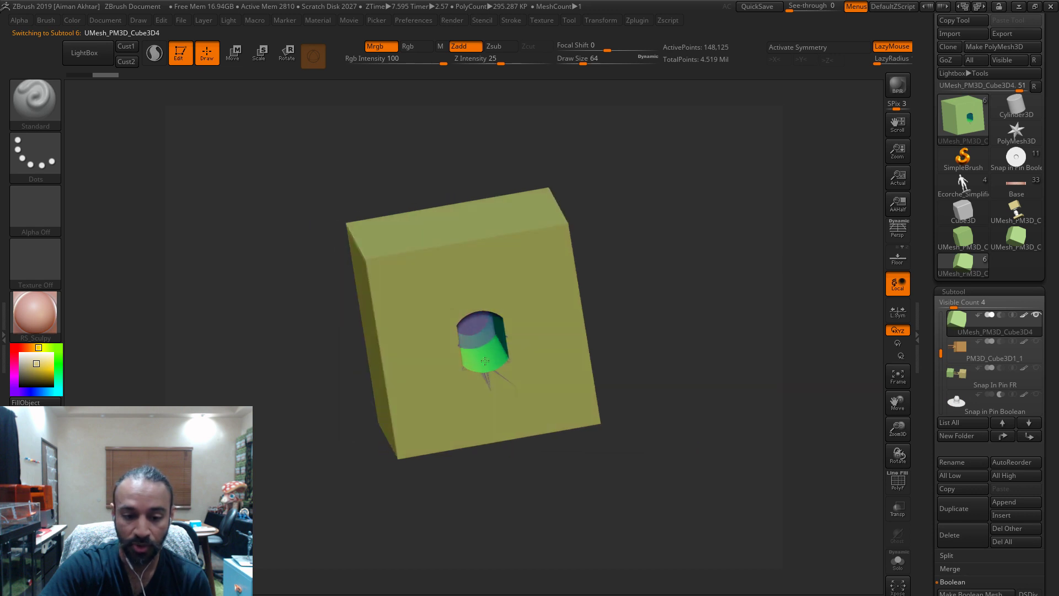
- Fill the Boolean cube with the light green colour R 170, G 213, B 127
left_click(59, 347)
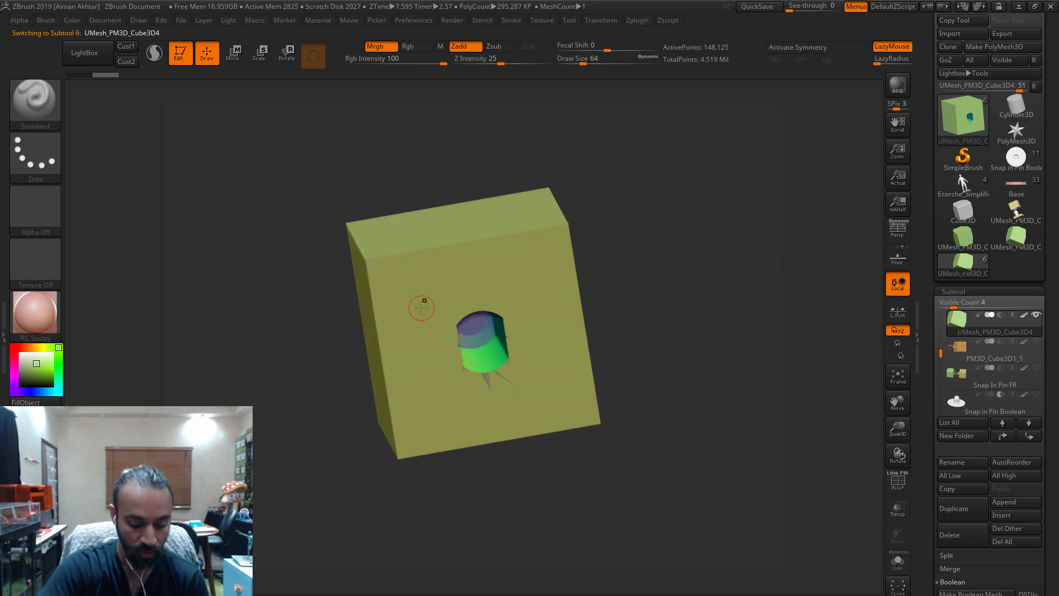
left_click(72, 19)
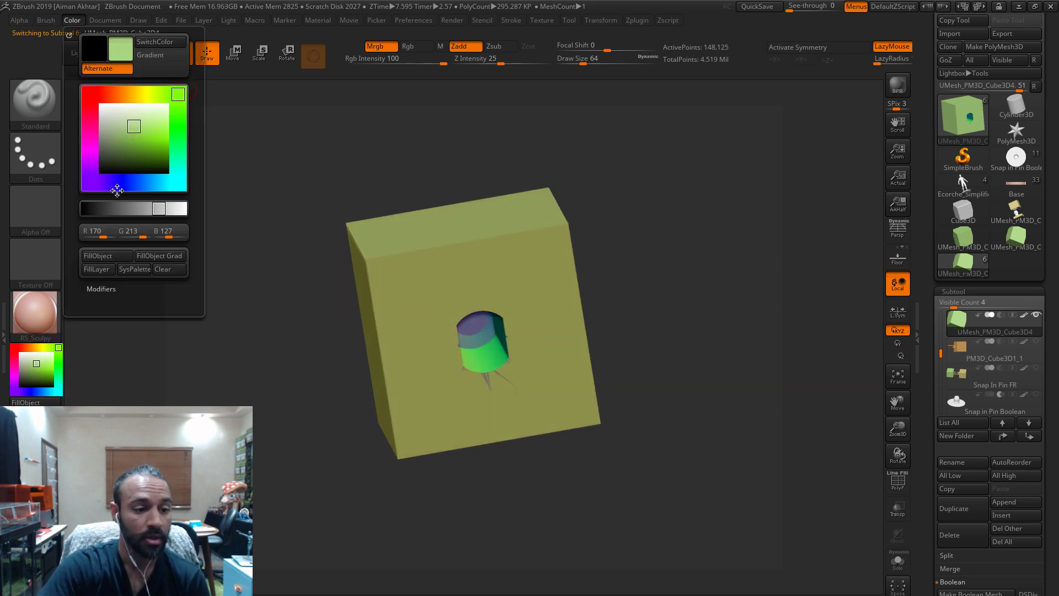
left_click(101, 256)
left_click_drag(680, 434, 598, 320)
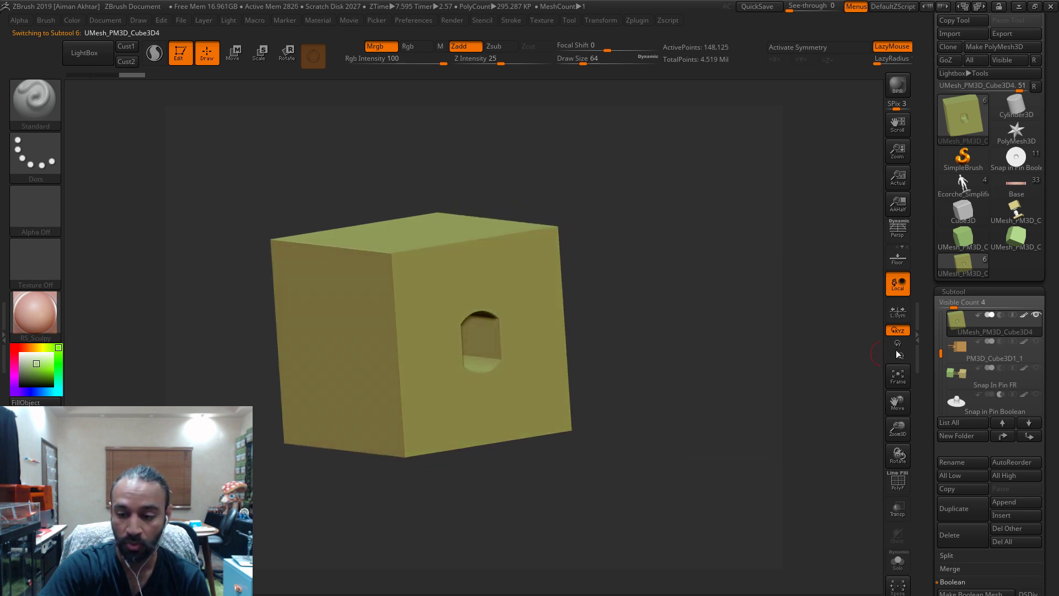
- DynaMesh the green socket cube at resolution 400, checking its topology with the polyframe display
left_click(953, 292)
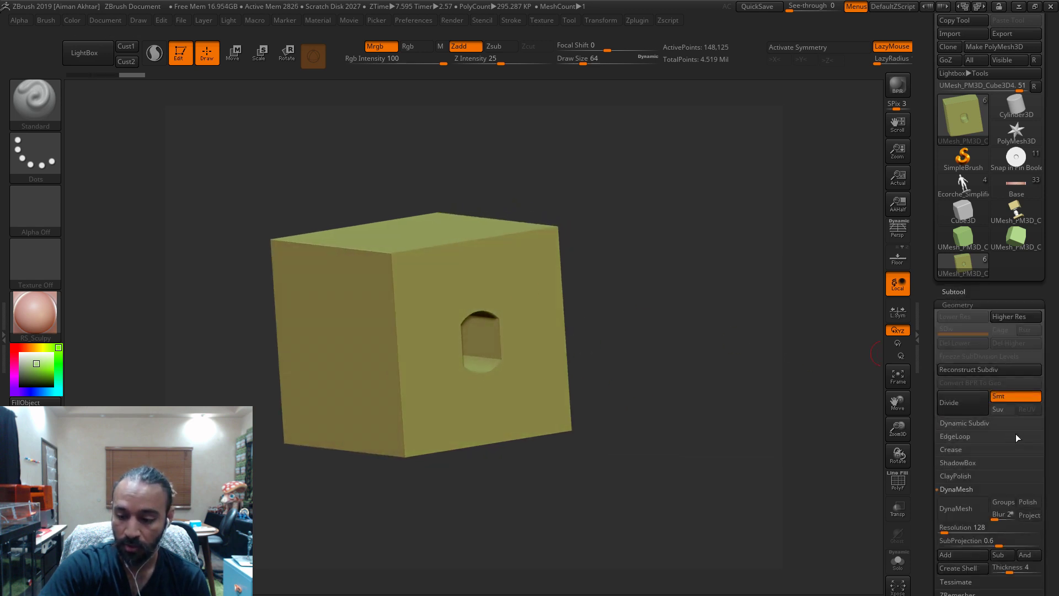
left_click(897, 481)
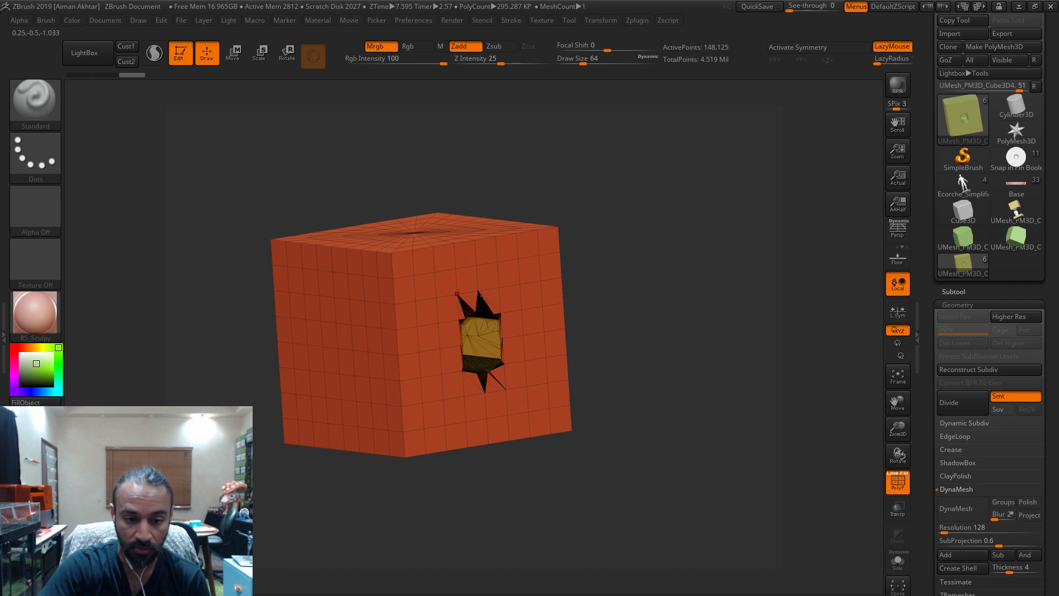
left_click(954, 529)
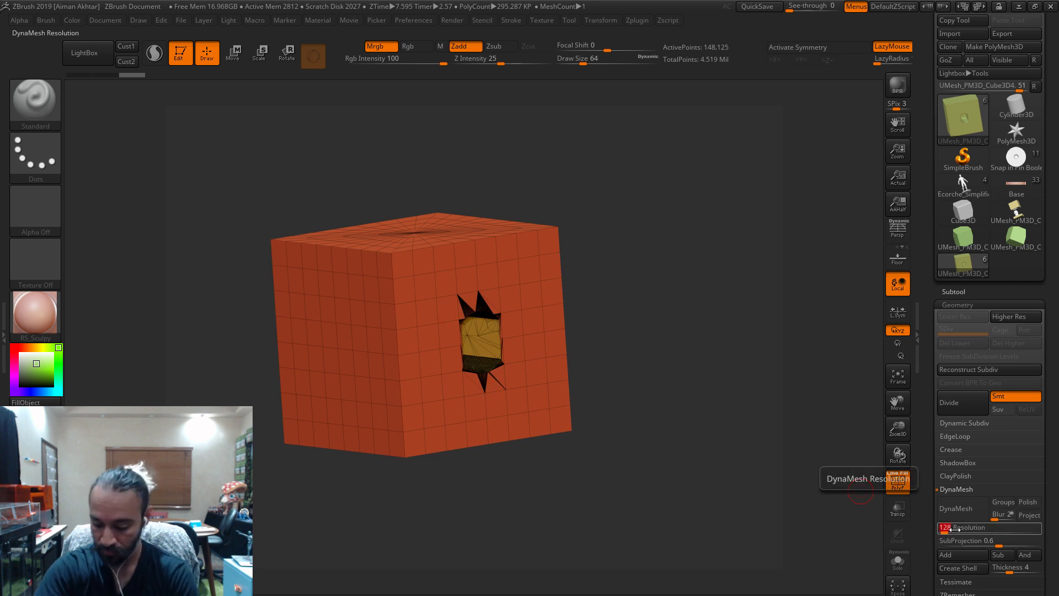
type("400")
key("Return")
left_click(955, 508)
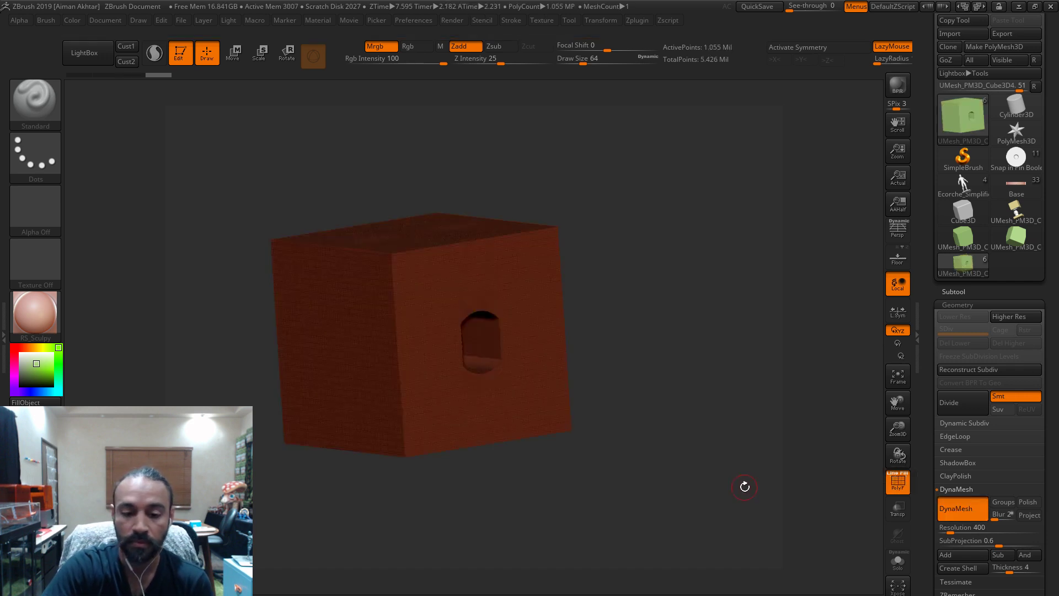
left_click_drag(750, 485, 722, 504)
left_click(897, 490)
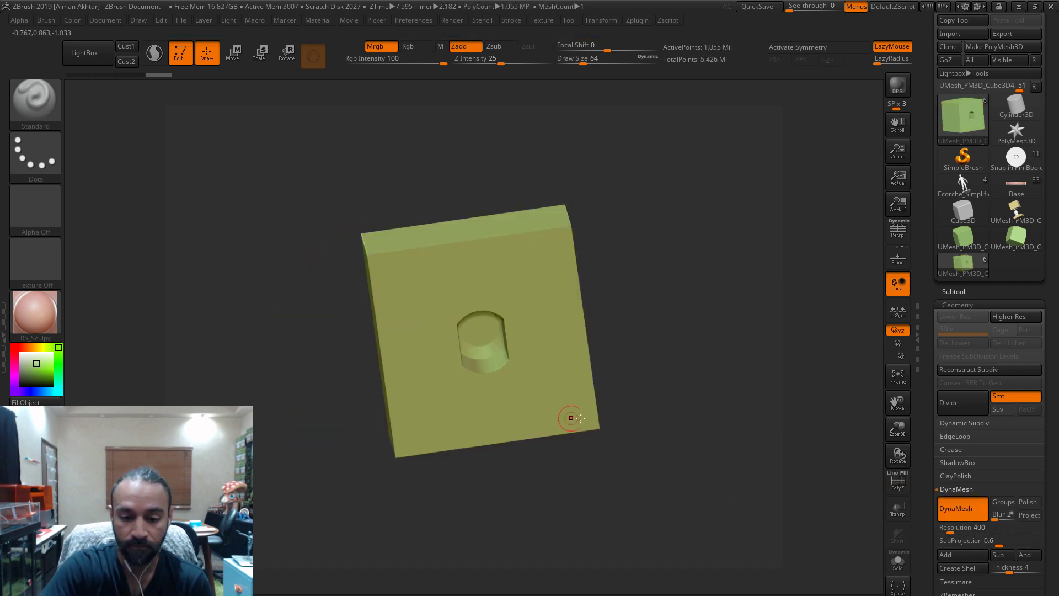
- Select the orange cube PM3D_Cube3D1_1 and move it away from the green cube so the slotted pin comes out of its socket
left_click(979, 291)
left_click(988, 348)
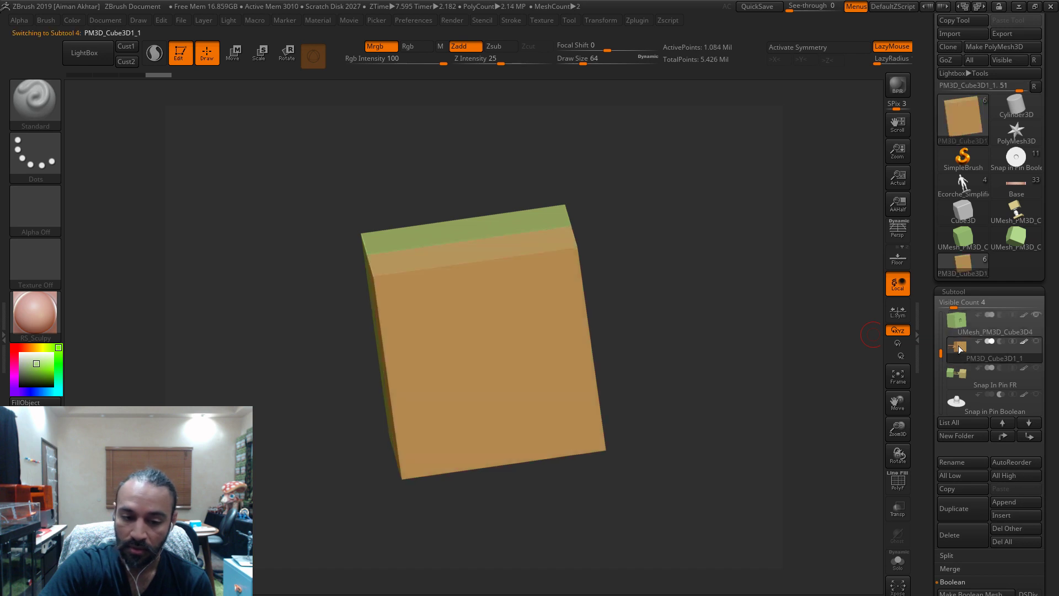
left_click_drag(733, 318, 844, 307)
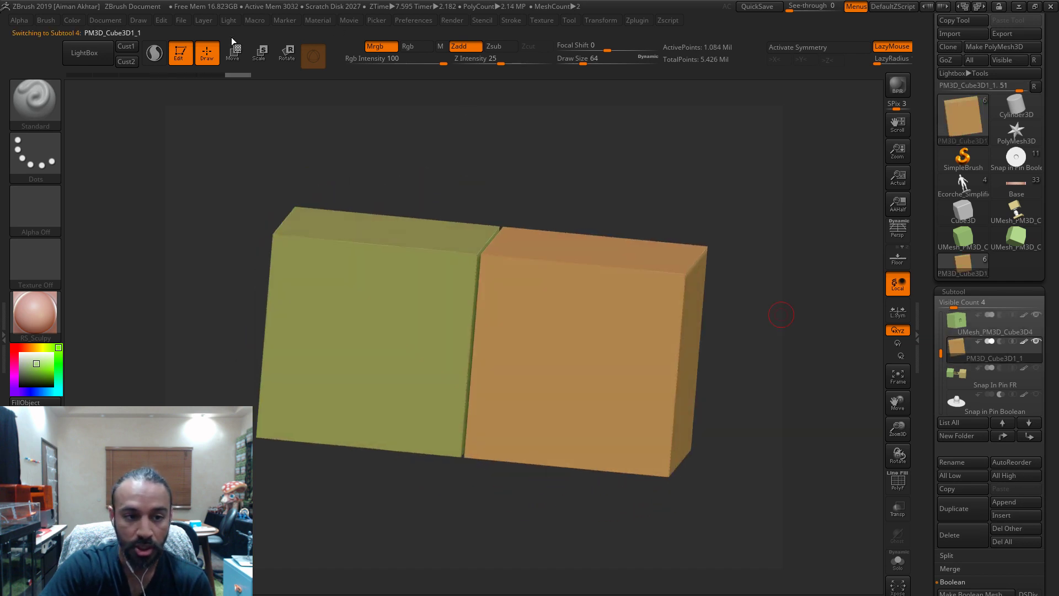
left_click(236, 53)
left_click_drag(413, 334, 603, 350)
left_click_drag(579, 530, 522, 381)
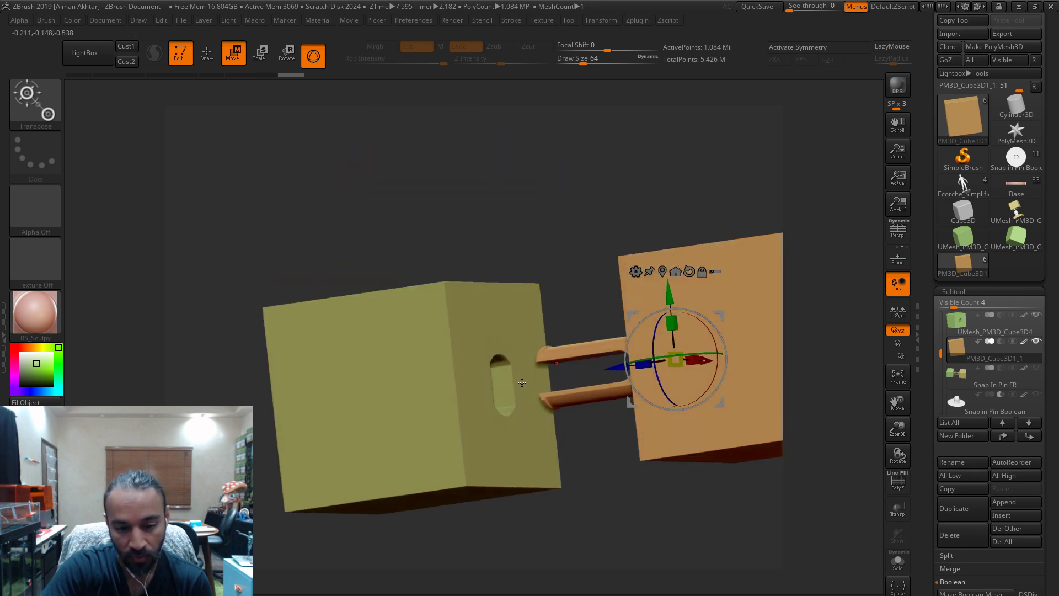
left_click_drag(595, 508, 532, 385)
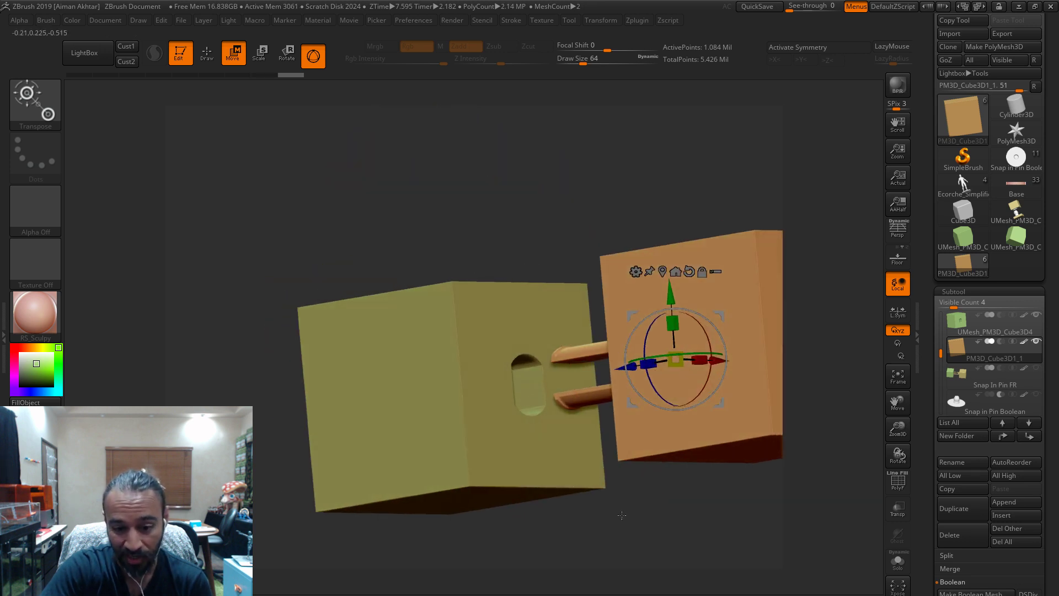
left_click_drag(621, 515, 634, 485)
- Merge the green socket cube UMesh_PM3D_Cube3D4 down with the orange pin cube PM3D_Cube3D1_1 into one subtool
left_click(568, 359, "alt")
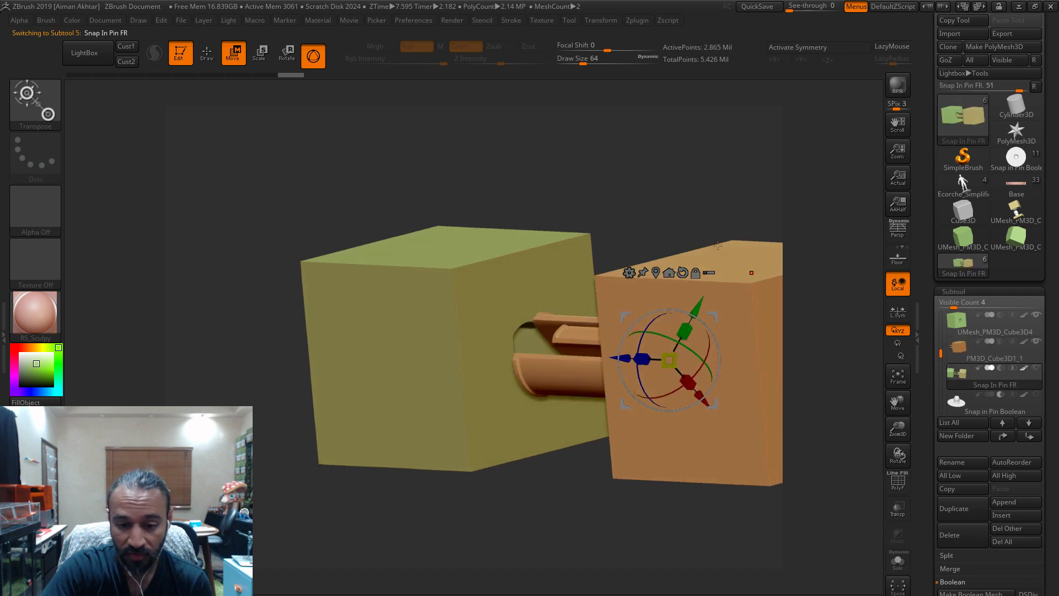
left_click_drag(718, 245, 722, 276)
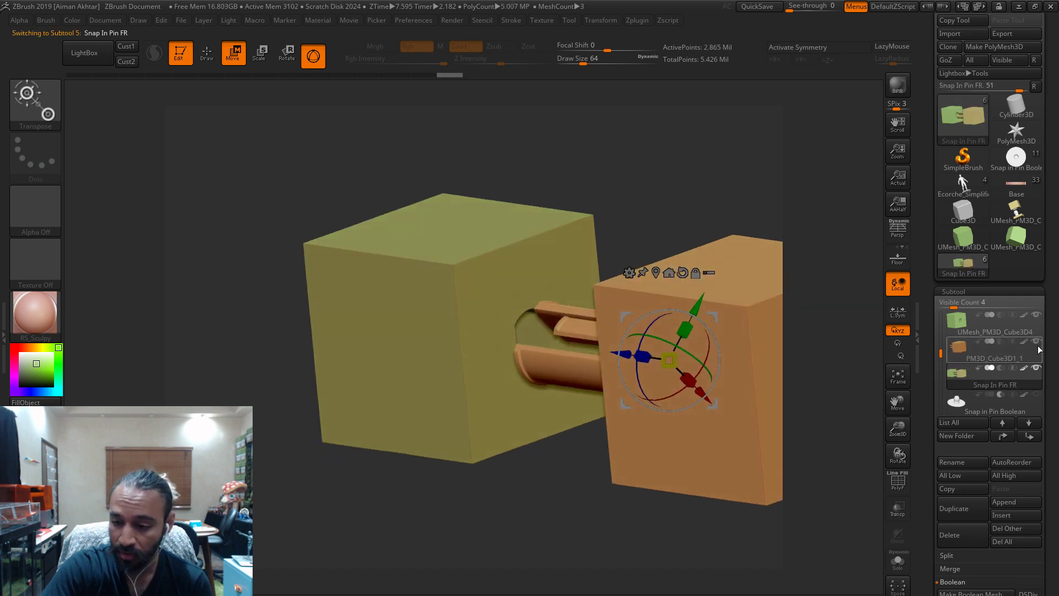
left_click(971, 333)
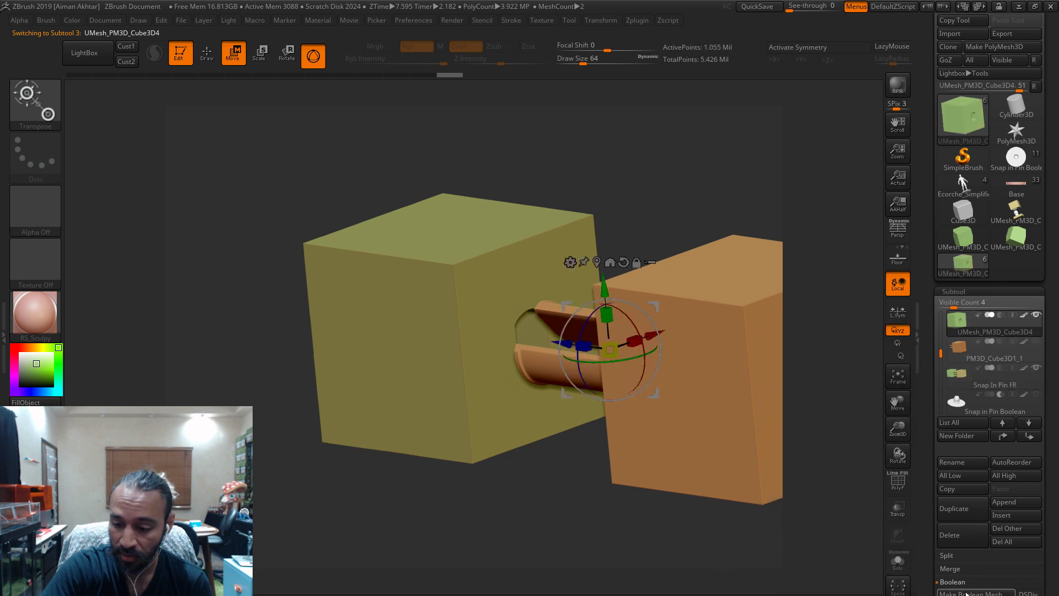
left_click(958, 568)
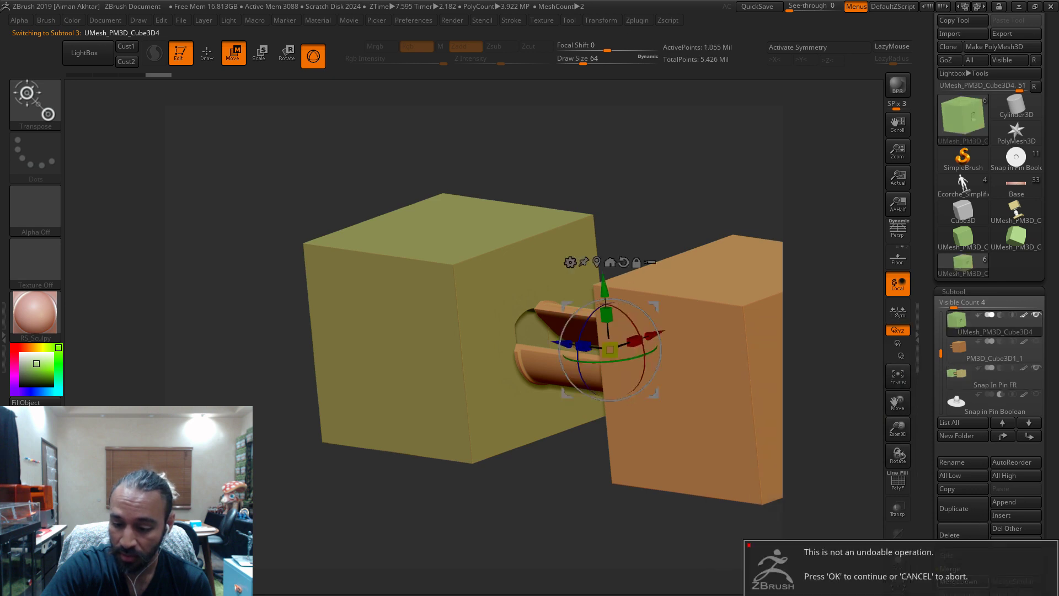
key("Return")
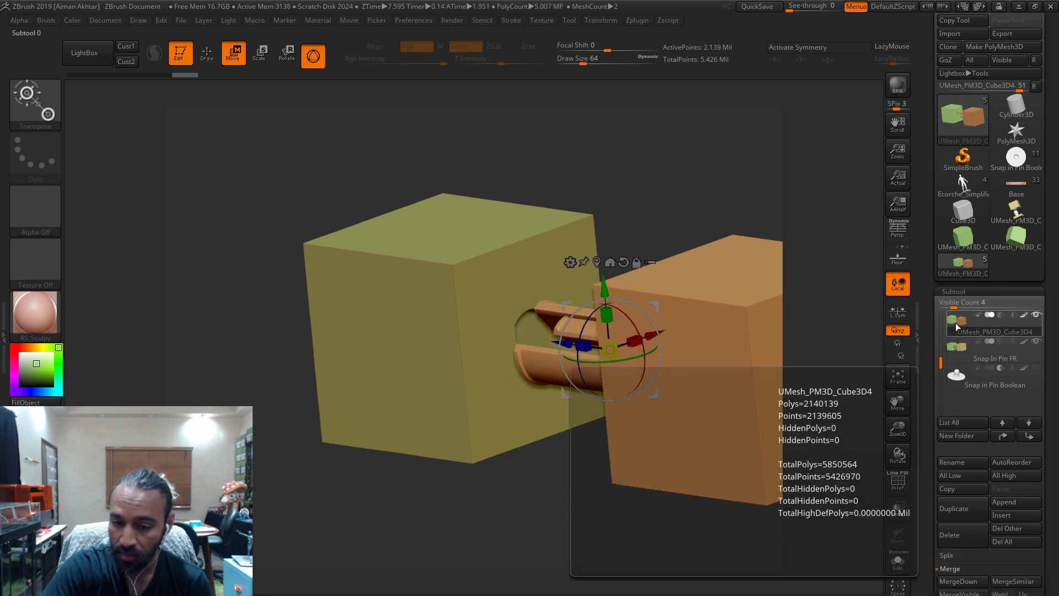
- Compare the round pin joint in Snap In Pin FR with the newly merged flat-sided pin joint from several angles
left_click(957, 347)
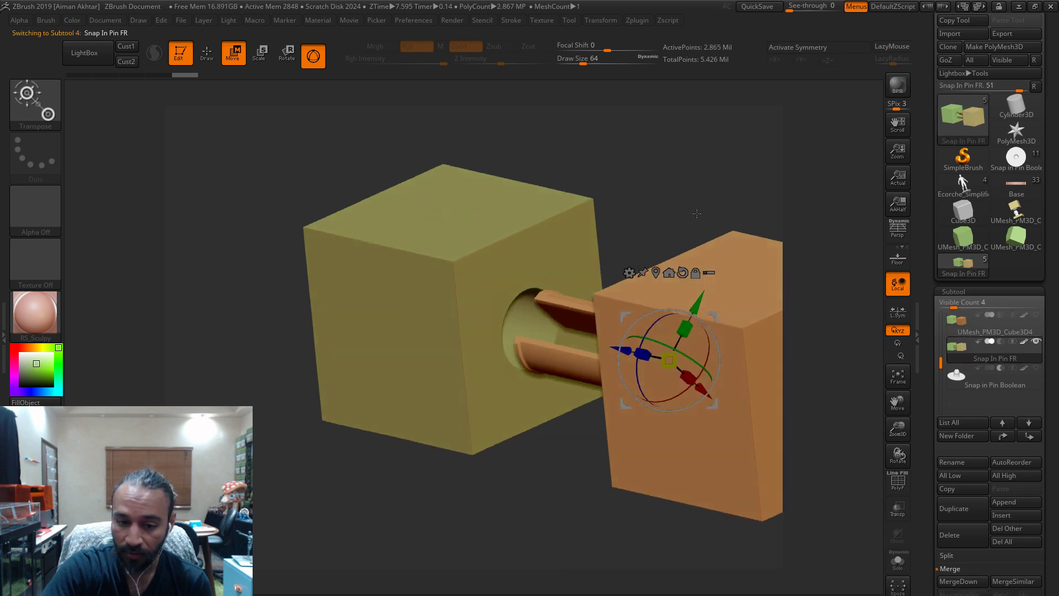
left_click_drag(697, 214, 534, 316)
left_click_drag(654, 206, 703, 204)
key("q")
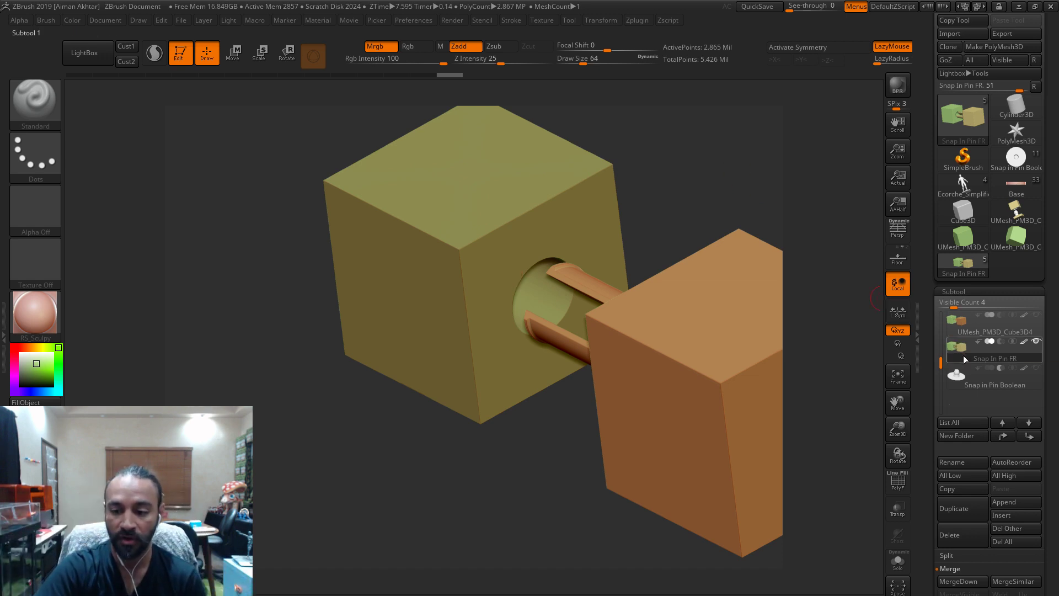
left_click(950, 326)
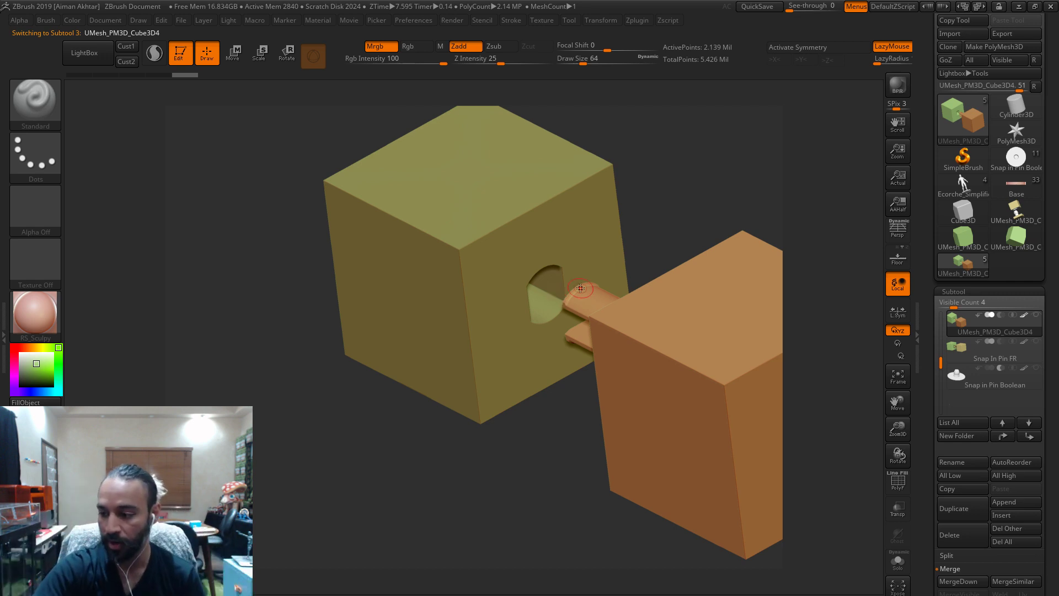
left_click_drag(577, 508, 585, 508)
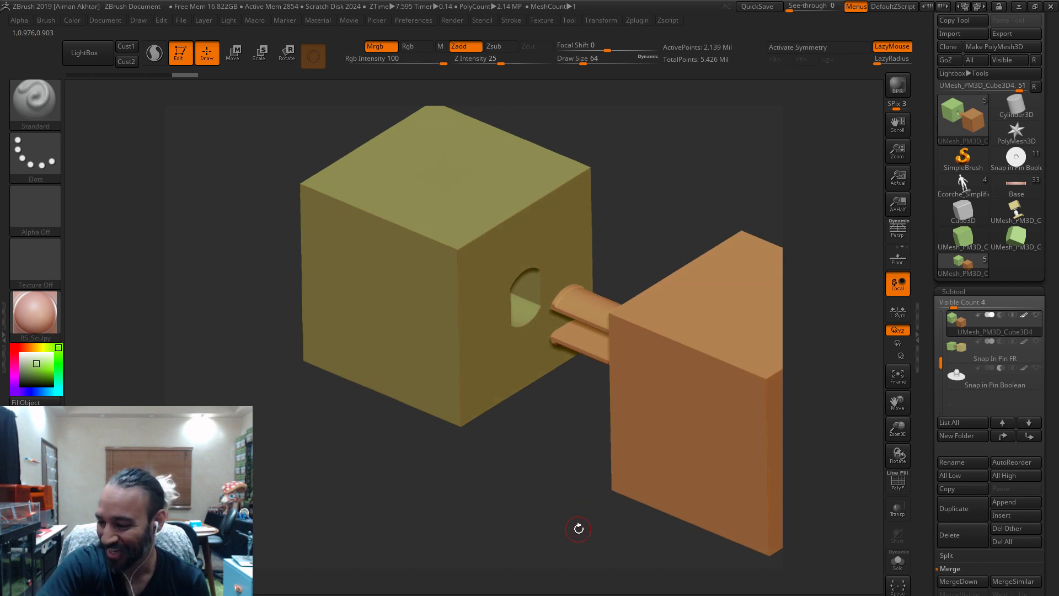
left_click_drag(520, 533, 533, 531, "shift")
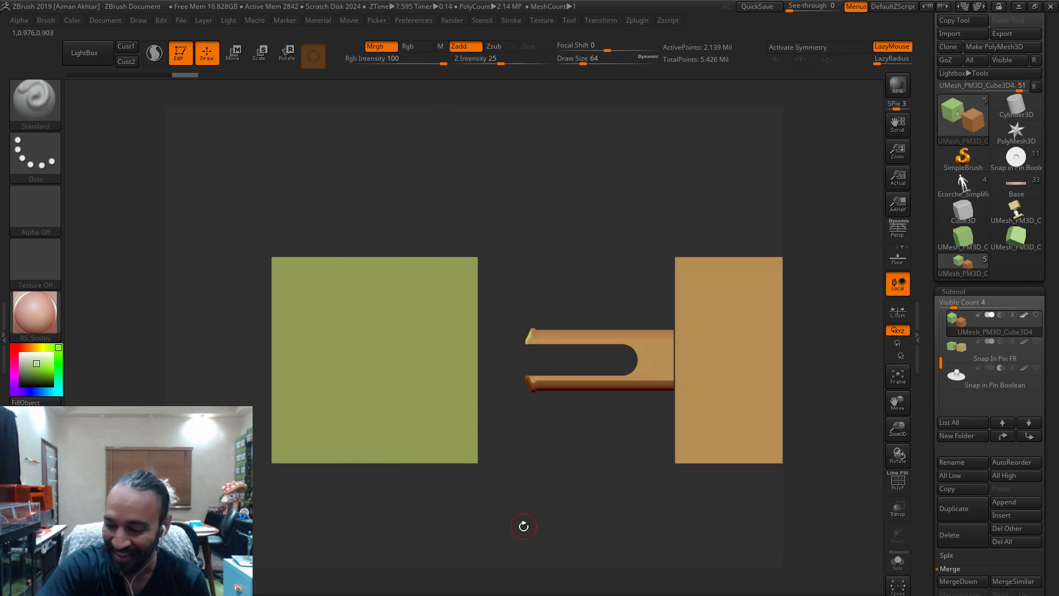
left_click_drag(574, 476, 567, 527)
left_click_drag(703, 553, 658, 539, "alt")
- Rename the merged joint subtool as Snap in Pin limited
left_click(961, 462)
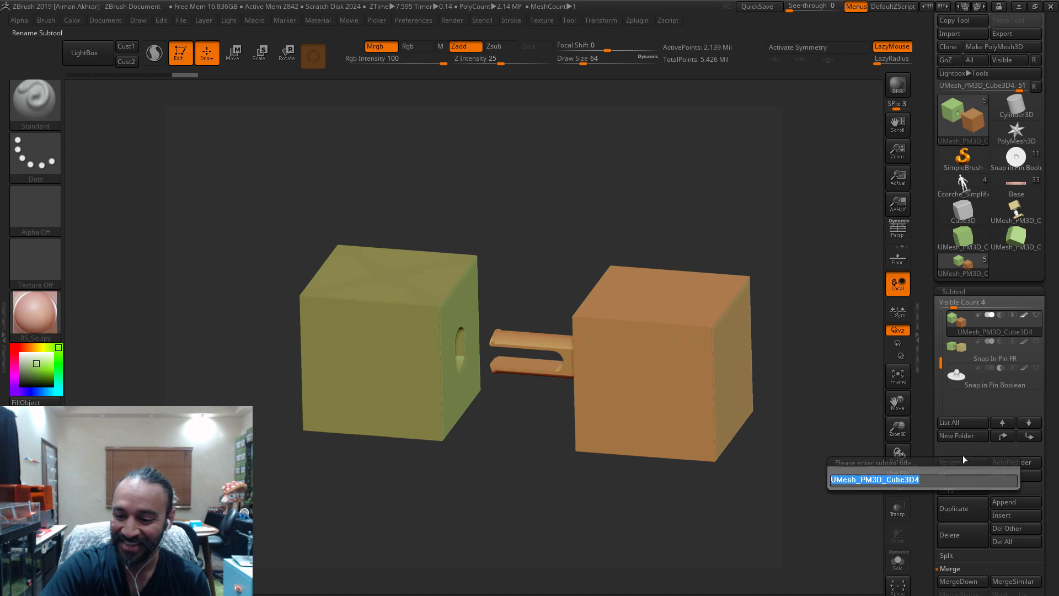
type("Snap in Pin Ii")
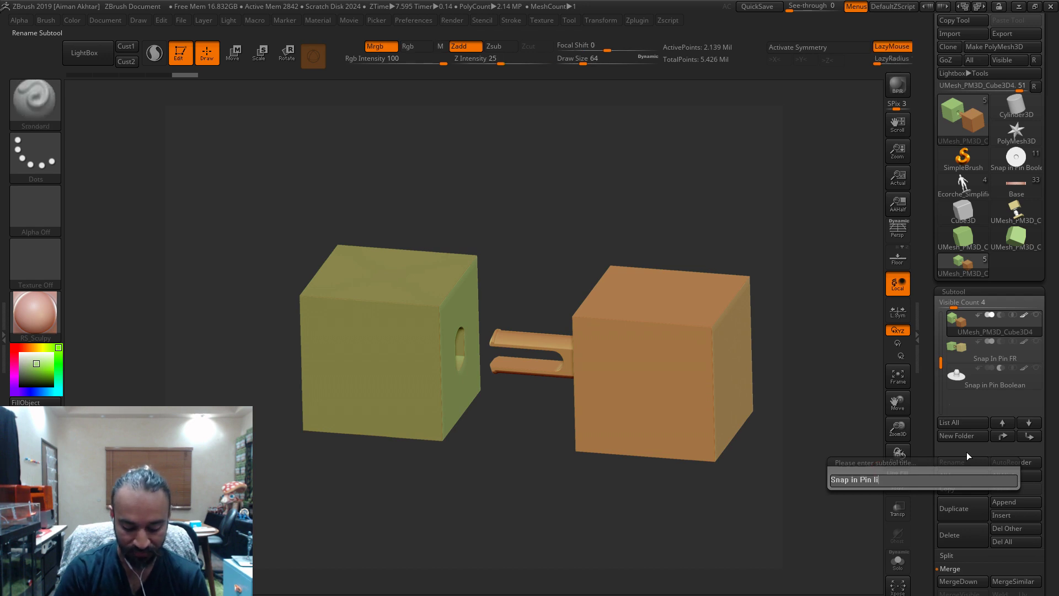
type(" limtee")
key("BackSpace")
key("BackSpace")
key("BackSpace")
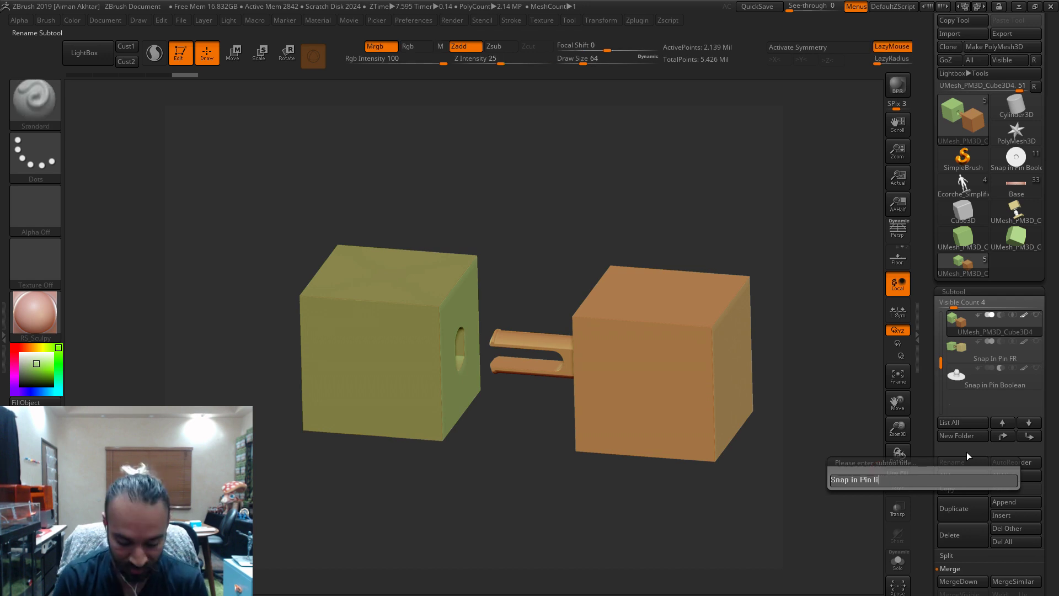
type("ited")
key("Return")
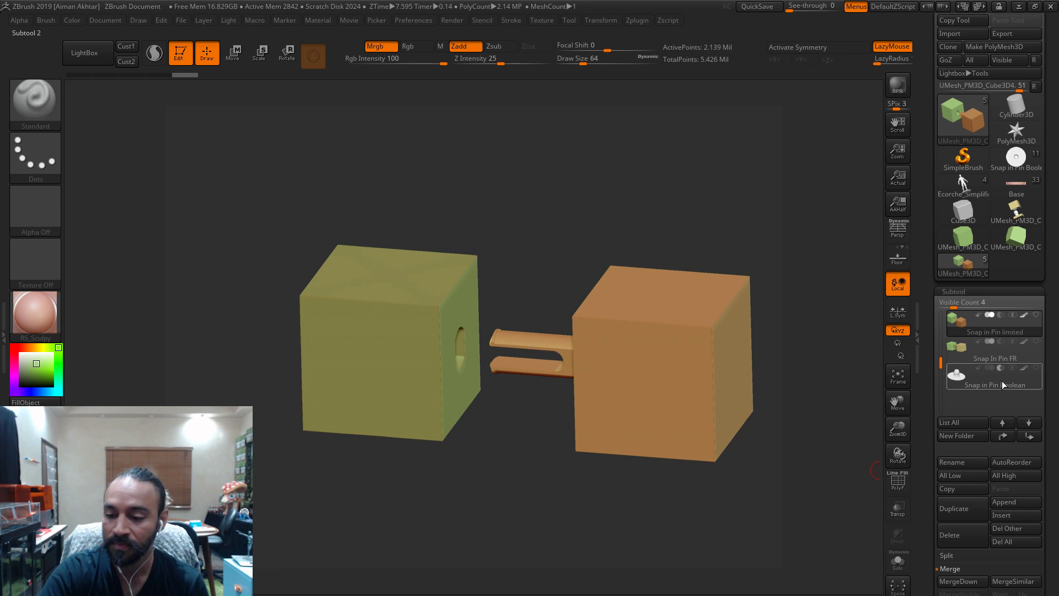
- Select the cube PM3D_Cube3D and insert a Tapered Round pin in the middle of its side face with the InsertMesh brush
left_click_drag(940, 362, 951, 309)
left_click(960, 351)
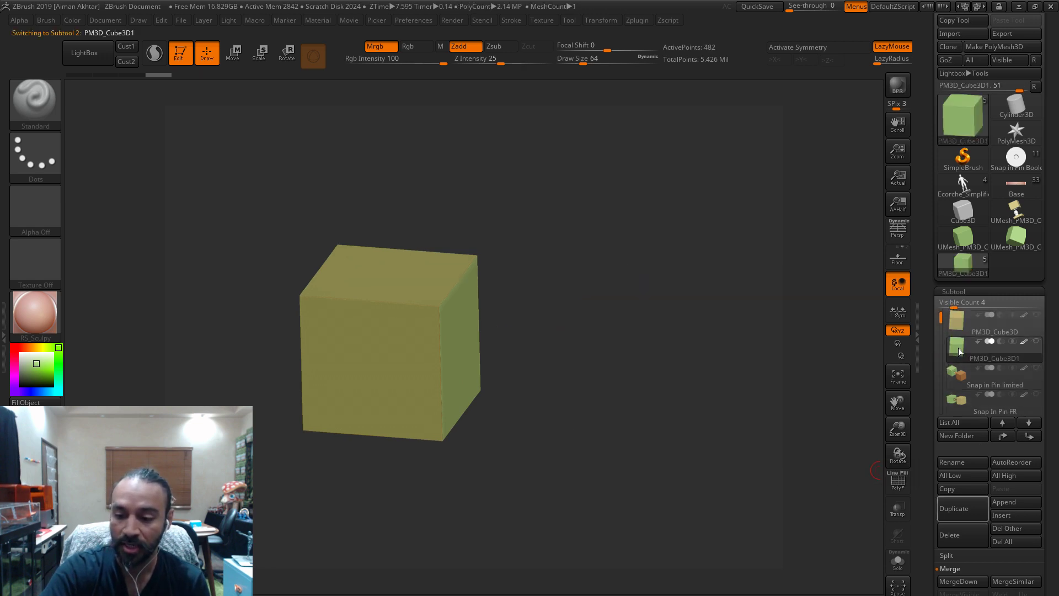
left_click(959, 322)
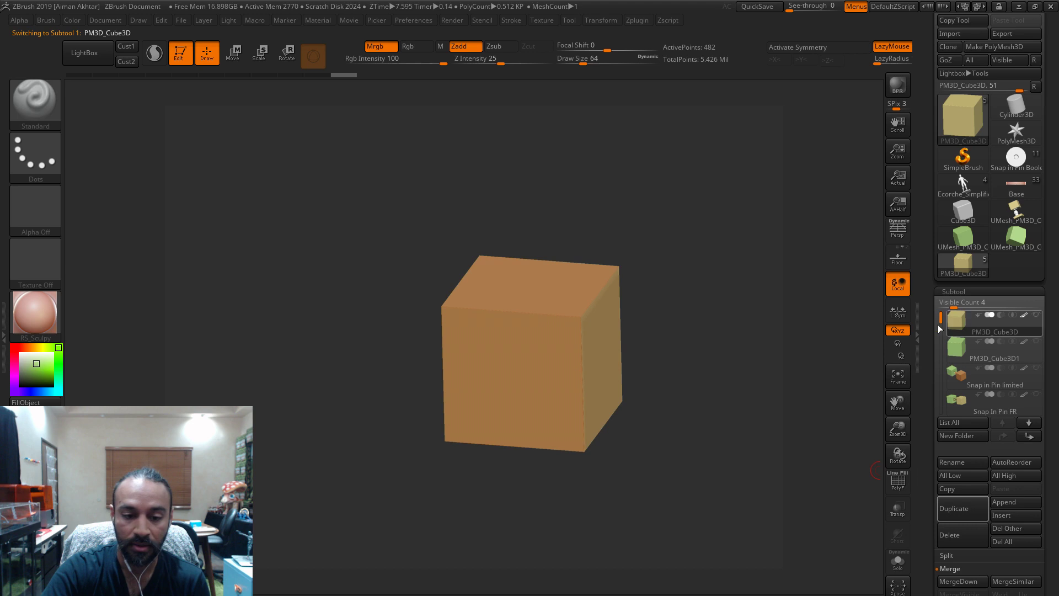
left_click(45, 111)
left_click(261, 402)
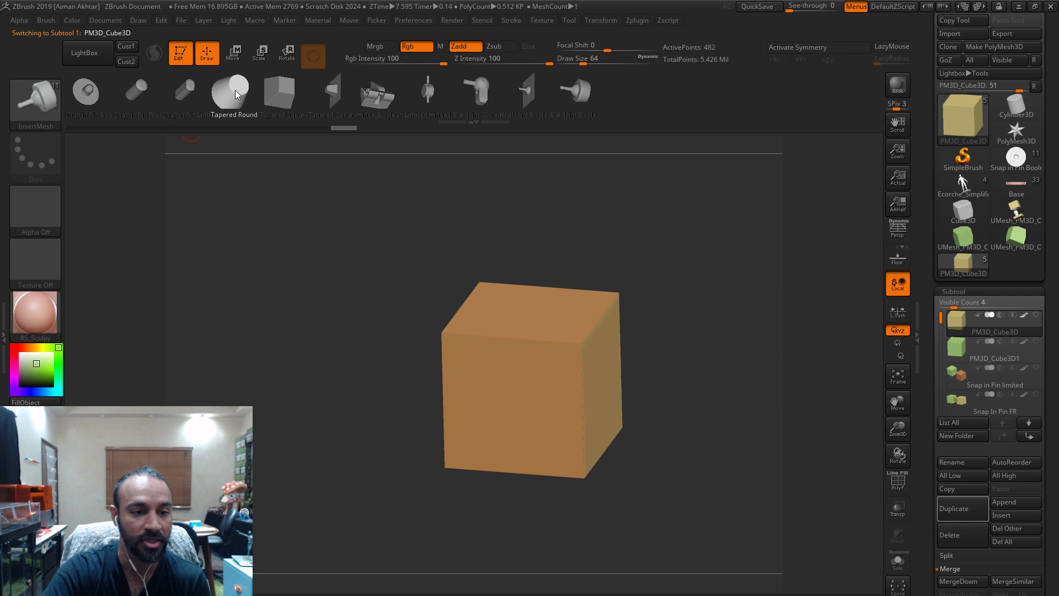
left_click_drag(637, 383, 701, 382)
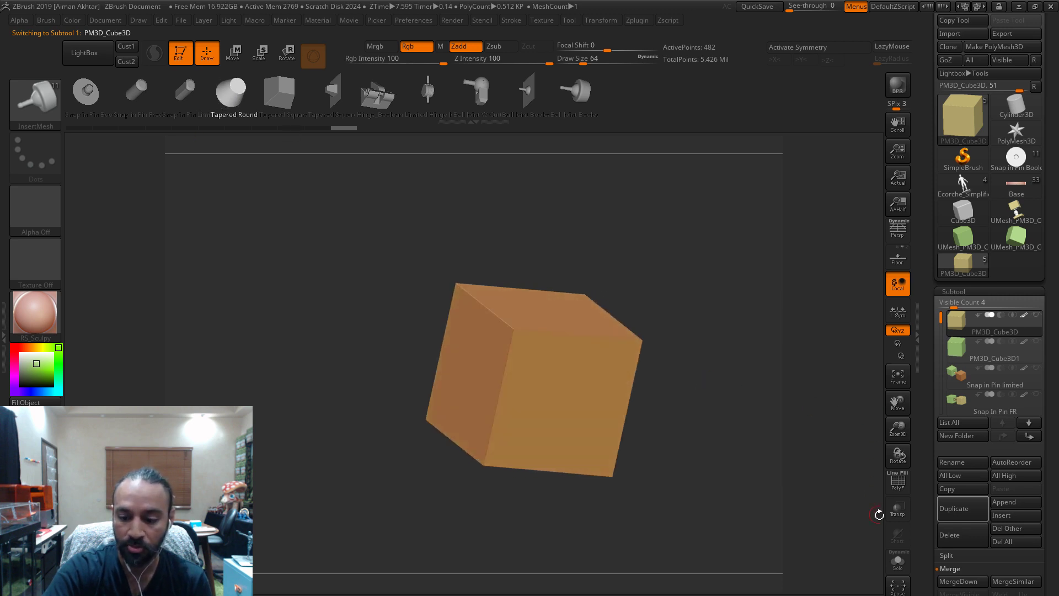
left_click_drag(810, 455, 799, 488, "shift")
left_click_drag(588, 385, 589, 421)
mouse_move(717, 427)
left_mouse_down()
mouse_move(691, 429)
mouse_move(703, 485)
left_mouse_up()
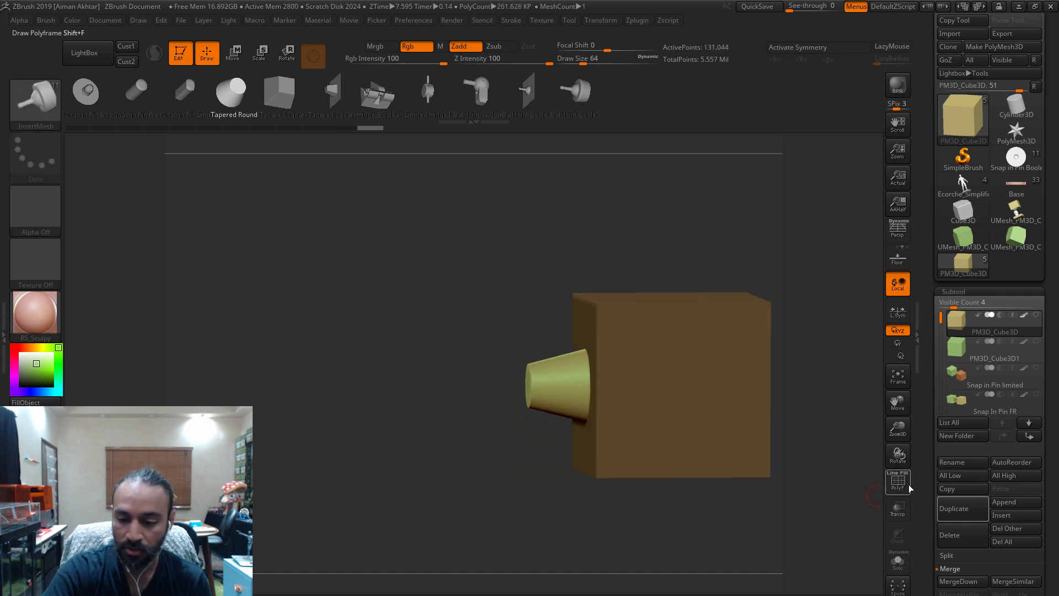
- Split the unmasked tapered pin off the cube, and split that pin subtool by polygroups into its two pin meshes
left_click(947, 555)
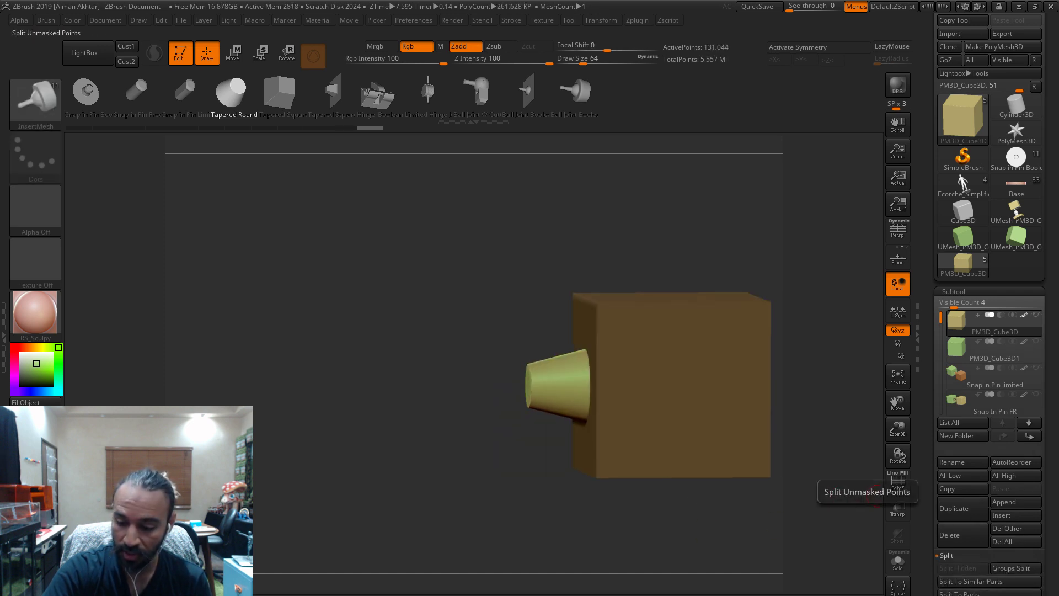
left_click(970, 591)
left_click(963, 357)
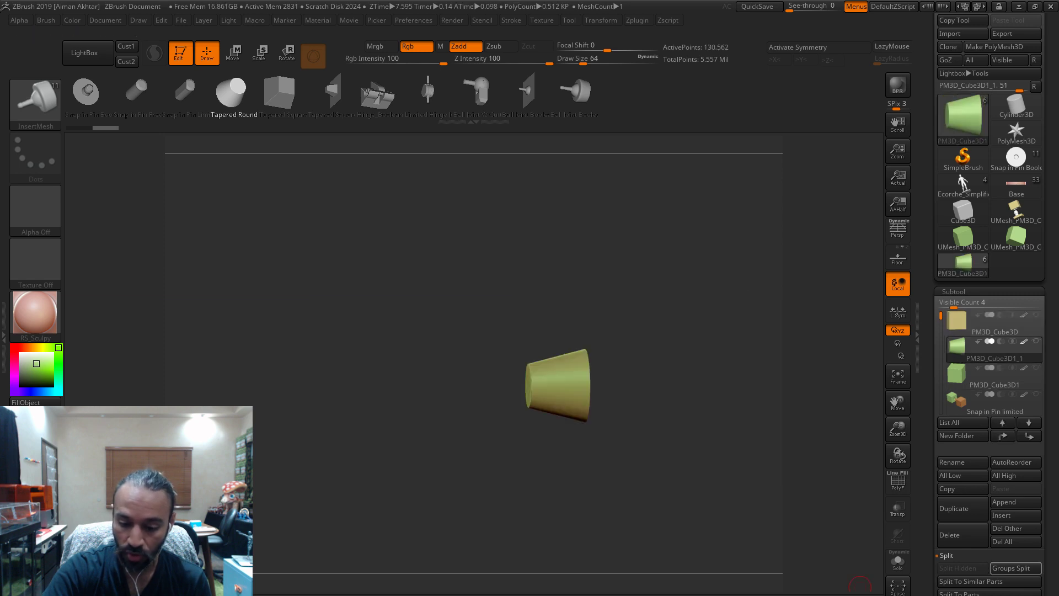
left_click(1015, 568)
left_click(959, 379)
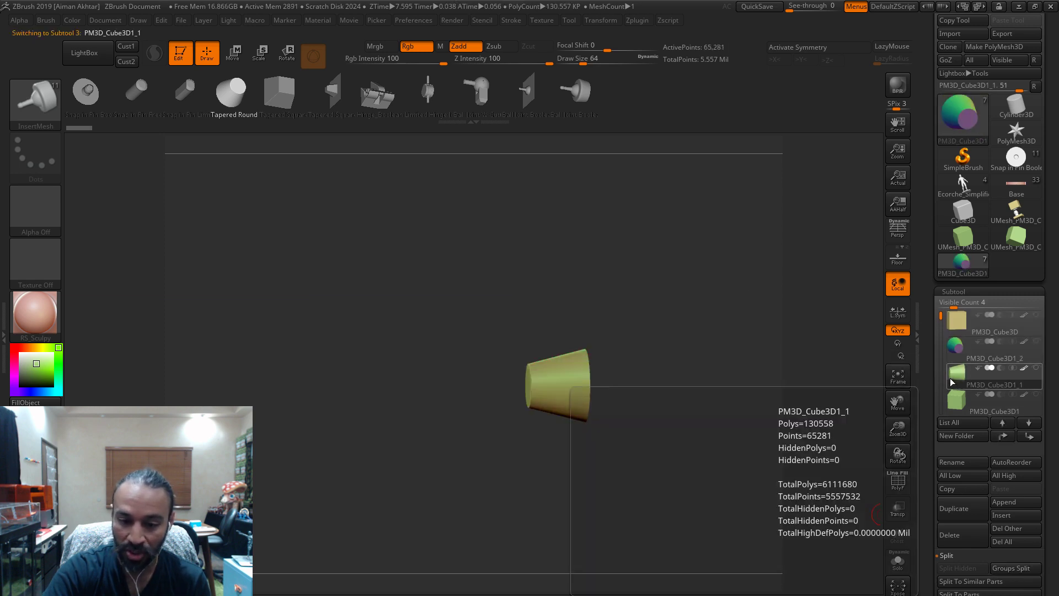
- Duplicate the cube PM3D_Cube3D and merge the copy down with the tapered pin PM3D_Cube3D1_2
left_click(971, 322)
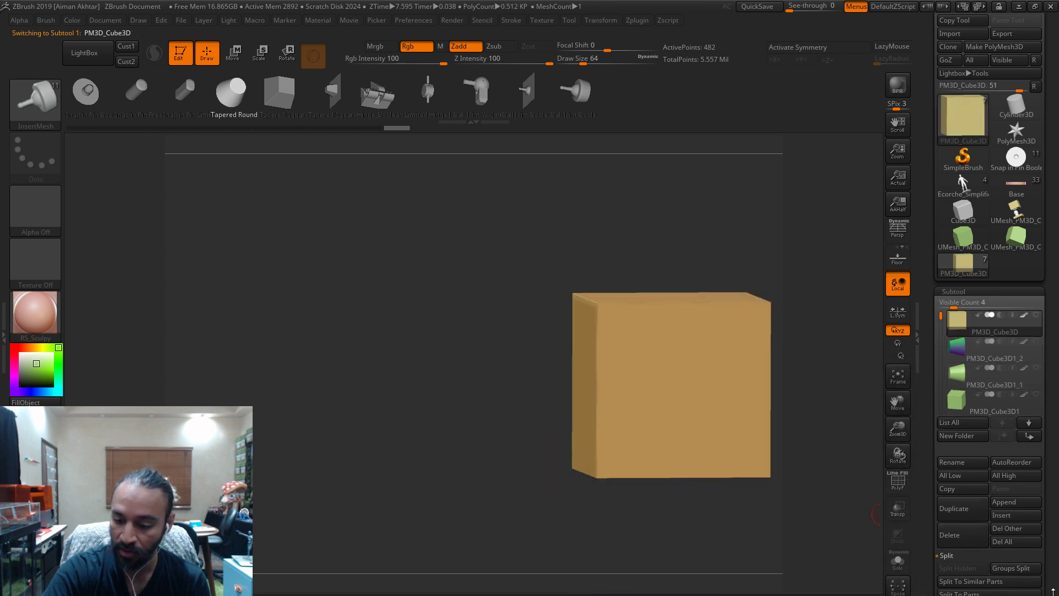
scroll(979, 496, "down", 1)
left_click(980, 468)
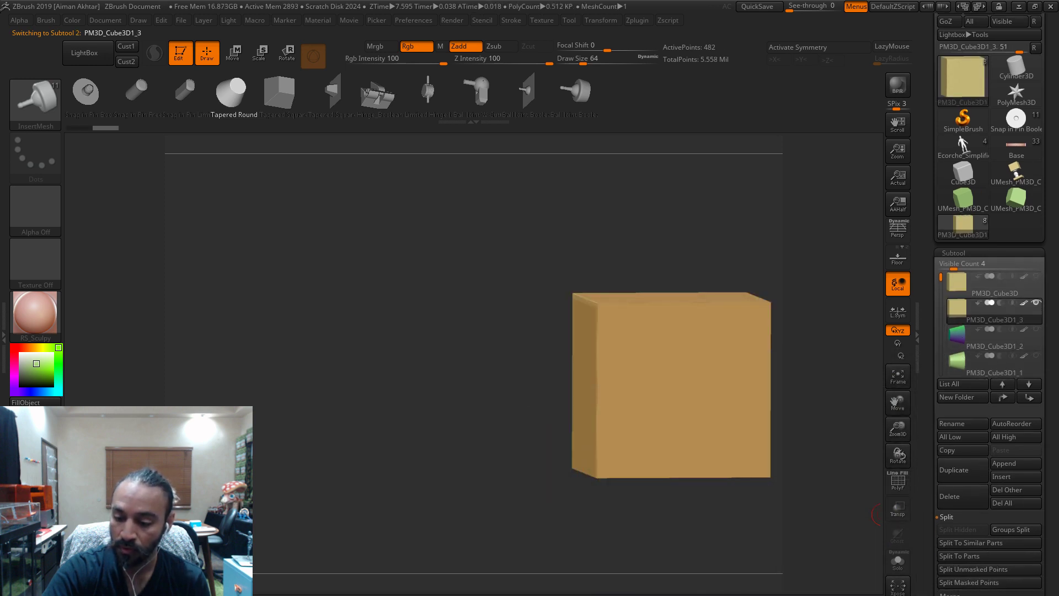
left_click(949, 593)
left_click(950, 544)
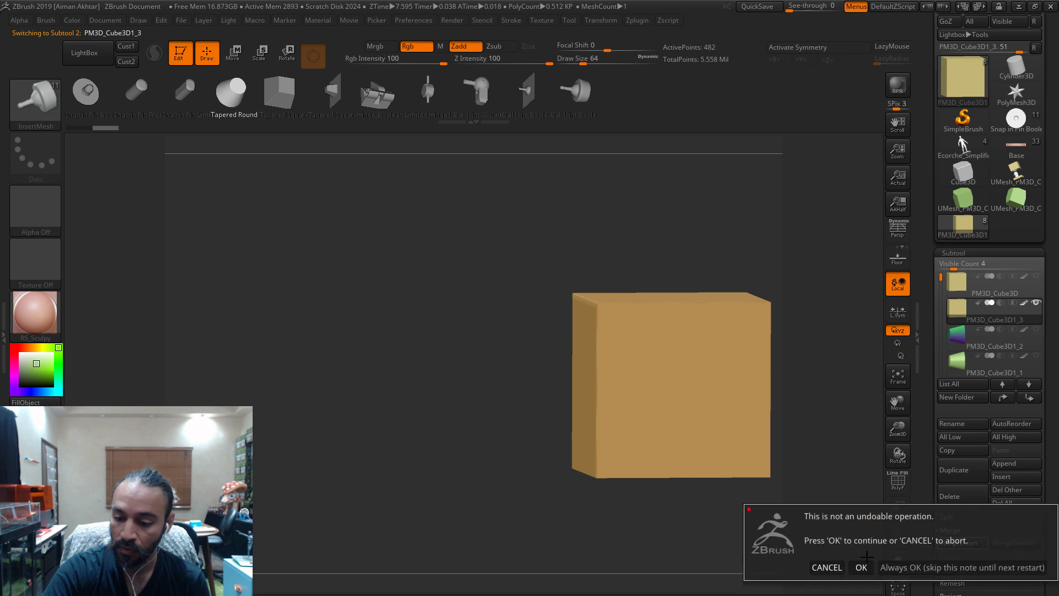
left_click(861, 566)
mouse_move(1027, 313)
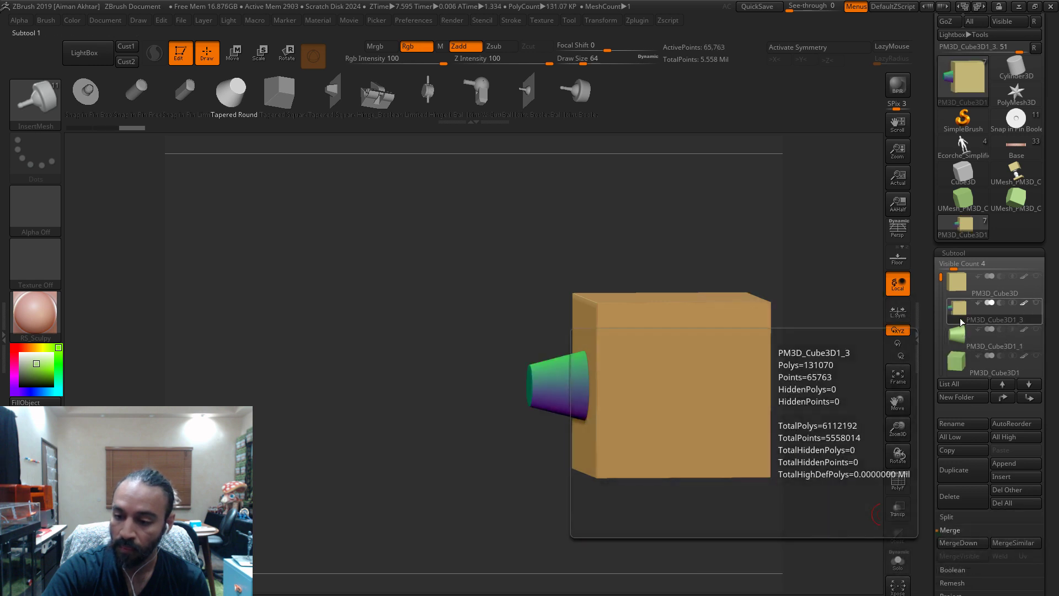
- Duplicate the cube PM3D_Cube3D1 and move the copy directly above the tapered pin PM3D_Cube3D1_1 in the subtool order
left_click(966, 333)
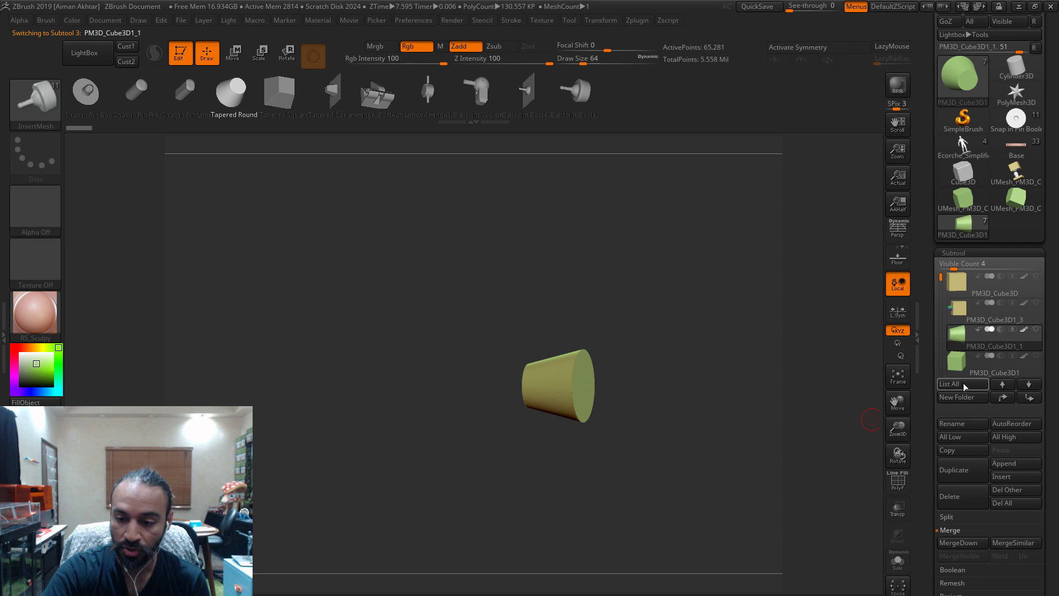
left_click(966, 364)
left_click(954, 469)
left_click(1004, 398)
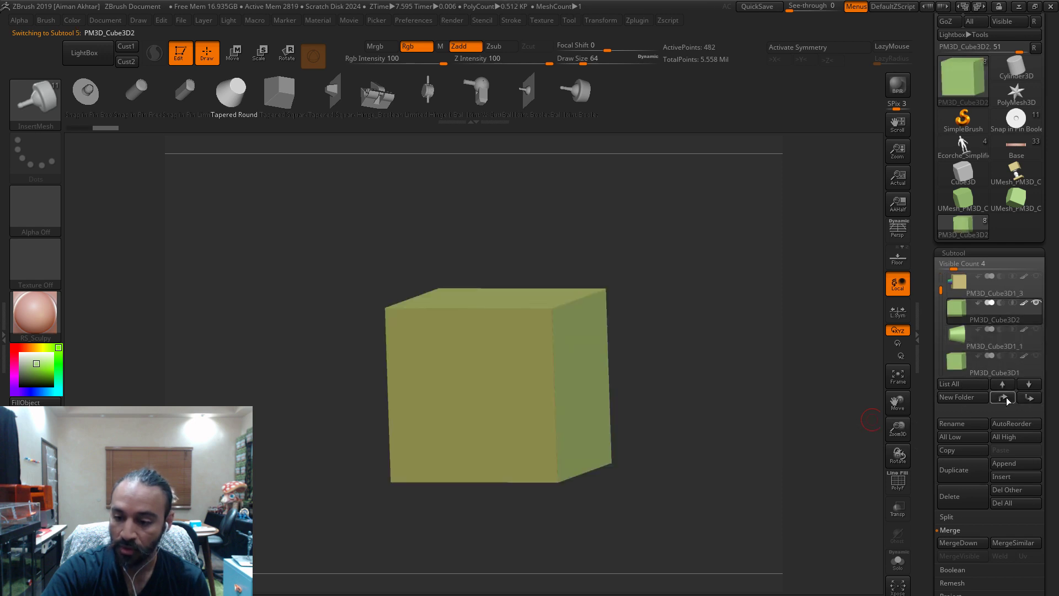
- Set the tapered pin PM3D_Cube3D1_1 to subtract from the cube copy PM3D_Cube3D2 and inspect the Boolean preview of the round socket
mouse_move(995, 332)
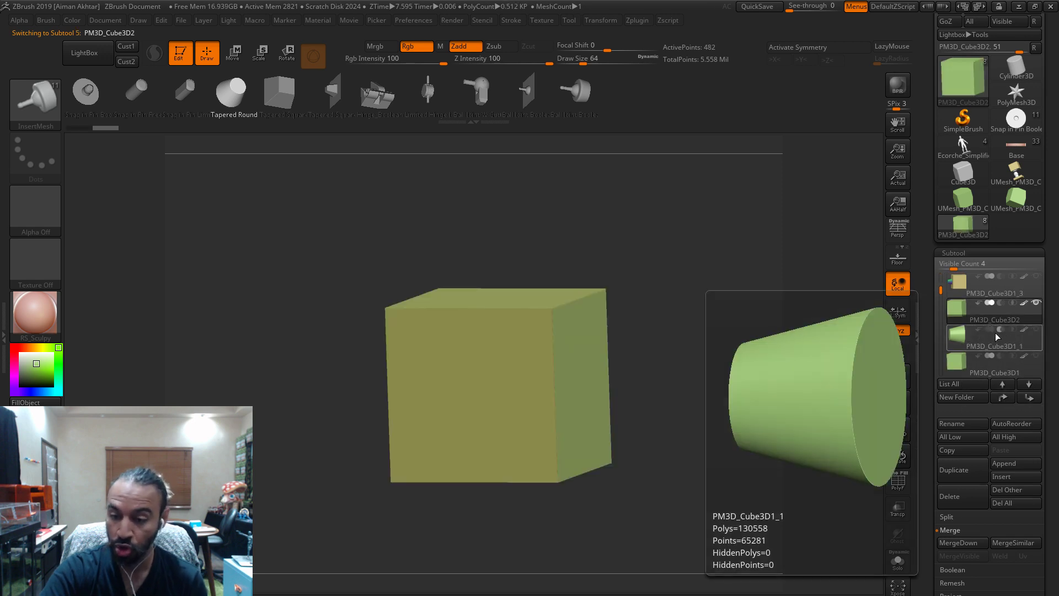
left_click(964, 339)
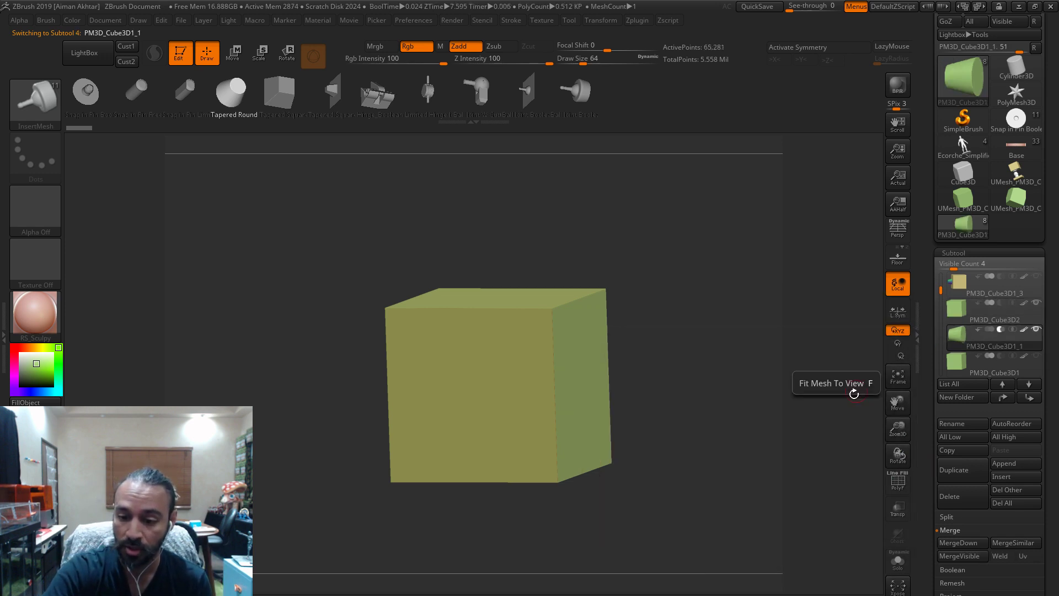
left_click_drag(853, 392, 558, 395)
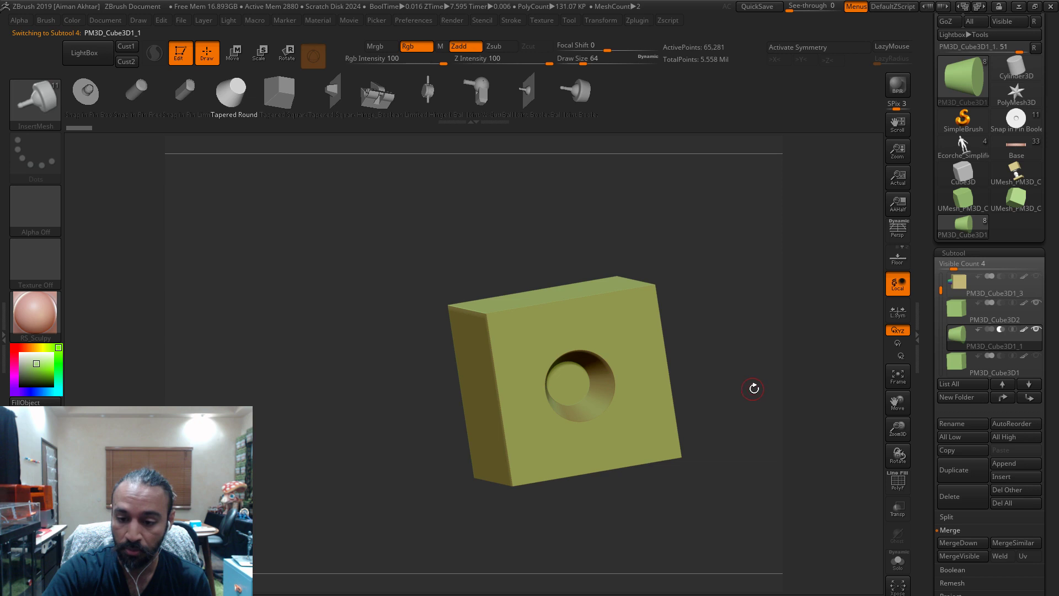
left_click_drag(754, 388, 745, 392)
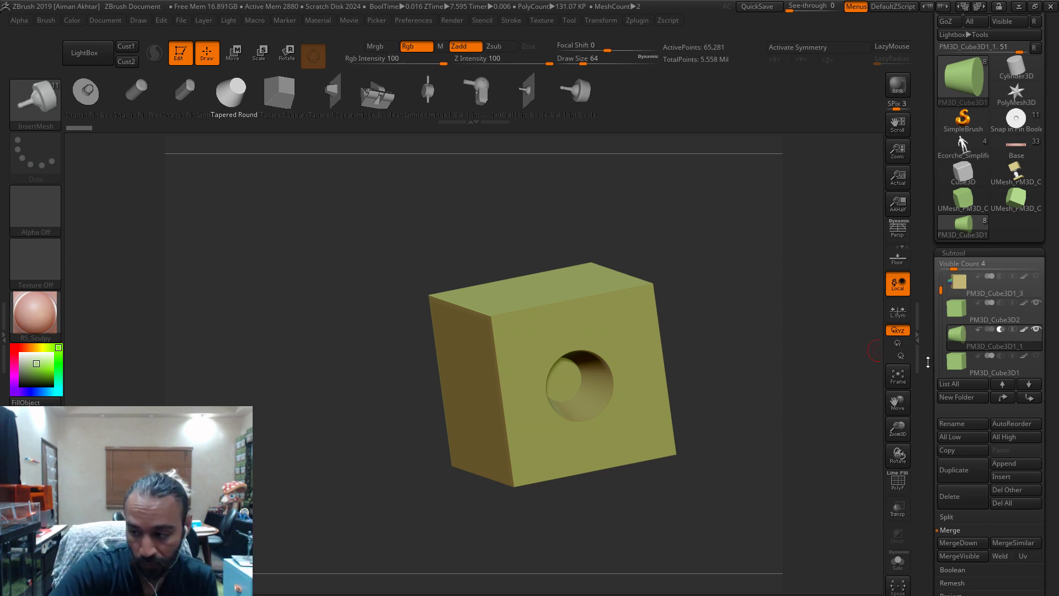
mouse_move(955, 315)
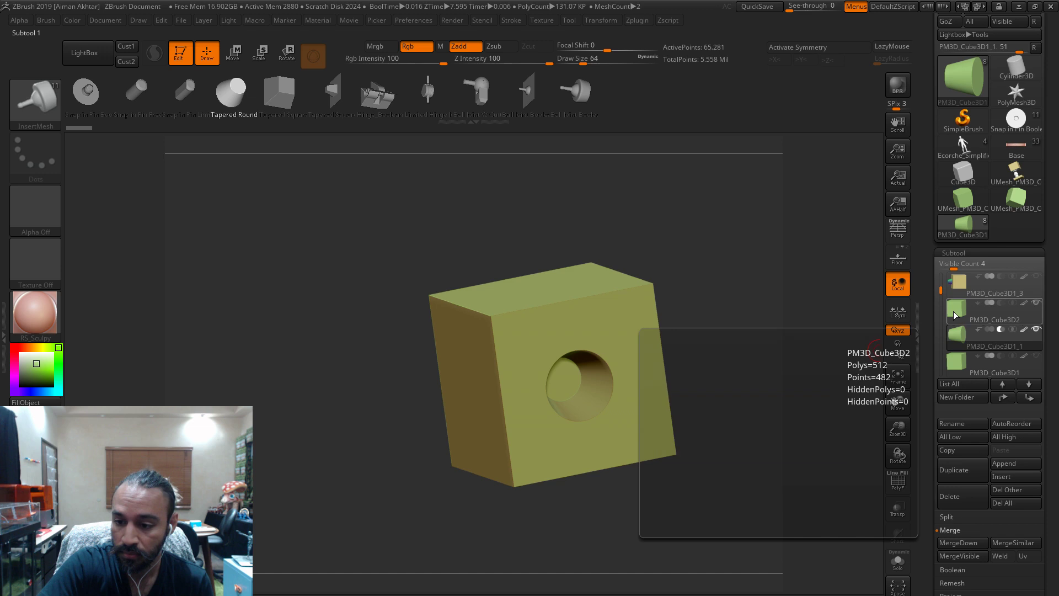
left_click(899, 489)
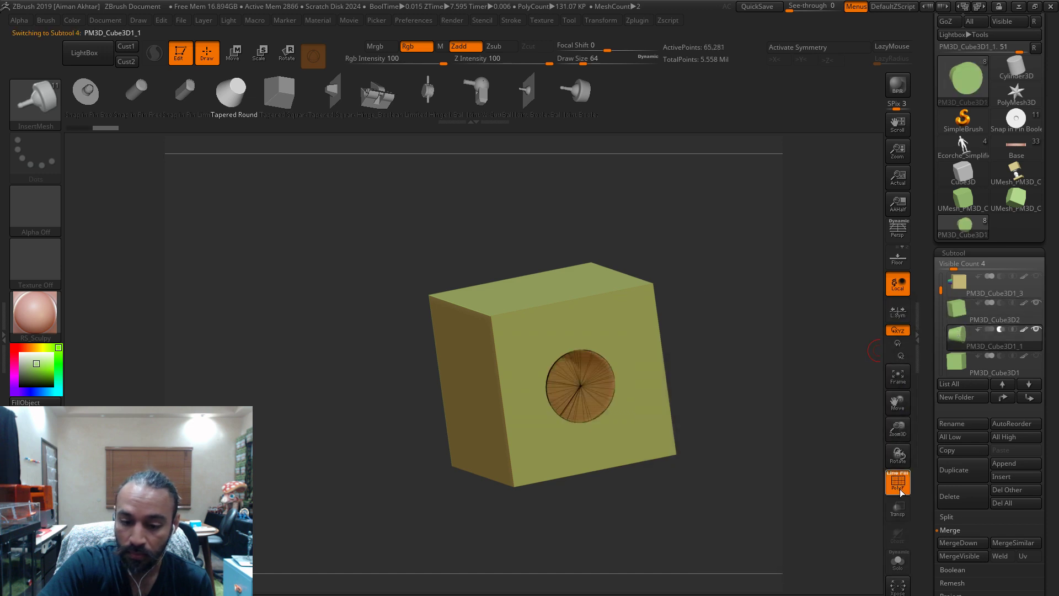
left_click(988, 312)
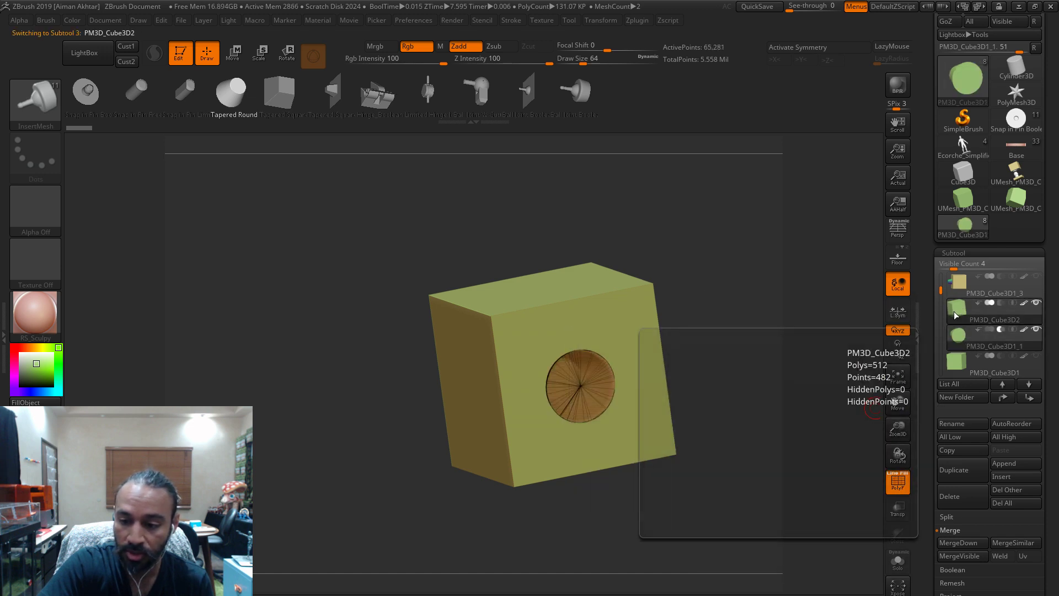
left_click(898, 483)
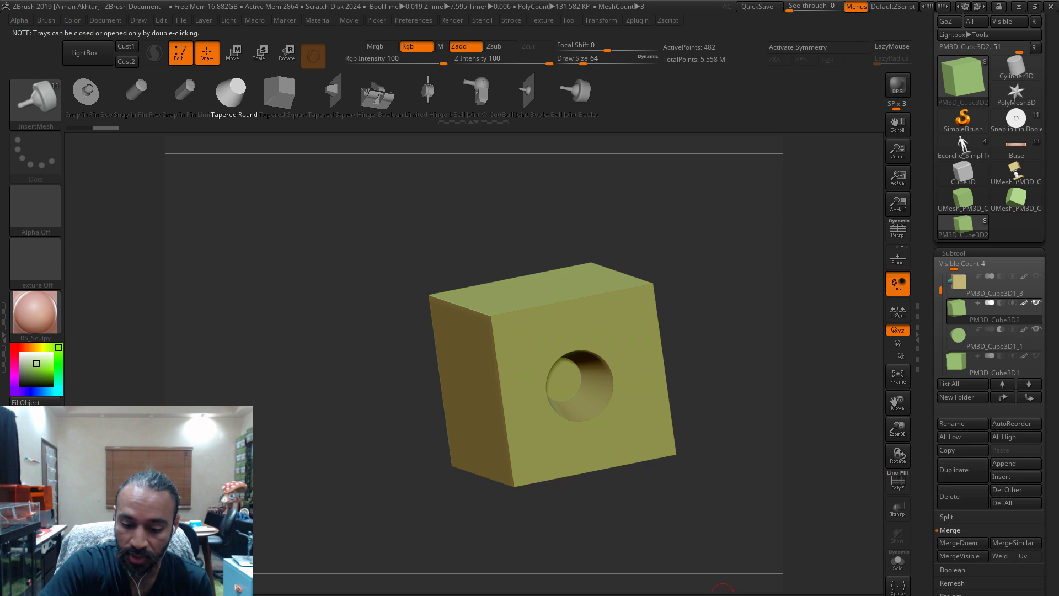
- Make a Boolean mesh of the socketed cube, append it to the tool, and place it directly above PM3D_Cube3D1_3
left_click(965, 570)
left_click(978, 556)
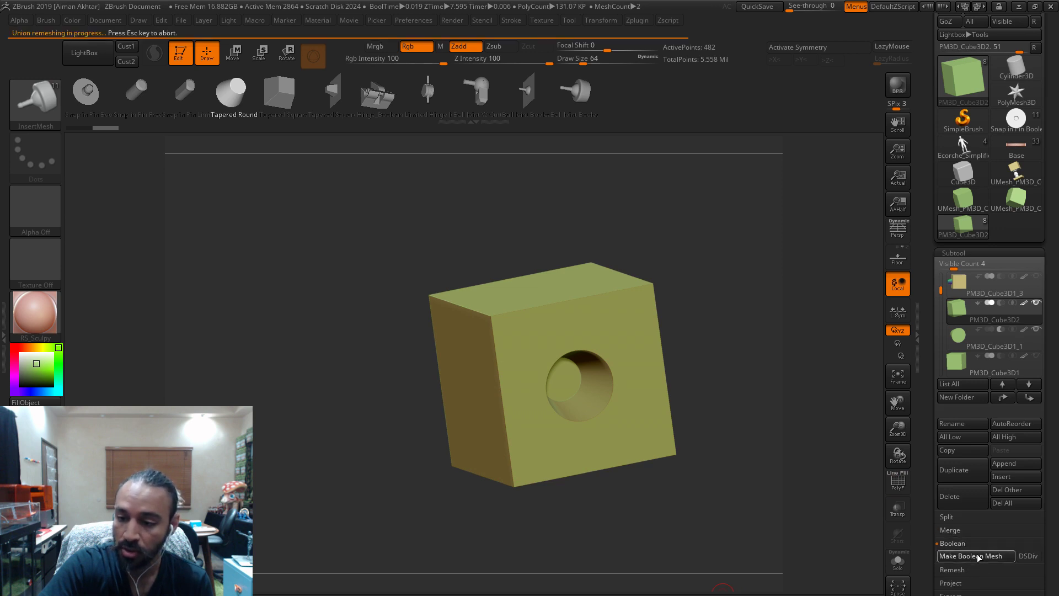
left_click(1013, 464)
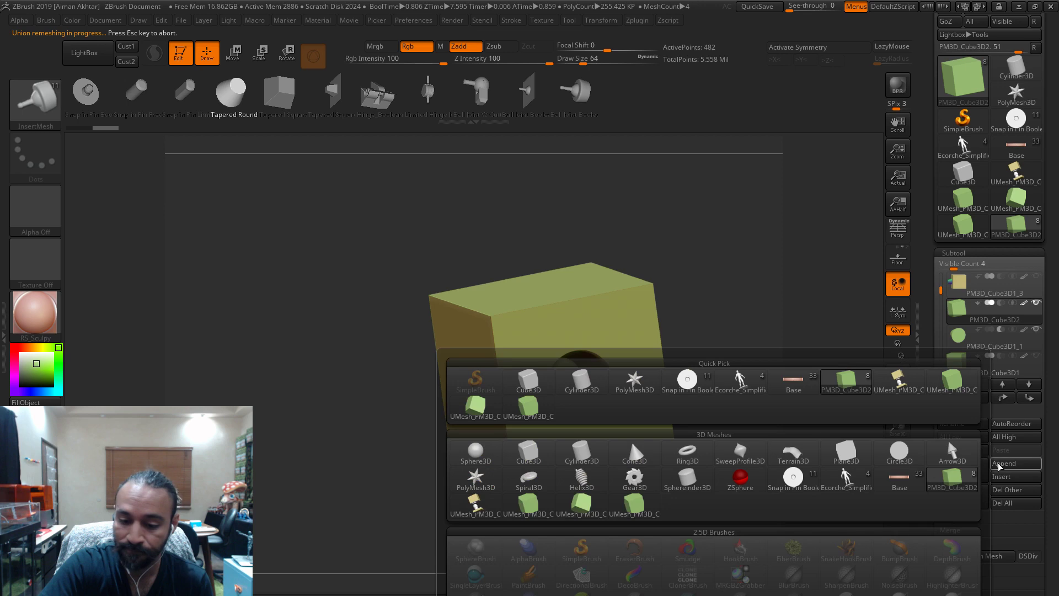
left_click_drag(942, 298, 942, 346)
left_click(988, 336)
left_click(1008, 401, "shift")
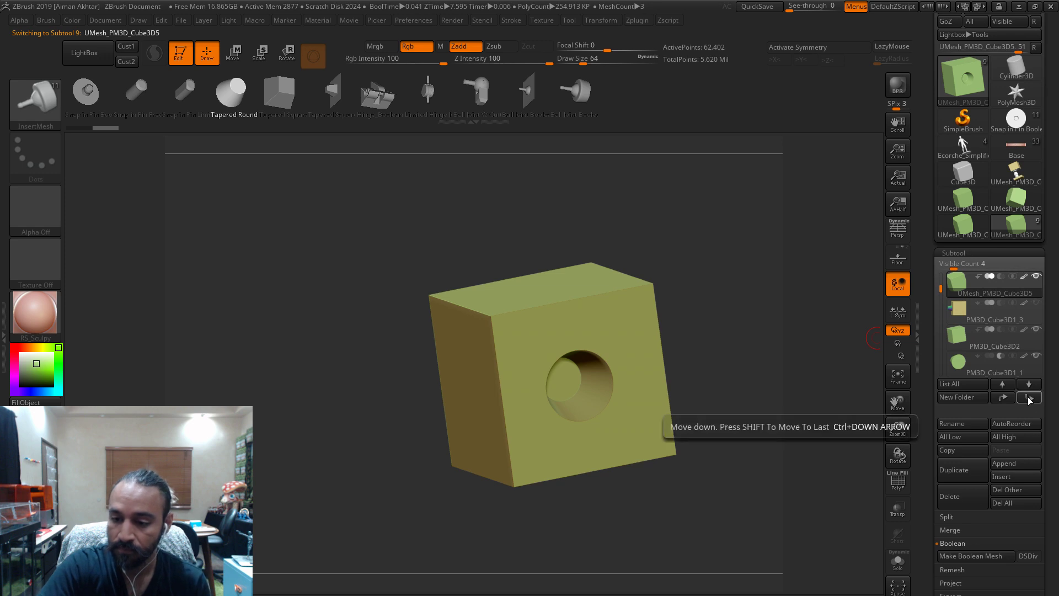
- Merge the socketed cube down with the pinned cube PM3D_Cube3D1_3 and rename the merged subtool as Tapered Round
left_click(950, 529)
left_click(958, 543)
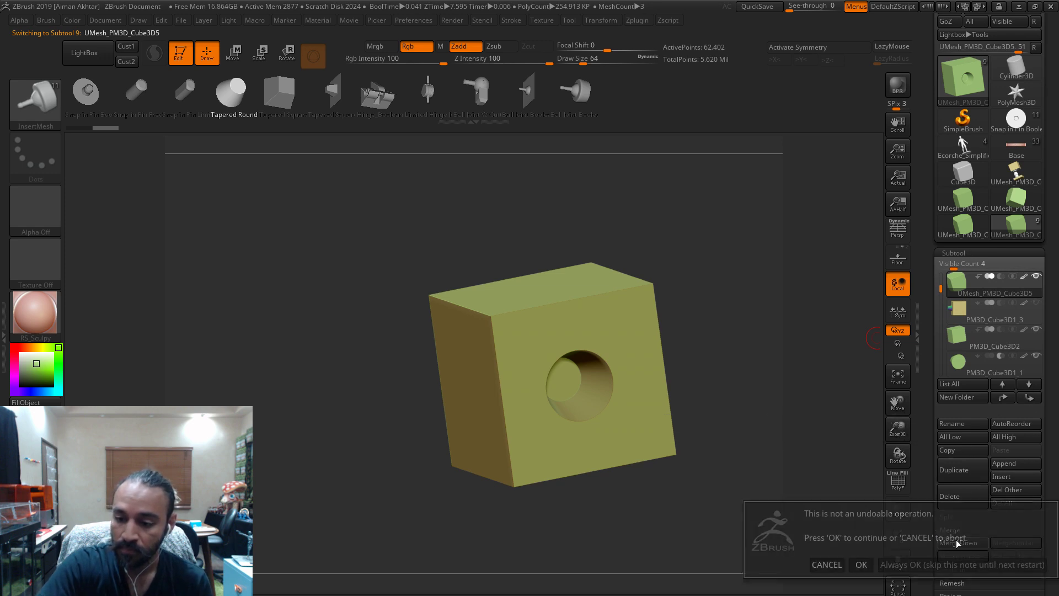
left_click(860, 567)
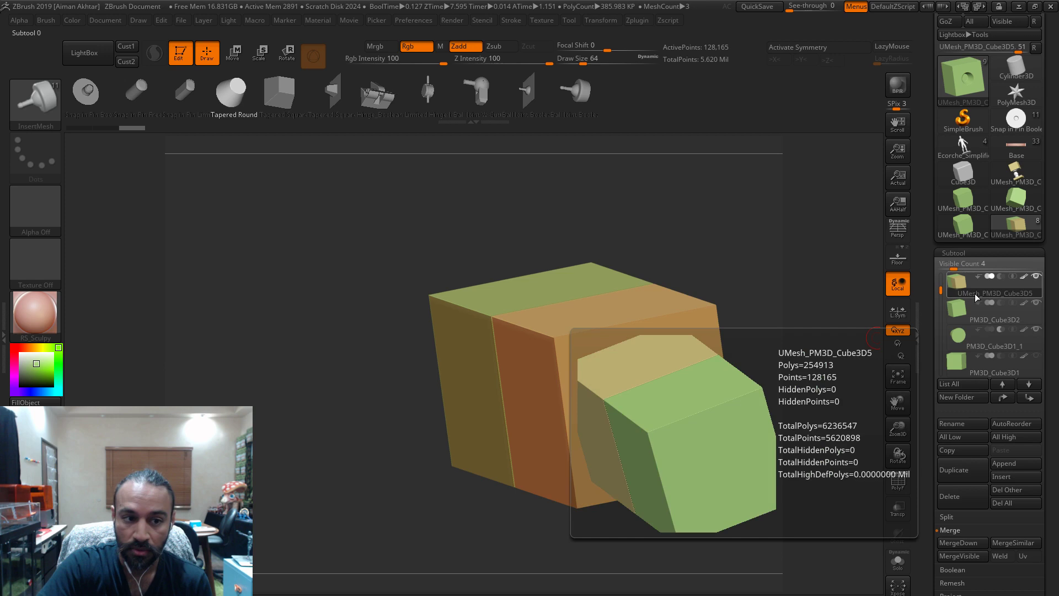
left_click(964, 423)
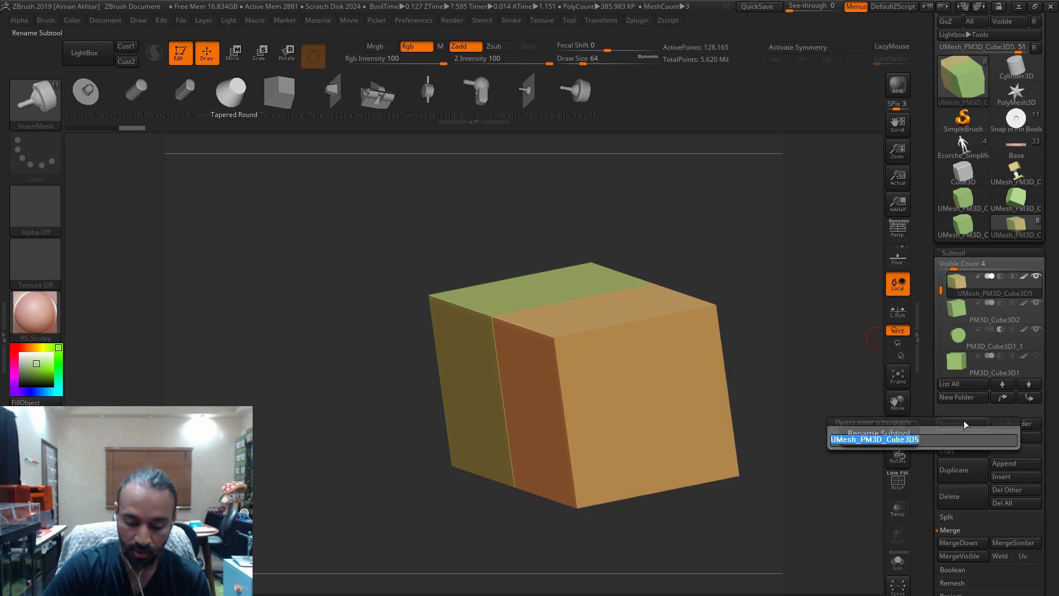
type("Tapered Round")
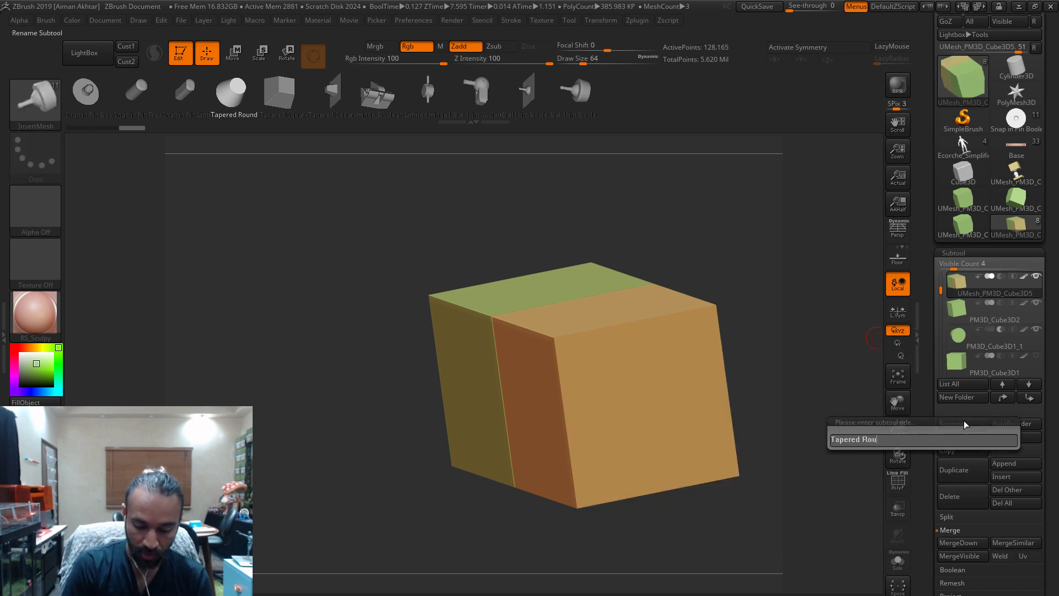
key("Return")
- Move the cube PM3D_Cube3D2 above Tapered Round and delete the leftover pin subtool PM3D_Cube3D1_1
left_click(1025, 312)
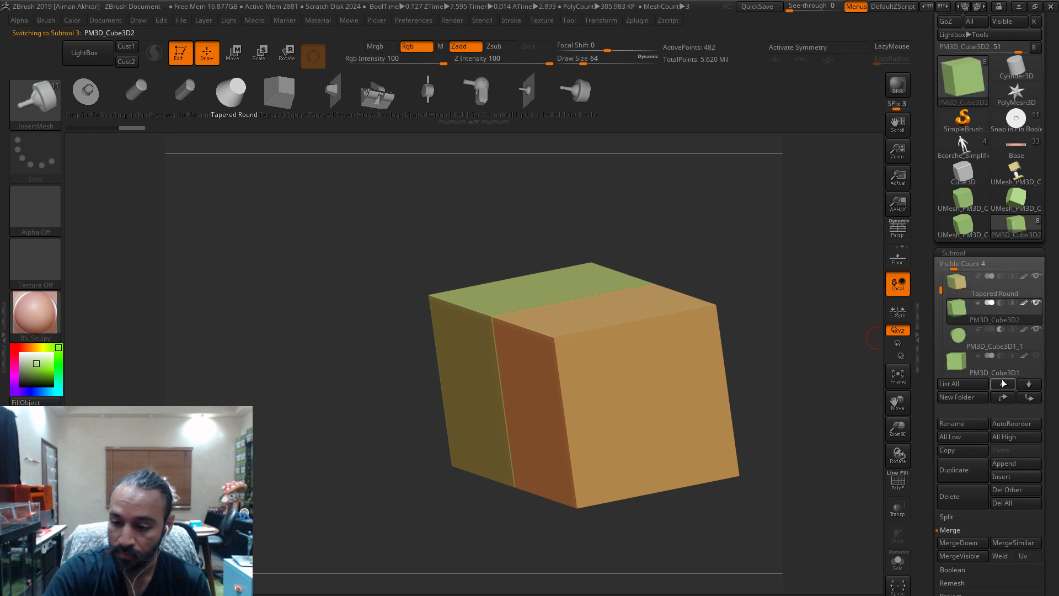
left_click(1002, 397)
left_click(1029, 397)
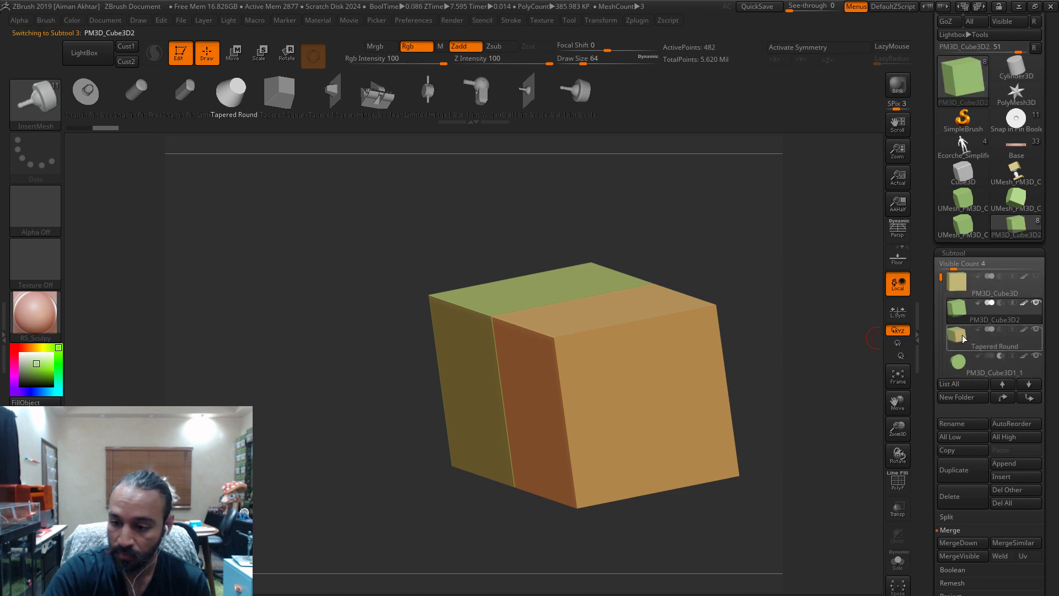
left_click(962, 355)
left_click(955, 496)
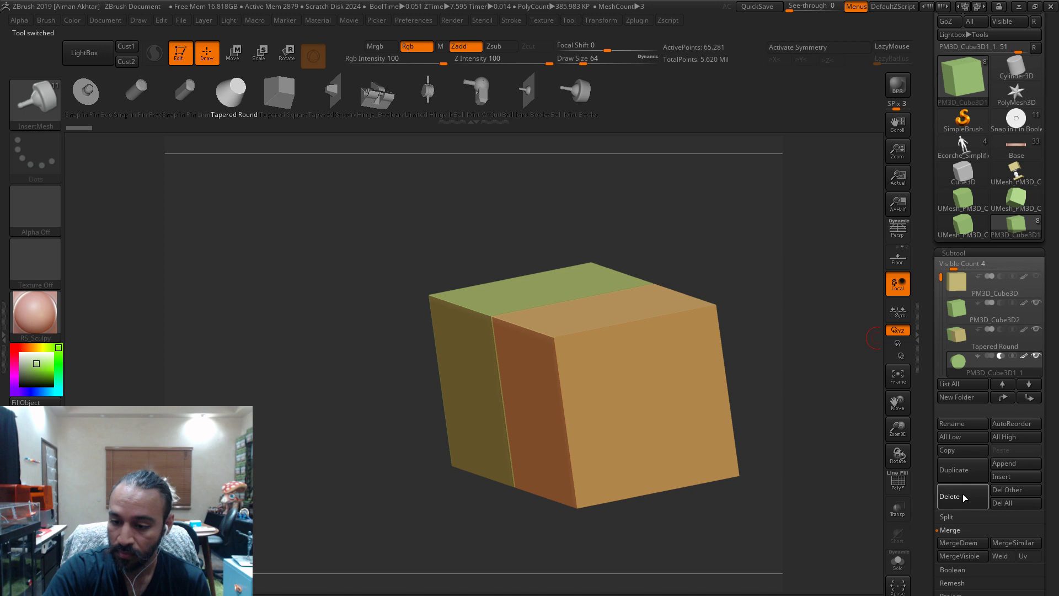
- Compare the cubes PM3D_Cube3D1 and PM3D_Cube3D2 in Solo mode and delete the redundant PM3D_Cube3D1
left_click_drag(939, 280, 942, 285)
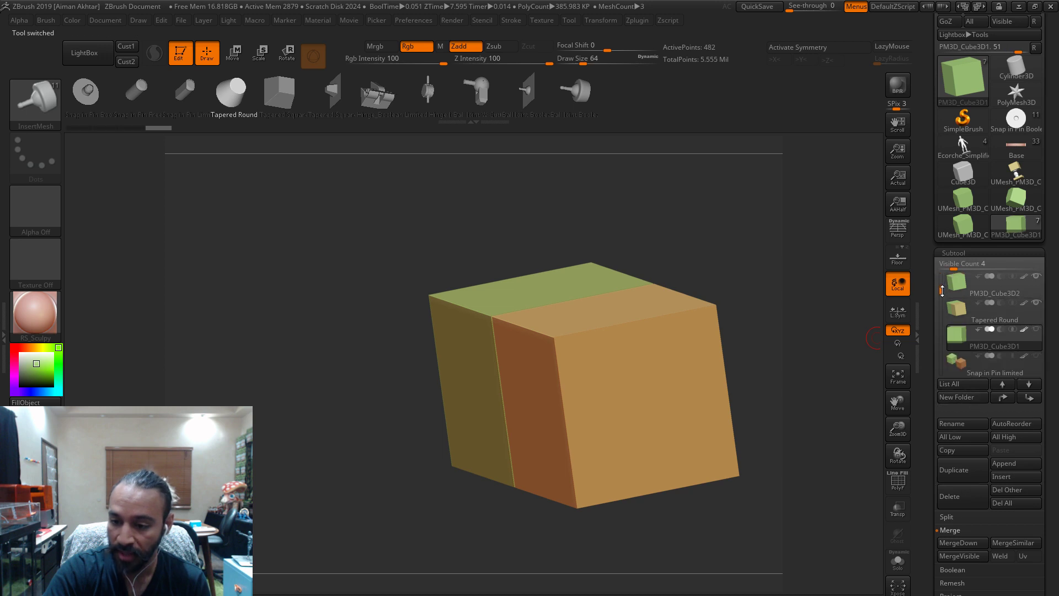
left_click(897, 559)
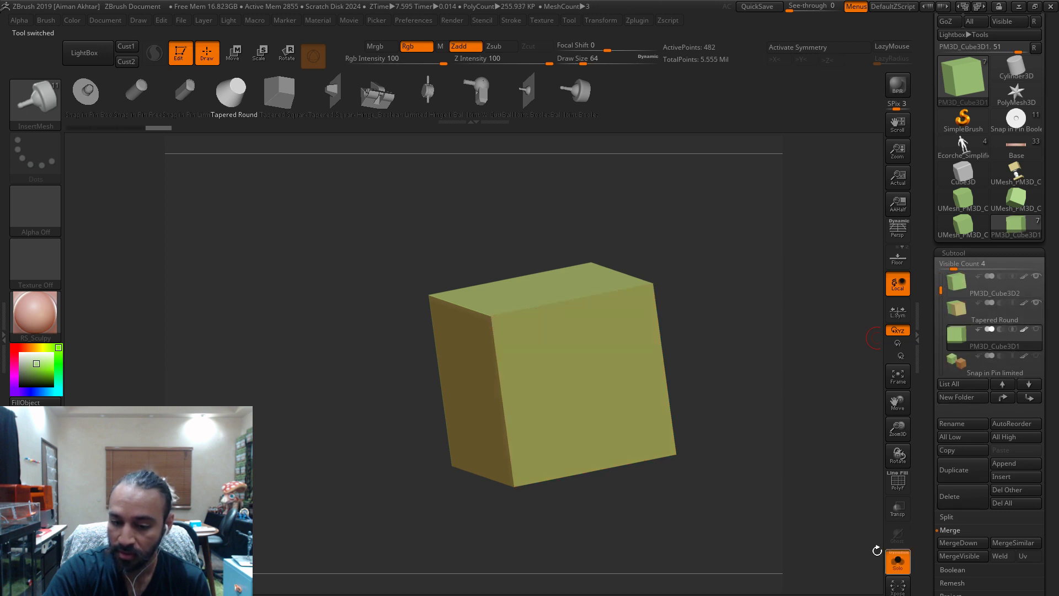
left_click_drag(876, 551, 754, 490)
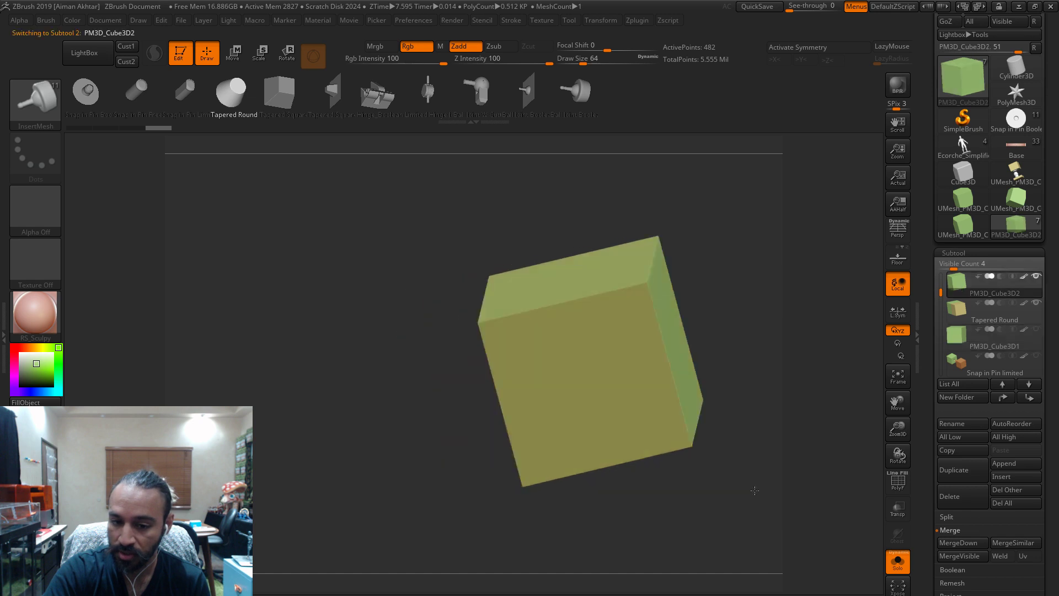
left_click(963, 335)
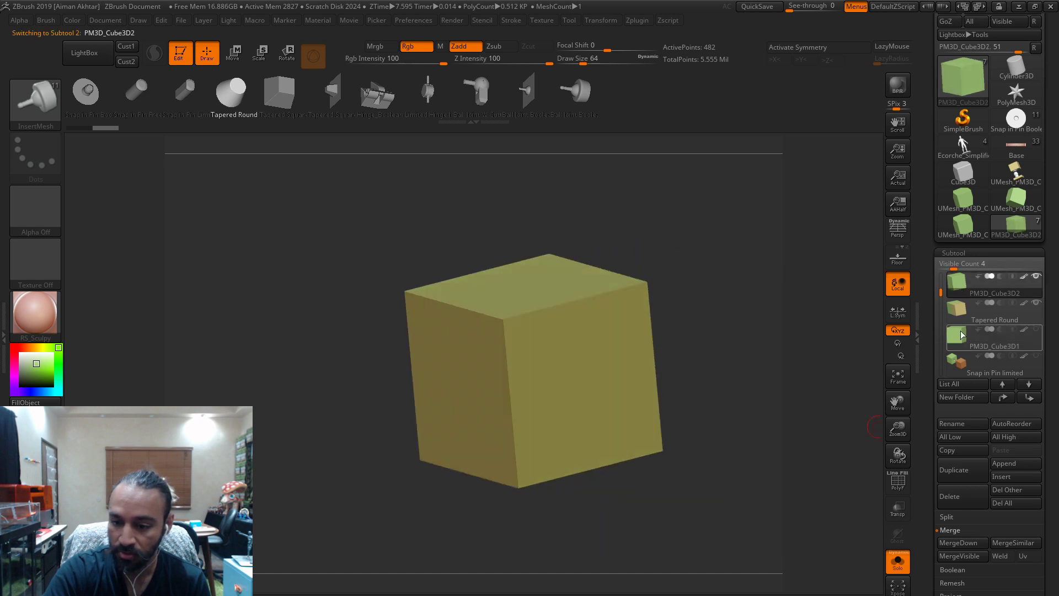
left_click(962, 498)
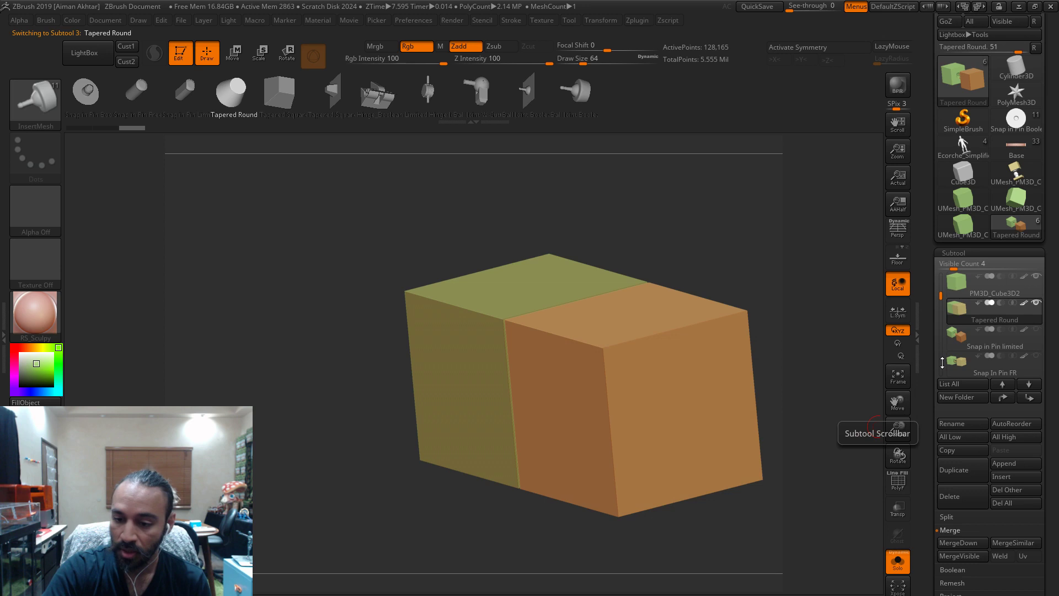
- View Tapered Round straight from the side and mask its green socketed cube, leaving the orange cube unmasked
mouse_move(991, 306)
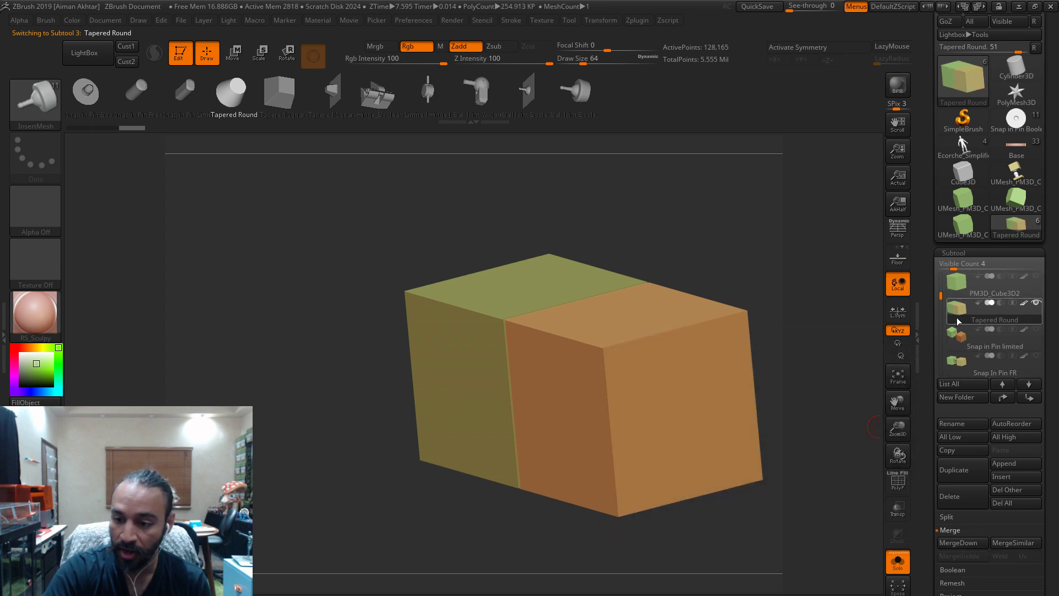
left_click_drag(944, 288, 944, 276)
left_click_drag(796, 527, 618, 496, "shift")
key("b")
key("m")
key("v")
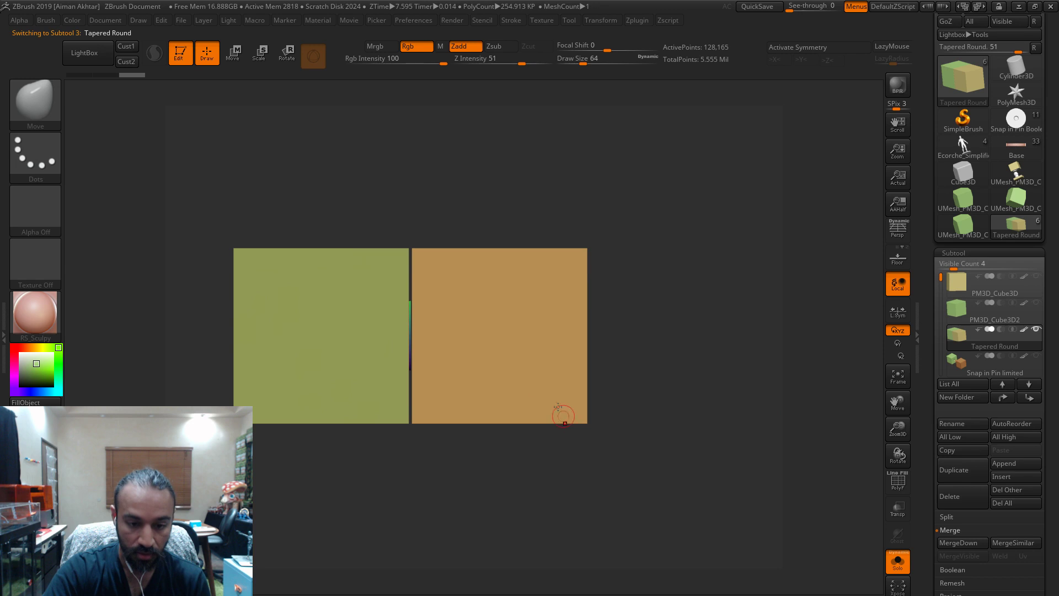
left_click(233, 54)
mouse_move(436, 340)
left_mouse_down("alt")
mouse_move(485, 340)
mouse_move(431, 341)
left_mouse_up("alt")
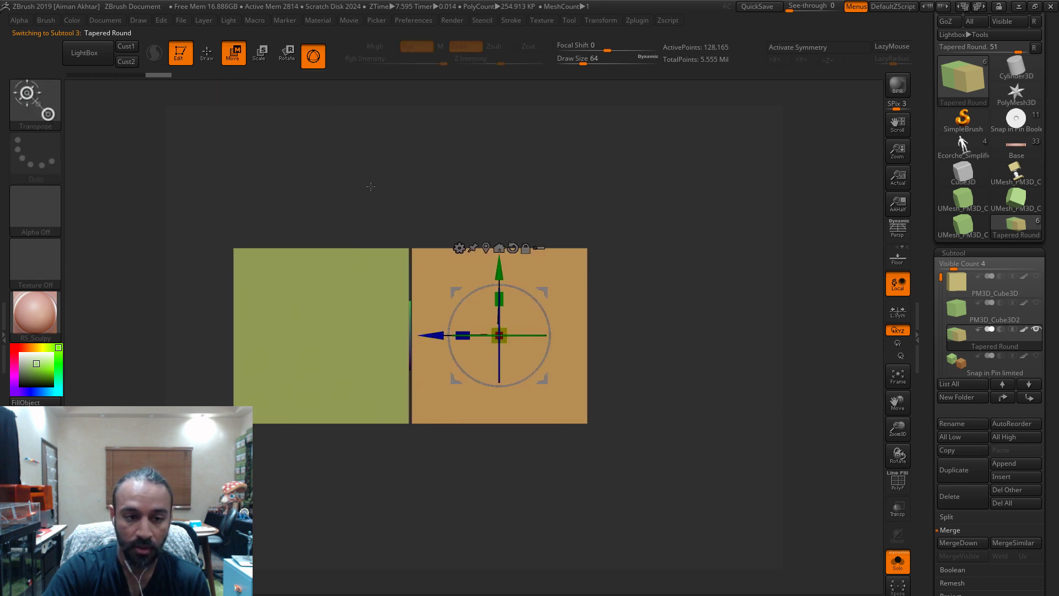
left_click(286, 55)
left_click(433, 267, "ctrl")
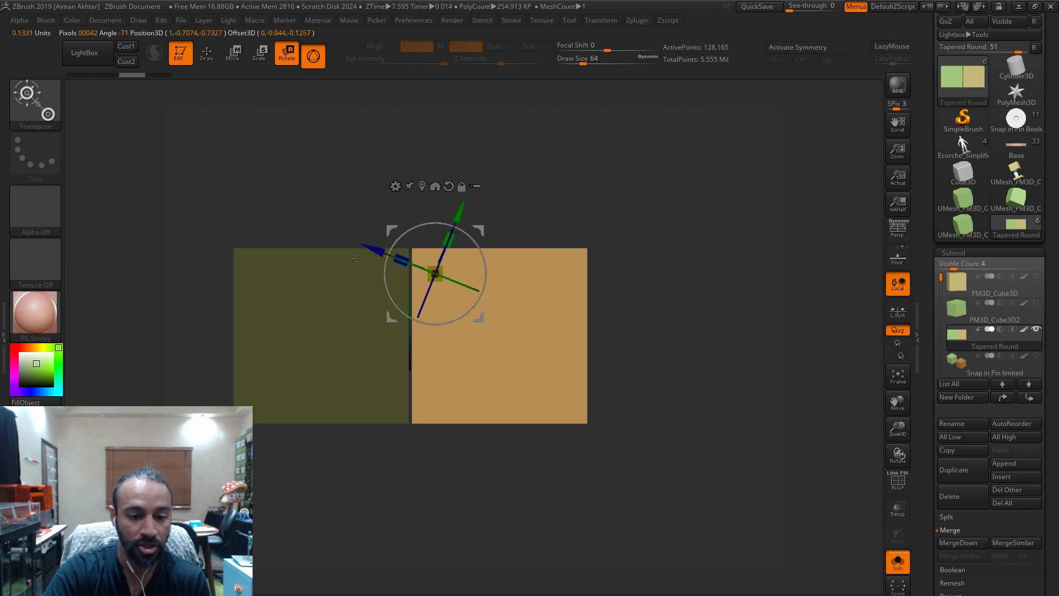
- Try to slide the unmasked orange cube sideways away from the socketed cube with the transpose line, and undo the move
key("y")
left_click_drag(486, 357, 569, 340)
left_click(313, 55)
left_click_drag(452, 455, 414, 323)
key("q")
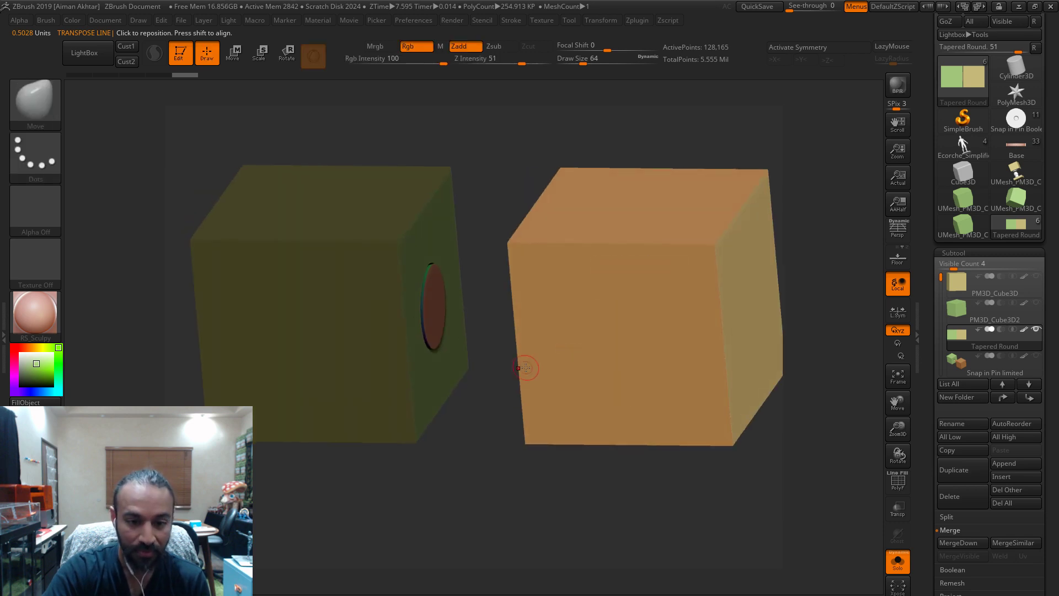
key("ctrl+z")
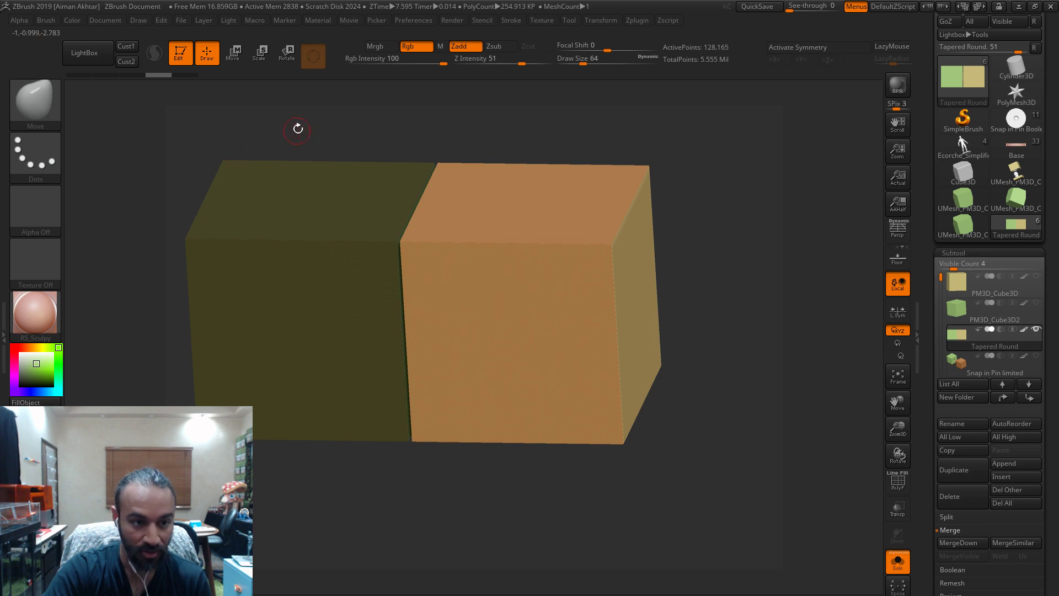
- Show only the orange cube and its tapered pin by polygroup, and split the hidden socketed cube off into its own subtool
left_click(525, 256, "ctrl+shift")
left_click_drag(706, 327, 707, 328, "ctrl+shift")
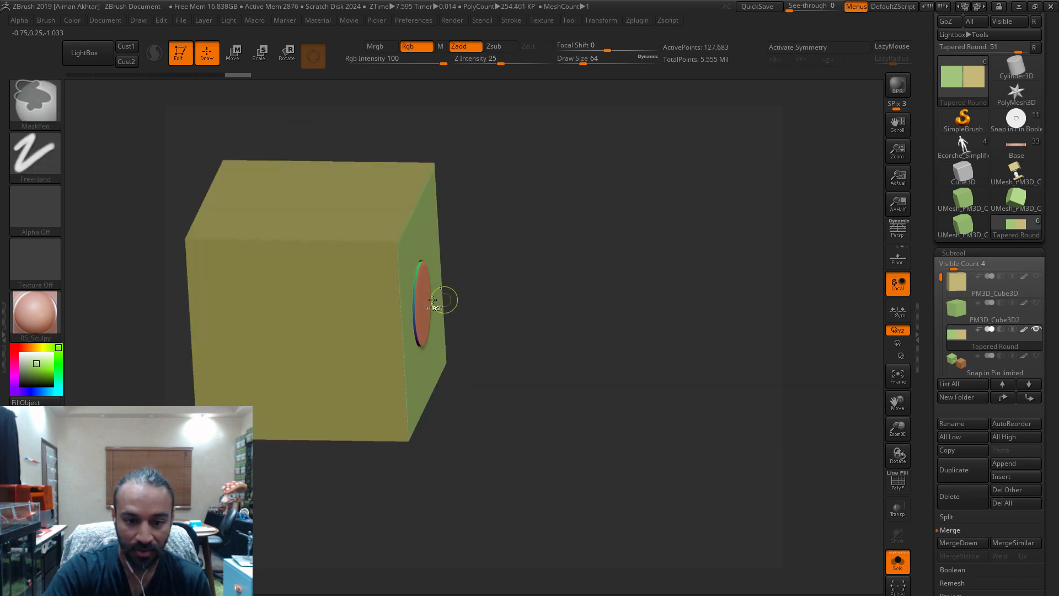
left_click(419, 293, "ctrl+alt+shift")
mouse_move(764, 353)
left_mouse_down("ctrl+alt+shift")
mouse_move(717, 377)
mouse_move(547, 323)
left_mouse_up("ctrl+alt+shift")
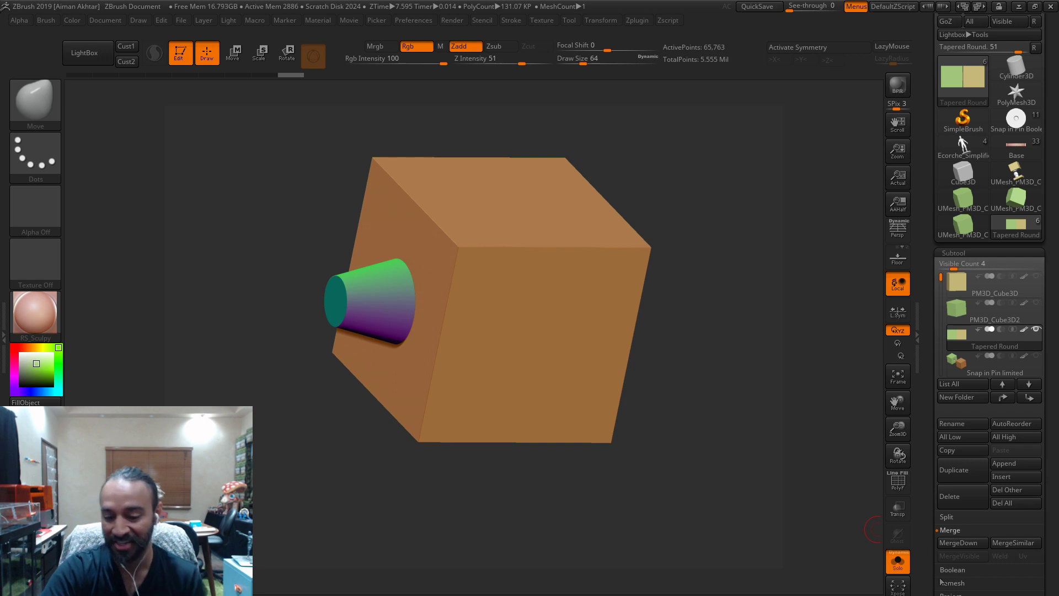
left_click(946, 517)
left_click(958, 529)
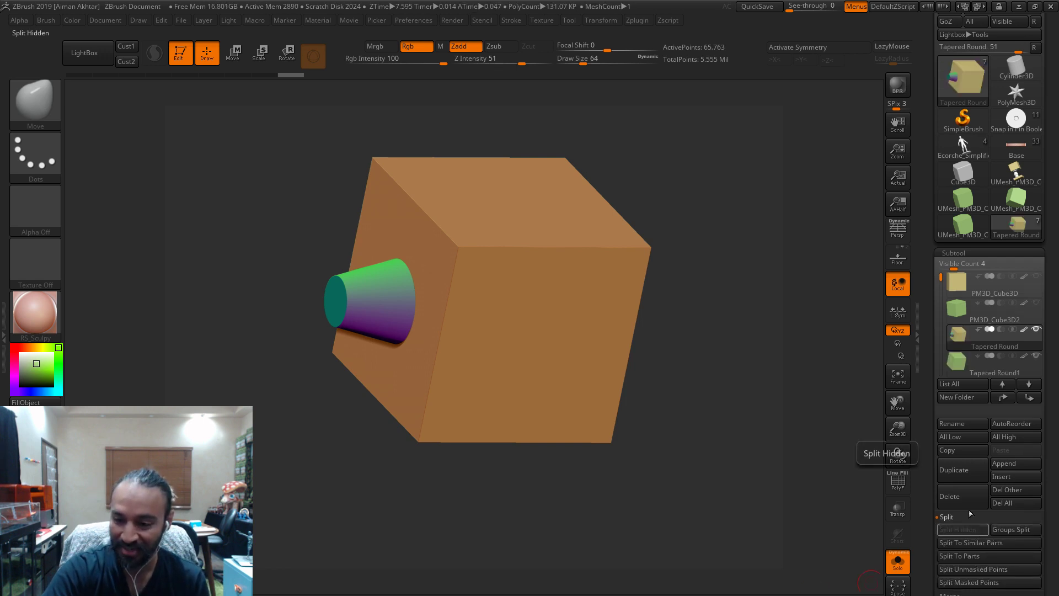
left_click(975, 593)
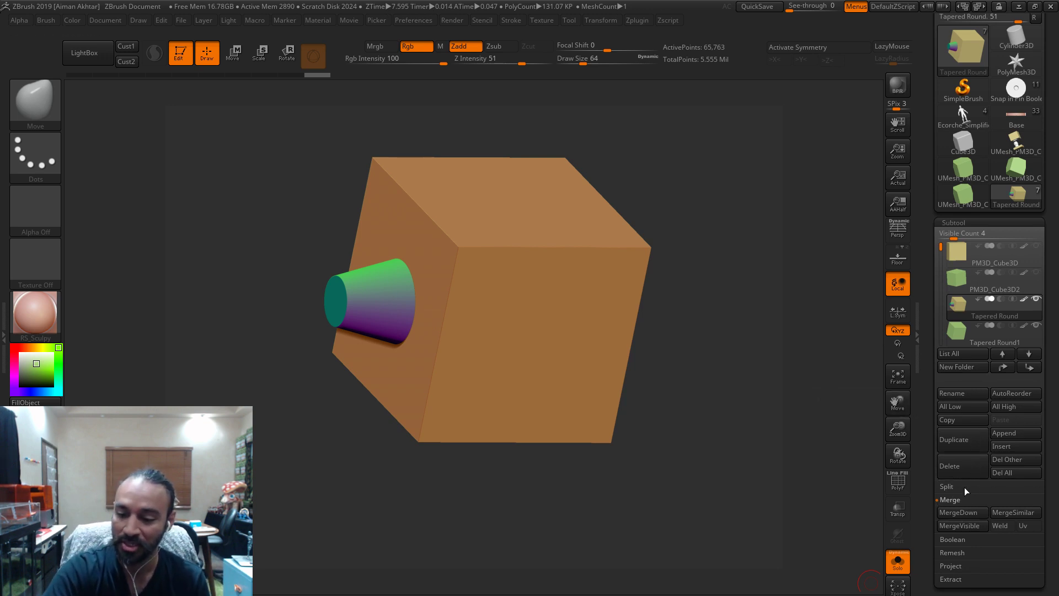
- DynaMesh the Tapered Round cube and its pin at resolution 400, and fill the whole mesh with one colour
left_click(971, 592)
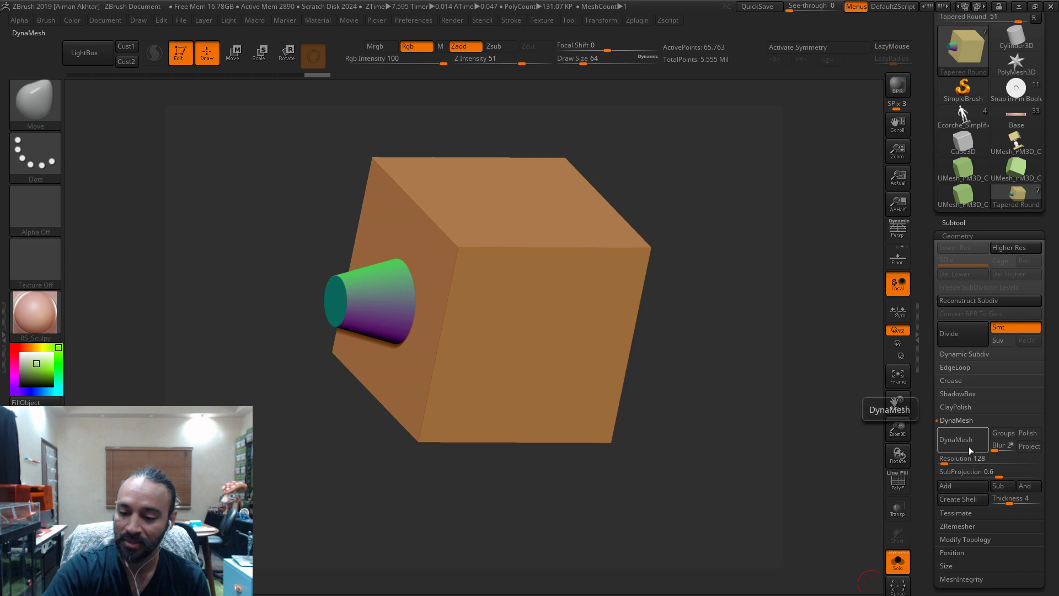
left_click(956, 445)
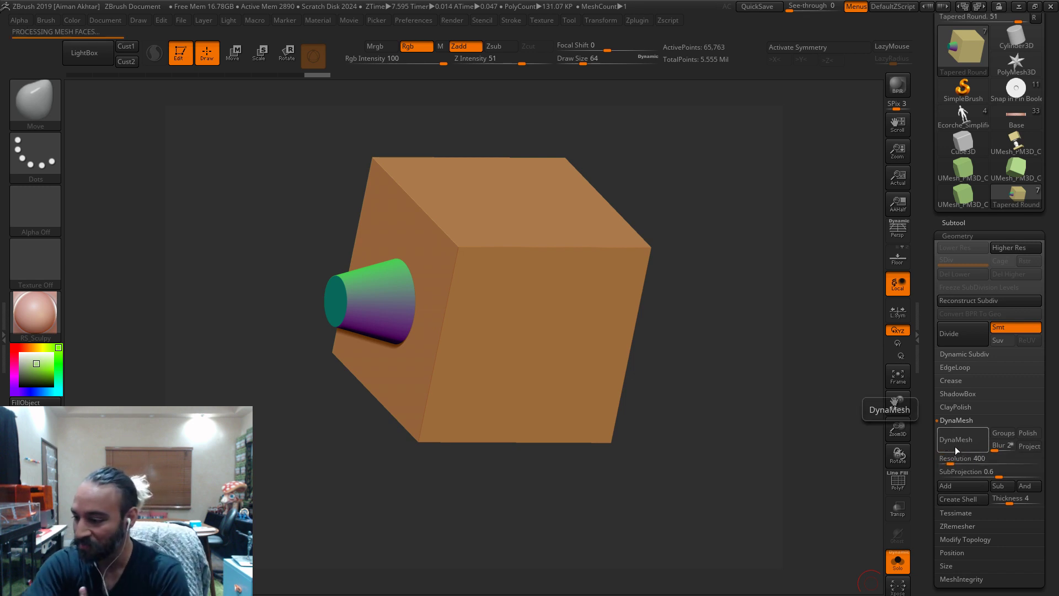
left_click_drag(726, 482, 714, 483)
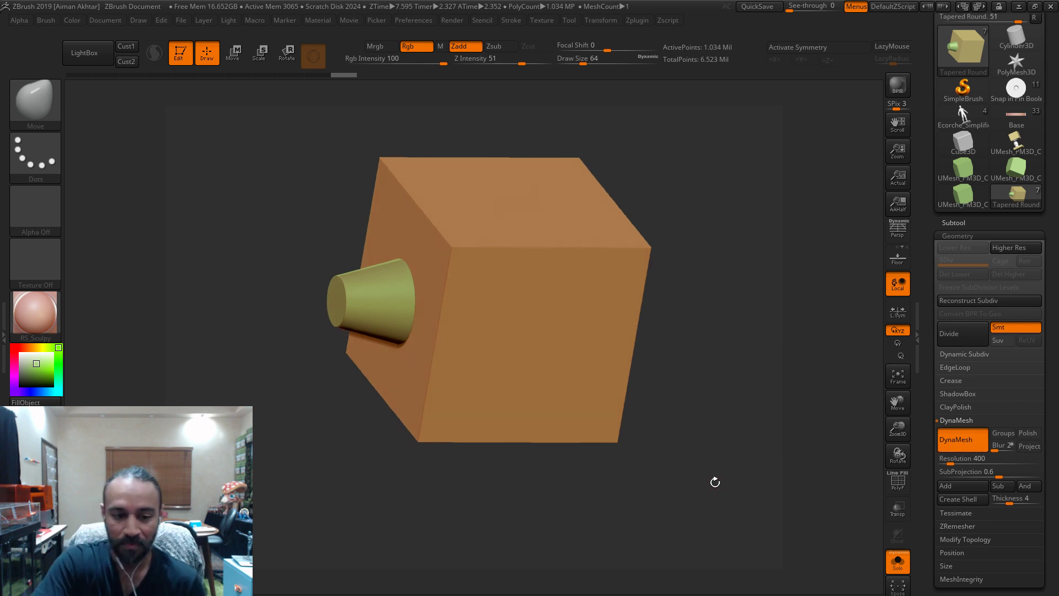
left_click(140, 388)
key("1")
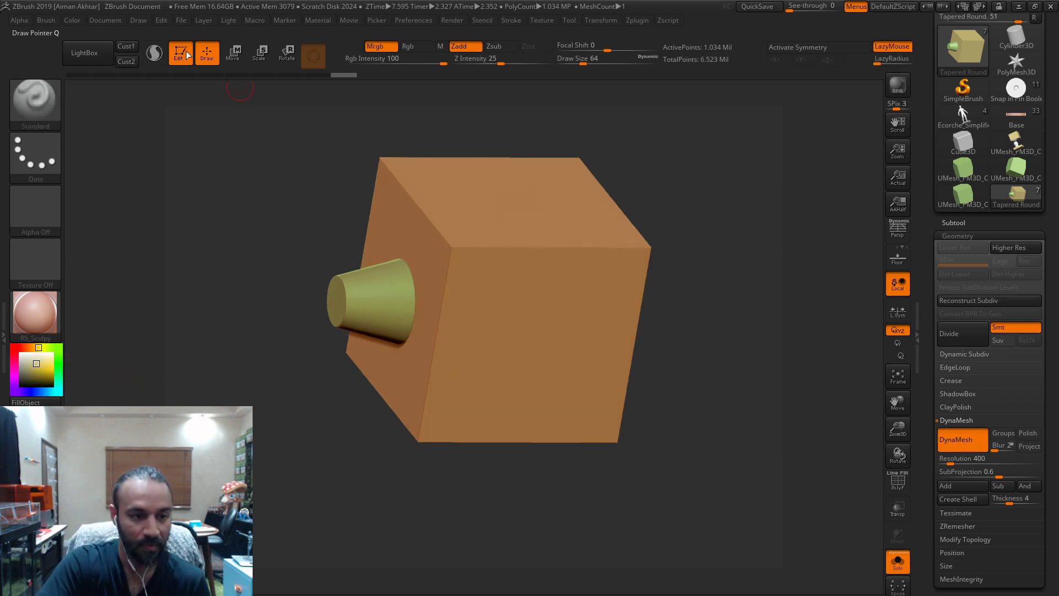
left_click(79, 22)
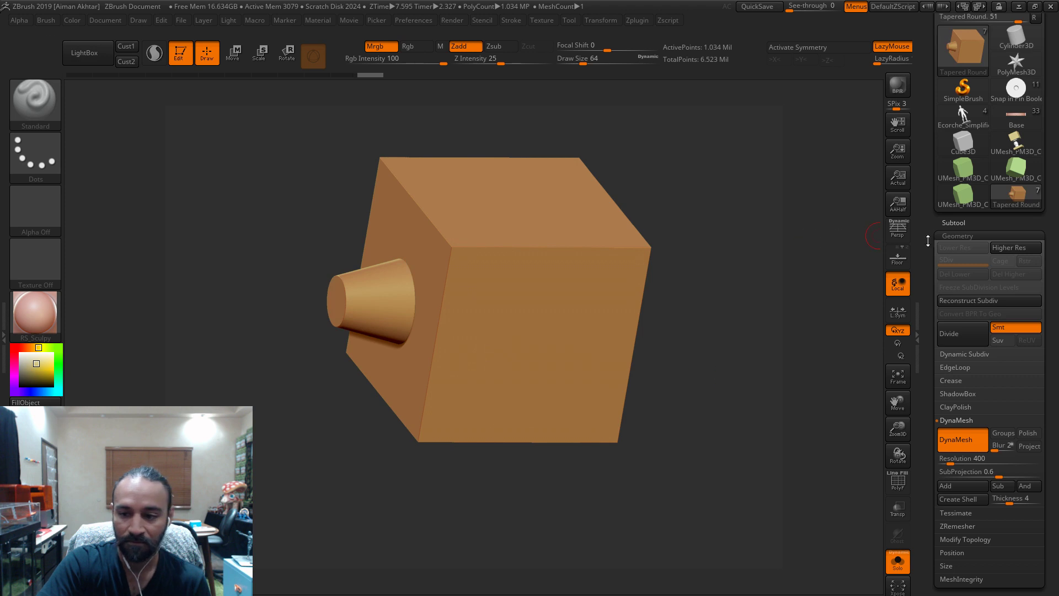
- Compare the subtools PM3D_Cube3D2, Tapered Round1 and Tapered Round in Solo mode, checking the socket against the tapered pin
left_click(953, 222)
left_click(976, 278)
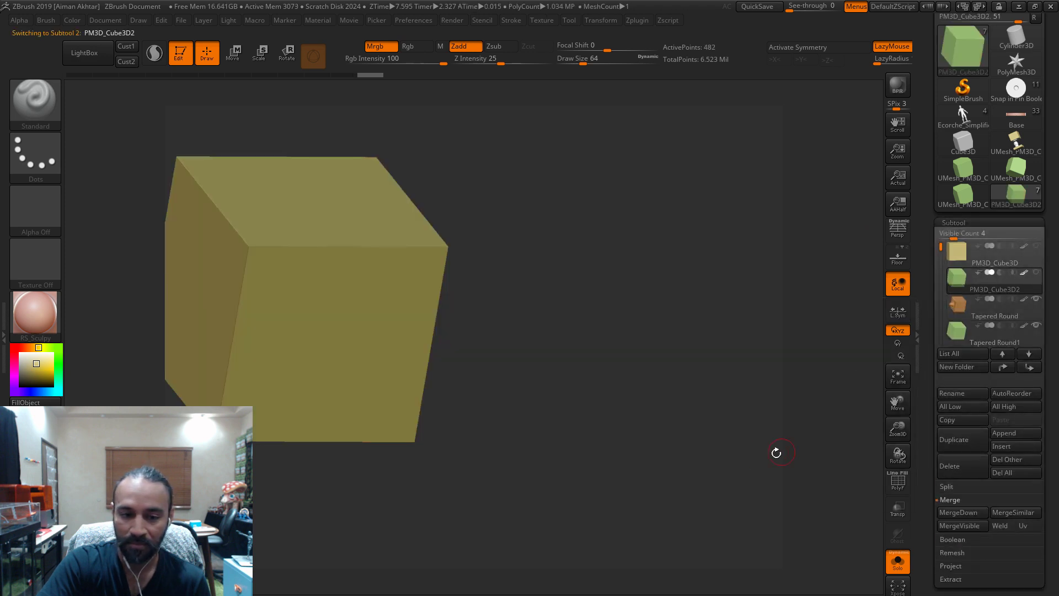
left_click_drag(776, 452, 500, 330)
left_click(976, 334)
left_click_drag(639, 429, 651, 422)
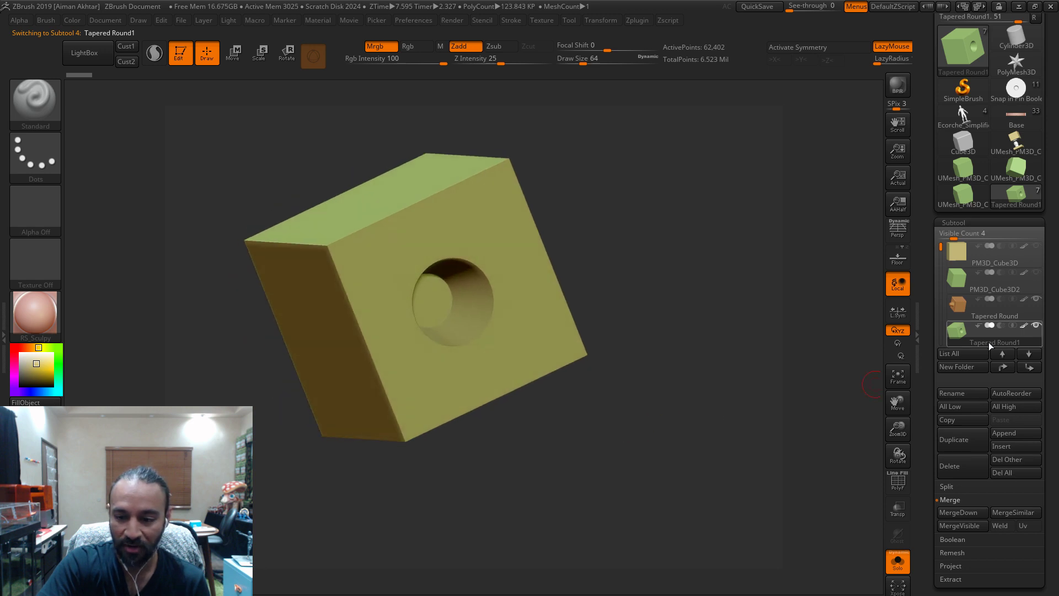
left_click(963, 309)
mouse_move(689, 475)
left_mouse_down()
mouse_move(716, 485)
mouse_move(785, 479)
mouse_move(444, 341)
left_mouse_up()
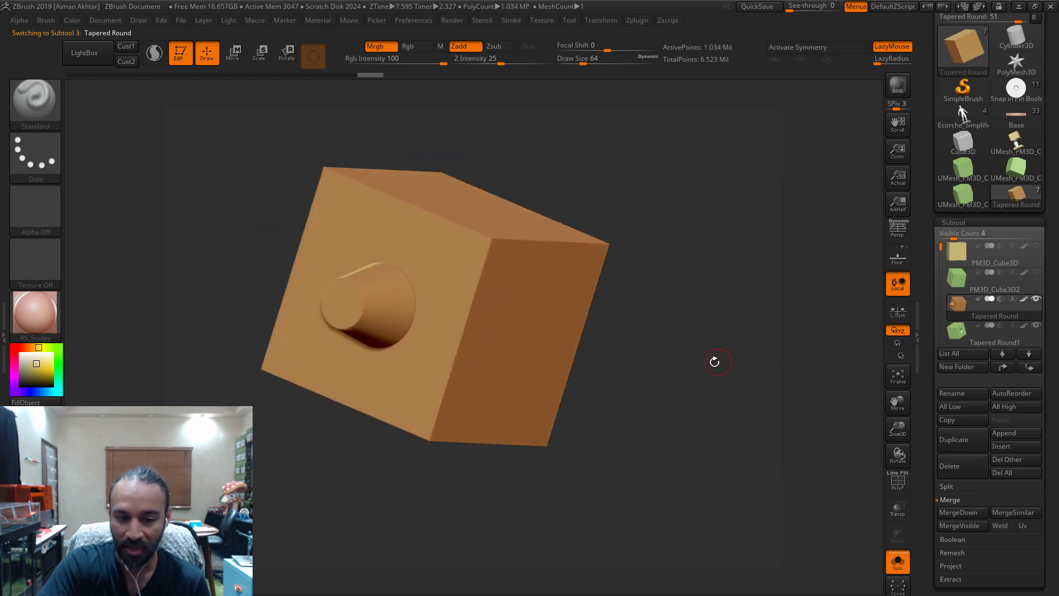
- View the gap between the tapered pin and its orange cube from the side, and mask the cube, leaving the pin unmasked
mouse_move(715, 361)
left_mouse_down()
mouse_move(675, 367)
mouse_move(640, 356)
mouse_move(724, 359)
left_mouse_up()
key("ctrl+z")
right_click_drag(726, 362, 646, 487, "ctrl")
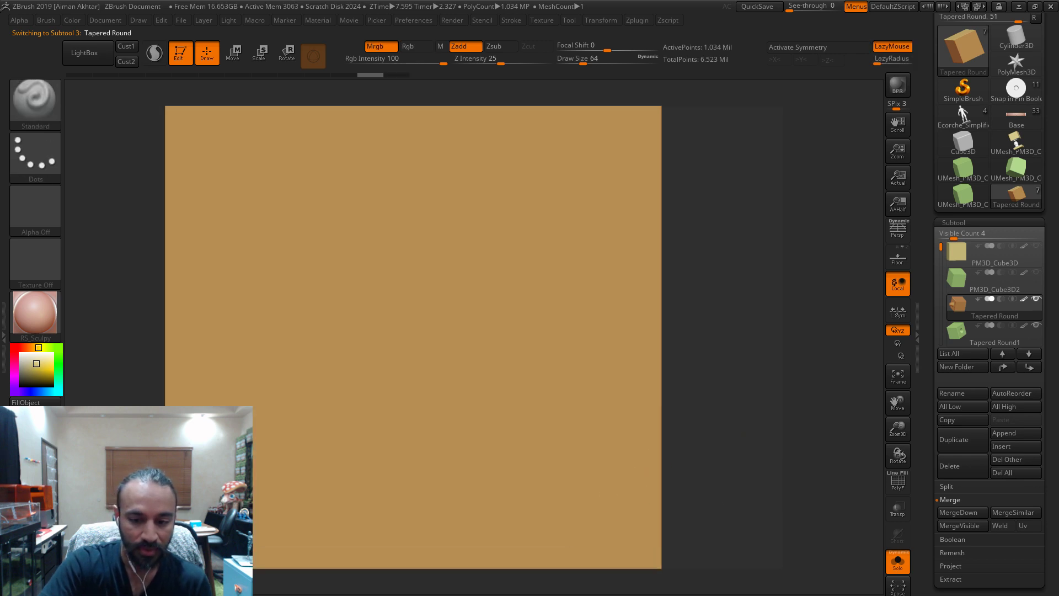
left_click_drag(741, 468, 868, 463)
left_click_drag(496, 373, 537, 280)
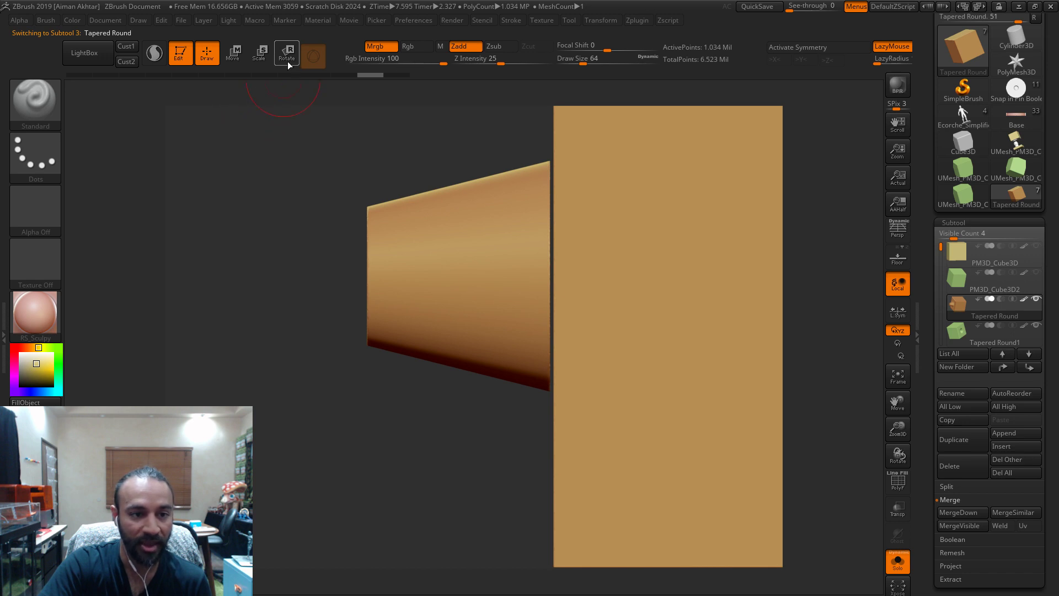
mouse_move(328, 123)
left_mouse_down("ctrl")
mouse_move(508, 362)
mouse_move(549, 444)
left_mouse_up("ctrl")
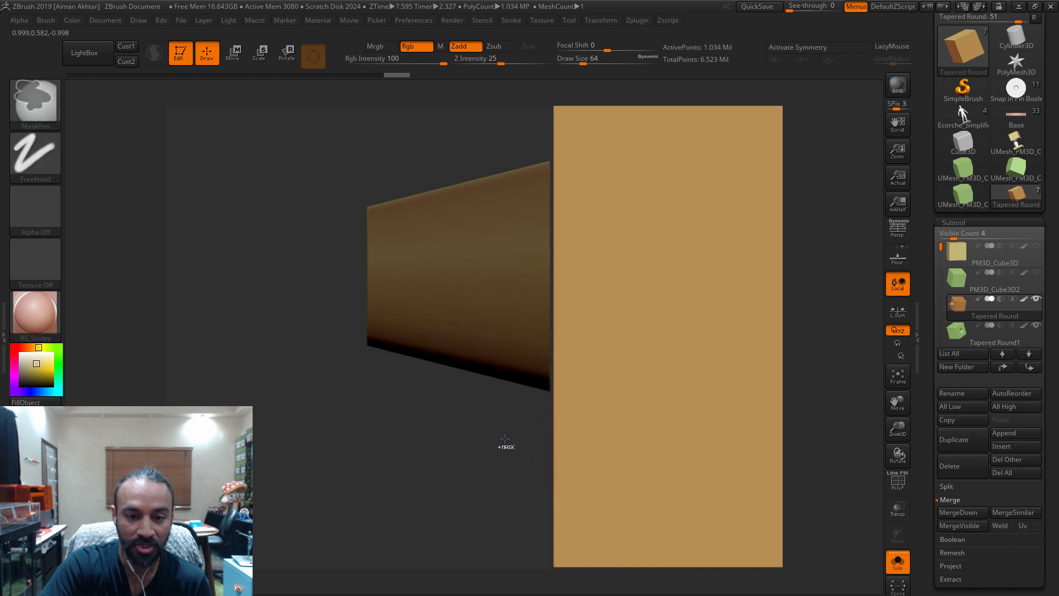
key("w")
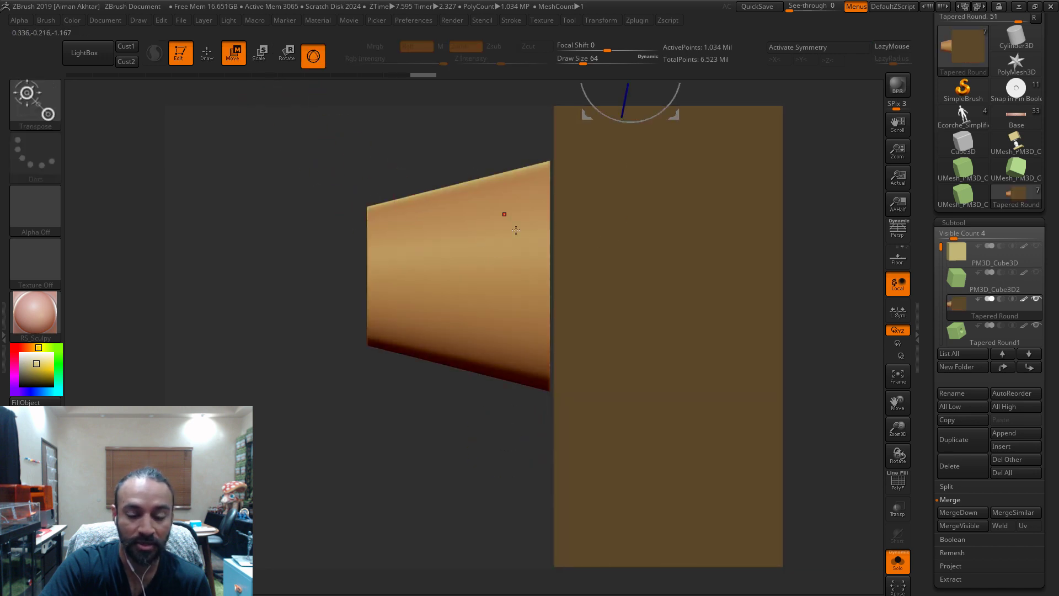
- Slide the tapered pin along Z until it touches the orange cube, clear the mask and re-DynaMesh the part
left_click_drag(301, 302, 317, 97)
left_click_drag(273, 398, 270, 406, "shift")
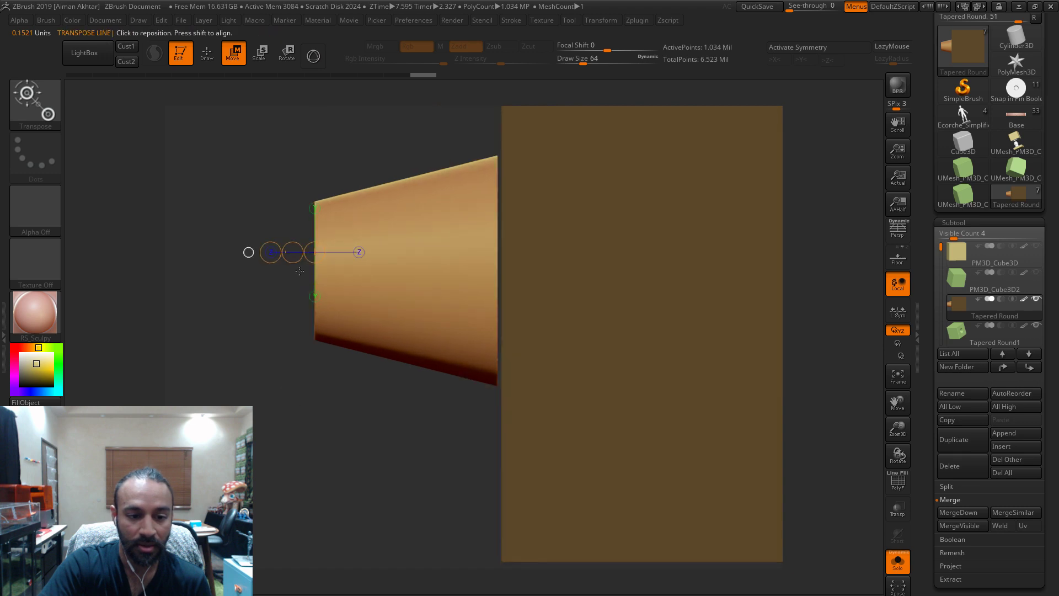
left_click_drag(293, 254, 297, 253)
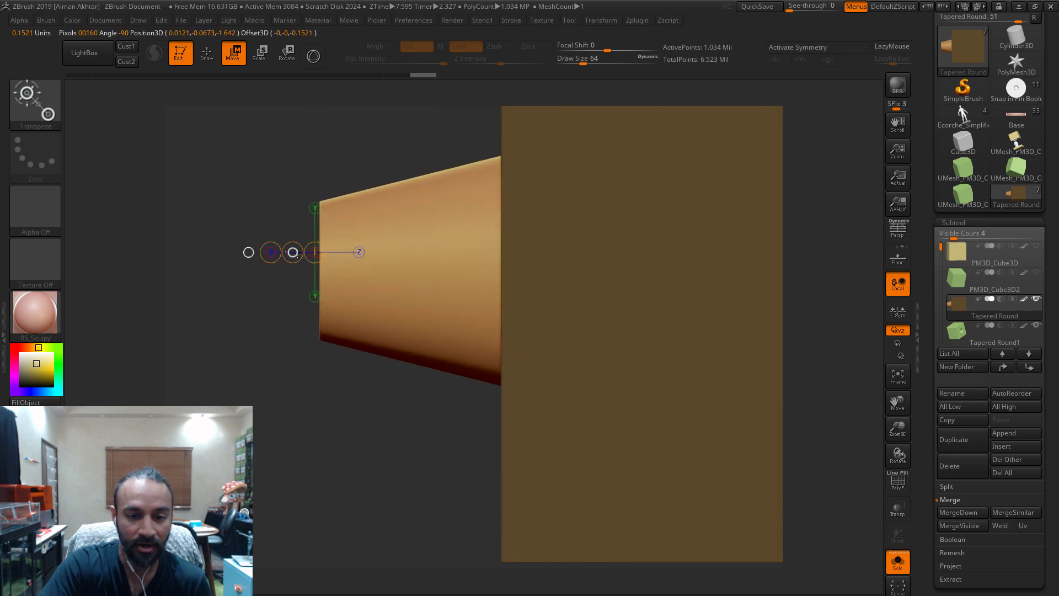
left_click(207, 53)
left_click_drag(266, 153, 309, 188, "ctrl")
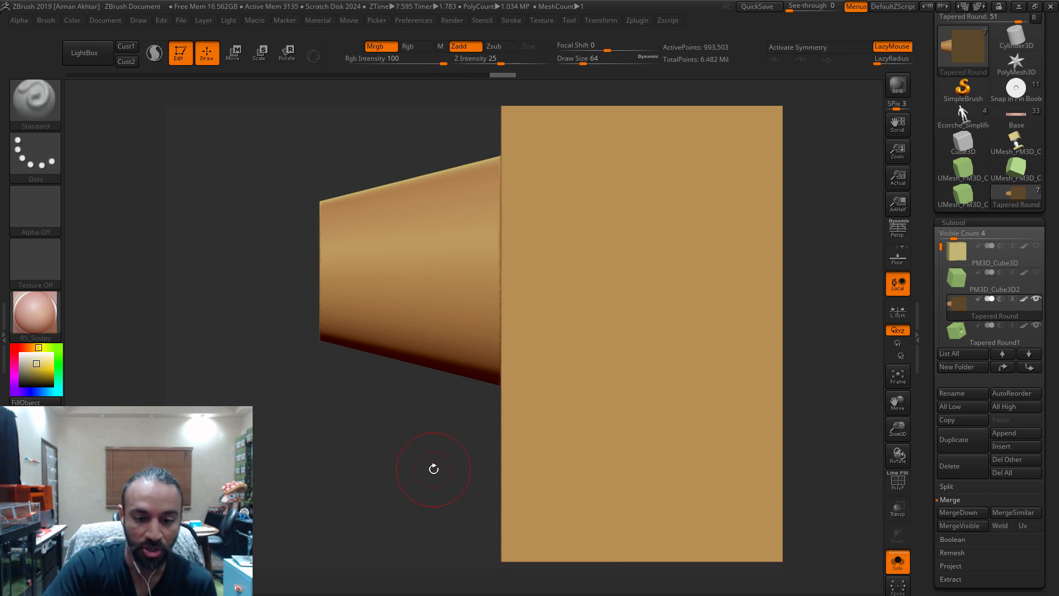
- Check Tapered Round1 against Tapered Round, and merge Tapered Round down with the socketed cube
mouse_move(432, 466)
left_mouse_down()
mouse_move(780, 408)
mouse_move(863, 376)
mouse_move(695, 417)
left_mouse_up()
key("f")
left_click(971, 334)
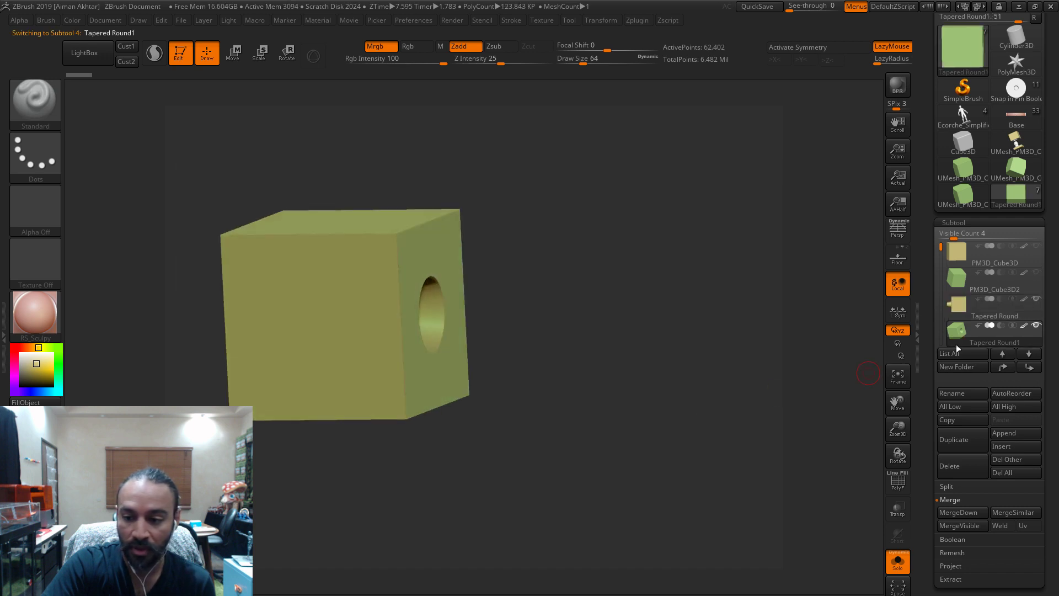
left_click(963, 311)
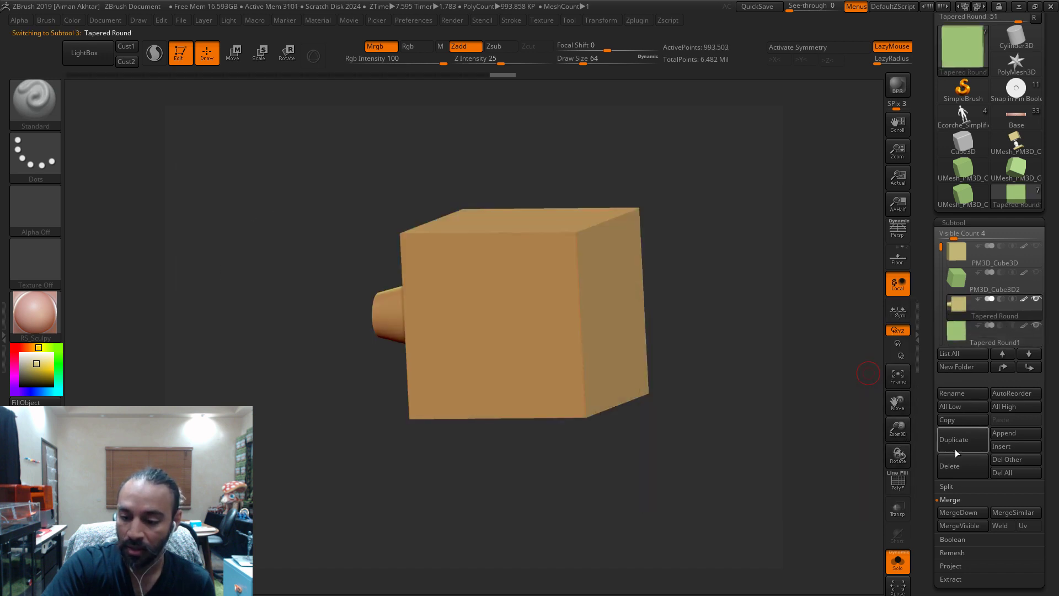
left_click(959, 511)
left_click(866, 532)
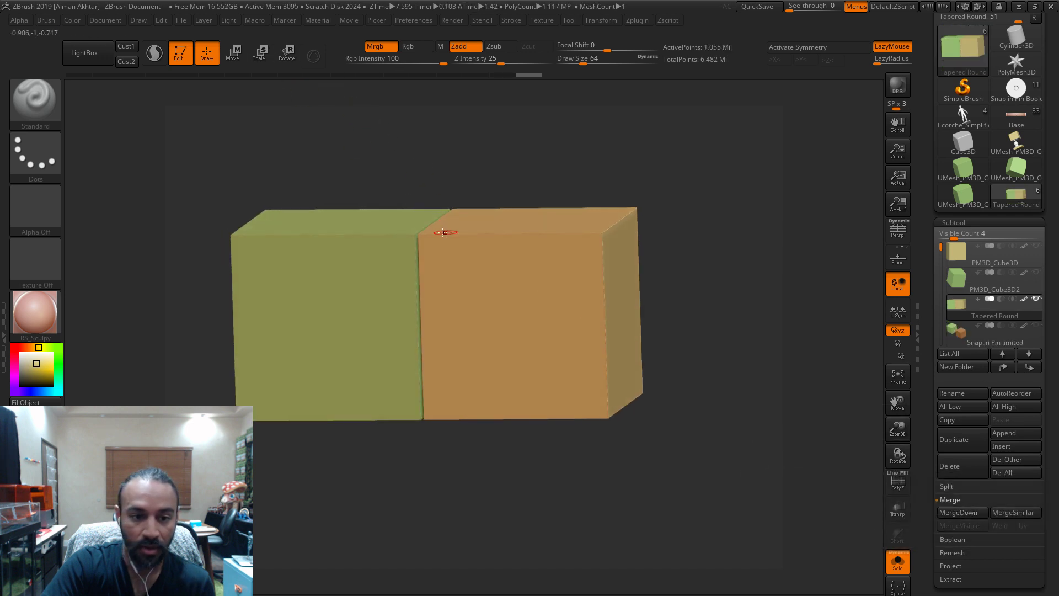
- Mask the green socketed cube and try to slide the orange pinned cube away from it with the transpose line
key("r")
left_click(350, 214, "ctrl")
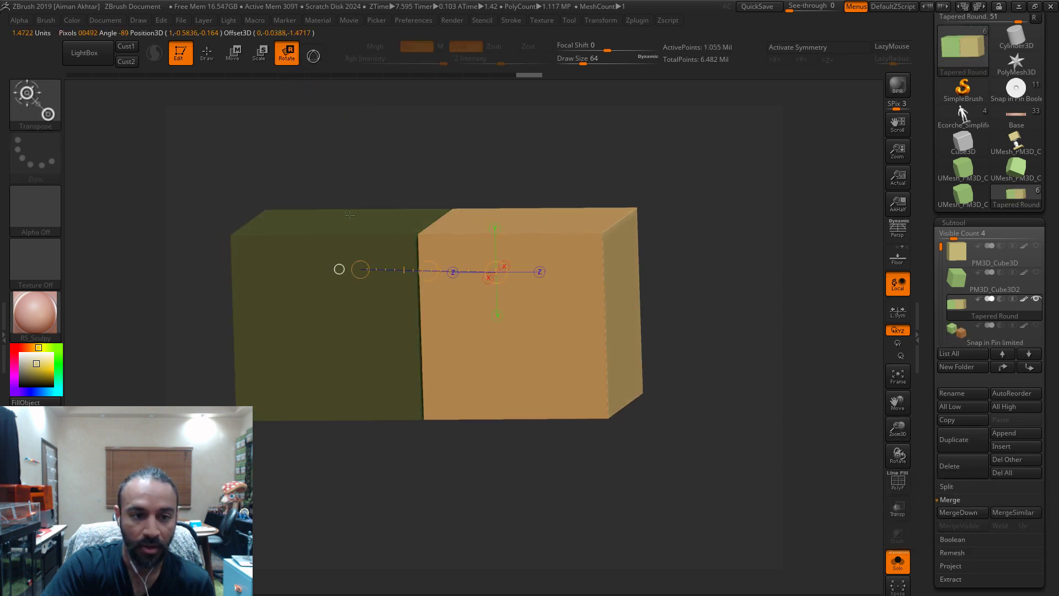
key("w")
left_click(629, 293)
right_click_drag(662, 295, 668, 301)
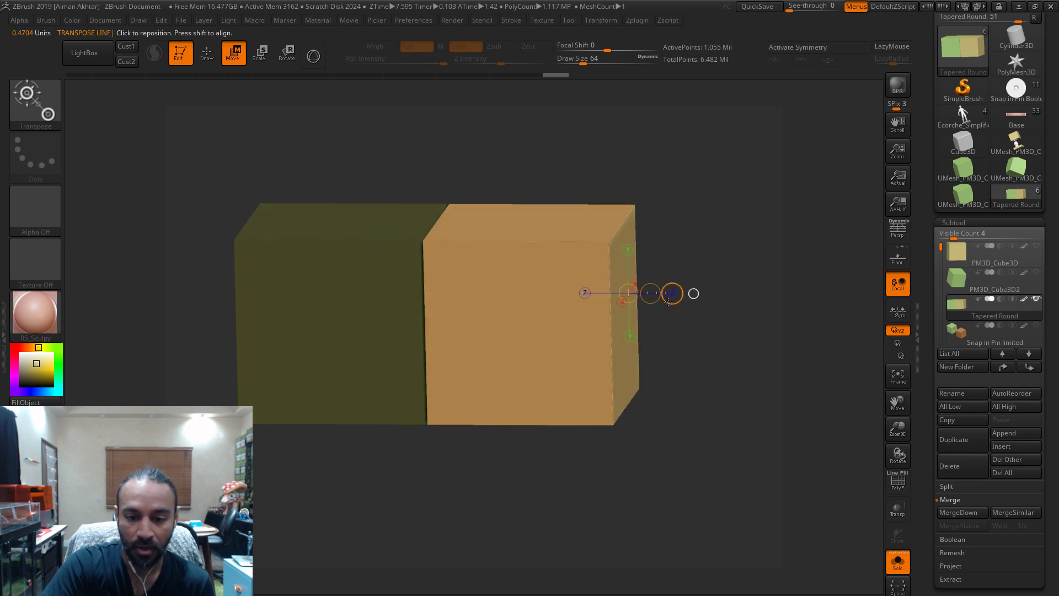
left_click(694, 293)
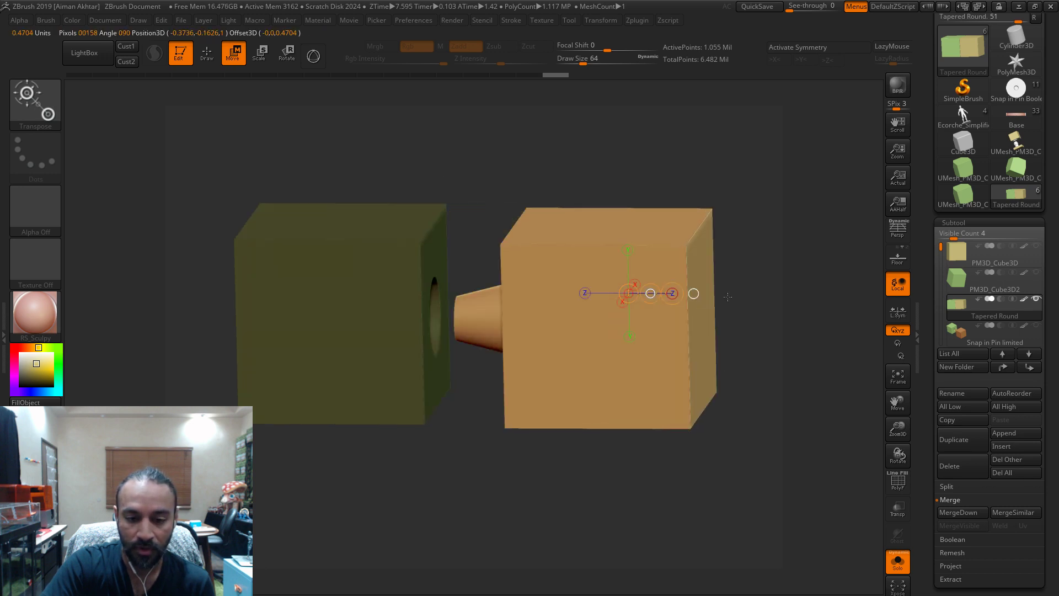
left_click_drag(727, 297, 761, 298)
left_click_drag(669, 513, 514, 374)
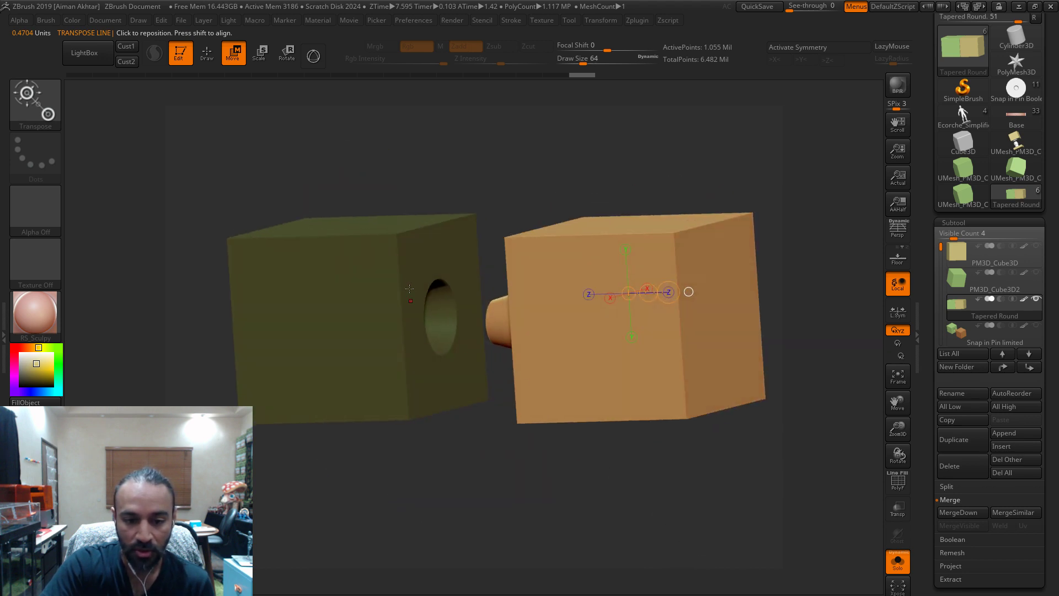
- Try to rotate the unmasked green socketed cube with the transpose line while the orange cube is masked, and clear the mask
left_click_drag(469, 458, 605, 368)
left_click_drag(710, 469, 572, 284, "alt")
left_click_drag(637, 257, 546, 212)
left_click_drag(600, 254, 698, 312, "shift")
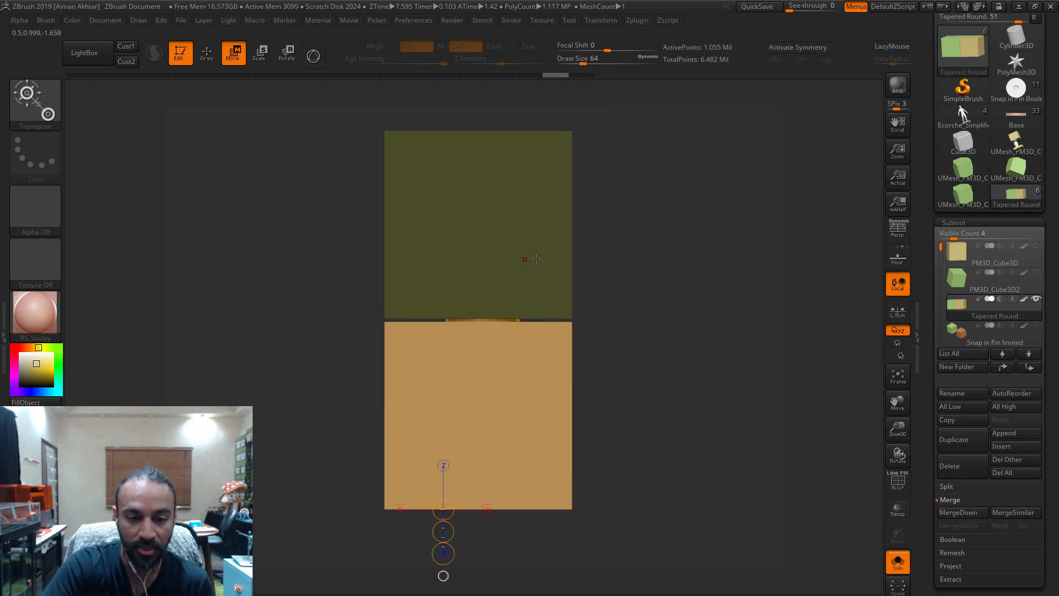
left_click_drag(598, 284, 638, 242)
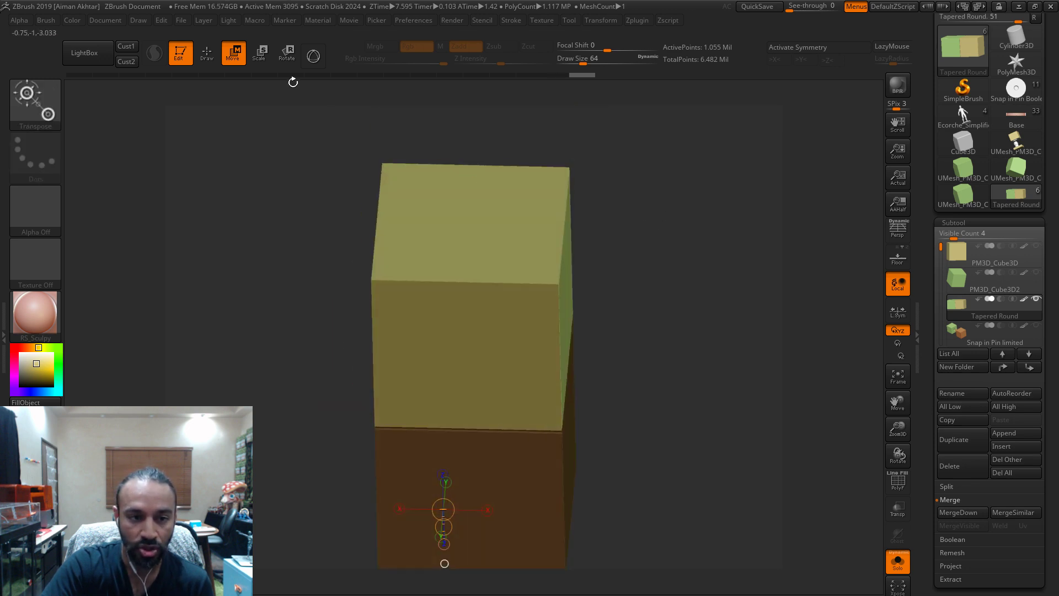
key("r")
left_click(471, 209)
left_click_drag(683, 312, 678, 254, "shift")
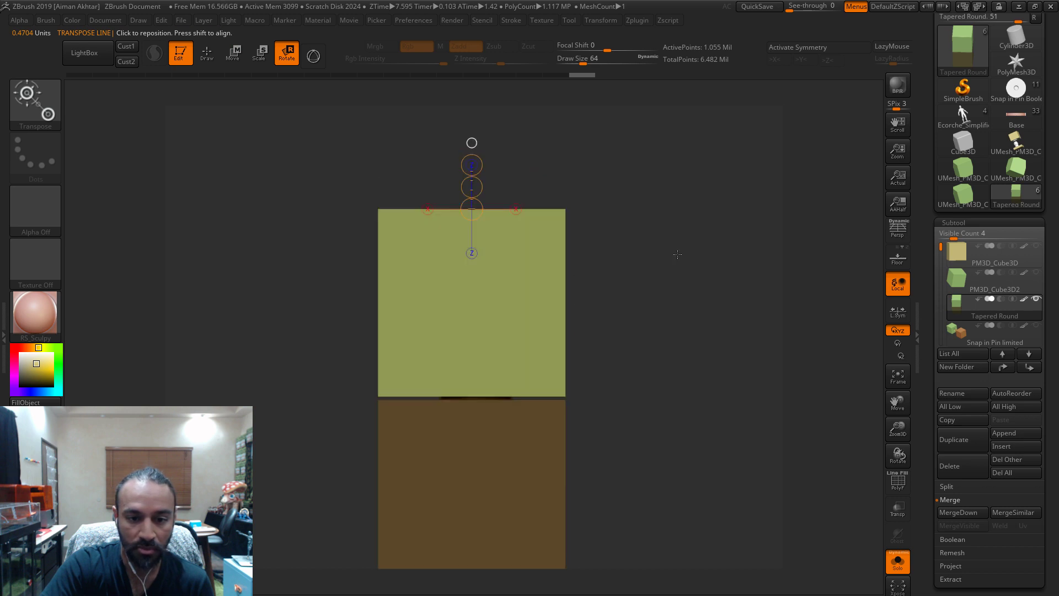
left_click_drag(471, 188, 525, 369)
left_click_drag(607, 364, 651, 426)
mouse_move(645, 366)
left_mouse_down("ctrl")
mouse_move(680, 421)
mouse_move(679, 495)
left_mouse_up("ctrl")
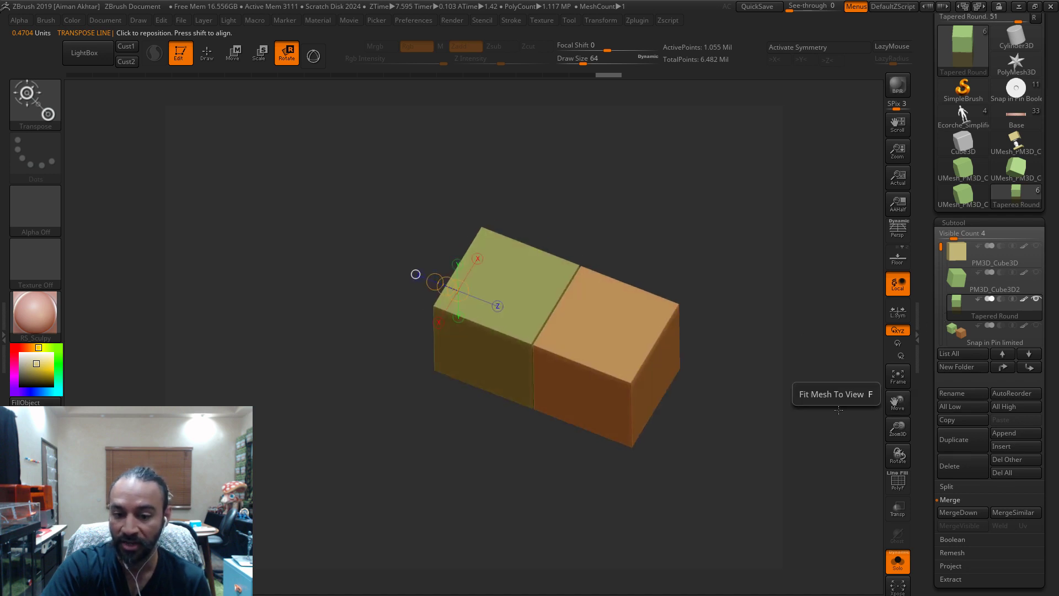
- Mask the green cube in a straight view, slide the orange pinned cube along Z until its pin leaves the socket, and clear the mask
left_click_drag(794, 400, 733, 386, "shift")
left_click_drag(531, 274, 474, 333, "alt")
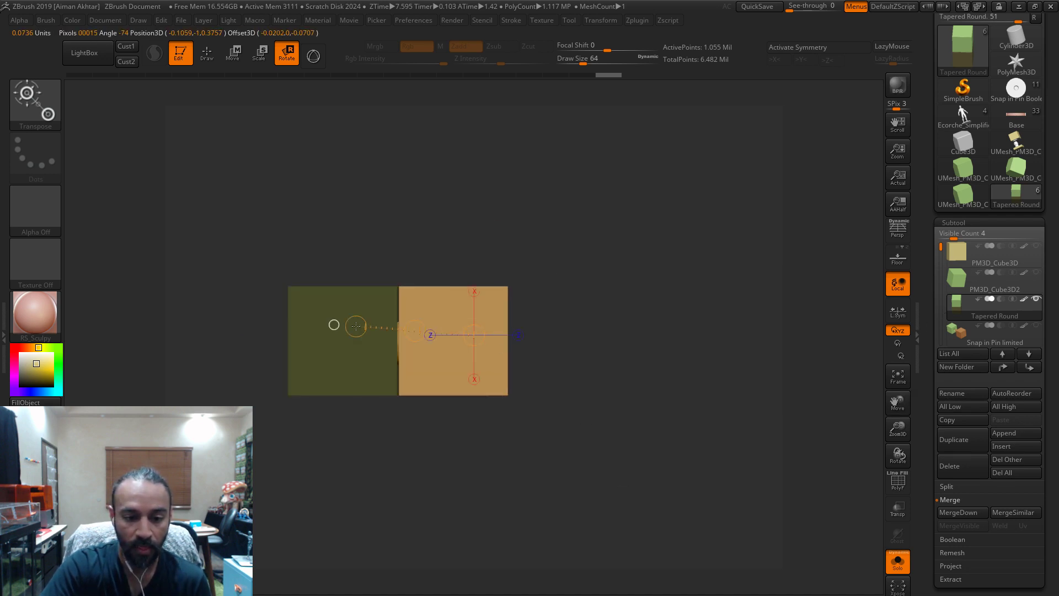
left_click_drag(606, 221, 337, 121)
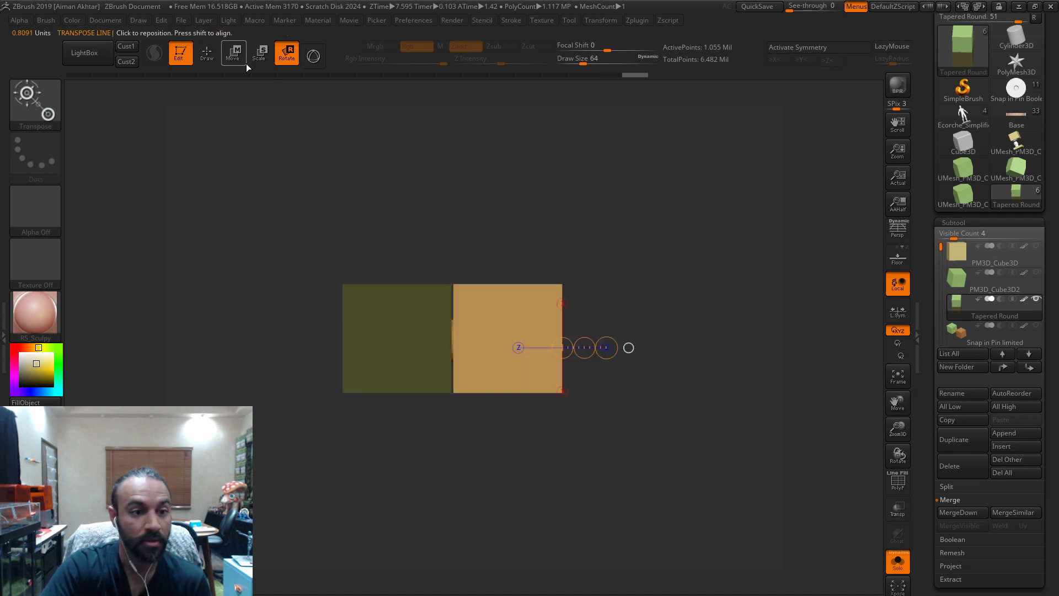
left_click(232, 54)
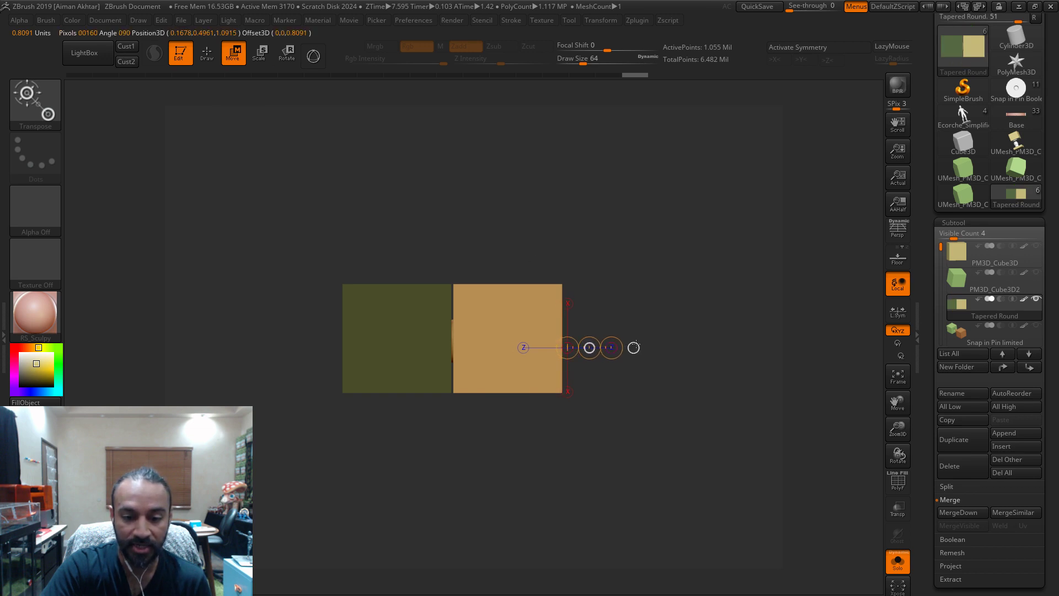
left_click_drag(634, 346, 631, 481)
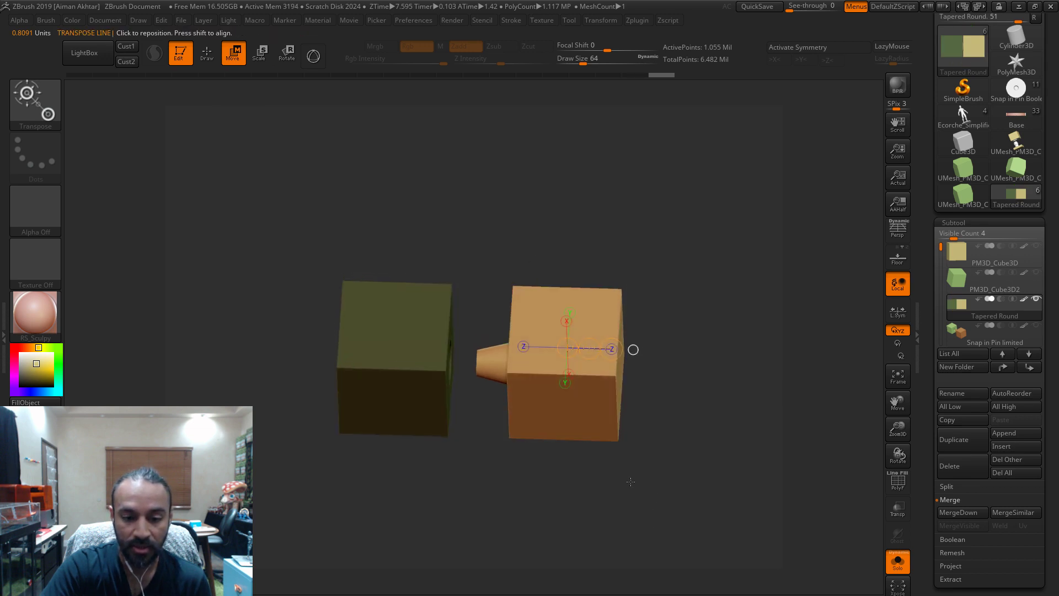
left_click(218, 51)
left_click_drag(761, 291, 783, 295, "ctrl")
- Hide the finished Tapered Round subtool and make PM3D_Cube3D the active subtool
left_click(960, 288)
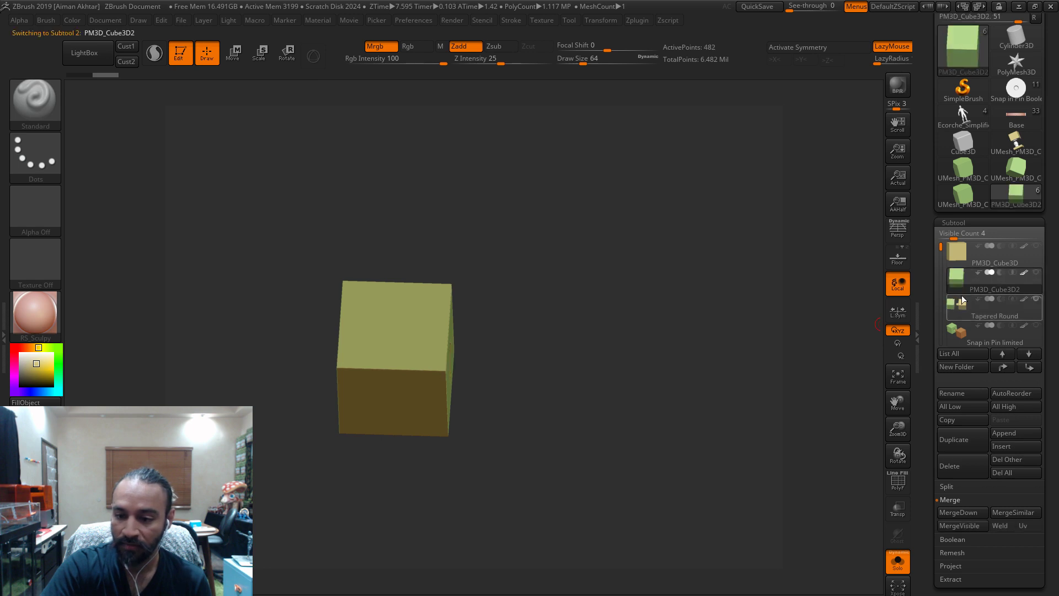
left_click(1036, 300)
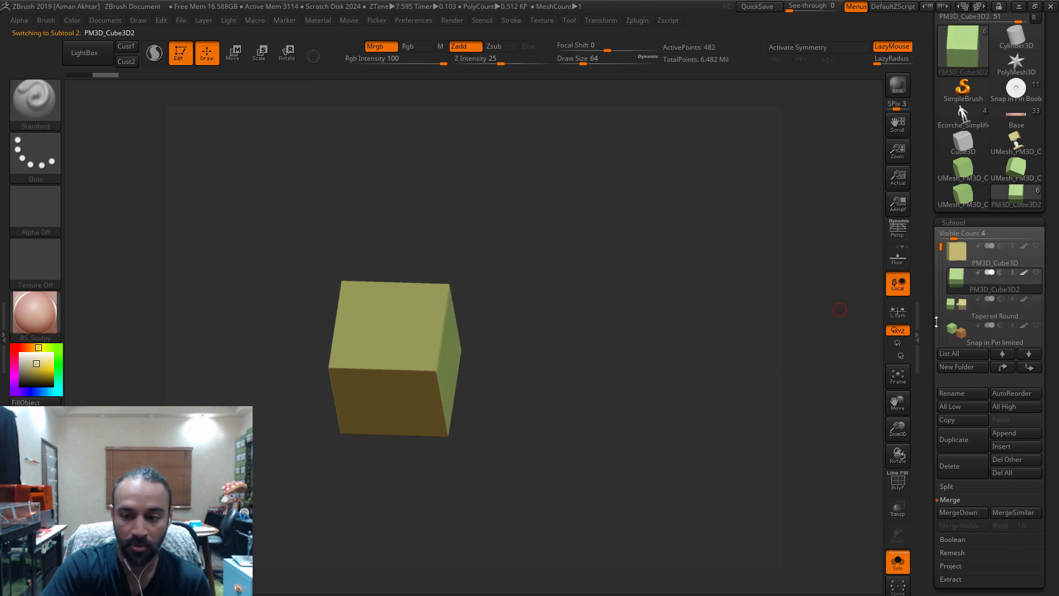
left_click(951, 257)
- Load the InsertMesh brush with the joint shapes and choose the Tapered Square mesh
left_click(43, 113)
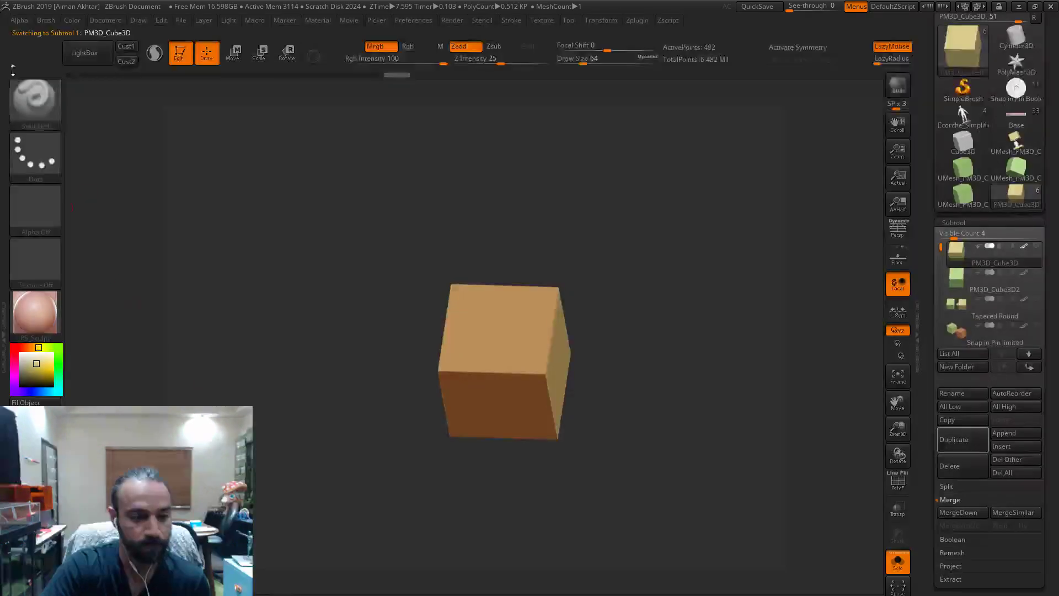
left_click(47, 99)
left_click(239, 267)
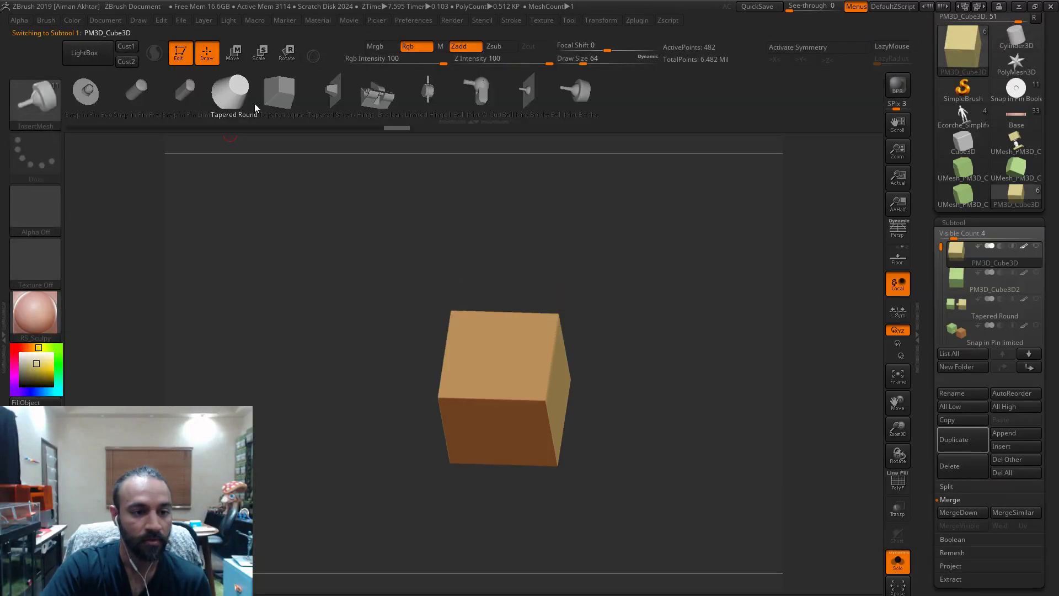
left_click_drag(732, 373, 733, 356)
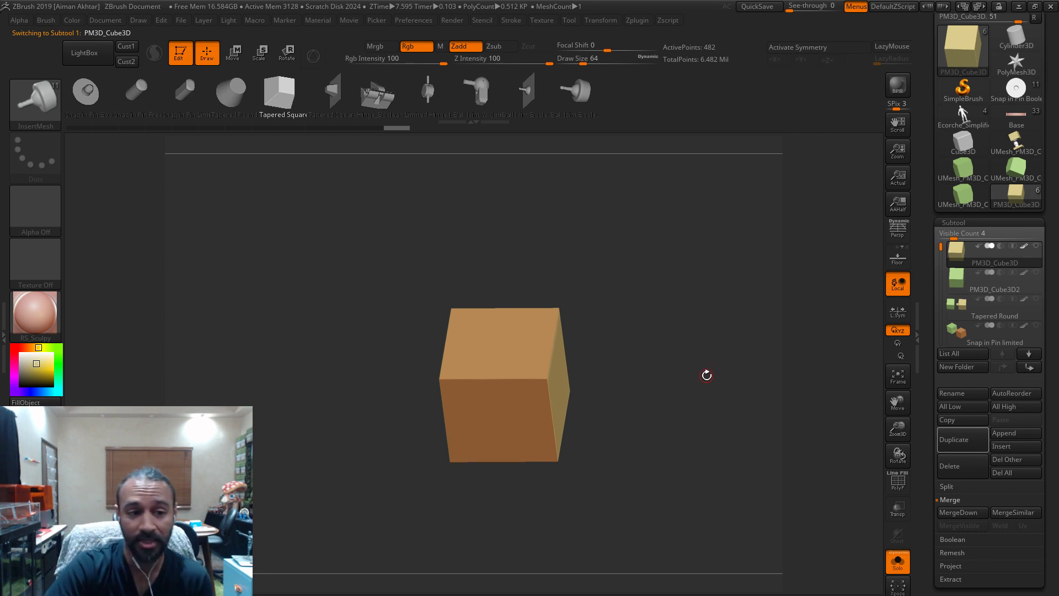
- Insert a Tapered Square pin near the middle of the orange cube's front face and check it from the side
mouse_move(694, 425)
left_mouse_down()
mouse_move(732, 392)
mouse_move(707, 408)
left_mouse_up()
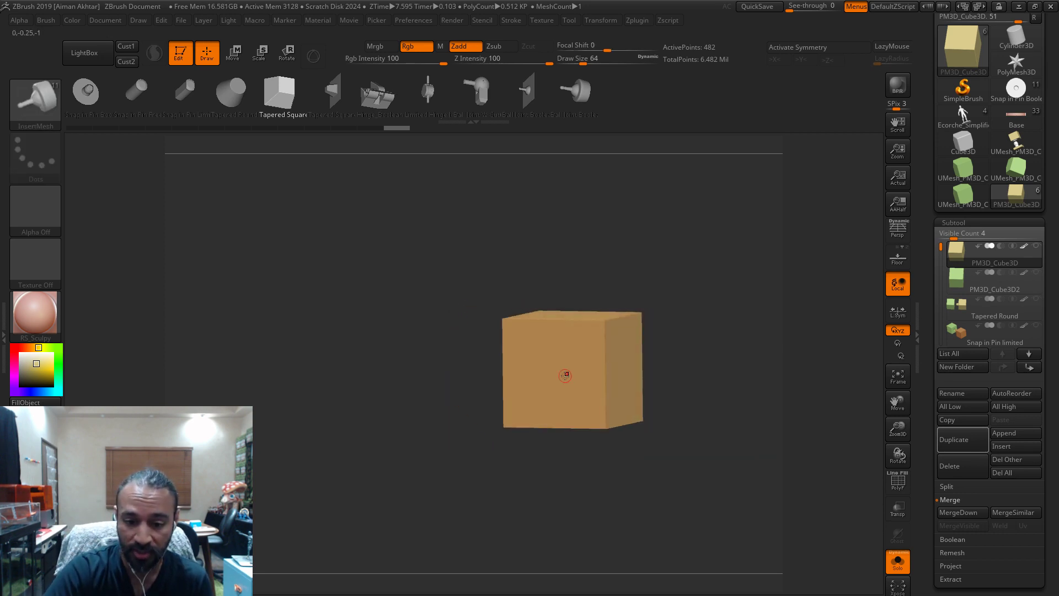
left_click(565, 376, "alt")
left_click(605, 388, "alt")
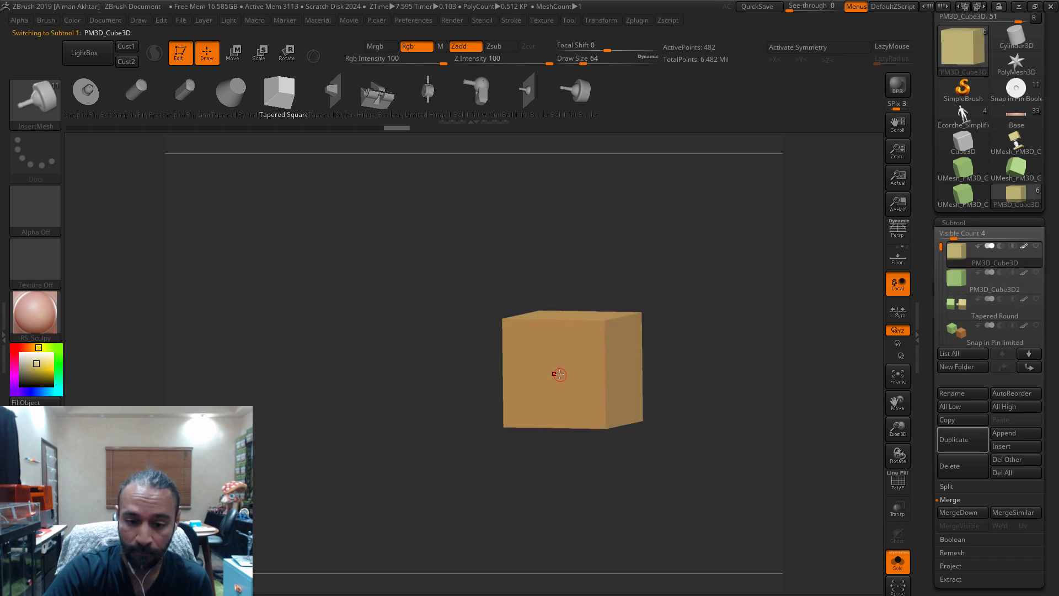
left_click_drag(559, 375, 588, 374)
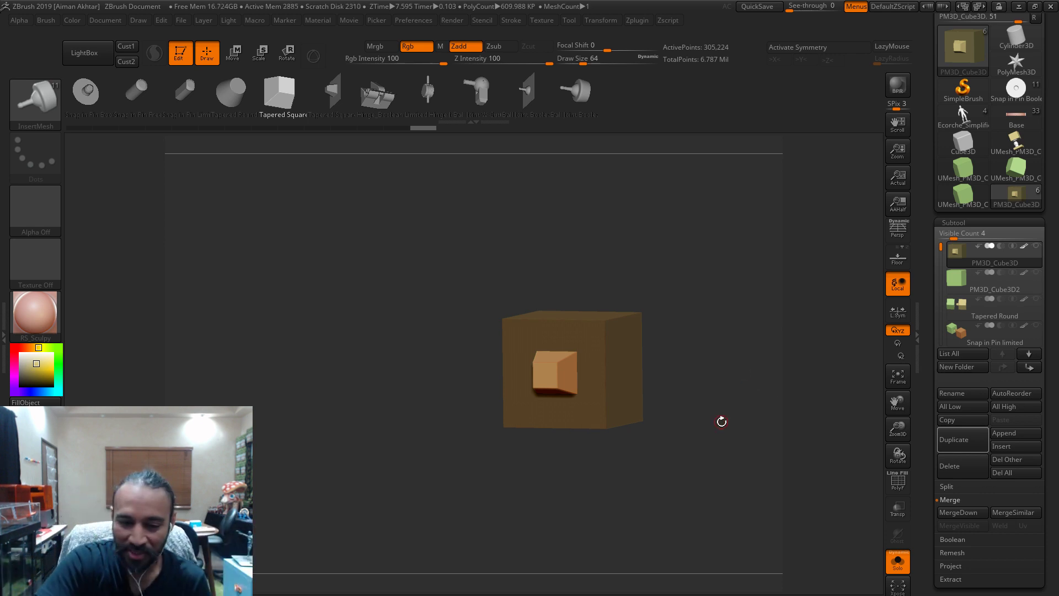
left_click_drag(721, 421, 735, 444)
left_click_drag(759, 486, 705, 513)
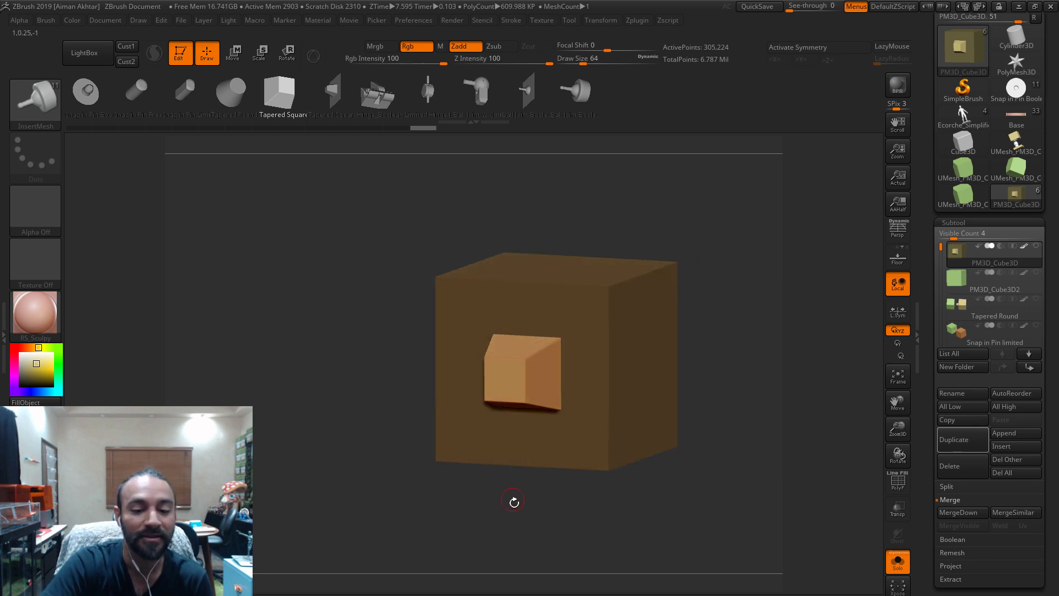
mouse_move(513, 501)
left_mouse_down("alt")
mouse_move(513, 475)
mouse_move(656, 502)
mouse_move(531, 354)
left_mouse_up("alt")
left_click_drag(685, 510, 672, 516)
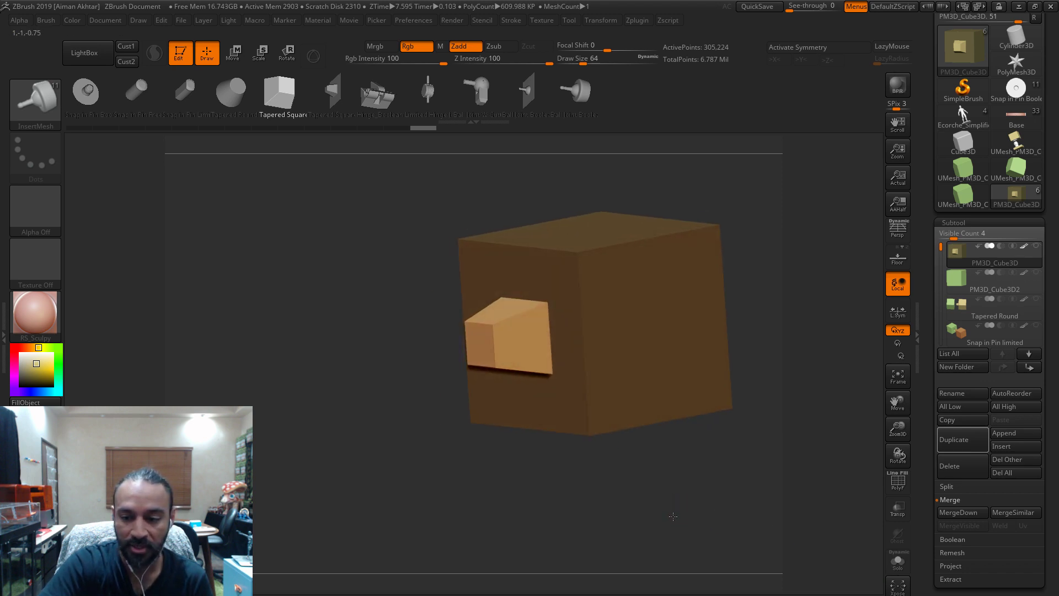
- Split the unmasked pin off the cube into its own subtool and duplicate it
left_click(954, 487)
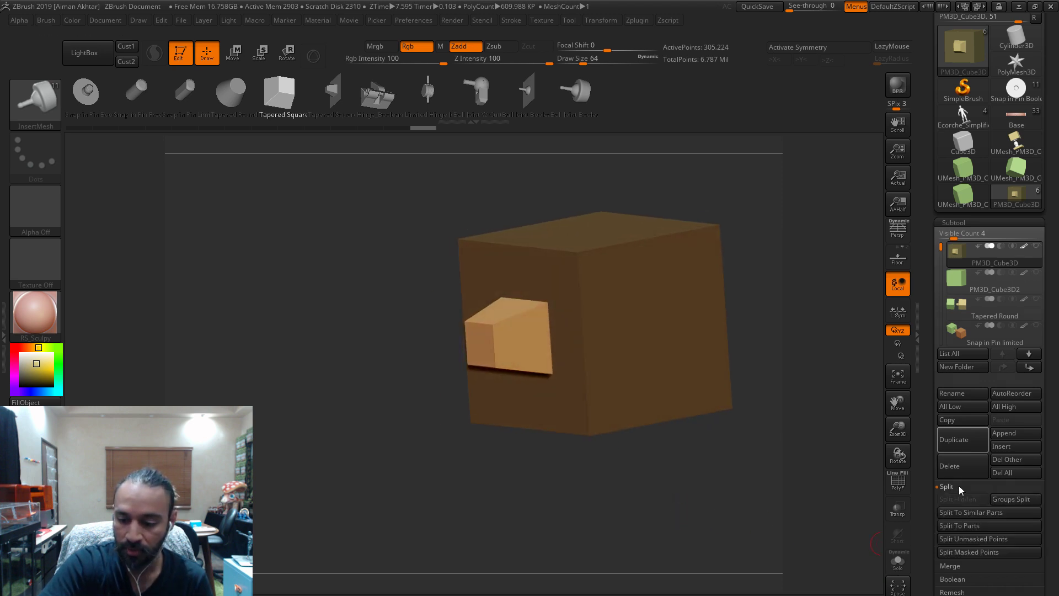
left_click(981, 538)
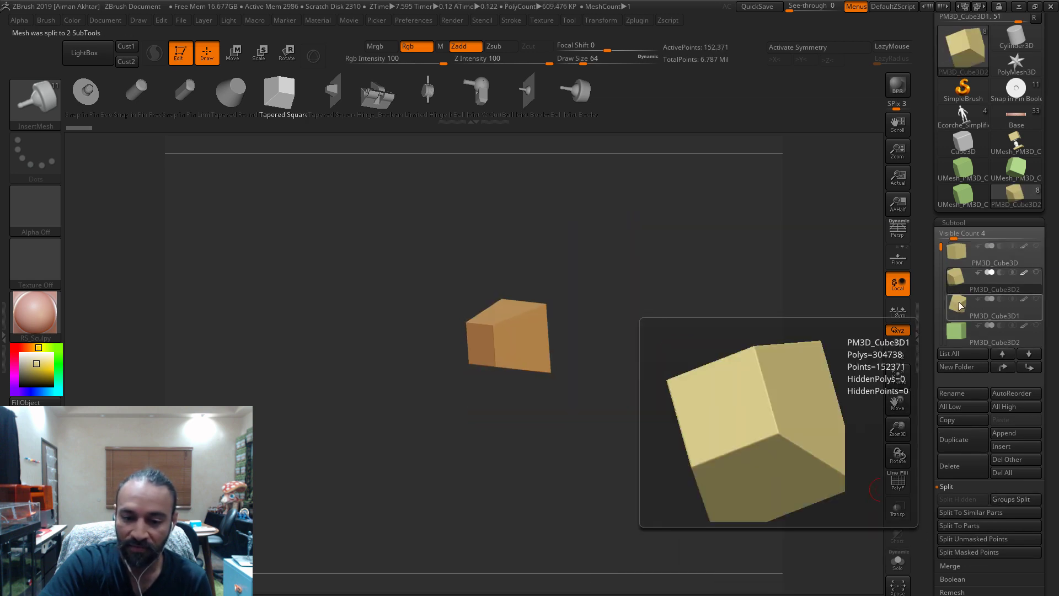
left_click(959, 306)
left_click(964, 289)
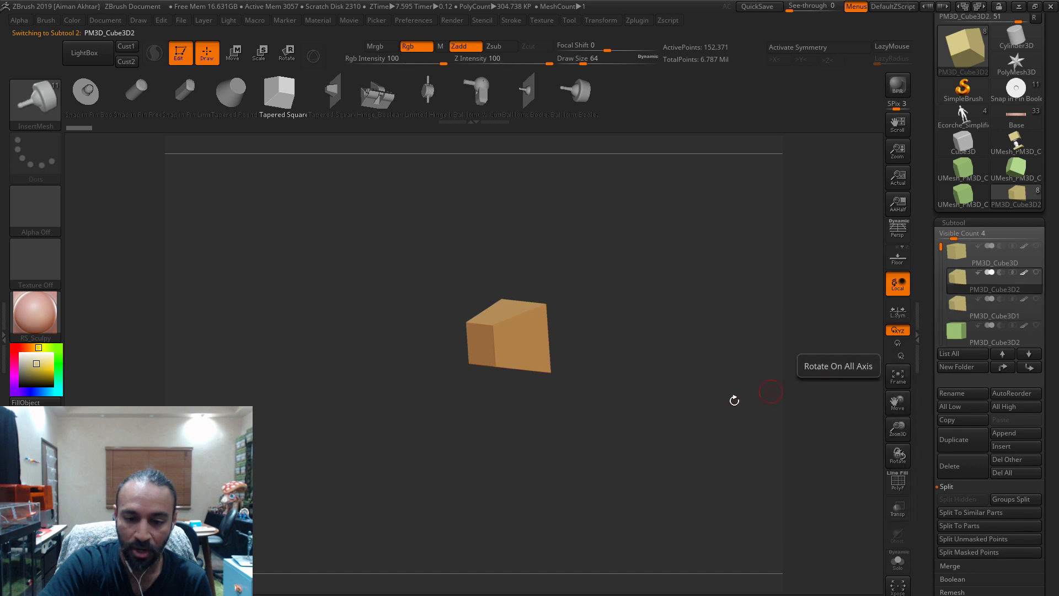
- Compare the two pin subtools and the original cube with PolyFrame turned on
key("f")
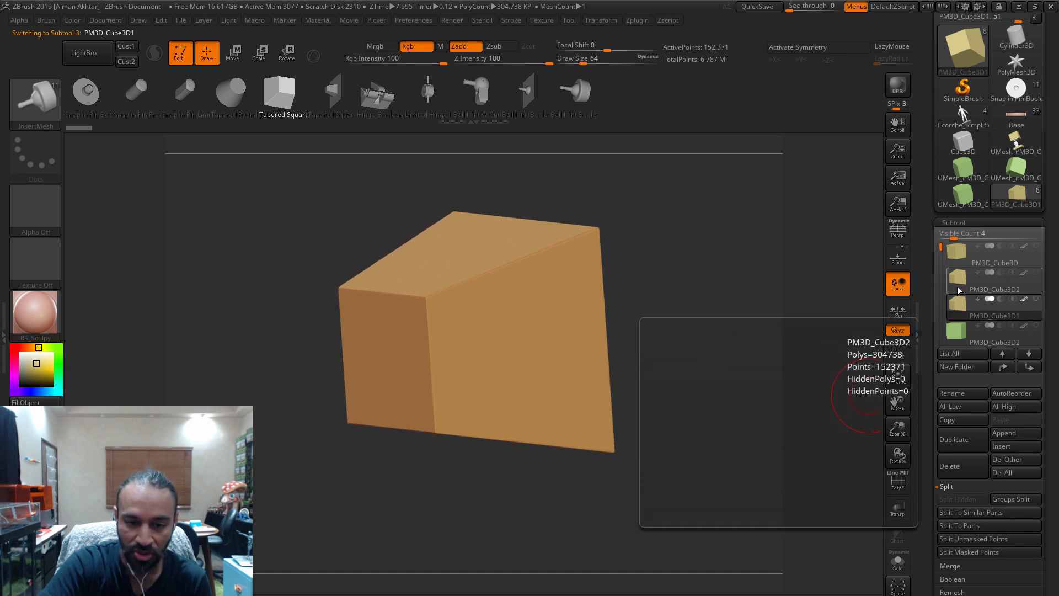
left_click(955, 304)
left_click(959, 289)
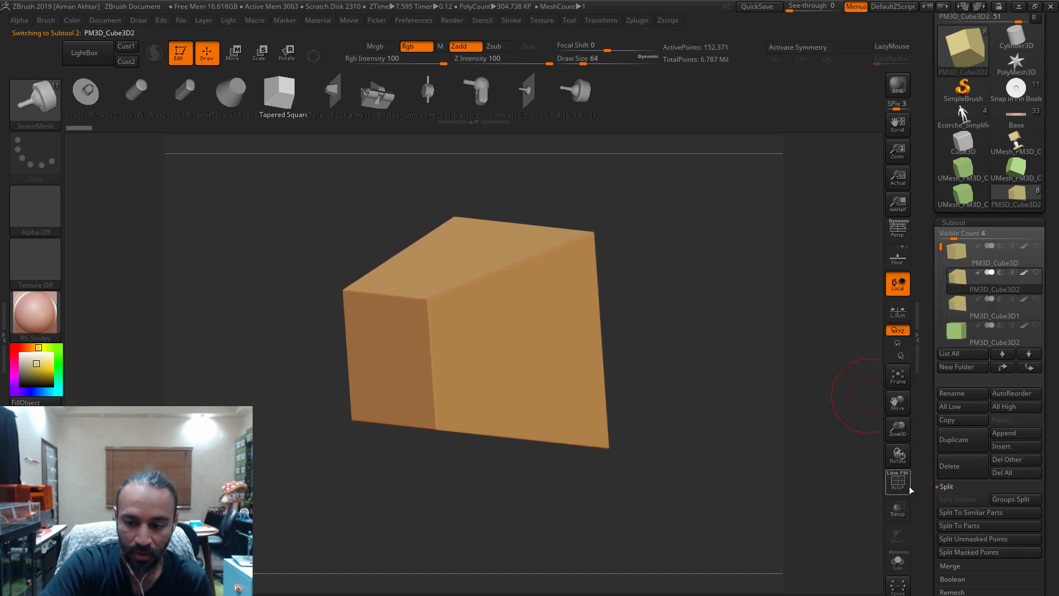
left_click(907, 486)
left_click(965, 309)
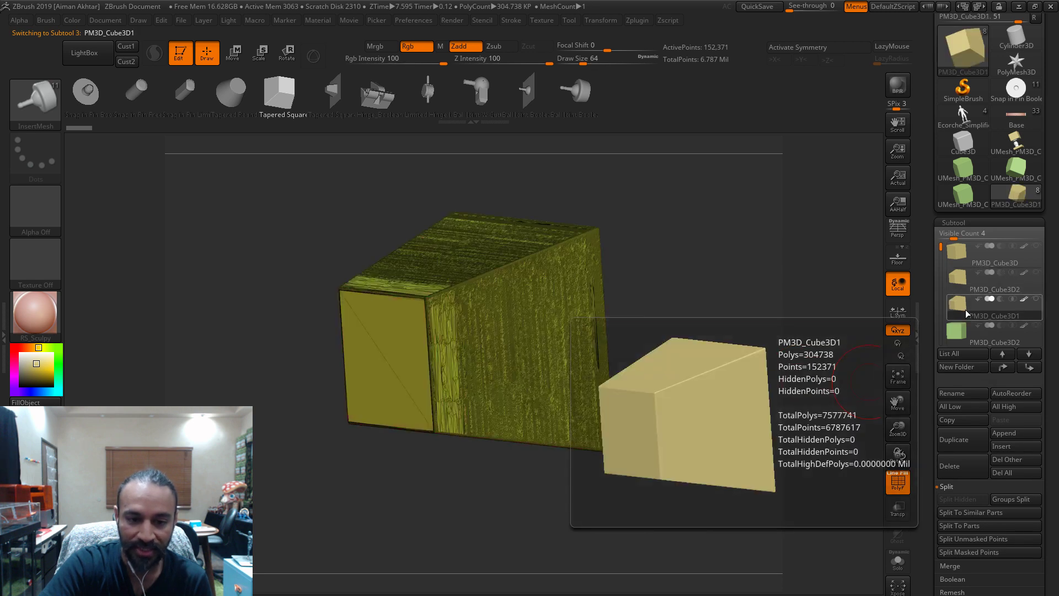
left_click(963, 260)
key("f")
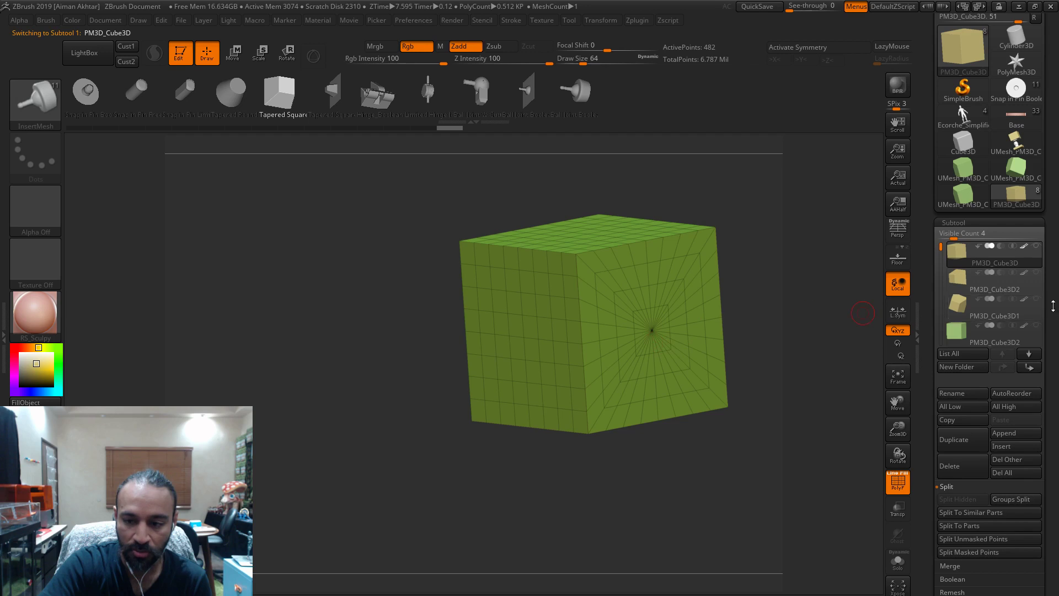
- Duplicate the PM3D_Cube3D subtool and merge the copy down into the pin below it
left_click(963, 450)
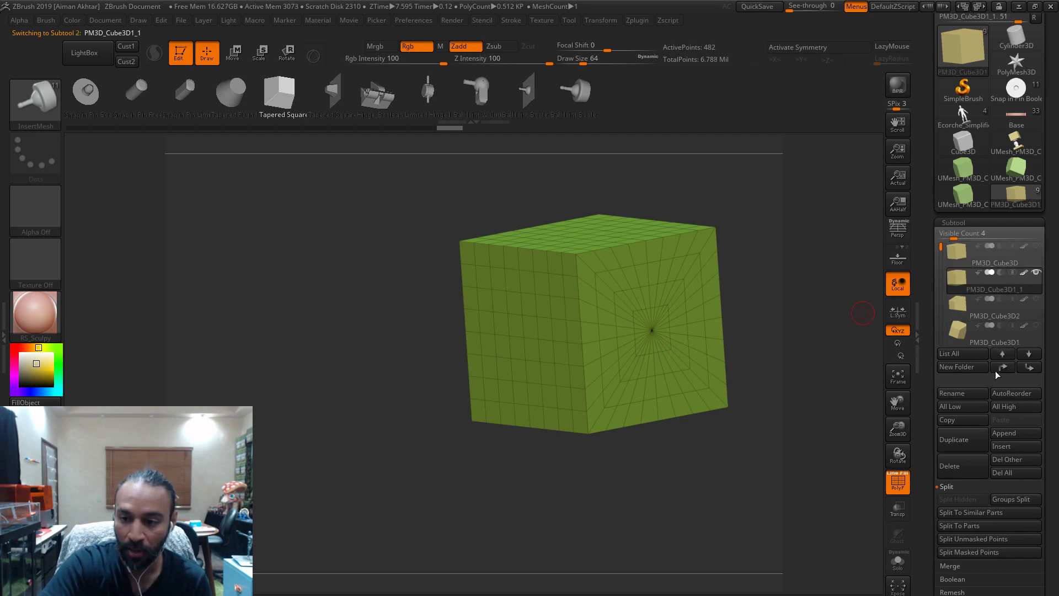
left_click(960, 566)
left_click(961, 512)
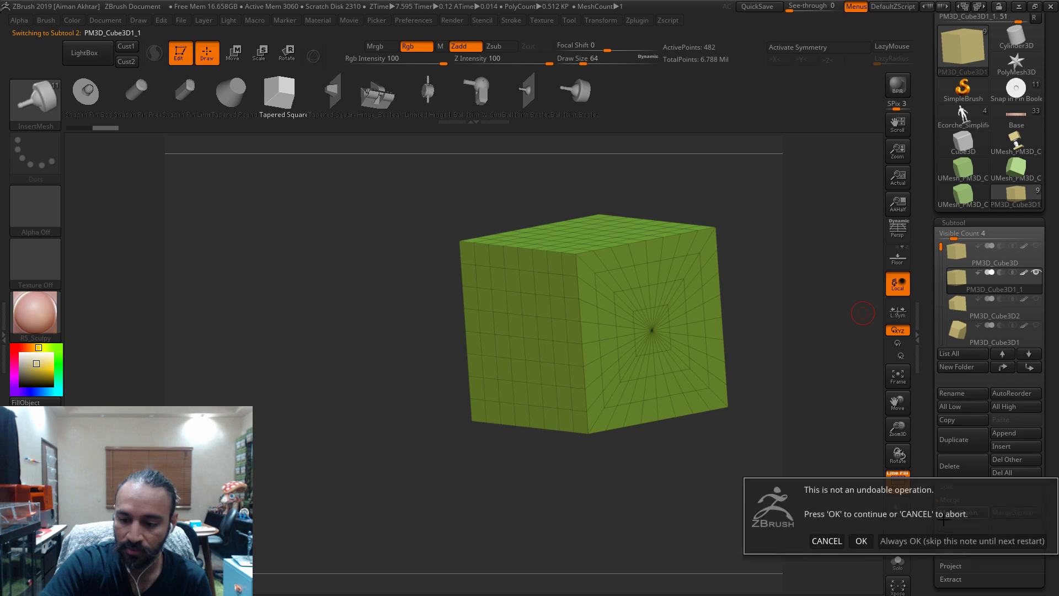
left_click(861, 541)
- DynaMesh the merged cube and pin at resolution 400 and examine where the pin meets the cube from the side
left_click(953, 222)
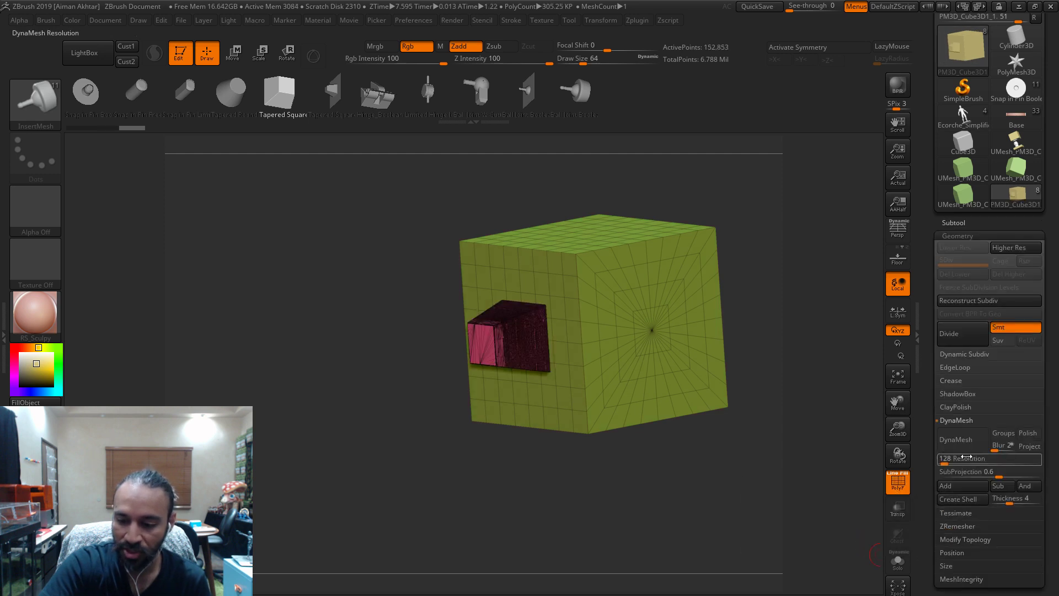
type("400")
key("Return")
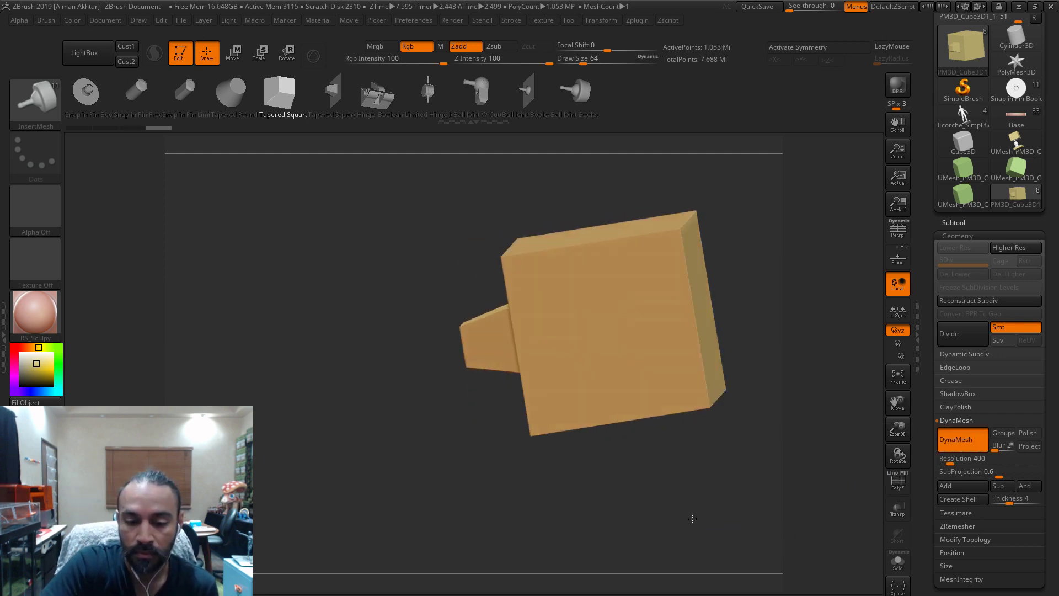
left_click_drag(692, 518, 494, 380)
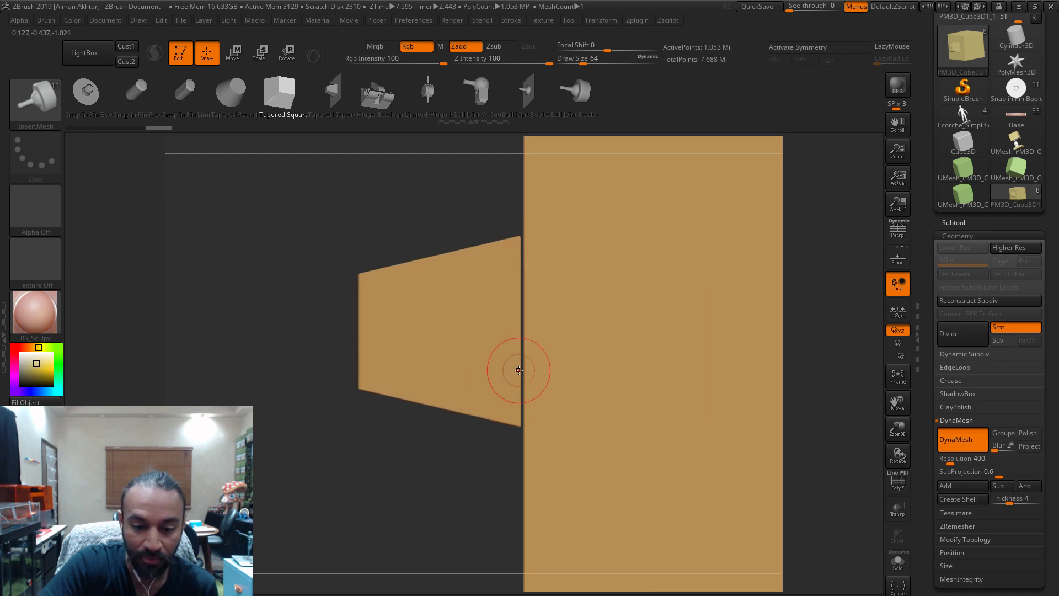
- Undo the DynaMesh and the merge, and delete the duplicated cube and the leftover pin subtool
key("ctrl+z")
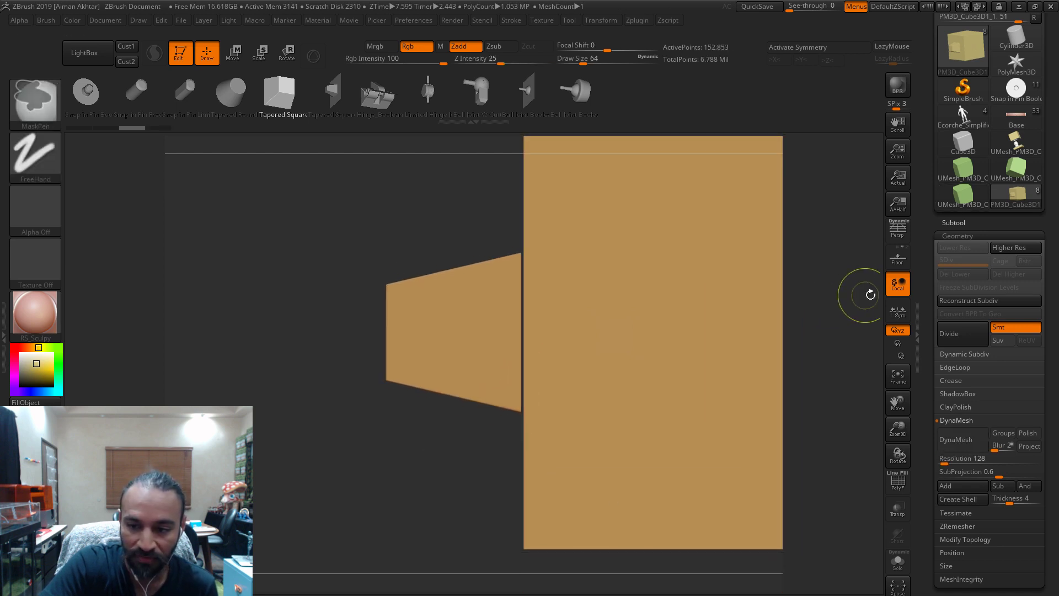
key("ctrl+z")
left_click(970, 222)
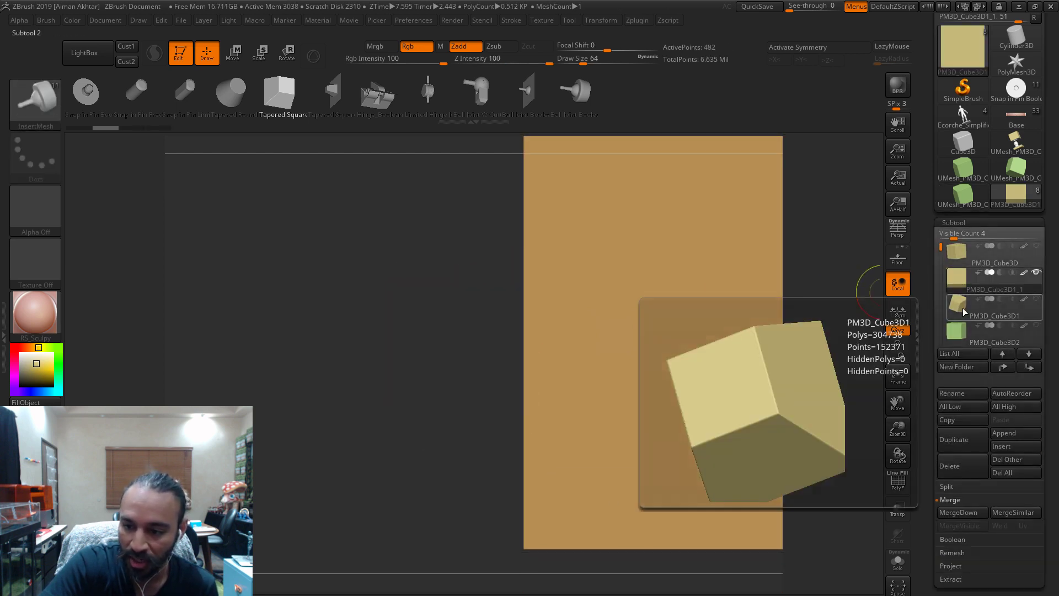
left_click(965, 463)
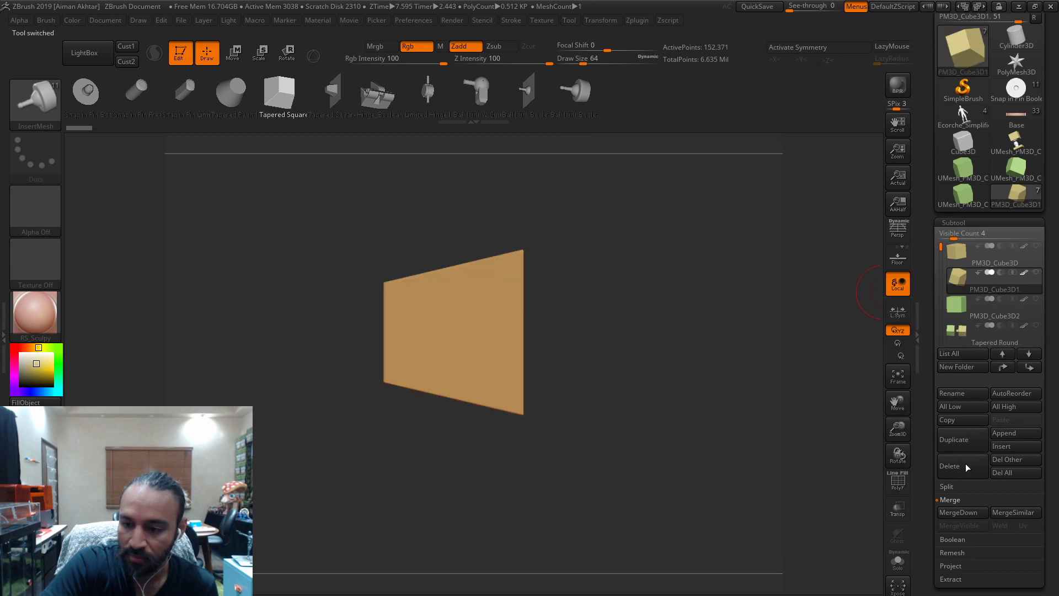
left_click(965, 463)
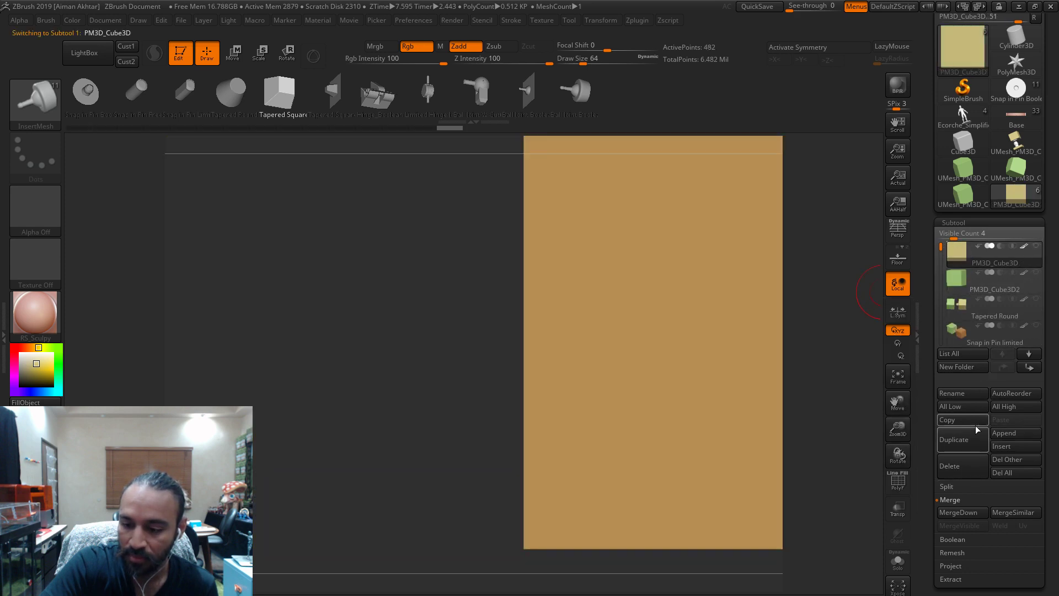
- Duplicate the PM3D_Cube3D subtool and adjust the InsertMesh brush's Imbed depth
left_click(954, 439)
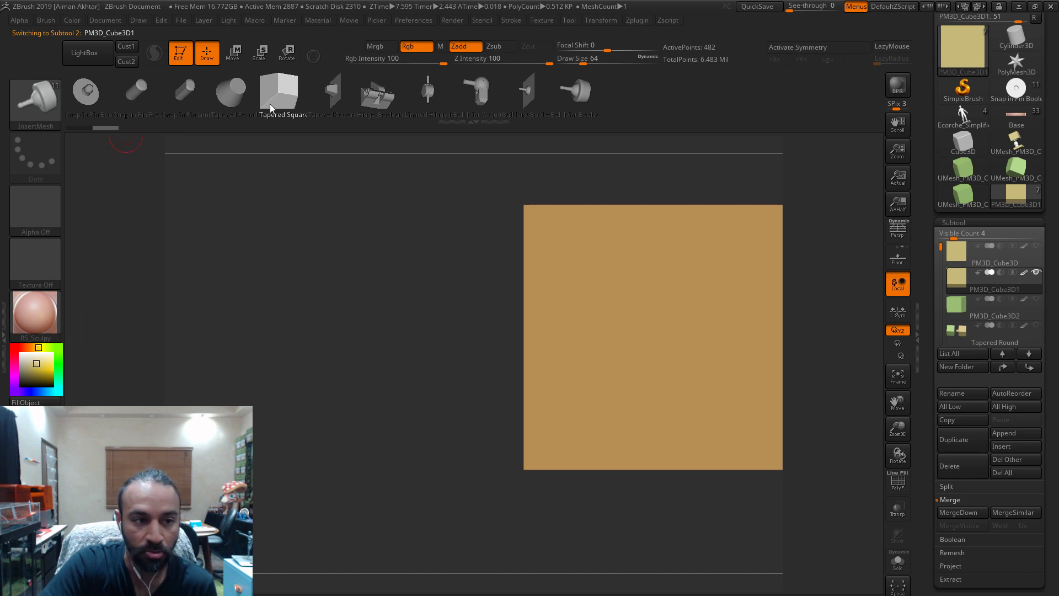
left_click(46, 20)
left_click_drag(157, 279, 174, 191)
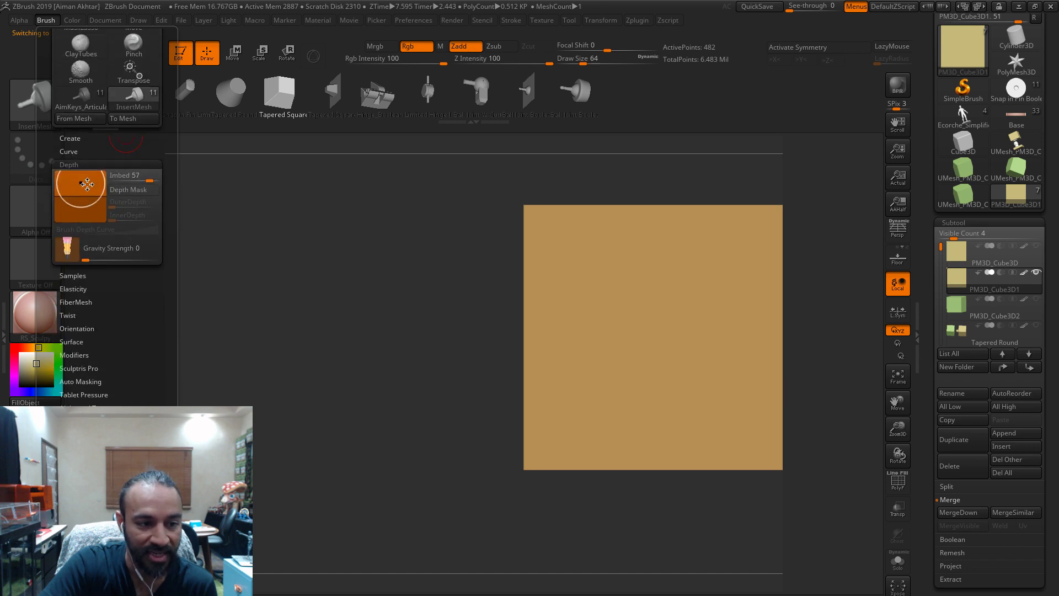
- Insert a Tapered Square pin near the middle of the duplicate cube's front face, with its base embedded in the cube
left_click_drag(680, 338, 733, 397)
left_click_drag(651, 524, 693, 527)
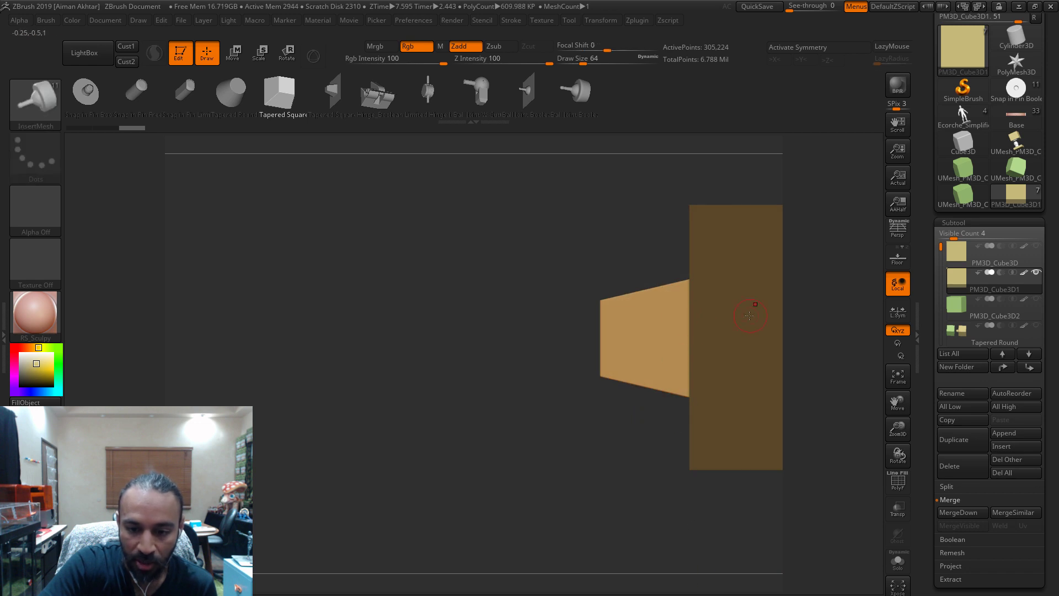
left_click_drag(529, 488, 532, 392)
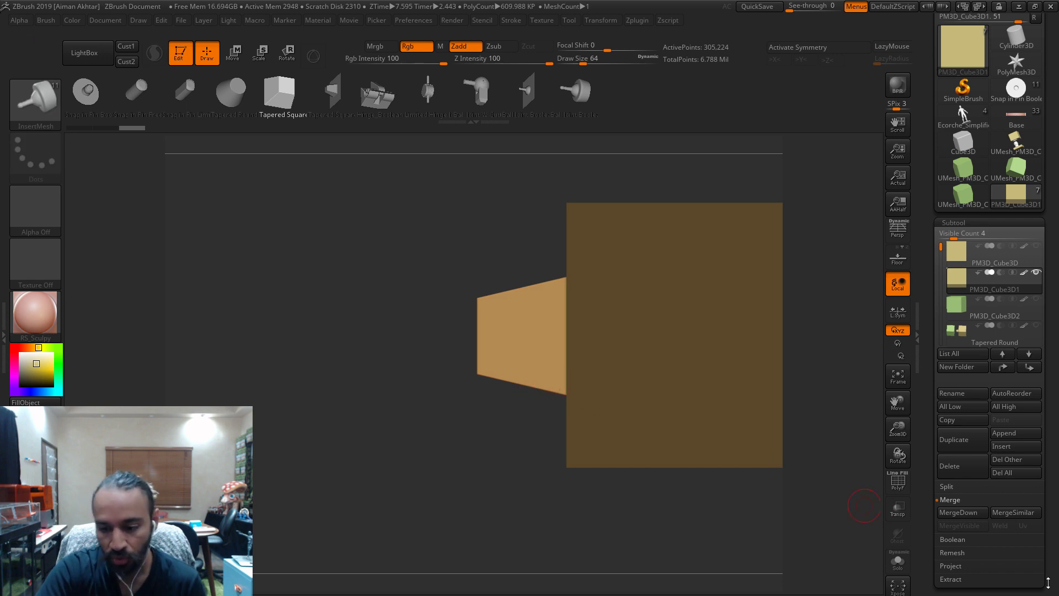
- Split the unmasked pin into its own subtool and turn on transparency to check its base inside the cube
left_click(949, 488)
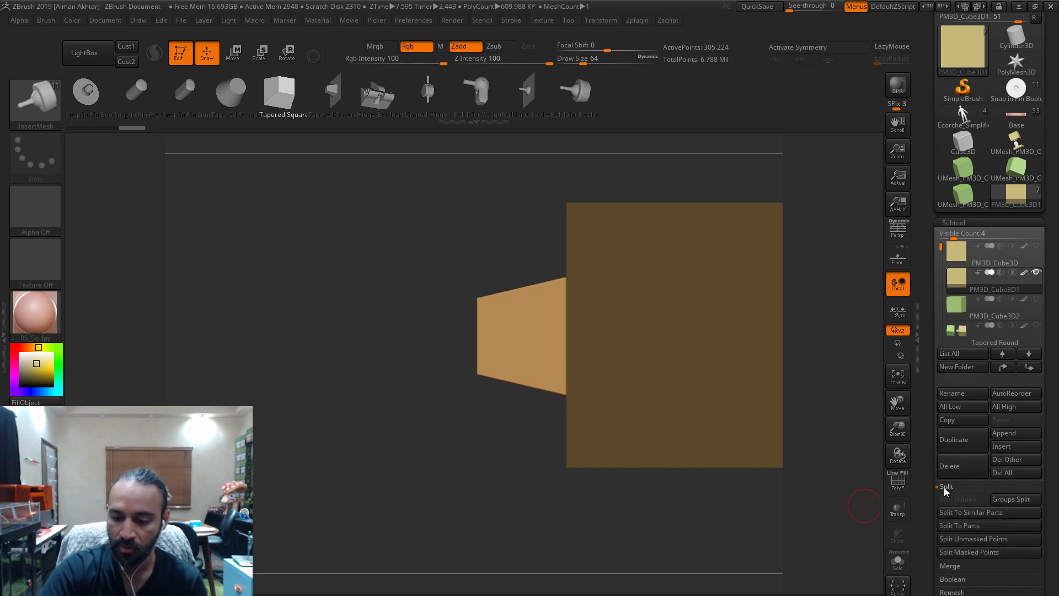
left_click(972, 539)
left_click(897, 508)
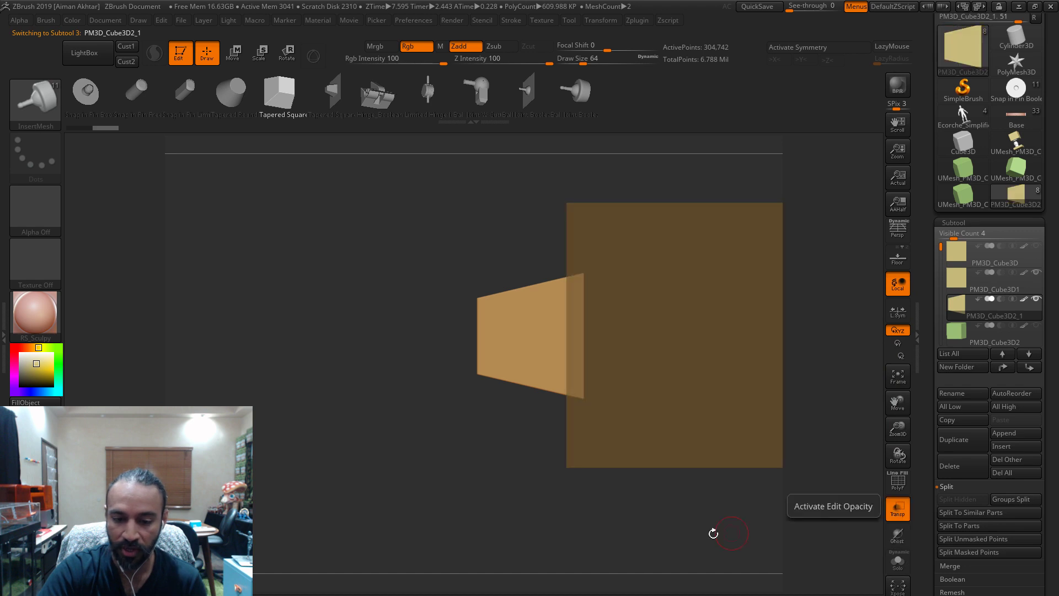
left_click_drag(713, 534, 594, 316, "alt")
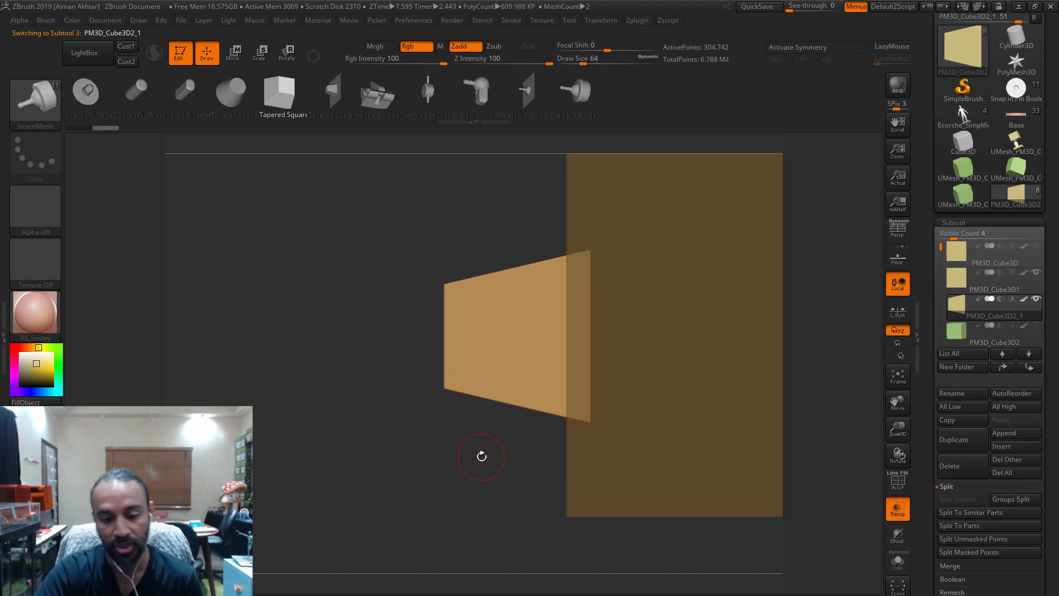
left_click_drag(481, 456, 543, 468)
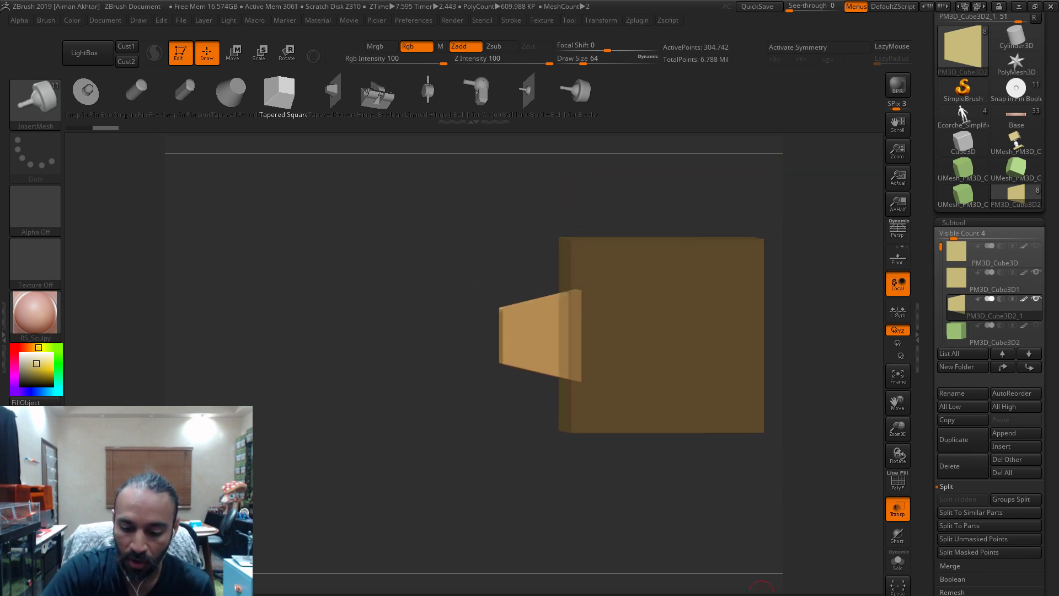
- Duplicate the tapered pin subtool and merge PM3D_Cube3D1 down with the pin copy directly below it
left_click(965, 329)
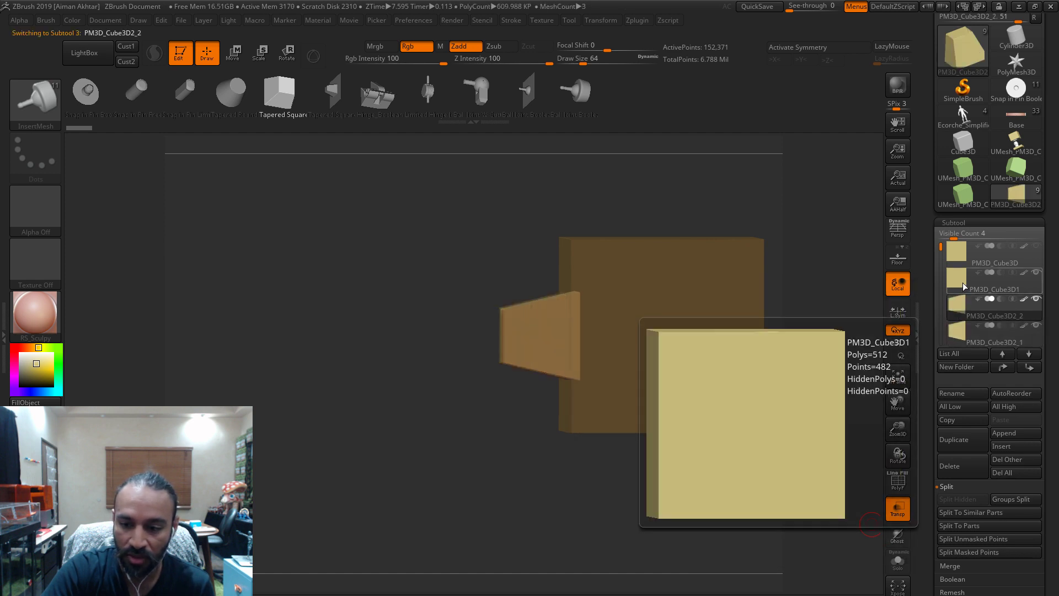
left_click(963, 280)
left_click(947, 487)
left_click(950, 500)
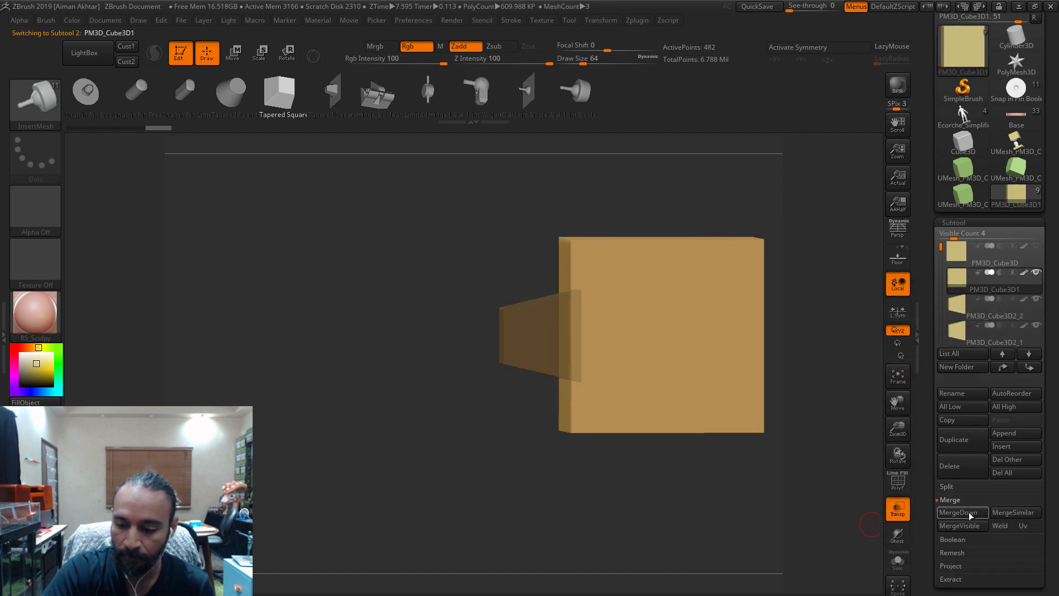
left_click(959, 513)
left_click(861, 537)
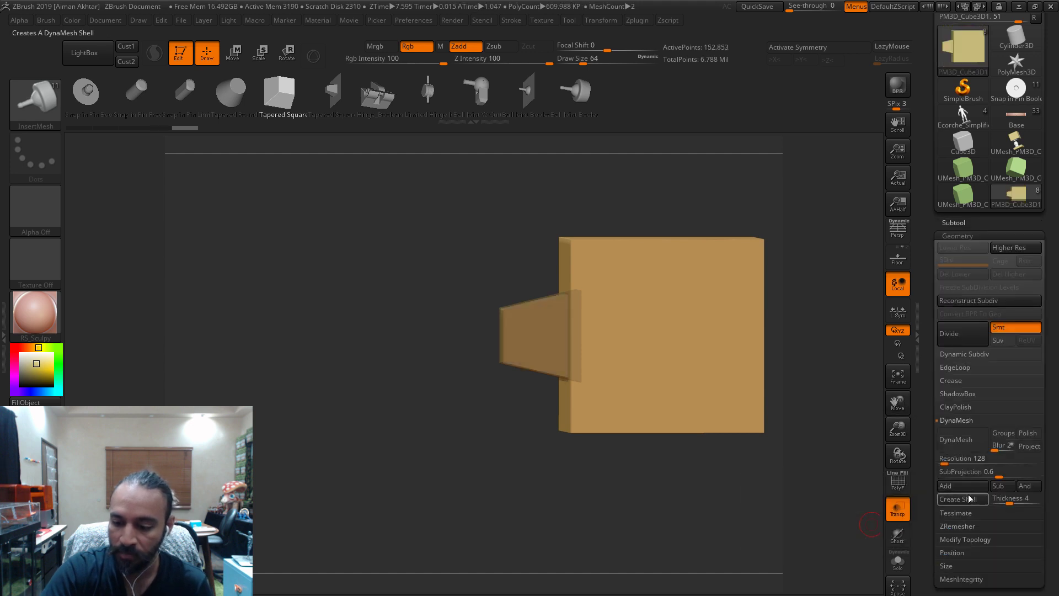
- DynaMesh the merged cube and pin at resolution 400, and hide the separate pin subtool PM3D_Cube3D2_1
type("400")
key("Return")
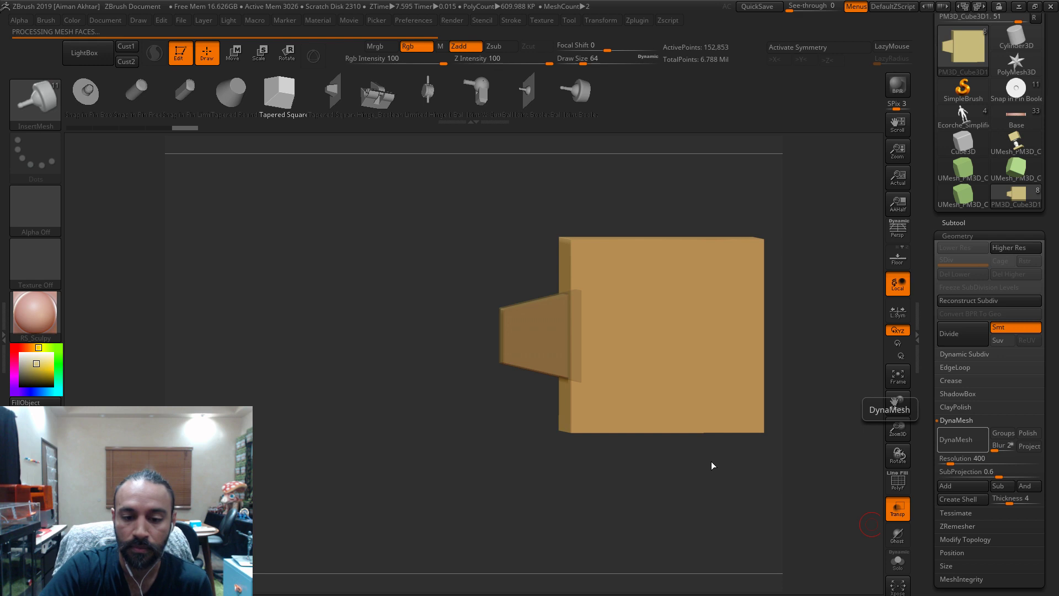
left_click(953, 222)
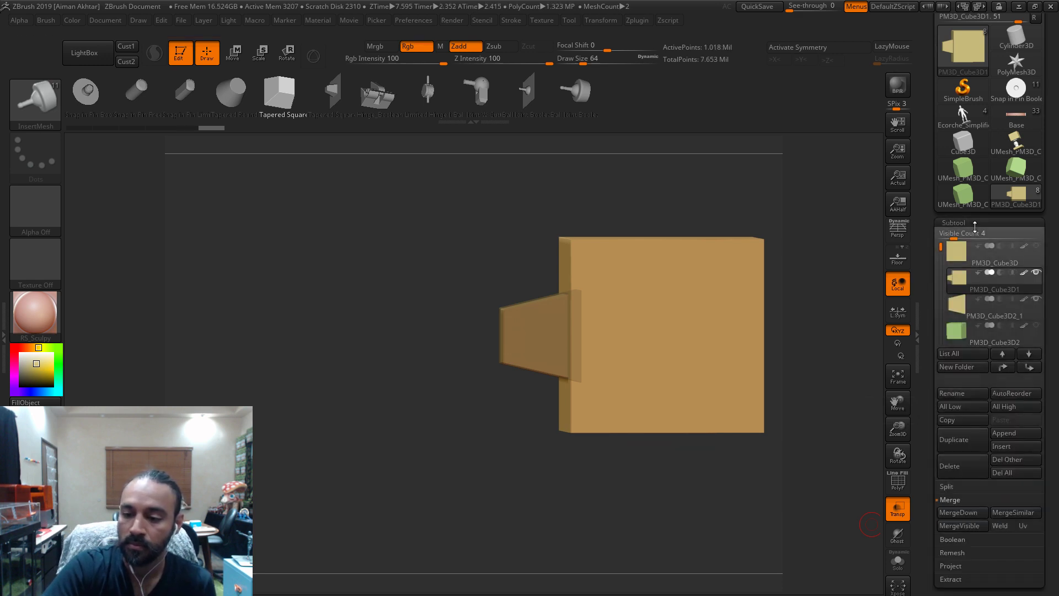
left_click(1036, 299)
left_click_drag(681, 465, 815, 426)
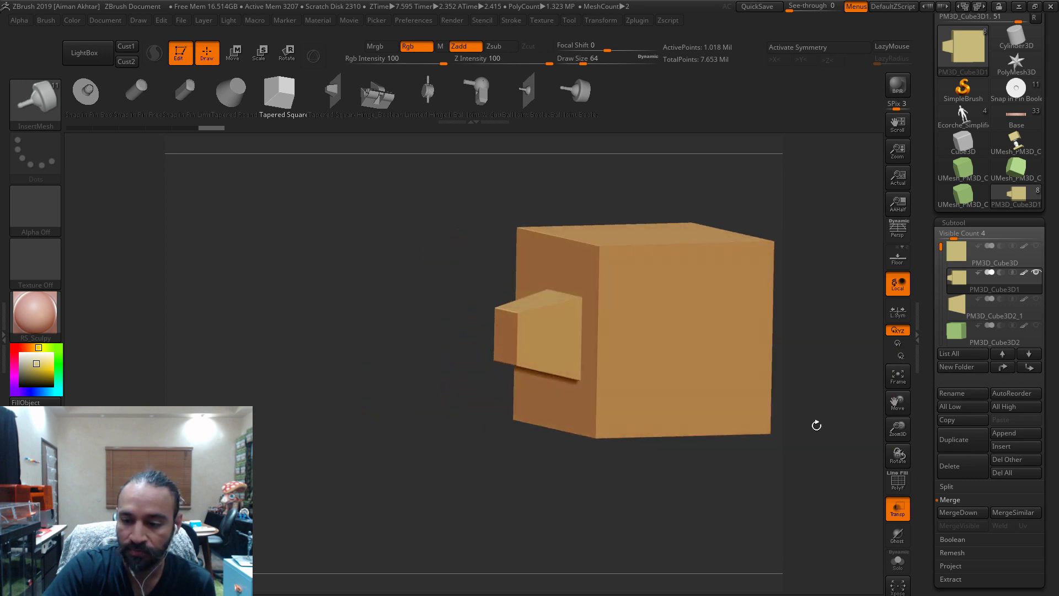
- Move the separate pin subtool PM3D_Cube3D2_1 one place down the list and duplicate the cube PM3D_Cube3D2 directly above it
left_click(961, 310)
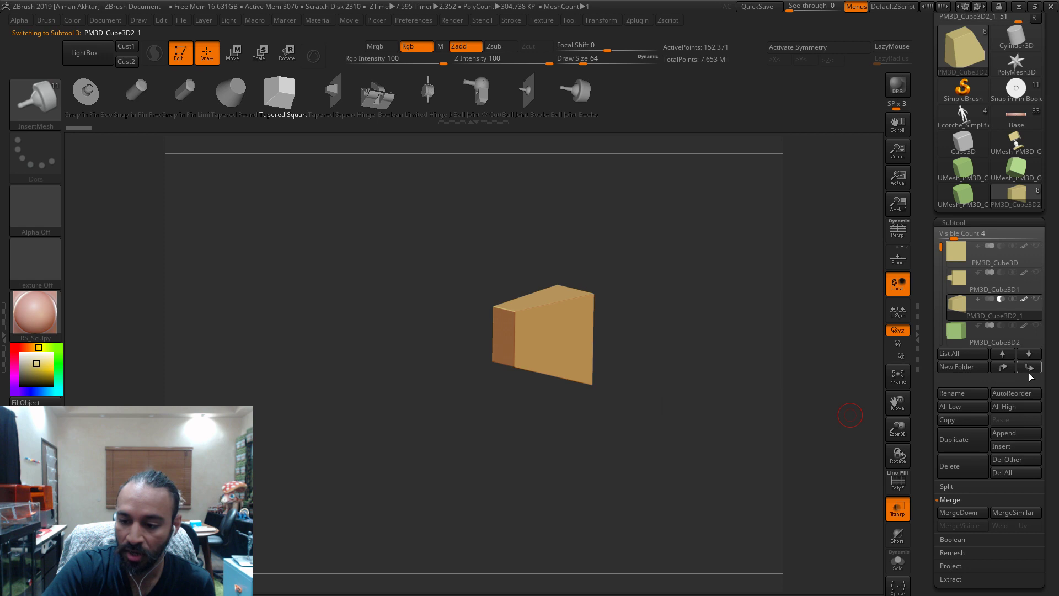
left_click(1035, 366)
left_click(970, 315)
left_click(959, 437)
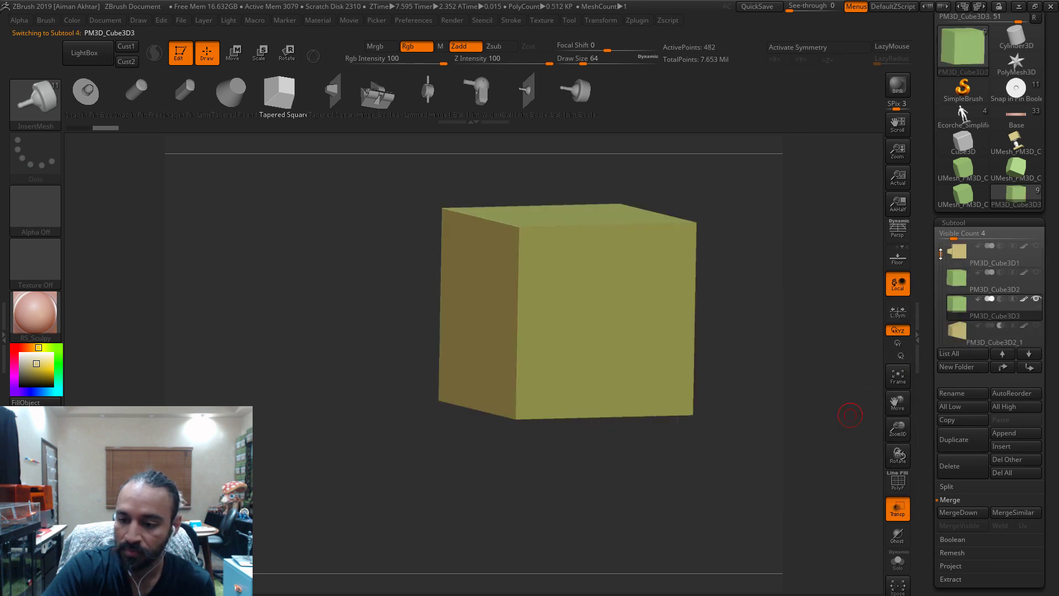
left_click_drag(850, 398, 790, 524)
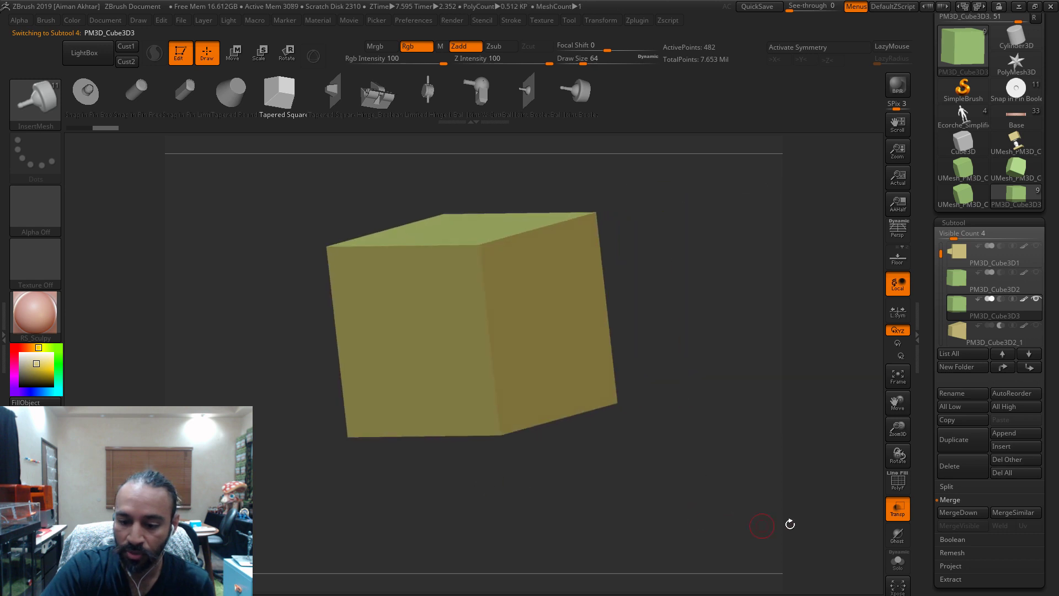
- Show the separate pin together with the cube PM3D_Cube3D3 and move that cube along the pin's axis until it encloses the pin
left_click(957, 333)
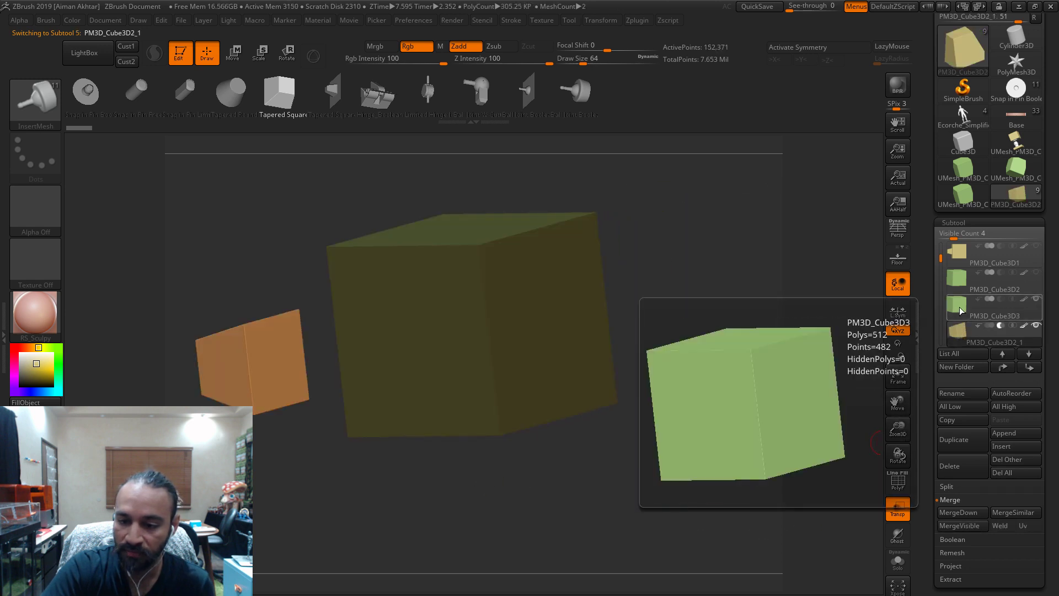
left_click(958, 307)
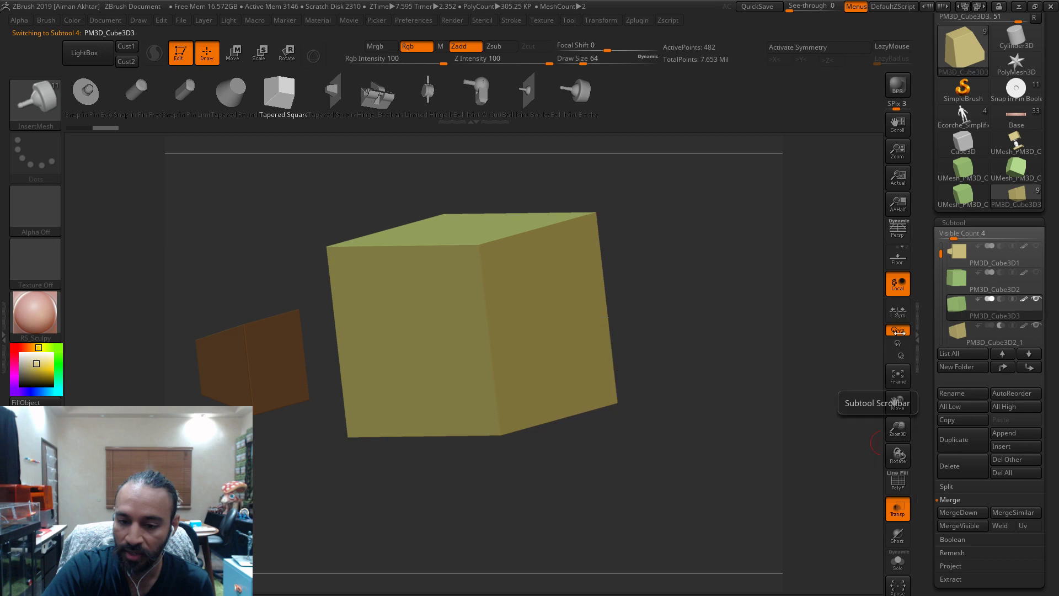
left_click_drag(799, 400, 743, 409, "alt")
left_click_drag(587, 458, 656, 469, "shift")
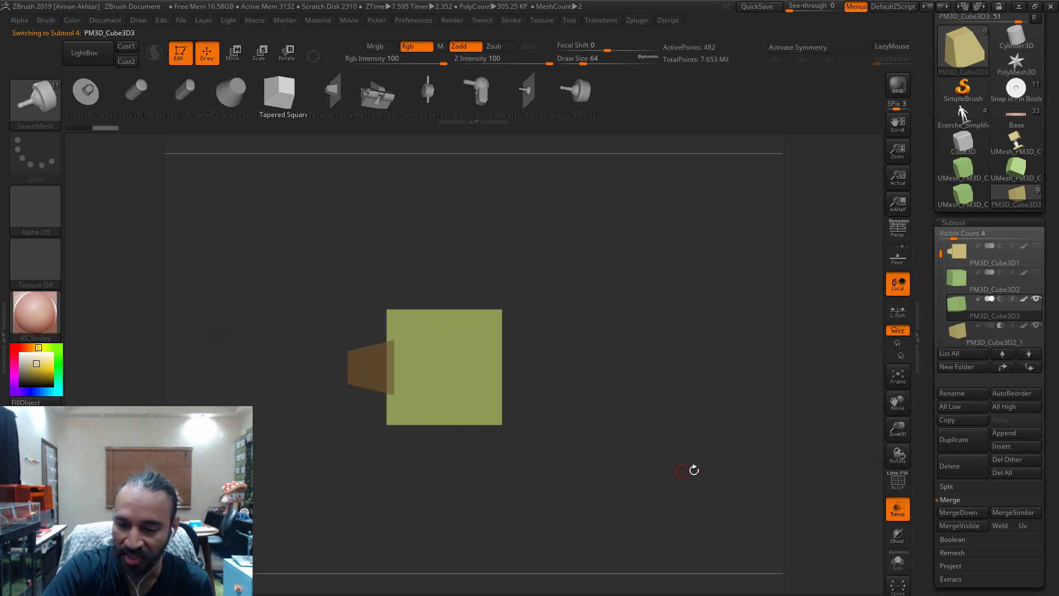
left_click(958, 280)
left_click(958, 254)
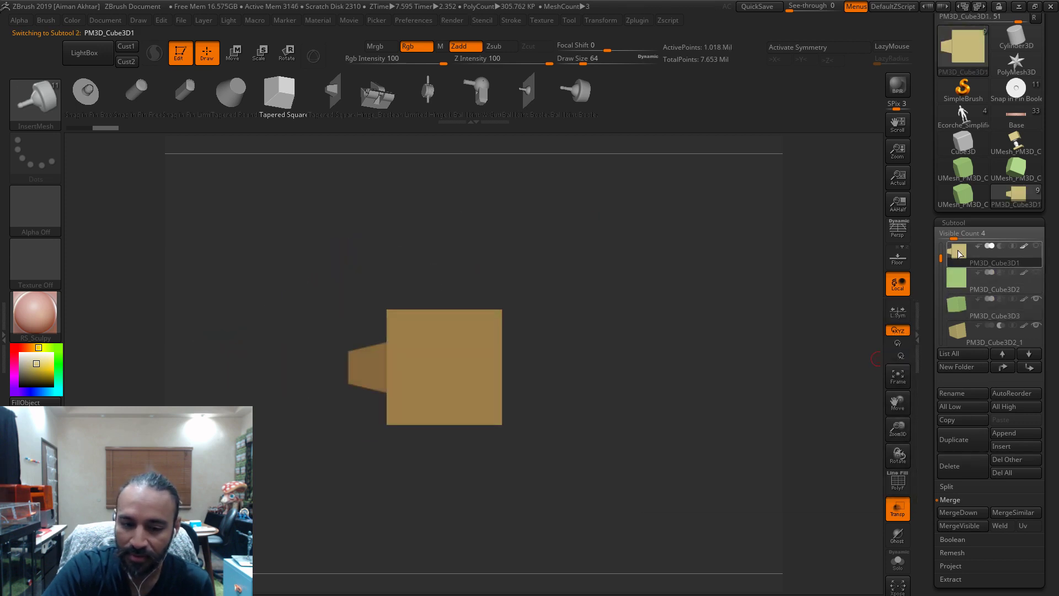
left_click(956, 306)
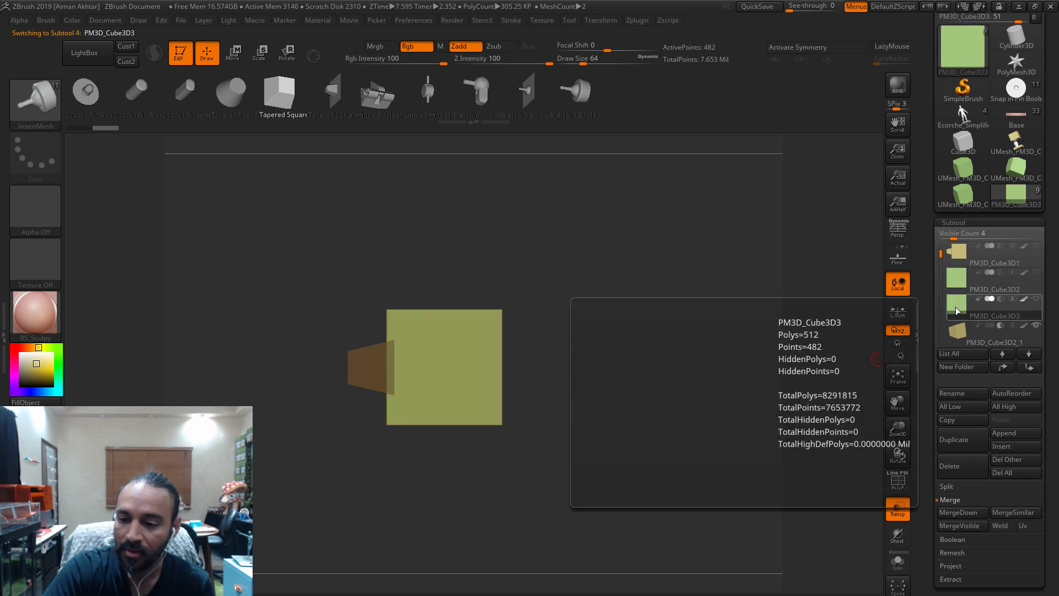
left_click(232, 51)
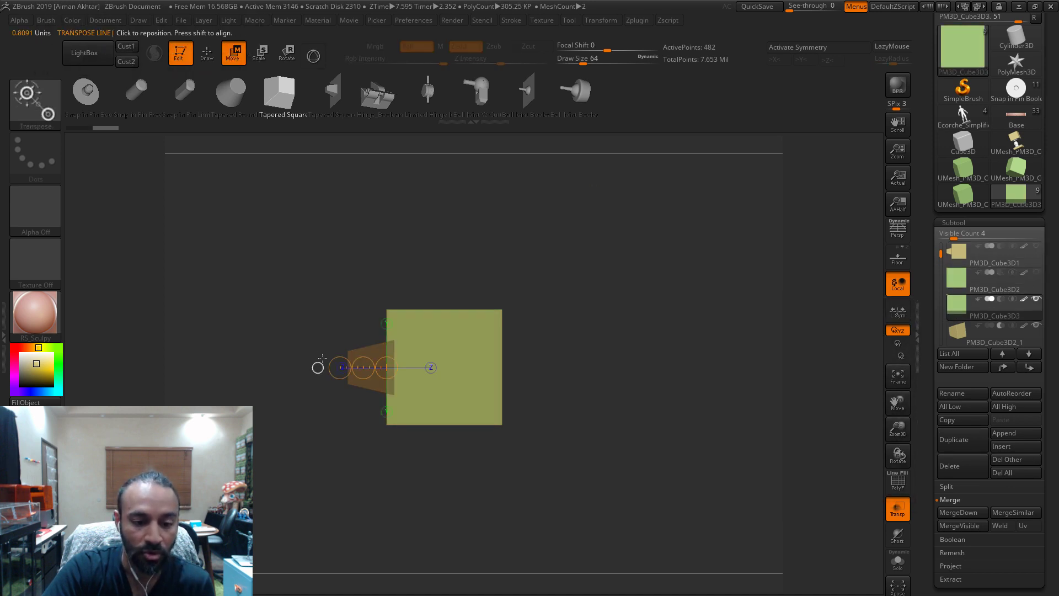
left_click_drag(363, 367, 254, 369)
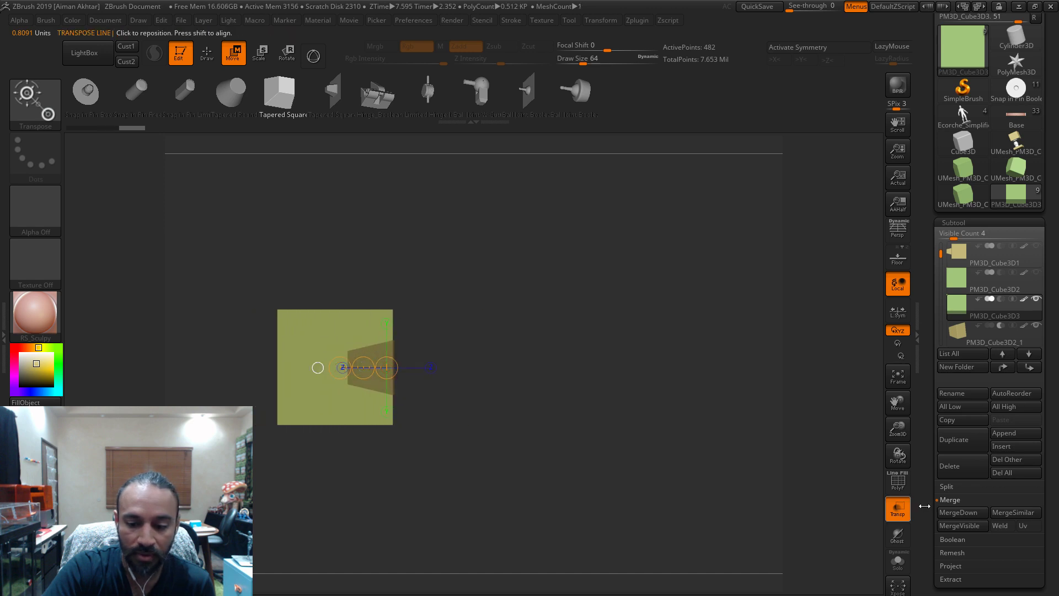
- Turn off transparency, show PM3D_Cube3D1, and nudge PM3D_Cube3D3 until the two cubes meet flush at the pin face
left_click(896, 512)
left_click(1036, 248)
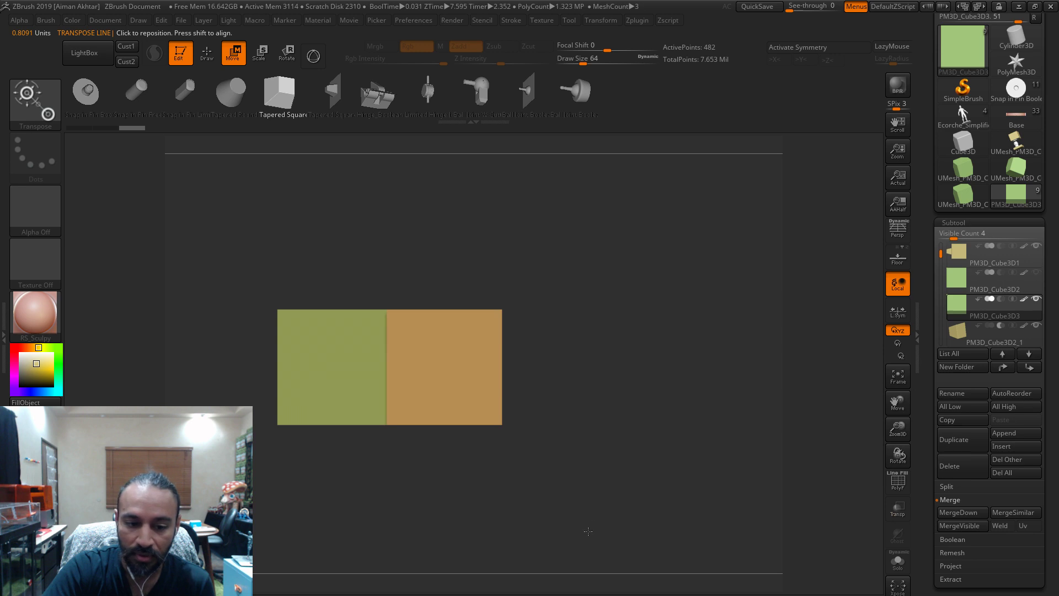
left_click_drag(588, 531, 617, 550, "alt")
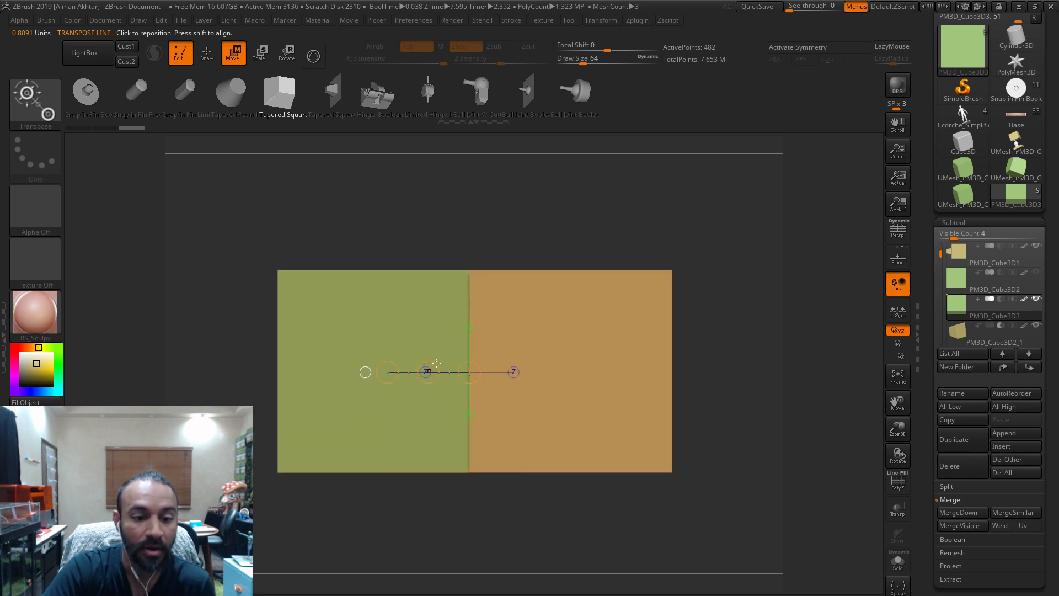
mouse_move(436, 366)
left_mouse_down()
mouse_move(408, 368)
mouse_move(423, 373)
left_mouse_up()
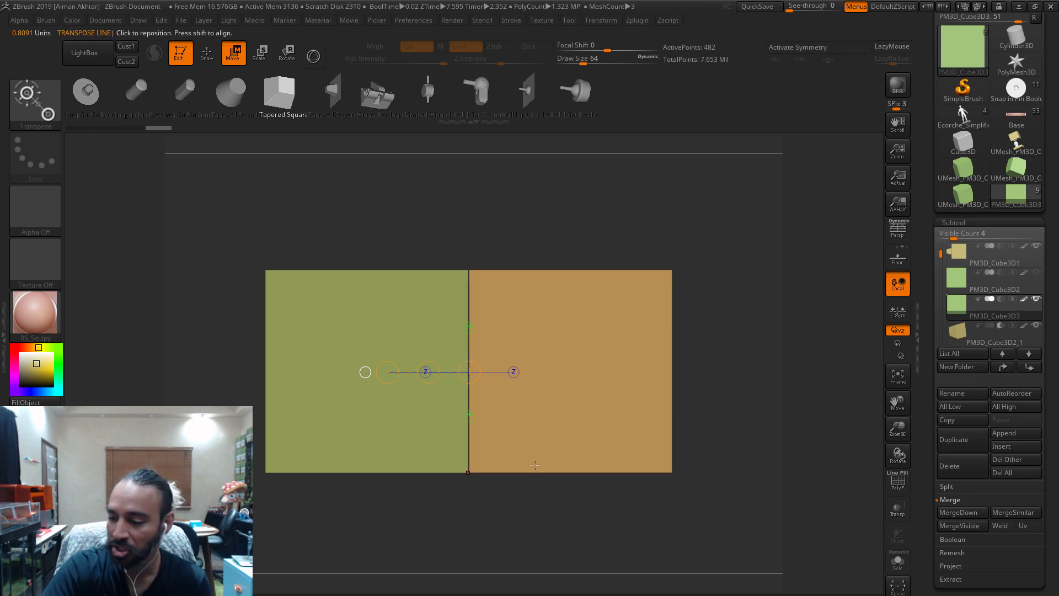
- Move PM3D_Cube3D3 sideways in the perpendicular view so its outer faces line up with those of PM3D_Cube3D1
mouse_move(706, 438)
left_mouse_down()
mouse_move(717, 458)
mouse_move(749, 430)
mouse_move(739, 510)
mouse_move(721, 506)
left_mouse_up()
left_click(208, 54)
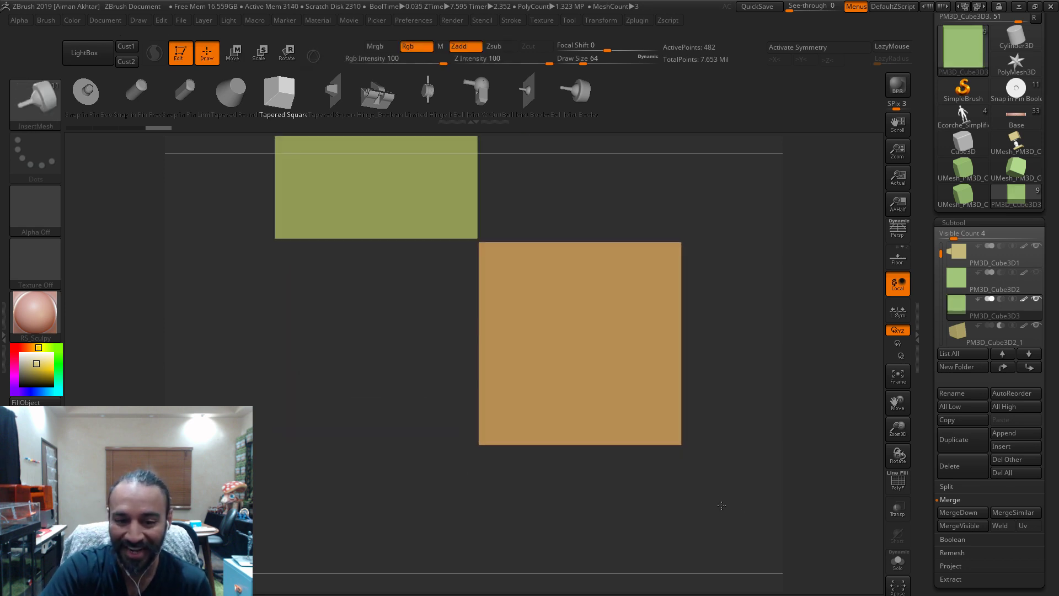
key("f")
left_click(233, 54)
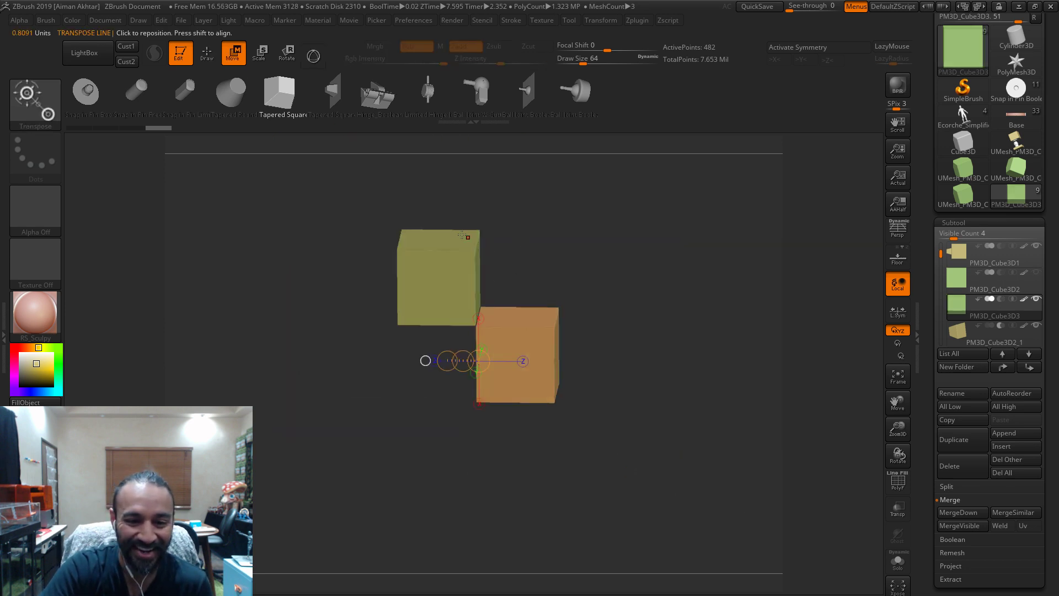
left_click_drag(462, 235, 459, 191)
left_click_drag(606, 220, 612, 227, "shift")
left_click_drag(459, 235, 458, 287)
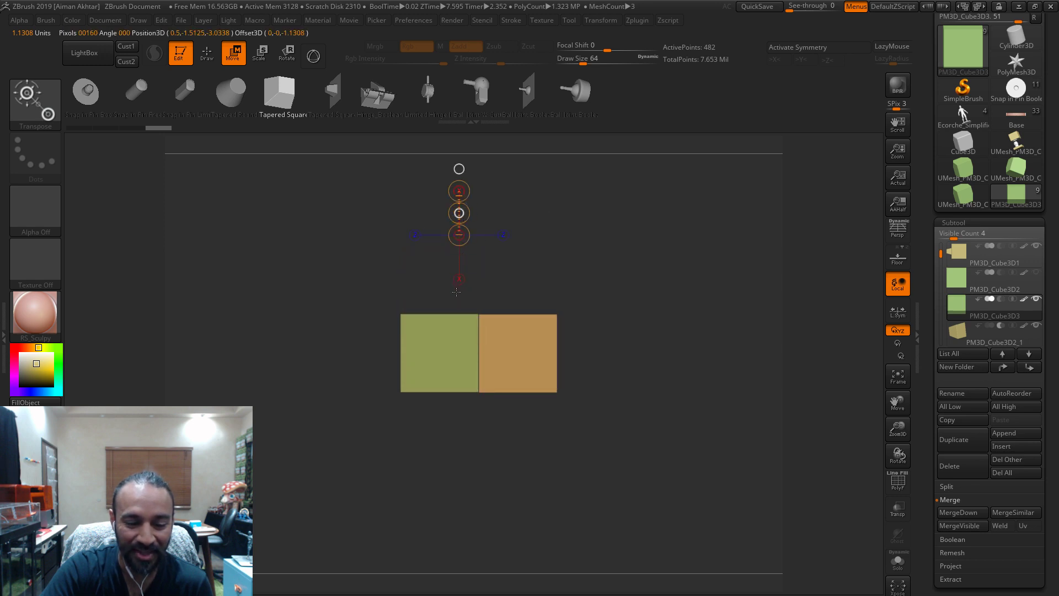
left_click(207, 54)
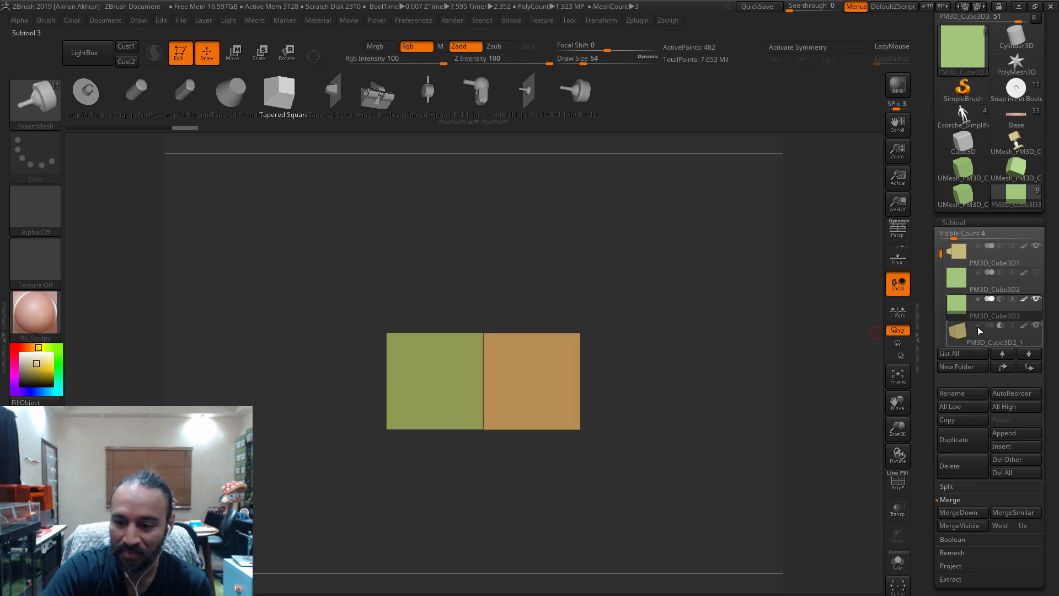
- Try the Start flag on the pin subtool PM3D_Cube3D2_1 and clear it again
left_click(965, 340)
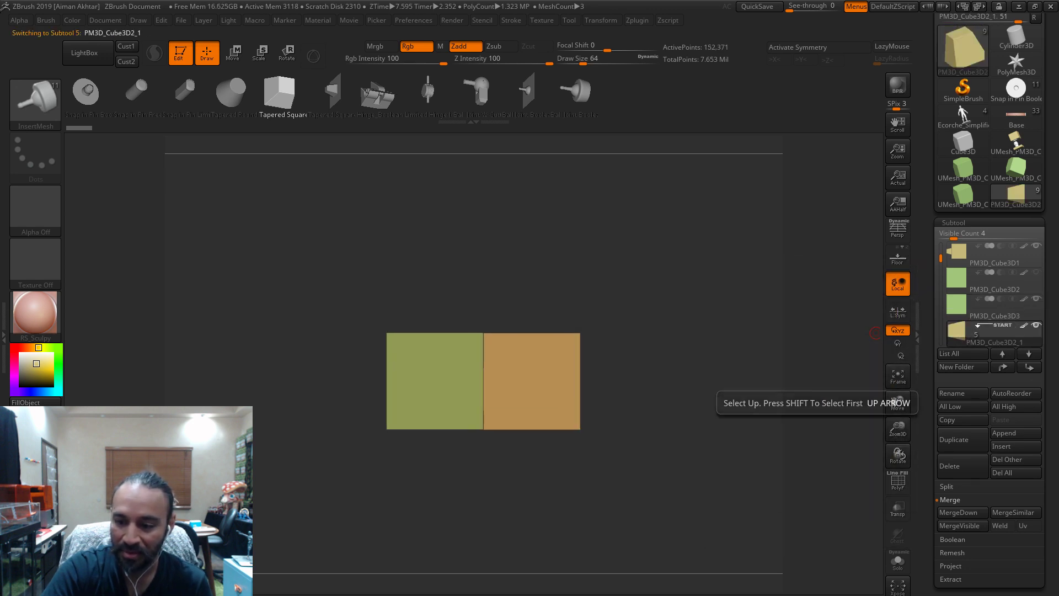
left_click_drag(939, 256, 939, 261)
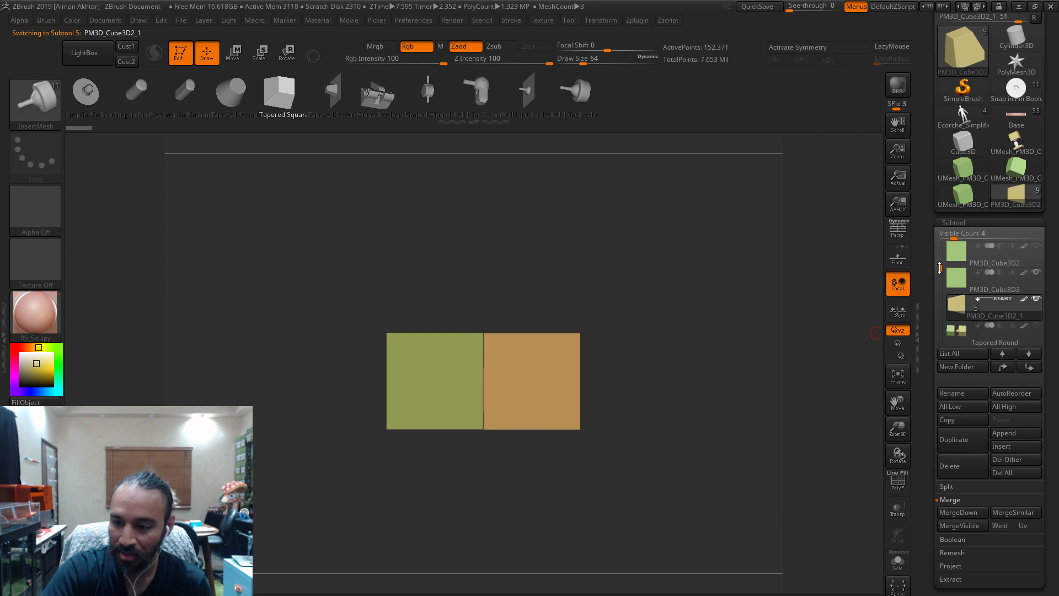
mouse_move(977, 319)
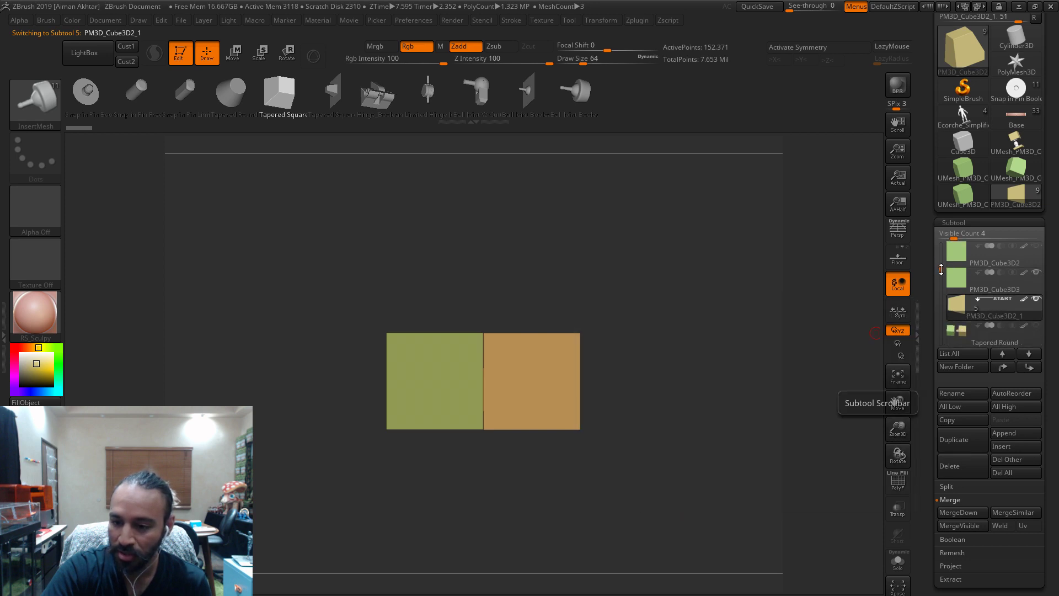
left_click_drag(940, 265, 940, 271)
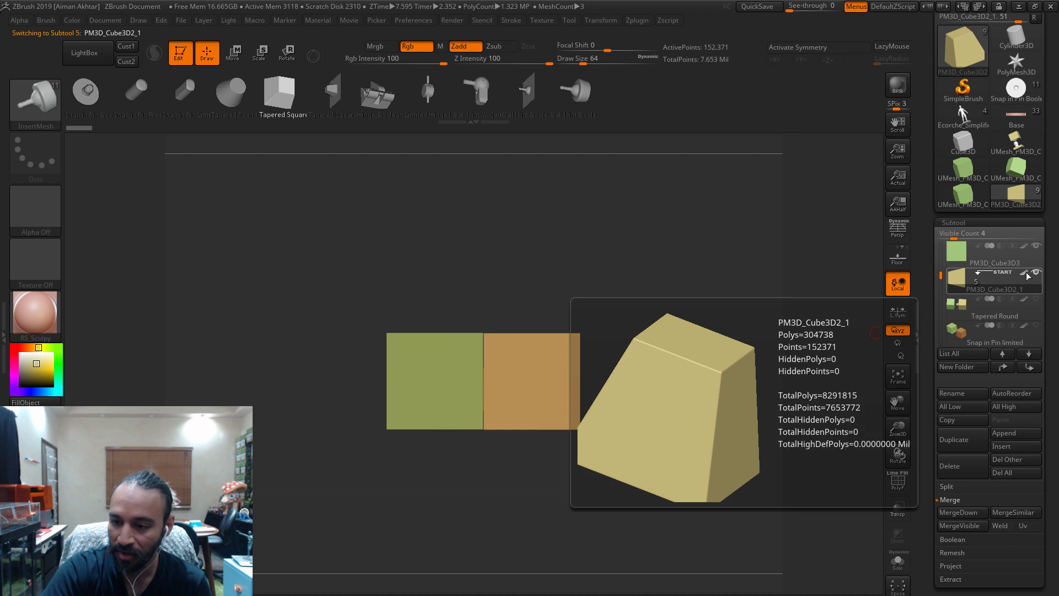
mouse_move(959, 276)
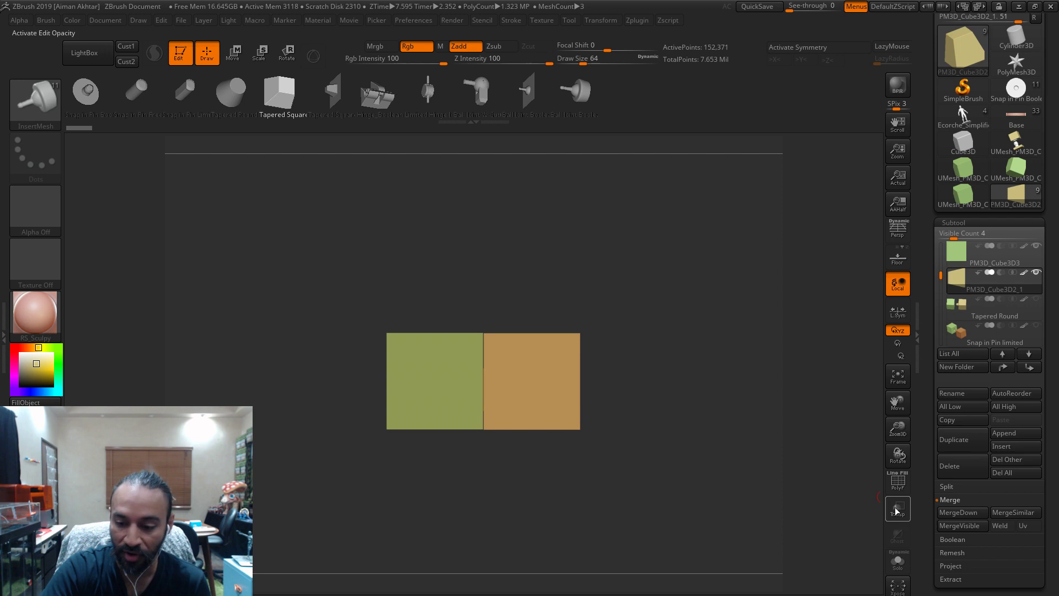
left_click_drag(742, 497, 875, 337)
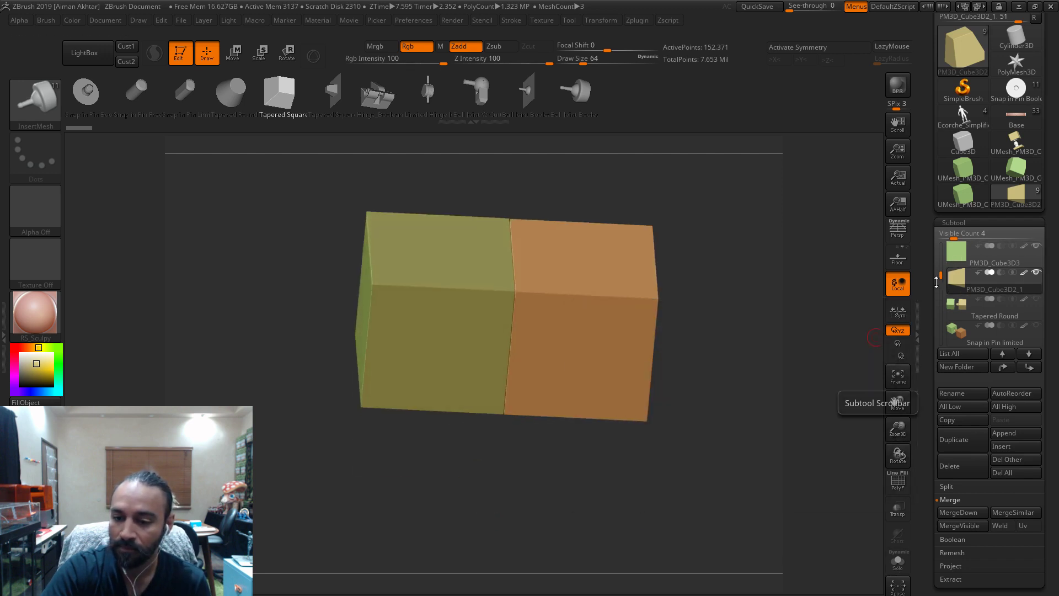
- Hide PM3D_Cube3D1 and set the pin PM3D_Cube3D2_1 to subtract from PM3D_Cube3D3, checking the tapered square socket
left_click_drag(941, 275, 945, 258)
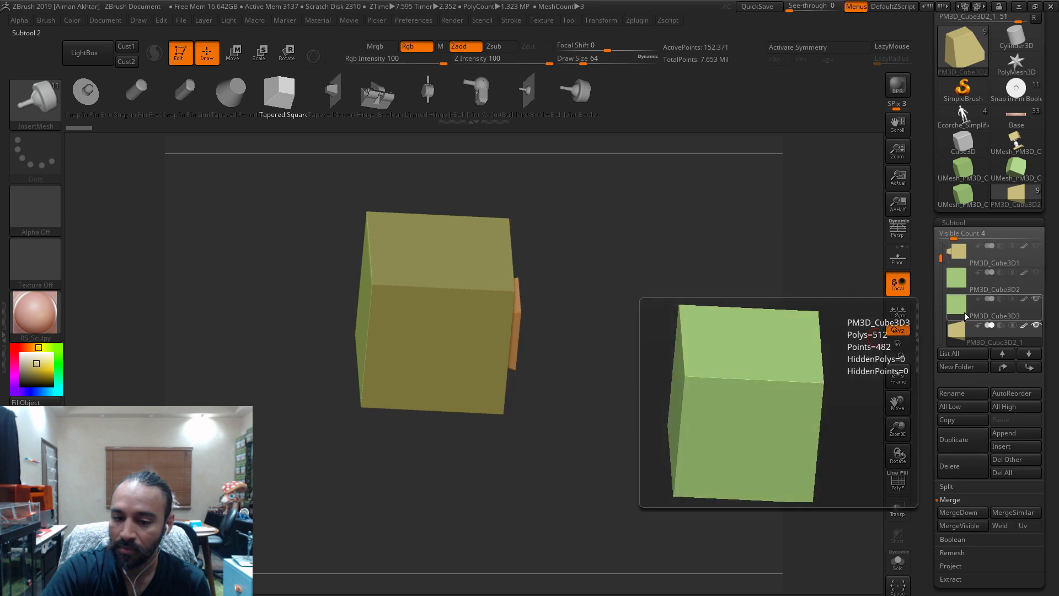
left_click(993, 306)
left_click_drag(728, 366, 689, 386)
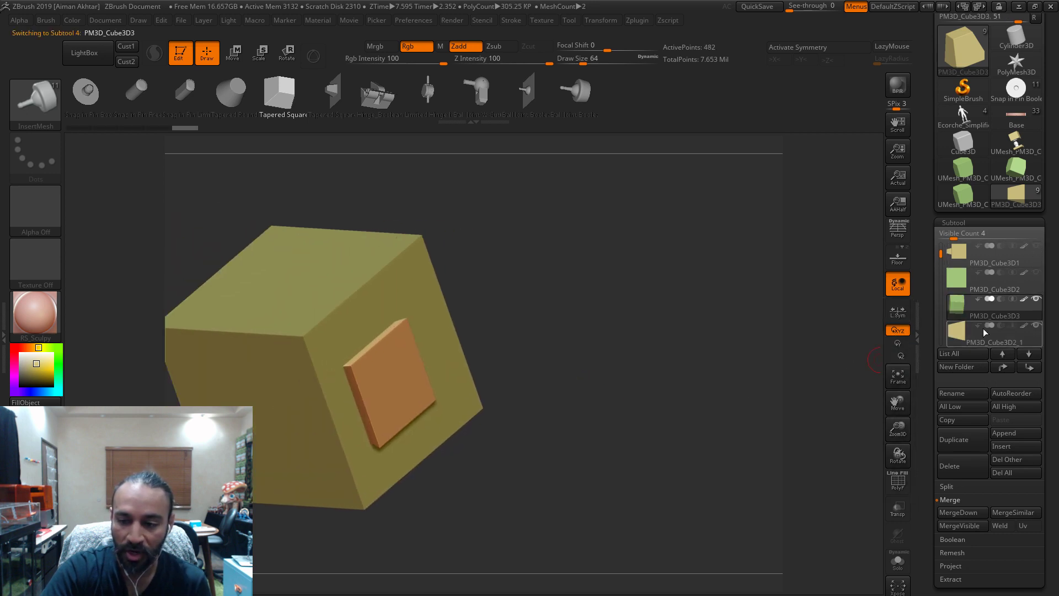
mouse_move(964, 318)
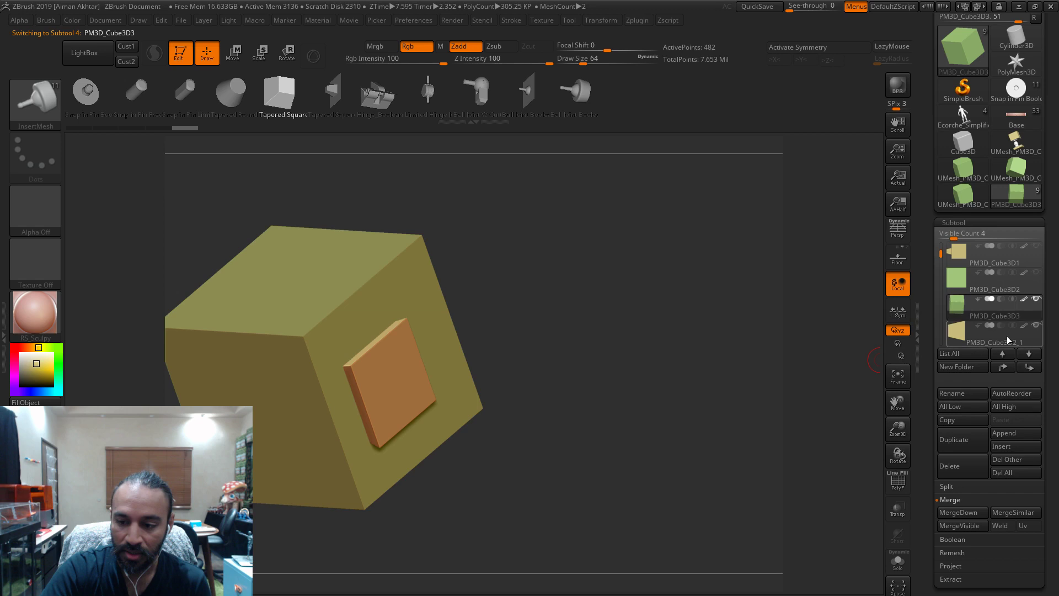
left_click_drag(514, 452, 617, 512)
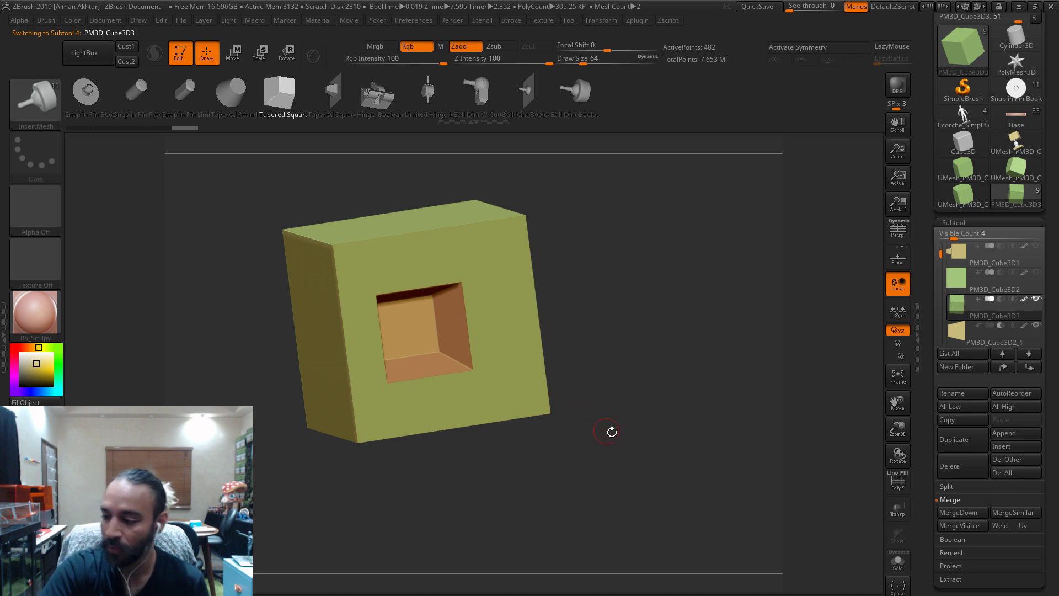
left_click_drag(611, 431, 732, 445)
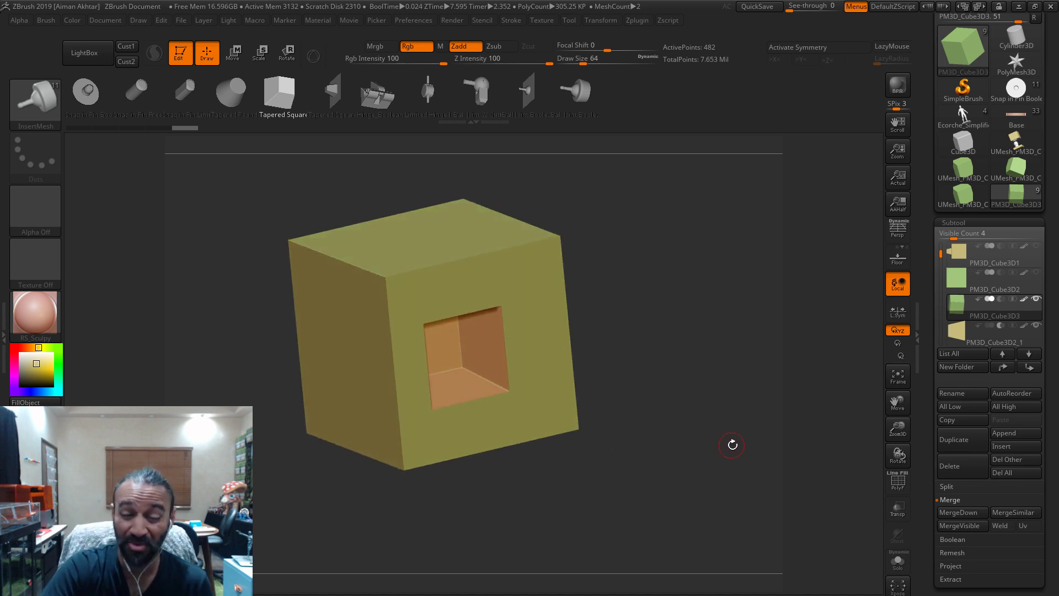
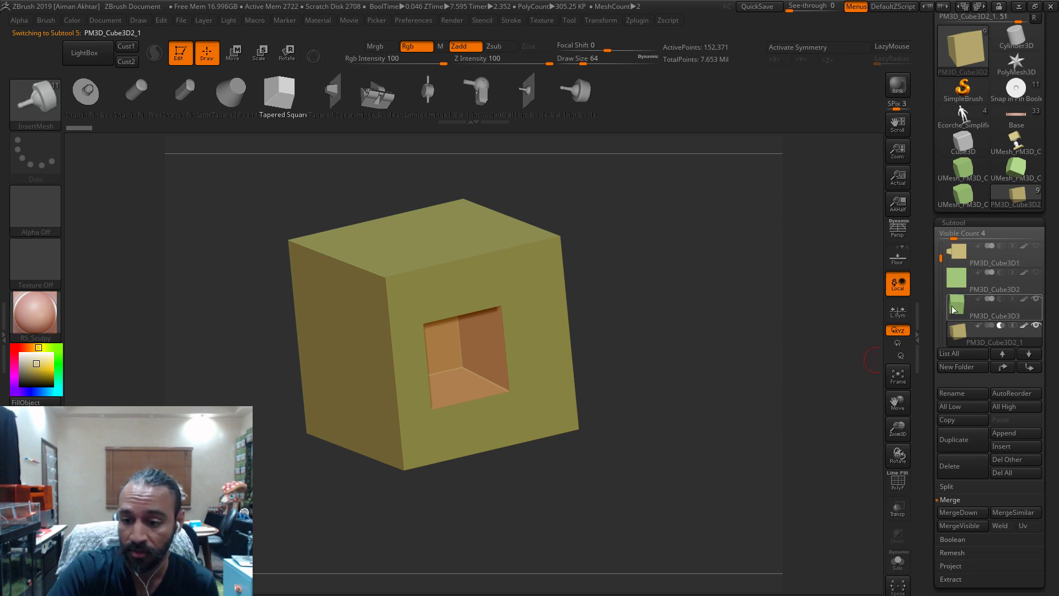
- Make a Boolean mesh from PM3D_Cube3D3 minus the pin and append the resulting mesh as a subtool
left_click(960, 306)
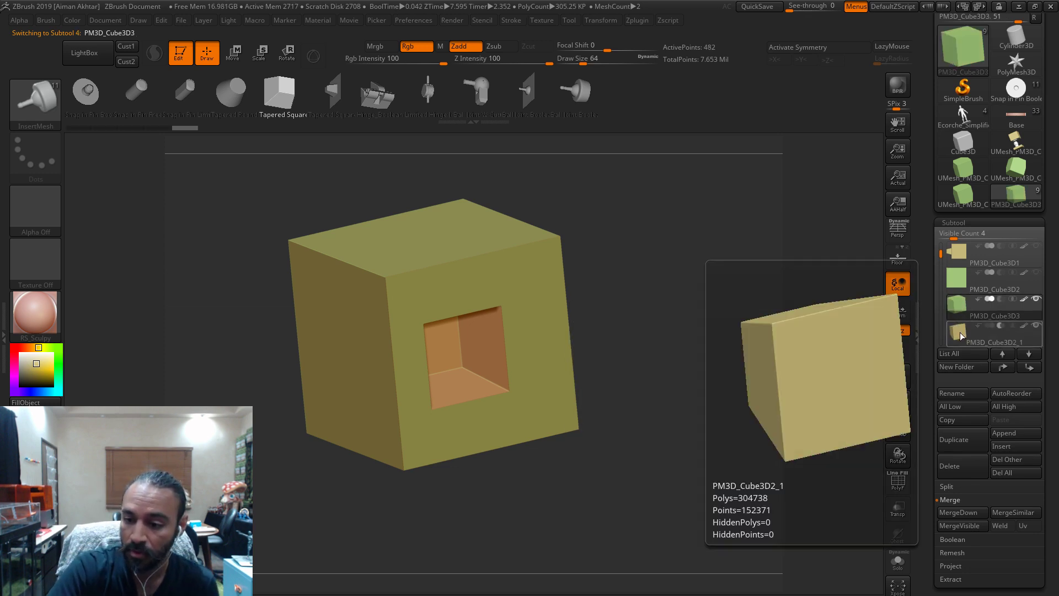
left_click(963, 539)
left_click(978, 526)
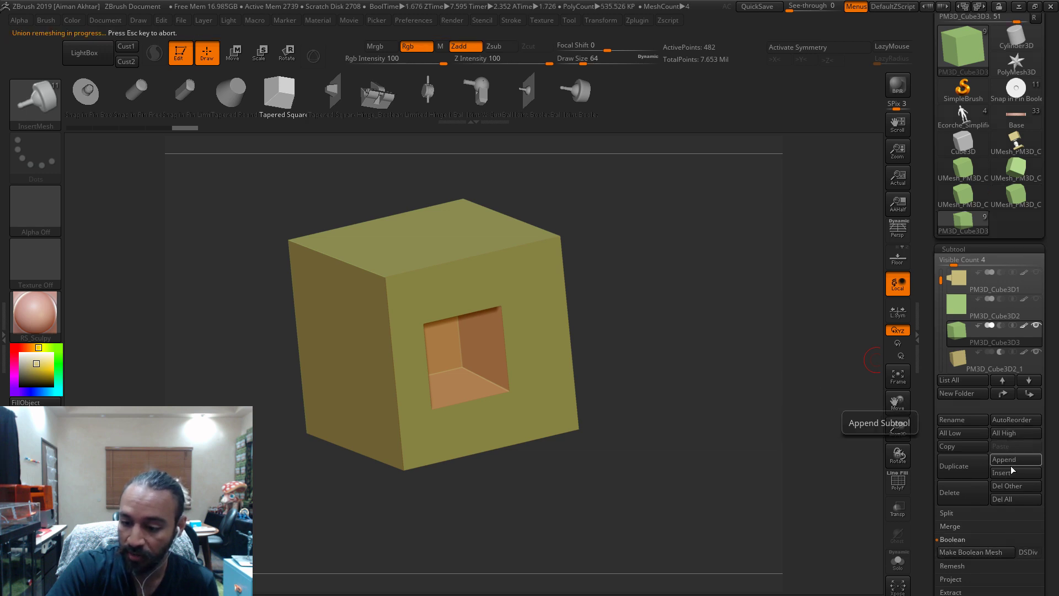
left_click(1012, 460)
left_click(712, 485)
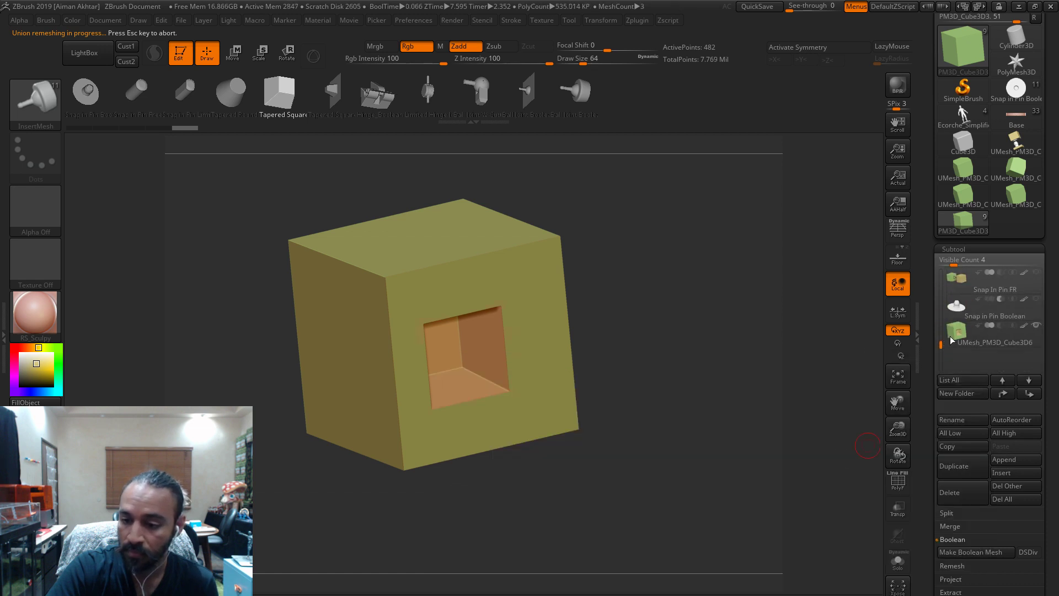
- Move the appended Boolean mesh UMesh_PM3D_Cube3D6 up the subtool list to directly below PM3D_Cube3D1
left_click(1002, 394, "shift")
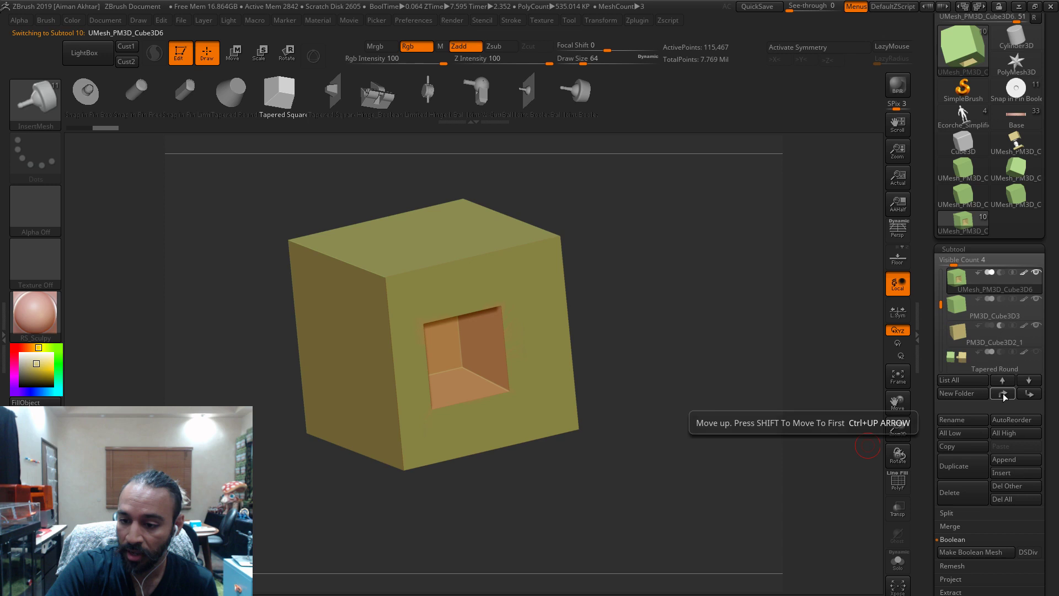
left_click(1028, 394)
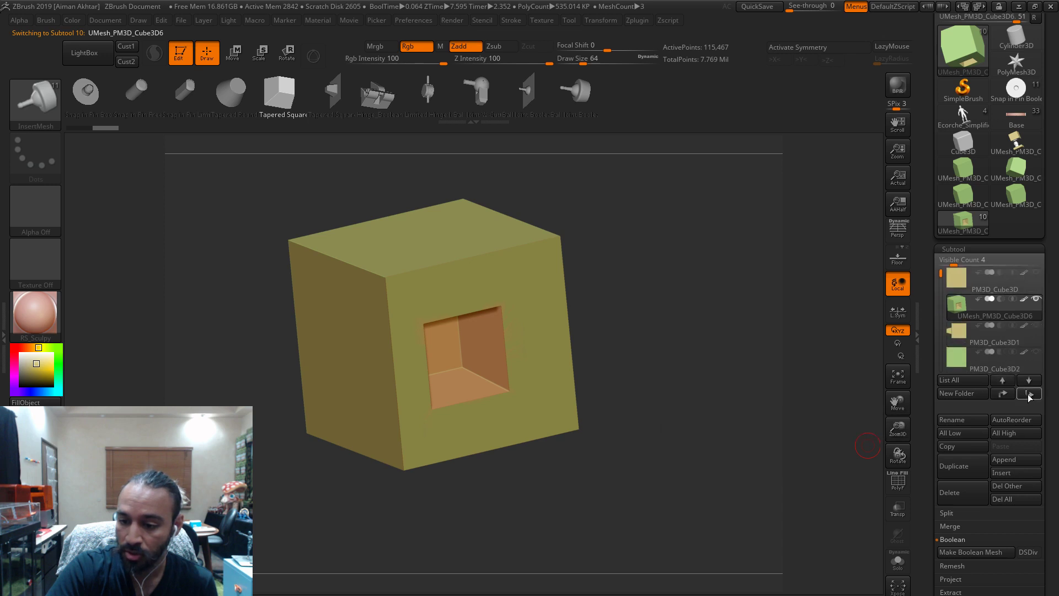
left_click(1028, 394)
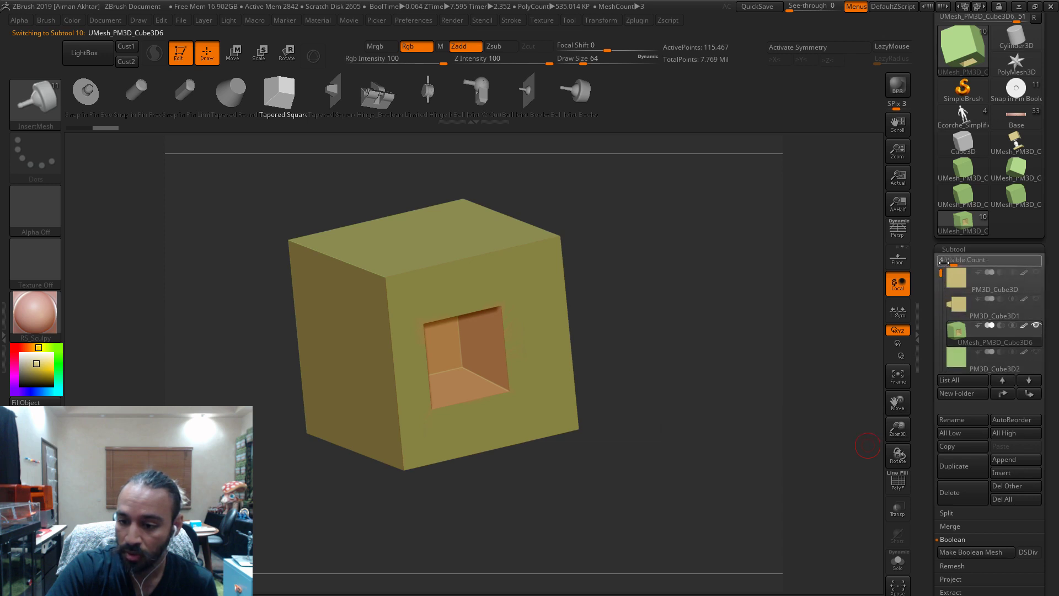
- Delete the source cube subtool PM3D_Cube3D3 and the subtracting pin PM3D_Cube3D2_1, leaving the Boolean socket cube UMesh_PM3D_Cube3D6
left_click_drag(940, 270, 938, 291)
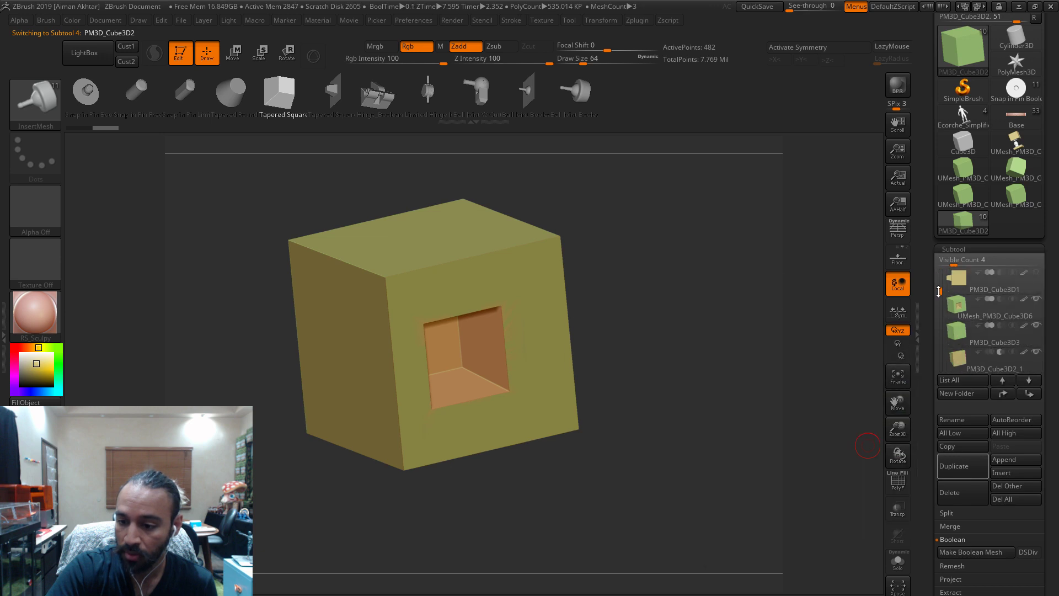
left_click(964, 336)
left_click(897, 561)
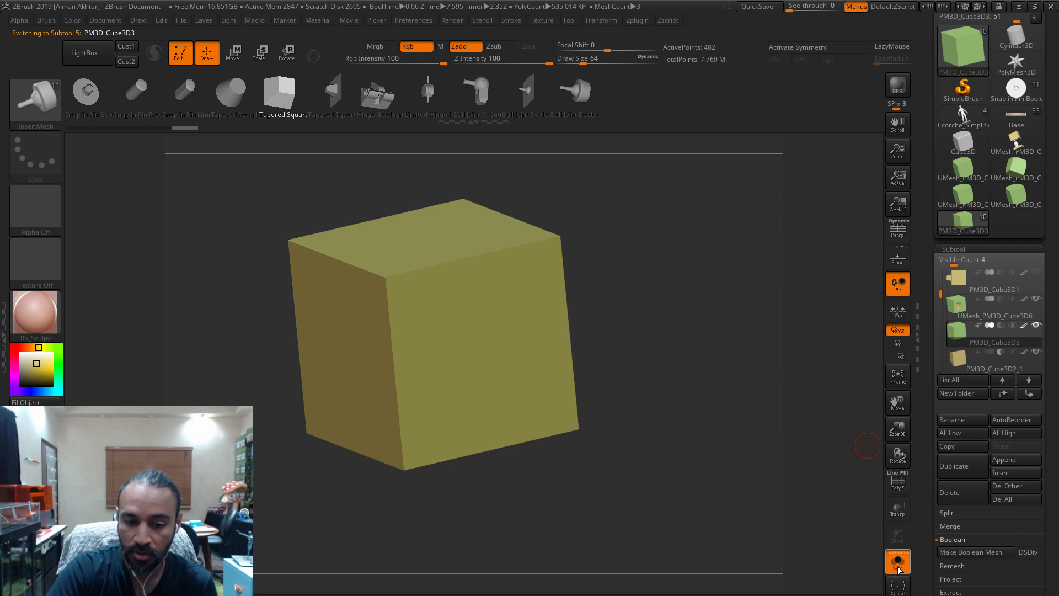
left_click(960, 492)
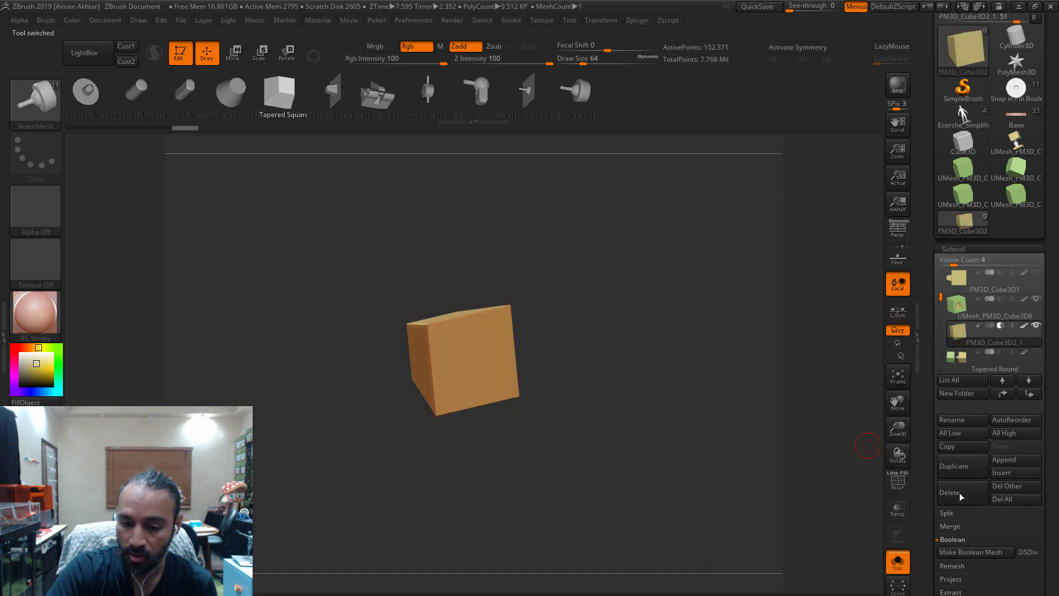
left_click(960, 494)
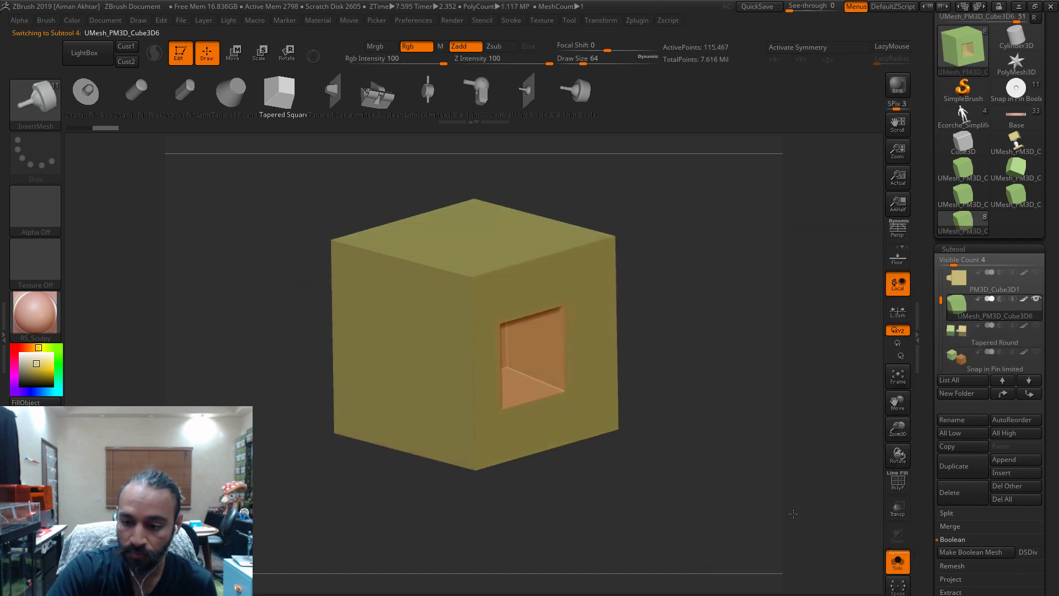
left_click(897, 561)
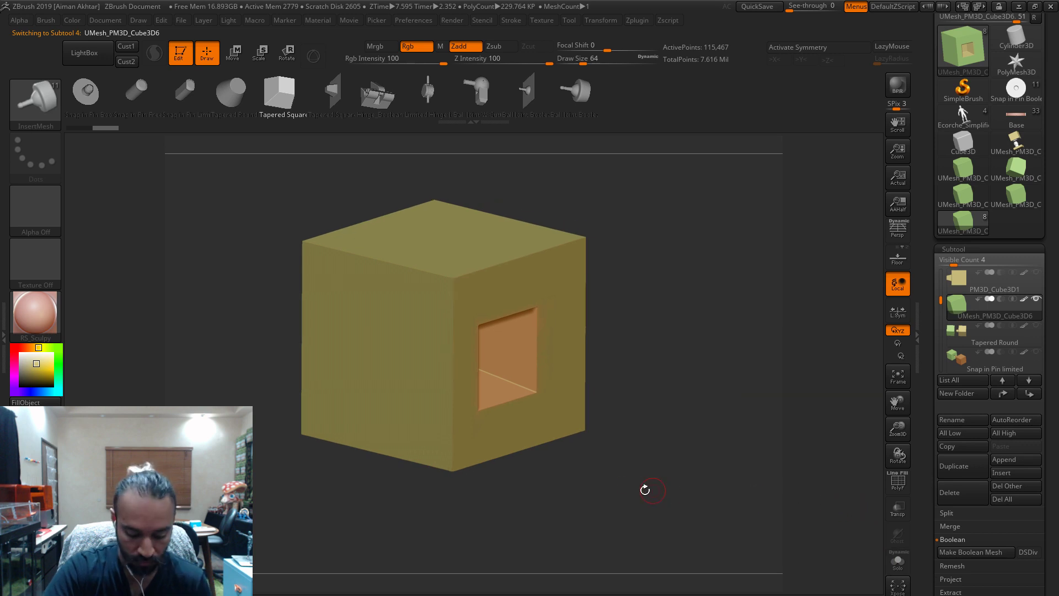
- Switch to the Standard brush and fill the socket cube UMesh_PM3D_Cube3D6 with the green colour R 170, G 213, B 127
key("b")
key("s")
key("t")
left_click_drag(35, 361, 358, 317)
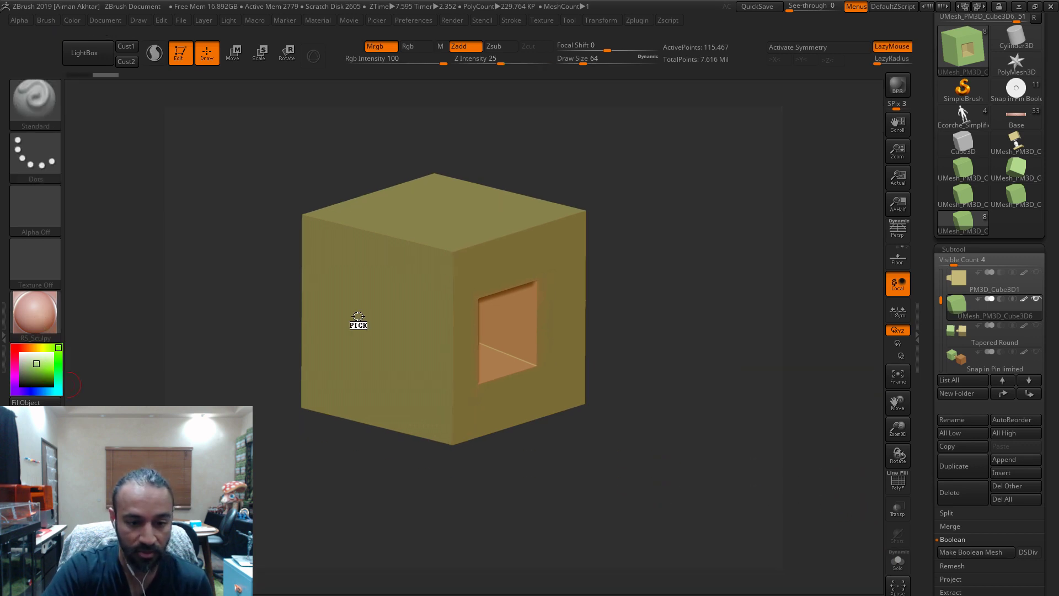
left_click(65, 16)
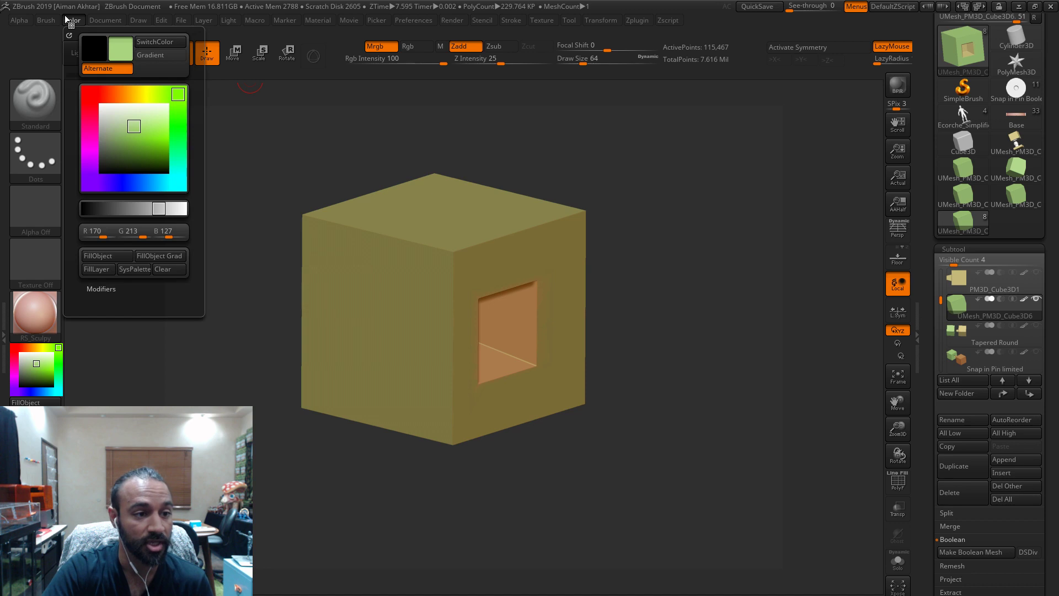
left_click(110, 256)
left_click_drag(557, 436, 718, 403)
- Move the pin cube PM3D_Cube3D1 straight away from the socket cube along Z until pin and socket are clear of each other
left_click(965, 289)
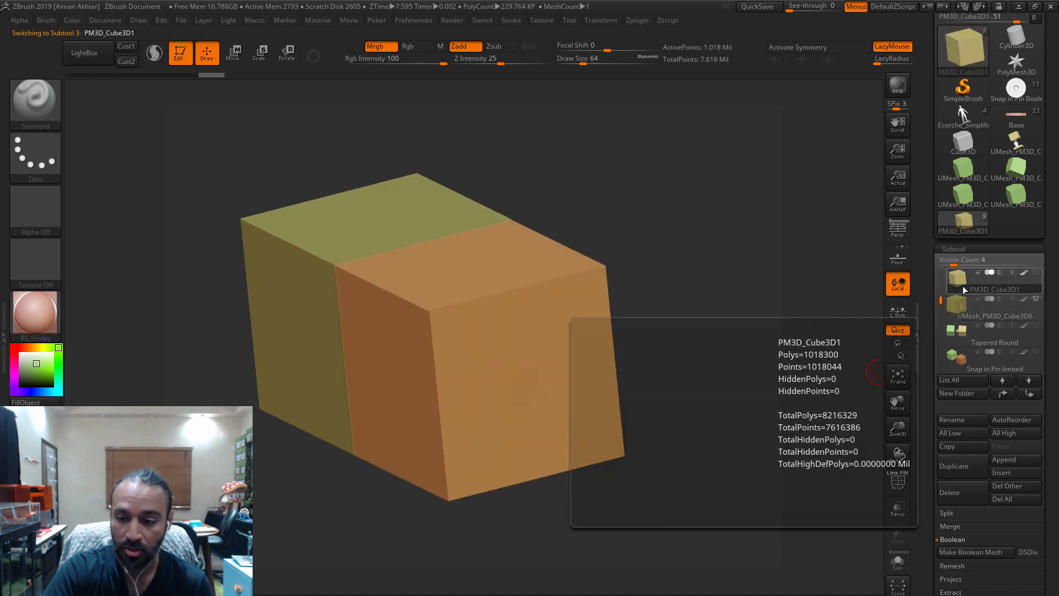
left_click_drag(782, 393, 526, 334)
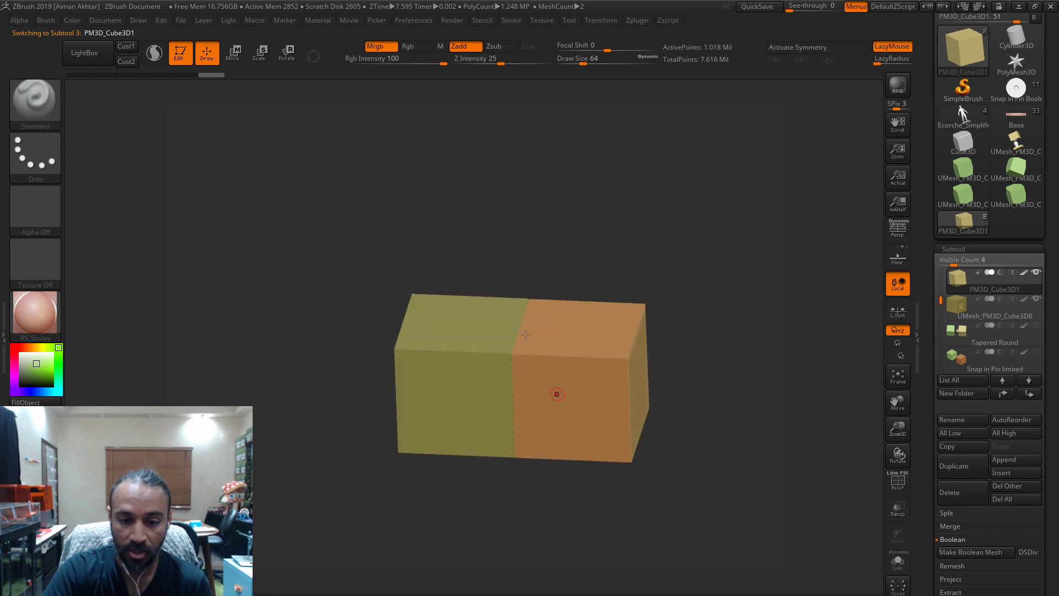
left_click(238, 62)
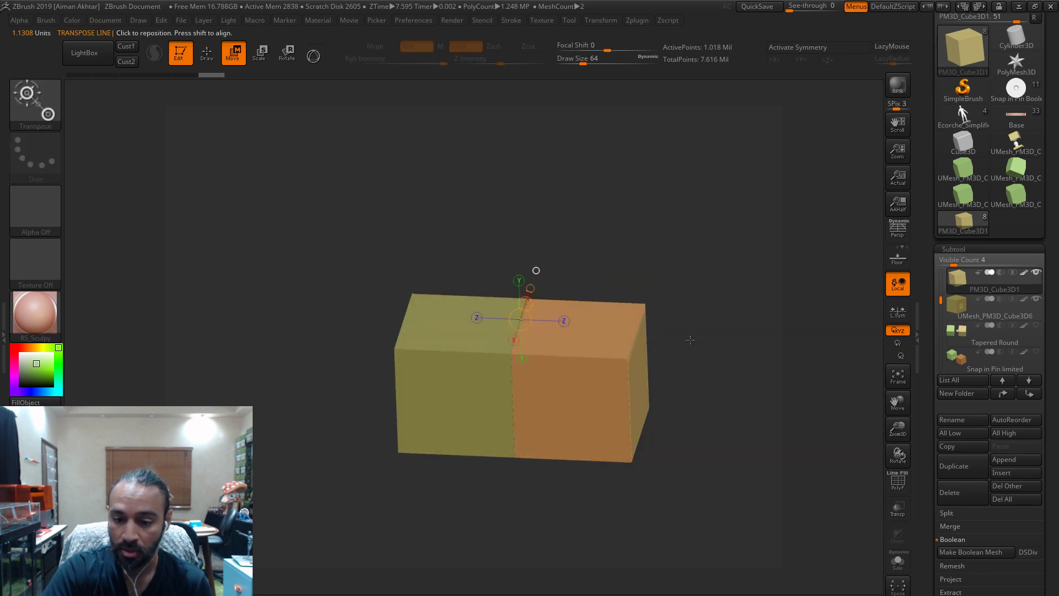
left_click_drag(689, 339, 669, 347)
left_click(624, 384)
left_click_drag(691, 431, 761, 508)
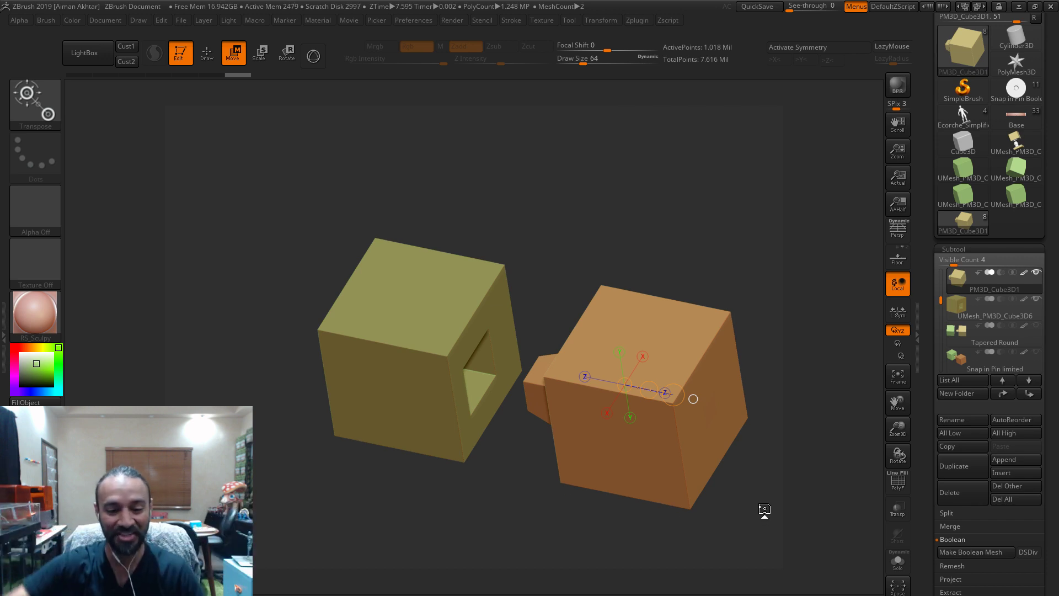
mouse_move(756, 507)
left_mouse_down()
mouse_move(717, 474)
mouse_move(763, 502)
left_mouse_up()
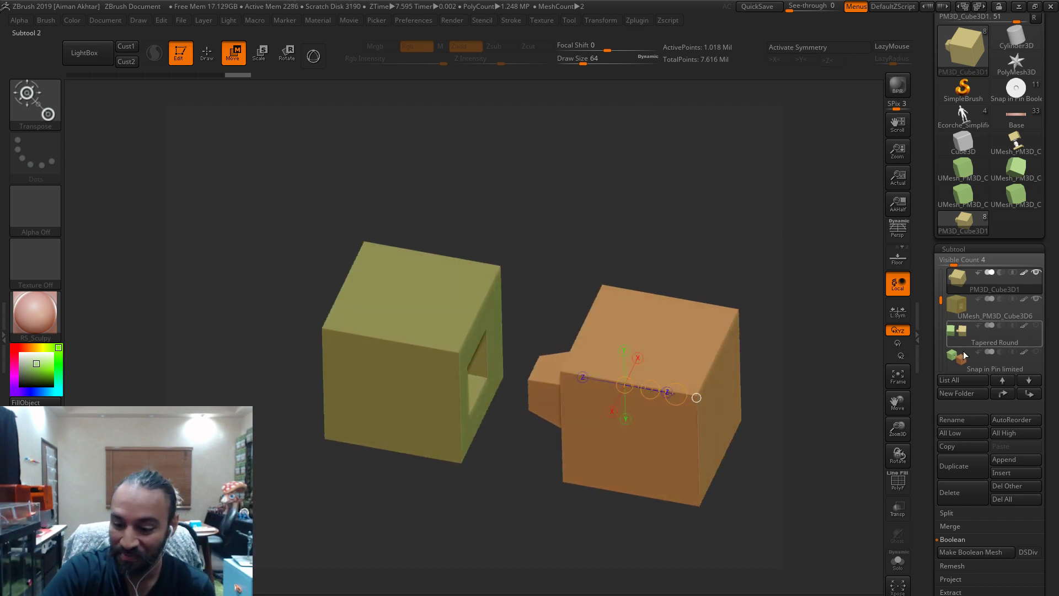
- Merge the pin cube PM3D_Cube3D1 down into the socket cube and rename the merged subtool Tapered Swuare
left_click(966, 539)
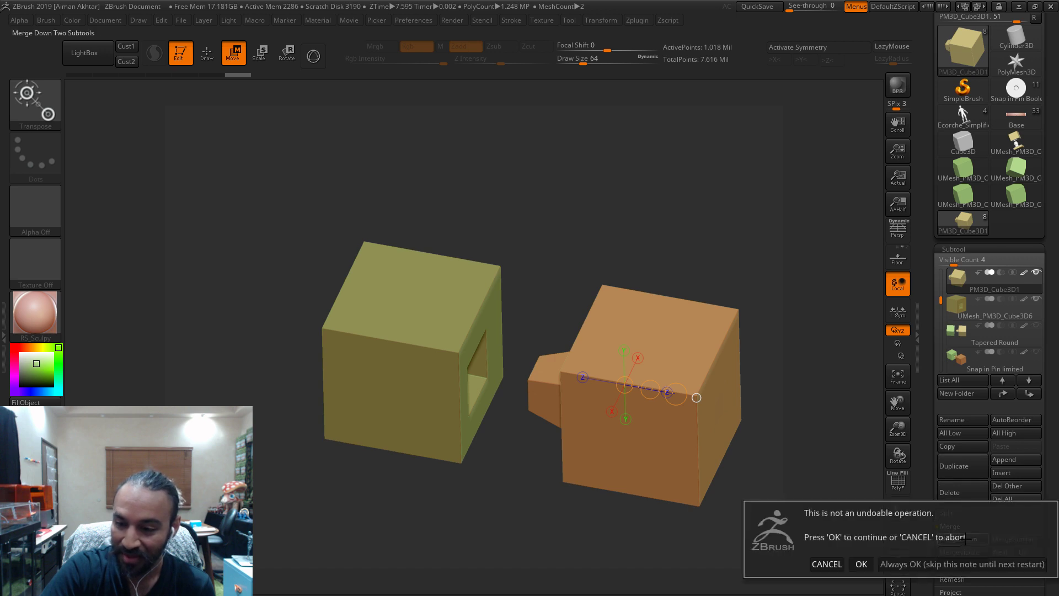
left_click(863, 566)
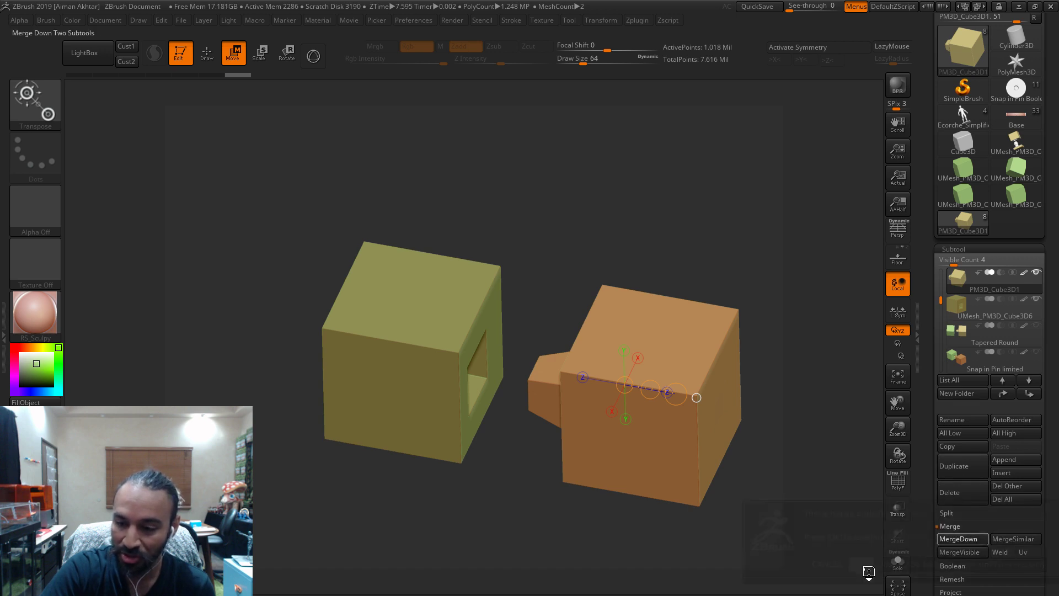
left_click(970, 421)
type("Tapered Sun")
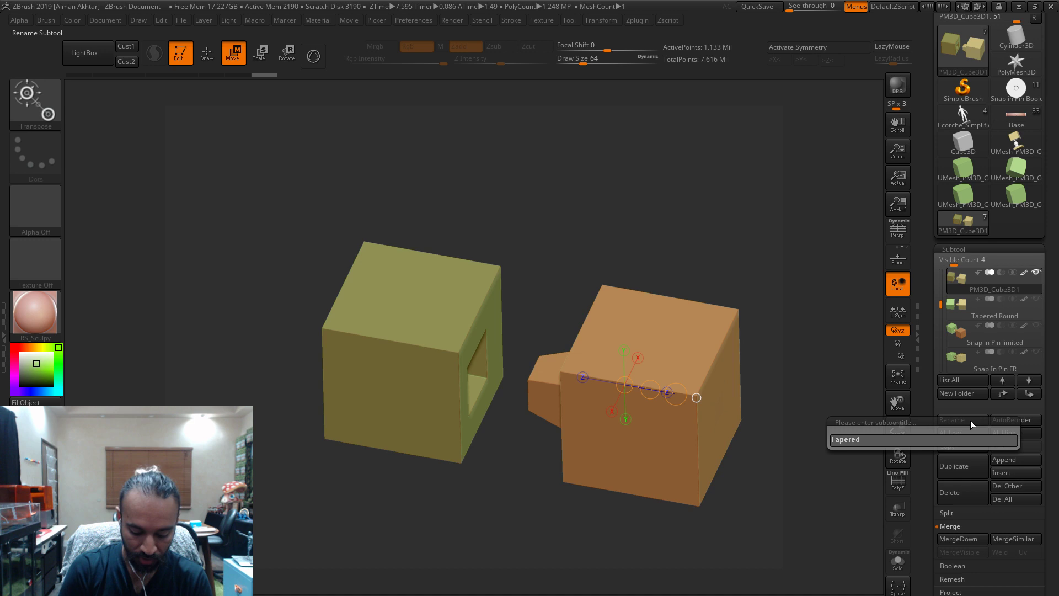
key("BackSpace")
type("wuare")
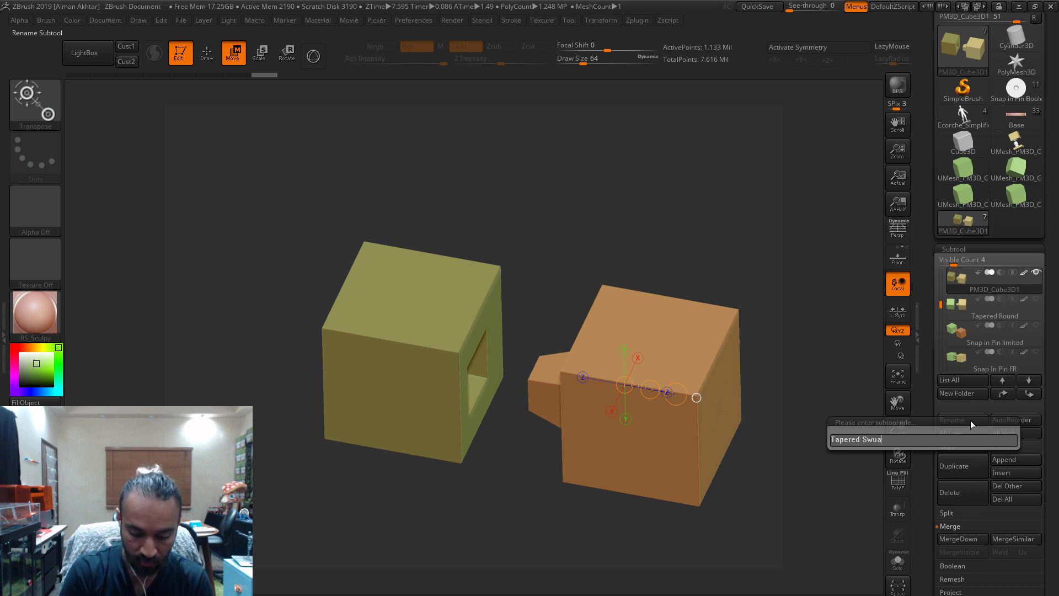
key("Return")
- Save the tool to the Desktop as ZbrushDemo_Keying in ZTool format
left_click_drag(1041, 46, 1041, 128)
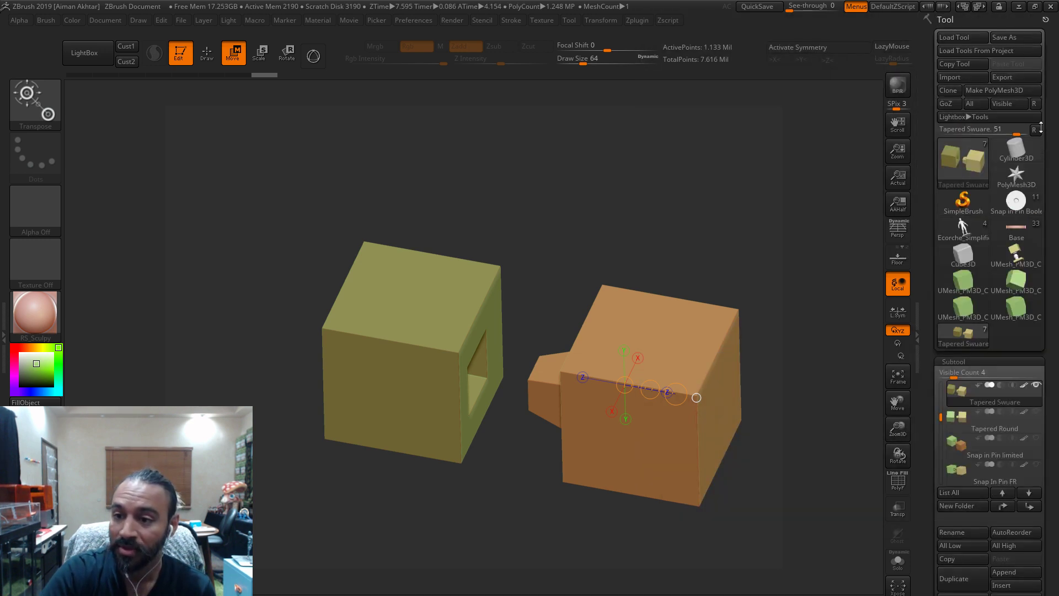
left_click(1015, 37)
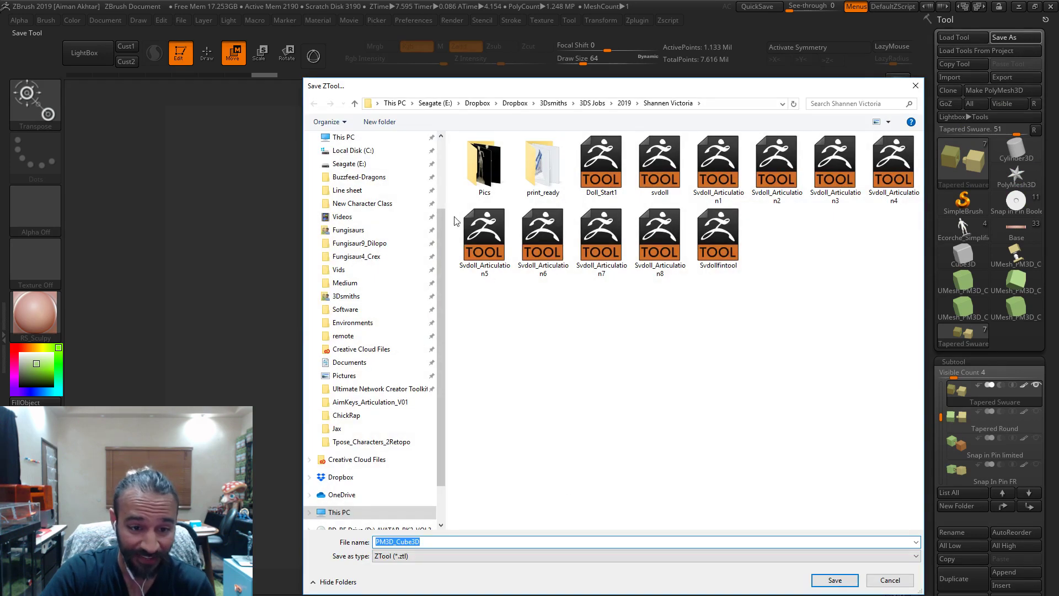
scroll(443, 153, "up", 3)
left_click(359, 173)
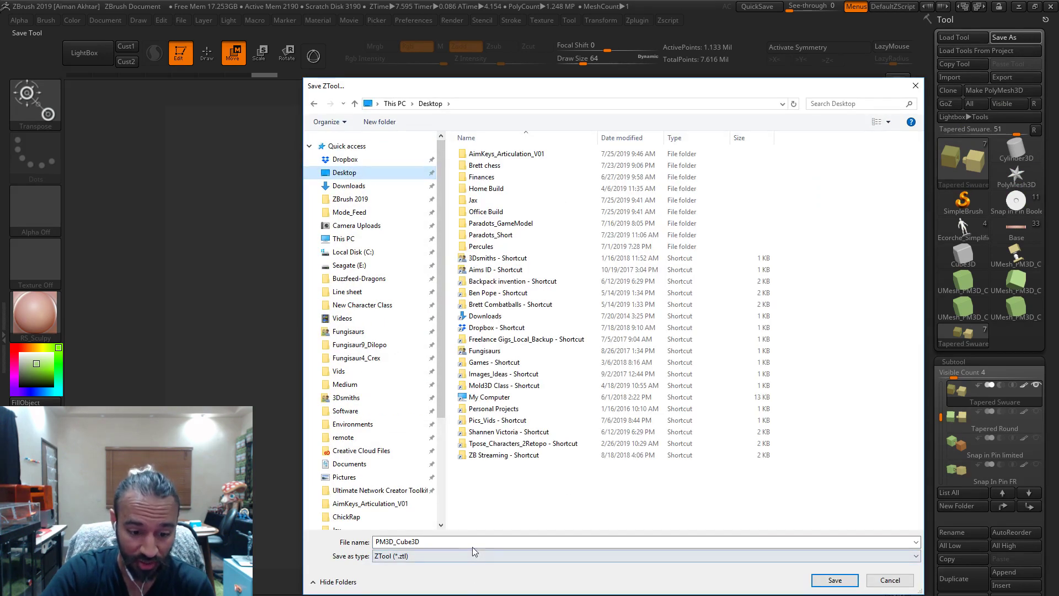
type("ZbrushDemo_Keying")
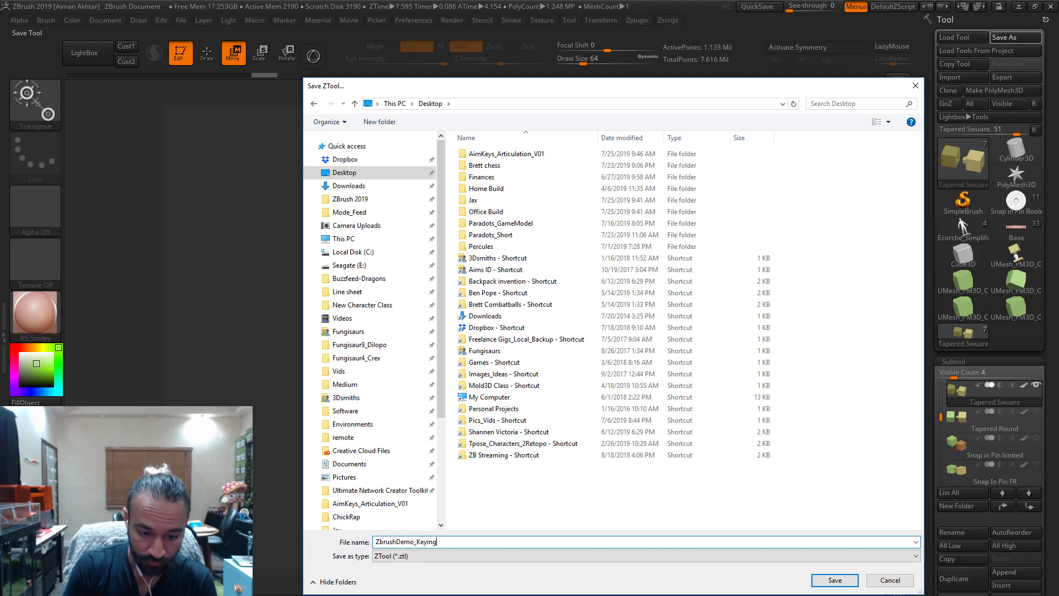
key("Return")
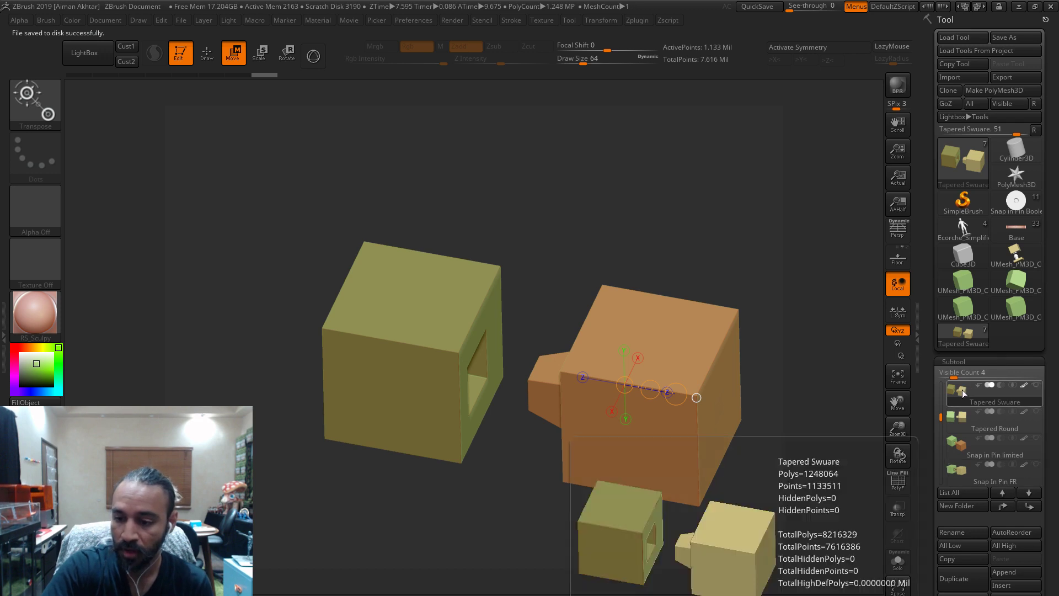
- Hide Tapered Swuare and show the two plain cubes PM3D_Cube3D2 and ZbrushDemo_Keying, with ZbrushDemo_Keying selected
left_click_drag(940, 421, 940, 398)
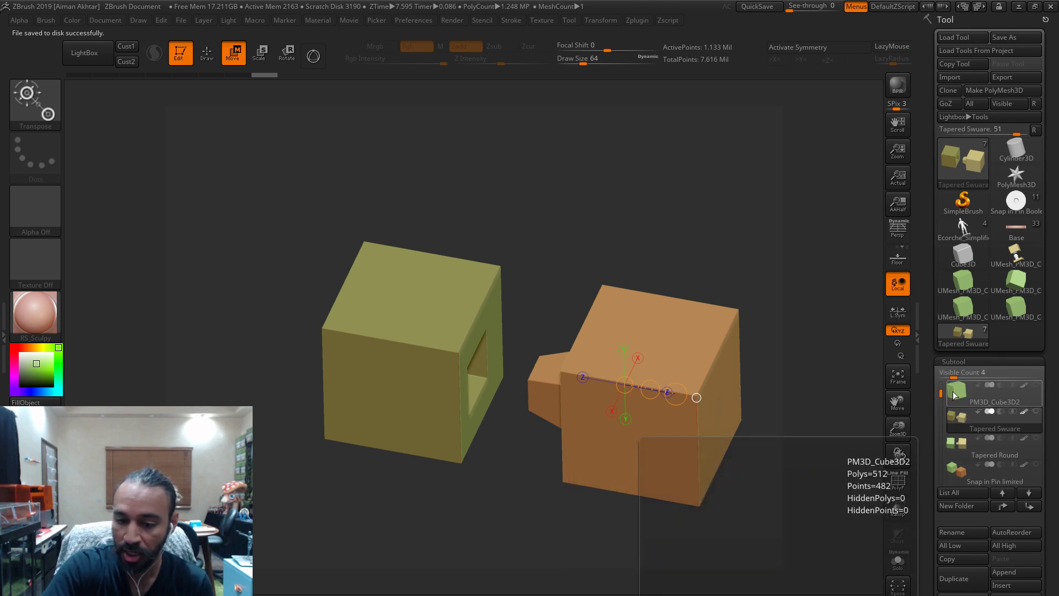
left_click(952, 391)
left_click_drag(728, 448, 907, 427, "shift")
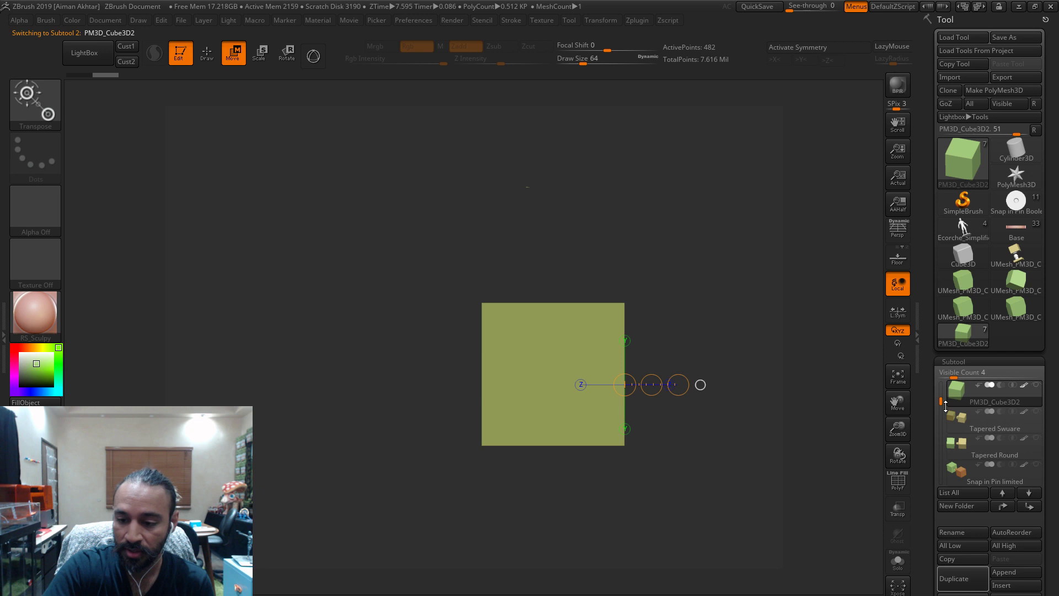
mouse_move(940, 390)
left_mouse_down()
mouse_move(937, 407)
mouse_move(938, 374)
left_mouse_up()
left_click(955, 389)
left_click_drag(709, 469, 741, 494)
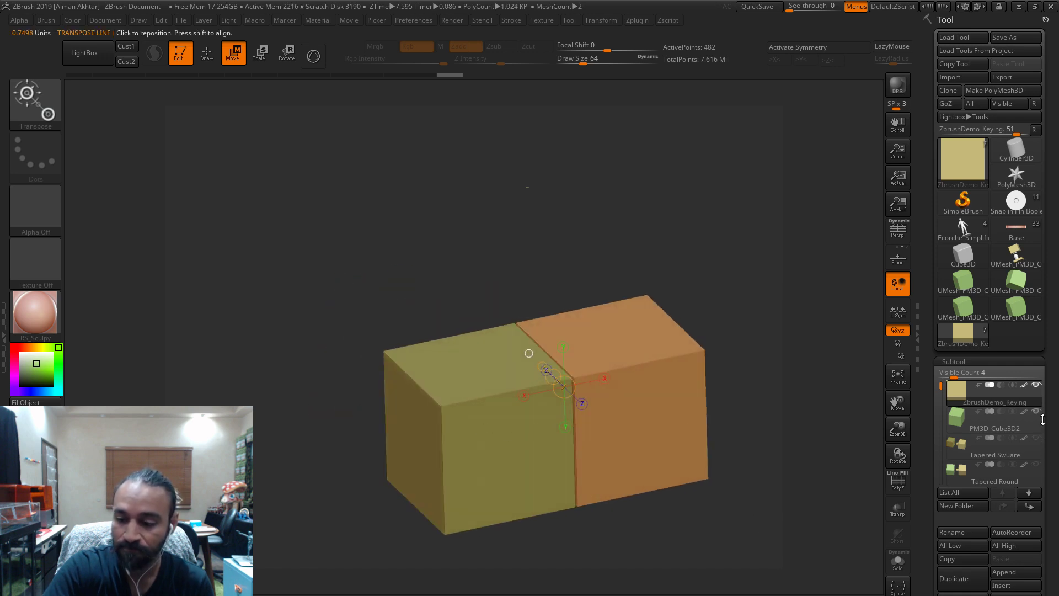
- Activate the InsertMesh brush with the flat Tapered Square variant next to the current block-shaped Tapered Square
key("q")
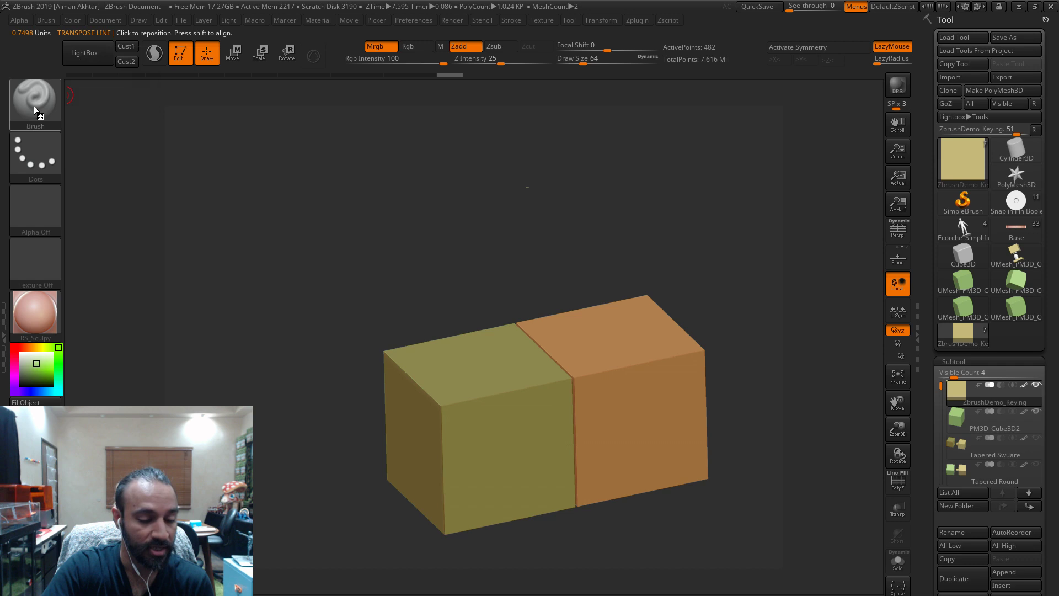
key("b")
key("Escape")
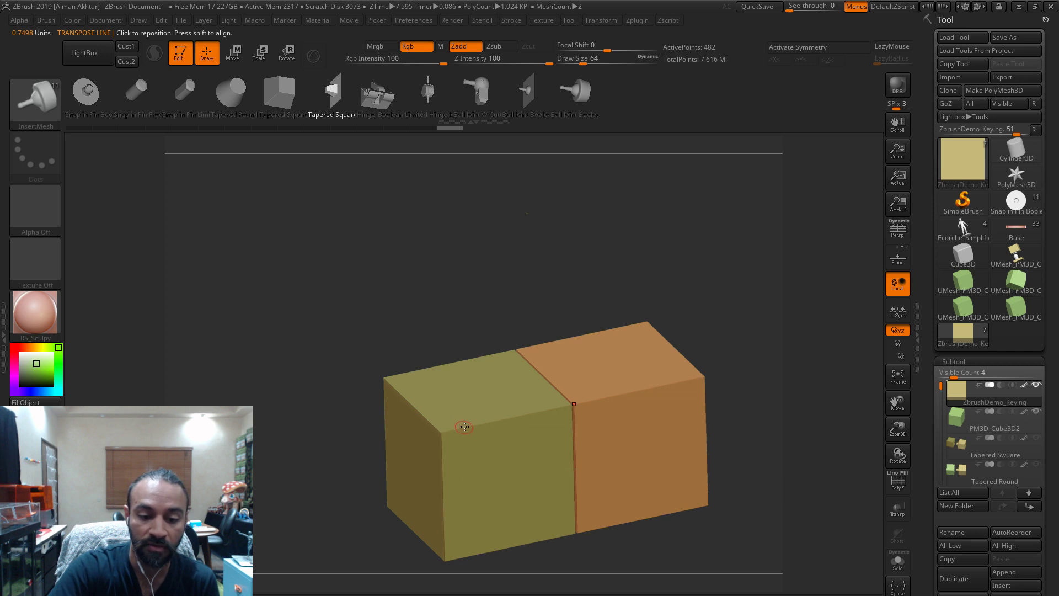
- Hide the subtool PM3D_Cube3D2 and select ZbrushDemo_Keying so that only this cube is shown
left_click(1039, 415)
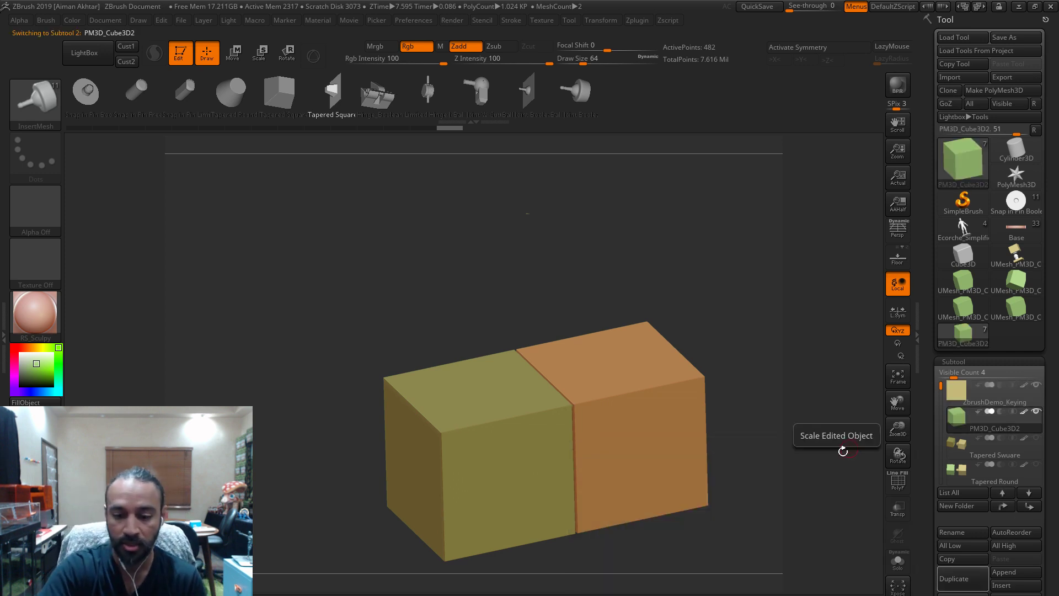
left_click(957, 396)
left_click_drag(775, 448, 740, 460, "shift")
left_click_drag(768, 419, 762, 448)
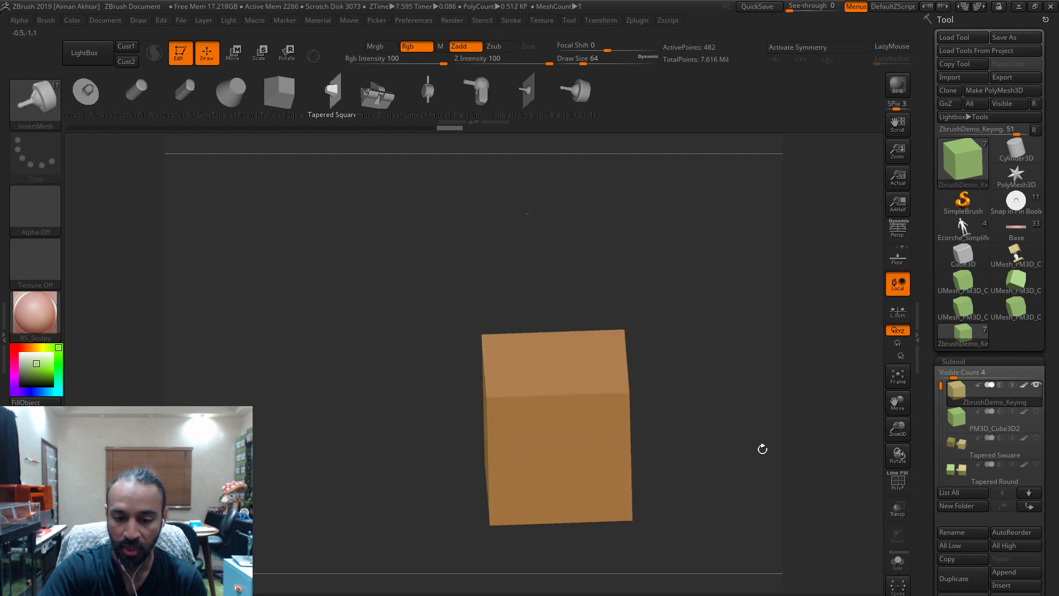
- Try stretching the ZbrushDemo_Keying cube along X into a long block with the transpose line, and undo the stretch
left_click(234, 53)
left_click_drag(701, 408, 696, 429)
left_click(599, 400)
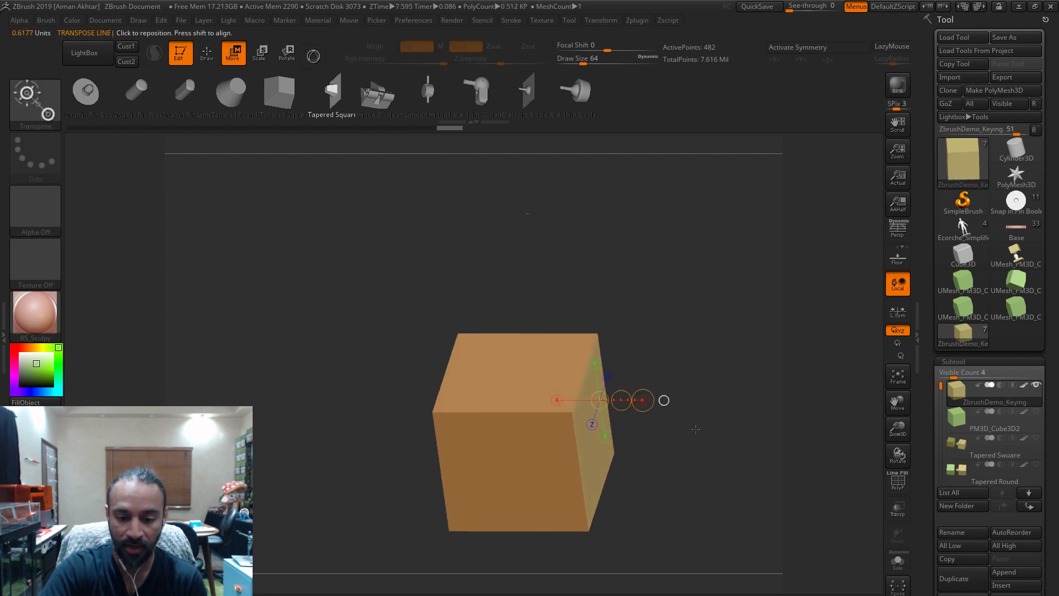
left_click_drag(649, 400, 772, 401)
left_click(208, 54)
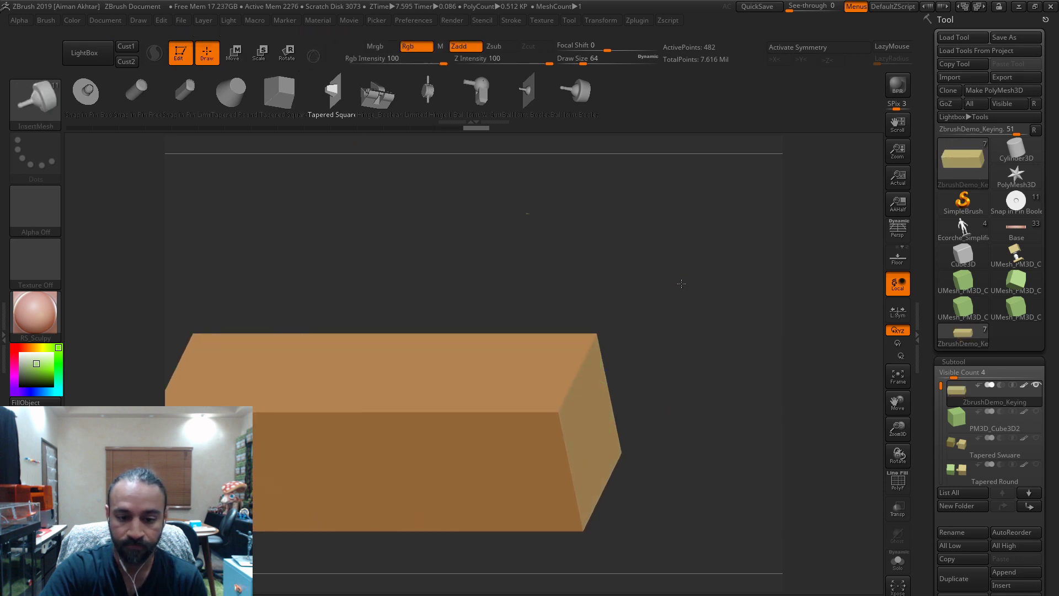
mouse_move(683, 282)
left_mouse_down("alt")
mouse_move(685, 294)
mouse_move(708, 297)
left_mouse_up("alt")
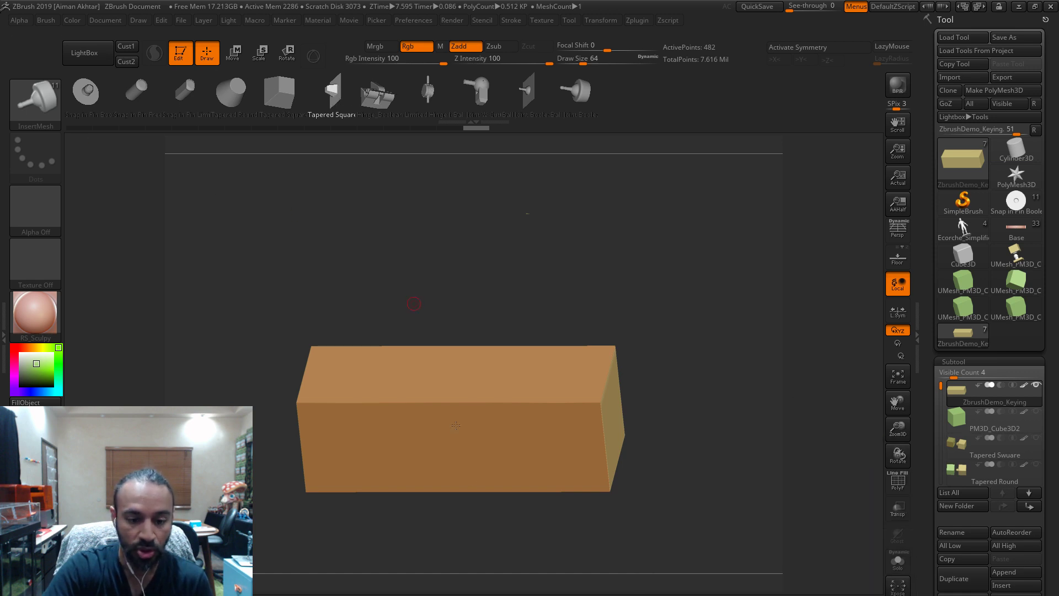
left_click_drag(673, 518, 683, 504)
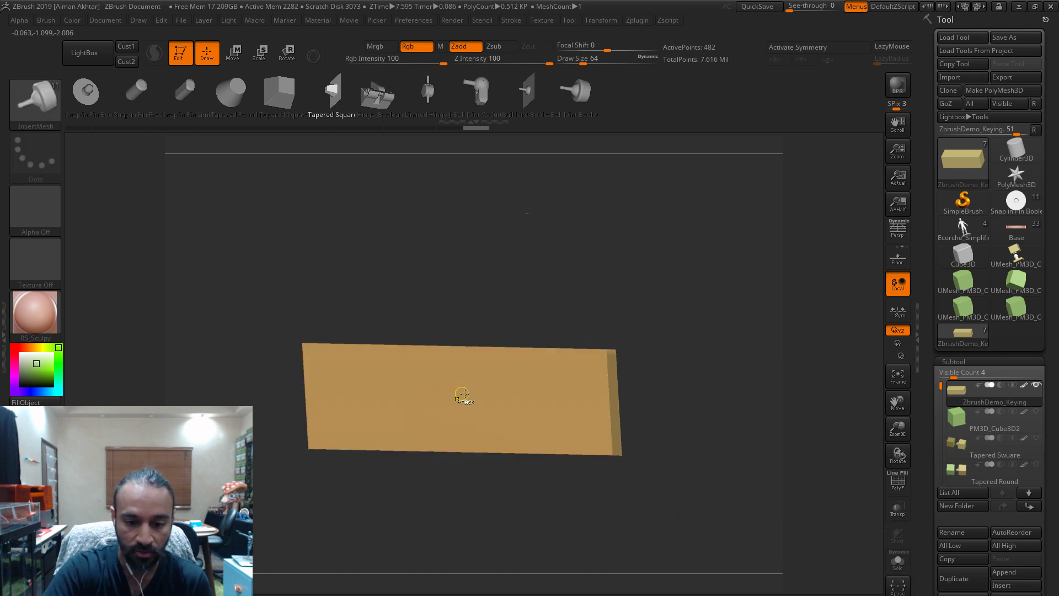
key("ctrl+z")
- Stretch the ZbrushDemo_Keying cube along X in front view into a block about 2.6 times as long as it is high
left_click(233, 54)
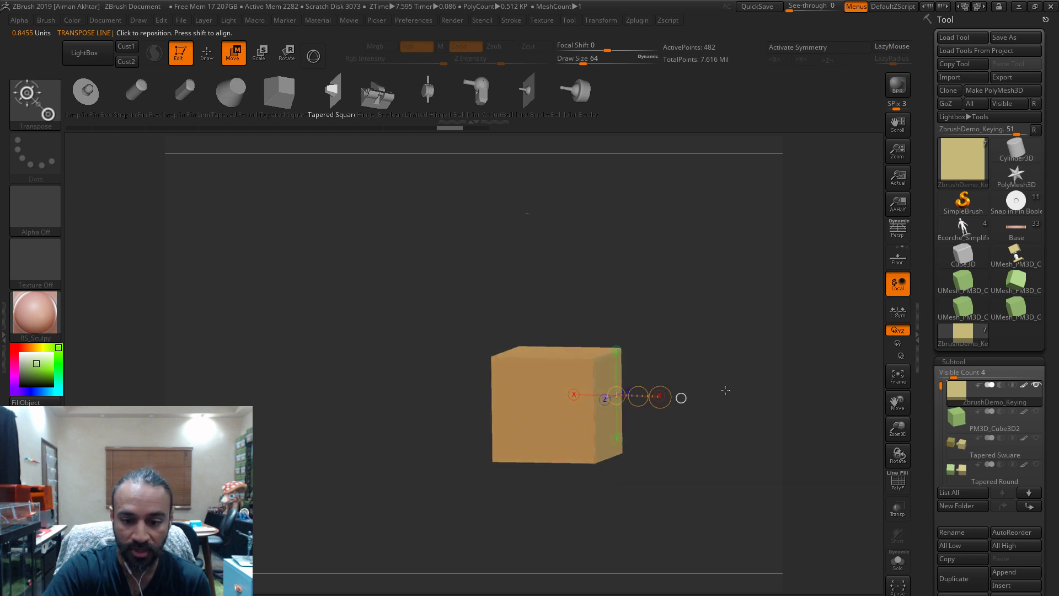
left_click_drag(726, 390, 733, 443)
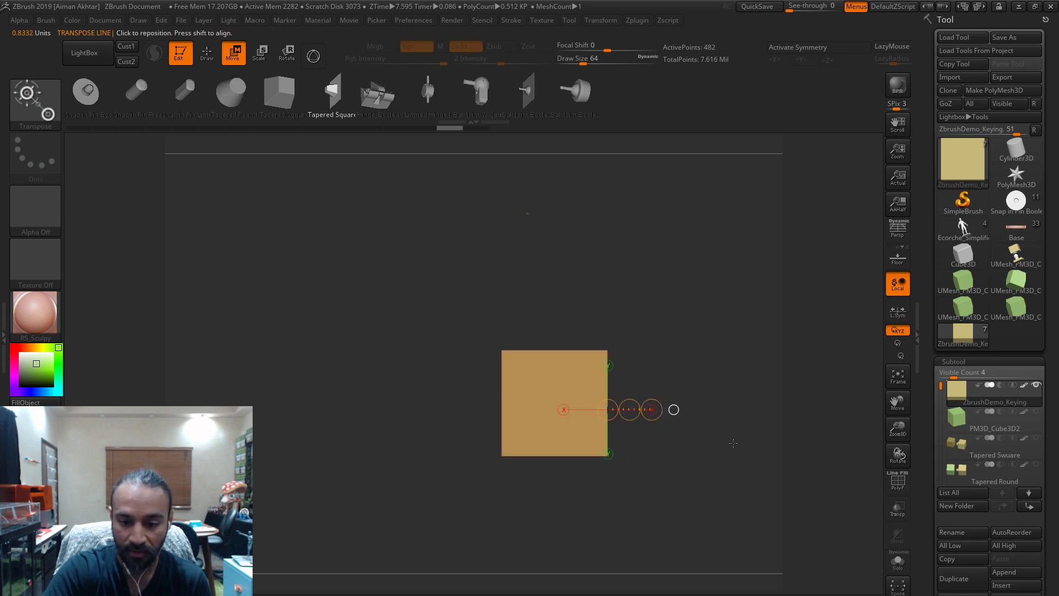
left_click_drag(655, 409, 485, 409)
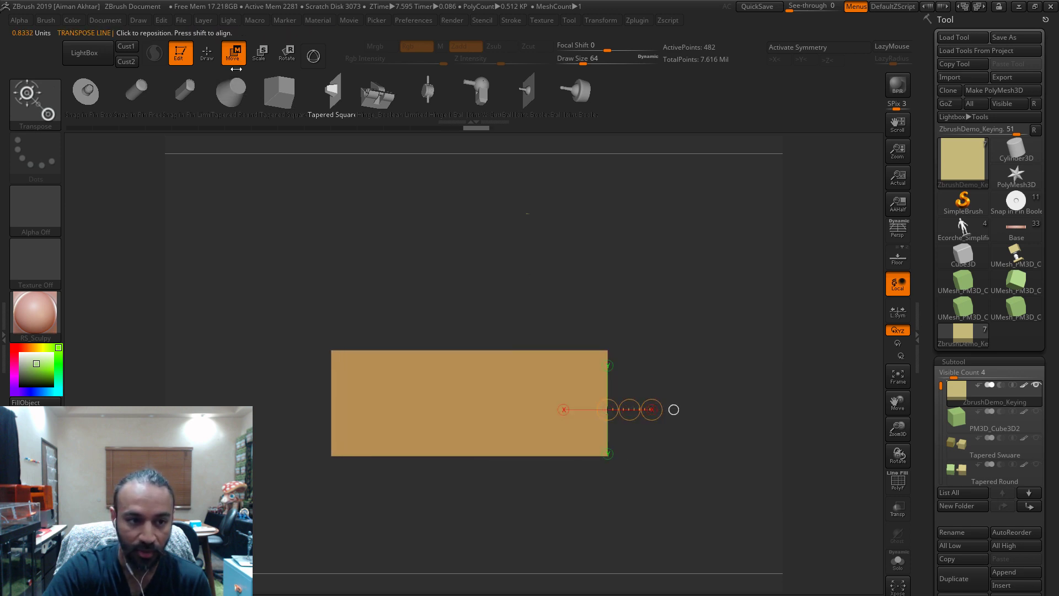
- Try inserting the Tapered Square mesh on the long block's front face, and undo the insertion
left_click(208, 55)
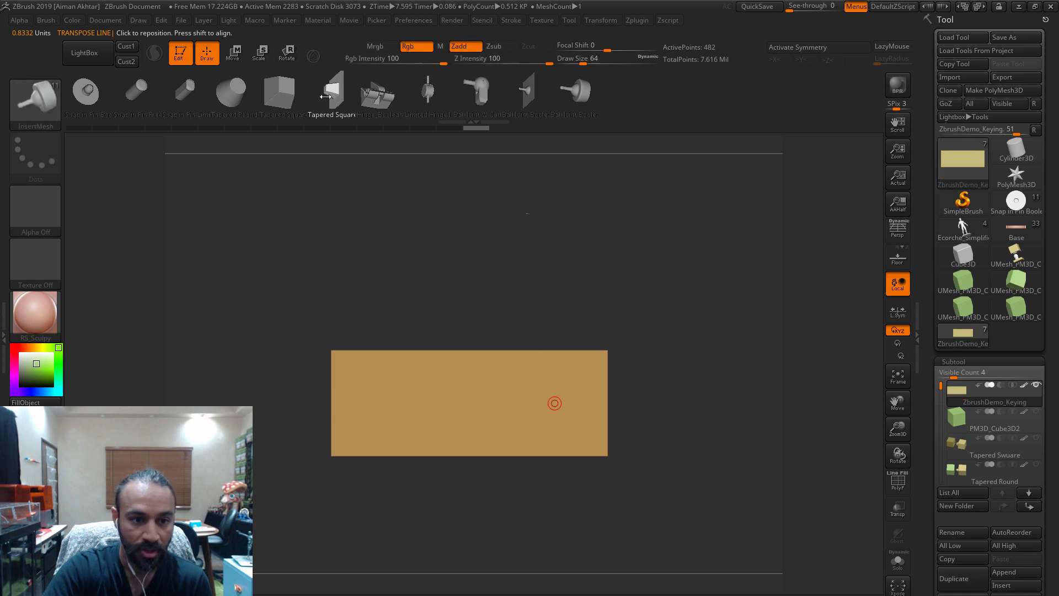
left_click_drag(519, 202, 525, 219)
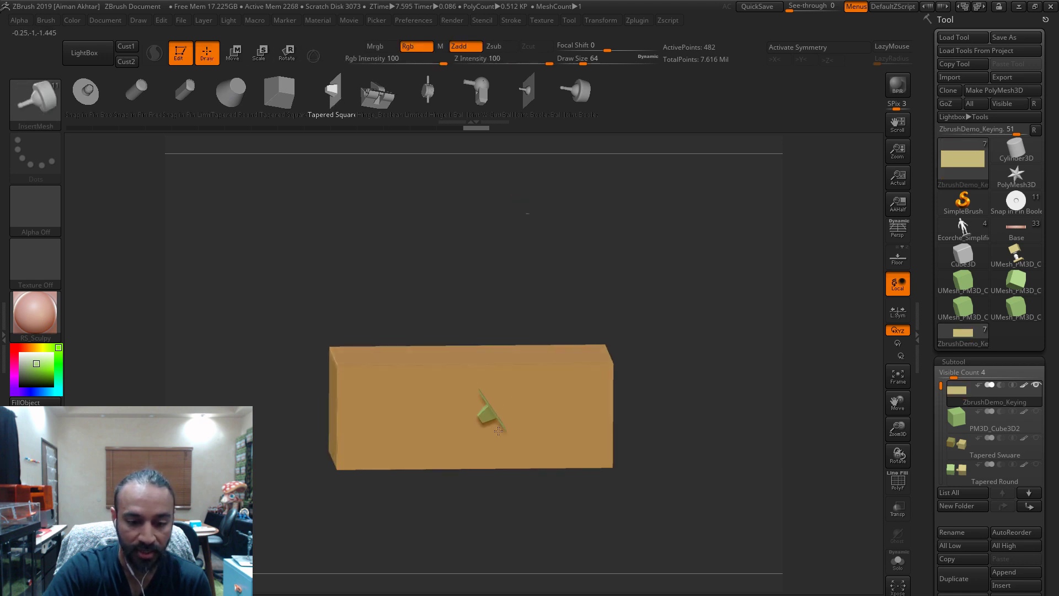
left_click_drag(498, 430, 645, 479)
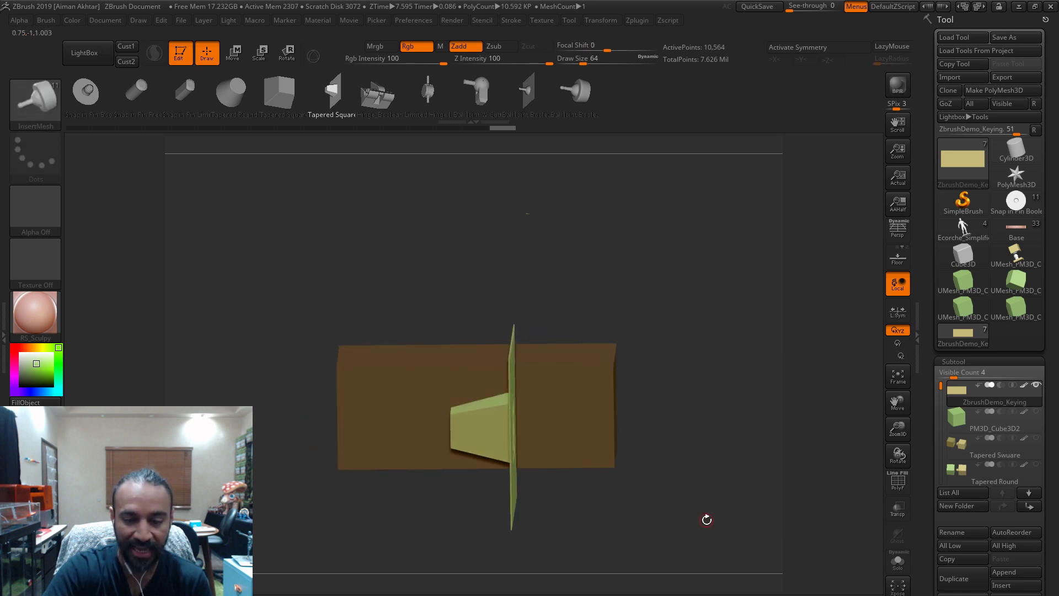
mouse_move(706, 519)
left_mouse_down()
mouse_move(770, 517)
mouse_move(702, 518)
left_mouse_up()
left_click(483, 418, "ctrl+shift")
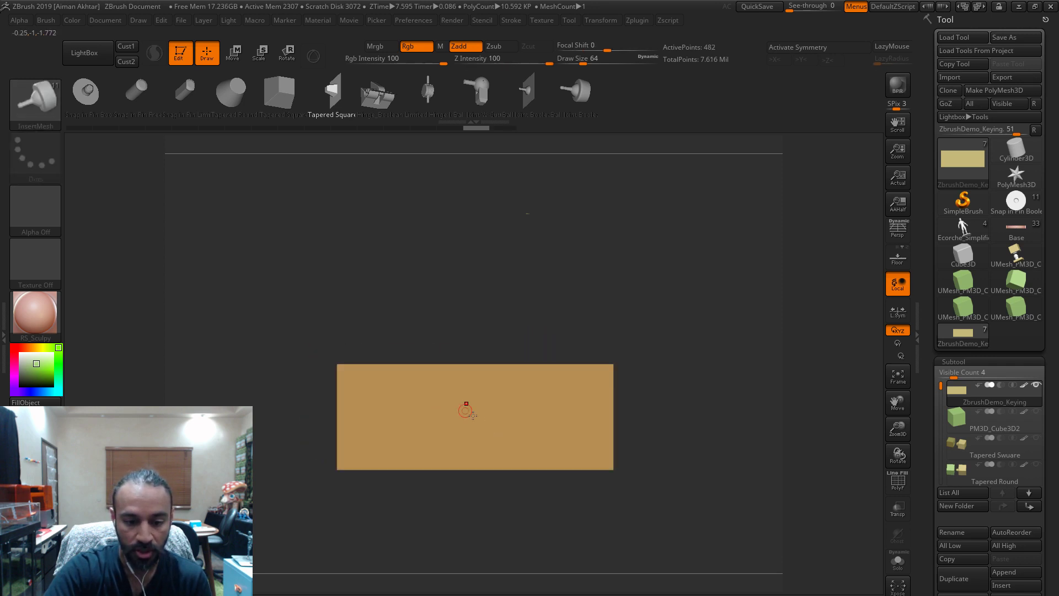
- Insert the Tapered Square mesh on the long block's front face in straight front view and split it into its own subtool
left_click_drag(478, 419, 513, 439)
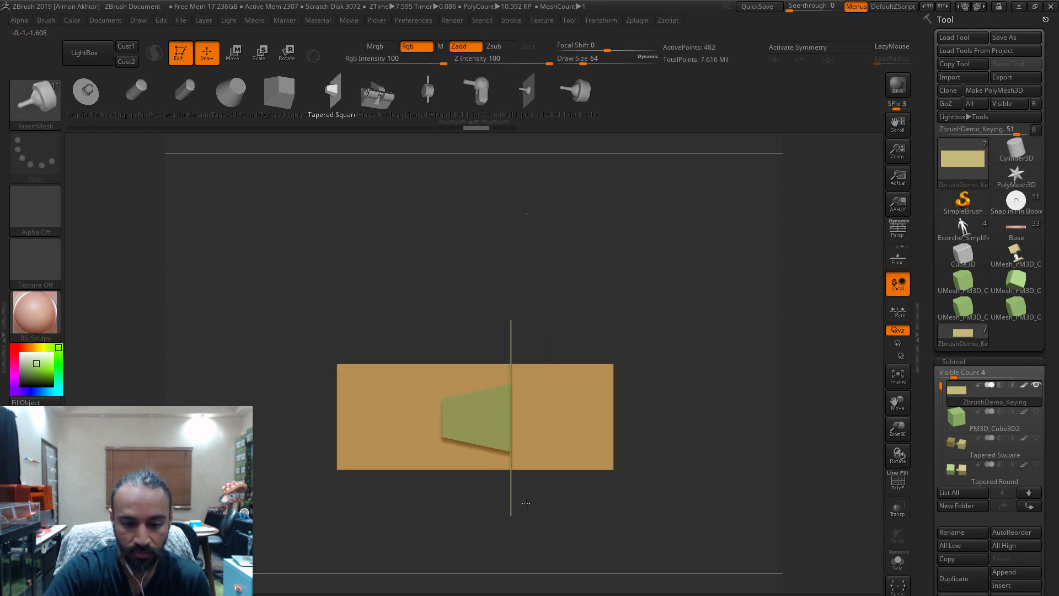
left_click_drag(689, 512, 764, 520)
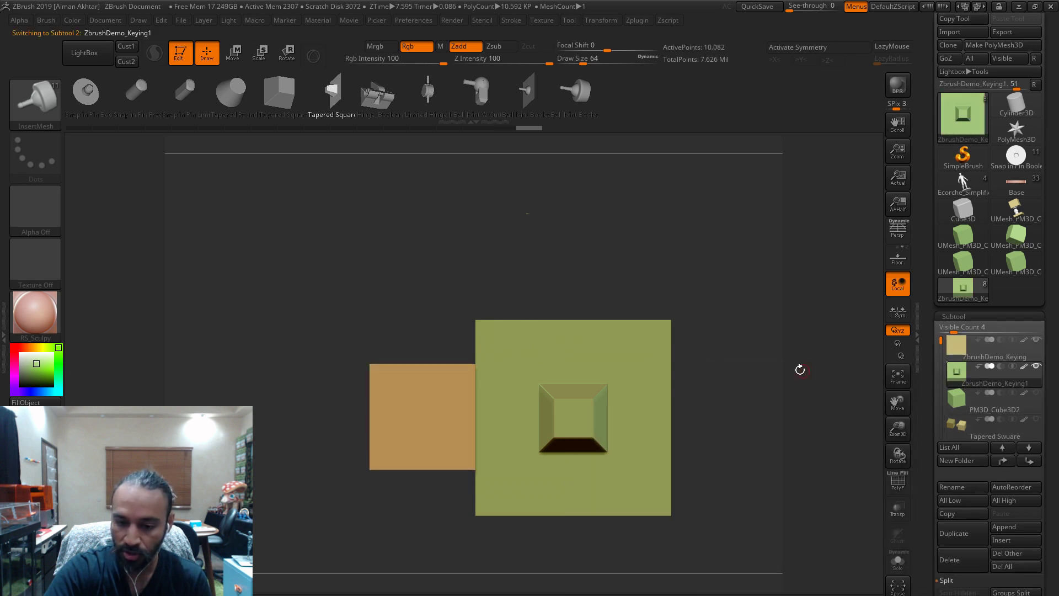
- Move the ZbrushDemo_Keying1 tapered plate sideways into the middle of the long block, checking its position with transparency on
left_click_drag(800, 370, 720, 381)
left_click(233, 52)
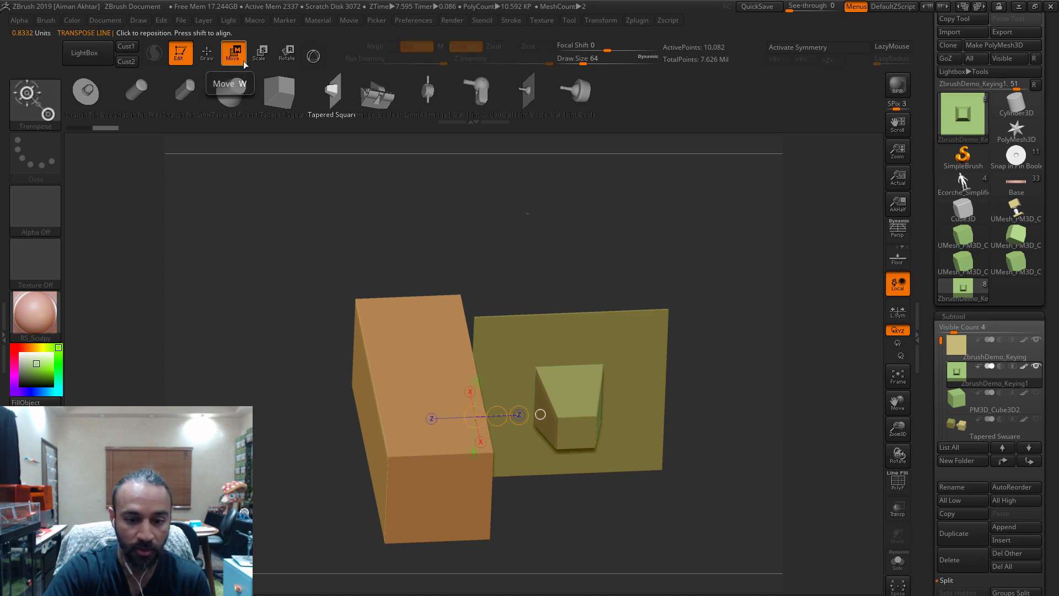
left_click_drag(476, 417, 376, 415)
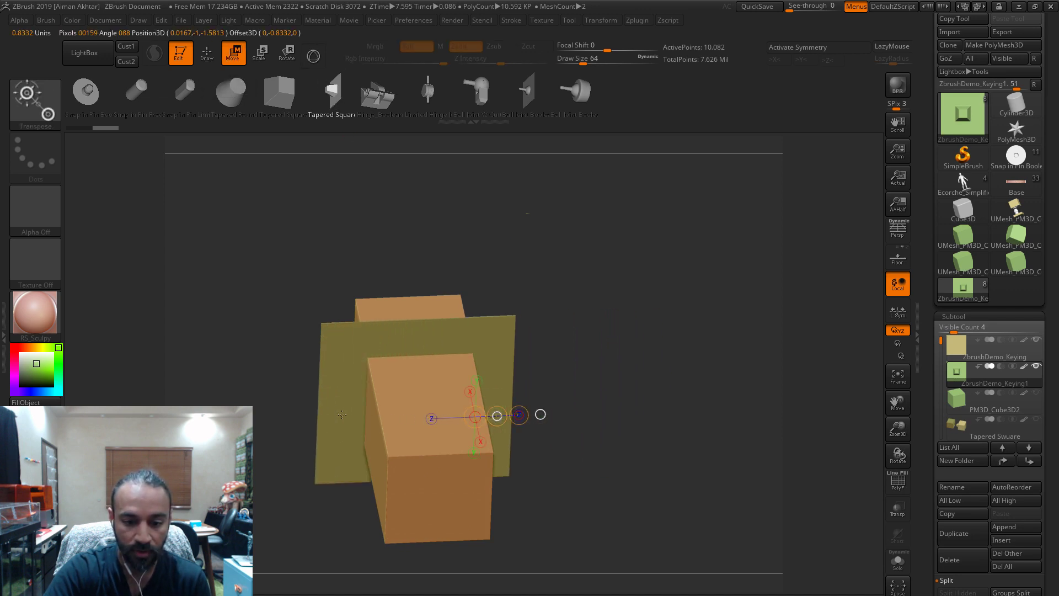
left_click(897, 510)
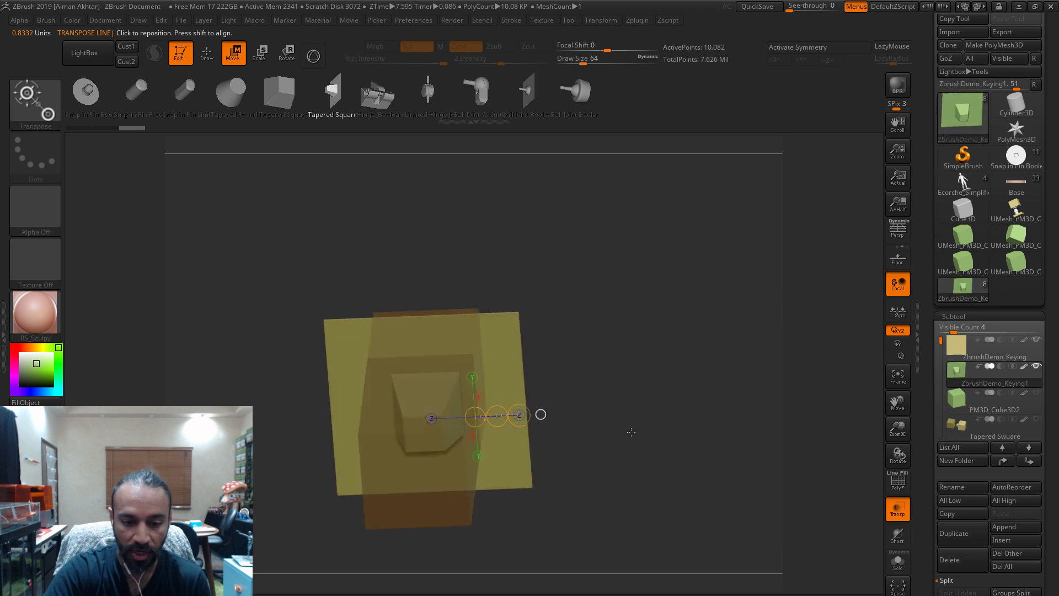
mouse_move(689, 425)
left_mouse_down()
mouse_move(630, 408)
mouse_move(689, 376)
mouse_move(767, 476)
left_mouse_up()
key("q")
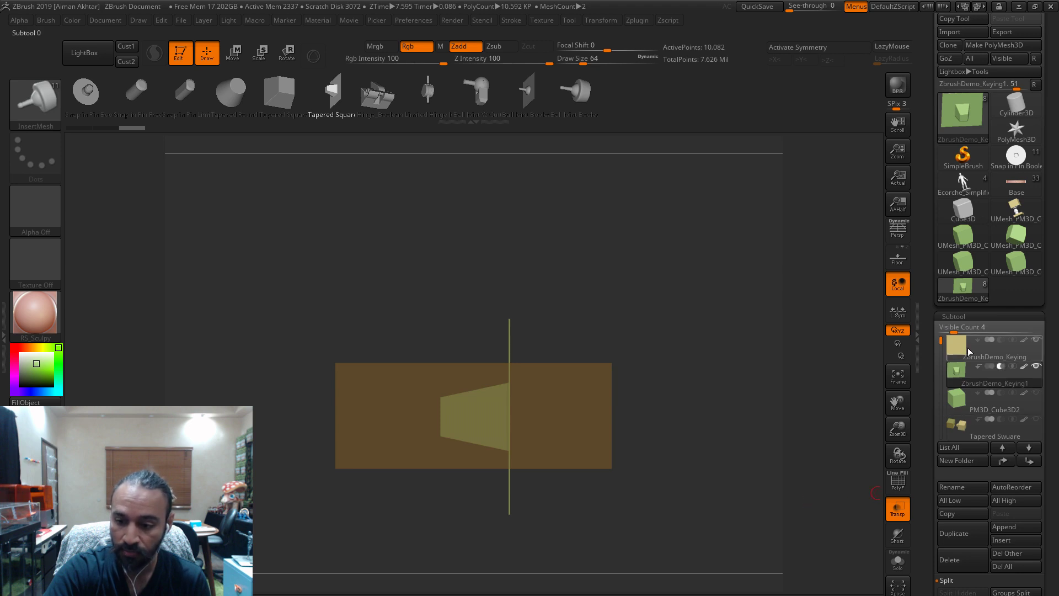
- Turn transparency off and preview the long block with ZbrushDemo_Keying1 as a live boolean subtraction
left_click_drag(741, 397, 447, 331)
left_click(898, 510)
left_click_drag(705, 443, 506, 368, "alt")
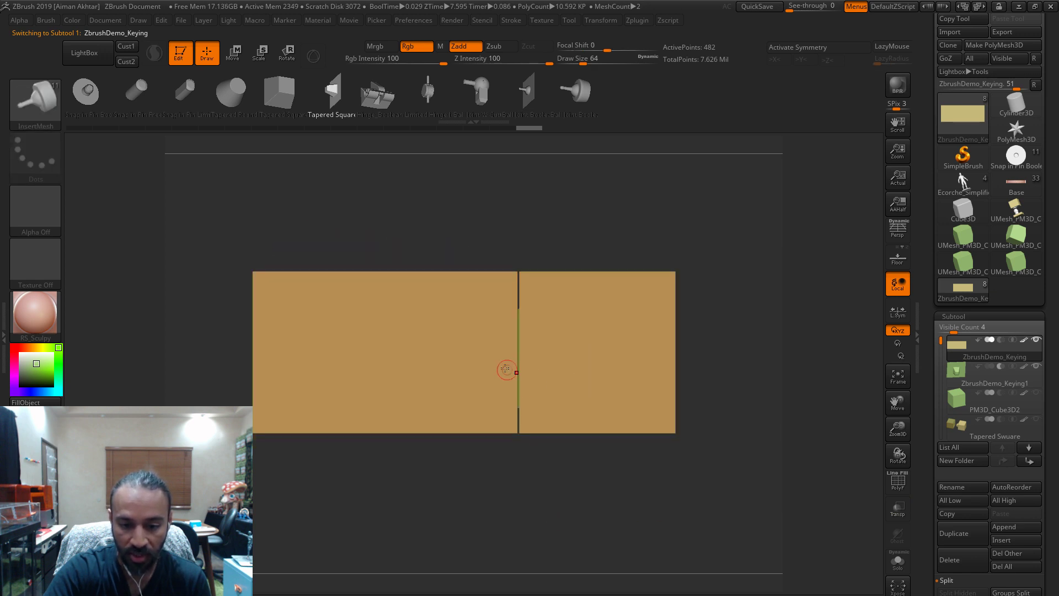
left_click_drag(682, 525, 641, 513, "alt")
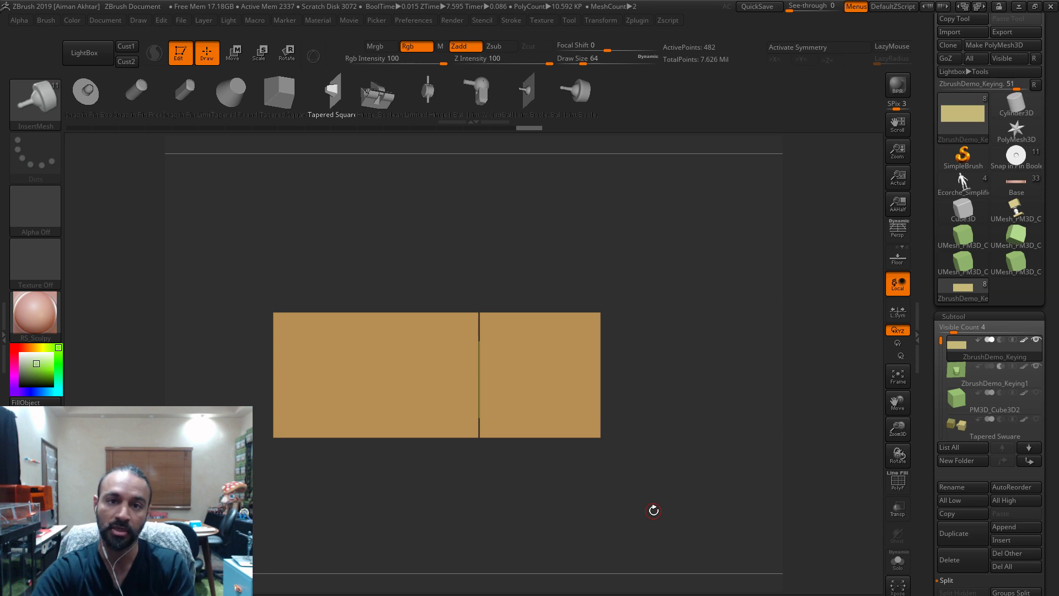
left_click_drag(686, 497, 677, 518)
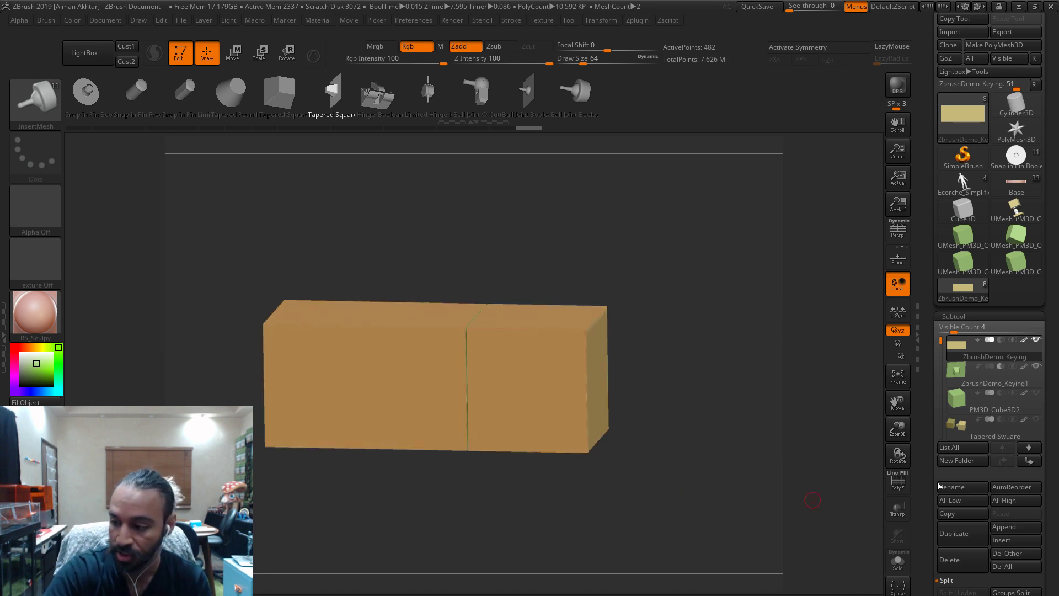
- Examine the two ZbrushDemo_Keying subtools in the list and view ZbrushDemo_Keying1 briefly in Solo mode
mouse_move(981, 375)
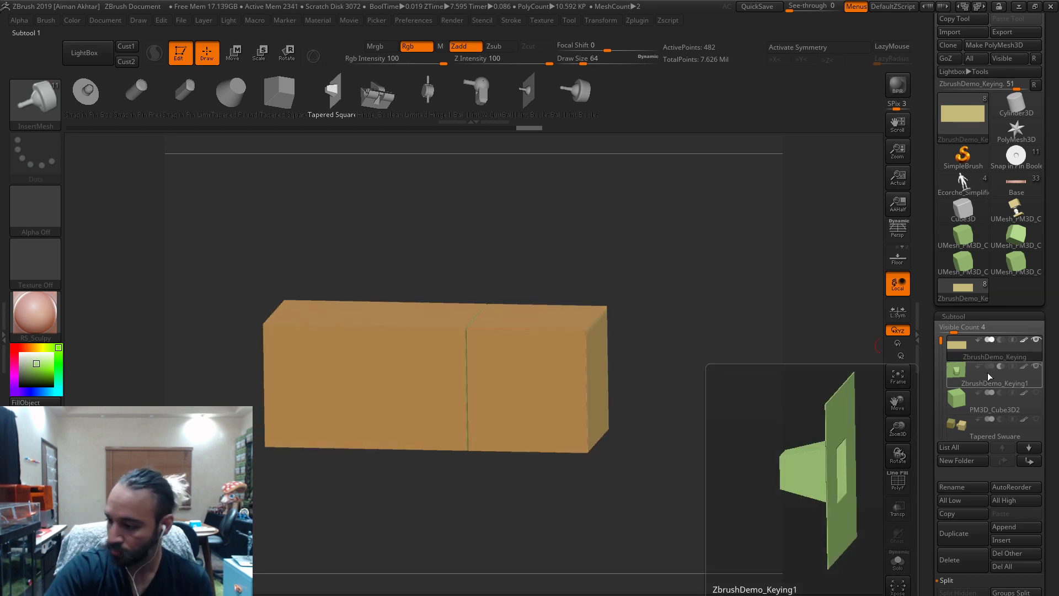
left_click(956, 347)
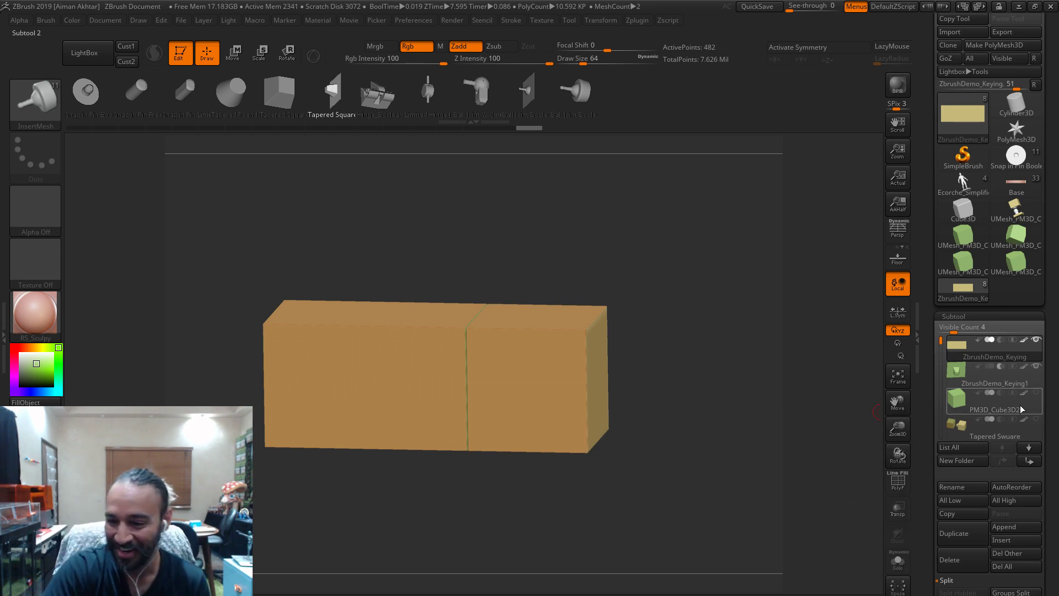
mouse_move(969, 398)
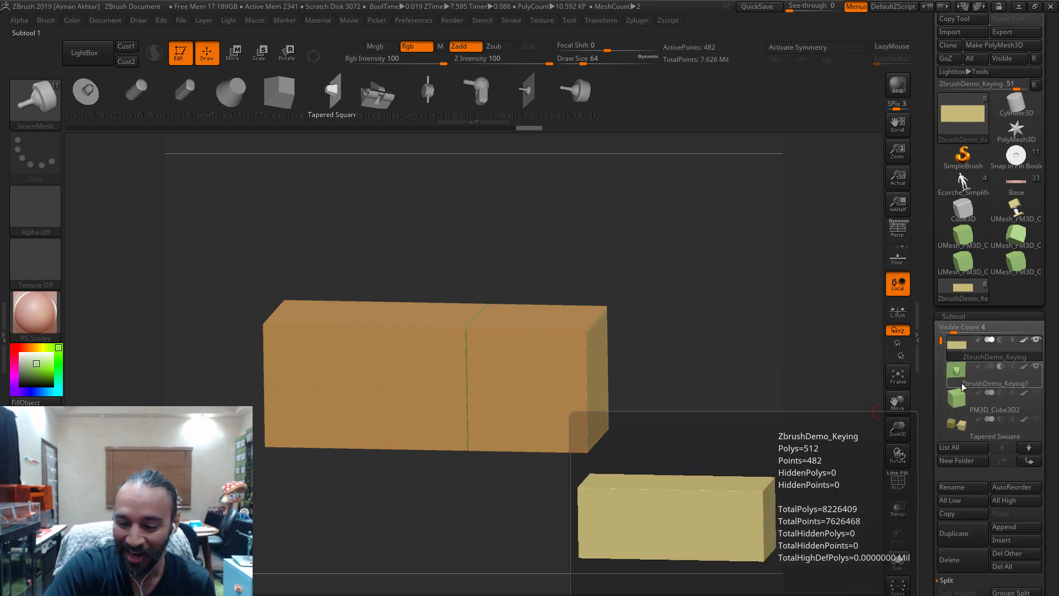
scroll(983, 552, "down", 1)
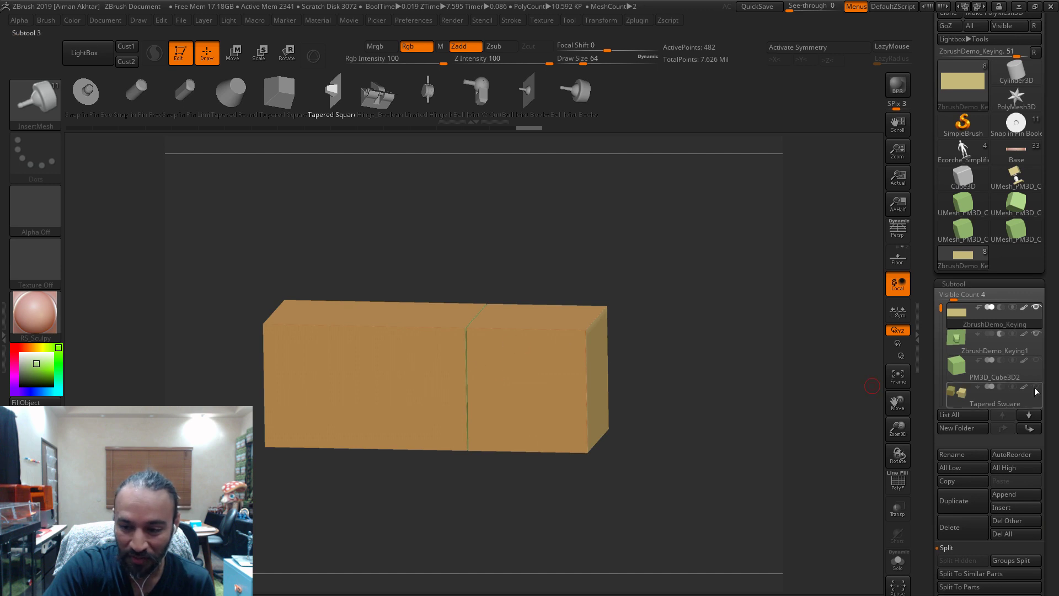
left_click(992, 325)
left_click(958, 339)
left_click(897, 560)
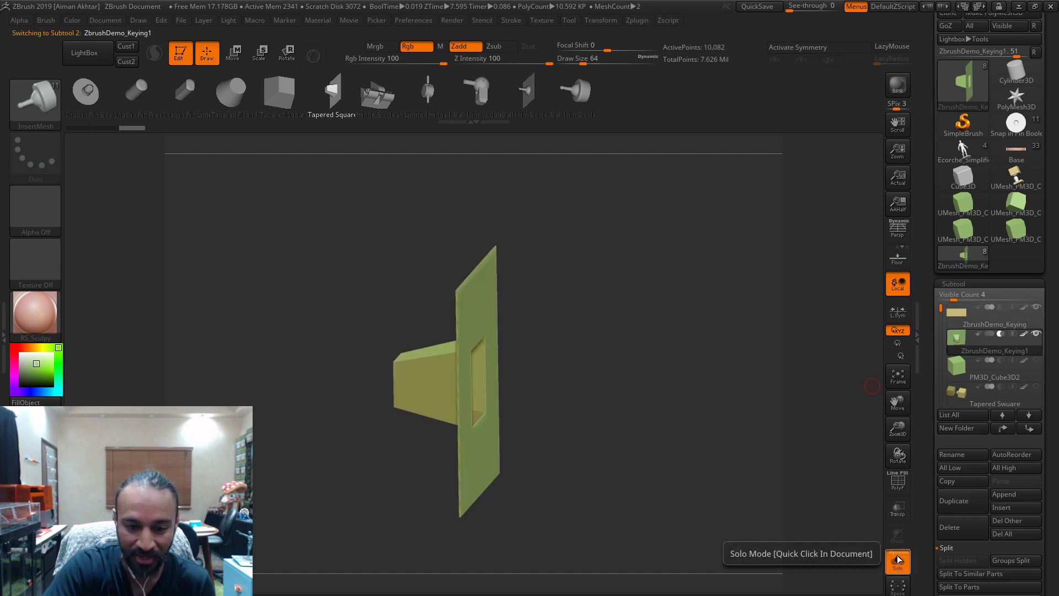
left_click(898, 560)
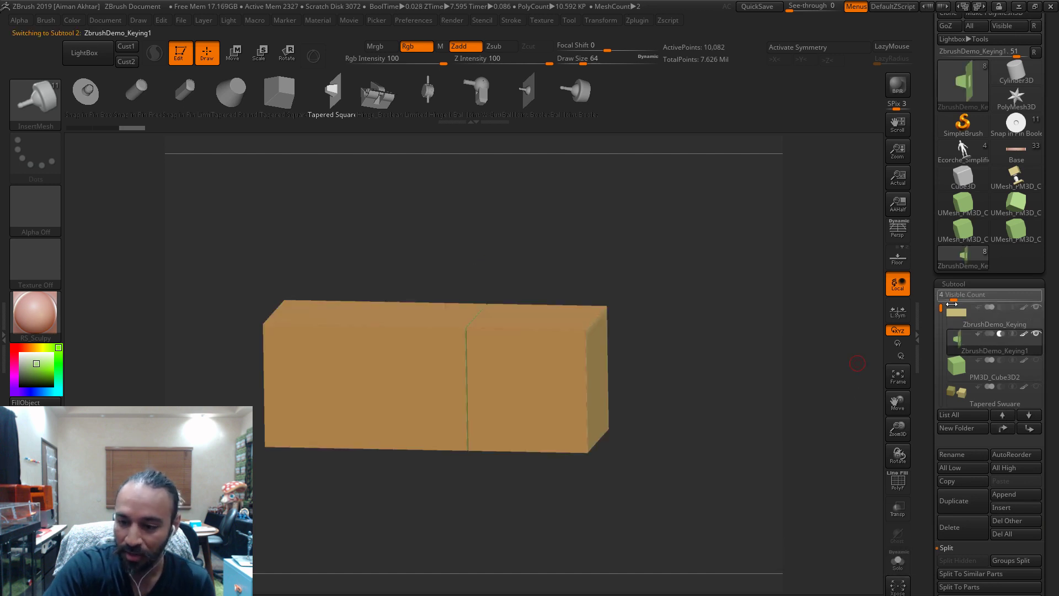
- Make a boolean mesh from ZbrushDemo_Keying and ZbrushDemo_Keying1, and append the resulting UMesh block as a subtool
left_click(993, 316)
scroll(1048, 436, "down", 3)
scroll(1050, 409, "down", 3)
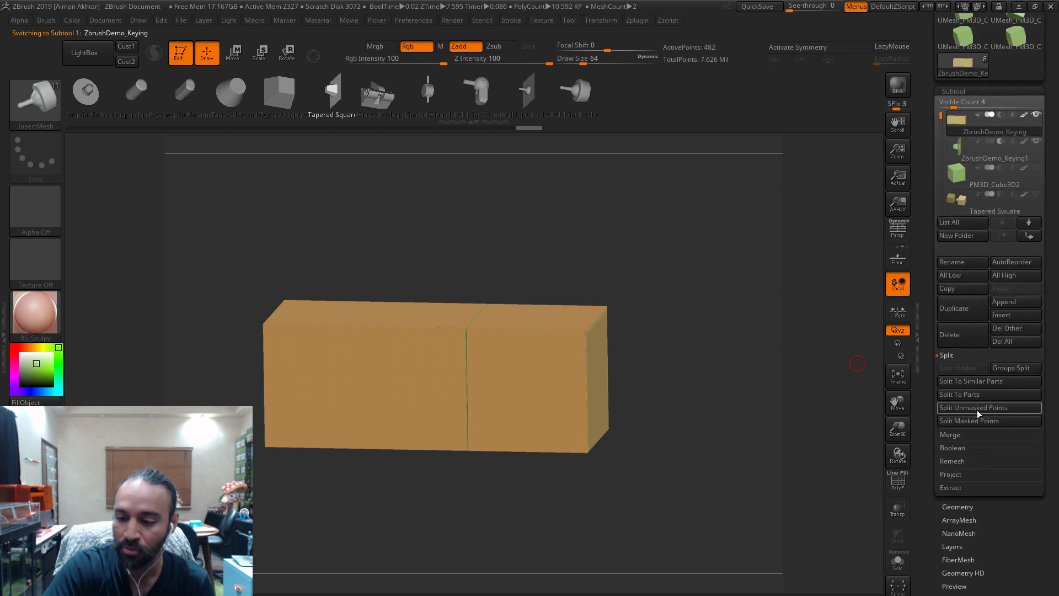
left_click(949, 446)
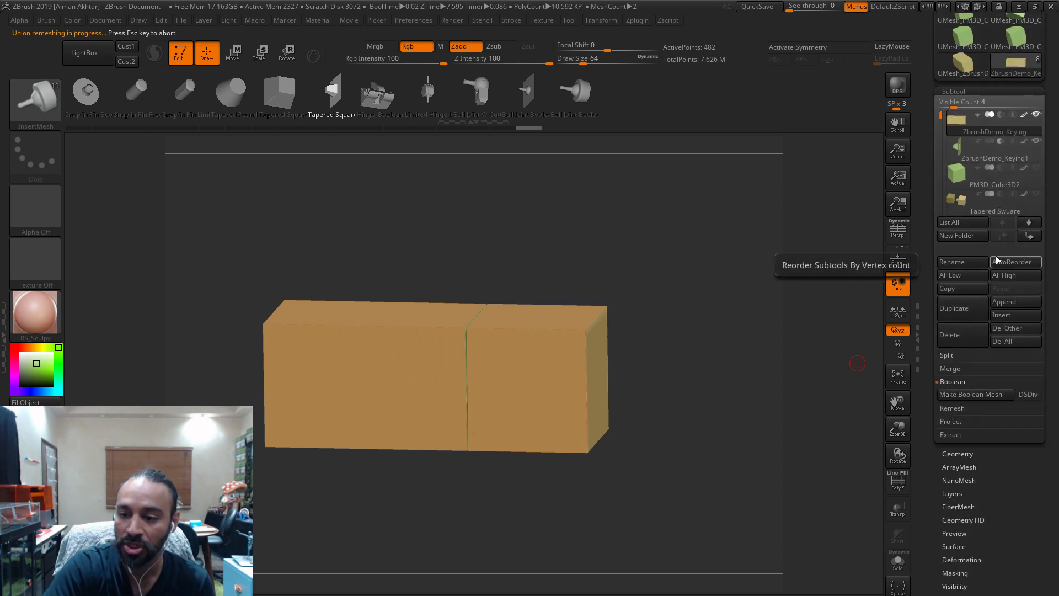
left_click(1007, 302)
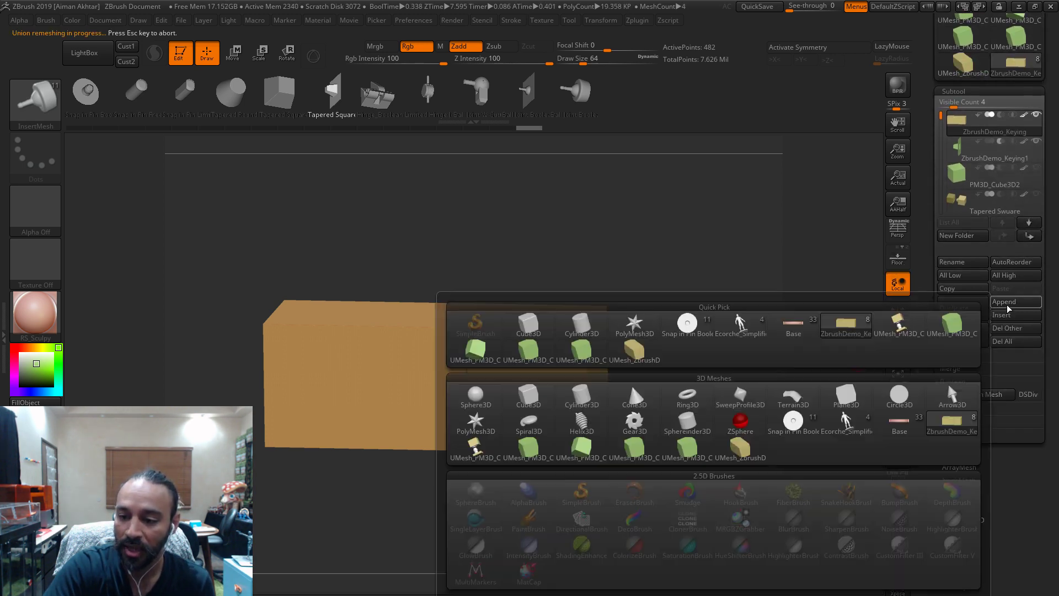
left_click(741, 446)
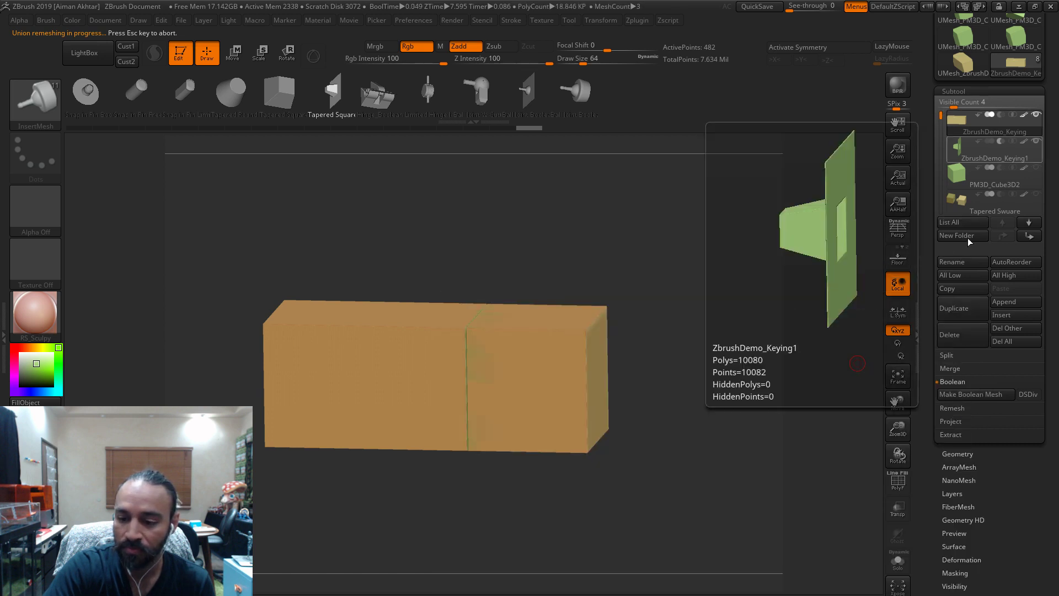
- Delete the source subtools ZbrushDemo_Keying and ZbrushDemo_Keying1, keeping the UMesh_ZbrushDemo_Keying1 result selected
left_click(960, 339)
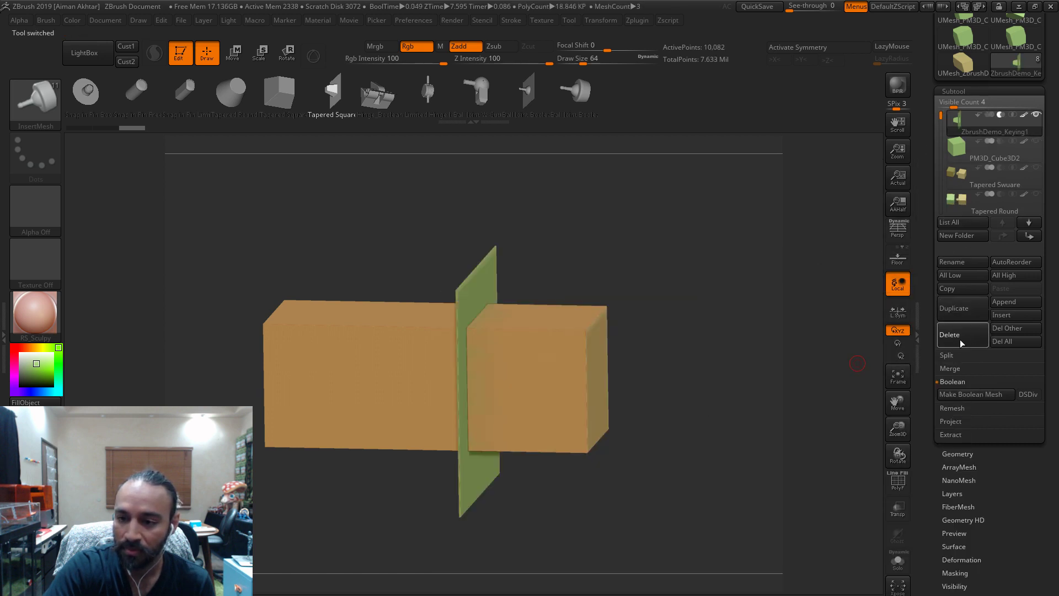
left_click(959, 339)
left_click(951, 134)
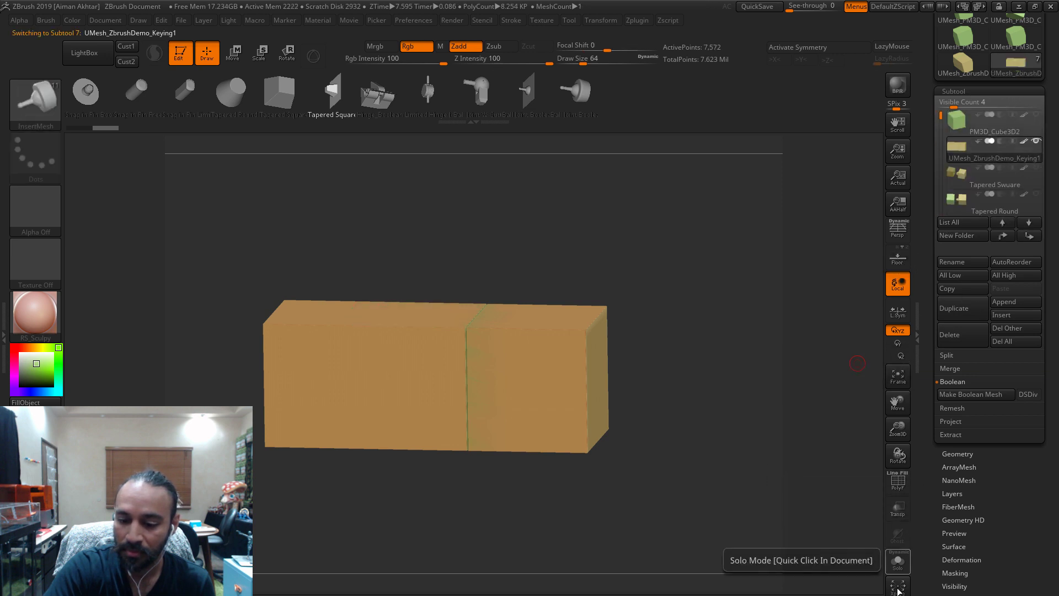
- Mask the longer half of the cut block and pull the shorter half with its tapered peg out of the socket
left_click_drag(728, 439, 724, 469)
left_click(233, 53)
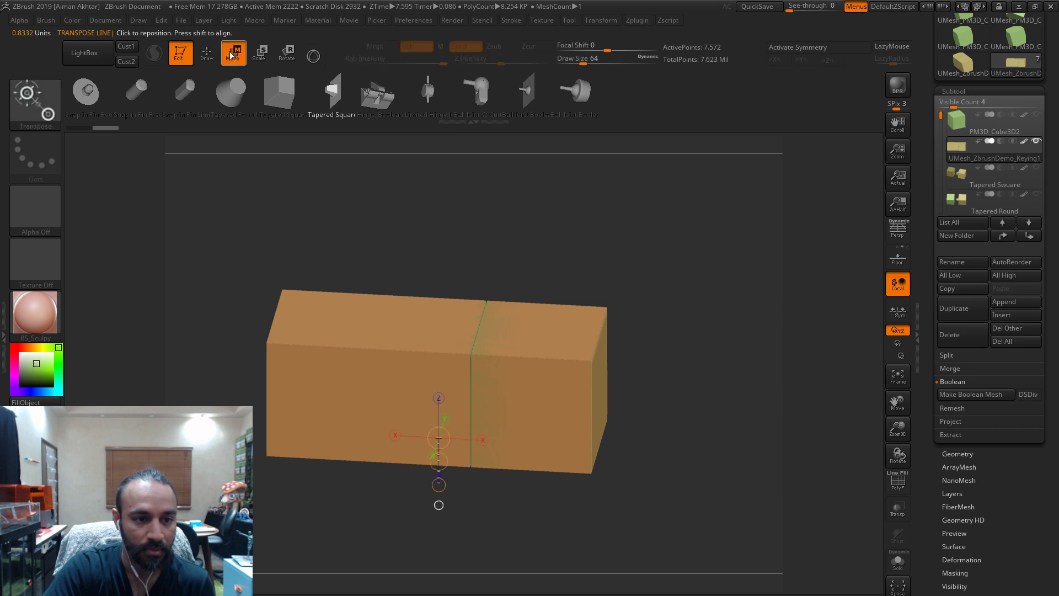
left_click(603, 413, "ctrl")
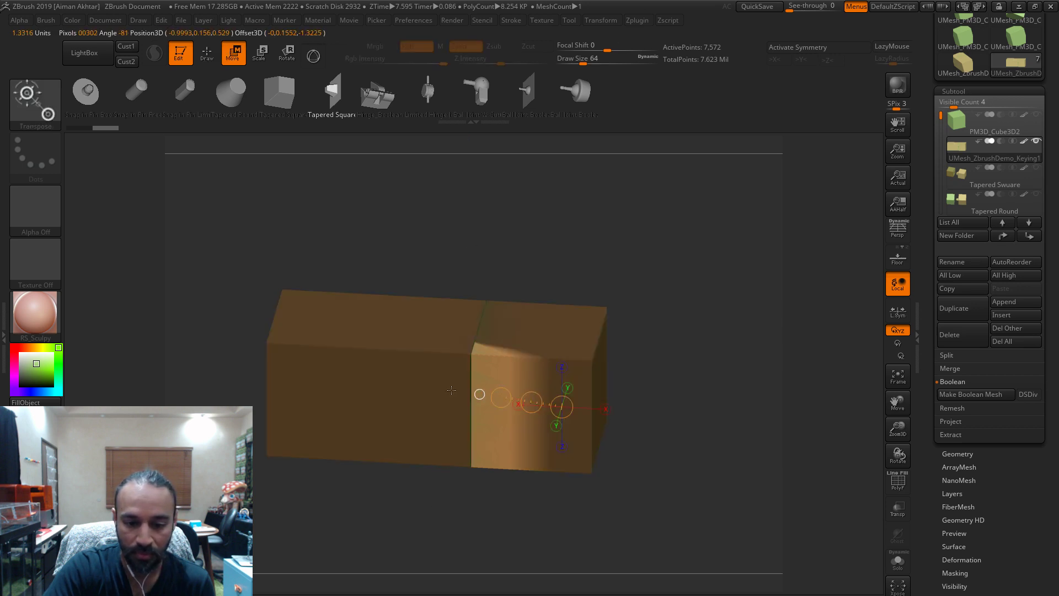
left_click_drag(607, 375, 772, 377)
left_click(628, 541, "ctrl")
left_click_drag(628, 541, 612, 519)
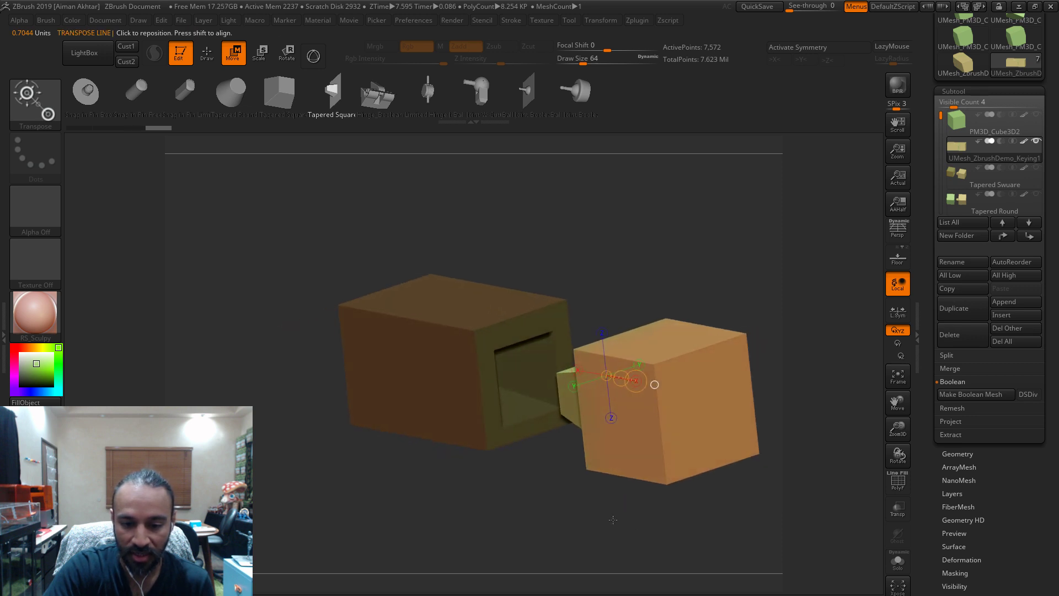
- Clear the mask from the separated halves and view the tapered socket and peg from several sides
left_click(207, 56)
mouse_move(631, 239)
left_mouse_down()
mouse_move(693, 272)
mouse_move(632, 275)
mouse_move(534, 309)
left_mouse_up()
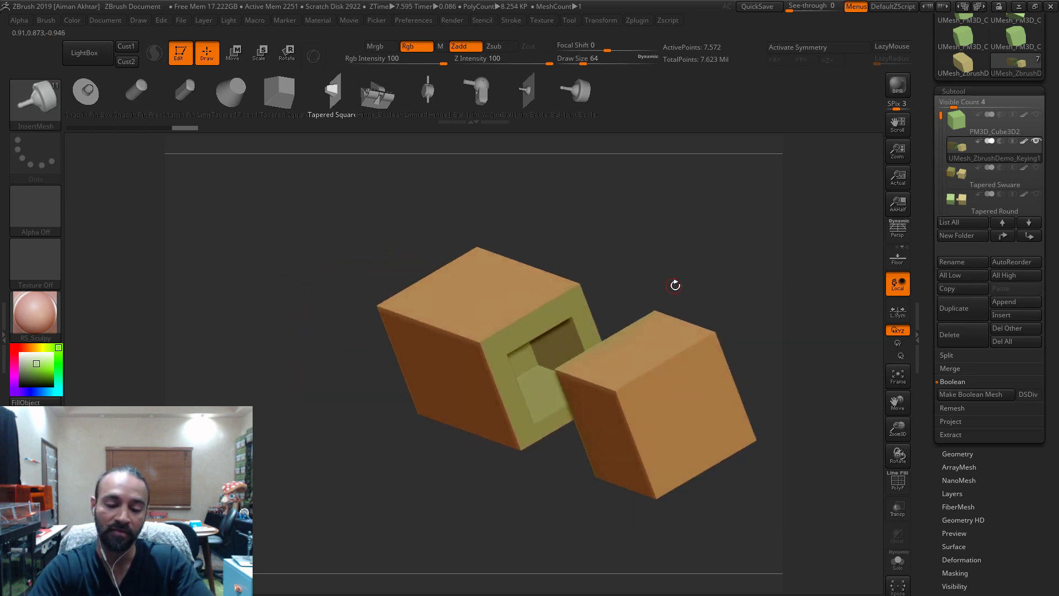
left_click_drag(675, 285, 829, 225)
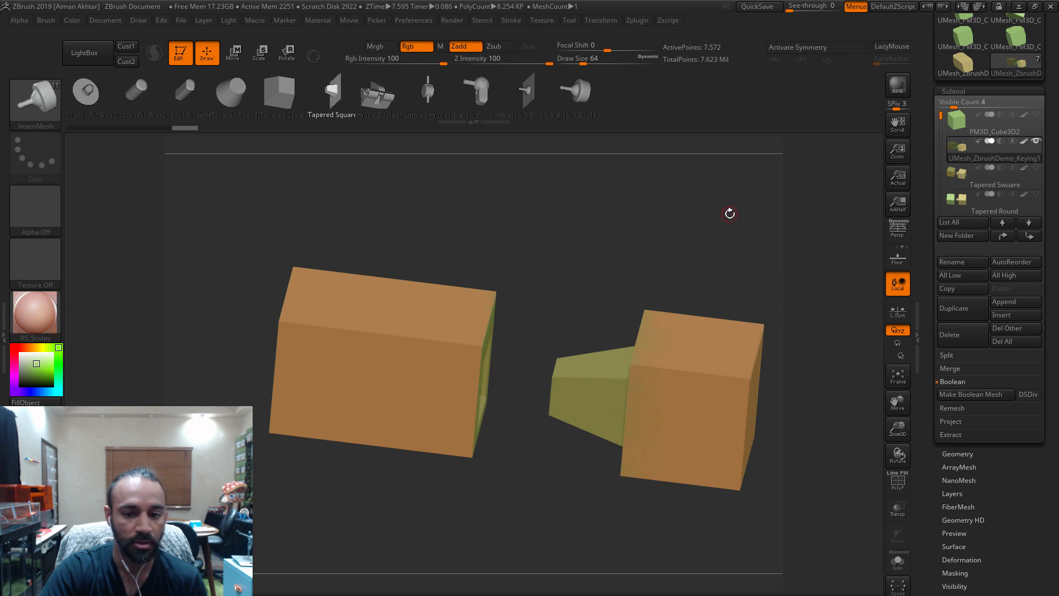
- Insert another Tapered Square mesh on the longer half in front view and move it out beside the socket block
left_click_drag(702, 240, 716, 515)
key("w")
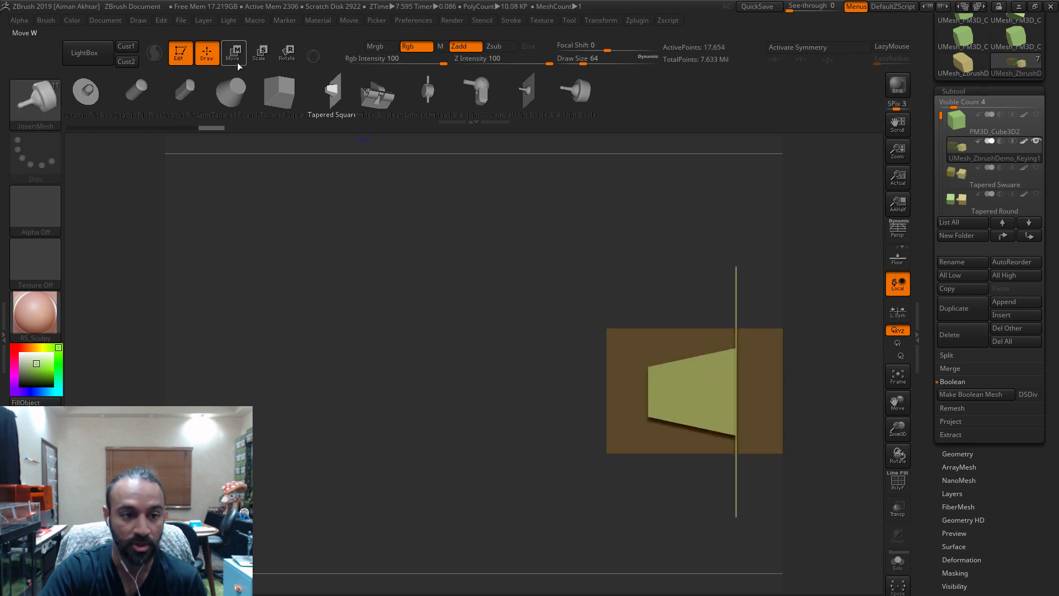
left_click_drag(737, 392, 397, 366)
mouse_move(568, 480)
left_mouse_down()
mouse_move(590, 494)
mouse_move(612, 474)
mouse_move(606, 441)
mouse_move(552, 419)
left_mouse_up()
- Move the inserted tapered plate by about 4.5 units in line with the two block halves, and clear the mask
left_click_drag(500, 382, 500, 237)
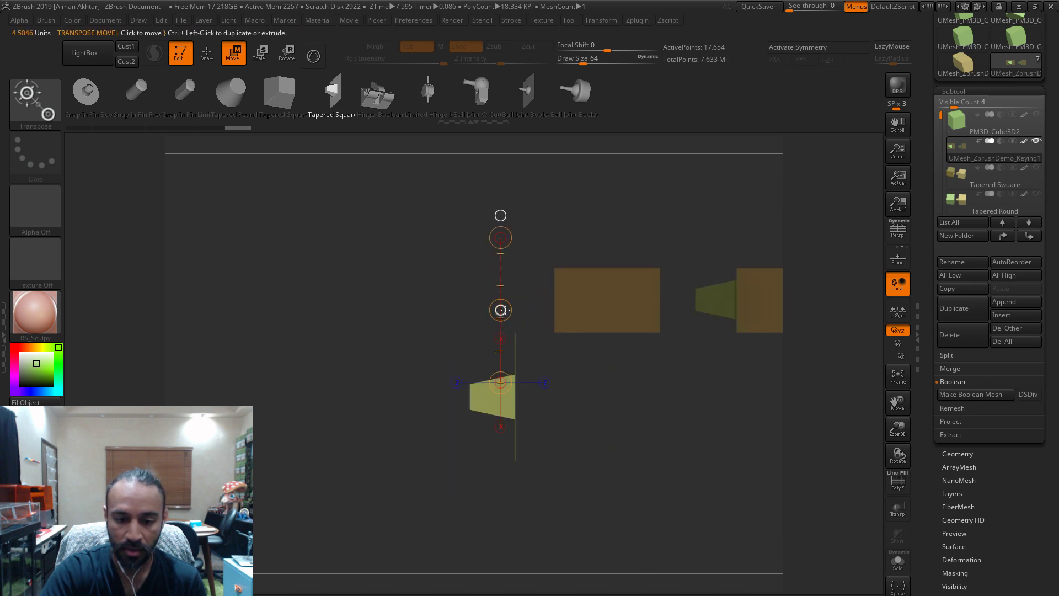
left_click_drag(502, 310, 507, 224)
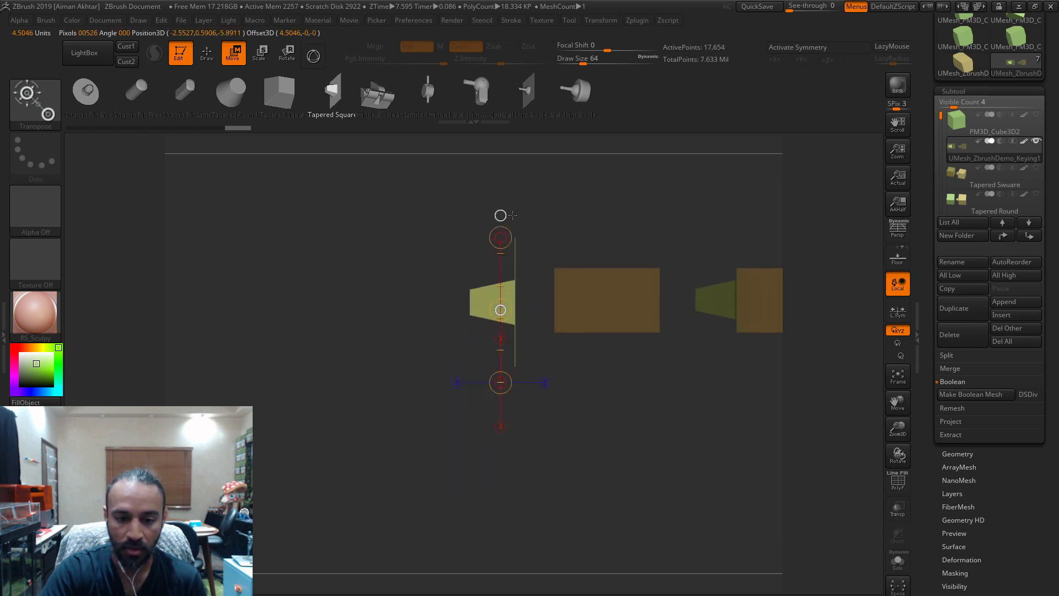
key("q")
left_click_drag(790, 485, 664, 496, "alt")
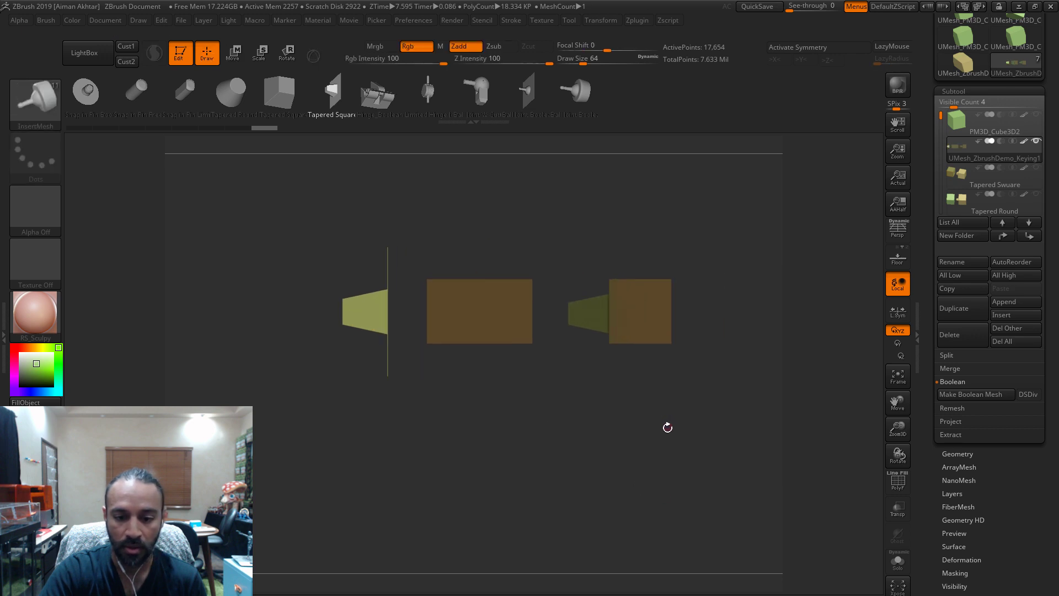
left_click_drag(695, 440, 659, 458)
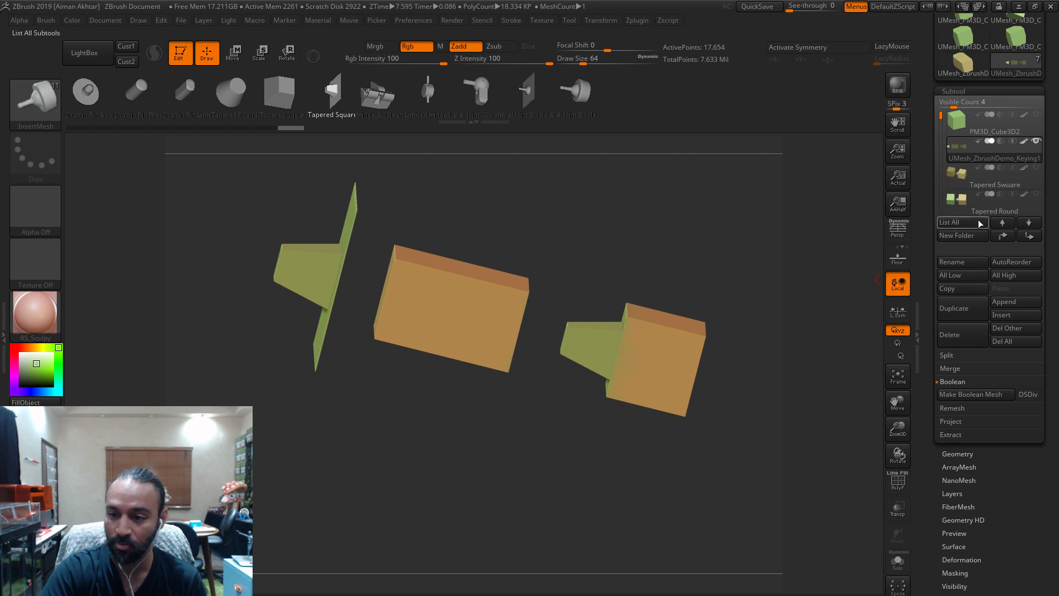
- Rename the subtool holding the cut block halves and inserted tapered plate as Tapered Square Boolean
left_click(962, 261)
type("T")
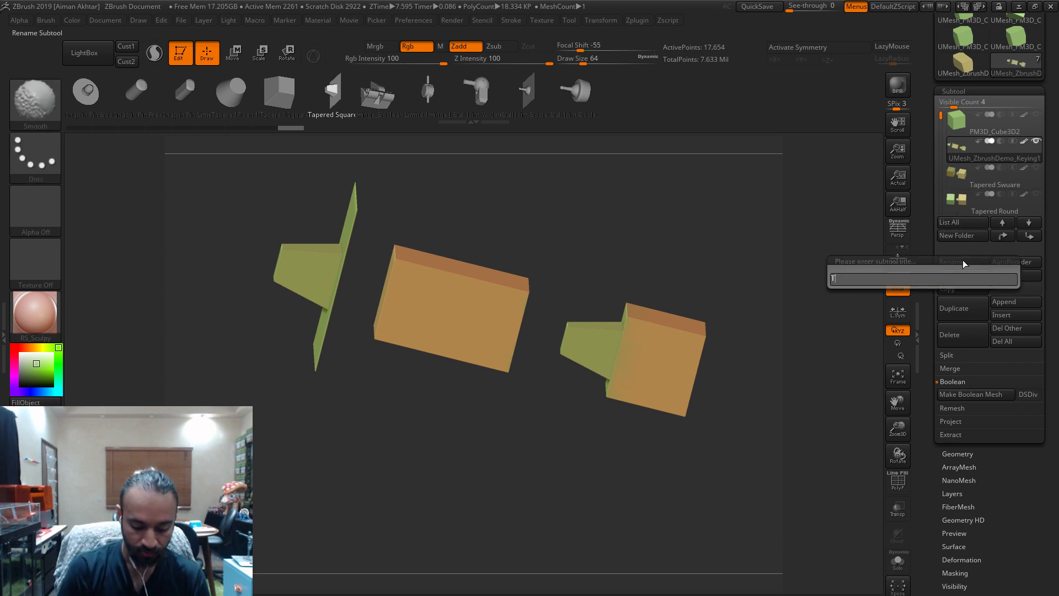
type("apered Squar")
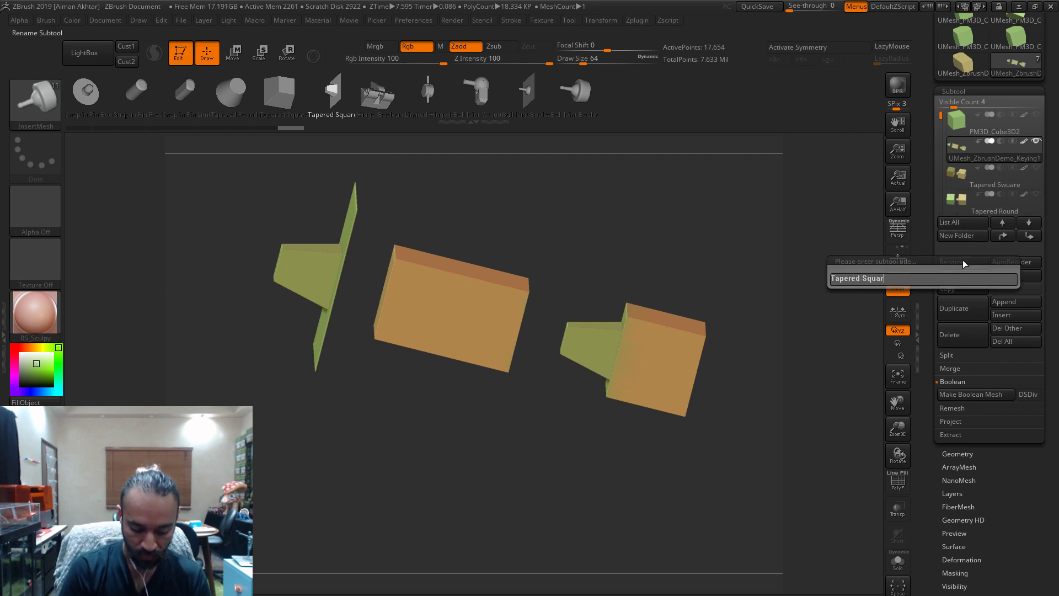
type("e Boolean")
key("Return")
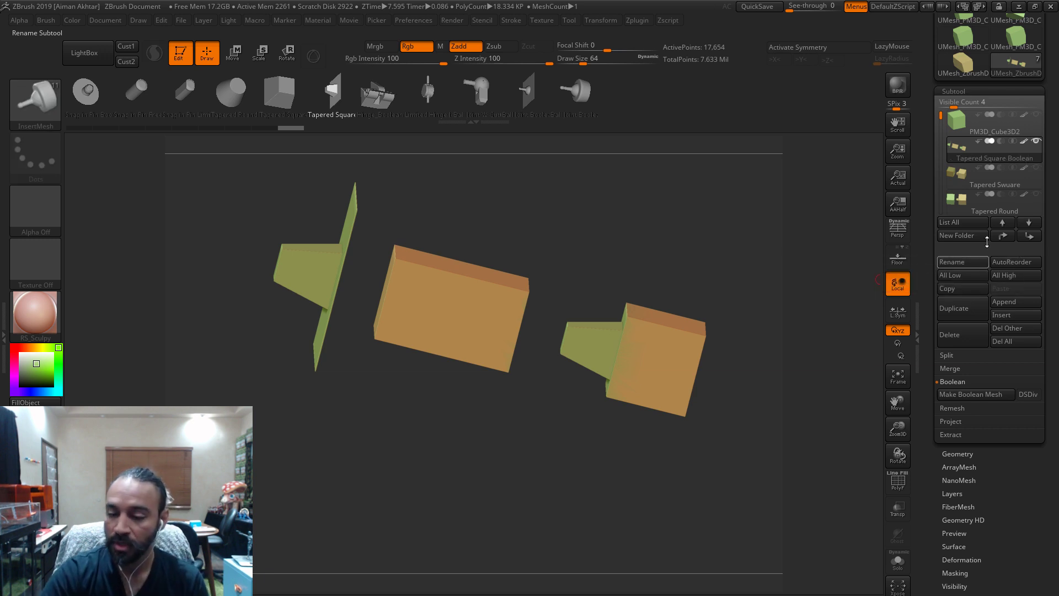
- Correct the misspelled Tapered Swuare subtool name to Tapered Square
left_click(974, 185)
left_click(964, 261)
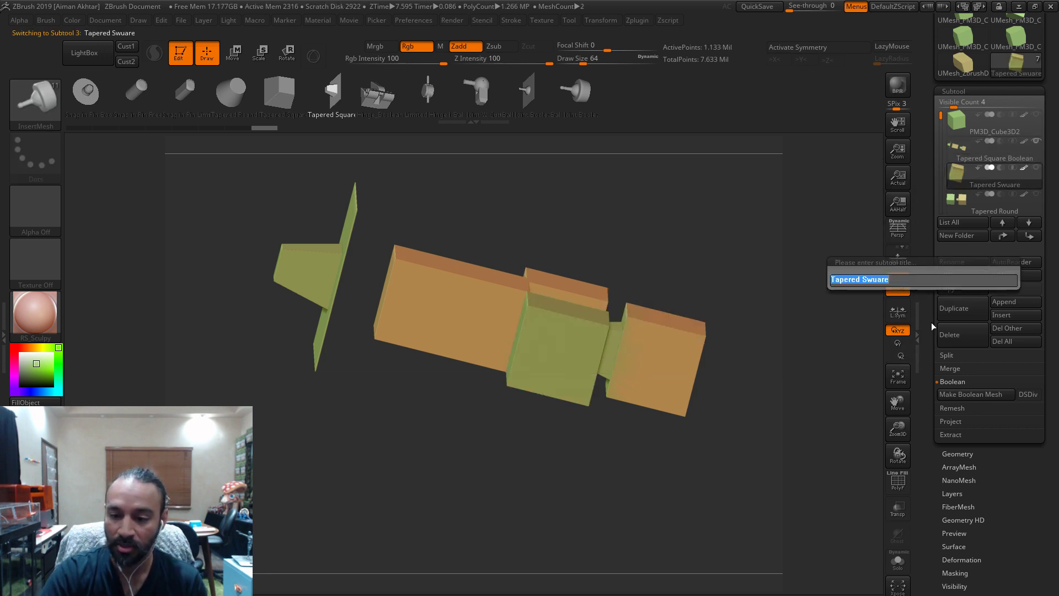
left_click(969, 276)
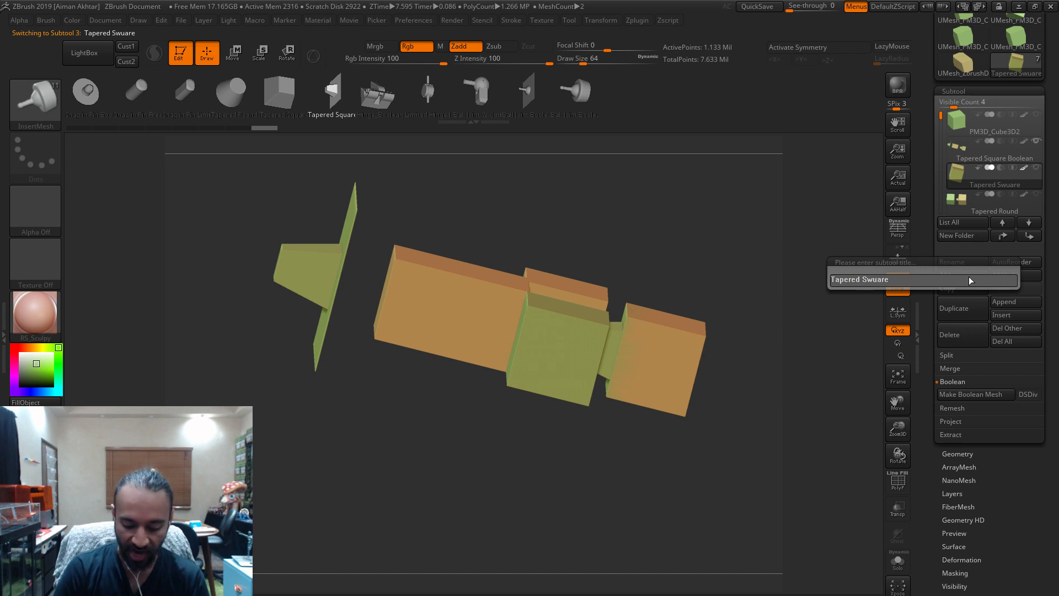
key("BackSpace")
type("q")
key("Return")
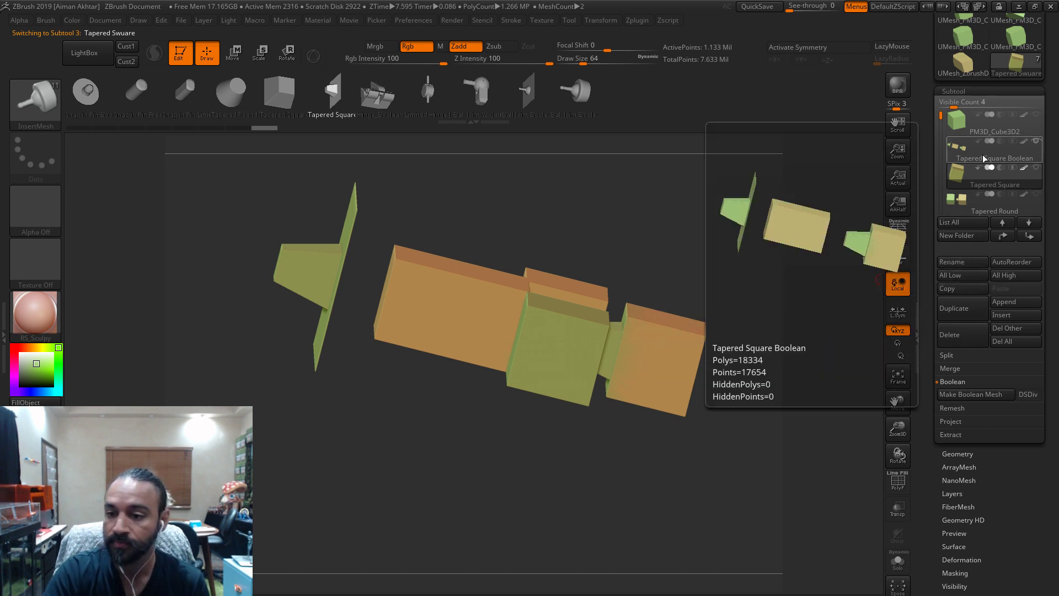
- Duplicate the plain green cube subtool PM3D_Cube3D2 at the start of the subtool list
left_click(967, 151)
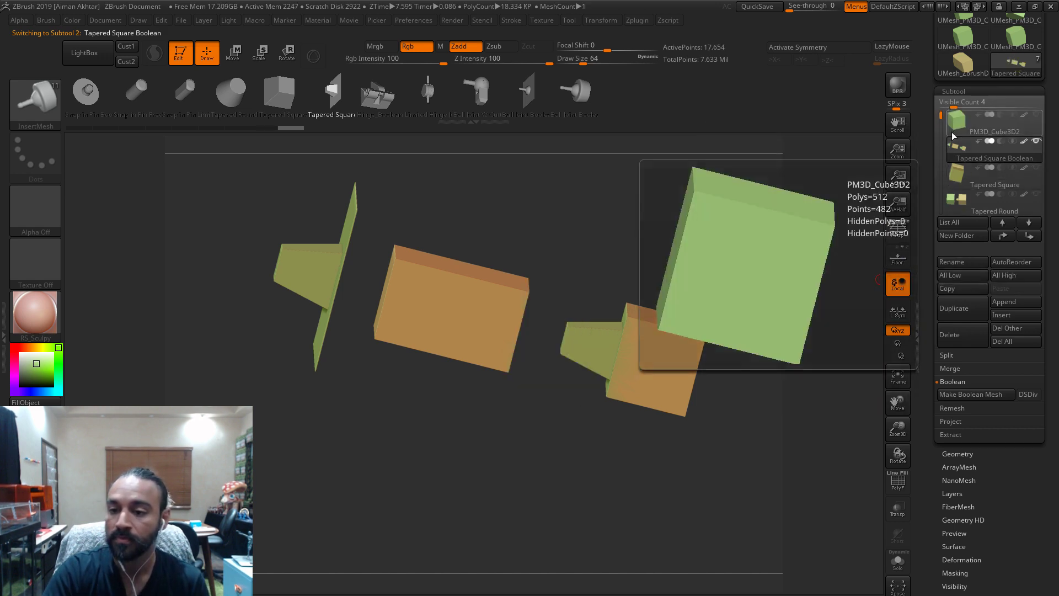
left_click(964, 172)
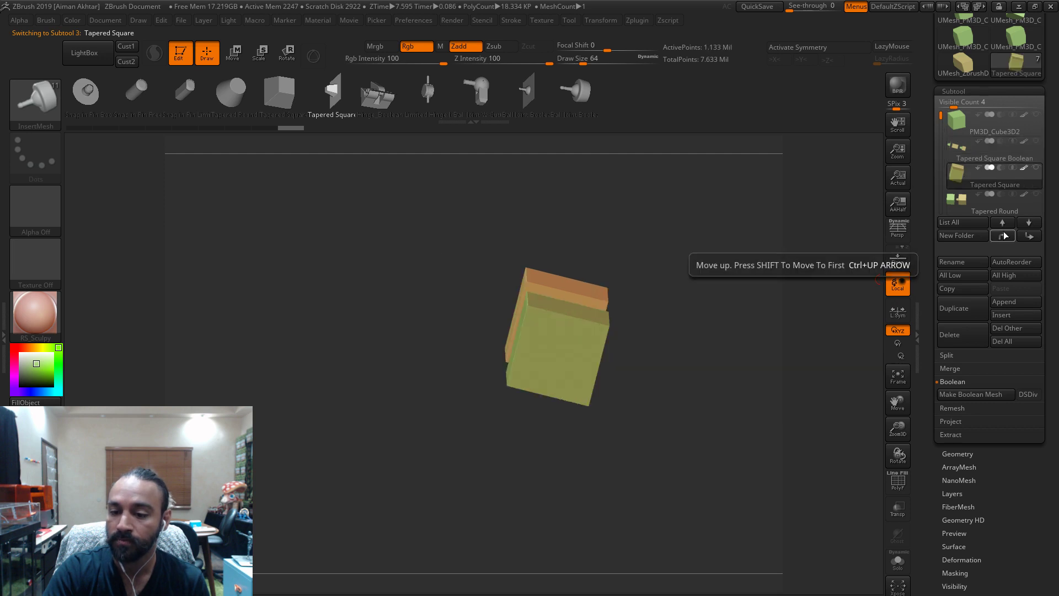
left_click(964, 127)
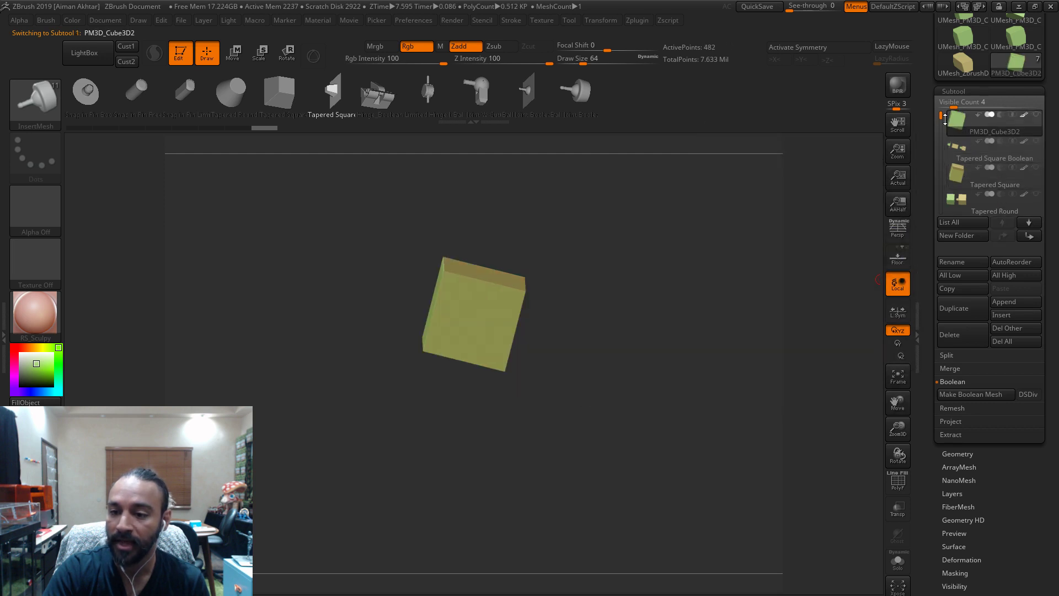
left_click(958, 149)
left_click(959, 130)
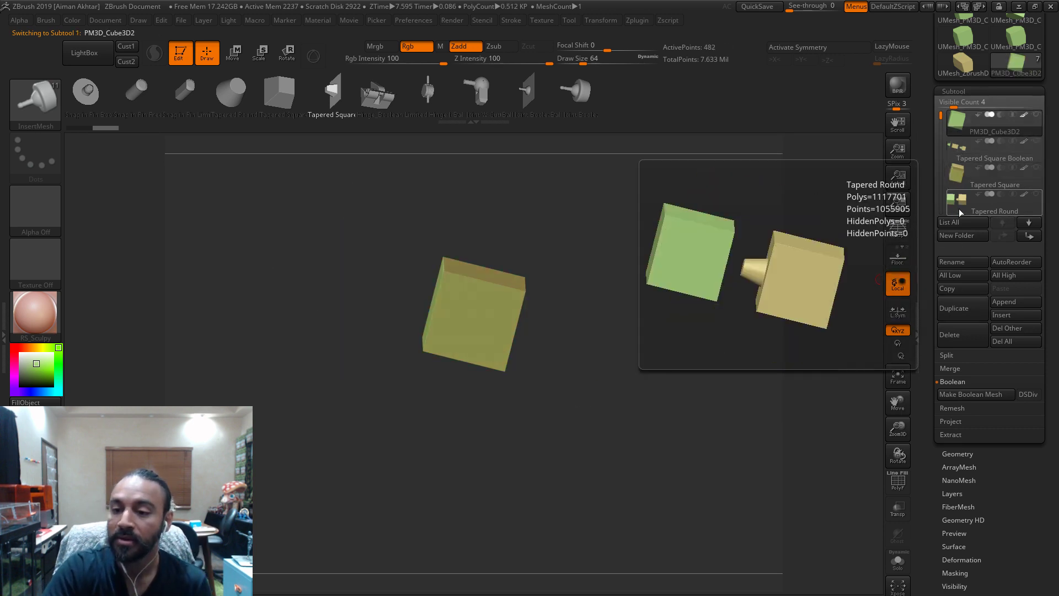
mouse_move(940, 117)
left_mouse_down()
mouse_move(936, 154)
mouse_move(938, 114)
left_mouse_up()
left_click(954, 308)
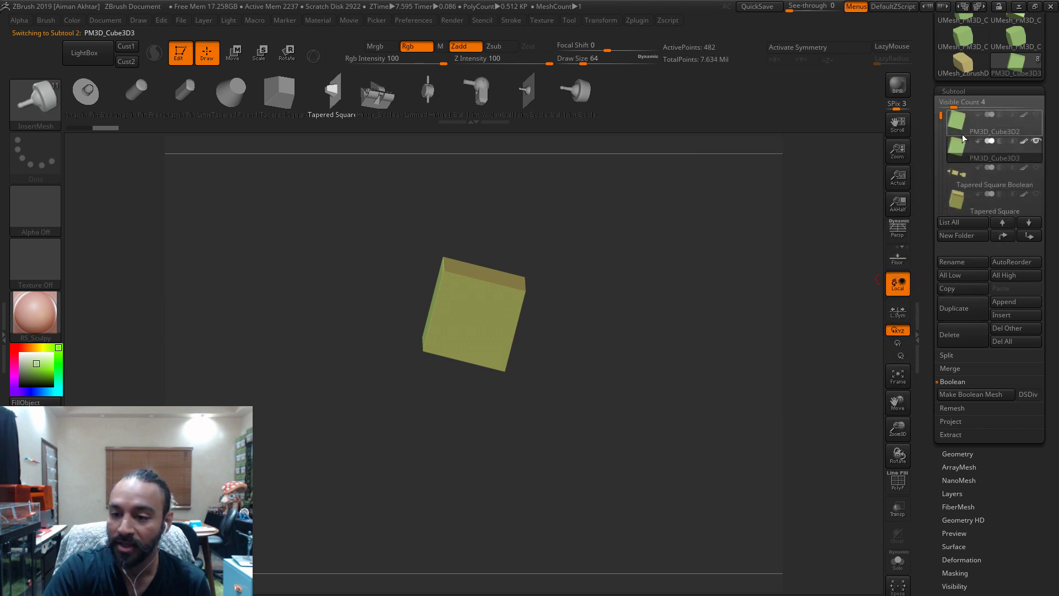
- Fill the duplicated cube with the tan colour sampled from the block pieces (R 213, G 198, B 127)
left_click(952, 178)
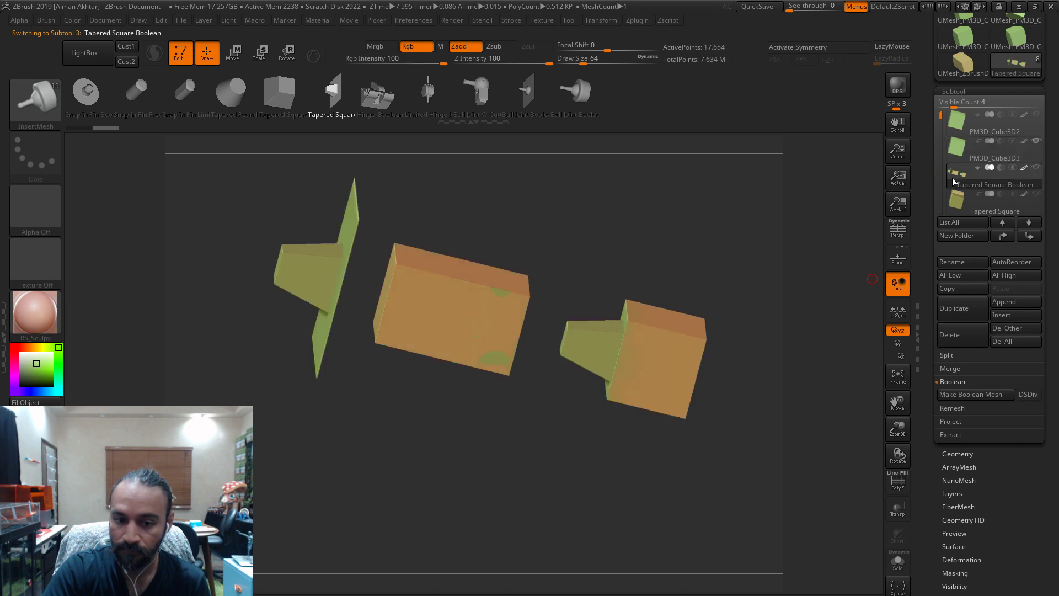
left_click(39, 348)
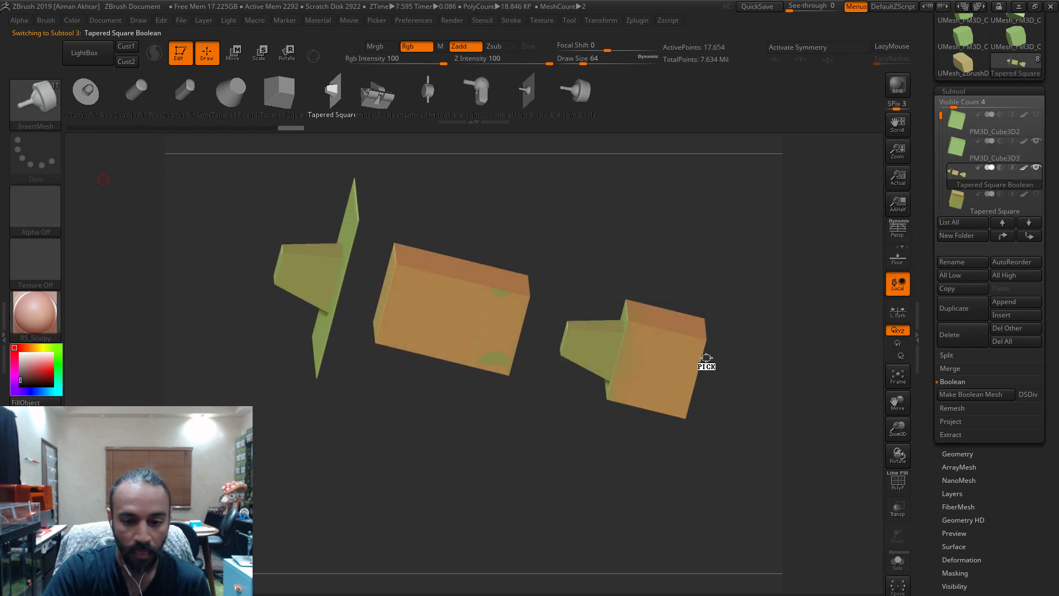
left_click(987, 150)
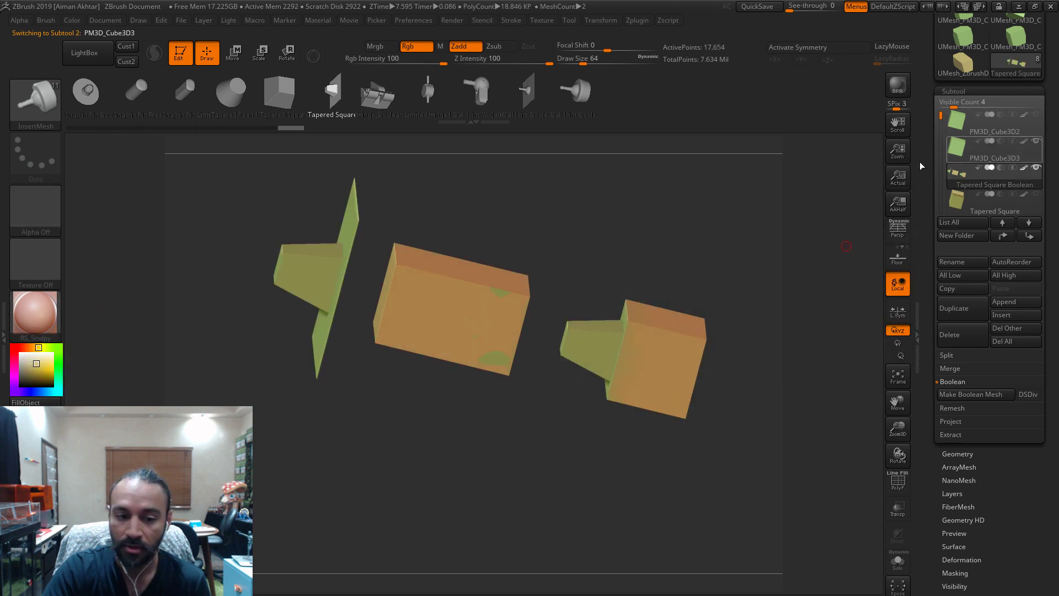
left_click(66, 22)
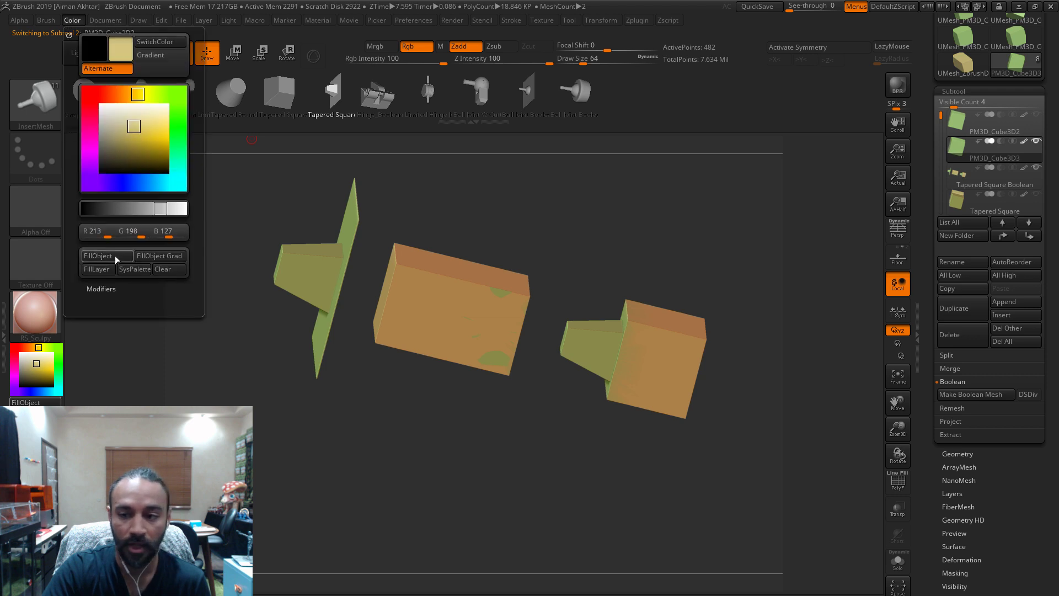
left_click(115, 256)
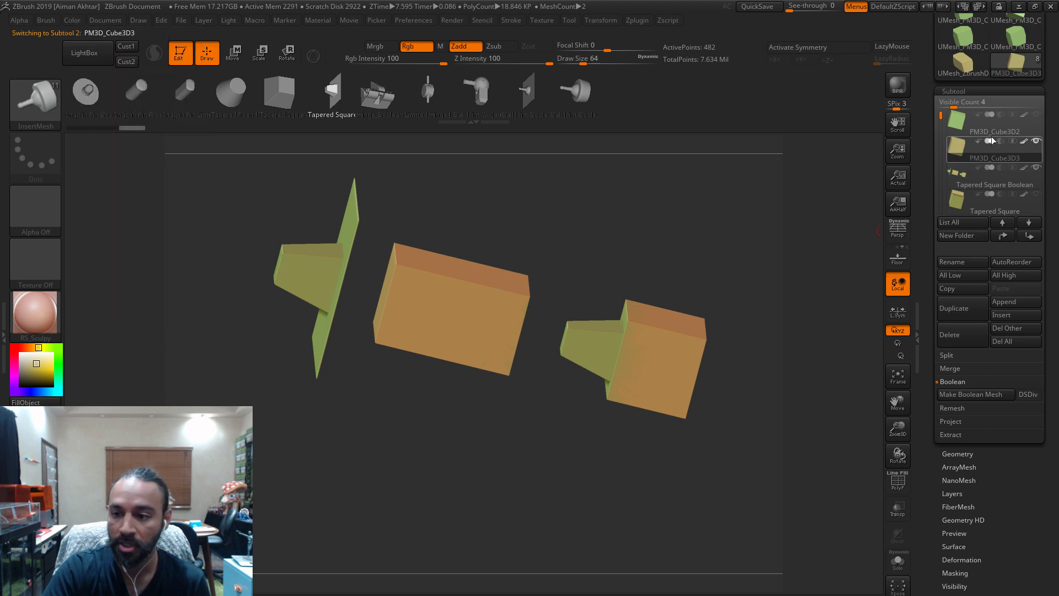
- Hide the Tapered Square Boolean subtool and show the original green cube together with its tan duplicate
left_click(961, 200)
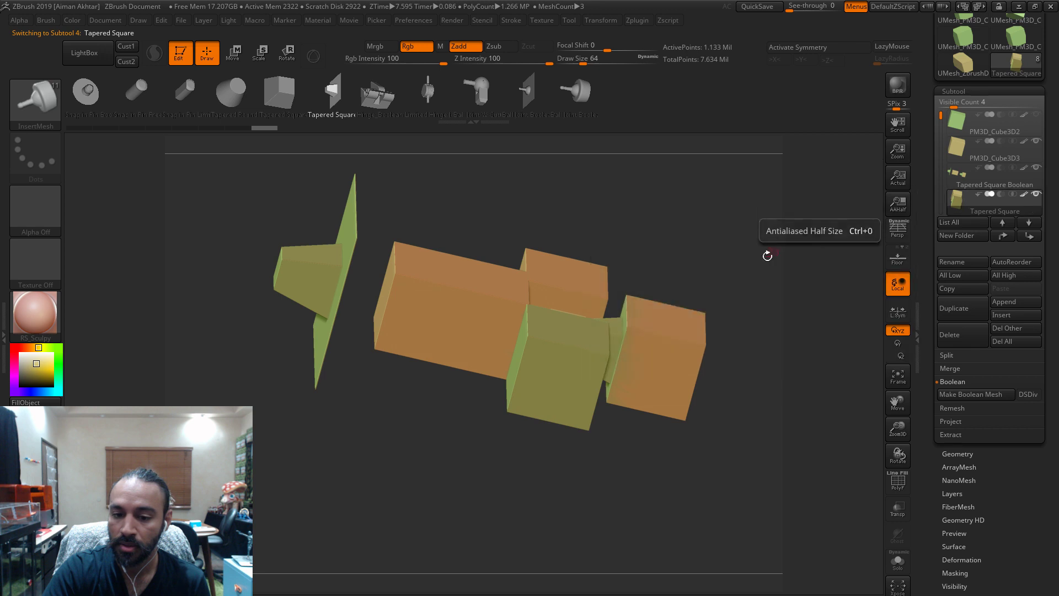
left_click_drag(769, 255, 870, 274)
left_click(952, 153)
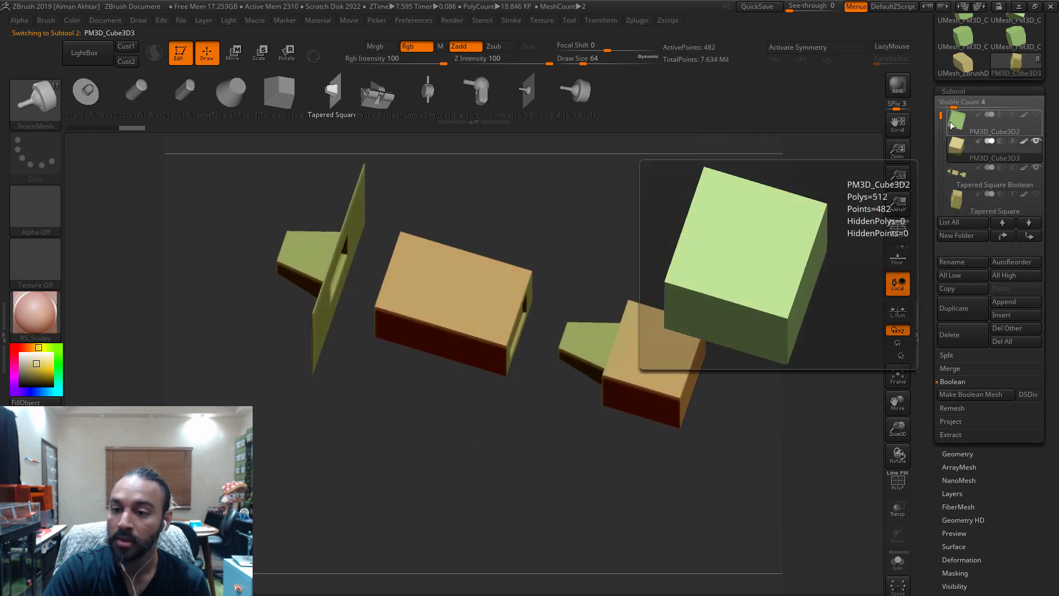
left_click(1032, 167)
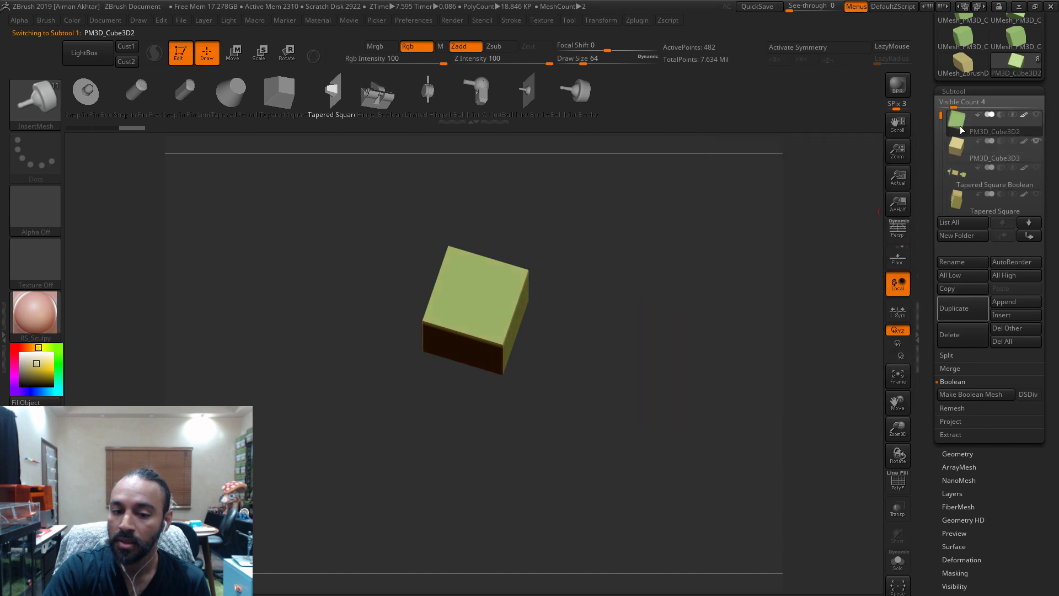
left_click(1035, 114)
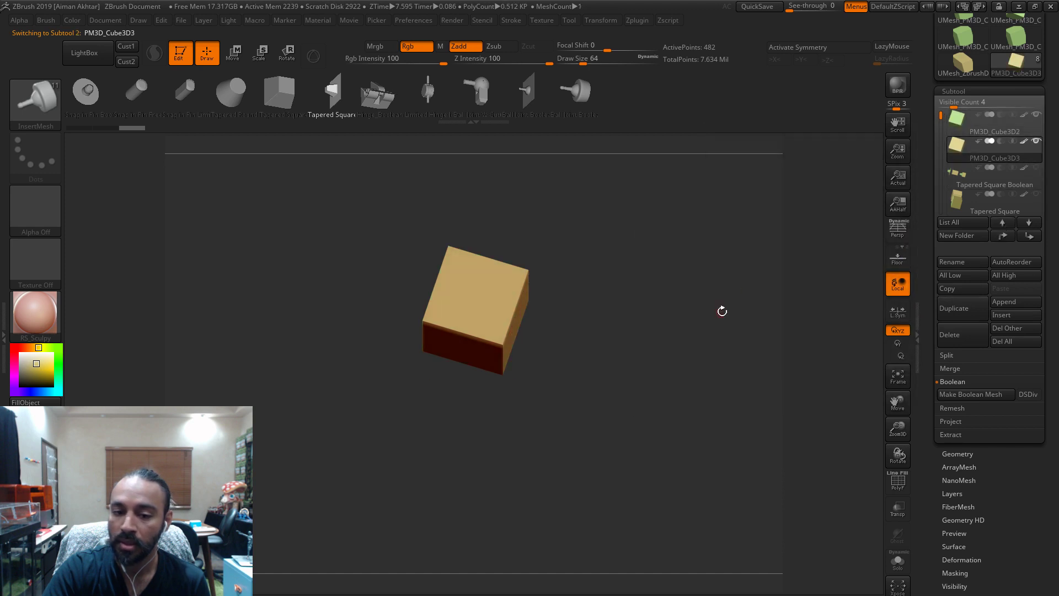
- Move the tan duplicate cube sideways in a straight line until it sits against the green cube's side face
left_click_drag(720, 307, 497, 187, "shift")
key("w")
left_click_drag(634, 442, 635, 408)
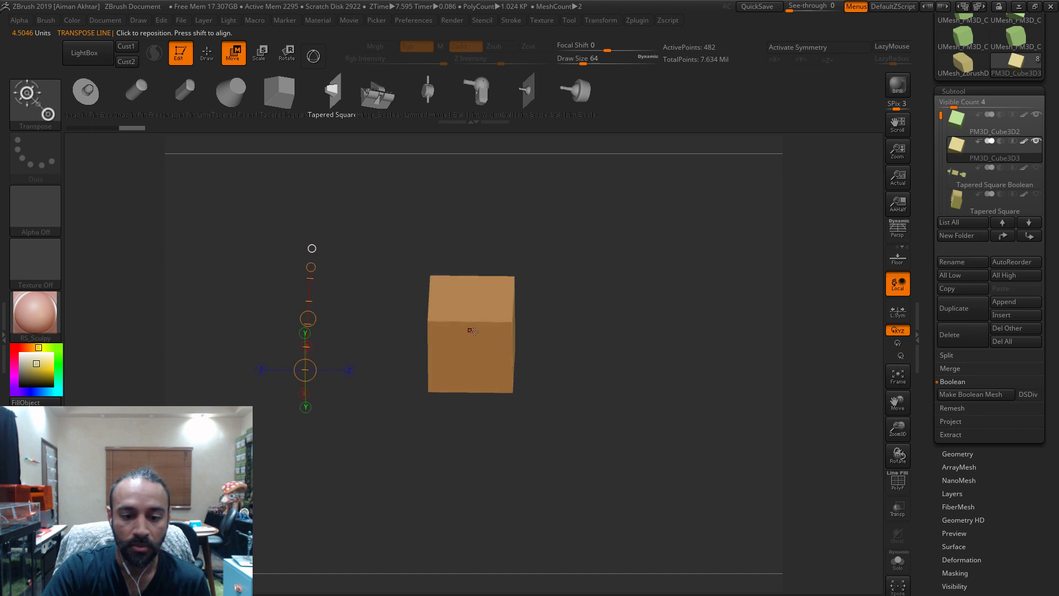
left_click_drag(470, 330, 629, 331)
mouse_move(662, 386)
left_mouse_down()
mouse_move(528, 312)
mouse_move(642, 309)
mouse_move(633, 309)
left_mouse_up()
left_click_drag(709, 395, 734, 520)
key("q")
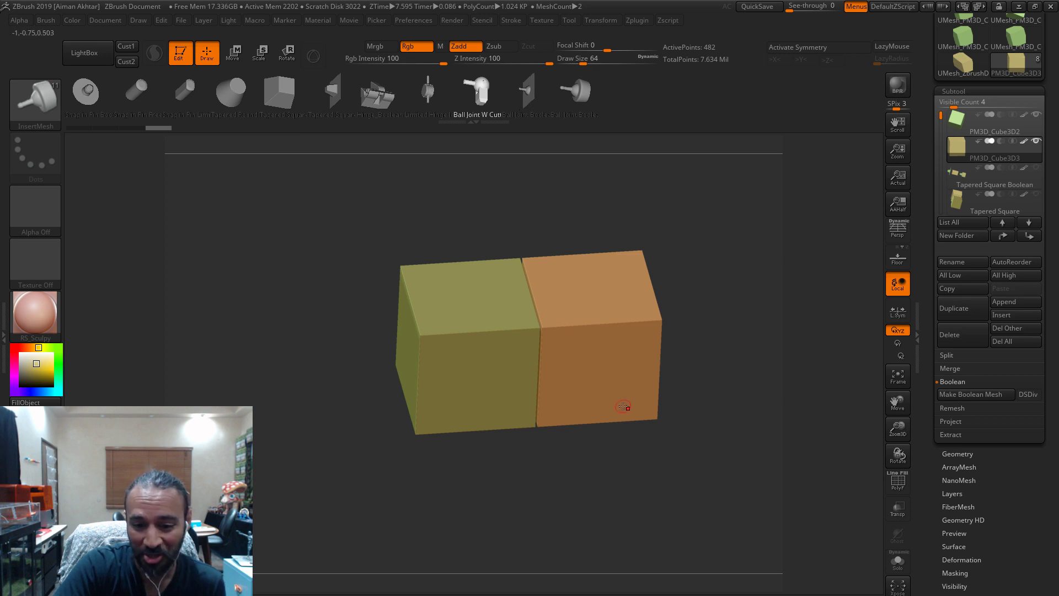
left_click_drag(640, 470, 624, 471, "alt")
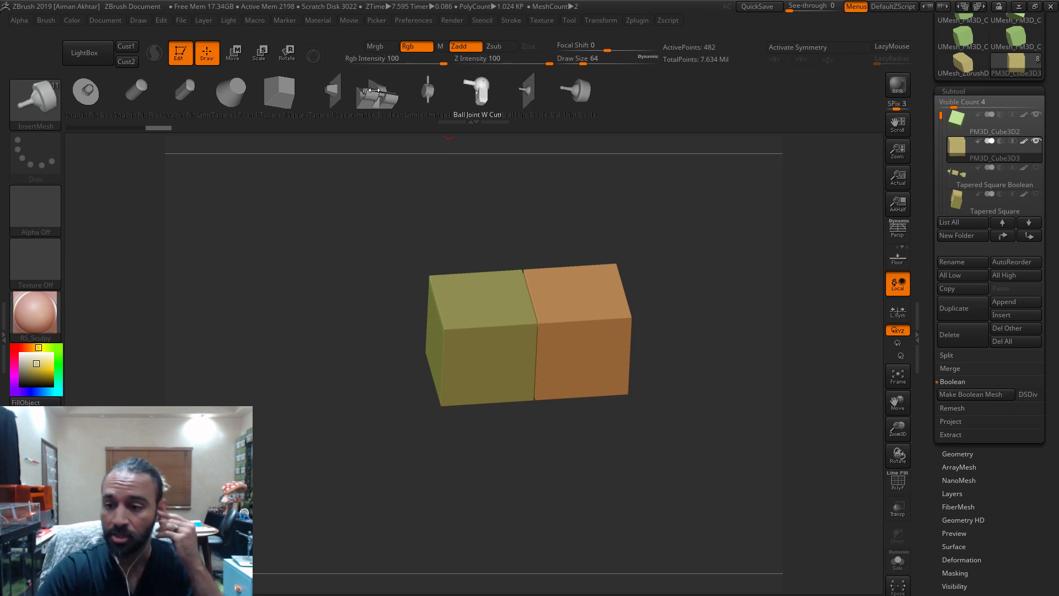
- Save the tool to the Desktop, overwriting the existing ZbrushDemo_Keying file
left_click_drag(1047, 98, 1048, 369)
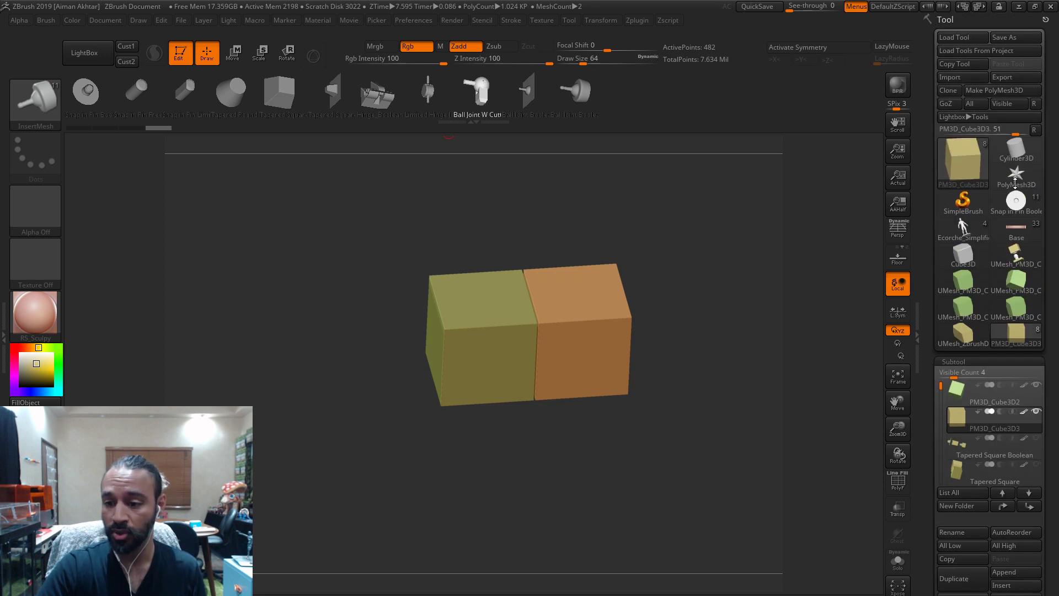
left_click(1017, 41)
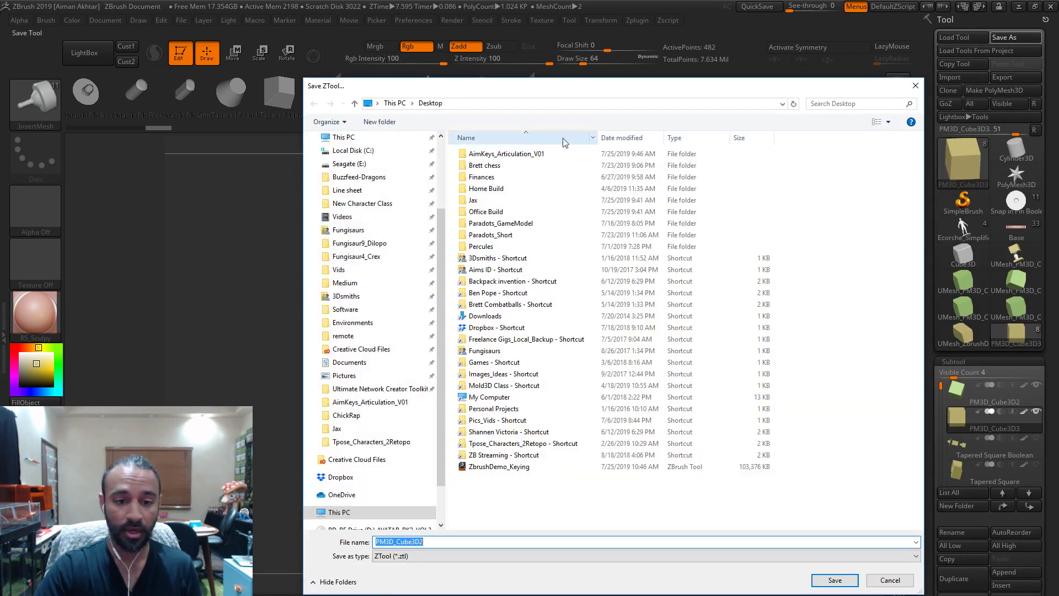
left_click(523, 467)
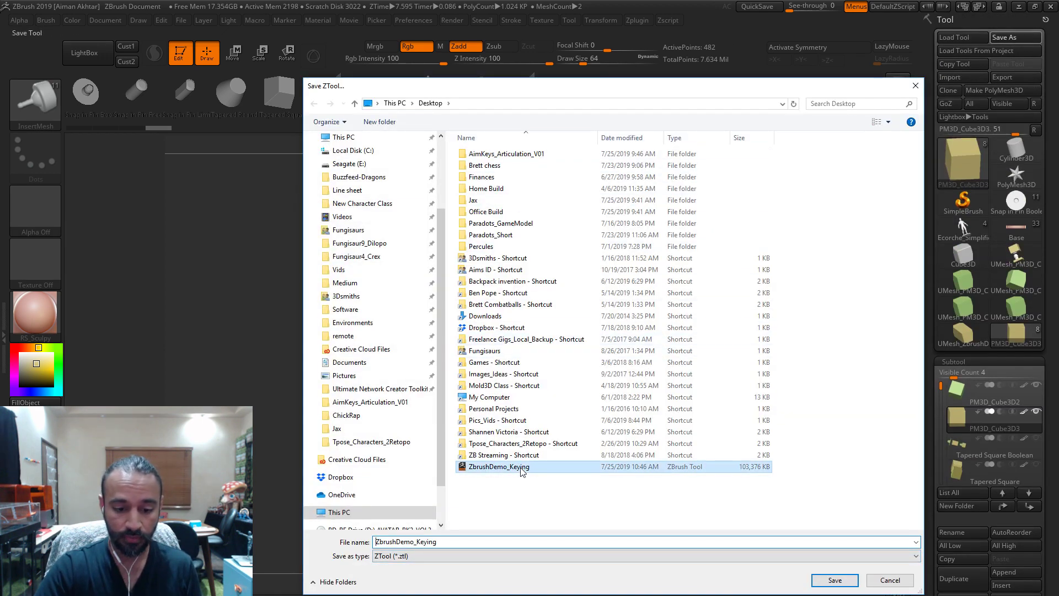
left_click(834, 580)
left_click(560, 331)
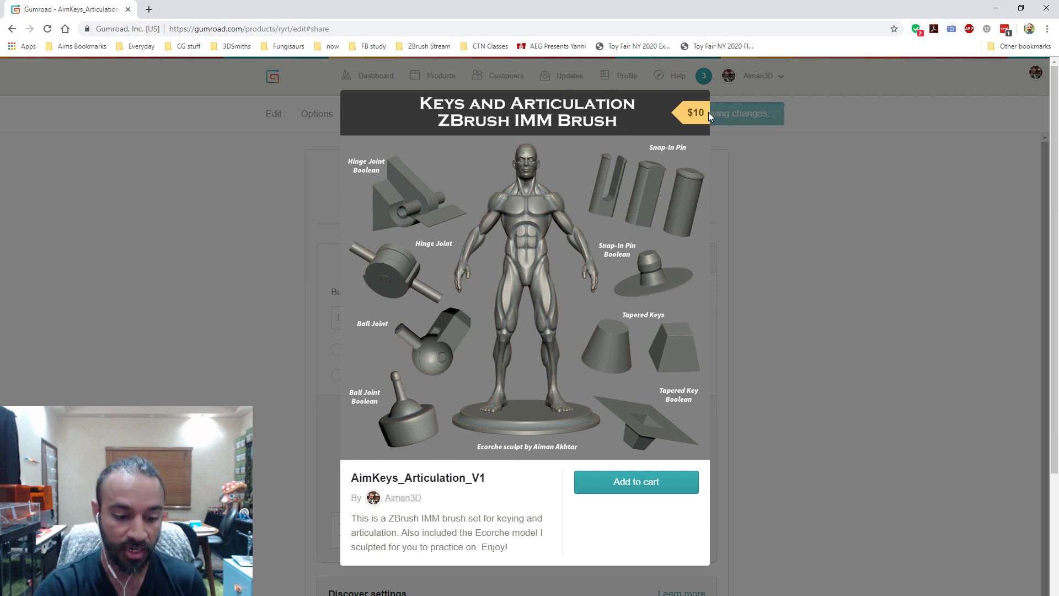
- Close the AimKeys_Articulation_V1 product preview on the Gumroad page and look over its sharing and Discover settings
left_click(794, 369)
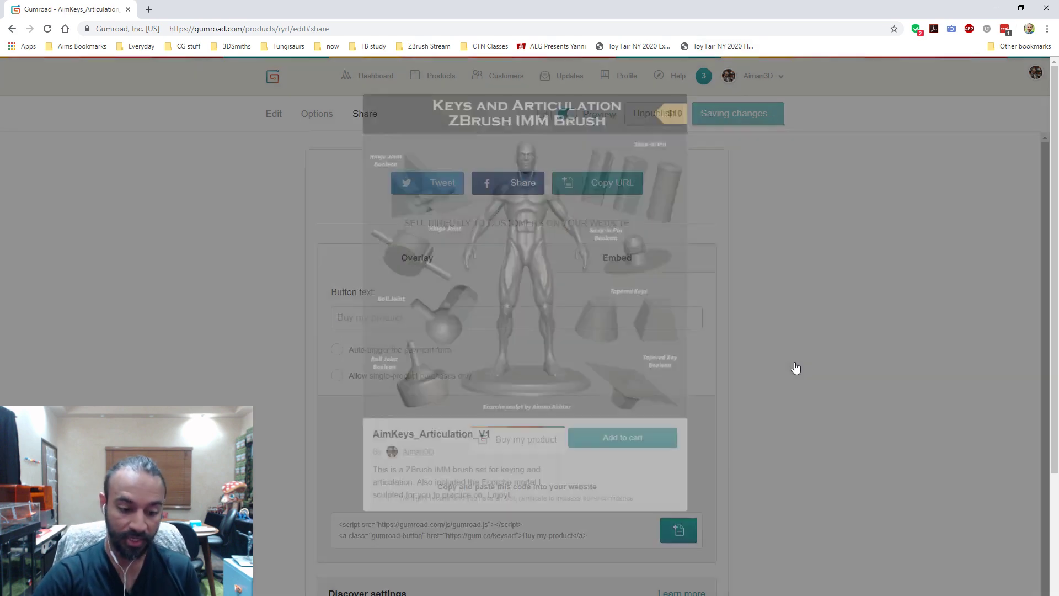
scroll(553, 562, "down", 1)
scroll(758, 465, "down", 4)
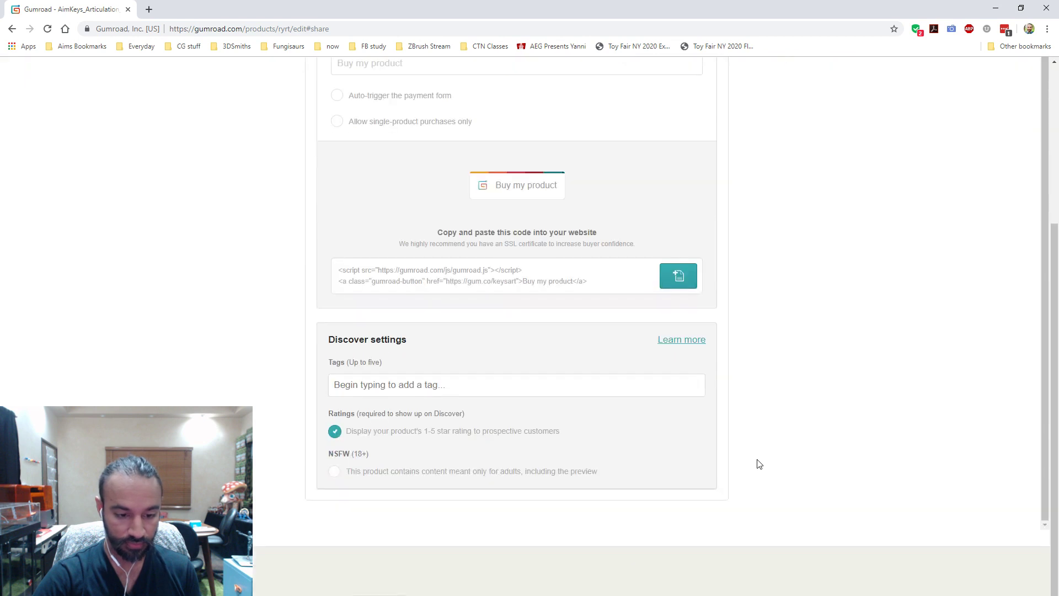
scroll(723, 443, "up", 5)
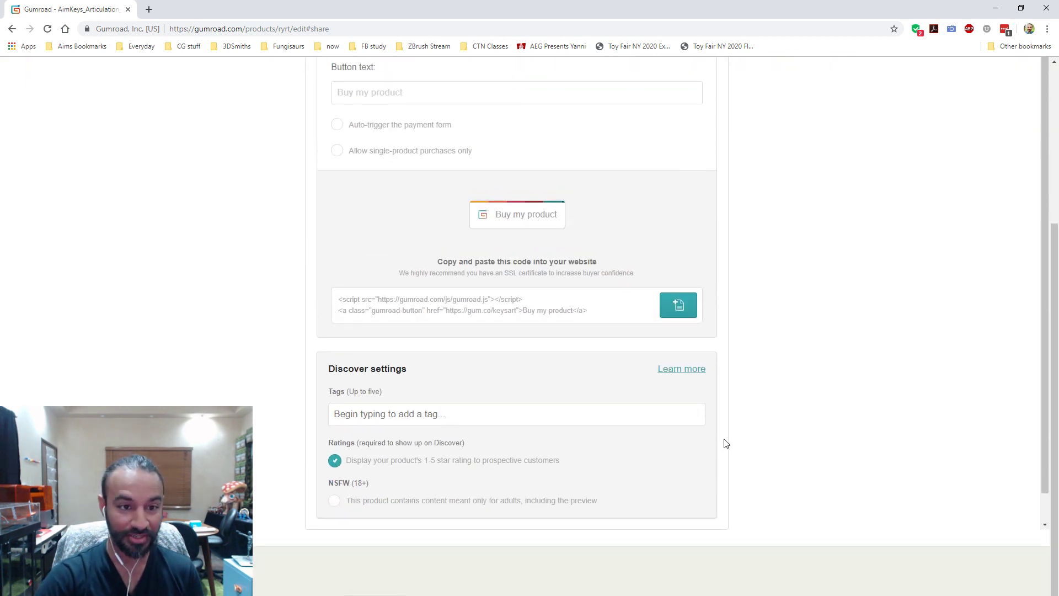
scroll(762, 434, "down", 1)
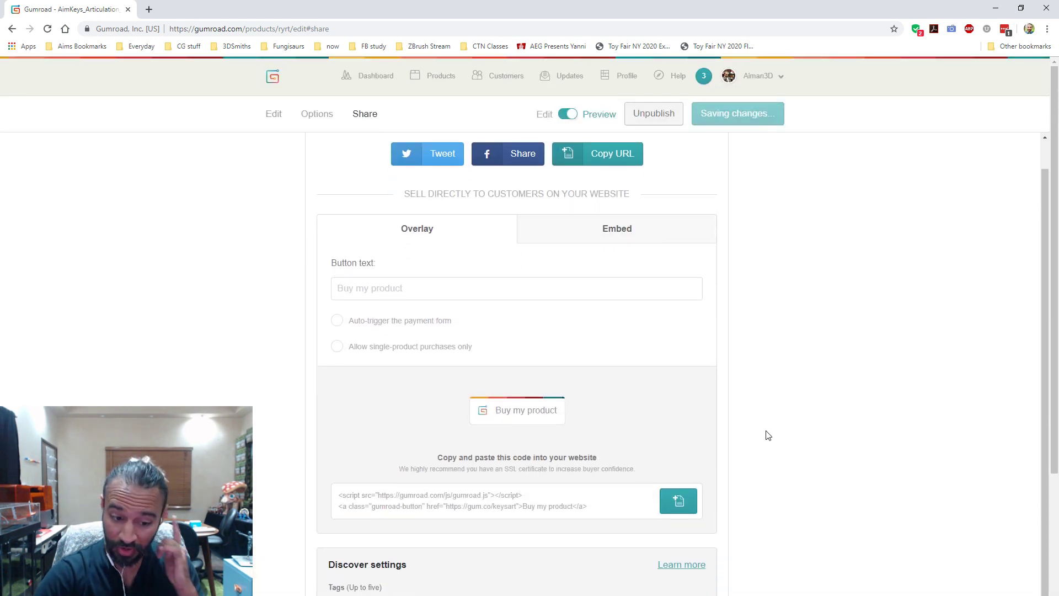
- Open the product's options and examine the zbrushlive discount code, its amount off and its quantity
left_click(327, 114)
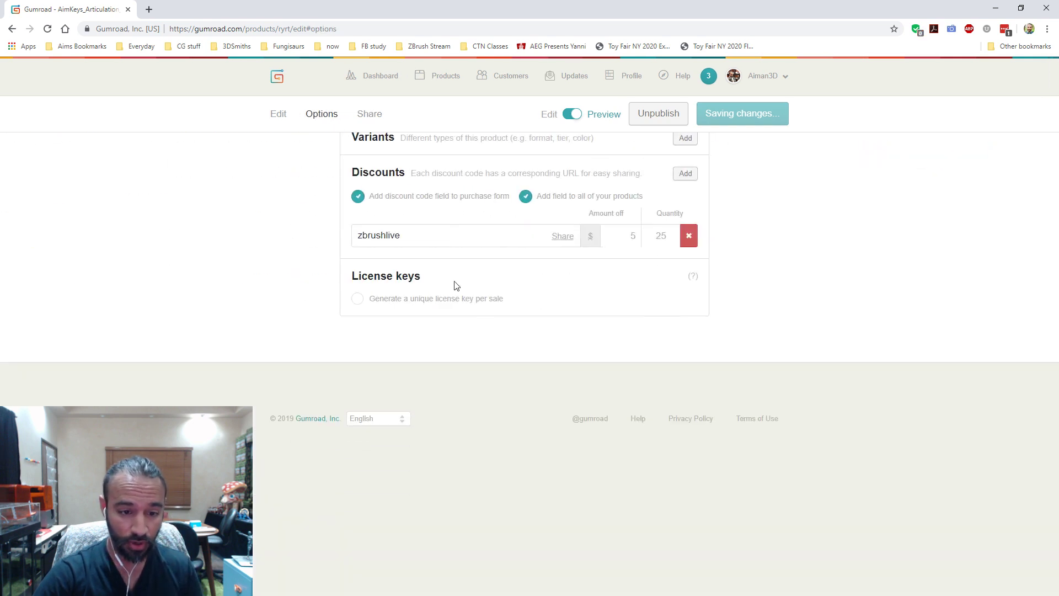
left_click_drag(403, 235, 349, 233)
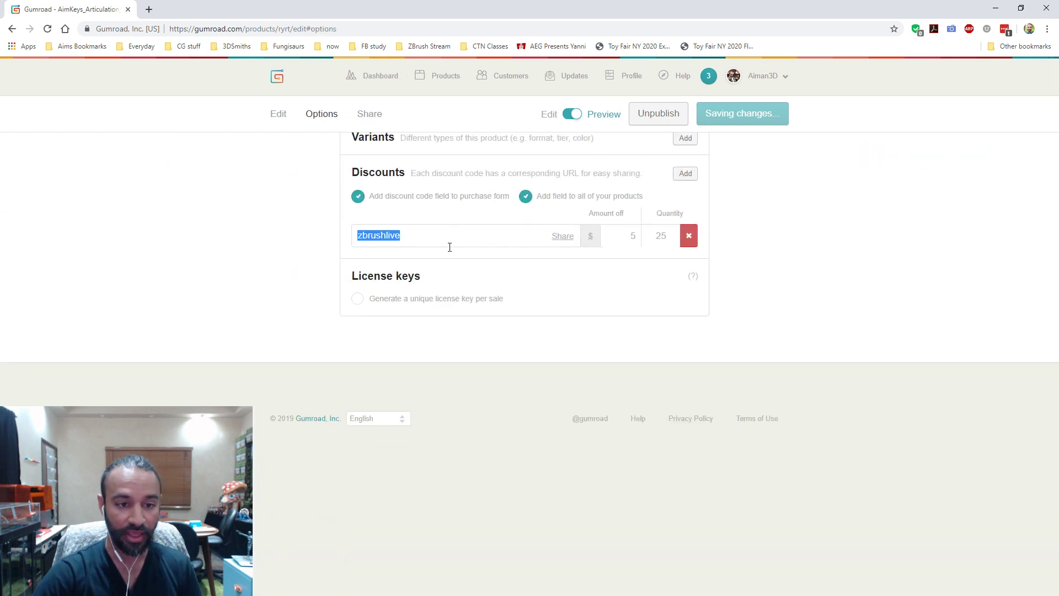
left_click(299, 242)
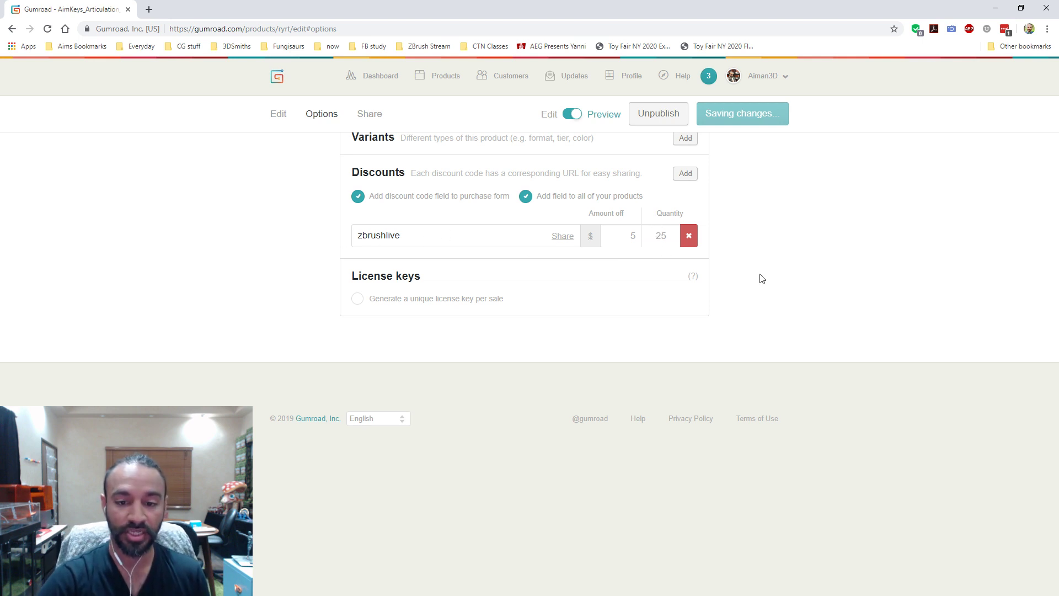
scroll(806, 303, "up", 1)
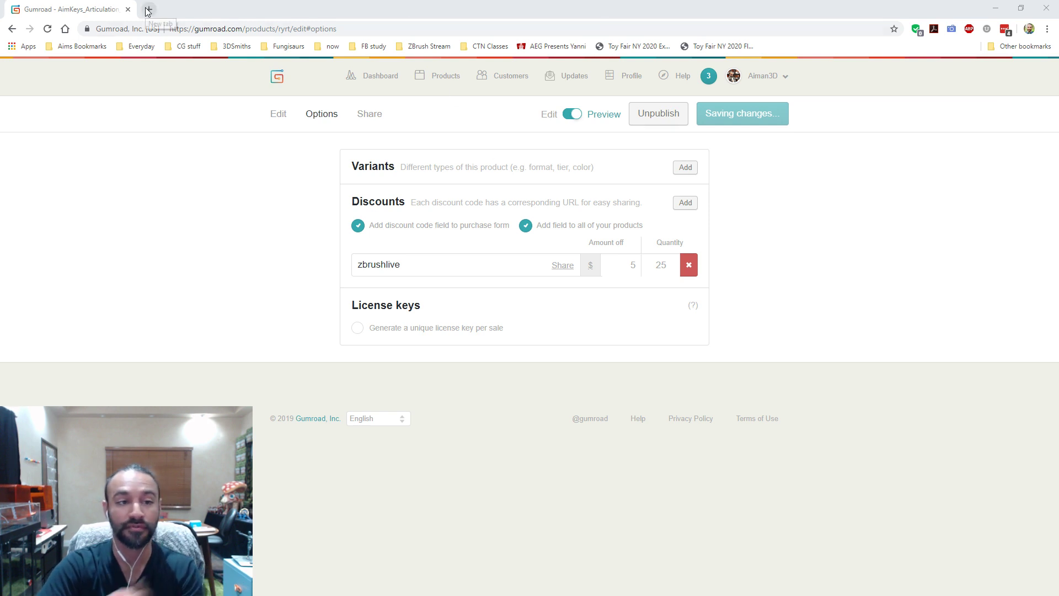
- Switch the Gumroad product to its preview, and look over the product files on the Desktop
left_click(602, 117)
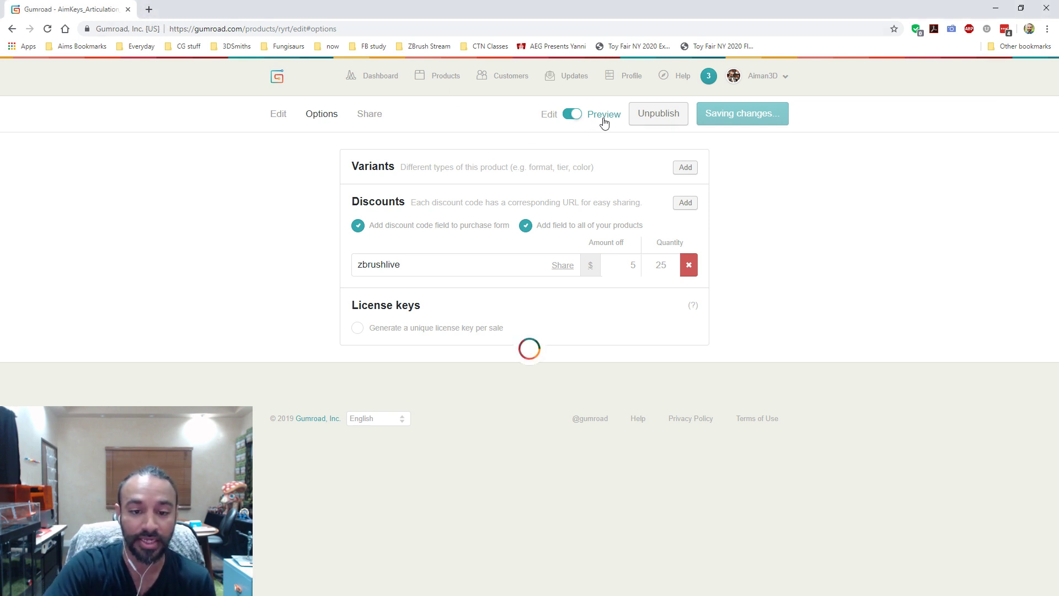
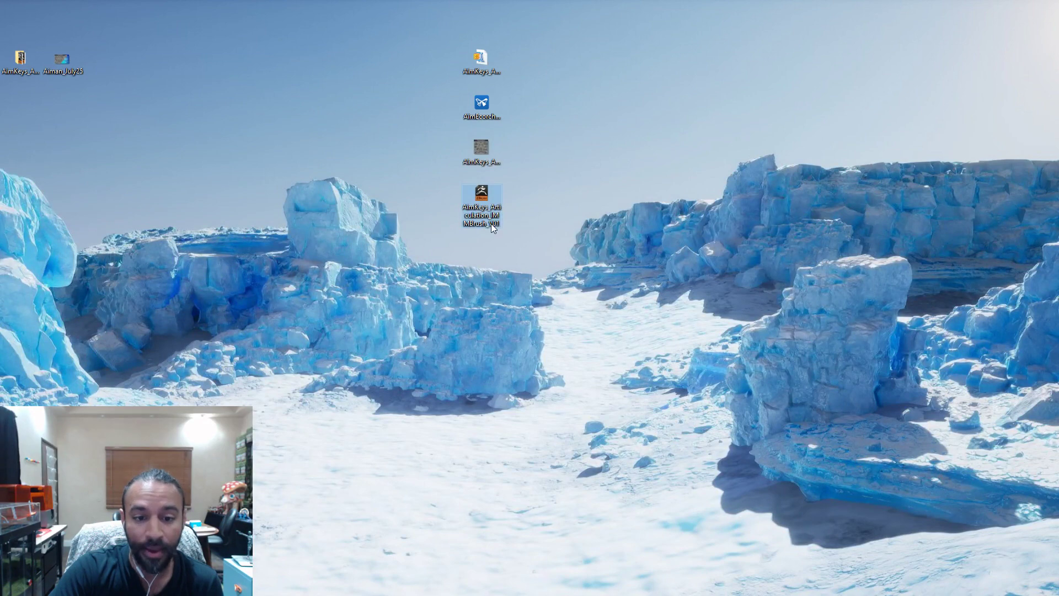
left_click(491, 116)
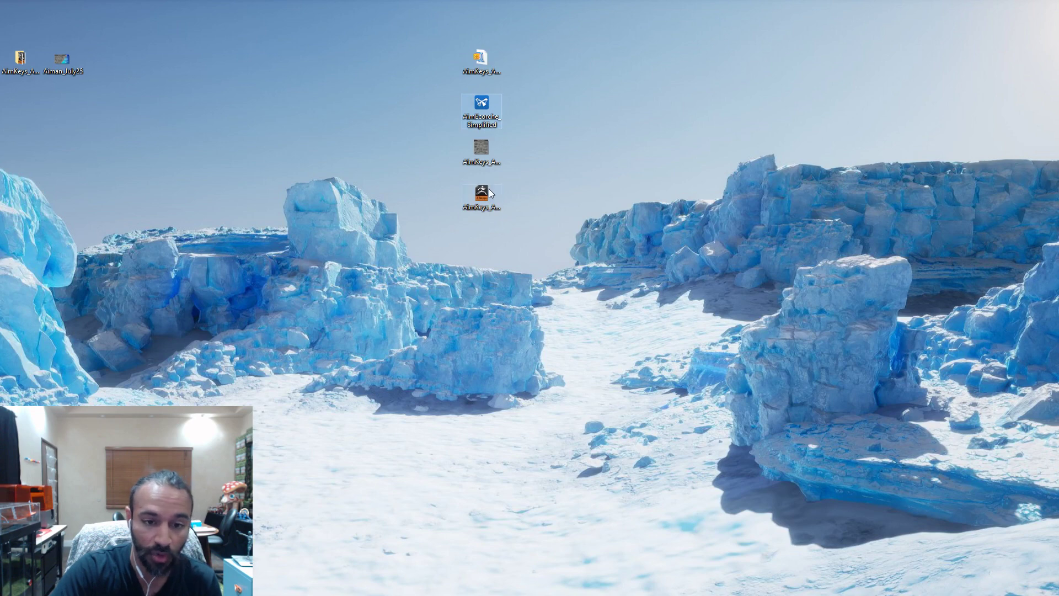
left_click(486, 214)
double_click(476, 222)
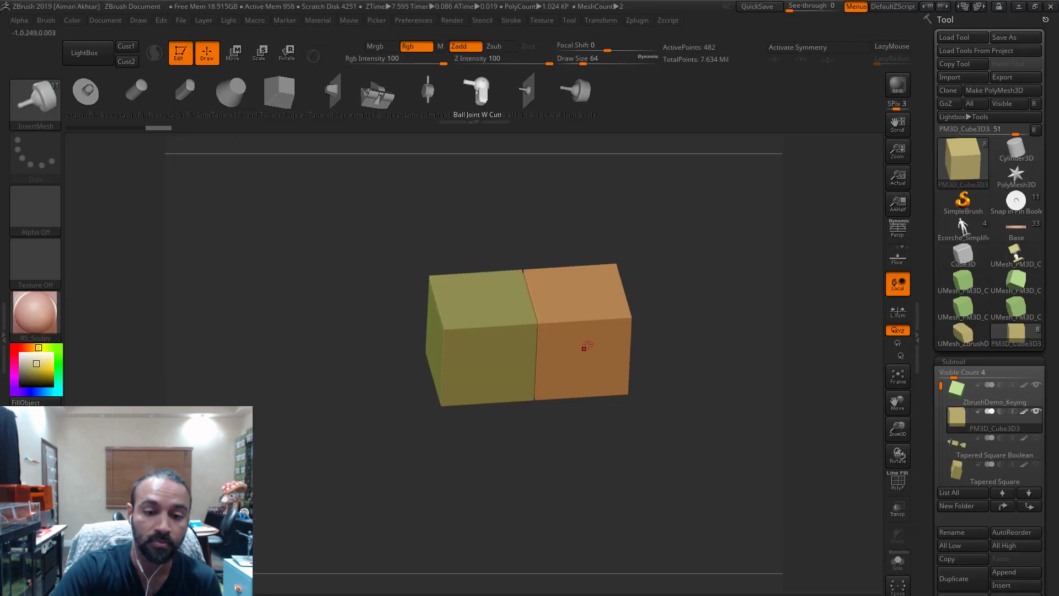
- Switch to ZBrush with the two cubes in view and select the Move brush
left_click_drag(717, 340, 698, 383, "alt")
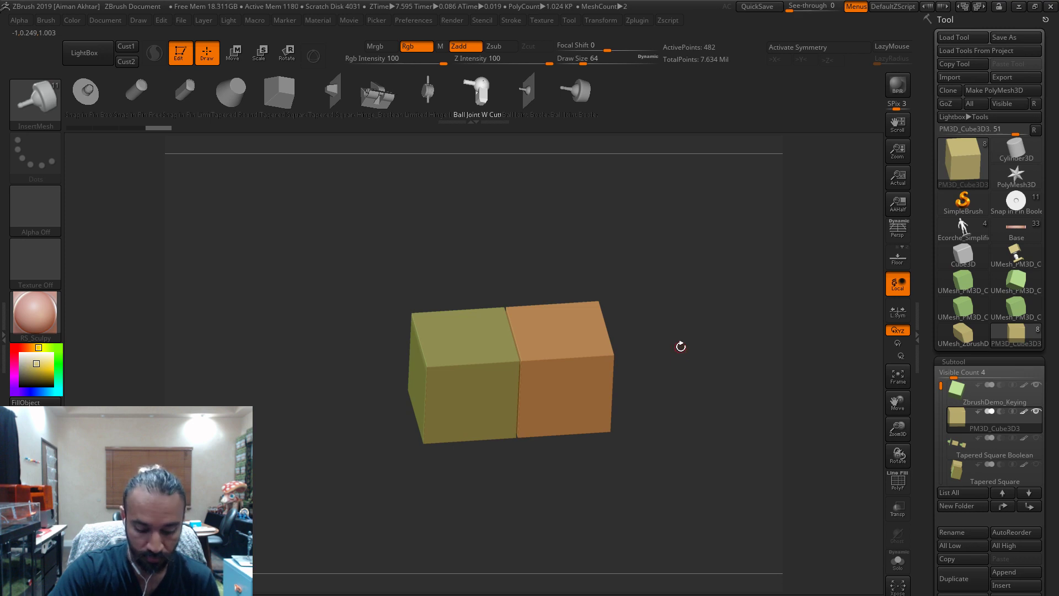
key("b")
key("m")
key("v")
- Show how to load the AimKeys_Articulation_IMMBrush_V01 preset from the Desktop without loading it, and look over the available brushes
left_click(38, 21)
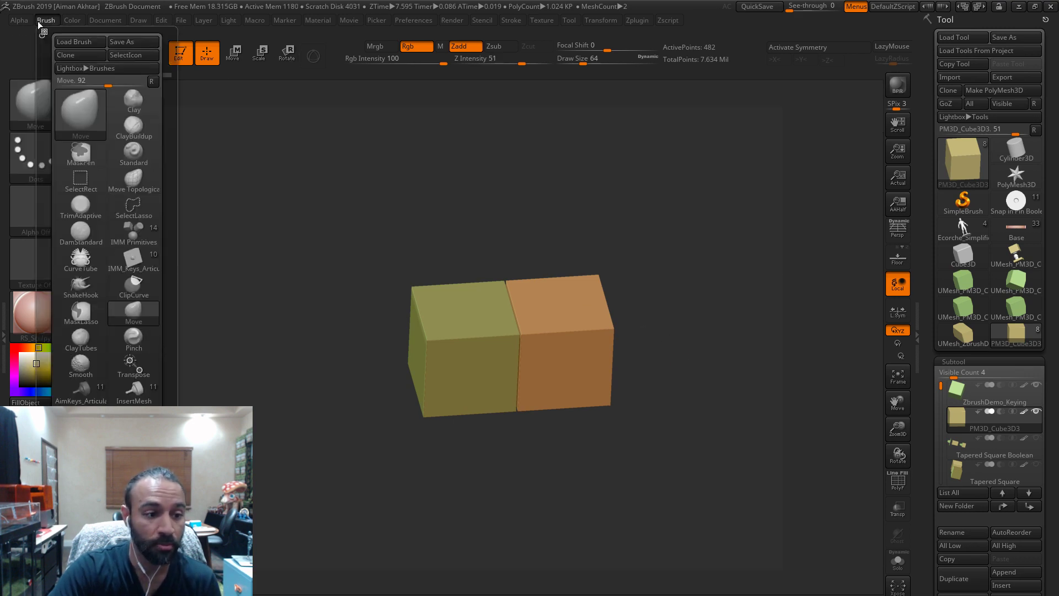
left_click(70, 42)
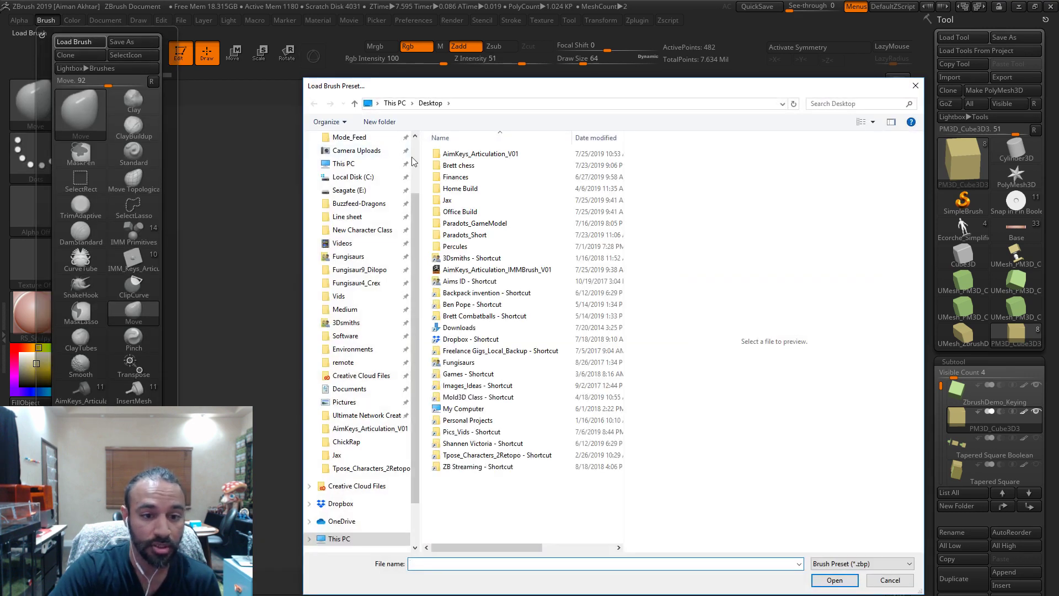
left_click(504, 270)
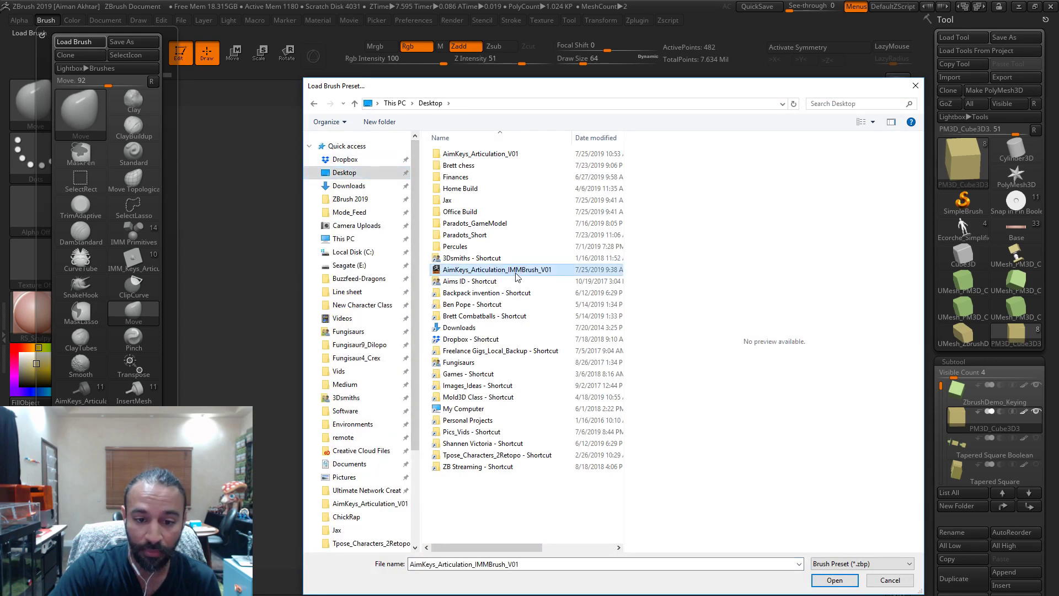
left_click(892, 586)
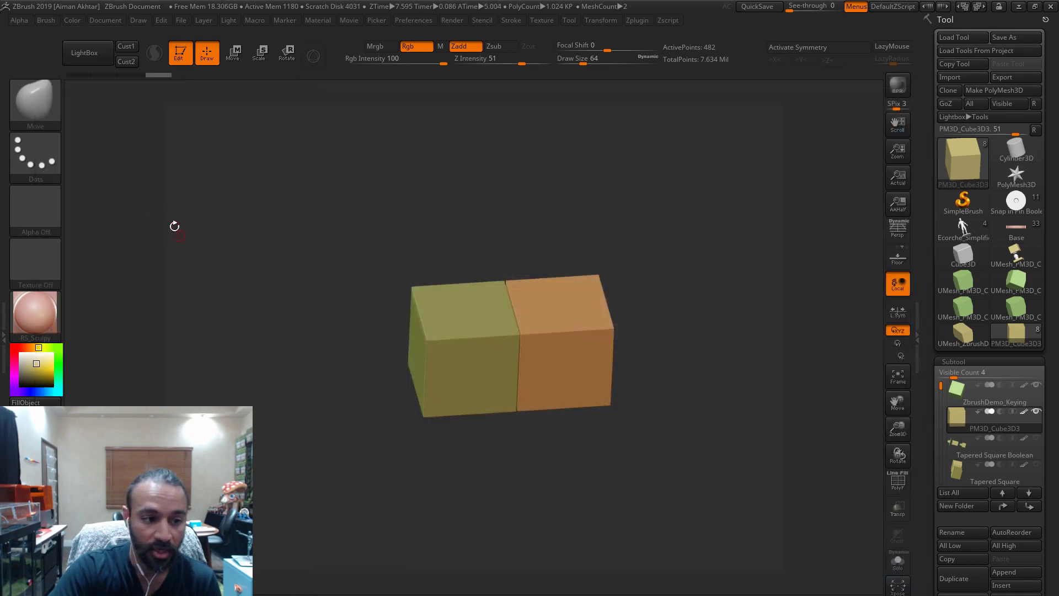
left_click(44, 116)
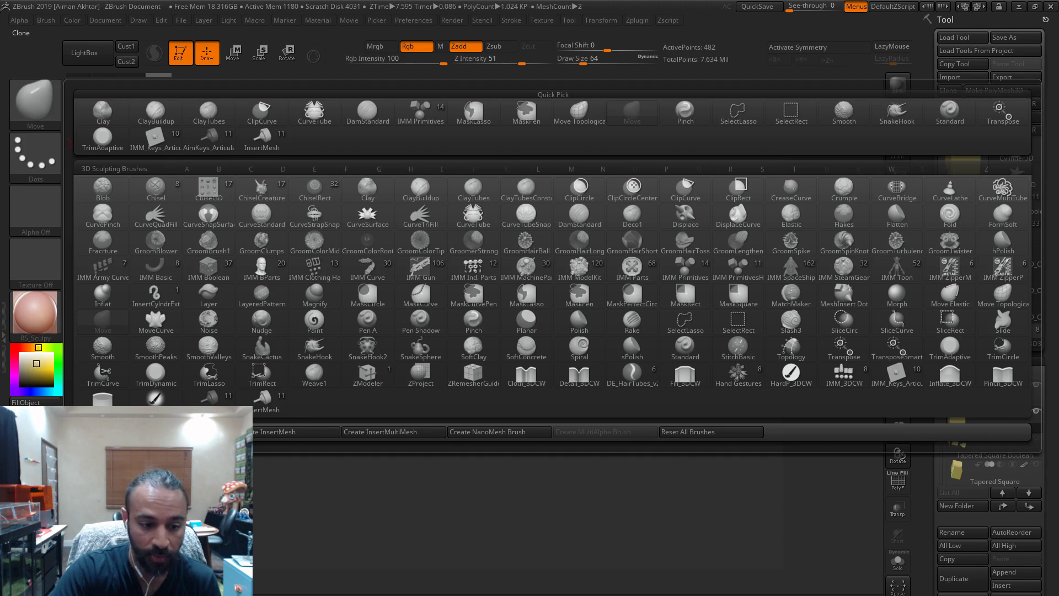
mouse_move(229, 405)
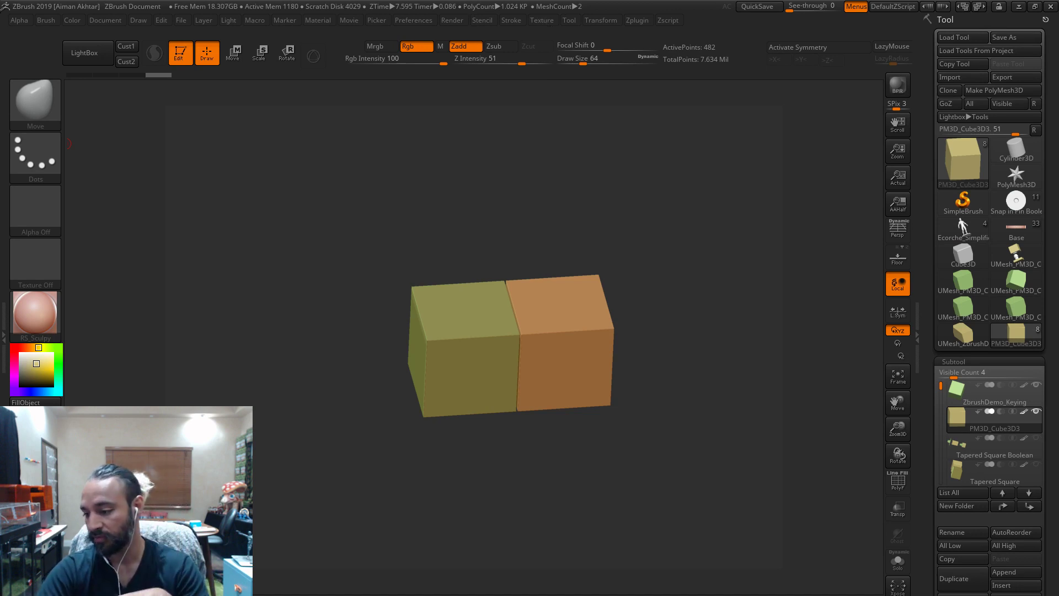
- Open a file browser and go to the BrushPresets folder inside ZStartup of the ZBrush 2019 installation
key("super+e")
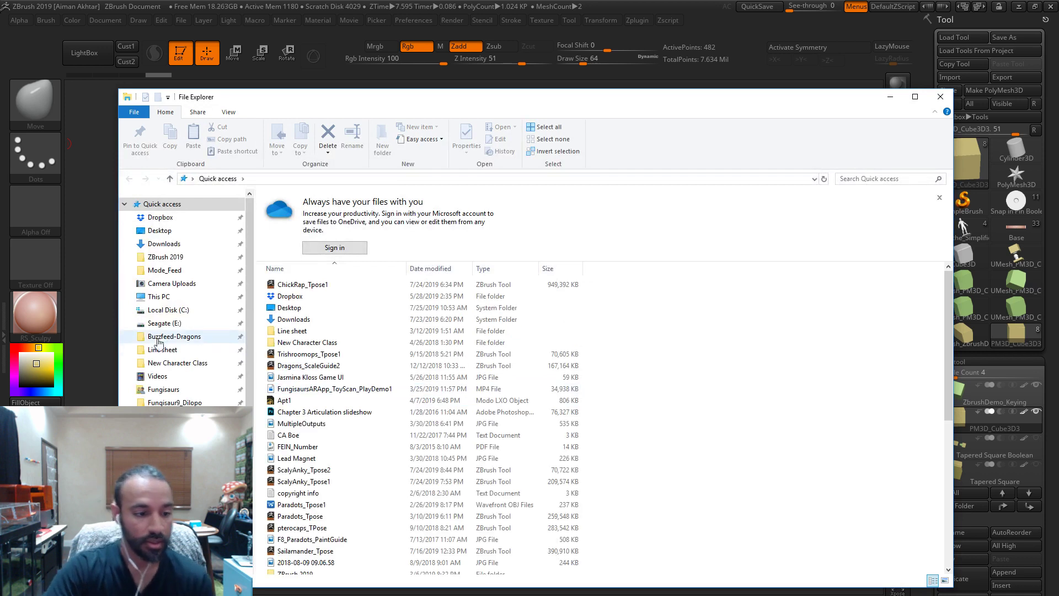
scroll(159, 339, "down", 2)
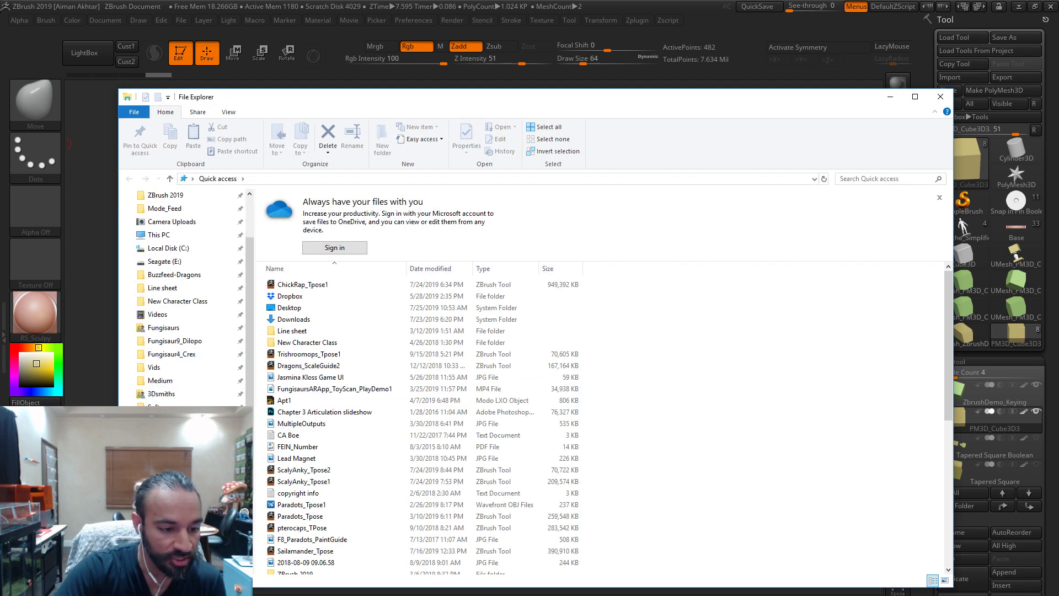
scroll(184, 395, "up", 2)
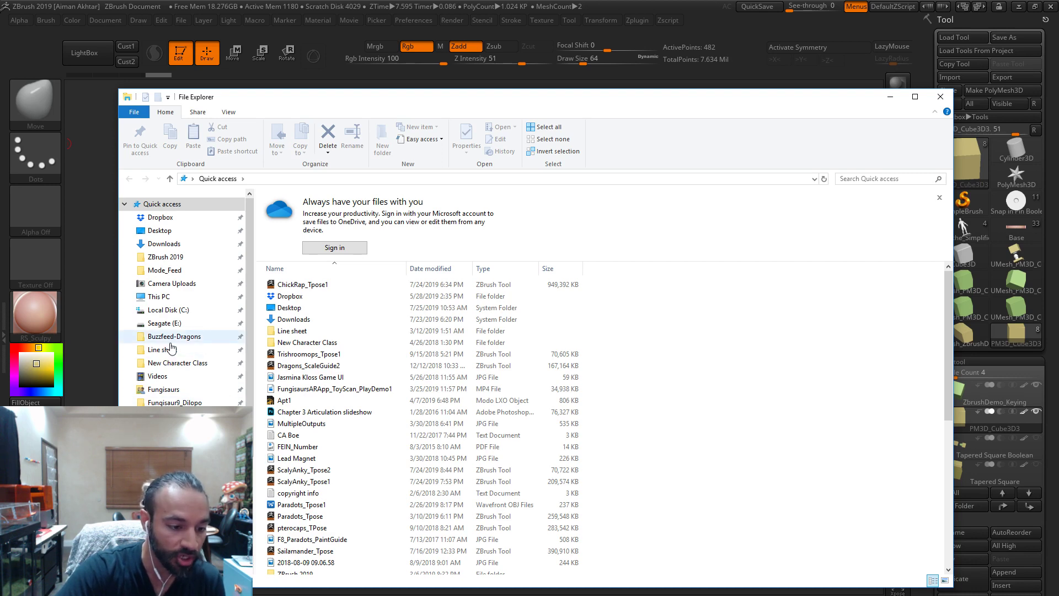
scroll(171, 347, "down", 2)
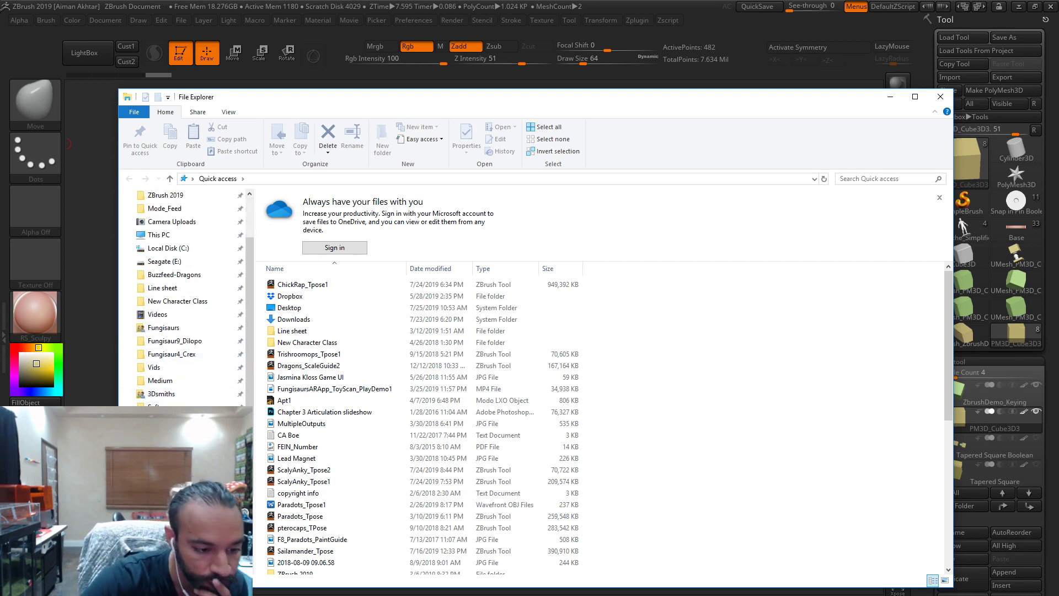
scroll(224, 342, "up", 2)
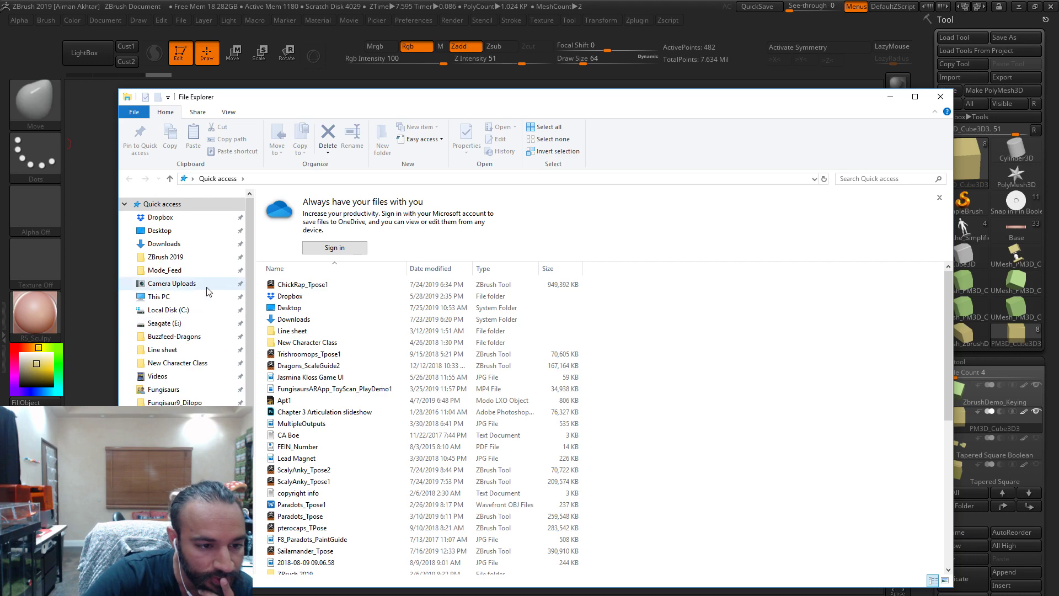
left_click(220, 257)
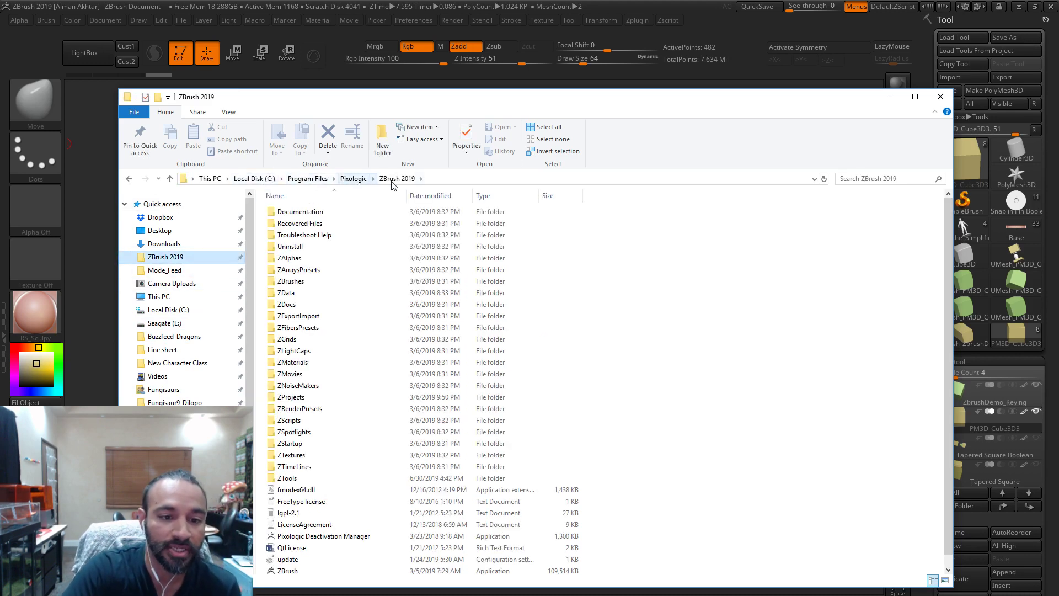
scroll(325, 386, "down", 1)
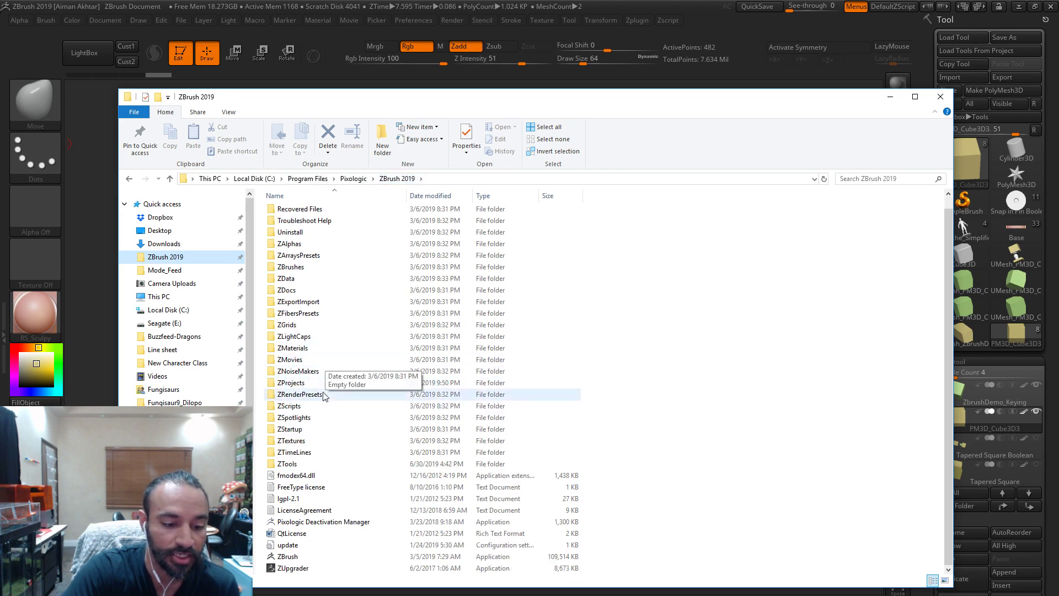
left_click(294, 430)
double_click(294, 429)
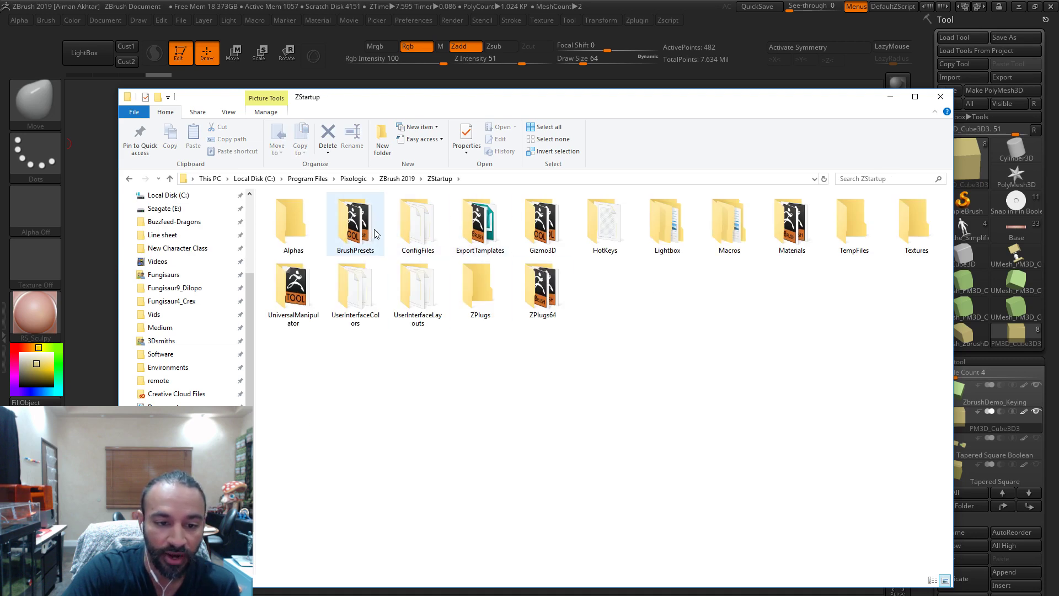
double_click(364, 229)
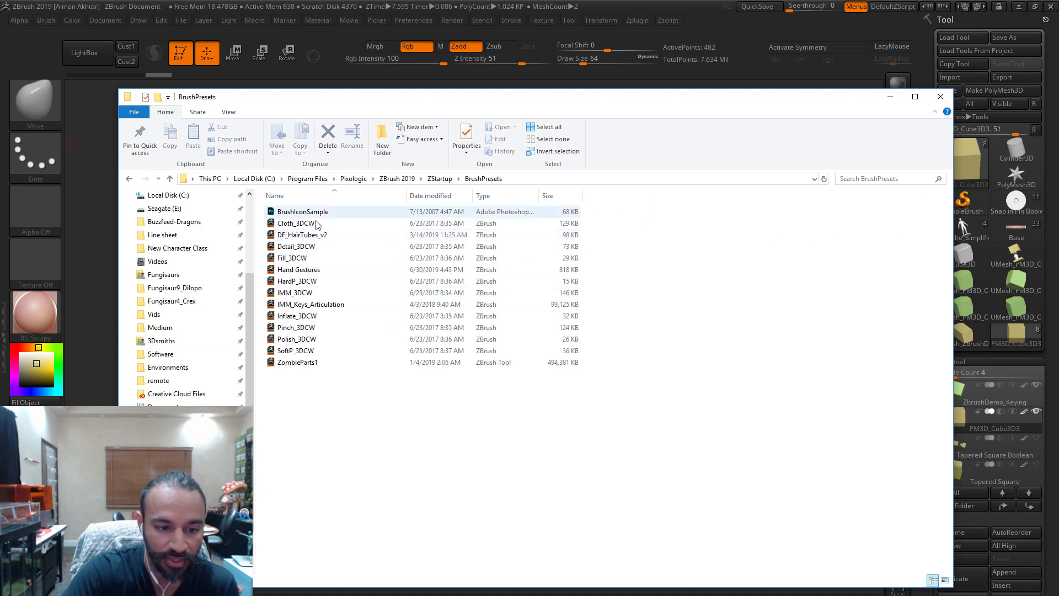
- Delete the IMM_Keys_Articulation brush file from the BrushPresets folder
right_click(313, 304)
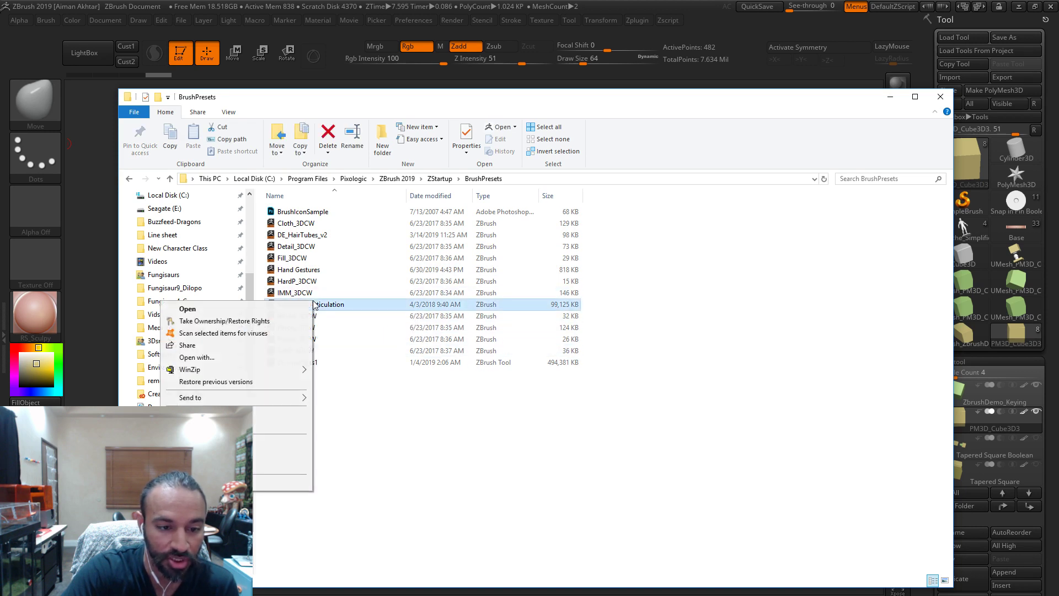
left_click(363, 418)
left_click(562, 367)
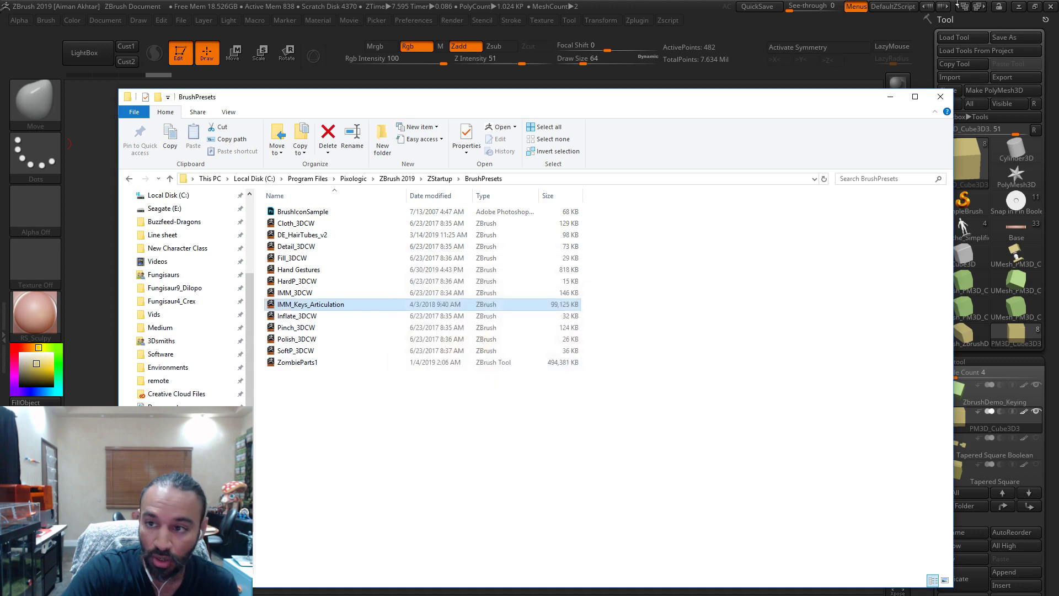
- Move the AimKeys_Articulation_IMMBrush_V01 file from the Desktop into the BrushPresets folder
left_click(1018, 7)
left_click_drag(468, 99, 472, 271)
left_click(468, 201)
left_click_drag(487, 199, 303, 548)
mouse_move(466, 273)
left_mouse_down()
mouse_move(525, 47)
mouse_move(495, 52)
left_mouse_up()
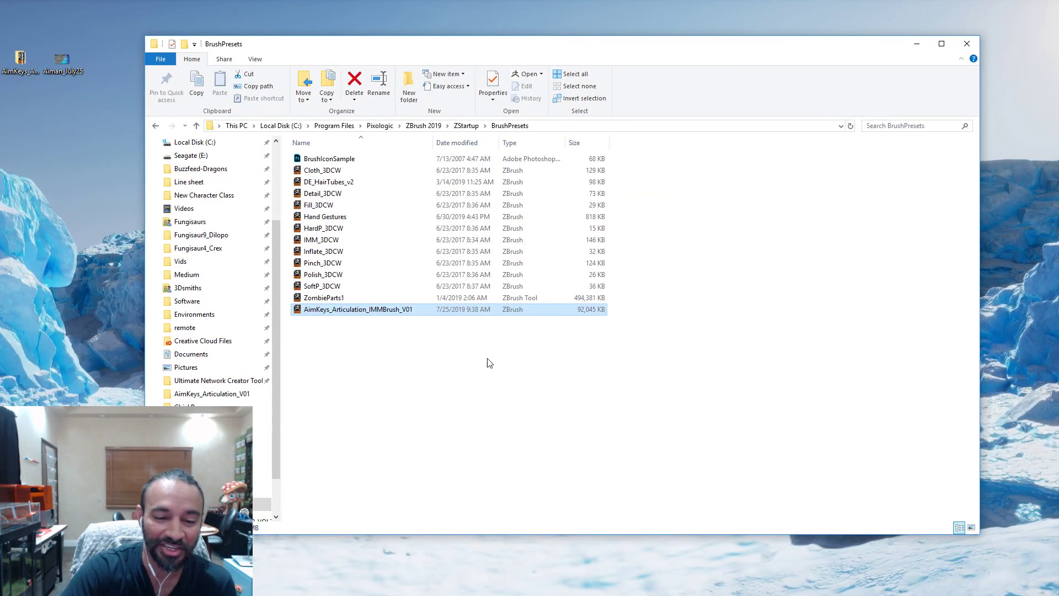
left_click(359, 450)
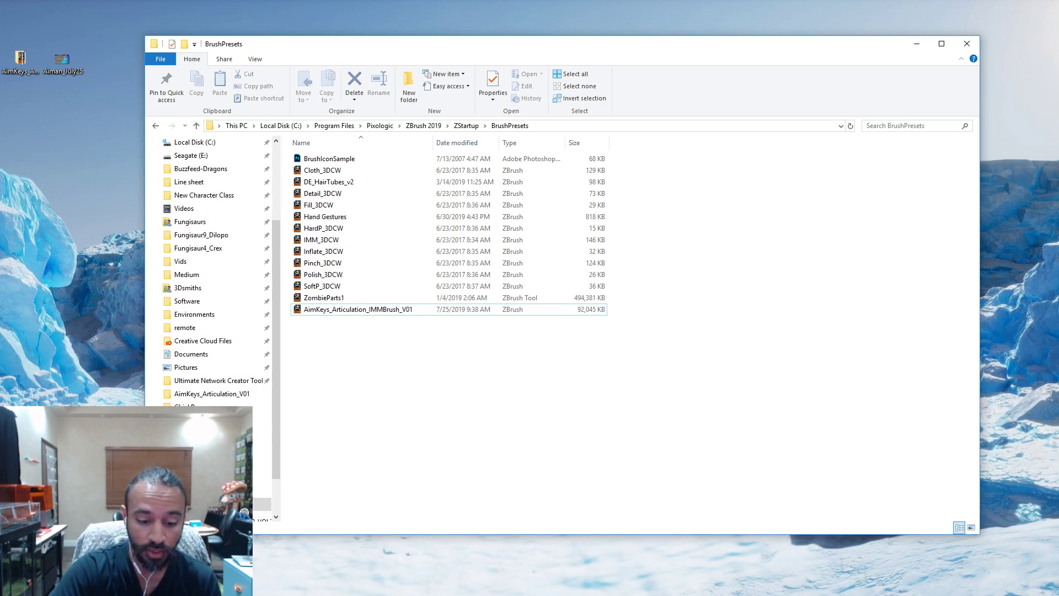
- Switch back to ZBrush, make SimpleBrush the active tool and clear the cubes from the canvas
left_click(551, 585)
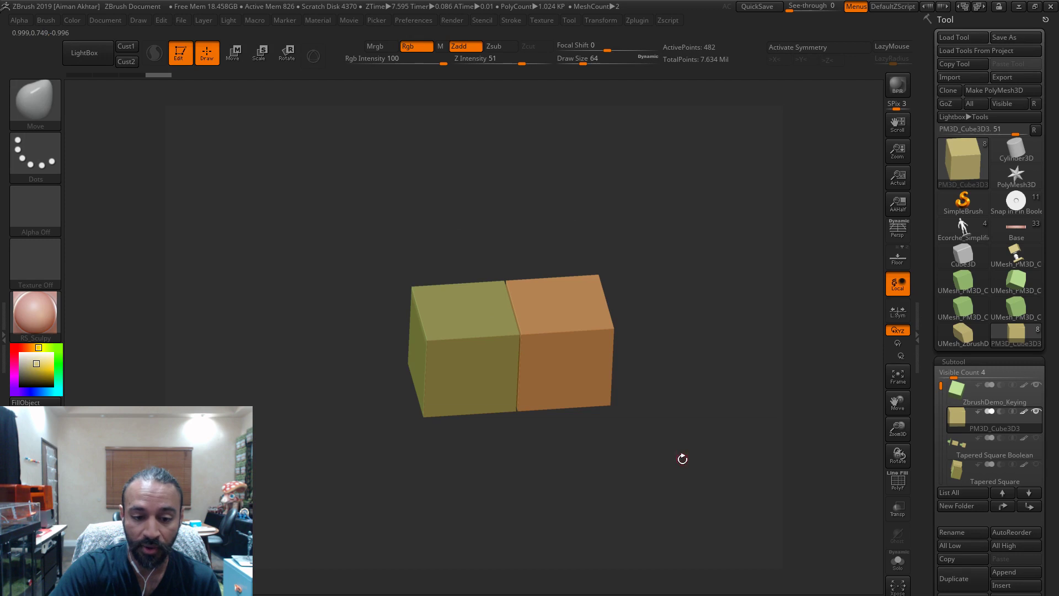
left_click(34, 99)
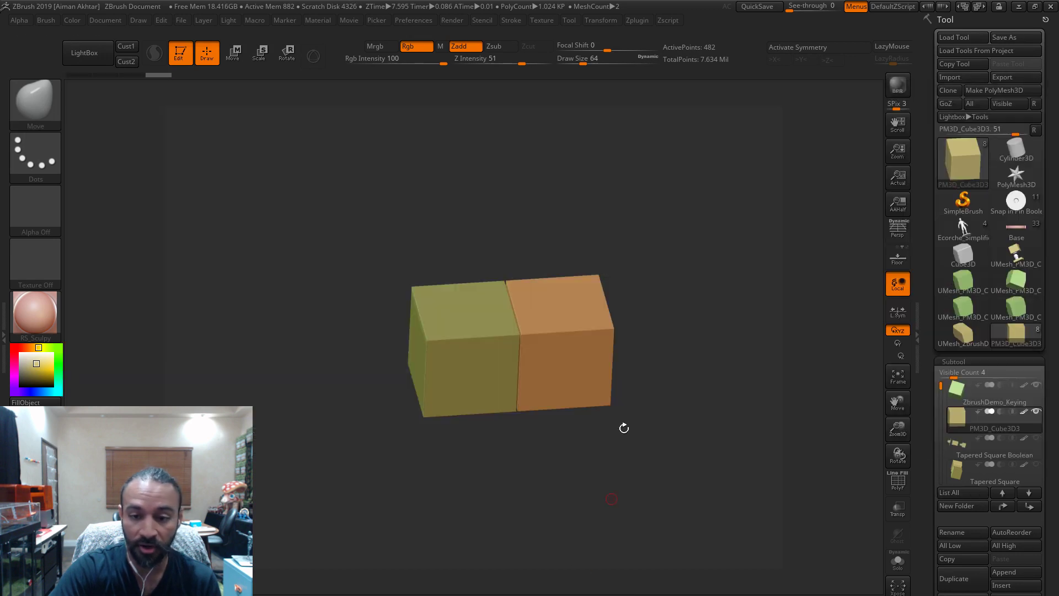
left_click(972, 201)
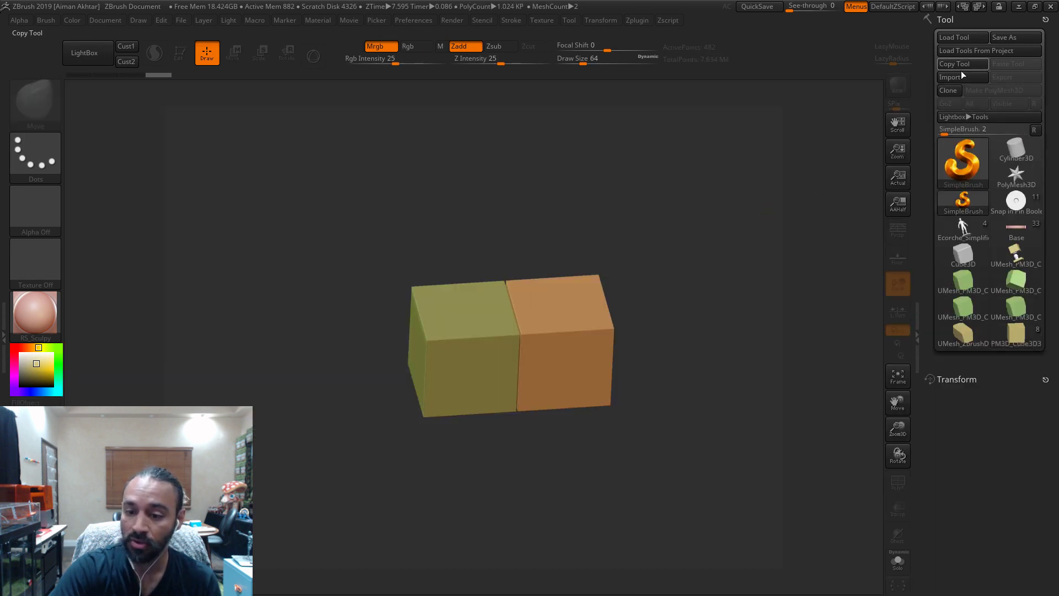
key("ctrl+n")
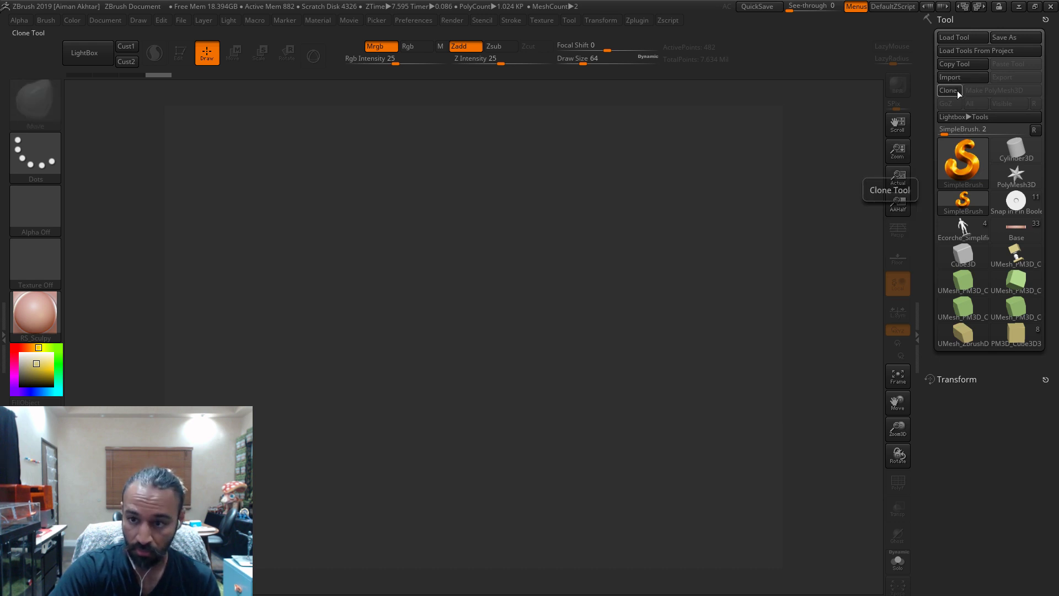
- Import the AimEcorche_Simplified mesh from the Desktop
left_click(959, 77)
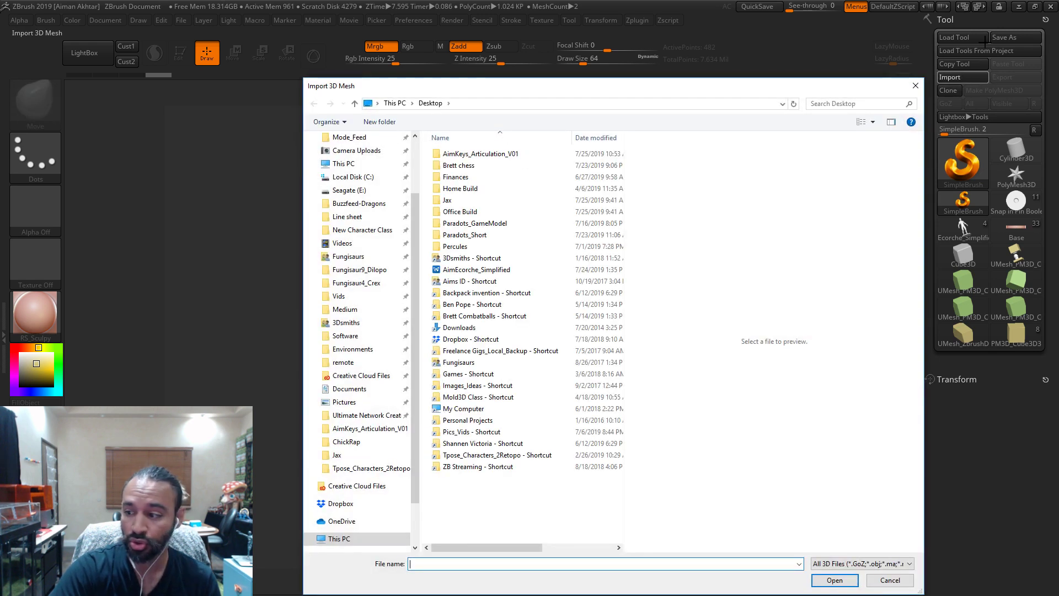
left_click(460, 269)
left_click(834, 579)
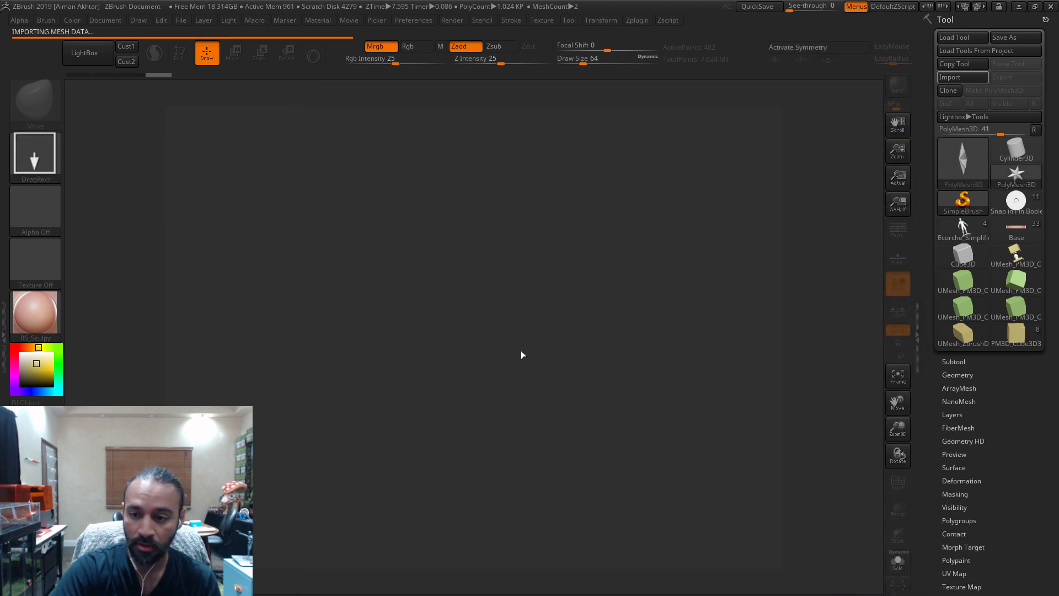
- Draw the imported figure on the canvas, turn on Edit mode and zoom in on its head and shoulders
left_click_drag(518, 353, 506, 519)
left_click(179, 53)
key("f")
key("shift+f")
mouse_move(725, 478)
left_mouse_down()
mouse_move(634, 476)
mouse_move(727, 478)
left_mouse_up()
left_click(905, 491)
mouse_move(697, 390)
left_mouse_down("alt")
mouse_move(732, 373)
mouse_move(569, 381)
mouse_move(612, 342)
mouse_move(657, 254)
mouse_move(756, 134)
mouse_move(717, 353)
mouse_move(745, 331)
mouse_move(766, 339)
mouse_move(721, 339)
mouse_move(744, 340)
mouse_move(894, 456)
left_mouse_up("alt")
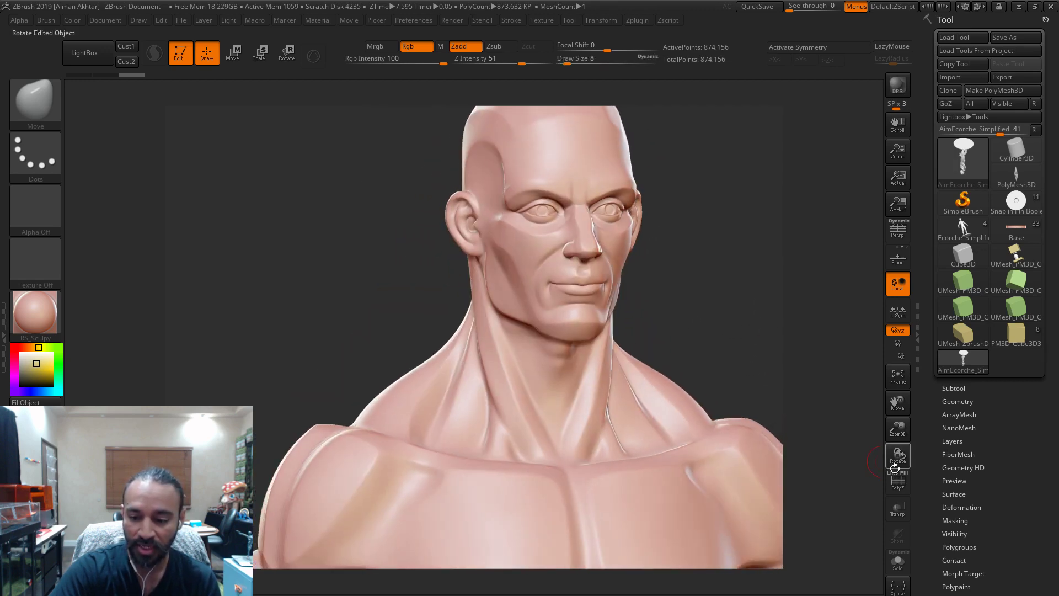
- Toggle the PolyFrame display to check the mesh topology of the head, neck and shoulders
left_click(898, 480)
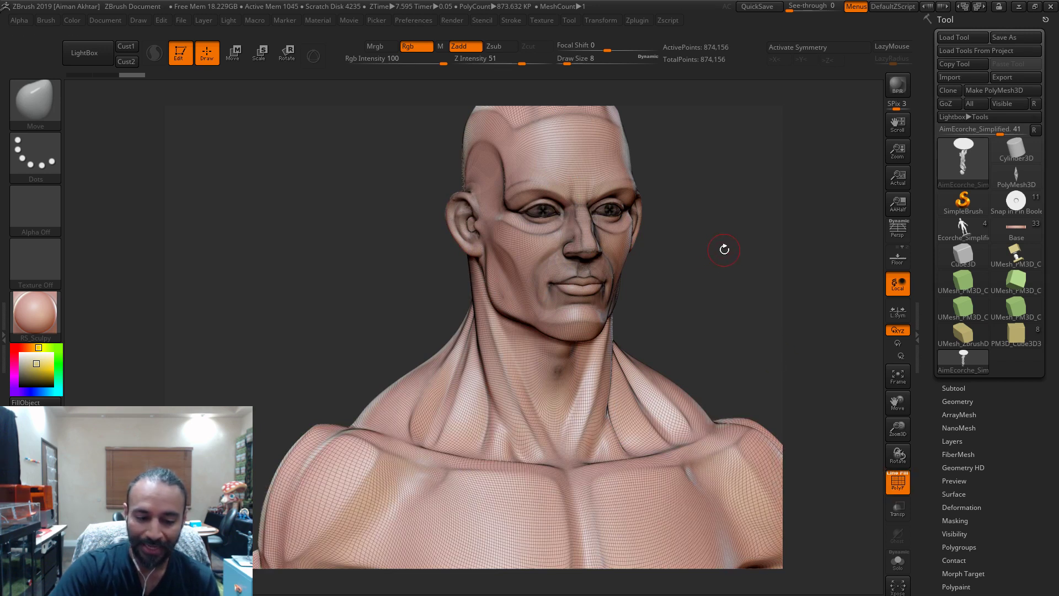
mouse_move(724, 250)
left_mouse_down()
mouse_move(726, 280)
mouse_move(723, 243)
left_mouse_up()
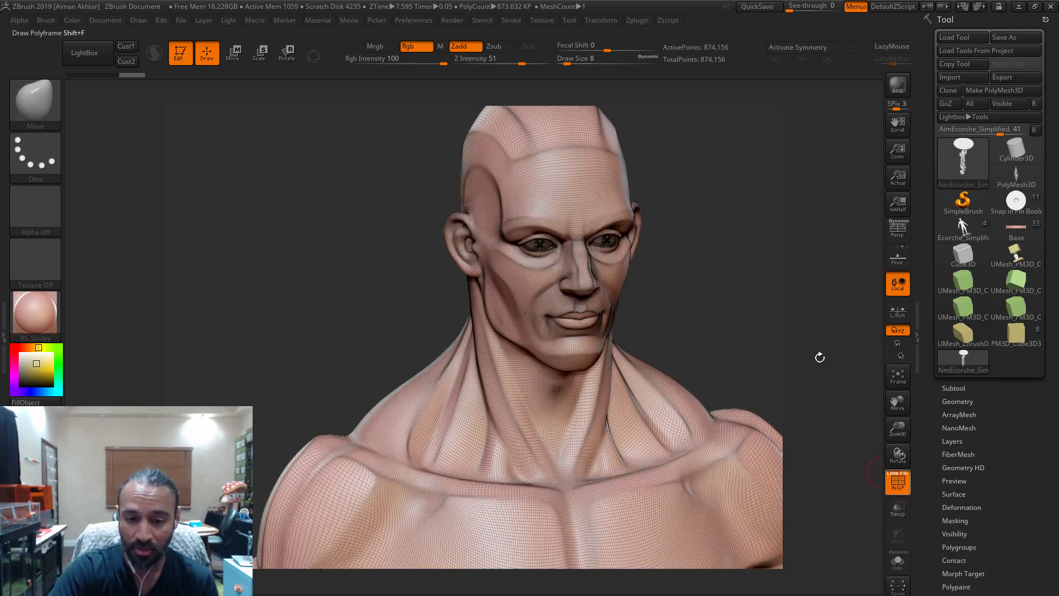
key("shift+f")
mouse_move(773, 298)
left_mouse_down()
mouse_move(768, 289)
mouse_move(616, 324)
left_mouse_up()
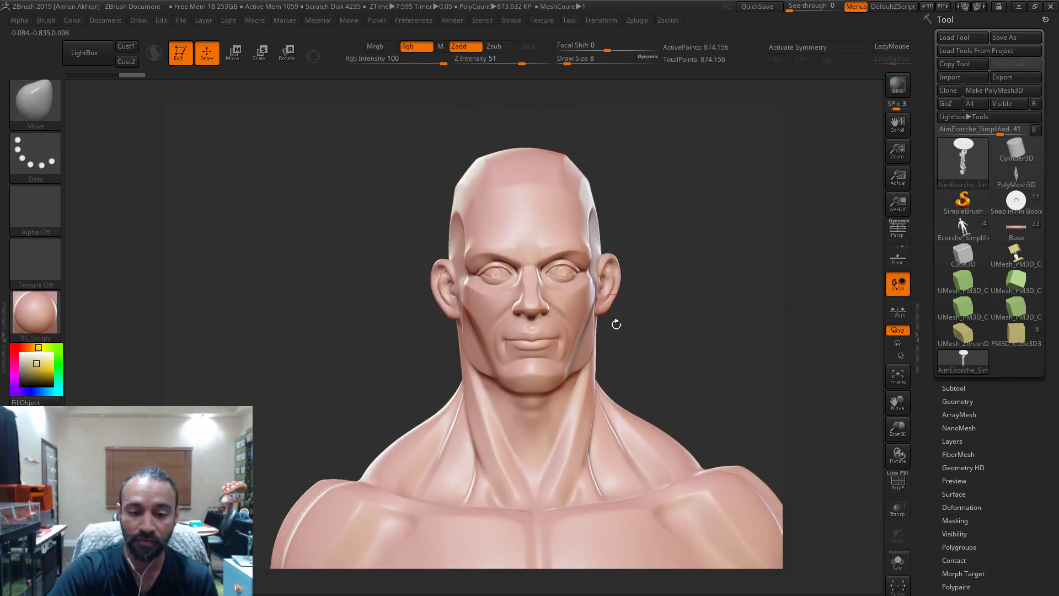
left_click(897, 481)
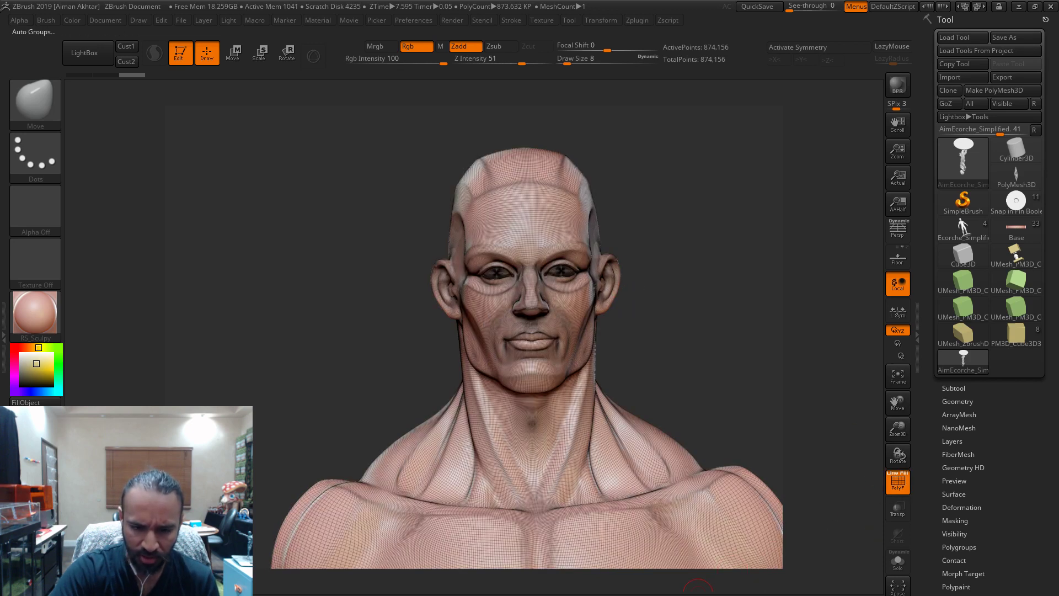
left_click(897, 481)
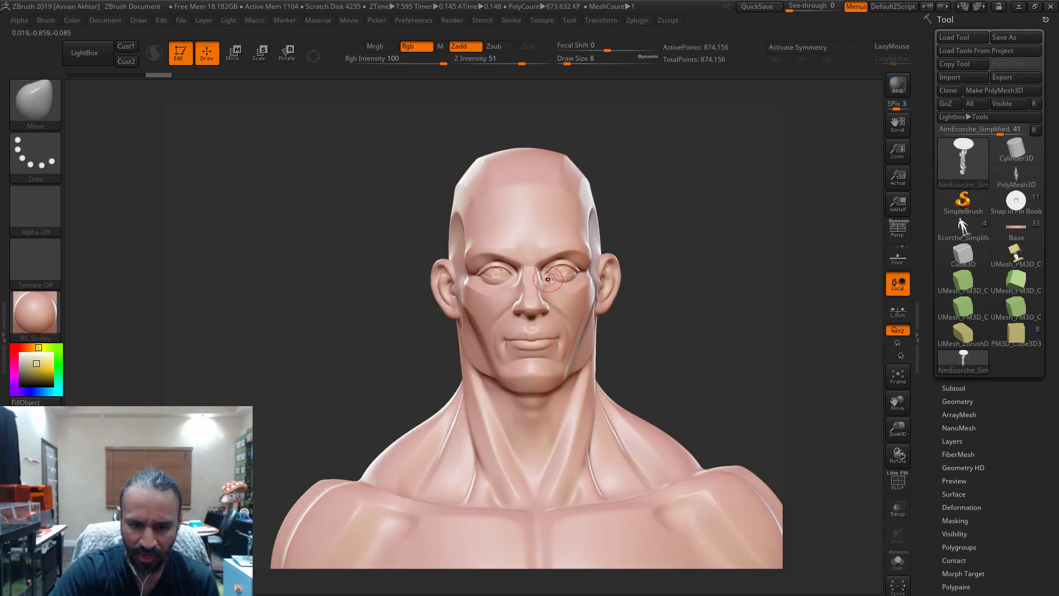
- Isolate individual polygroups on the head and body to inspect the separate parts, and restore the full figure's visibility
left_click(570, 282, "ctrl+shift")
mouse_move(747, 303)
left_mouse_down("alt")
mouse_move(743, 210)
mouse_move(626, 315)
mouse_move(589, 454)
mouse_move(607, 465)
mouse_move(619, 433)
left_mouse_up("alt")
left_click(621, 359, "ctrl+shift")
left_click(477, 353, "ctrl+shift")
left_click(638, 314, "ctrl+shift")
left_click_drag(639, 314, 1013, 393, "alt")
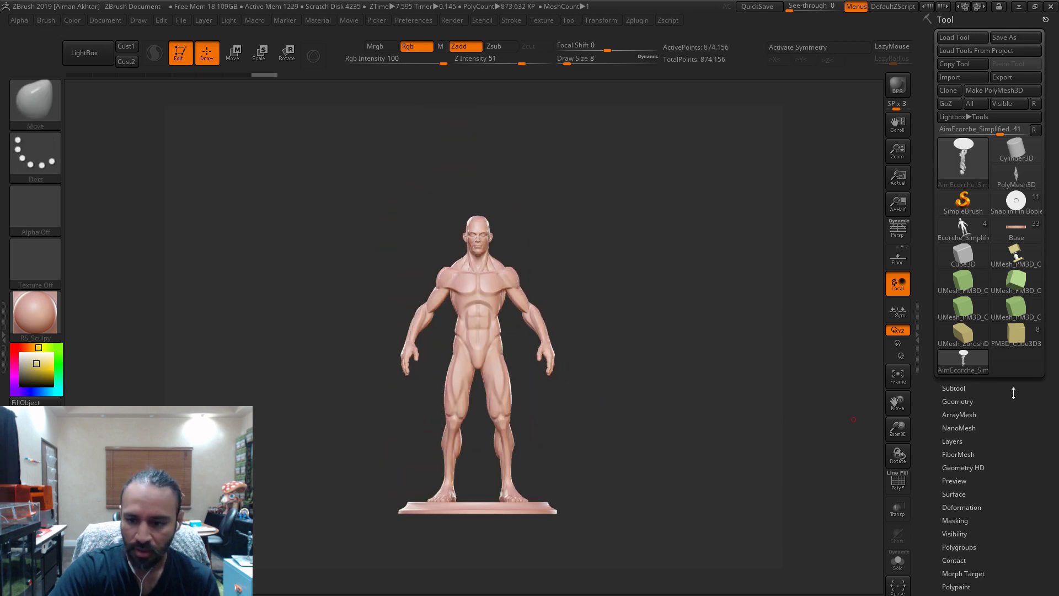
- Expand the subtool list, switch to the Ecorche_Simplified_Articulated tool and check its figure with PolyFrame display
left_click(972, 388)
left_click(963, 229)
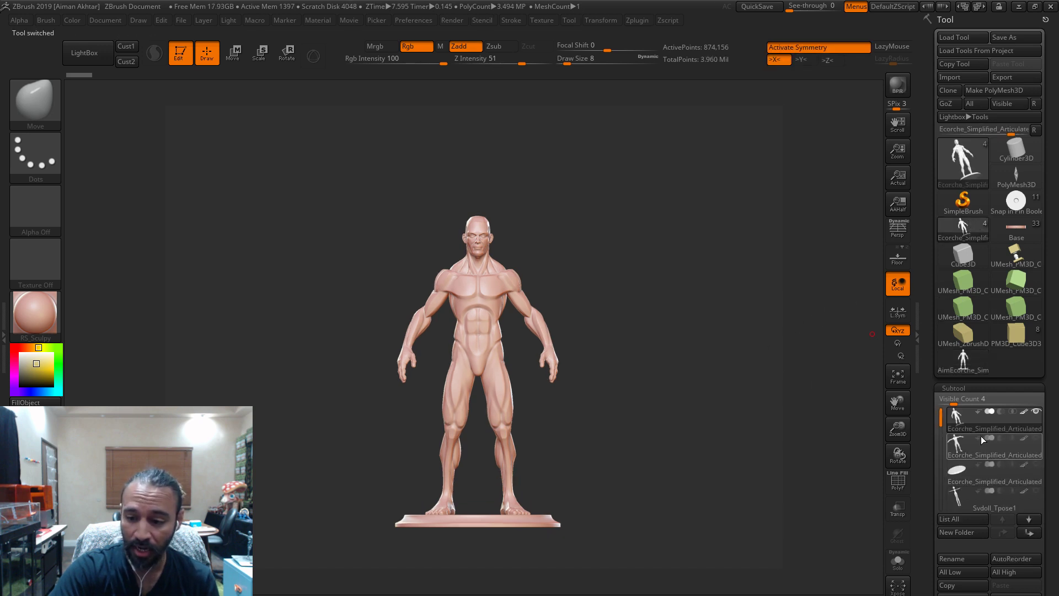
mouse_move(630, 348)
left_mouse_down()
mouse_move(657, 328)
mouse_move(705, 386)
mouse_move(641, 325)
left_mouse_up()
left_click(900, 488)
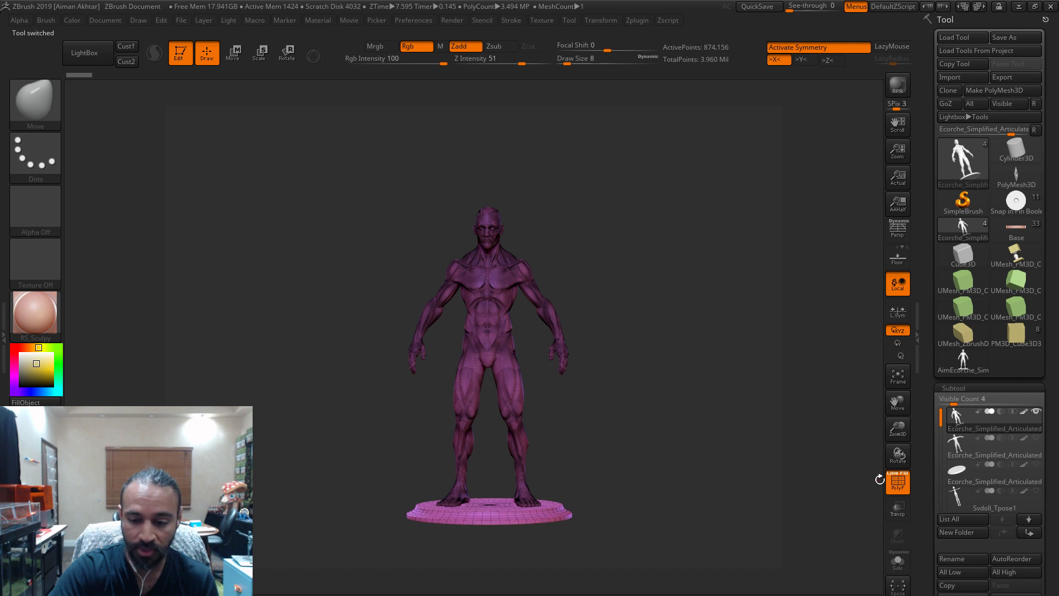
left_click(898, 490)
- Select the second subtool, the figure with outstretched arms, show it alone and examine its front and back
left_click(966, 448)
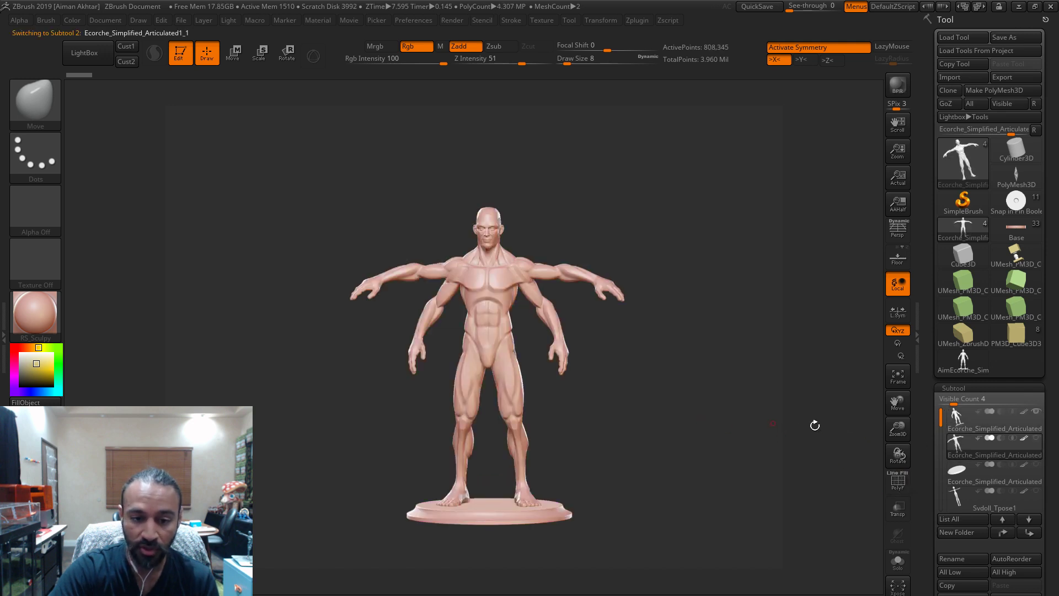
left_click(1036, 437, "shift")
left_click_drag(731, 421, 615, 526)
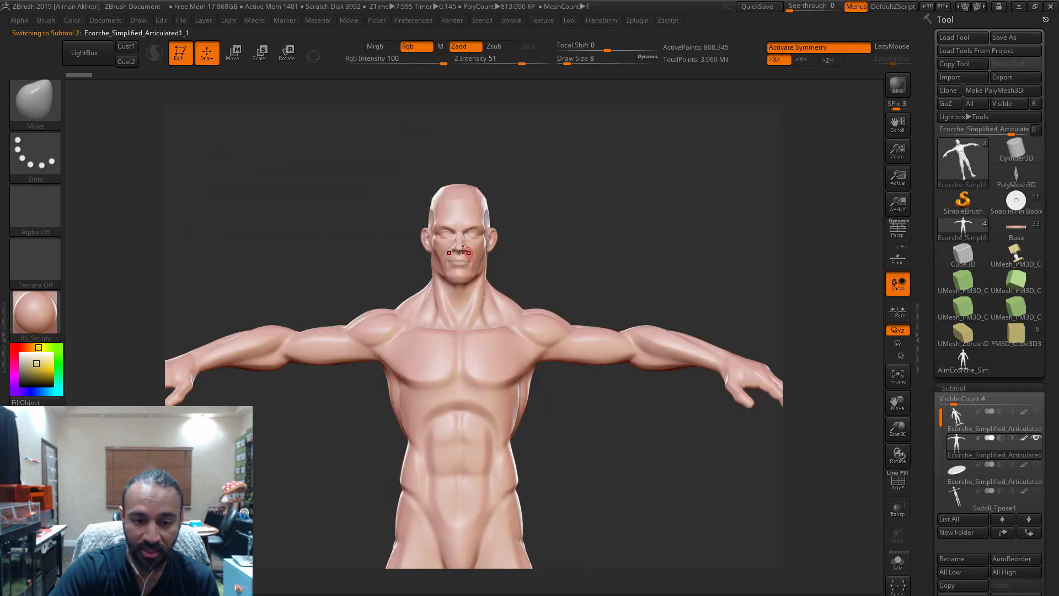
left_click_drag(630, 301, 624, 449)
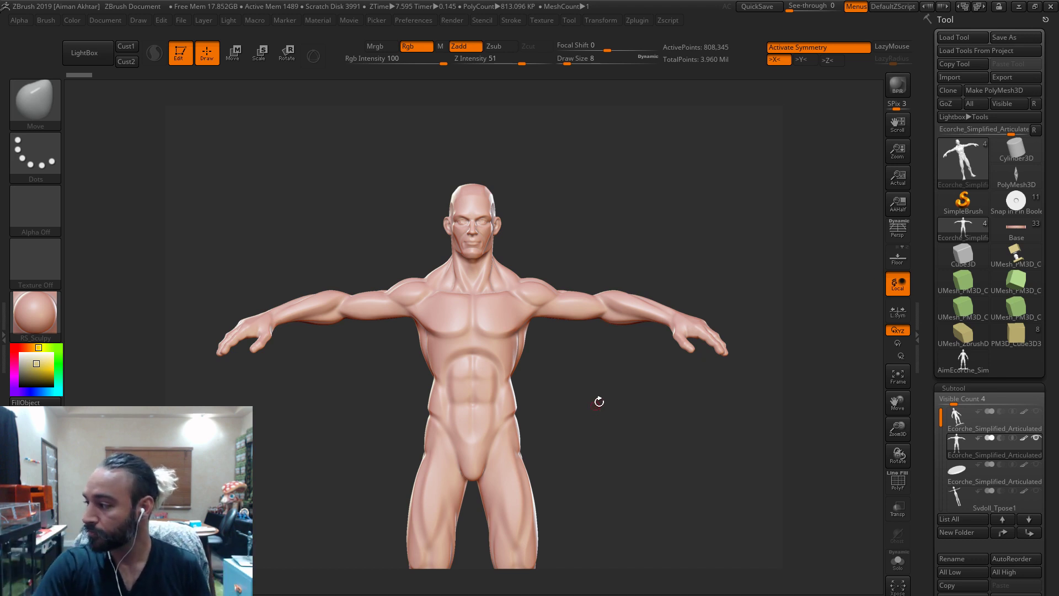
mouse_move(963, 229)
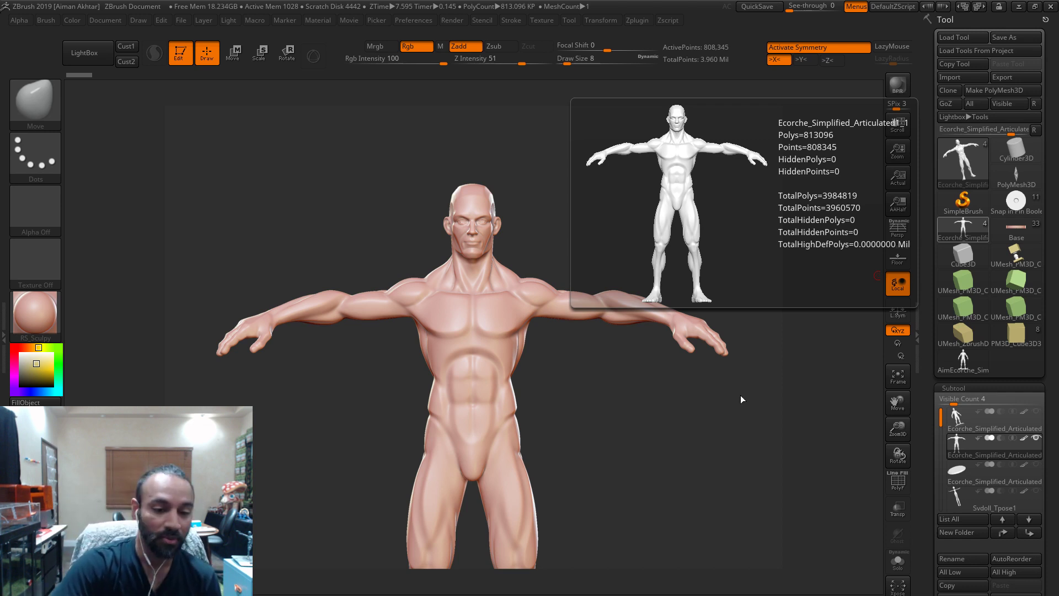
mouse_move(683, 463)
left_mouse_down("alt")
mouse_move(681, 408)
mouse_move(679, 475)
mouse_move(666, 454)
mouse_move(634, 447)
mouse_move(549, 473)
mouse_move(417, 473)
mouse_move(524, 485)
left_mouse_up("alt")
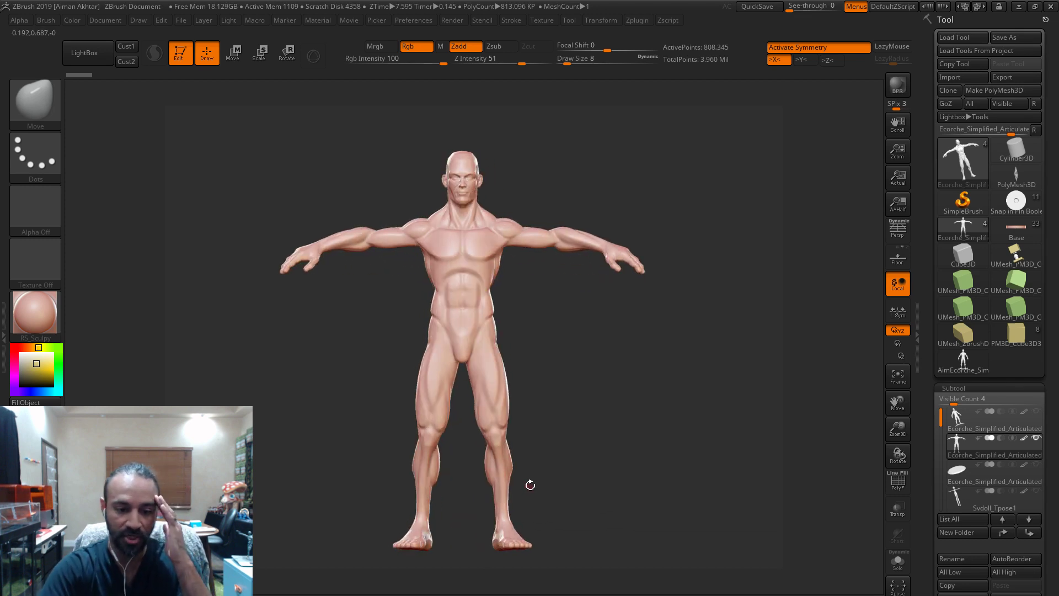
mouse_move(607, 525)
left_mouse_down()
mouse_move(499, 521)
mouse_move(623, 517)
mouse_move(584, 518)
mouse_move(629, 503)
left_mouse_up()
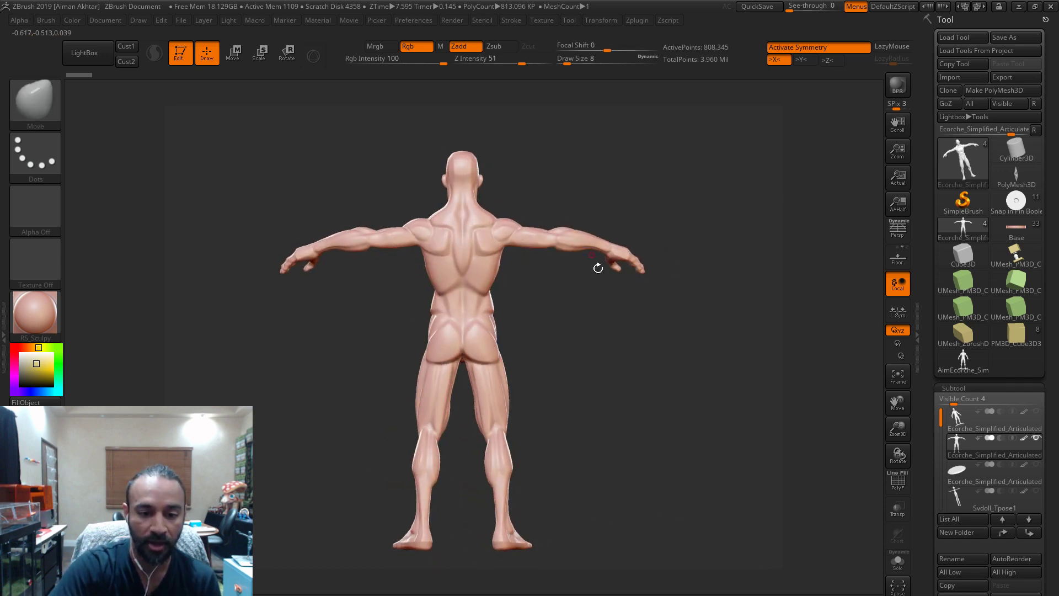
- Compare the upper back and shoulders of the arms-down and outstretched-arms subtools by switching between them
mouse_move(573, 313)
left_mouse_down("alt")
mouse_move(602, 349)
mouse_move(634, 353)
left_mouse_up("alt")
left_click_drag(681, 279, 711, 532, "alt")
left_click(958, 422)
left_click(960, 446)
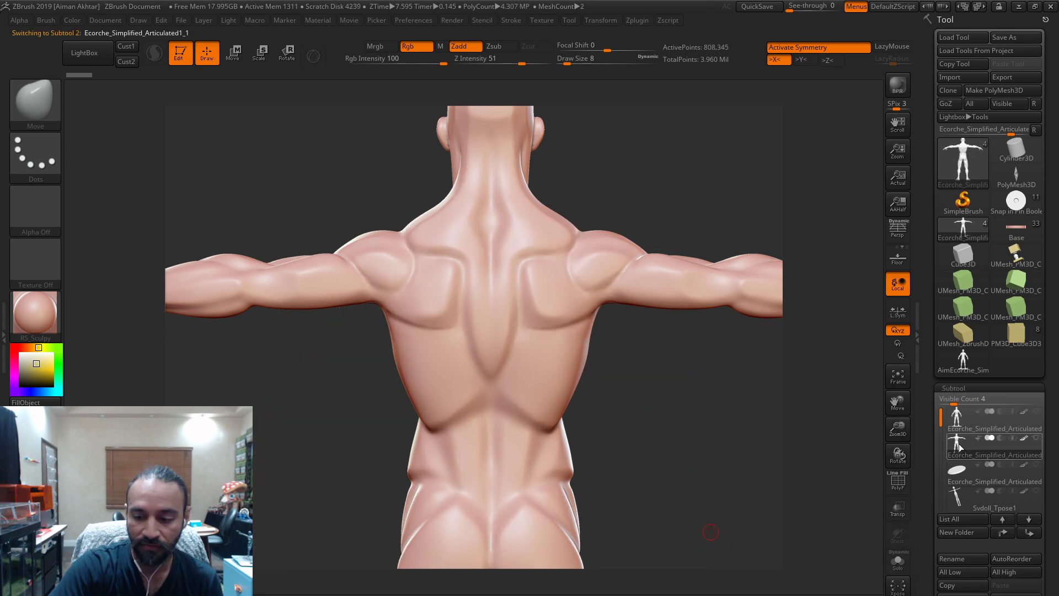
left_click(957, 425)
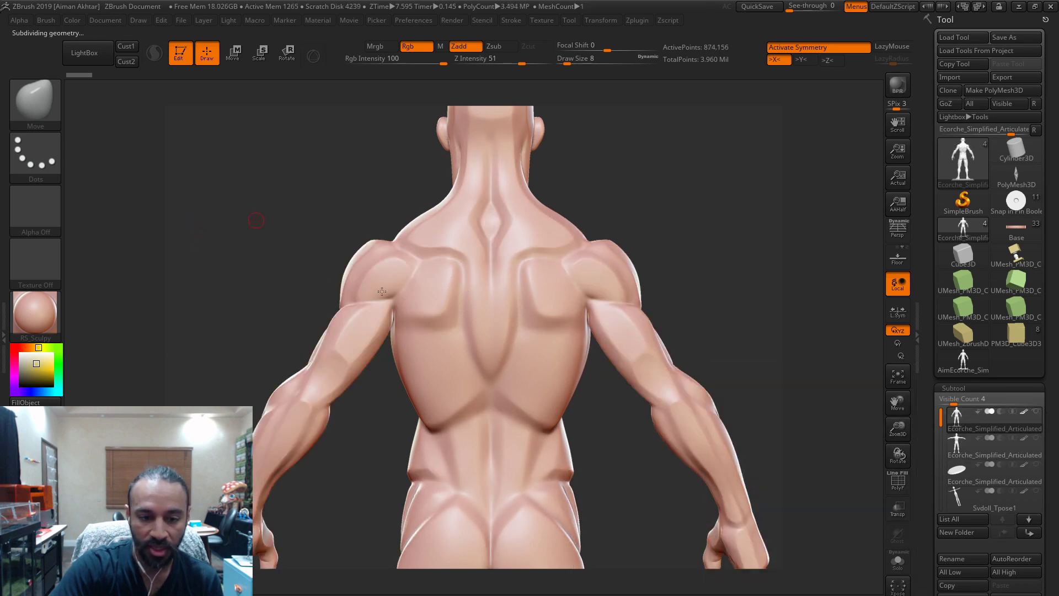
left_click(961, 443)
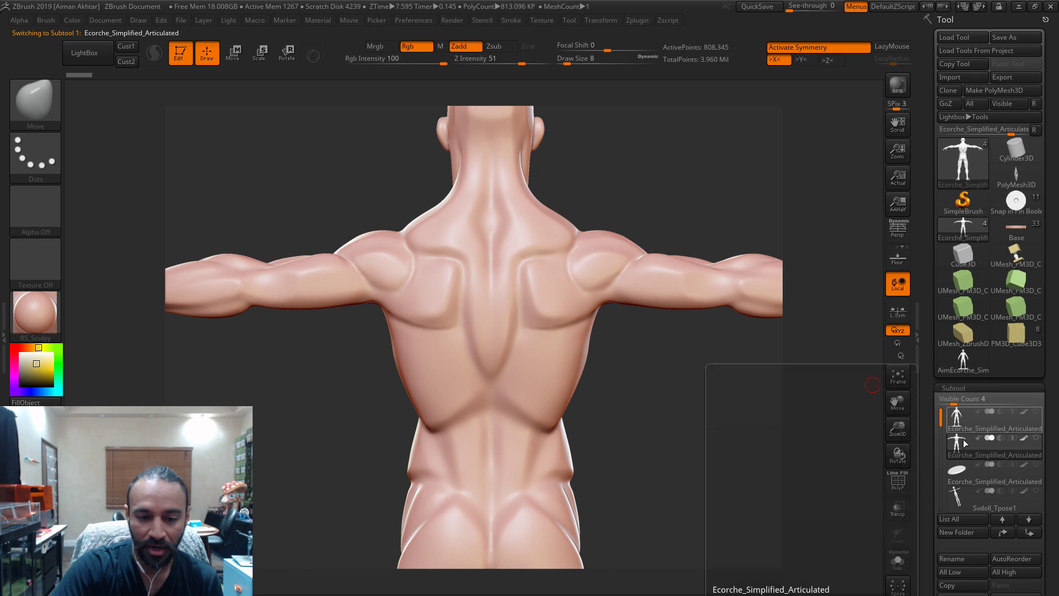
left_click(957, 424)
left_click(960, 447)
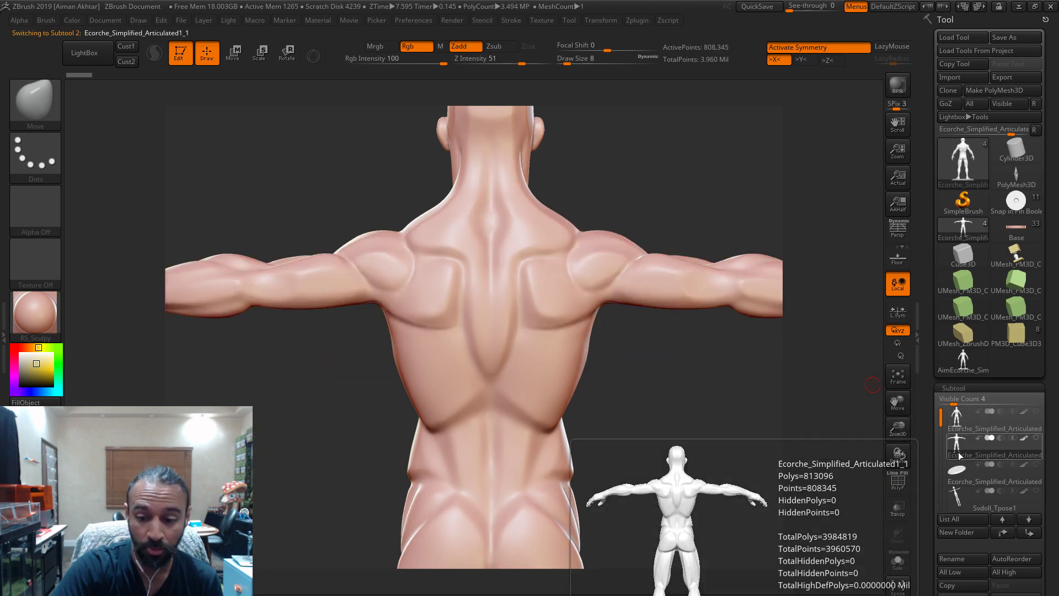
- Duplicate the first subtool, the arms-down figure, and assign polygroups to the copy with Auto Groups
left_click(956, 418)
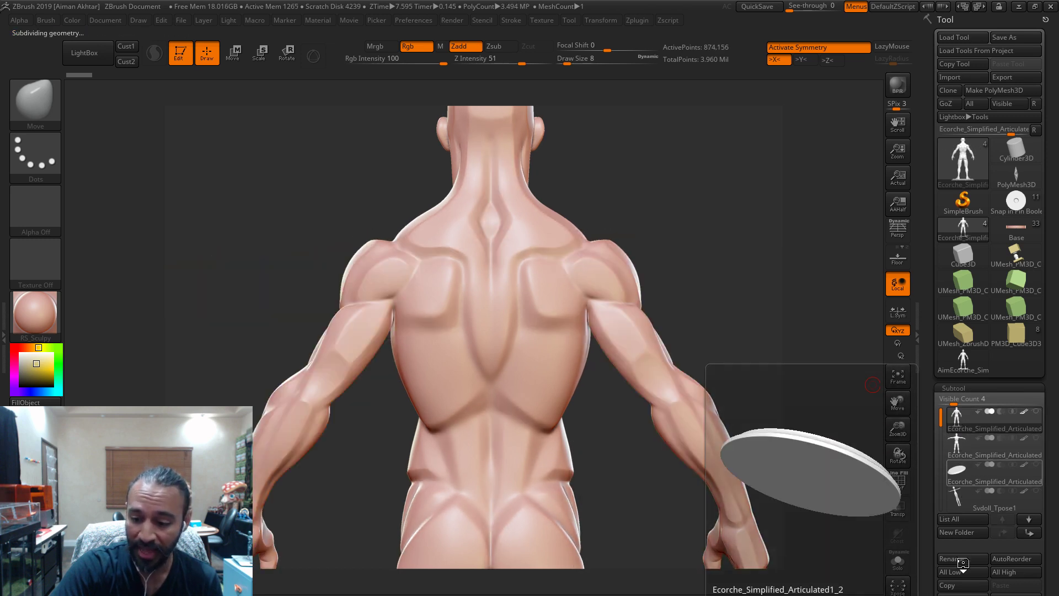
key("ctrl+shift+d")
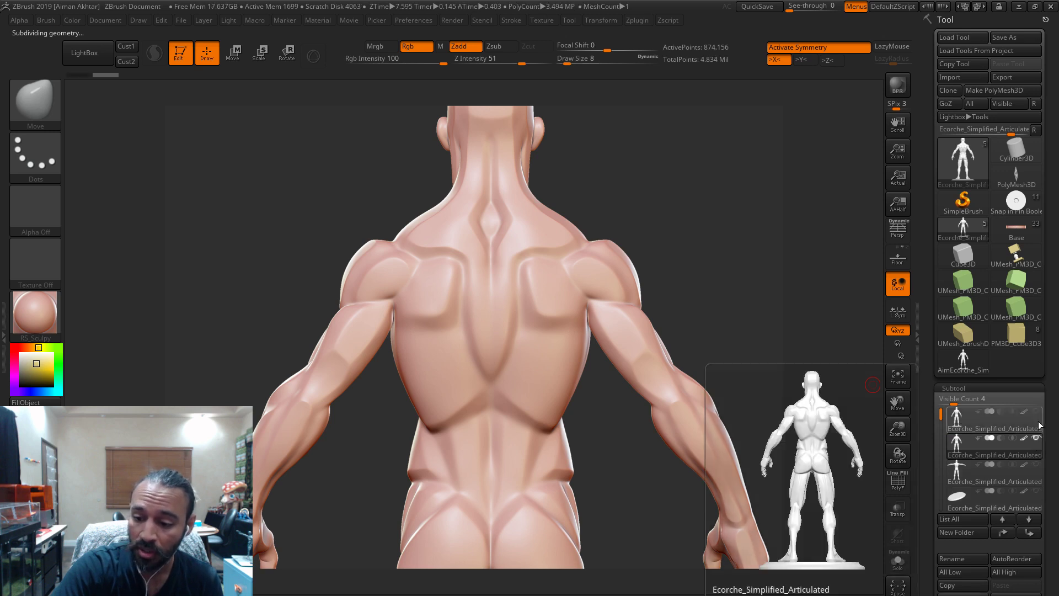
left_click_drag(897, 427, 881, 436)
key("ctrl+shift")
mouse_move(738, 394)
left_mouse_down("alt")
mouse_move(758, 410)
mouse_move(743, 511)
left_mouse_up("alt")
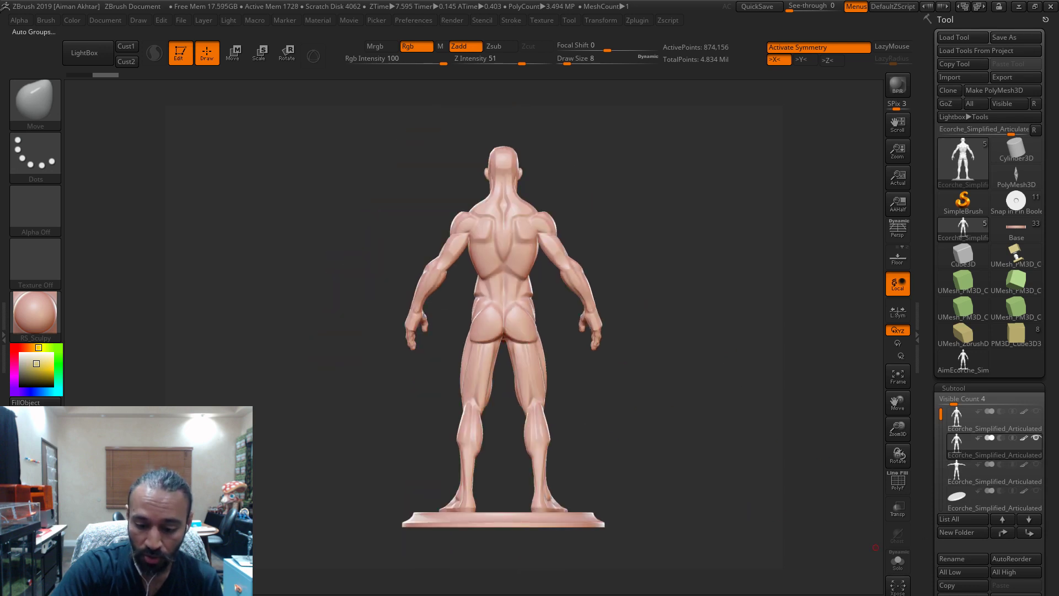
- Hide the base under the duplicated figure and delete the hidden geometry, keeping only the body
left_click(518, 259, "ctrl+shift")
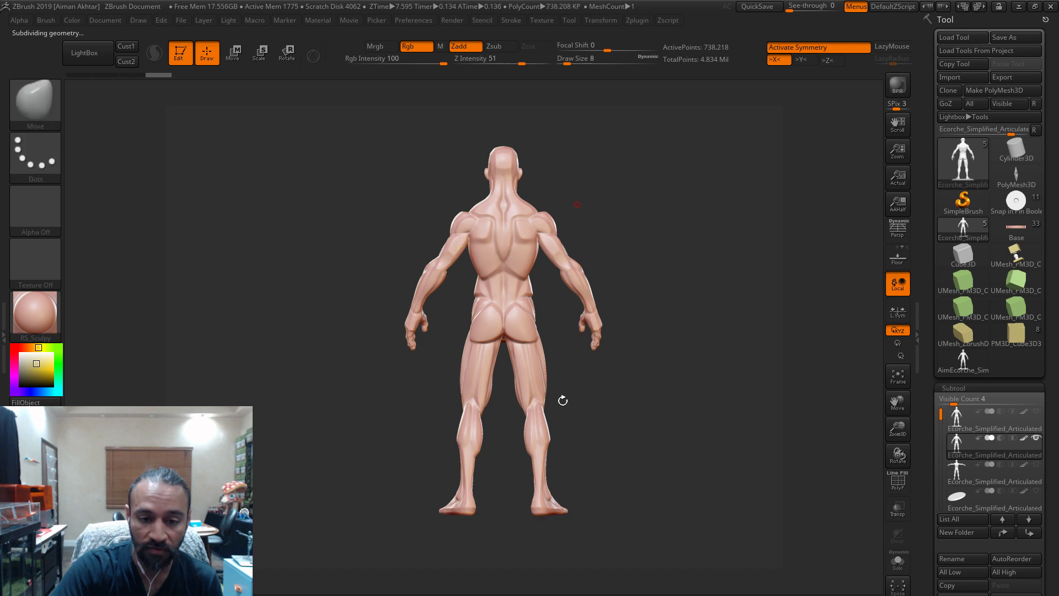
left_click_drag(666, 489, 783, 474)
left_click_drag(731, 408, 702, 432, "ctrl+shift")
left_click_drag(593, 204, 419, 134, "ctrl+shift")
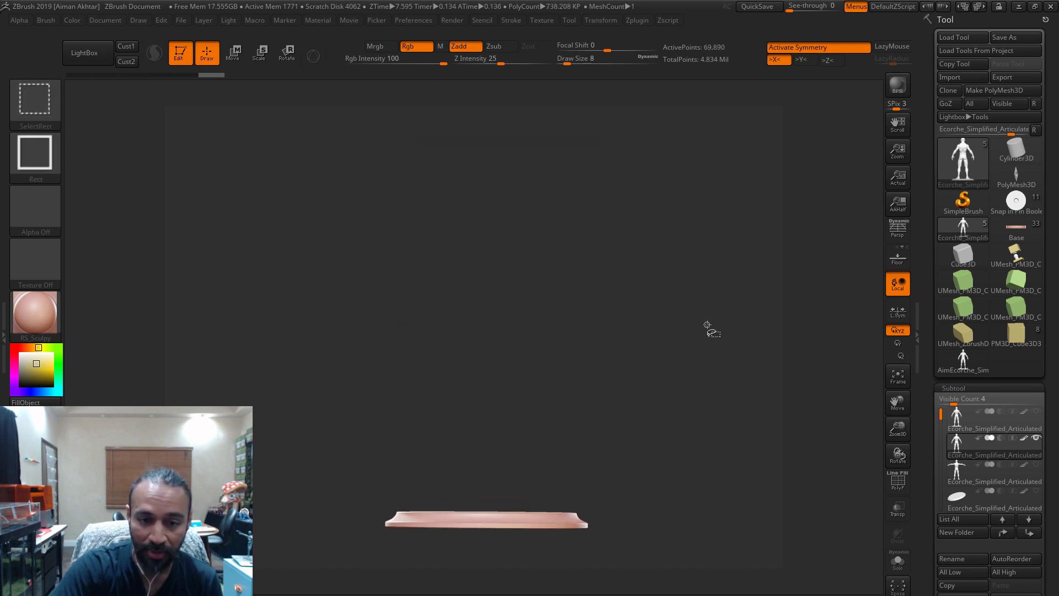
left_click(753, 364, "ctrl+shift")
left_click(740, 364, "ctrl+shift")
left_click_drag(730, 364, 679, 409, "ctrl+alt+shift")
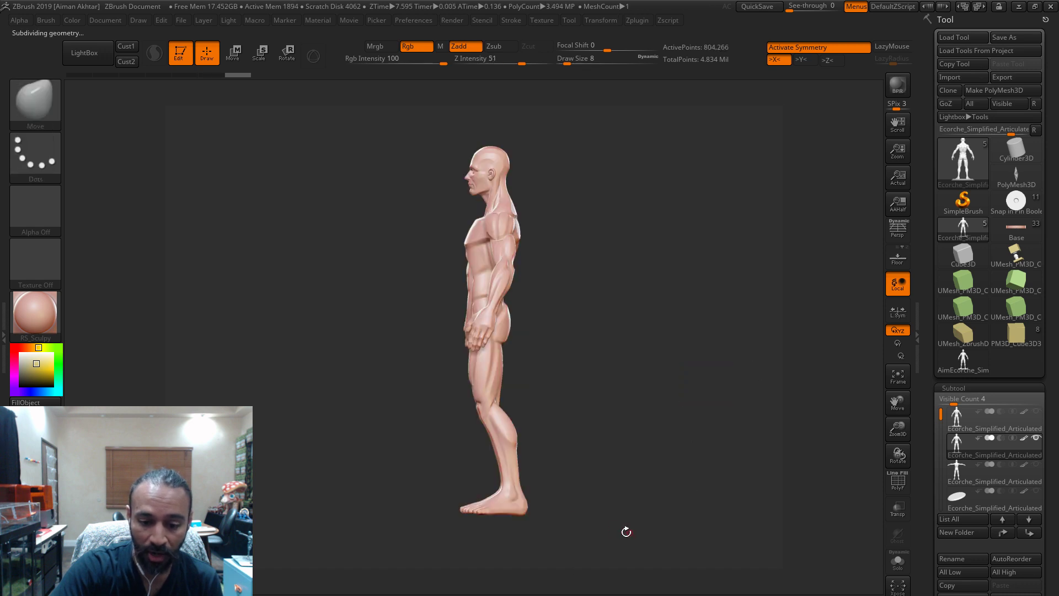
left_click_drag(630, 531, 519, 530)
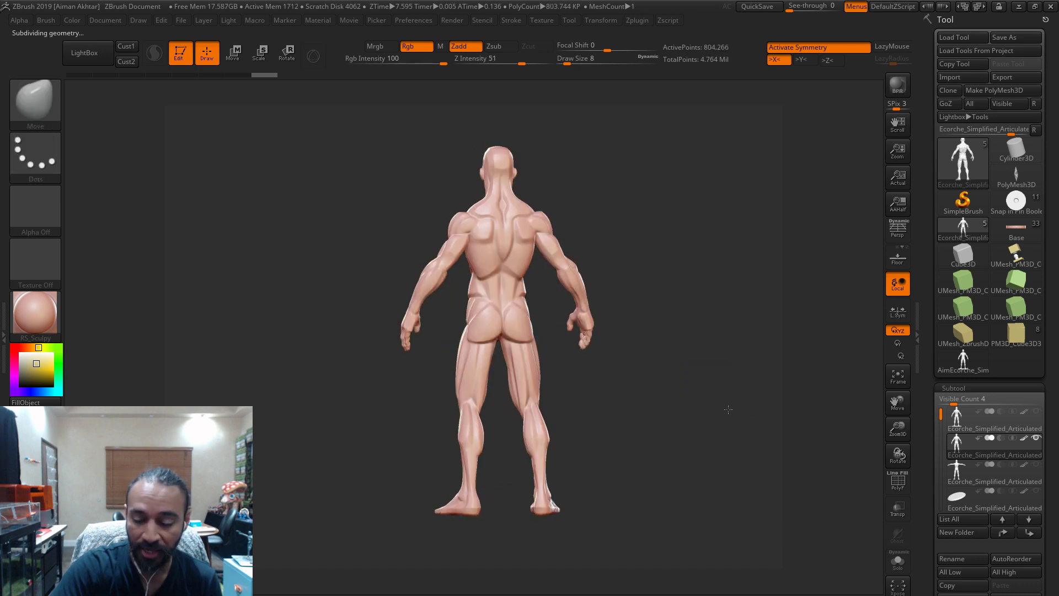
- Expand the DynaMesh settings in the duplicated figure's geometry options
scroll(990, 304, "down", 3)
left_click(953, 251)
left_click(958, 265)
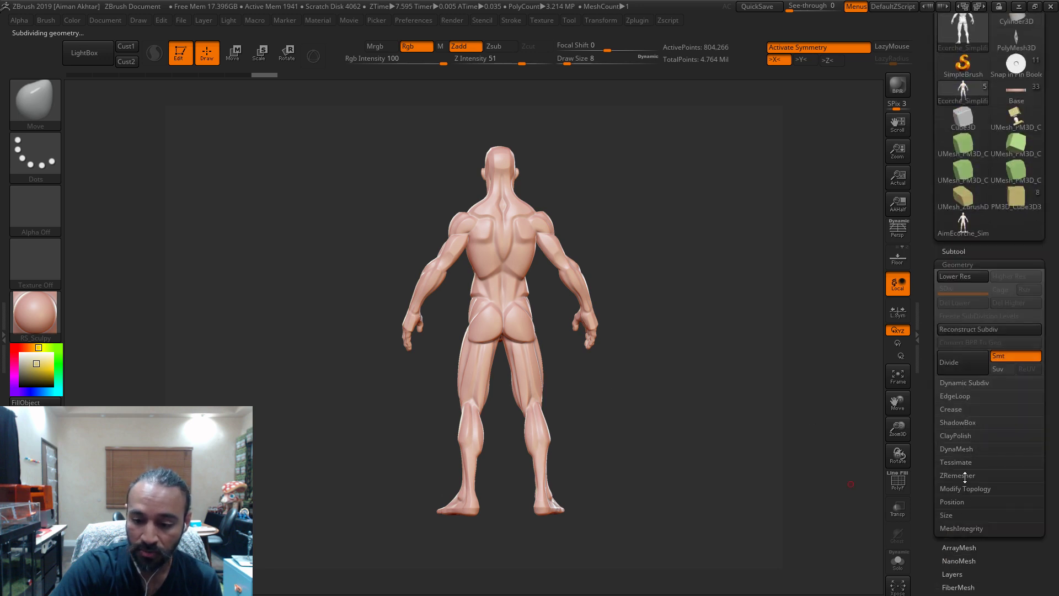
left_click(956, 449)
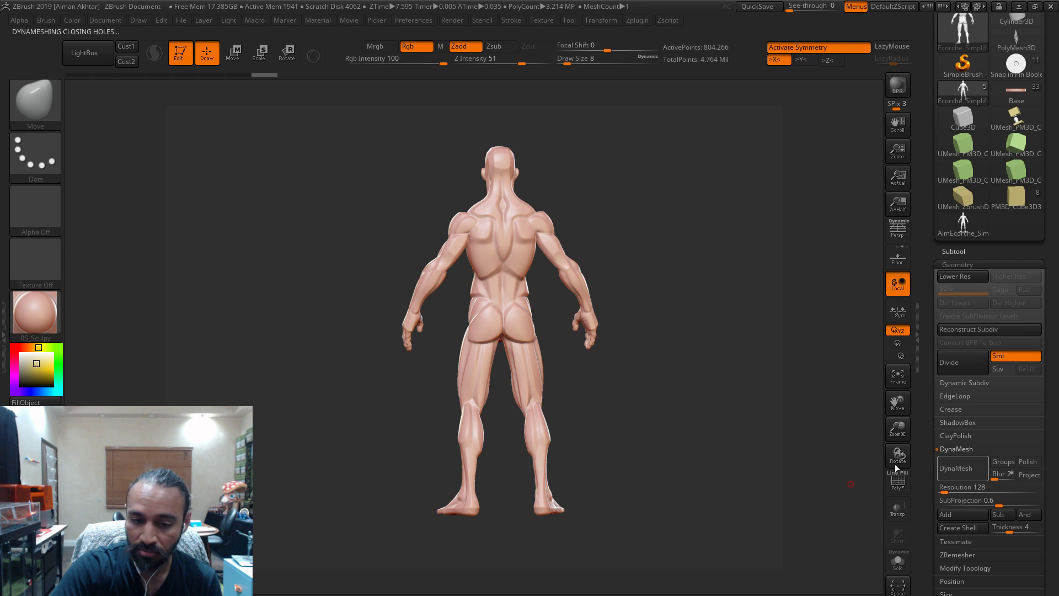
- Try to DynaMesh the duplicated figure at resolution 128 and undo it
left_click(956, 468)
mouse_move(643, 272)
right_mouse_down("ctrl")
mouse_move(675, 303)
mouse_move(699, 247)
right_mouse_up("ctrl")
key("ctrl+d")
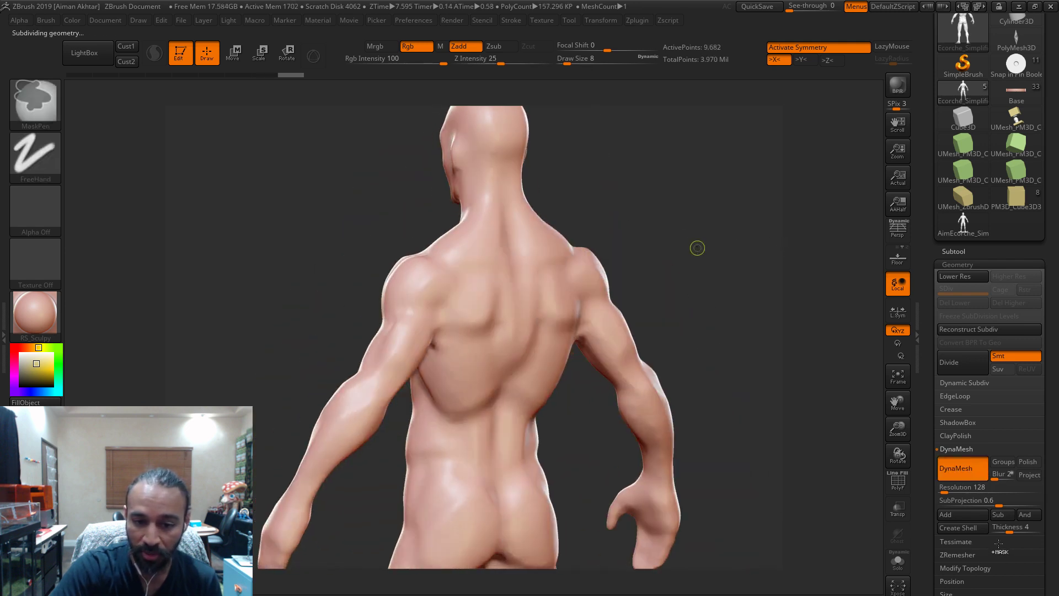
- Set the DynaMesh resolution to 400, DynaMesh the duplicated figure and check its back
left_click(946, 488)
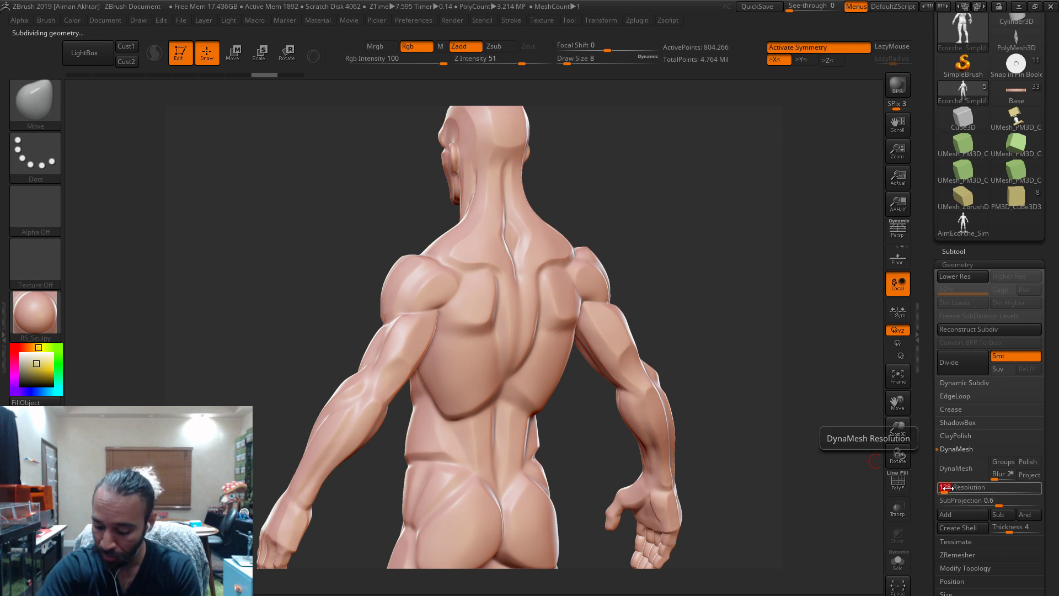
type("400")
key("Return")
left_click(955, 469)
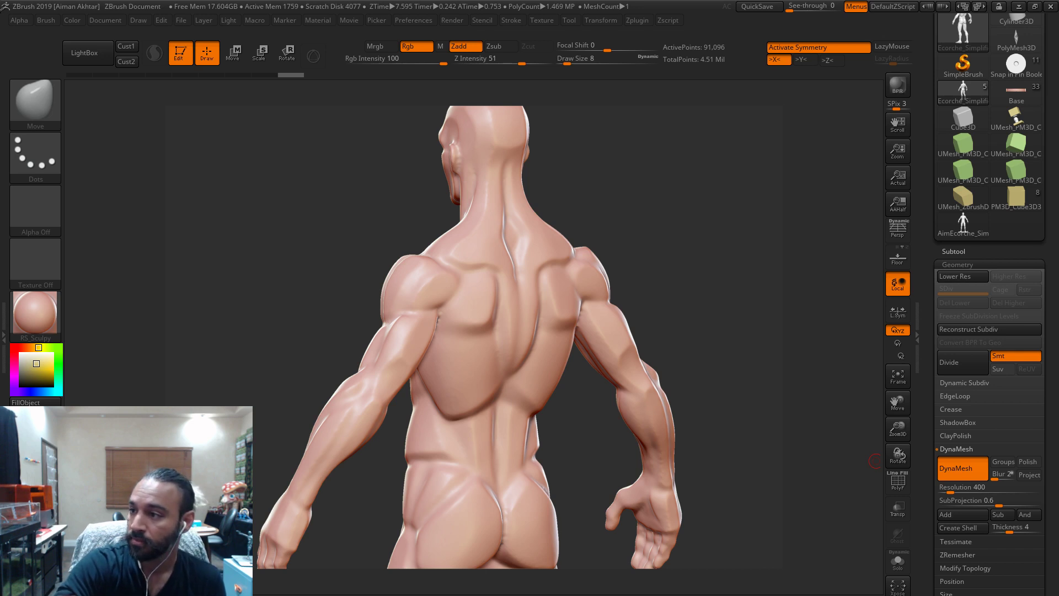
left_click_drag(693, 304, 694, 277)
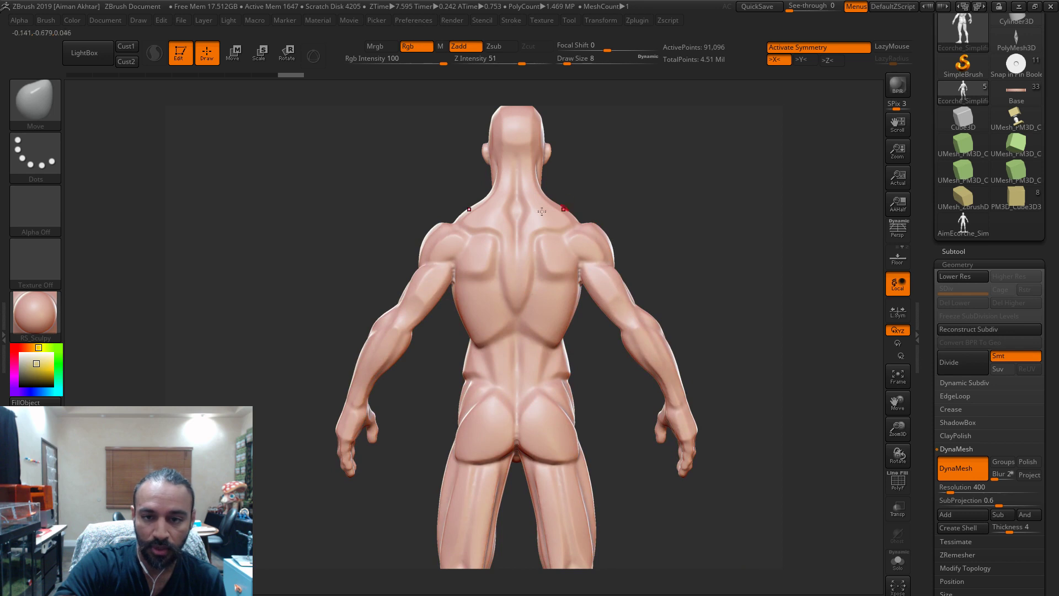
left_click_drag(768, 199, 782, 202)
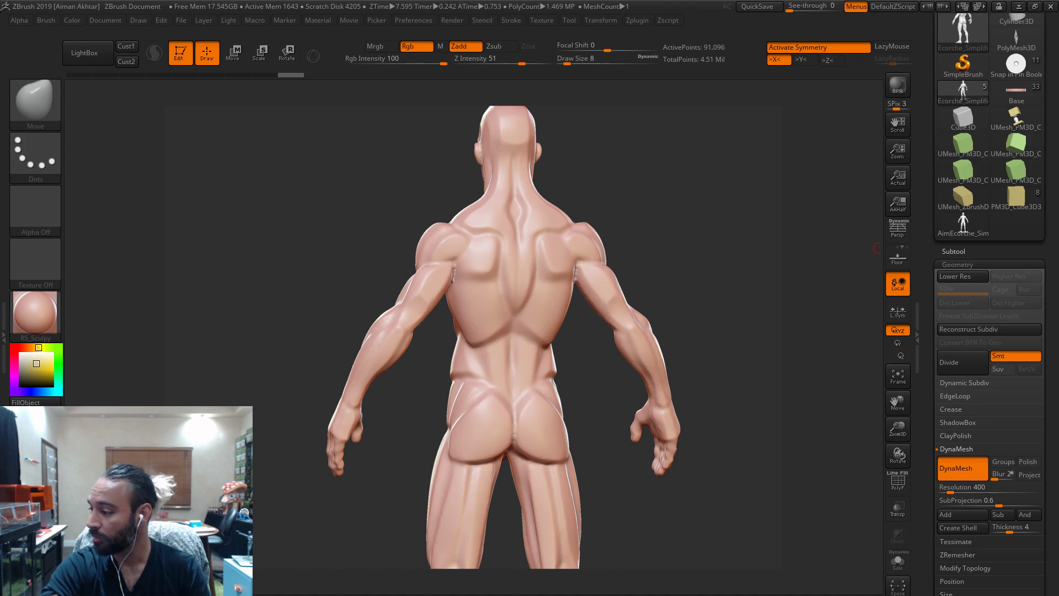
key("super+d")
key("super+d")
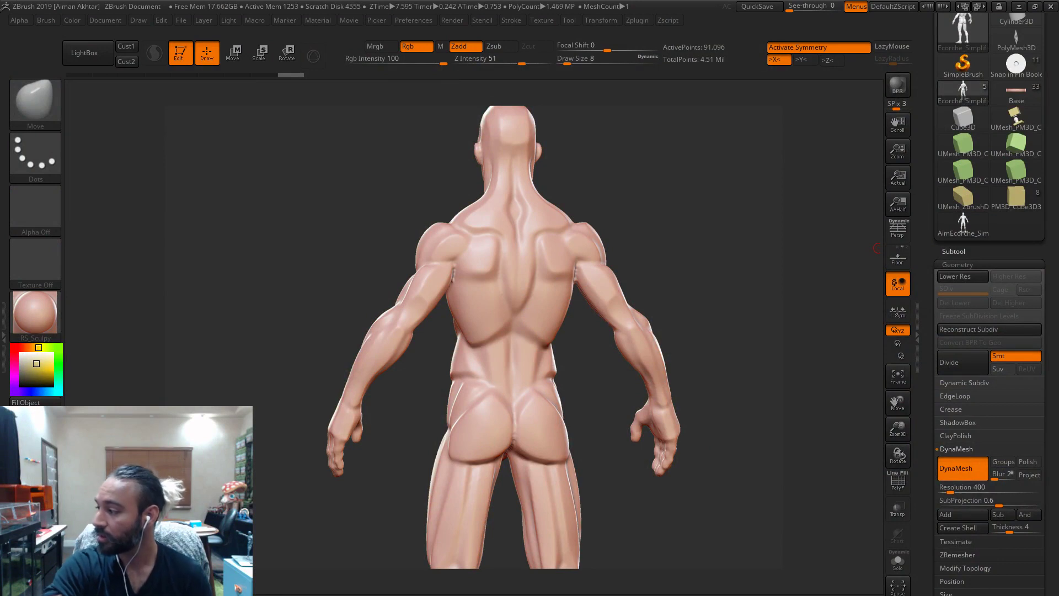
- Set the masking brush to MaskLasso
mouse_move(690, 185)
left_mouse_down()
mouse_move(653, 186)
mouse_move(698, 197)
mouse_move(652, 200)
left_mouse_up()
left_click(26, 113)
key("m")
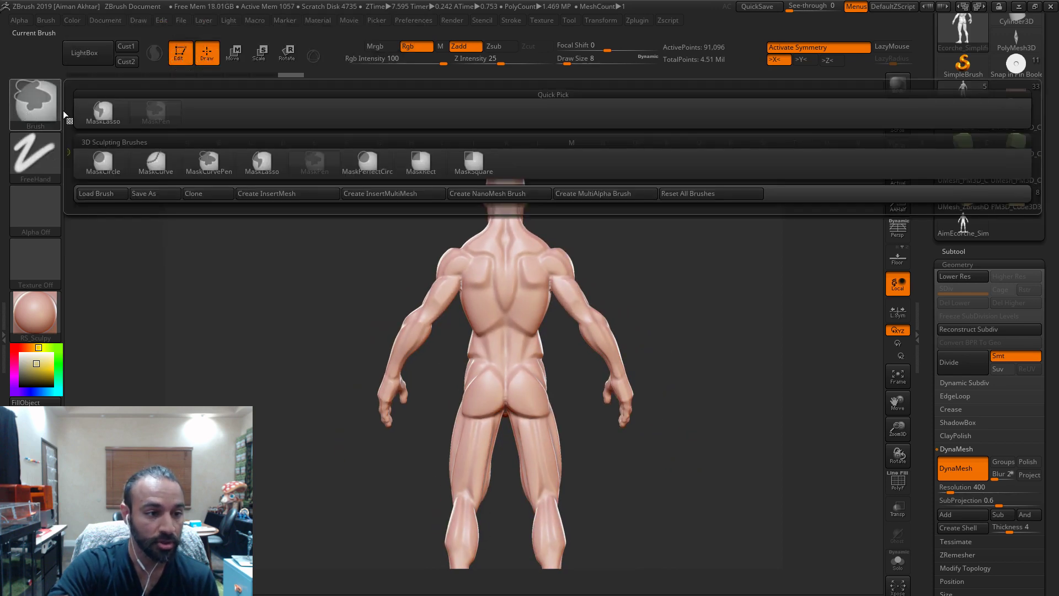
key("v")
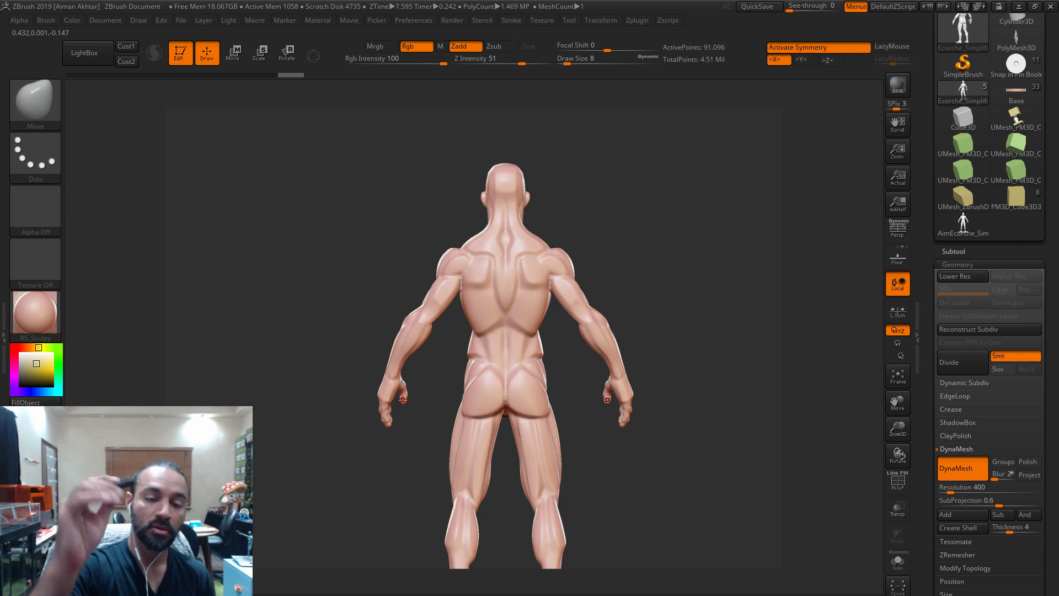
key("ctrl")
- Mask both arms of the figure up to the shoulders with symmetrical lasso masks, checking them from back and front
mouse_move(447, 211)
left_mouse_down("ctrl")
mouse_move(469, 268)
mouse_move(449, 342)
mouse_move(311, 323)
left_mouse_up("ctrl")
left_click_drag(657, 294, 764, 296)
mouse_move(701, 261)
left_mouse_down("alt")
mouse_move(621, 255)
mouse_move(673, 331)
mouse_move(652, 252)
mouse_move(640, 253)
left_mouse_up("alt")
mouse_move(467, 300)
left_mouse_down("ctrl")
mouse_move(484, 336)
mouse_move(454, 245)
mouse_move(408, 353)
mouse_move(468, 308)
left_mouse_up("ctrl")
mouse_move(654, 267)
left_mouse_down()
mouse_move(473, 187)
mouse_move(496, 182)
mouse_move(490, 168)
mouse_move(555, 237)
mouse_move(654, 202)
mouse_move(583, 291)
left_mouse_up()
key("ctrl")
mouse_move(673, 218)
left_mouse_down()
mouse_move(563, 226)
mouse_move(638, 234)
mouse_move(623, 237)
mouse_move(665, 259)
mouse_move(664, 212)
mouse_move(607, 193)
left_mouse_up()
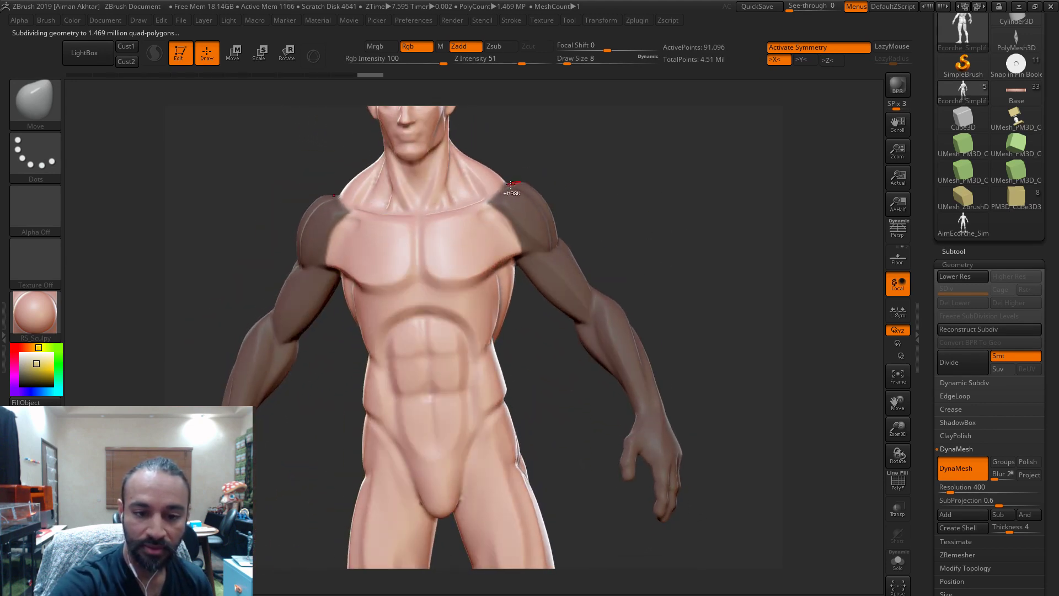
- Blur the mask edge at the shoulders and invert the mask so only the arms can be edited
key("ctrl")
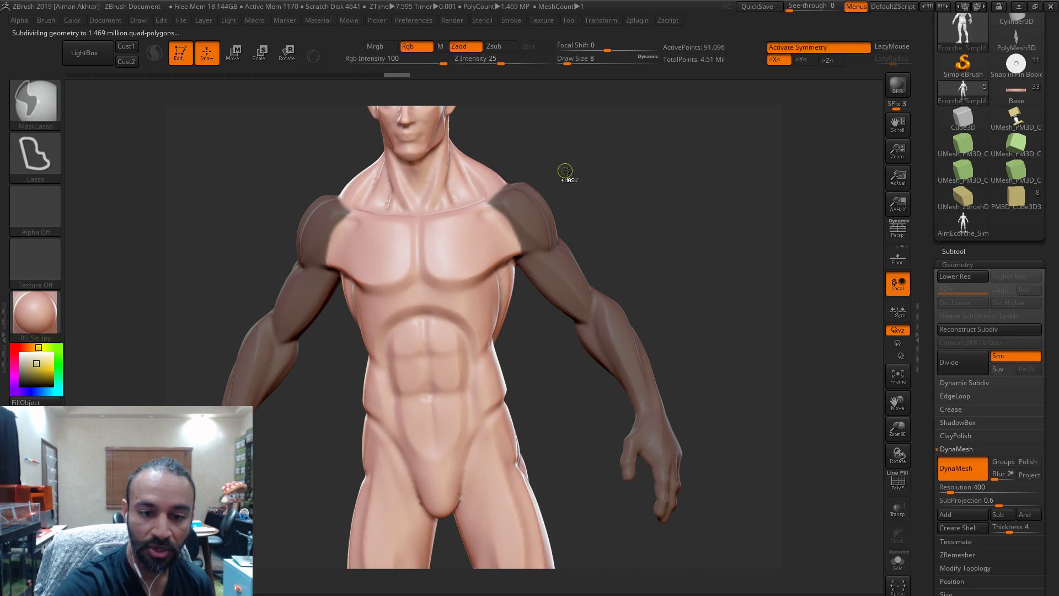
left_click(521, 227, "ctrl")
left_click(522, 227, "ctrl")
left_click(522, 226, "ctrl")
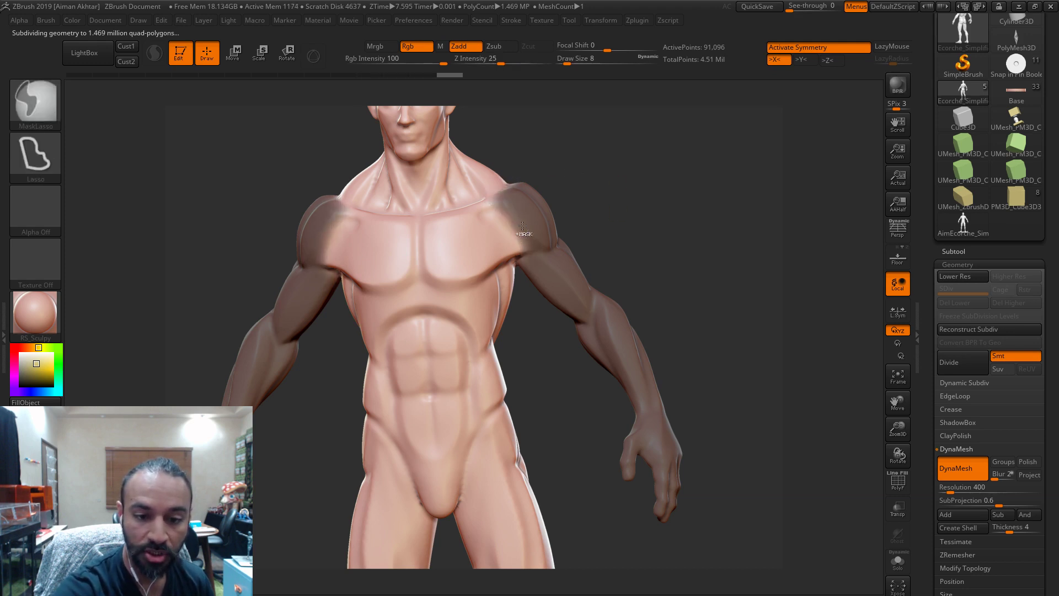
left_click(522, 225, "ctrl")
left_click(648, 230, "ctrl")
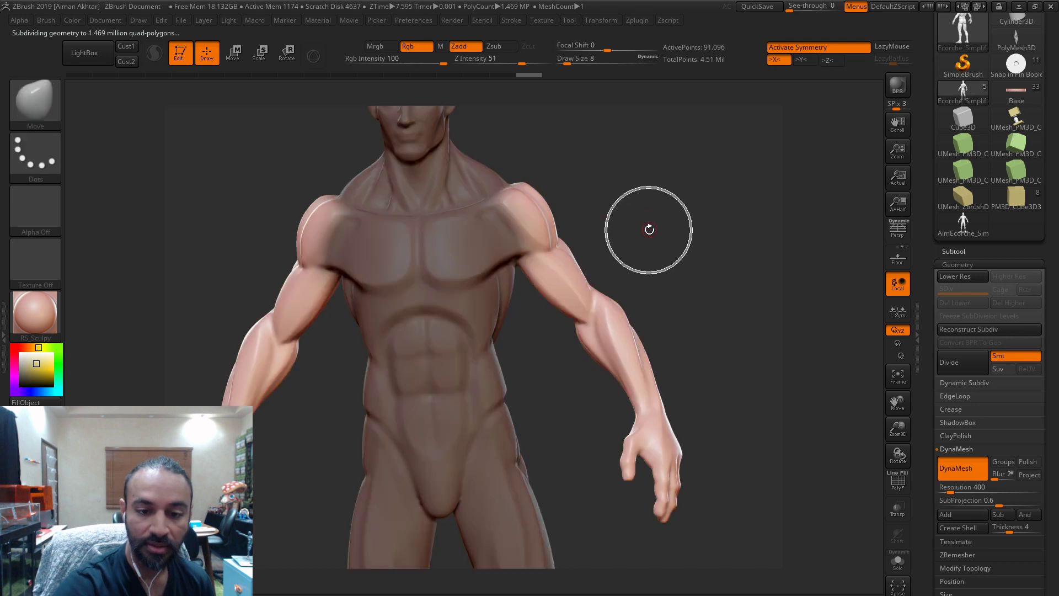
- Rotate both arms upward about the shoulder joints with the Transpose line until they are nearly horizontal
left_click_drag(647, 228, 613, 231)
left_click(285, 54)
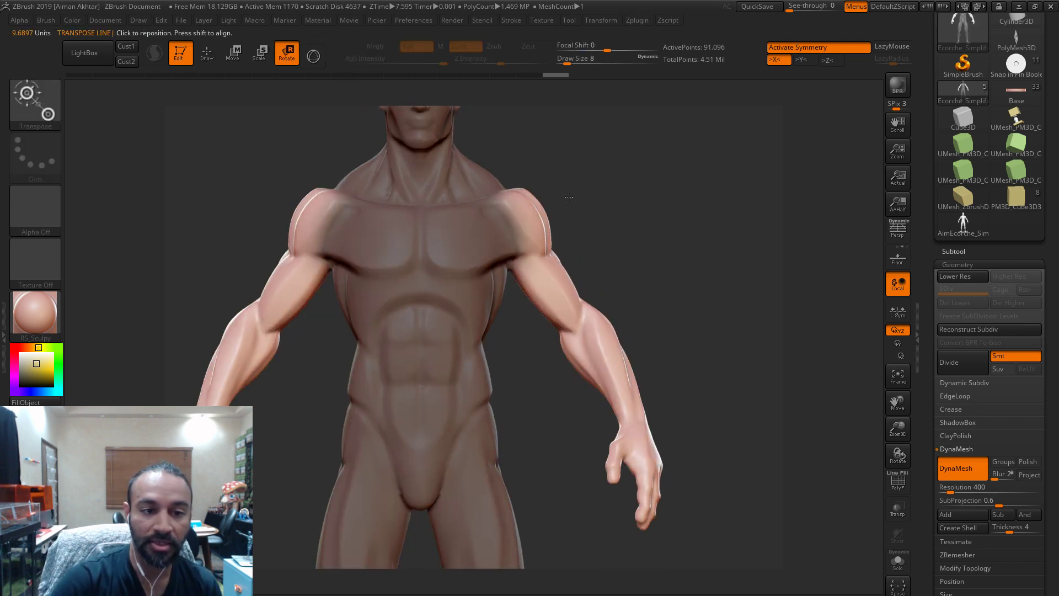
mouse_move(505, 227)
left_mouse_down("shift")
mouse_move(504, 132)
mouse_move(448, 152)
mouse_move(406, 185)
mouse_move(457, 172)
left_mouse_up("shift")
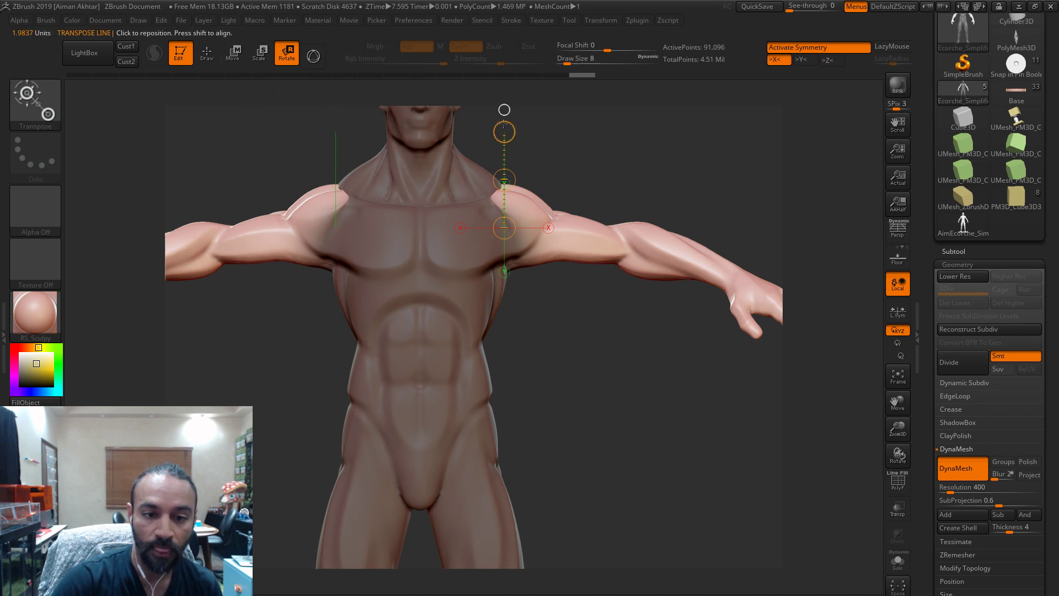
left_click_drag(503, 131, 496, 130)
- Shift the raised arms slightly at the shoulders with Transpose Move, clear the mask and return to Draw mode
key("w")
mouse_move(528, 194)
left_mouse_down()
mouse_move(629, 194)
mouse_move(591, 191)
left_mouse_up()
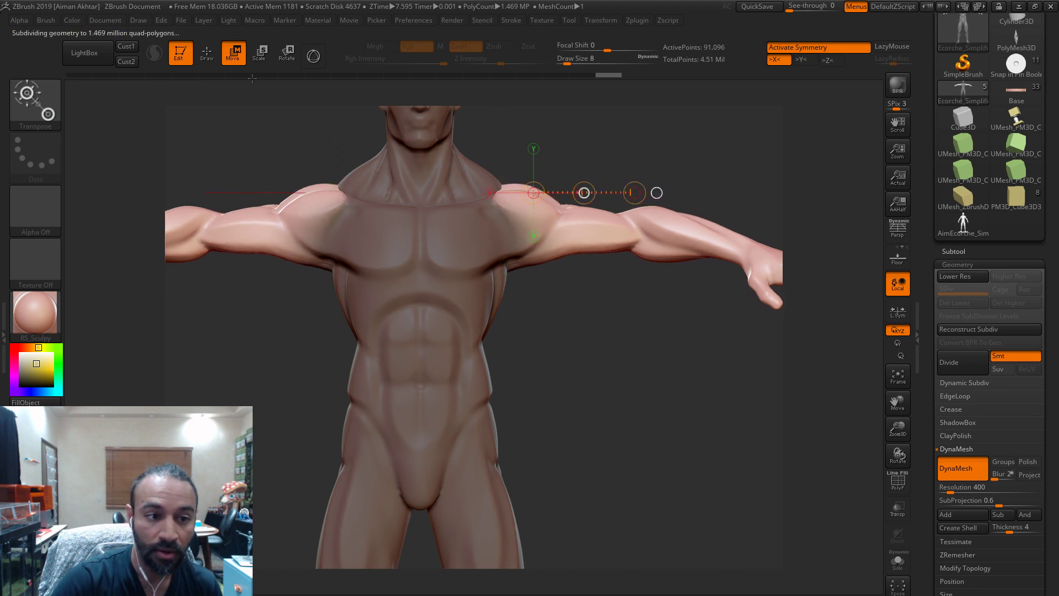
key("ctrl+z")
left_click(207, 53)
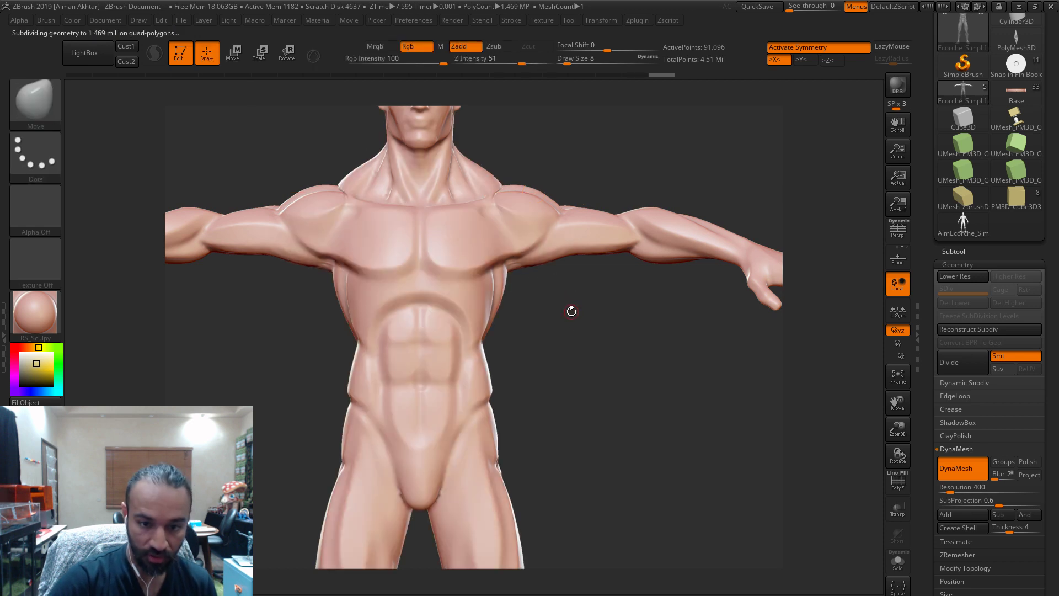
- Set the Move brush draw size to 46 and adjust the front of the armpits under the raised arms
key("s")
mouse_move(551, 258)
left_mouse_down()
mouse_move(521, 248)
mouse_move(543, 251)
left_mouse_up()
key("s")
key("s")
key("s")
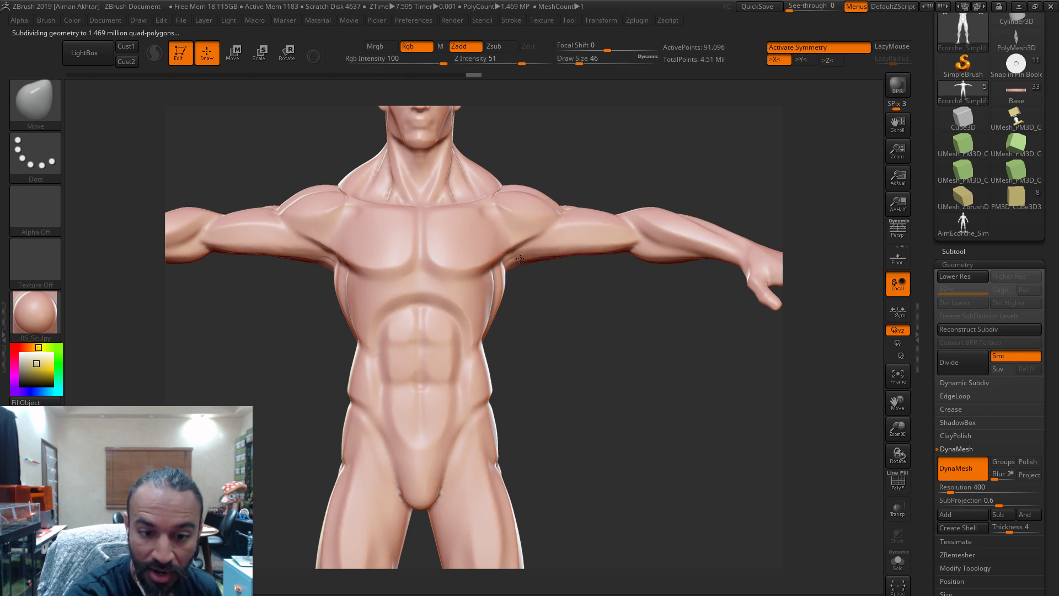
- Reshape the back of the armpits with the Move brush at draw size 31 and frame the whole figure from the front
mouse_move(579, 319)
left_mouse_down()
mouse_move(485, 309)
mouse_move(473, 295)
left_mouse_up()
key("s")
left_click_drag(514, 264, 510, 264)
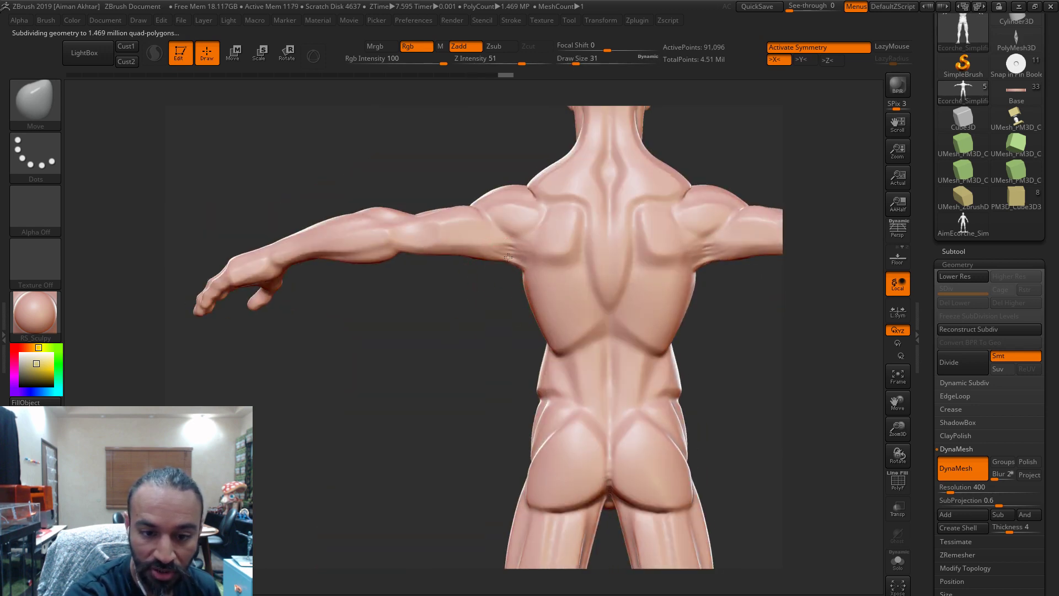
left_click_drag(522, 248, 523, 261)
key("s")
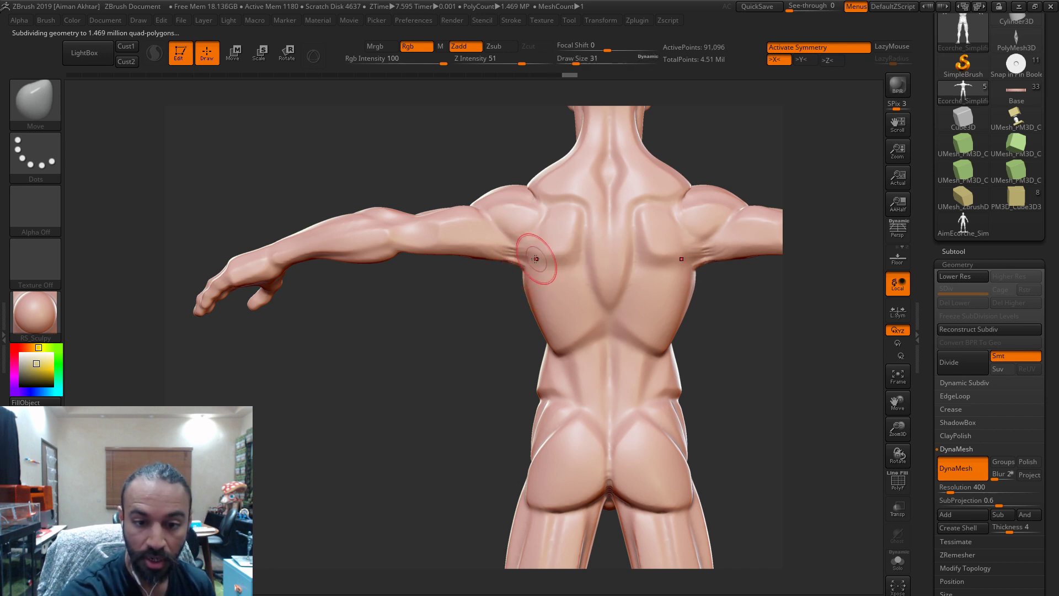
left_click_drag(474, 348, 496, 254, "shift")
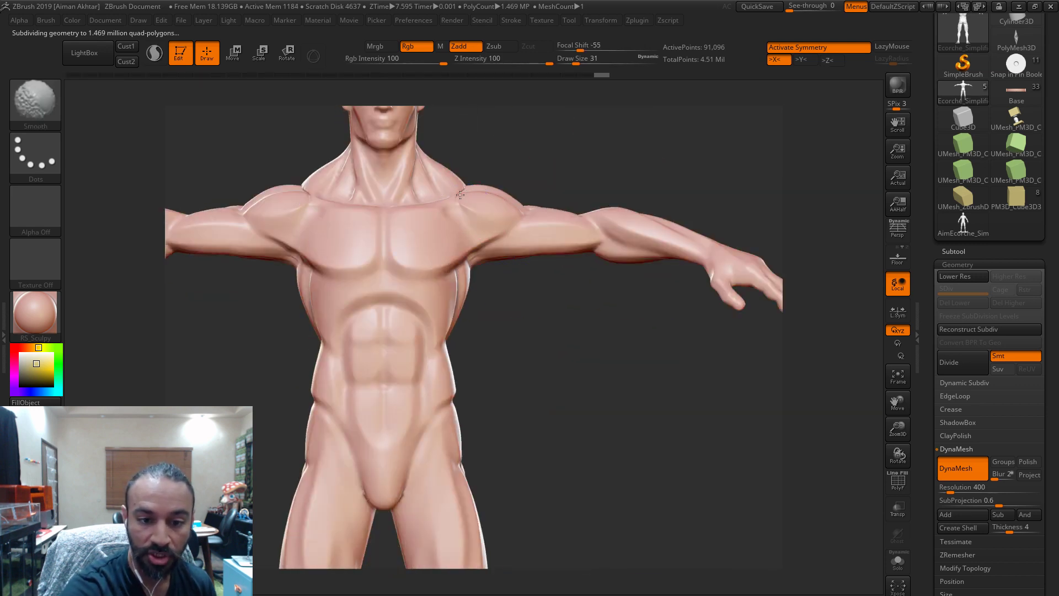
key("f")
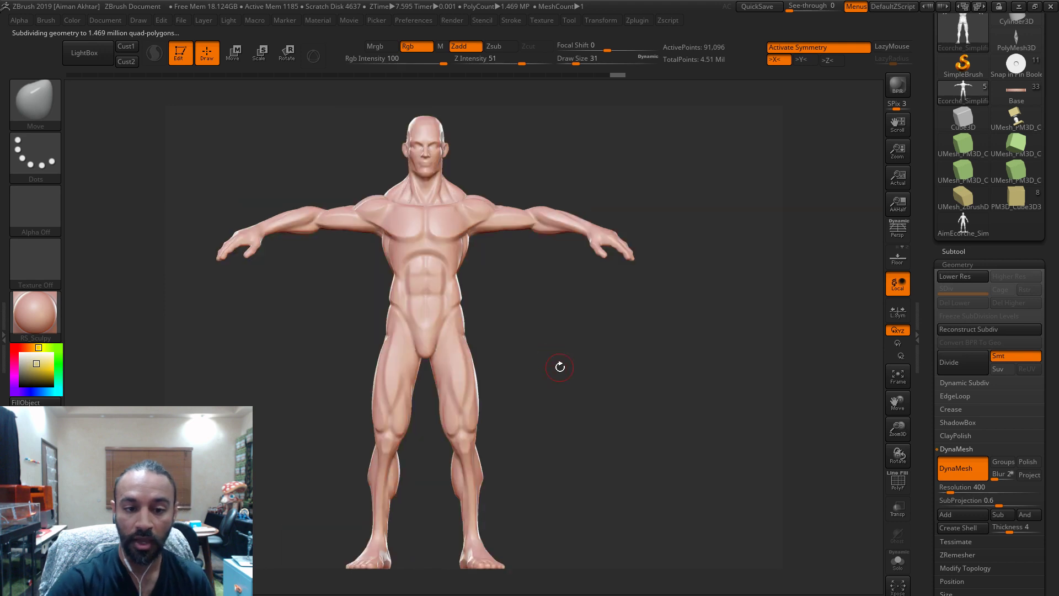
- Expand the subtool list and select the third subtool, the articulated figure with raised arms
left_click(953, 251)
left_click(958, 338)
left_click_drag(532, 303, 825, 323, "alt")
mouse_move(697, 350)
left_mouse_down()
mouse_move(725, 353)
mouse_move(583, 353)
mouse_move(594, 383)
mouse_move(648, 413)
mouse_move(626, 379)
mouse_move(539, 328)
mouse_move(598, 344)
left_mouse_up()
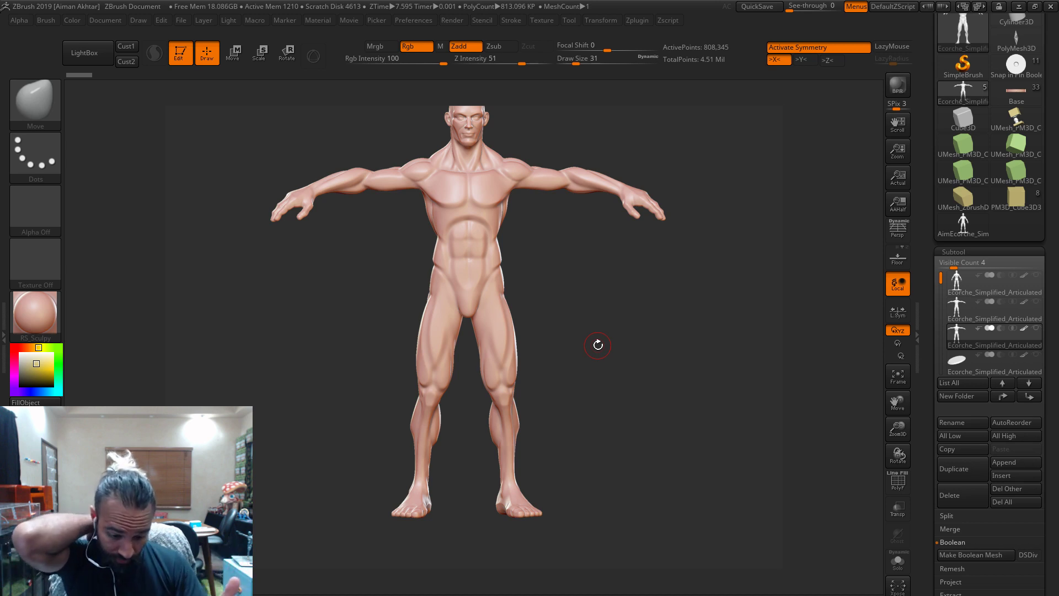
left_click_drag(665, 359, 685, 407)
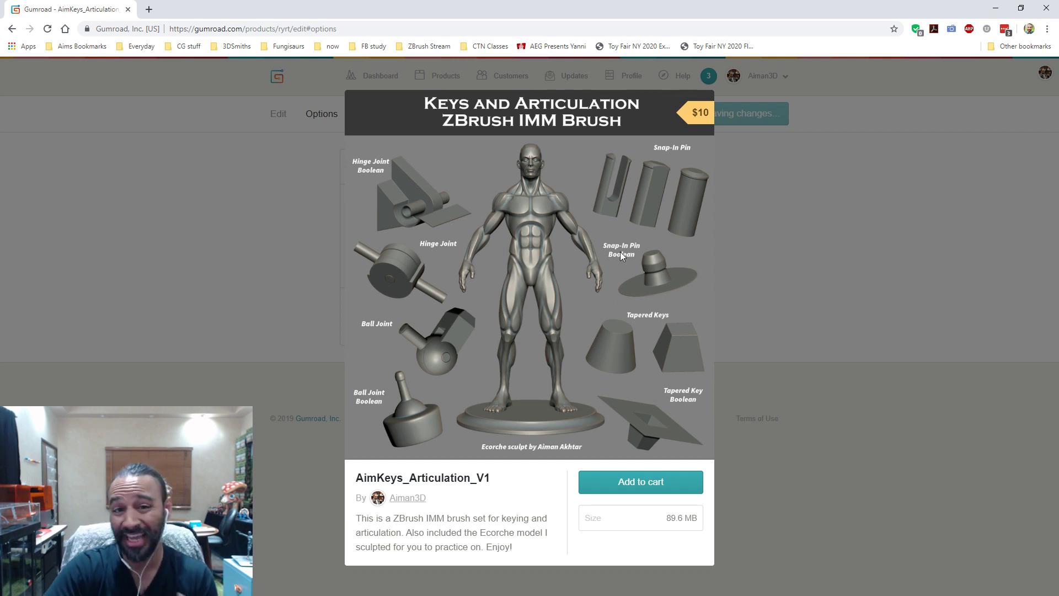
- Open mold3dacademy.com in a new browser tab and go to the self-paced class 3D Printing for ZBrush Artists
left_click(148, 9)
type("mold3dacade")
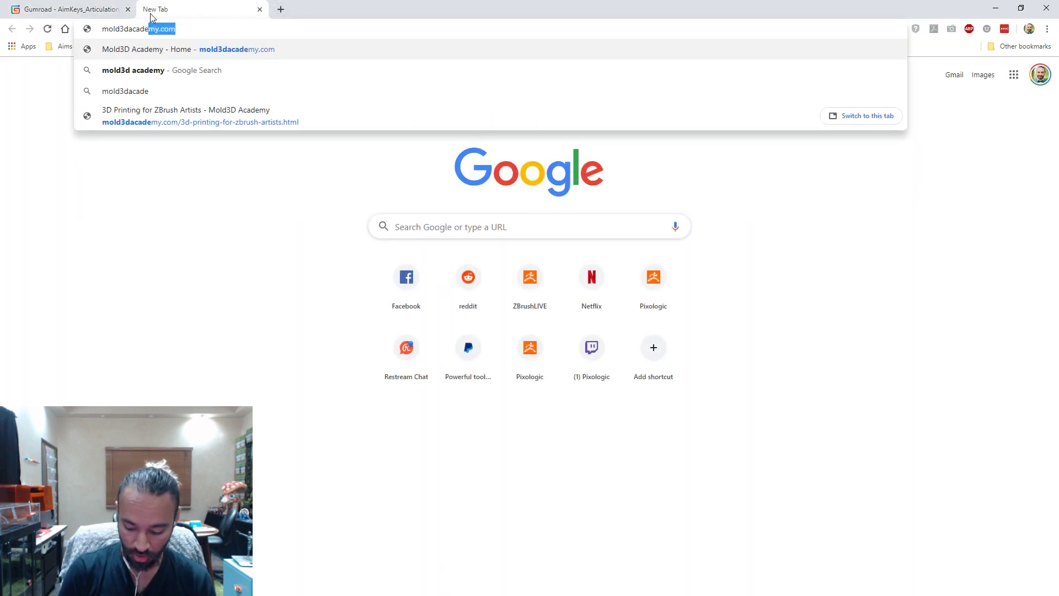
key("Return")
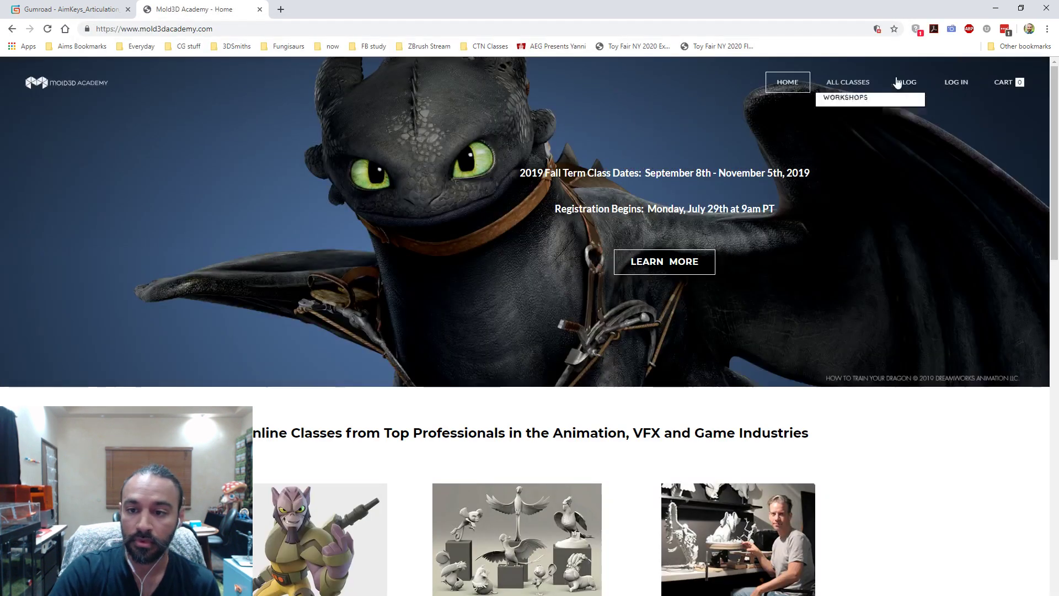
mouse_move(848, 83)
mouse_move(847, 122)
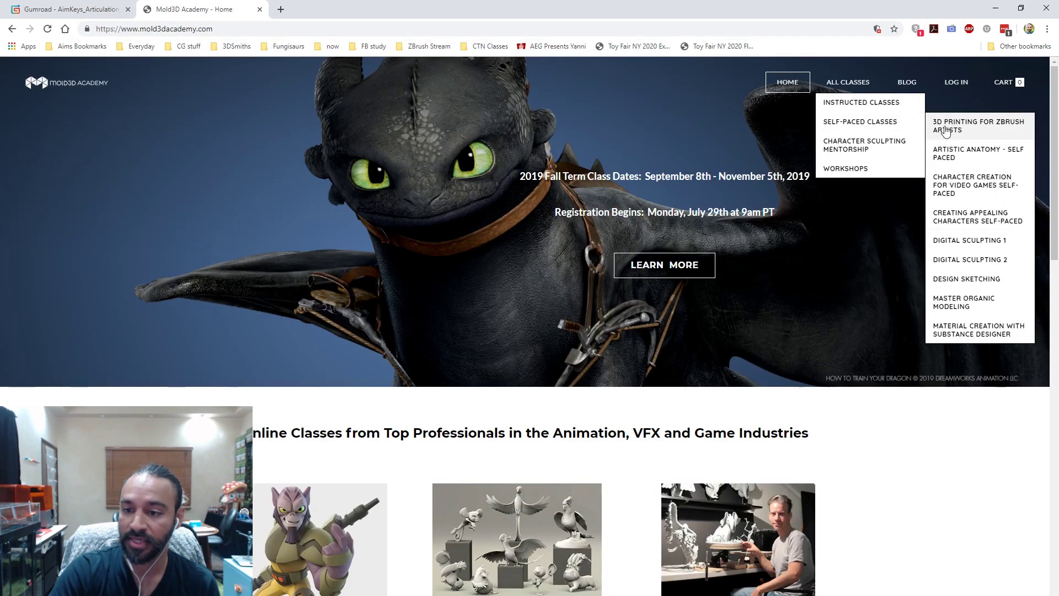
left_click(987, 129)
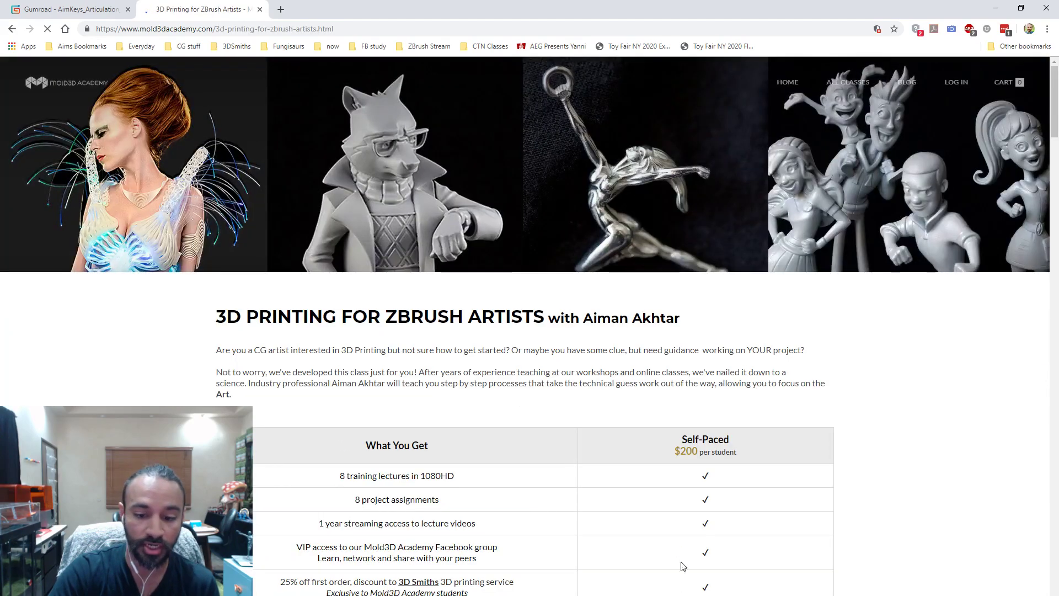
- Look through the class description and lesson plan, and return to ZBrush by minimizing the browser
scroll(838, 402, "down", 10)
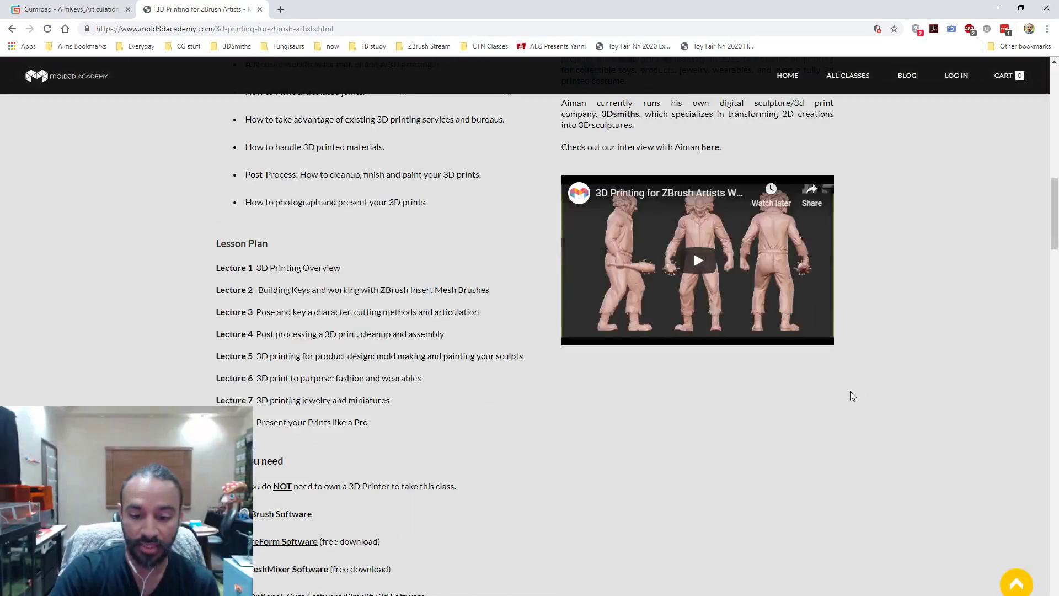
scroll(852, 403, "up", 15)
scroll(864, 426, "up", 2)
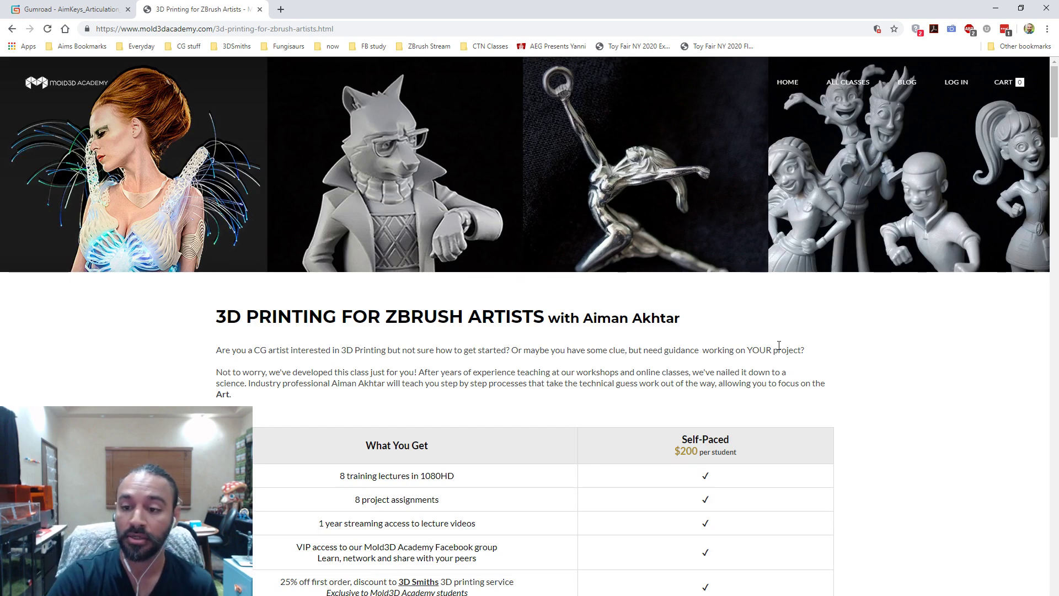
left_click(993, 10)
- Choose the InsertMesh brush that contains the keys and articulation joints
left_click_drag(622, 531, 495, 534)
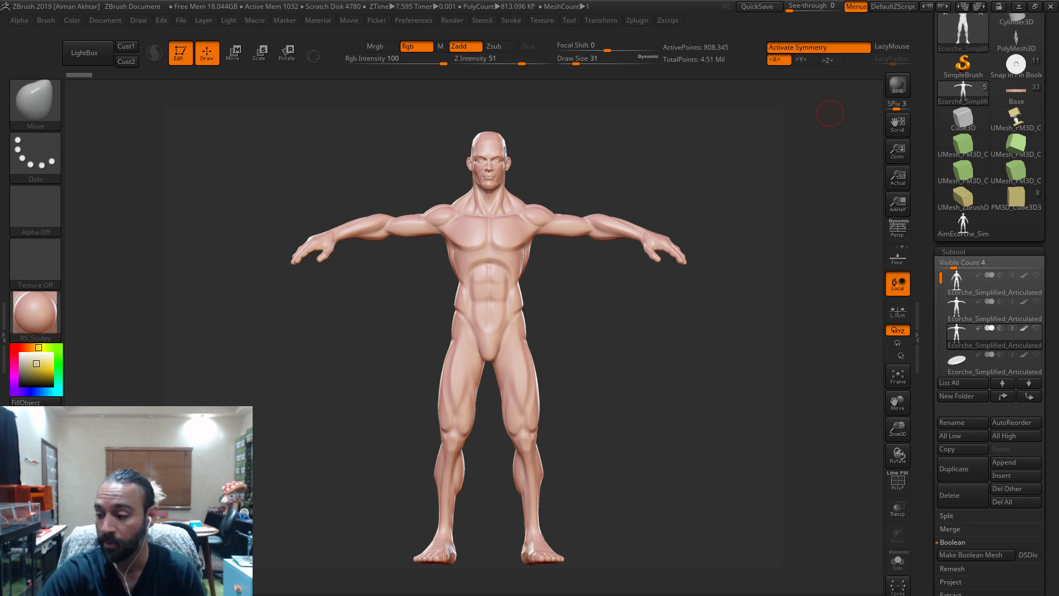
left_click_drag(663, 470, 429, 471)
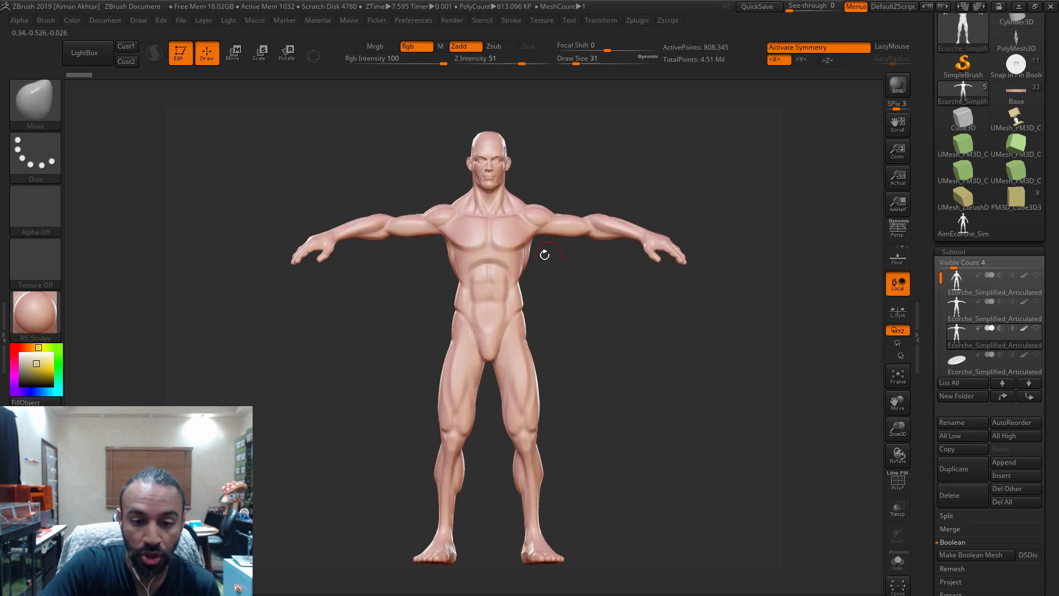
left_click(36, 99)
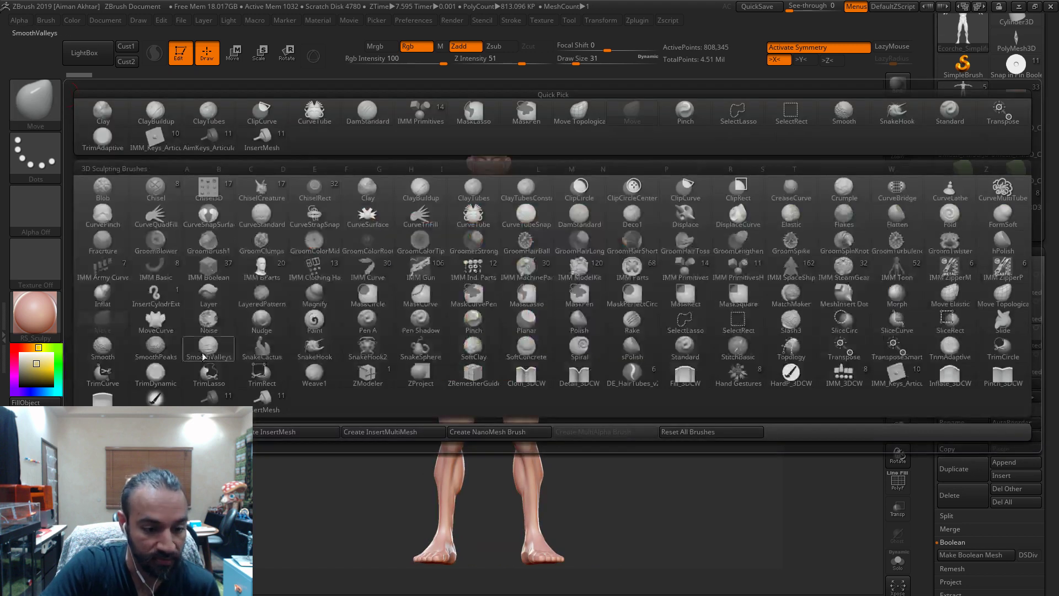
left_click(265, 401)
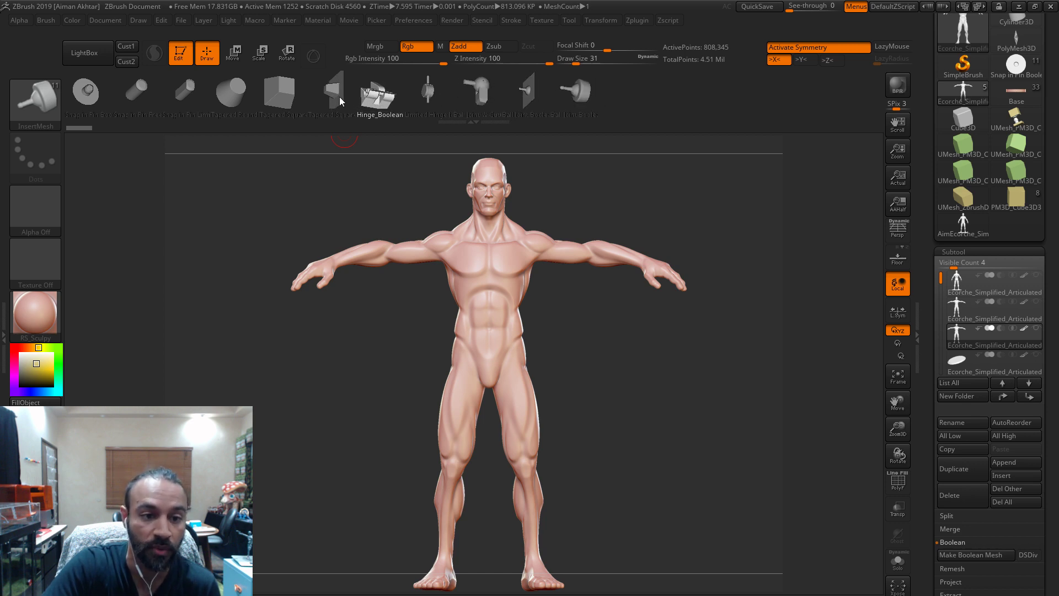
- Insert the Hinge_Boolean mesh symmetrically on the front of both knees
left_click_drag(619, 436, 647, 451)
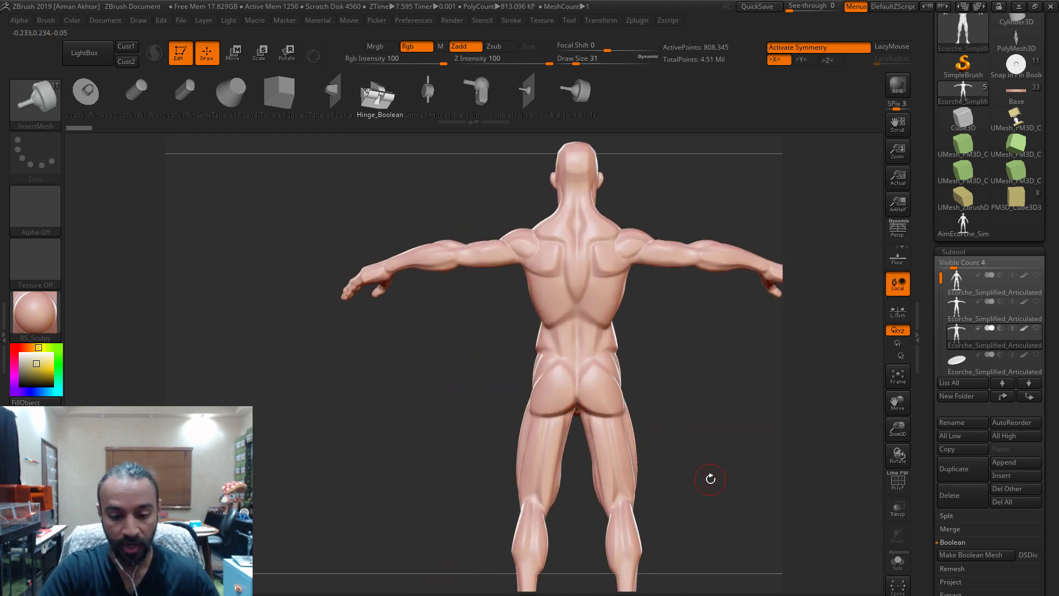
left_click_drag(709, 474, 676, 338, "alt")
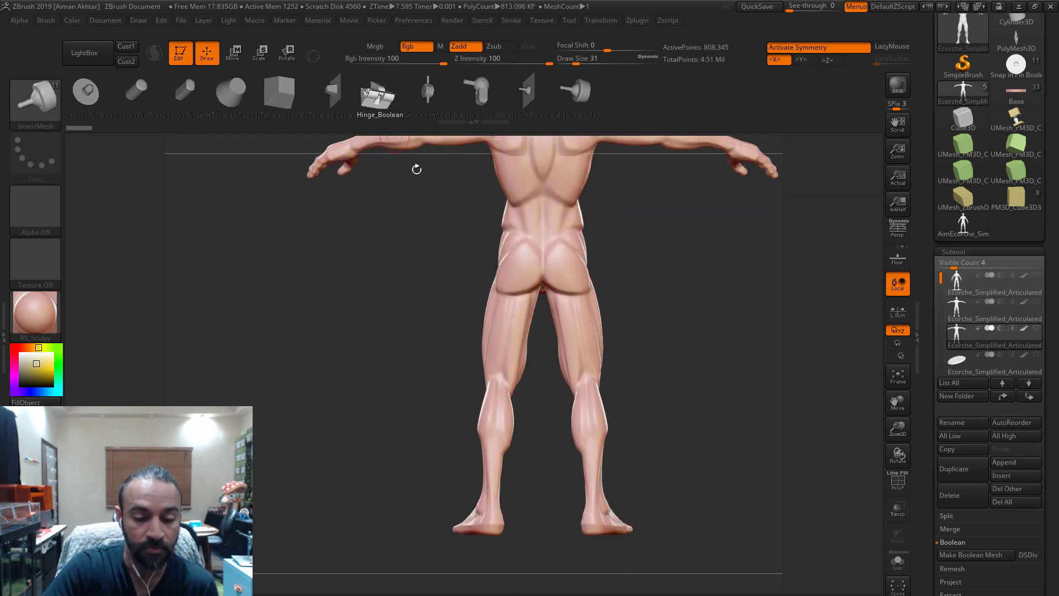
left_click_drag(694, 382, 803, 386)
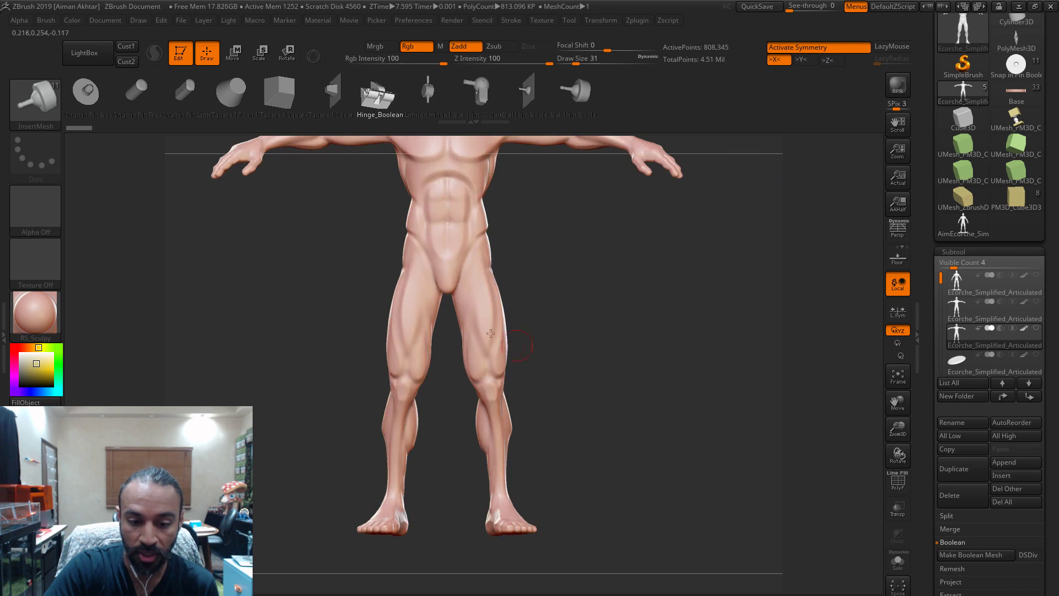
mouse_move(551, 377)
left_mouse_down("alt")
mouse_move(585, 389)
mouse_move(644, 210)
mouse_move(642, 225)
left_mouse_up("alt")
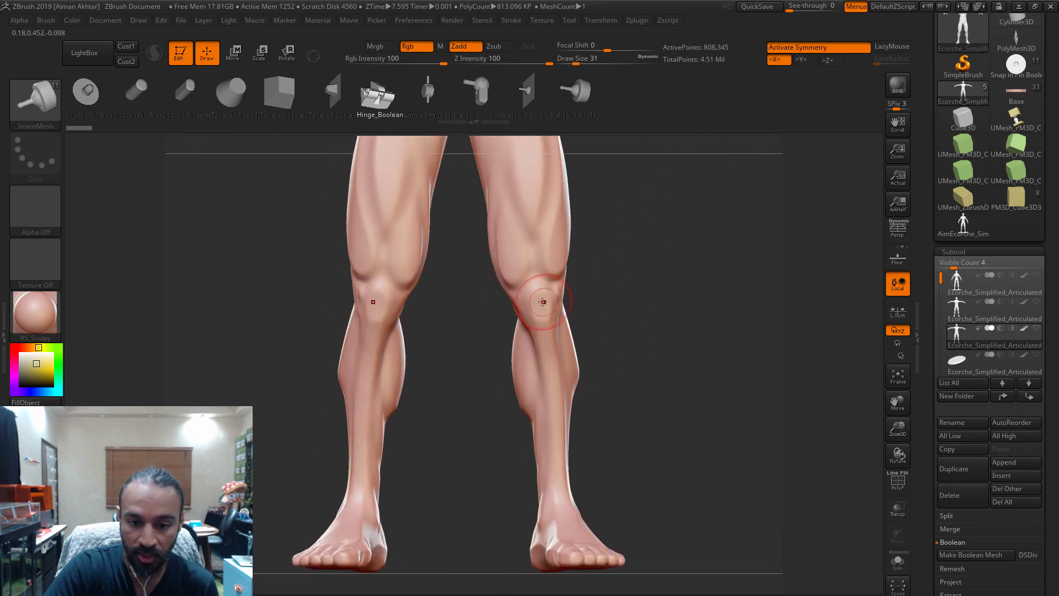
left_click_drag(539, 305, 545, 343)
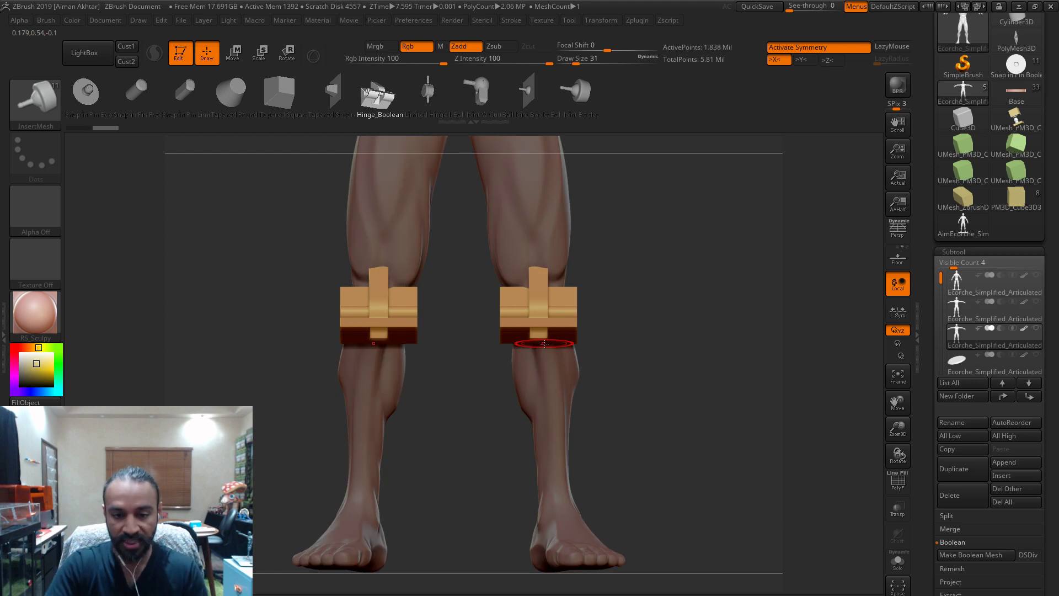
- Move the hinges back into the knee joints with Transpose Move, checking their placement from side and front
left_click(232, 52)
left_click_drag(712, 438, 664, 442)
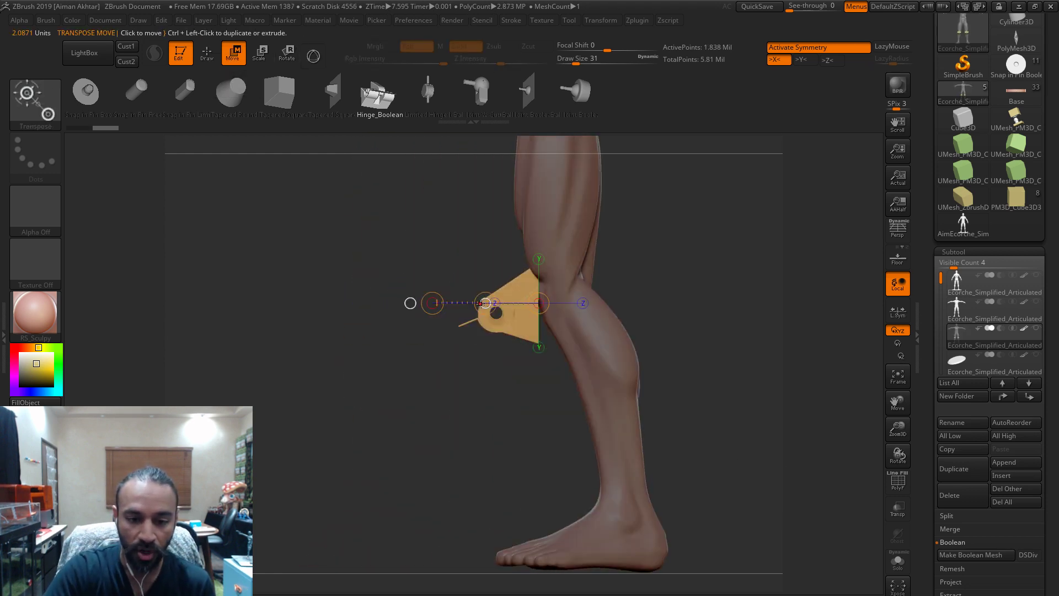
left_click_drag(484, 303, 551, 278)
left_click_drag(631, 300, 560, 293)
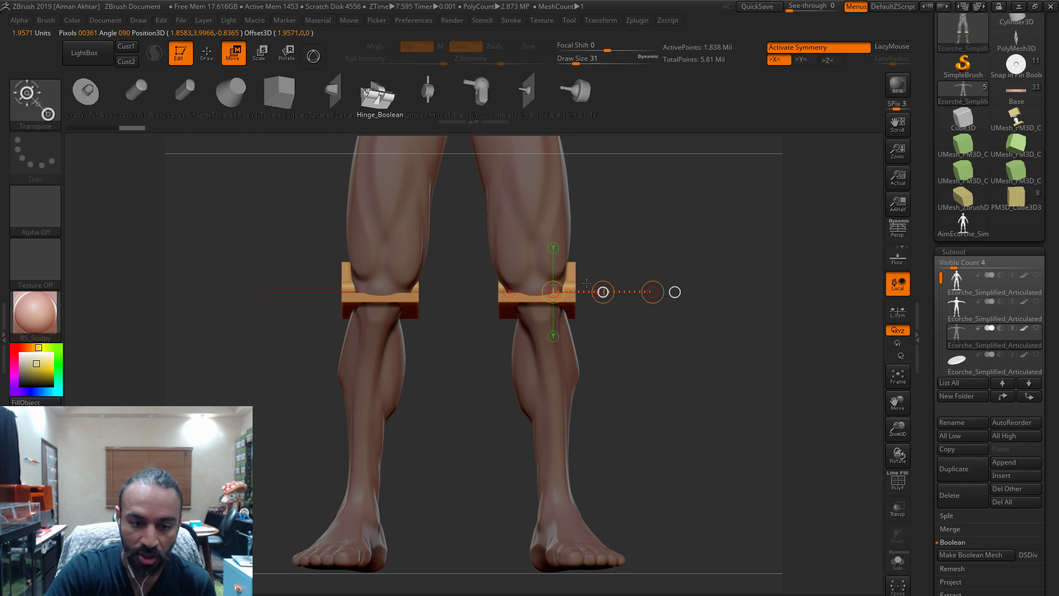
- Scale up the knee hinges slightly and move them inward until they are centred on both knees
left_click(260, 54)
left_click_drag(537, 299, 645, 300, "shift")
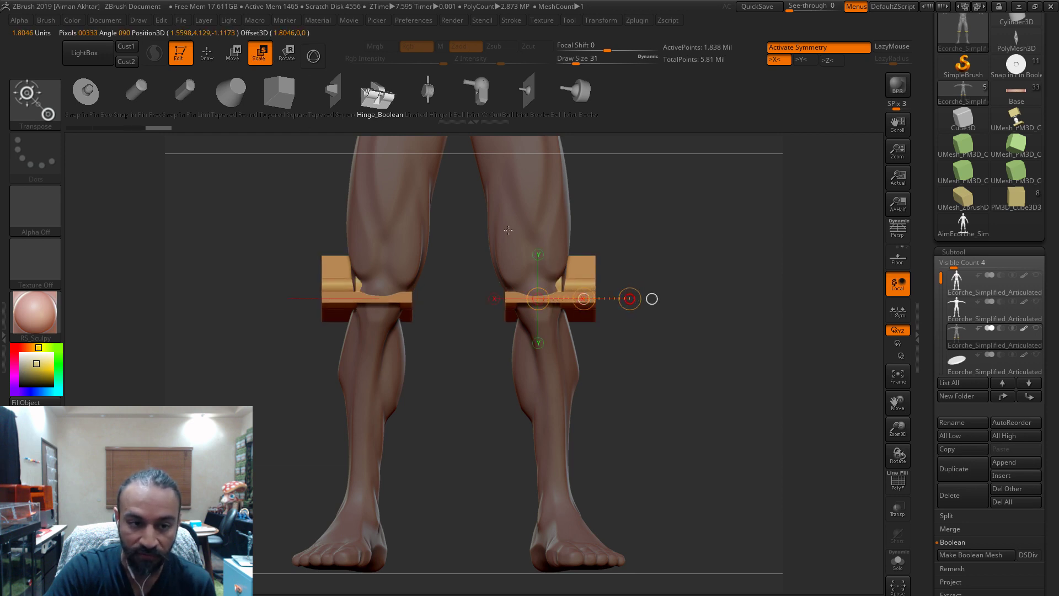
left_click(232, 54)
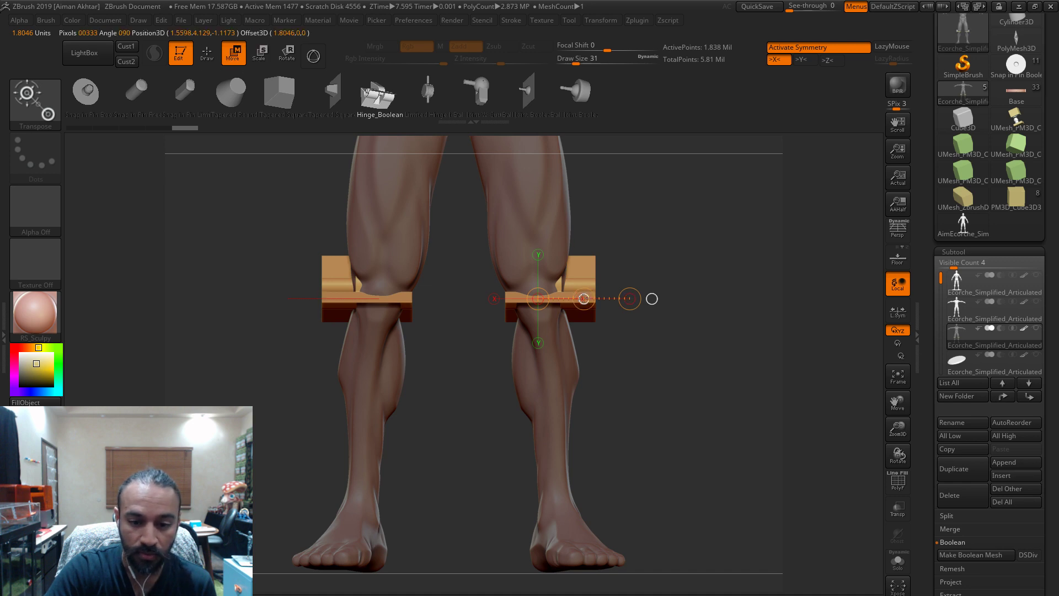
left_click_drag(579, 299, 575, 299)
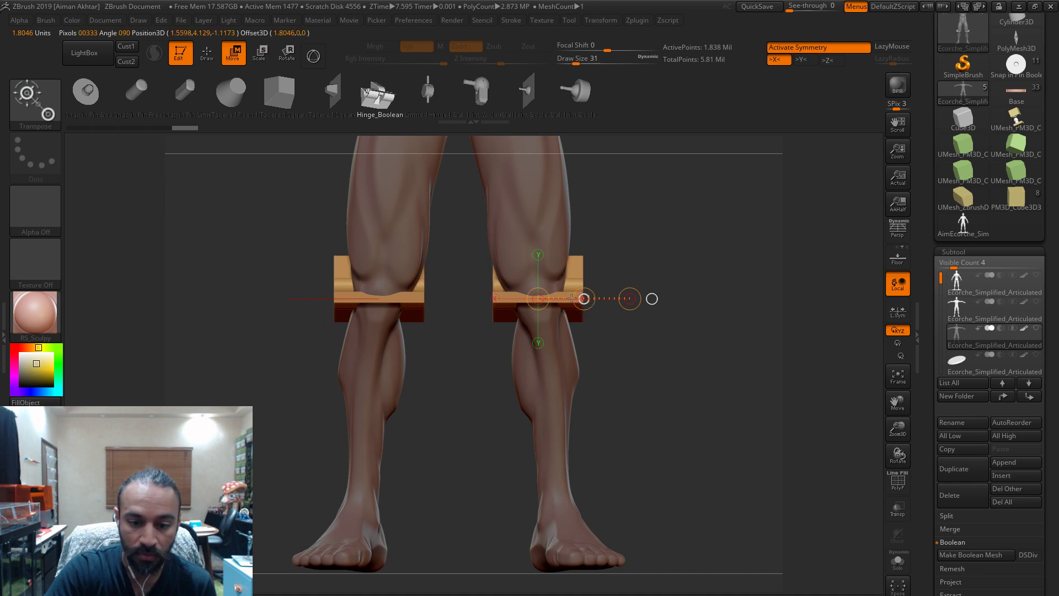
- Rotate the hinges in front view to match the tilt of the knees, and check them from the side
left_click(286, 54)
left_click_drag(574, 282, 600, 282)
left_click_drag(537, 300, 525, 217, "shift")
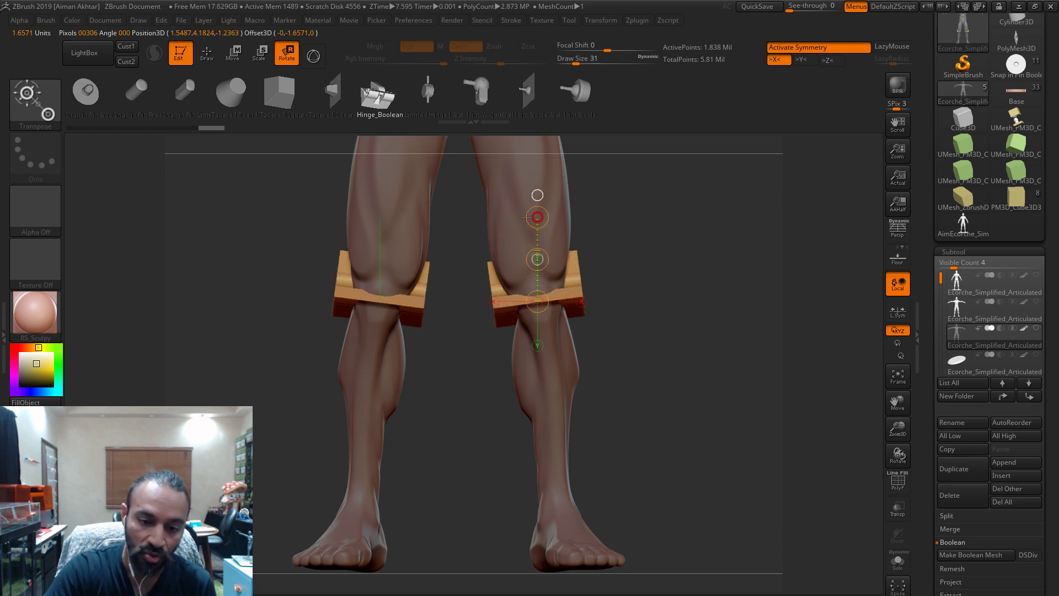
left_click_drag(739, 296, 681, 286)
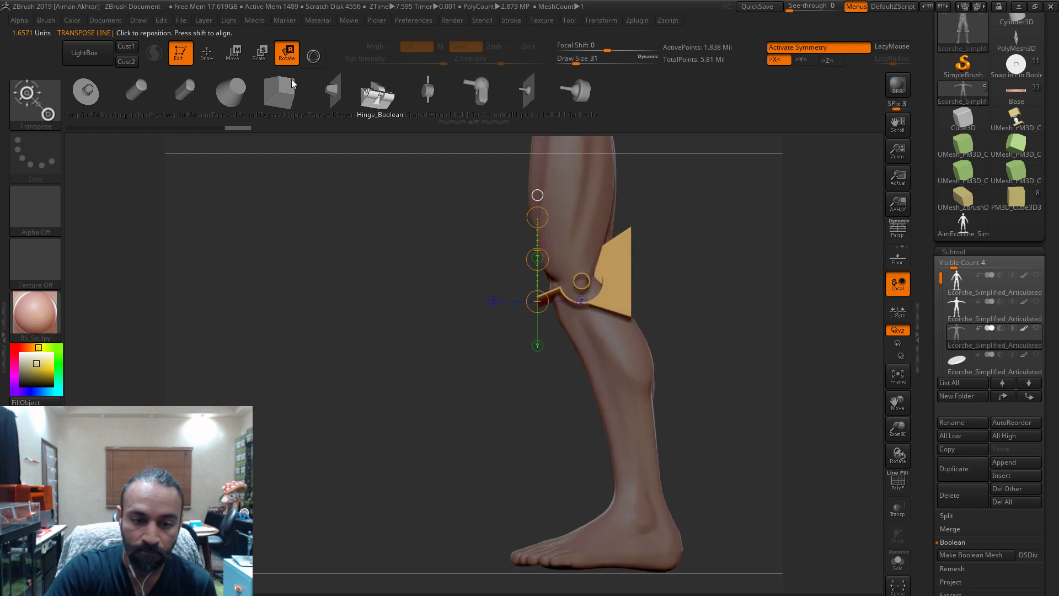
- Split the hinges off the body into their own subtool and set it to boolean subtraction, previewing the knee cuts
left_click(207, 53)
left_click(946, 516)
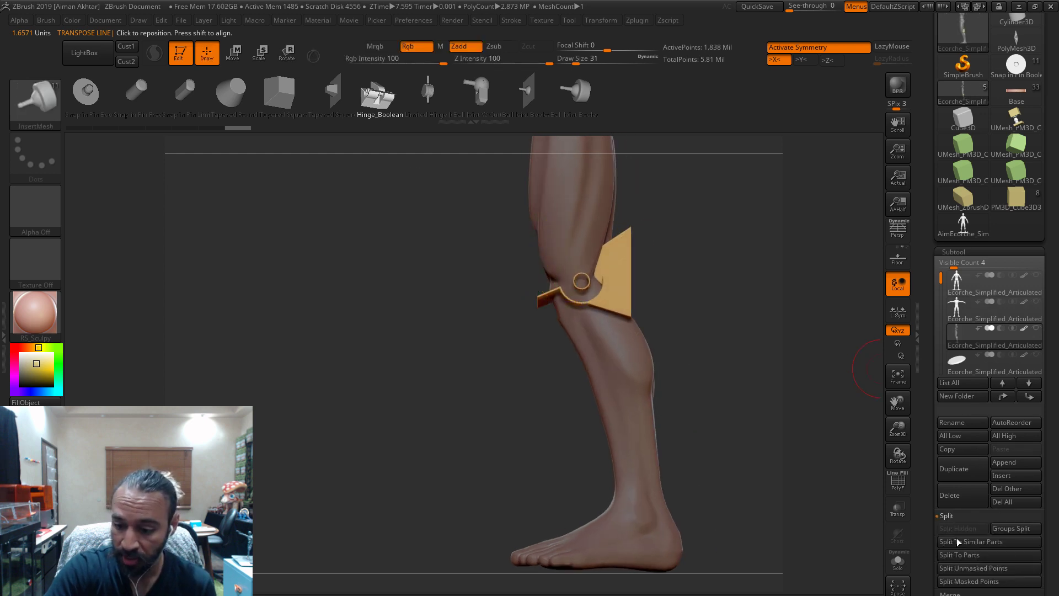
left_click(955, 363)
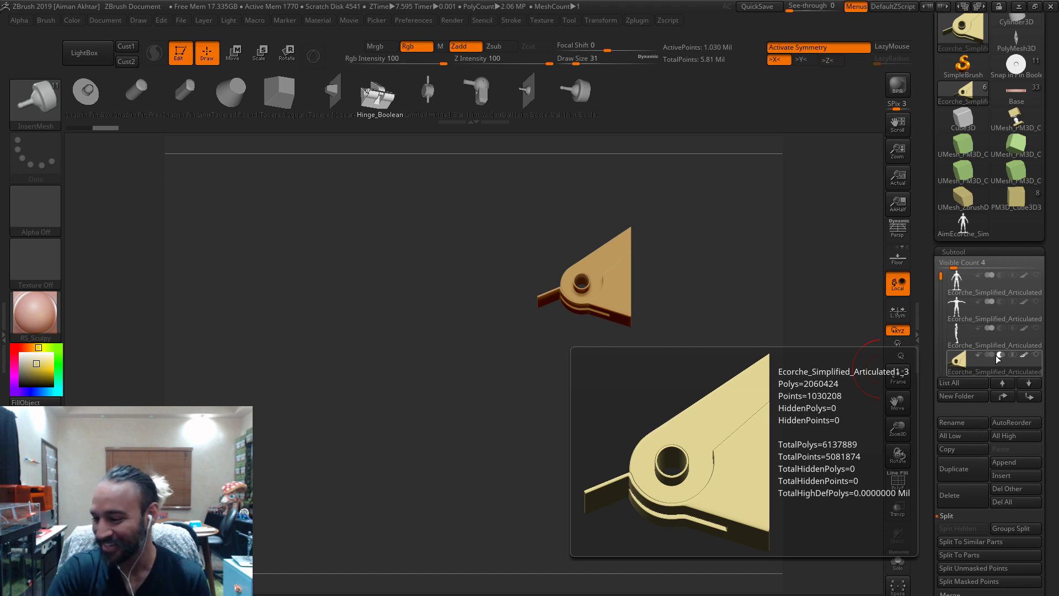
left_click(958, 341)
left_click_drag(783, 367, 844, 360)
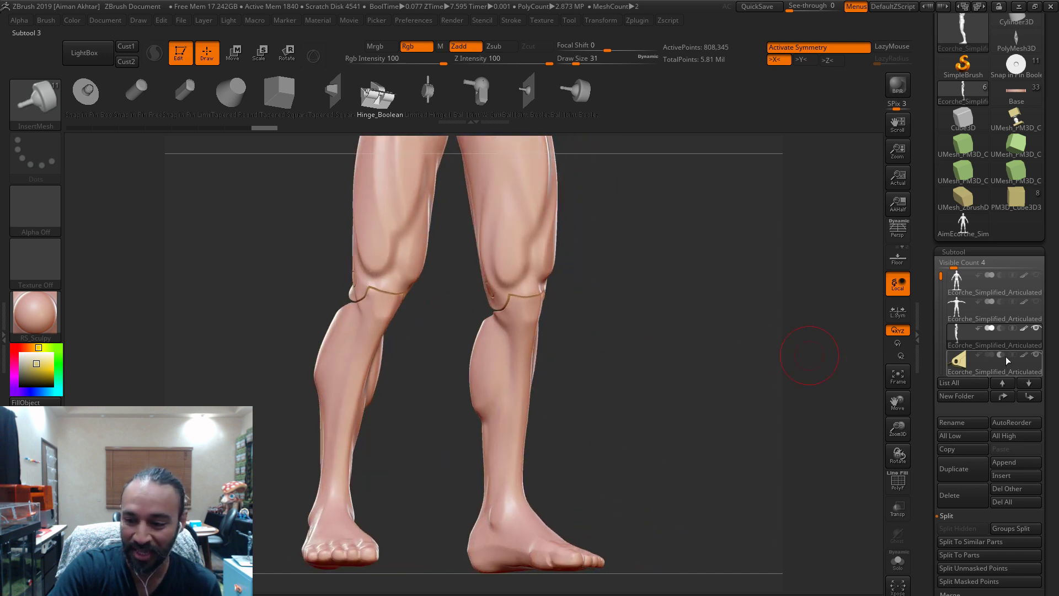
- Select the hinge subtool and move the hinges slightly forward inside the knees with Transpose Move
mouse_move(715, 389)
left_mouse_down()
mouse_move(617, 388)
mouse_move(562, 353)
mouse_move(517, 291)
left_mouse_up()
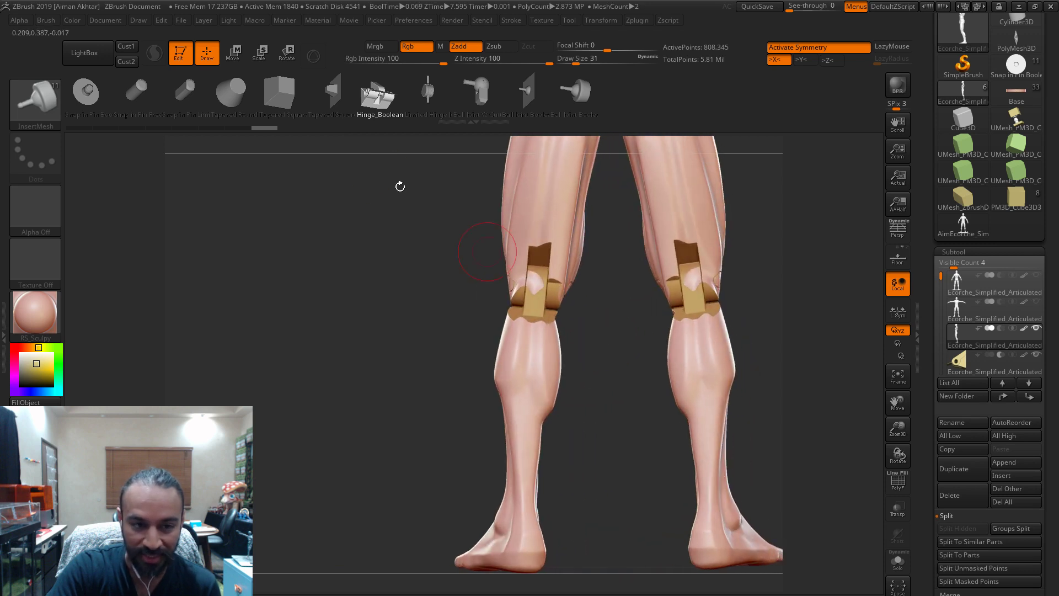
key("w")
mouse_move(487, 251)
left_mouse_down()
mouse_move(629, 312)
mouse_move(697, 274)
left_mouse_up()
mouse_move(611, 364)
left_mouse_down()
mouse_move(662, 389)
mouse_move(568, 331)
mouse_move(413, 362)
left_mouse_up()
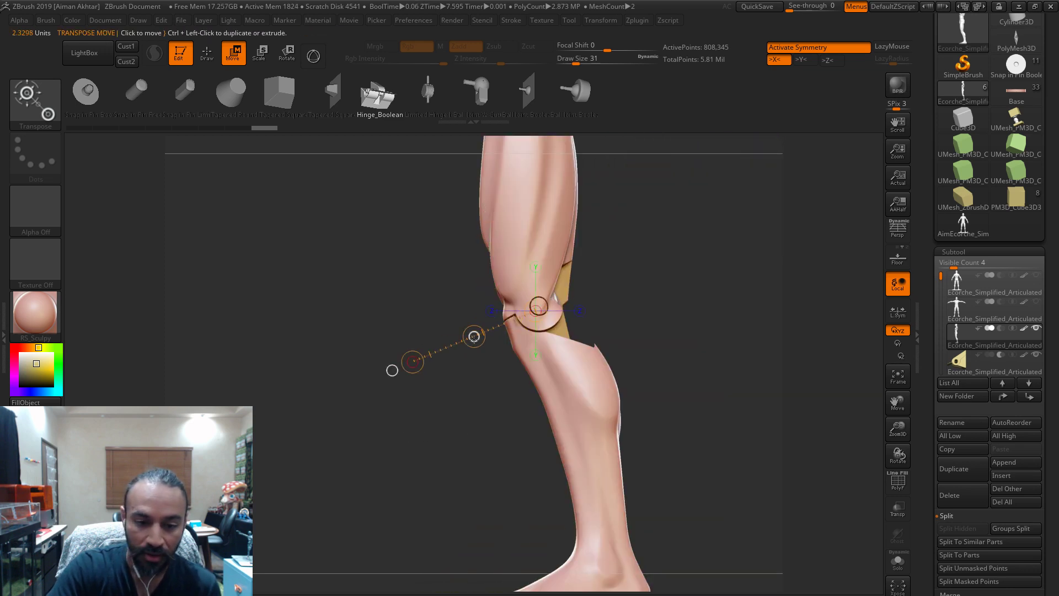
left_click_drag(474, 337, 474, 336)
key("ctrl+z")
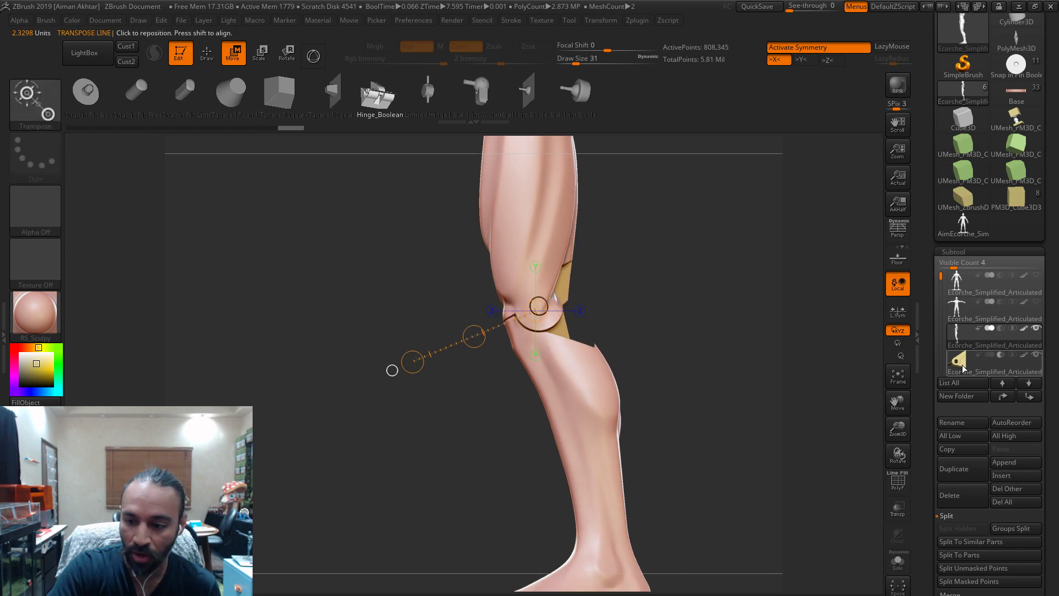
left_click(962, 365)
left_click(474, 336)
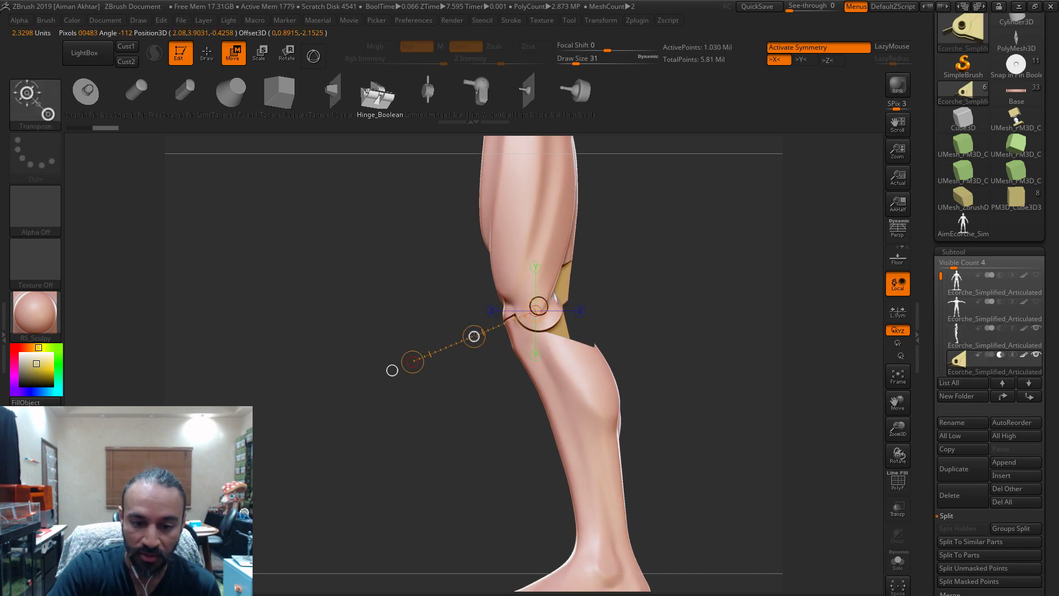
left_click_drag(392, 370, 394, 334)
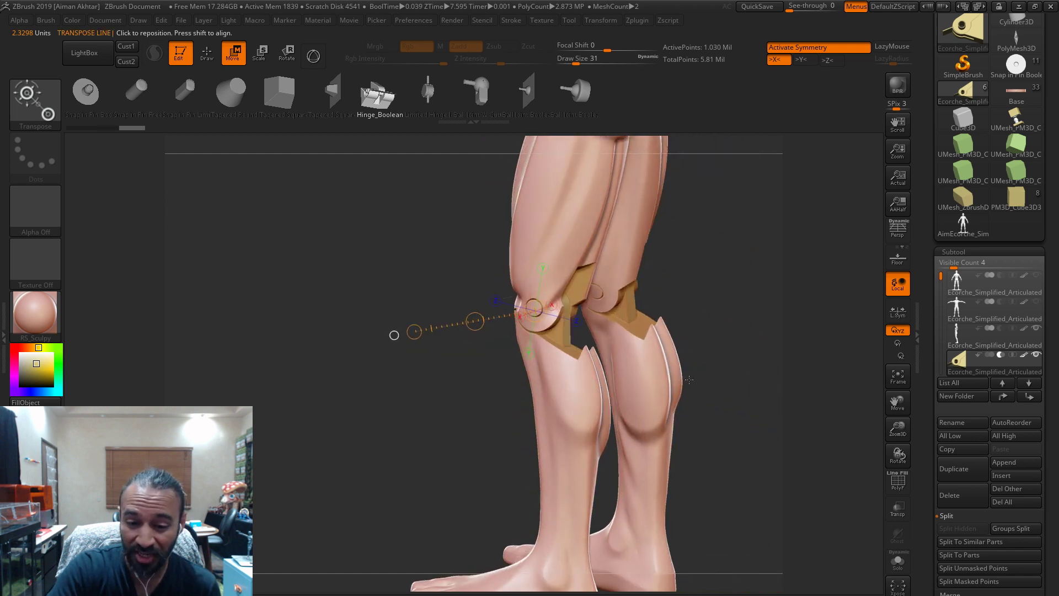
- Rotate the hinges in side view to follow the bend of the knees, and check the cutouts from behind
left_click_drag(688, 380, 615, 360)
key("r")
left_click_drag(533, 307, 514, 234)
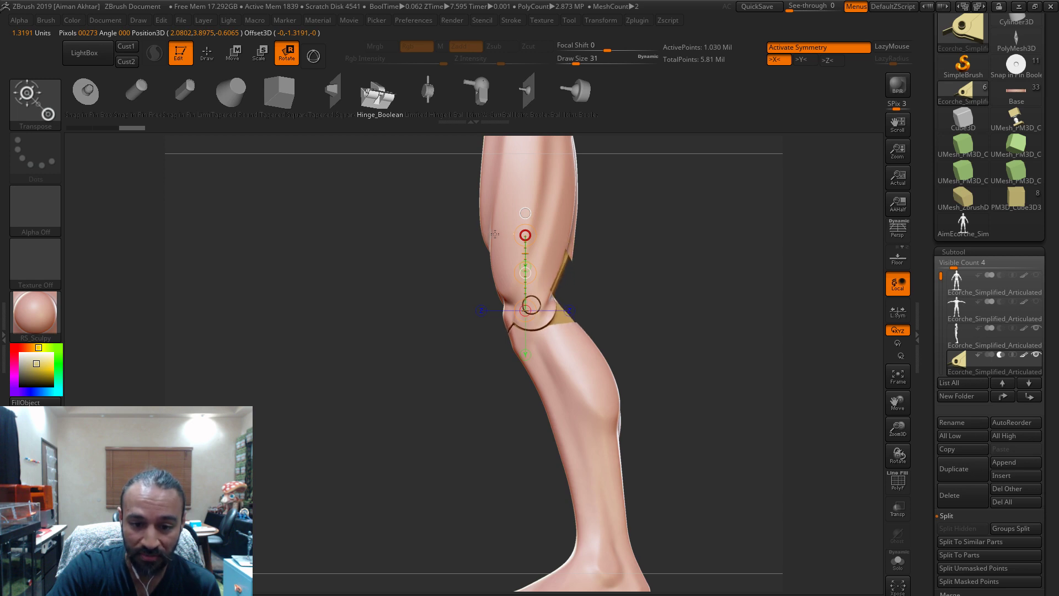
left_click_drag(498, 235, 709, 346)
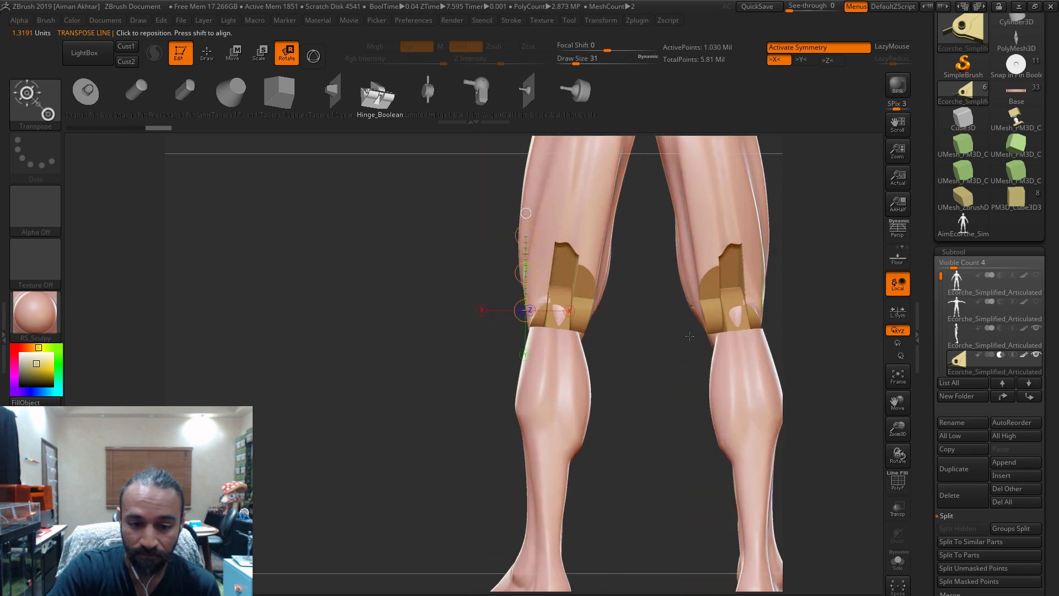
key("q")
left_click_drag(353, 361, 366, 374)
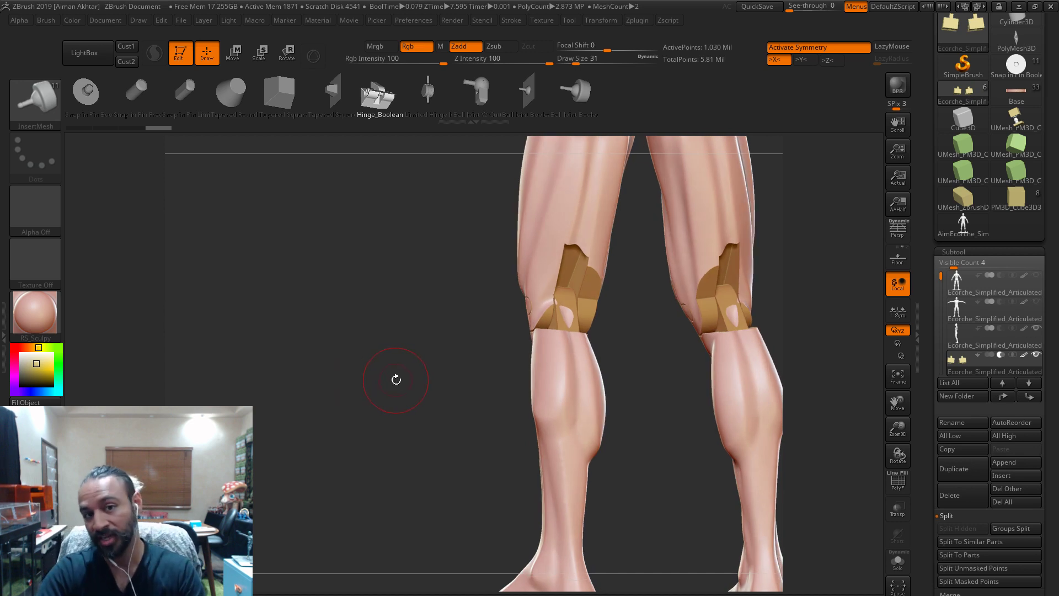
- Examine the hinge cutouts in both knees from the front, back and sides for fit and freedom of movement
left_click_drag(421, 431, 510, 444)
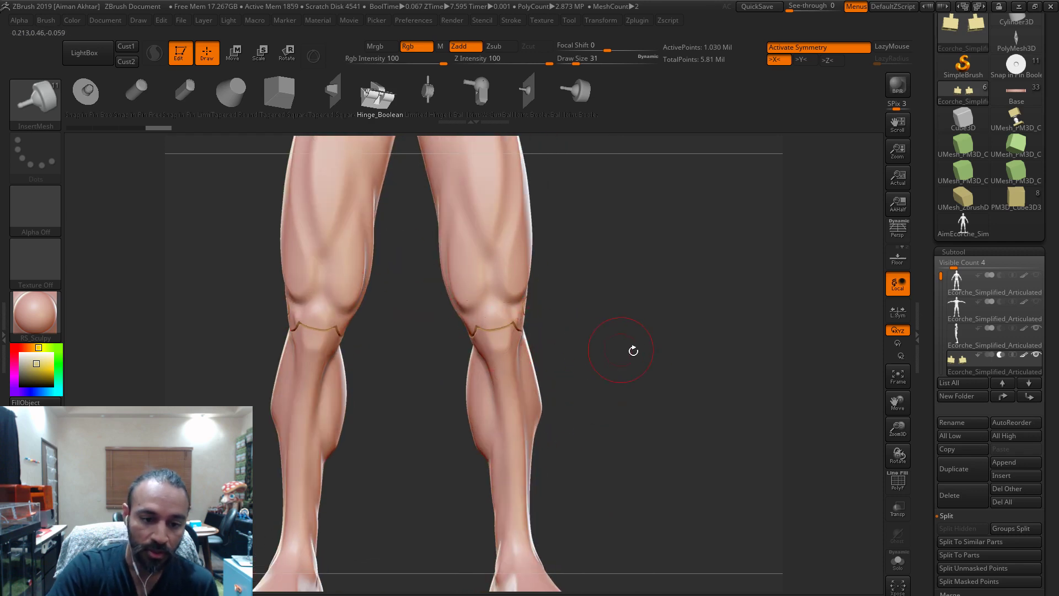
left_click_drag(710, 350, 637, 248)
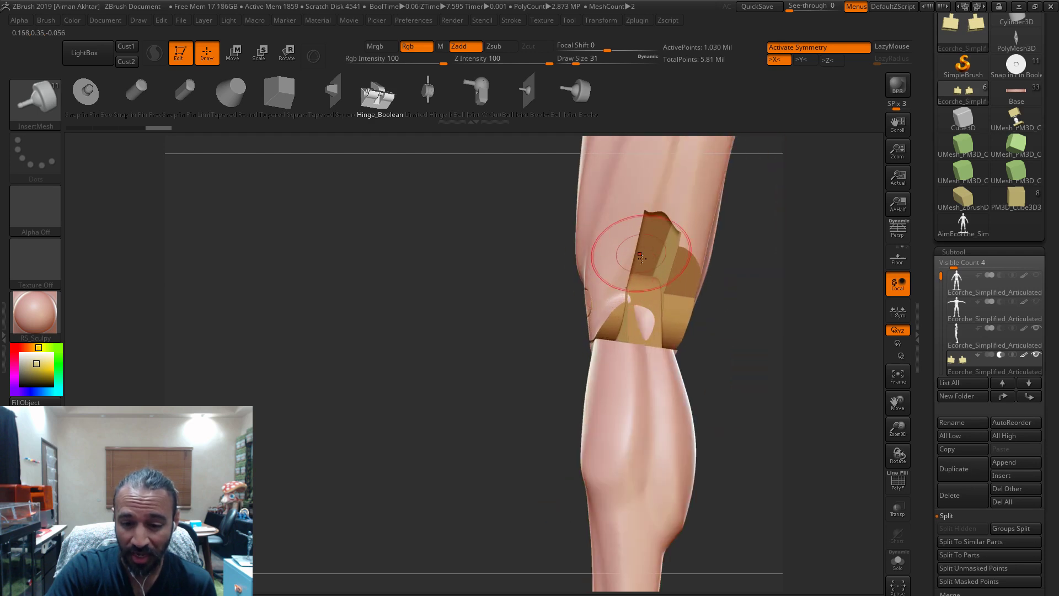
left_click_drag(721, 348, 711, 359)
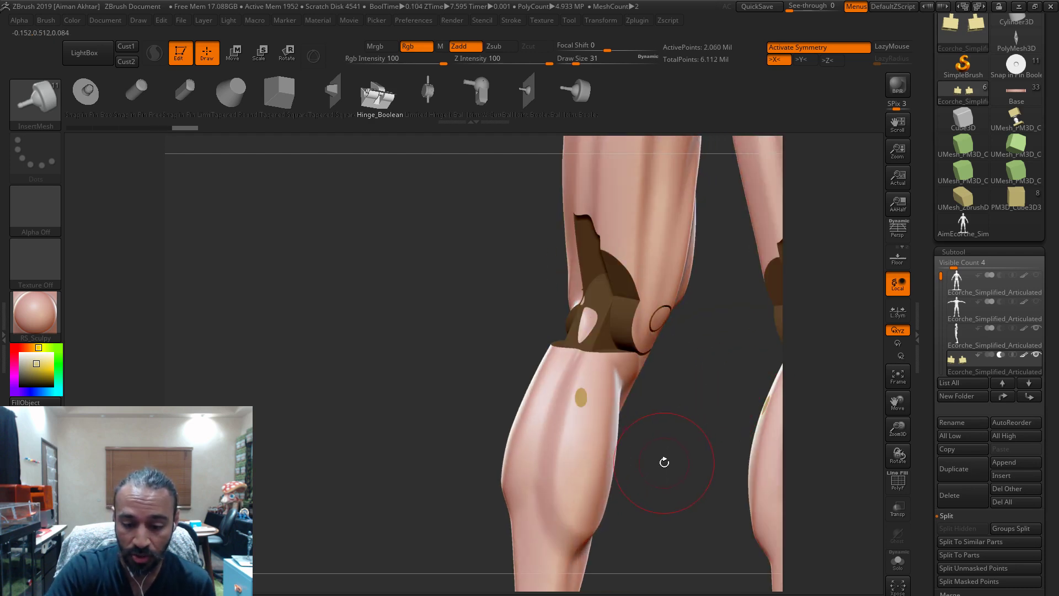
mouse_move(664, 461)
left_mouse_down()
mouse_move(683, 479)
mouse_move(662, 471)
left_mouse_up()
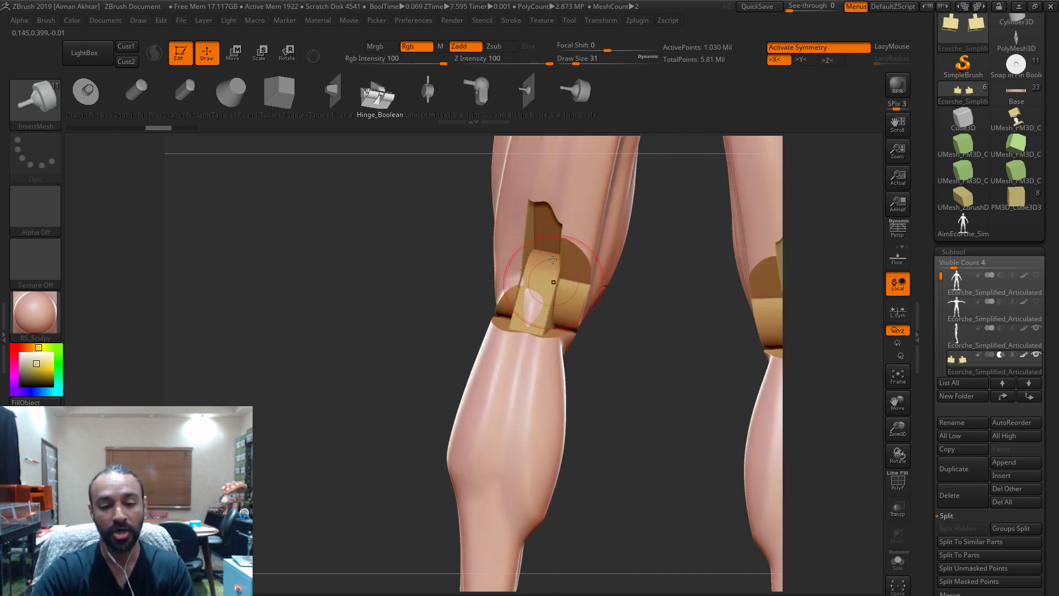
mouse_move(685, 442)
left_mouse_down()
mouse_move(711, 434)
mouse_move(552, 165)
left_mouse_up()
left_click_drag(578, 210, 538, 232)
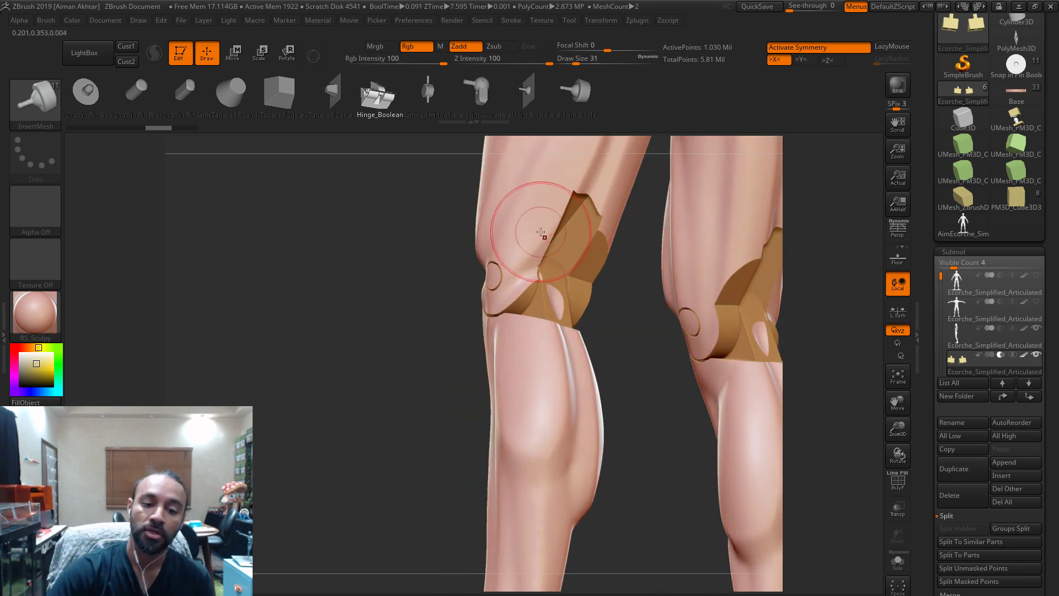
mouse_move(391, 445)
left_mouse_down()
mouse_move(553, 439)
mouse_move(378, 438)
mouse_move(674, 299)
mouse_move(772, 352)
left_mouse_up()
key("w")
key("q")
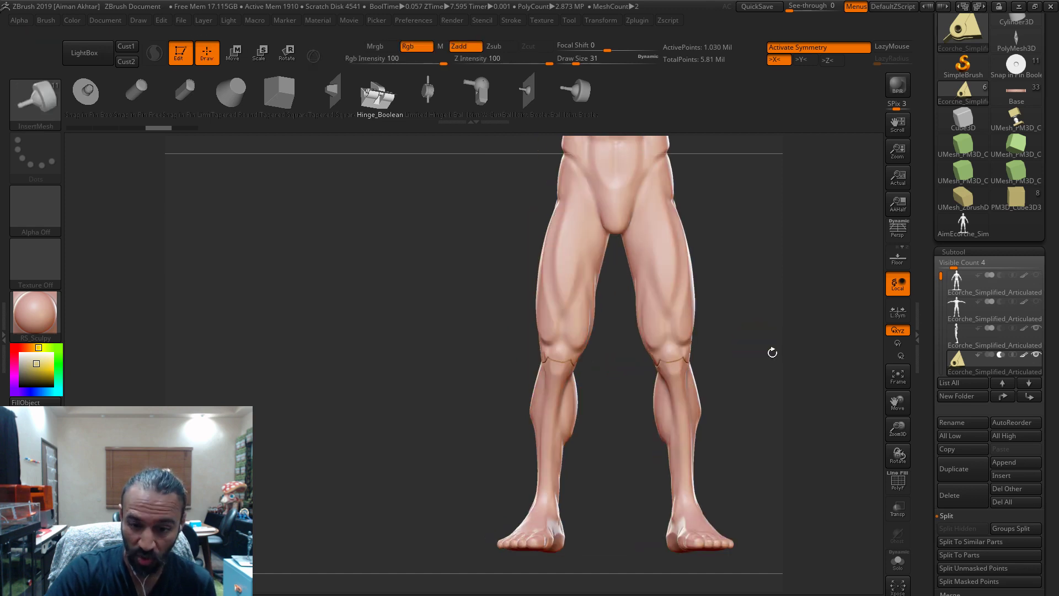
- Isolate the hinge subtool, delete the hinge on the figure's left knee, and show the body again
left_click(890, 568)
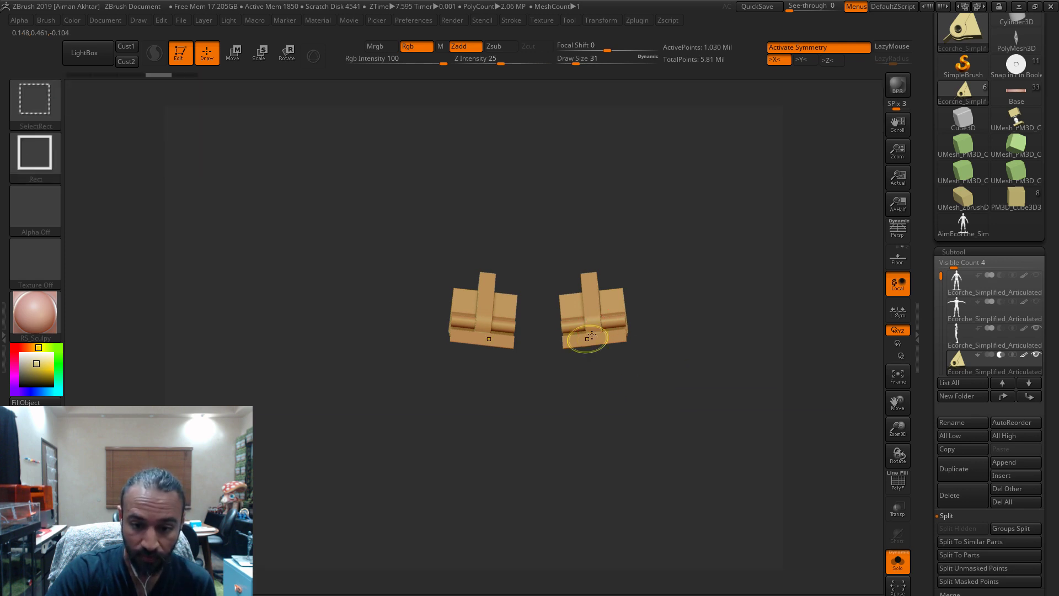
left_click_drag(687, 392, 552, 225, "ctrl+shift")
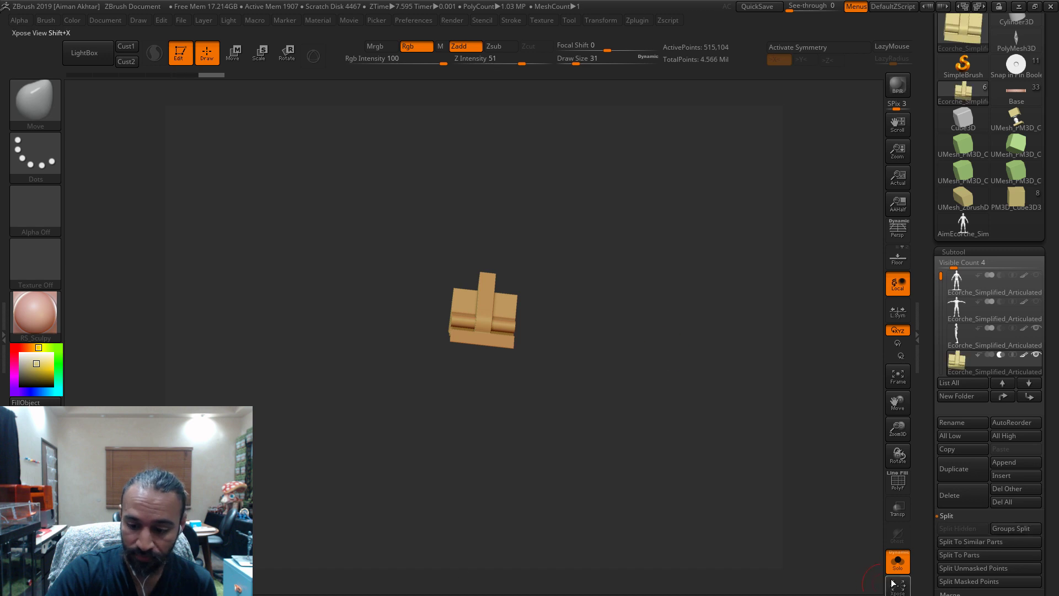
left_click(898, 561)
left_click_drag(722, 358, 657, 368)
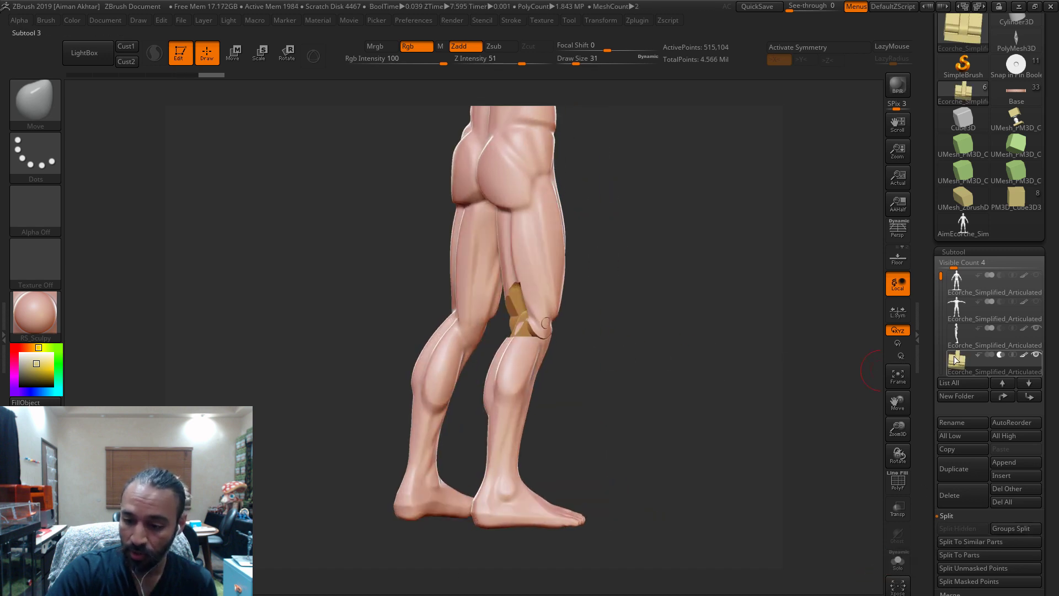
- Select the body subtool and make a boolean mesh from the body and the remaining knee hinge
left_click(960, 333)
left_click_drag(652, 318, 877, 449)
left_click(947, 516)
left_click(962, 543)
left_click(983, 556)
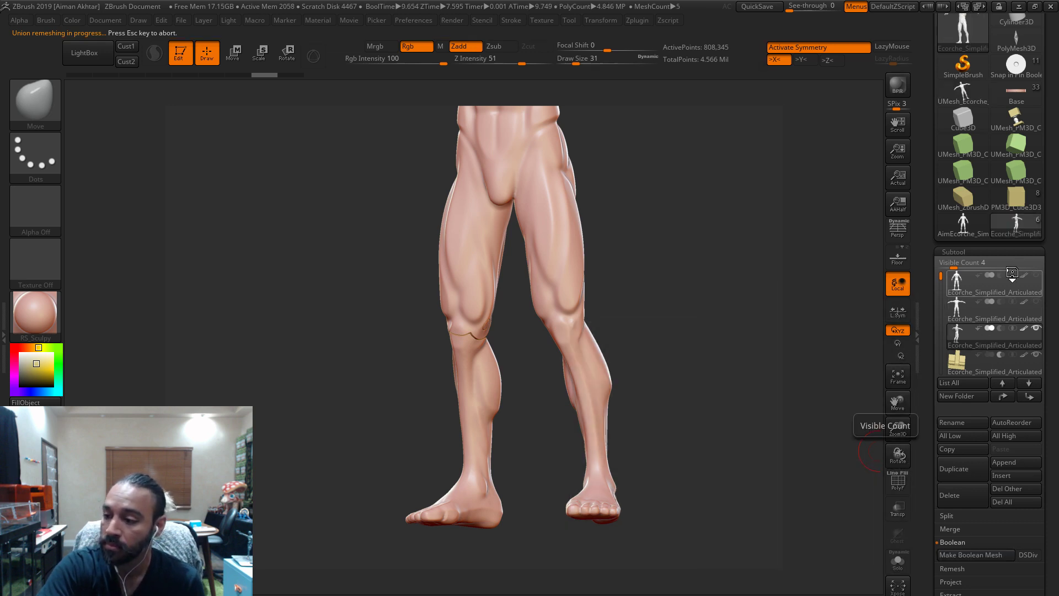
- Find the boolean result of the Ecorche_Simplified figure among the loaded tools and make it the active tool
scroll(1037, 52, "up", 5)
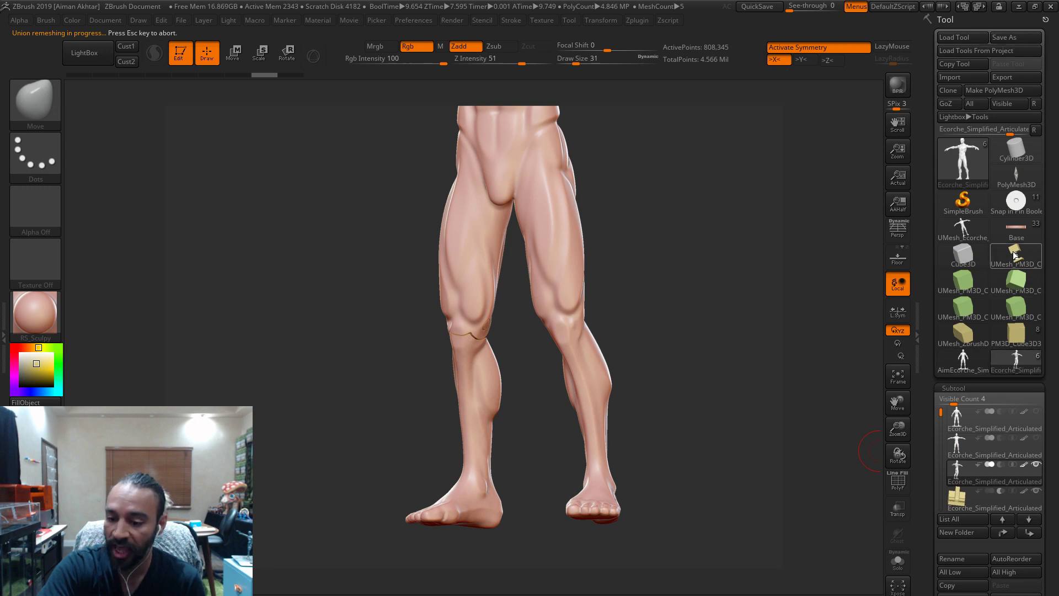
left_click(1015, 254)
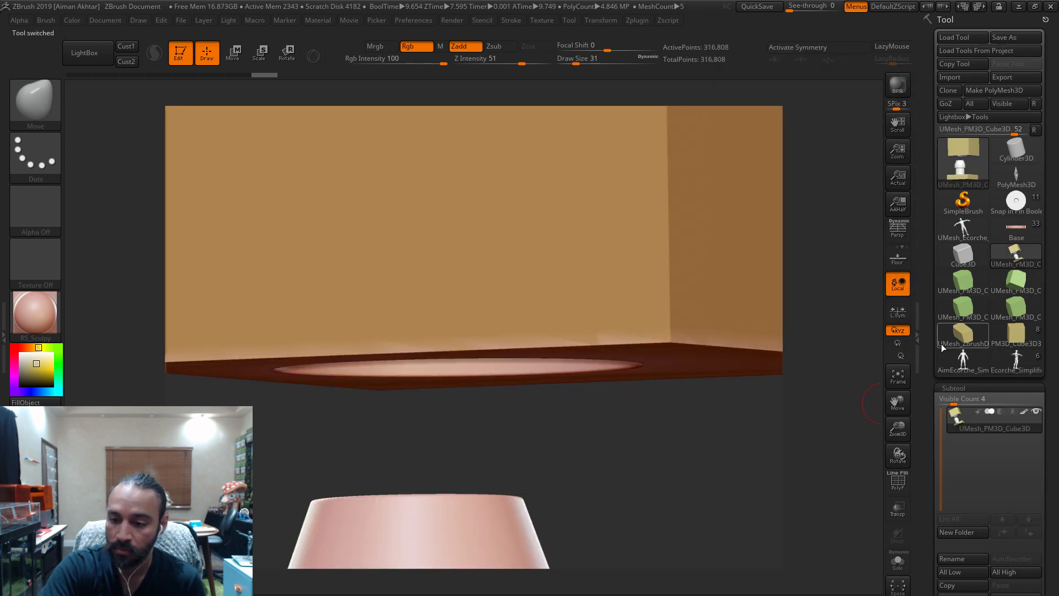
left_click(974, 362)
left_click(1016, 361)
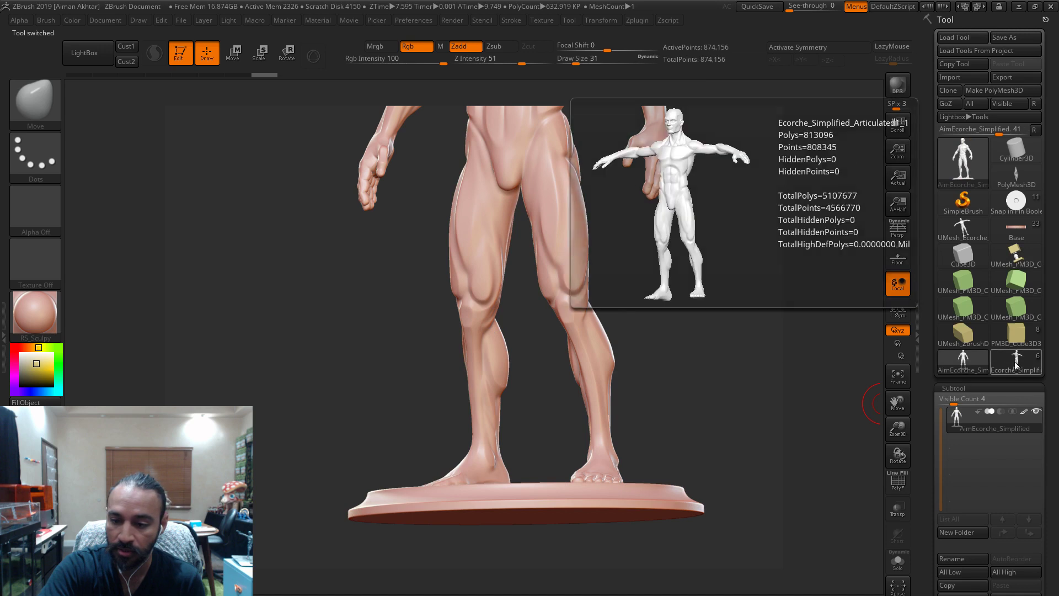
left_click(986, 359)
left_click_drag(712, 353, 865, 387)
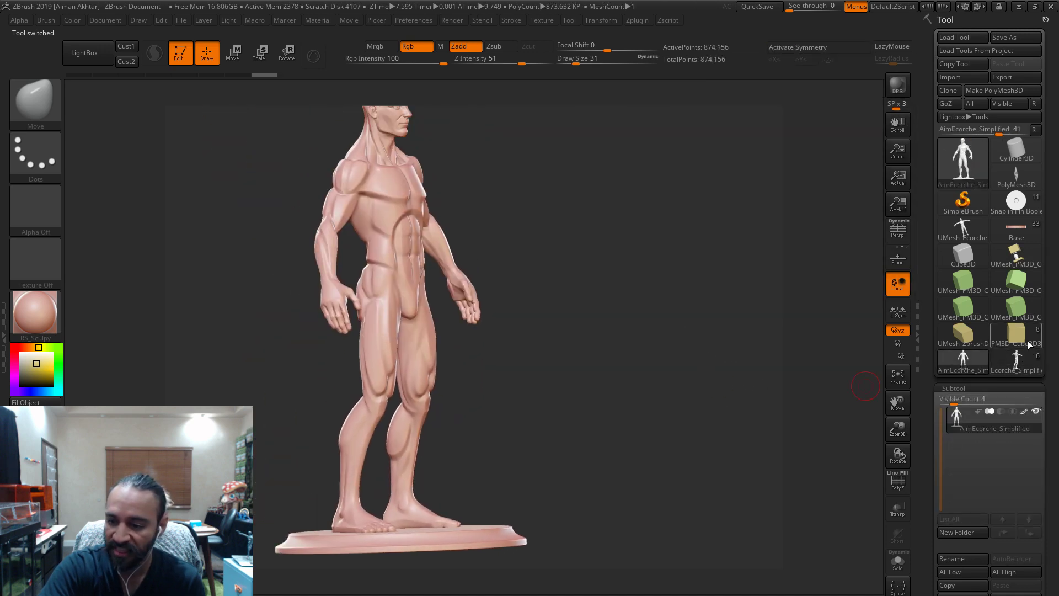
left_click(966, 223)
left_click_drag(303, 416, 800, 453)
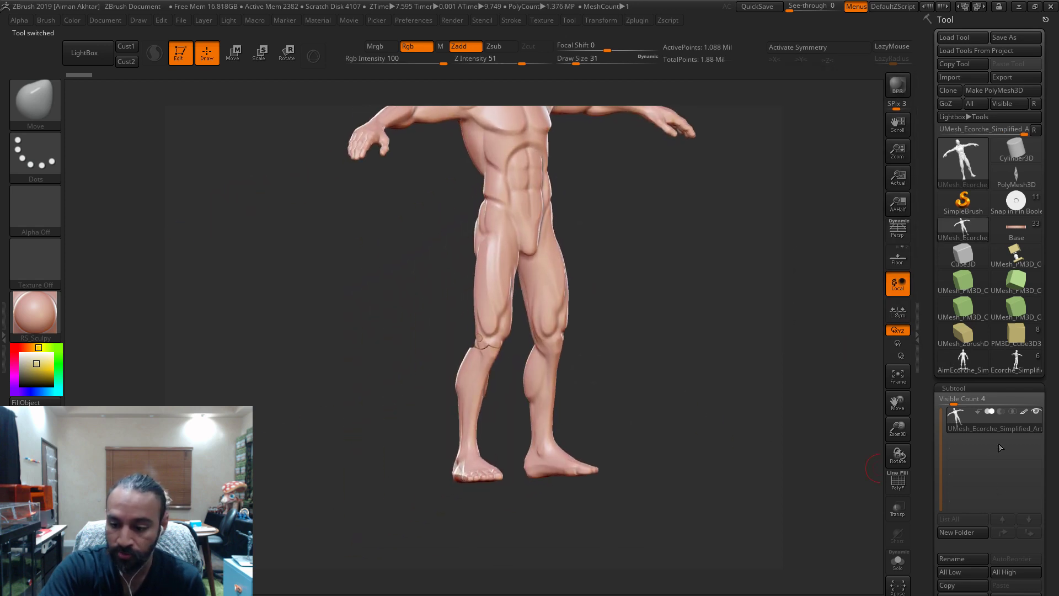
- Split the boolean mesh into separate subtools, and inspect the hinge pin and lower leg in isolation
scroll(987, 480, "down", 5)
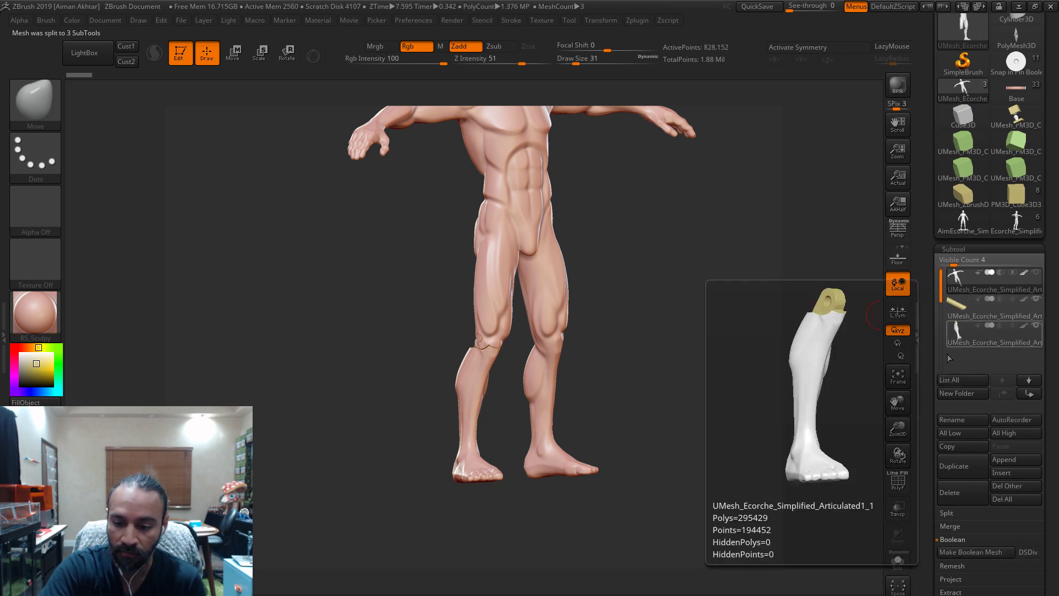
left_click(898, 560)
left_click_drag(750, 461, 420, 440)
left_click_drag(623, 423, 764, 384)
left_click(951, 307)
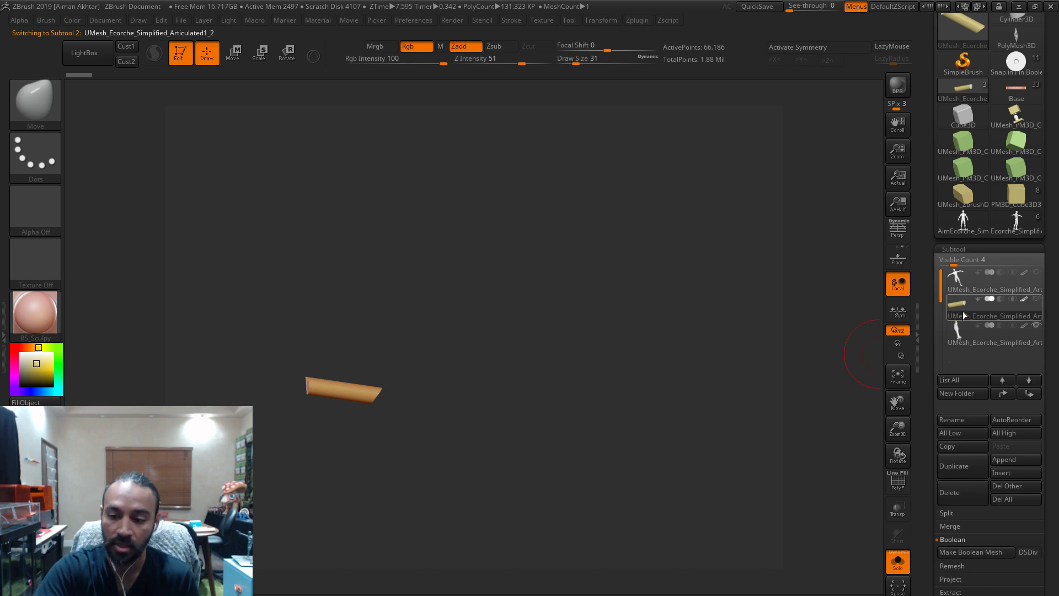
left_click(960, 327)
left_click_drag(548, 390, 827, 442)
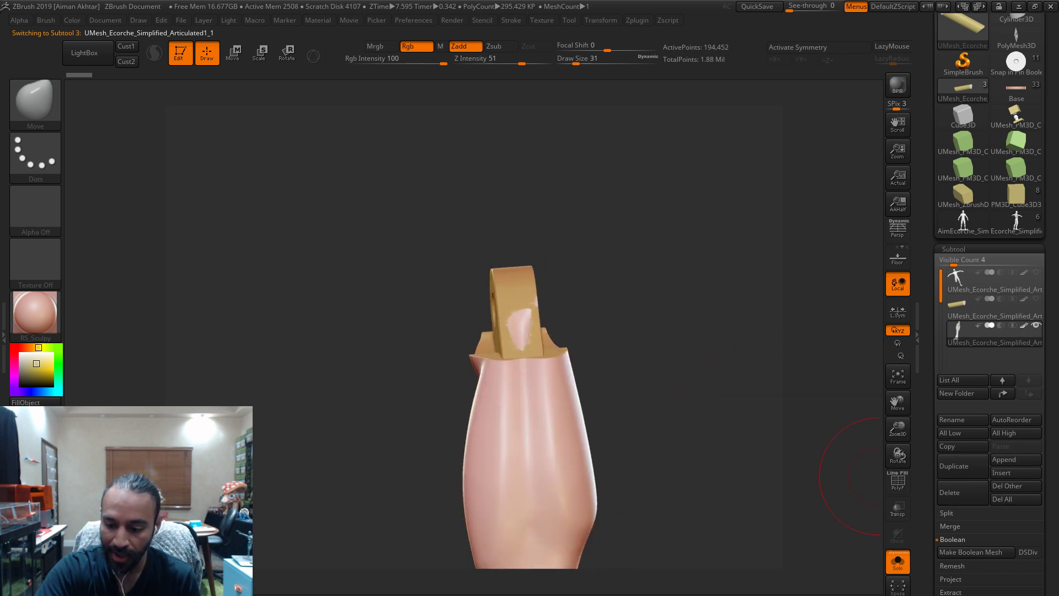
- Try remeshing the lower-leg subtool with DynaMesh at resolution 504, and undo it
left_click(954, 249)
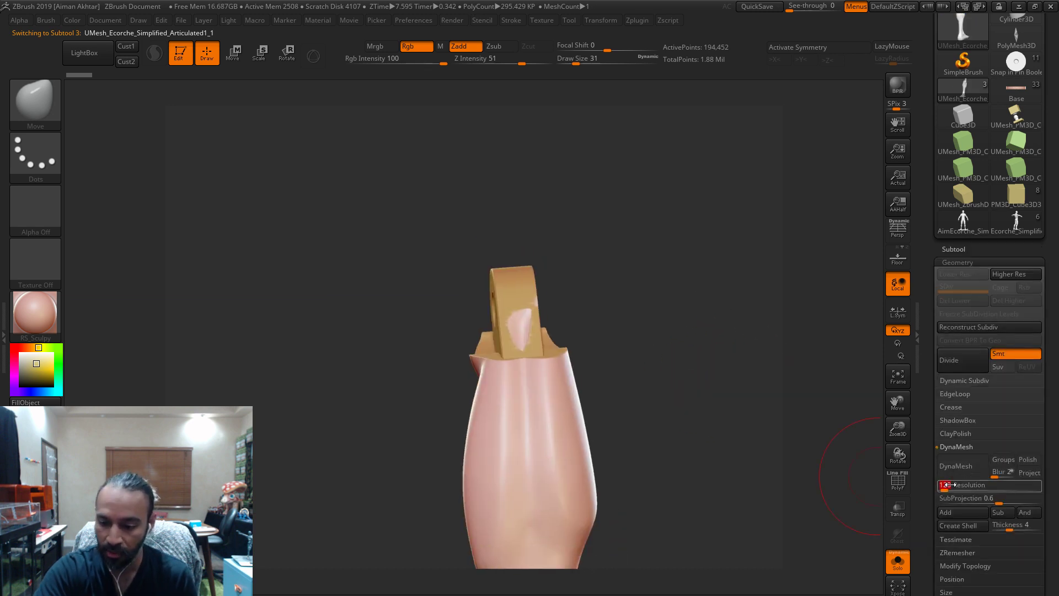
left_click(956, 466)
key("ctrl+z")
left_click(946, 485)
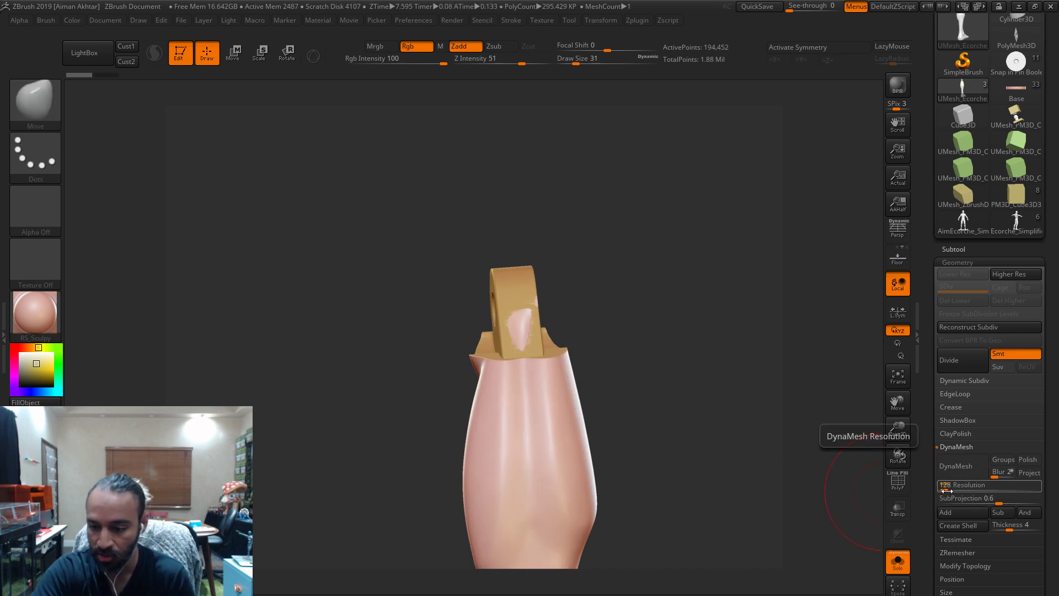
type("504")
key("Return")
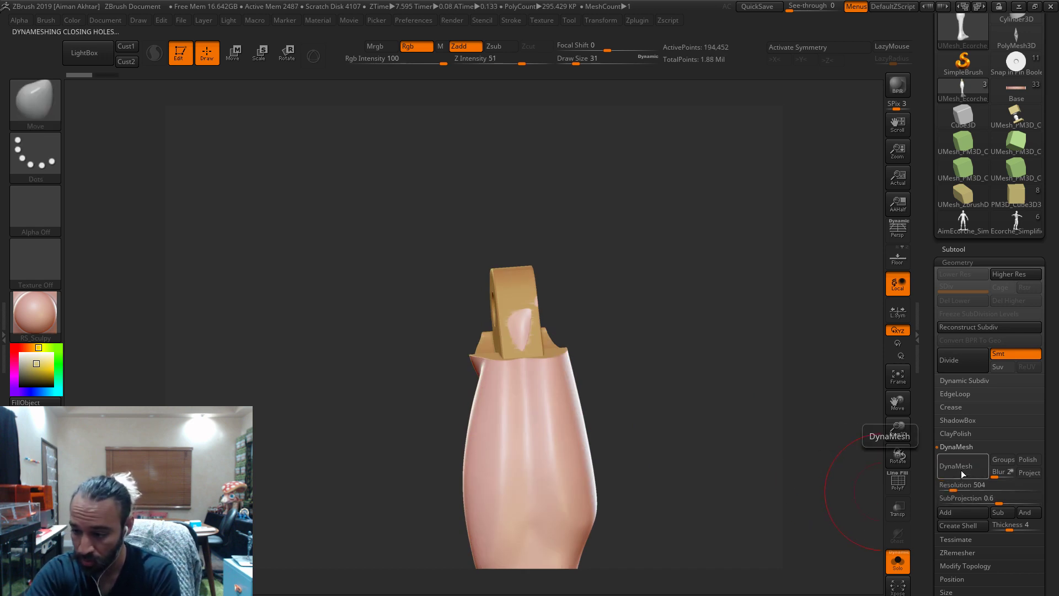
left_click(961, 473)
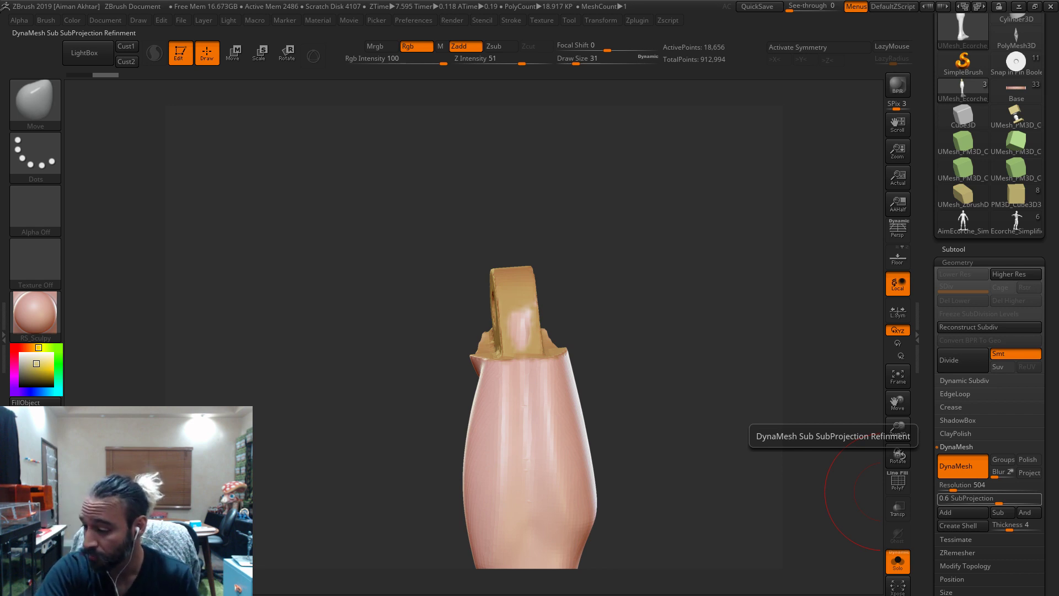
left_click_drag(664, 379, 685, 396)
key("ctrl+z")
- Try DynaMesh on the lower leg at resolution 800, inspect the hinge tab, and undo the remesh
left_click(968, 485)
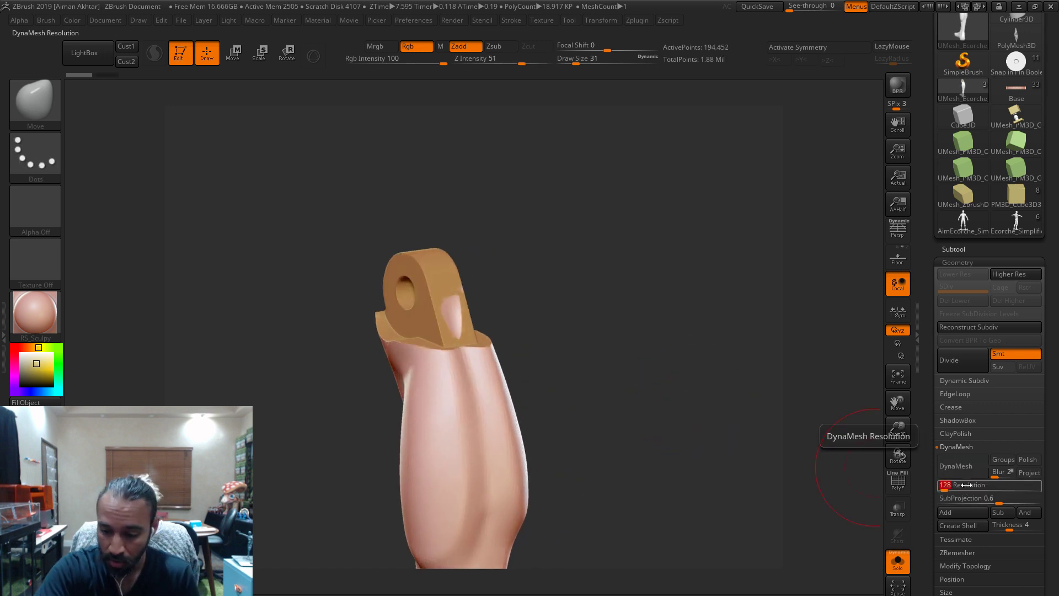
type("800")
key("Return")
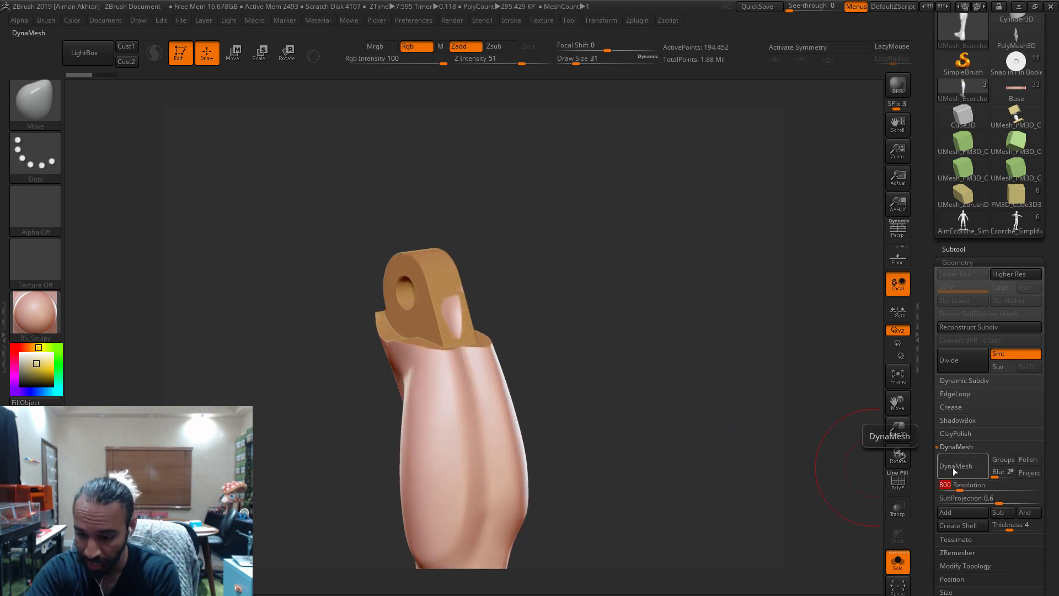
left_click(952, 468)
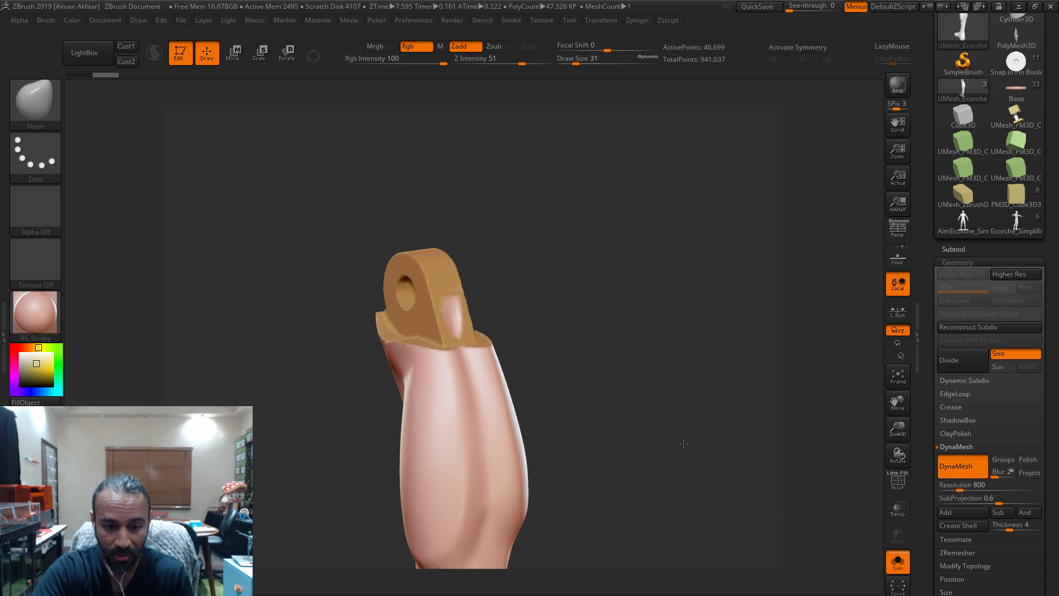
left_click_drag(682, 439, 697, 452)
left_click_drag(601, 452, 656, 325, "alt")
key("ctrl+z")
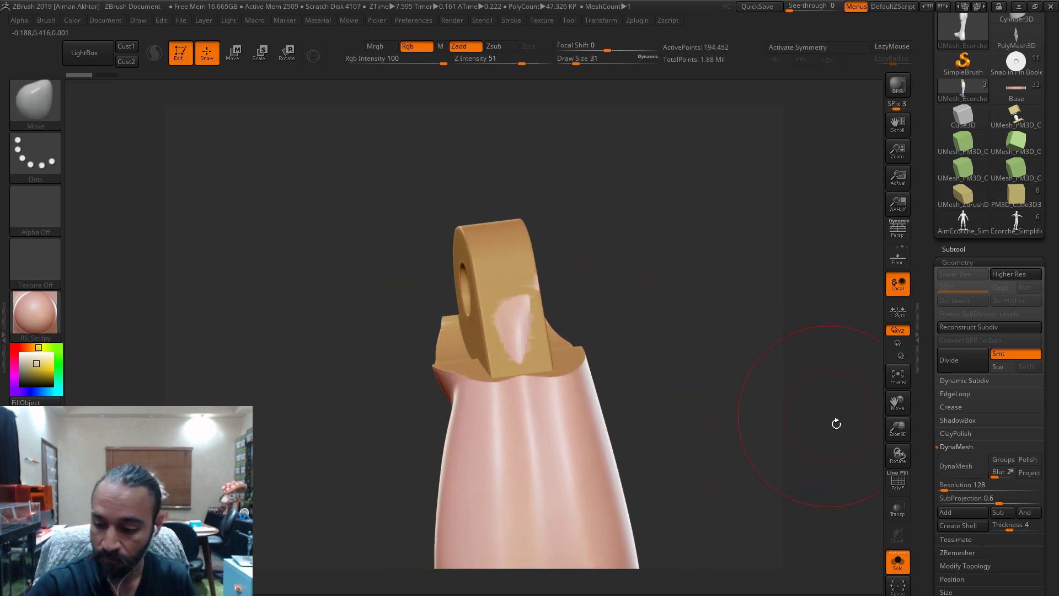
- Remesh the lower-leg subtool with DynaMesh at resolution 1200
left_click(962, 484)
type("1200")
key("Return")
left_click(958, 465)
- Set the draw size to 8, choose the Standard brush, and fill the whole lower-leg subtool with white
key("s")
left_click_drag(543, 329, 534, 330)
key("b")
key("s")
key("t")
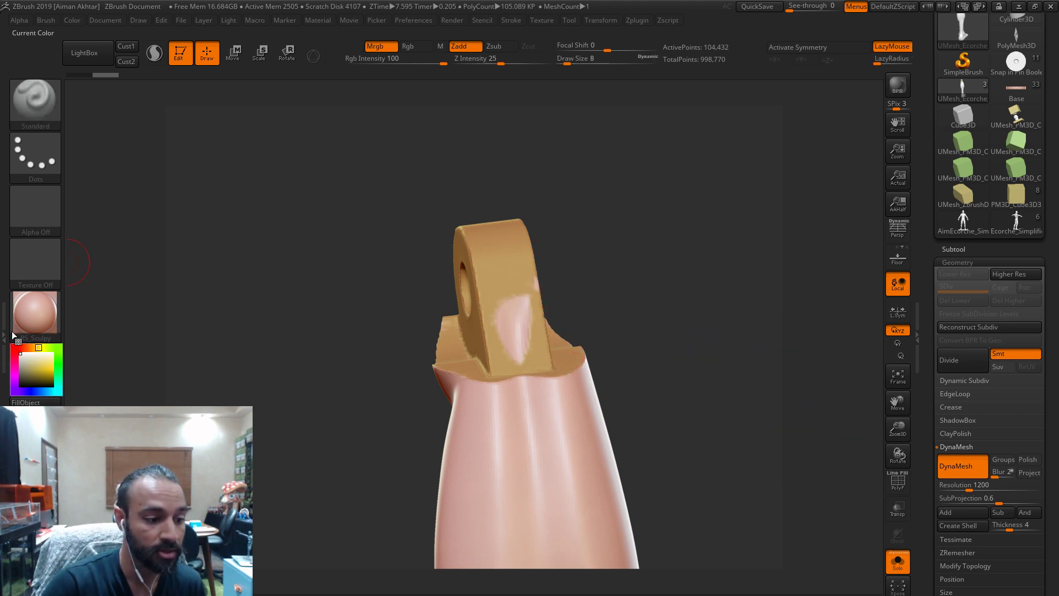
left_click(72, 20)
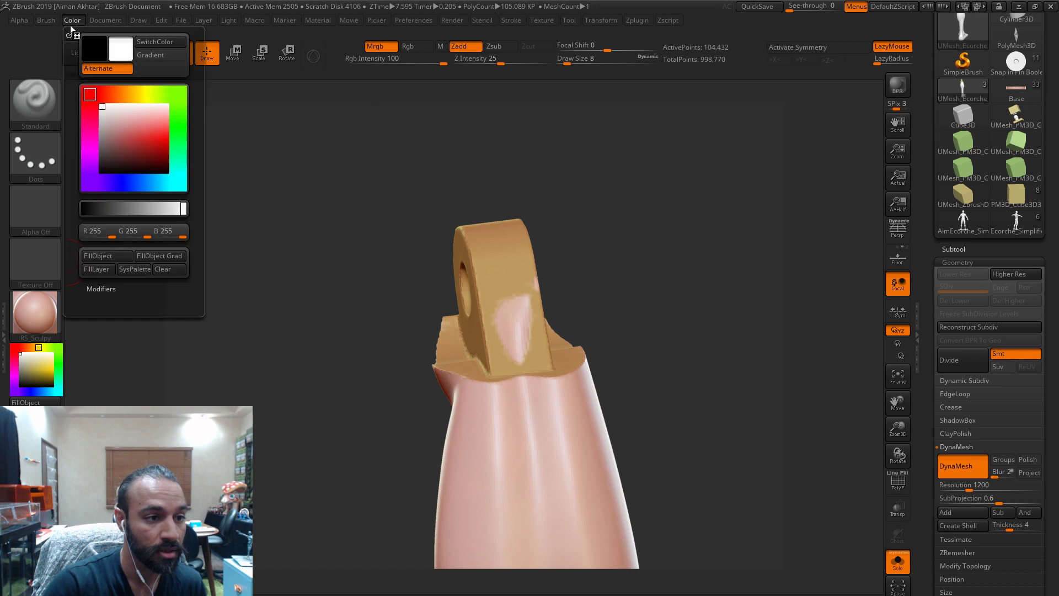
left_click(106, 263)
- Choose the Clay brush and smooth out the dent on the rear face of the hinge tab
key("b")
key("c")
key("l")
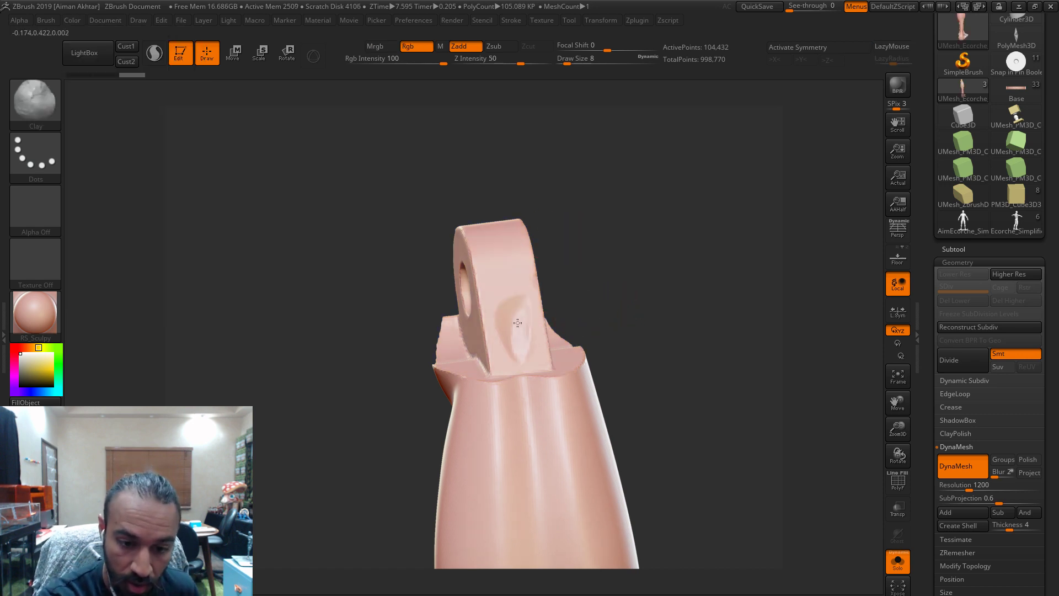
mouse_move(515, 335)
left_mouse_down("shift")
mouse_move(507, 303)
mouse_move(520, 324)
left_mouse_up("shift")
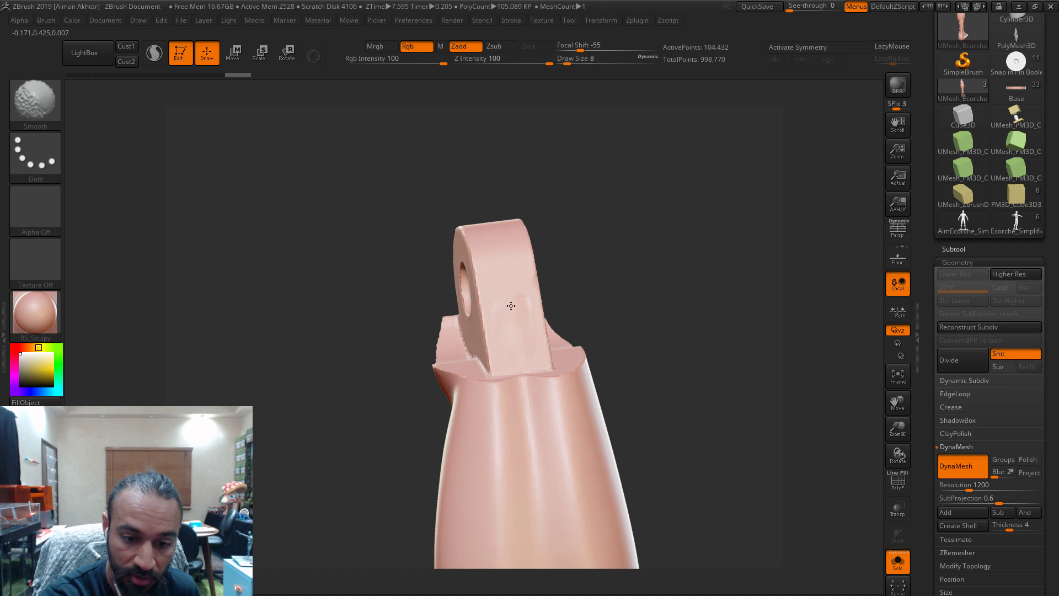
- Smooth the rough edges and seams around the base of the hinge tab on all sides of the lower leg
left_click_drag(655, 300, 442, 372)
left_click_drag(409, 317, 412, 334, "shift")
left_click_drag(574, 260, 623, 262)
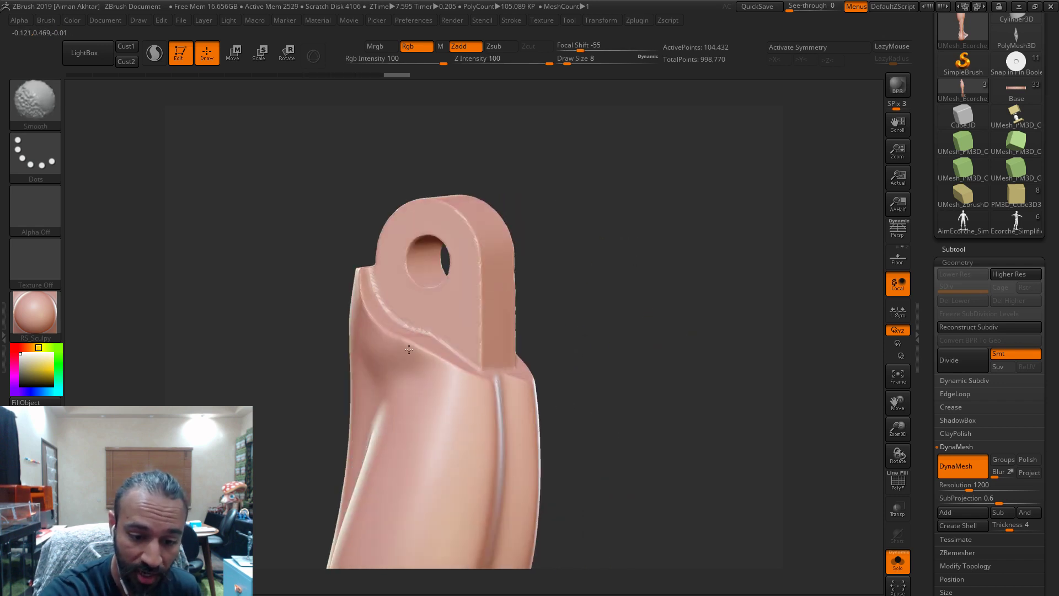
left_click_drag(660, 350, 590, 281)
left_click_drag(442, 313, 447, 309, "shift")
left_click_drag(612, 320, 515, 284)
left_click_drag(506, 283, 416, 325, "shift")
left_click_drag(331, 314, 442, 331)
left_click_drag(330, 403, 327, 410, "shift")
left_click_drag(551, 333, 666, 319)
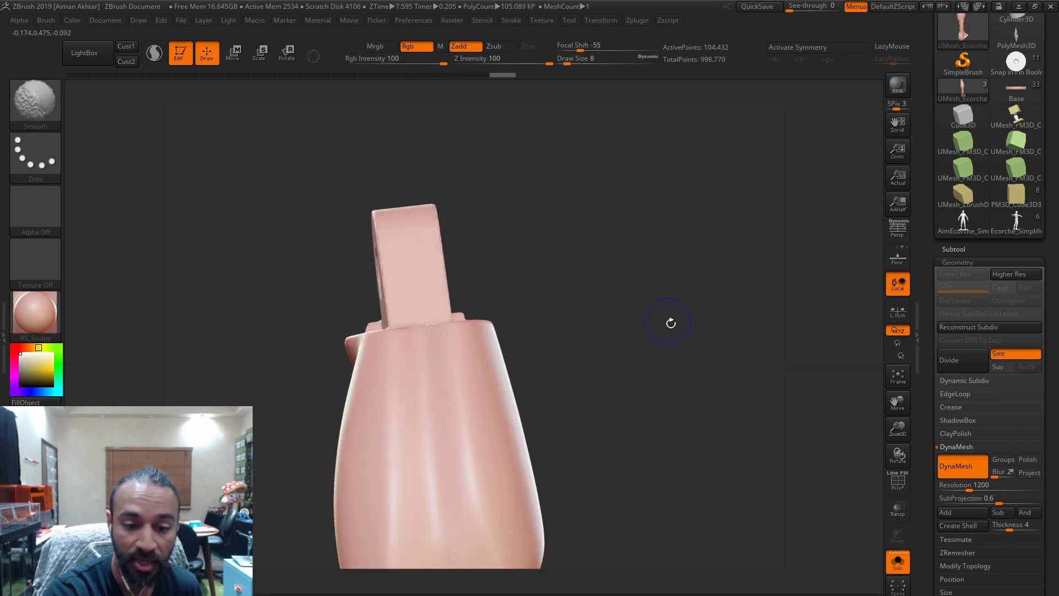
left_click_drag(333, 355, 447, 347)
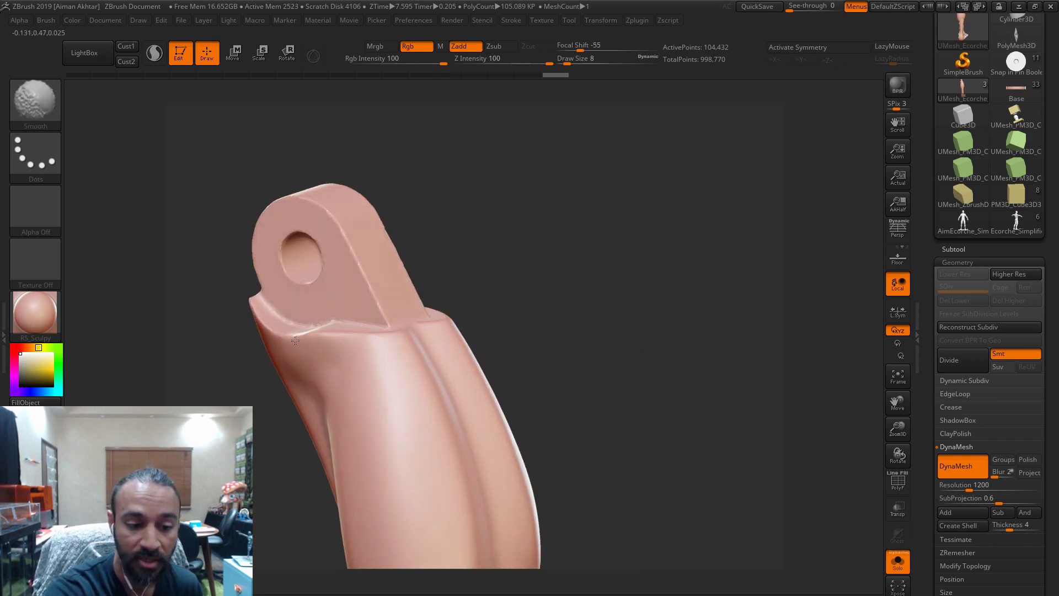
- Turn off solo display, show the hinge pin and body subtools, and make the body the active subtool
left_click(897, 561)
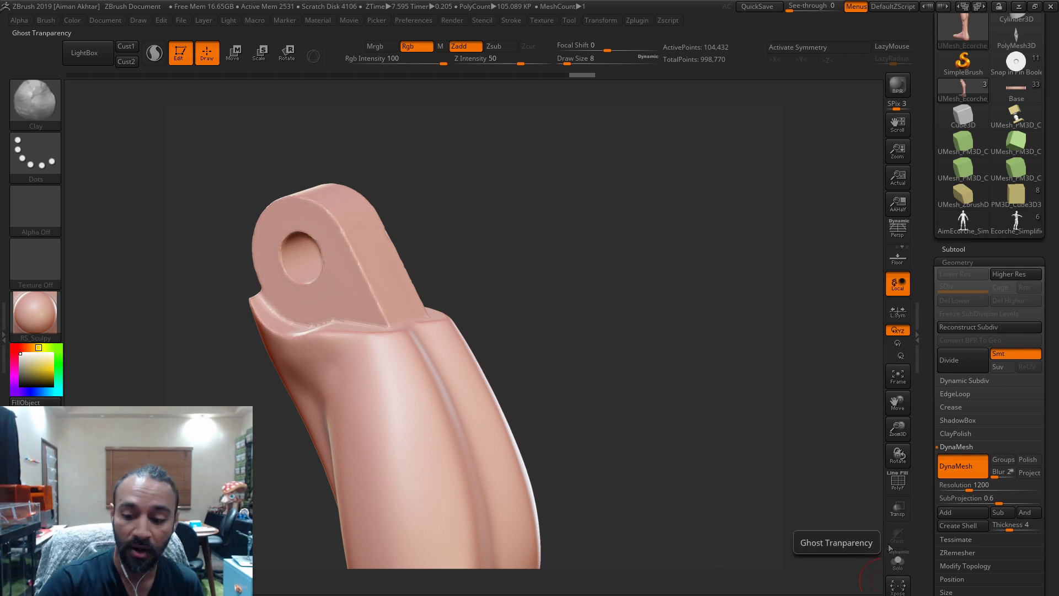
left_click(968, 249)
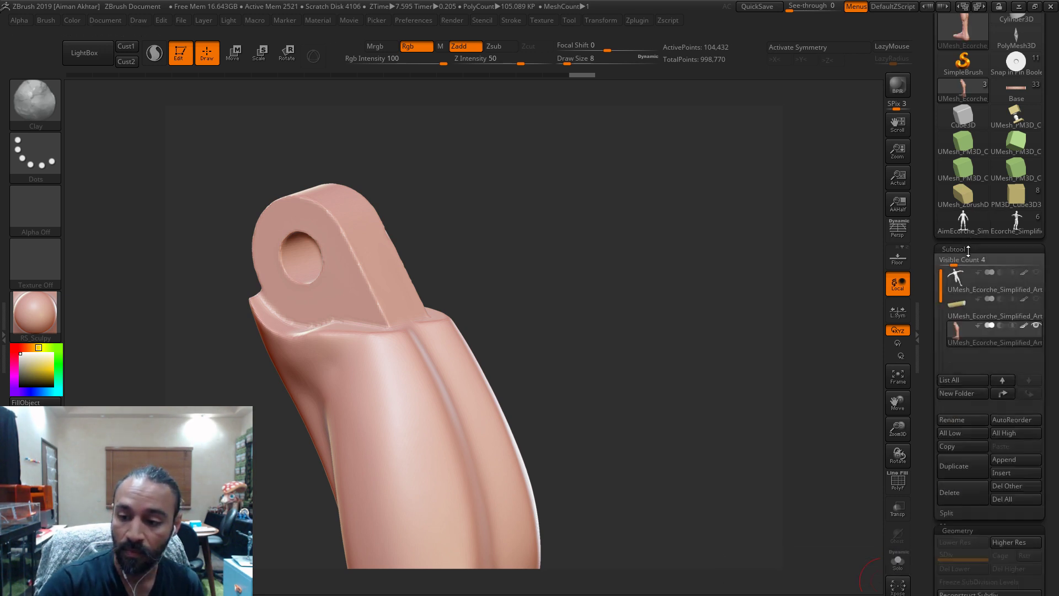
left_click(1037, 301)
left_click_drag(733, 331, 704, 331)
left_click(962, 287)
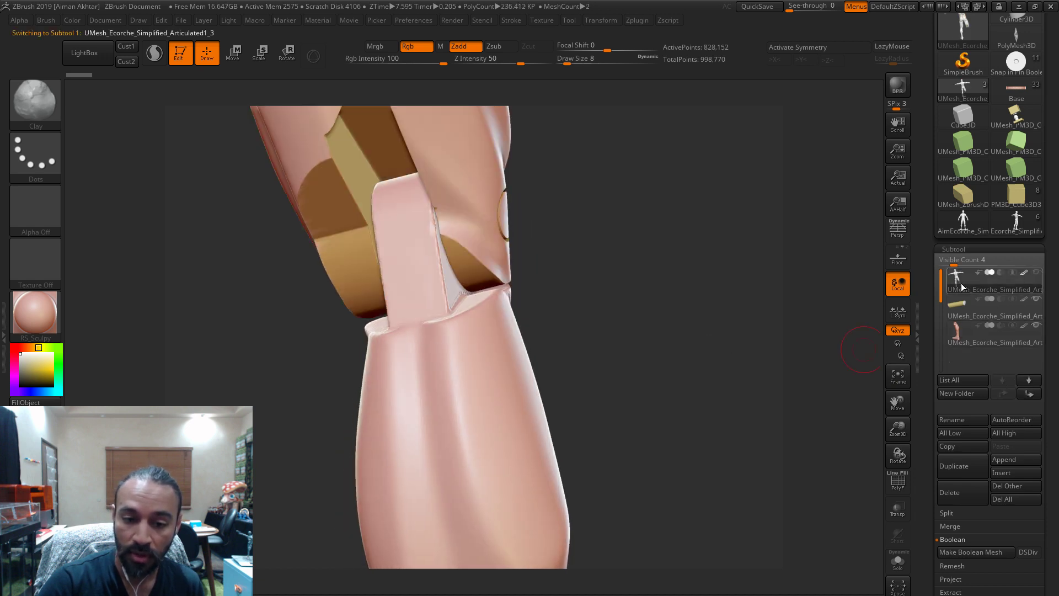
left_click_drag(696, 270, 788, 327)
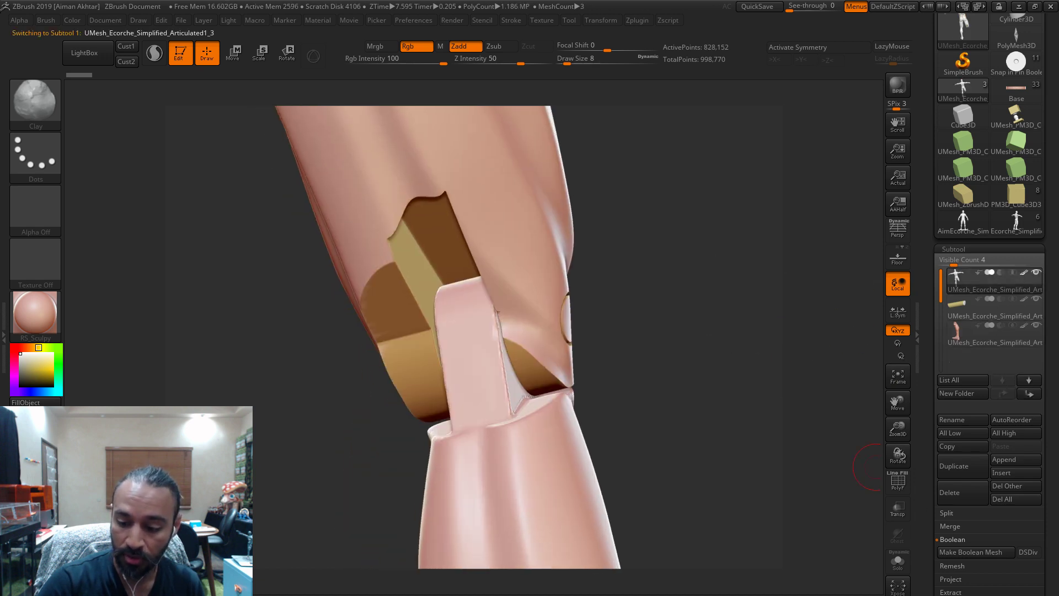
- Remesh the body subtool with DynaMesh at resolution 1000
left_click(953, 249)
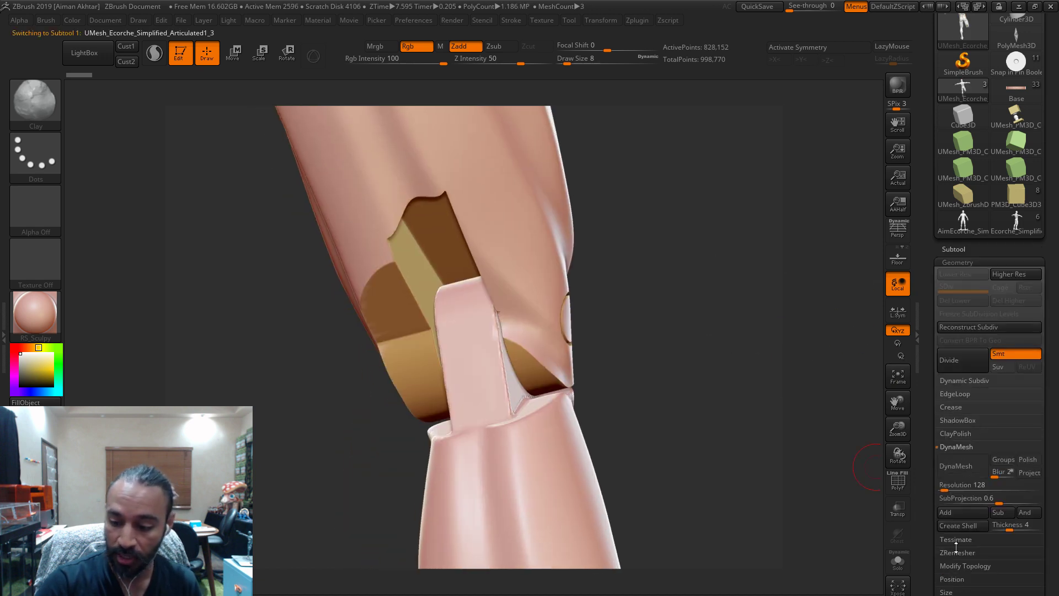
type("1000")
key("Return")
left_click(942, 468)
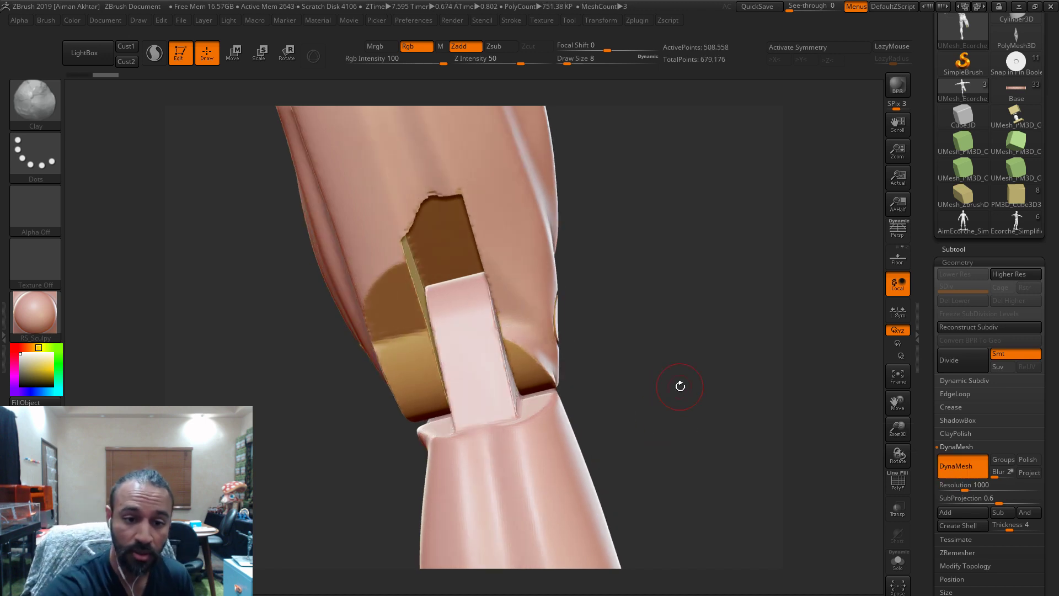
- Smooth the jagged upper edges of the hinge slot cut into the back of the thigh
key("shift")
left_click_drag(402, 262, 377, 269, "shift")
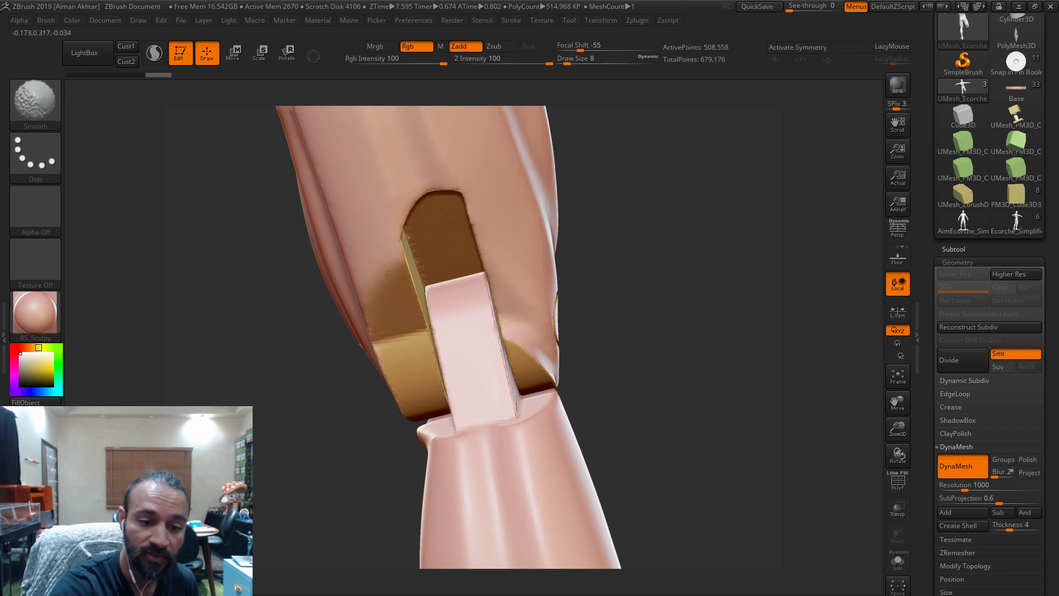
mouse_move(706, 243)
left_mouse_down()
mouse_move(731, 224)
mouse_move(631, 224)
left_mouse_up()
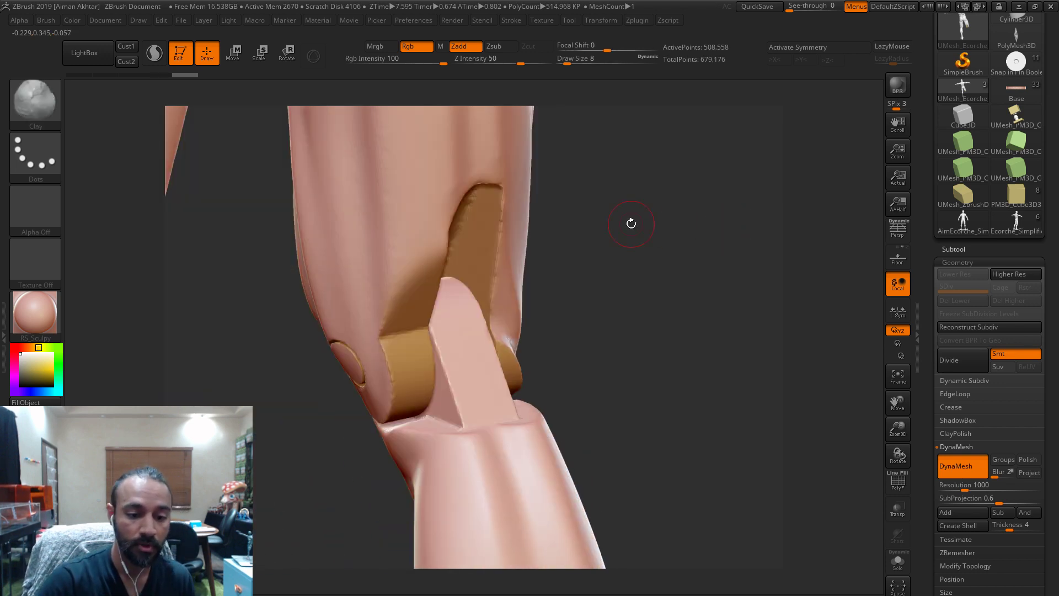
- Fill the whole body subtool with white
left_click(79, 23)
left_click(98, 257)
left_click_drag(598, 291, 608, 287)
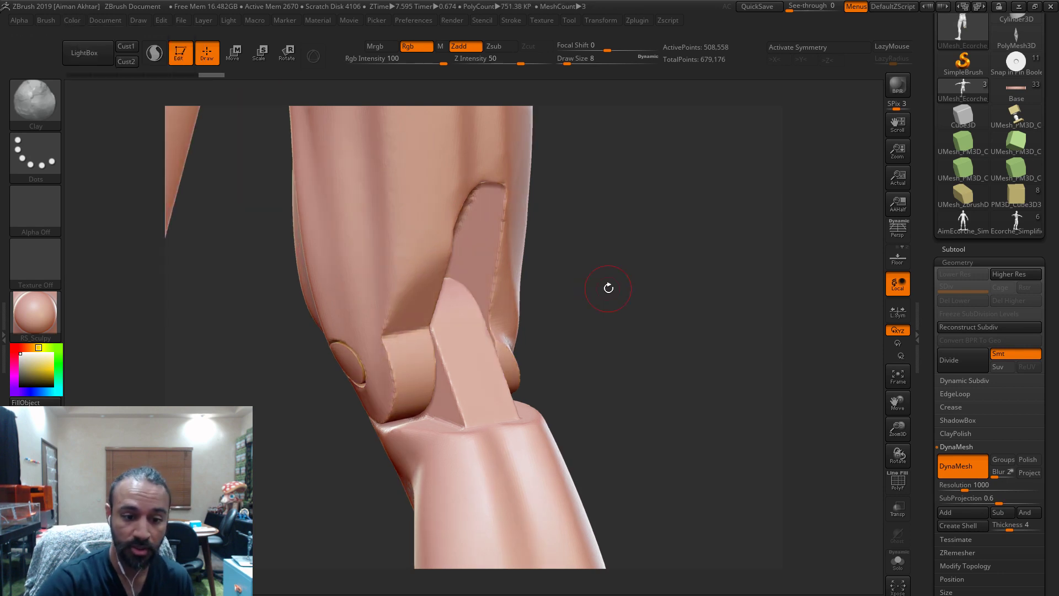
- Set the draw size to 25 and smooth the edges of the thigh's hinge socket around the knee
key("s")
left_click_drag(411, 298, 436, 298)
key("shift")
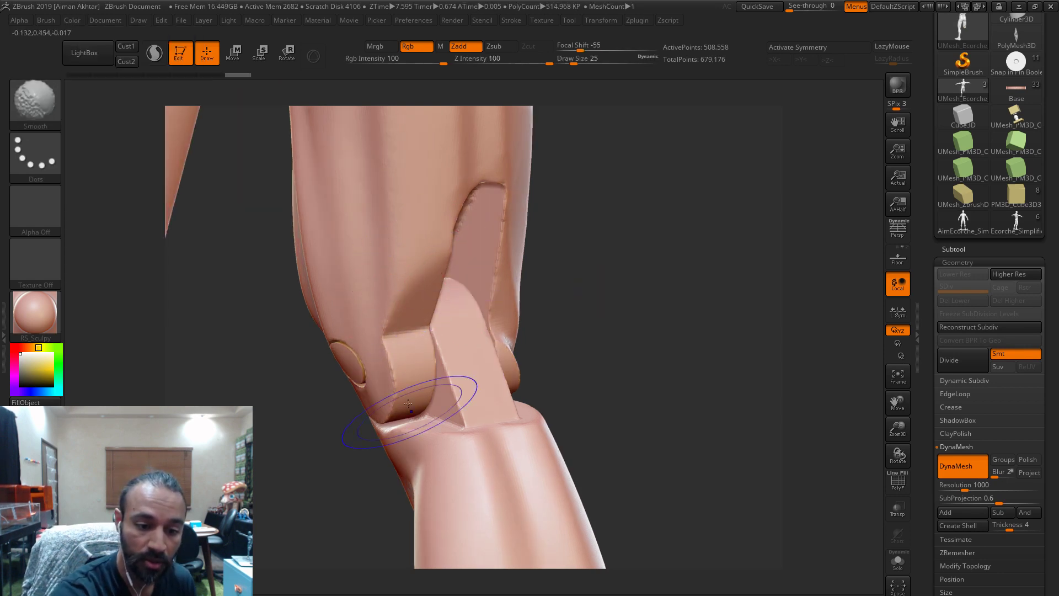
left_click_drag(607, 305, 504, 276)
left_click_drag(635, 349, 510, 350)
key("shift")
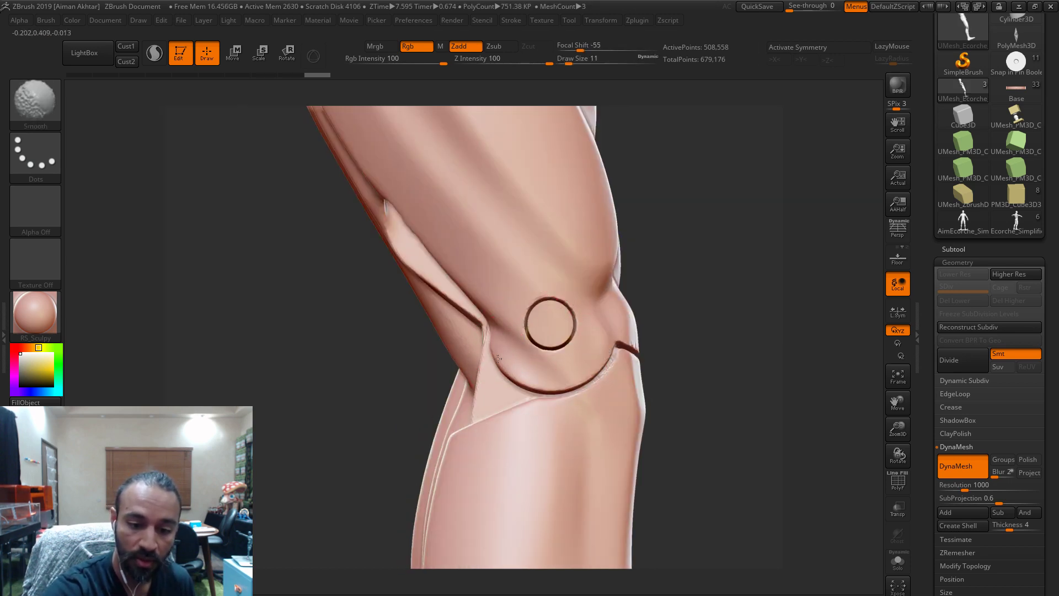
- Reshape the socket edge beside the hinge tab with the Move brush, and smooth the surrounding rim
key("b")
key("m")
key("v")
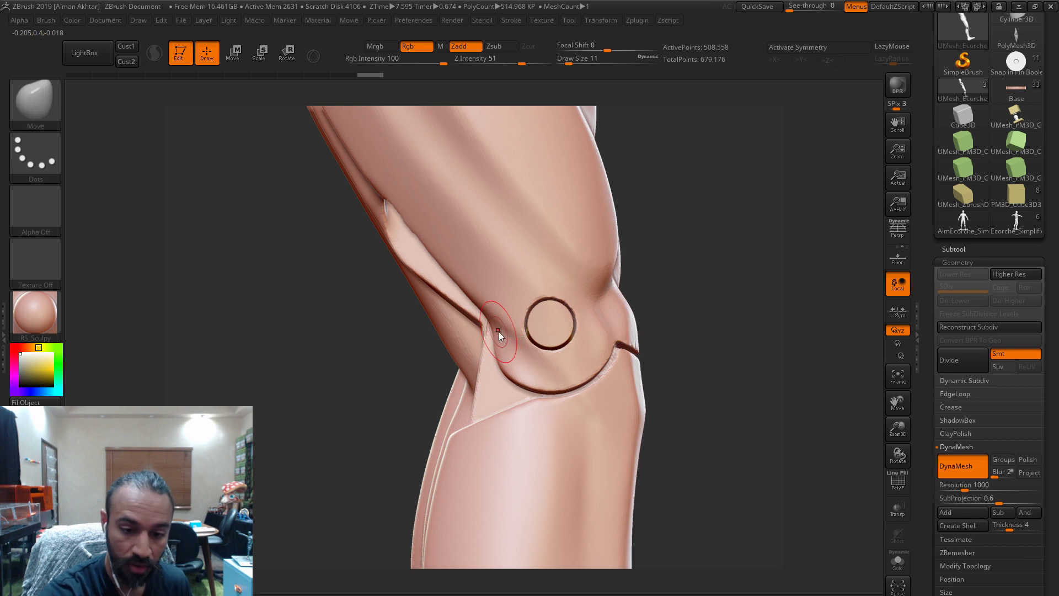
key("shift")
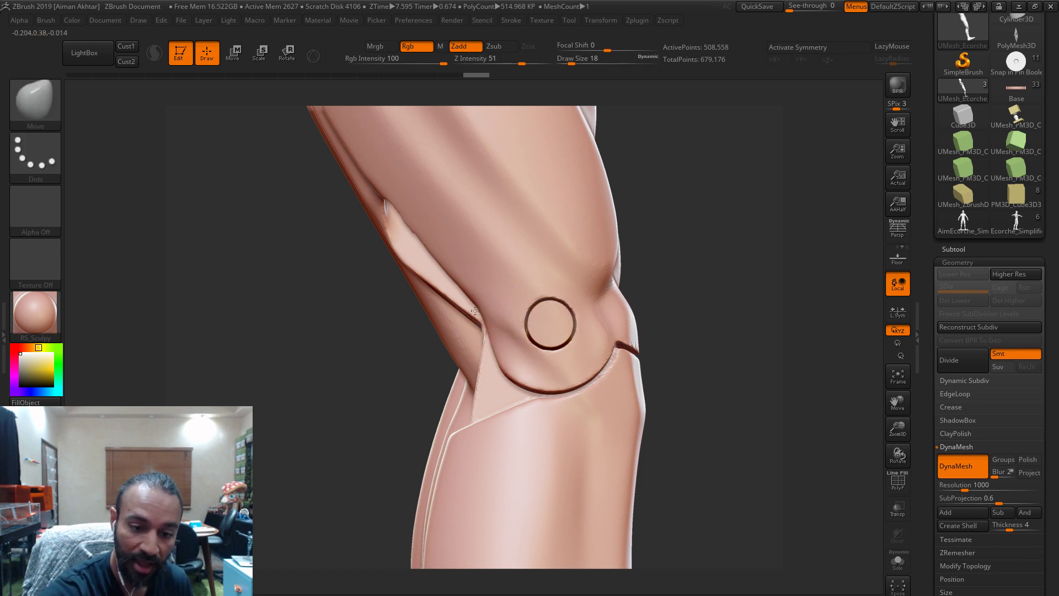
key("shift")
mouse_move(717, 248)
left_mouse_down()
mouse_move(695, 220)
mouse_move(710, 208)
mouse_move(611, 194)
mouse_move(469, 236)
left_mouse_up()
key("shift")
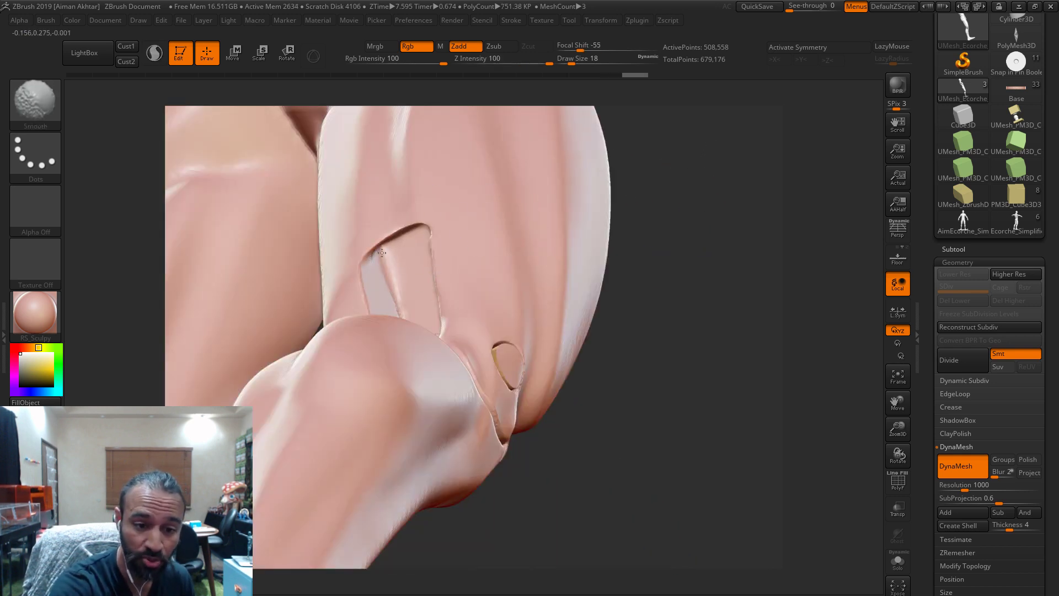
- Square off the upper corners of the thigh slot with the Move brush at small draw sizes, and smooth its side edge
left_click_drag(709, 258, 449, 242)
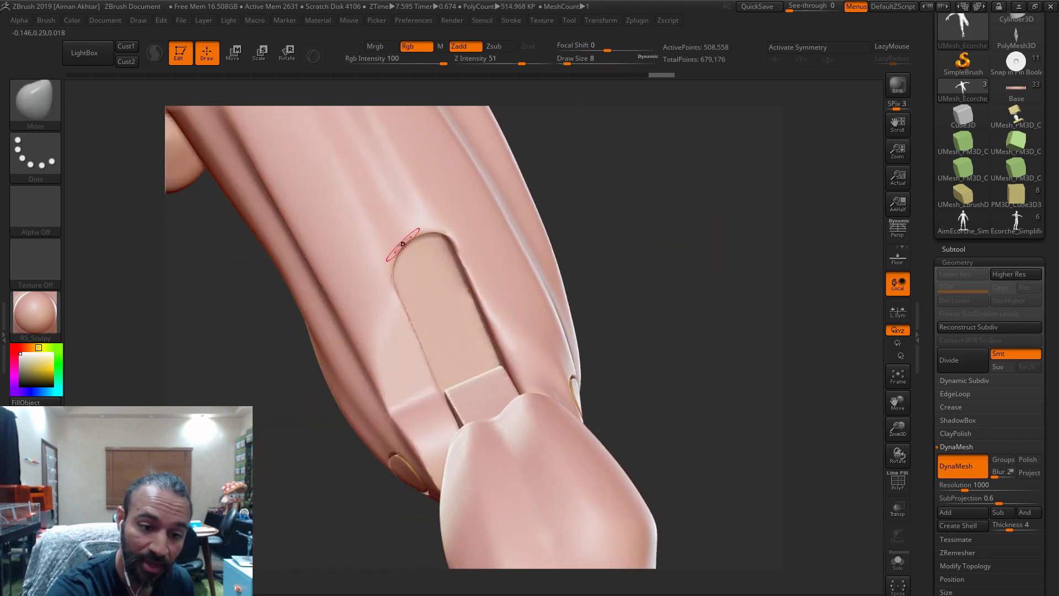
left_click_drag(392, 247, 385, 263)
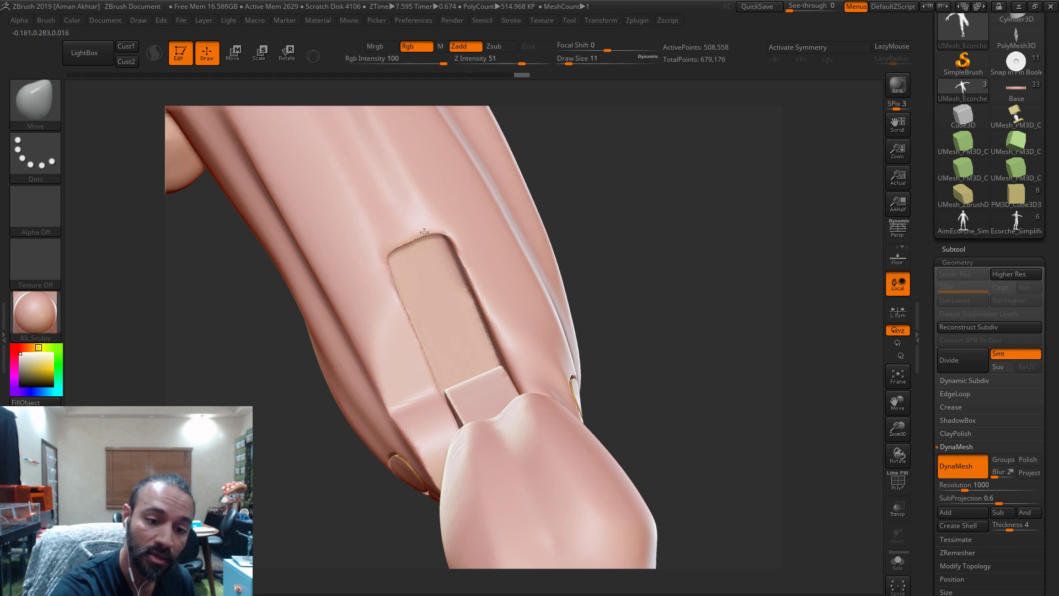
key("bracketleft")
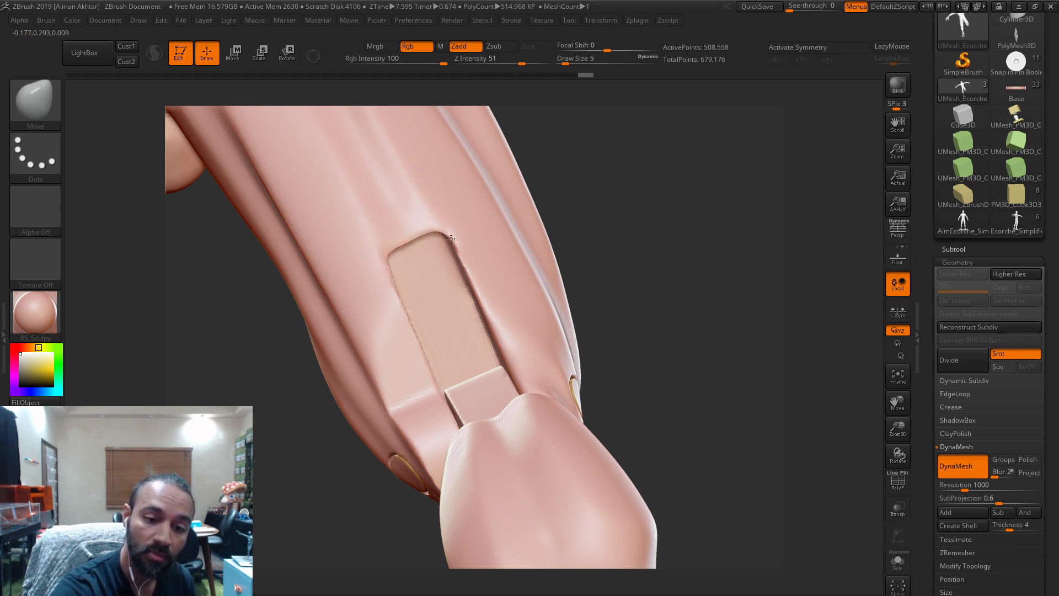
key("shift")
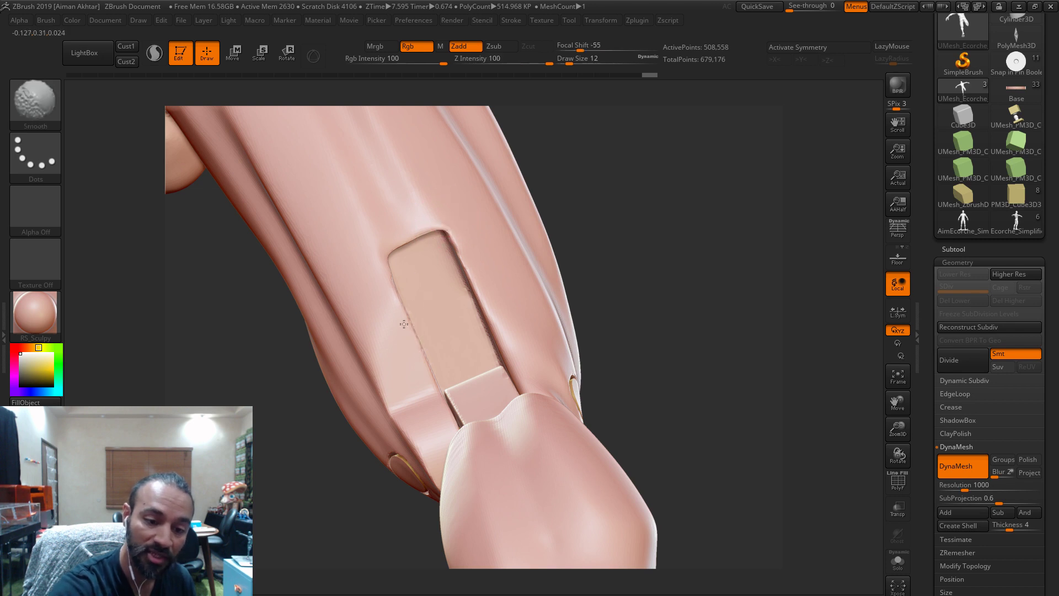
- Set the draw size to 25, and refine and smooth the thigh surface around the top of the slot
mouse_move(618, 331)
left_mouse_down()
mouse_move(656, 287)
mouse_move(563, 264)
left_mouse_up()
type("s25")
key("Return")
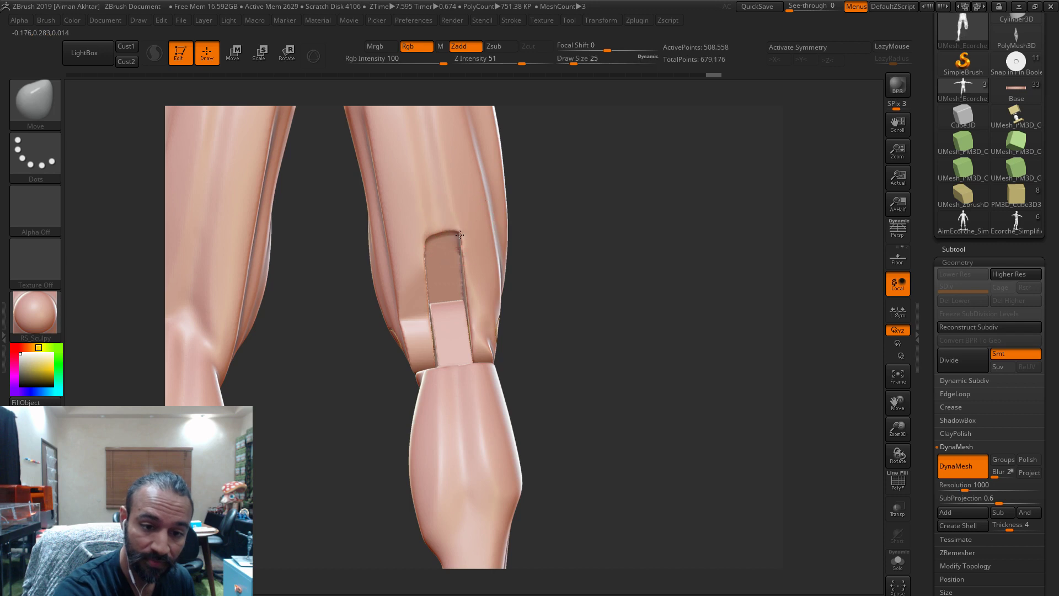
key("shift")
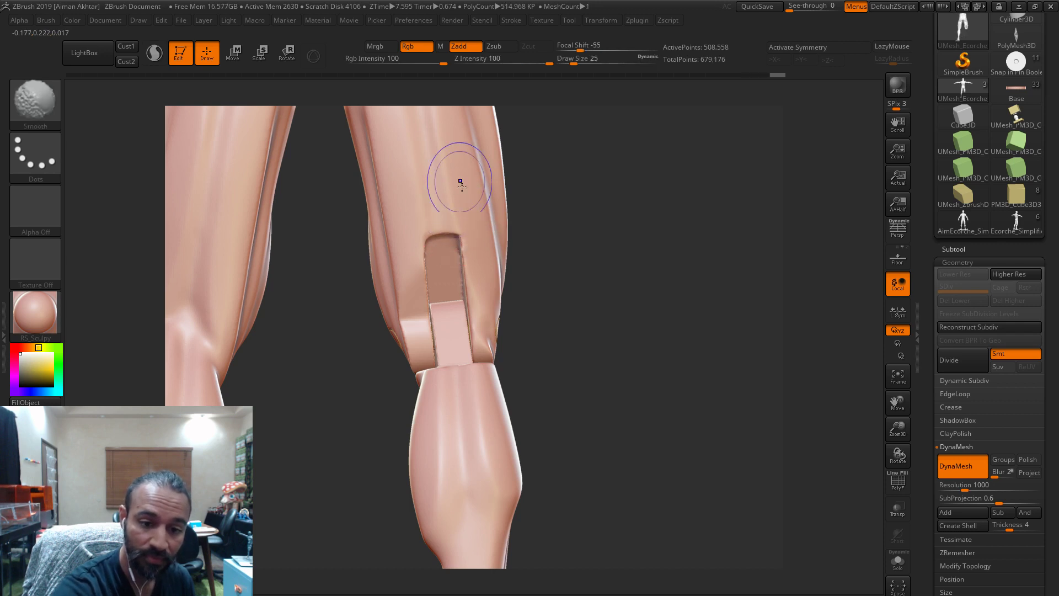
- Make the lower leg the active subtool and set up a Rotate transpose line at its knee hinge
mouse_move(502, 301)
left_mouse_down()
mouse_move(518, 287)
mouse_move(488, 295)
left_mouse_up()
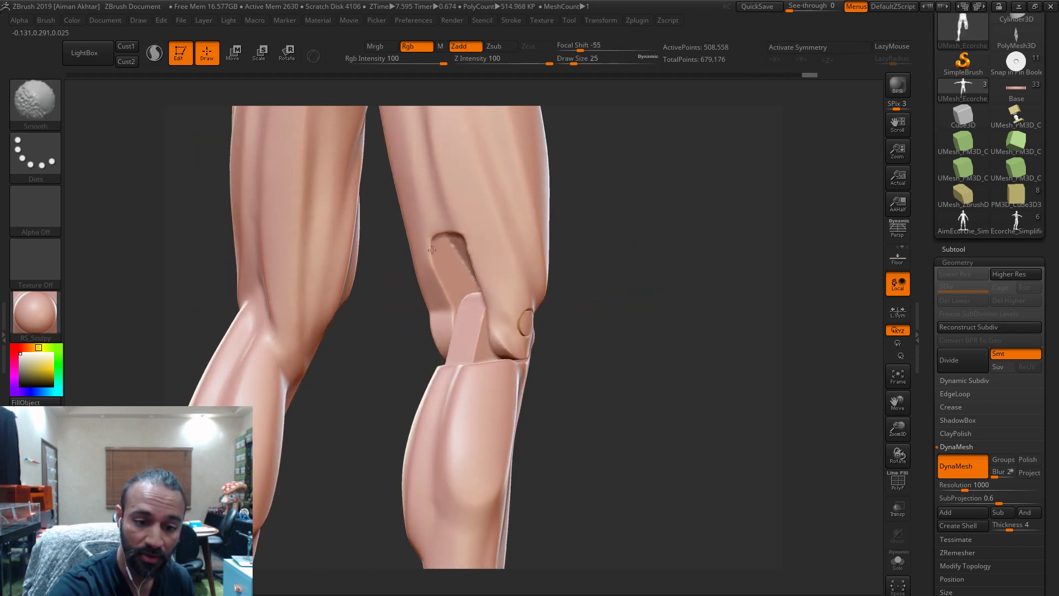
left_click_drag(483, 214, 585, 307)
left_click(439, 331, "alt")
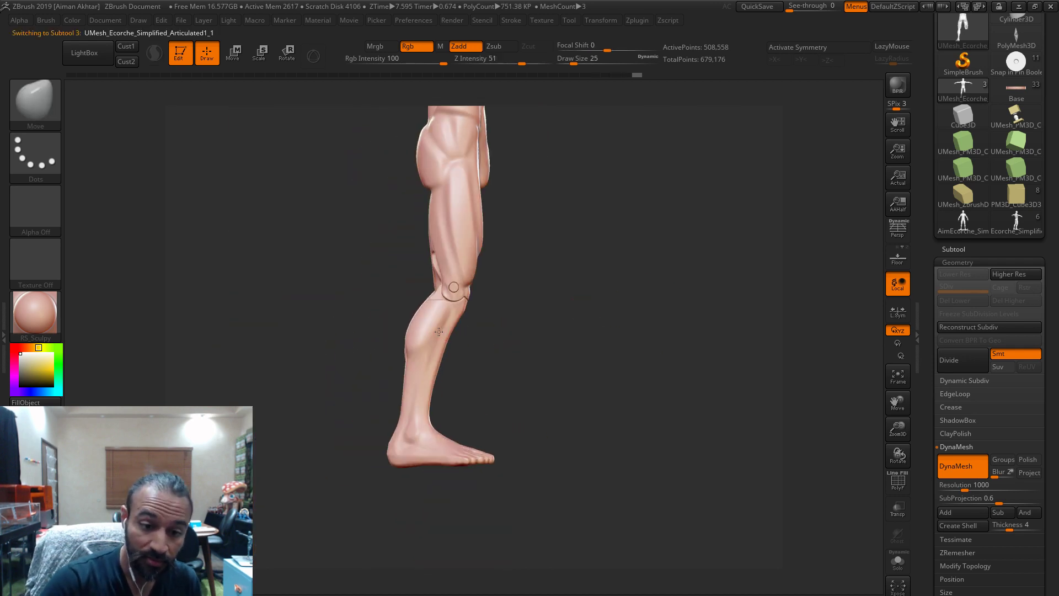
left_click(286, 54)
left_click_drag(623, 298, 571, 216)
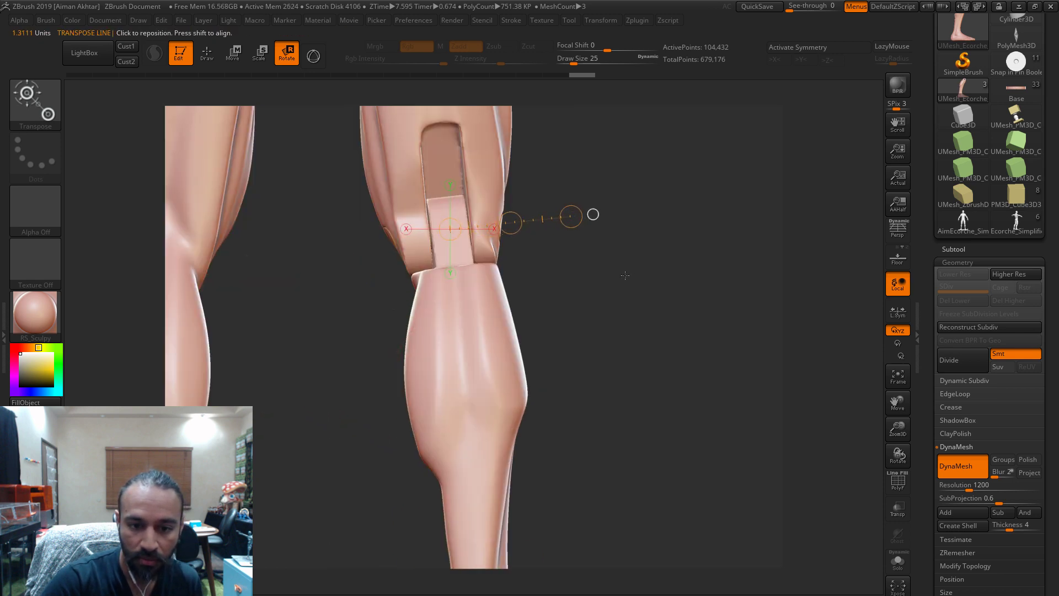
left_click_drag(637, 275, 602, 274, "shift")
left_click_drag(458, 221, 487, 239)
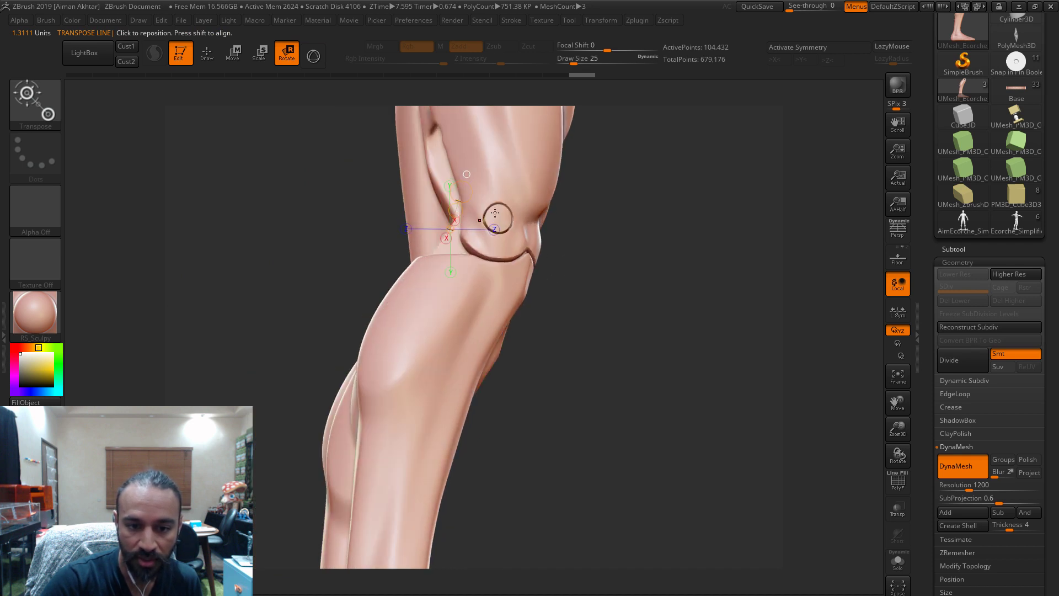
- Centre the rotation pivot on the knee hinge in side view and bend the lower leg backward behind the thigh
left_click(498, 214)
left_click_drag(607, 258, 540, 237)
left_click(531, 223)
key("ctrl+z")
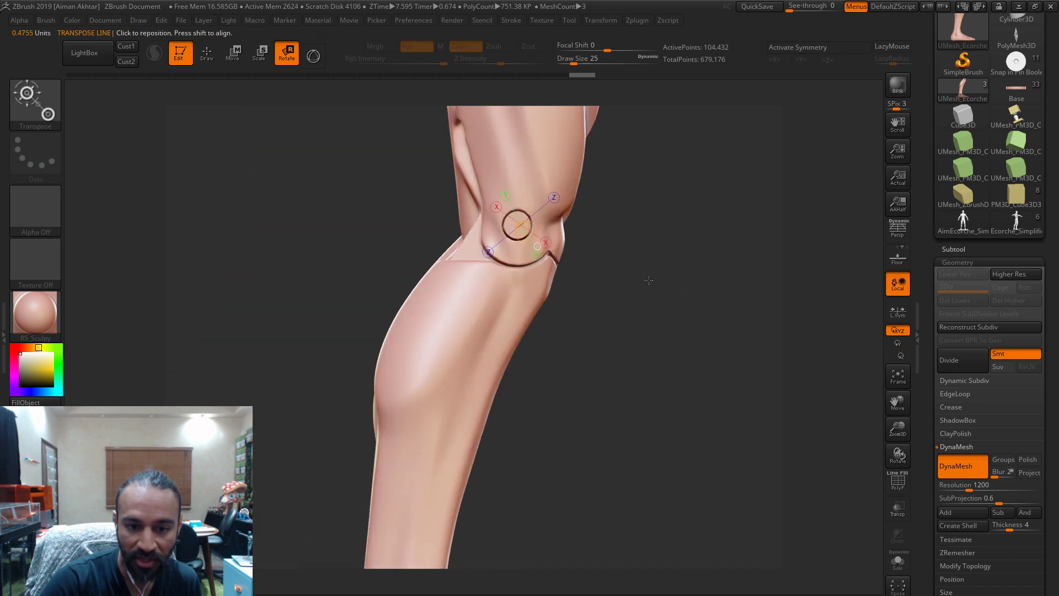
left_click_drag(651, 293, 485, 198)
left_click_drag(618, 281, 942, 351)
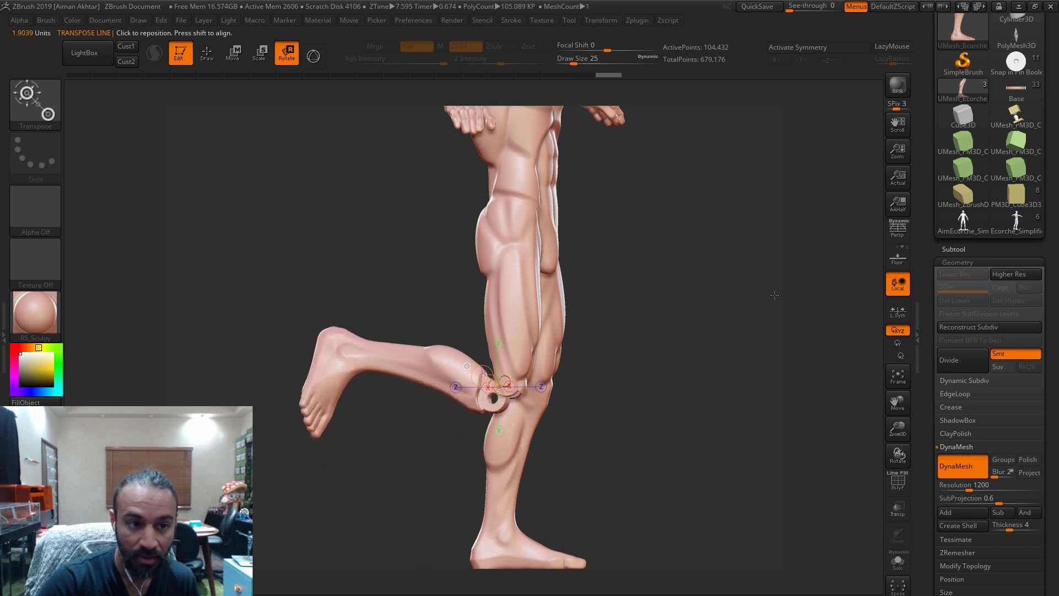
- Move the bent lower leg so its hinge tab sits in the thigh socket, checking the fit around the knee
key("w")
left_click_drag(446, 390, 689, 360)
left_click_drag(560, 368, 592, 470)
left_click_drag(656, 440, 715, 360)
left_click(744, 347, "ctrl+shift")
- Step back and forth through the lower leg's last transforms, settle on the bent pose, and return to Draw mode
key("ctrl+z")
key("ctrl+z")
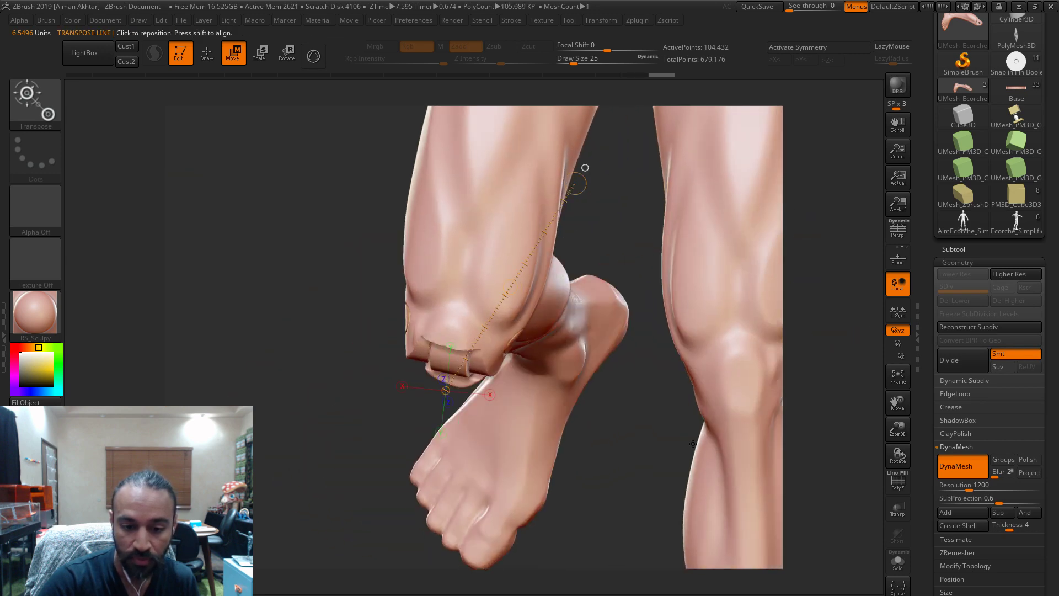
key("ctrl+z")
key("ctrl+shift+z")
key("ctrl+shift+z")
key("ctrl+z")
key("ctrl+z")
key("ctrl+z")
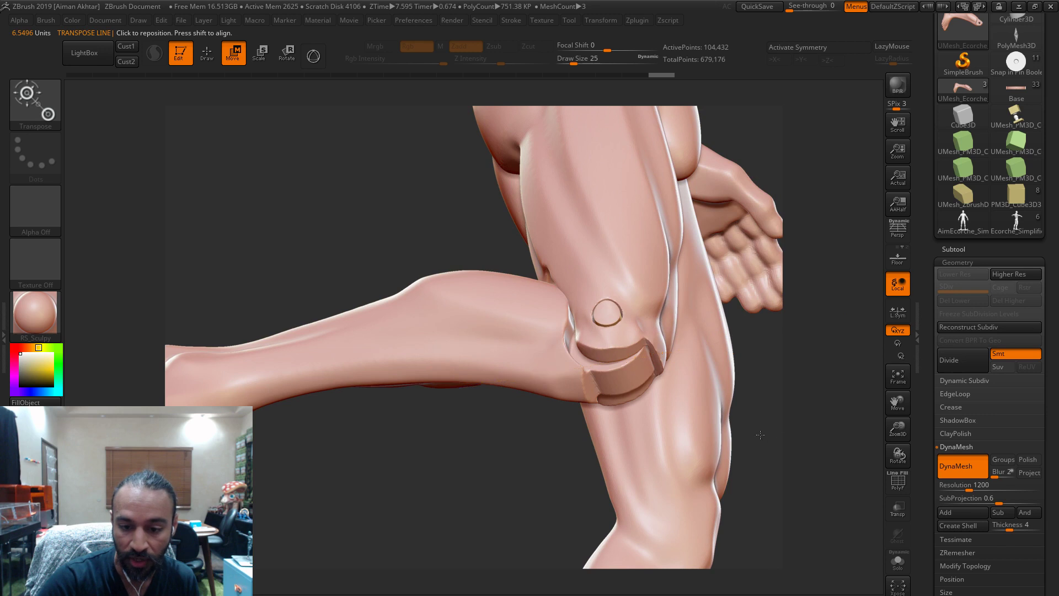
key("ctrl+z")
key("ctrl+z")
left_click(203, 52)
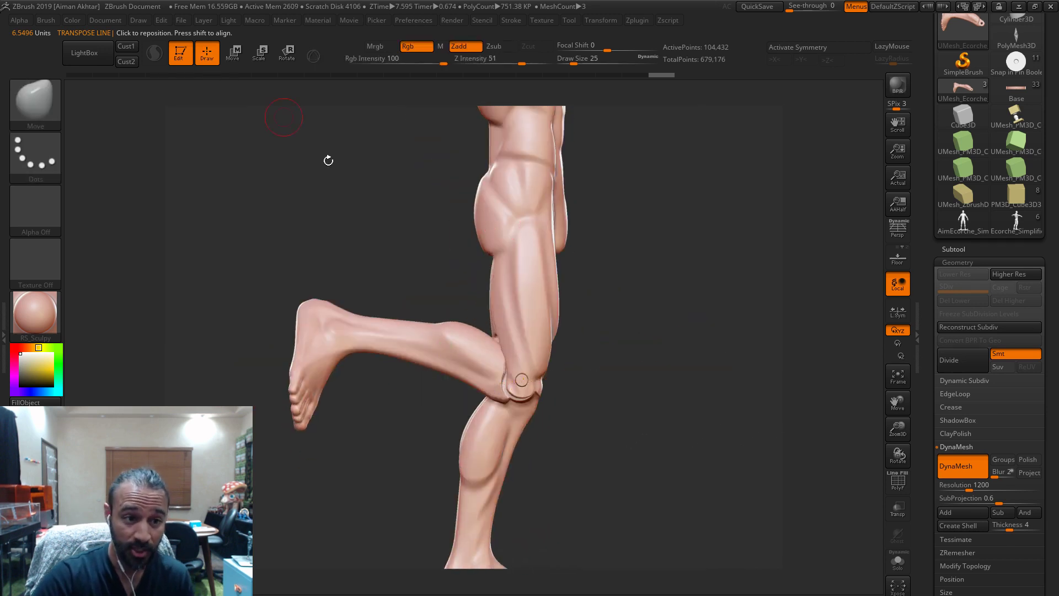
- Open the subtool list and switch to the Ecorche_Simplified_Articulated tool containing the knee hinge boolean
key("f")
left_click_drag(598, 435, 733, 486)
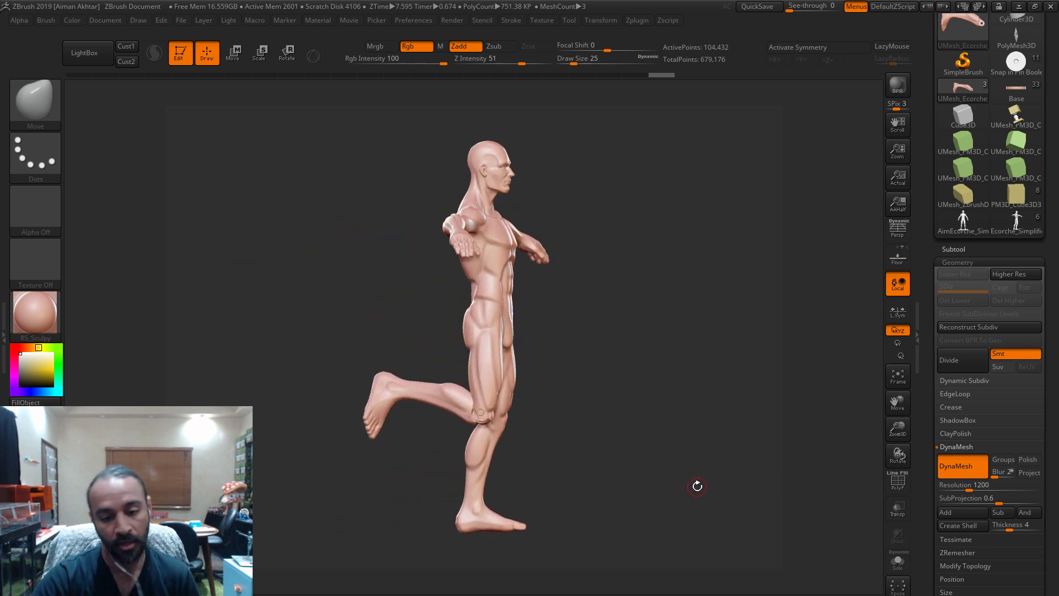
left_click_drag(672, 463, 779, 436)
left_click(954, 249)
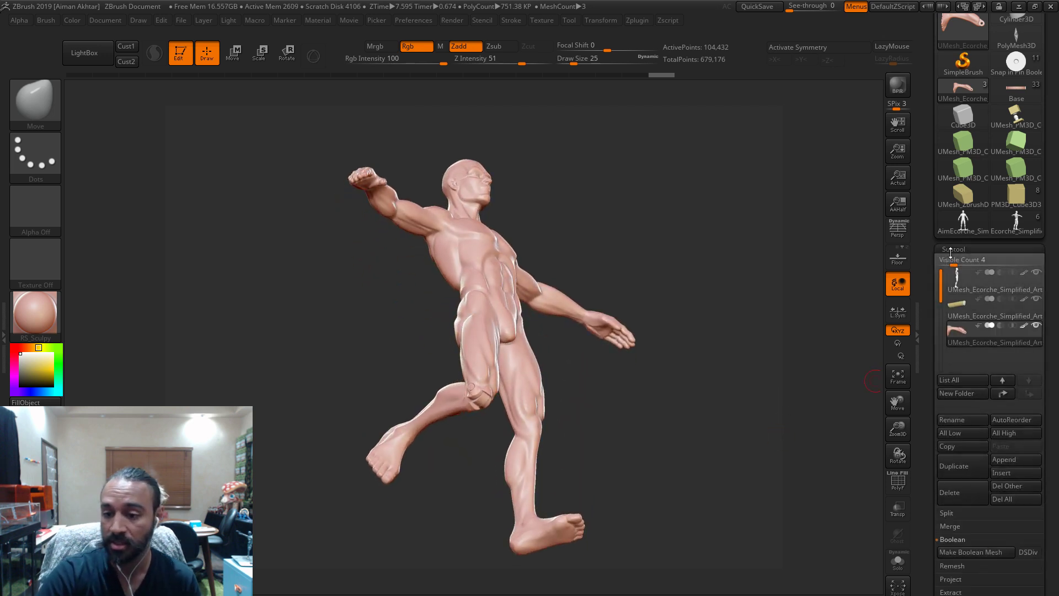
left_click(973, 221)
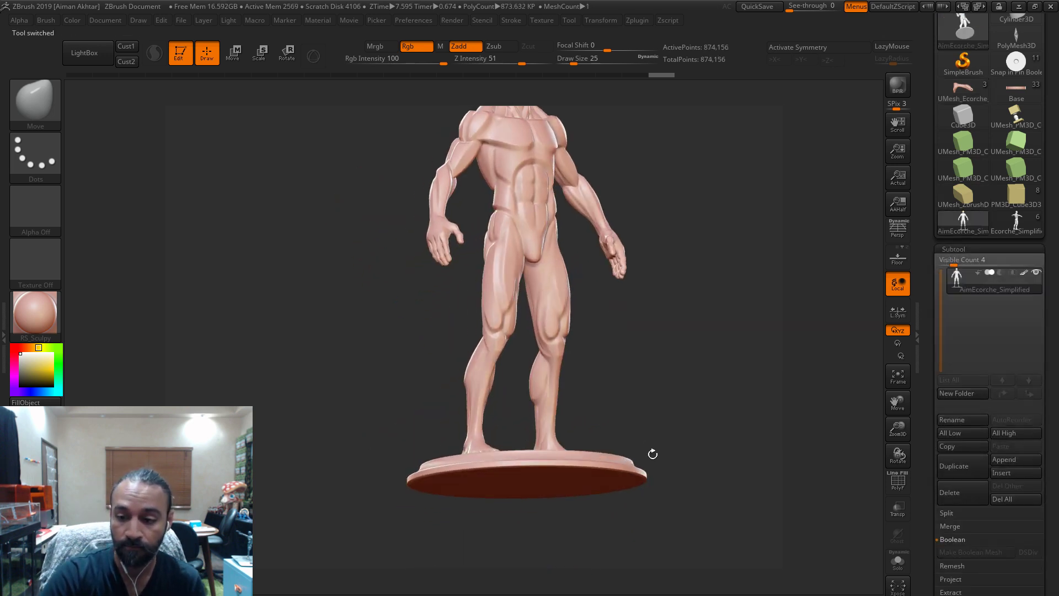
mouse_move(787, 349)
left_mouse_down("shift")
mouse_move(743, 376)
mouse_move(763, 382)
mouse_move(687, 397)
mouse_move(726, 397)
left_mouse_up("shift")
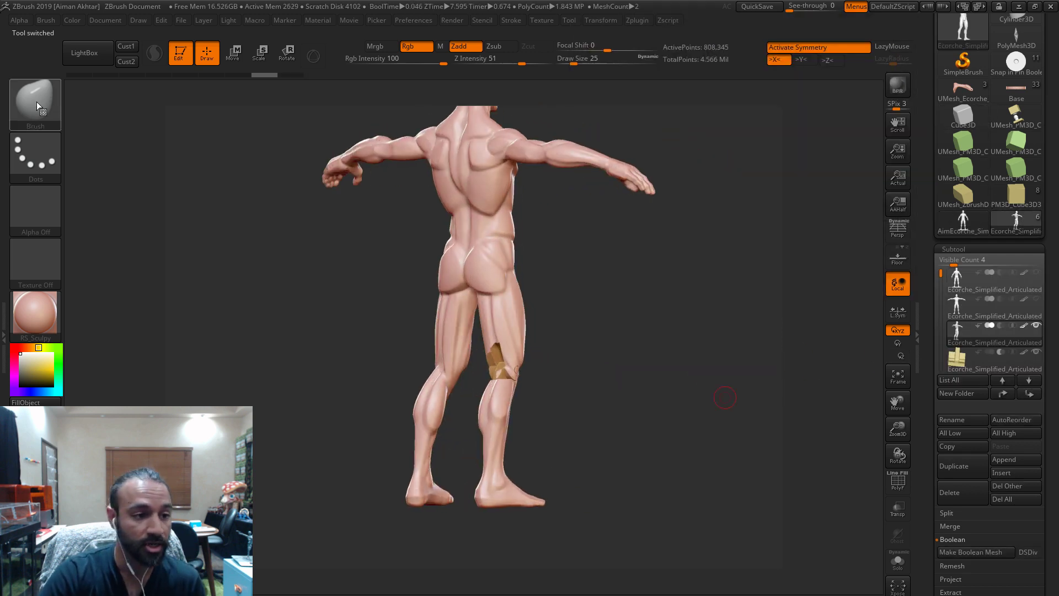
left_click(36, 101)
left_click(271, 407)
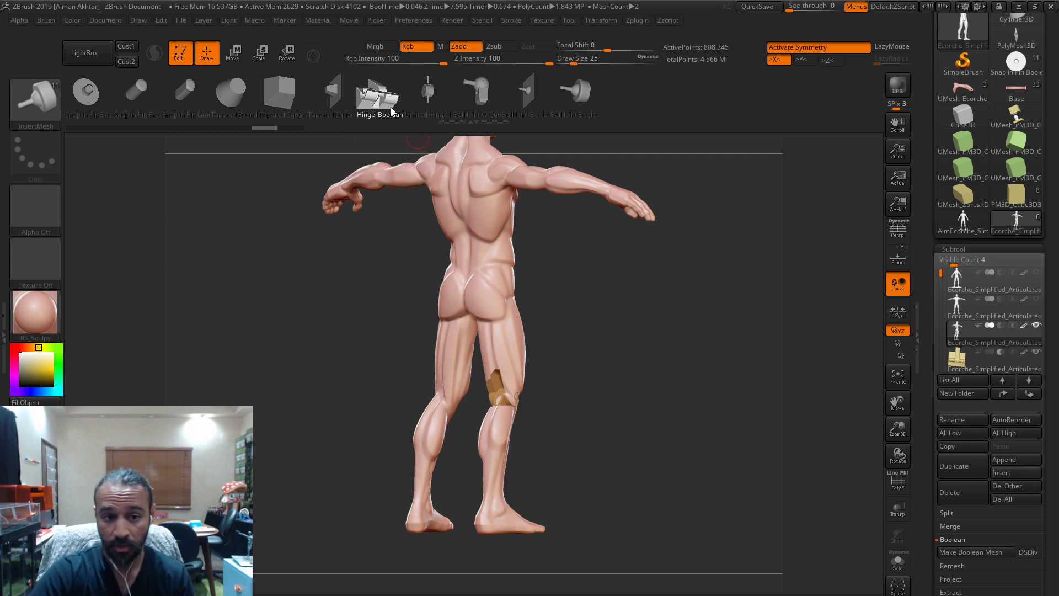
mouse_move(711, 392)
left_mouse_down()
mouse_move(633, 385)
mouse_move(581, 402)
mouse_move(583, 367)
mouse_move(650, 426)
mouse_move(716, 399)
mouse_move(690, 498)
mouse_move(687, 458)
mouse_move(694, 473)
left_mouse_up()
key("b")
key("m")
key("v")
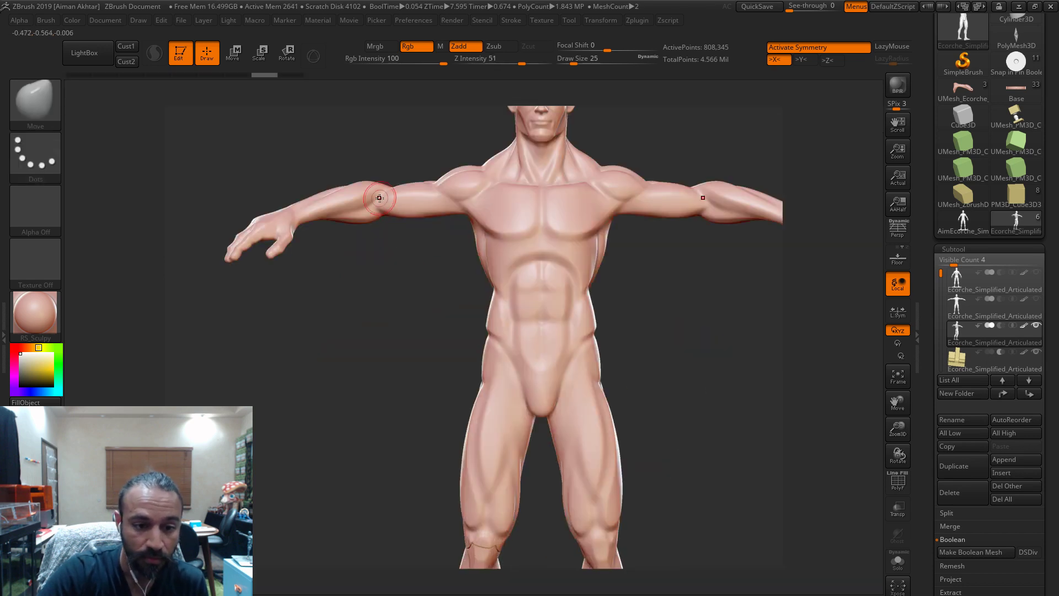
- Turn off symmetry and choose the InsertMesh brush with the Hinge_Boolean mesh
key("x")
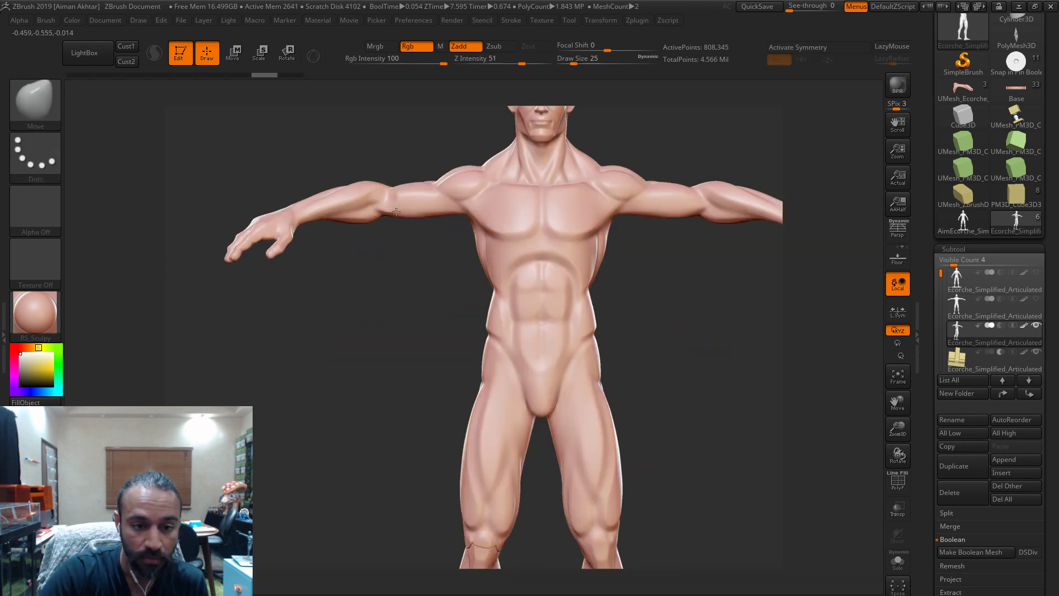
left_click(38, 94)
left_click(238, 402)
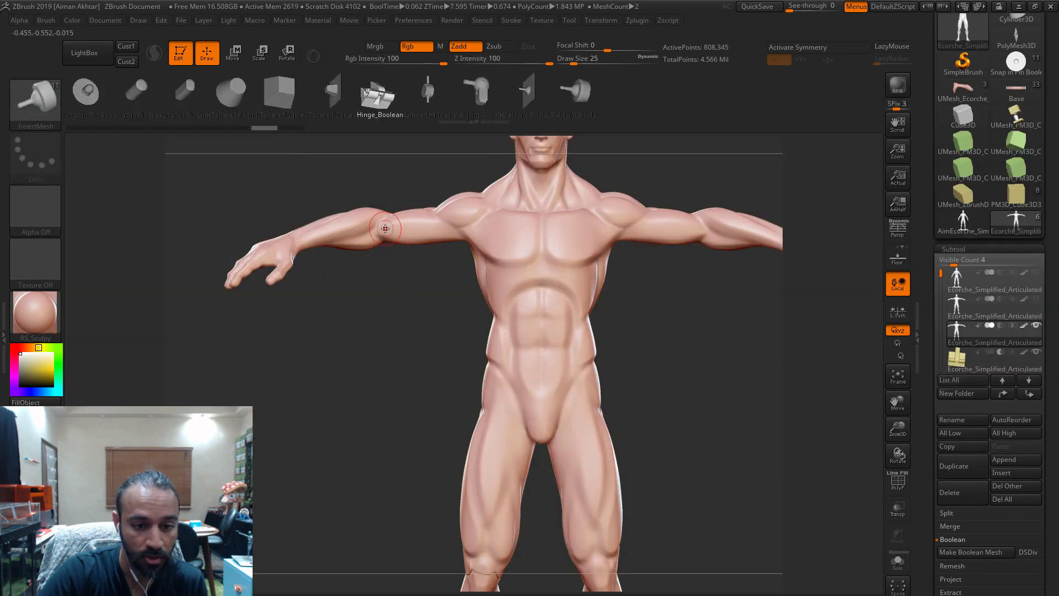
- Try inserting the Hinge_Boolean mesh on the front of the figure's right elbow and aligning it with the arm
left_click_drag(390, 230, 409, 225)
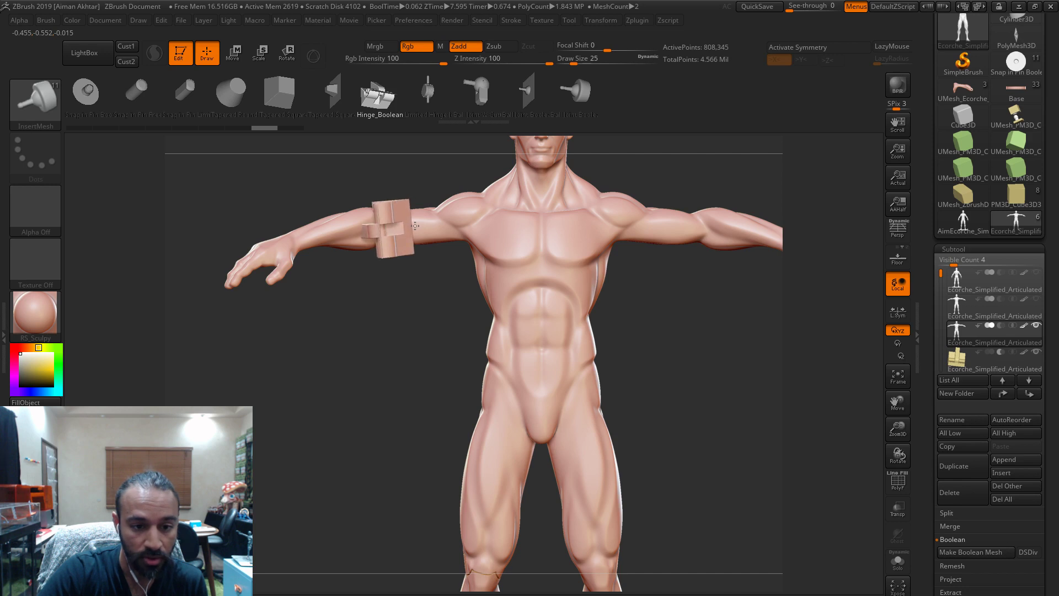
left_click_drag(389, 312, 534, 395)
left_click_drag(279, 260, 285, 165)
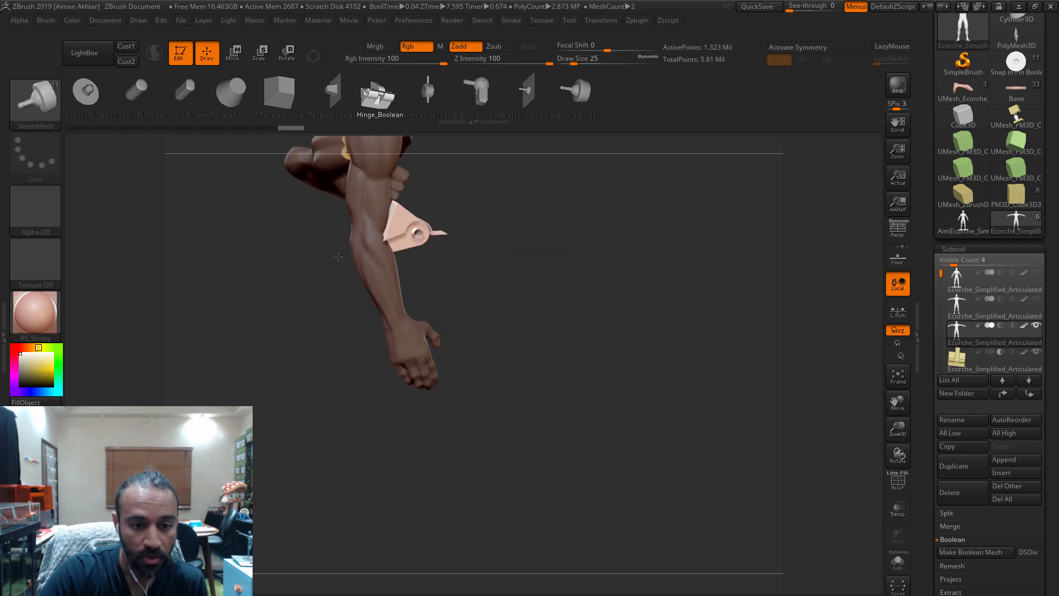
key("w")
left_click_drag(493, 270, 455, 273)
left_click_drag(531, 447, 622, 374)
mouse_move(508, 437)
left_mouse_down("shift")
mouse_move(508, 546)
mouse_move(479, 393)
mouse_move(488, 462)
left_mouse_up("shift")
mouse_move(383, 267)
left_mouse_down("shift")
mouse_move(494, 267)
mouse_move(439, 269)
mouse_move(445, 278)
left_mouse_up("shift")
left_click_drag(517, 481, 527, 514)
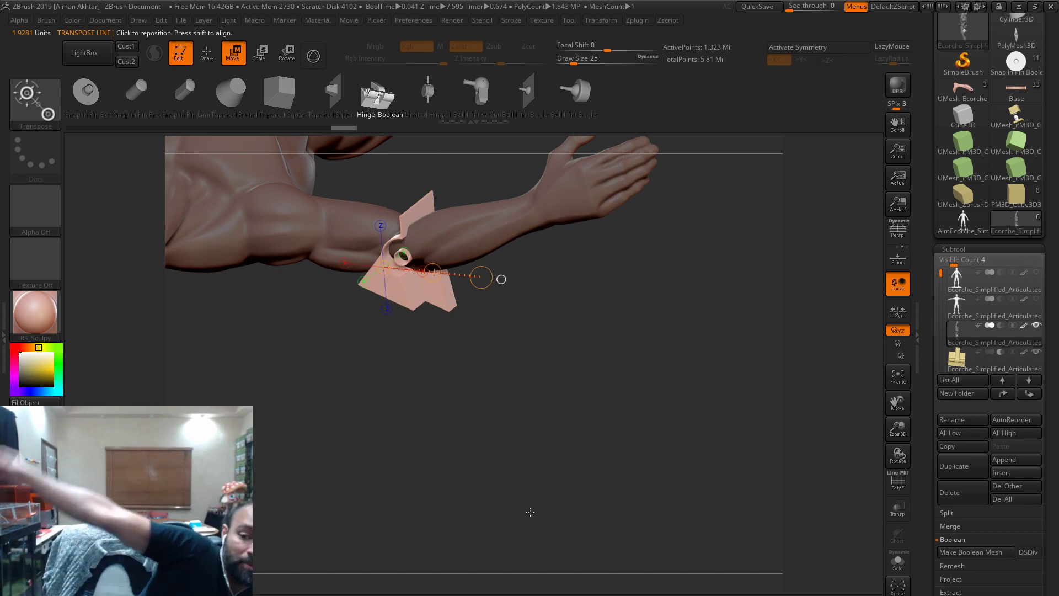
- Undo the hinge transforms and the hinge's insertion at the front of the elbow
key("ctrl+z")
key("ctrl+z")
key("ctrl+z")
key("ctrl+z")
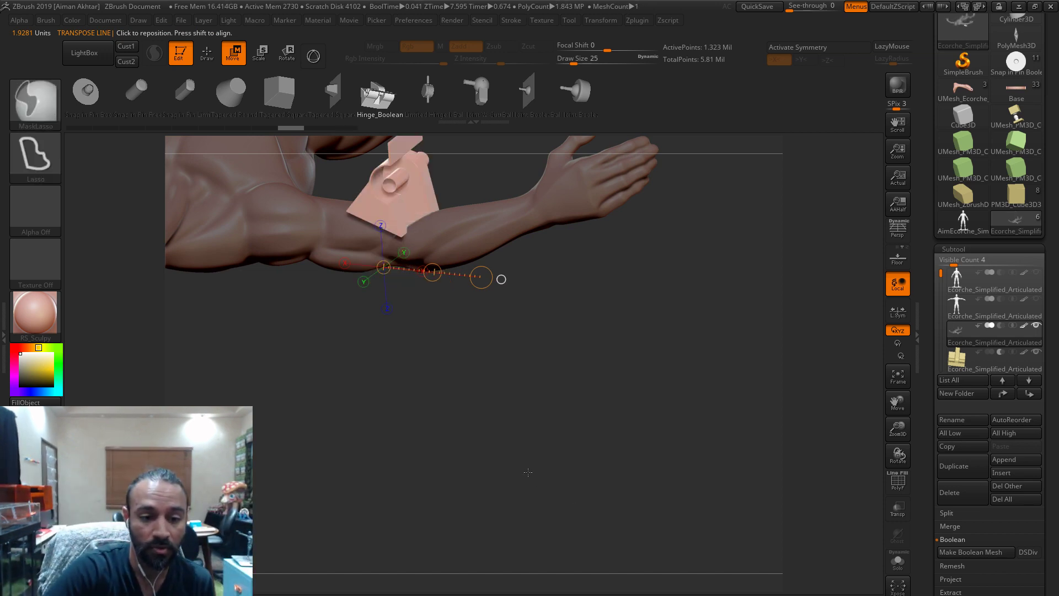
key("ctrl+z")
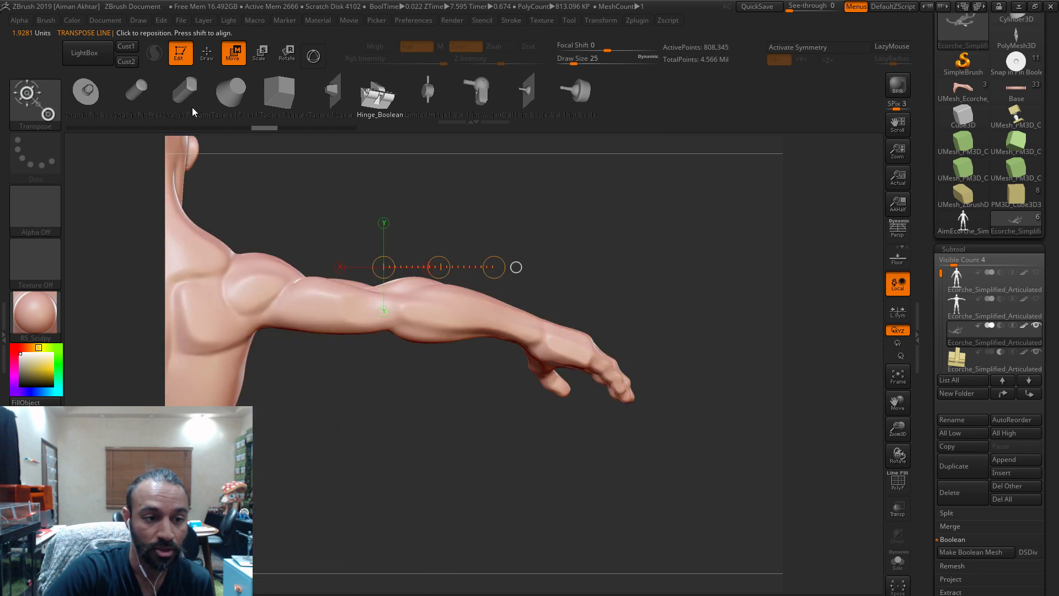
- Return to Draw mode and insert the Hinge_Boolean mesh on the back of the figure's right elbow
left_click(207, 53)
mouse_move(395, 309)
left_mouse_down()
mouse_move(400, 335)
mouse_move(414, 310)
mouse_move(411, 343)
left_mouse_up()
key("ctrl+z")
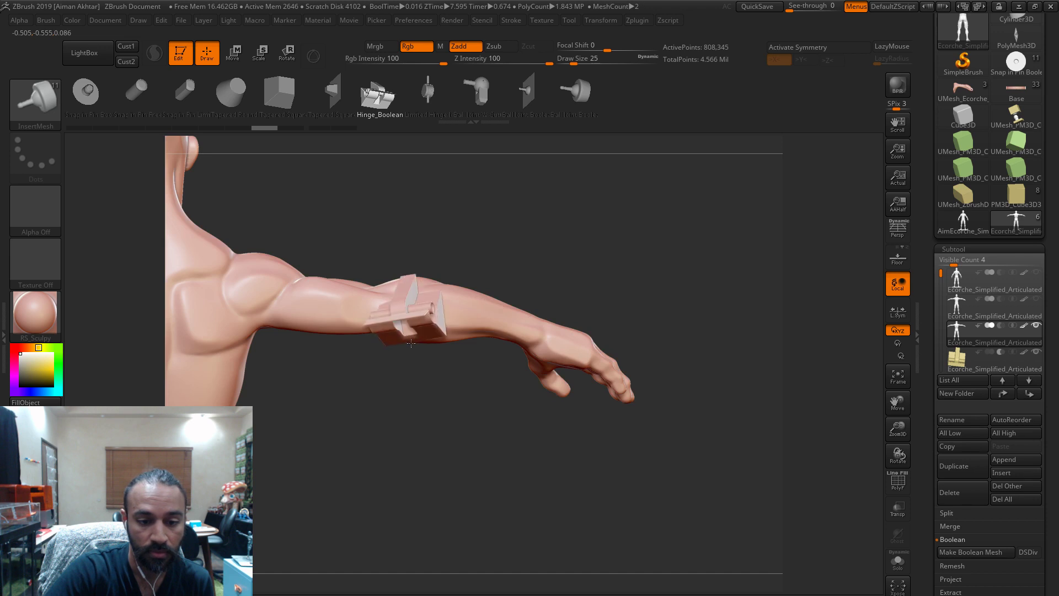
key("ctrl+z")
left_click_drag(415, 288, 418, 274)
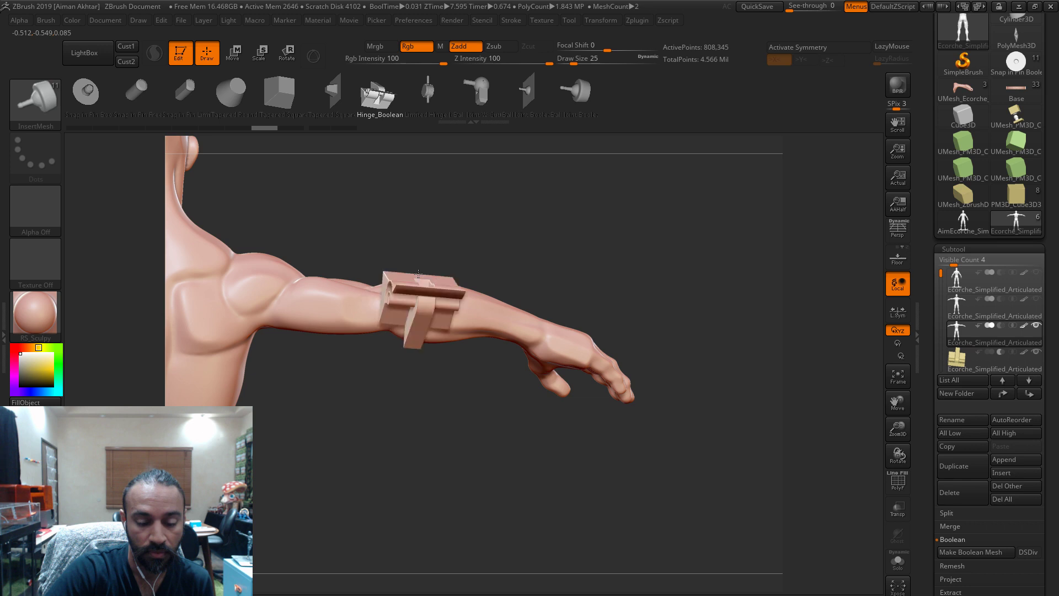
- Rotate the inserted hinge with the transpose line so it lines up with the elbow's bending axis
left_click(285, 53)
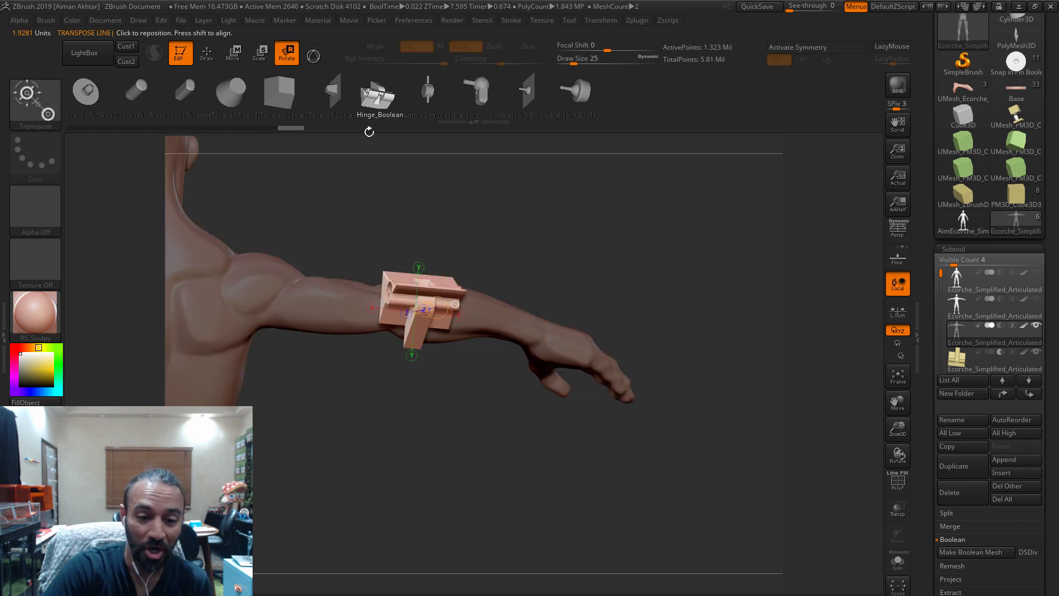
mouse_move(429, 278)
left_mouse_down()
mouse_move(437, 215)
mouse_move(502, 298)
left_mouse_up()
left_click_drag(546, 259, 546, 339)
left_click_drag(414, 270, 412, 213)
left_click_drag(488, 312, 584, 331)
left_click_drag(451, 248, 516, 306)
- Move the hinge into the elbow and shift it along the arm toward the upper arm
key("w")
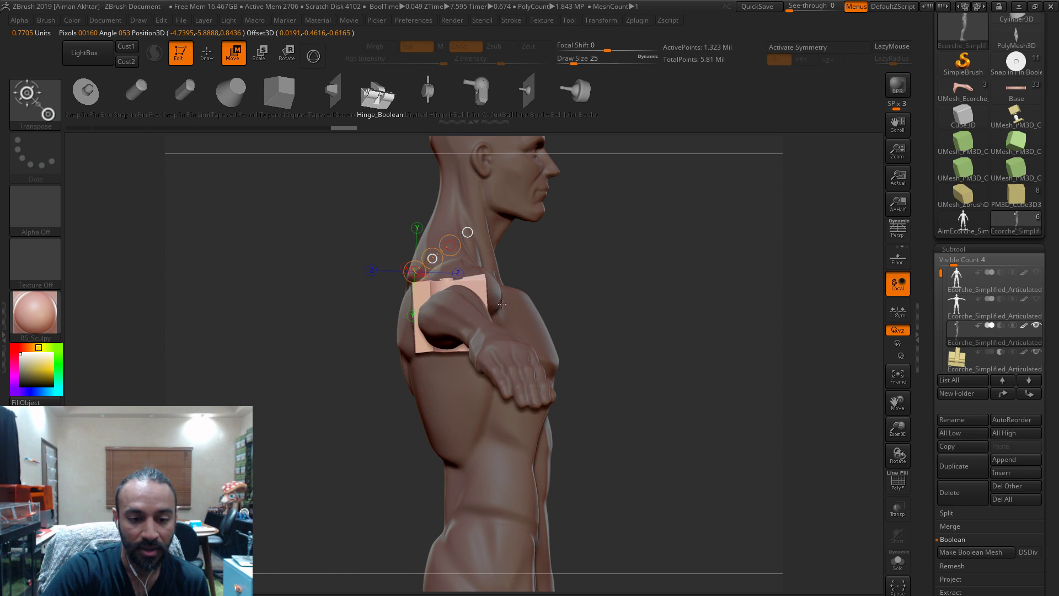
left_click_drag(746, 363, 719, 362, "shift")
left_click_drag(504, 387, 531, 492)
left_click_drag(431, 330, 539, 331)
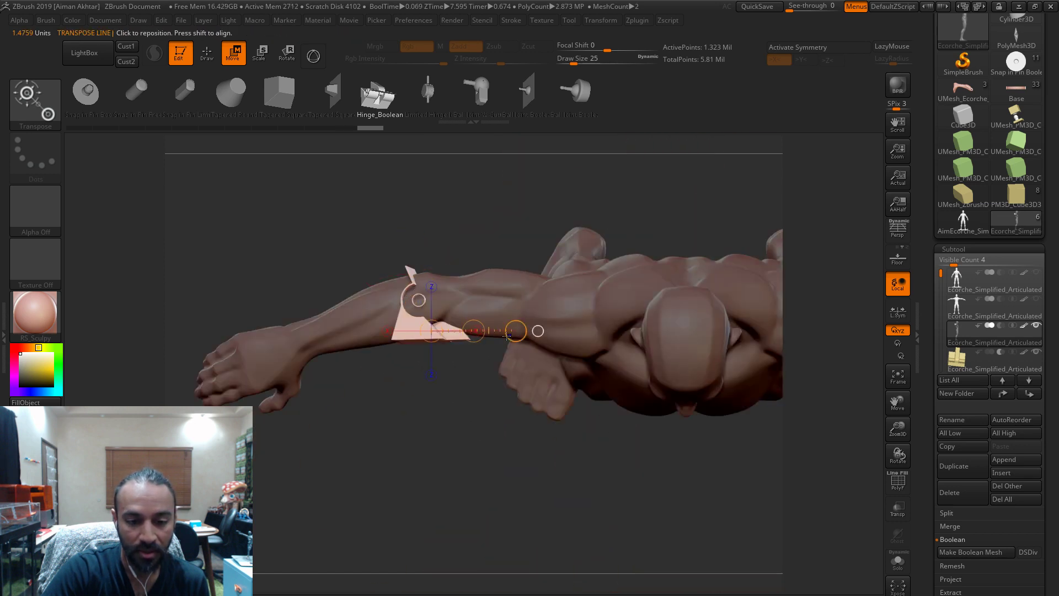
left_click_drag(473, 331, 501, 333)
- Rotate the hinge slightly about the elbow as seen from above, and return to Draw mode
mouse_move(439, 302)
left_mouse_down("shift")
mouse_move(439, 184)
mouse_move(448, 190)
left_mouse_up("shift")
left_click(286, 54)
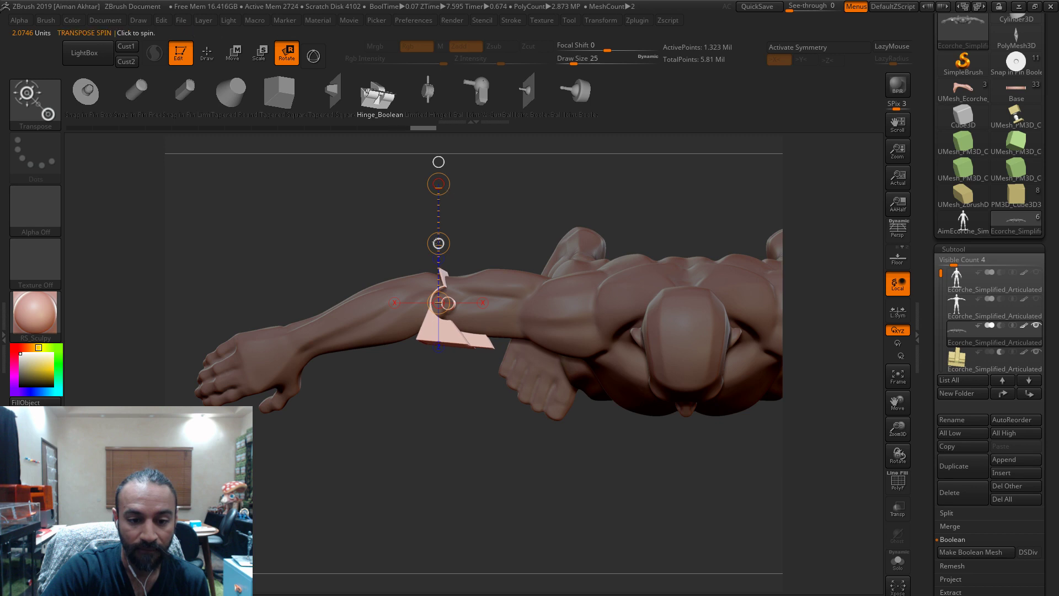
key("q")
- Split the elbow hinge into its own subtool and set it to boolean subtraction to preview the cut
left_click(968, 514)
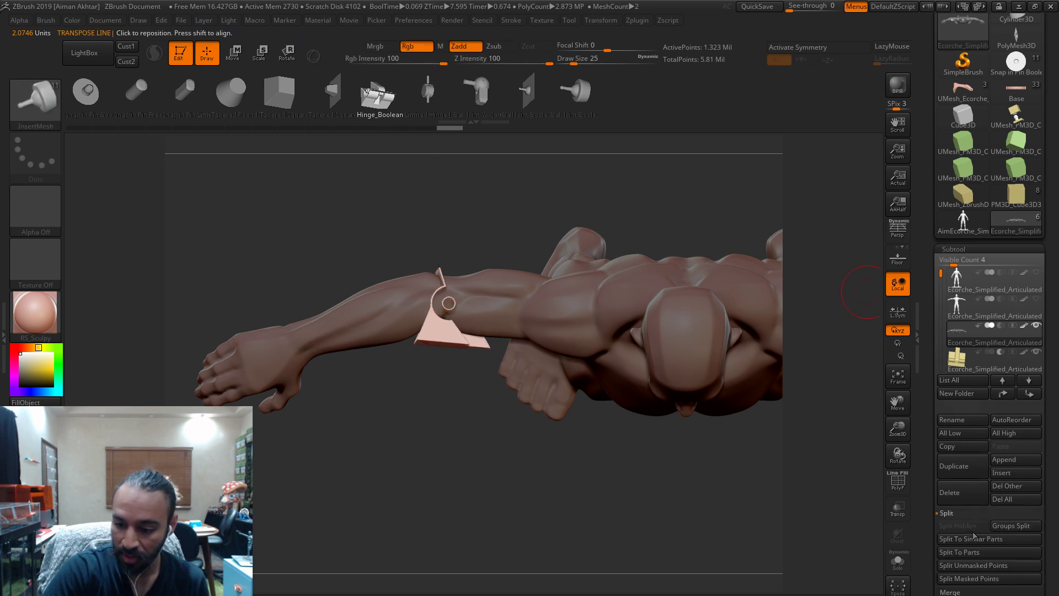
left_click(972, 360)
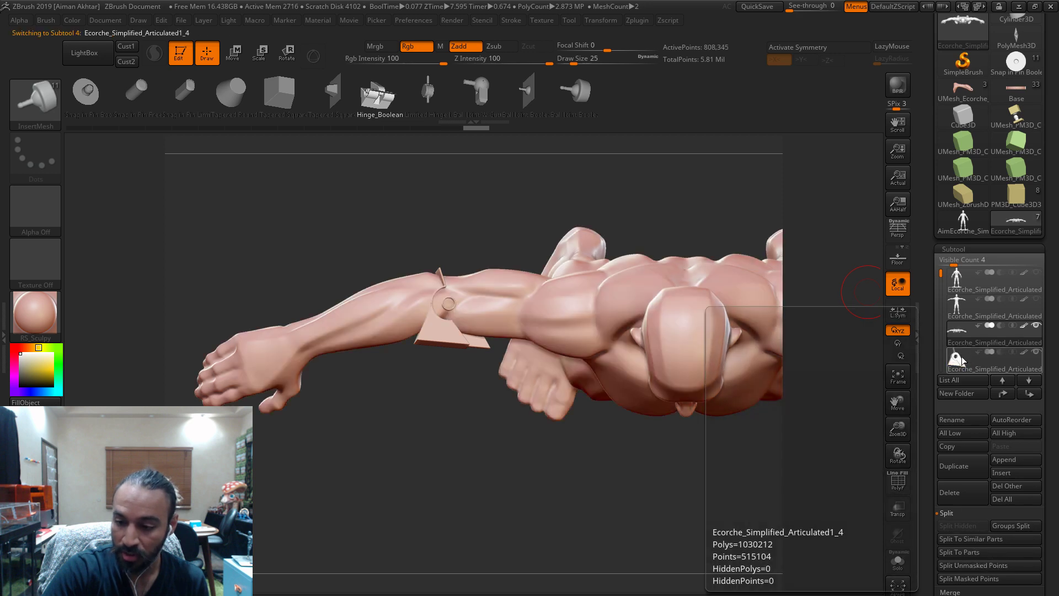
left_click(1001, 353)
left_click_drag(609, 418, 449, 335)
left_click_drag(512, 482, 458, 339)
left_click_drag(557, 350, 496, 528)
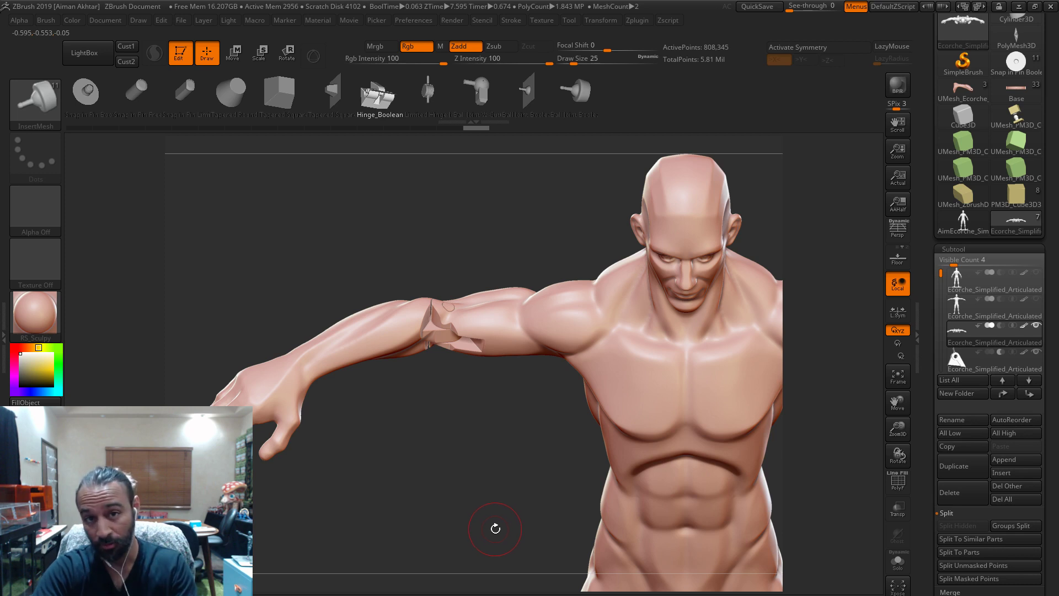
- Switch back to the Move brush with the whole figure in front view
left_click_drag(483, 534, 469, 534)
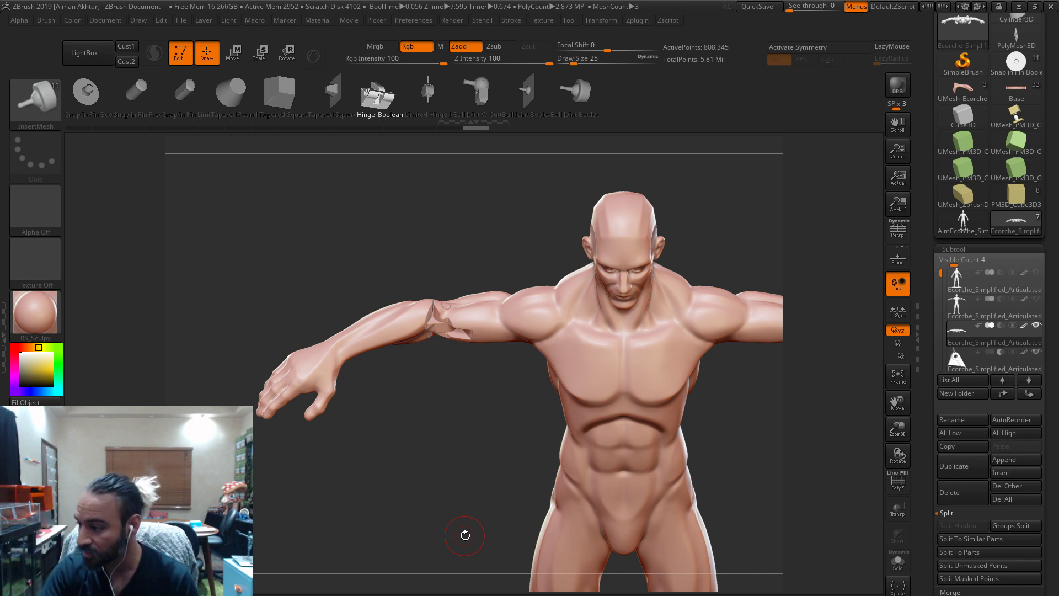
left_click_drag(476, 476, 664, 432)
left_click_drag(728, 420, 636, 422)
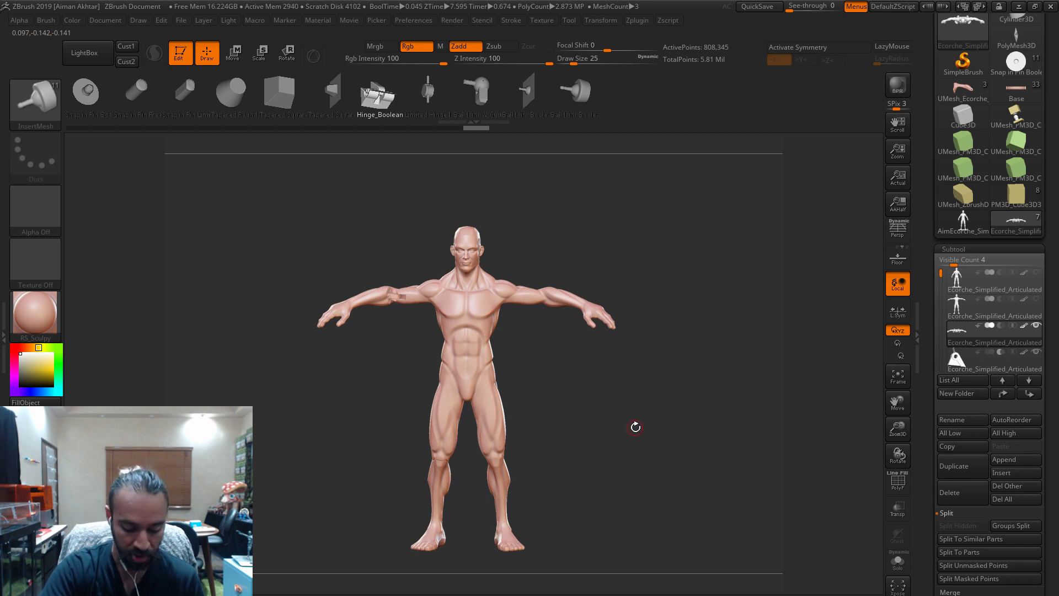
key("b")
key("m")
key("v")
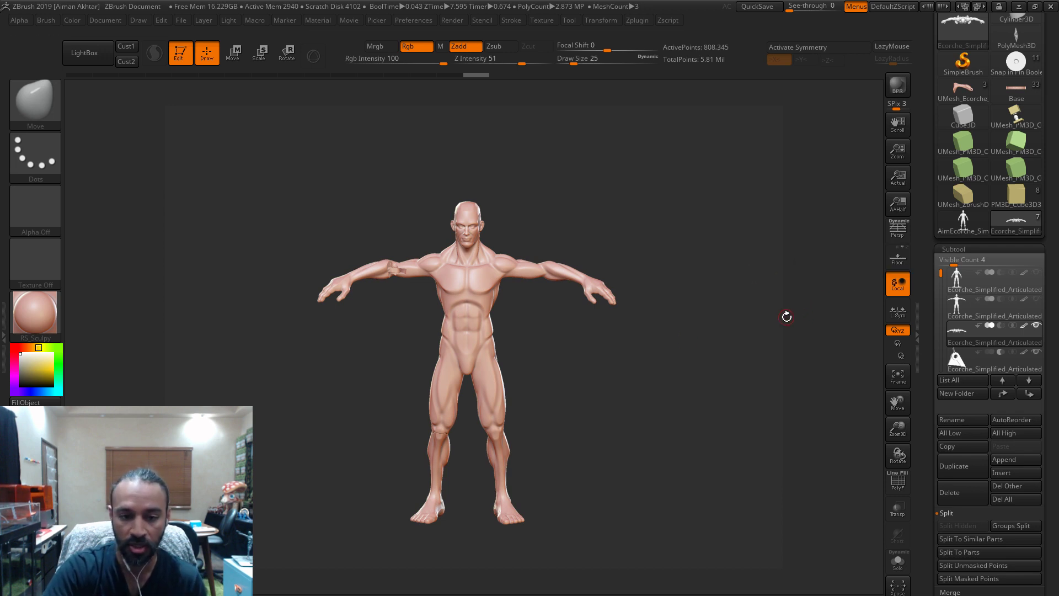
left_click_drag(630, 415, 642, 420, "alt")
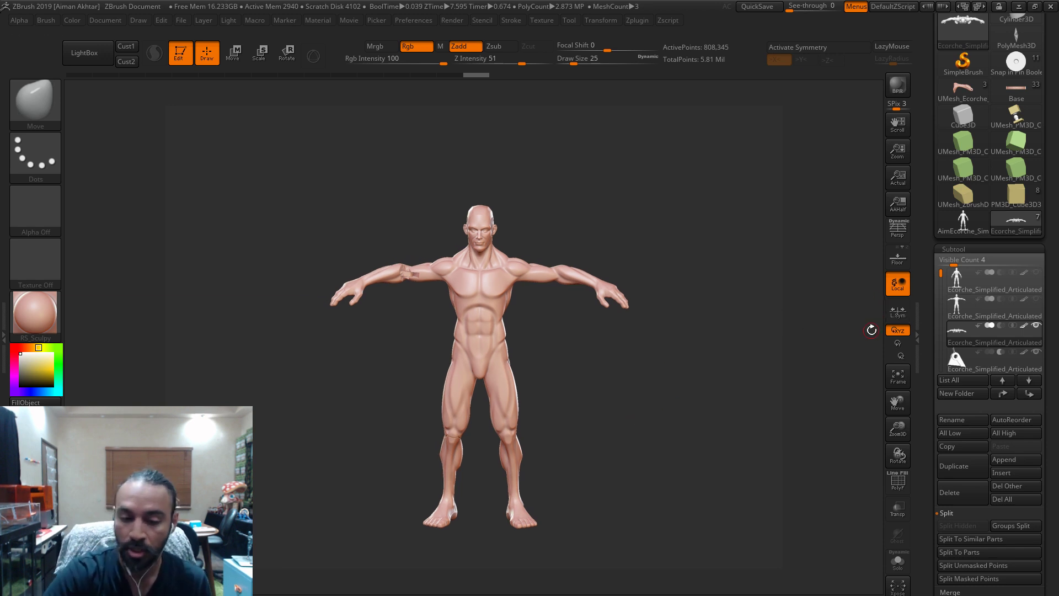
- Make the full-body figure the active subtool and hide the previous elbow hinge and boolean cutter subtools
left_click_drag(693, 366, 573, 327)
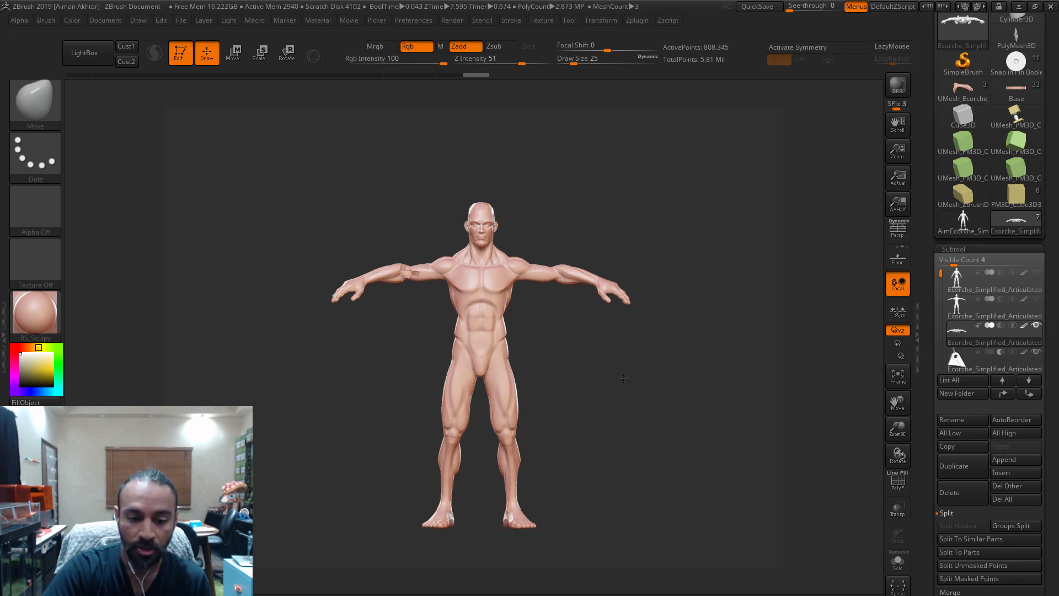
left_click_drag(624, 378, 433, 293)
left_click(955, 359)
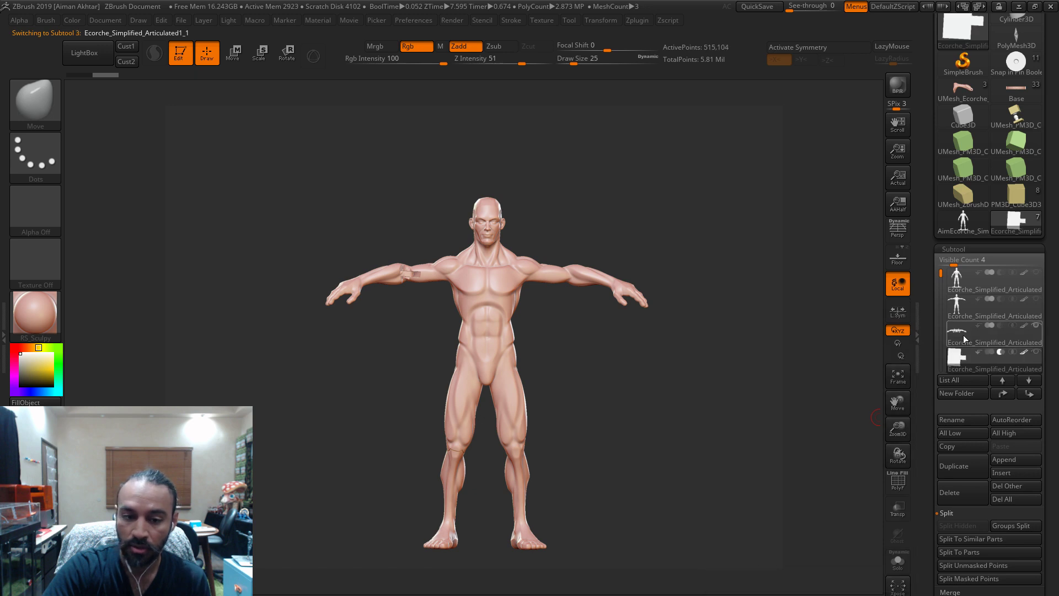
left_click(963, 335)
left_click_drag(942, 273, 942, 283)
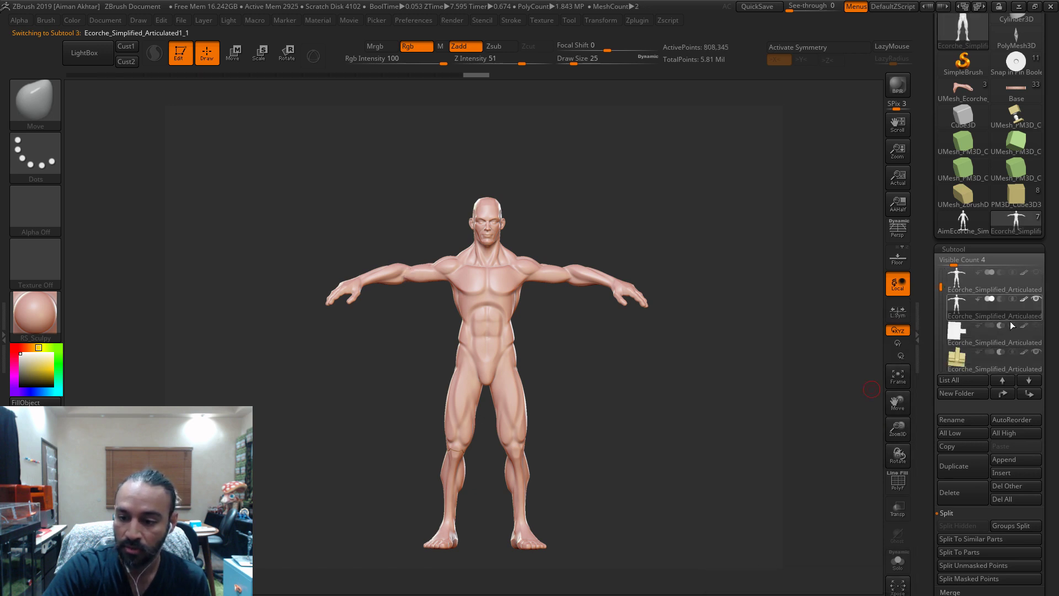
left_click(1036, 352)
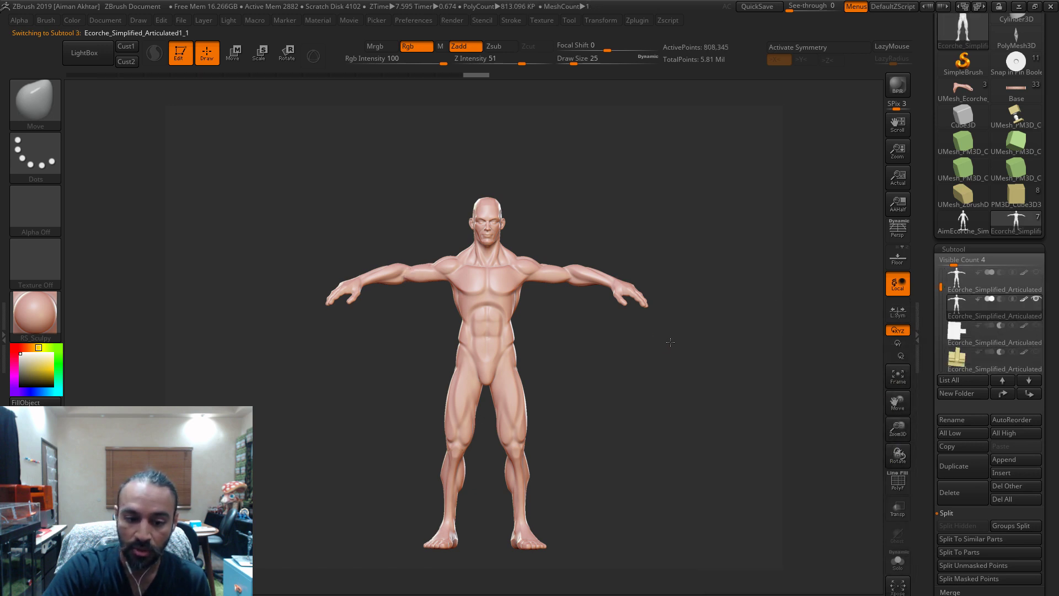
- Insert the Limited Hinge Joint from the AimKeys_Articulation_IMMBrush_V01 brush onto the figure's elbow
left_click(35, 99)
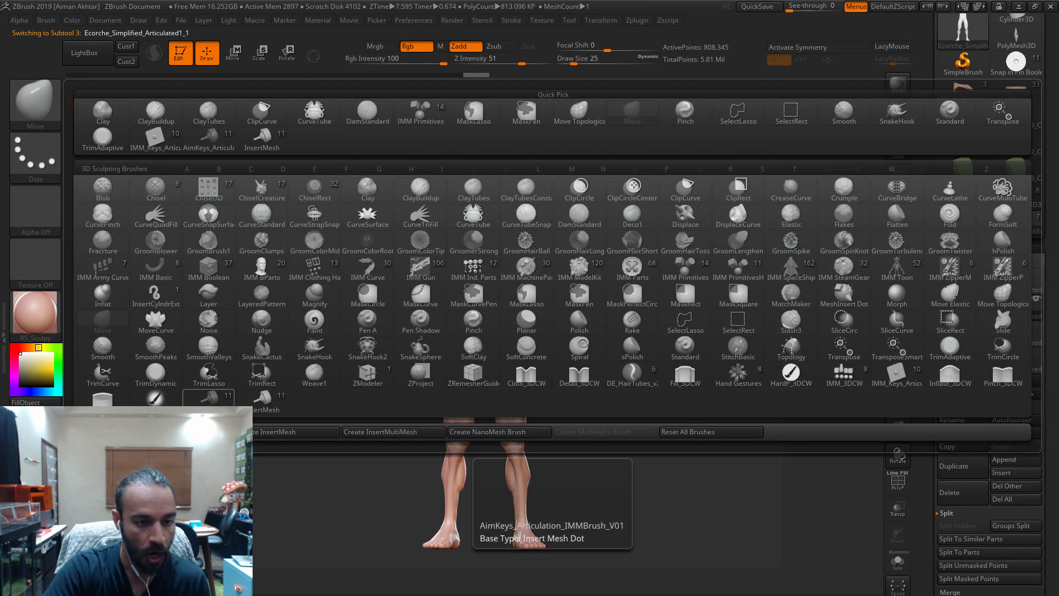
left_click(209, 397)
key("m")
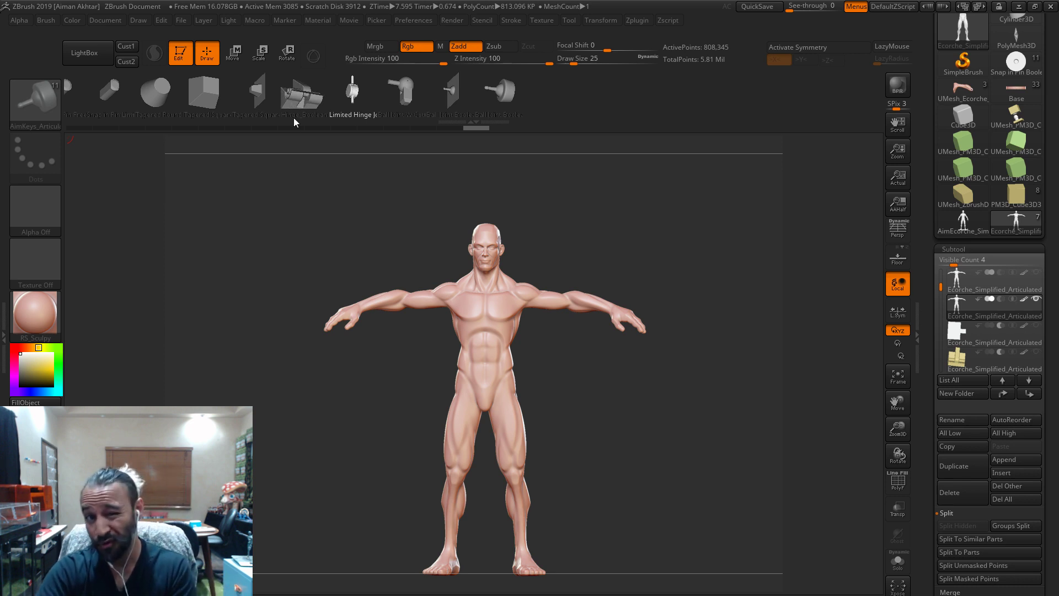
left_click_drag(436, 230, 477, 291)
- Rotate the inserted hinge so its pin stands vertical and its rods run along the arm
left_click(296, 56)
left_click_drag(460, 452, 460, 356, "shift")
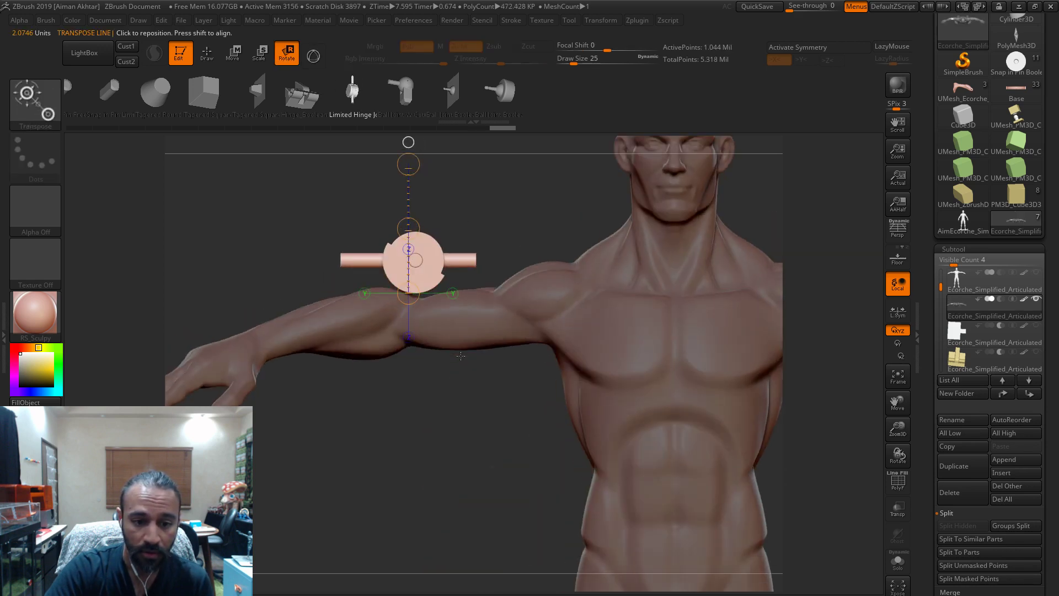
left_click_drag(447, 453, 449, 307, "shift")
left_click_drag(408, 165, 495, 299)
left_click_drag(607, 266, 639, 421, "shift")
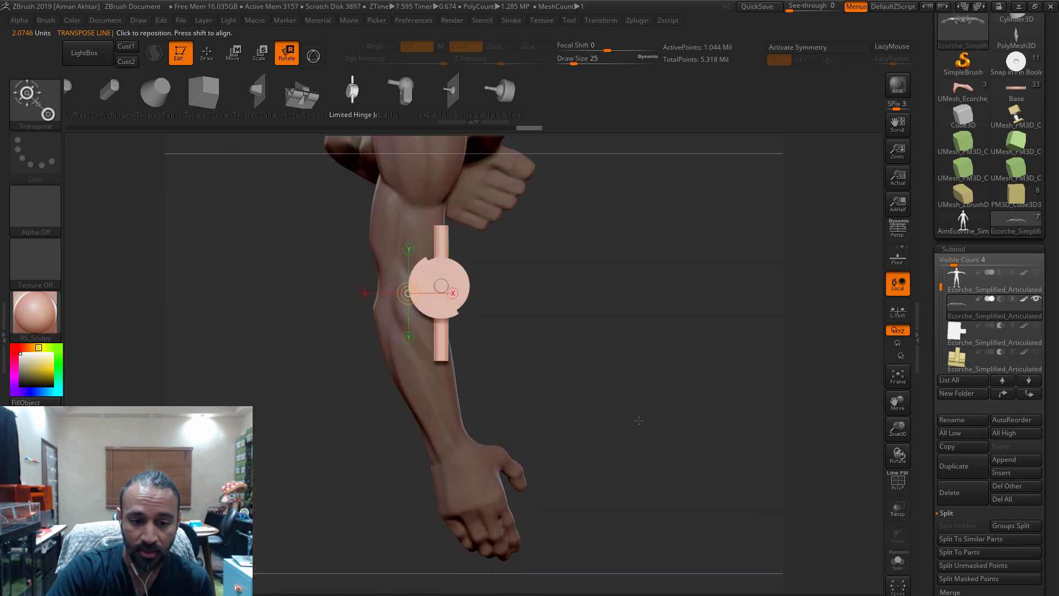
- Move the hinge sideways over the middle of the elbow as seen from above
left_click_drag(440, 284, 671, 281)
key("w")
left_click_drag(551, 275, 519, 284)
left_click_drag(552, 359, 592, 410)
left_click_drag(603, 421, 591, 300)
- Try rotating the hinge about the elbow in the top view, and undo that rotation
key("r")
left_click_drag(602, 342, 606, 341, "shift")
left_click_drag(671, 281, 637, 340)
key("ctrl+z")
- Lower the hinge into the elbow in front view so it sits within the arm's thickness
left_click(234, 56)
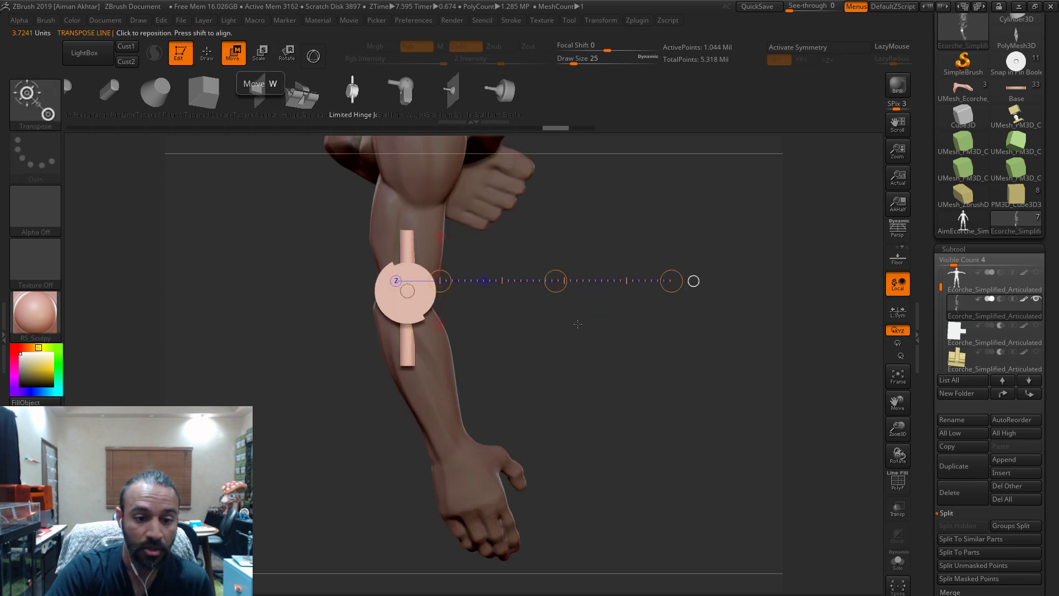
left_click_drag(619, 324, 665, 262, "shift")
left_click_drag(644, 397, 543, 394)
left_click_drag(428, 299, 428, 190, "shift")
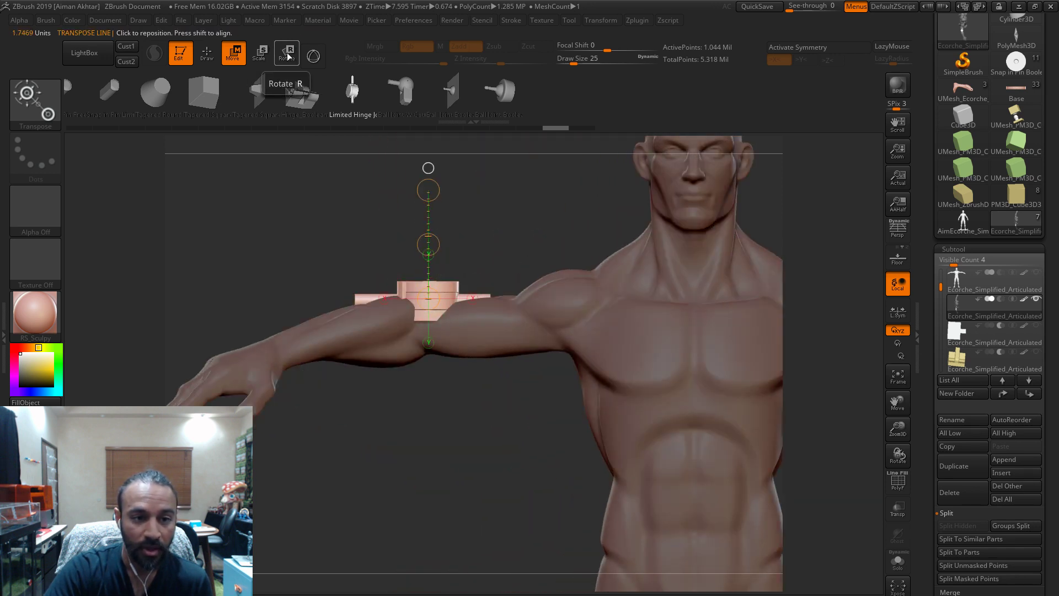
key("r")
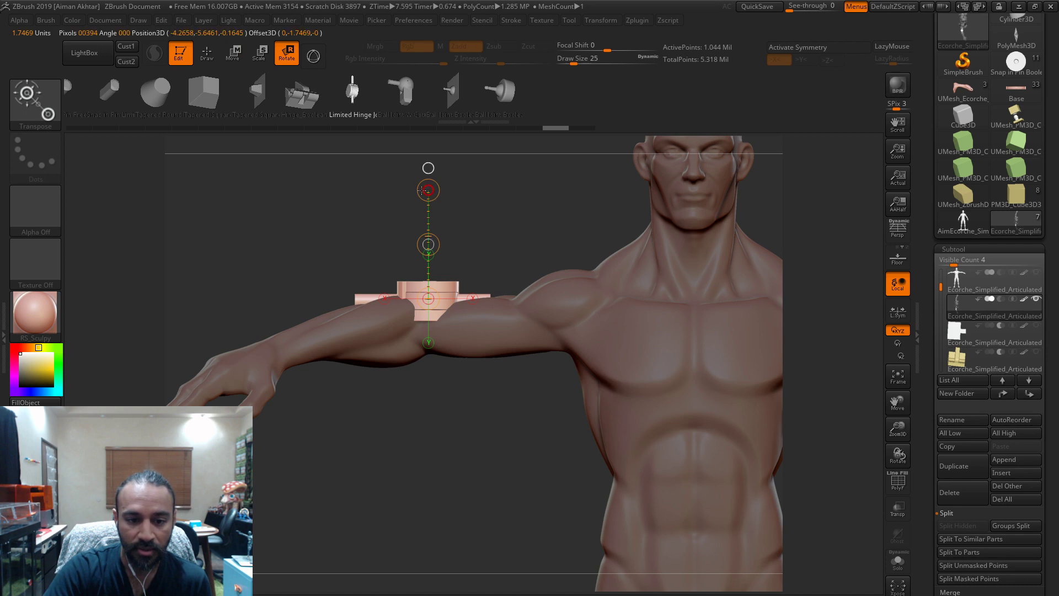
left_click_drag(421, 191, 417, 190)
key("w")
left_click_drag(428, 244, 428, 267)
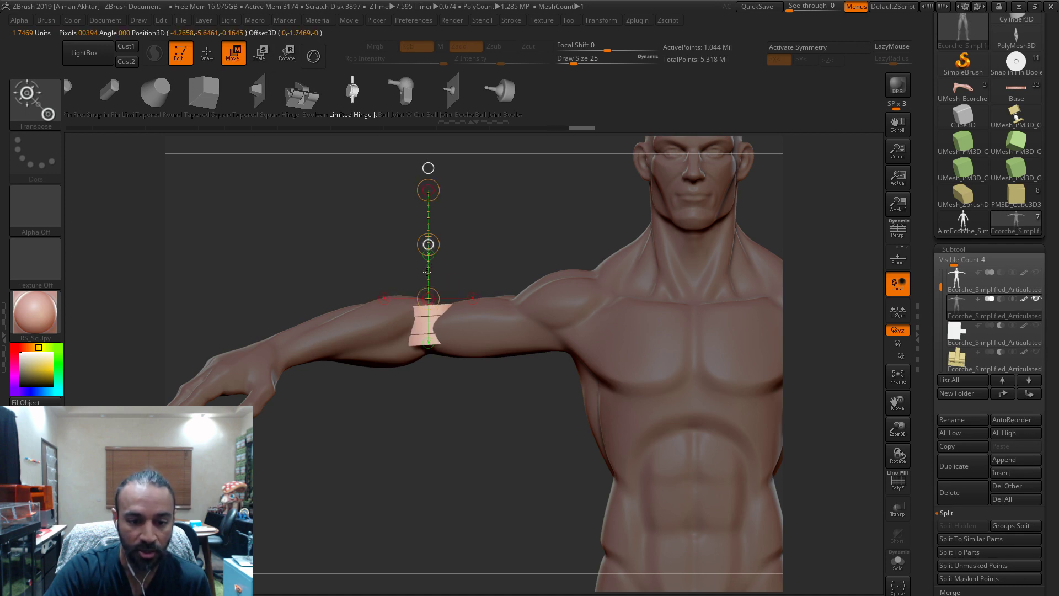
- Split the unmasked hinge into its own subtool, and duplicate the full-body figure as a backup
key("q")
left_click_drag(397, 201, 418, 300)
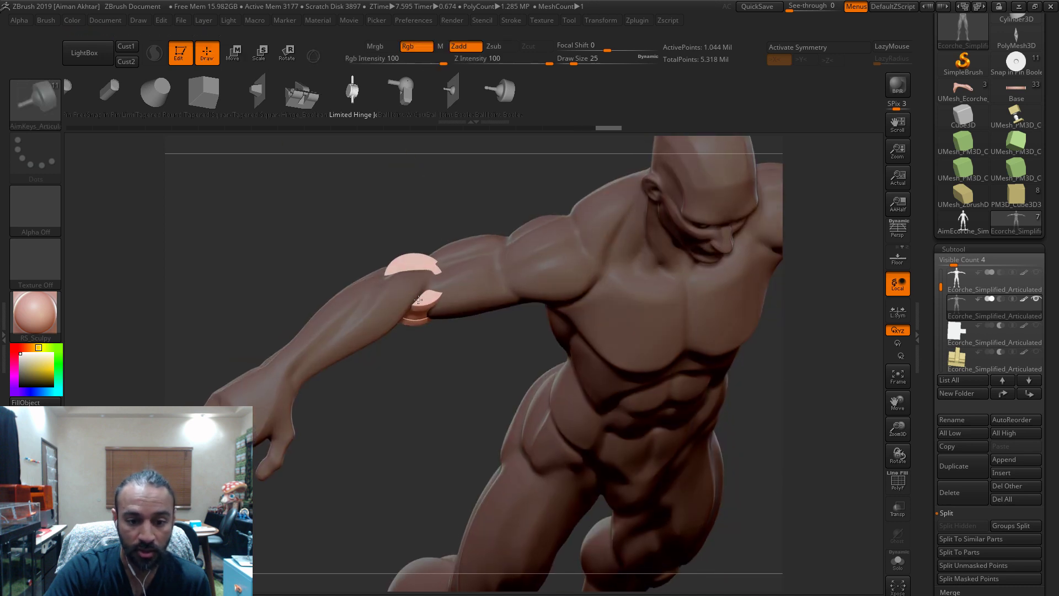
left_click_drag(437, 379, 450, 415)
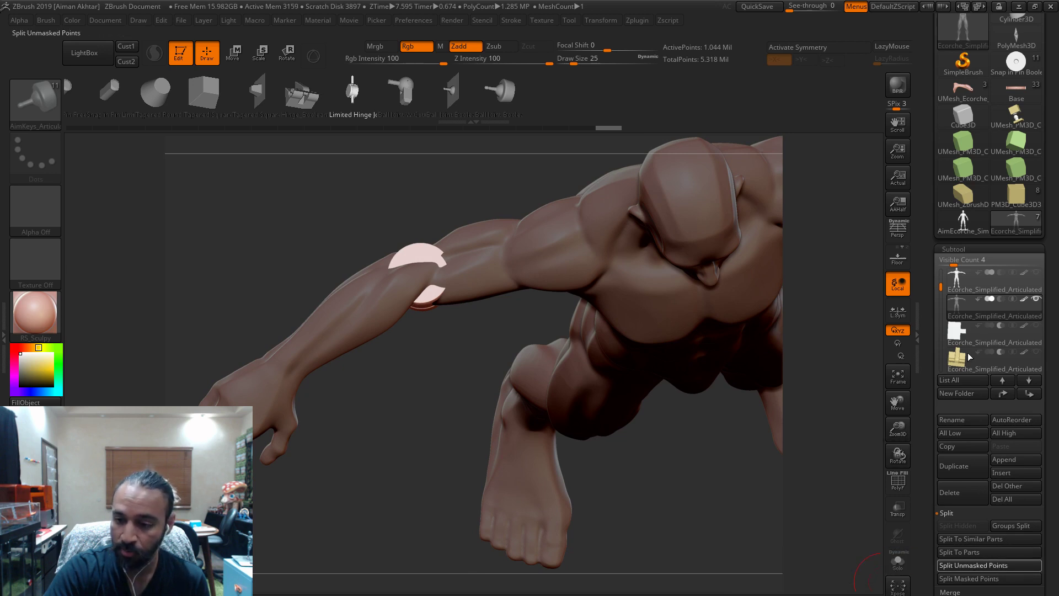
left_click(957, 329)
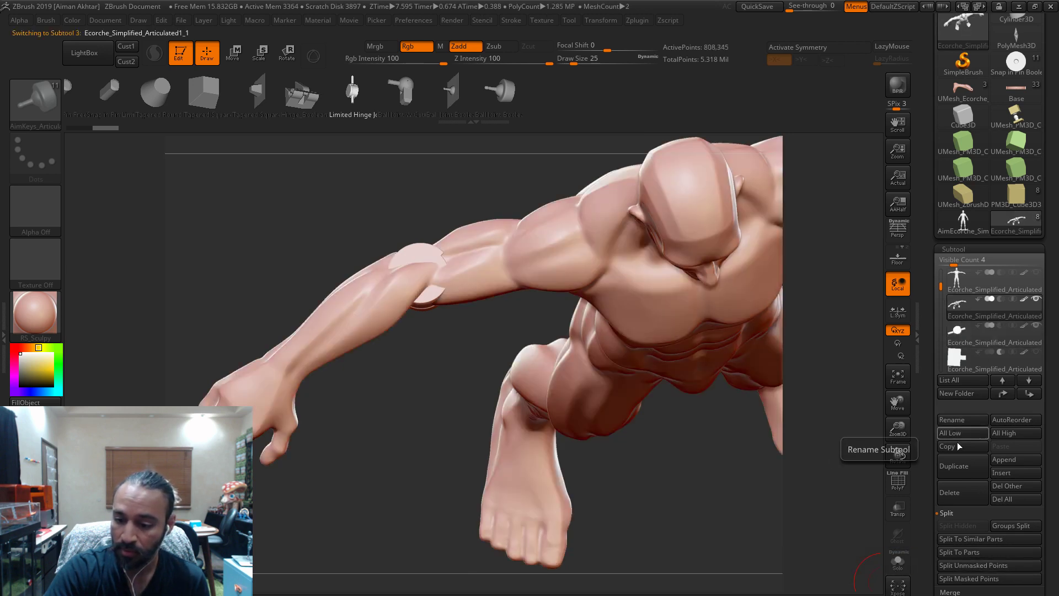
left_click(954, 466)
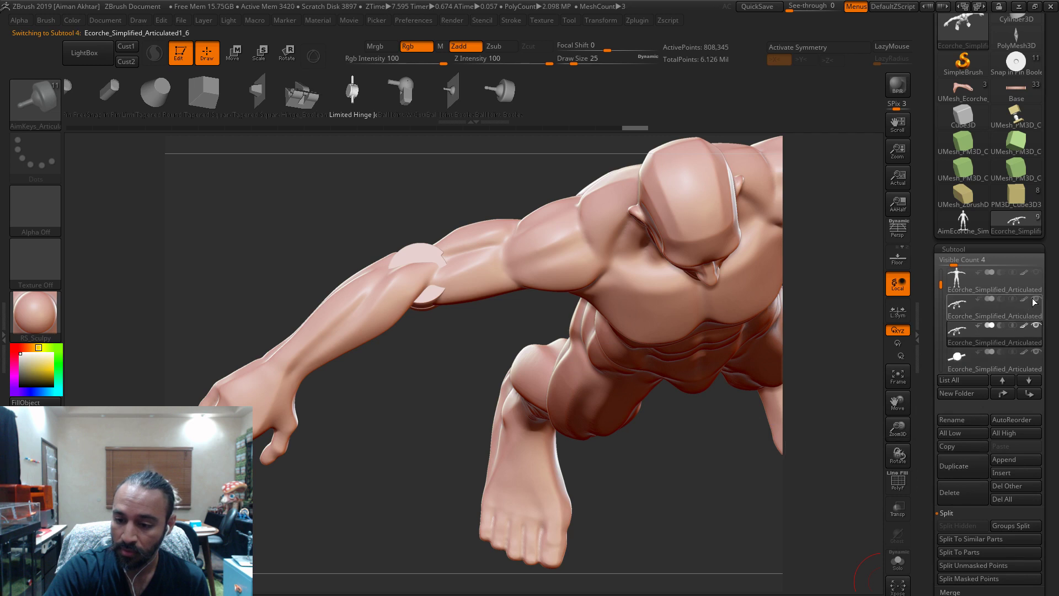
- Isolate the hinge subtool with its polygroup wireframe displayed and examine how its interlocking parts fit together
left_click(957, 362)
left_click(898, 482)
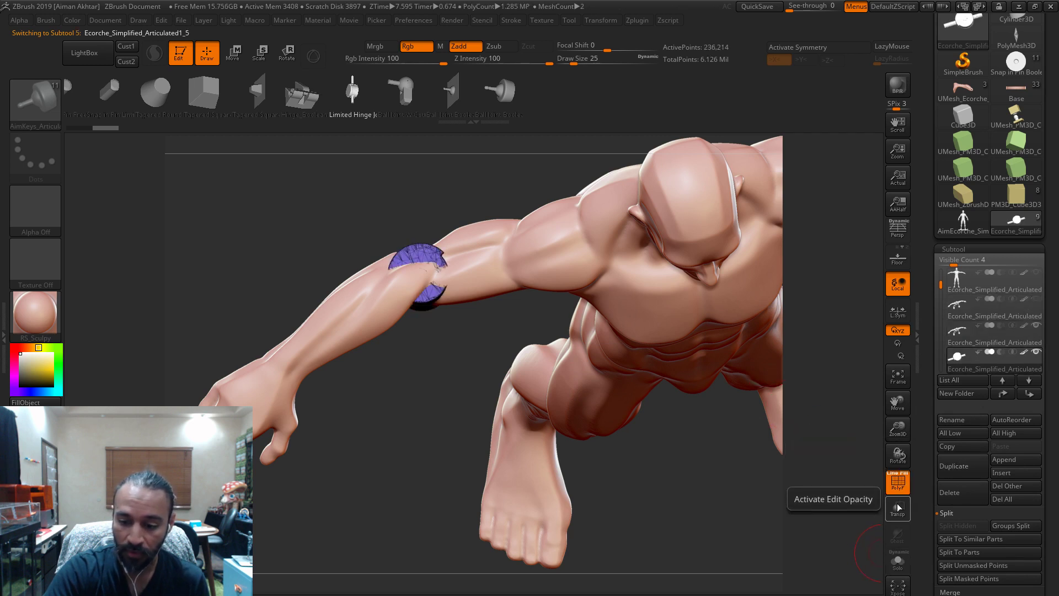
left_click(898, 562)
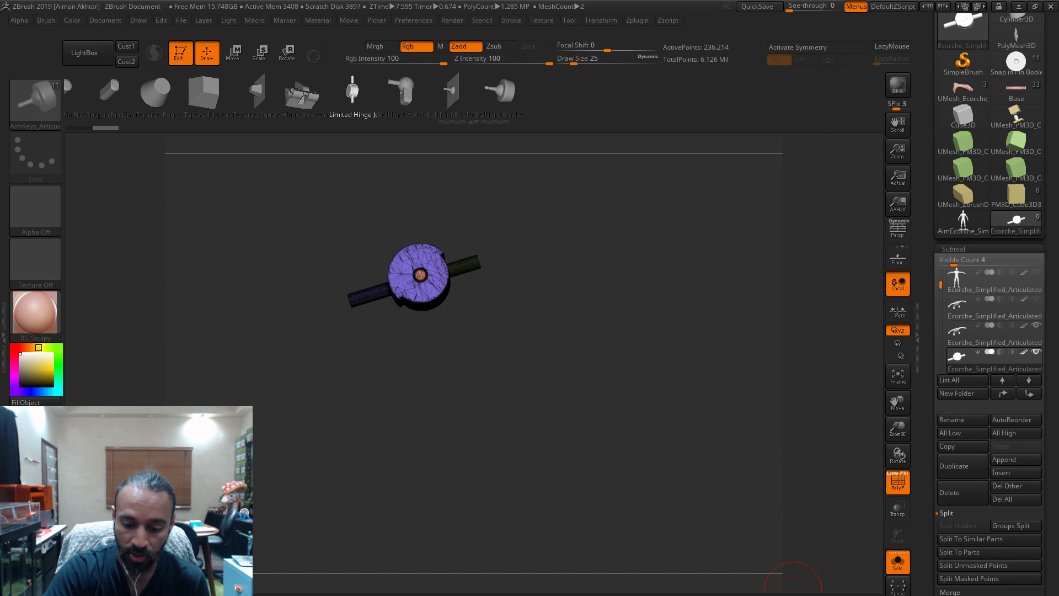
left_click_drag(436, 394, 448, 298)
left_click_drag(518, 426, 555, 495, "alt")
left_click_drag(543, 331, 538, 377)
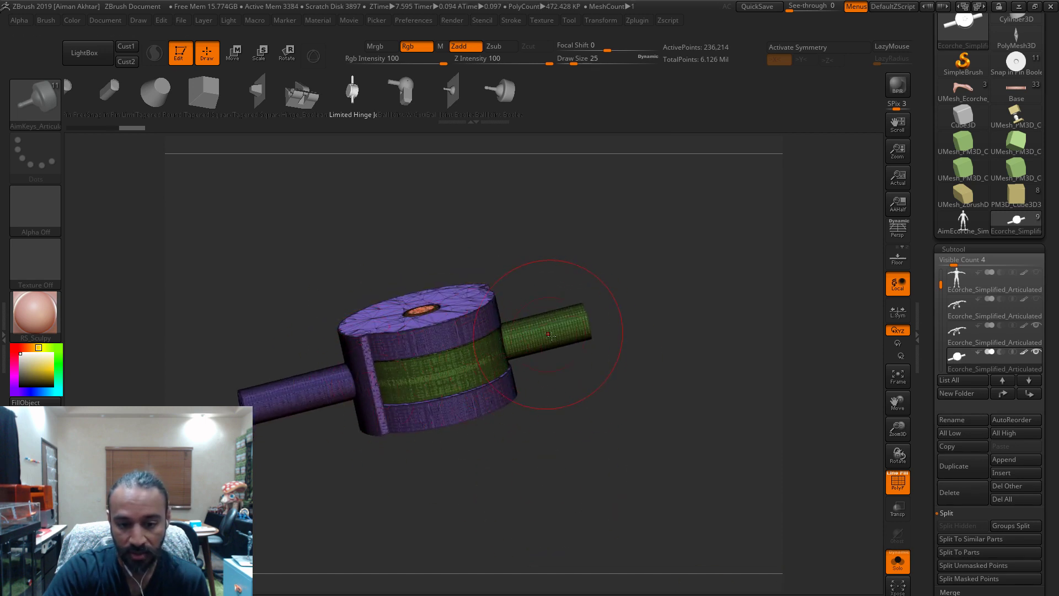
left_click_drag(540, 333, 515, 373)
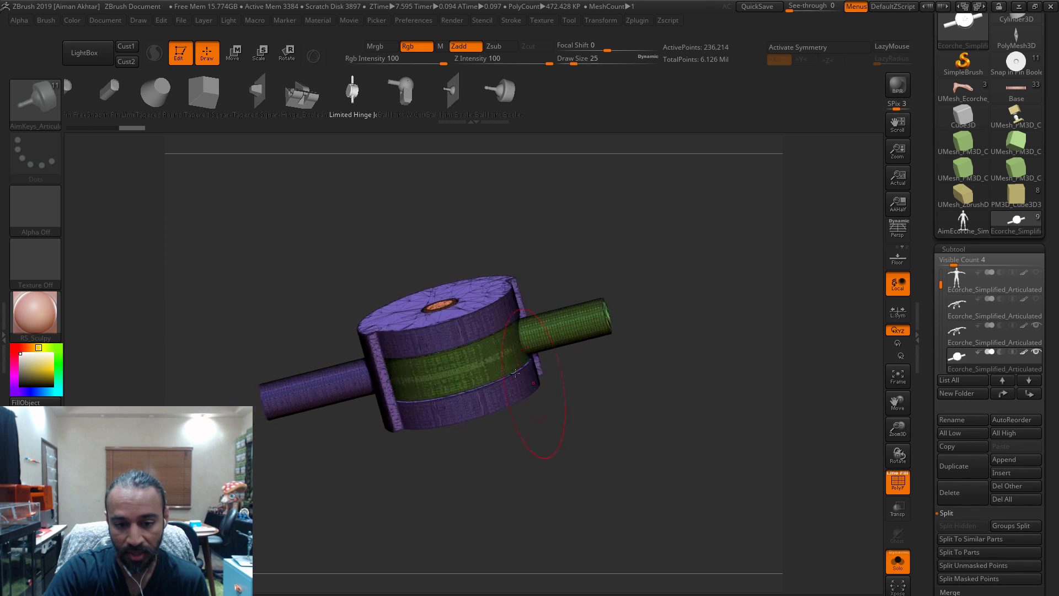
left_click(898, 485)
left_click(898, 560)
- Try rotating the hinge with a vertical transpose line at the elbow, and undo that rotation
key("r")
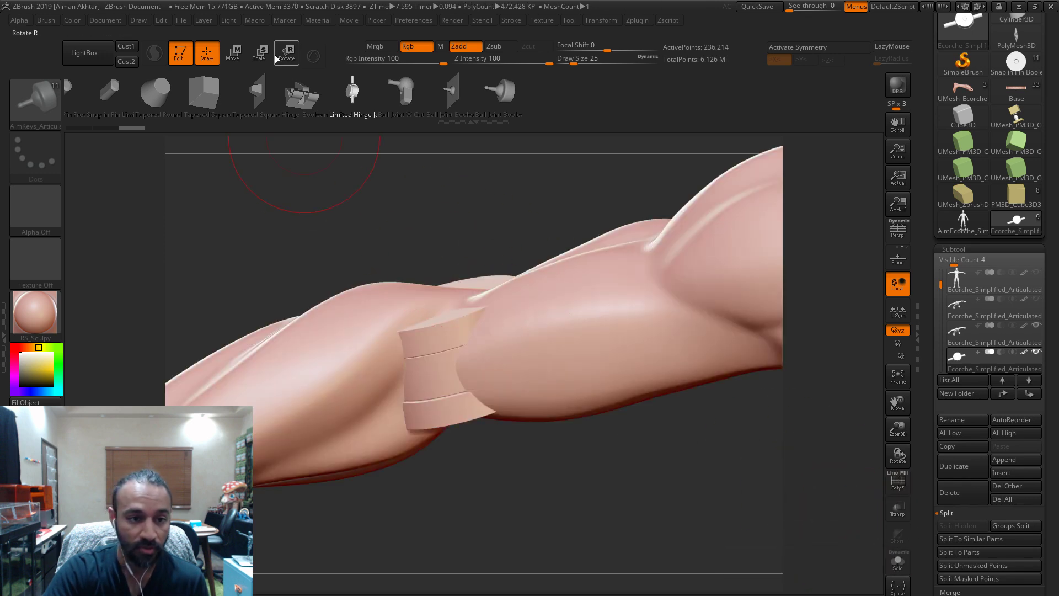
left_click_drag(583, 495, 473, 362, "alt")
left_click_drag(405, 191, 659, 473)
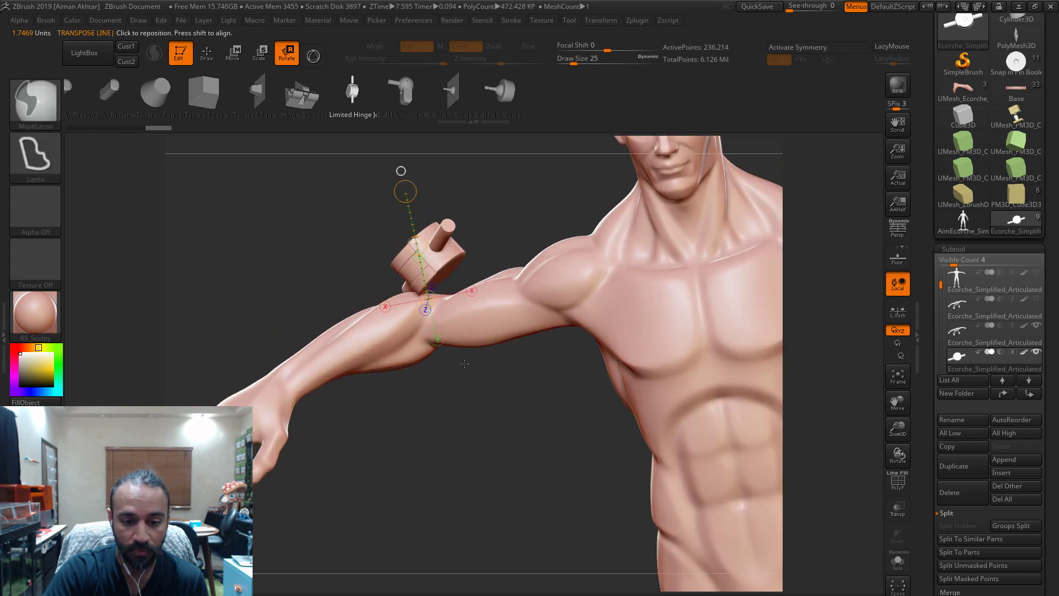
key("ctrl+z")
- Tilt the hinge slightly about a transpose line centred in the elbow to align it with the arm
mouse_move(432, 329)
left_mouse_down()
mouse_move(430, 249)
mouse_move(417, 243)
mouse_move(461, 240)
mouse_move(641, 418)
mouse_move(462, 564)
left_mouse_up()
right_click_drag(394, 337, 446, 298)
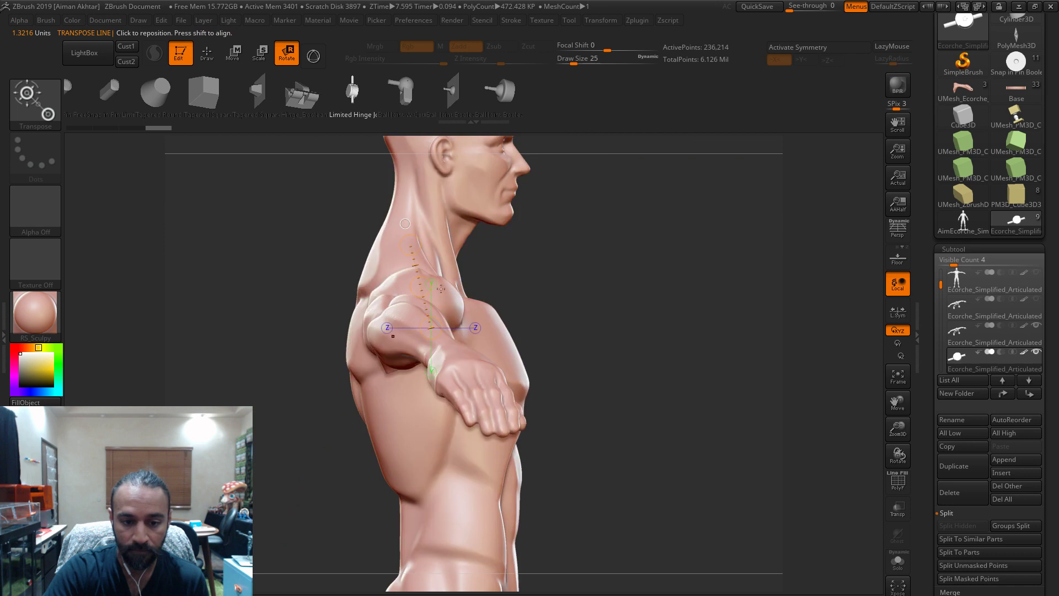
left_click_drag(407, 240, 419, 244)
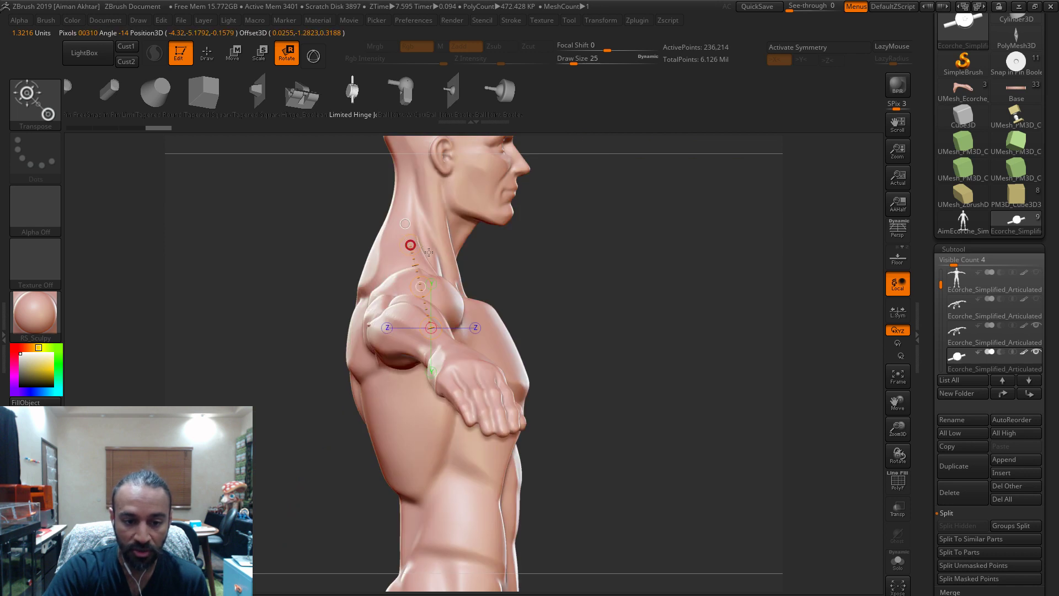
right_click_drag(673, 362, 623, 366)
right_click_drag(446, 259, 475, 268)
left_click_drag(432, 244, 439, 245)
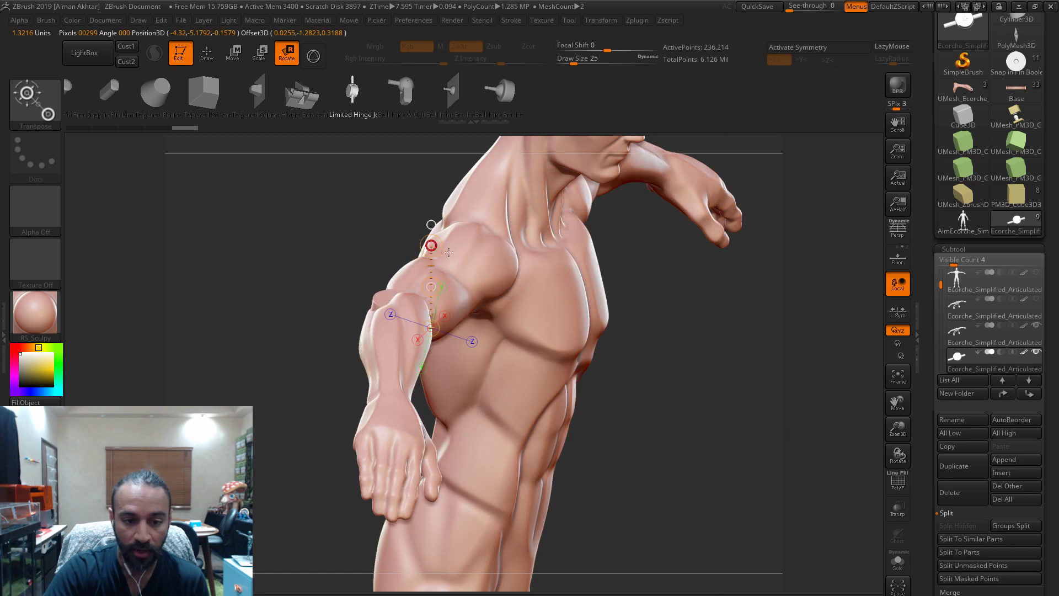
- Shift the hinge slightly along the arm toward the upper arm in front view
left_click_drag(731, 446, 676, 441)
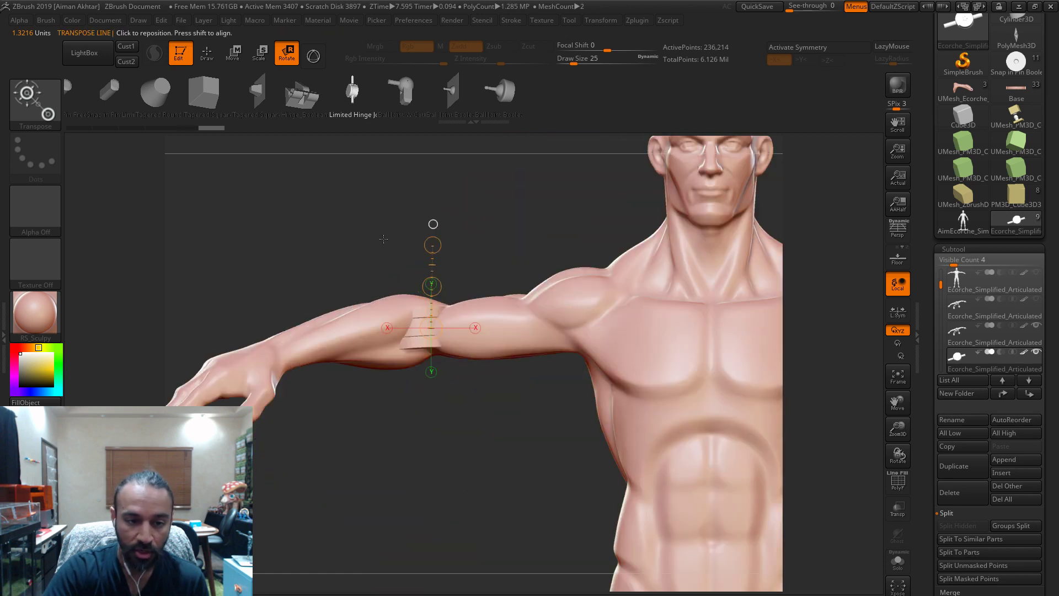
left_click(232, 54)
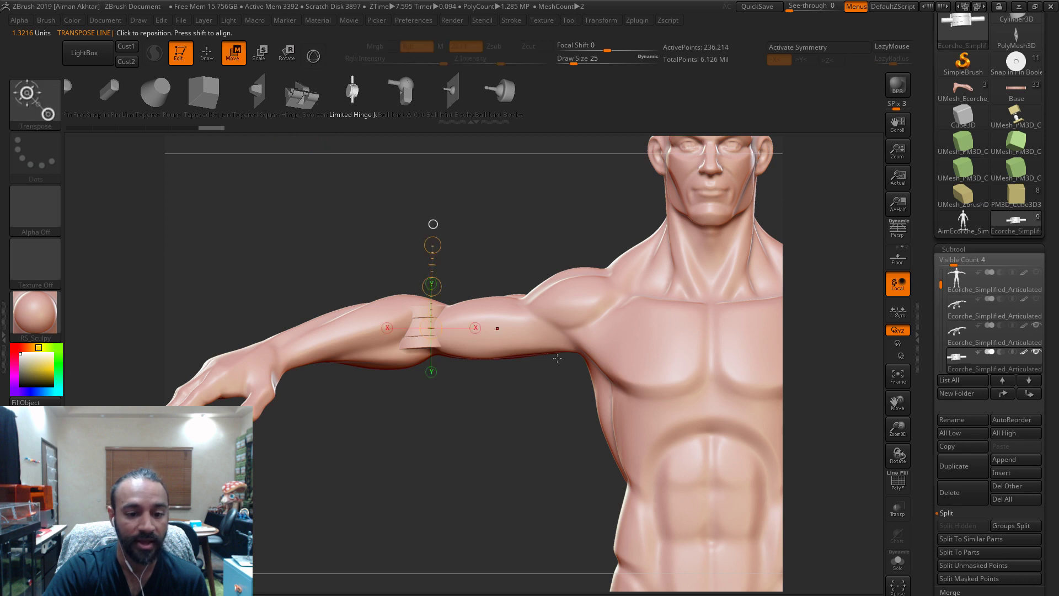
left_click_drag(432, 286, 458, 287)
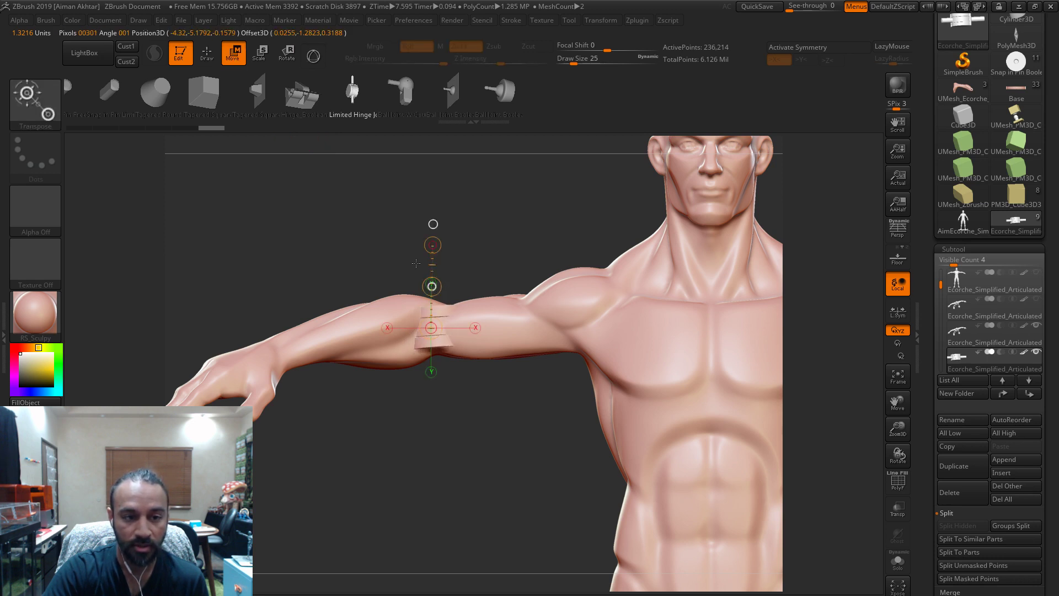
- Return to Draw mode, split the hinge by polygroups into separate subtools, and check its parts in isolation
left_click(208, 58)
left_click_drag(482, 236, 486, 293)
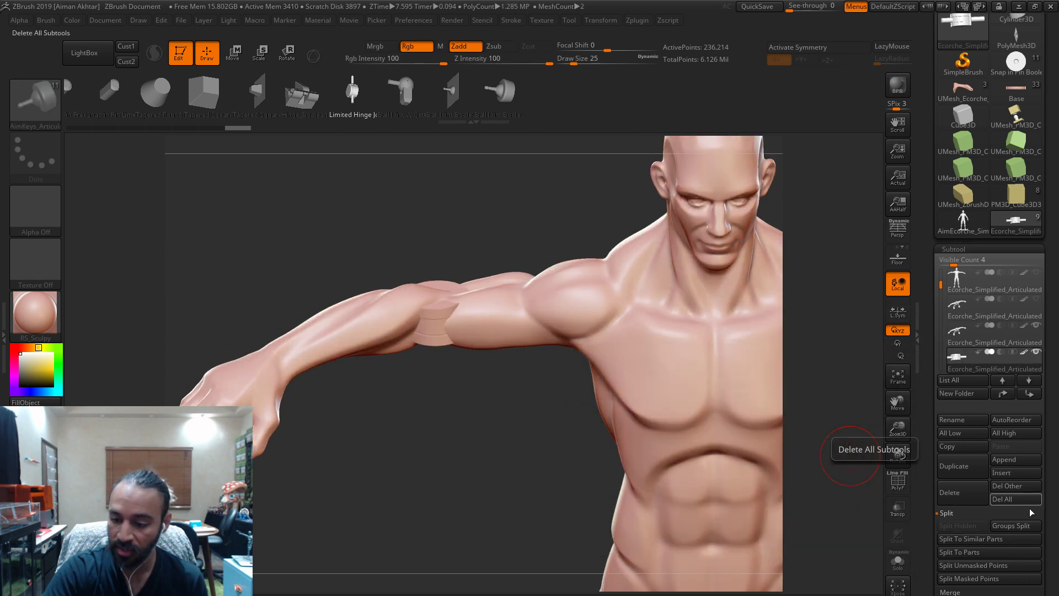
scroll(1020, 496, "down", 2)
left_click(1011, 489)
left_click_drag(941, 248, 941, 266)
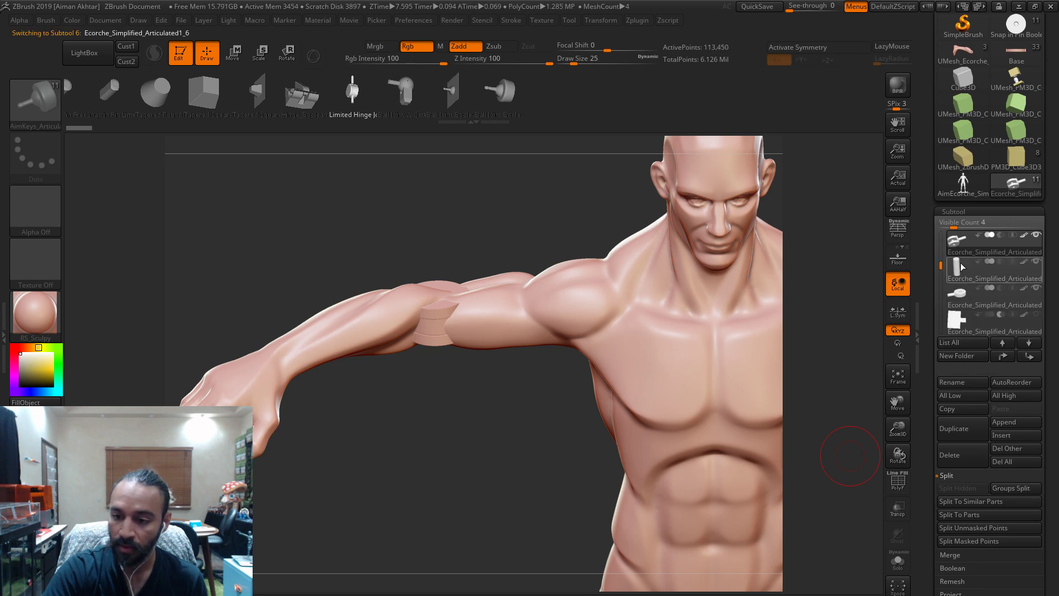
left_click(957, 272)
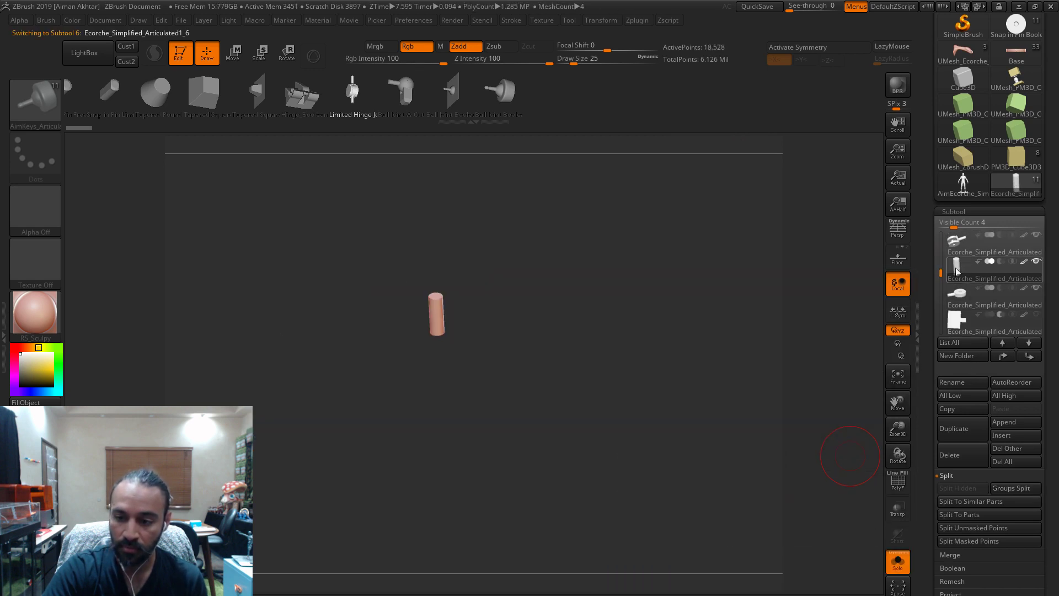
left_click(957, 295)
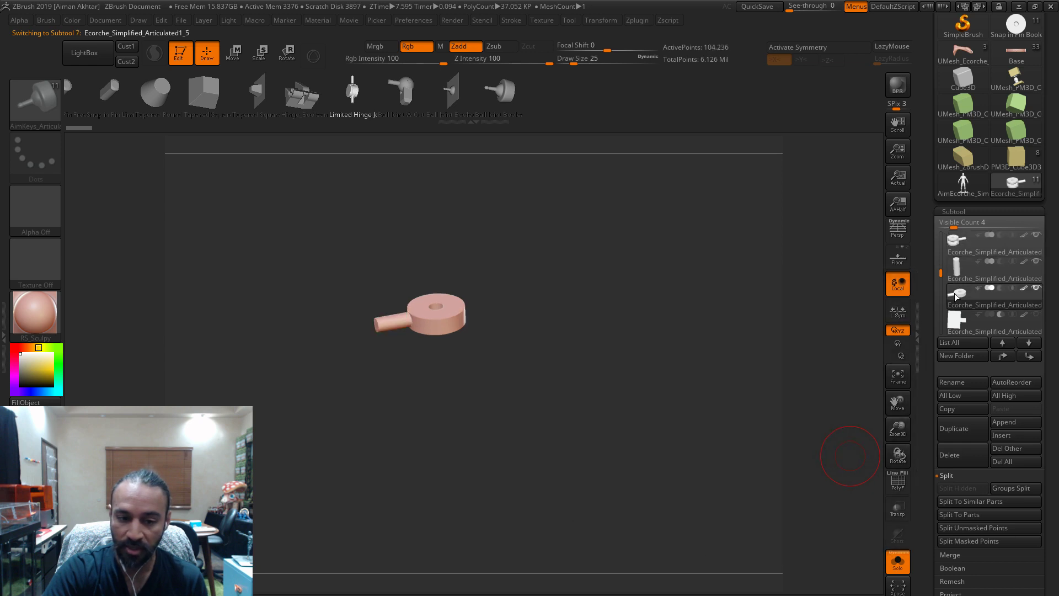
left_click_drag(941, 273, 940, 259)
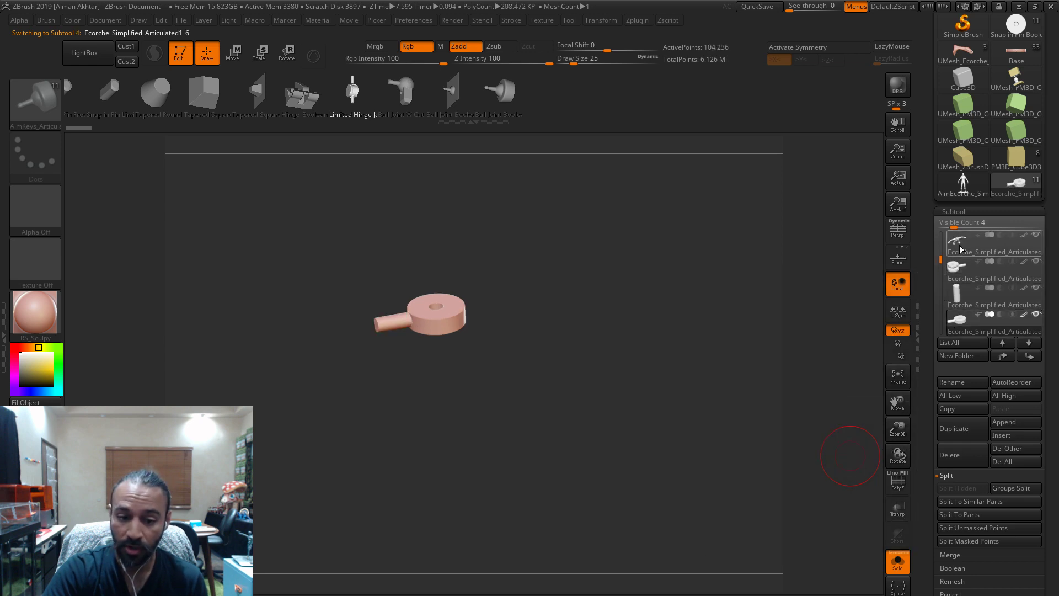
- Select the body subtool and hide its forearm from the elbow outward in front view
left_click(959, 249)
left_click_drag(454, 402, 452, 314, "shift")
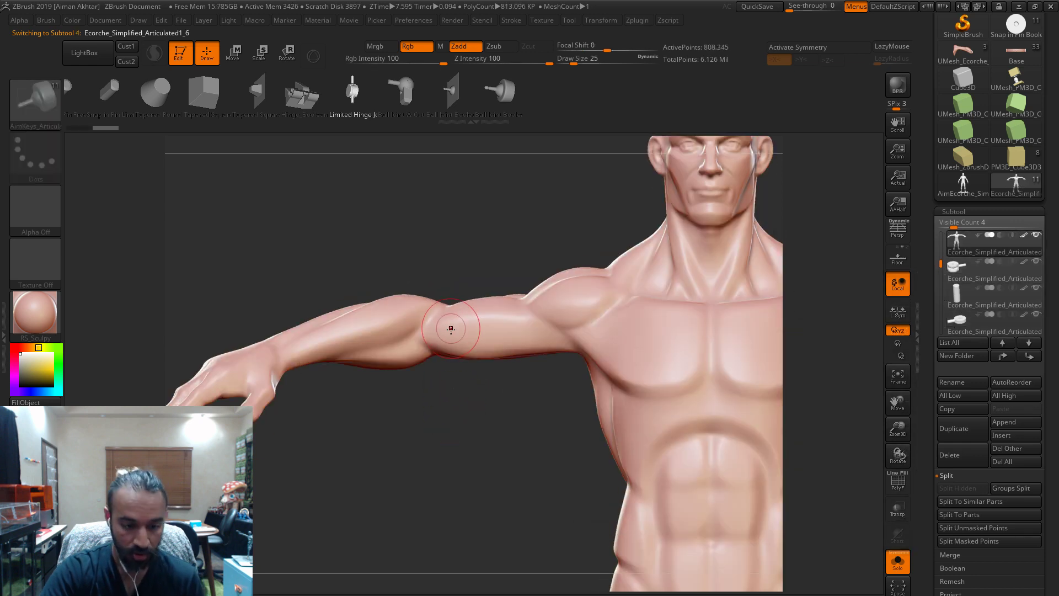
right_click_drag(450, 331, 384, 337, "ctrl")
left_click_drag(204, 248, 434, 481, "ctrl+shift")
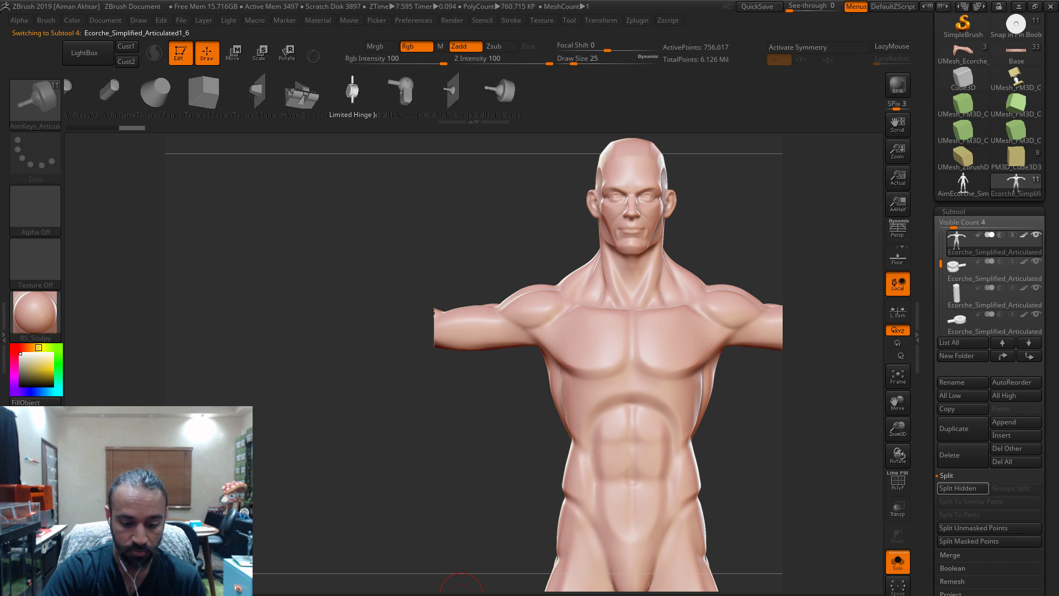
- Split the hidden forearm into its own subtool, close the hole at the upper arm's cut and activate the Move brush
key("b")
key("m")
key("v")
right_click_drag(463, 346, 868, 464)
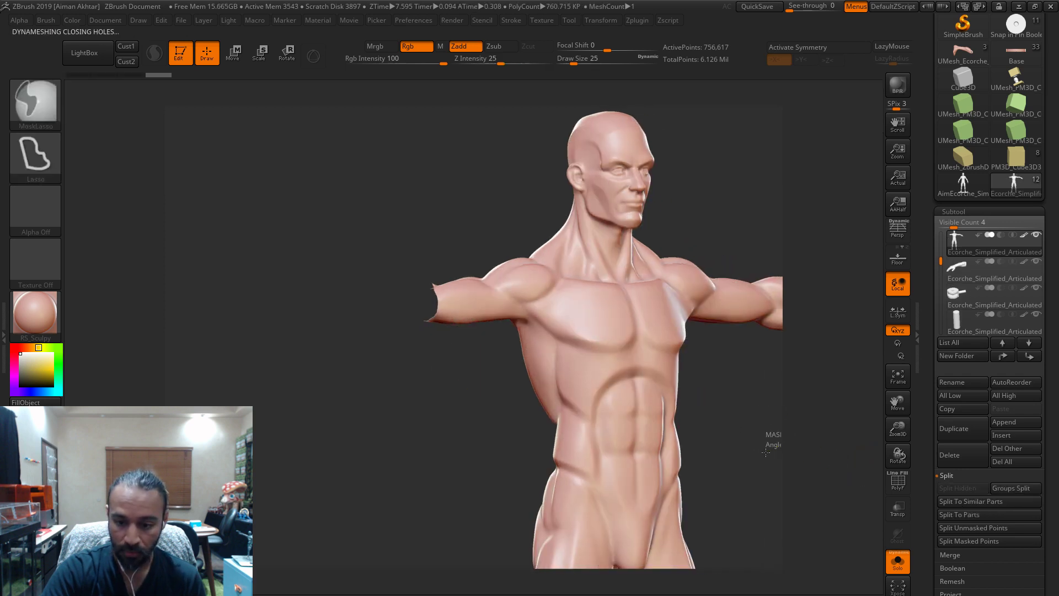
key("shift")
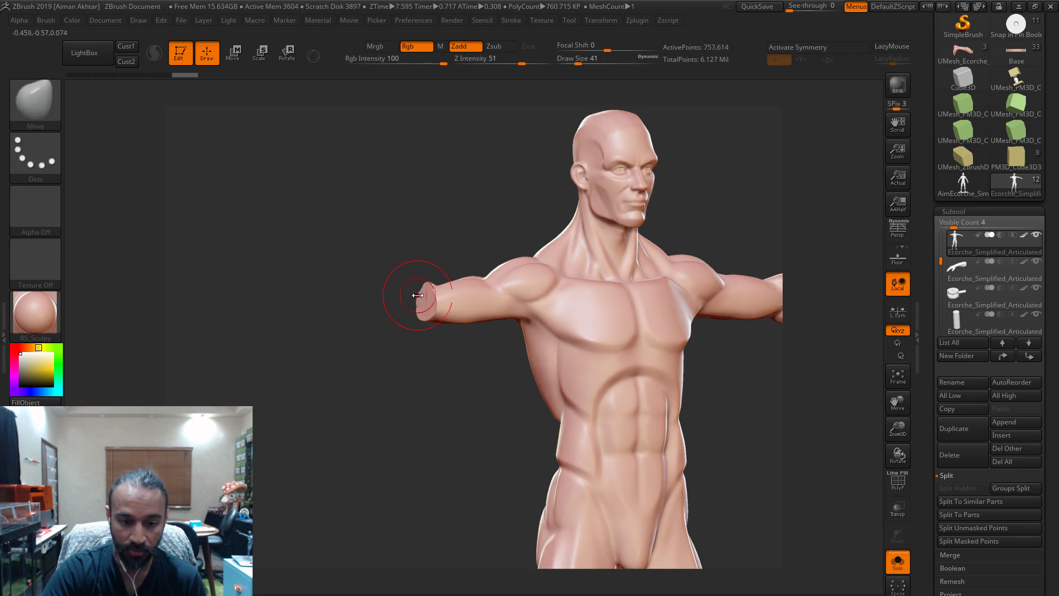
- Isolate the forearm subtool, close the hole at its elbow end and smooth the new cap
left_click(897, 560)
left_click(971, 268)
left_click(898, 559)
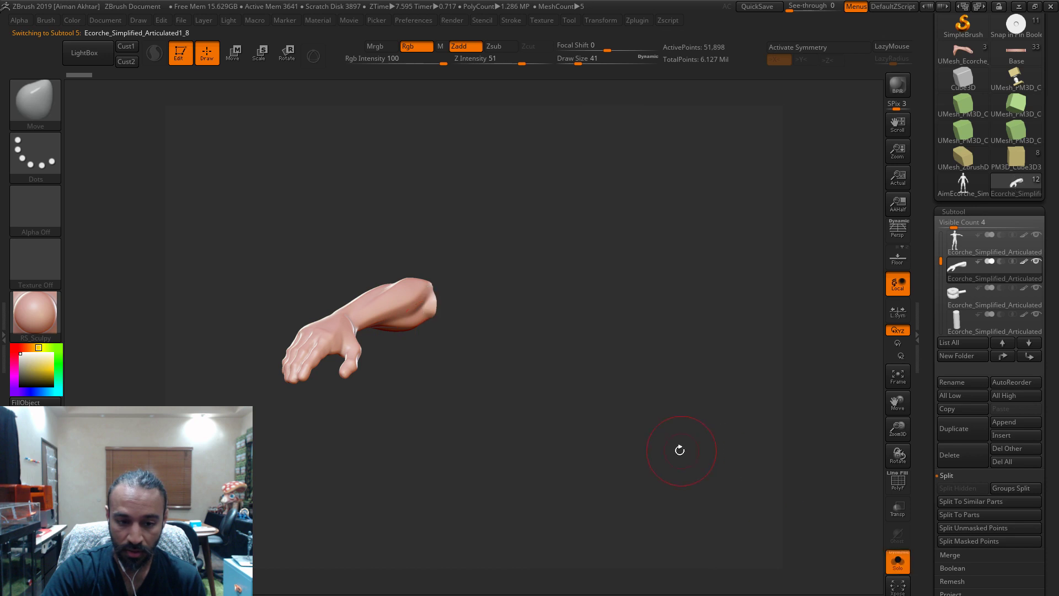
left_click_drag(686, 450, 560, 371)
key("shift")
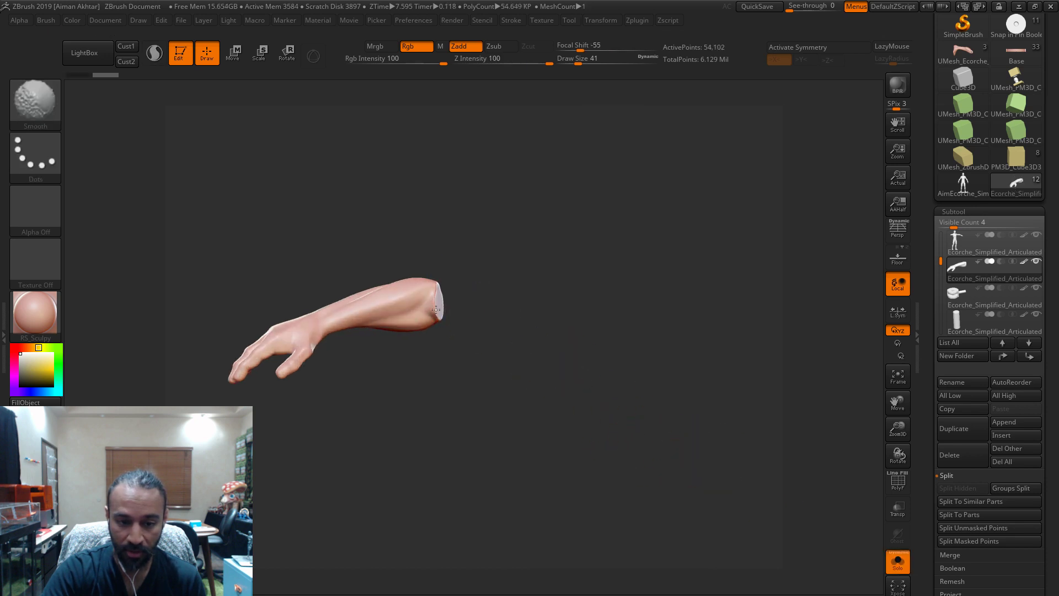
left_click_drag(435, 296, 852, 574)
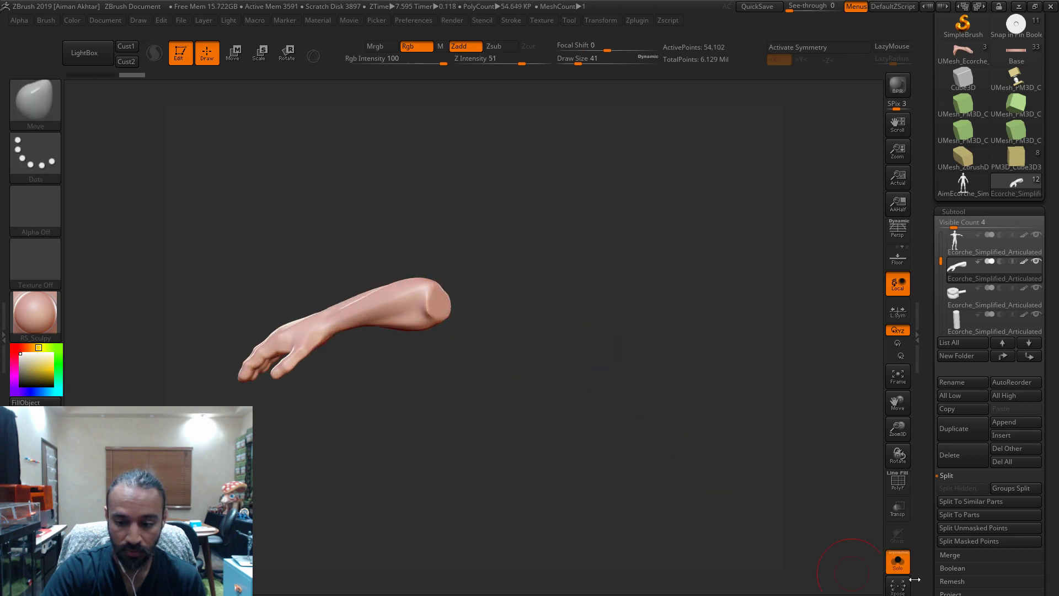
- Show all parts together again and move the body subtool below the forearm in the subtool order
left_click(897, 560)
left_click_drag(449, 428, 456, 349)
left_click(436, 296, "alt")
left_click_drag(450, 420, 466, 461)
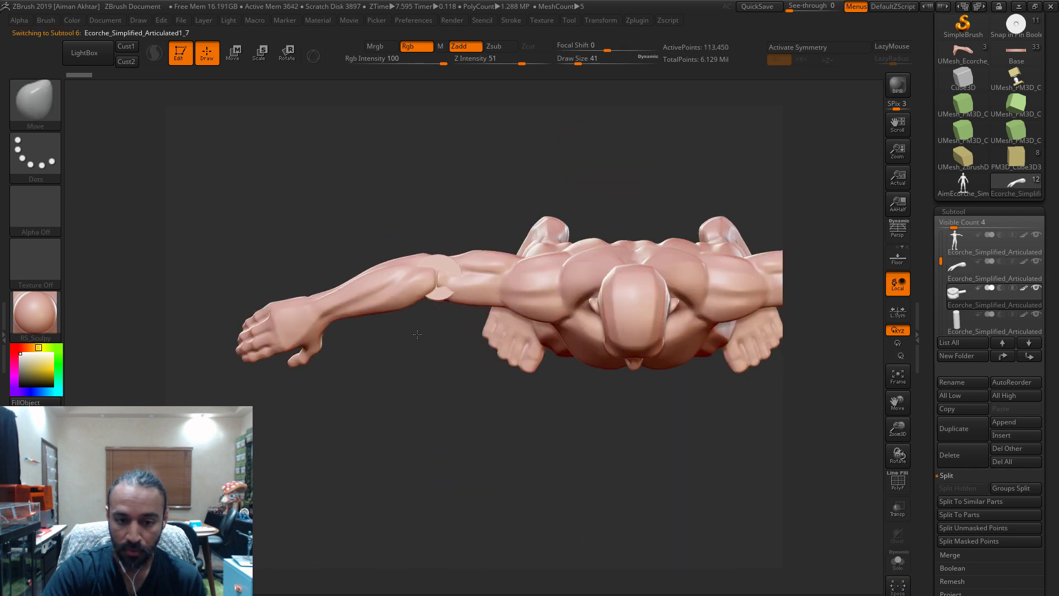
left_click_drag(415, 333, 436, 309)
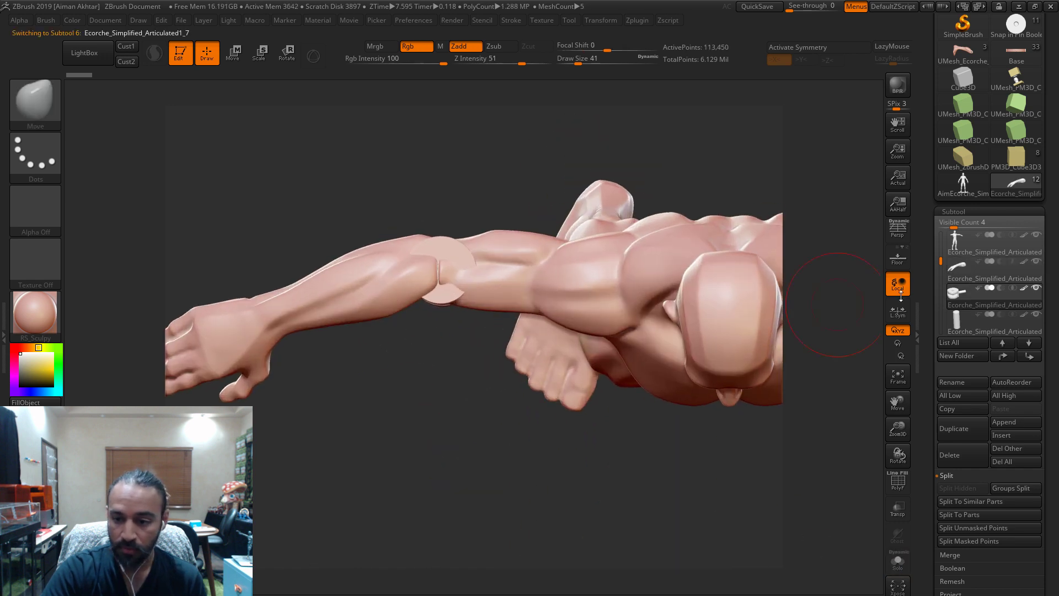
left_click(955, 243)
left_click(1029, 356)
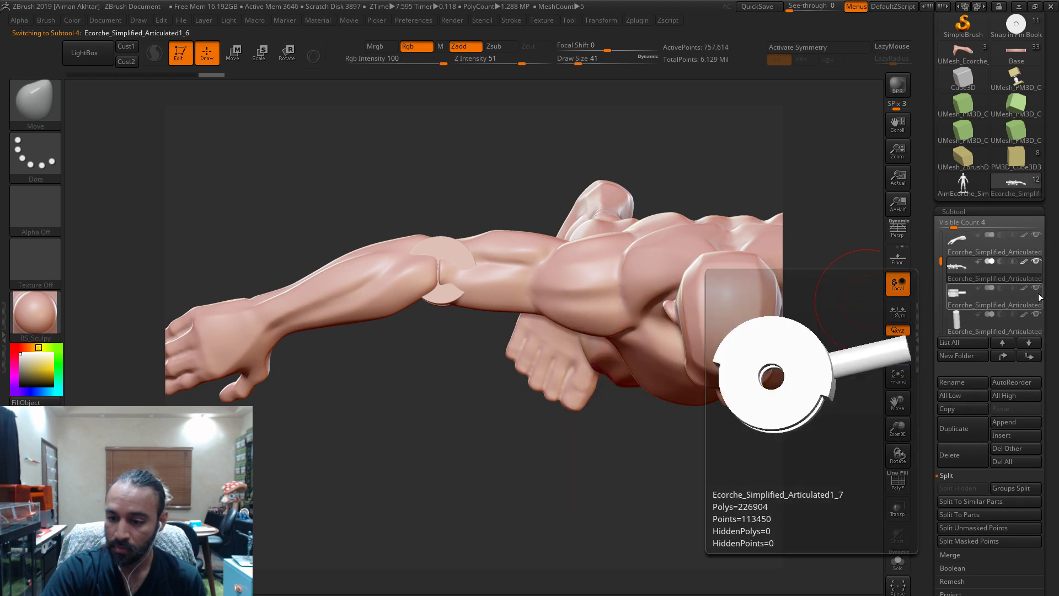
- Hide the hinge's pin and forearm half, and select the slotted hinge half so it stays visible
left_click(1037, 288)
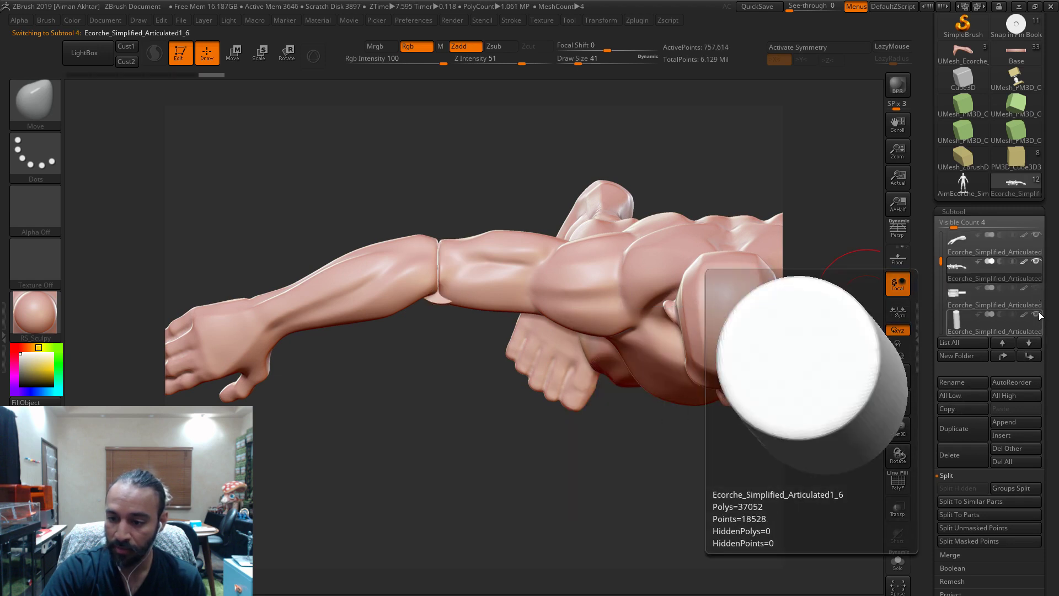
left_click(1037, 315)
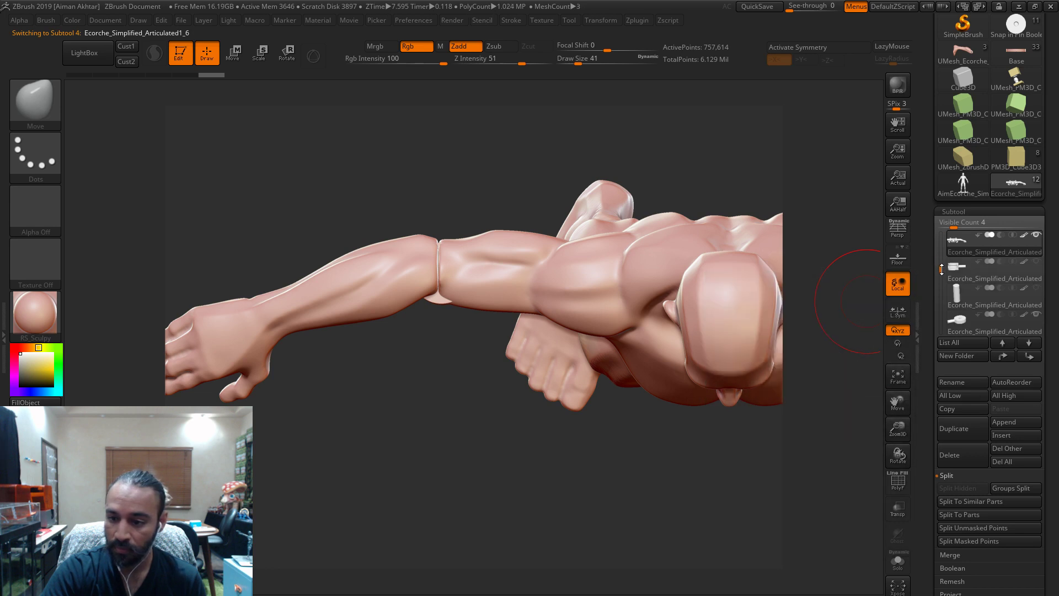
left_click(957, 268)
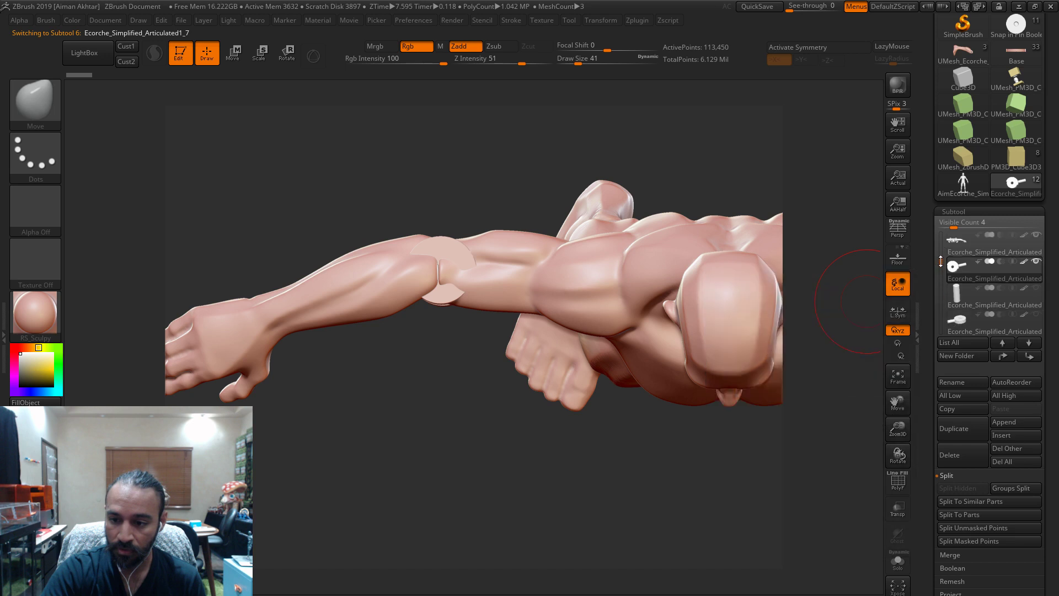
left_click_drag(940, 271, 940, 256)
- Reorder the forearm subtool so it sits below the pin, next to its own hinge half
left_click(958, 243)
left_click(1029, 356)
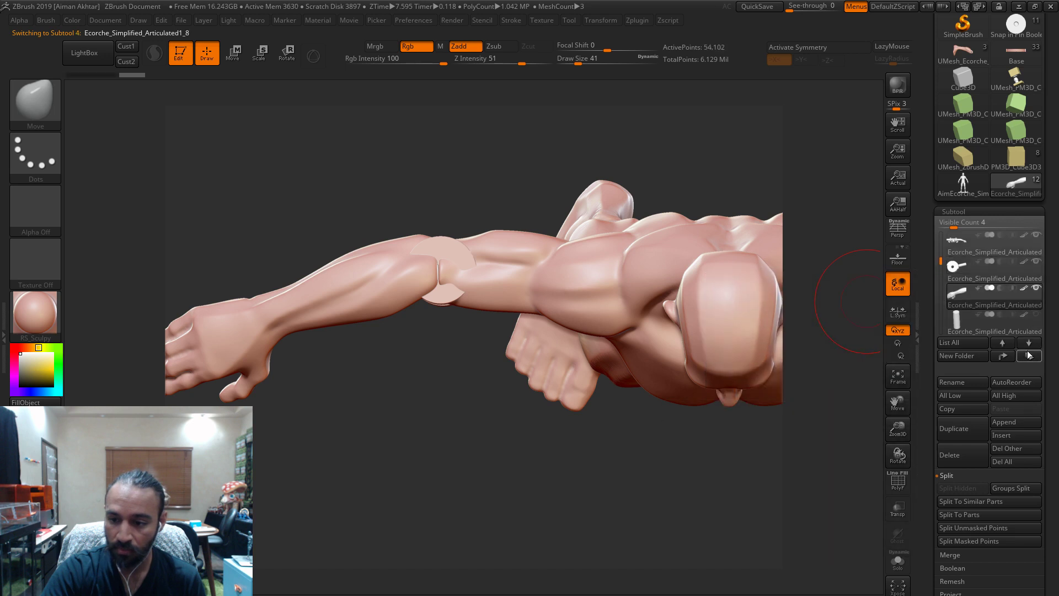
left_click(1028, 356)
left_click(1003, 342)
left_click(1002, 343)
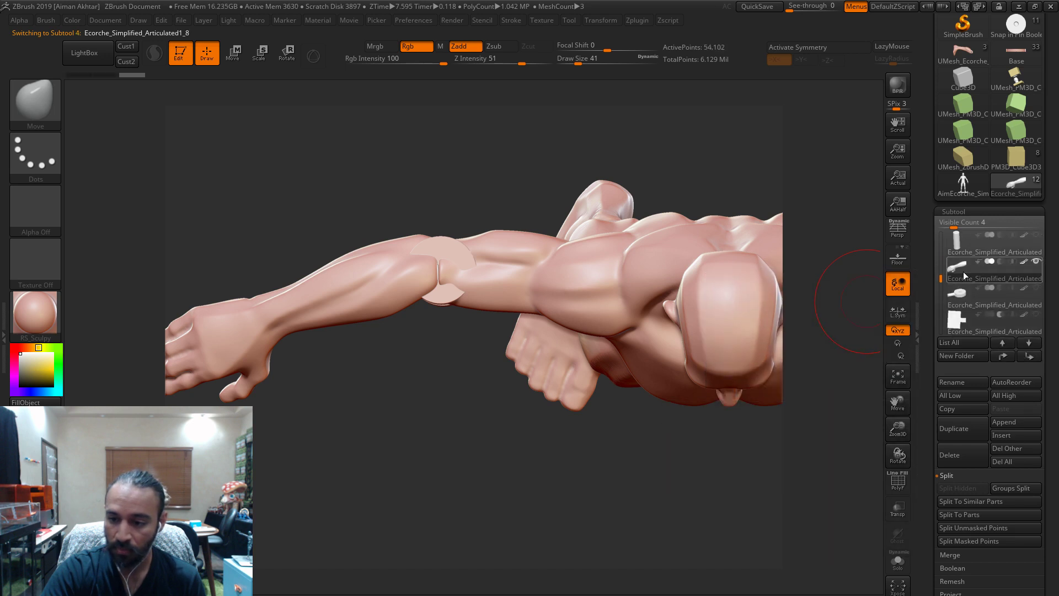
- With the forearm hidden, push the upper arm's cut face back between the hinge's discs using the Move brush
left_click(459, 246, "alt")
mouse_move(438, 383)
left_mouse_down()
mouse_move(441, 301)
mouse_move(456, 461)
left_mouse_up()
key("bracketleft")
key("bracketleft")
key("bracketleft")
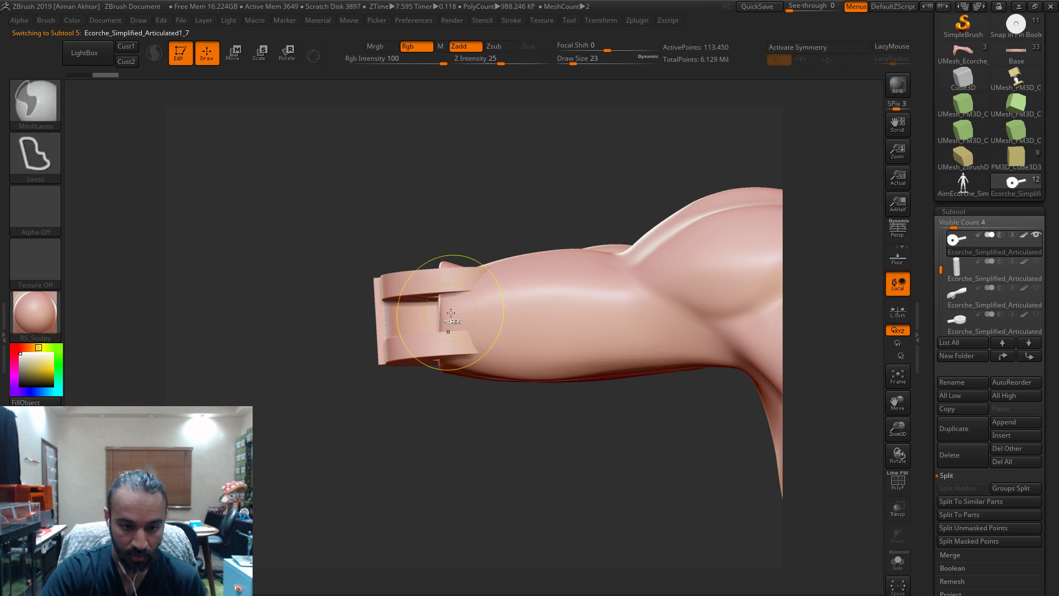
left_click(507, 314, "alt")
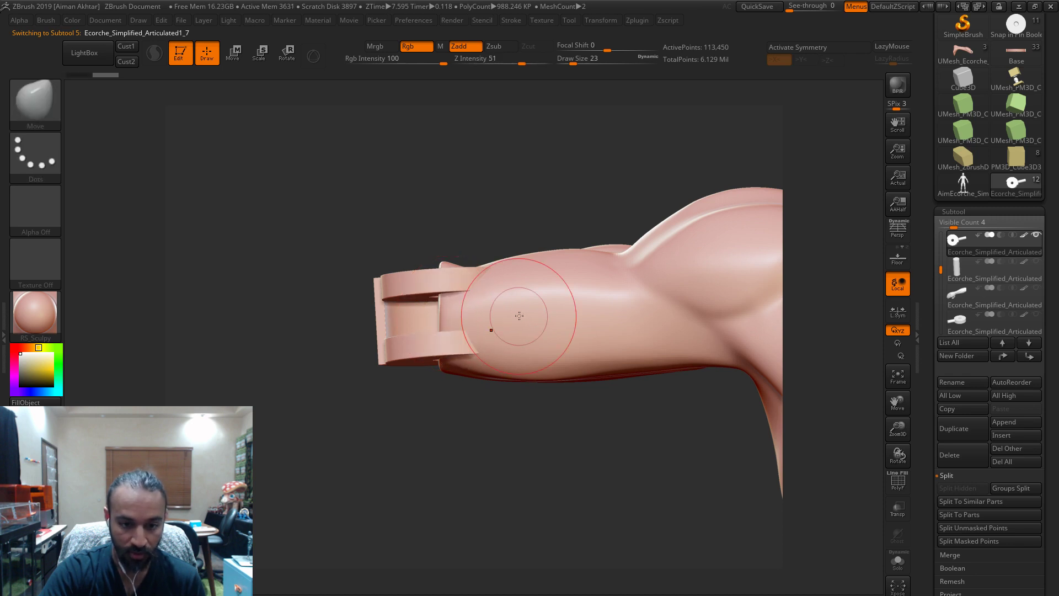
key("bracketright")
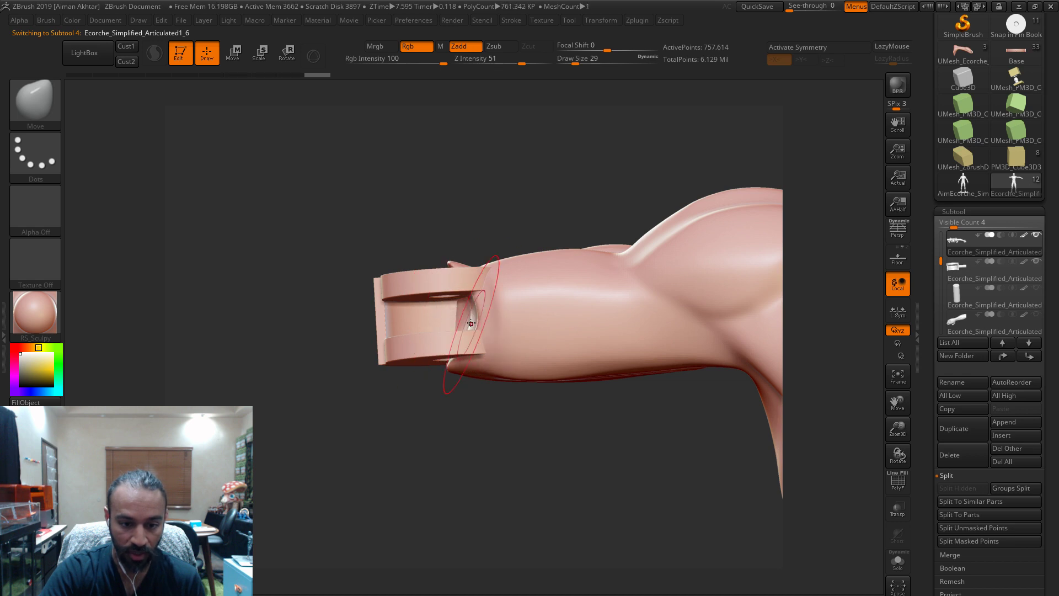
- Reshape the upper arm's rim around the round hinge disc with a Move brush of draw size about 20, undoing one stroke
left_click_drag(618, 331, 639, 485)
key("bracketleft")
left_click_drag(607, 386, 596, 336)
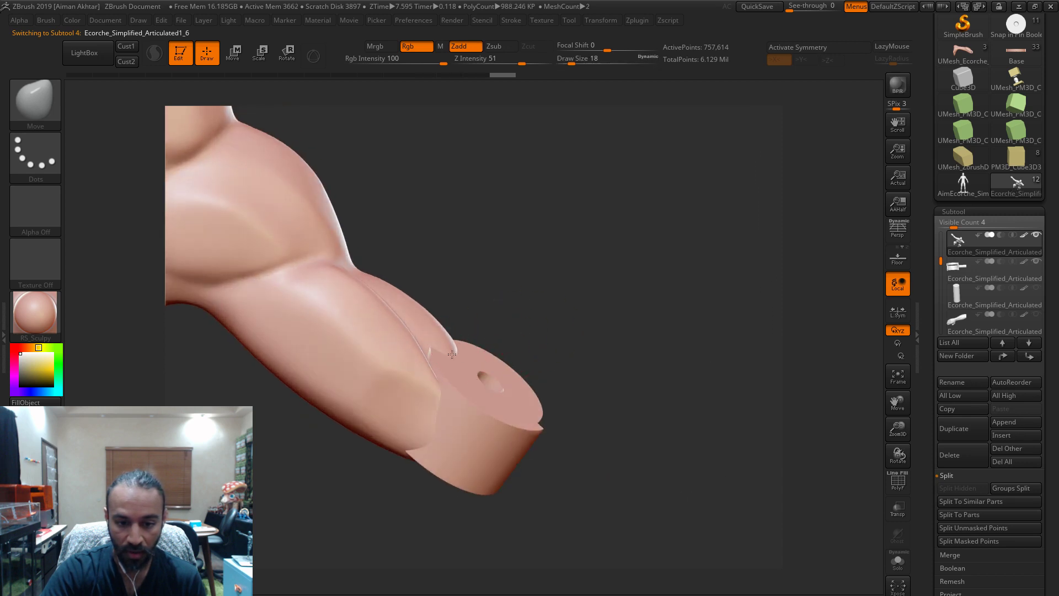
key("ctrl+z")
key("s")
left_click_drag(477, 366, 458, 393)
key("s")
key("s")
mouse_move(524, 408)
left_mouse_down()
mouse_move(504, 409)
mouse_move(504, 423)
mouse_move(574, 418)
mouse_move(504, 403)
left_mouse_up()
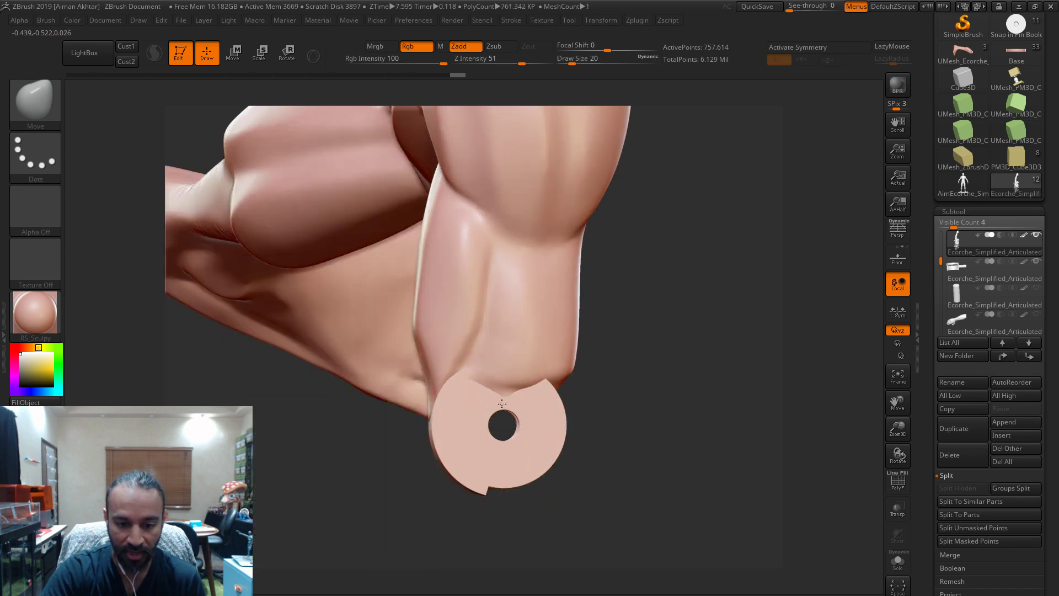
- Try reshaping the arm end inside the hinge slot at draw size 33, and undo the last strokes
key("shift")
key("ctrl+shift+z")
right_click_drag(524, 393, 576, 454)
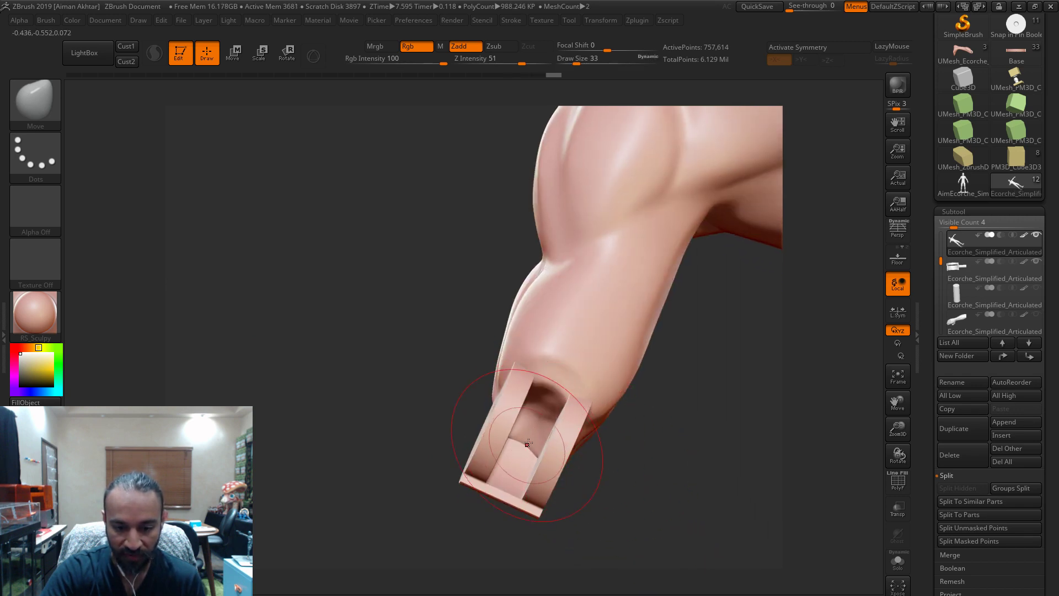
key("ctrl+z")
key("ctrl+z")
key("ctrl+z")
key("ctrl+z")
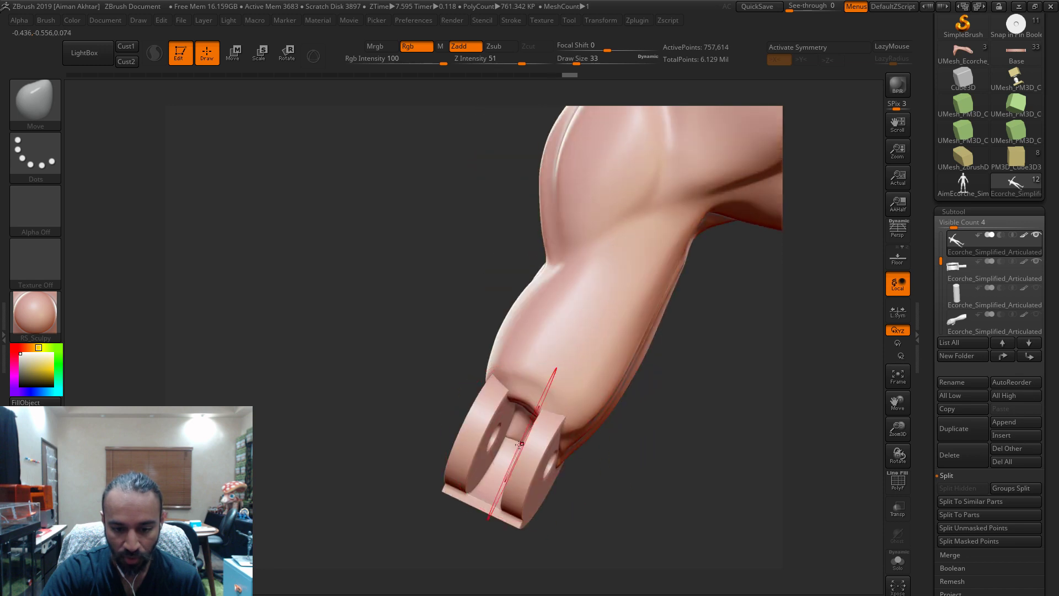
- Push the upper arm's end deeper inside the hinge slot using a Move brush of draw size 29 to 37
mouse_move(570, 492)
right_mouse_down()
mouse_move(531, 431)
mouse_move(571, 526)
right_mouse_up()
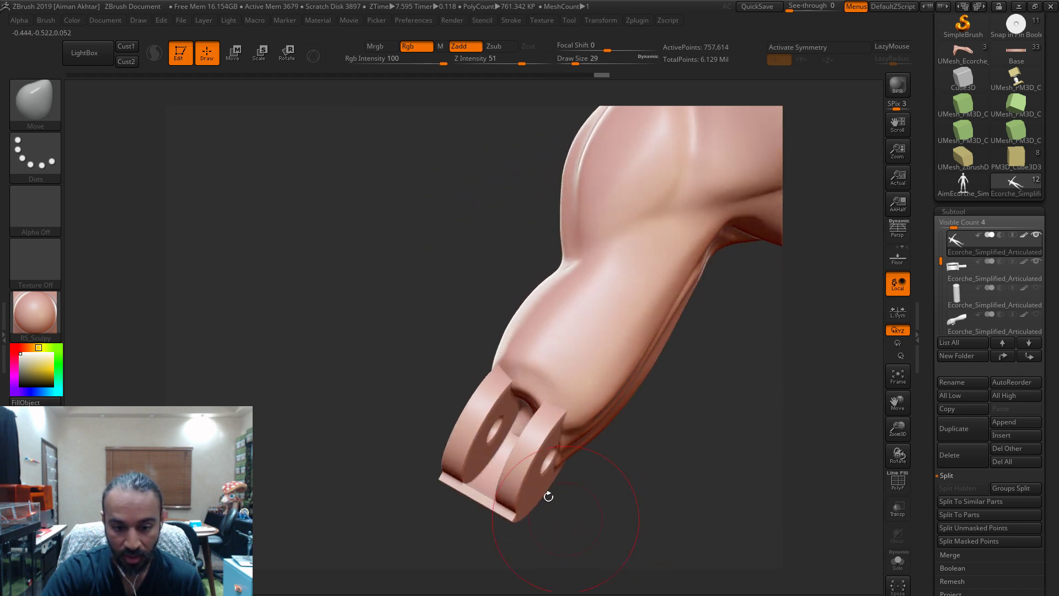
left_click_drag(504, 435, 575, 483)
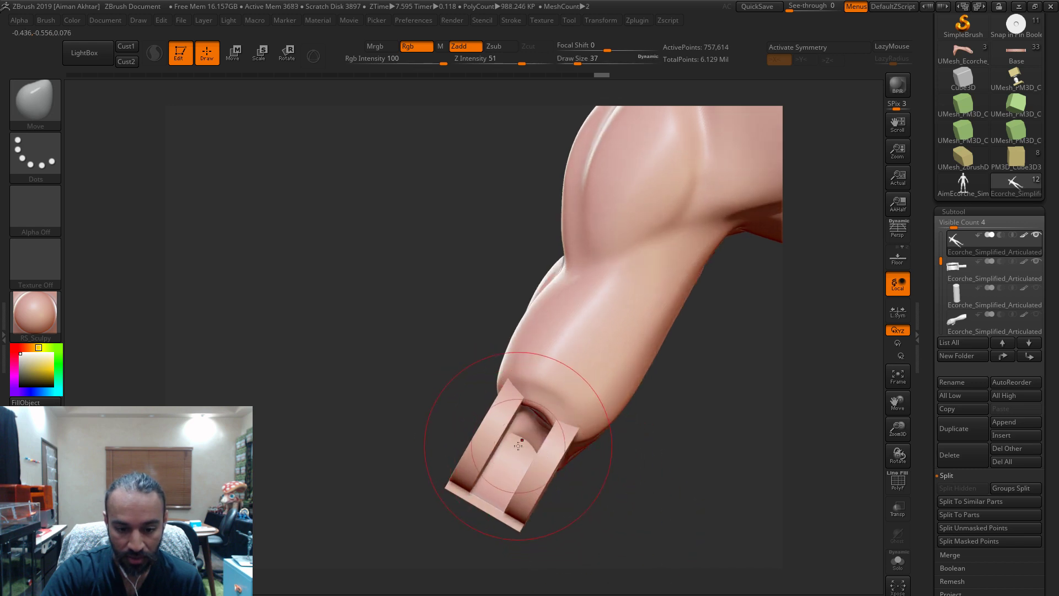
mouse_move(643, 444)
right_mouse_down()
mouse_move(633, 470)
mouse_move(620, 468)
right_mouse_up()
key("s")
left_click_drag(567, 396, 561, 398)
right_click_drag(579, 356, 581, 355)
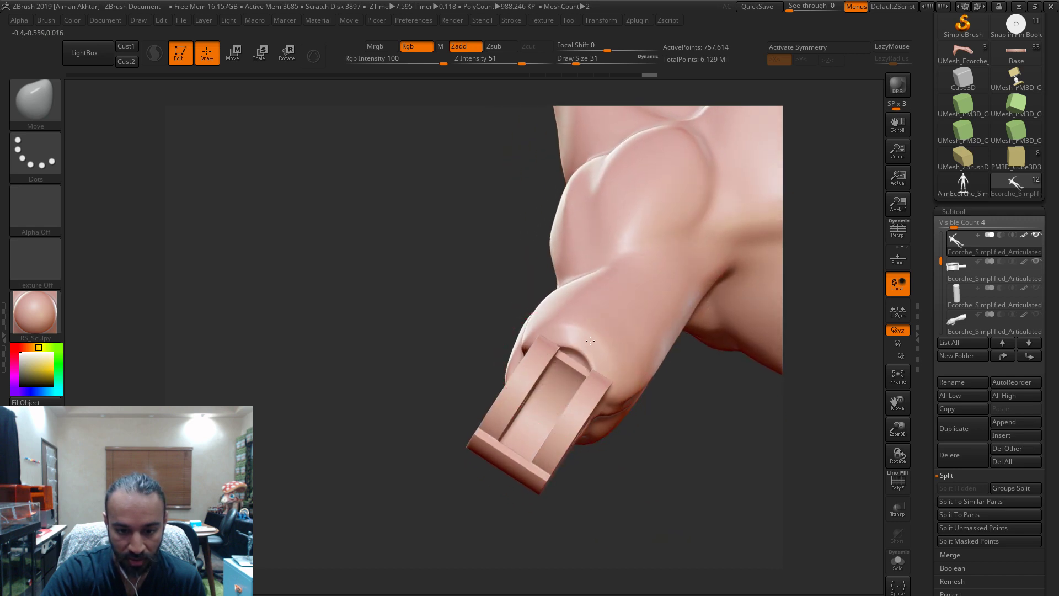
- Move the arm's edge above the hinge slot into place and smooth it at draw size 20
mouse_move(586, 361)
left_mouse_down()
mouse_move(574, 356)
mouse_move(580, 361)
left_mouse_up()
key("shift")
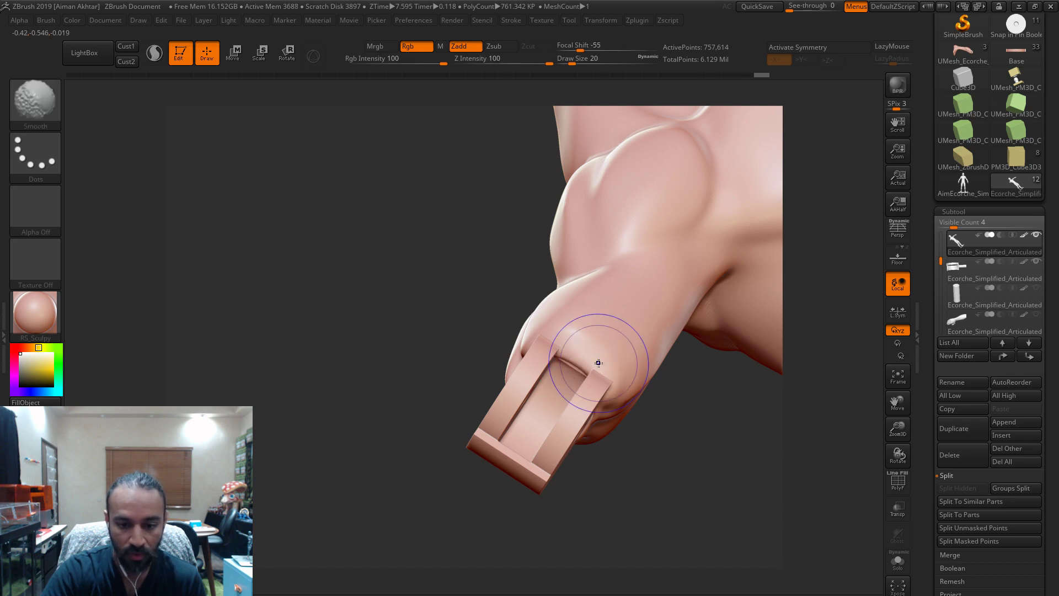
left_click_drag(685, 472, 593, 379)
key("shift")
mouse_move(593, 458)
left_mouse_down()
mouse_move(588, 412)
mouse_move(518, 444)
mouse_move(596, 501)
mouse_move(584, 416)
left_mouse_up()
key("s")
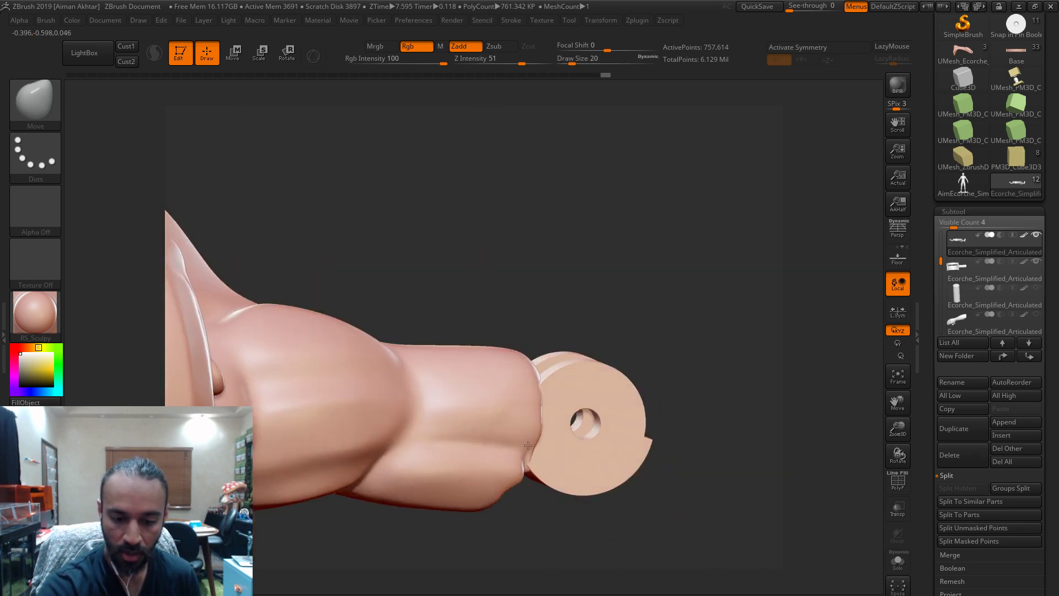
- Pull the underside edge of the upper arm against the hinge disc and smooth the corner
key("shift")
left_click_drag(504, 458, 548, 442)
left_click_drag(510, 502, 523, 486)
key("]")
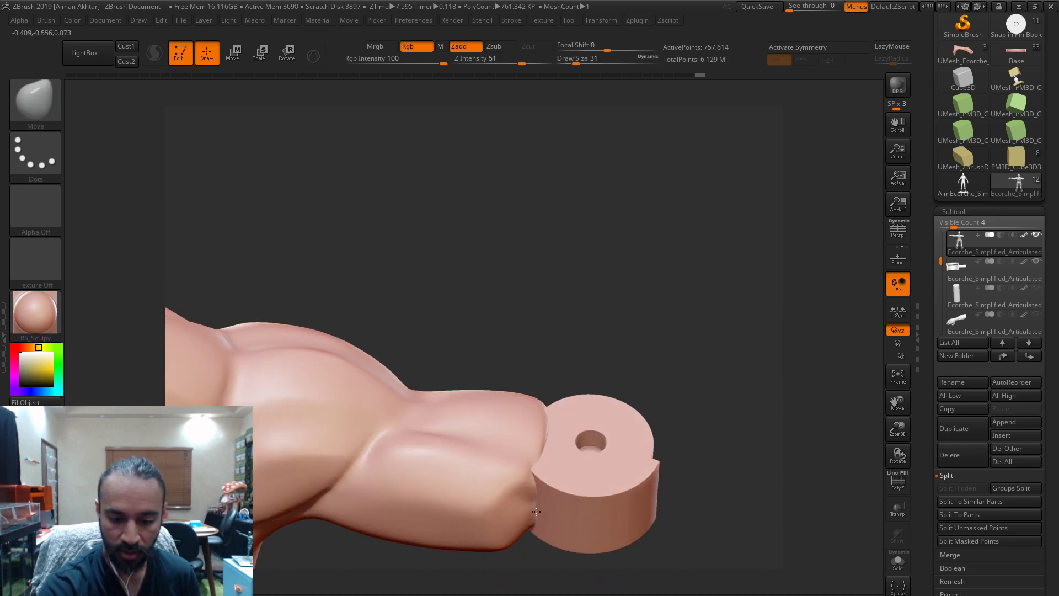
key("[")
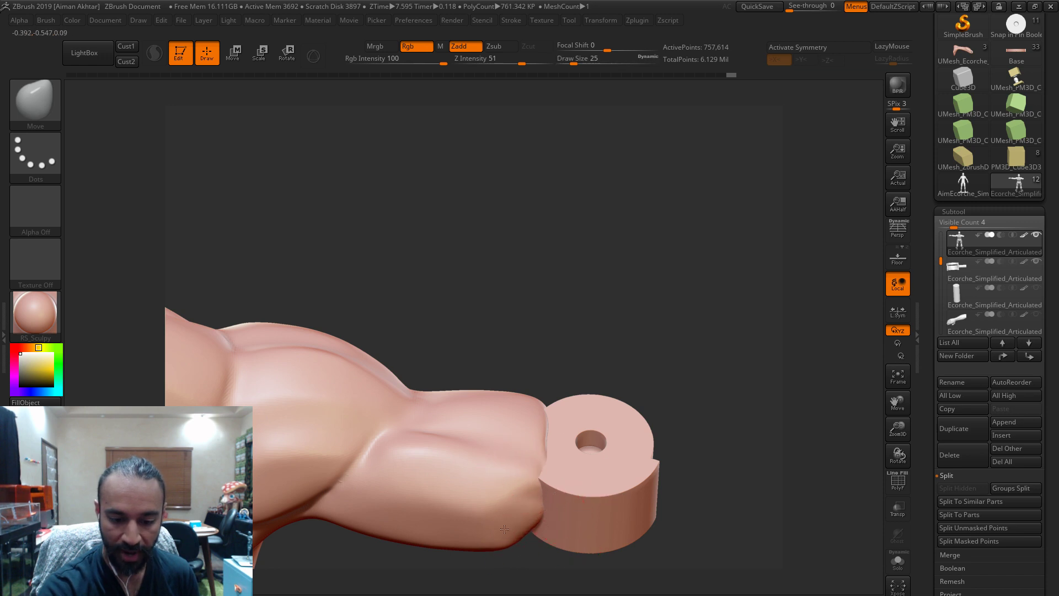
key("shift")
- Refine the arm surface around the hinge discs and inside the slot with Move brush draw sizes 16 and 8
right_click_drag(516, 504, 596, 407)
mouse_move(815, 389)
right_mouse_down()
mouse_move(577, 395)
mouse_move(616, 288)
right_mouse_up()
key("s")
left_click_drag(578, 407, 565, 419)
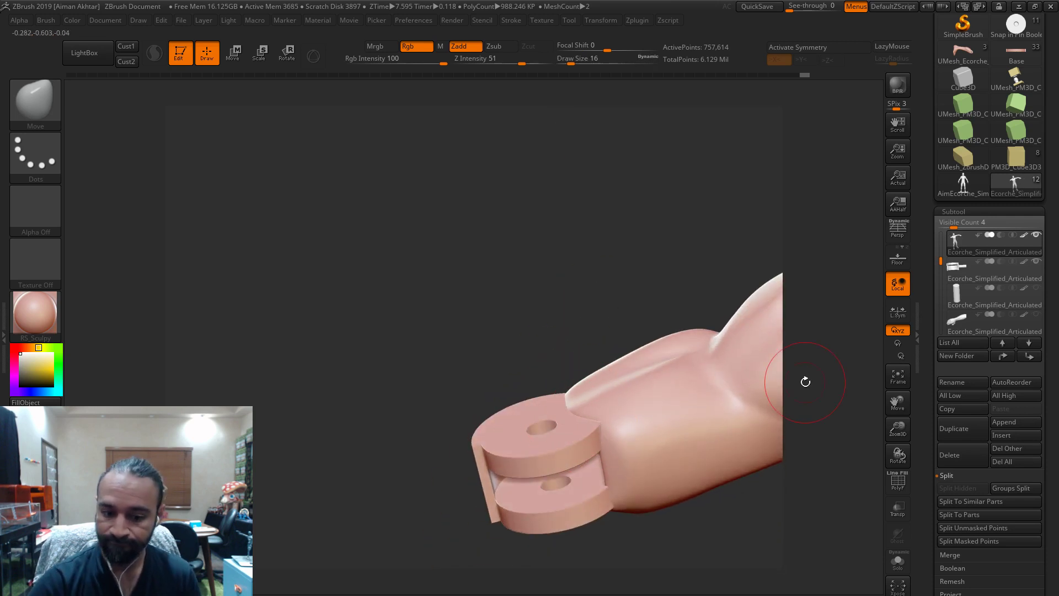
left_click_drag(702, 524, 578, 431)
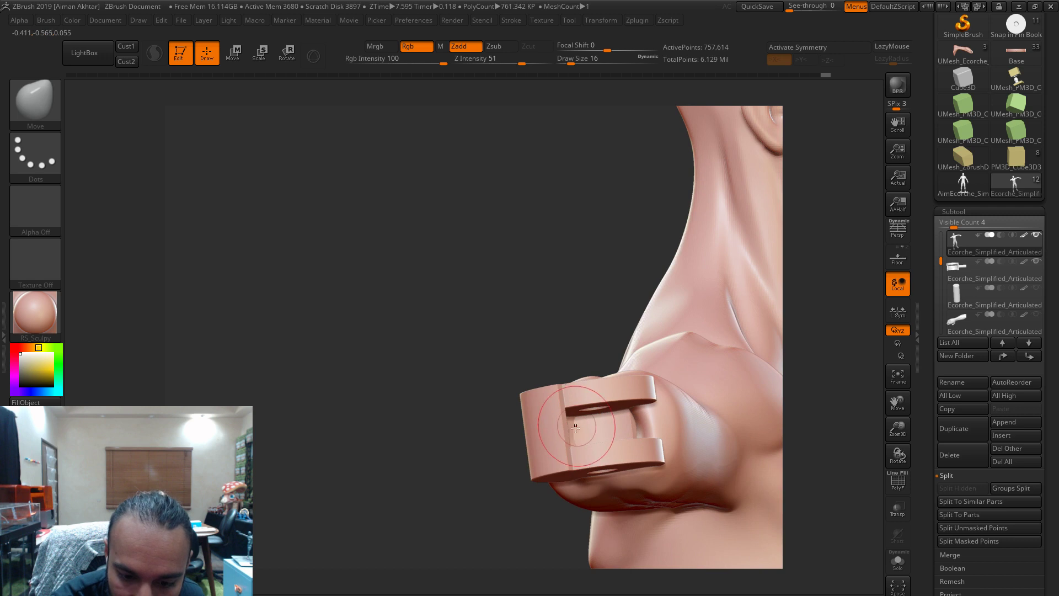
left_click_drag(562, 467, 562, 432)
right_click_drag(553, 417, 530, 451)
left_click_drag(687, 346, 557, 456)
key("s")
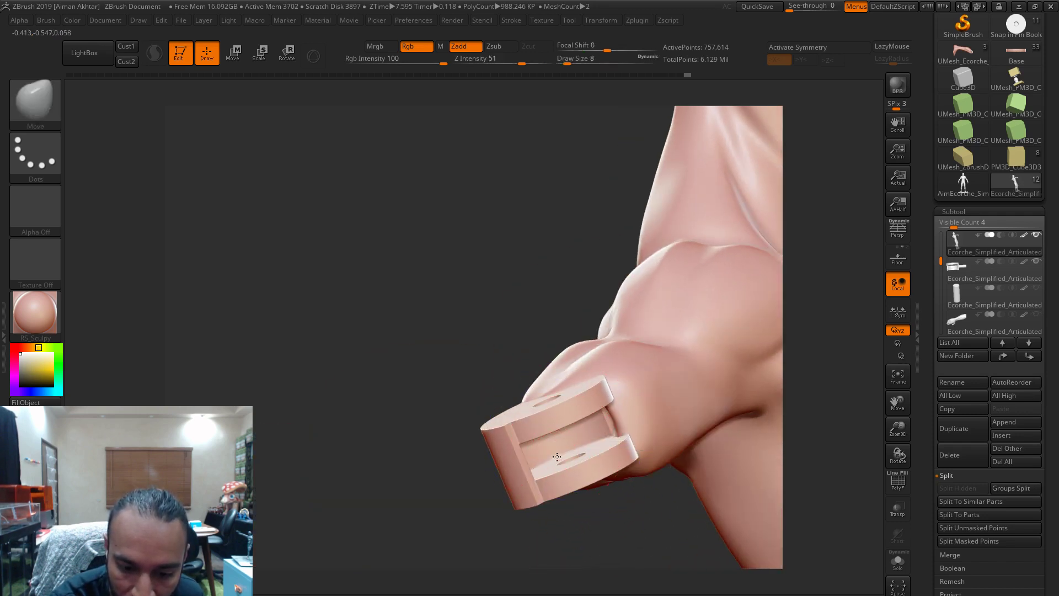
- Adjust and smooth the upper arm's rim at the lower hinge disc at draw size 20, and check it against the torso
mouse_move(607, 521)
left_mouse_down()
mouse_move(609, 414)
mouse_move(596, 417)
mouse_move(597, 393)
left_mouse_up()
key("s")
mouse_move(583, 553)
left_mouse_down()
mouse_move(583, 563)
mouse_move(582, 551)
left_mouse_up()
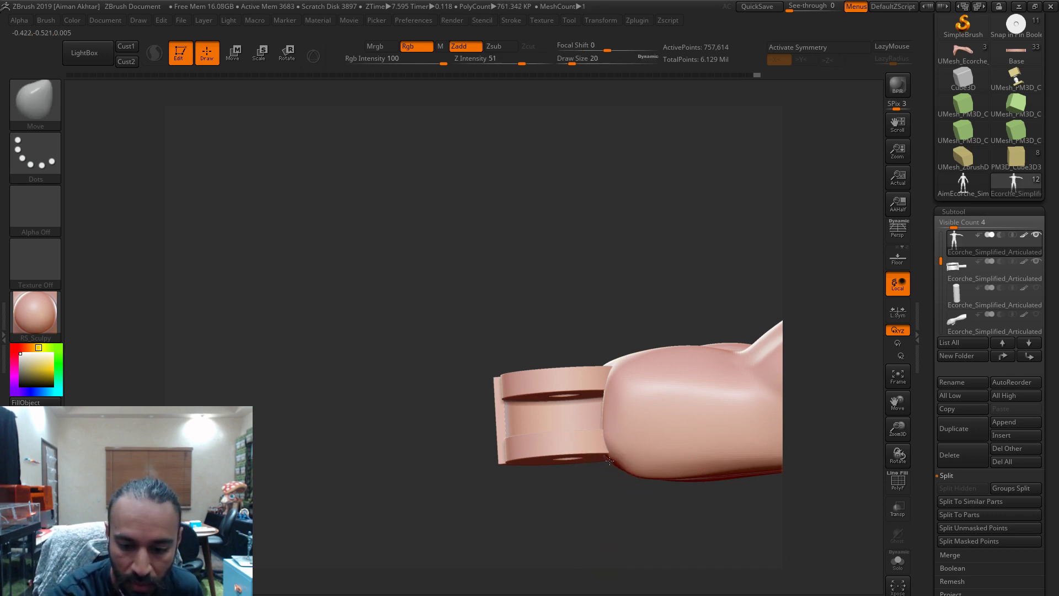
key("shift")
mouse_move(753, 539)
left_mouse_down("alt")
mouse_move(711, 538)
mouse_move(539, 445)
mouse_move(469, 427)
mouse_move(472, 480)
left_mouse_up("alt")
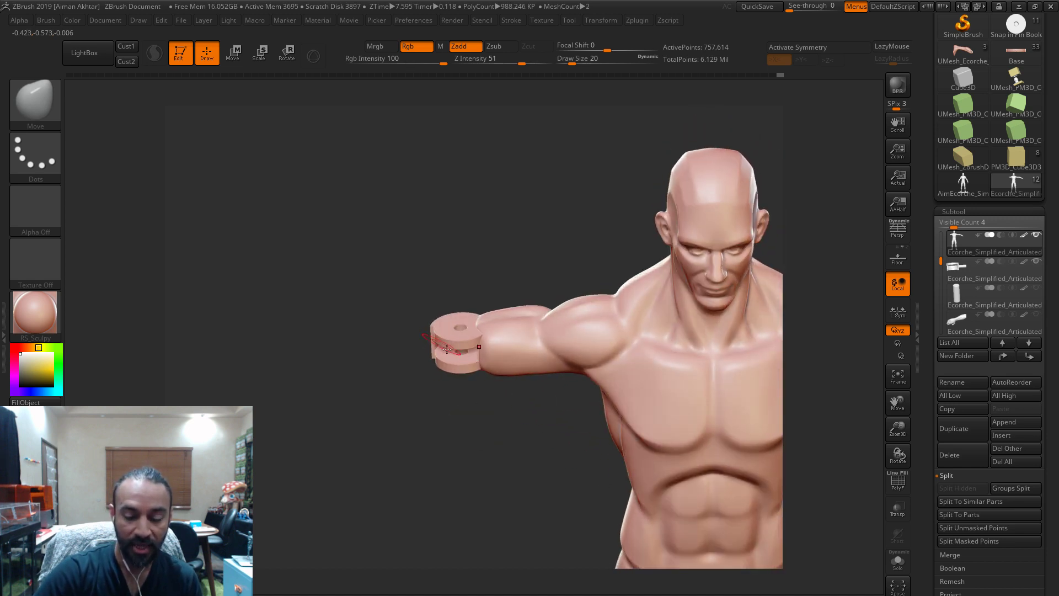
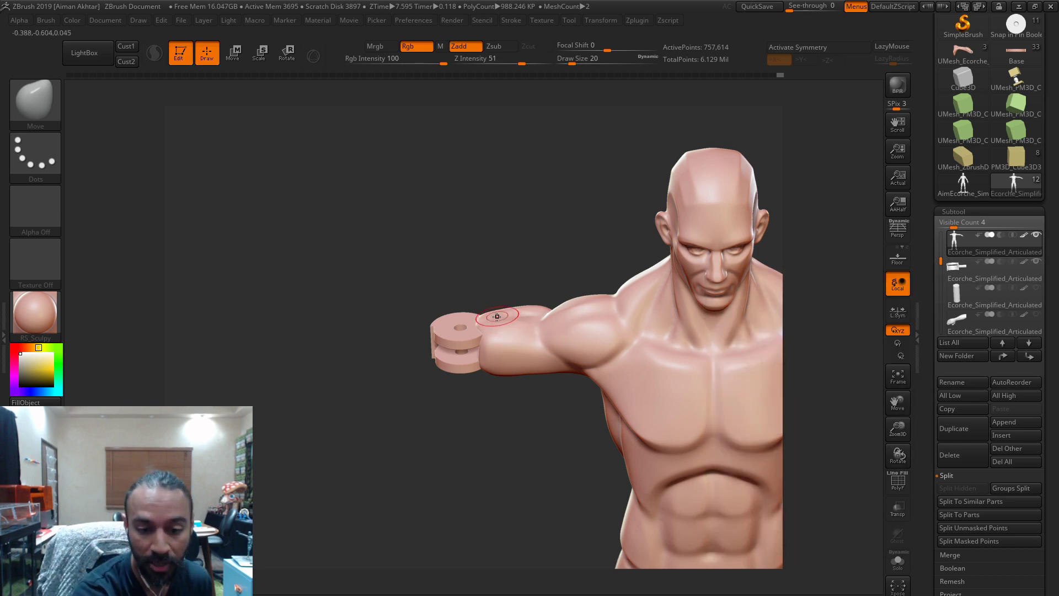
- Merge the body subtool down with the elbow hinge subtool beneath it and accept the irreversible operation
right_click_drag(451, 323, 463, 364)
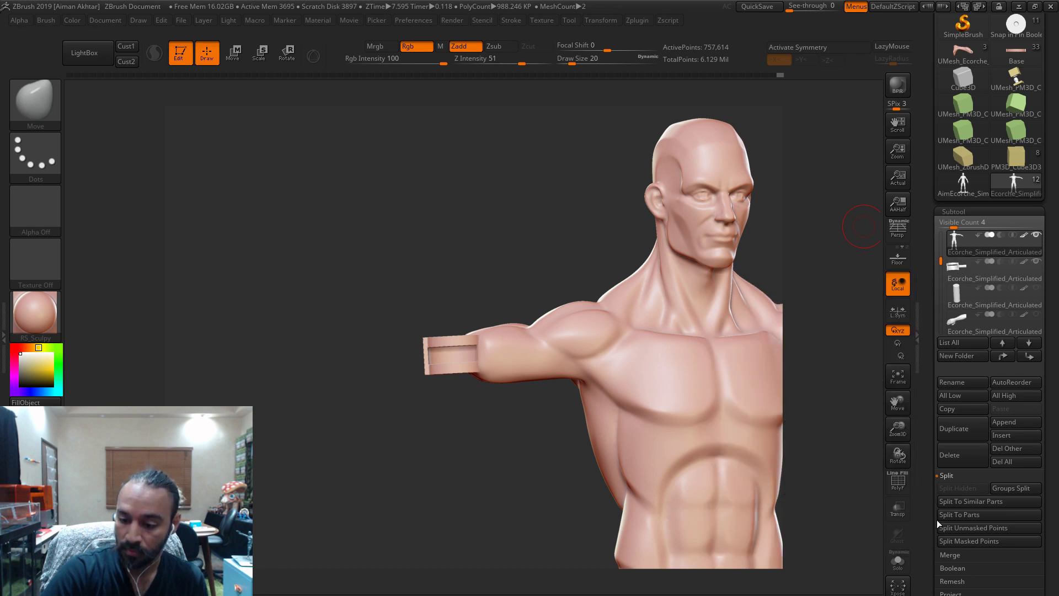
left_click(950, 554)
left_click(961, 503)
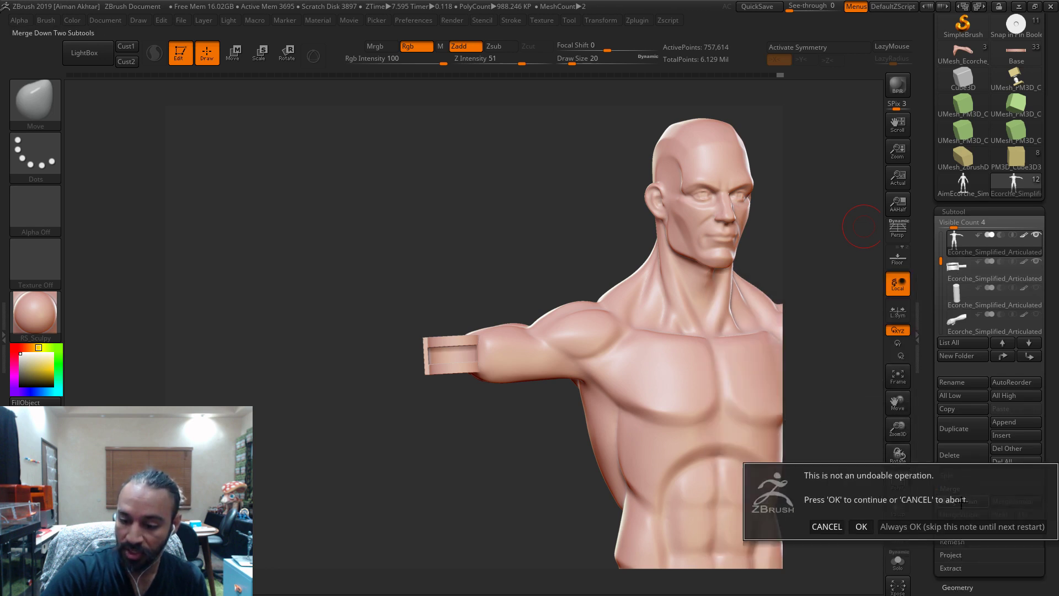
left_click(859, 521)
- Hide the body subtool so the forearm and its hinge half are exposed, and make the forearm active
left_click(952, 293)
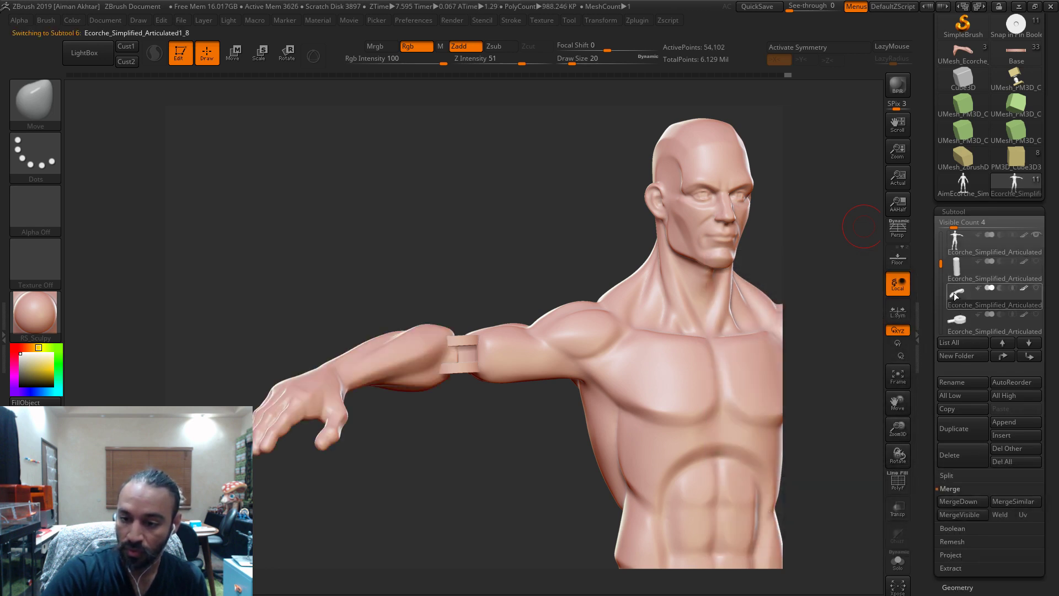
left_click(1035, 236)
left_click(958, 326)
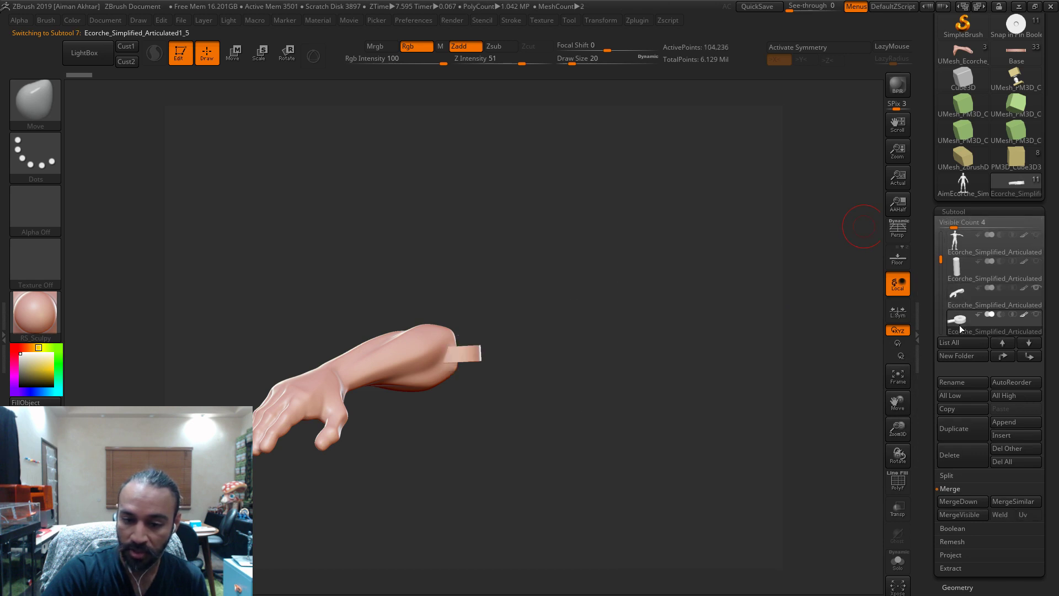
left_click_drag(695, 395, 724, 571)
left_click(515, 371, "alt")
- Shape the forearm's elbow end around its hinge disc with the Move brush, adjusting the draw size between strokes
left_click_drag(593, 343, 607, 341)
key("s")
mouse_move(499, 374)
left_mouse_down()
mouse_move(456, 383)
mouse_move(468, 363)
left_mouse_up()
left_click_drag(595, 353, 590, 389)
key("s")
left_click_drag(493, 254, 489, 254)
mouse_move(559, 245)
left_mouse_down()
mouse_move(507, 236)
mouse_move(511, 270)
left_mouse_up()
key("s")
mouse_move(628, 292)
left_mouse_down()
mouse_move(481, 314)
mouse_move(480, 357)
mouse_move(521, 302)
mouse_move(499, 305)
left_mouse_up()
key("s")
key("s")
left_click_drag(499, 305, 491, 305)
left_click_drag(593, 240, 623, 238)
left_click_drag(576, 252, 569, 257)
left_click_drag(562, 220, 529, 231)
key("s")
mouse_move(523, 235)
left_mouse_down()
mouse_move(539, 213)
mouse_move(555, 237)
mouse_move(513, 252)
left_mouse_up()
key("s")
left_click_drag(513, 252, 511, 248)
- Smooth the forearm's rim along the face and upper edge of the hinge disc
left_click_drag(590, 211, 665, 215)
left_click_drag(498, 346, 501, 355, "shift")
mouse_move(619, 236)
left_mouse_down()
mouse_move(515, 290)
mouse_move(490, 280)
mouse_move(504, 246)
left_mouse_up()
left_click_drag(504, 303, 500, 285, "shift")
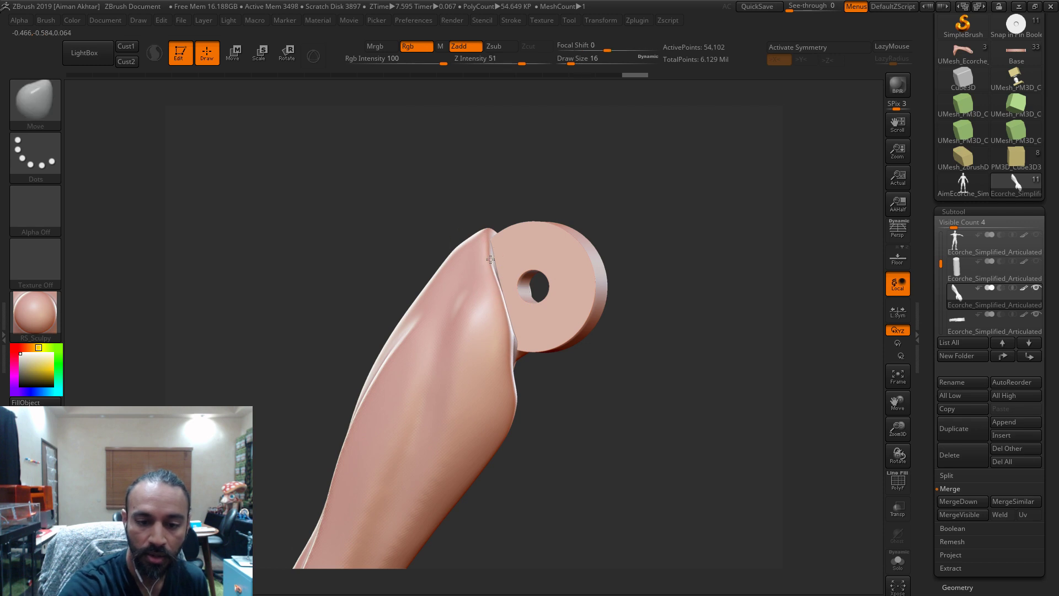
- Merge the forearm down with its hinge half, and show the hinge pin and body around it
left_click(951, 458)
left_click(861, 528)
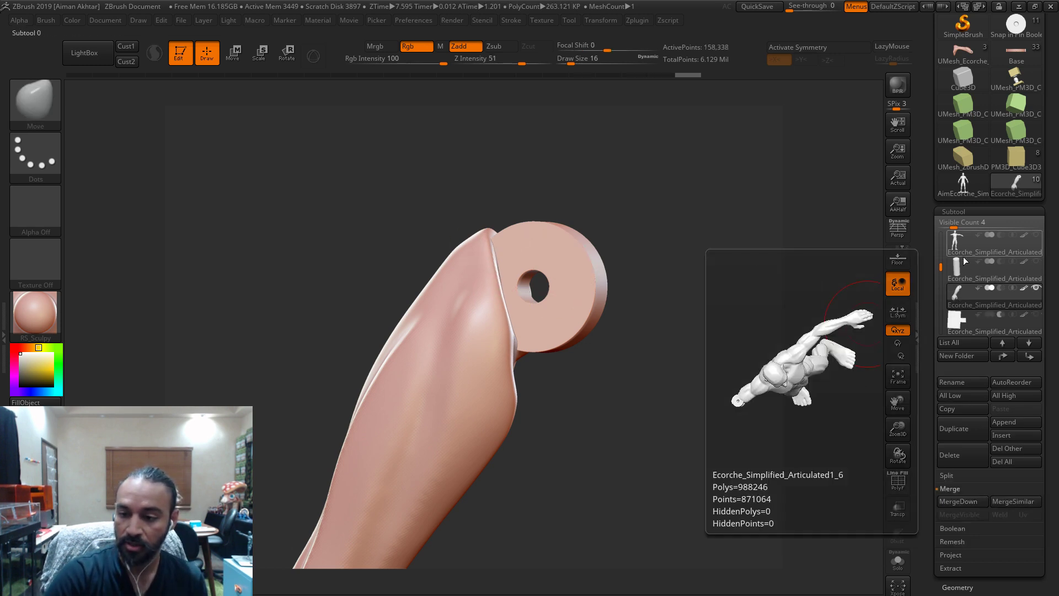
left_click(958, 270)
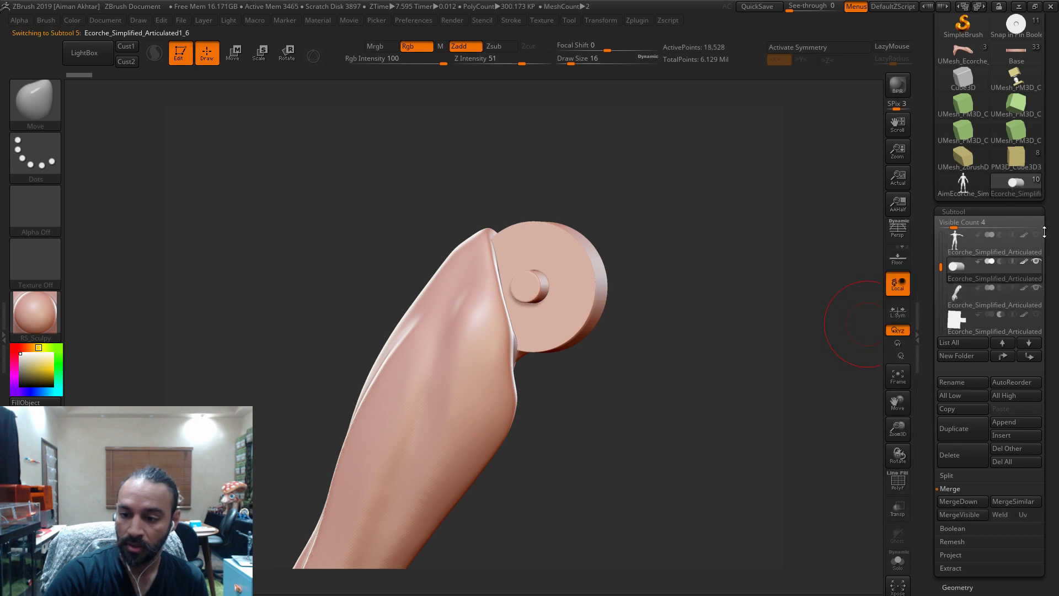
left_click_drag(662, 397, 693, 464)
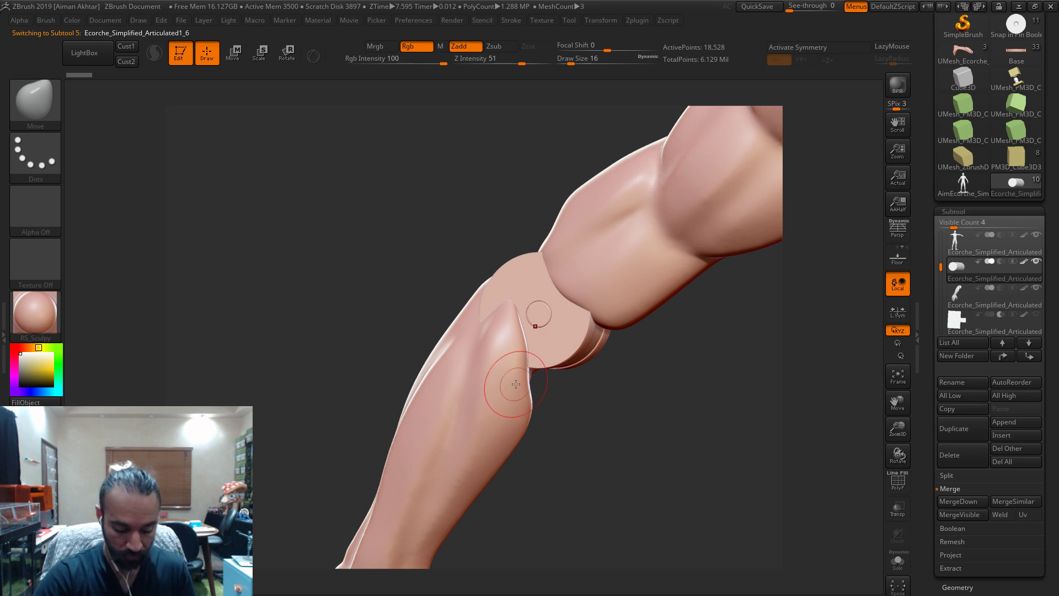
left_click_drag(584, 439, 609, 443)
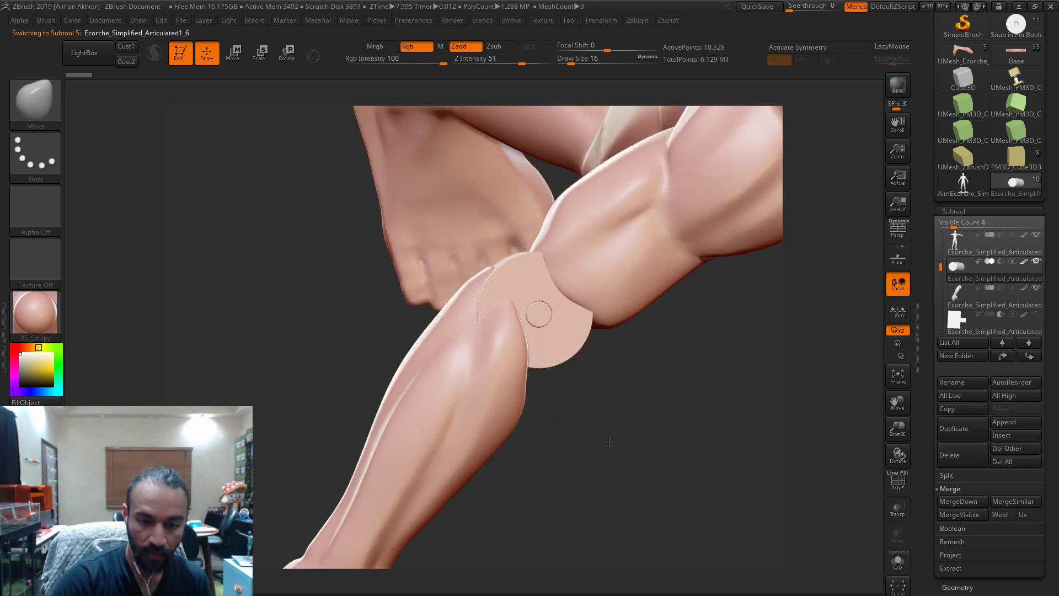
- Set the draw size to 31, make the forearm active without its hinge part, and check its elbow end in Solo mode
key("bracketright")
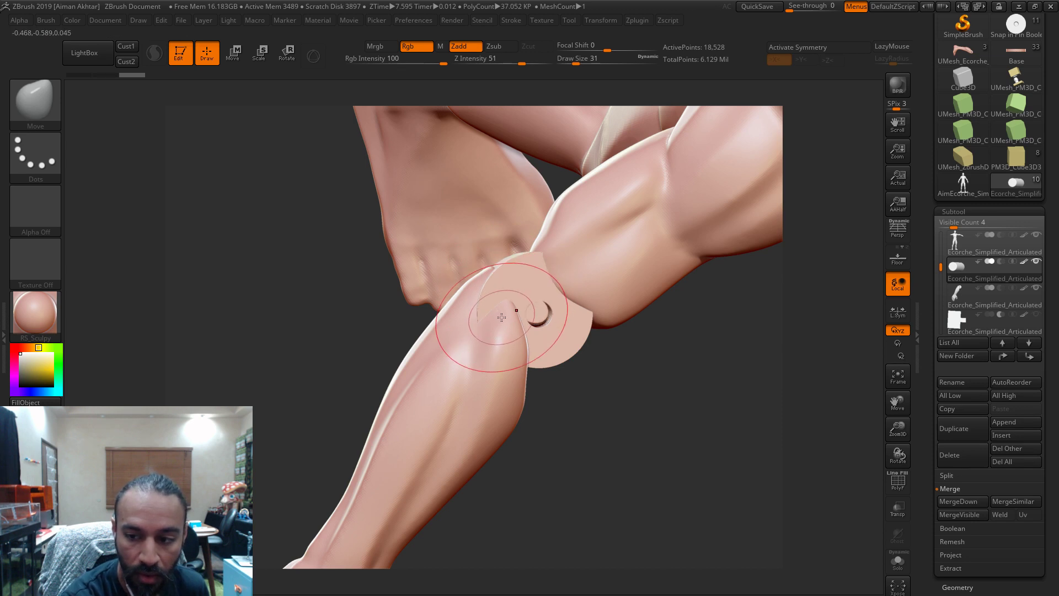
left_click(487, 390, "alt")
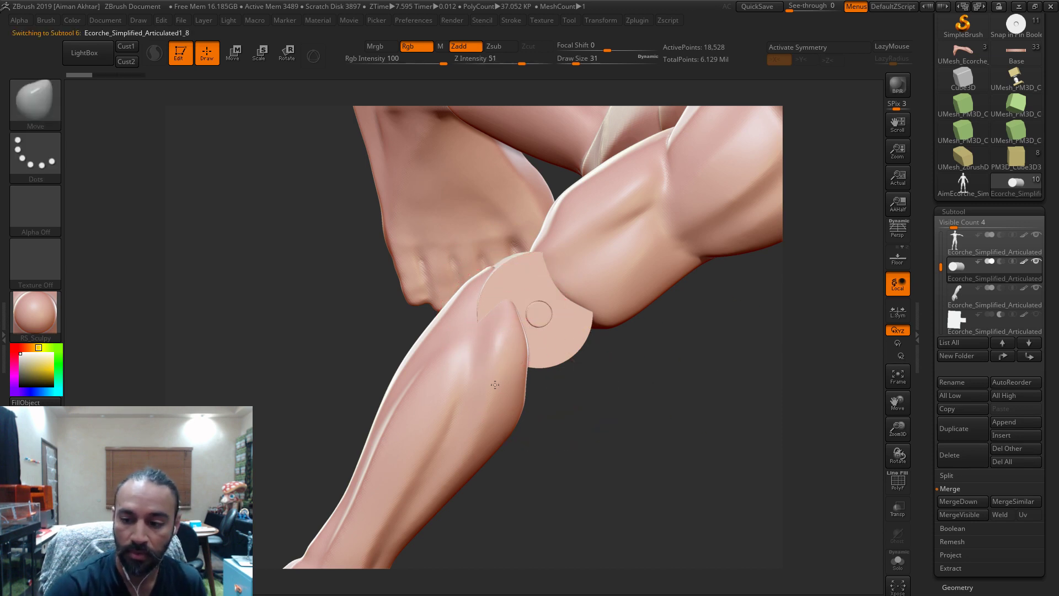
left_click(897, 560)
left_click_drag(606, 480, 833, 545)
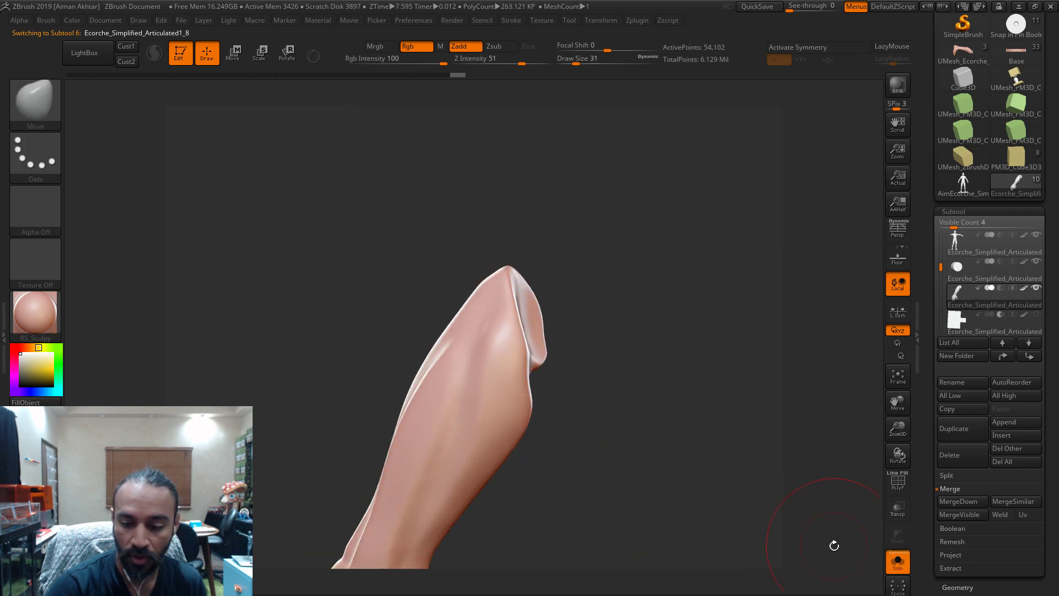
left_click(892, 568)
mouse_move(739, 513)
left_mouse_down()
mouse_move(711, 497)
mouse_move(731, 504)
left_mouse_up()
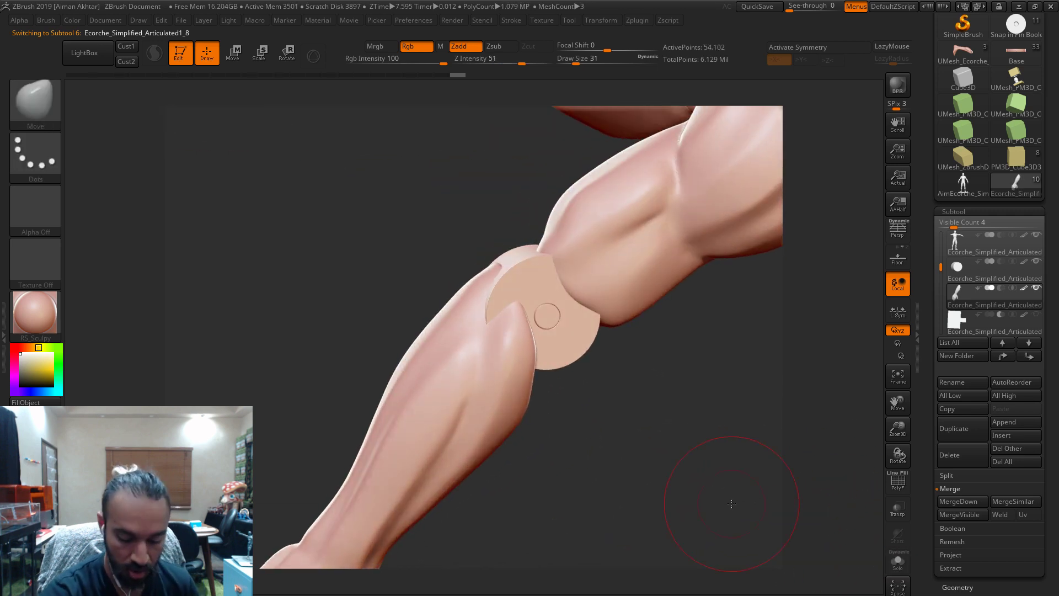
- Reshape and smooth the forearm's outer contour just below the elbow using draw sizes 13 and 31
right_click_drag(499, 297, 502, 294)
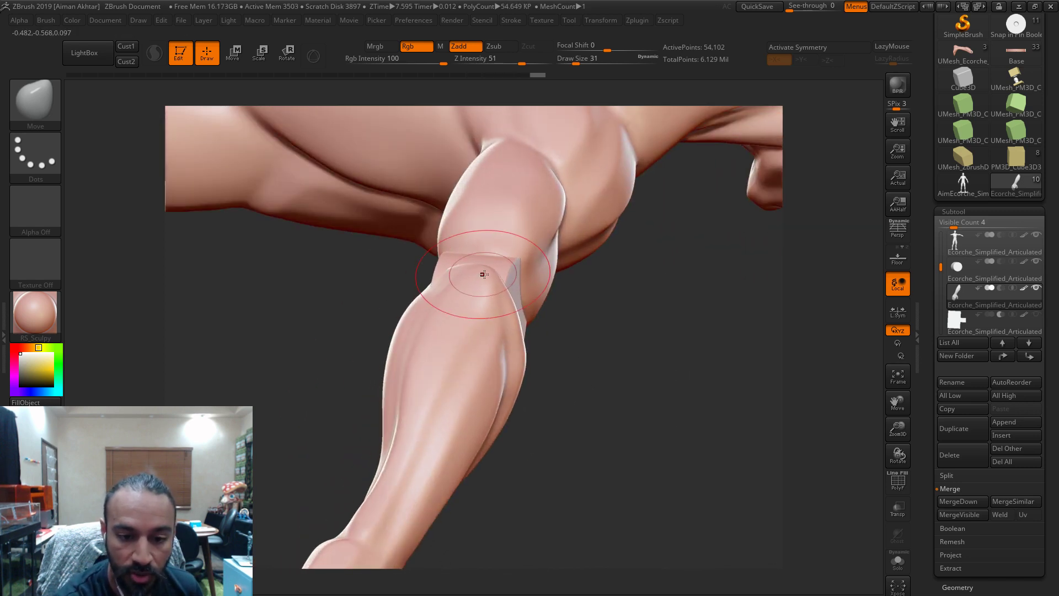
mouse_move(616, 287)
right_mouse_down()
mouse_move(425, 277)
mouse_move(466, 274)
mouse_move(478, 307)
right_mouse_up()
key("s")
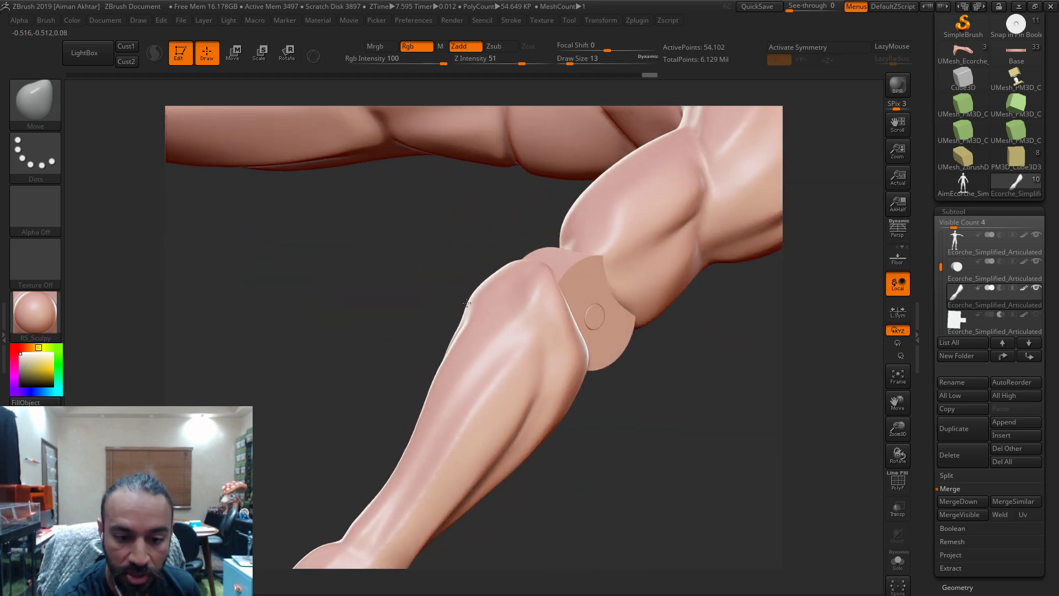
key("shift")
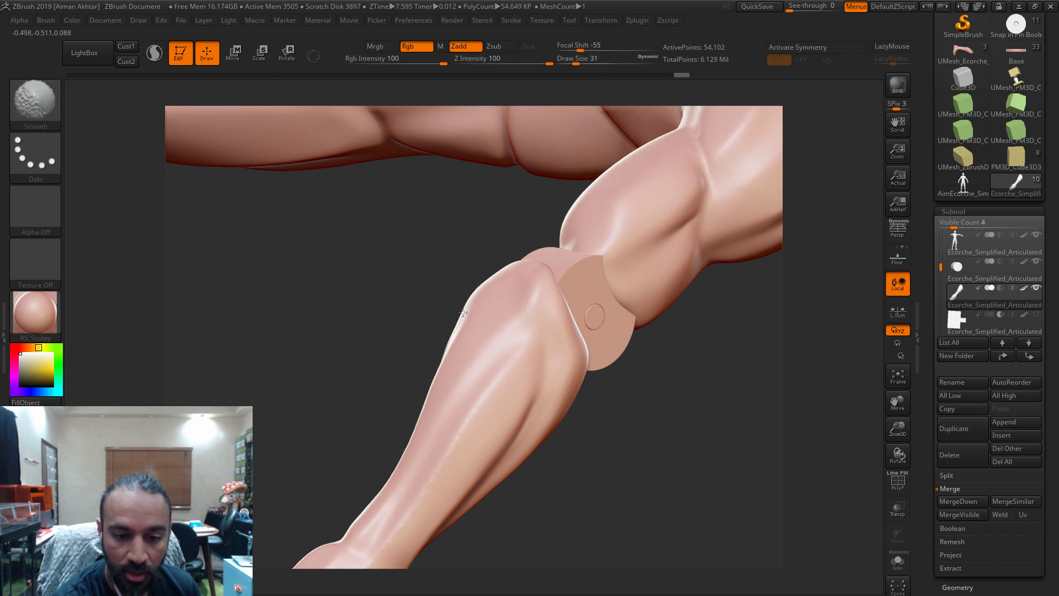
right_click_drag(551, 333, 463, 293)
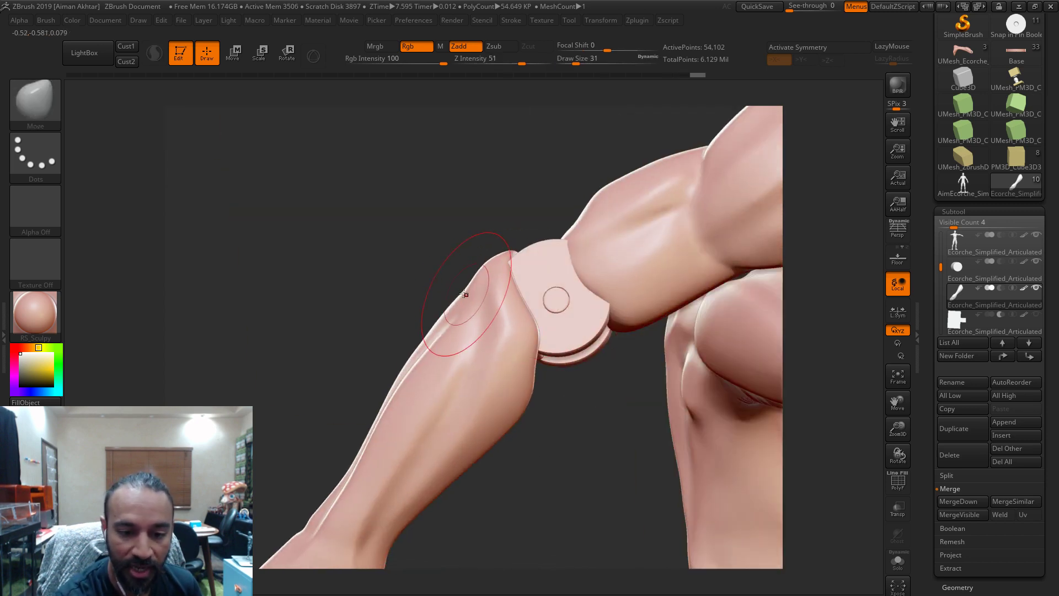
key("[")
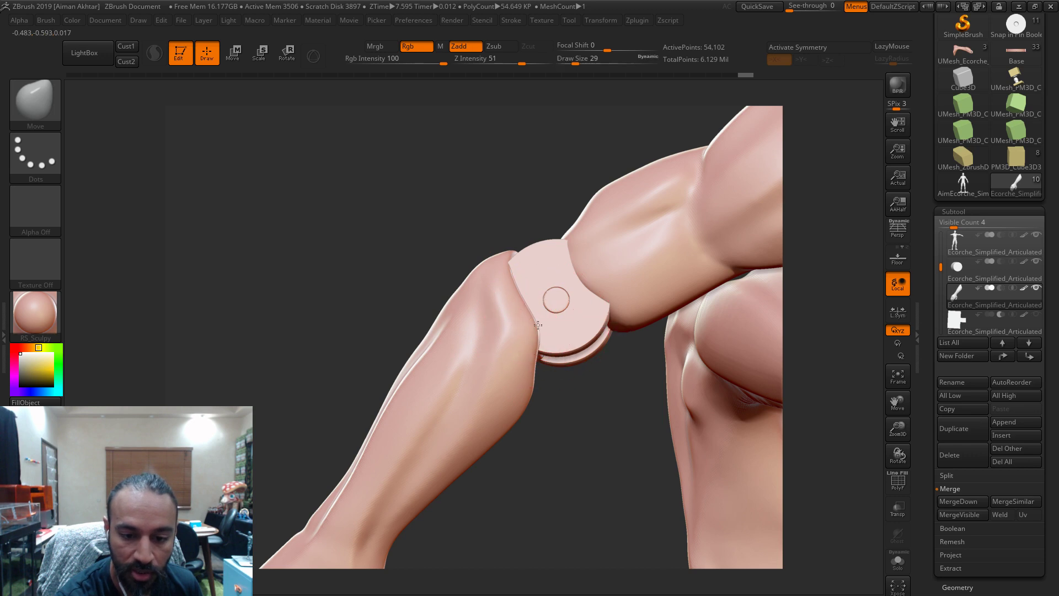
- Fit the forearm's edge to the curve of the hinge disc, smoothing at draw size 18 and moving the tip at 23
key("[")
key("[")
key("shift")
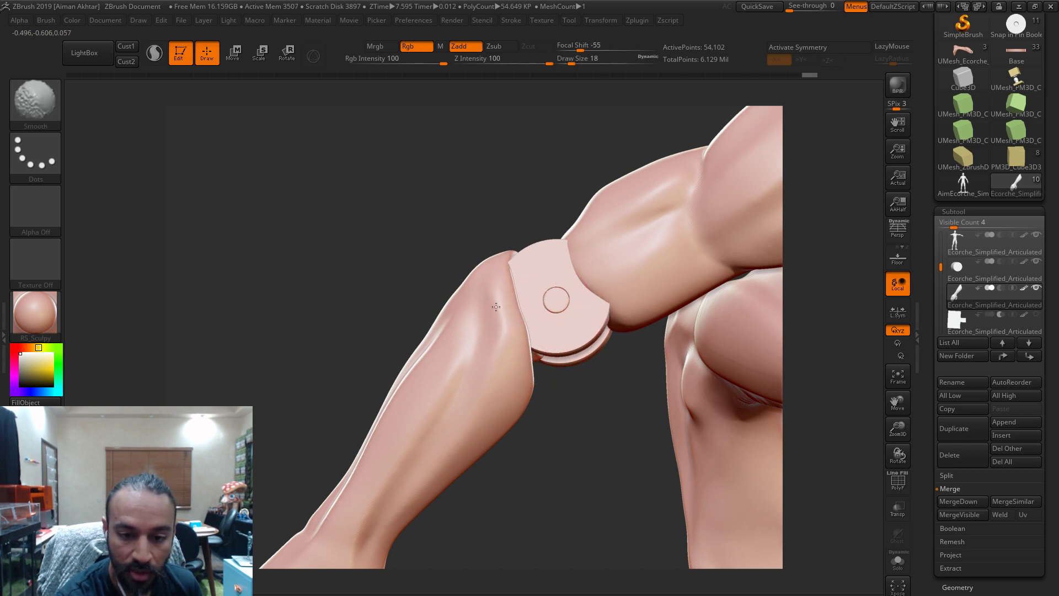
left_click_drag(449, 291, 554, 295)
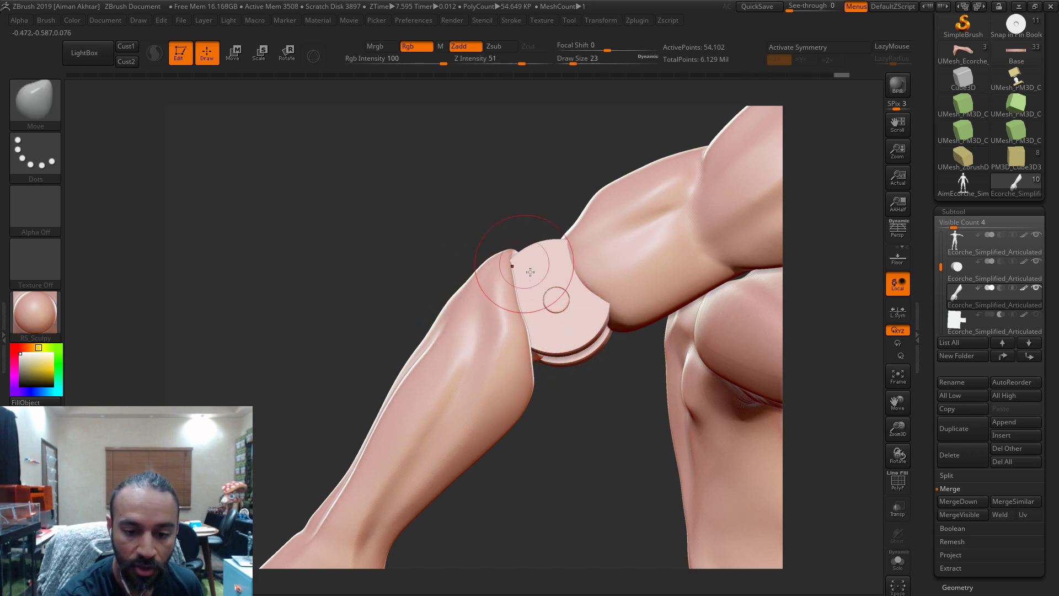
left_click_drag(517, 262, 522, 296)
left_click_drag(515, 258, 504, 266)
- Move the forearm's lip around the lower hinge disc at draw size 25 and smooth the rim at draw size 20
left_click_drag(556, 383, 539, 323)
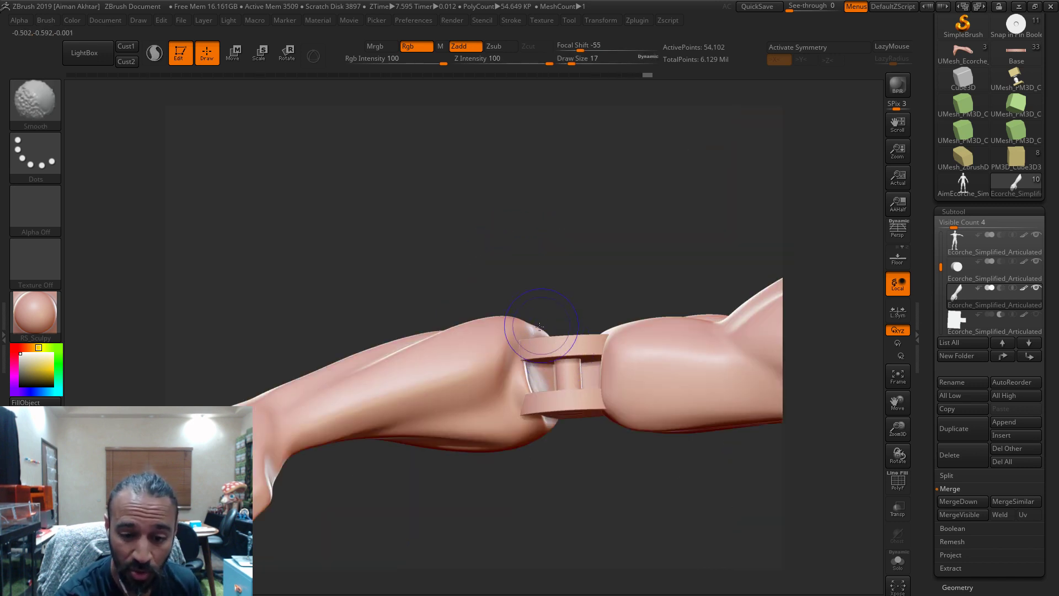
key("bracketright")
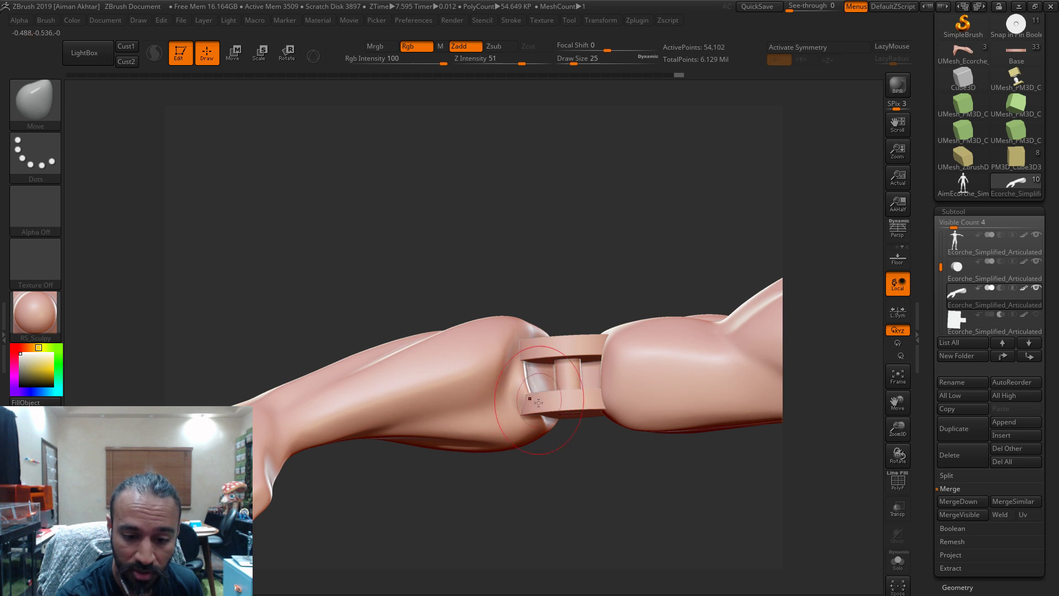
mouse_move(533, 396)
left_mouse_down()
mouse_move(532, 411)
mouse_move(546, 394)
mouse_move(516, 391)
left_mouse_up()
key("bracketleft")
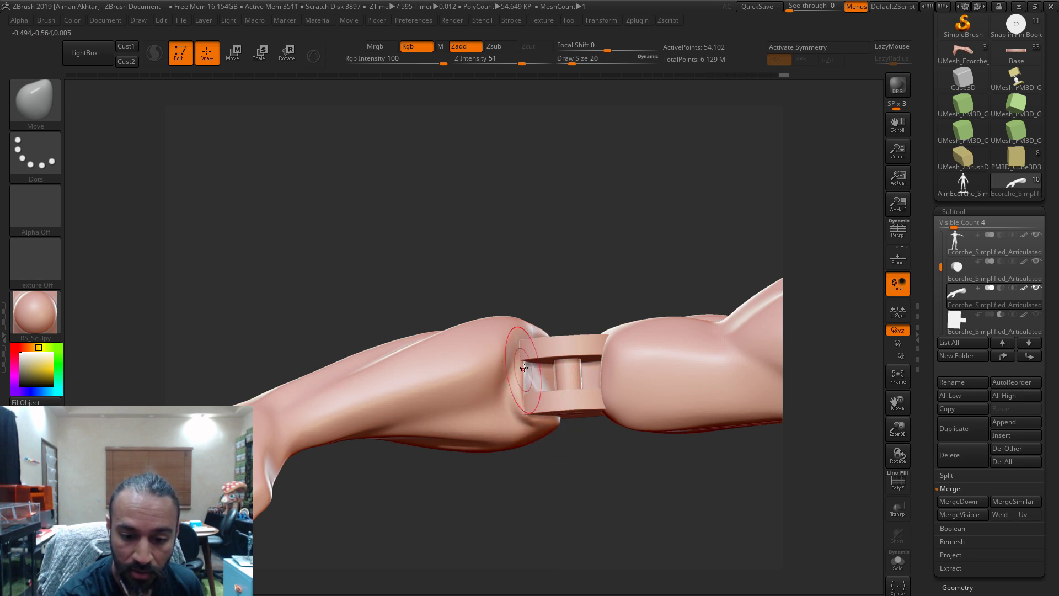
key("shift")
right_click_drag(541, 347, 544, 303)
key("ctrl+z")
key("shift")
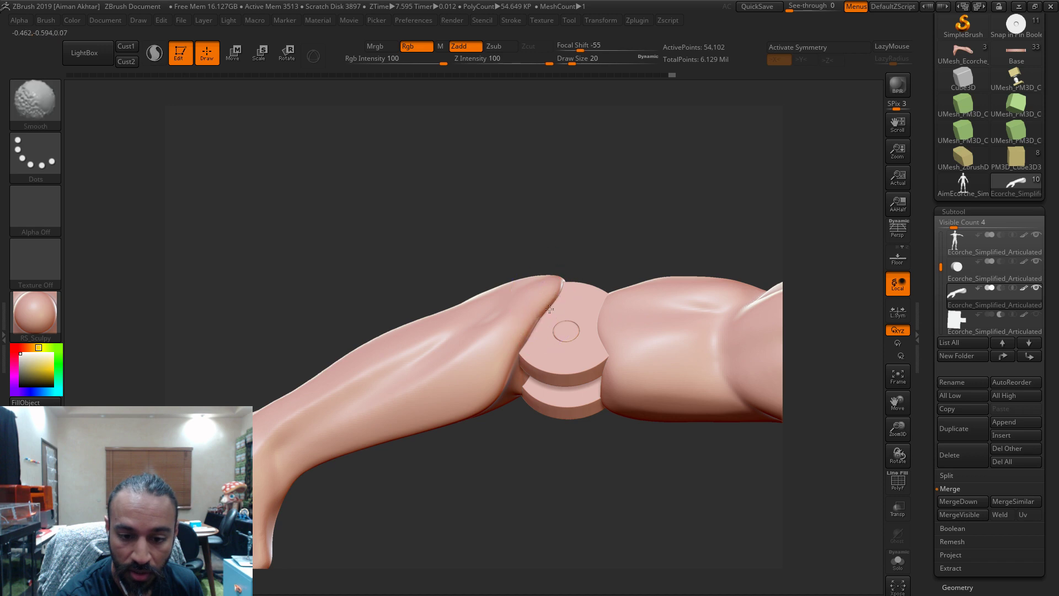
- Make the body active, check the elbow gap from behind, and unhide the body's hinge part
right_click_drag(546, 479, 572, 382)
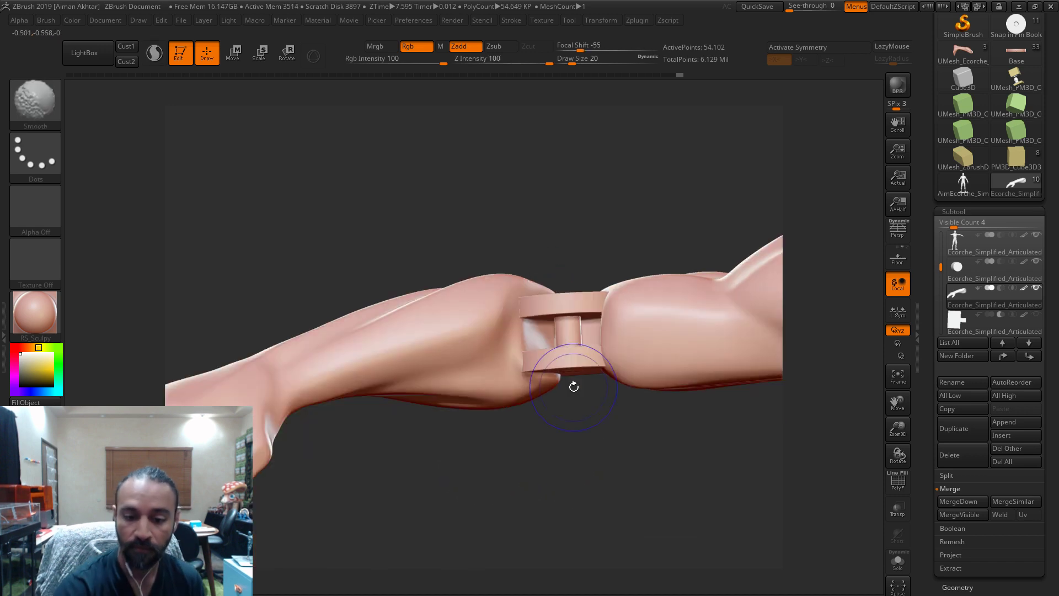
right_click_drag(584, 488, 517, 391)
left_click(486, 348, "alt")
right_click_drag(485, 347, 551, 419)
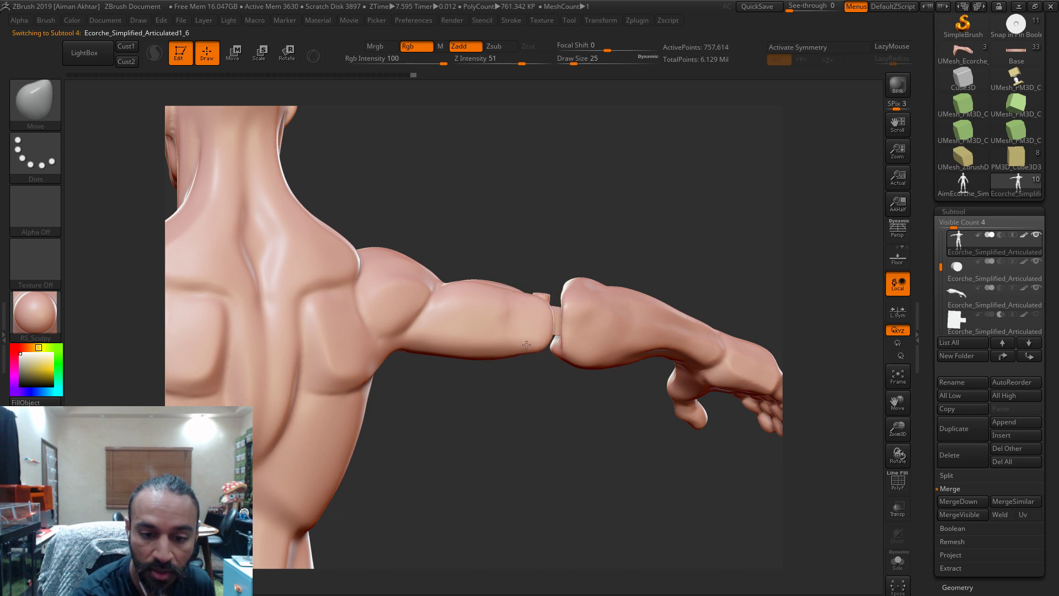
left_click(610, 236, "ctrl+shift")
key("f")
mouse_move(680, 236)
right_mouse_down()
mouse_move(615, 251)
mouse_move(721, 338)
mouse_move(546, 364)
mouse_move(493, 338)
right_mouse_up()
- Isolate the forearm from its hinge part and pull its lower elbow lip toward the upper arm at draw size 33
left_click(490, 343, "alt")
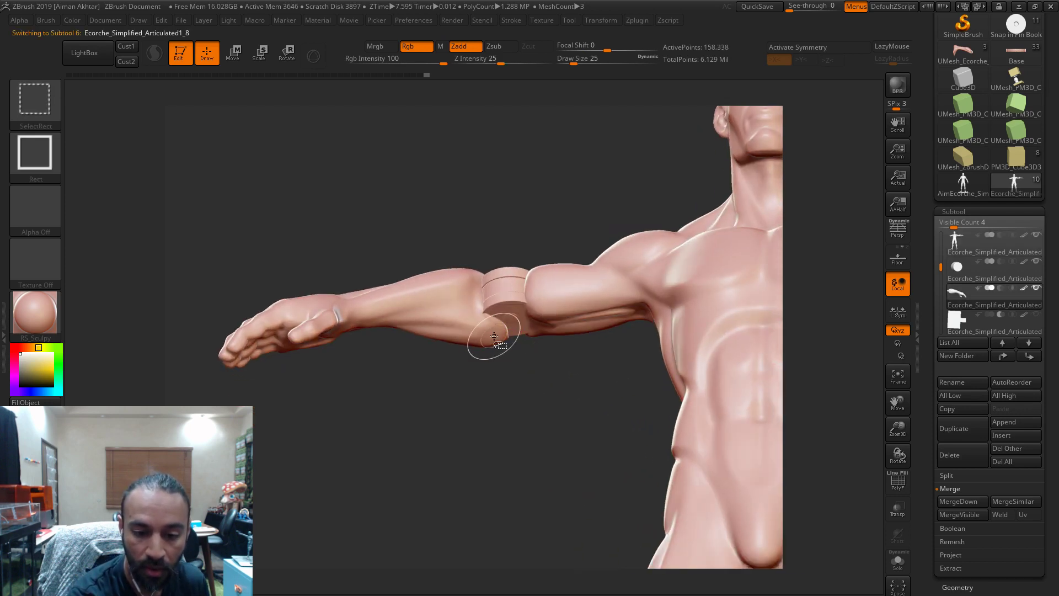
left_click(492, 342, "ctrl+shift")
key("s")
left_click_drag(502, 340, 523, 334)
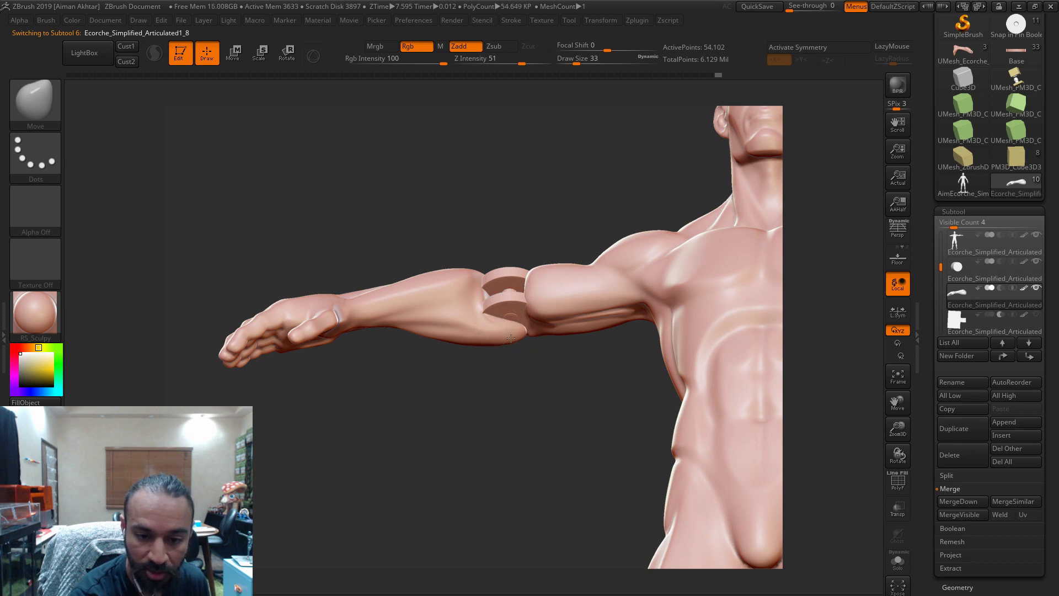
right_click_drag(515, 408, 510, 397)
right_click_drag(496, 359, 498, 286)
- Adjust the forearm's outer contour near the elbow with the Move brush at draw size 44 and smooth it at 22
left_click_drag(485, 251, 523, 281, "ctrl+shift")
key("s")
left_click_drag(516, 319, 495, 317)
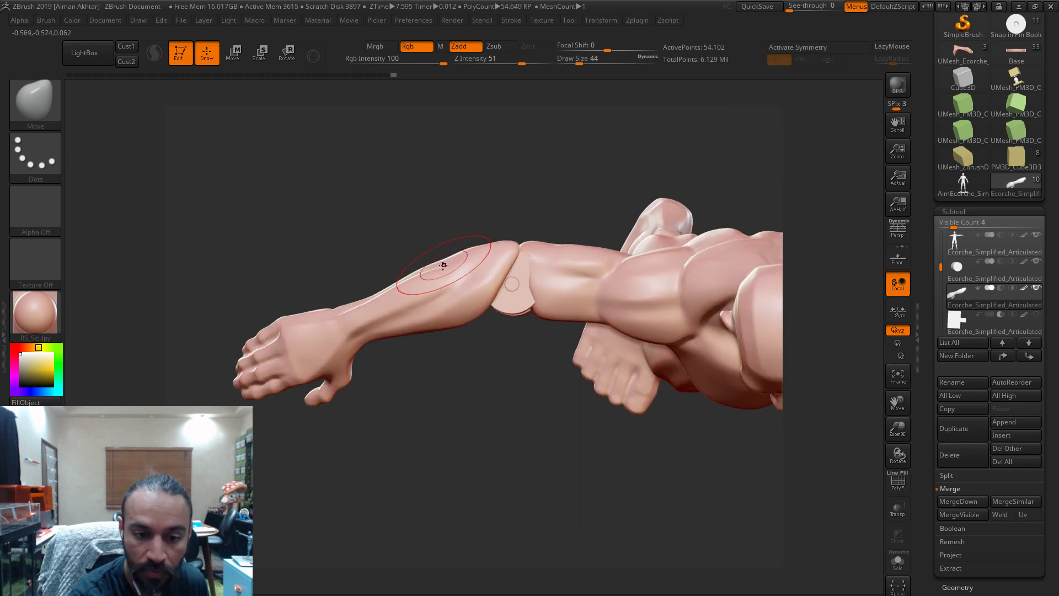
key("s")
mouse_move(461, 252)
left_mouse_down()
mouse_move(450, 252)
mouse_move(477, 244)
left_mouse_up()
key("s")
key("shift")
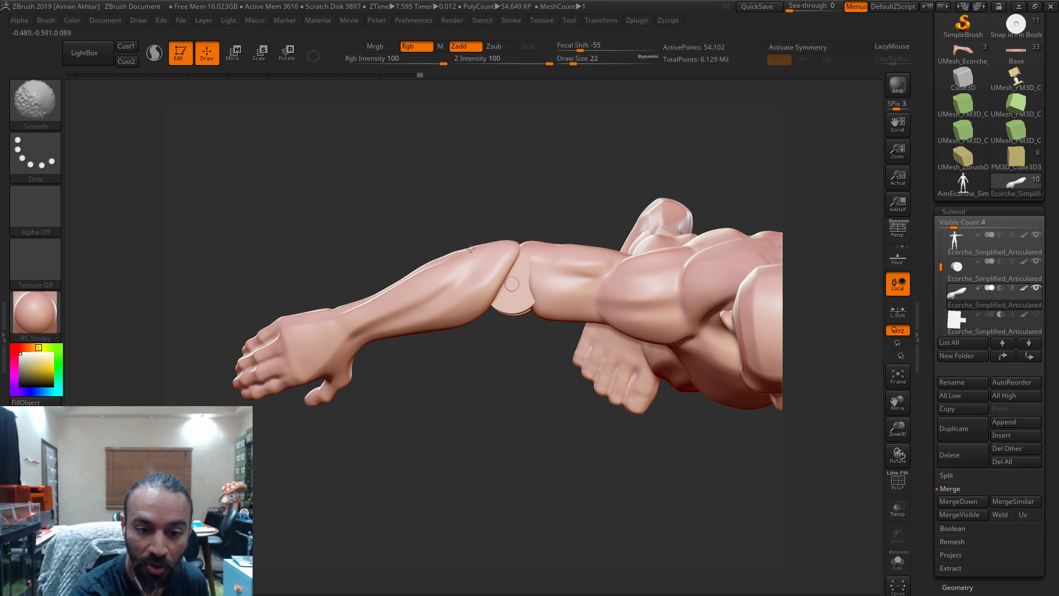
- Isolate the body from its hinge part and pull the upper arm's rim toward the elbow hinge at draw size 17
mouse_move(539, 439)
left_mouse_down()
mouse_move(531, 362)
mouse_move(543, 380)
mouse_move(544, 363)
mouse_move(529, 378)
mouse_move(529, 359)
left_mouse_up()
left_click(539, 323, "alt")
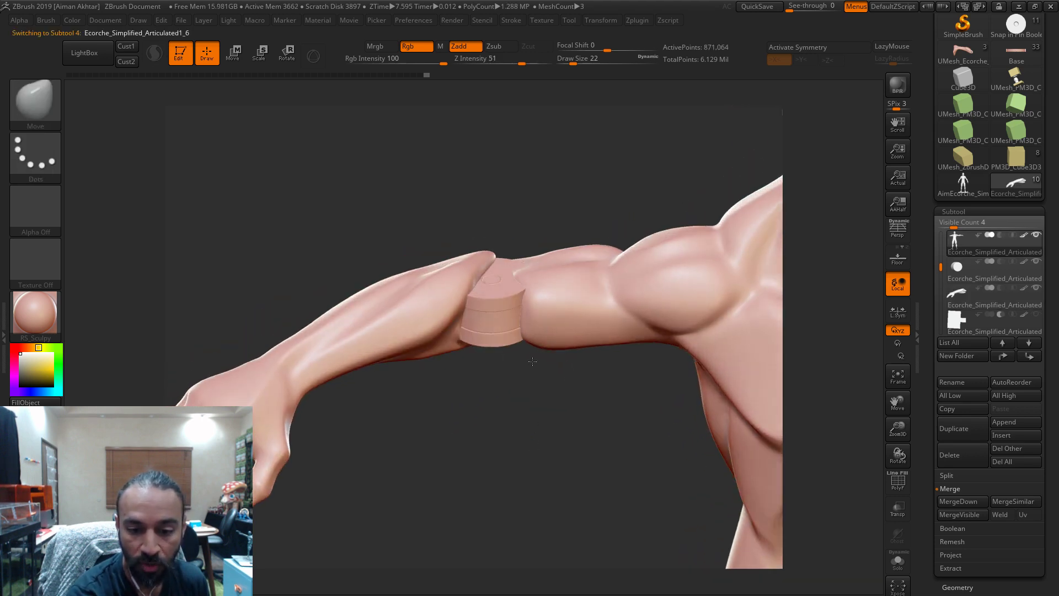
left_click_drag(541, 404, 573, 463)
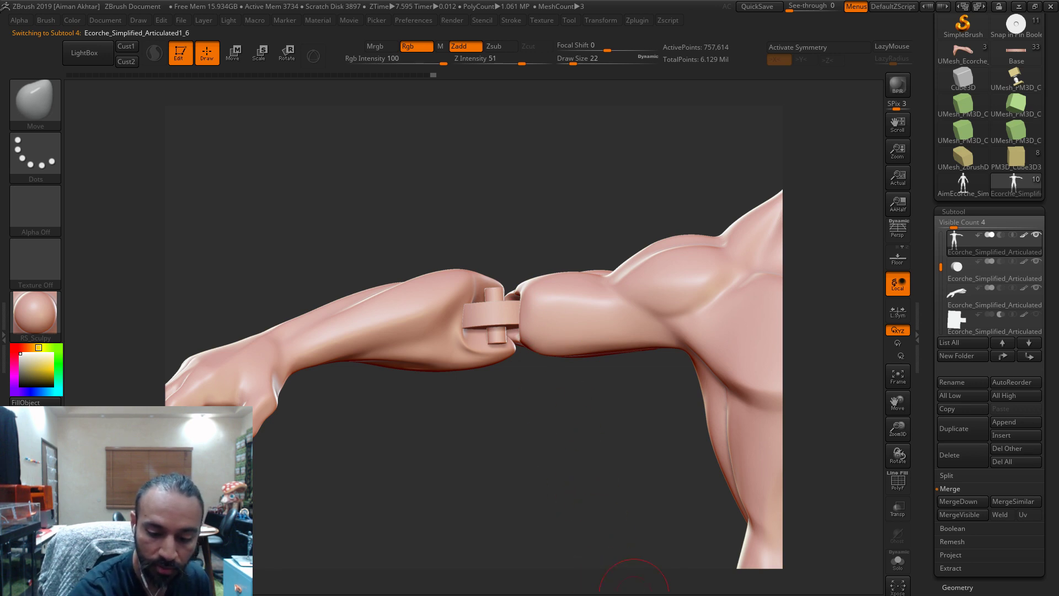
key("s")
left_click_drag(527, 309, 511, 313)
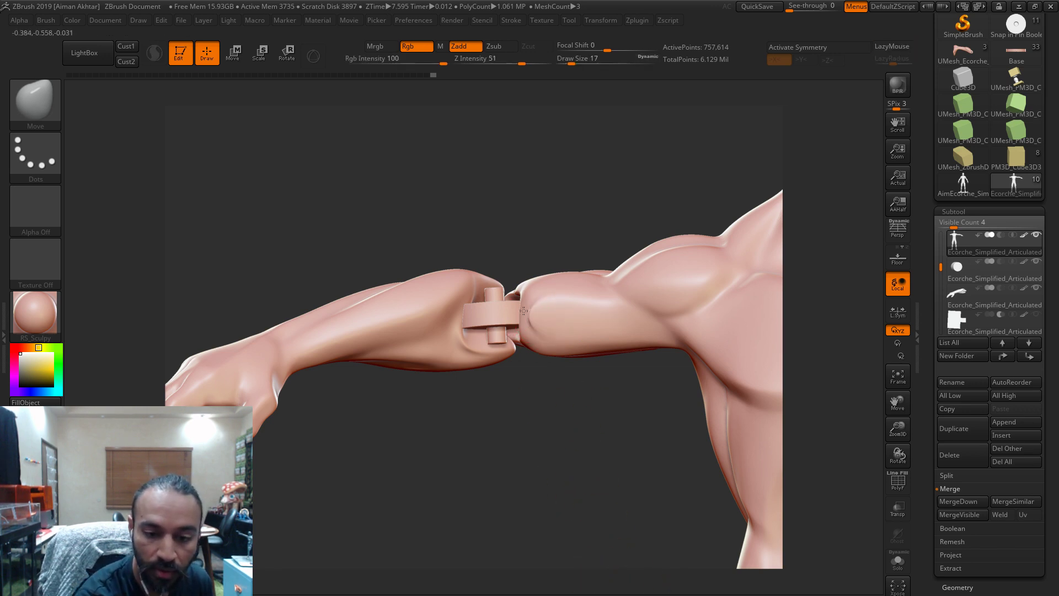
left_click_drag(566, 429, 565, 434)
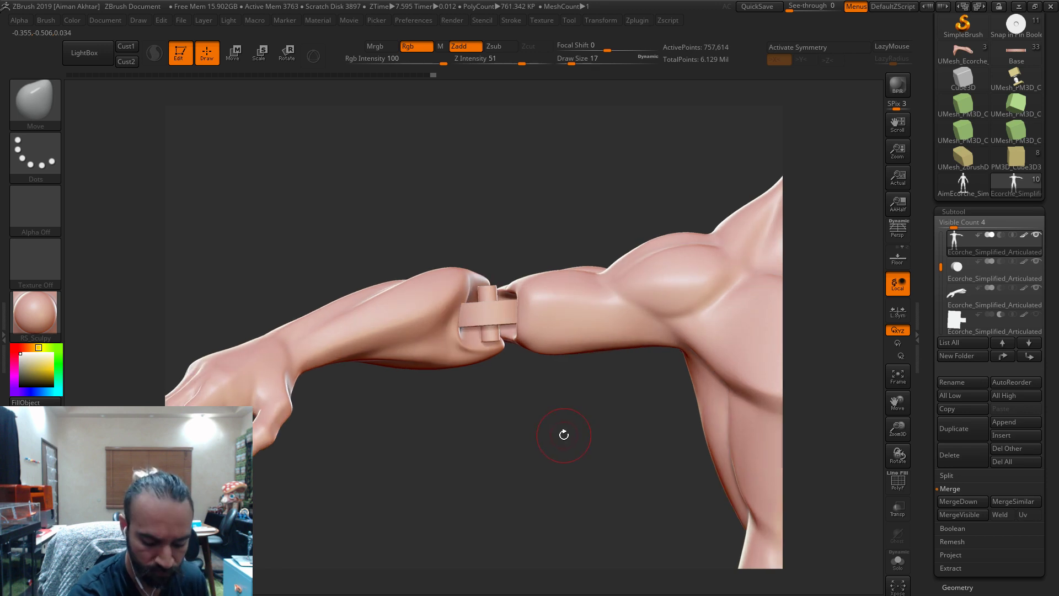
left_click_drag(535, 391, 536, 399)
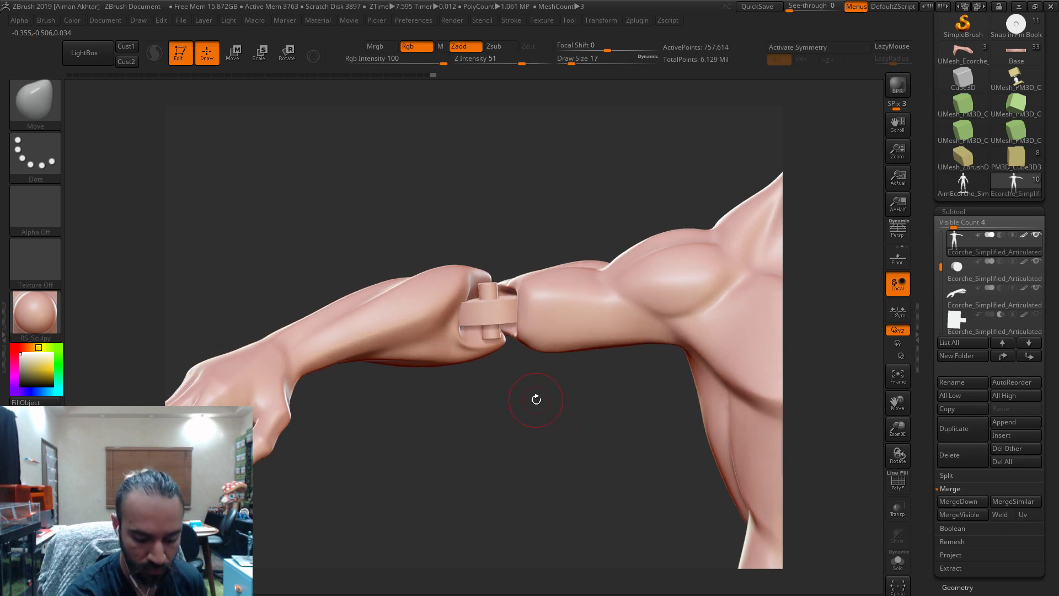
key("d")
left_click(490, 213)
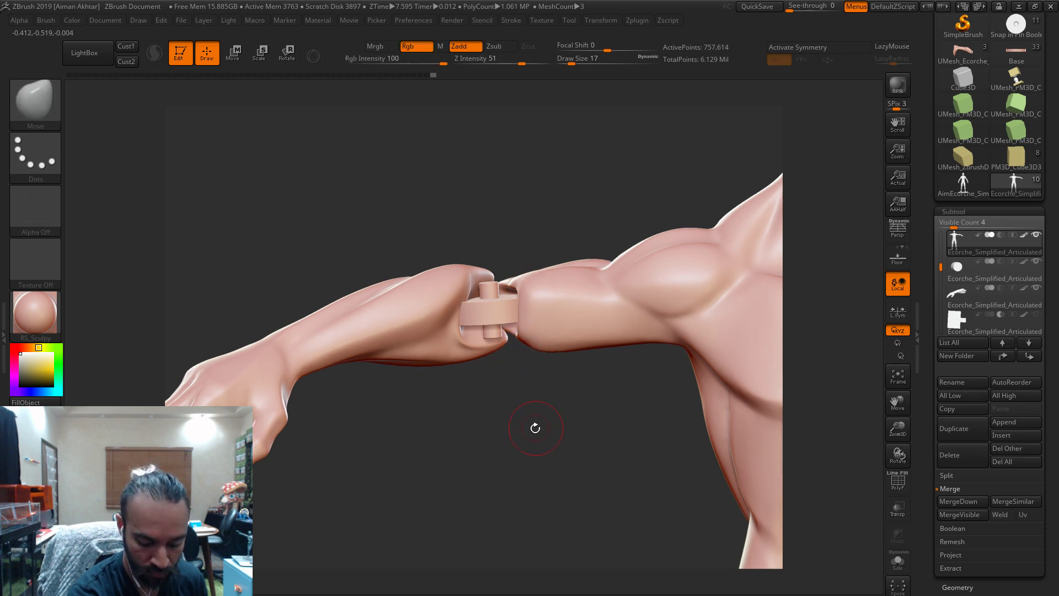
key("b")
key("d")
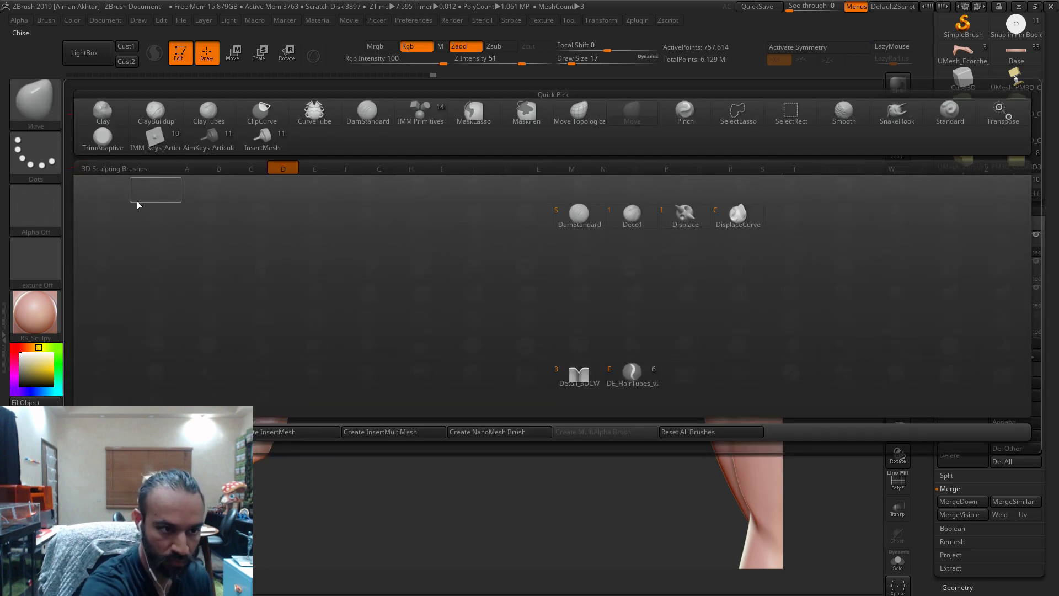
key("Escape")
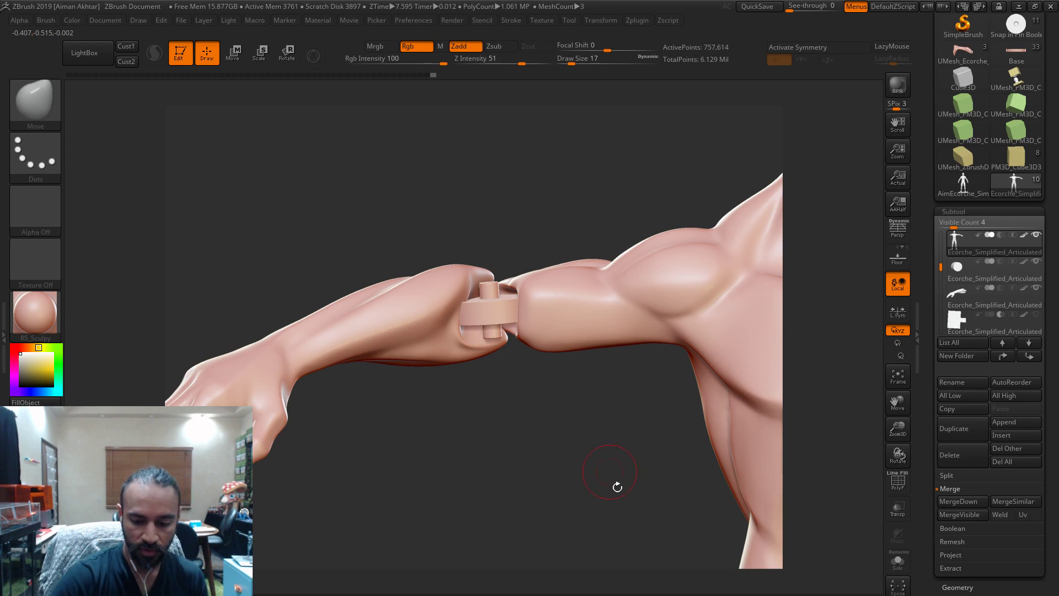
- Try to load the IMM_Keys_Articulation brush and look through the available sculpting brushes
double_click(626, 593)
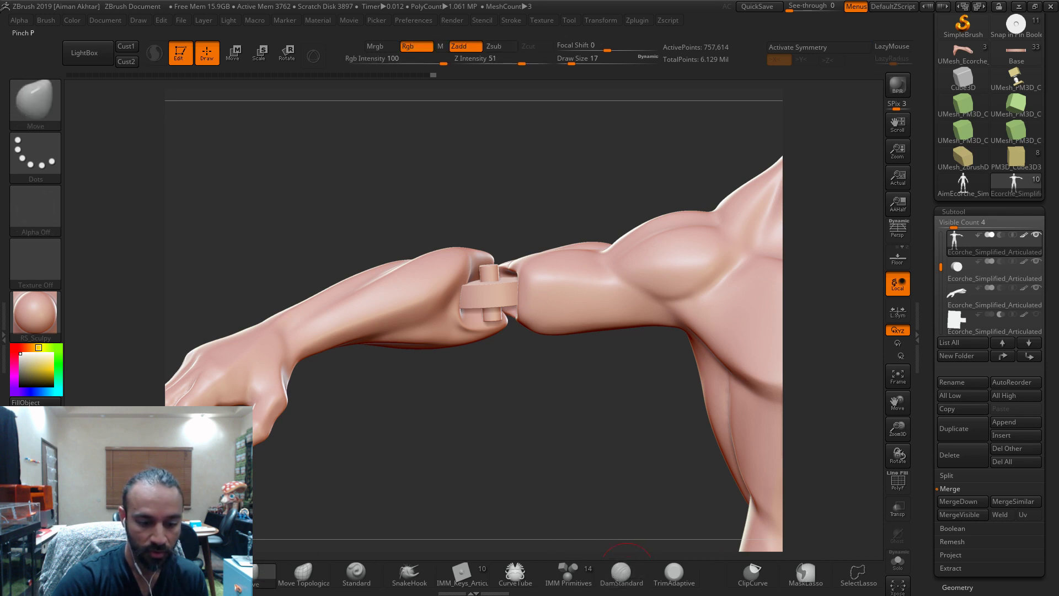
left_click(356, 574)
left_click(406, 576)
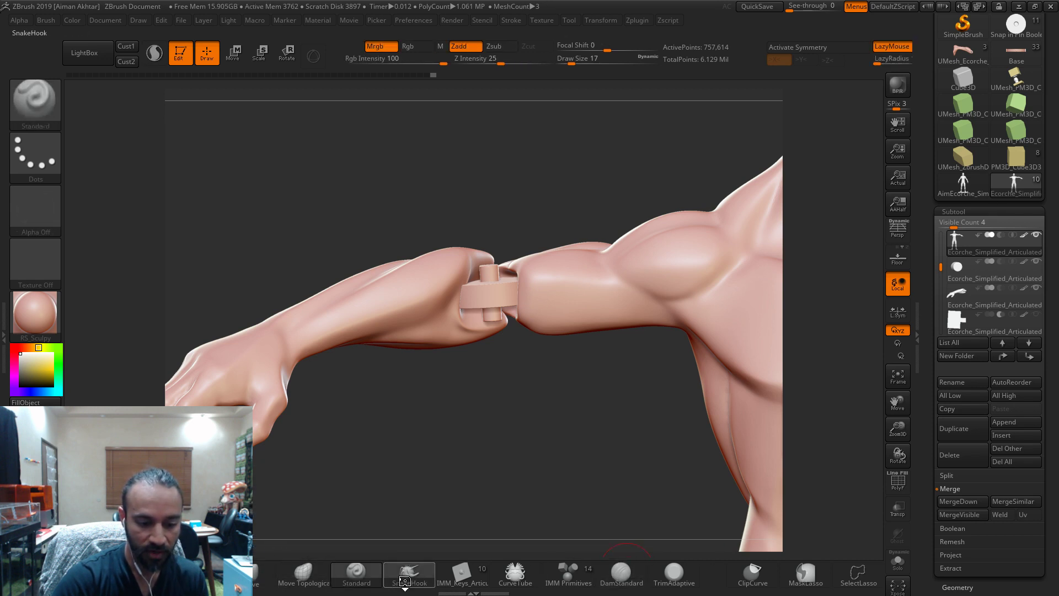
left_click(461, 574)
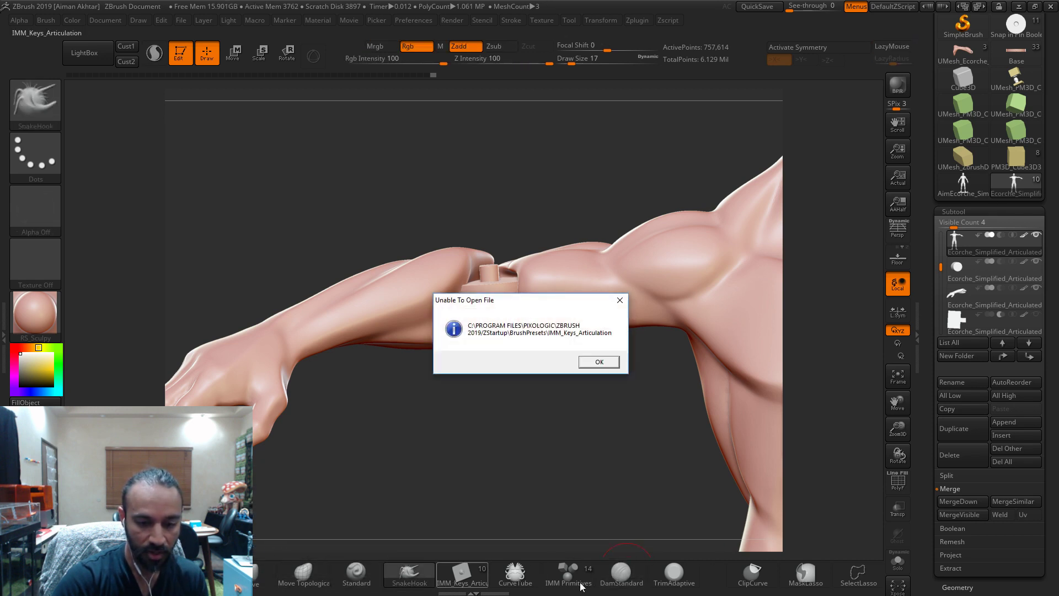
left_click(598, 362)
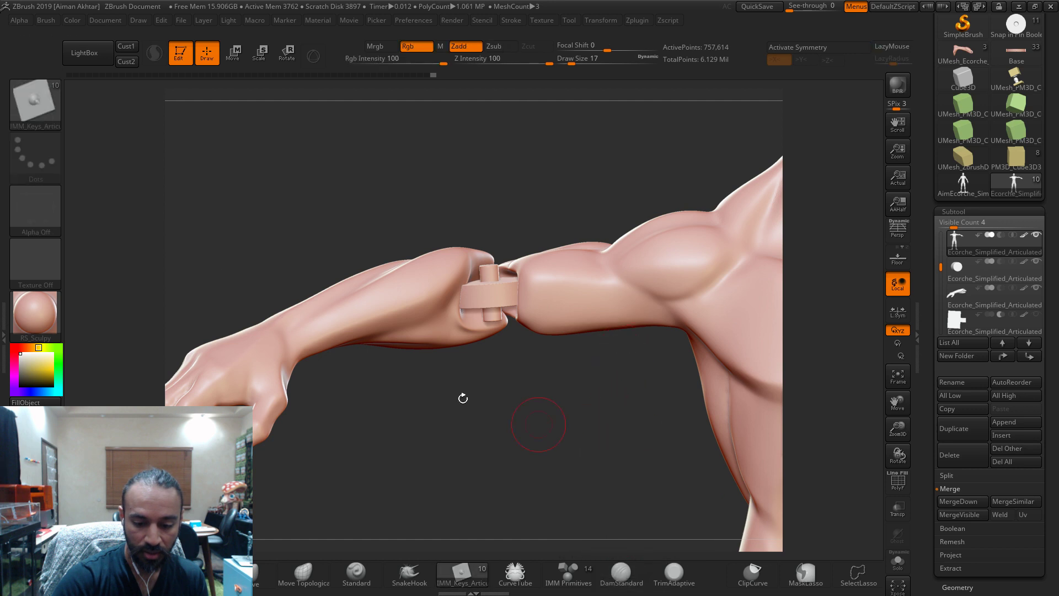
left_click(59, 120)
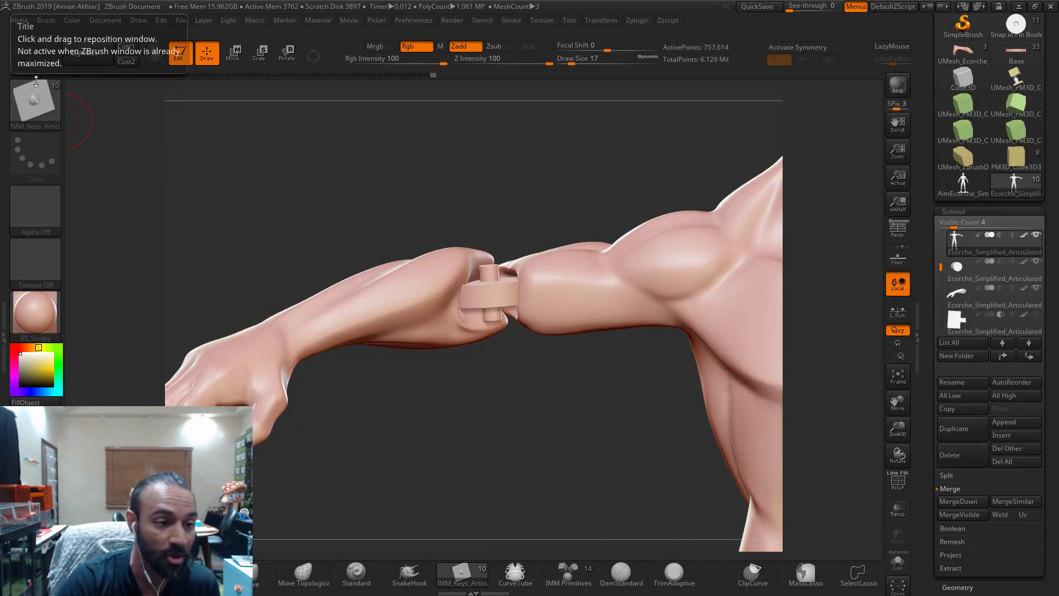
left_click(38, 101)
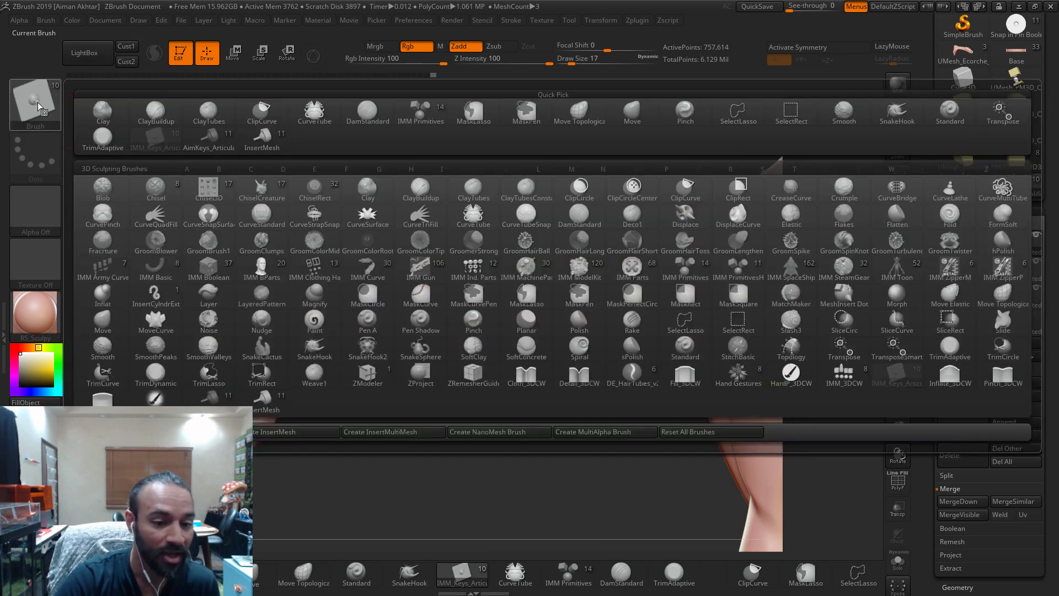
left_click(507, 323)
- Carve a recess in the upper arm beside the elbow hinge using the Standard brush without color at draw size 14, and unhide the body's hinge part
key("b")
key("s")
key("t")
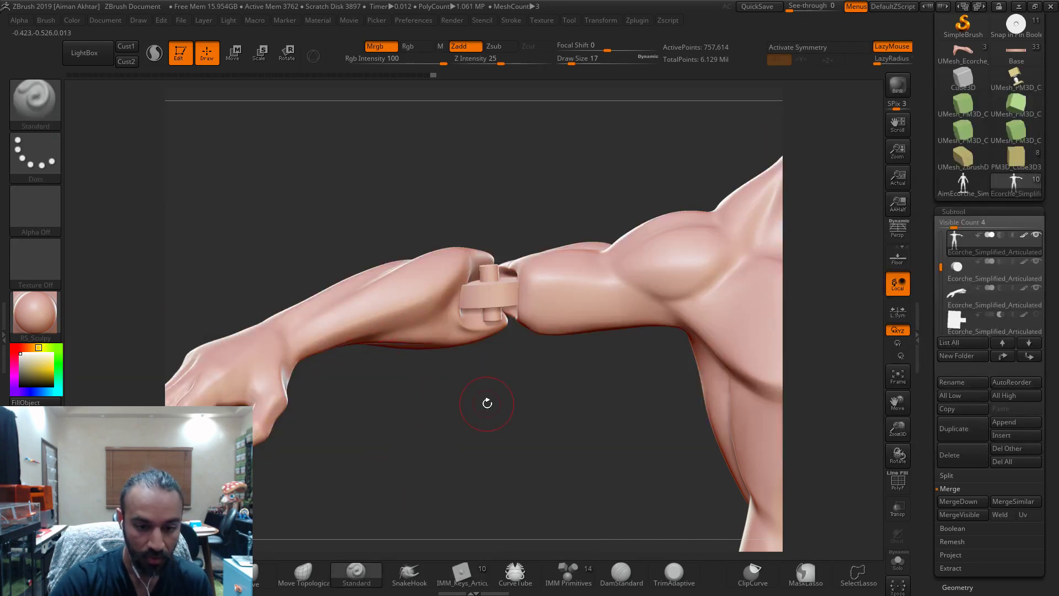
mouse_move(536, 297)
left_mouse_down("ctrl")
mouse_move(519, 298)
mouse_move(535, 294)
left_mouse_up("ctrl")
key("ctrl+z")
left_click(382, 47)
key("s")
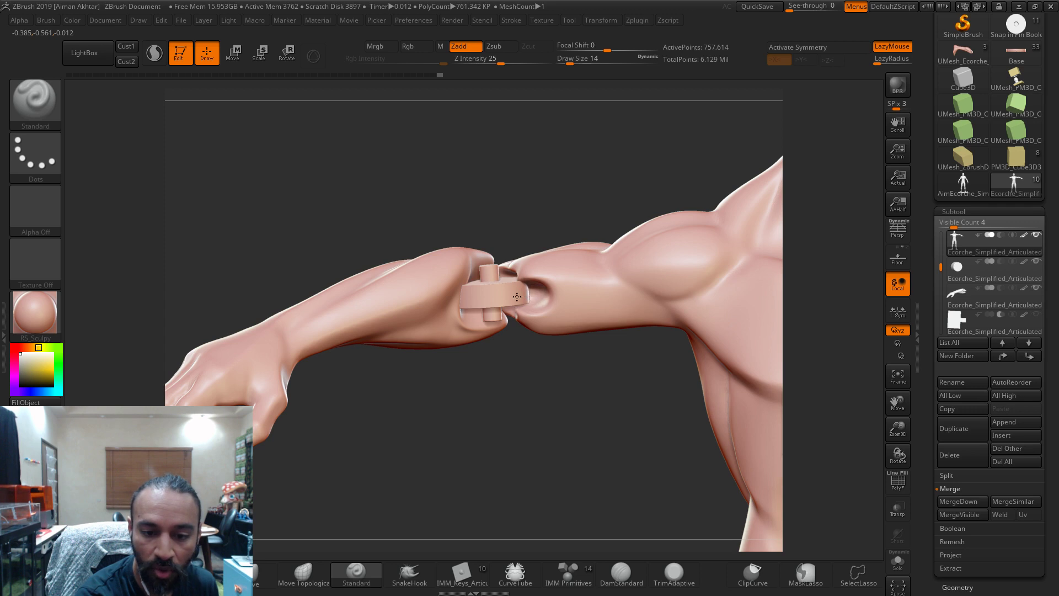
left_click(584, 380, "ctrl+shift")
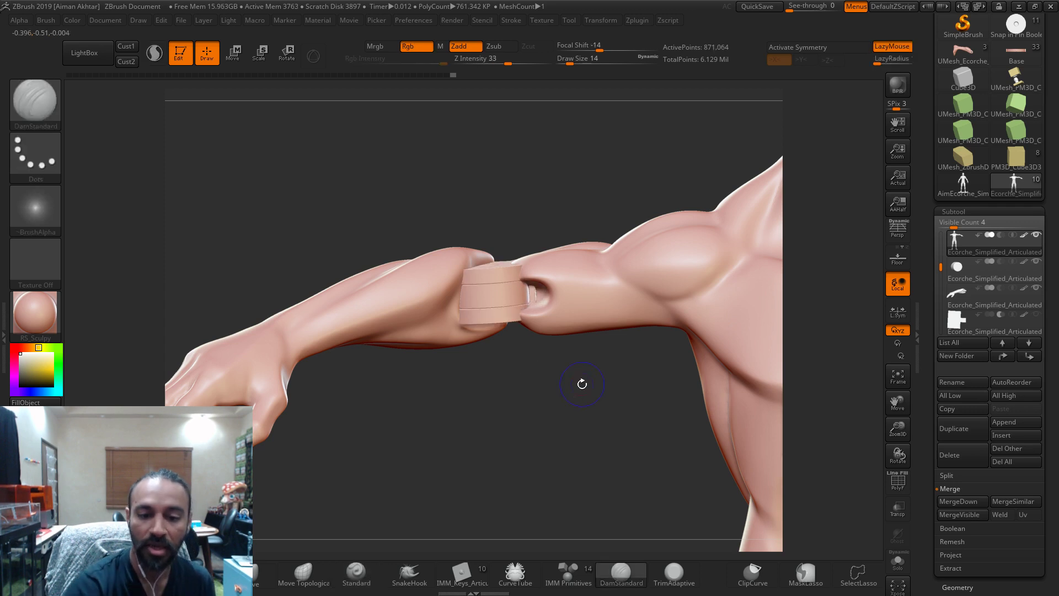
left_click_drag(531, 446, 710, 441)
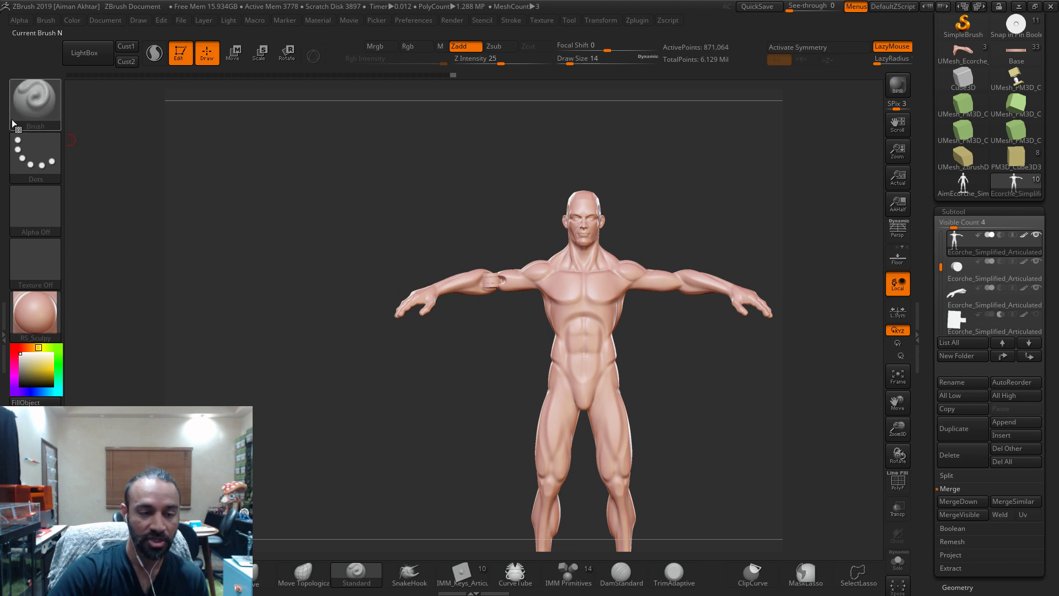
- Load the IMM_Keys_Articulation and InsertMesh brushes to review their joint parts, and return to the Standard brush
left_click(40, 115)
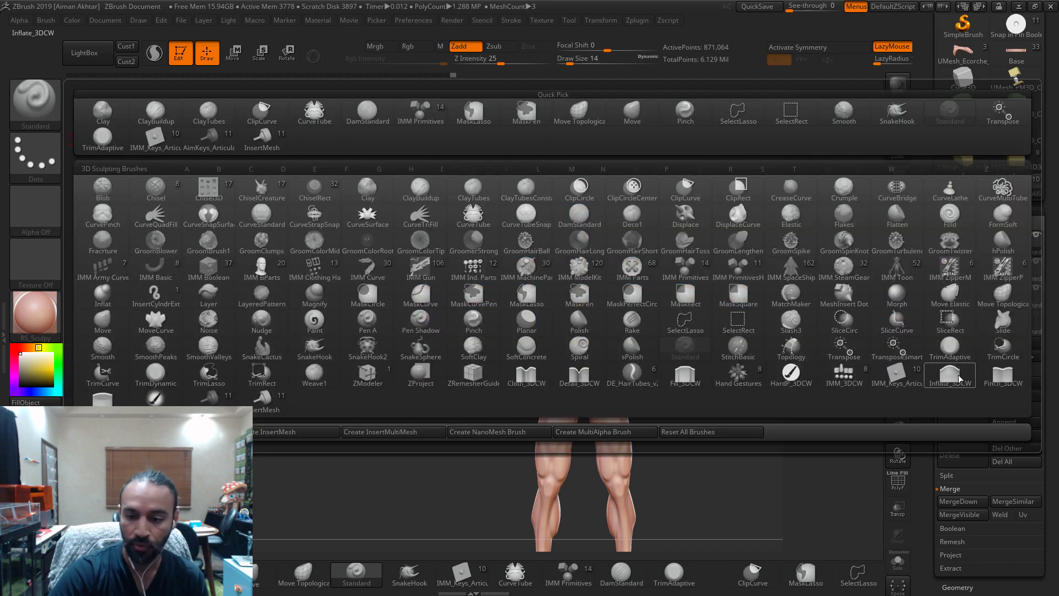
left_click(916, 379)
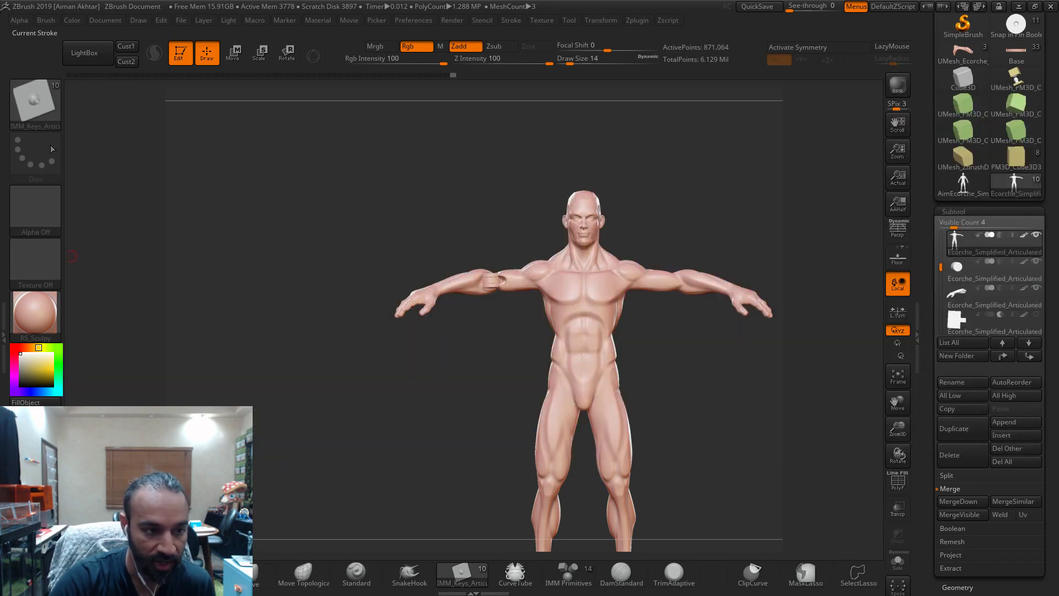
left_click(17, 102)
left_click(17, 91)
left_click(265, 399)
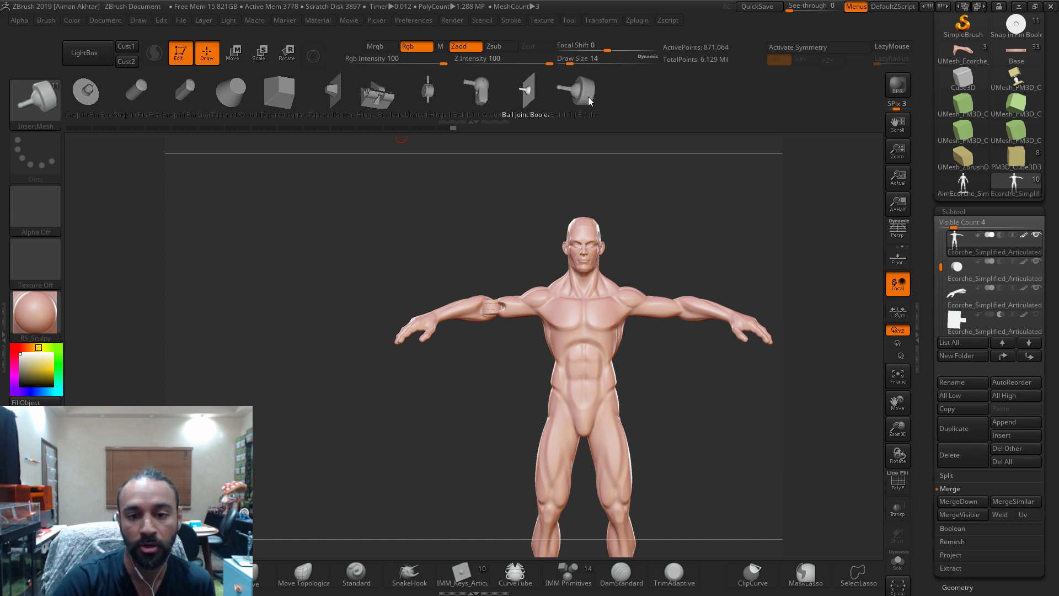
left_click_drag(707, 265, 658, 255, "alt")
key("b")
key("s")
key("t")
- Merge the body down with the elbow, forearm and cutter block subtools below it, allowing non-undoable operations until the next restart
mouse_move(940, 267)
left_mouse_down()
mouse_move(940, 309)
mouse_move(940, 226)
left_mouse_up()
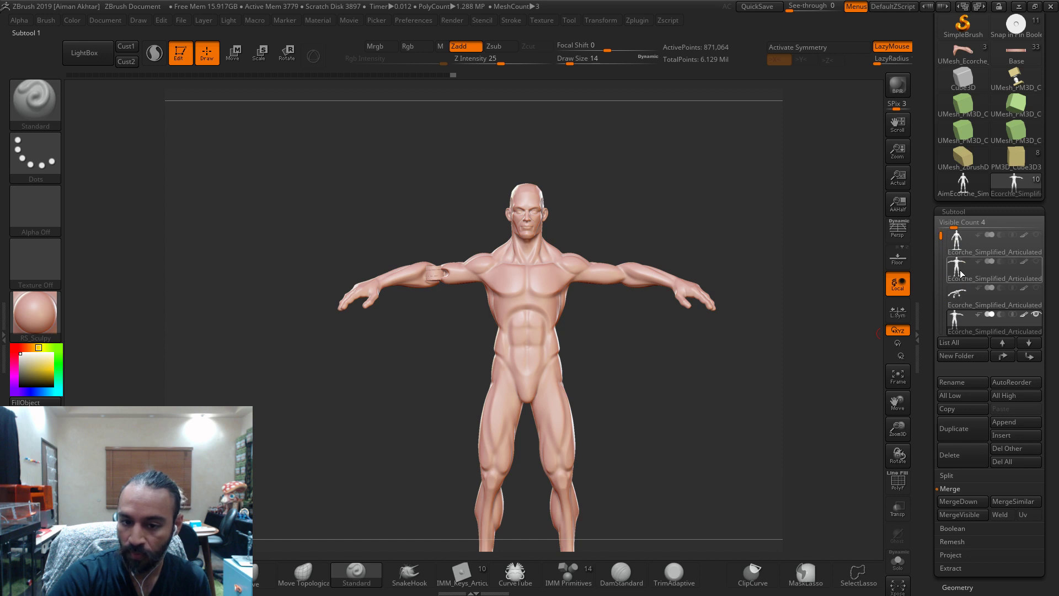
left_click_drag(941, 247, 941, 267)
left_click(960, 502)
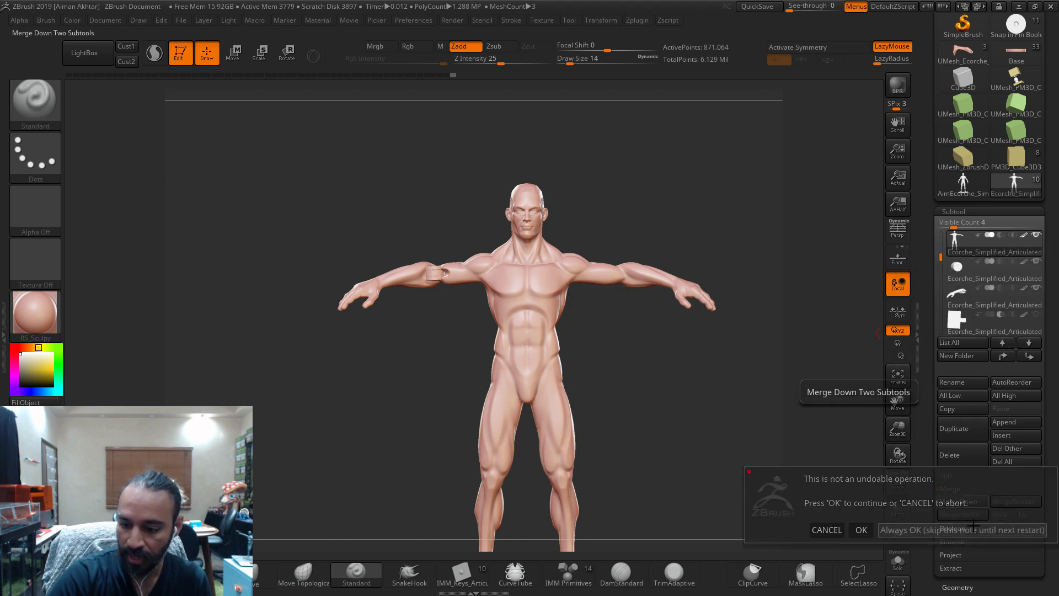
left_click(962, 529)
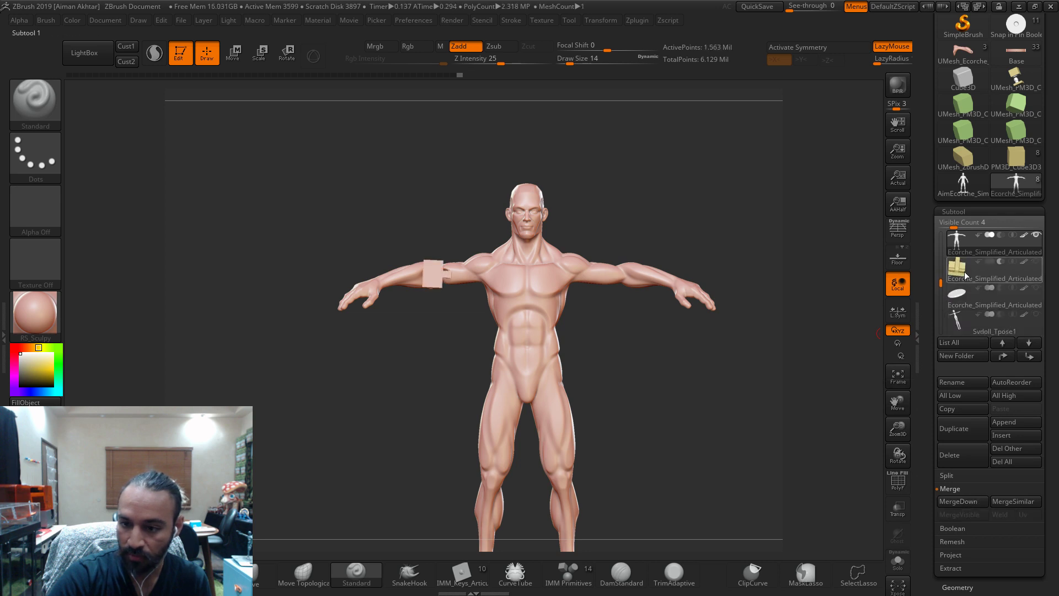
- Isolate the elbow cutter block in the merged body and split it off as its own subtool
left_click(964, 271)
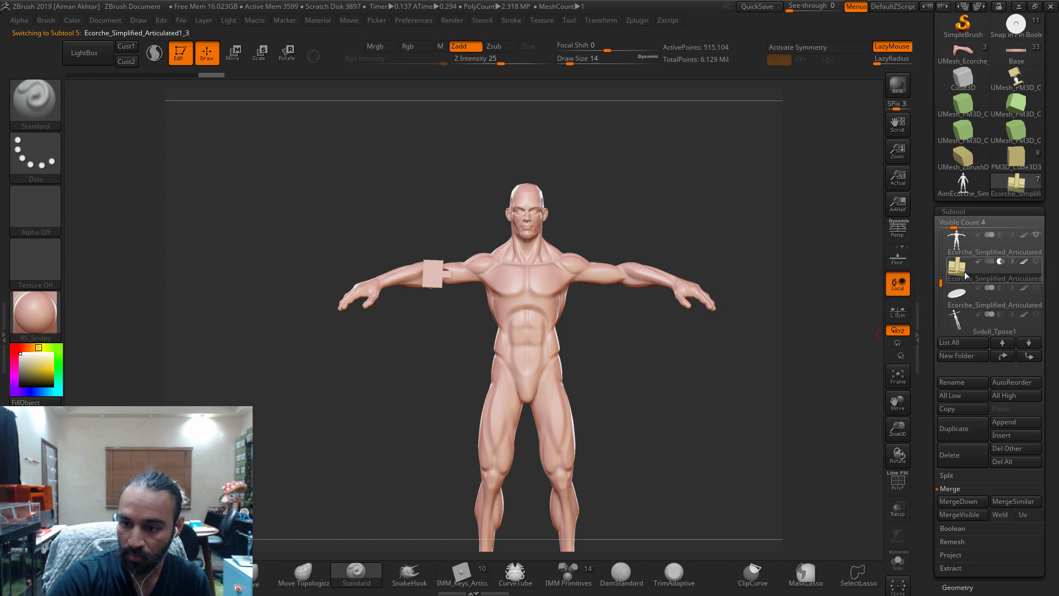
left_click(430, 279, "ctrl+shift")
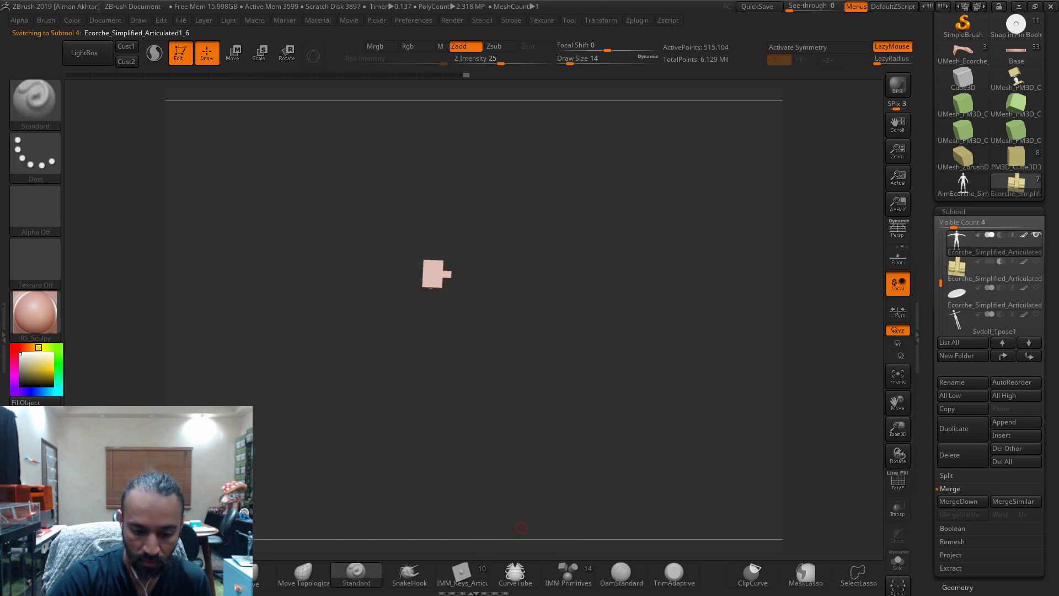
left_click(878, 350, "ctrl+shift")
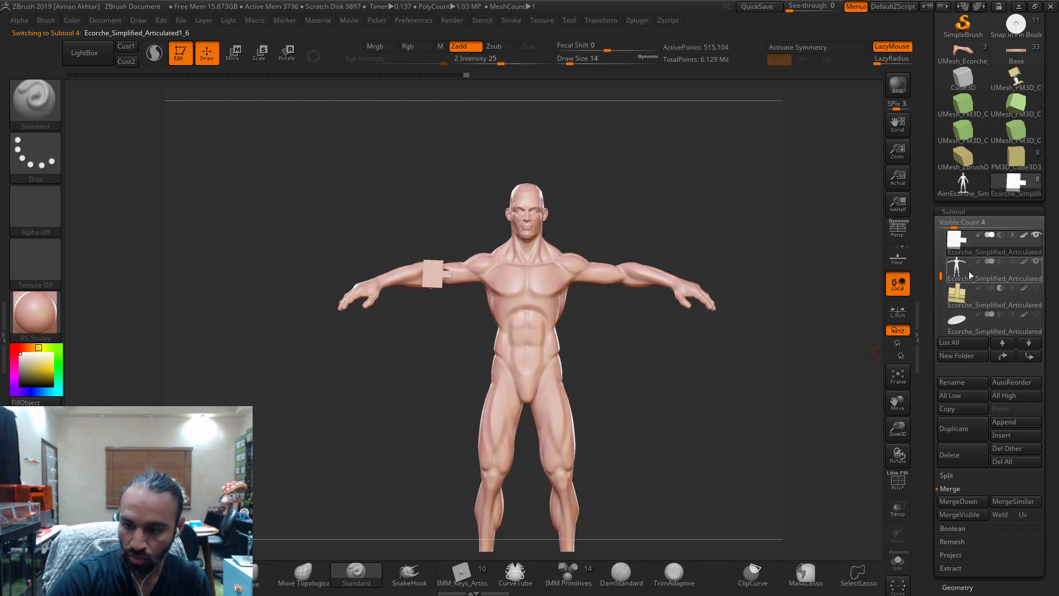
- Place the elbow cutter block below the body, merge it down with the knee cutter, and set the merged cutter to subtract
left_click(1029, 355)
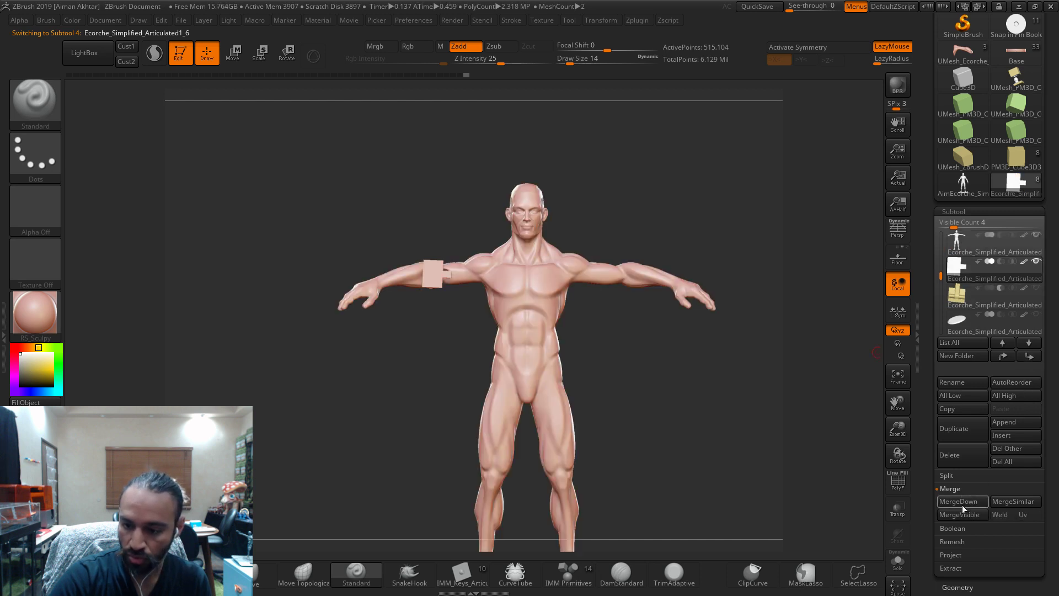
mouse_move(1006, 319)
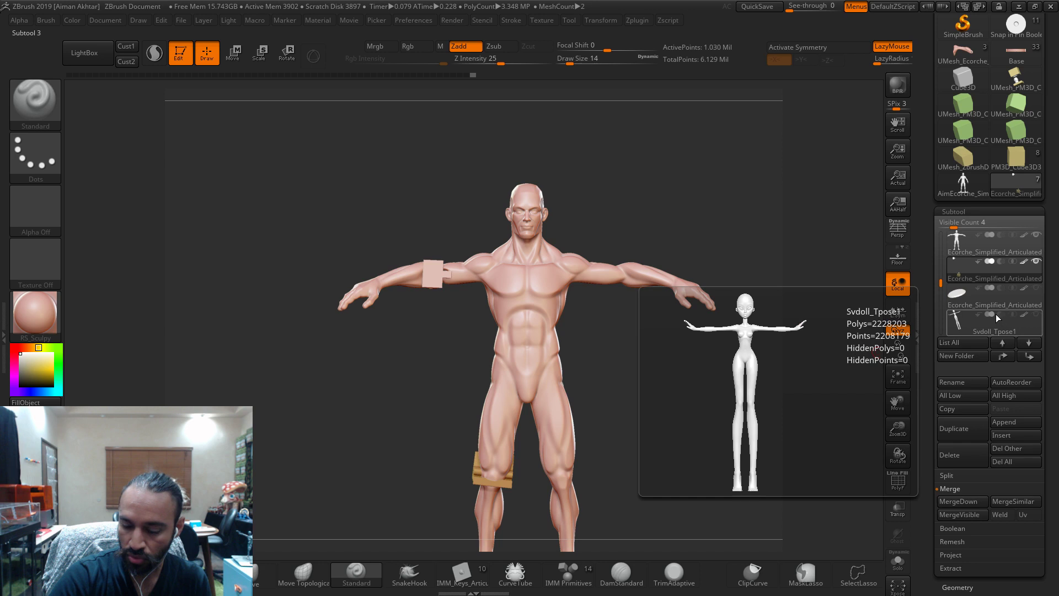
key("ctrl")
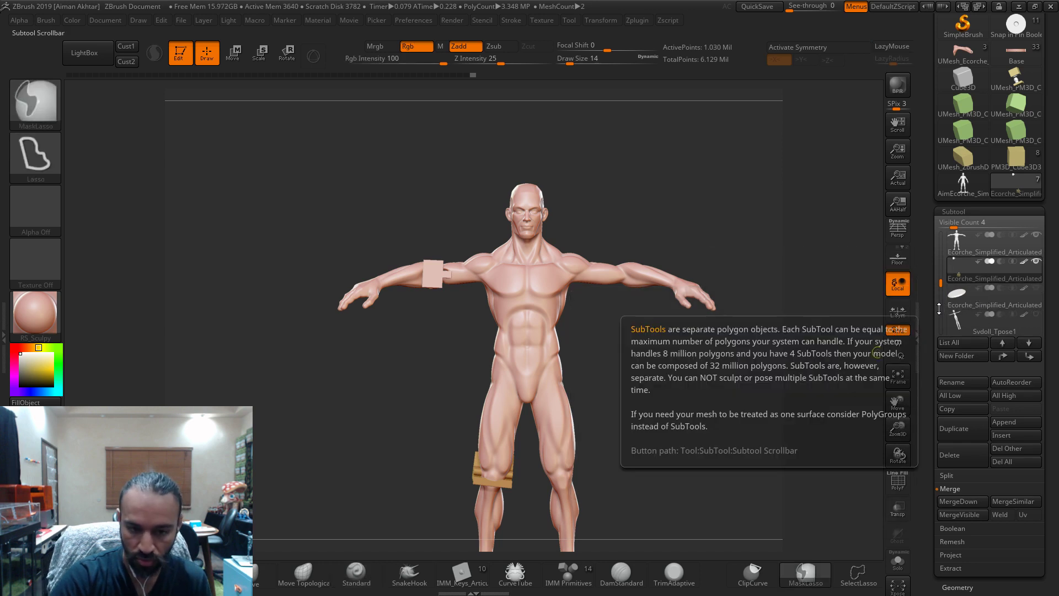
left_click(989, 261)
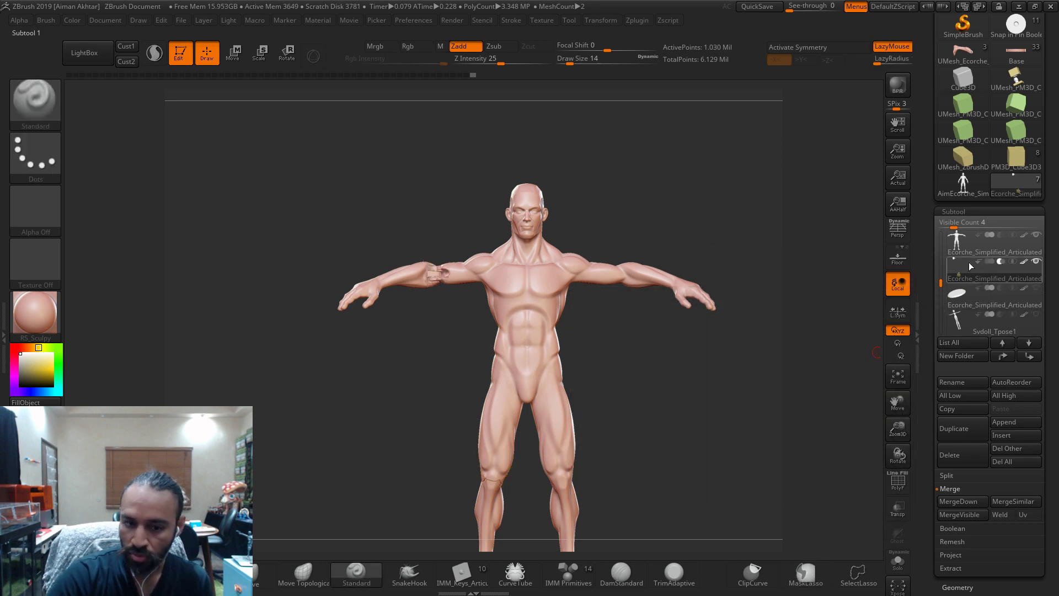
mouse_move(955, 266)
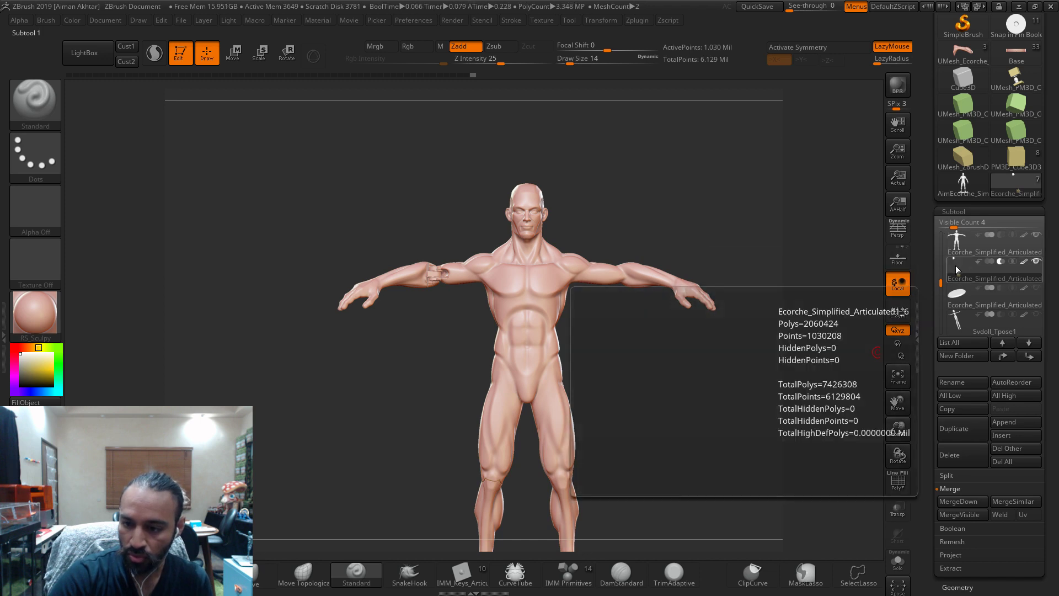
- Duplicate the high-resolution uncut body subtool and delete the low-resolution body copy
key("Up")
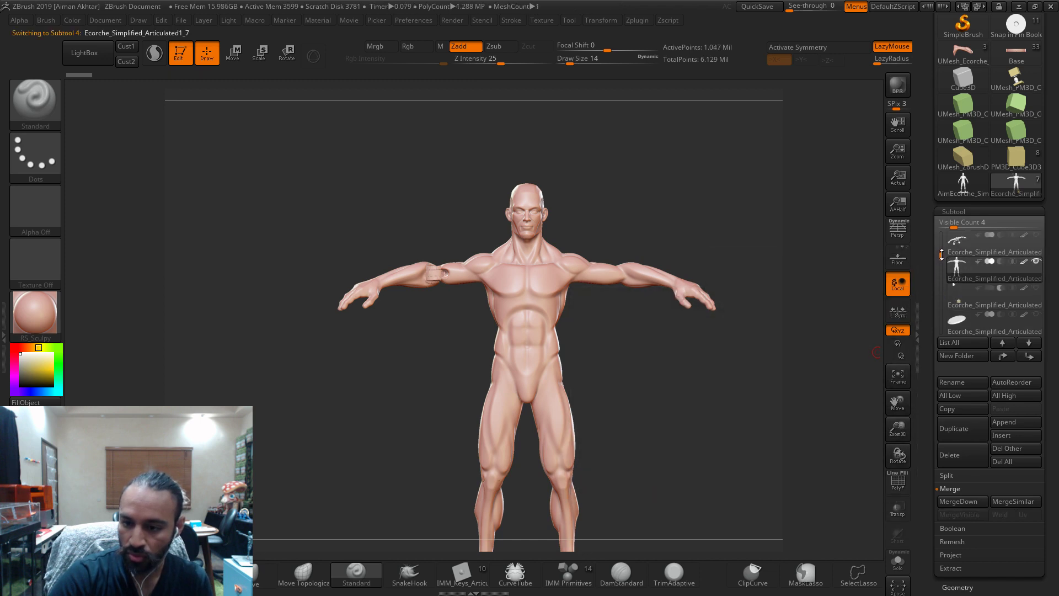
left_click_drag(940, 253, 940, 243)
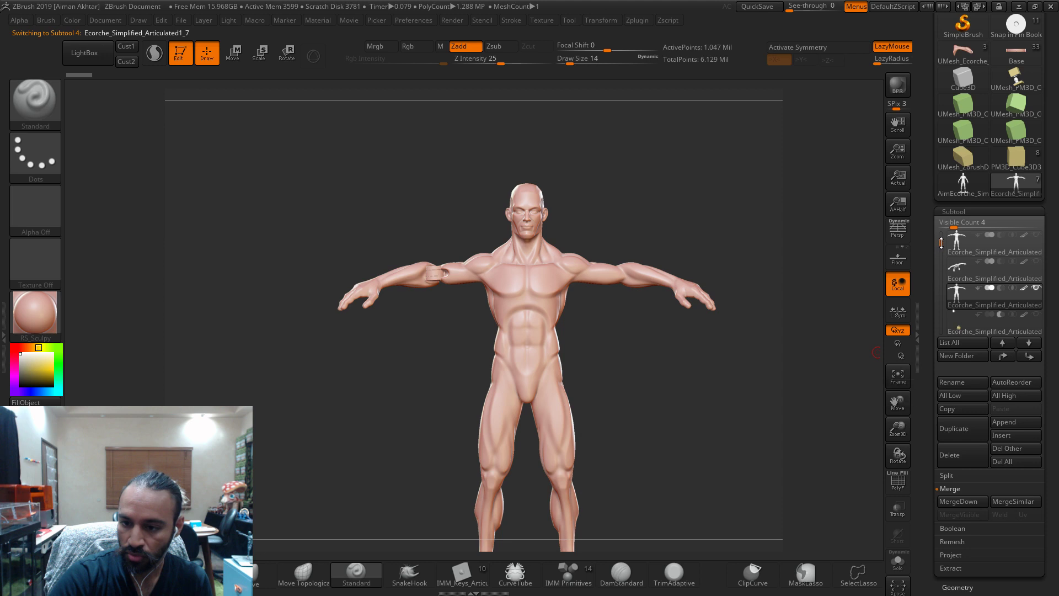
left_click(957, 268)
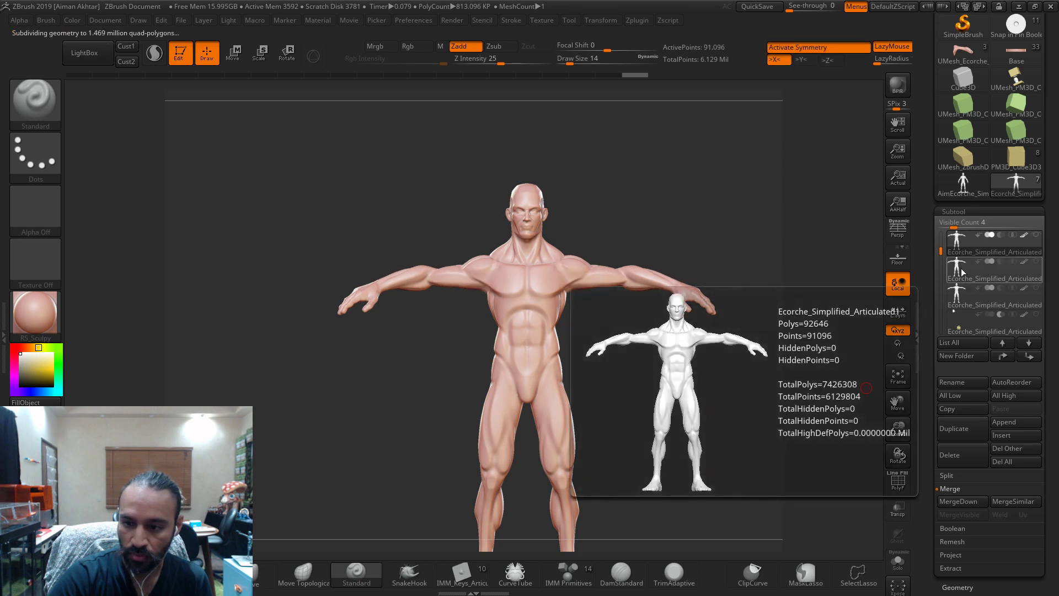
left_click(960, 429)
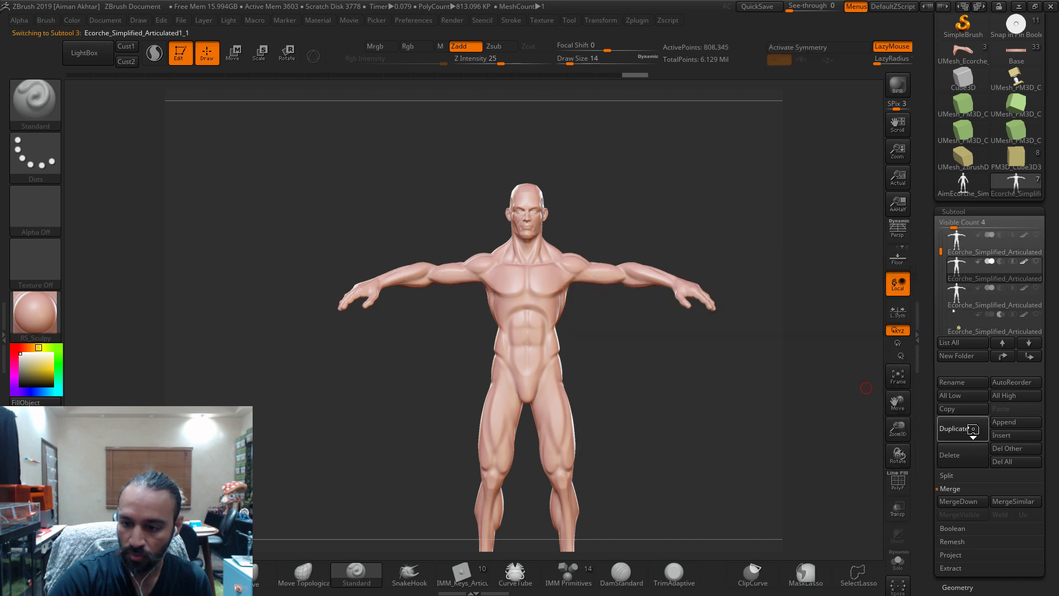
key("ctrl+z")
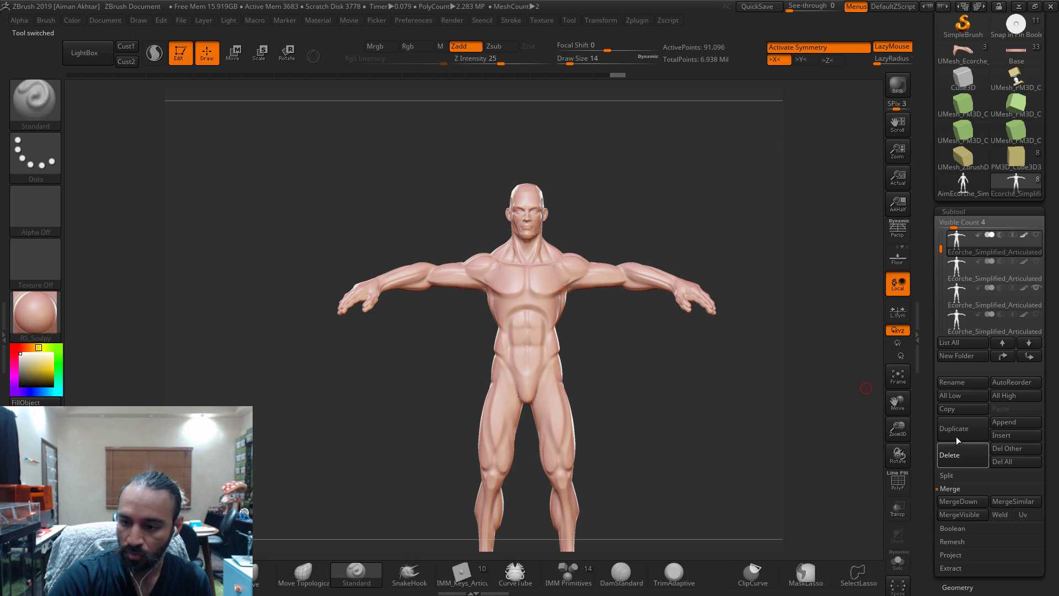
left_click_drag(880, 340, 783, 344, "alt")
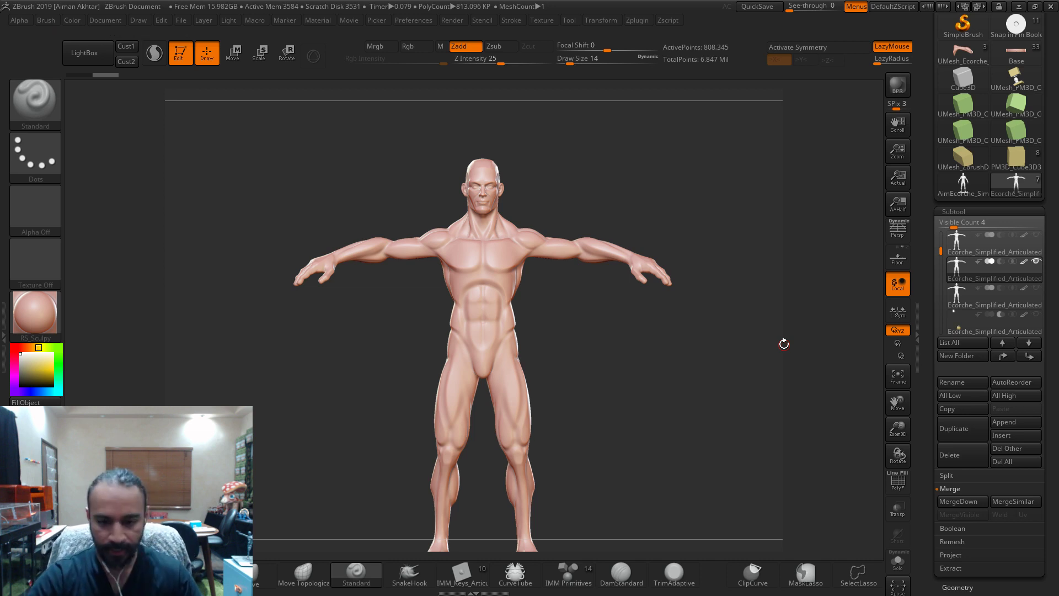
left_click(611, 581)
left_click(35, 100)
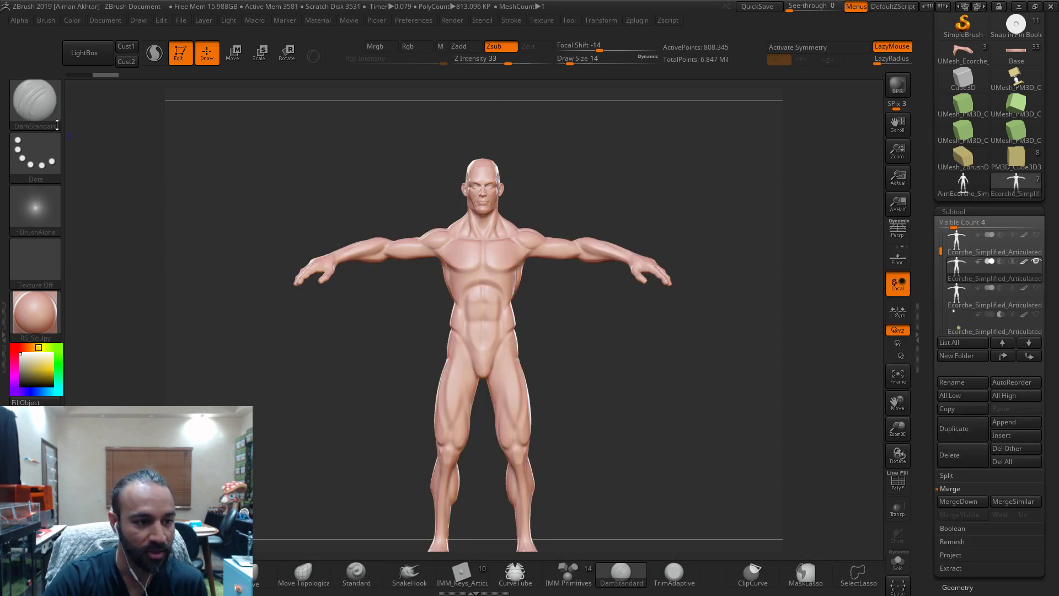
left_click(44, 114)
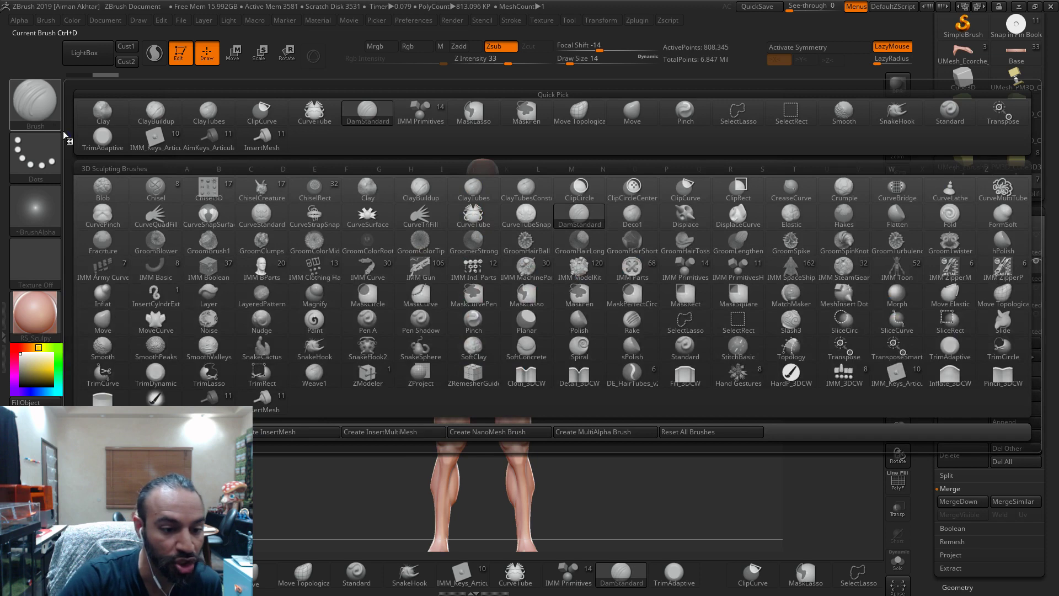
left_click(107, 352)
left_click(622, 573)
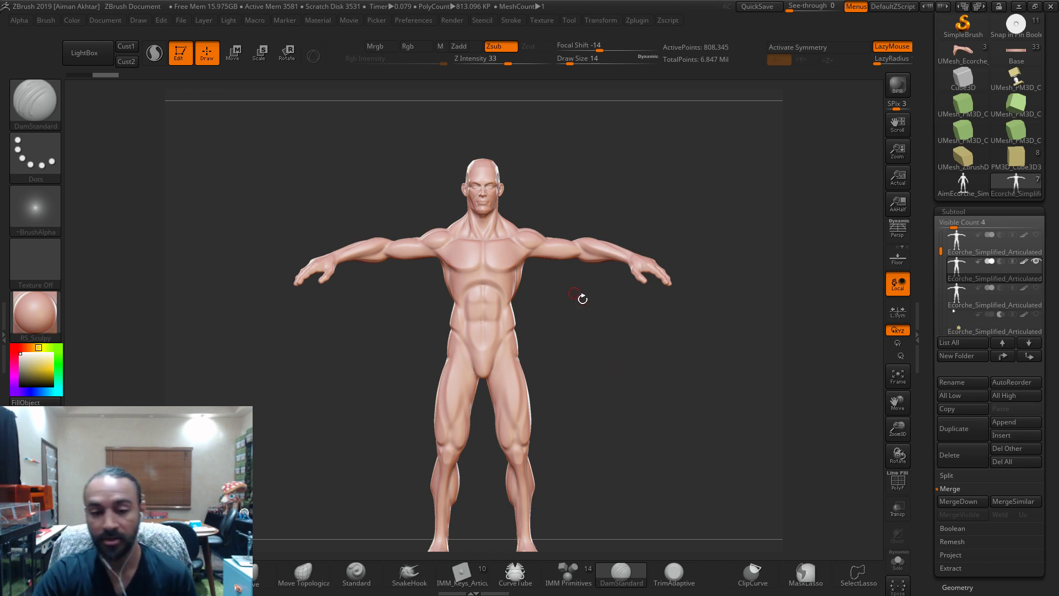
left_click_drag(659, 378, 643, 370)
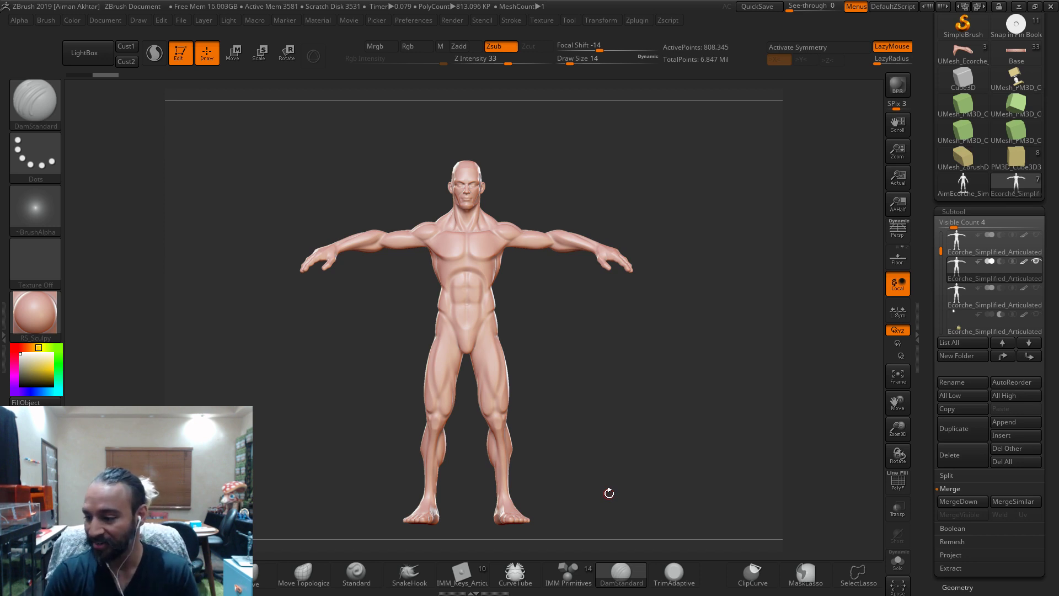
mouse_move(629, 423)
left_mouse_down()
mouse_move(629, 437)
mouse_move(666, 425)
mouse_move(642, 434)
left_mouse_up()
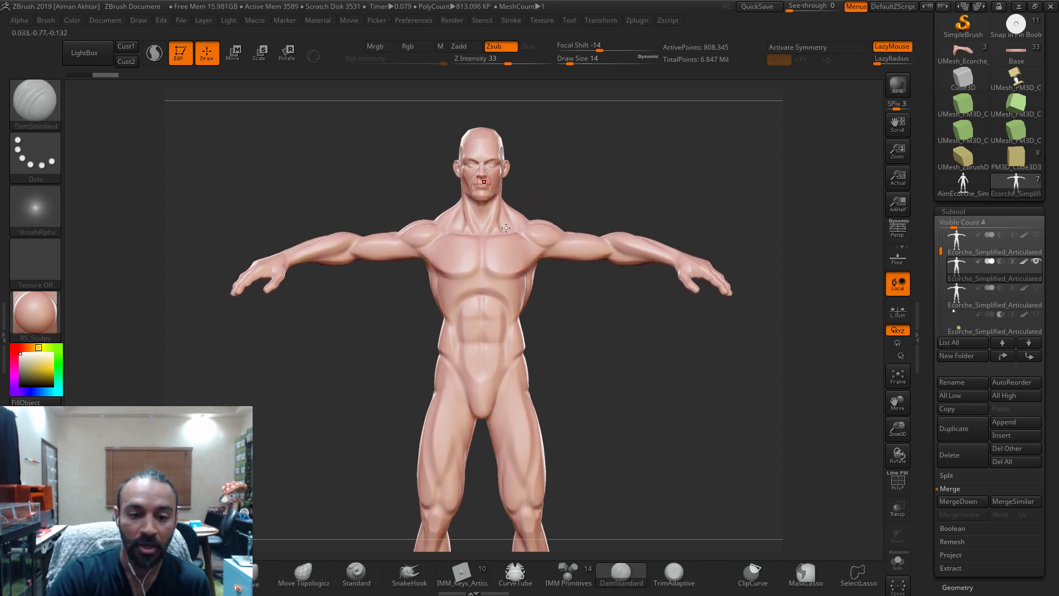
left_click_drag(368, 230, 532, 429)
left_click_drag(634, 406, 632, 409)
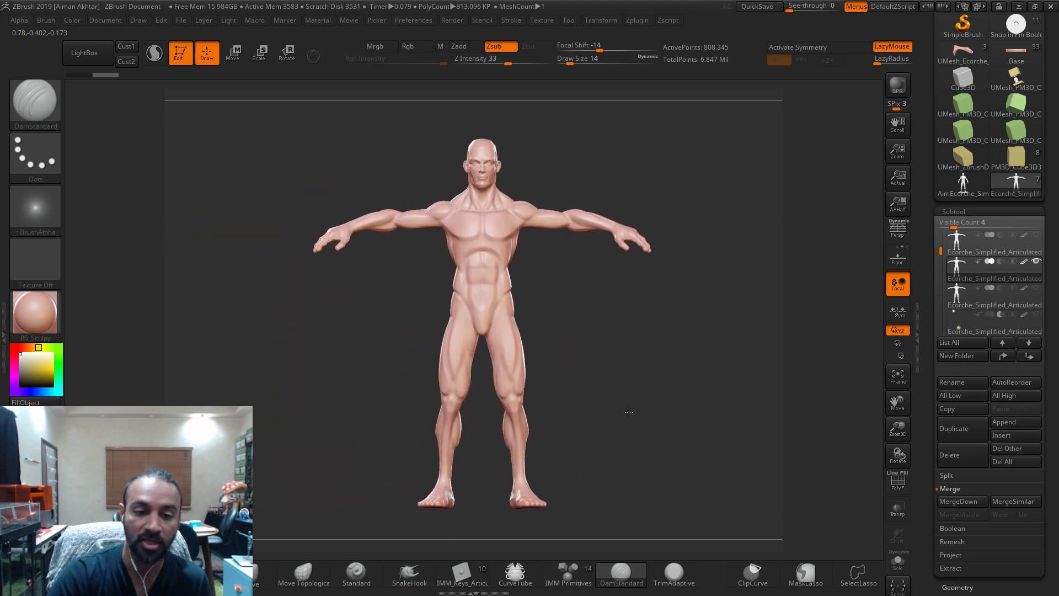
- Insert the Ball Joint Boolean mesh onto the figure's left shoulder with the InsertMesh brush
left_click(36, 102)
left_click(263, 399)
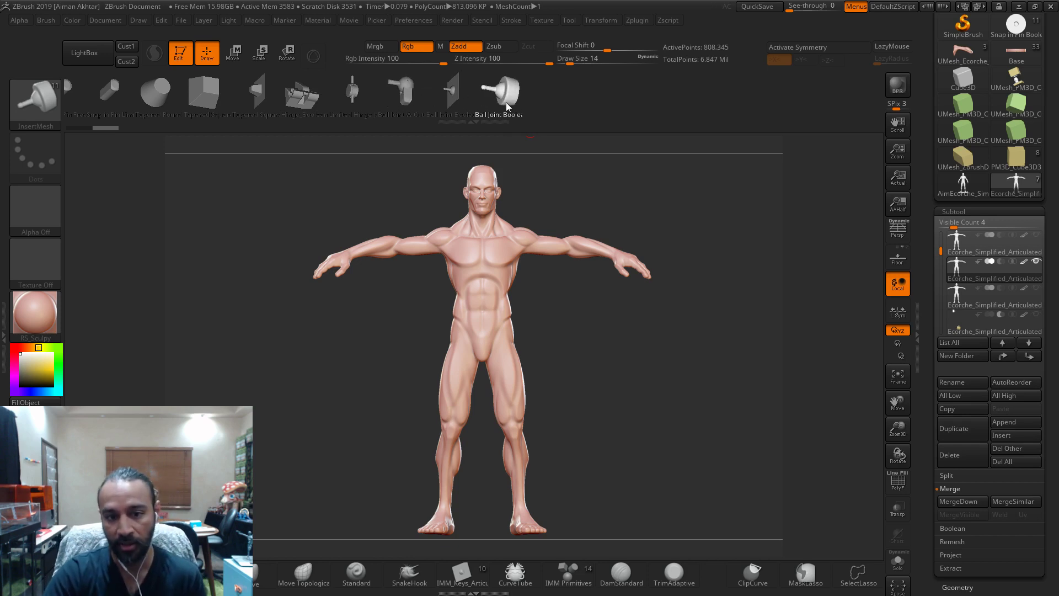
left_click_drag(566, 318, 486, 342, "alt")
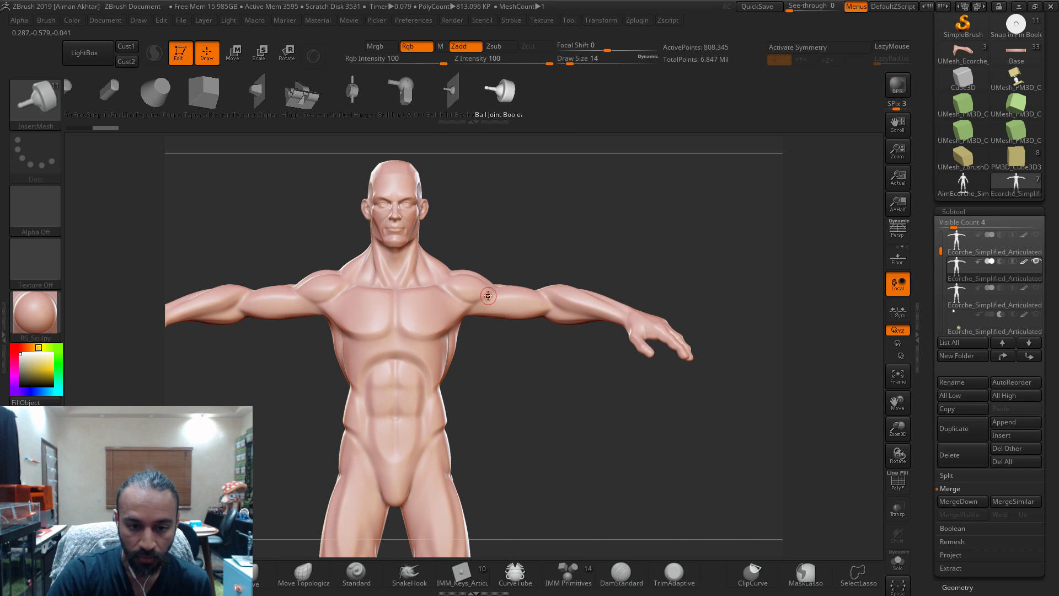
left_click_drag(476, 288, 507, 320)
- Move the ball joint front to back so that it sits around the shoulder
key("w")
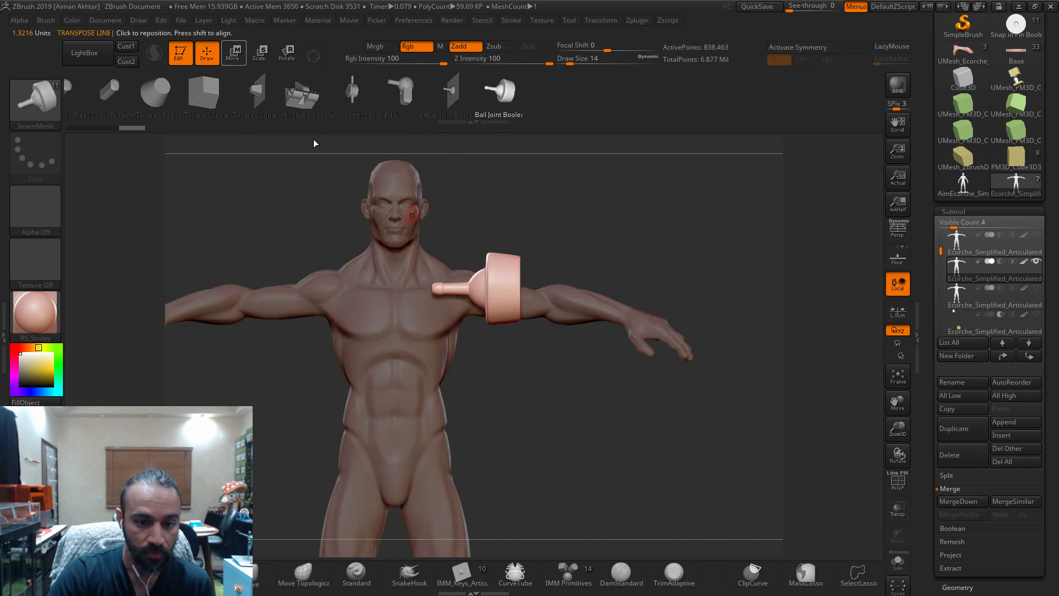
mouse_move(503, 279)
left_mouse_down()
mouse_move(591, 279)
mouse_move(469, 280)
mouse_move(499, 282)
mouse_move(482, 475)
left_mouse_up()
left_click(483, 359)
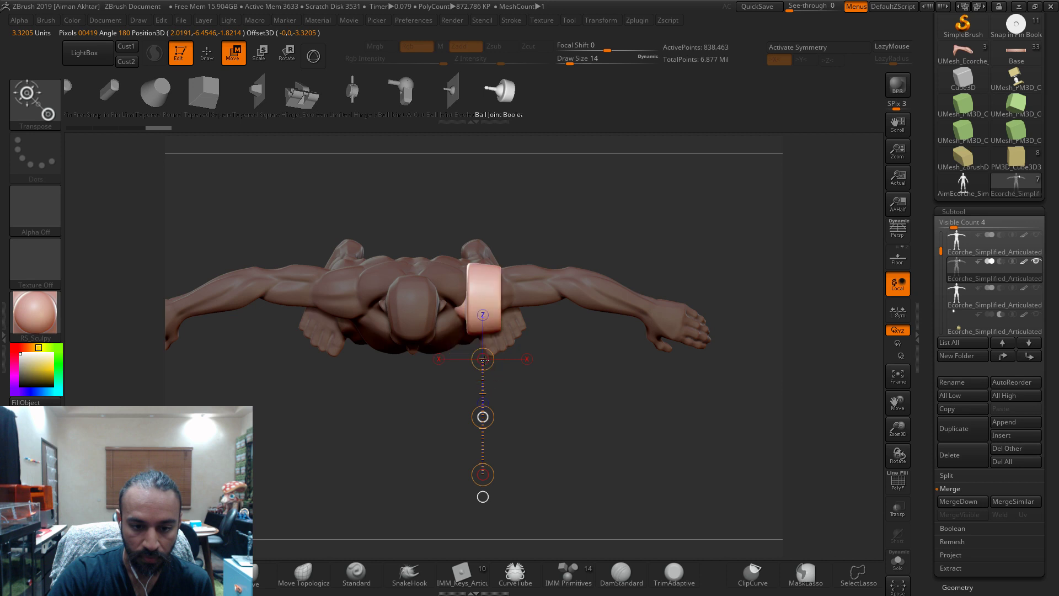
left_click(485, 357)
left_click(489, 356)
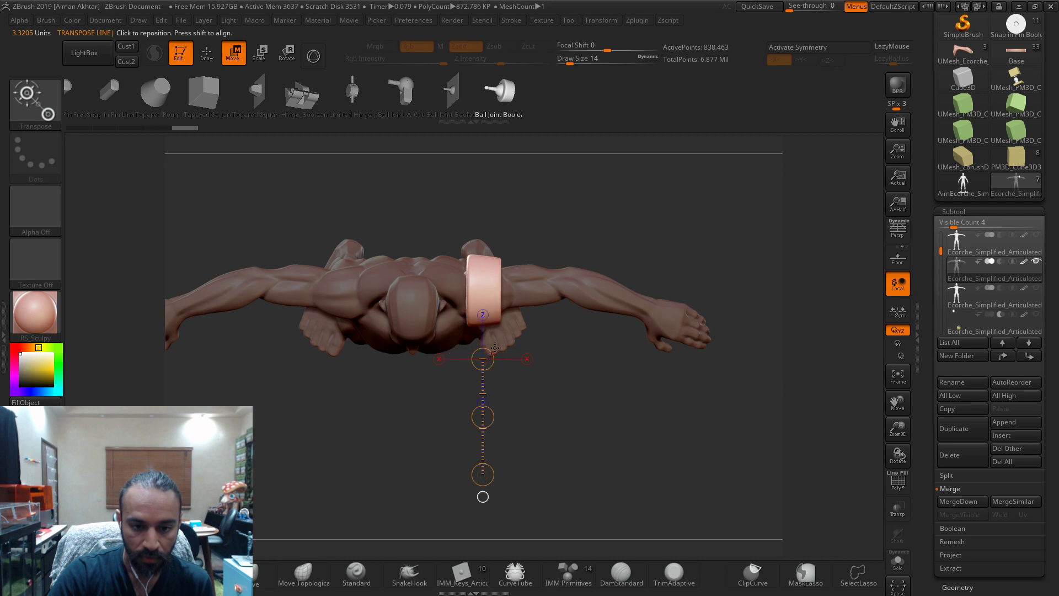
mouse_move(486, 289)
left_mouse_down()
mouse_move(487, 186)
mouse_move(491, 220)
mouse_move(557, 364)
mouse_move(585, 398)
mouse_move(569, 438)
left_mouse_up()
- Tilt the ball joint slightly and reposition it across the top of the left upper arm
left_click(286, 54)
left_click_drag(476, 313, 473, 238)
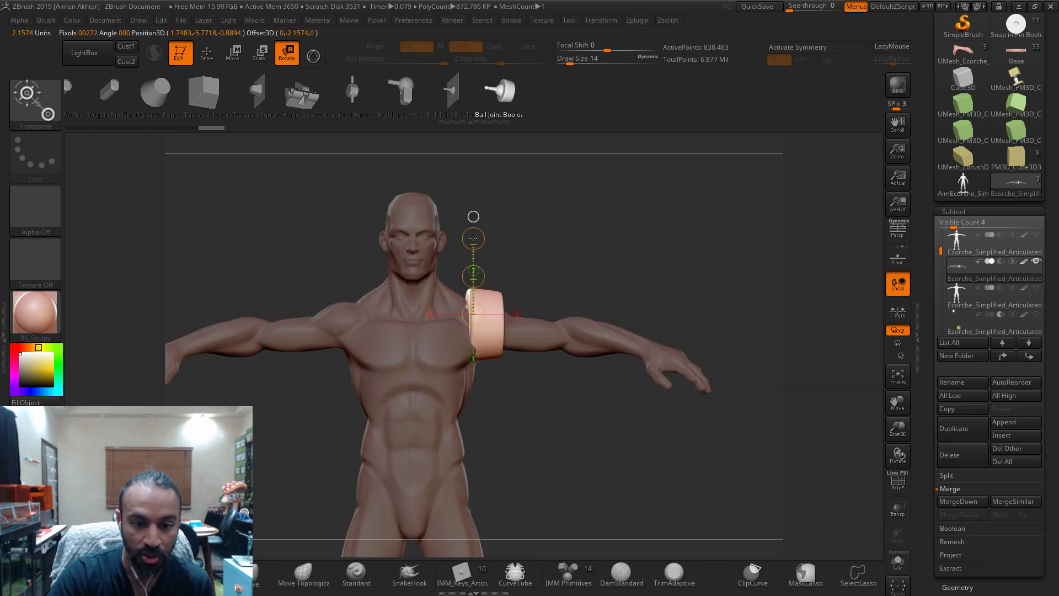
left_click(232, 53)
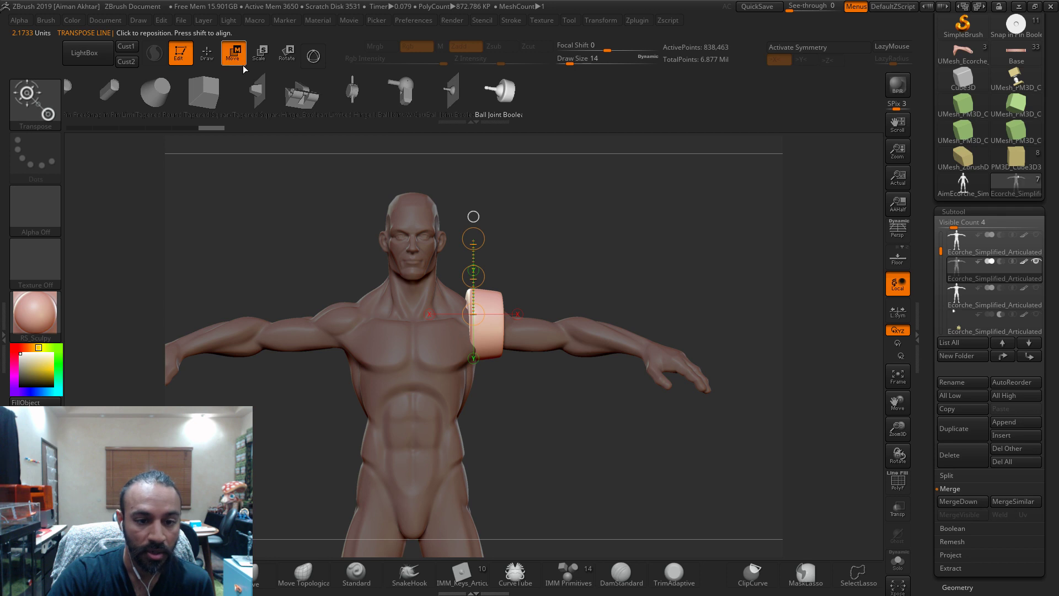
left_click_drag(473, 275, 476, 281)
left_click_drag(717, 425, 663, 424, "shift")
mouse_move(609, 421)
left_mouse_down()
mouse_move(582, 423)
mouse_move(689, 426)
mouse_move(666, 423)
left_mouse_up()
left_click(214, 59)
left_click_drag(653, 309, 653, 313, "shift")
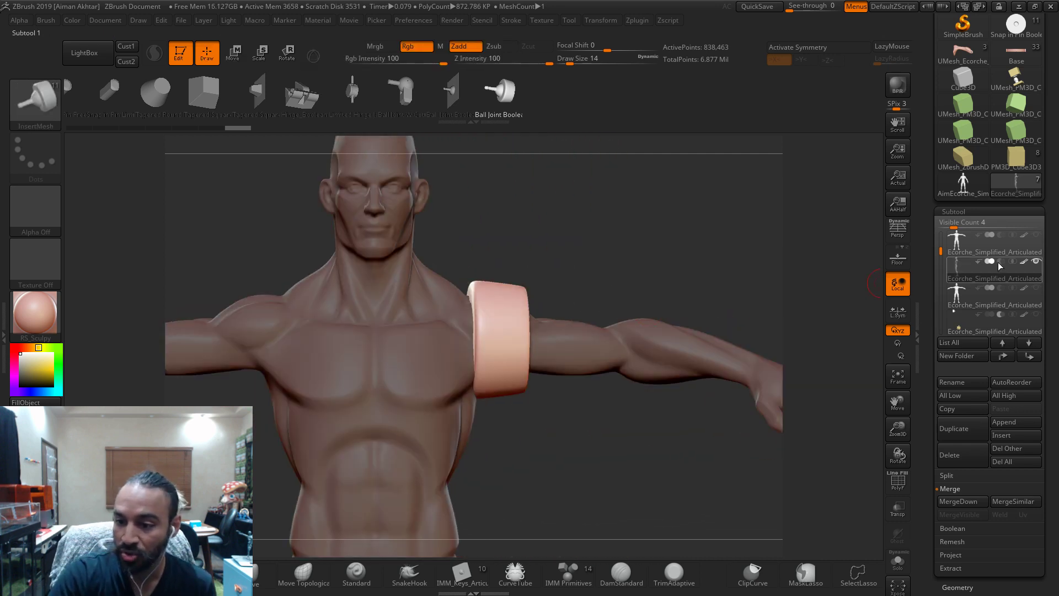
- Split the unmasked ball joint off the body as its own subtool and set it to subtract
mouse_move(1000, 266)
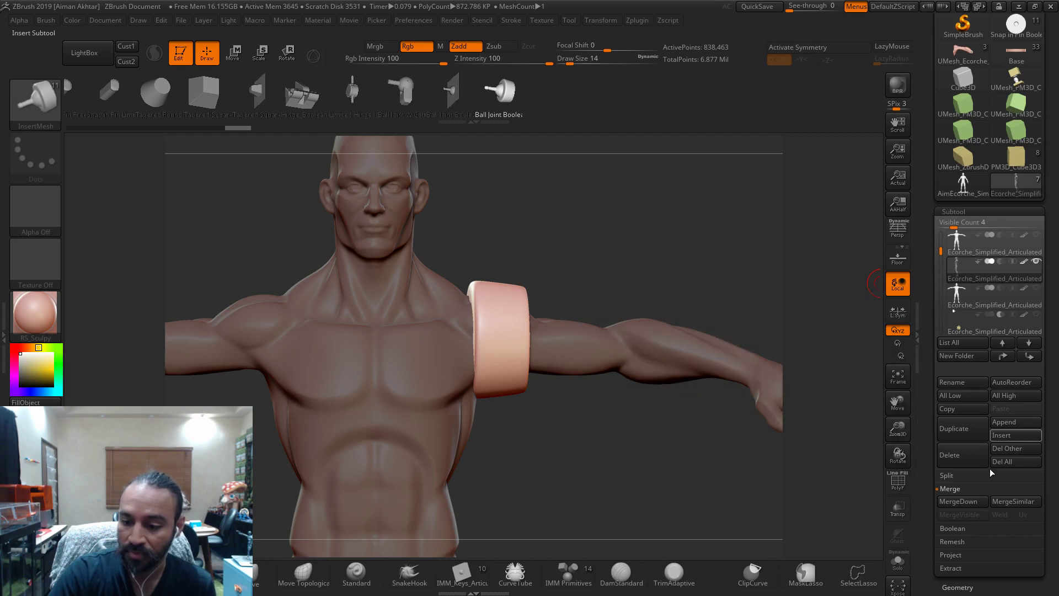
left_click(960, 475)
left_click(973, 528)
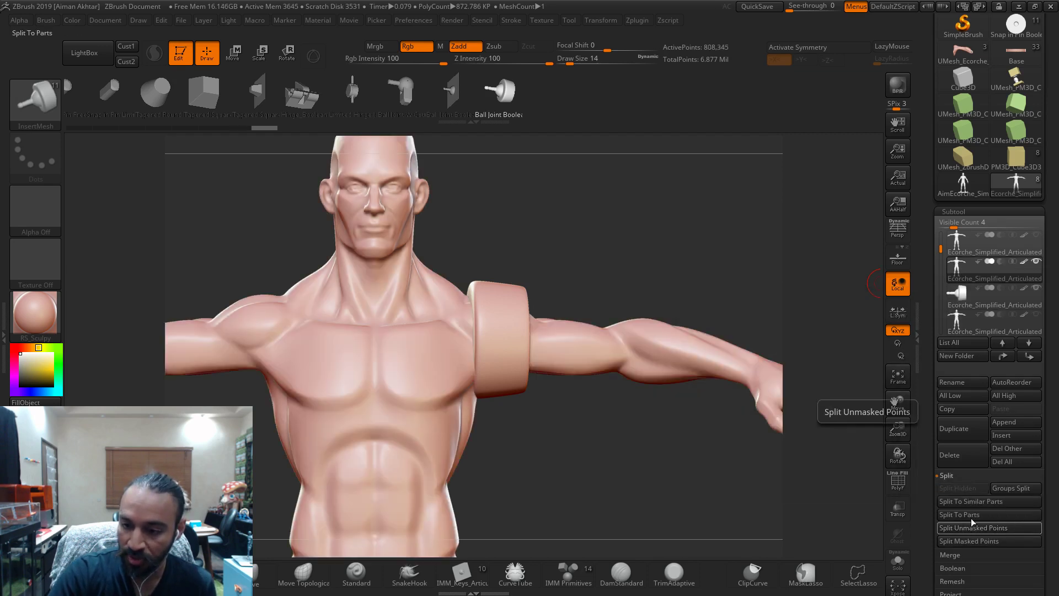
left_click(1001, 289)
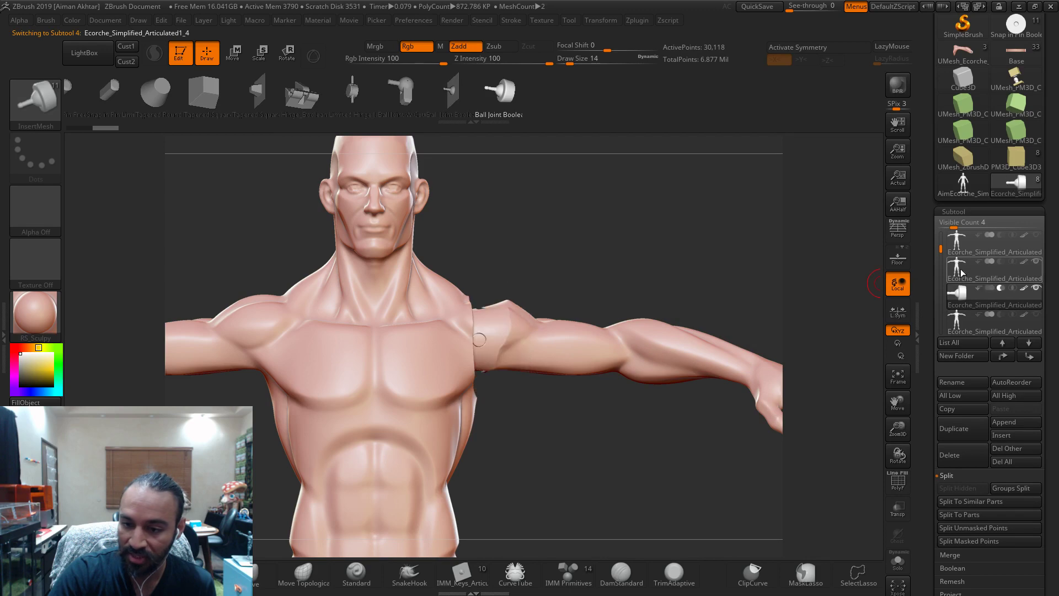
- Select the ball joint cutter subtool and raise it slightly within the left shoulder
left_click(962, 271)
left_click_drag(644, 451, 548, 451)
key("w")
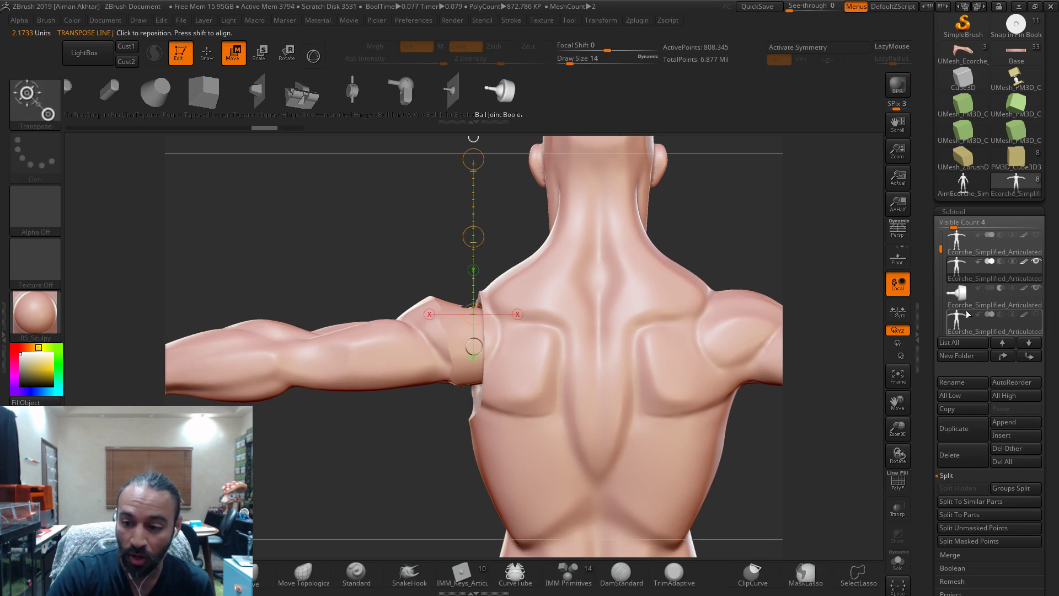
left_click(962, 295)
left_click_drag(473, 234, 474, 227)
mouse_move(410, 473)
left_mouse_down()
mouse_move(543, 462)
mouse_move(461, 464)
left_mouse_up()
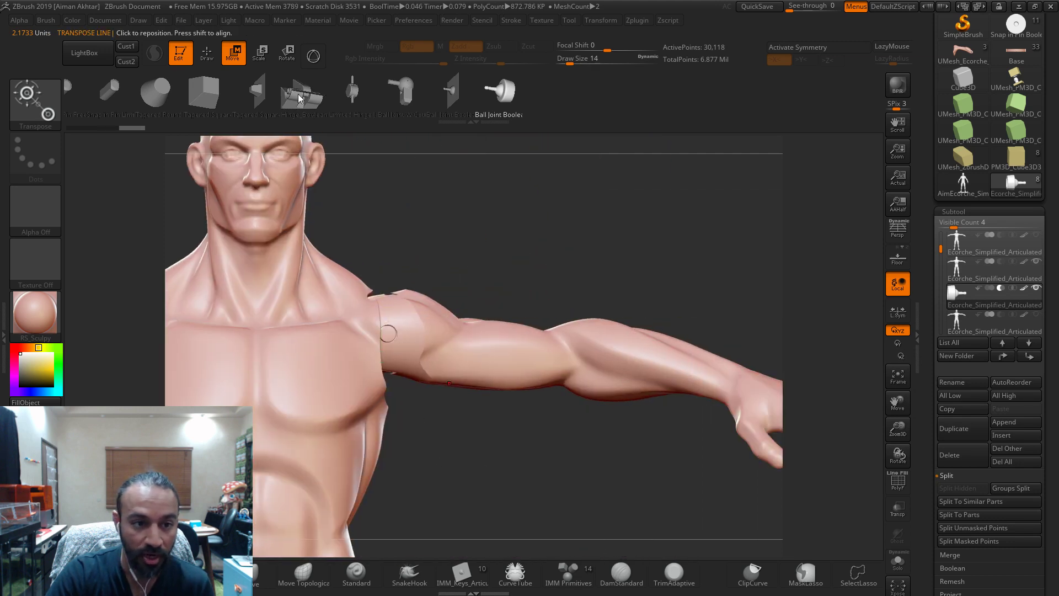
- Fine-tune the ball joint cutter's placement in the left shoulder, checking the cut from above, the side and below
mouse_move(407, 299)
left_mouse_down()
mouse_move(519, 297)
mouse_move(465, 294)
left_mouse_up()
left_click_drag(473, 473, 413, 327)
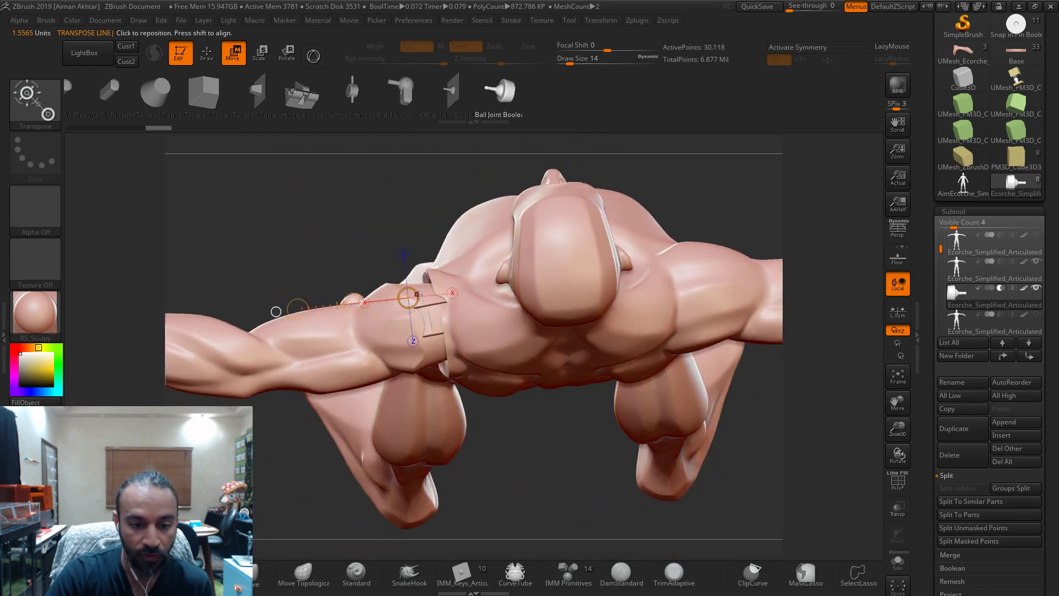
left_click_drag(489, 329, 639, 515)
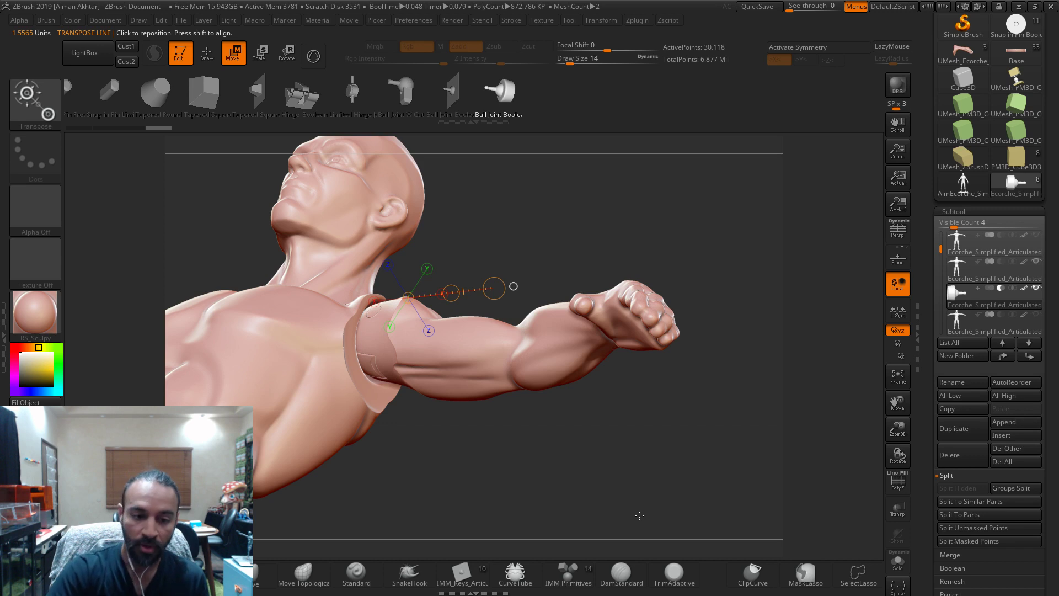
left_click_drag(476, 448, 534, 521)
left_click_drag(542, 264, 400, 308)
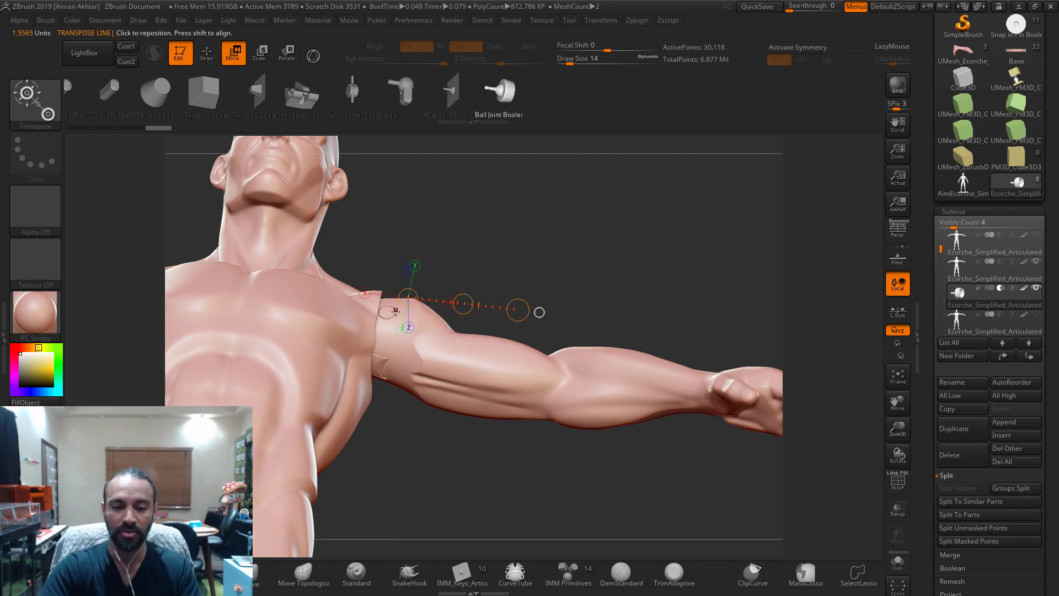
key("q")
key("f")
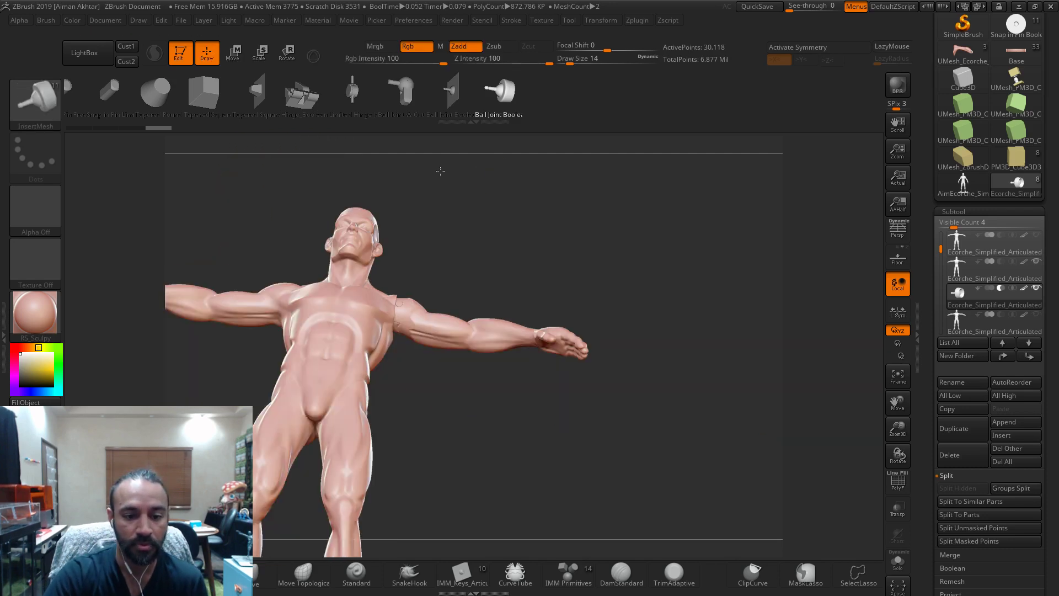
- Switch to the Move brush, select the body subtool and generate a Boolean mesh from the visible body and ball joint cutter
left_click_drag(438, 165, 466, 277, "shift")
key("b")
key("m")
key("v")
left_click_drag(437, 361, 452, 354, "alt")
left_click(407, 299, "alt")
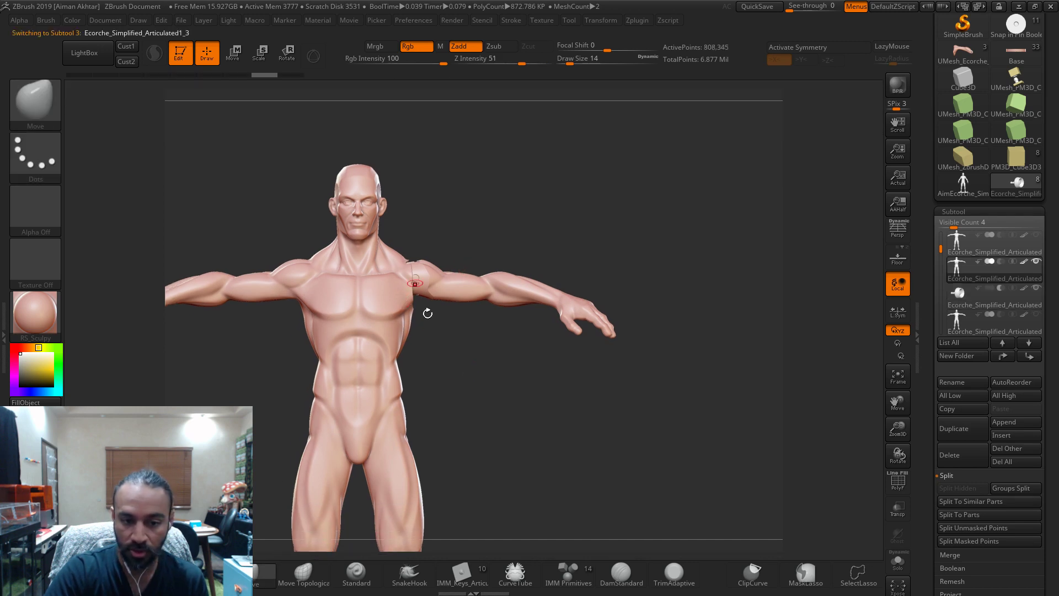
left_click(965, 570)
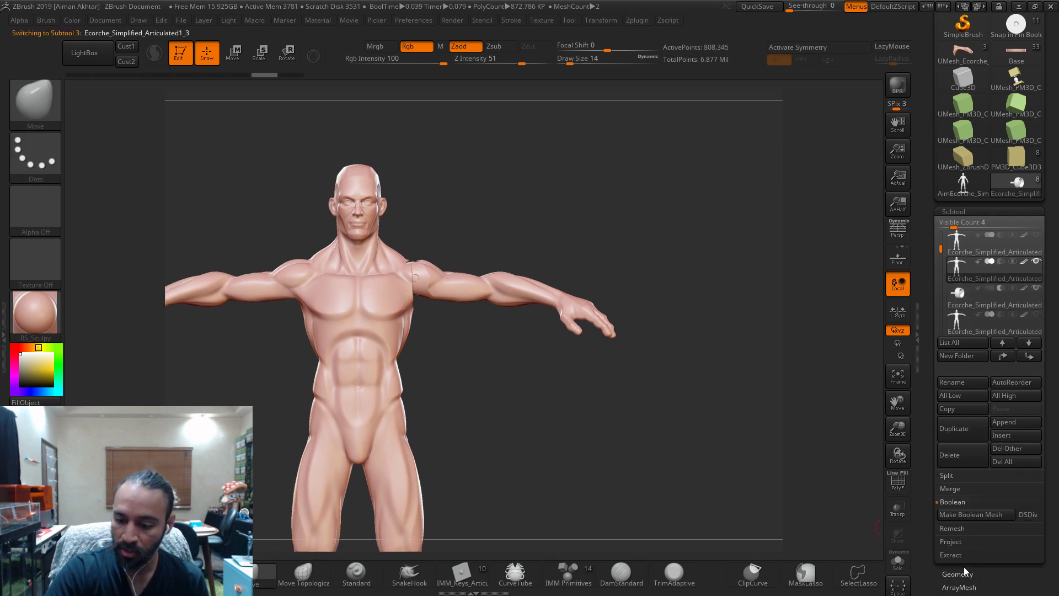
left_click(969, 517)
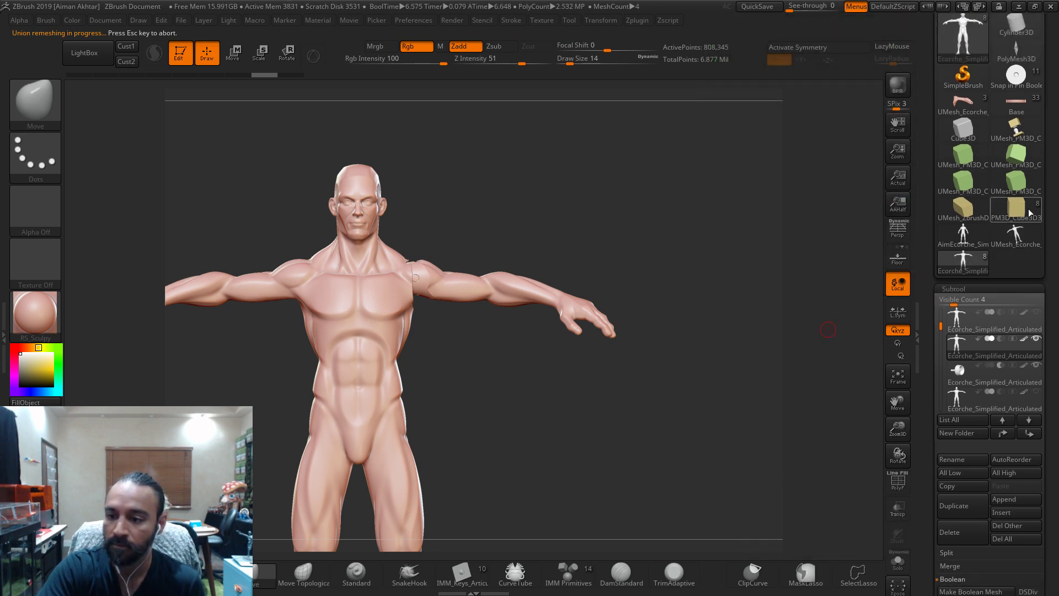
- Open the generated Boolean mesh and split it into separate subtools
left_click(1016, 241)
left_click_drag(686, 377, 710, 499)
left_click_drag(696, 240, 681, 465, "alt")
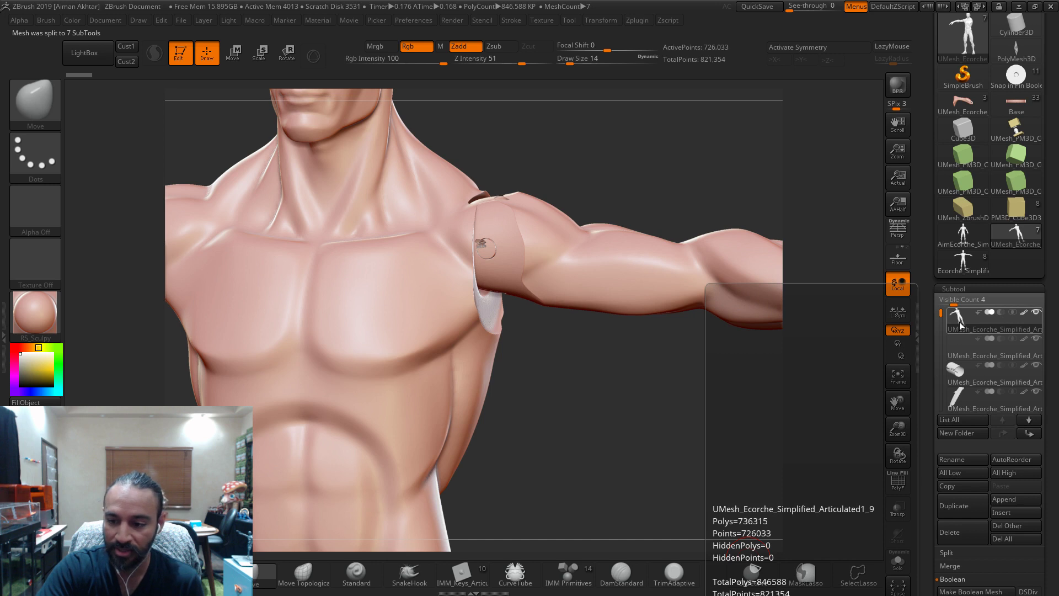
- Isolate the torso piece and examine the ball socket cut into its left shoulder from the side
left_click(898, 560)
mouse_move(761, 419)
left_mouse_down()
mouse_move(681, 399)
mouse_move(737, 237)
left_mouse_up()
mouse_move(697, 380)
left_mouse_down("alt")
mouse_move(529, 336)
mouse_move(528, 314)
left_mouse_up("alt")
left_click_drag(550, 253, 527, 304, "shift")
left_click_drag(654, 329, 697, 314, "shift")
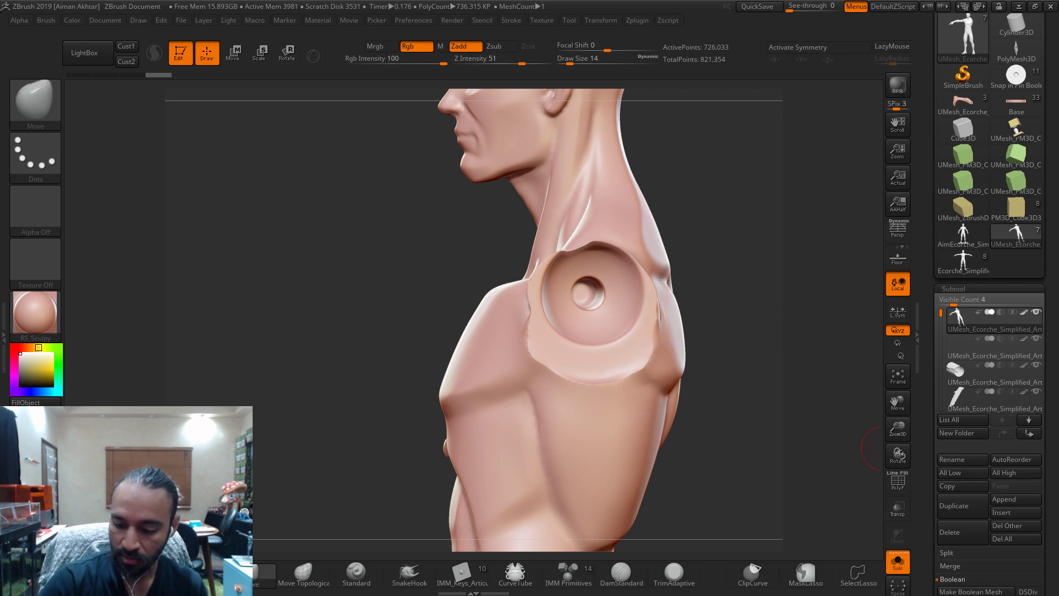
- Enable Sculptris Pro with the Standard brush and smooth the cut rim below the shoulder socket, reducing the draw size to 8
left_click(953, 289)
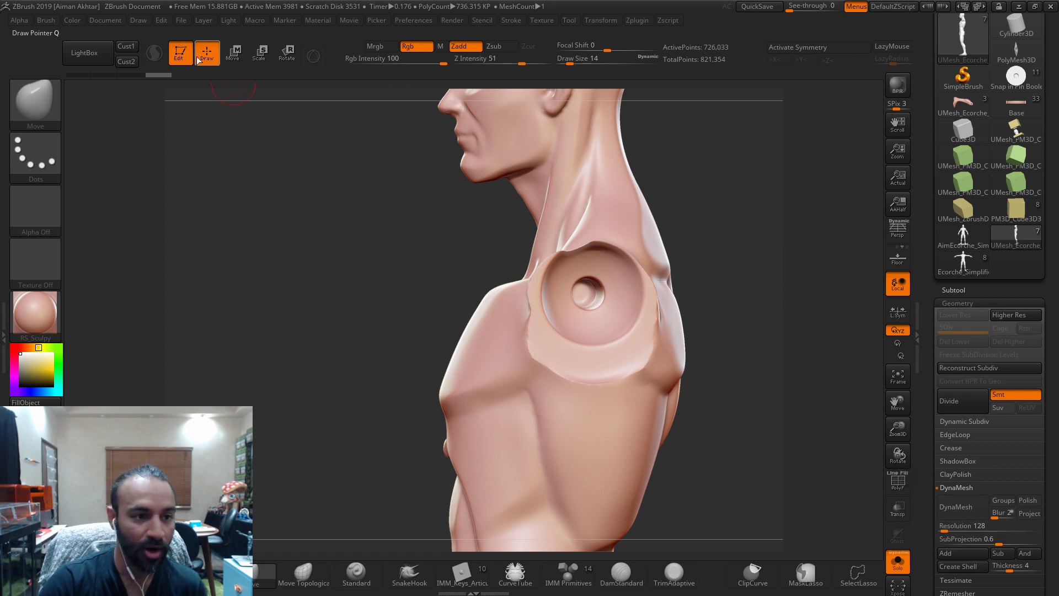
left_click_drag(190, 186, 198, 165)
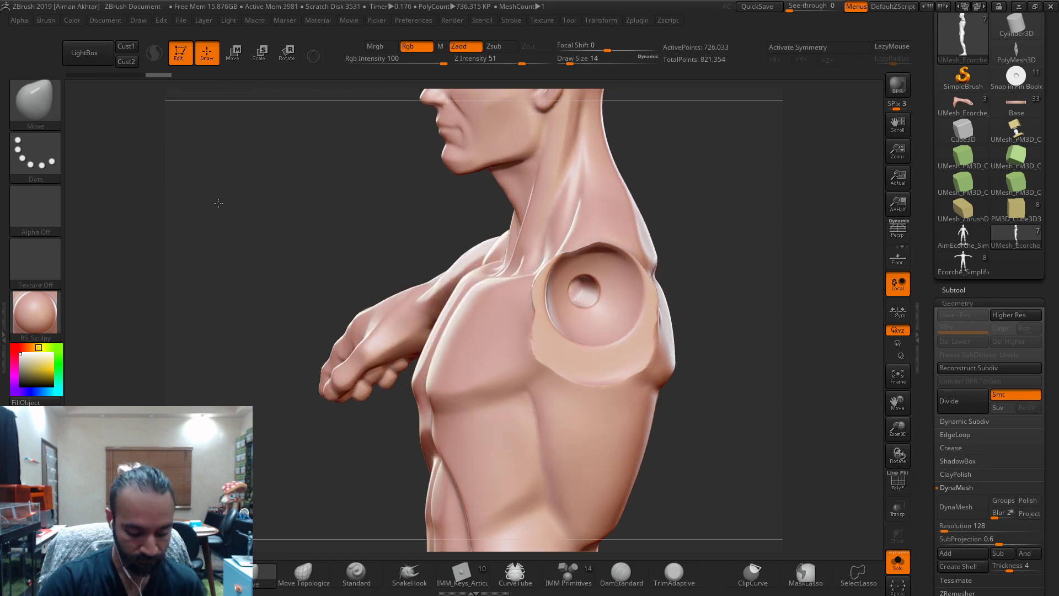
key("b")
key("s")
key("t")
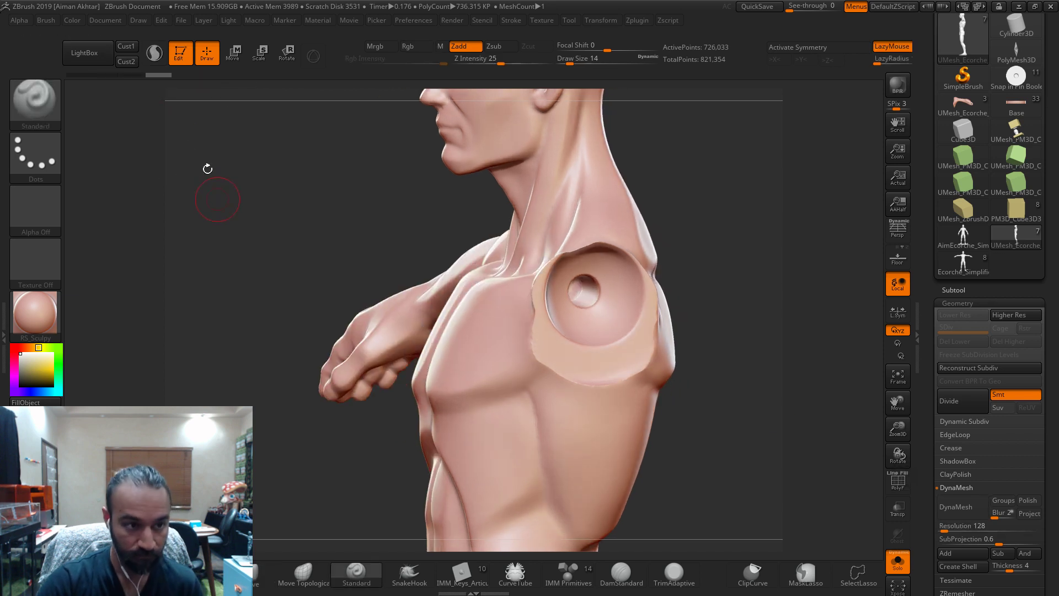
left_click(155, 53)
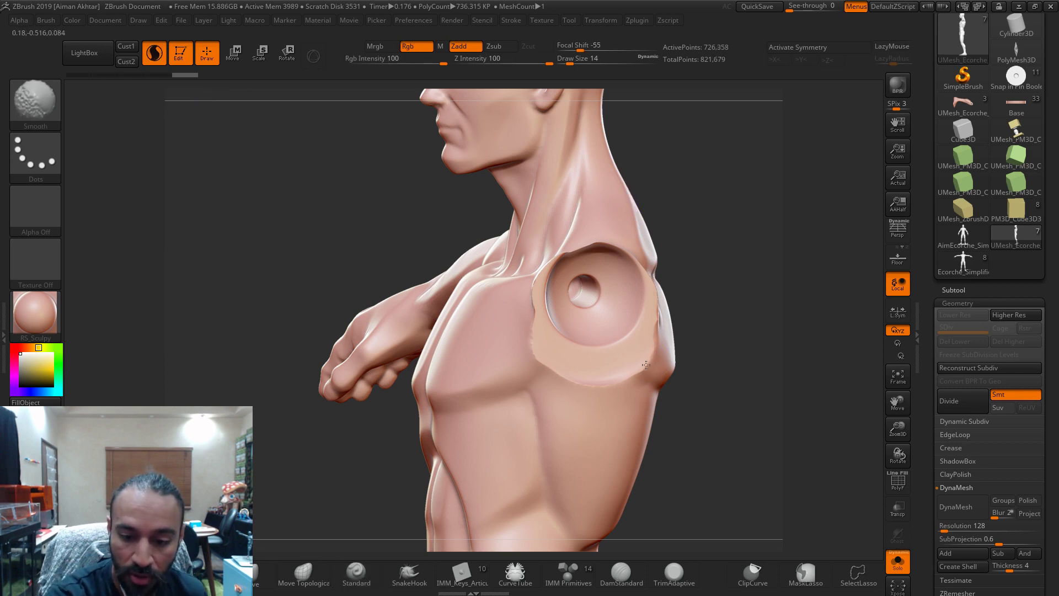
left_click_drag(646, 364, 643, 359)
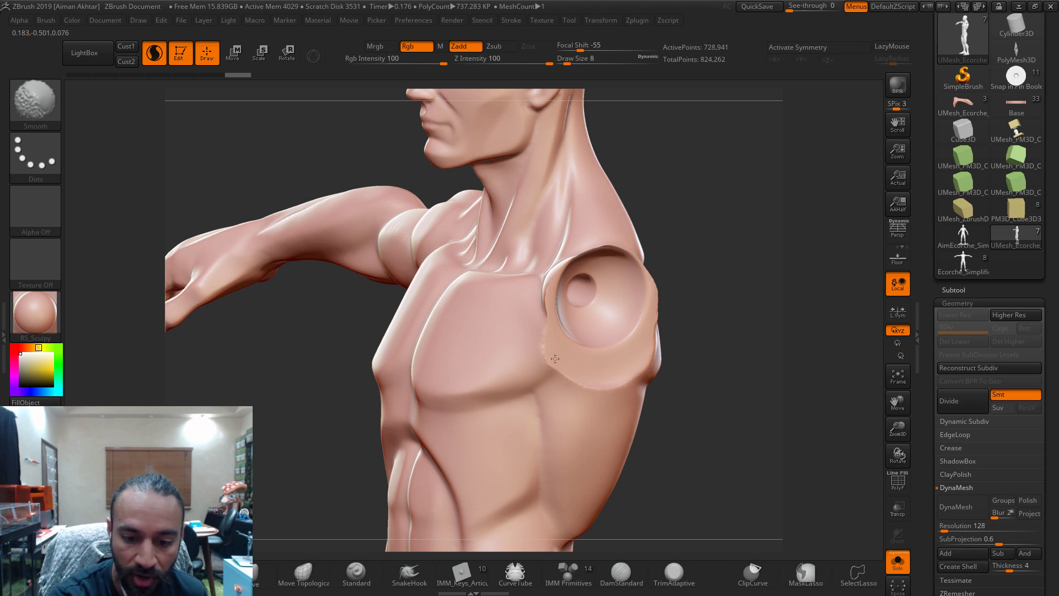
- Display the polyframe on the isolated torso to examine the mesh density around the shoulder socket
left_click(898, 560)
left_click(905, 574)
left_click(897, 485)
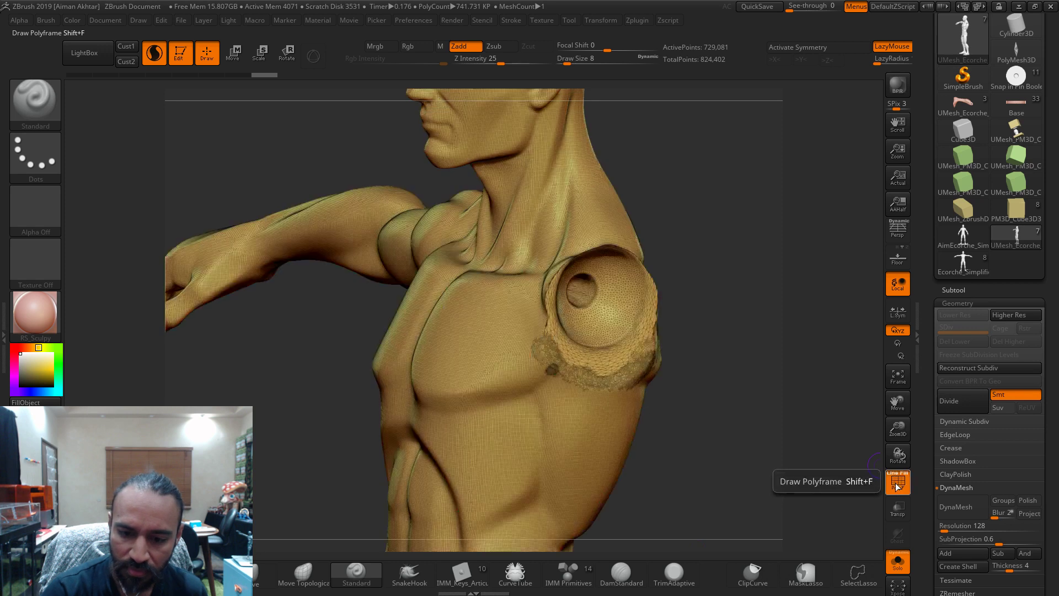
- Smooth the rough surface below the shoulder socket at draw size 20 and turn off the polyframe display
key("shift")
left_click_drag(547, 329, 584, 353, "shift")
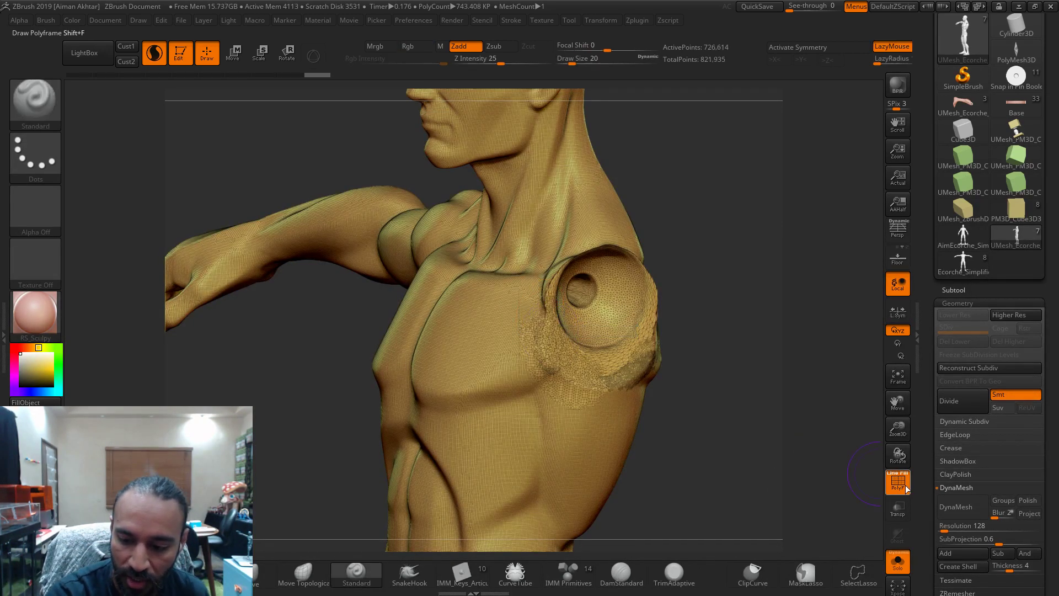
left_click(907, 489)
key("shift")
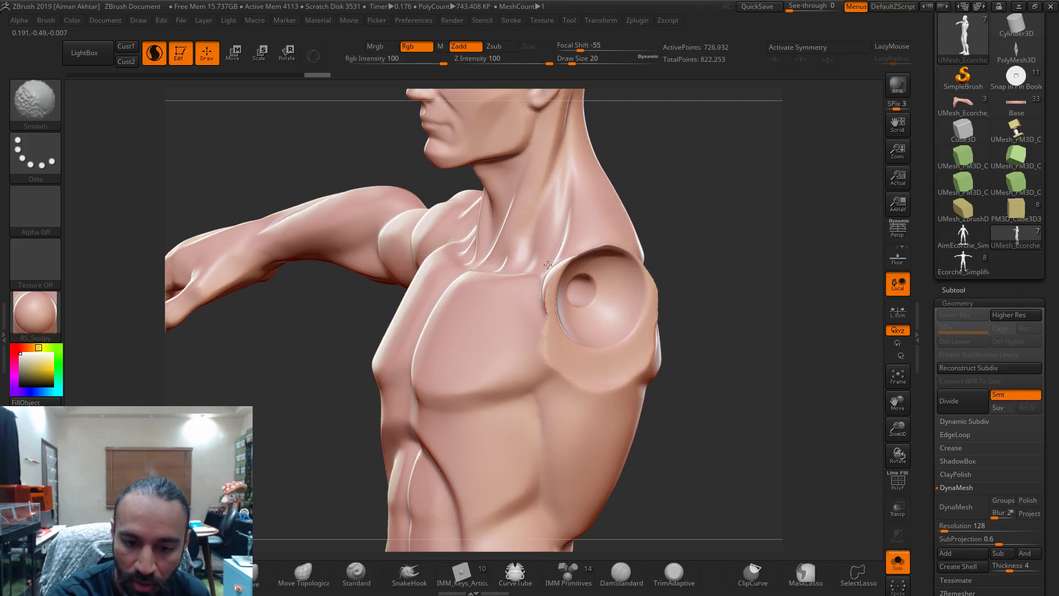
- Remesh the torso with DynaMesh at a resolution of 800
left_click(940, 528)
type("640")
left_click(941, 528)
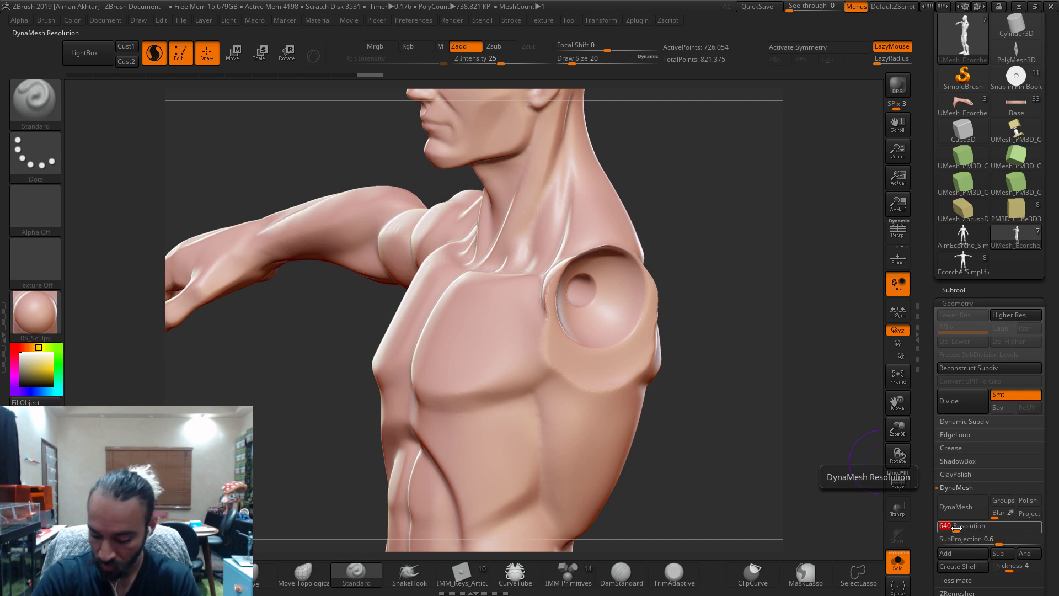
type("800")
key("Return")
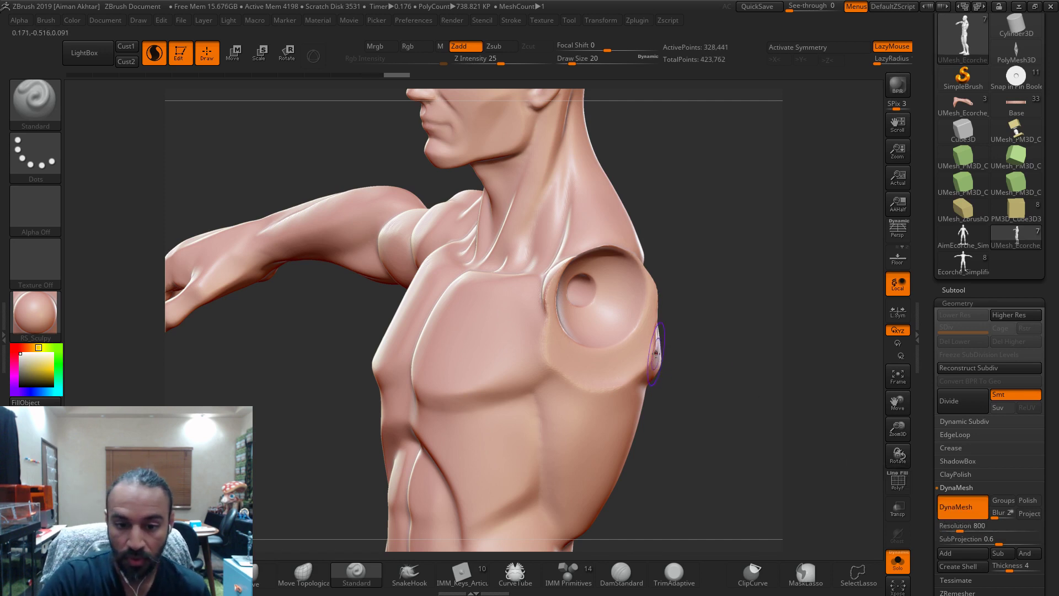
- Smooth the torso surface around and beneath the shoulder socket at draw size 16
key("shift")
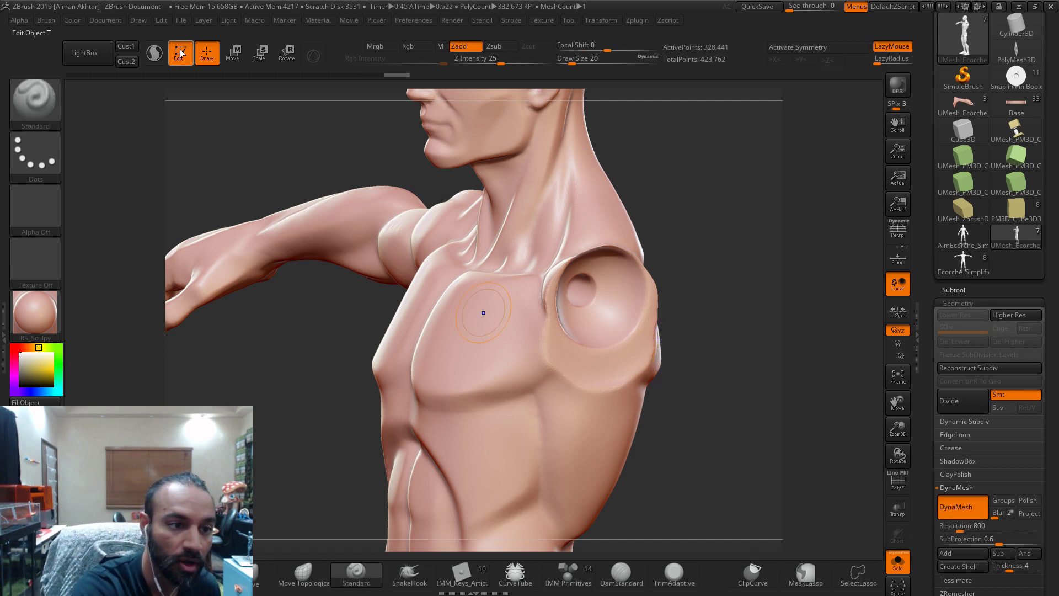
key("bracketleft")
key("bracketleft")
key("shift")
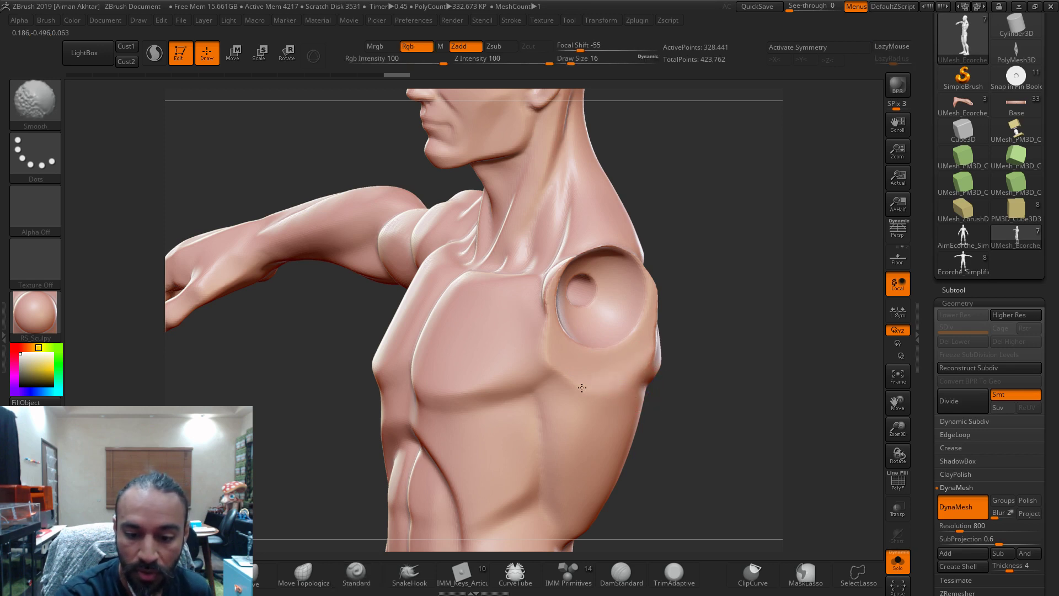
left_click_drag(592, 255, 652, 333, "shift")
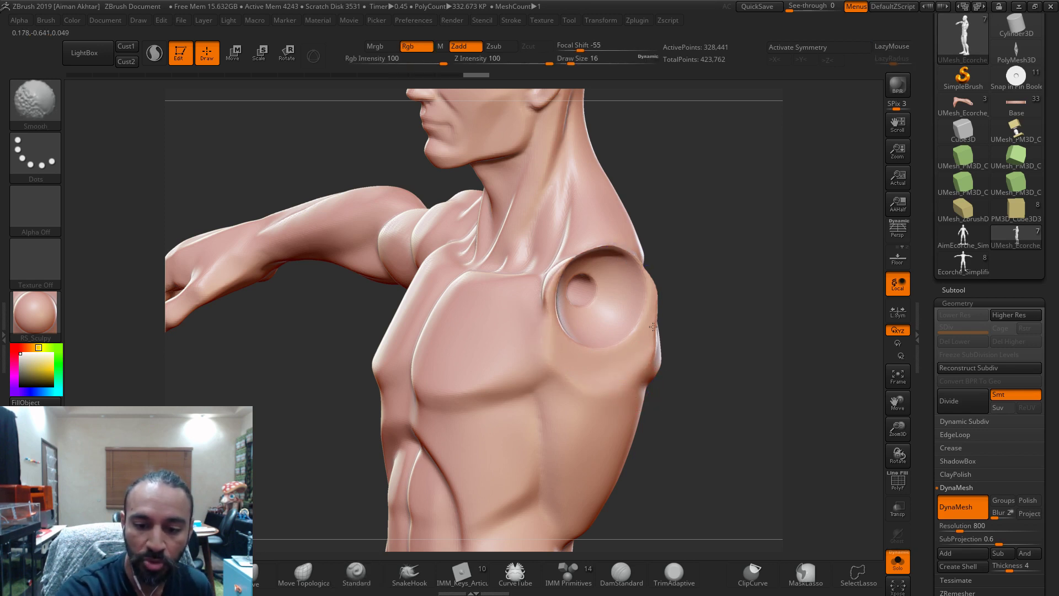
right_click_drag(643, 371, 665, 350)
left_click_drag(670, 290, 568, 366, "shift")
left_click_drag(645, 309, 623, 342)
- Load the Smooth Stronger brush from the LightBox Smooth brush folder as the smoothing brush
left_click(95, 61)
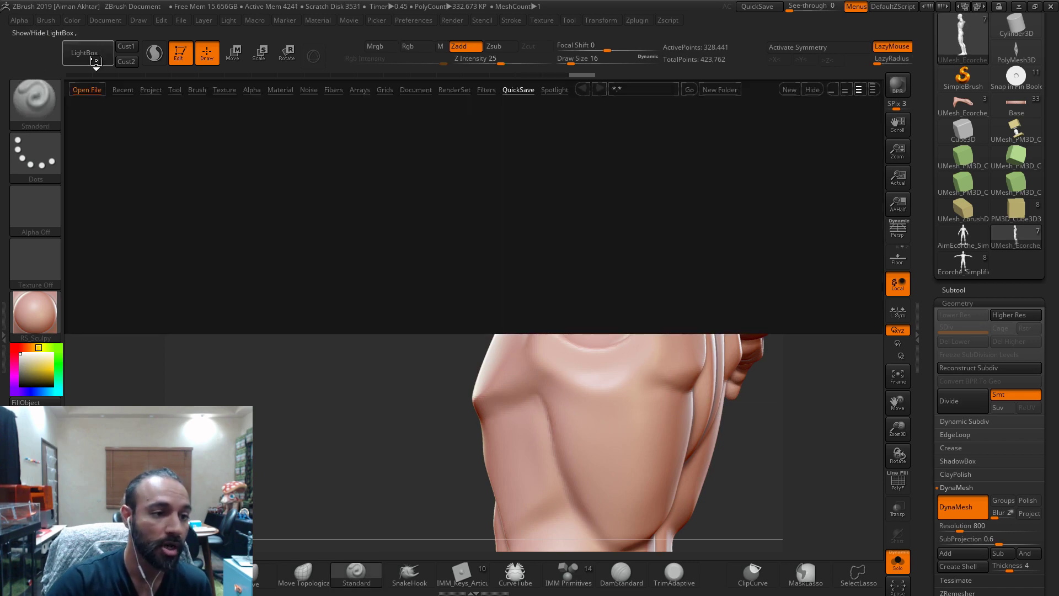
left_click(198, 92)
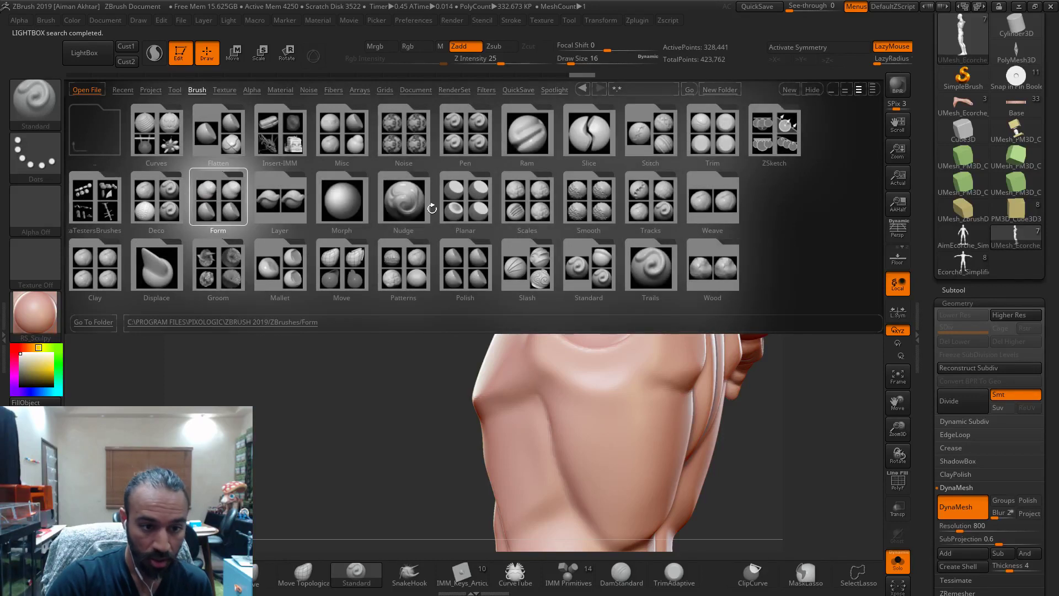
left_click(576, 207)
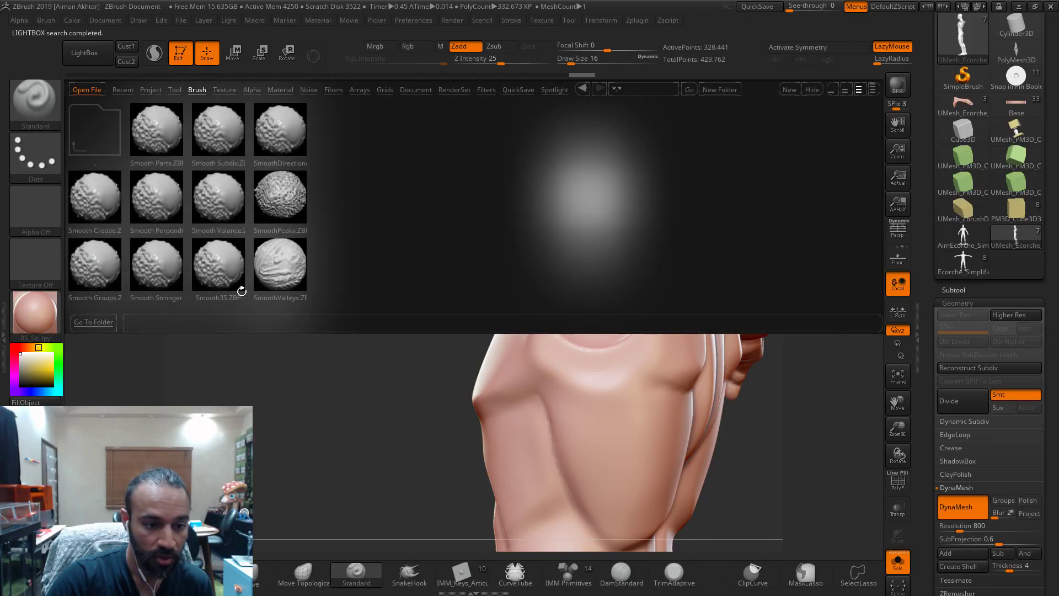
double_click(147, 264)
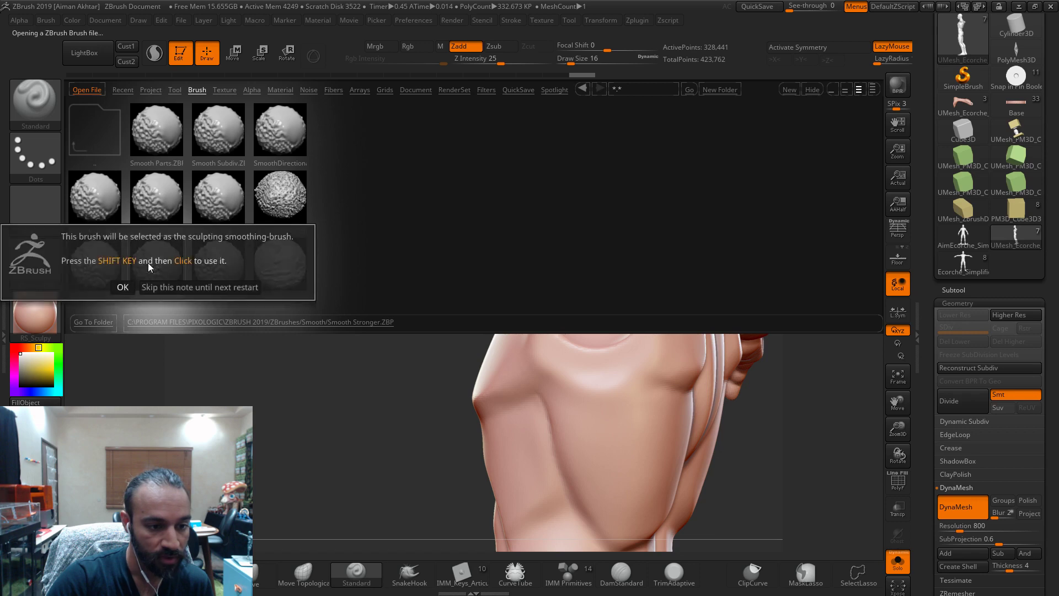
left_click(123, 287)
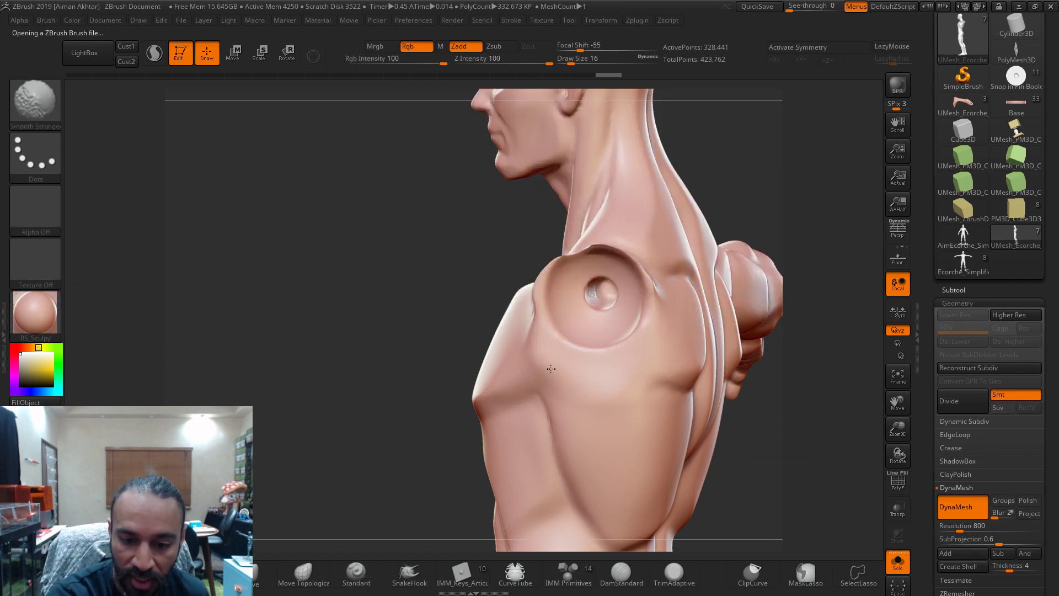
- Smooth the front and back edges of the shoulder socket with Smooth Stronger at draw size 14
right_click_drag(575, 385, 583, 303)
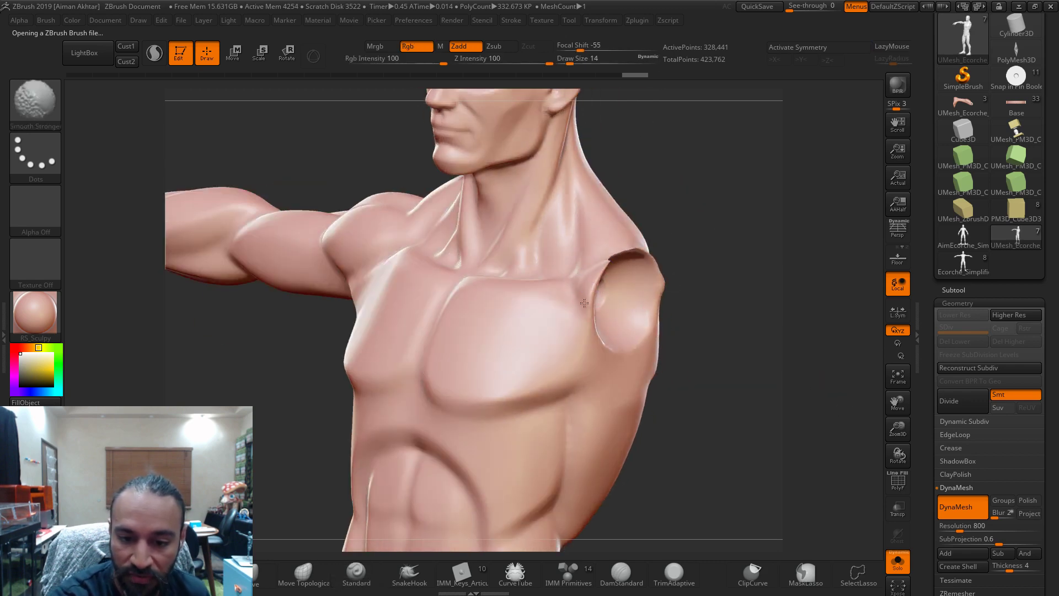
mouse_move(640, 248)
right_mouse_down()
mouse_move(740, 267)
mouse_move(678, 264)
mouse_move(707, 278)
right_mouse_up()
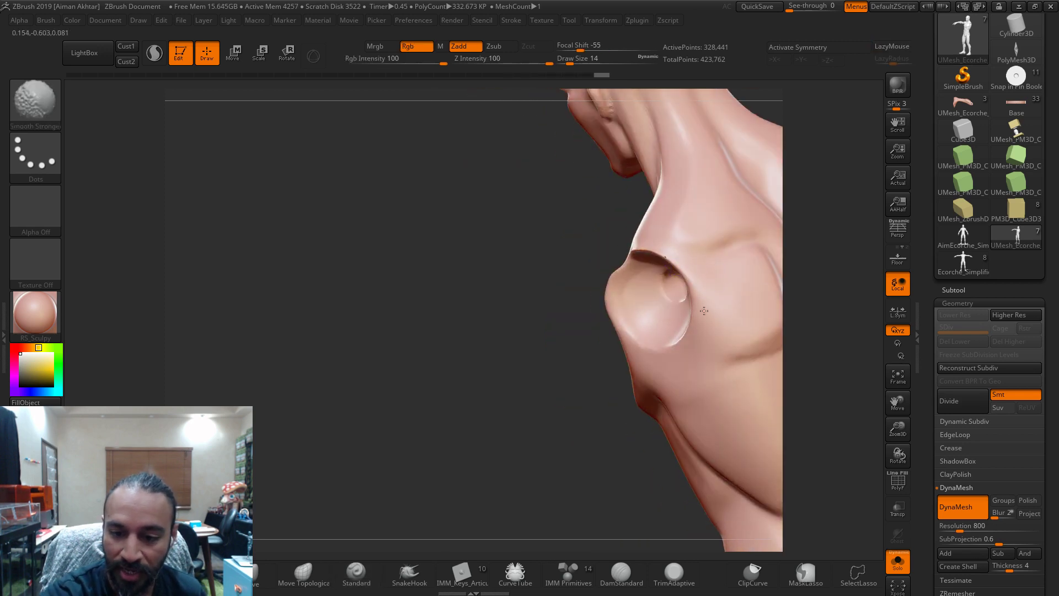
right_click_drag(716, 313, 747, 283)
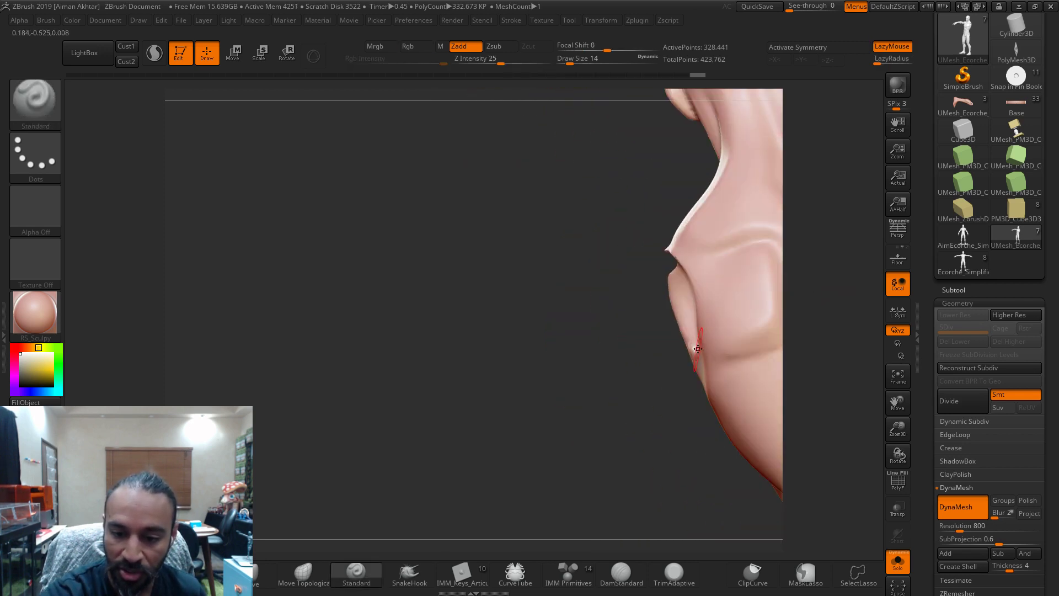
right_click_drag(633, 394, 694, 308)
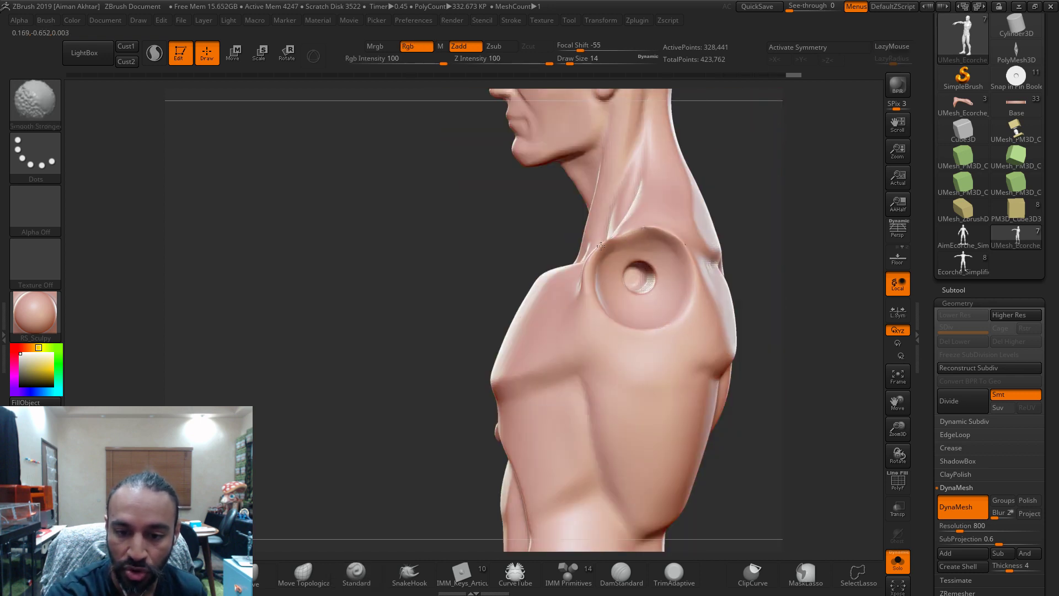
- Inflate the upper rim of the shoulder socket with the Inflat brush at draw size 14 and Z intensity 10
right_click_drag(749, 212, 711, 232)
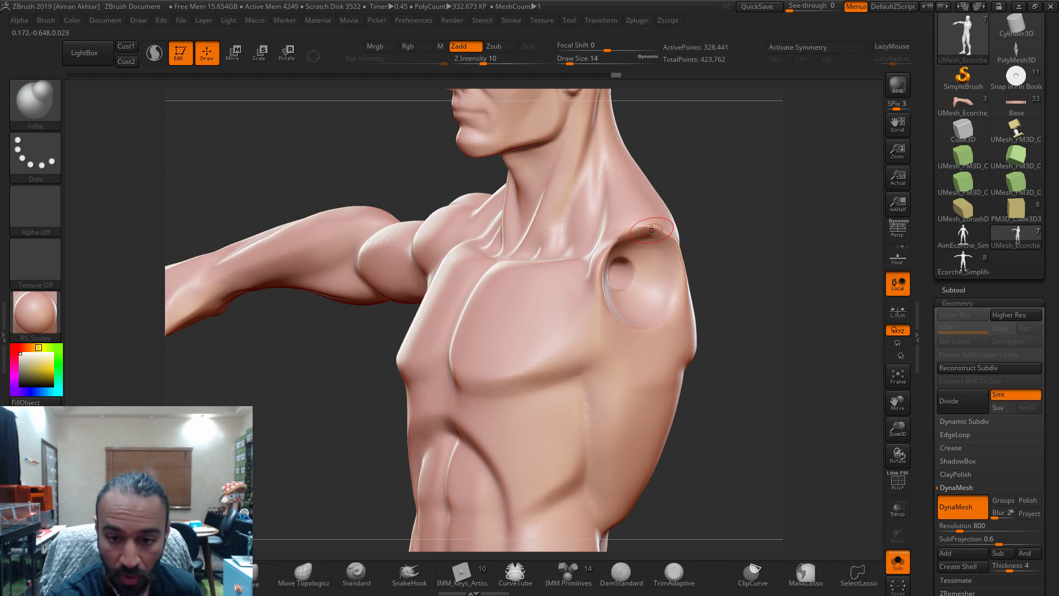
mouse_move(617, 237)
right_mouse_down()
mouse_move(710, 215)
mouse_move(622, 229)
right_mouse_up()
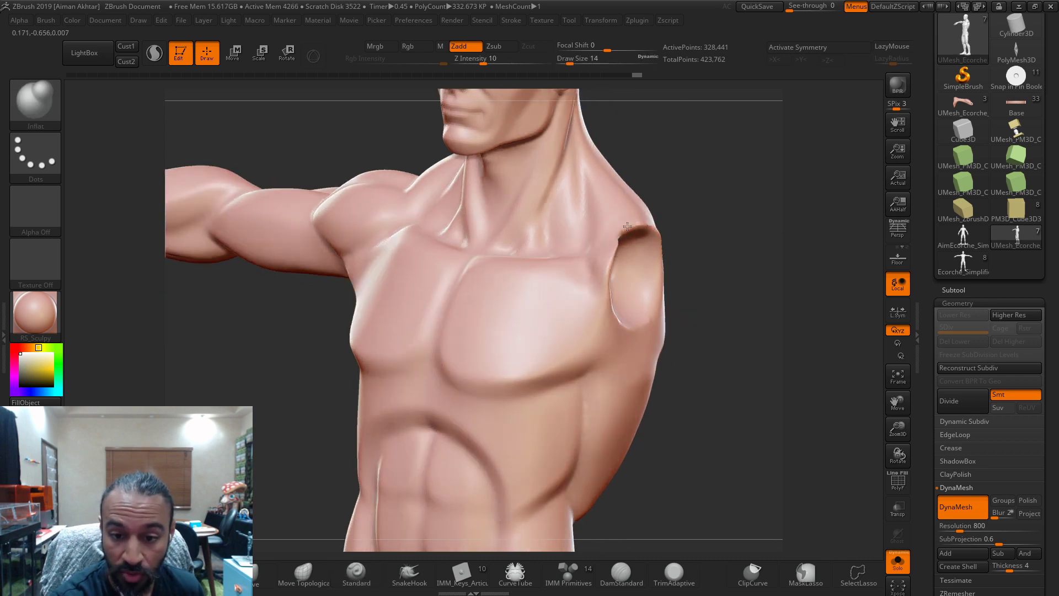
right_click_drag(700, 217, 619, 226)
- Reshape the shoulder tip above the socket with the Move brush, refresh the DynaMesh and smooth the area
key("b")
key("m")
key("v")
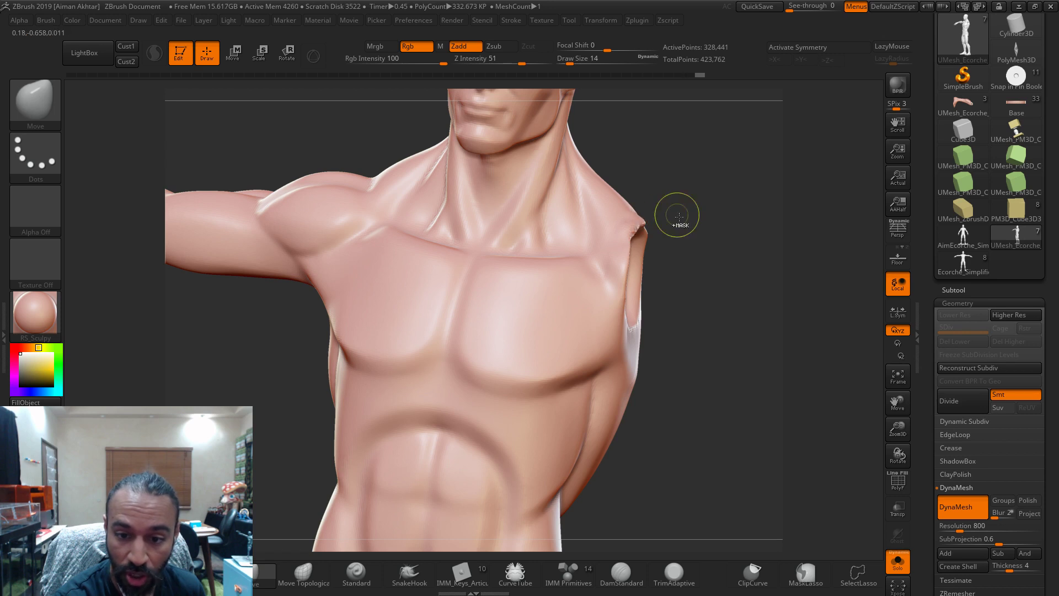
right_click_drag(654, 218, 651, 224)
key("shift")
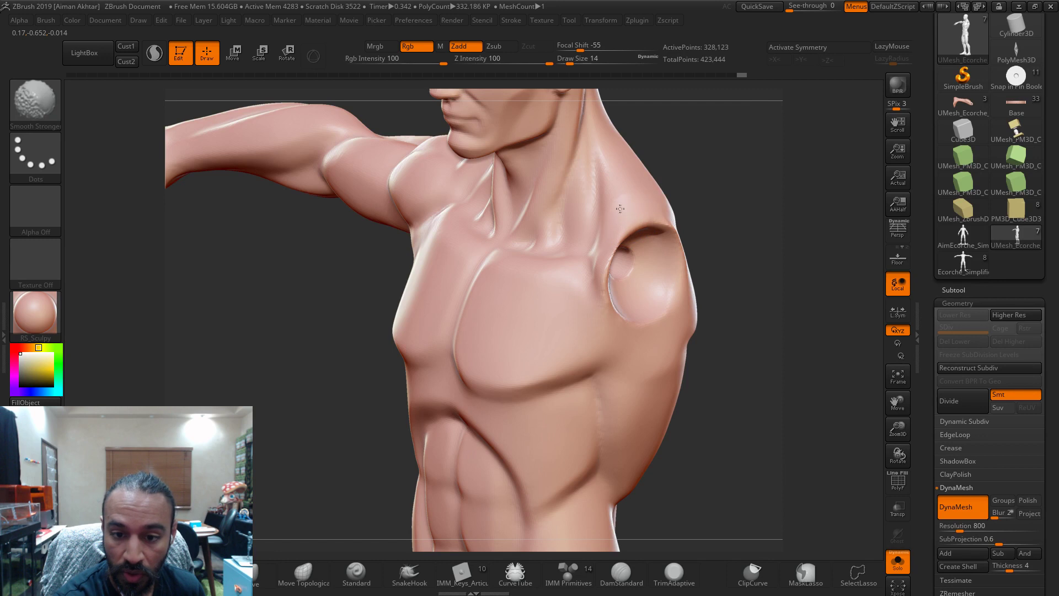
right_click_drag(610, 229, 678, 227, "shift")
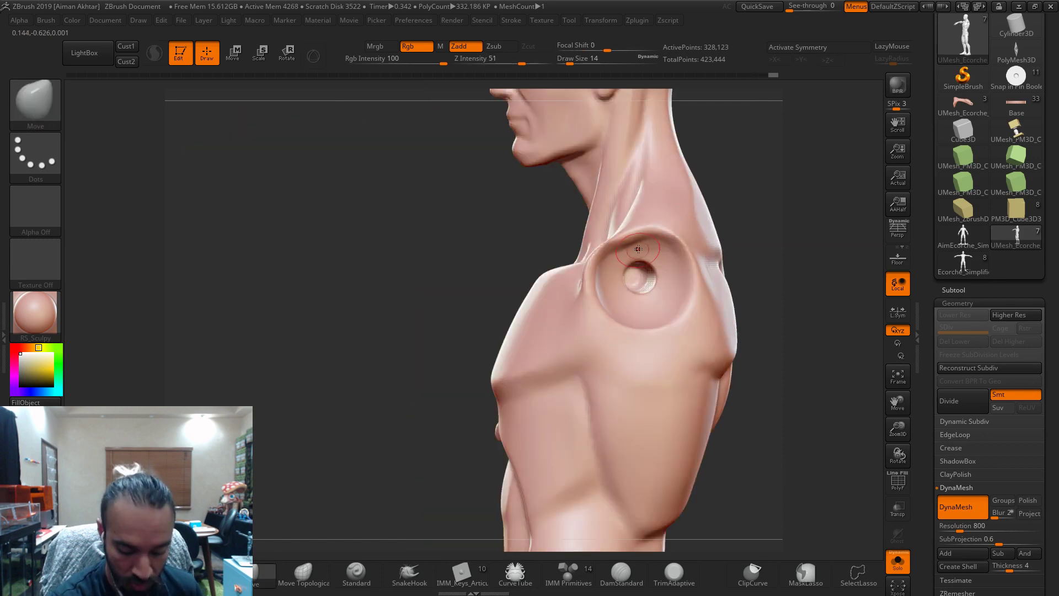
- Refine the upper and front rim of the shoulder socket using the Move and Smooth Stronger brushes at draw sizes 17 to 22
key("bracketright")
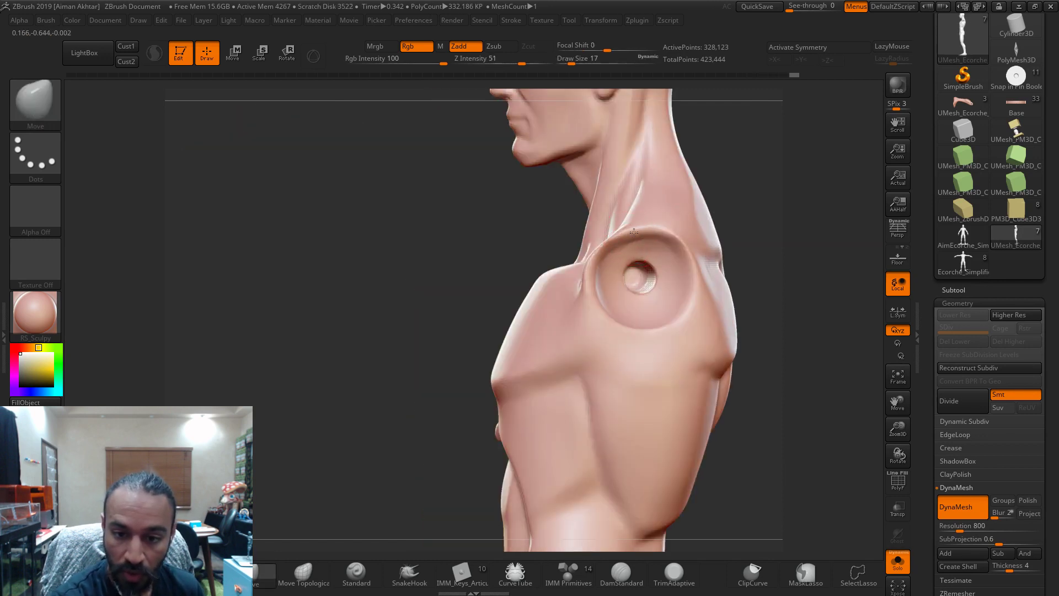
key("shift")
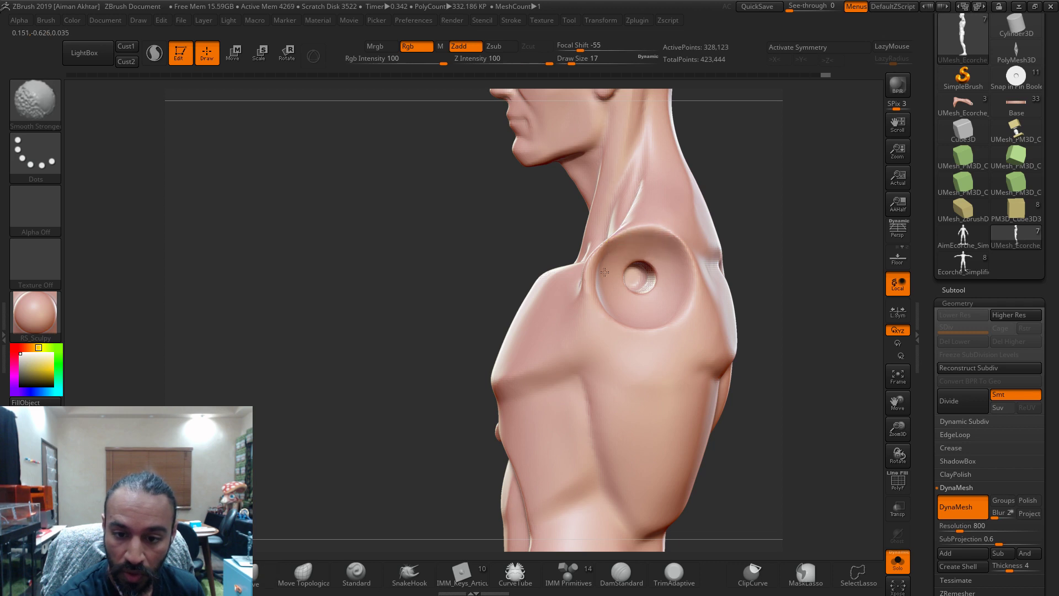
key("bracketright")
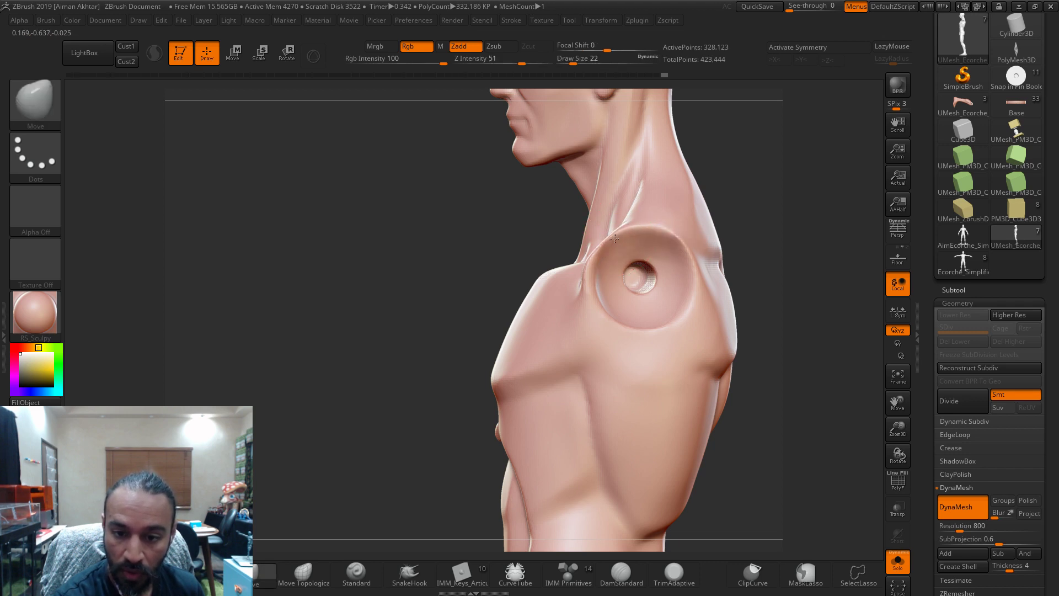
mouse_move(772, 246)
left_mouse_down()
mouse_move(783, 253)
mouse_move(561, 316)
mouse_move(586, 250)
mouse_move(587, 277)
mouse_move(624, 276)
left_mouse_up()
key("bracketleft")
left_click_drag(577, 243, 688, 290)
- Select the figure's left arm subtool and isolate it in Solo mode
left_click_drag(809, 488, 563, 344)
left_click(563, 345, "alt")
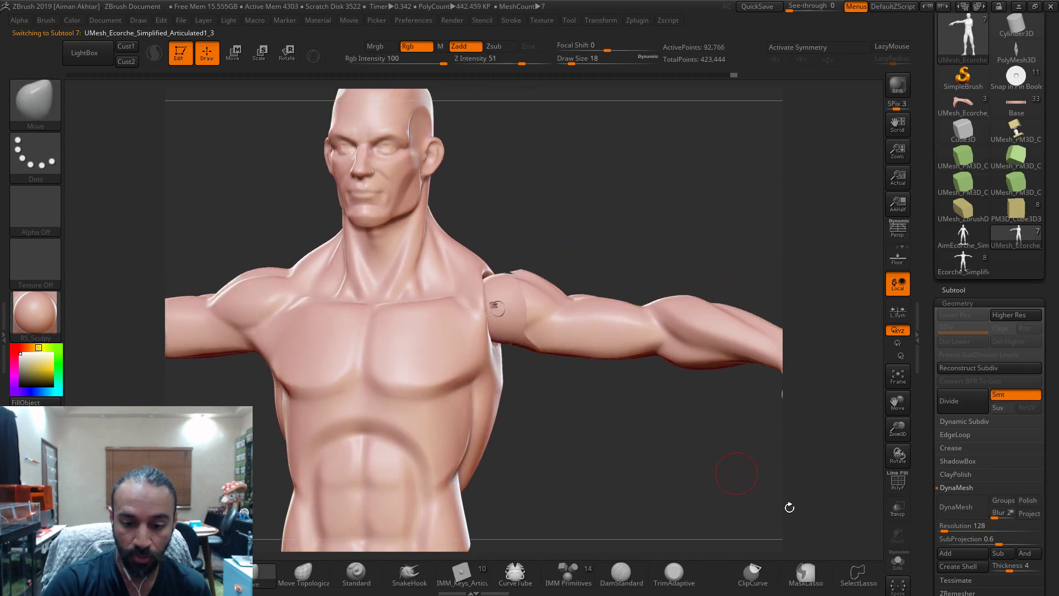
left_click(894, 566)
left_click_drag(680, 512, 613, 489)
- Show the arm's polyframe and assign the whole arm to a single polygroup
key("shift+f")
key("ctrl+w")
right_click_drag(579, 277, 650, 308, "ctrl")
left_click_drag(650, 309, 684, 347)
right_click_drag(684, 348, 549, 351, "ctrl")
left_click_drag(549, 351, 586, 465)
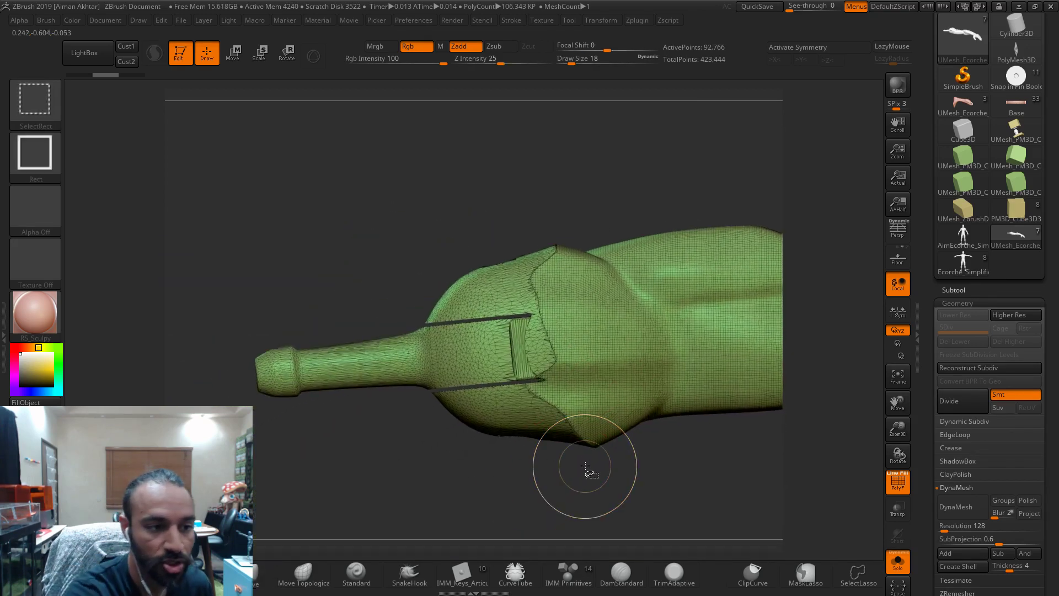
- Hide the joint peg and the mesh inside the shoulder slot with a SelectLasso selection
left_click(42, 112, "ctrl+shift")
left_click(151, 114, "ctrl+shift")
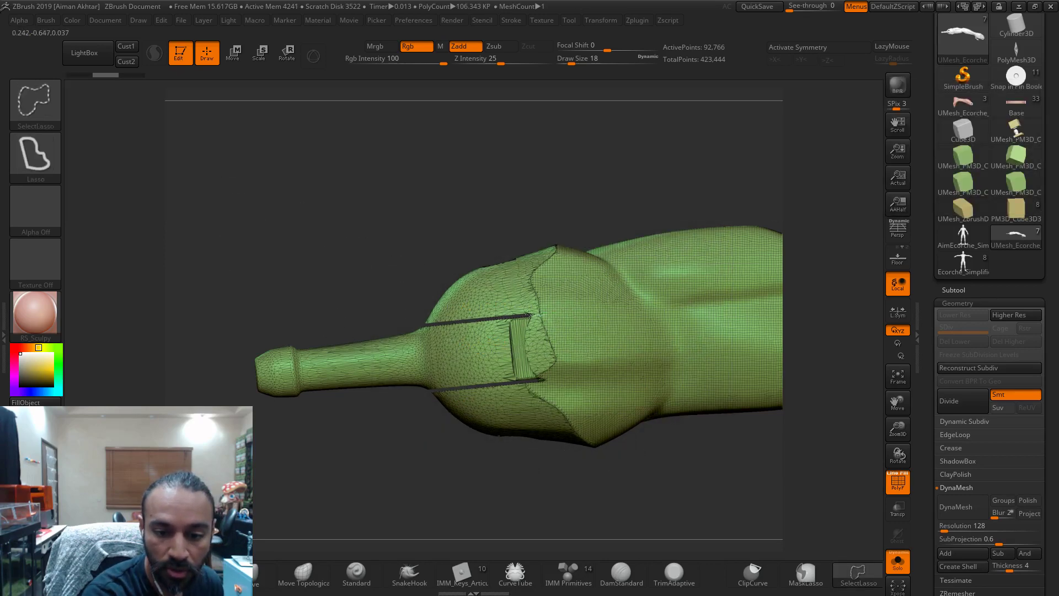
mouse_move(414, 323)
left_mouse_down("ctrl+shift")
mouse_move(190, 387)
mouse_move(265, 408)
mouse_move(424, 392)
left_mouse_up("ctrl+shift")
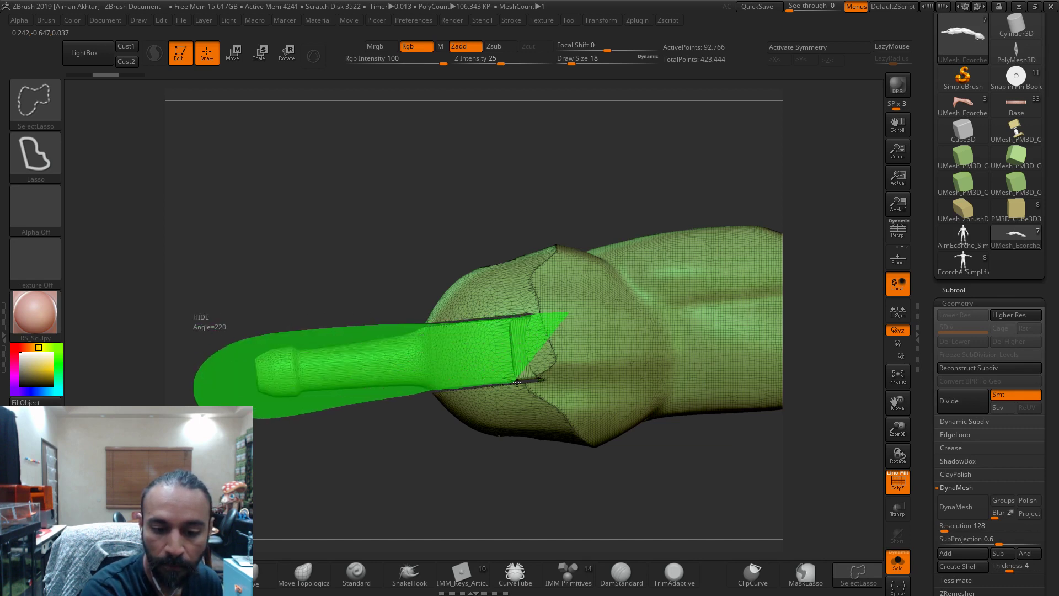
left_click_drag(578, 376, 578, 376, "ctrl+shift")
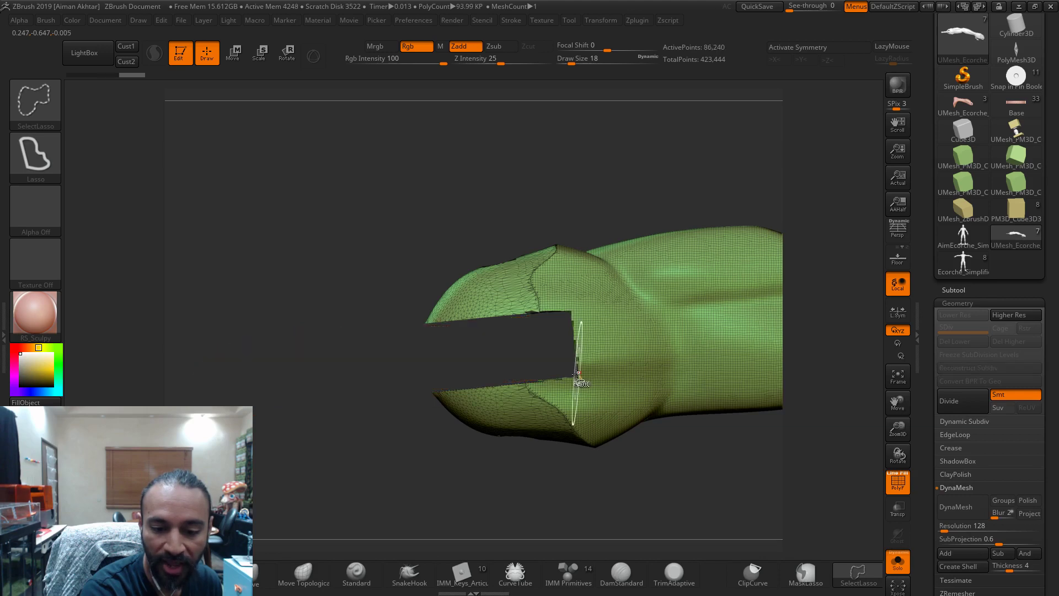
- Hide the leftover polygons at the slot's inner end and invert the visibility to isolate the joint part
mouse_move(556, 489)
left_mouse_down("ctrl+shift")
mouse_move(640, 441)
mouse_move(695, 378)
mouse_move(664, 357)
mouse_move(698, 387)
mouse_move(646, 497)
mouse_move(682, 489)
left_mouse_up("ctrl+shift")
left_click_drag(616, 500, 680, 487)
left_click_drag(584, 401, 571, 399)
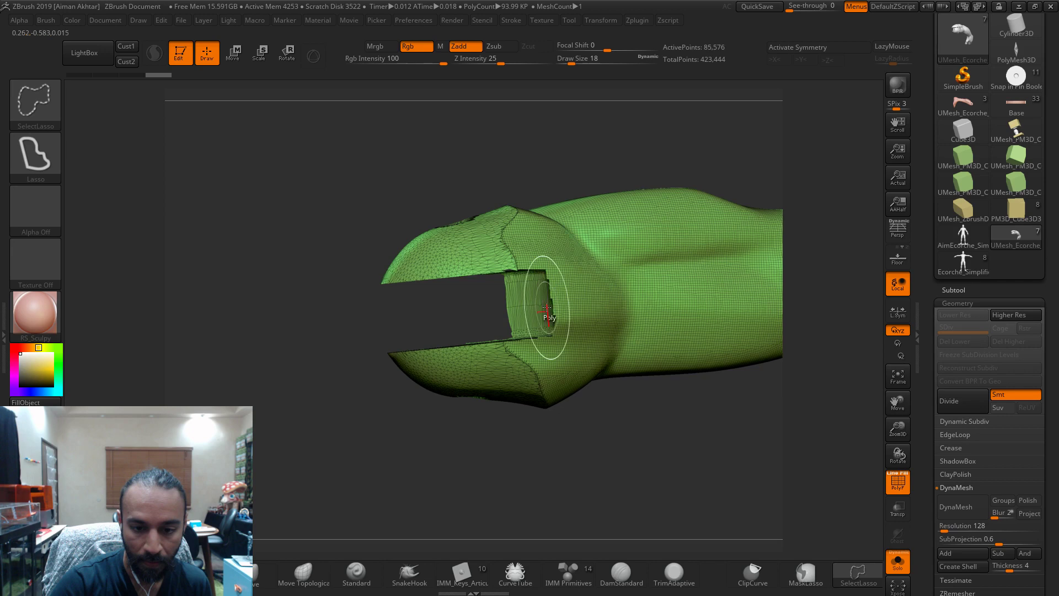
mouse_move(646, 477)
left_mouse_down("ctrl+shift")
mouse_move(635, 491)
mouse_move(610, 488)
mouse_move(592, 354)
mouse_move(643, 353)
mouse_move(616, 391)
mouse_move(654, 372)
mouse_move(663, 381)
left_mouse_up("ctrl+shift")
key("ctrl+w")
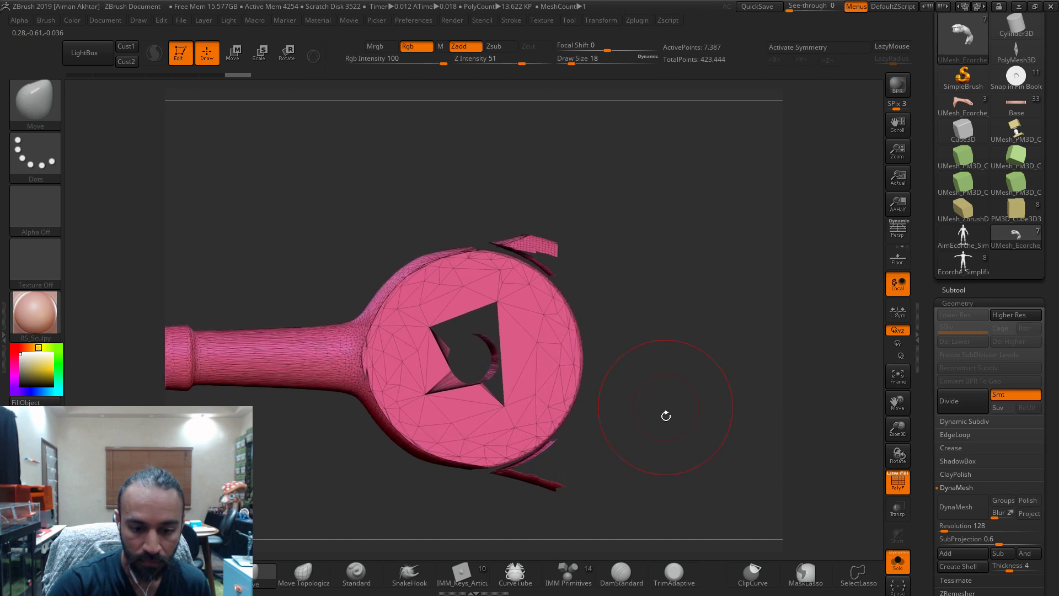
key("ctrl+z")
left_click(530, 414, "ctrl+shift")
key("ctrl+z")
left_click(640, 394, "ctrl+shift")
left_click(347, 359, "ctrl+shift")
left_click(352, 364, "ctrl+shift")
left_click(352, 364, "ctrl+shift")
left_click_drag(628, 488, 615, 481)
key("ctrl+z")
left_click_drag(546, 480, 482, 525)
key("ctrl+z")
left_click_drag(562, 481, 564, 477)
- Auto-group the visible joint pieces by topology continuity and hide the loose fragment above the joint disc
key("ctrl+w")
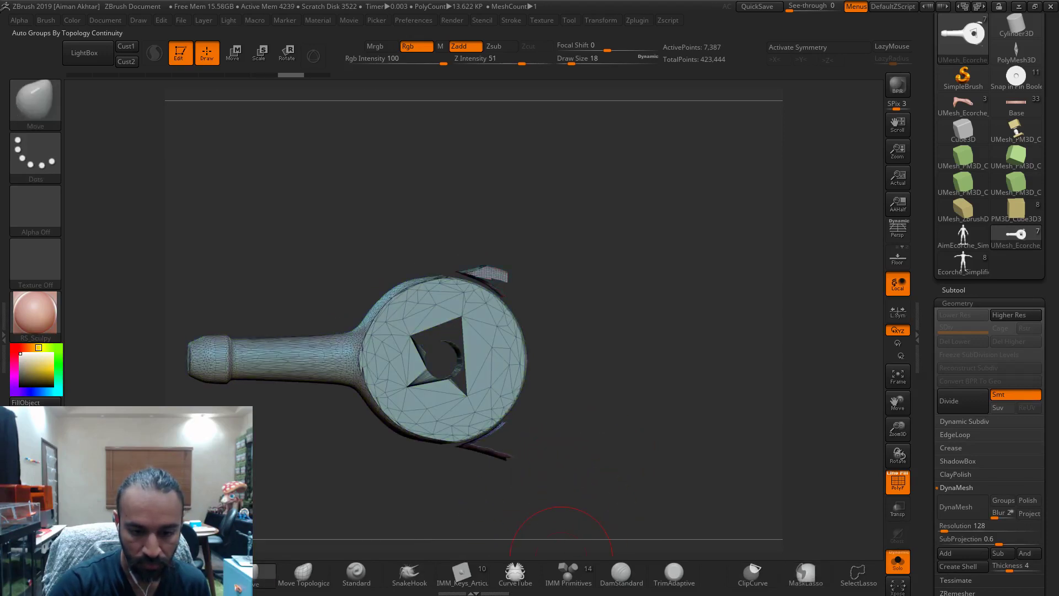
left_click_drag(632, 369, 619, 373)
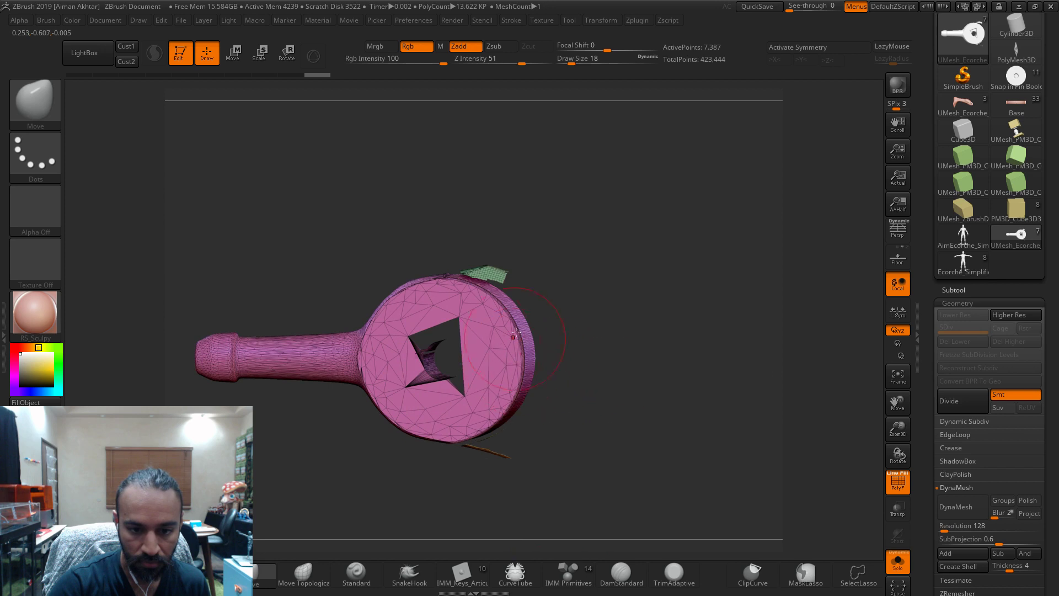
left_click(499, 278, "ctrl+shift")
left_click_drag(569, 489, 582, 432)
- Hide the loose fragment below the joint disc and invert the visibility to show the arm without the peg
left_click(521, 446, "ctrl+shift")
left_click(494, 445, "ctrl+shift")
key("ctrl+z")
key("ctrl+z")
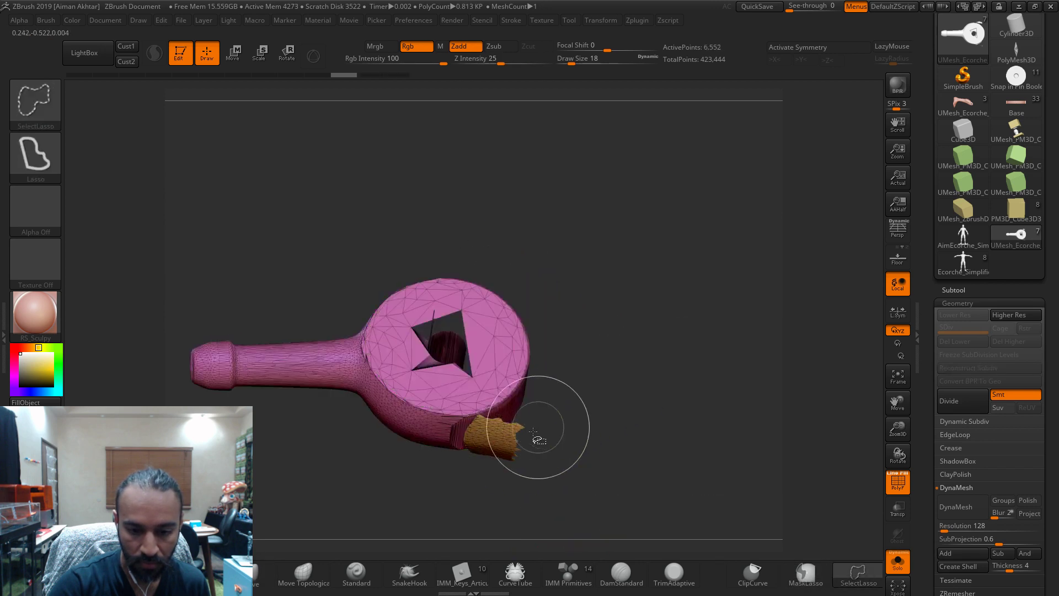
left_click(503, 442, "ctrl+shift")
left_click_drag(593, 435, 595, 485)
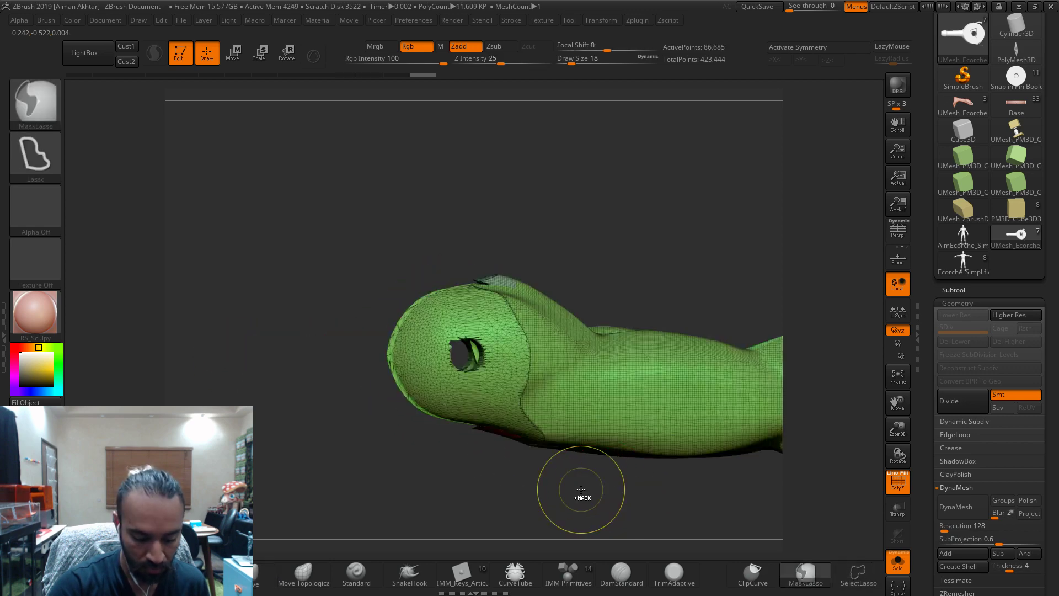
- Turn off the polygroup wireframe display and bring up the isolated joint peg with its disc facing the view
mouse_move(529, 518)
left_mouse_down()
mouse_move(586, 541)
mouse_move(571, 537)
mouse_move(577, 496)
mouse_move(598, 512)
mouse_move(577, 516)
left_mouse_up()
left_click(902, 490)
left_click_drag(741, 477, 629, 473)
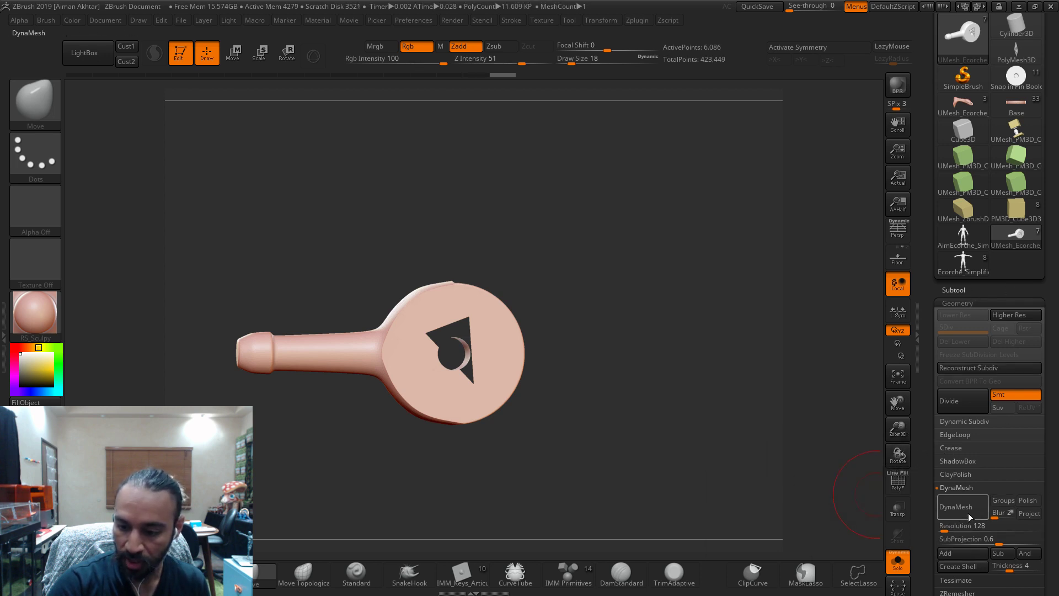
left_click(946, 526)
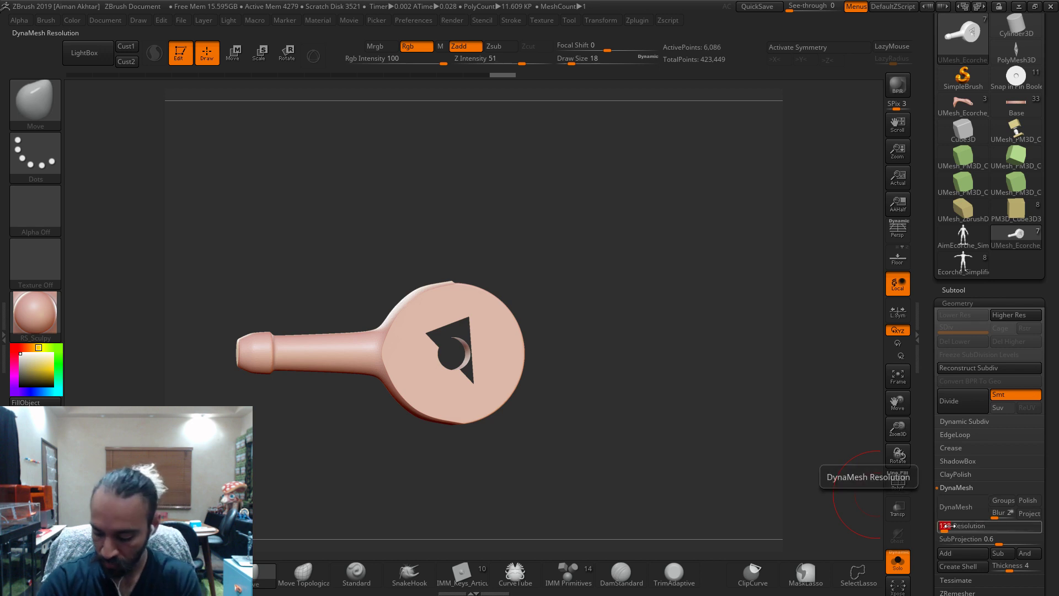
key("Return")
left_click(962, 511)
key("ctrl+z")
- DynaMesh the joint peg at a resolution of 1504
left_click(959, 528)
type("1500")
key("Return")
left_click(961, 507)
left_click_drag(485, 448, 606, 412)
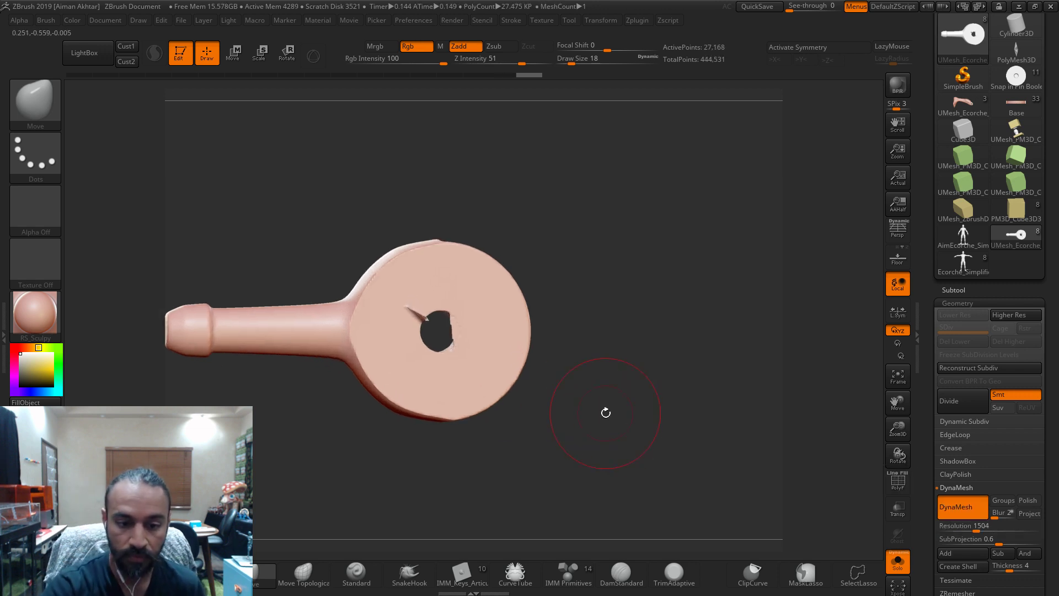
- Smooth the jagged rim of the disc's center hole from both sides of the joint peg
left_click_drag(428, 317, 416, 334, "shift")
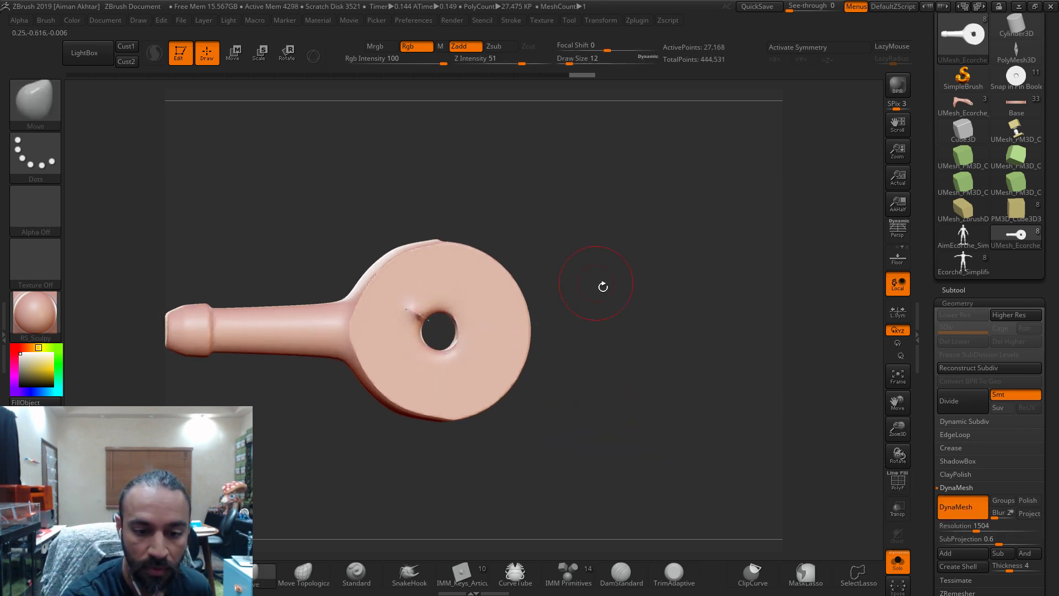
left_click_drag(590, 279, 510, 304)
left_click_drag(527, 343, 542, 377)
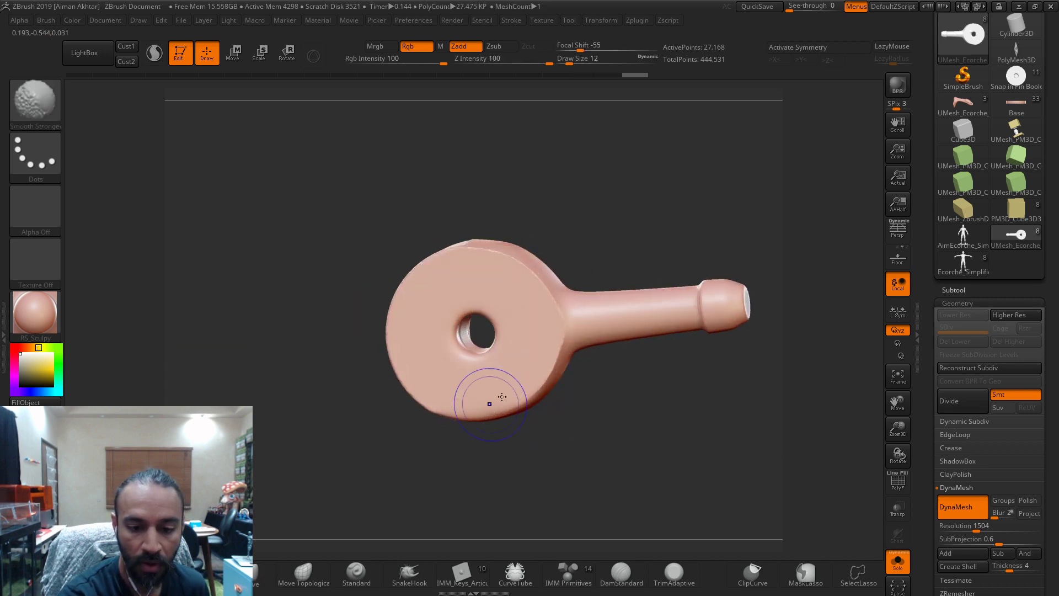
left_click_drag(553, 182, 484, 227)
mouse_move(372, 262)
left_mouse_down()
mouse_move(640, 348)
mouse_move(598, 330)
left_mouse_up()
left_click_drag(520, 355, 485, 373)
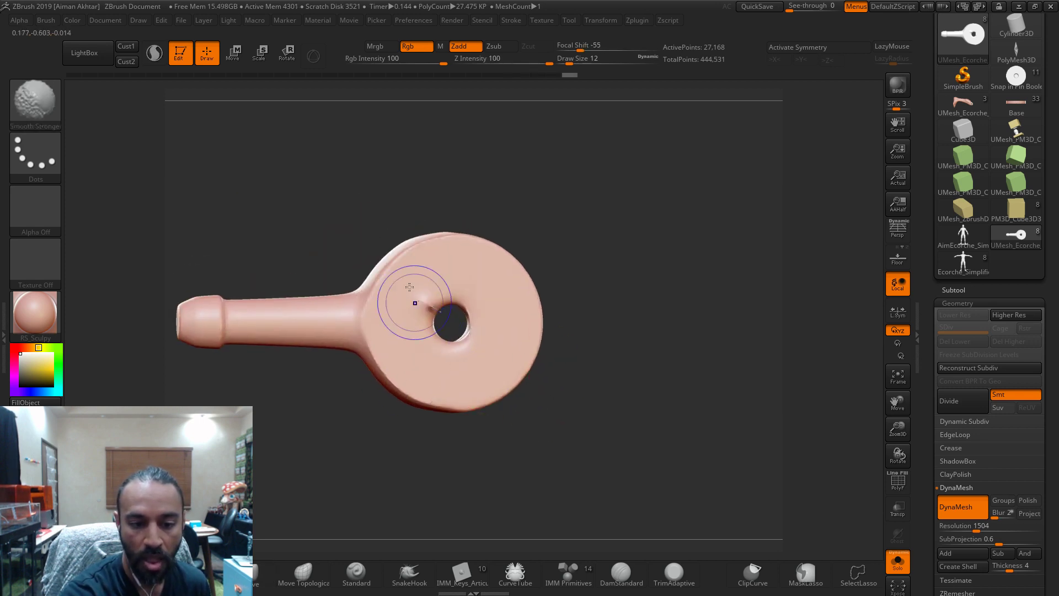
left_click_drag(557, 287, 603, 347, "alt")
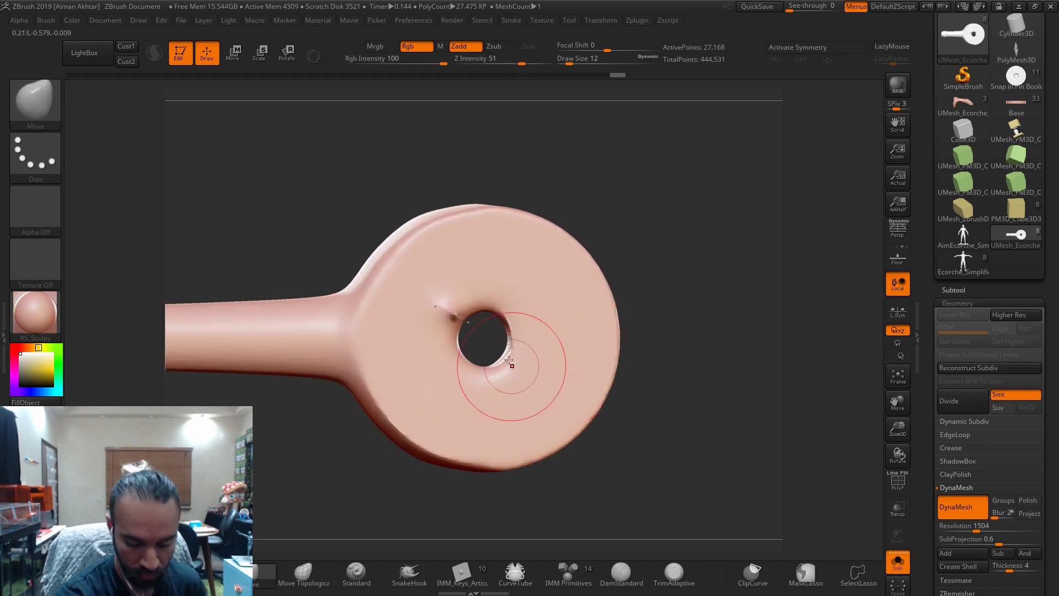
- Cut away the thin spike sticking out of the disc's face and remesh the joint peg with DynaMesh
mouse_move(499, 341)
left_mouse_down()
mouse_move(669, 315)
mouse_move(686, 329)
mouse_move(619, 372)
mouse_move(573, 336)
left_mouse_up()
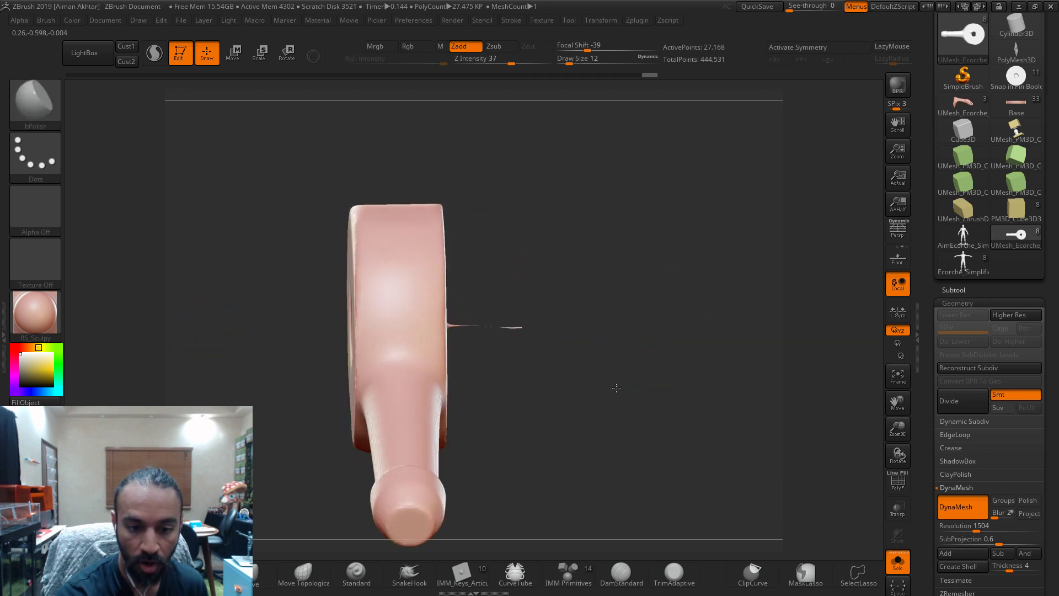
key("ctrl+shift")
left_click_drag(447, 324, 449, 325, "ctrl+alt+shift")
left_click_drag(657, 366, 672, 376)
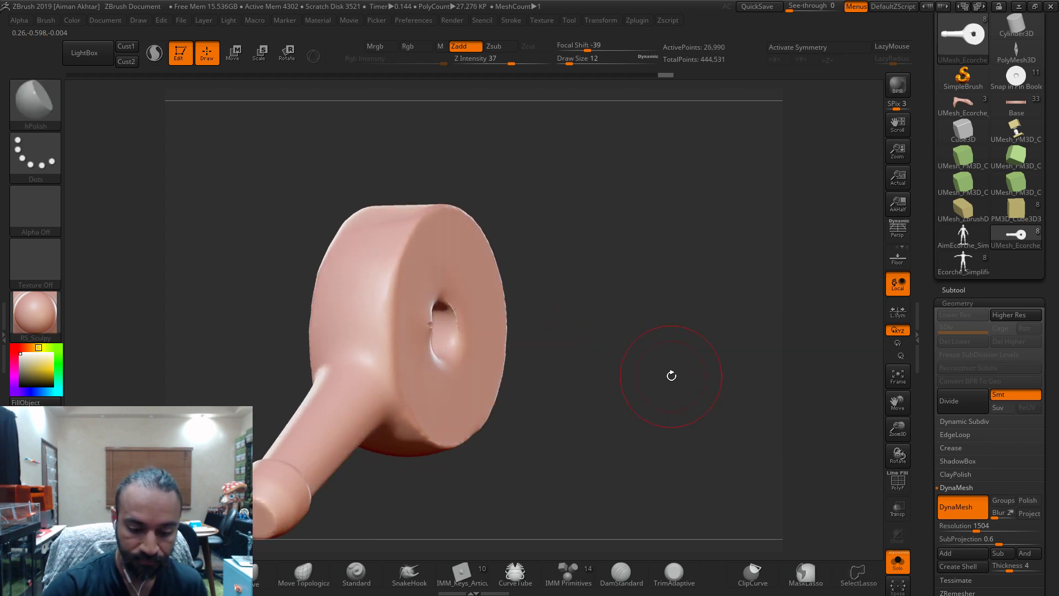
key("ctrl+shift")
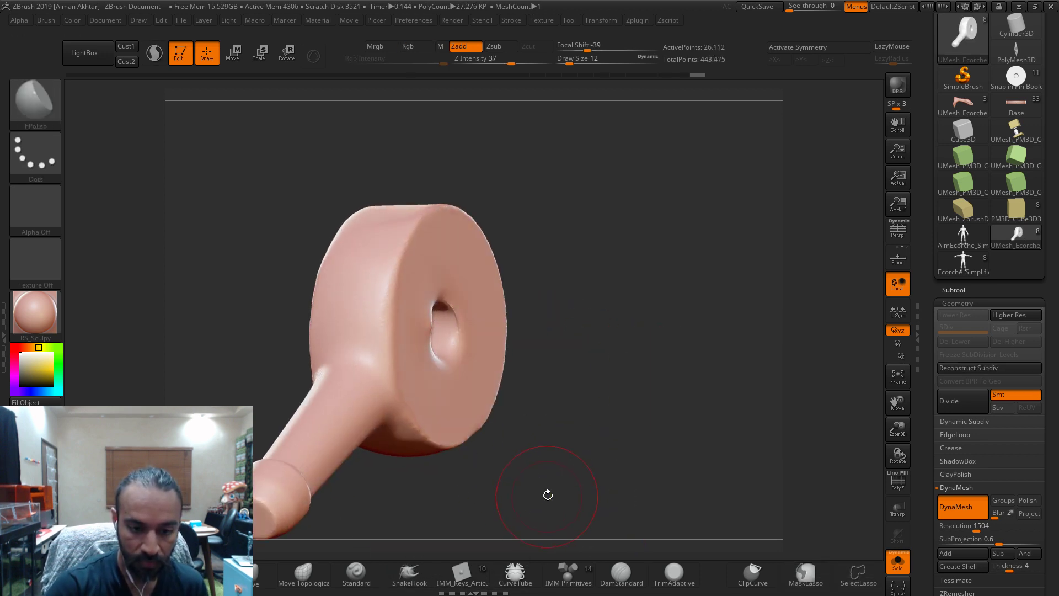
- Reduce the draw size to 6 and smooth the remaining flaw beside the hole on the disc's face
left_click_drag(543, 492, 518, 490)
key("s")
left_click(420, 330)
key("shift")
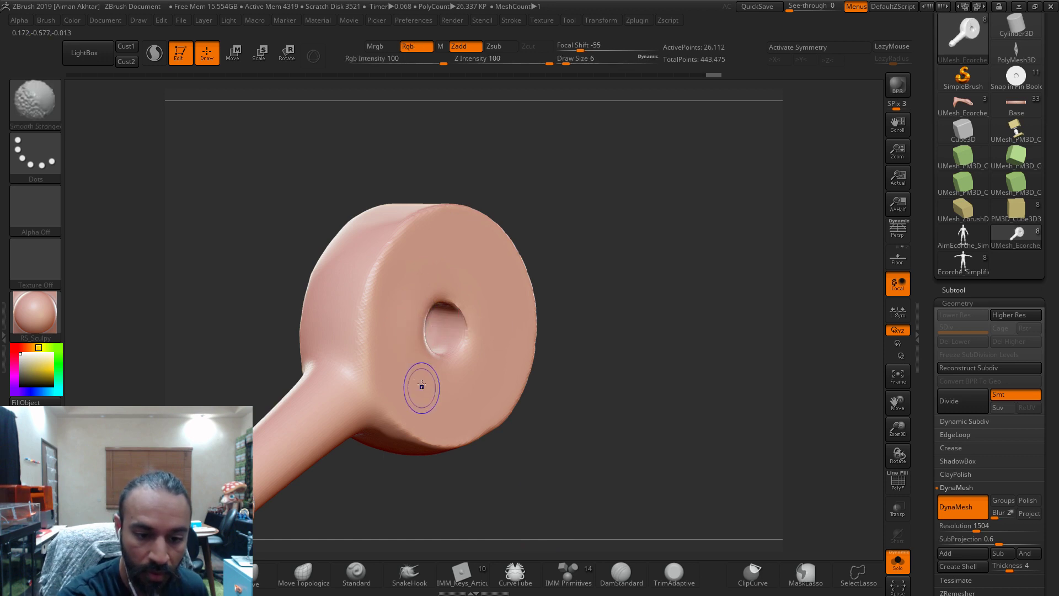
left_click_drag(643, 303, 692, 311)
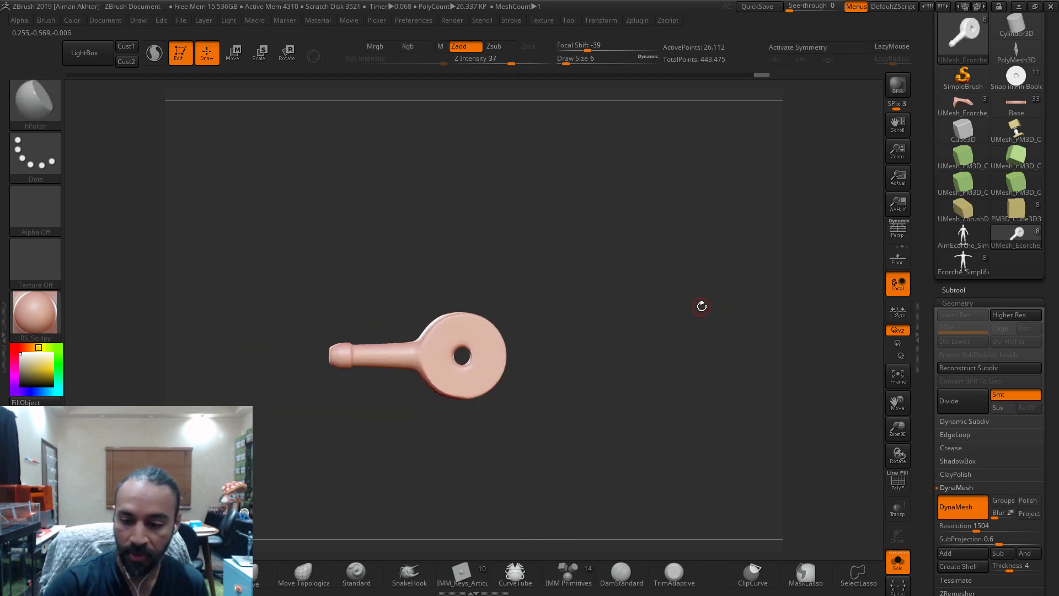
- Show the whole figure again, make the arm the active subtool and isolate it
left_click(902, 573)
left_click_drag(637, 419, 519, 347)
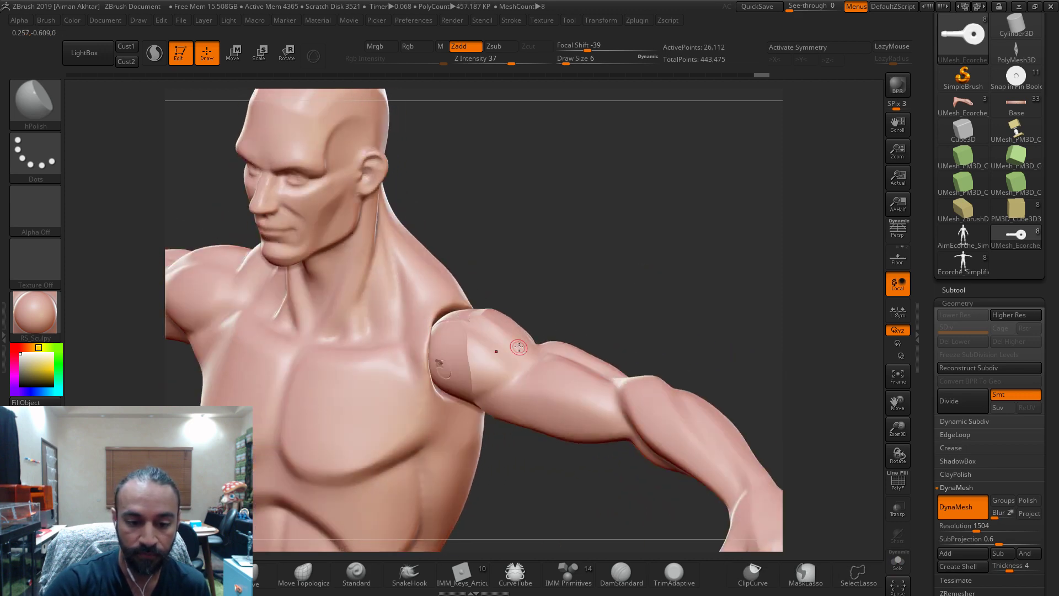
left_click(519, 347, "alt")
left_click(899, 563)
left_click_drag(709, 425, 560, 243)
- DynaMesh the arm at a resolution of 1000, checking the mesh with the polygroup wireframe display before hiding it
scroll(1017, 541, "down", 5)
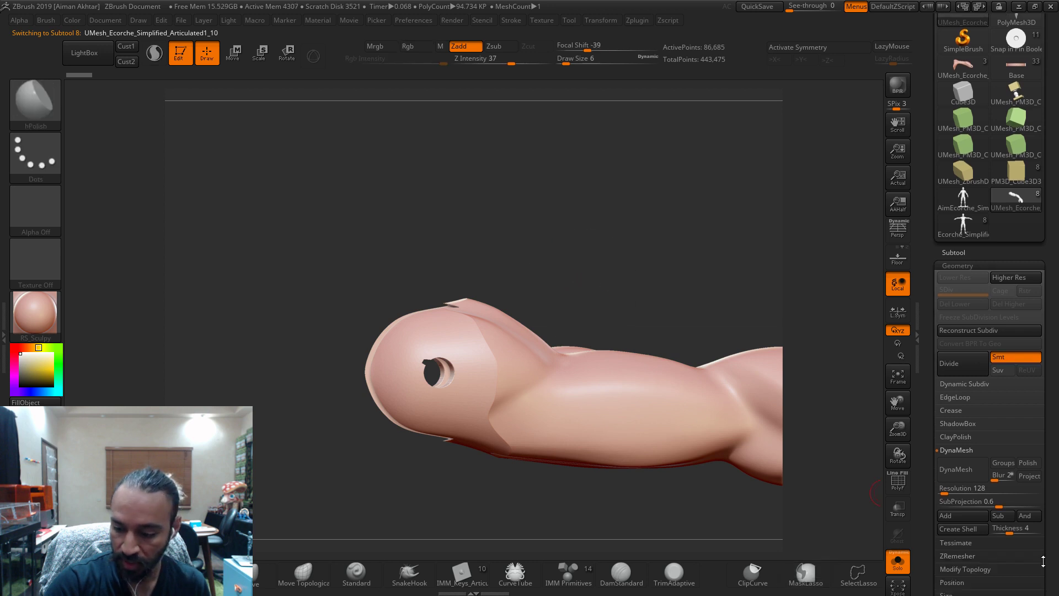
left_click(945, 366)
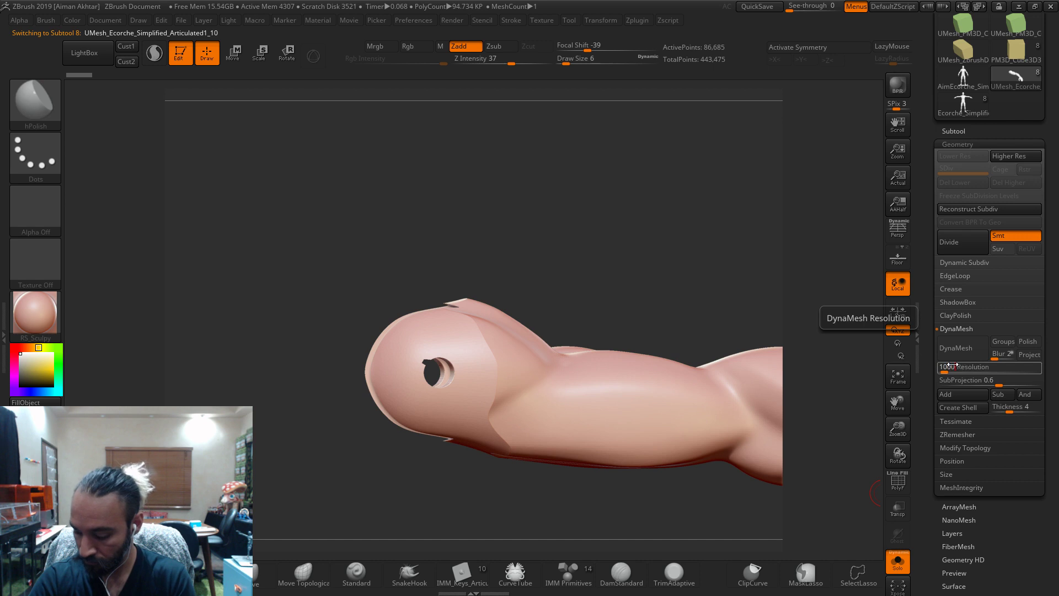
type("1000")
key("Return")
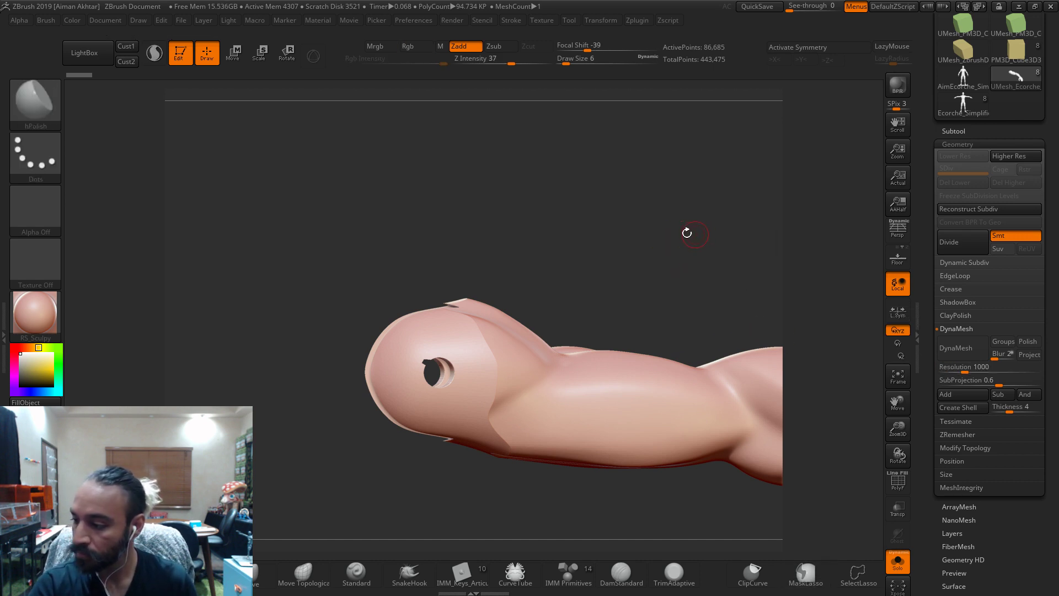
left_click_drag(661, 246, 548, 212)
left_click(893, 483)
left_click(893, 483)
left_click(902, 490)
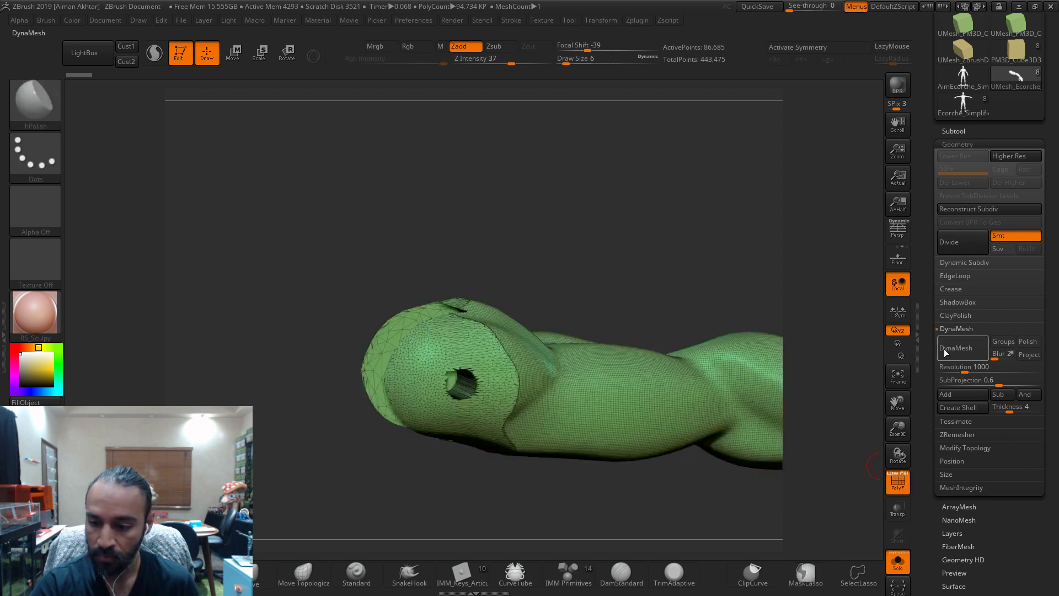
key("ctrl+shift")
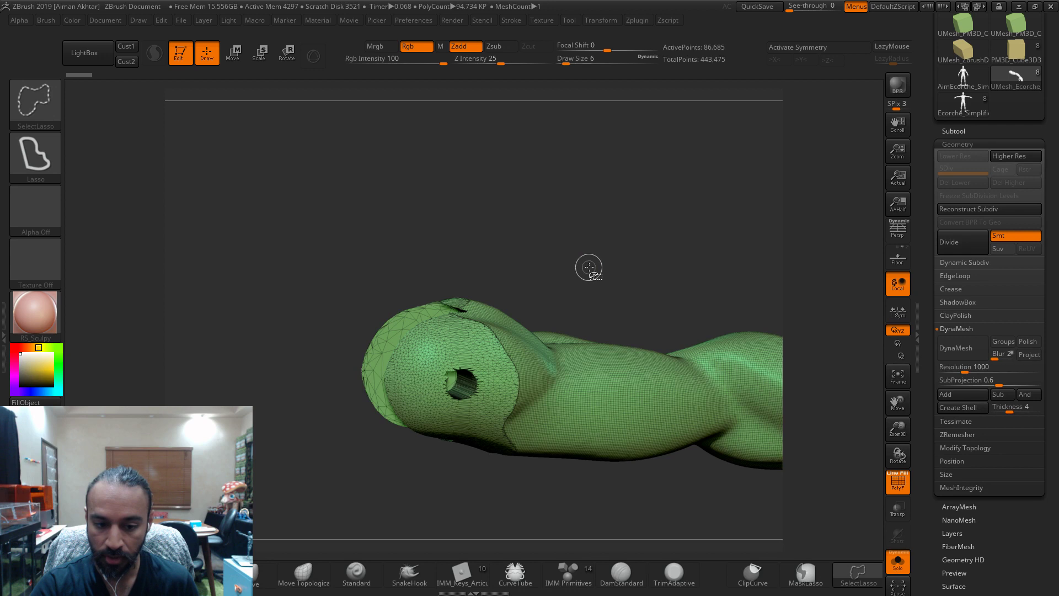
left_click(961, 357)
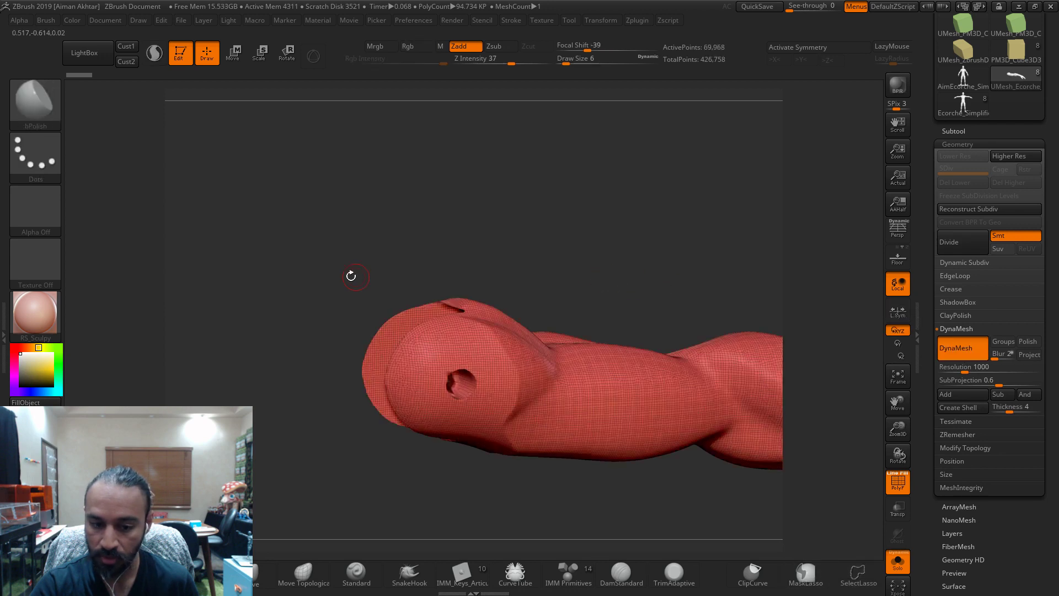
left_click_drag(582, 300, 602, 309)
left_click(897, 483)
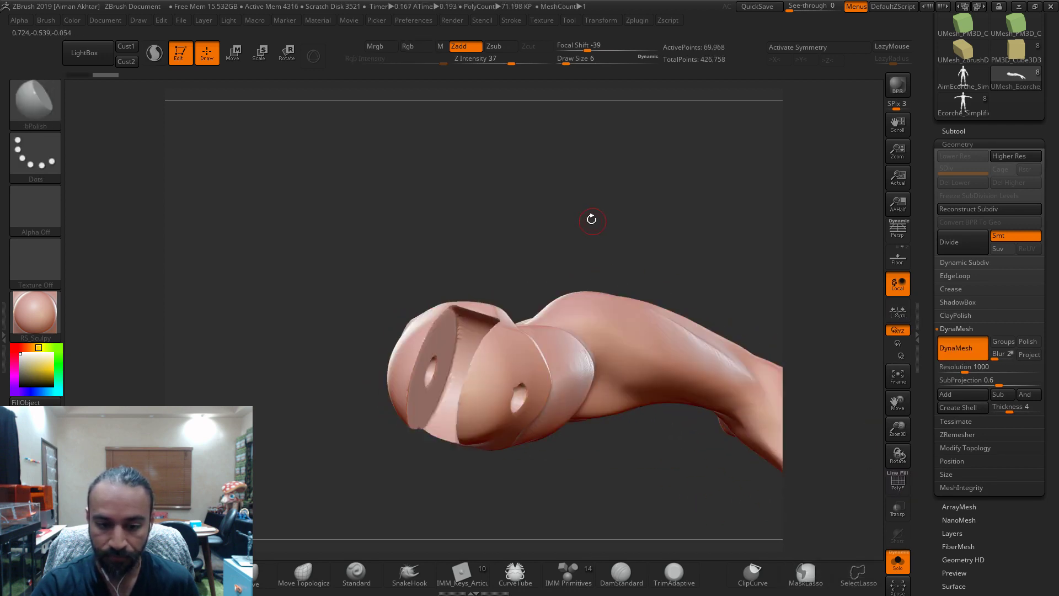
- Smooth the arm's surface around the shoulder pin hole and soften the edges of the joint slot
left_click_drag(593, 220, 542, 189)
left_click_drag(442, 376, 438, 378, "shift")
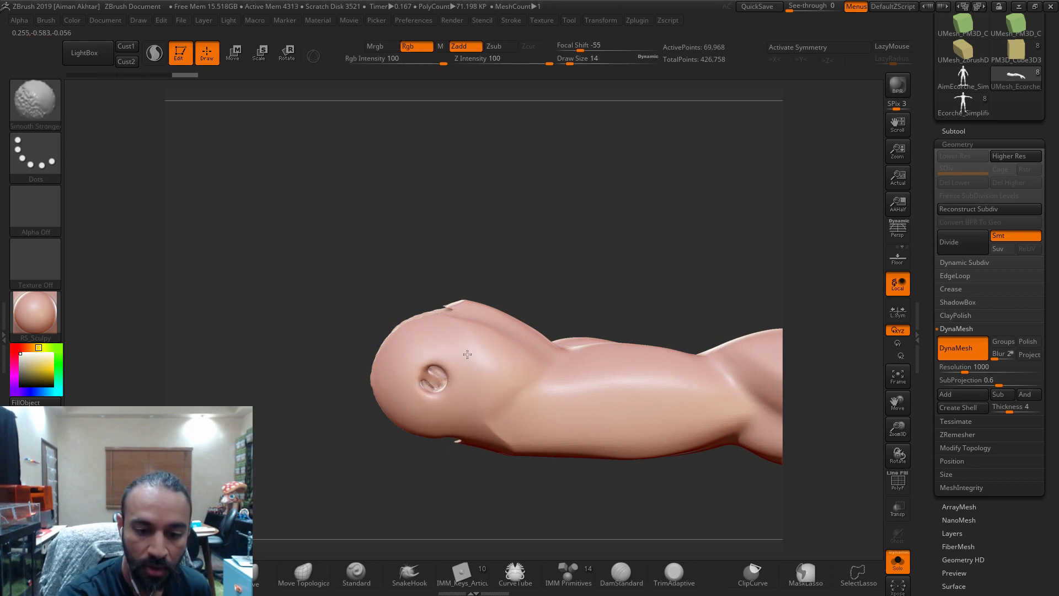
right_click_drag(480, 372, 515, 312)
right_click_drag(404, 327, 466, 267)
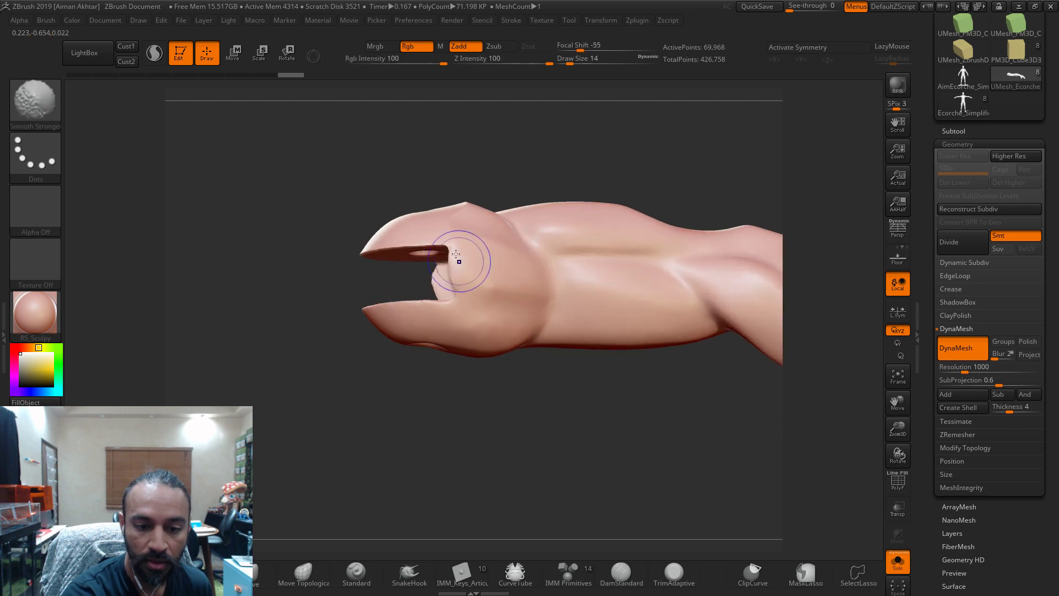
right_click_drag(447, 229, 488, 198)
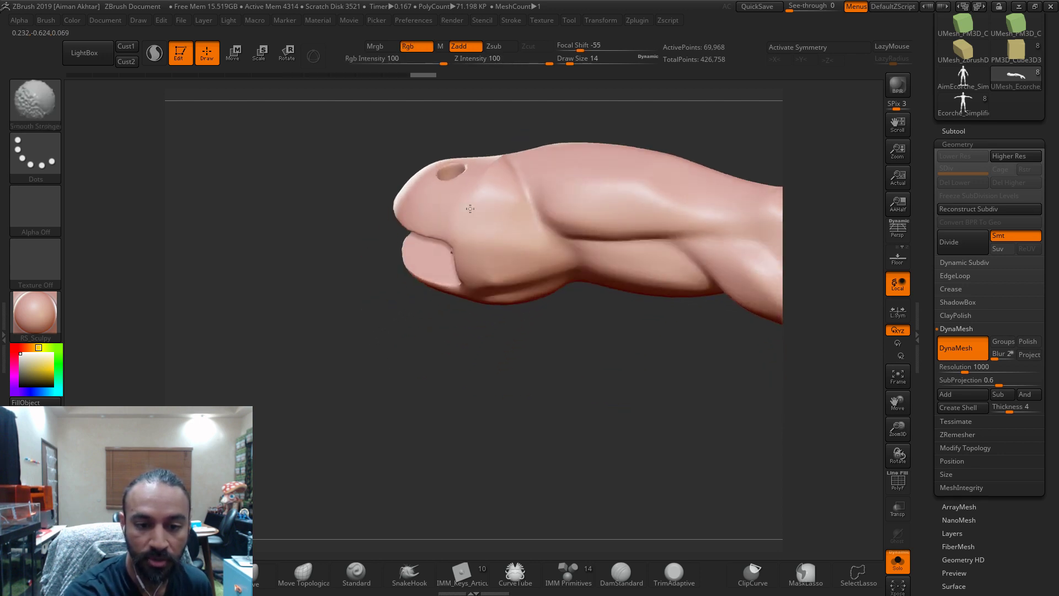
mouse_move(494, 158)
right_mouse_down()
mouse_move(580, 272)
mouse_move(527, 300)
right_mouse_up()
right_click_drag(462, 309, 473, 257)
right_click_drag(539, 182, 582, 160)
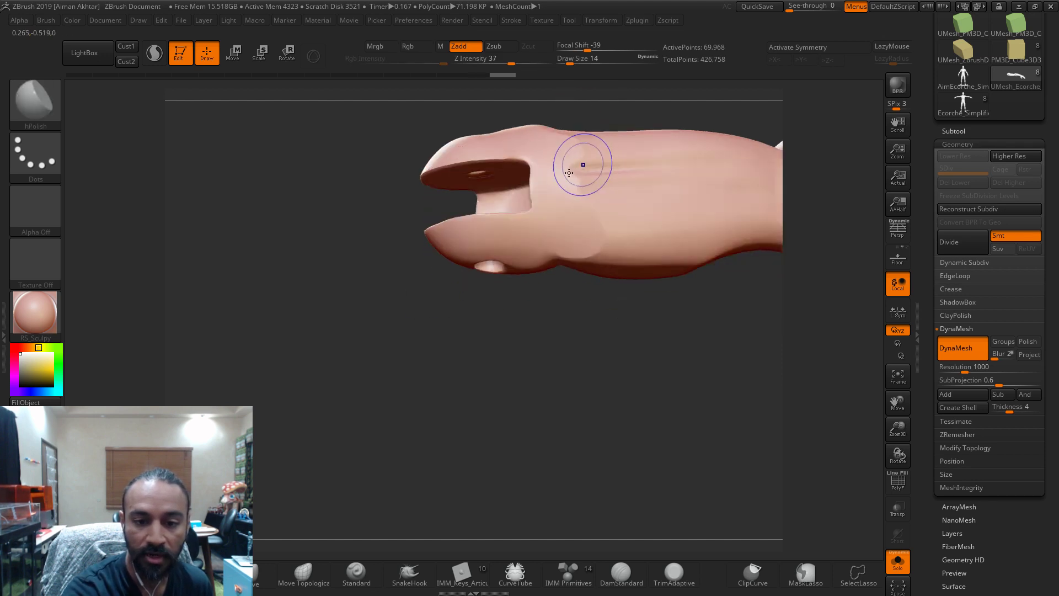
- Smooth the underside of the shoulder fork, the creases behind it and the inner faces of the slot
right_click_drag(426, 183, 574, 283)
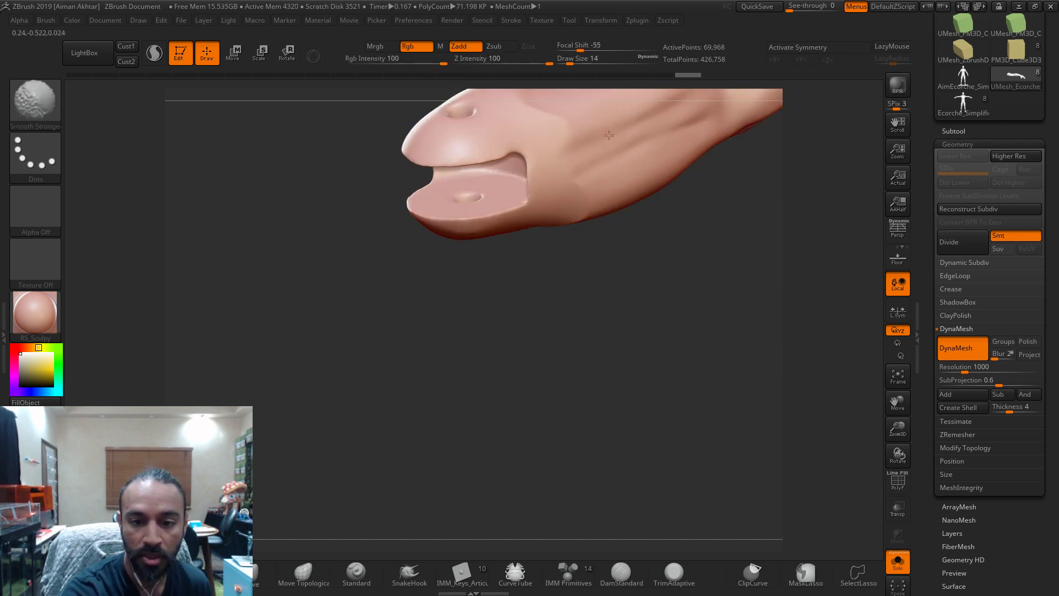
right_click_drag(616, 165, 574, 283)
right_click_drag(496, 187, 529, 268)
right_click_drag(529, 231, 463, 270)
right_click_drag(422, 365, 504, 302)
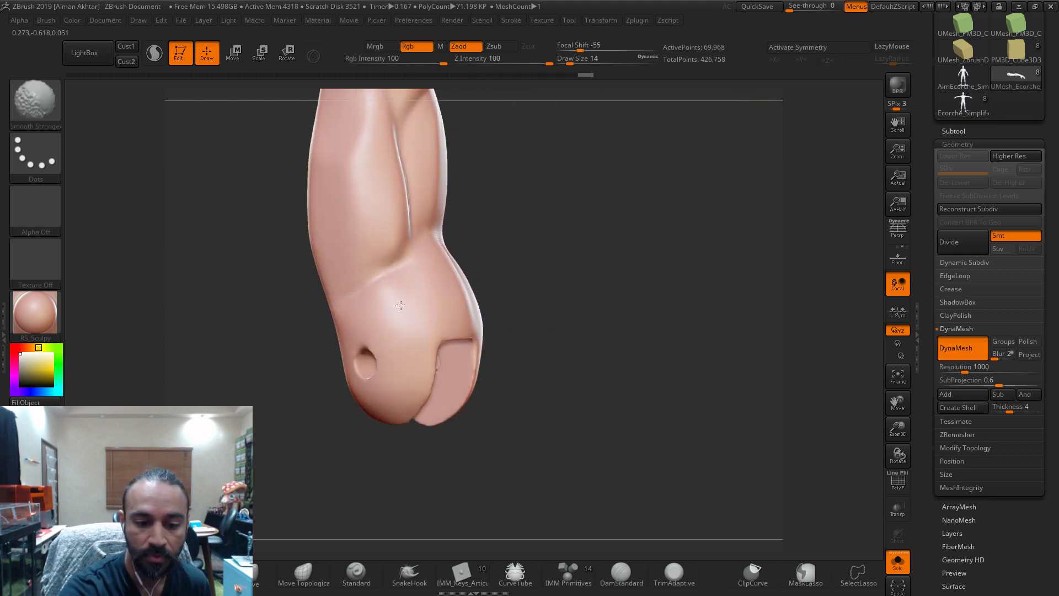
mouse_move(425, 361)
right_mouse_down()
mouse_move(619, 276)
mouse_move(446, 362)
right_mouse_up()
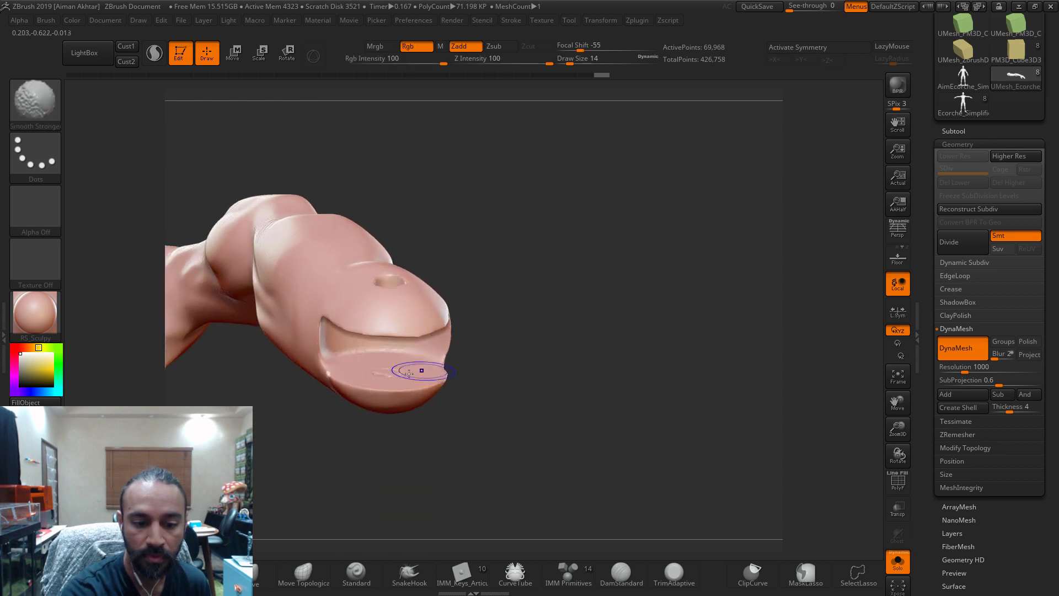
mouse_move(403, 317)
right_mouse_down()
mouse_move(652, 313)
mouse_move(577, 439)
mouse_move(588, 441)
right_mouse_up()
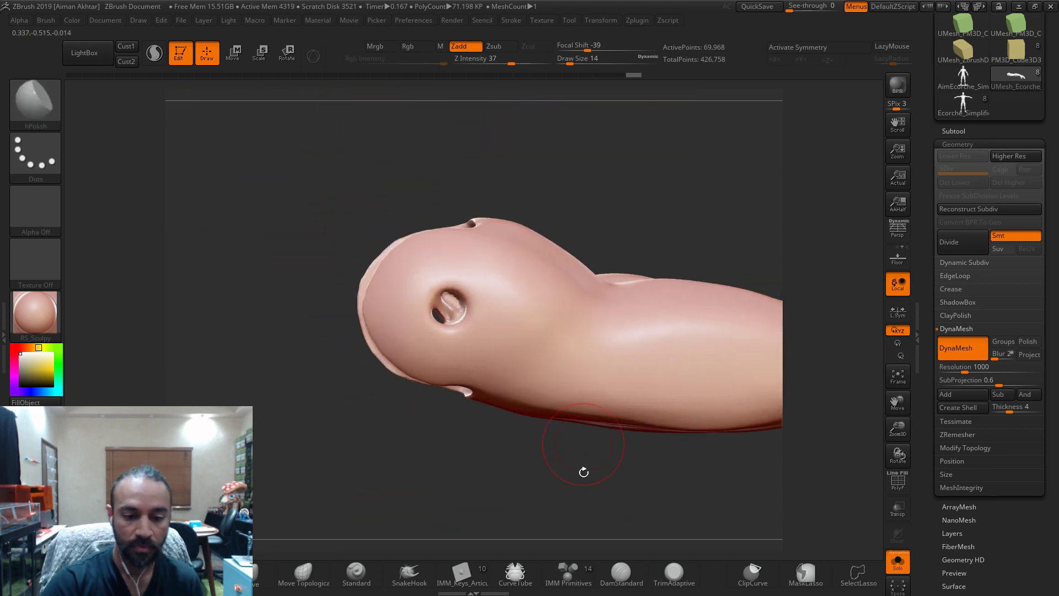
- Adjust the protruding edges at the slot's inner end with the Move brush
mouse_move(501, 538)
right_mouse_down()
mouse_move(626, 524)
mouse_move(559, 476)
mouse_move(477, 473)
right_mouse_up()
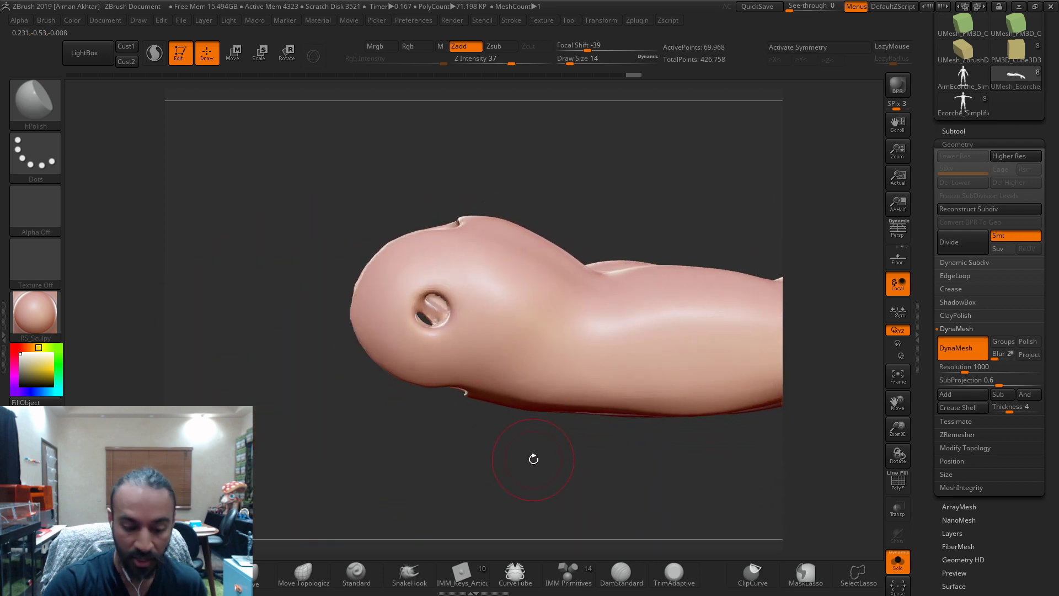
right_click_drag(534, 456, 539, 461)
key("b")
key("m")
key("v")
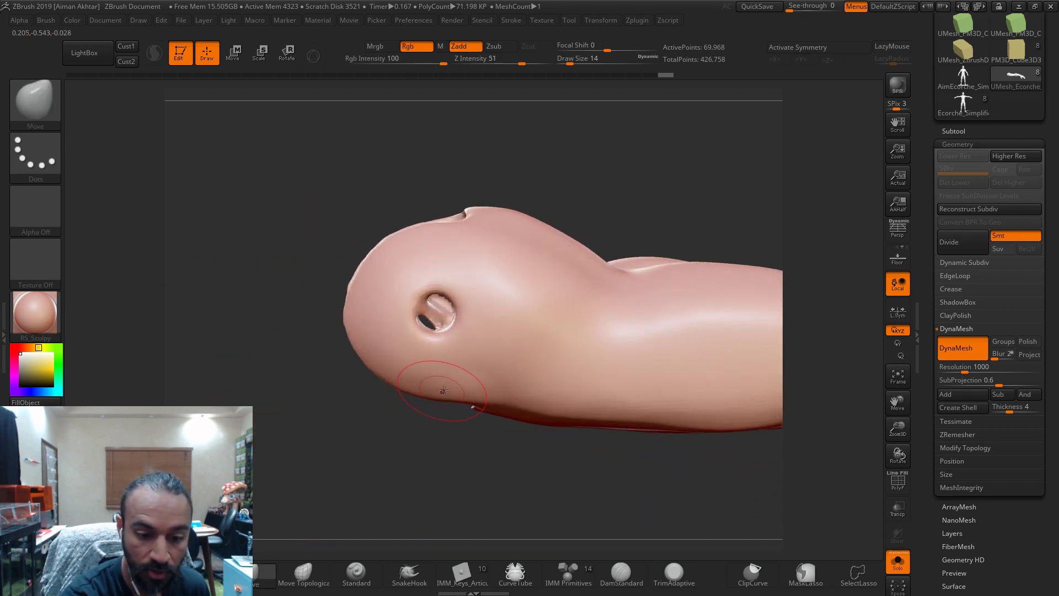
right_click_drag(442, 390, 405, 416)
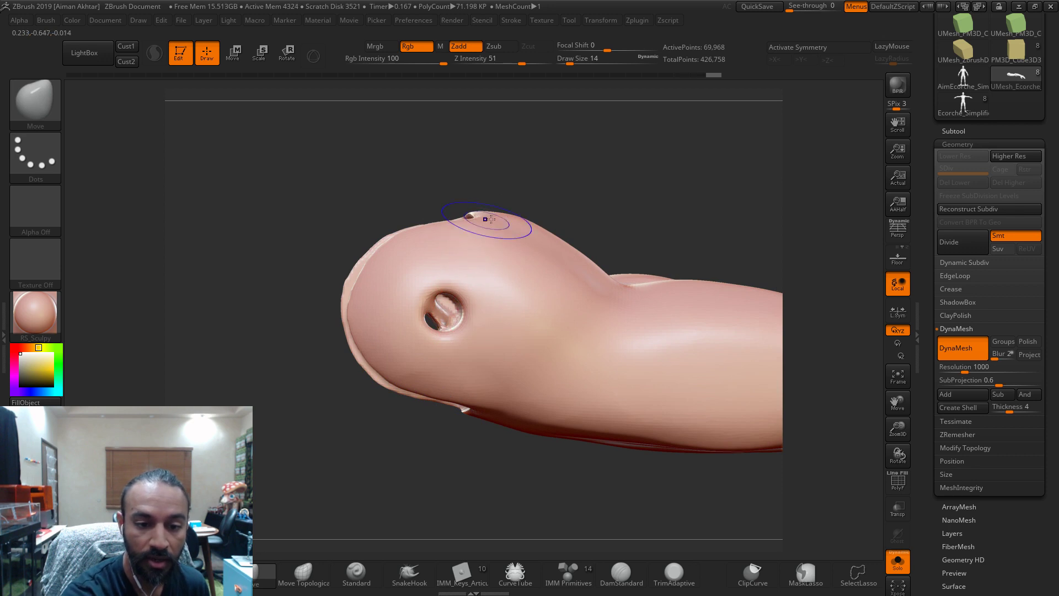
- Show the whole figure again, make the shoulder pin the active subtool and isolate it
left_click(897, 561)
right_click_drag(491, 445, 439, 309)
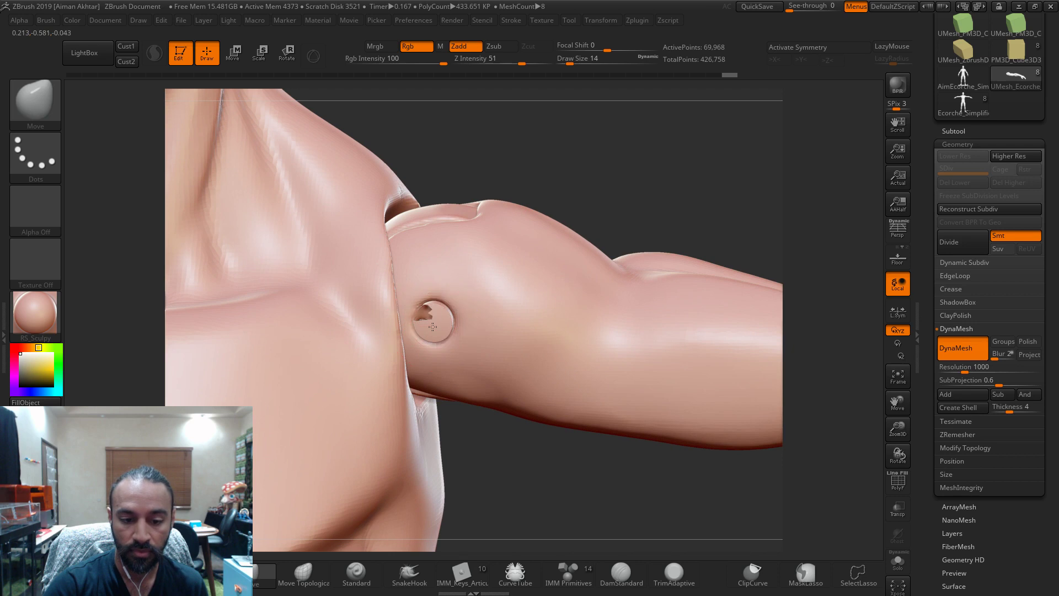
left_click(432, 326, "alt")
left_click(897, 561)
left_click_drag(817, 513, 593, 456)
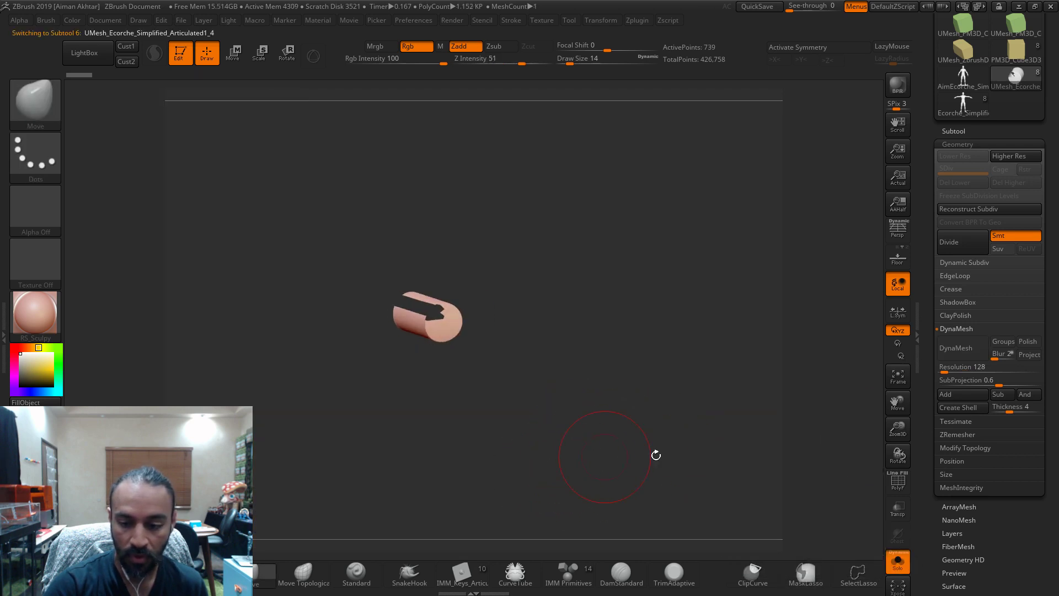
- DynaMesh the shoulder pin at a resolution of 2072 to close its open notch
left_click(966, 356)
key("ctrl+z")
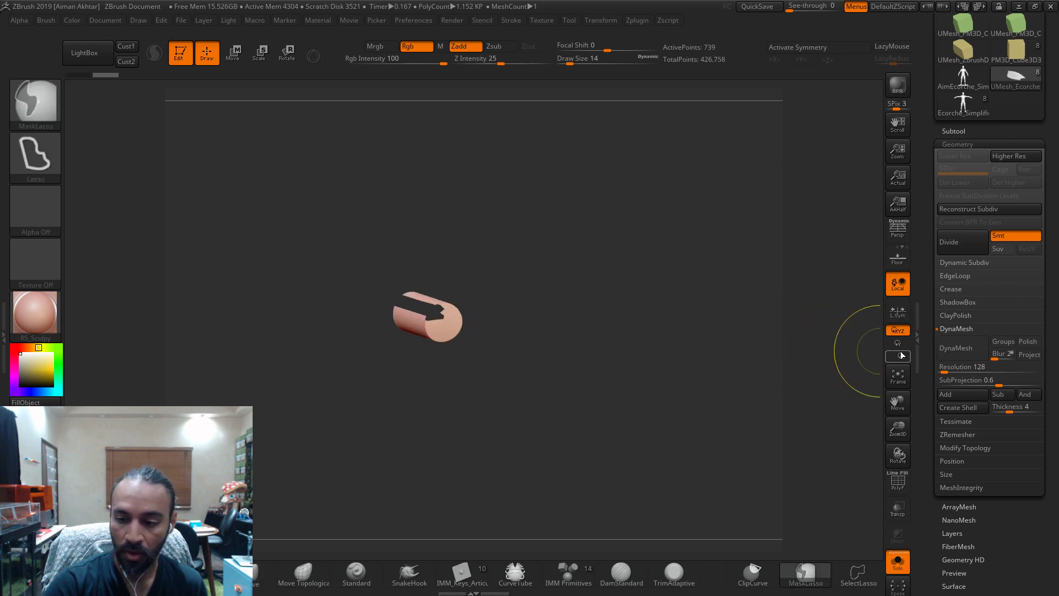
left_click(962, 359)
left_click_drag(540, 349, 483, 345)
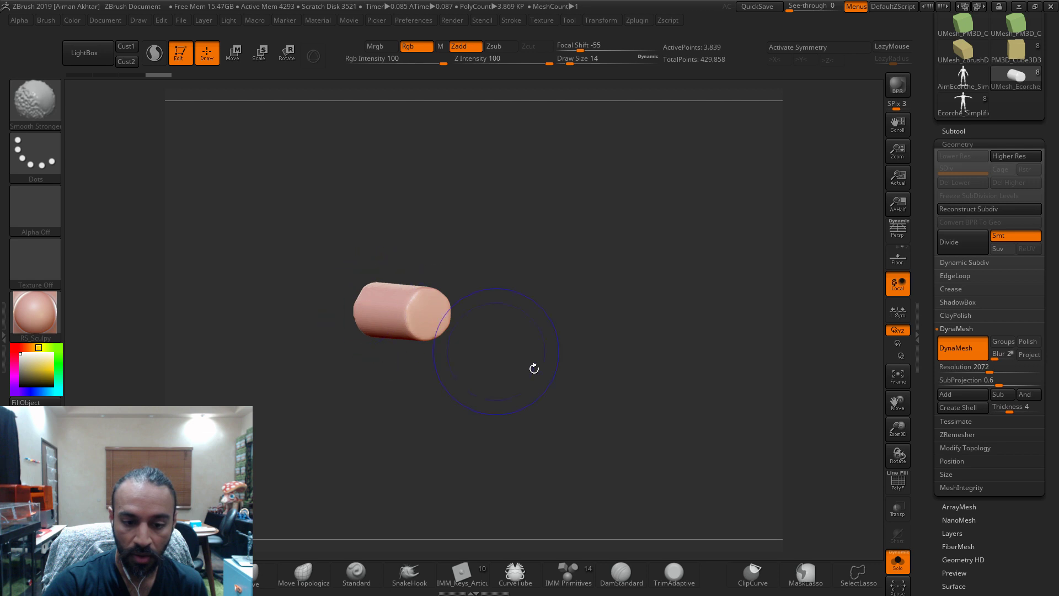
- Make the other notched shoulder pin piece active, isolate it and DynaMesh it at a resolution of 1864
left_click(898, 560)
left_click_drag(693, 507, 430, 358)
left_click(370, 321, "alt")
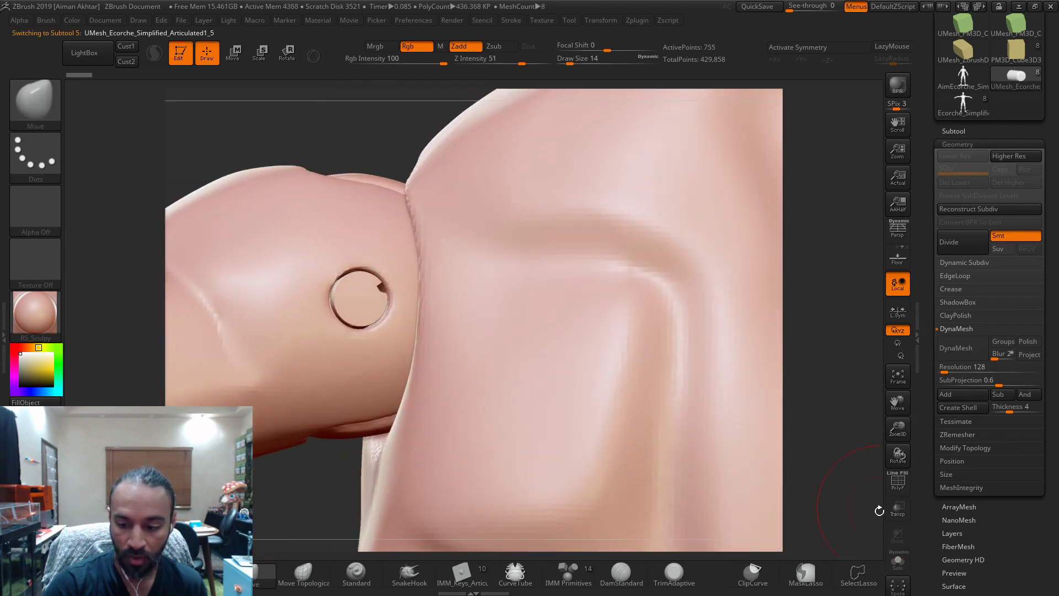
left_click(897, 561)
left_click_drag(496, 408, 633, 414)
left_click(976, 366)
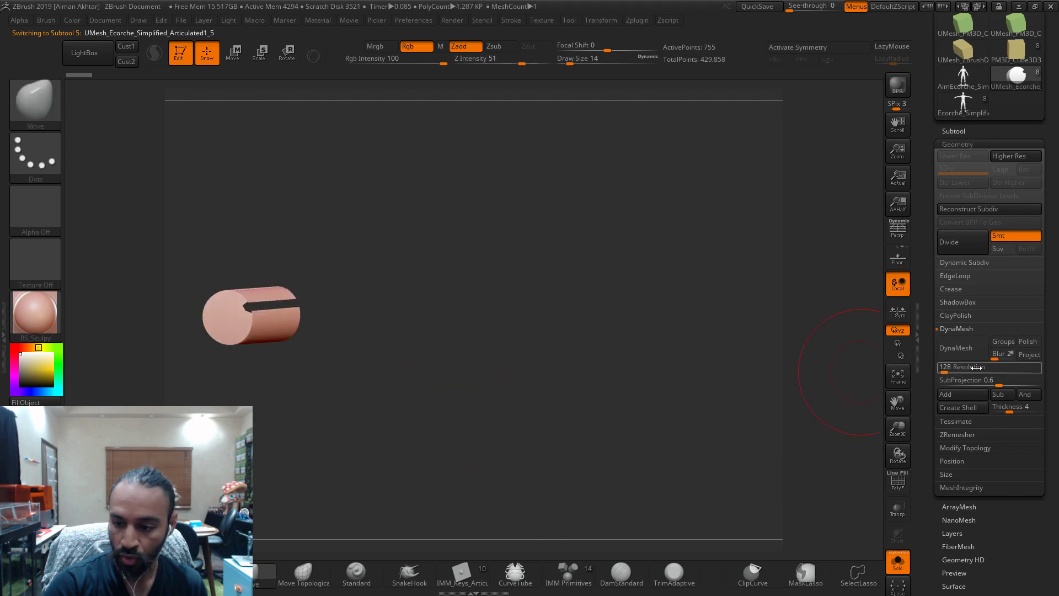
type("1864")
left_click(963, 348)
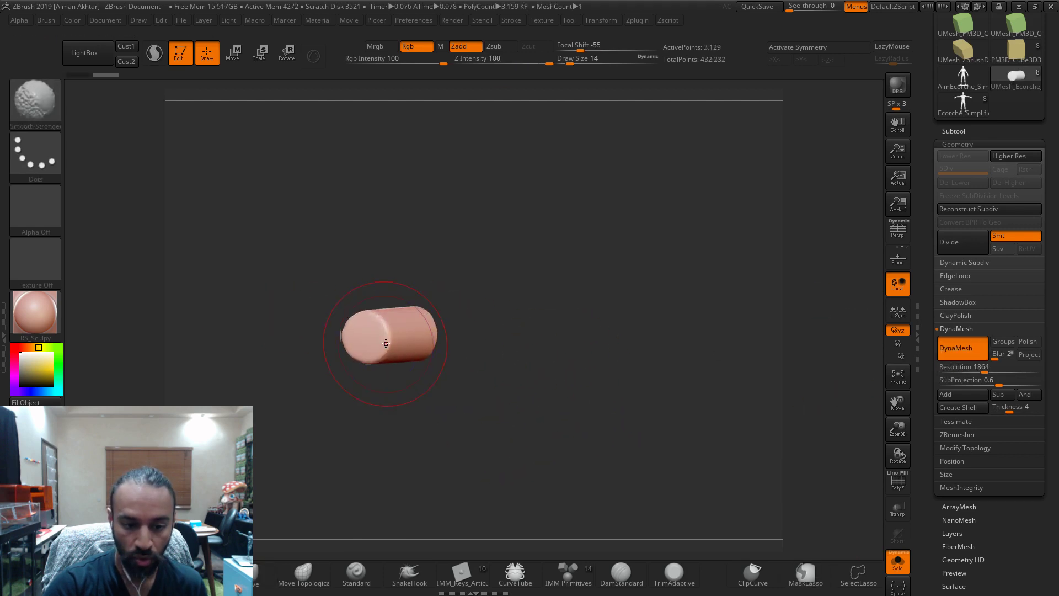
left_click_drag(556, 364, 564, 424)
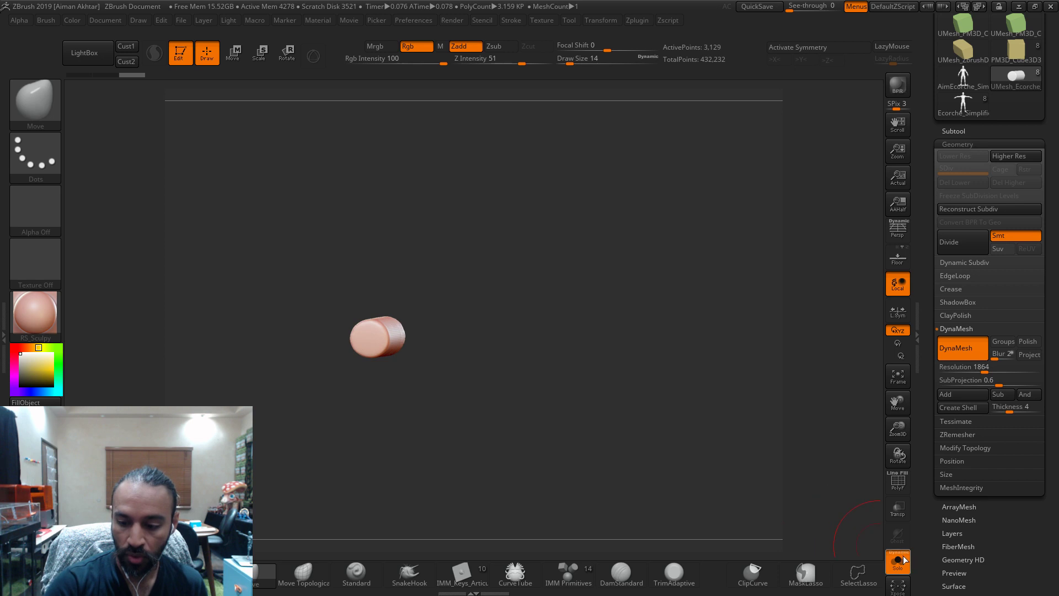
- Hide every subtool except the two outer shoulder pin pieces
left_click(898, 561)
left_click(954, 131)
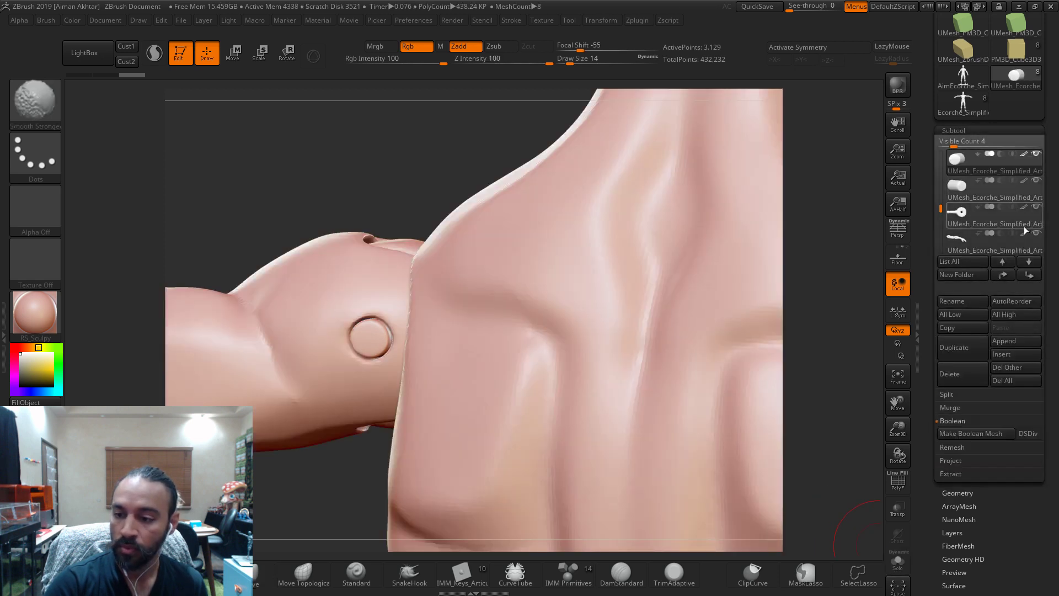
left_click(1035, 157, "shift")
left_click(959, 161)
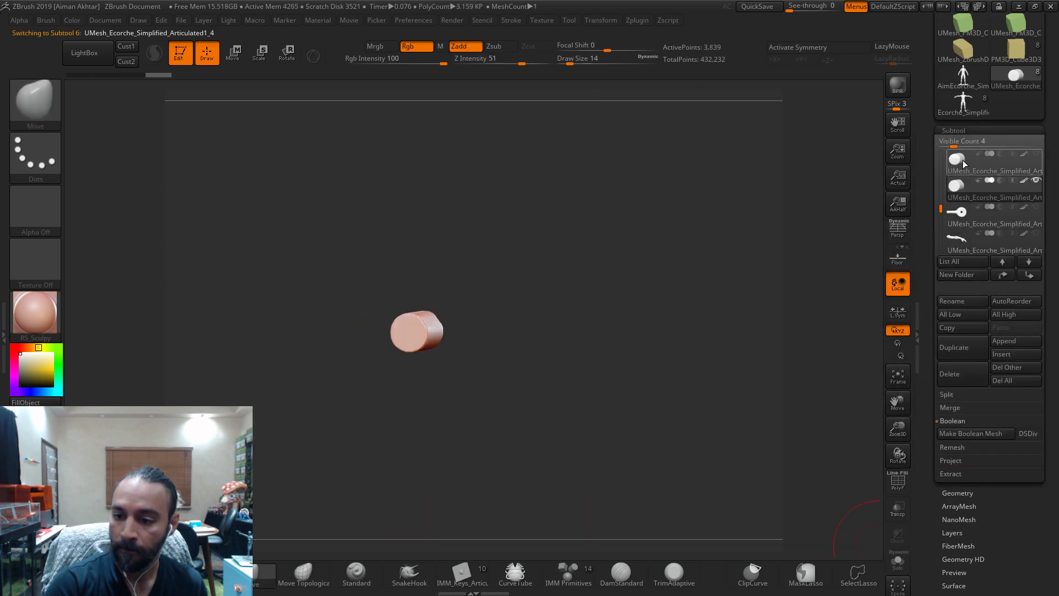
left_click(1035, 154)
left_click_drag(678, 286, 616, 375)
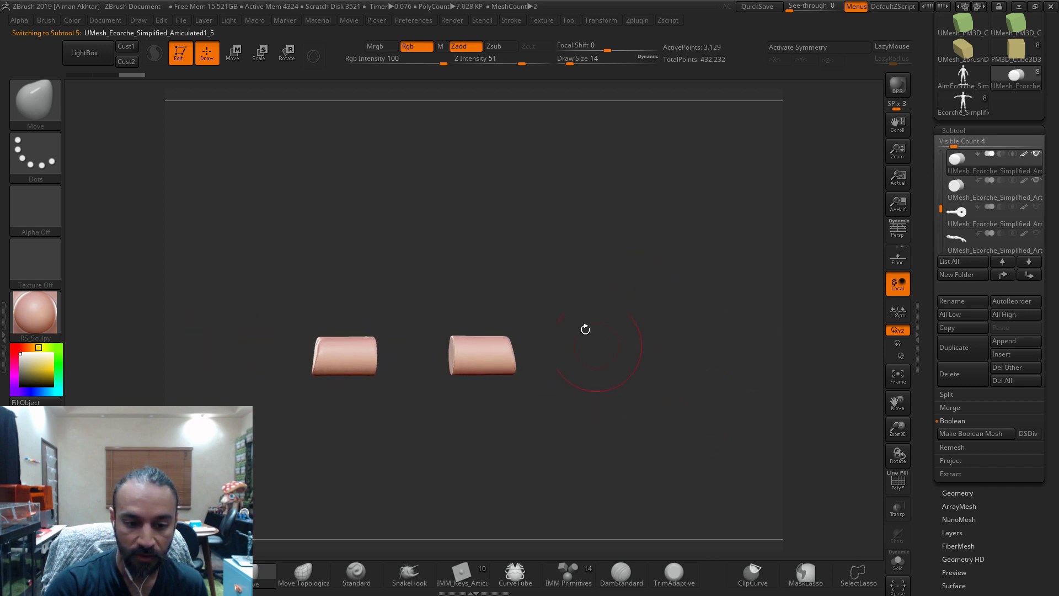
left_click_drag(449, 244, 506, 335)
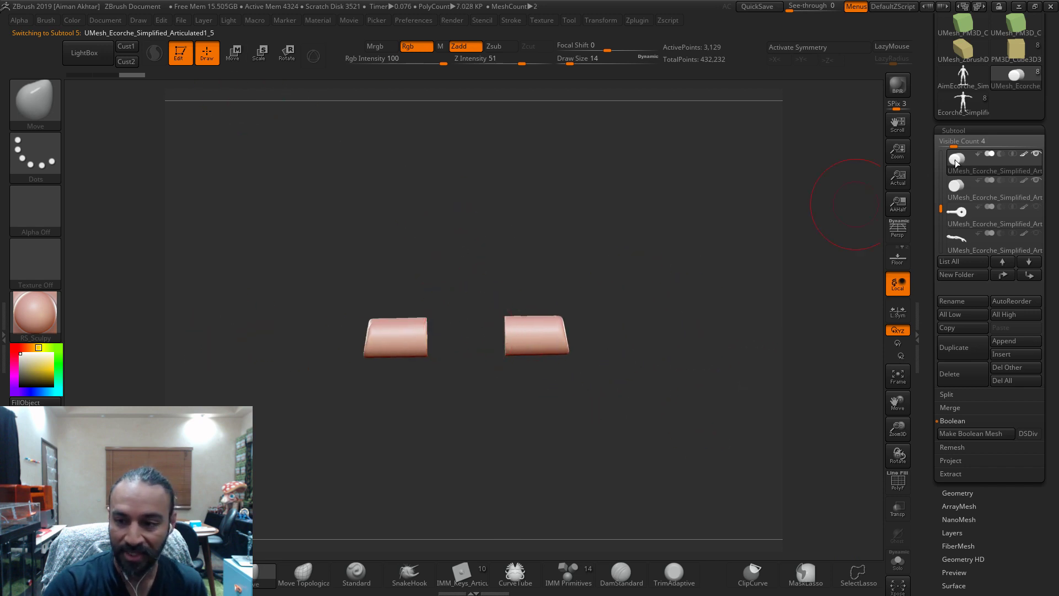
- Show the middle pin piece between the two outer ones and delete its subtool
left_click_drag(942, 207, 942, 173)
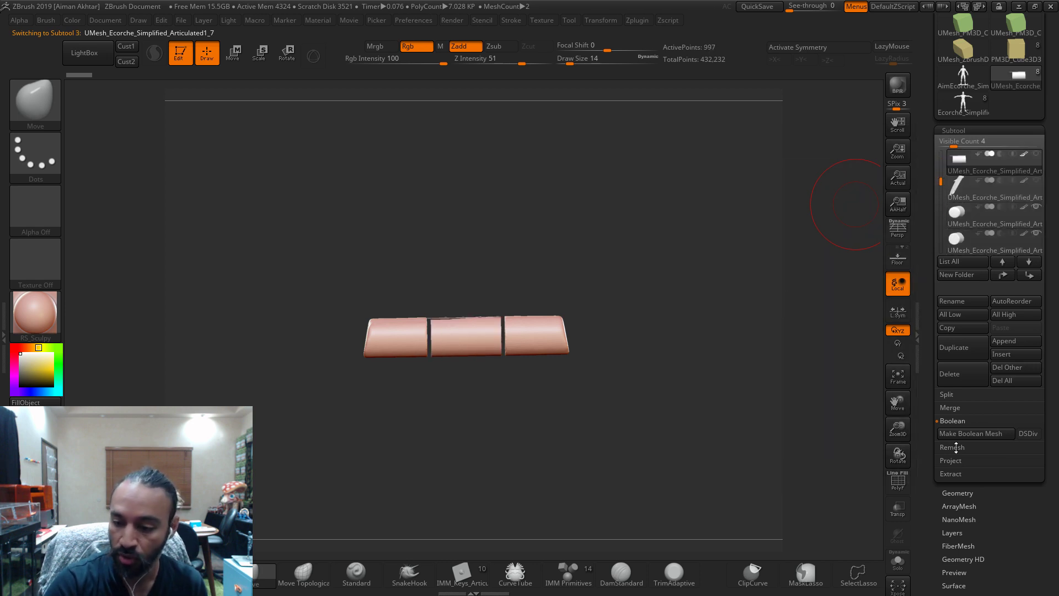
left_click_drag(769, 396, 751, 419)
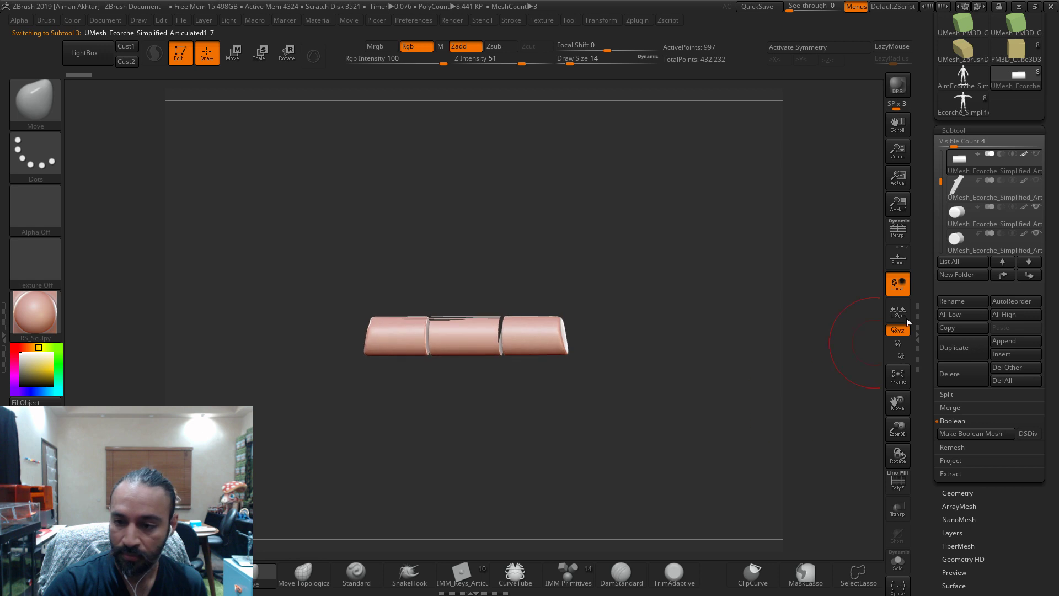
left_click(961, 373)
- Mask half of one outer pin piece and move its unmasked end across the gap to the other piece
mouse_move(667, 353)
left_mouse_down()
mouse_move(611, 390)
mouse_move(546, 331)
mouse_move(588, 277)
mouse_move(611, 388)
mouse_move(619, 253)
left_mouse_up()
left_click(627, 334, "alt")
left_click_drag(709, 248, 686, 284)
left_click(677, 293, "ctrl")
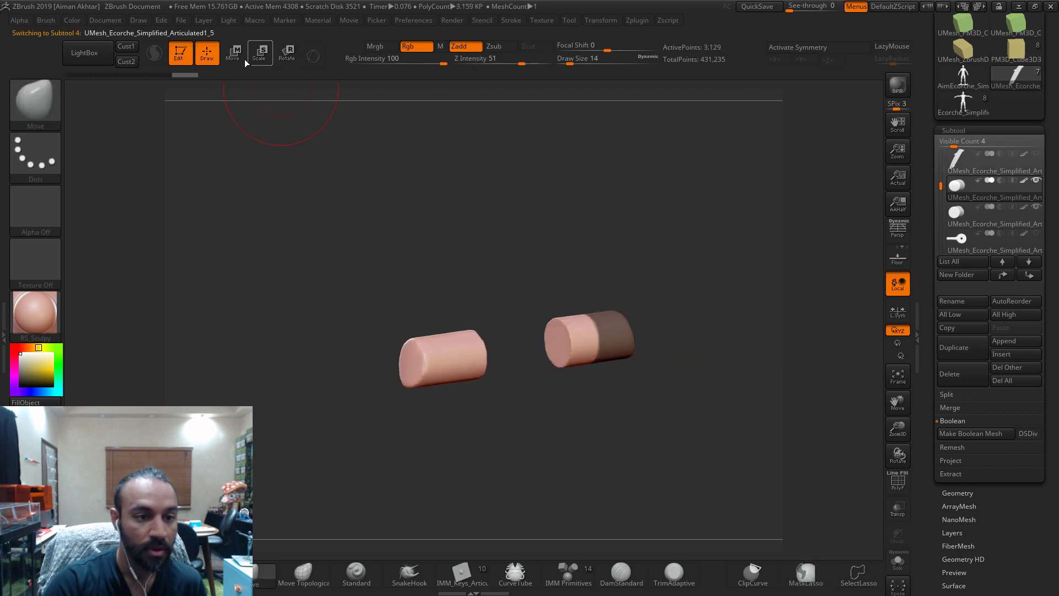
key("w")
left_click_drag(656, 389, 424, 346)
key("q")
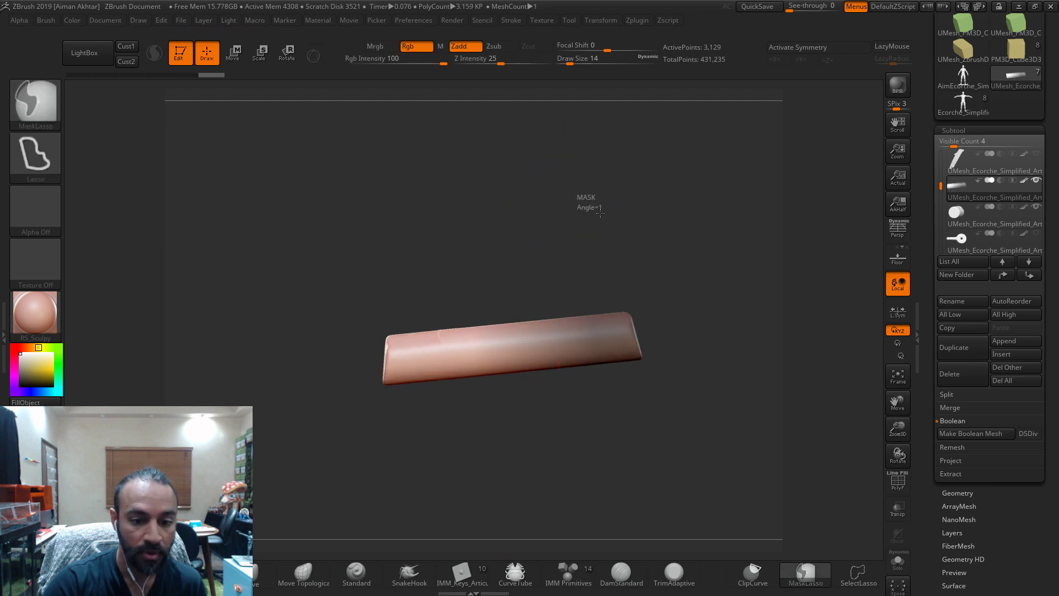
- Clear the mask, remesh the stretched pin piece and smooth its side surface
left_click_drag(582, 201, 511, 236, "ctrl")
key("s")
left_click(508, 332)
left_click_drag(503, 342, 455, 356, "shift")
left_click_drag(610, 524, 582, 397)
mouse_move(662, 303)
left_mouse_down()
mouse_move(697, 343)
mouse_move(649, 414)
mouse_move(652, 433)
mouse_move(631, 425)
left_mouse_up()
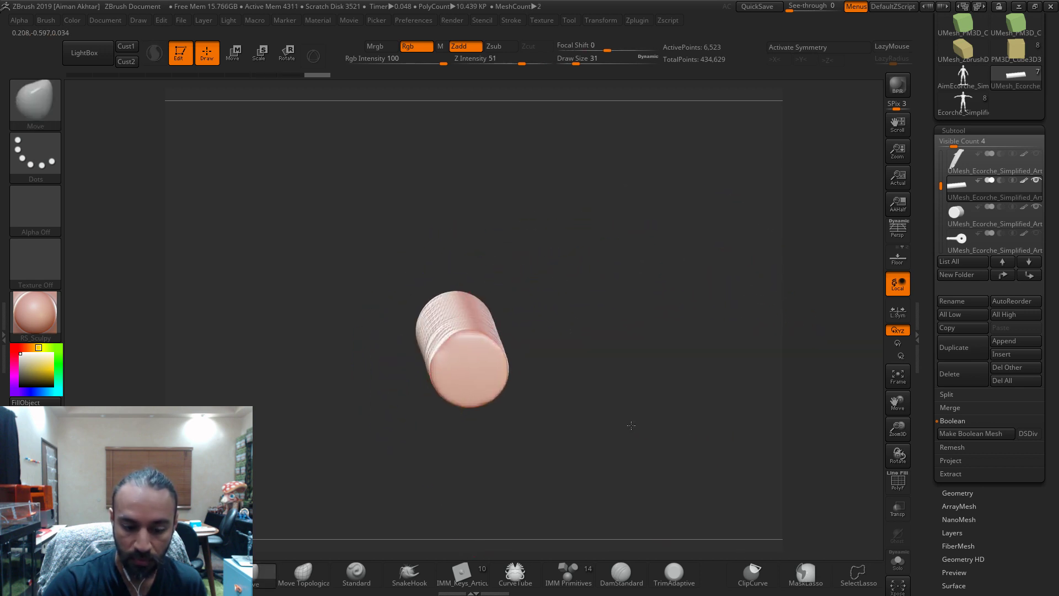
- Merge the stretched pin piece with the other outer pin piece below it into one subtool
key("s")
left_click_drag(464, 359, 449, 354)
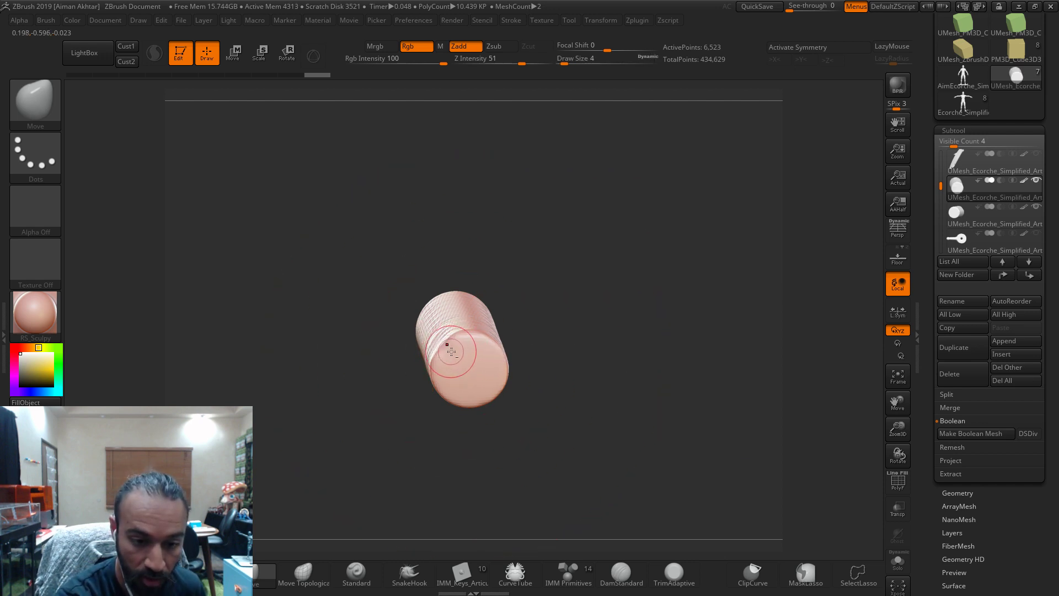
left_click(449, 349, "alt")
right_click_drag(461, 340, 472, 343)
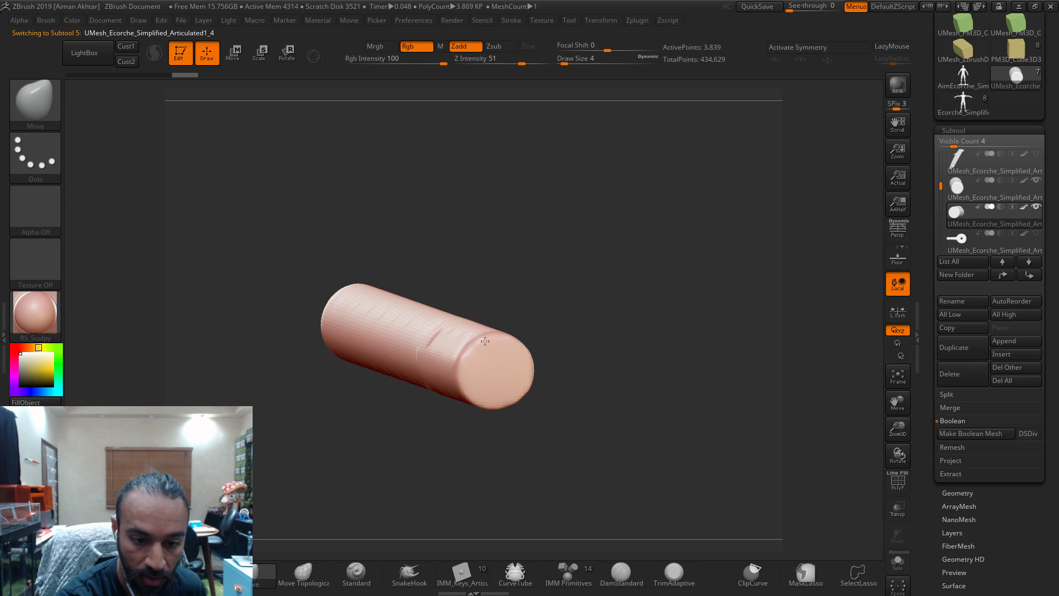
left_click(962, 195)
left_click(963, 409)
left_click(955, 418)
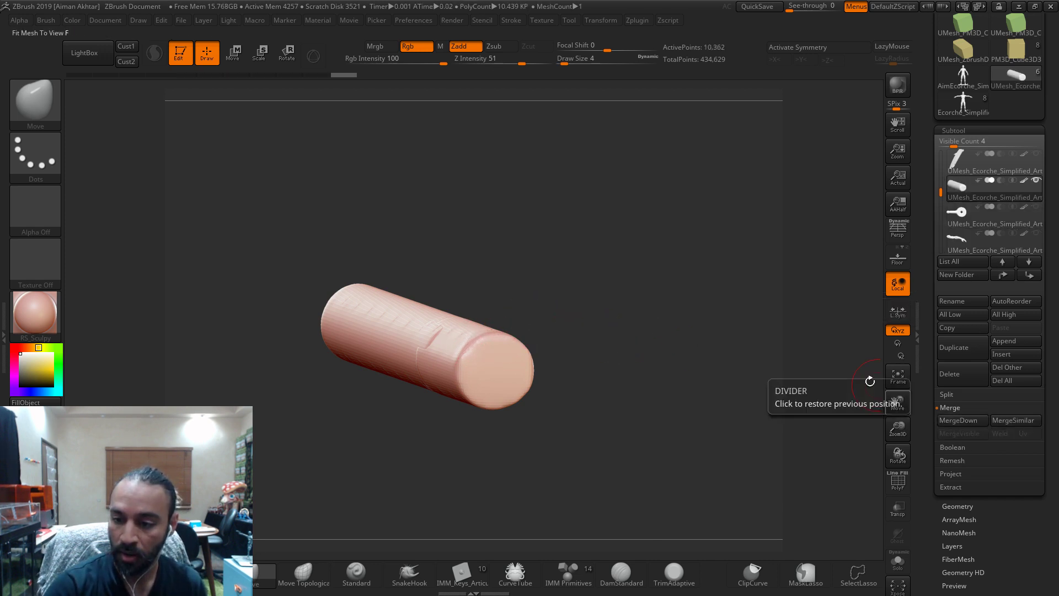
- Remesh the merged pin into one continuous cylinder and smooth its surface
key("ctrl+z")
left_click_drag(405, 339, 385, 430, "shift")
left_click(895, 563)
left_click(897, 562)
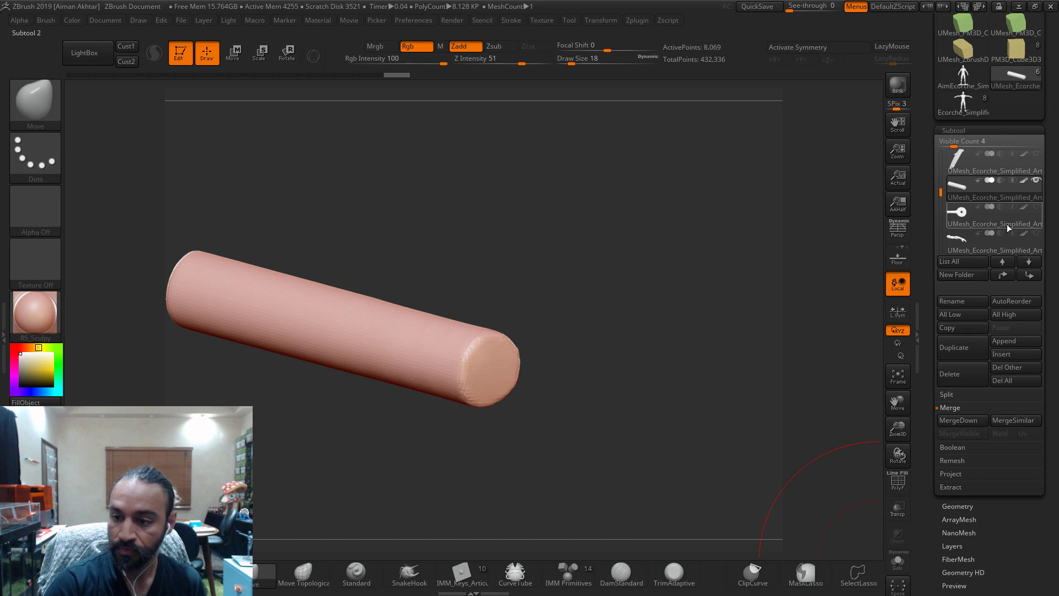
- Duplicate the pin, move the copy to the end of the subtool list and show the joint peg and arm
left_click(962, 348)
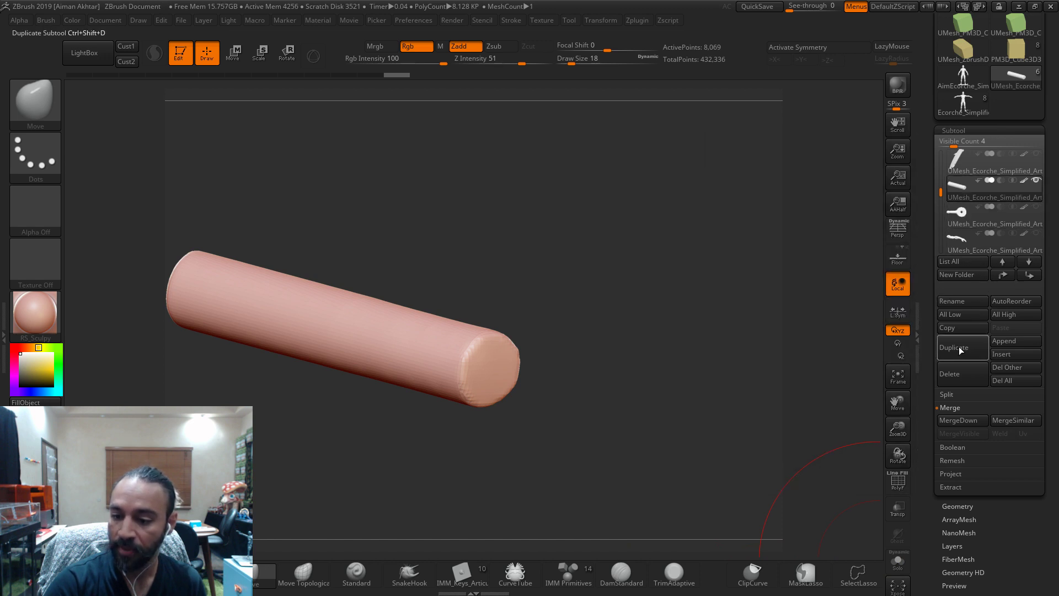
left_click(1030, 277, "shift")
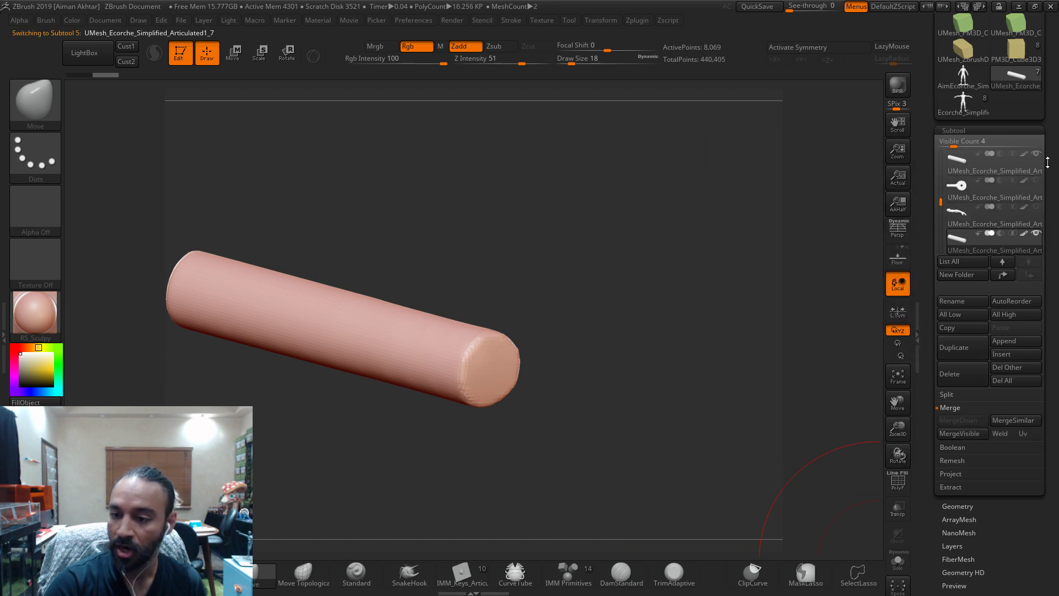
left_click(959, 185)
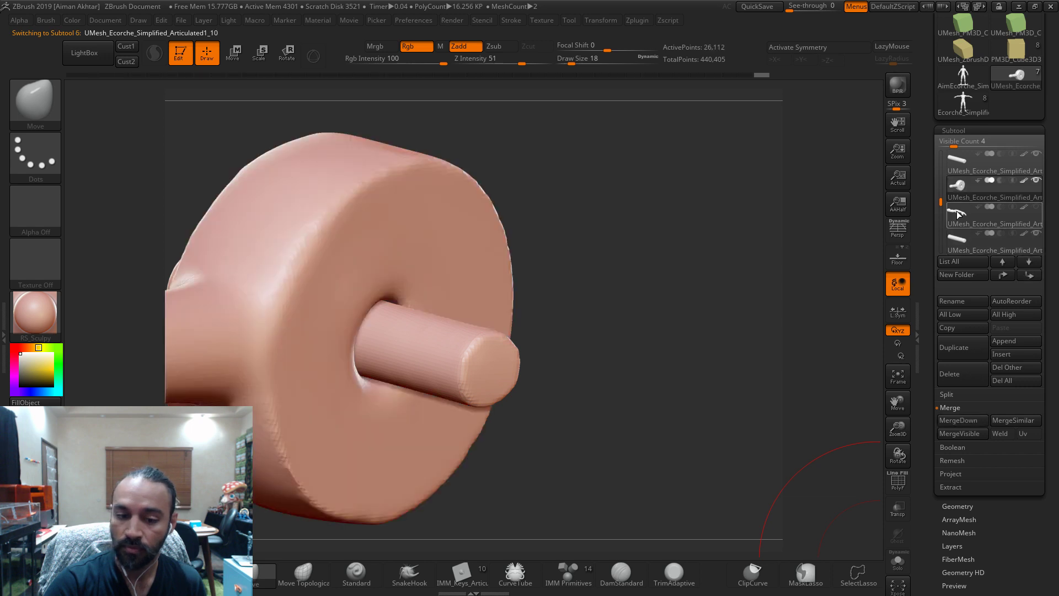
left_click(956, 211)
mouse_move(725, 158)
left_mouse_down()
mouse_move(689, 176)
mouse_move(675, 204)
mouse_move(595, 226)
left_mouse_up()
key("s")
left_click_drag(534, 294, 530, 297)
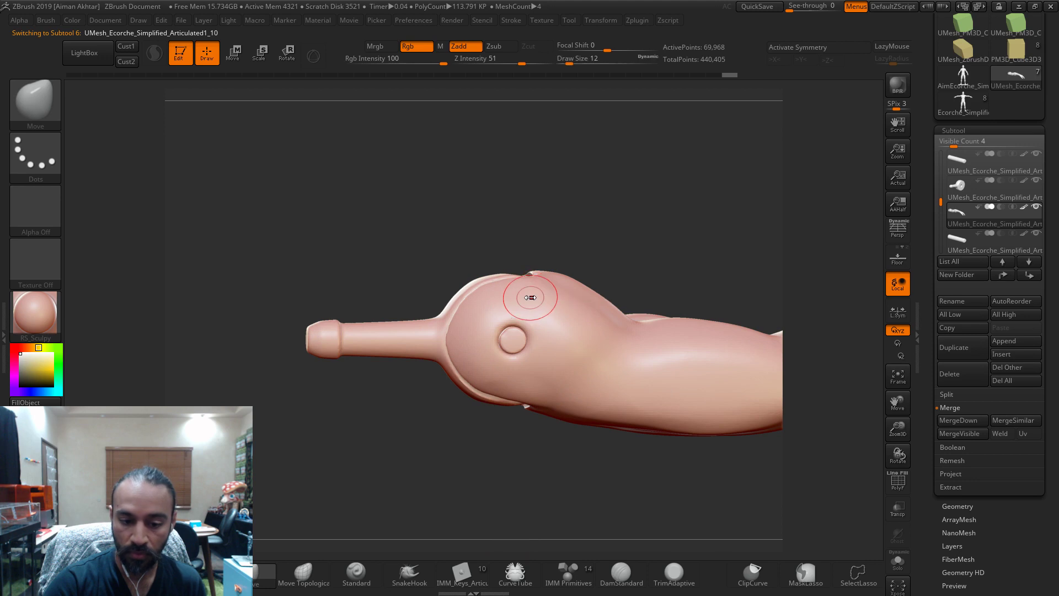
- Cut the pin hole through the arm by setting the duplicate pin to subtract, merging it into the arm and remeshing with DynaMesh
left_click(951, 247)
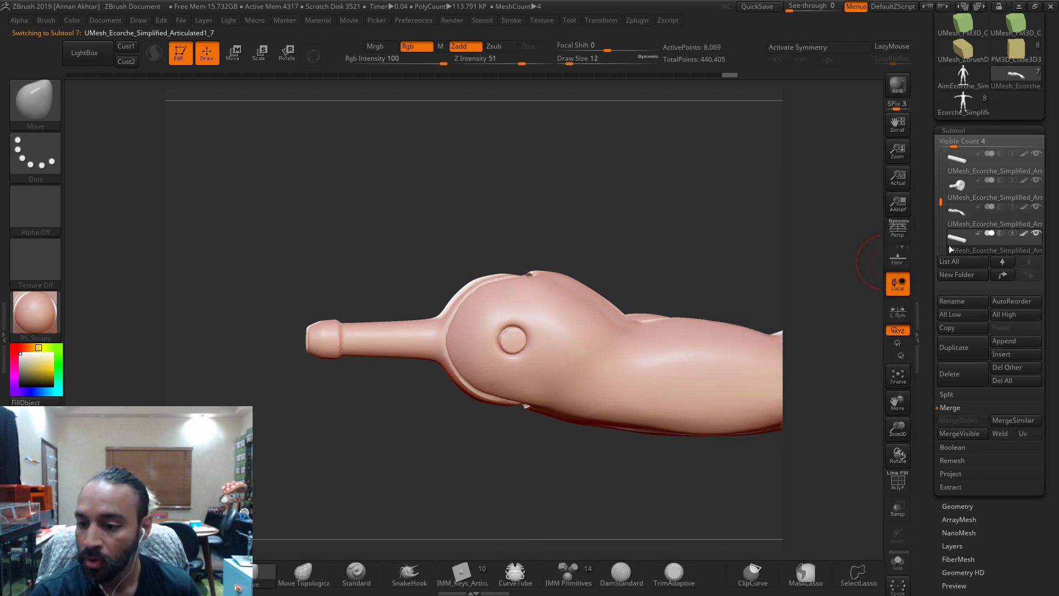
left_click(990, 214)
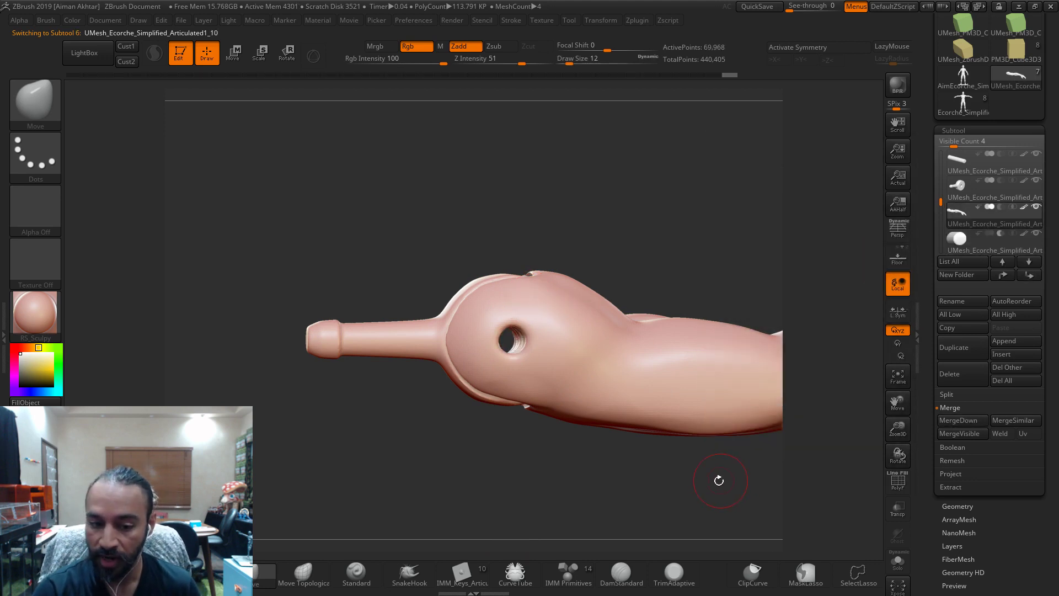
key("Down")
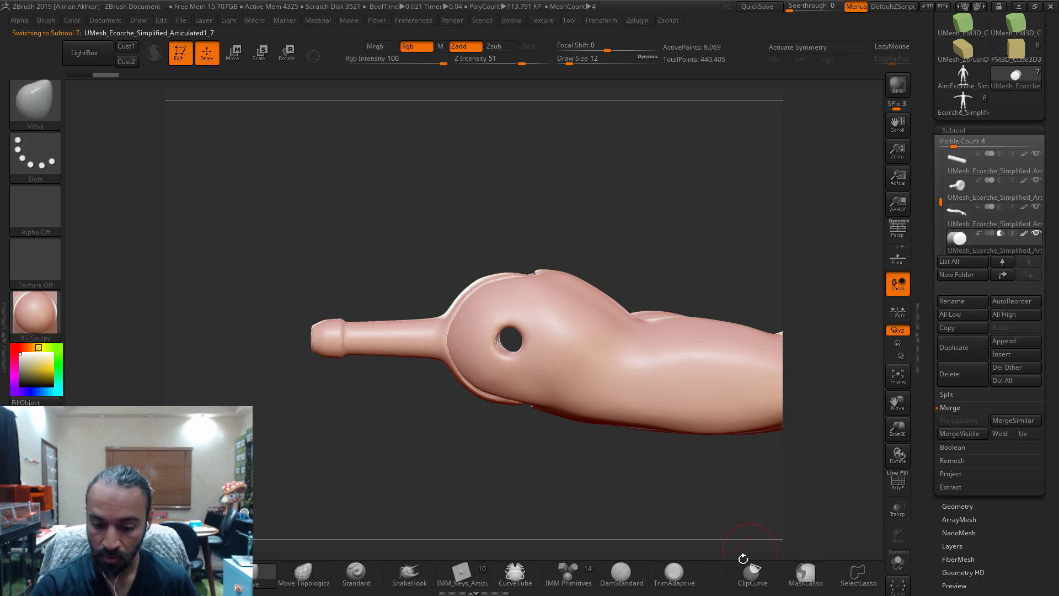
left_click(955, 214)
left_click(957, 506)
left_click_drag(712, 517, 657, 488, "ctrl")
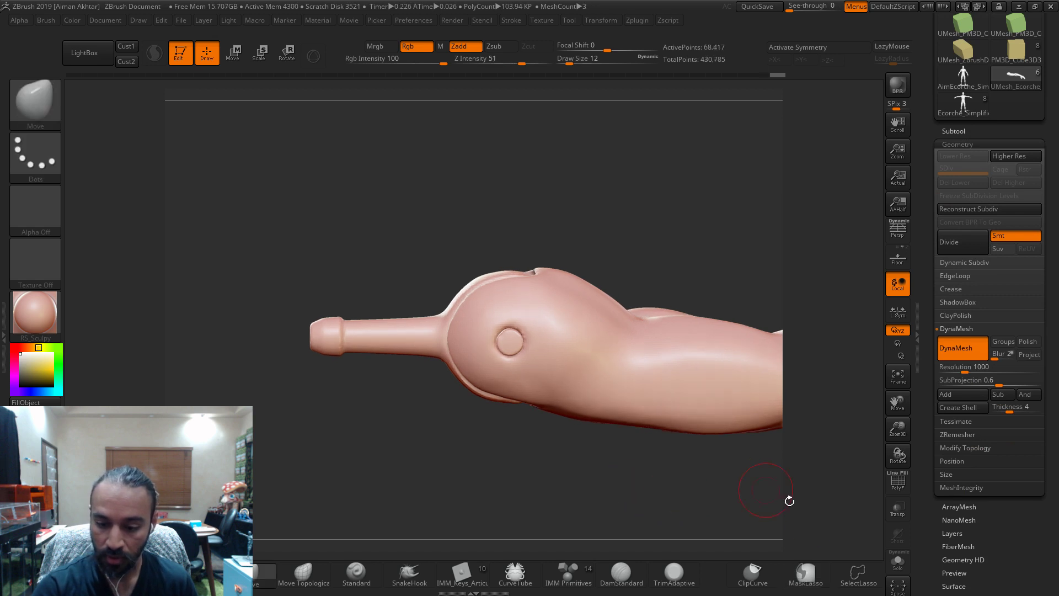
- Isolate the arm to inspect its slot and pin hole, and show the neighbouring joint parts again
left_click(898, 560)
left_click_drag(717, 504, 654, 495)
left_click_drag(546, 407, 607, 445)
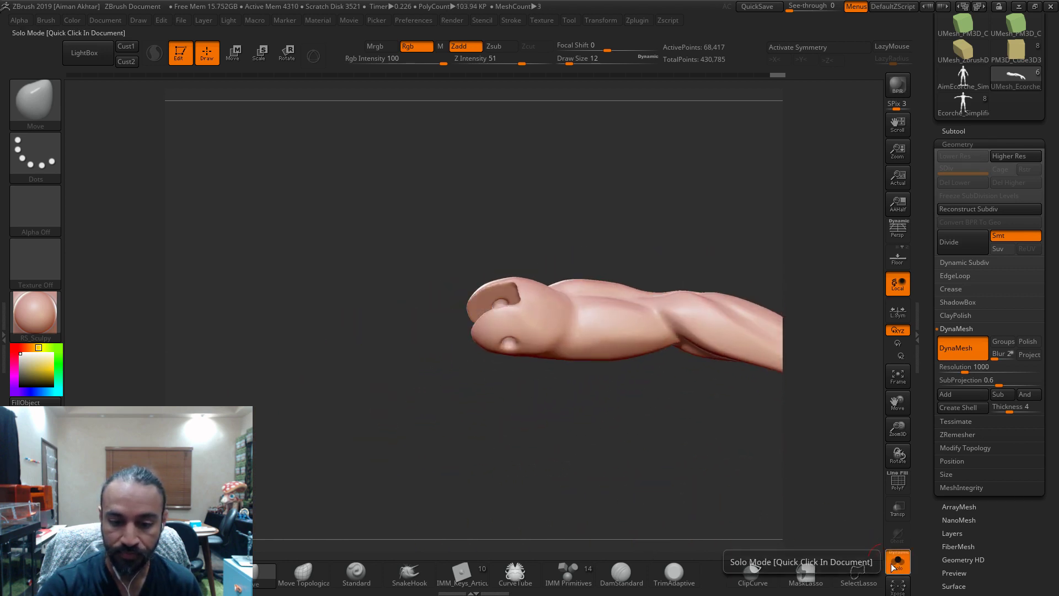
left_click(953, 131)
right_click_drag(508, 308, 465, 324)
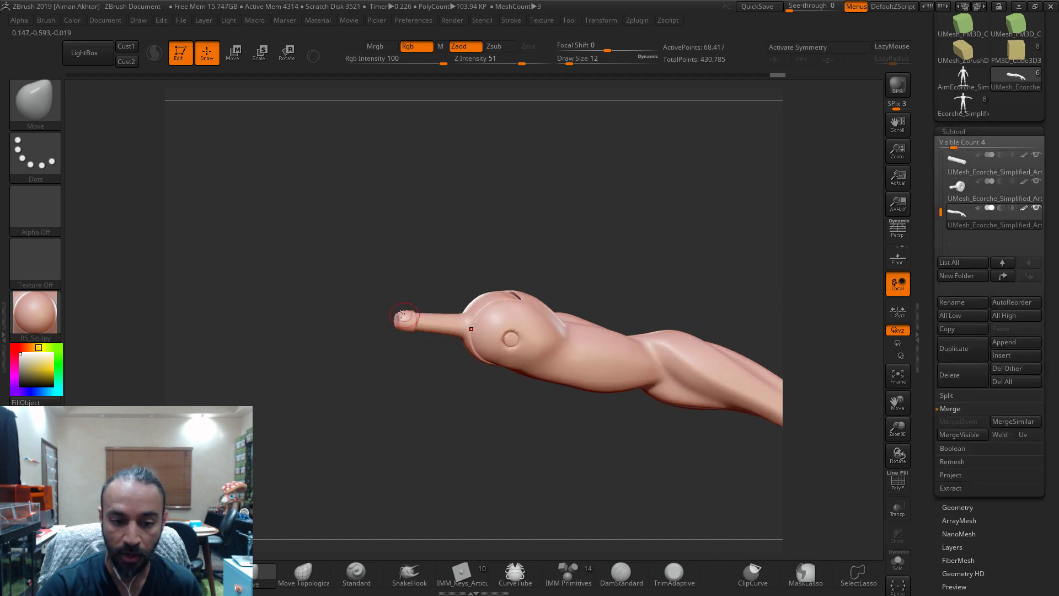
- Delete the leftover subtool that sits directly below the body in the subtool list
left_click_drag(940, 210, 940, 164)
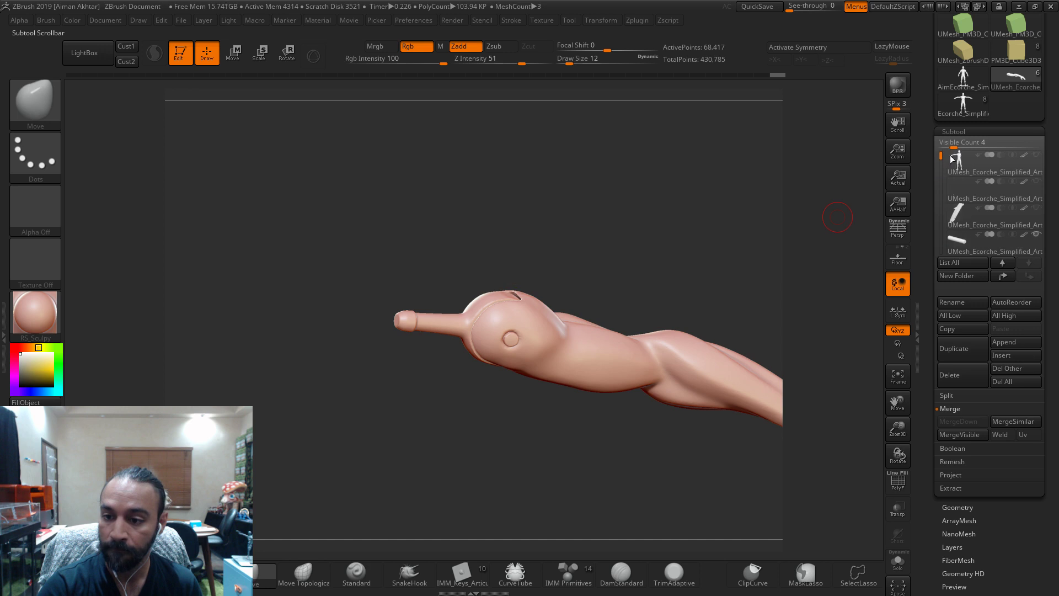
left_click(965, 186)
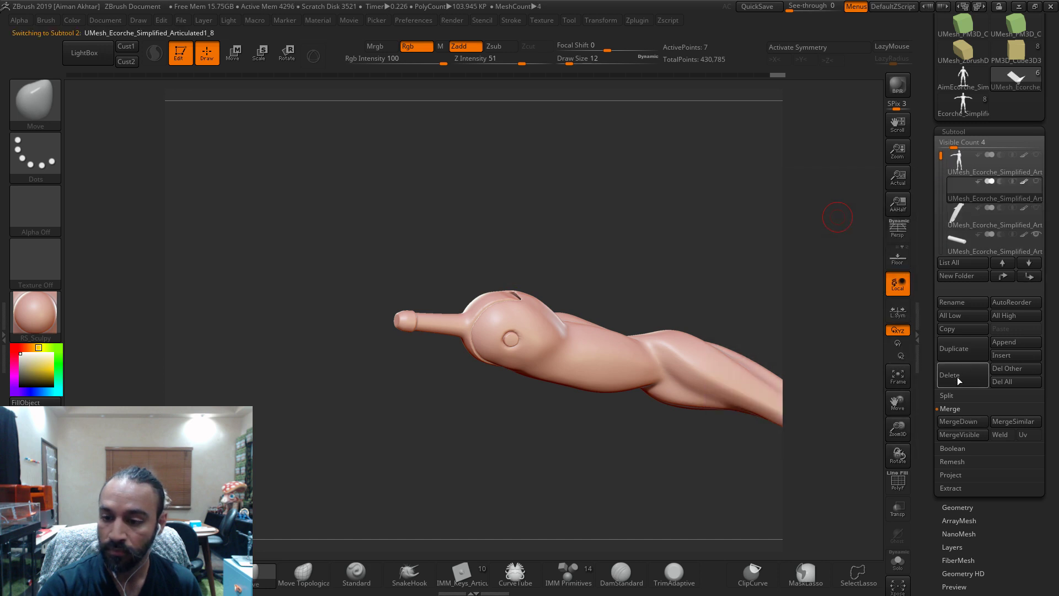
left_click(958, 376)
- Make the body the active subtool and adjust the torso contour beside the separated shoulder and under the armpit with the Move brush
left_click(963, 162)
left_click_drag(670, 204, 651, 228)
key("bracketright")
key("bracketright")
key("bracketright")
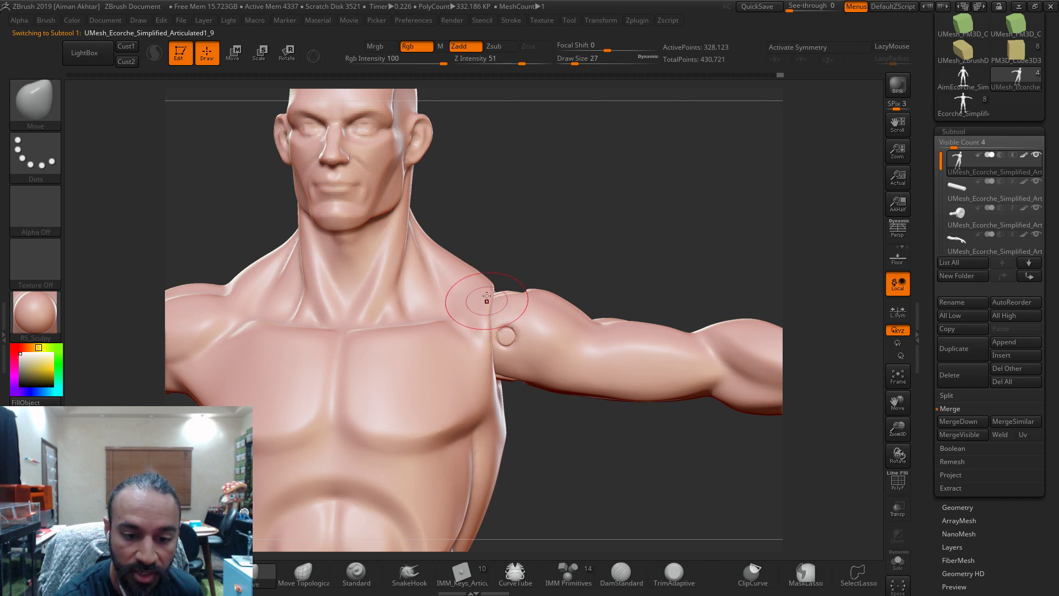
left_click_drag(486, 303, 486, 246, "alt")
key("bracketright")
key("bracketright")
left_click_drag(507, 347, 517, 343)
key("bracketleft")
key("bracketleft")
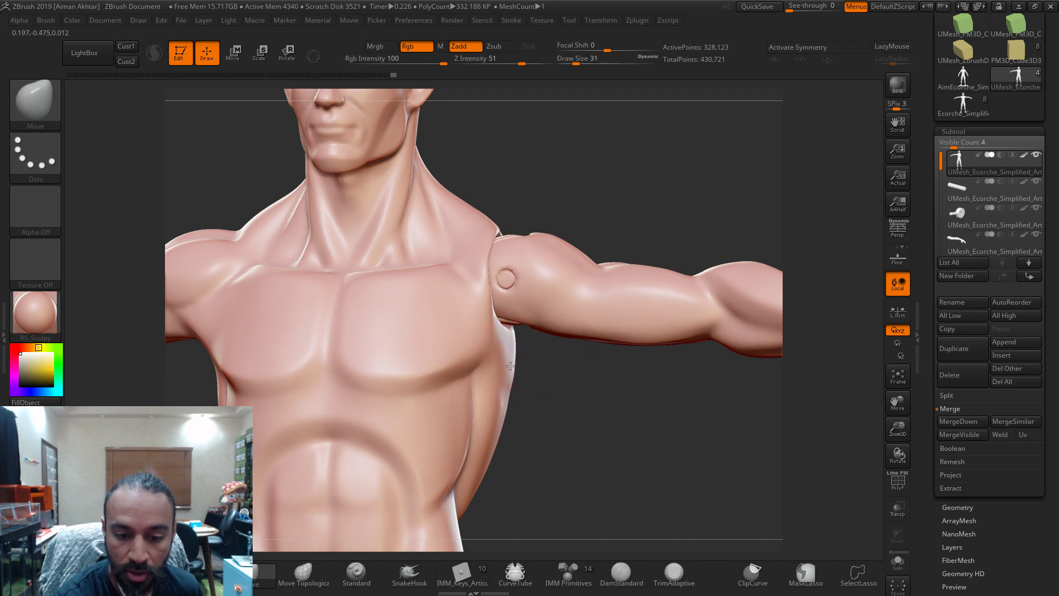
mouse_move(509, 368)
left_mouse_down()
mouse_move(494, 378)
mouse_move(512, 343)
left_mouse_up()
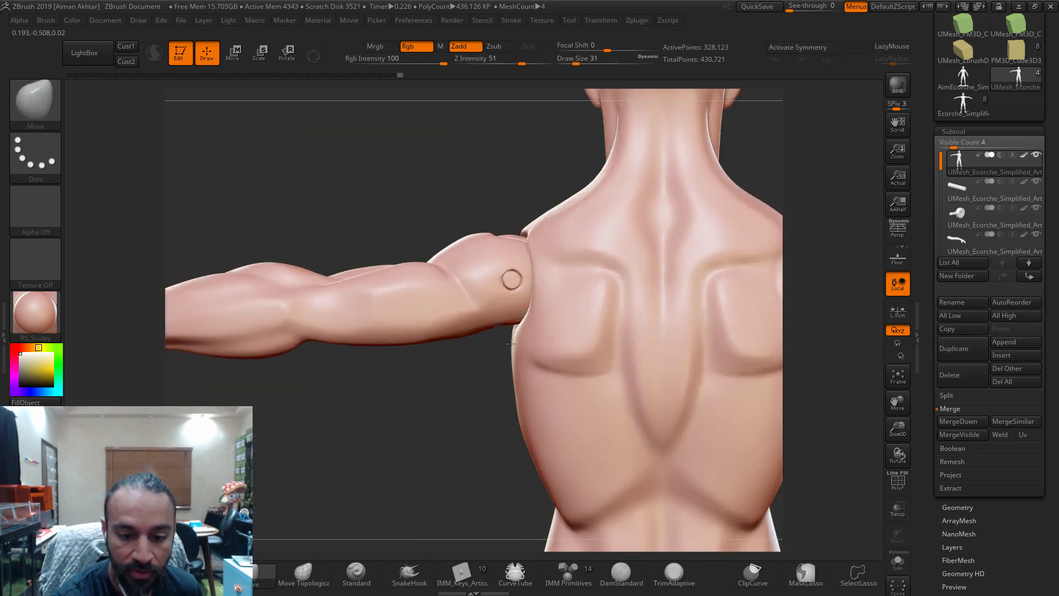
- Bring the upper figure into view and choose the Ball Joint Boolean part of the InsertMesh brush
key("f")
left_click_drag(446, 407, 669, 309)
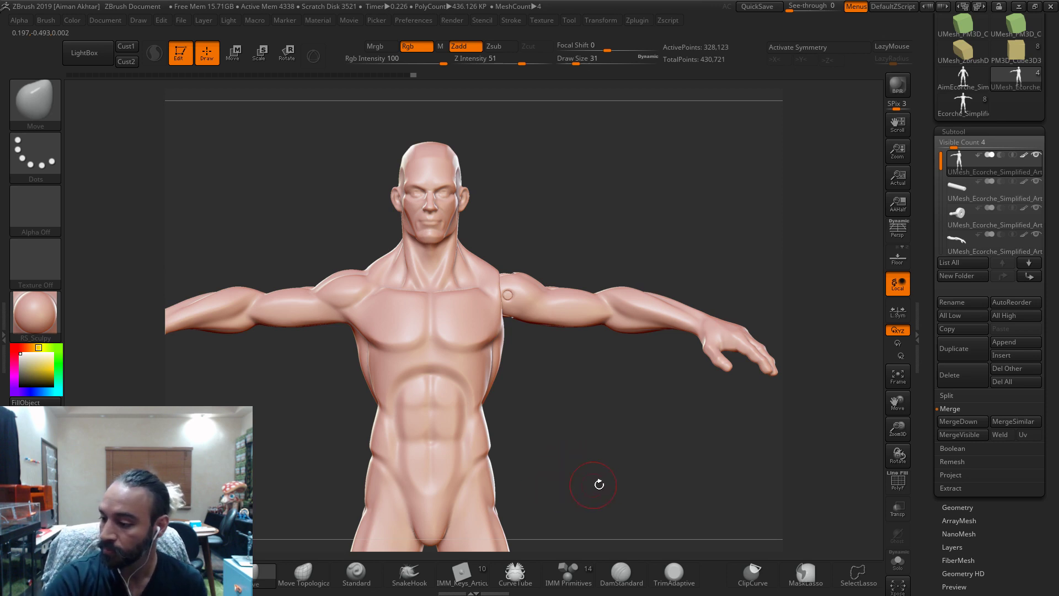
left_click_drag(641, 478, 612, 428)
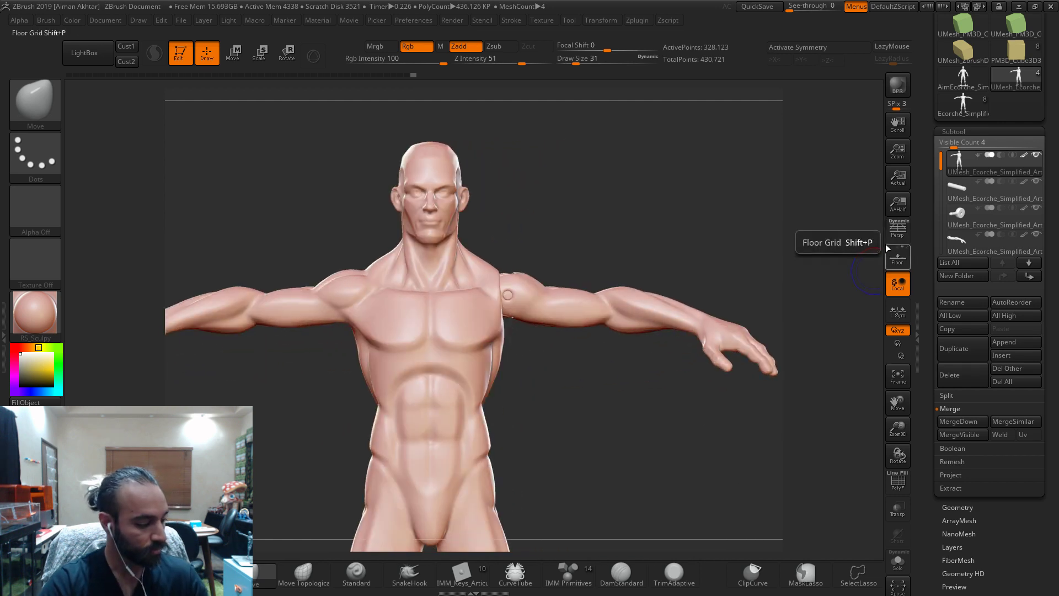
left_click(53, 114)
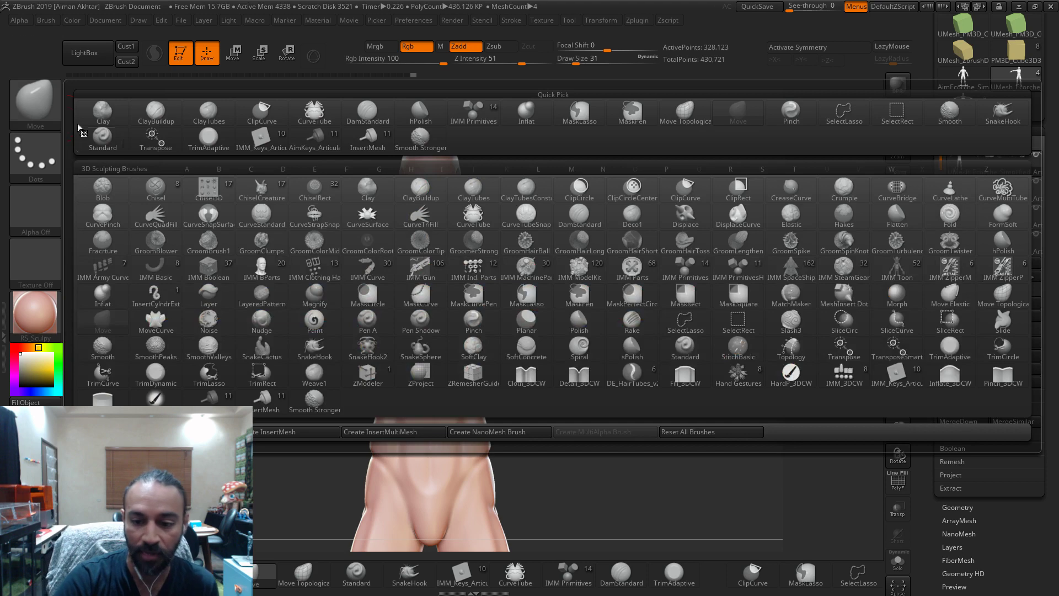
left_click(271, 403)
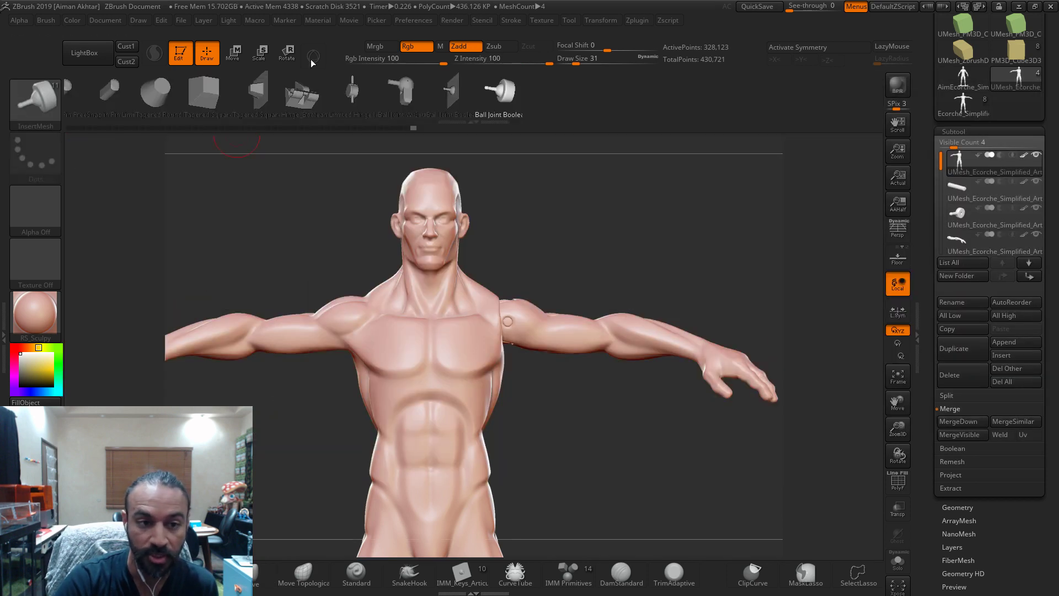
left_click(453, 95)
left_click_drag(509, 151, 605, 141, "alt")
key("b")
key("m")
key("v")
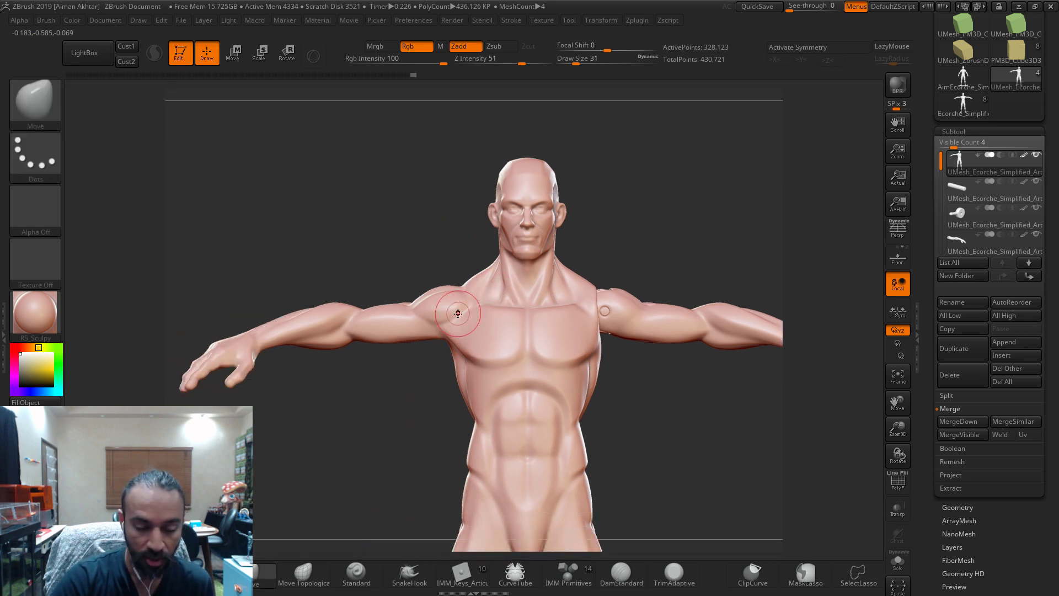
left_click_drag(349, 423, 357, 420)
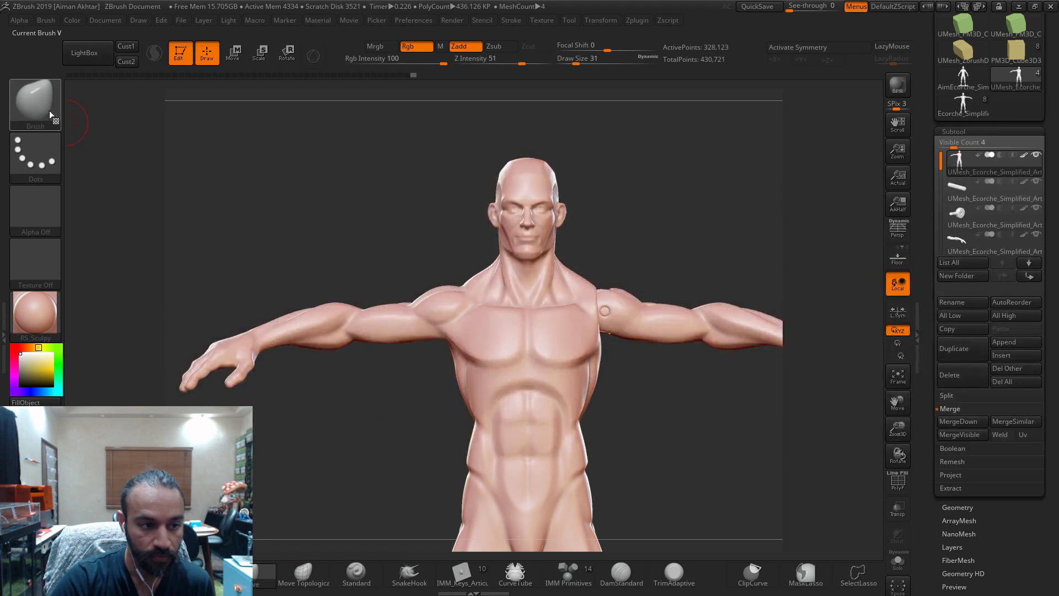
- Insert the Ball Joint Boolean mesh at the figure's uncut right shoulder with the InsertMesh brush
left_click(34, 102)
left_click(421, 173)
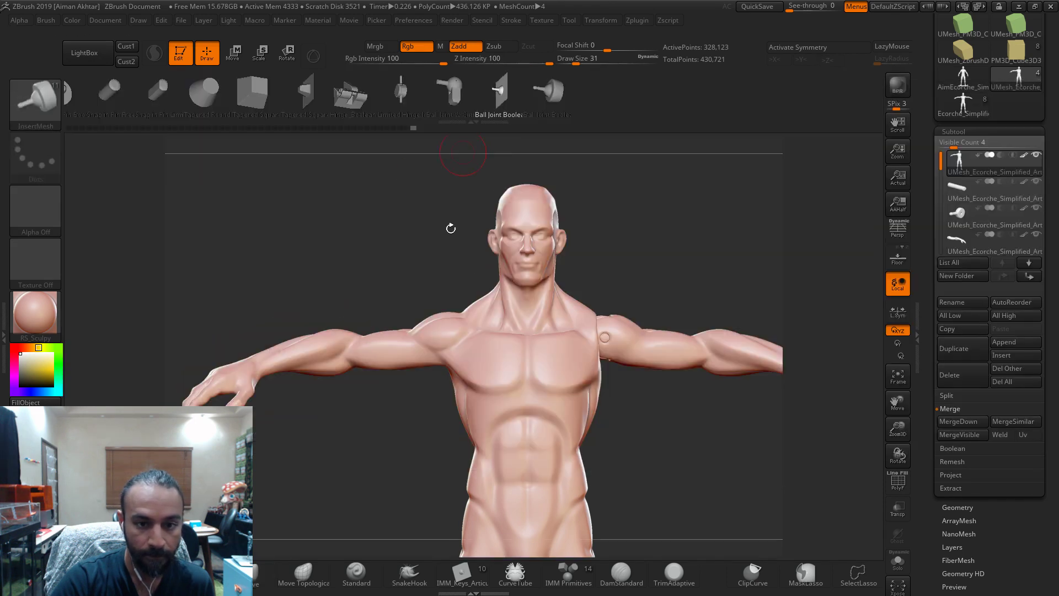
left_click_drag(450, 364, 455, 448)
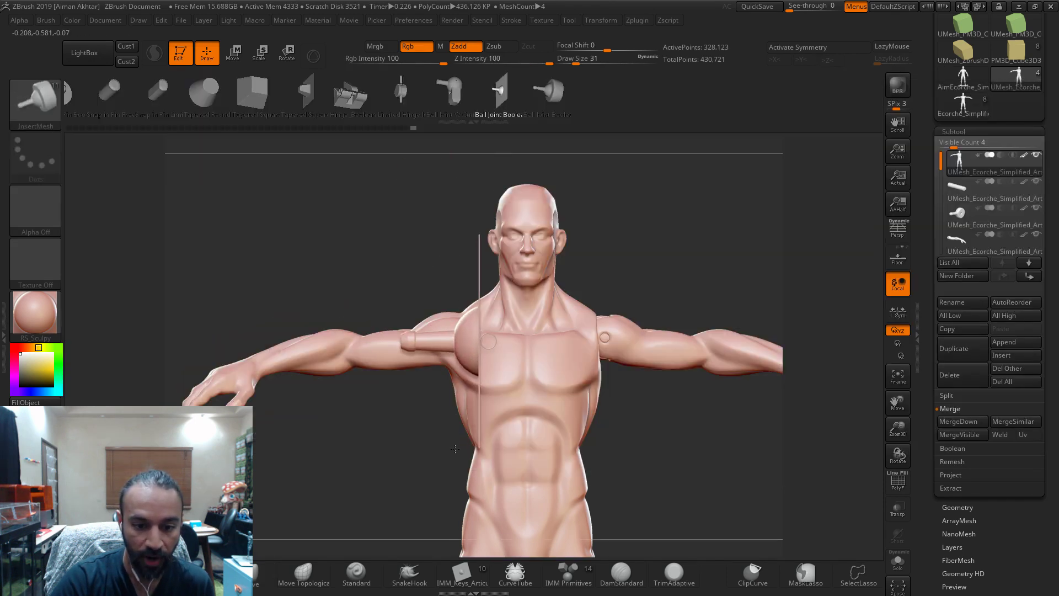
- From the top view, rotate the inserted ball joint 180 degrees with the gizmo
key("w")
left_click_drag(448, 309, 449, 356, "shift")
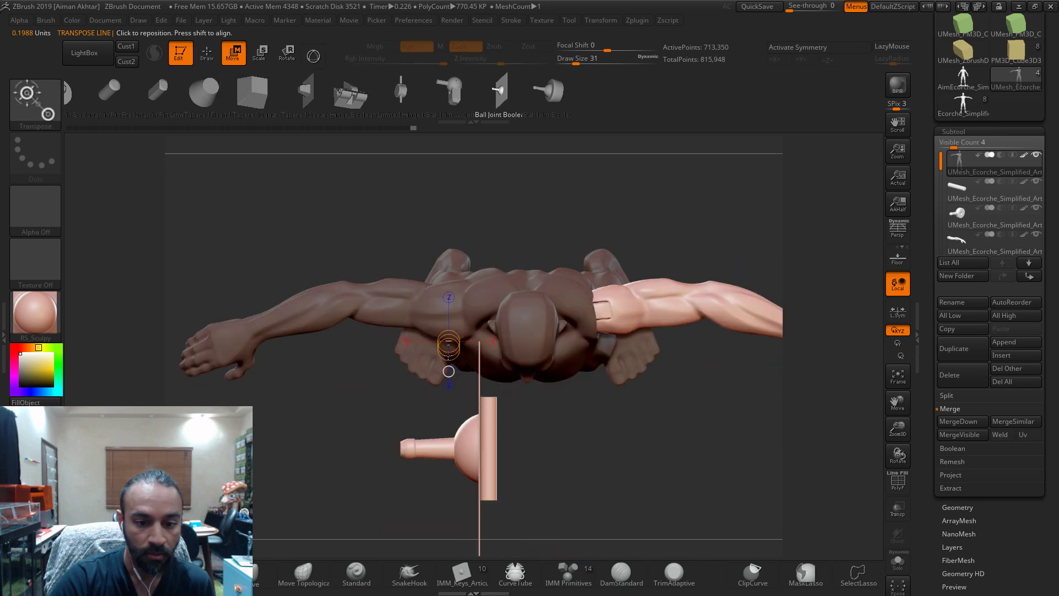
left_click(313, 56)
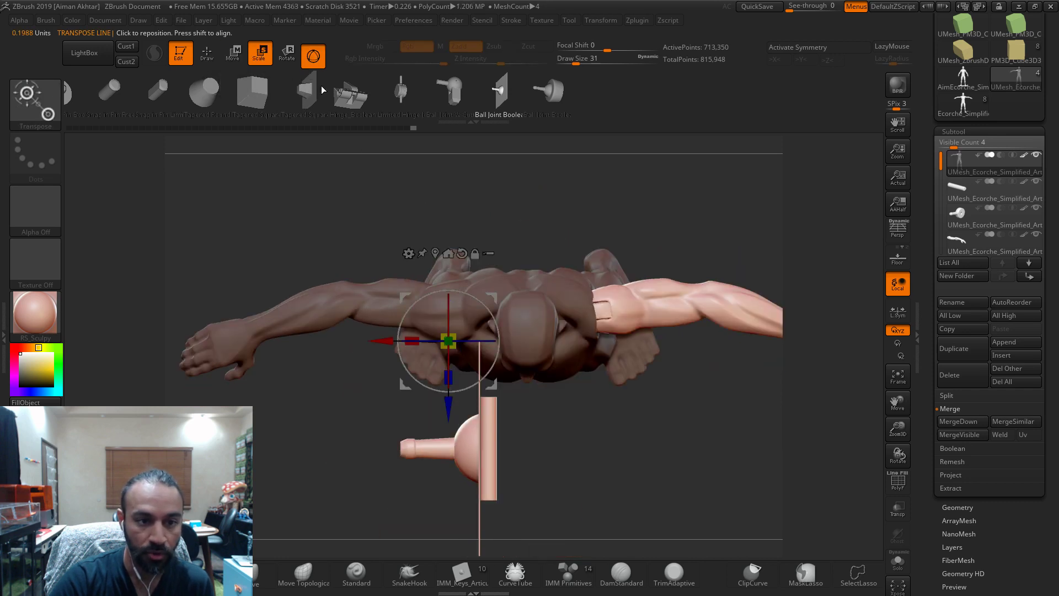
key("r")
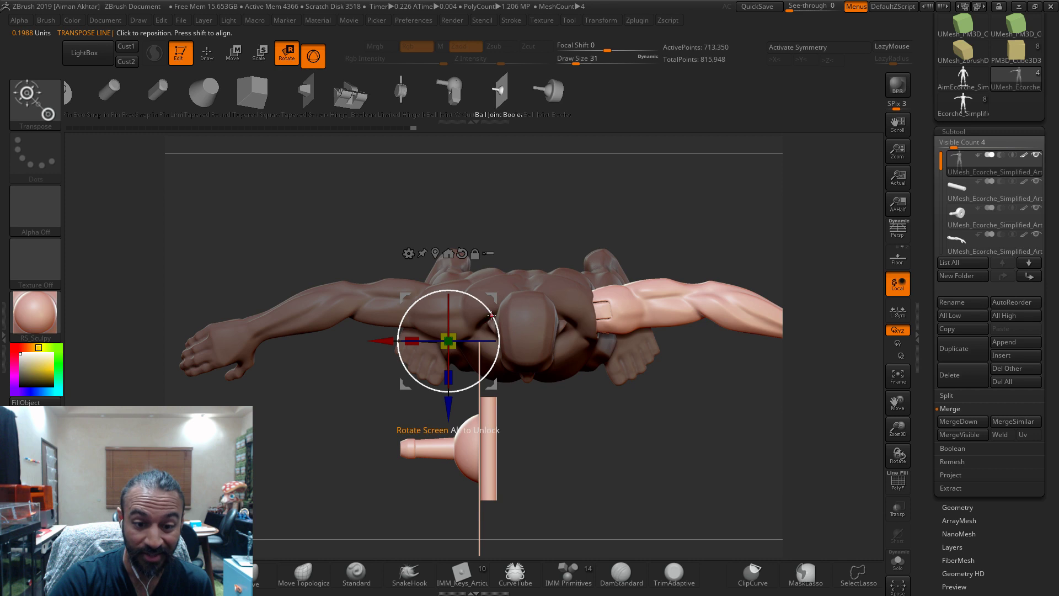
left_click_drag(492, 316, 285, 477)
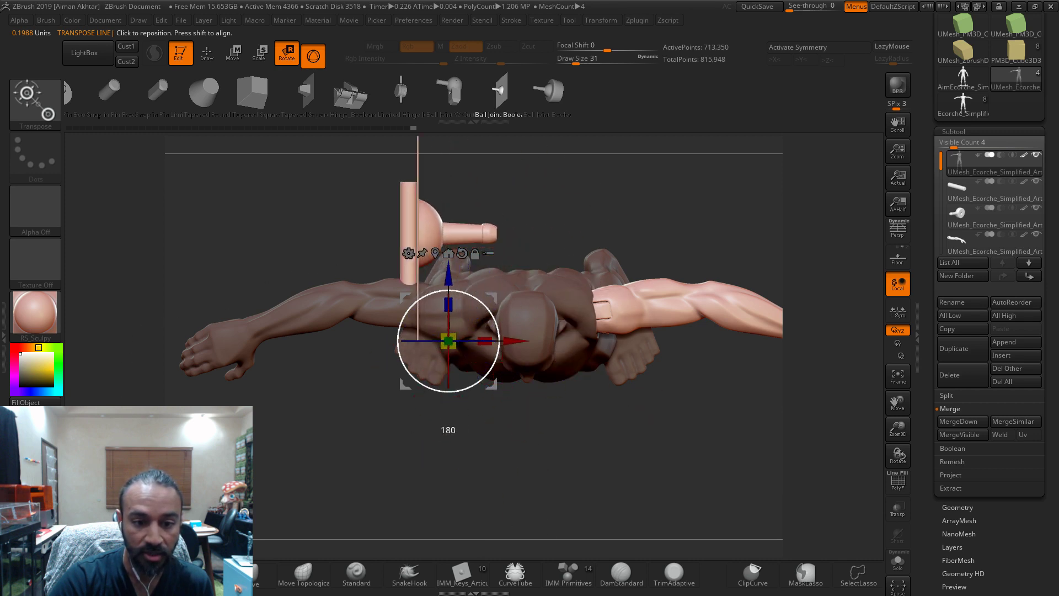
- Move the ball joint into the right shoulder so its cutting plane lies between the arm and torso
left_click_drag(447, 269, 445, 358)
left_click_drag(515, 425, 483, 415)
left_click_drag(483, 360, 482, 340)
left_click_drag(546, 516, 535, 398, "shift")
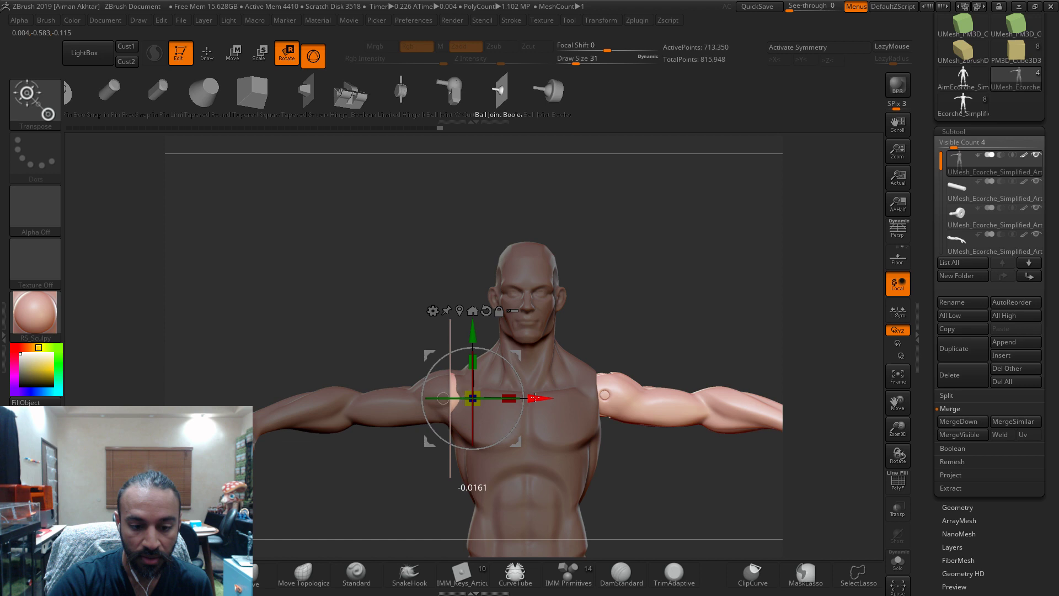
left_click_drag(401, 459, 459, 485)
left_click_drag(579, 500, 380, 401)
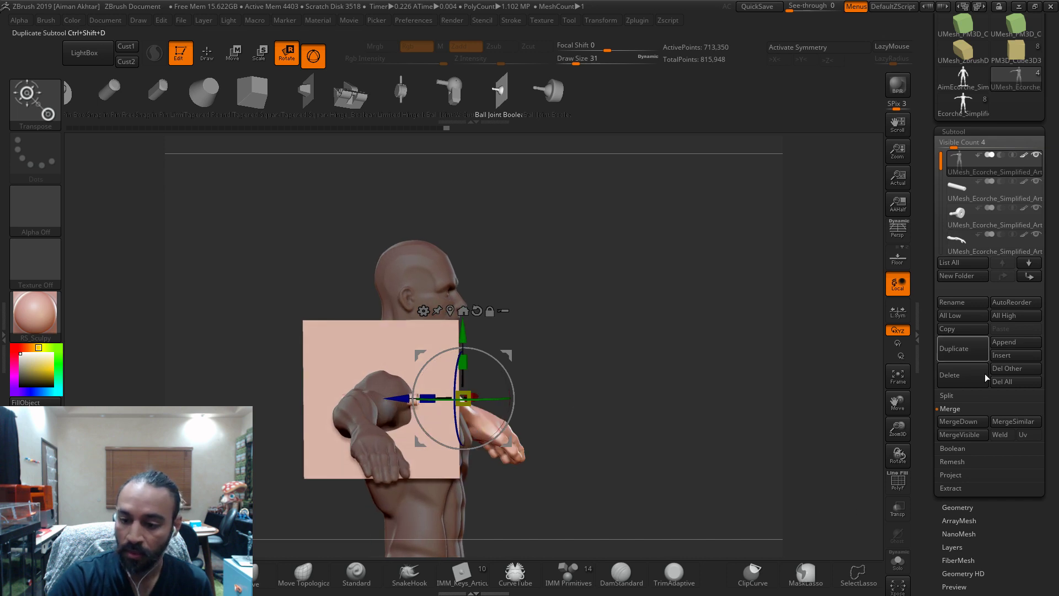
- Split the unmasked ball joint mesh into its own subtool and set that subtool to subtract
left_click(956, 395)
left_click(974, 447)
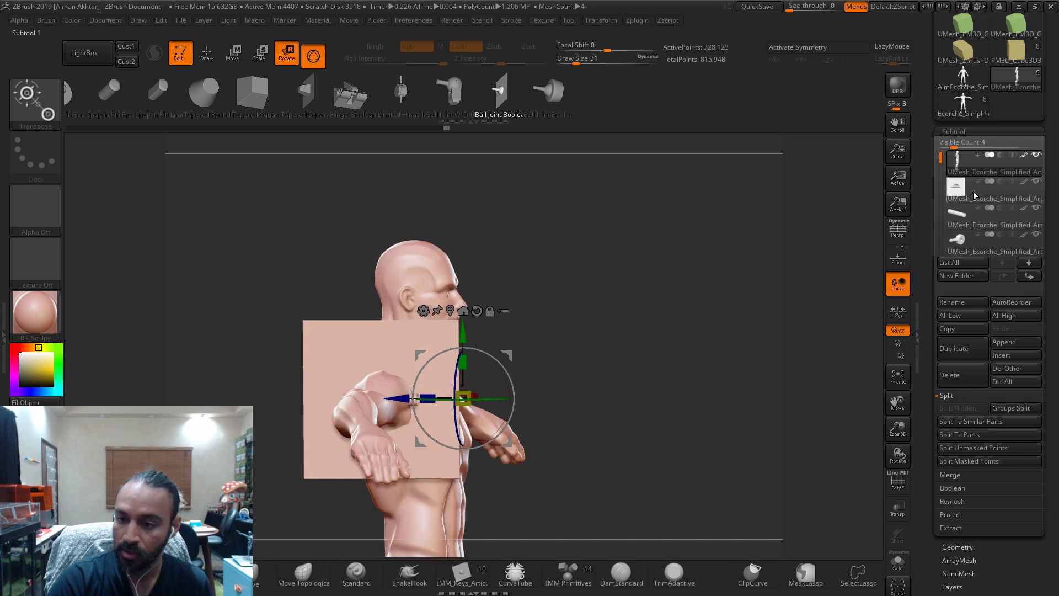
left_click(986, 199)
left_click(1000, 182)
left_click_drag(419, 217, 435, 215)
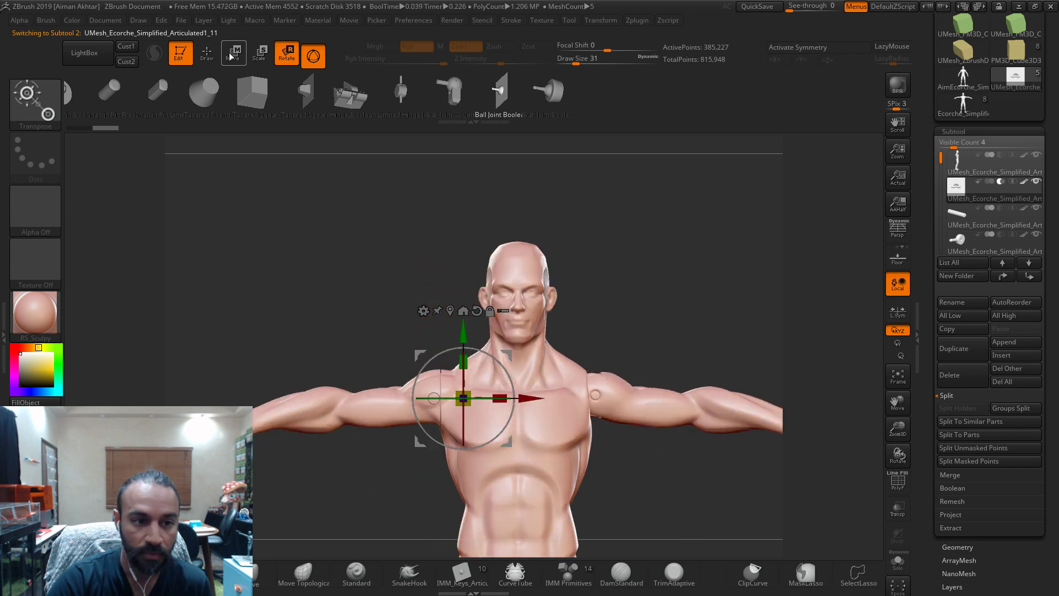
- Fine-tune the ball joint's height and sideways position in the right shoulder using transparent display
left_click_drag(395, 326, 422, 312, "alt")
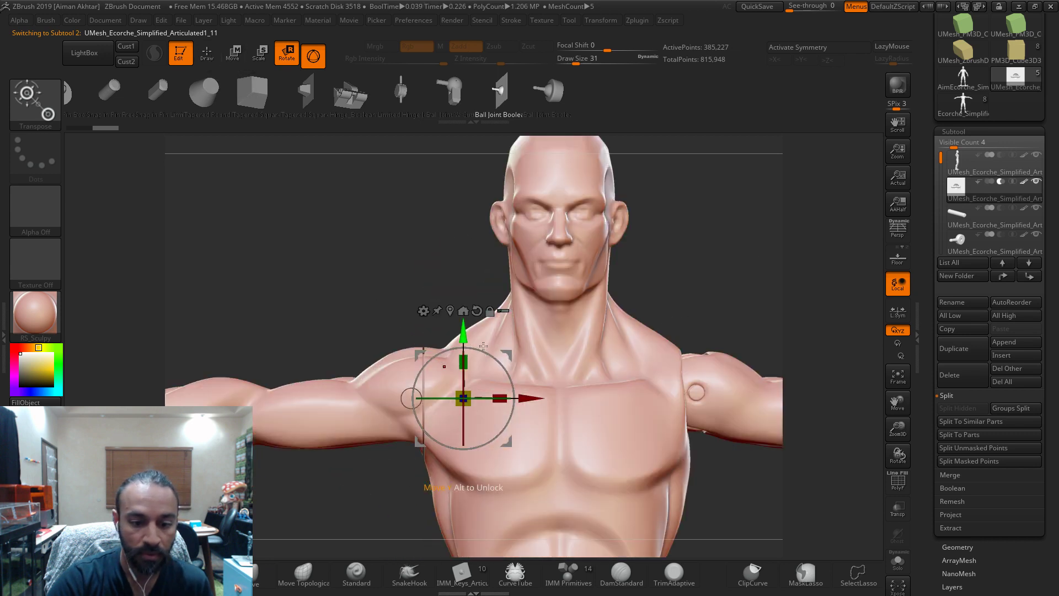
left_click(901, 514)
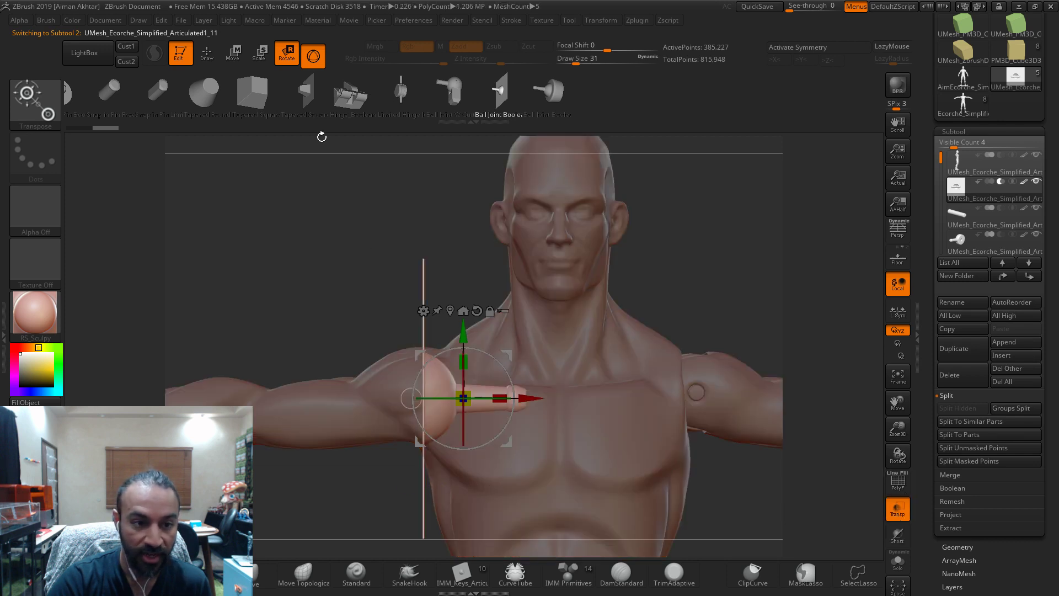
left_click_drag(472, 337, 473, 332)
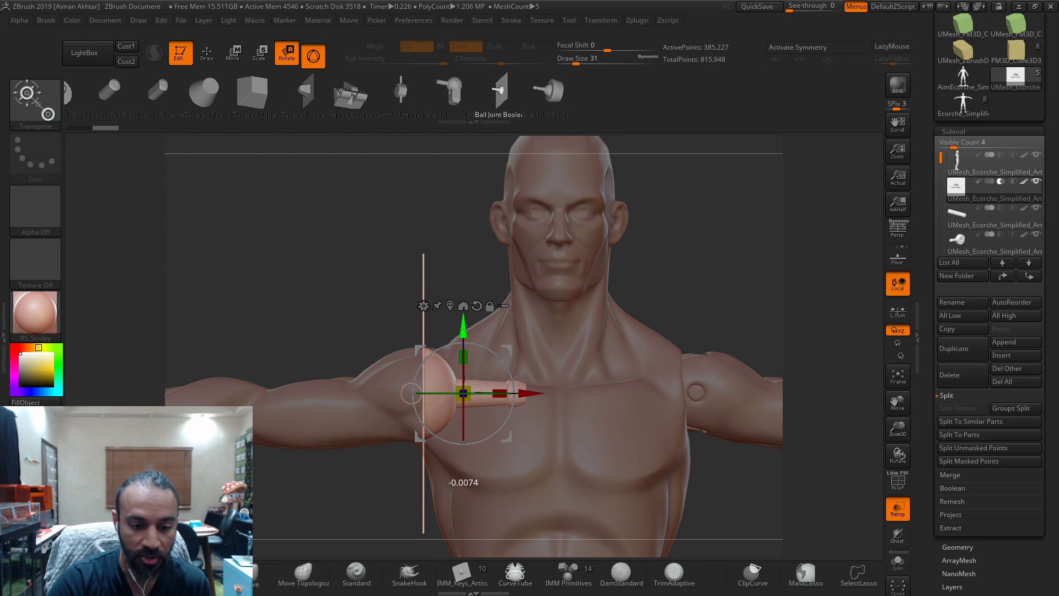
left_click_drag(529, 393, 527, 394)
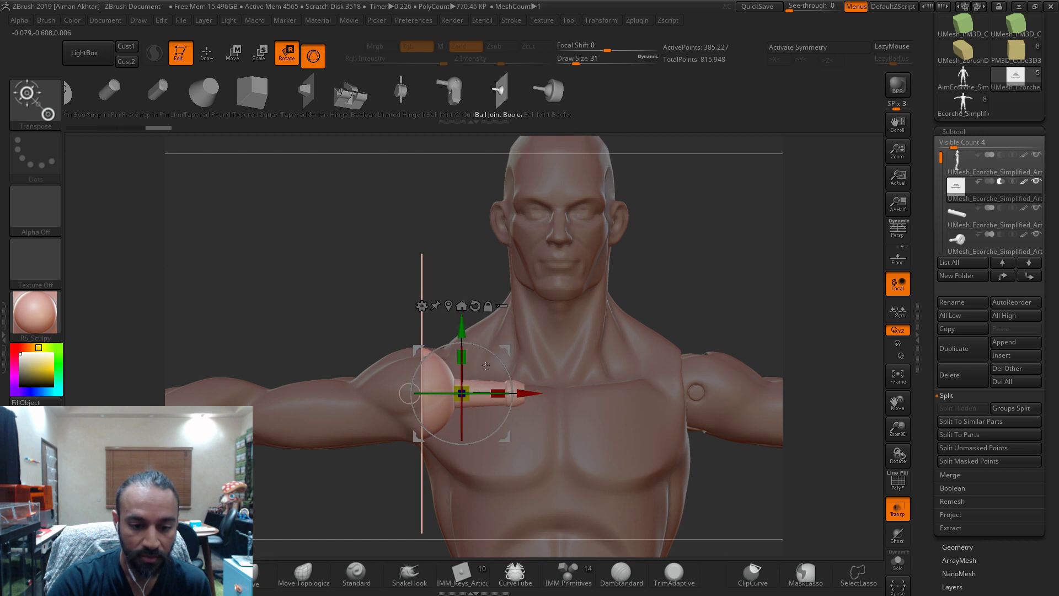
left_click_drag(417, 262, 394, 396)
left_click_drag(604, 304, 521, 310)
left_click(898, 508)
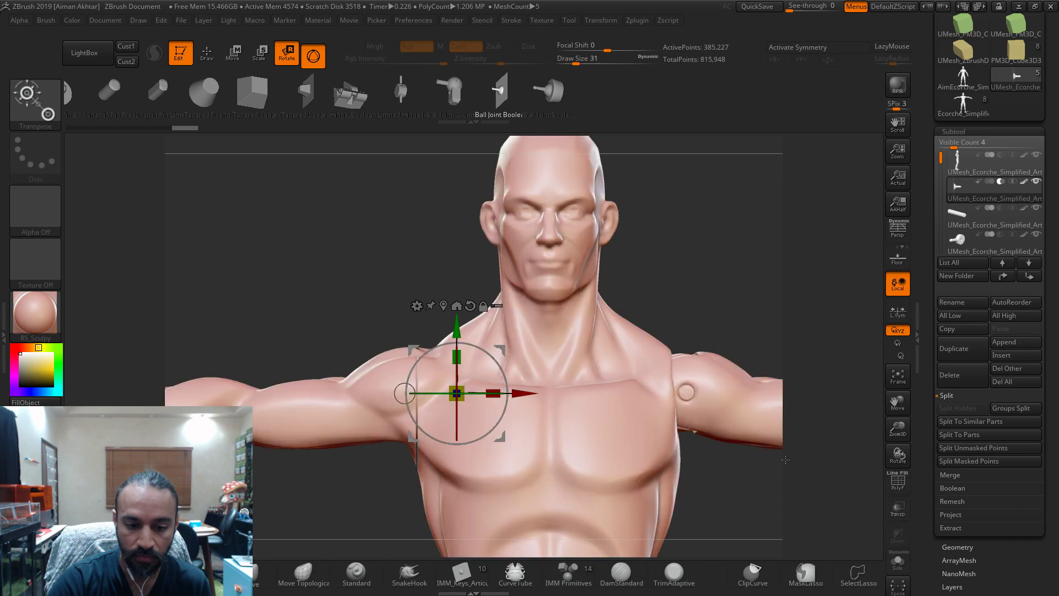
- Make the body the active subtool and make a Boolean mesh with the ball joint subtracted
left_click_drag(897, 402, 915, 354)
left_click(207, 52)
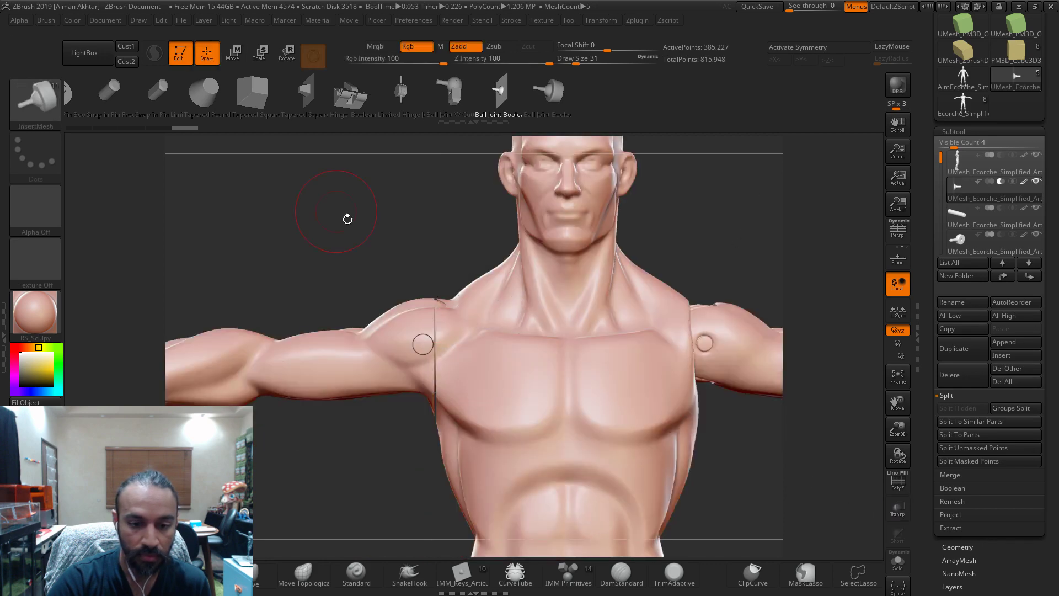
left_click_drag(343, 304, 831, 303)
left_click(992, 161)
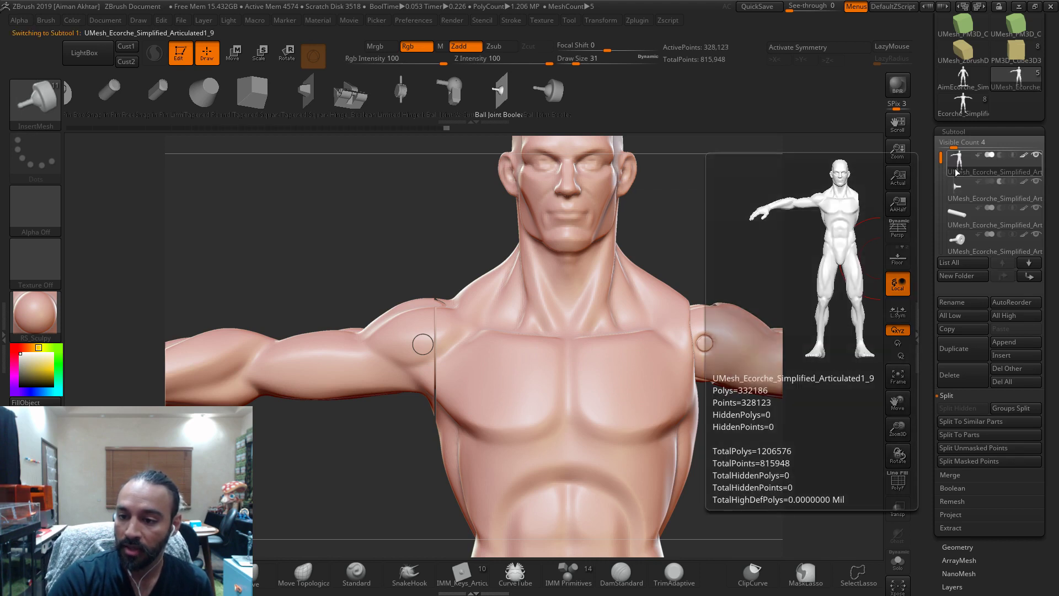
left_click(961, 488)
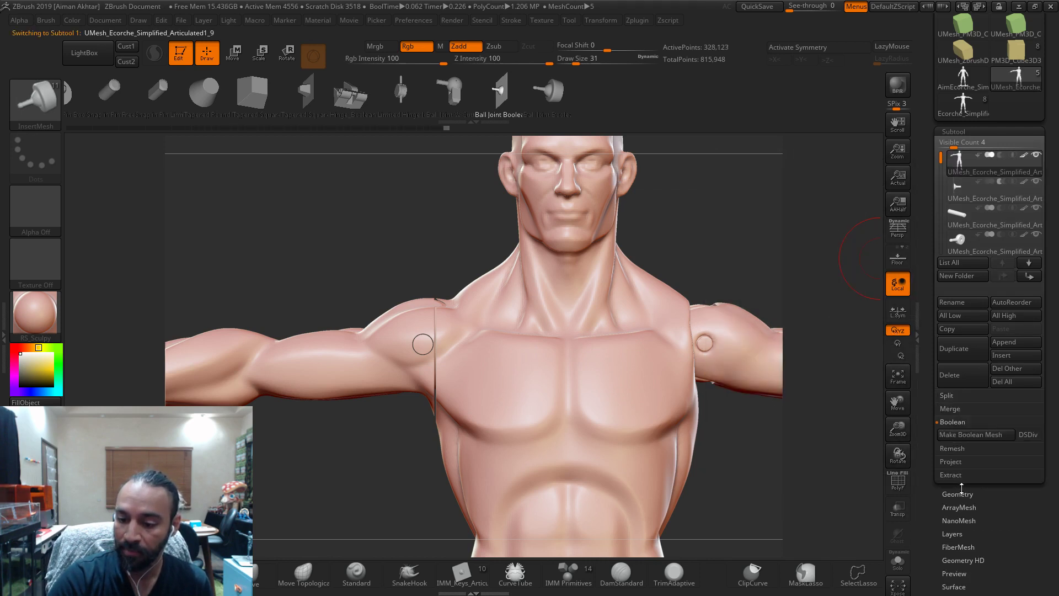
left_click(973, 435)
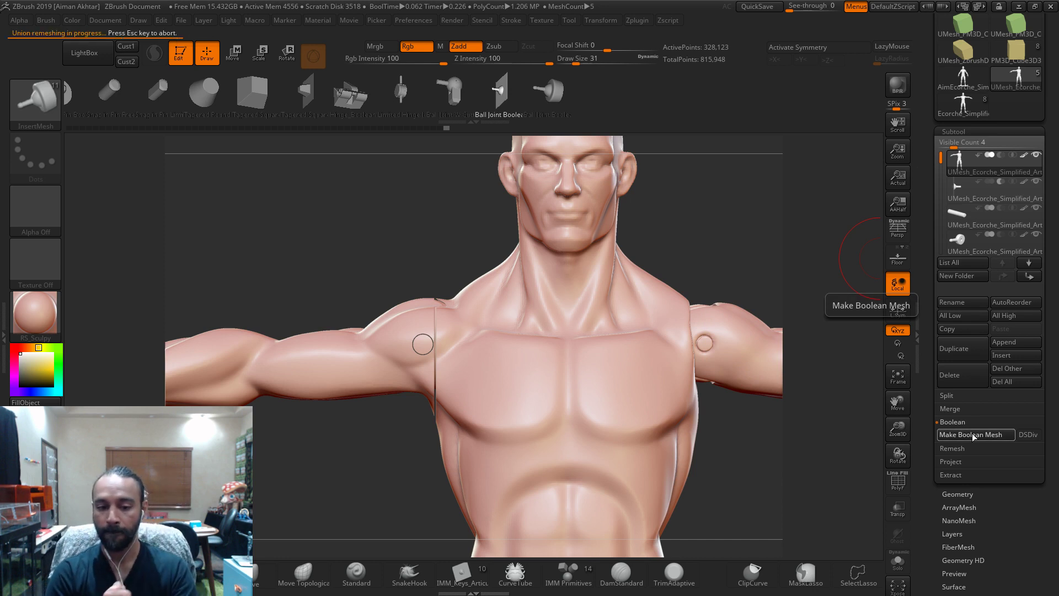
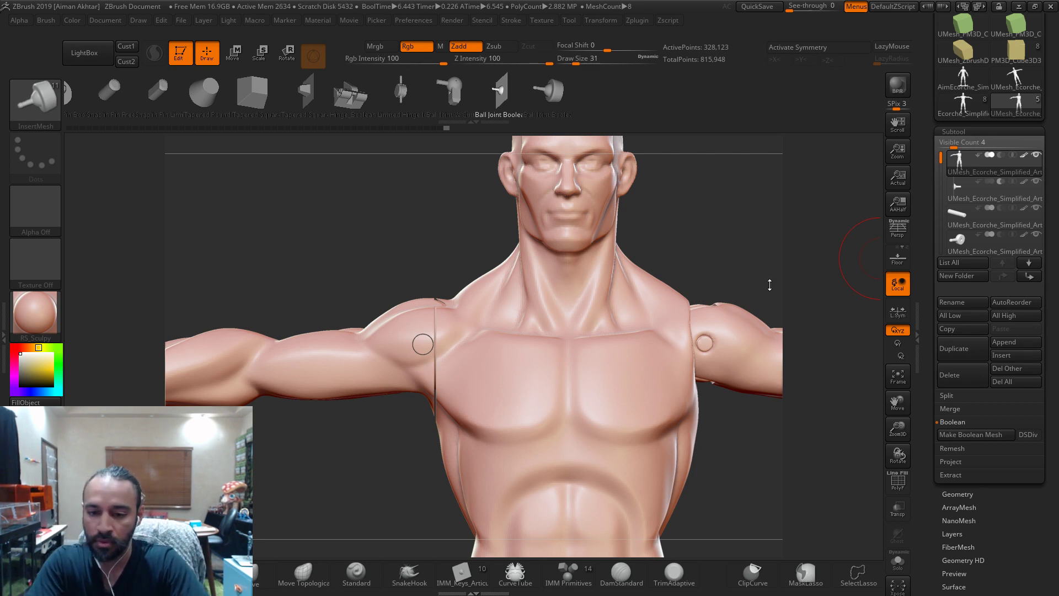
- Switch to the newly made Boolean mesh tool and examine the cut at the right shoulder
left_click(964, 82)
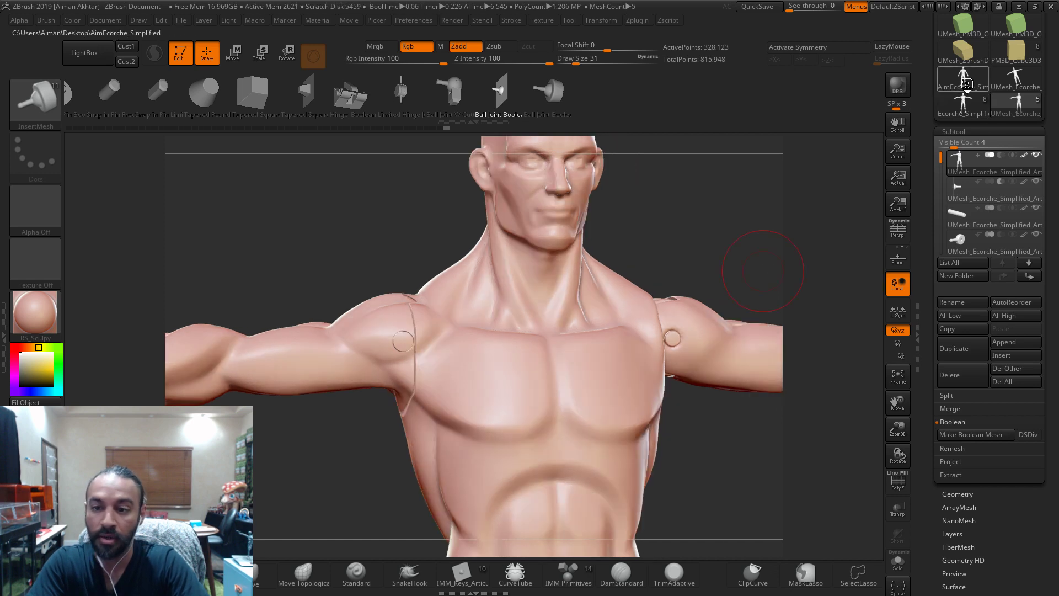
left_click(970, 106)
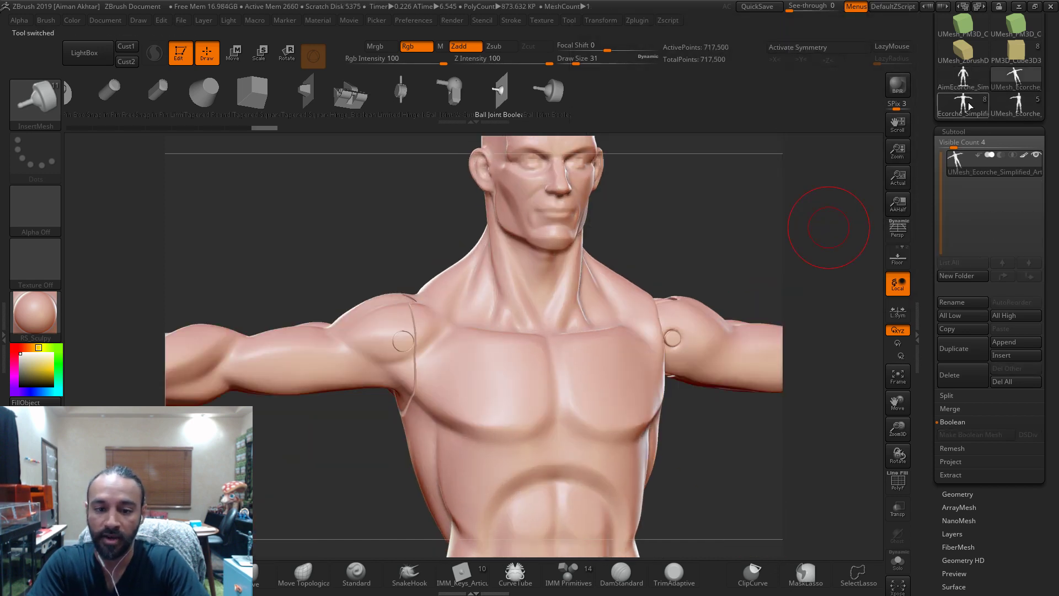
scroll(982, 108, "up", 3)
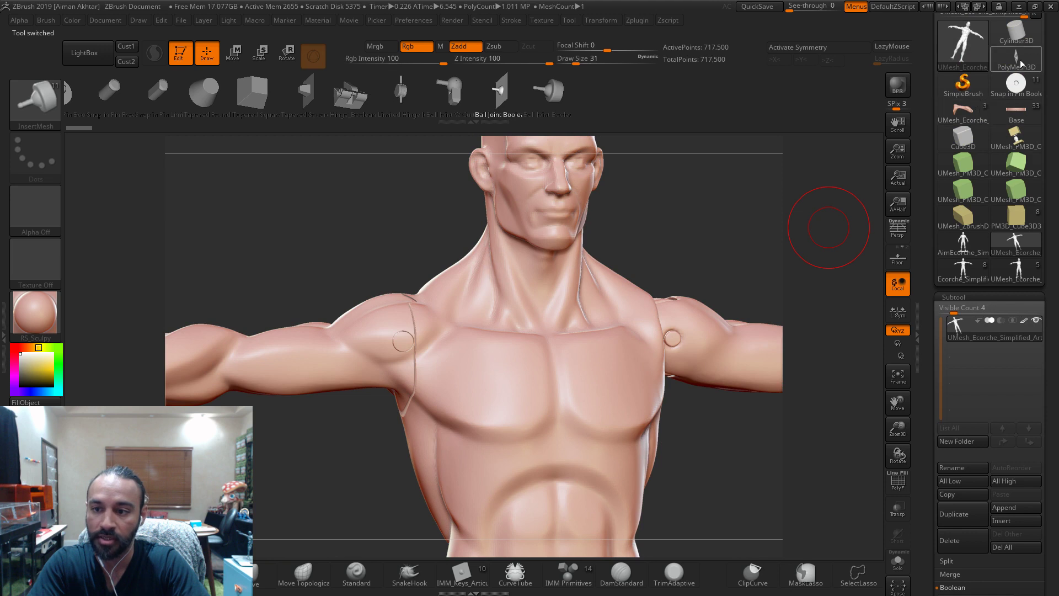
scroll(1039, 108, "up", 1)
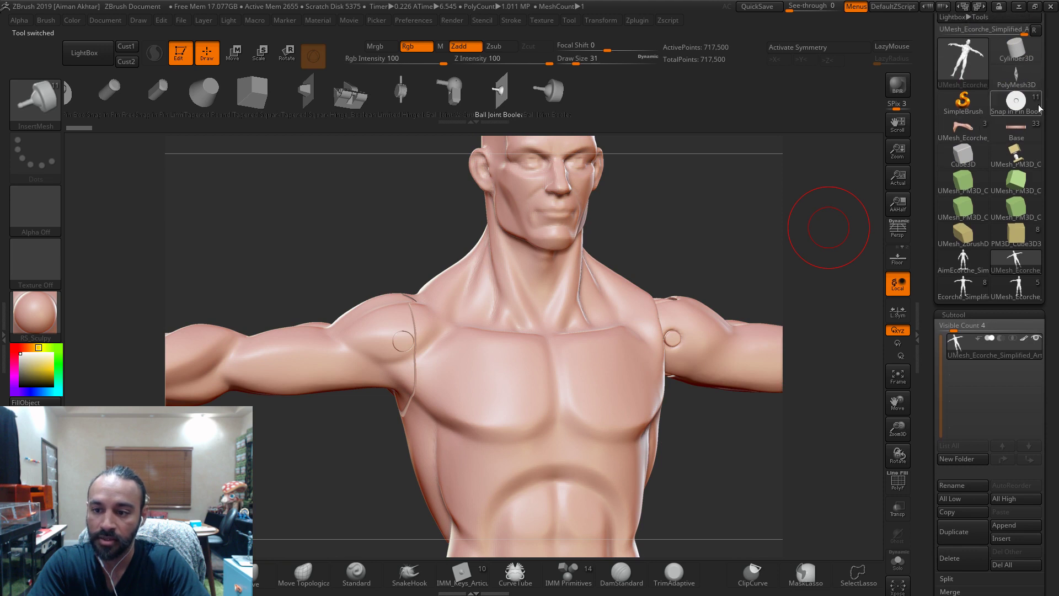
left_click(1023, 289)
left_click_drag(719, 472, 684, 470)
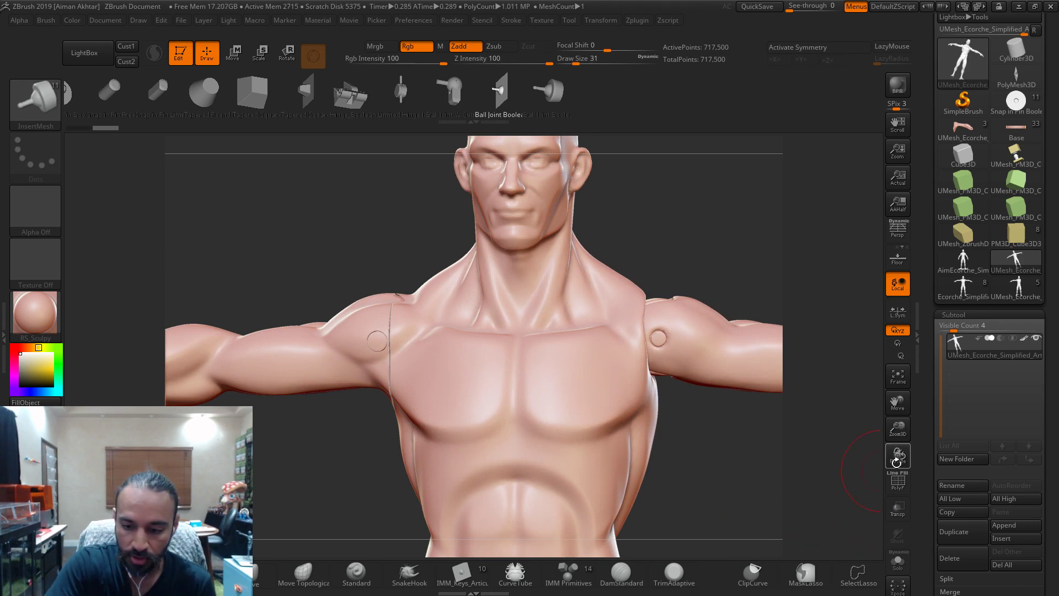
- Show the polygroups and split the Boolean result into separate subtools for the body, arm and joint piece
left_click(897, 483)
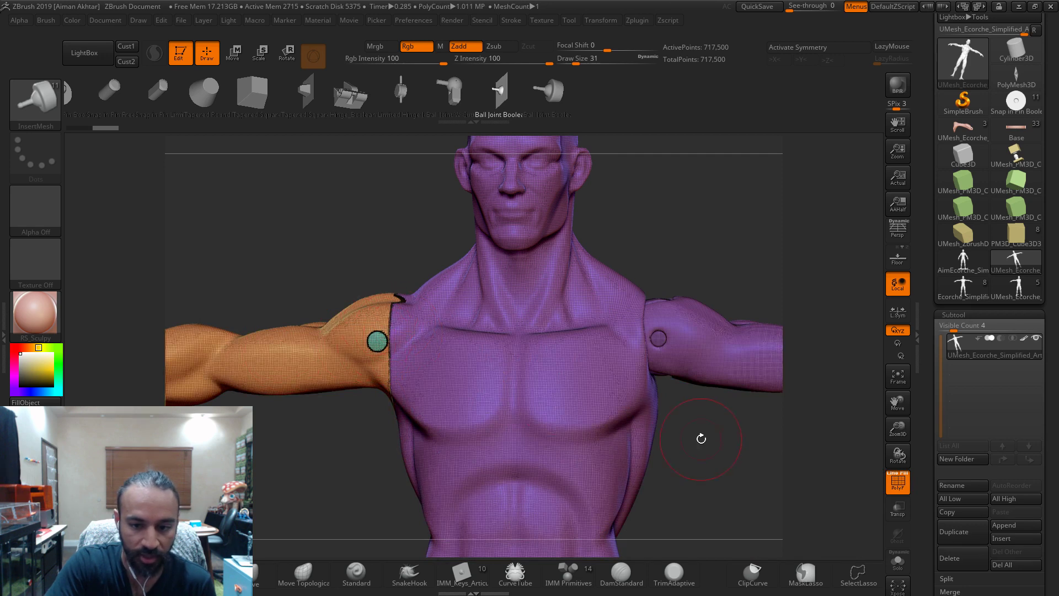
left_click_drag(599, 431, 872, 462, "alt")
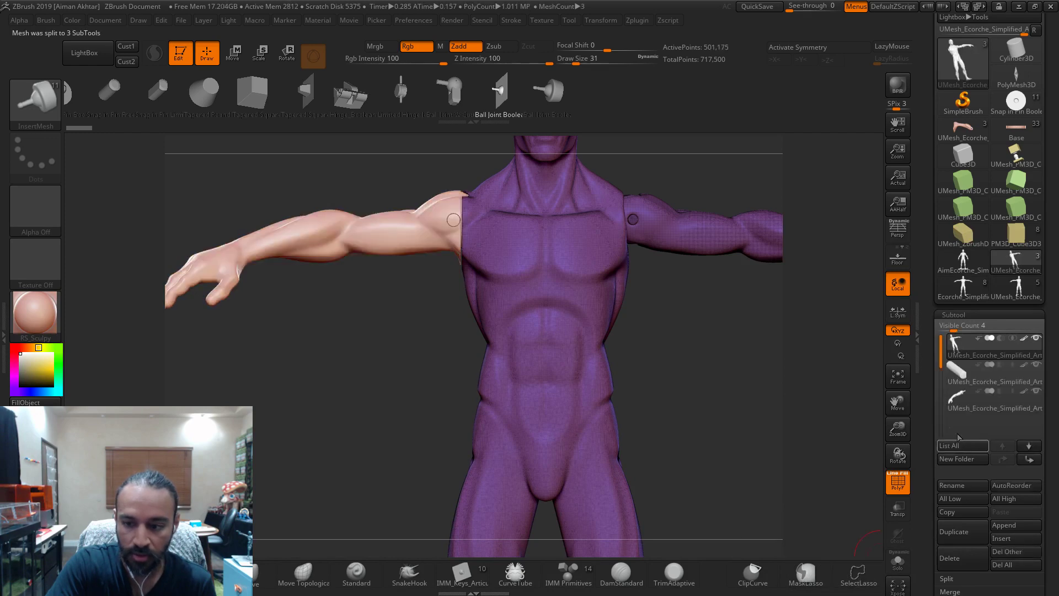
mouse_move(727, 335)
left_mouse_down("alt")
mouse_move(708, 456)
mouse_move(669, 446)
left_mouse_up("alt")
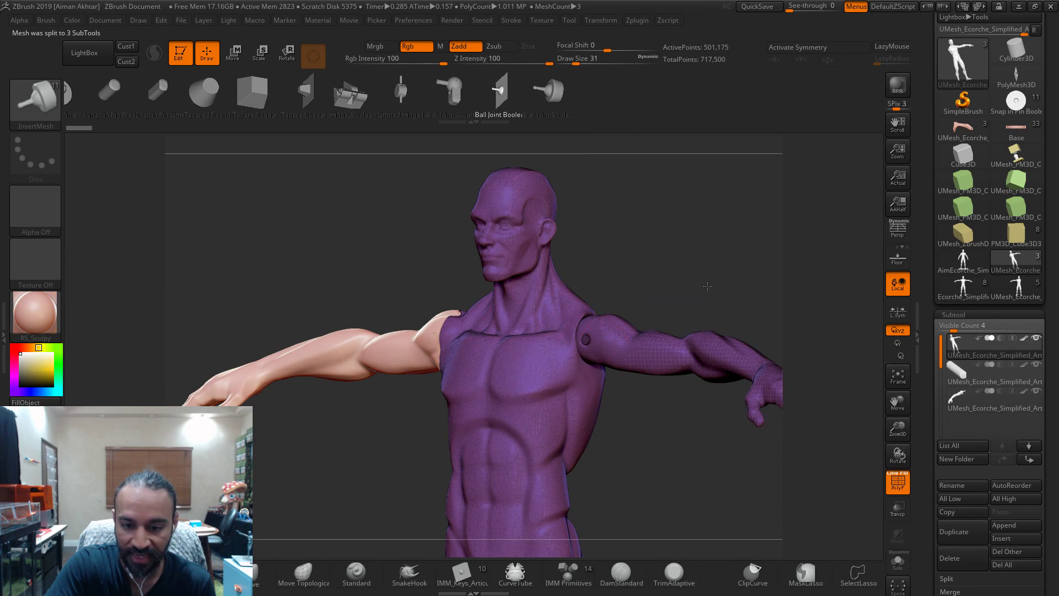
left_click_drag(632, 286, 643, 305)
left_click_drag(686, 476, 708, 501, "alt")
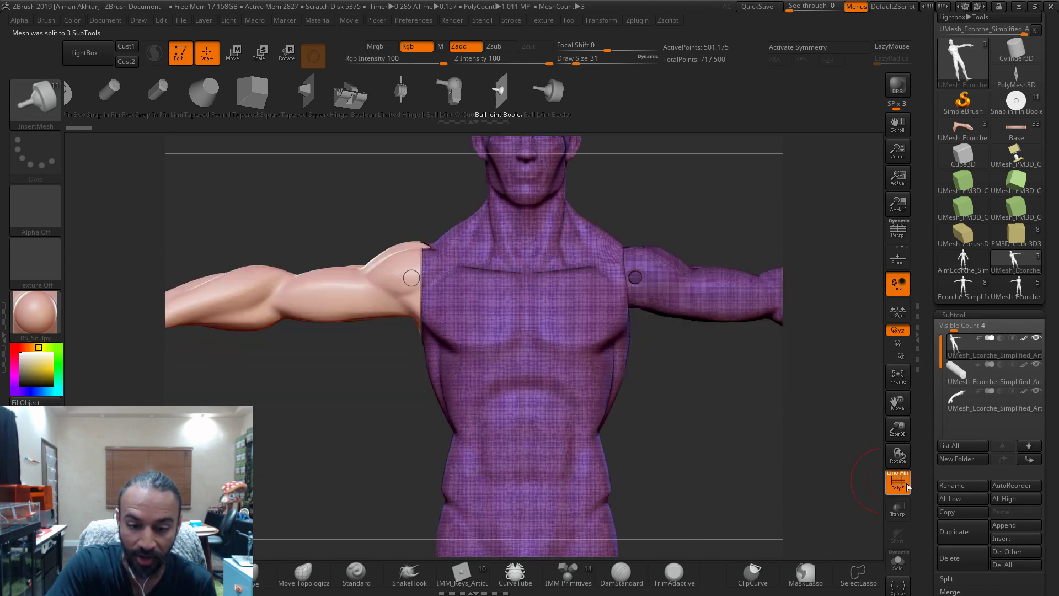
- Turn off the polygroup display, select the split-off joint piece and inspect it alone and together with the figure
left_click(905, 486)
left_click_drag(317, 257, 383, 317, "alt")
left_click_drag(440, 408, 466, 459, "alt")
left_click_drag(782, 404, 813, 462, "alt")
left_click(951, 376)
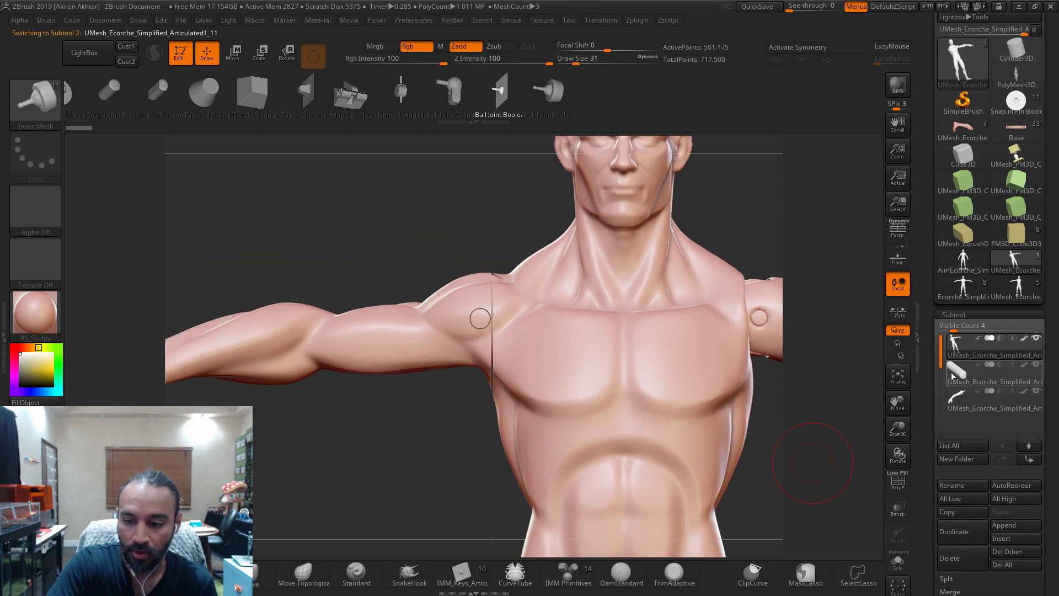
left_click(898, 560)
left_click_drag(888, 521, 852, 522)
left_click(898, 563)
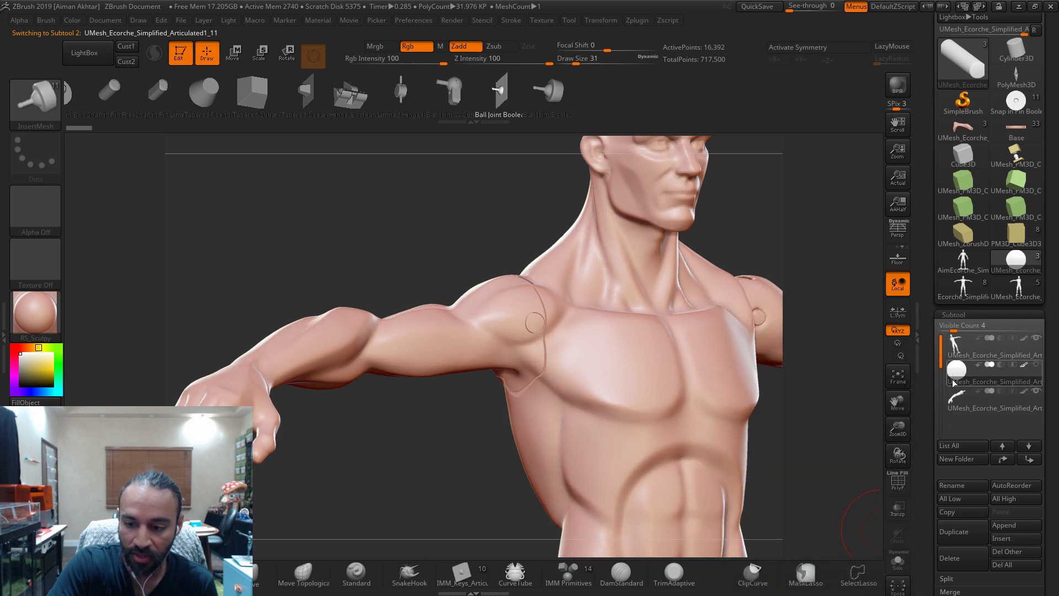
- Make the separated right arm the active subtool, show it alone and examine its ball-joint end
left_click(954, 400)
left_click_drag(862, 399, 739, 372)
left_click(1035, 339)
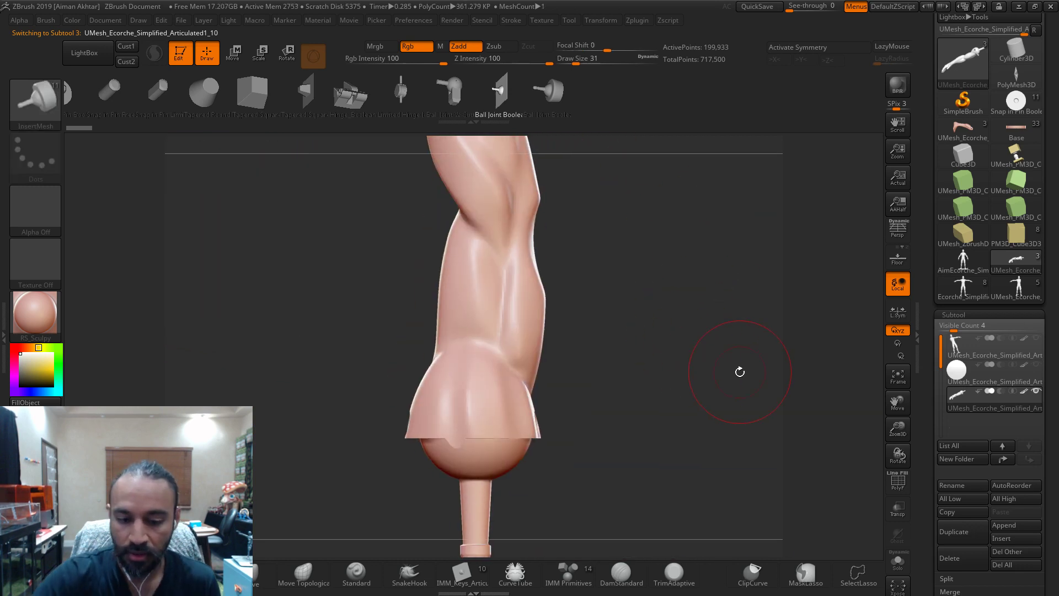
key("shift")
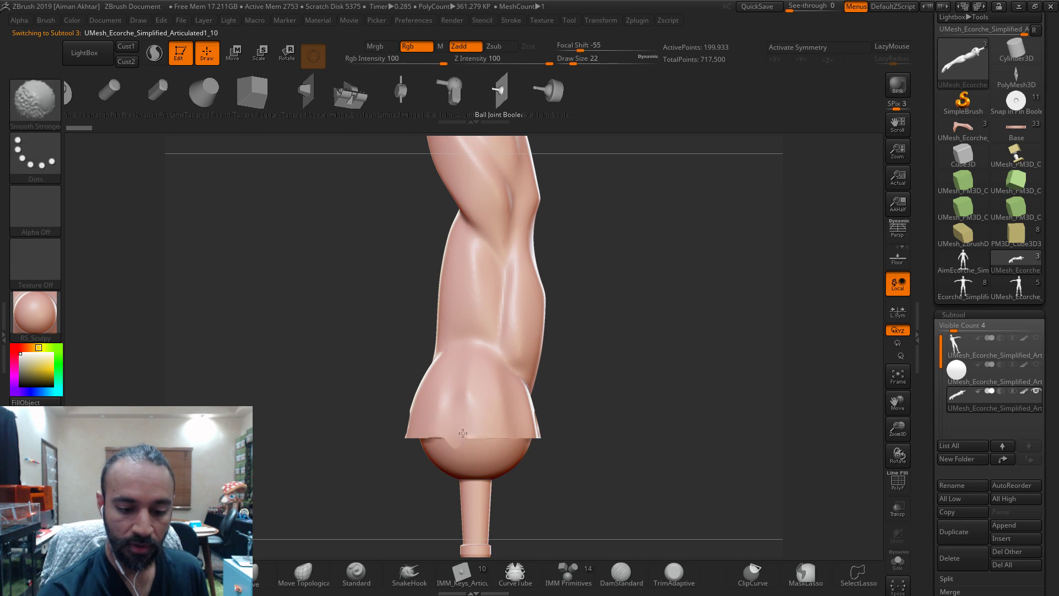
mouse_move(473, 388)
right_mouse_down()
mouse_move(550, 444)
mouse_move(610, 382)
mouse_move(656, 408)
mouse_move(681, 406)
mouse_move(636, 371)
mouse_move(641, 344)
mouse_move(605, 371)
right_mouse_up()
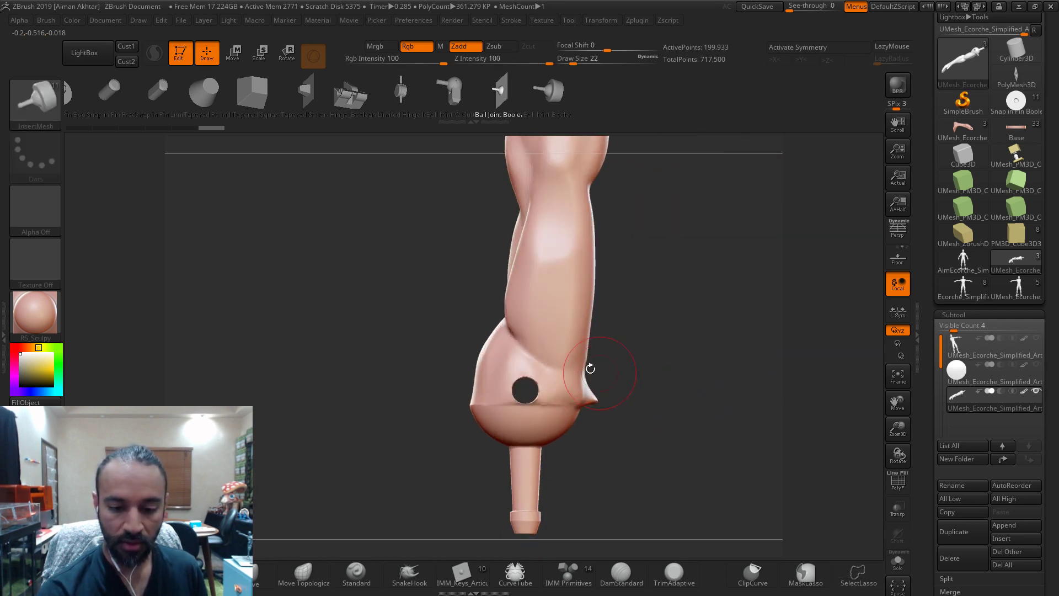
- Clip away the protruding edges around the arm's ball-joint end with the ClipCurve brush
key("ctrl+shift")
left_click(51, 124, "ctrl+shift")
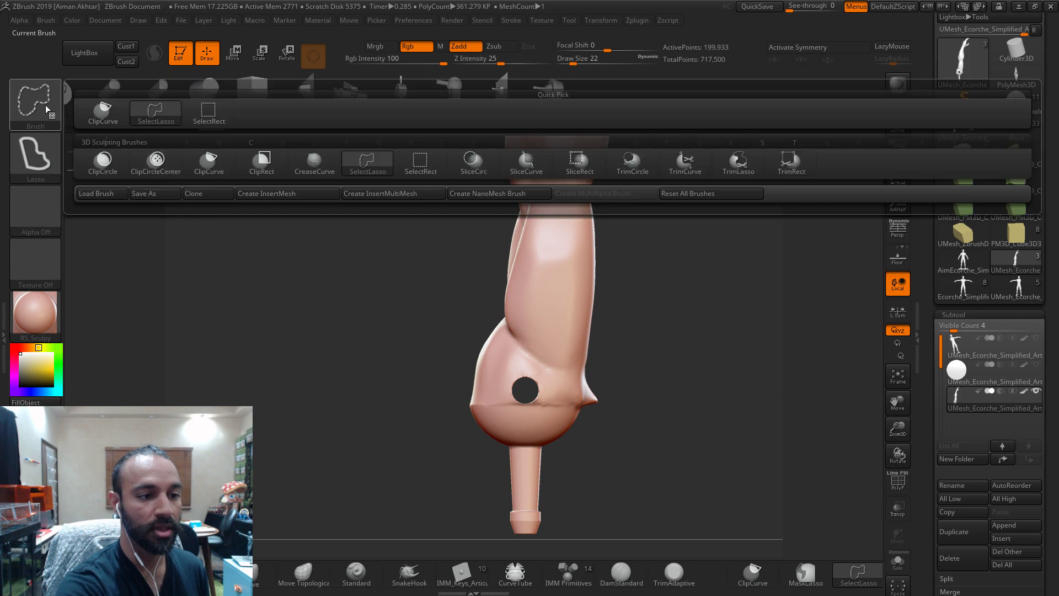
left_click(101, 117)
left_click_drag(592, 323, 586, 355, "ctrl+shift")
left_click_drag(580, 424, 579, 436, "ctrl+shift")
mouse_move(695, 354)
left_mouse_down()
mouse_move(732, 359)
mouse_move(648, 378)
left_mouse_up()
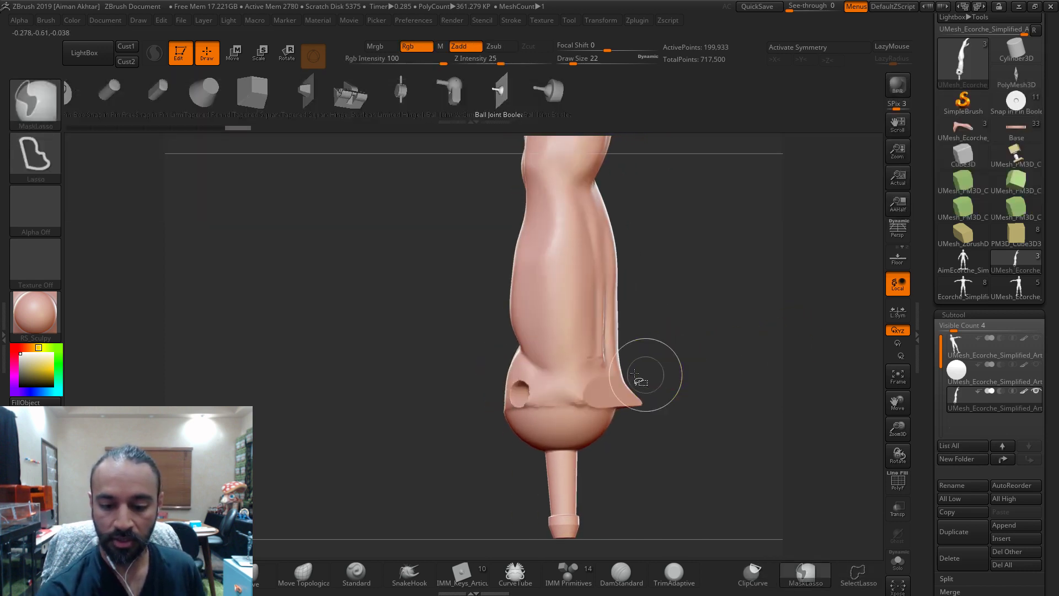
mouse_move(613, 450)
left_mouse_down("ctrl+shift")
mouse_move(619, 353)
mouse_move(756, 349)
mouse_move(641, 391)
left_mouse_up("ctrl+shift")
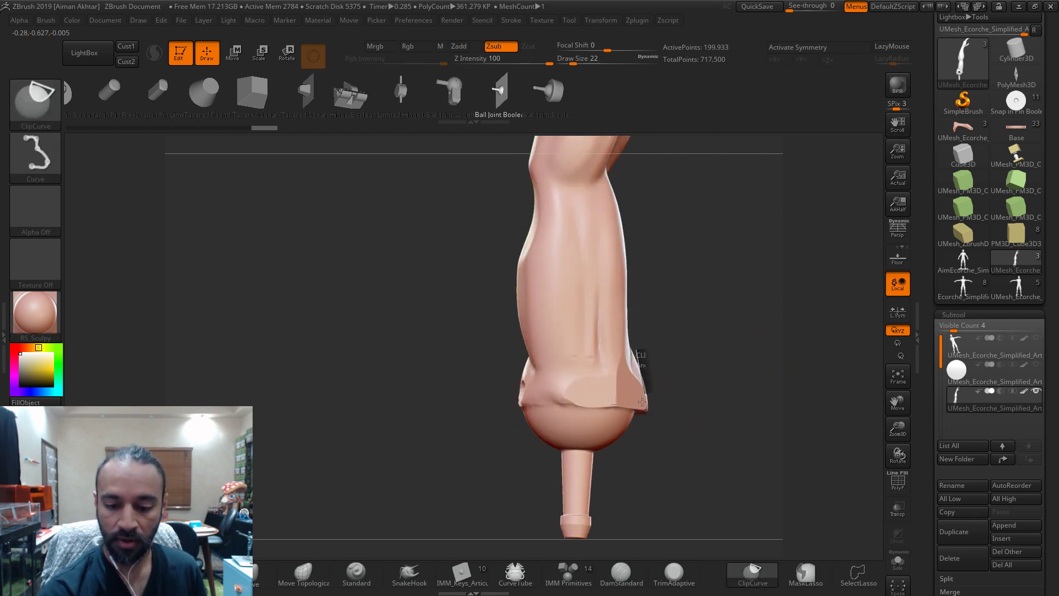
mouse_move(637, 435)
left_mouse_down("ctrl+shift")
mouse_move(750, 336)
mouse_move(684, 386)
left_mouse_up("ctrl+shift")
left_click_drag(564, 441, 544, 353, "ctrl+shift")
left_click_drag(709, 355, 736, 330)
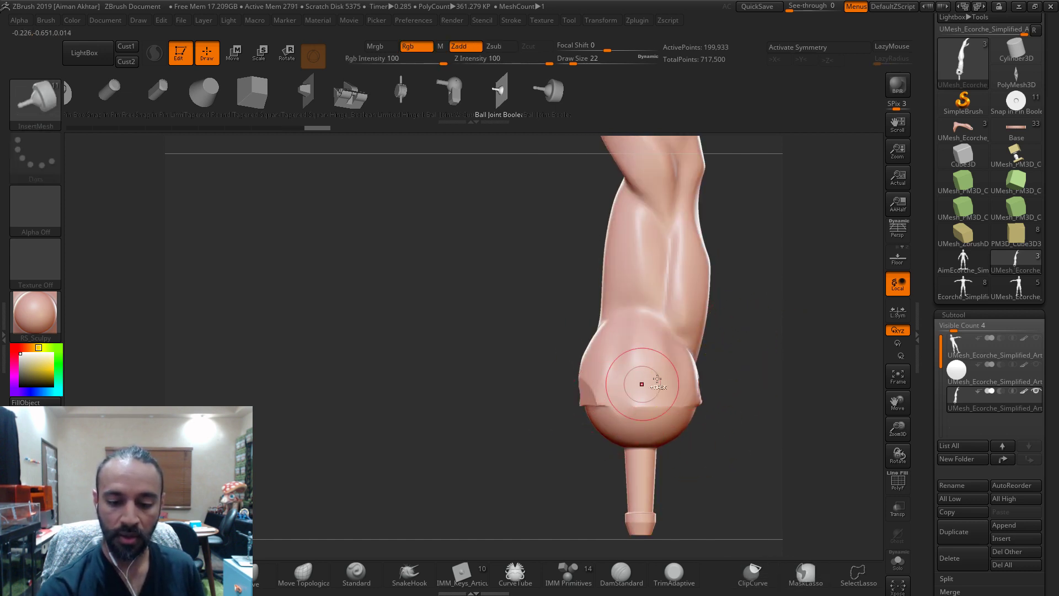
- DynaMesh the arm at a resolution of 808
left_click_drag(1051, 572, 1041, 478)
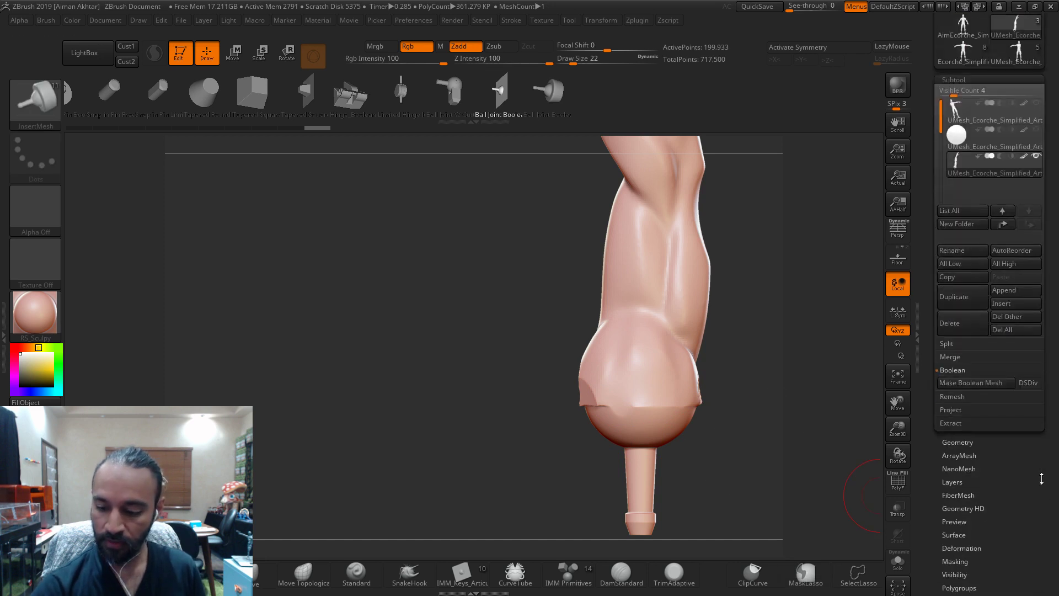
left_click(959, 441)
left_click_drag(947, 316, 958, 316)
left_click(956, 298)
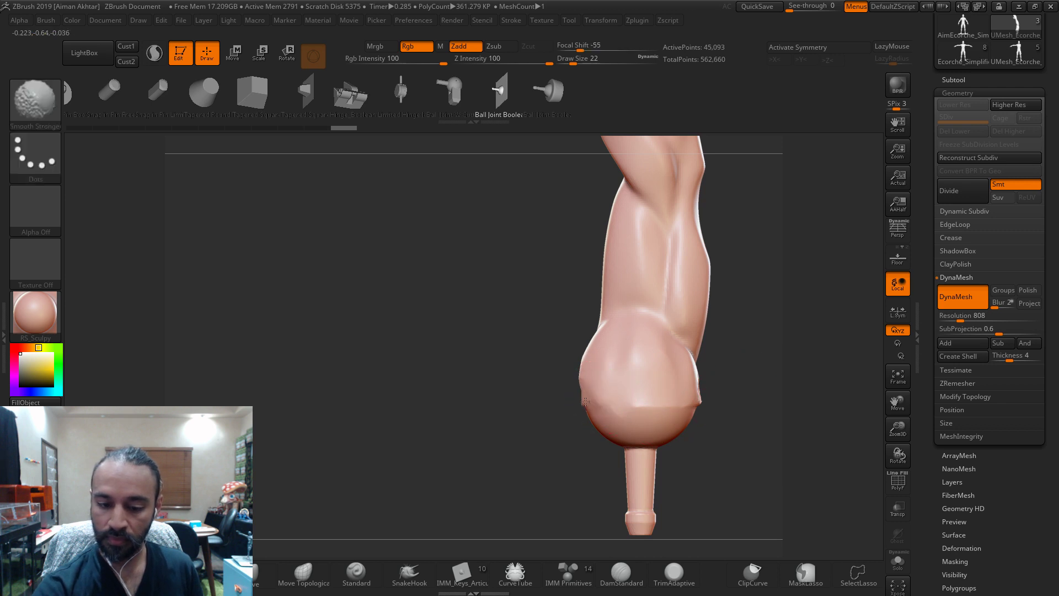
- Smooth the clipped edges and the seam around the ball at the arm's shoulder end
right_click_drag(605, 354, 539, 366)
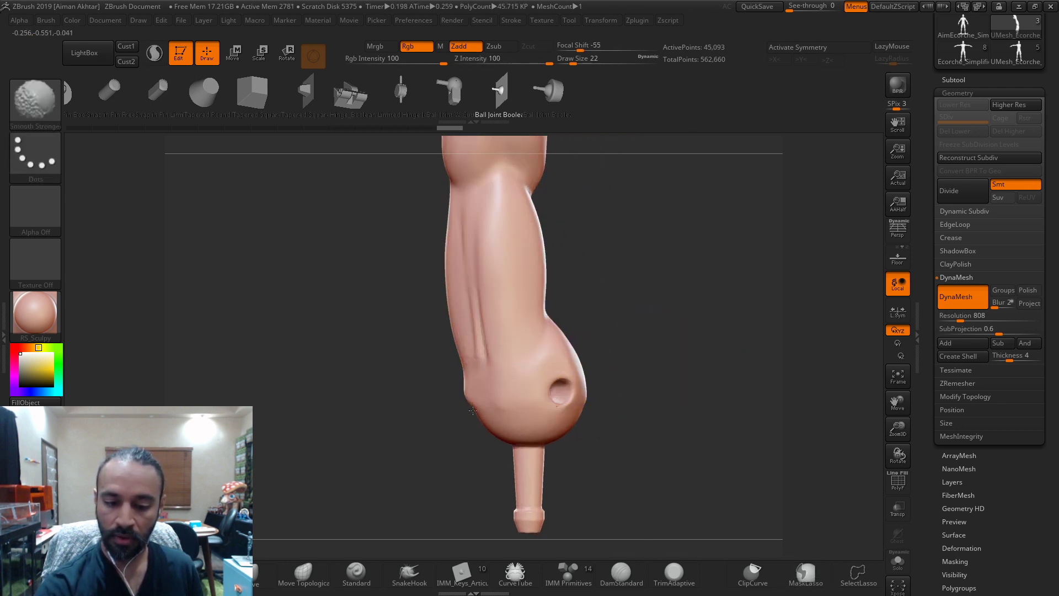
mouse_move(479, 403)
right_mouse_down()
mouse_move(435, 389)
mouse_move(430, 367)
mouse_move(497, 342)
mouse_move(590, 355)
mouse_move(579, 353)
right_mouse_up()
right_click_drag(473, 366, 428, 360, "shift")
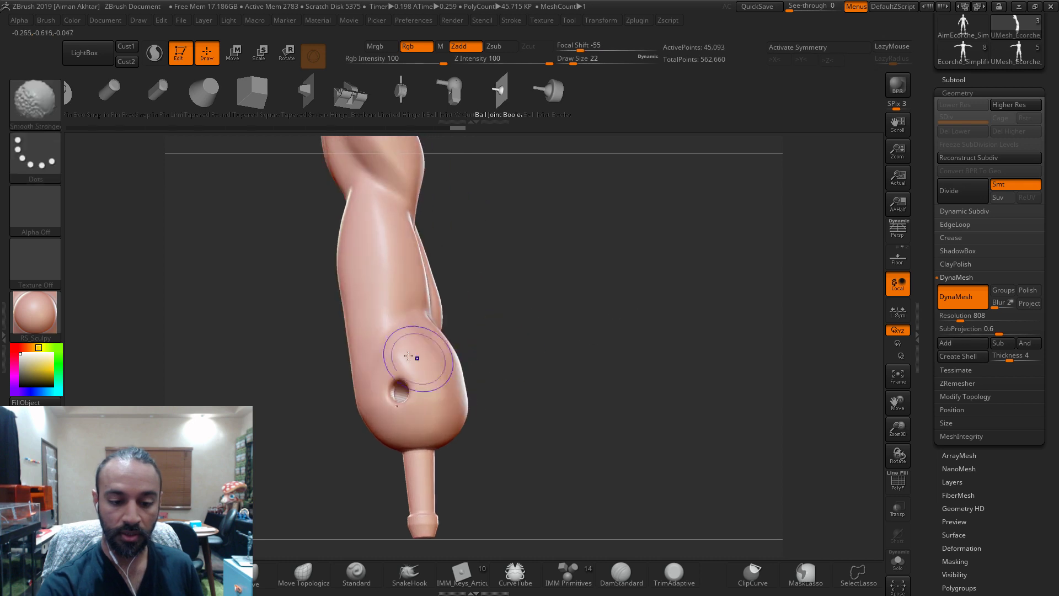
mouse_move(678, 458)
right_mouse_down()
mouse_move(692, 445)
mouse_move(707, 324)
mouse_move(803, 346)
mouse_move(625, 406)
right_mouse_up()
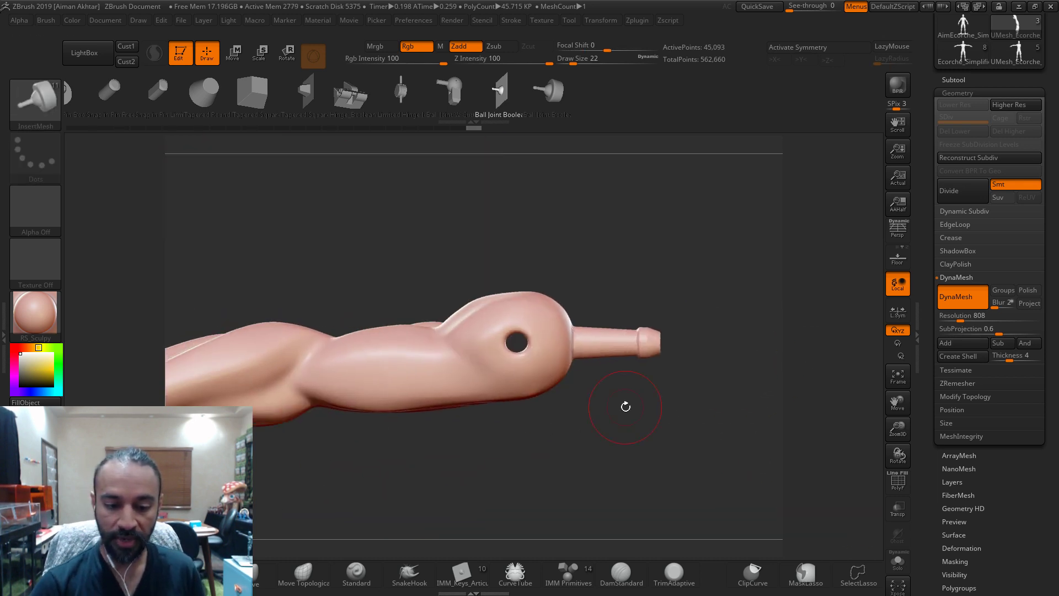
key("shift")
- Hide the peg and middle of the ball end with a SelectLasso selection and inspect the opening
mouse_move(545, 380)
right_mouse_down()
mouse_move(648, 509)
mouse_move(615, 516)
right_mouse_up()
key("ctrl+shift")
left_click(38, 108, "ctrl+shift")
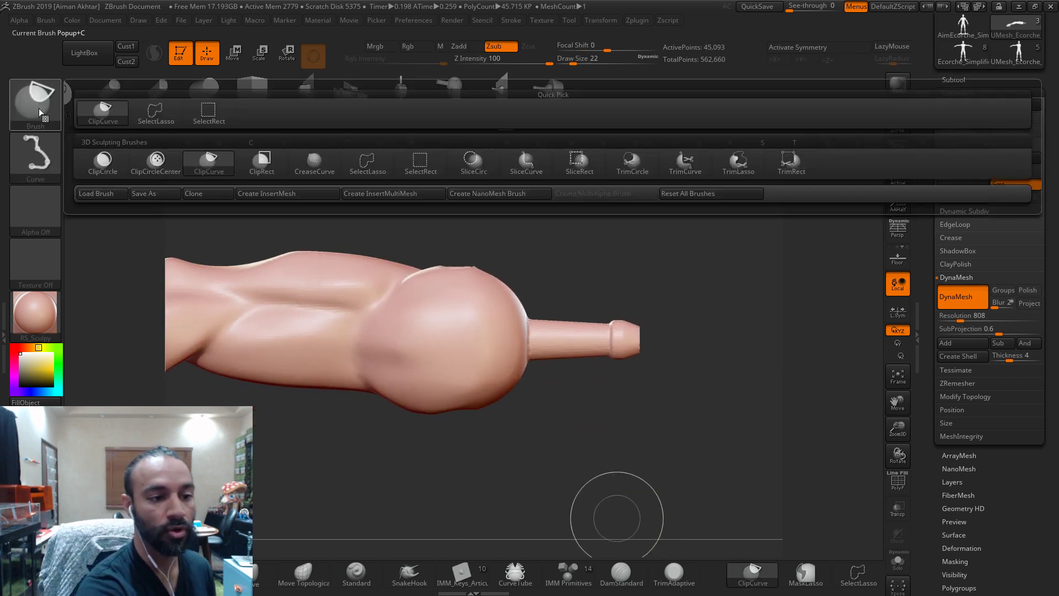
left_click(157, 115)
left_click_drag(674, 314, 583, 311, "ctrl+shift")
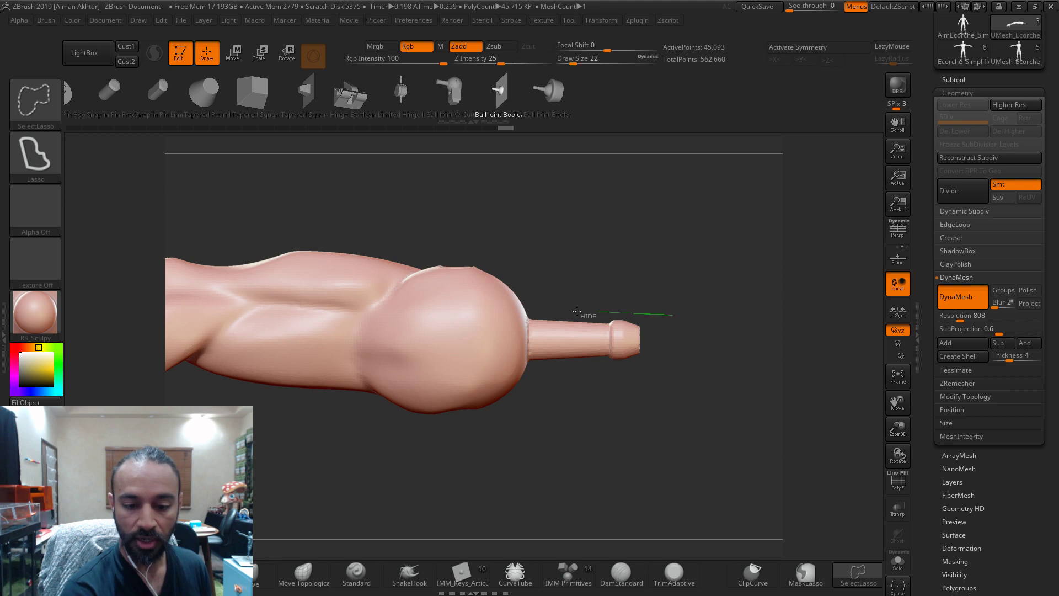
mouse_move(441, 321)
left_mouse_down("ctrl+shift")
mouse_move(446, 361)
mouse_move(579, 366)
mouse_move(704, 350)
left_mouse_up("ctrl+shift")
mouse_move(749, 439)
left_mouse_down()
mouse_move(715, 389)
mouse_move(512, 488)
mouse_move(525, 584)
mouse_move(734, 437)
mouse_move(731, 471)
left_mouse_up()
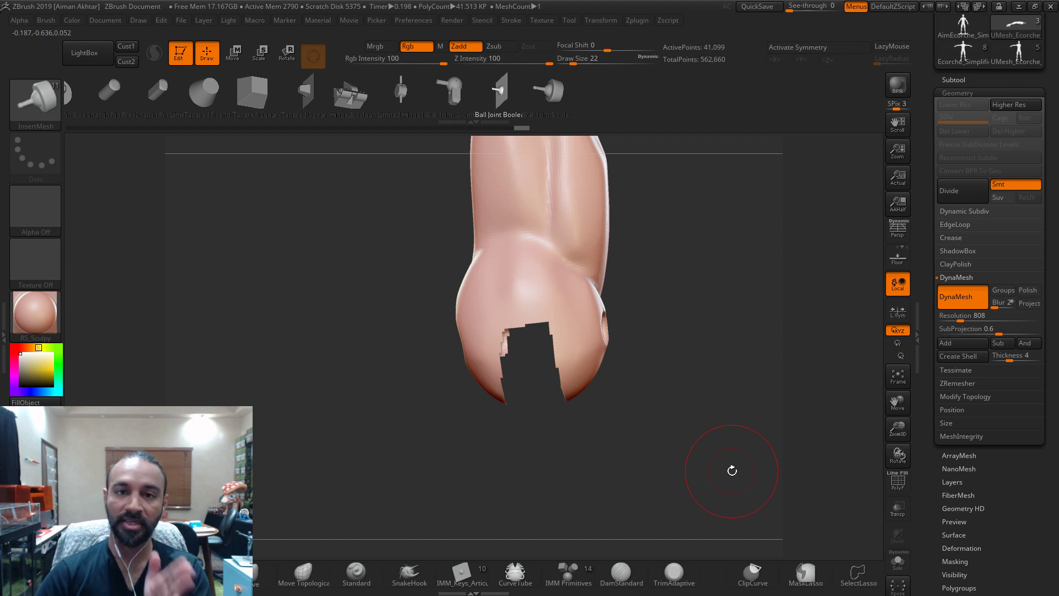
left_click_drag(687, 499, 620, 402)
left_click_drag(544, 337, 579, 350)
- Invert the visibility to inspect the peg portion alone, and unhide the whole arm
left_click_drag(669, 448, 483, 321, "ctrl+shift")
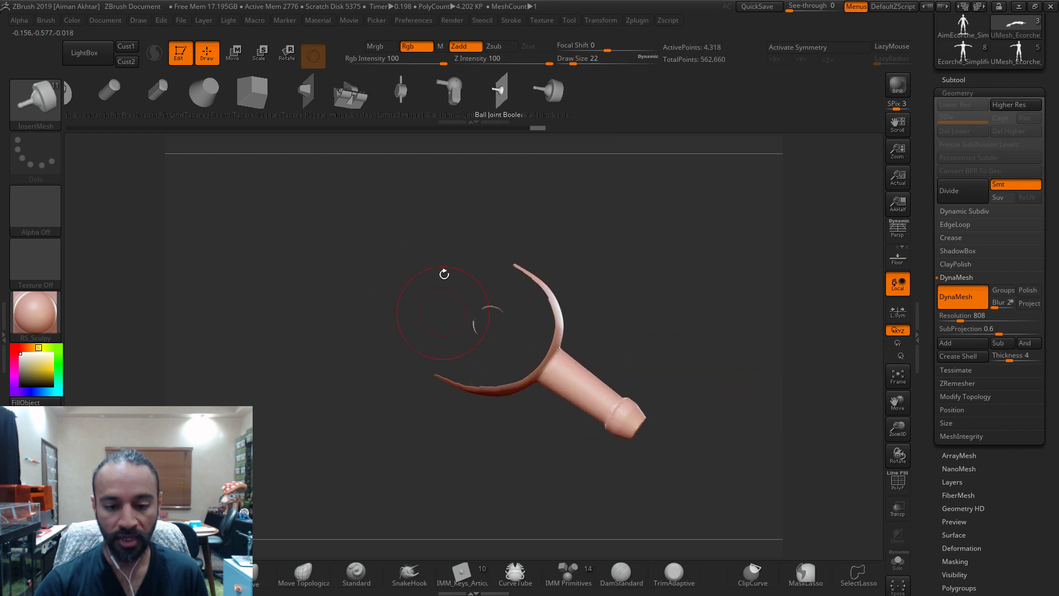
left_click_drag(660, 287, 593, 435)
left_click(627, 295, "ctrl+shift")
left_click_drag(423, 343, 700, 440)
left_click(631, 362, "ctrl+shift")
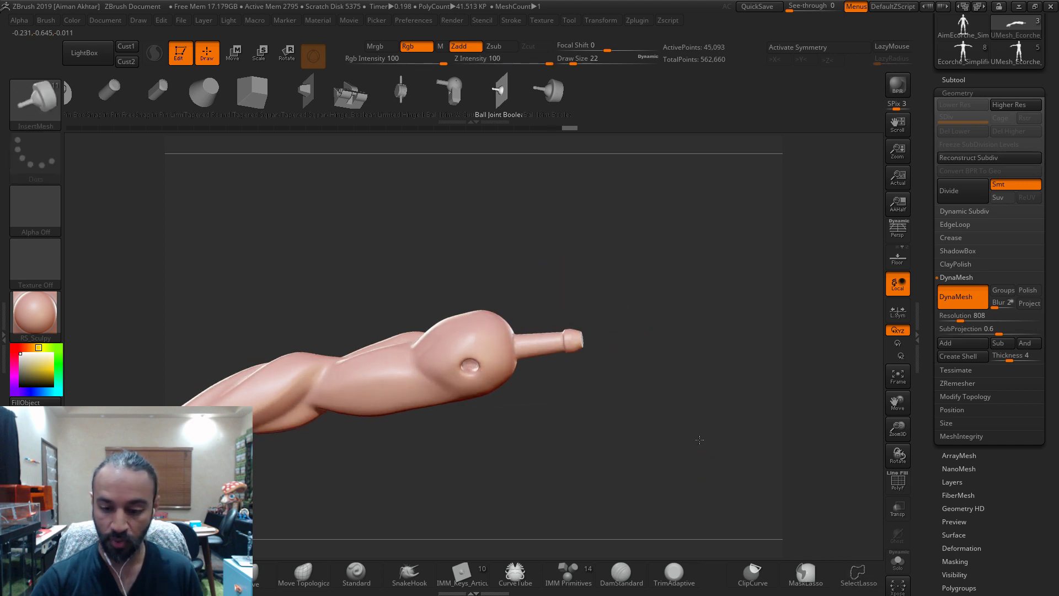
- Switch to the body subtool and examine the ball socket cut into the right shoulder
left_click(953, 80)
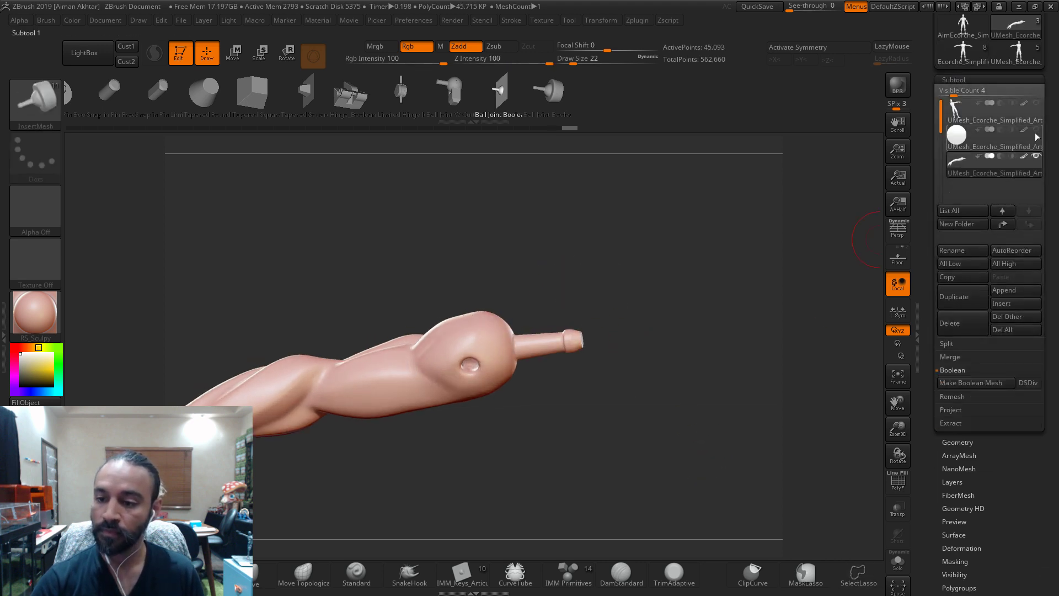
left_click(962, 113)
left_click_drag(441, 390, 561, 396)
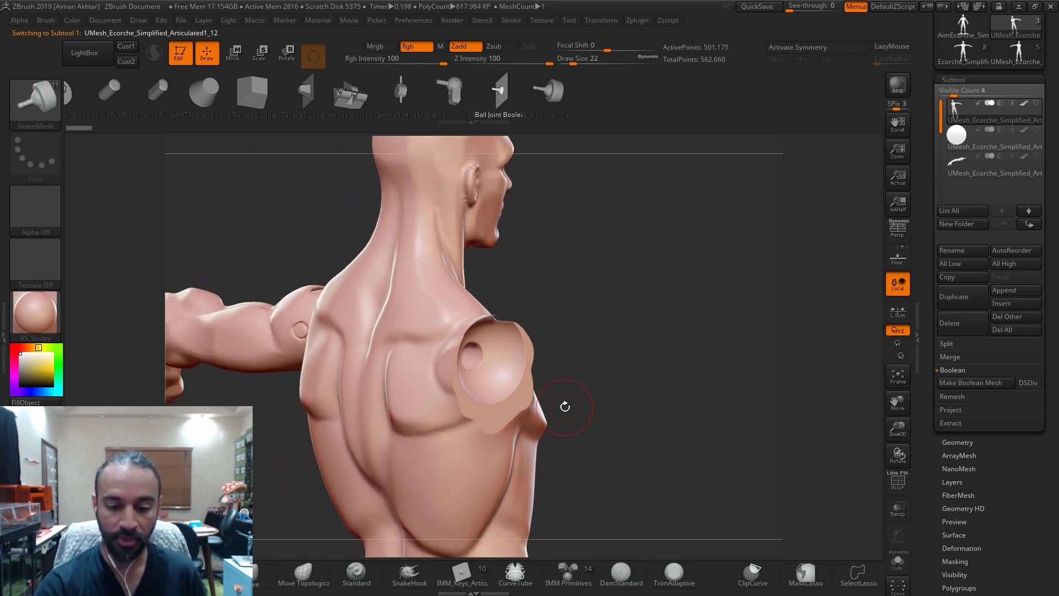
key("shift")
left_click_drag(551, 398, 518, 353)
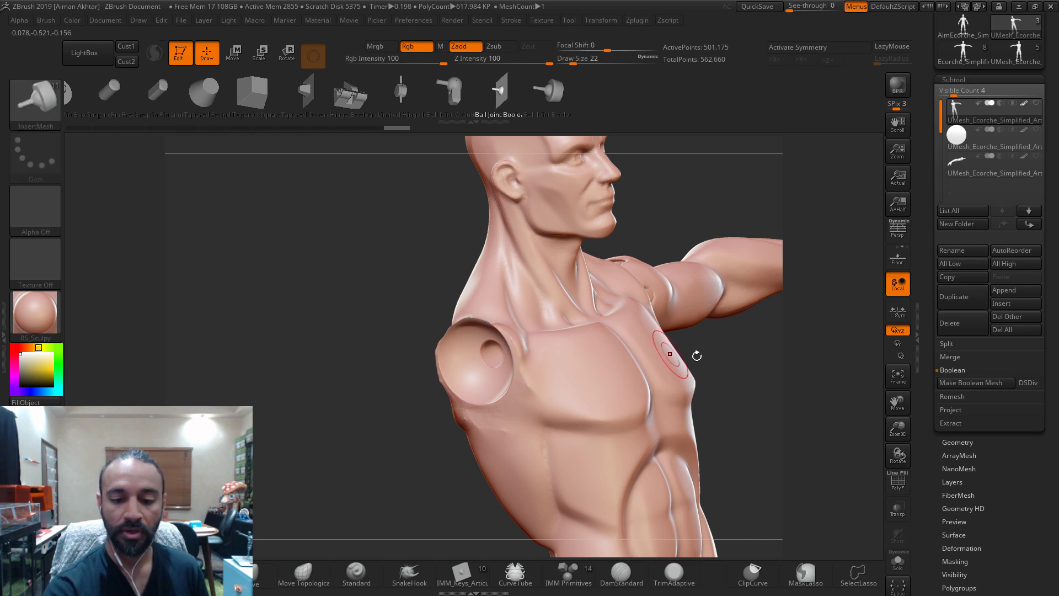
right_click_drag(610, 349, 716, 373, "shift")
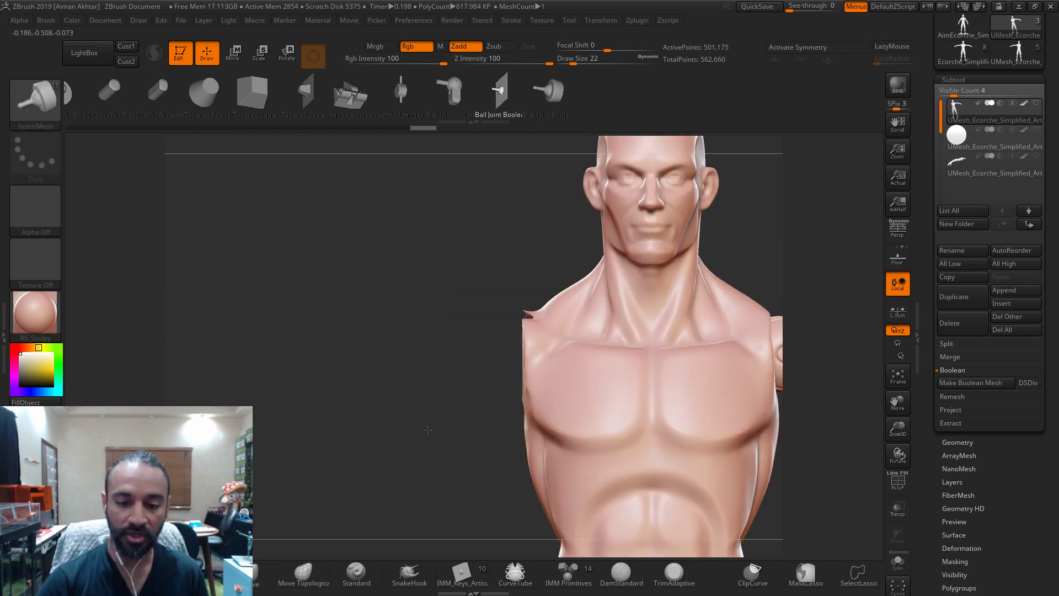
left_click_drag(426, 429, 442, 434)
left_click_drag(789, 477, 661, 386)
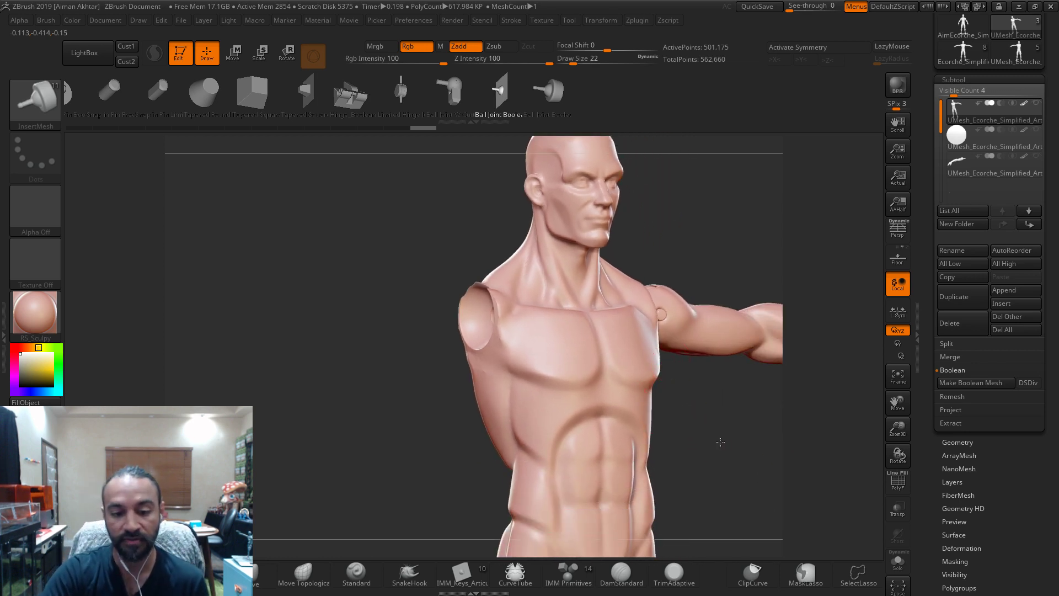
left_click_drag(723, 435, 558, 328)
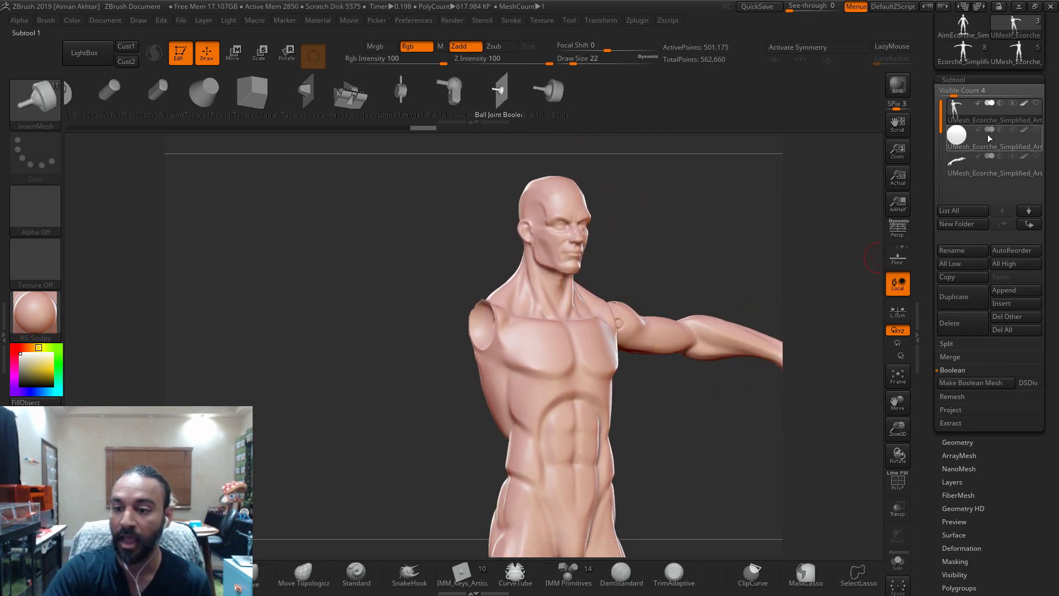
- Switch to the Ecorche_Simplified tool with the intact arms and choose the ball joint with cutter as the insert mesh
left_click_drag(1055, 80, 1055, 171)
left_click(960, 156)
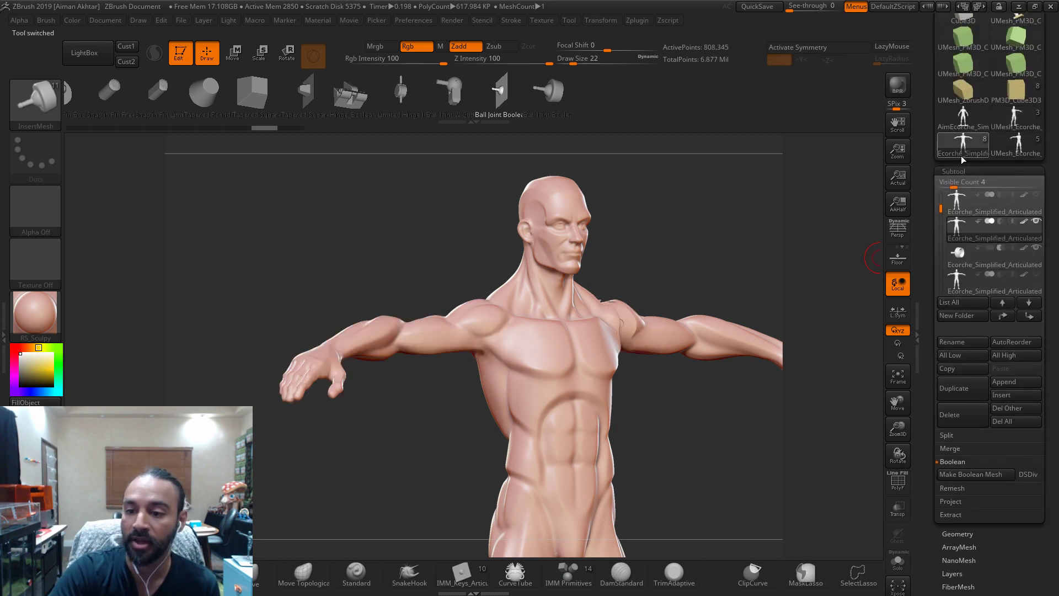
left_click_drag(785, 447, 217, 139)
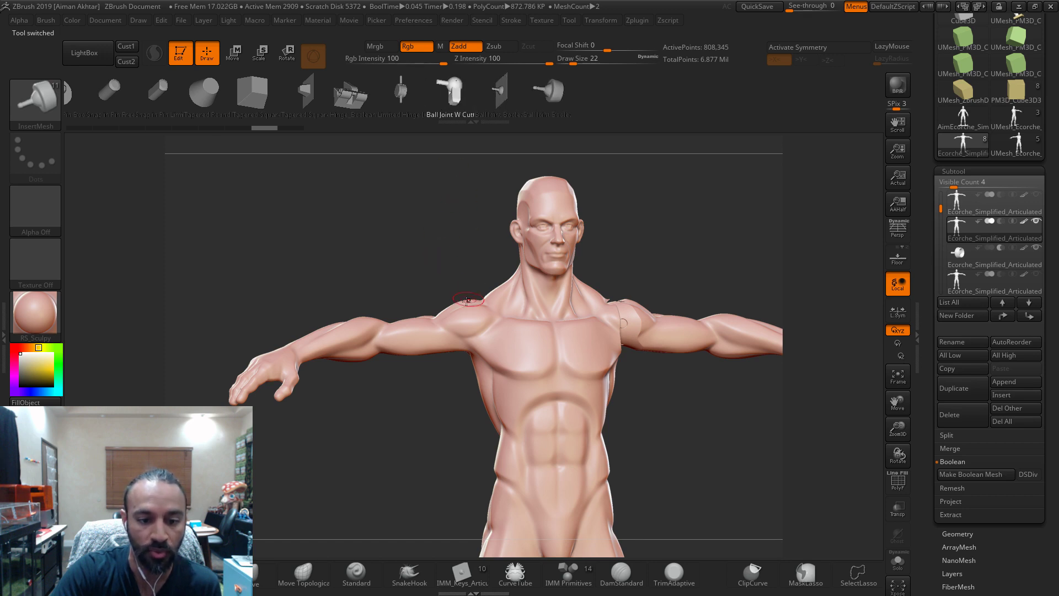
- Try to insert the ball joint with cutter at the right shoulder and rotate it into position
left_click_drag(460, 330, 416, 397)
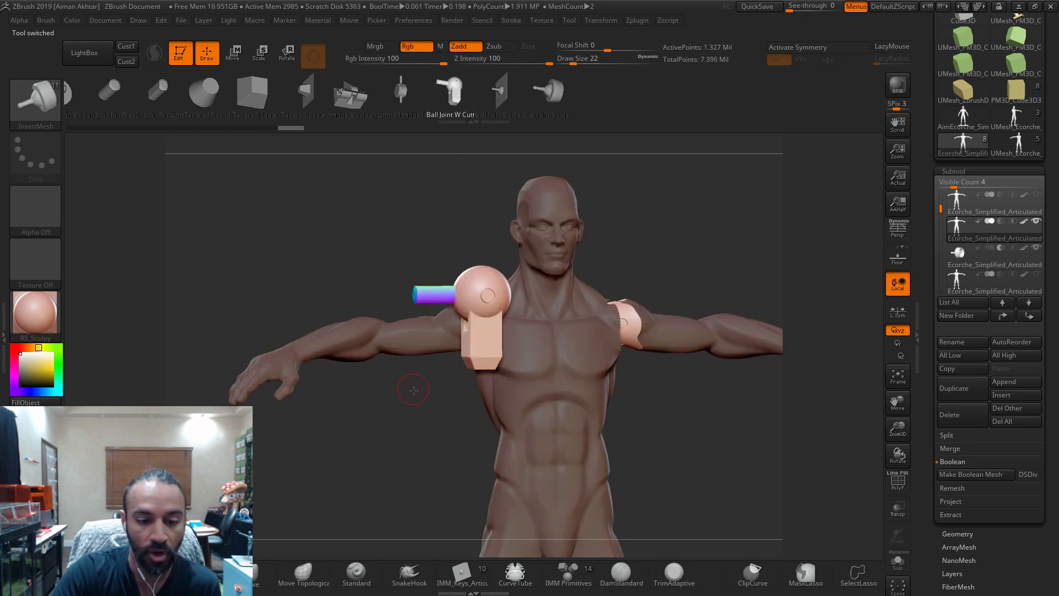
right_click_drag(415, 397, 454, 320, "ctrl")
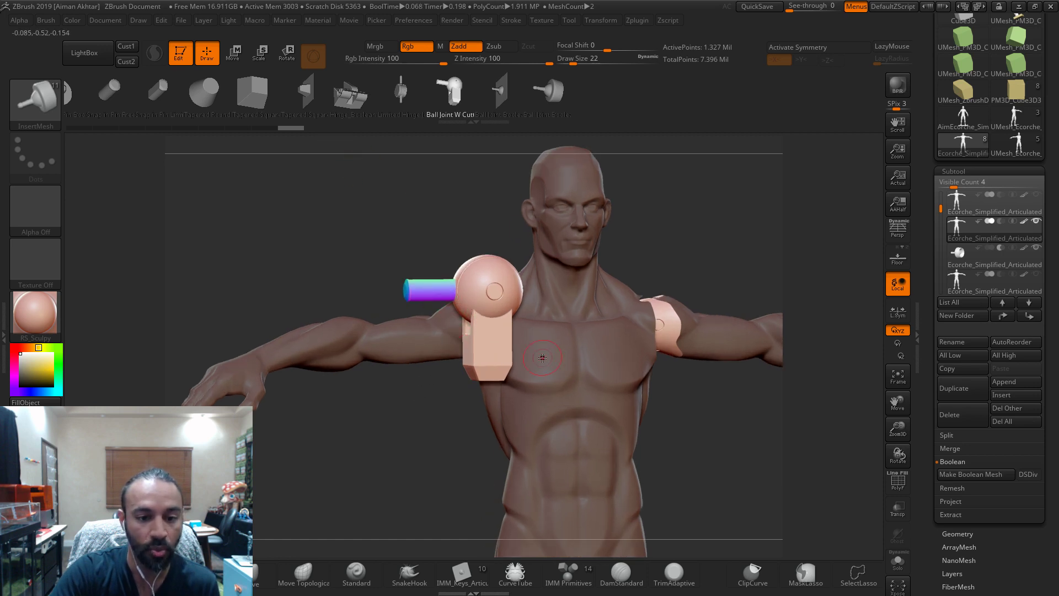
key("ctrl+z")
key("ctrl+shift+z")
key("ctrl+shift+z")
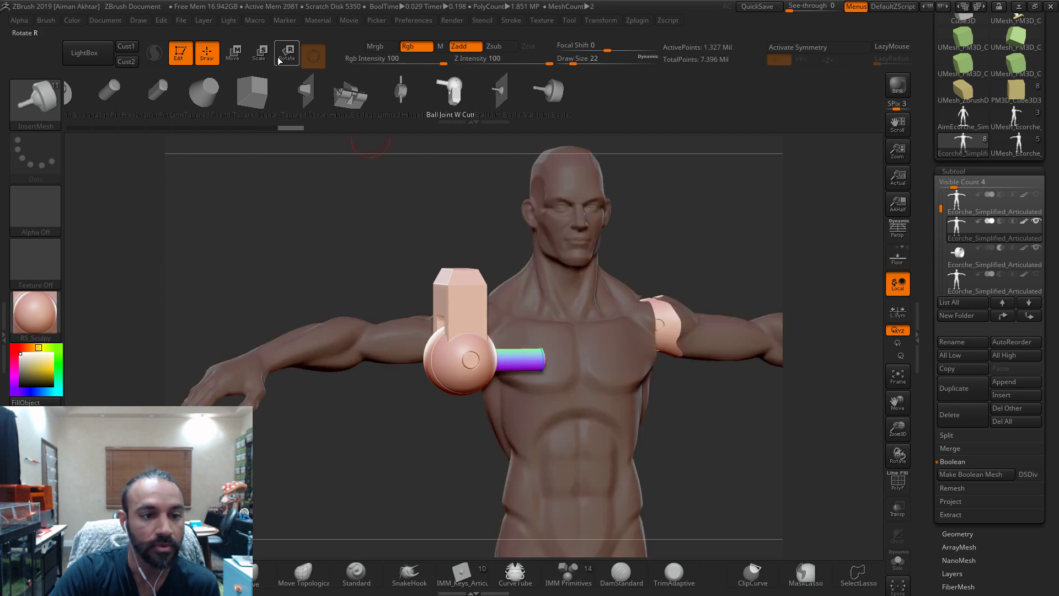
left_click(286, 54)
left_click_drag(386, 292, 495, 279)
key("ctrl+z")
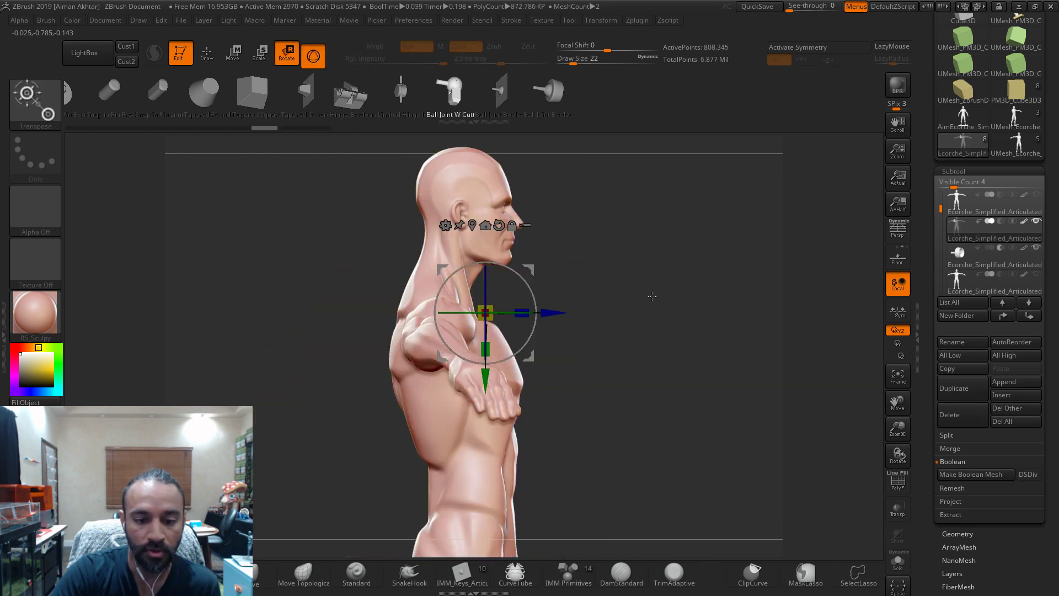
key("ctrl+z")
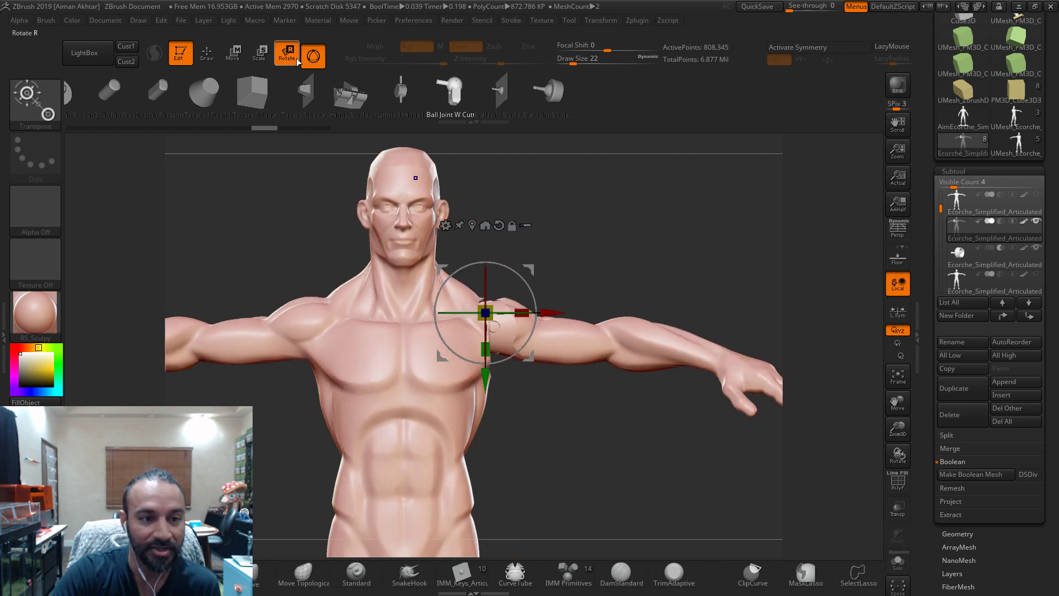
- Insert the ball joint with cutter at the right shoulder and separate it from the body with Split Unmasked Points
left_click(207, 53)
left_click_drag(295, 328, 253, 294)
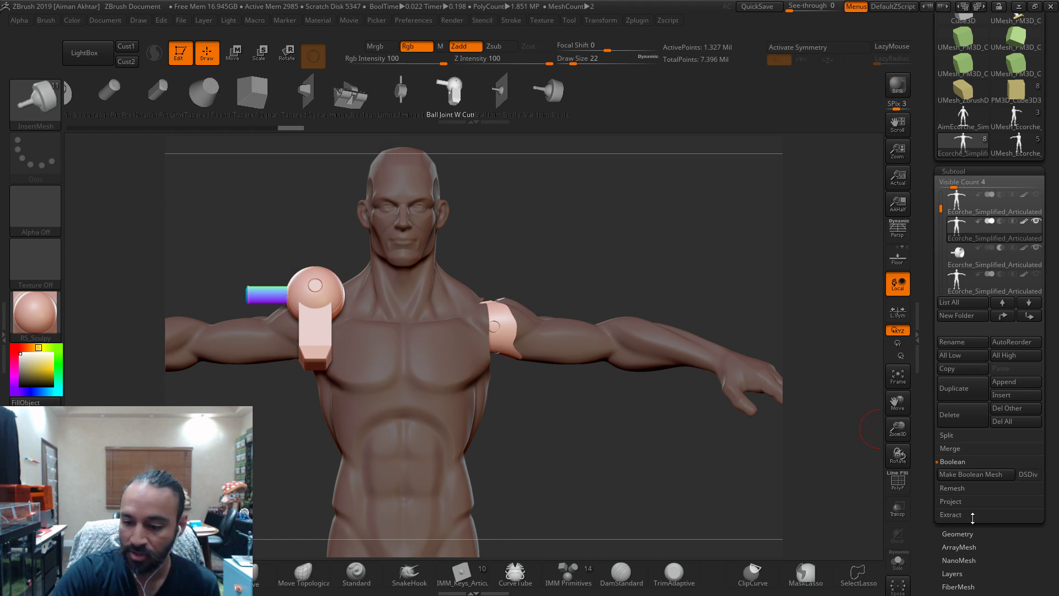
left_click(954, 435)
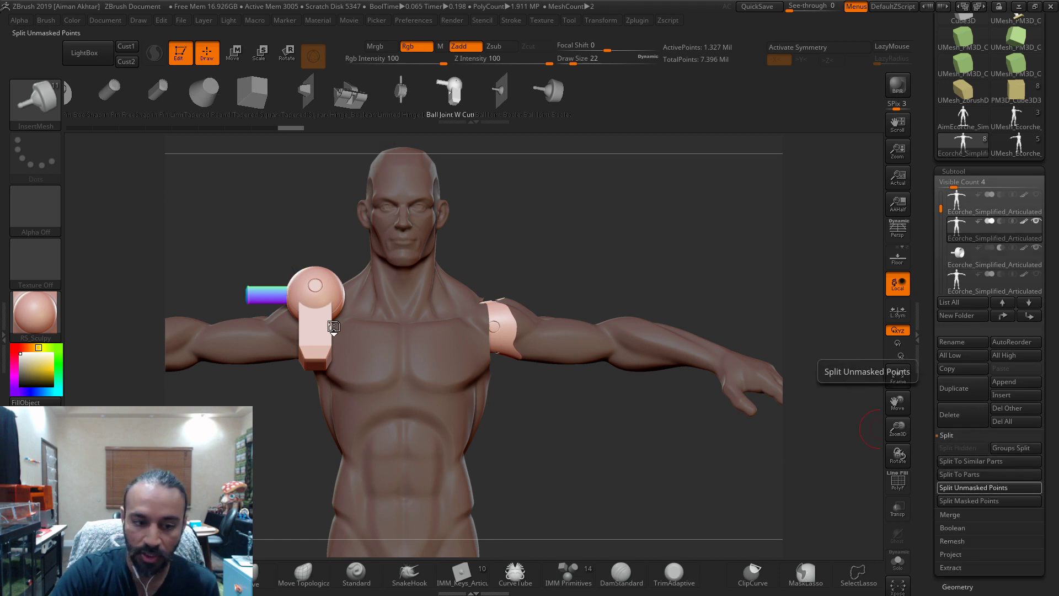
left_click(973, 487)
- Select the separated ball joint at the right shoulder and rotate it so its peg points toward the torso
left_click(287, 53)
right_click_drag(332, 259, 326, 329)
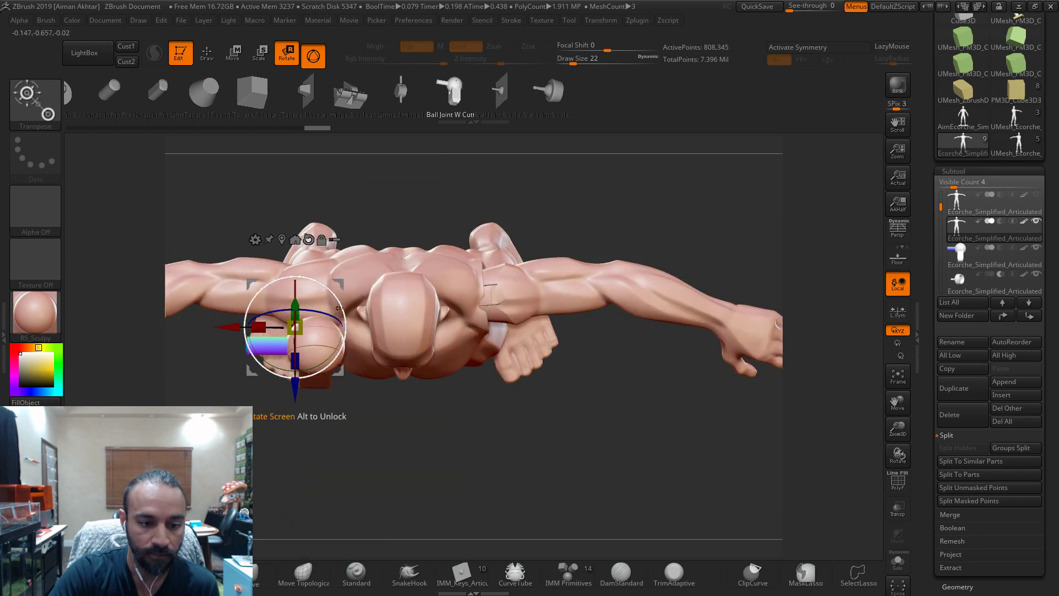
left_click_drag(313, 270, 244, 304)
key("ctrl+z")
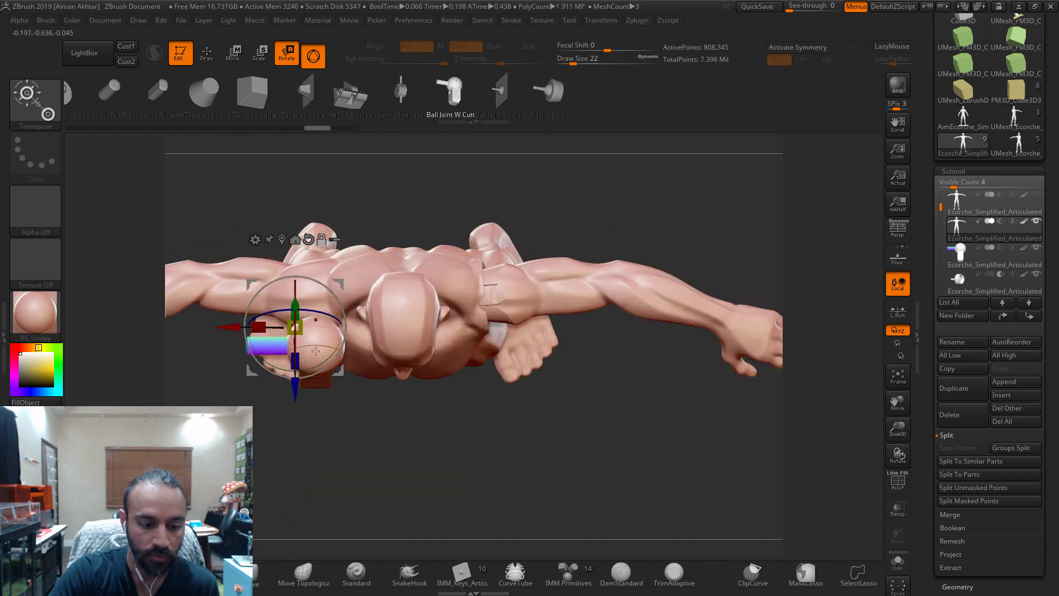
left_click(315, 350, "alt")
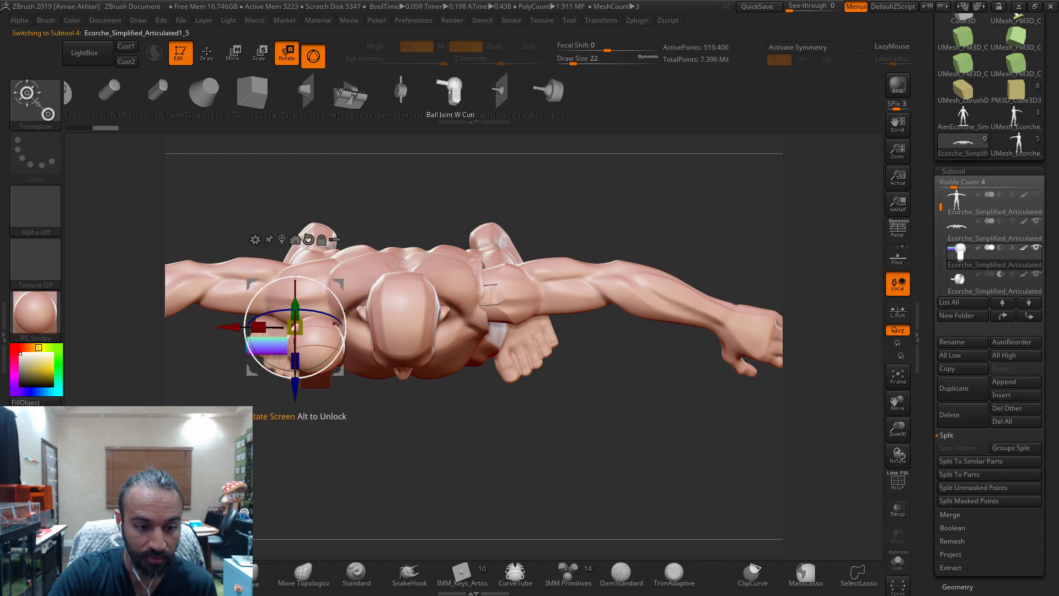
left_click_drag(246, 345, 248, 359)
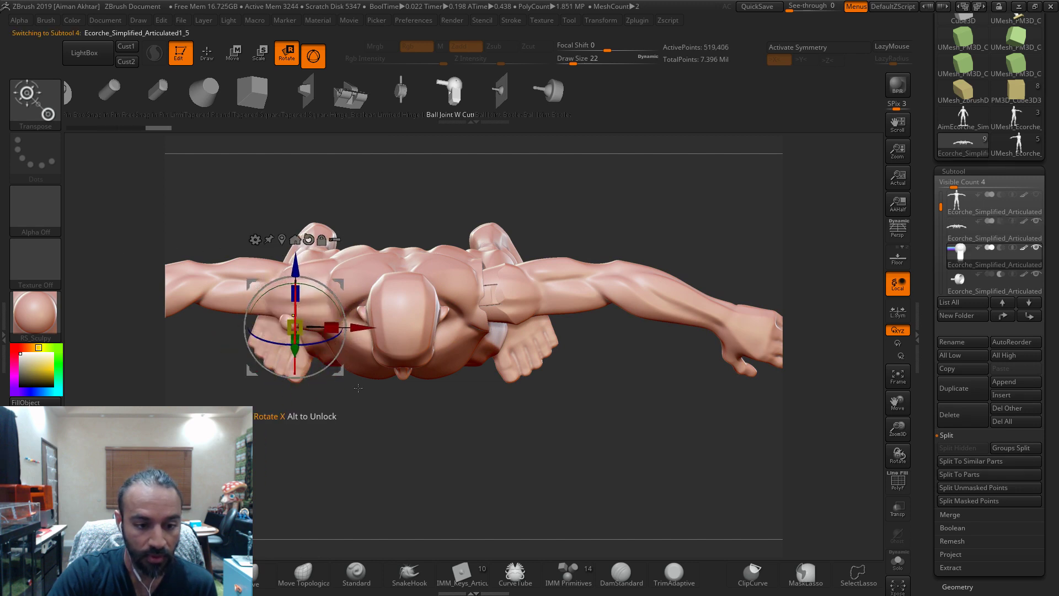
- Move the ball joint into the right shoulder so the ball sits inside the deltoid and the peg enters the torso
left_click_drag(420, 367, 409, 314, "shift")
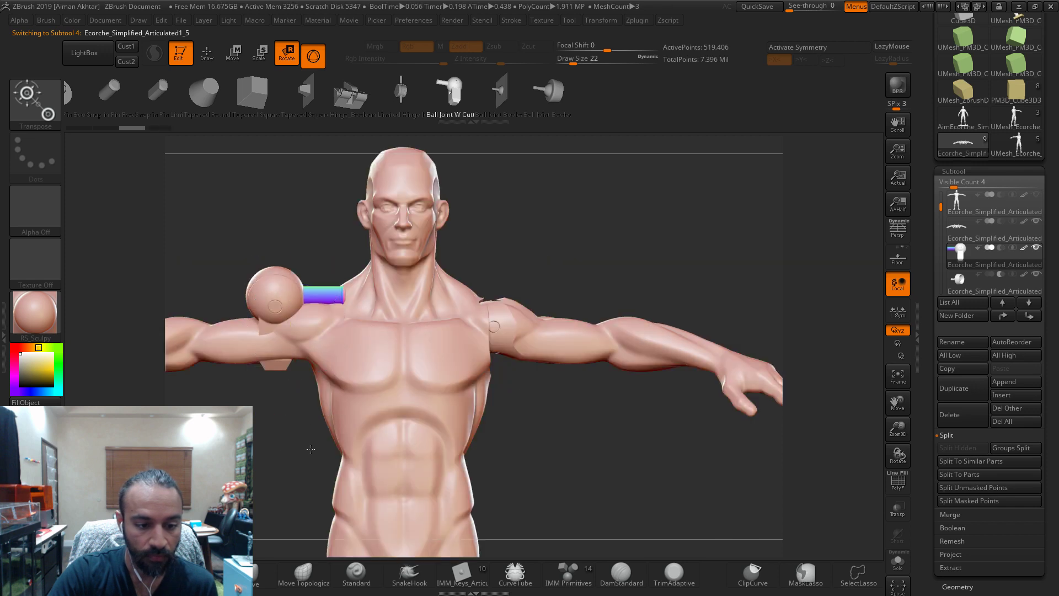
left_click_drag(309, 449, 356, 440, "shift")
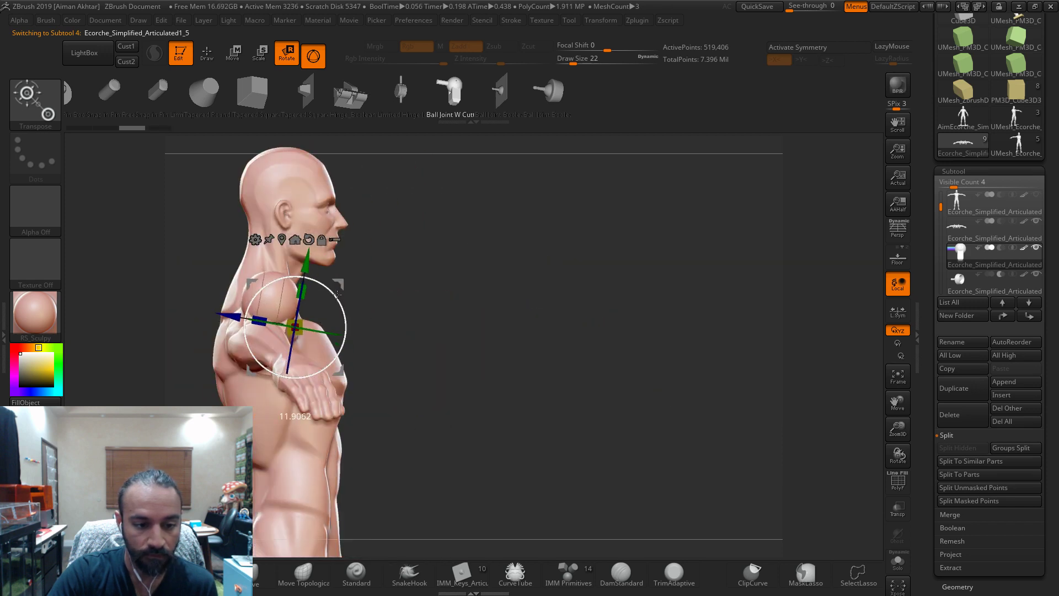
left_click_drag(338, 287, 492, 340, "shift")
left_click_drag(378, 326, 400, 330)
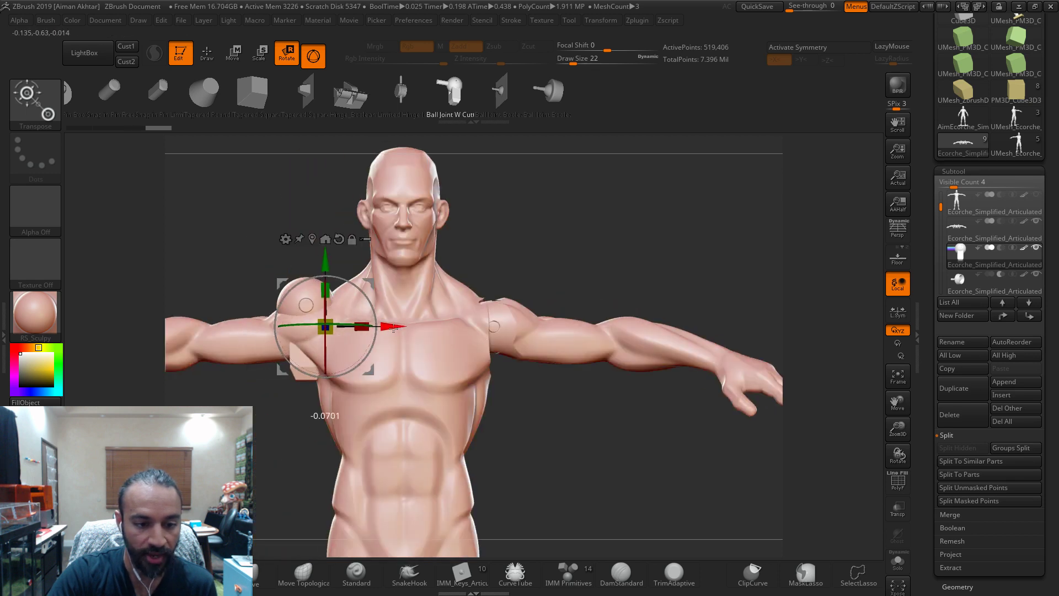
left_click_drag(313, 283, 314, 300)
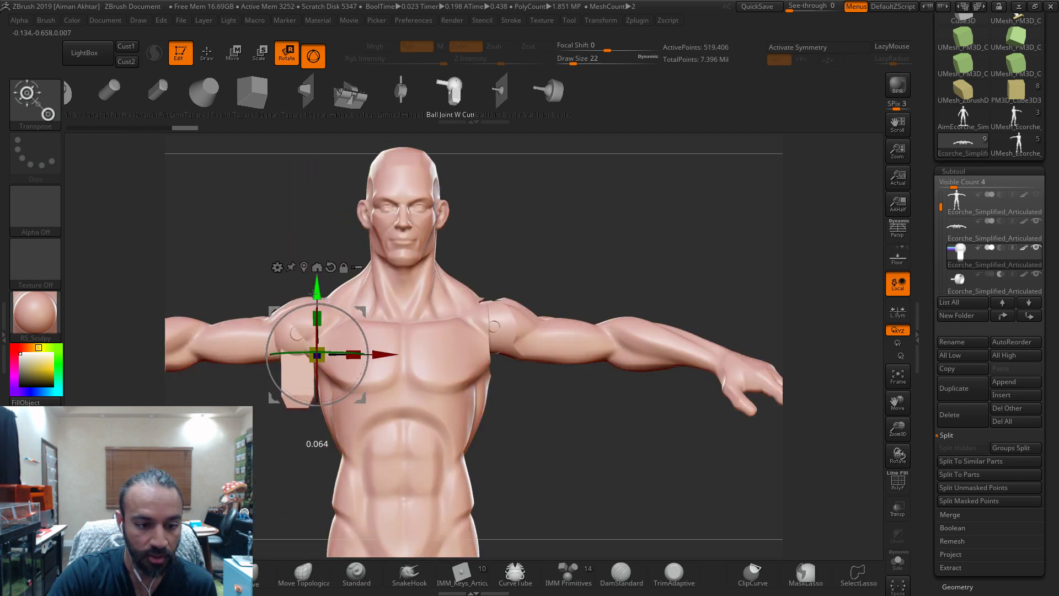
left_click_drag(381, 345, 383, 346)
left_click(207, 53)
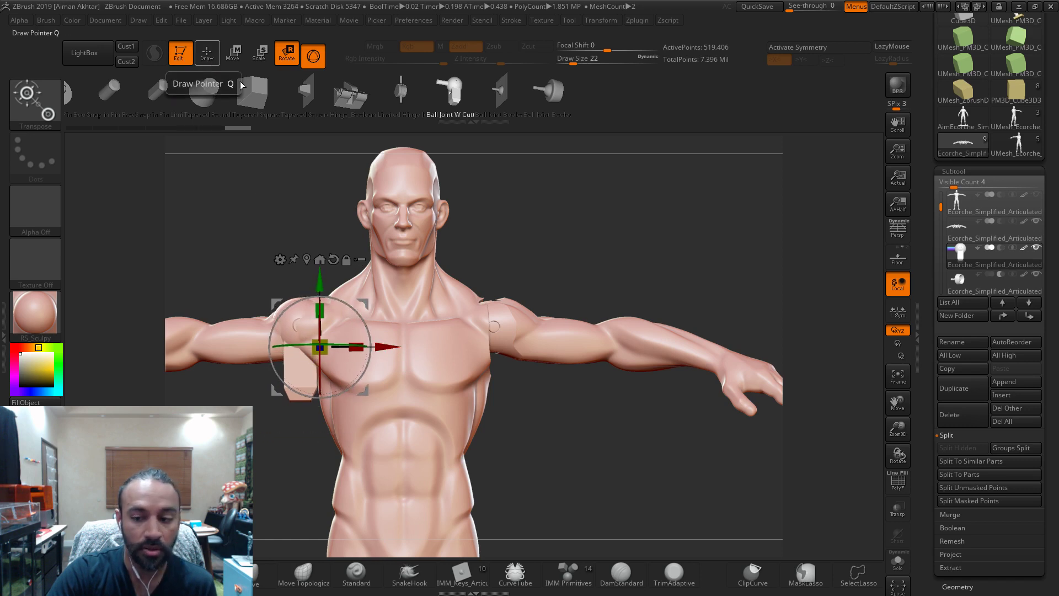
- Isolate the ball joint in Solo mode and examine its ball, peg and cutter from several angles
left_click(897, 561)
mouse_move(608, 464)
left_mouse_down("alt")
mouse_move(622, 472)
mouse_move(594, 460)
left_mouse_up("alt")
left_click_drag(606, 439, 723, 438, "alt")
left_click_drag(579, 402, 565, 493)
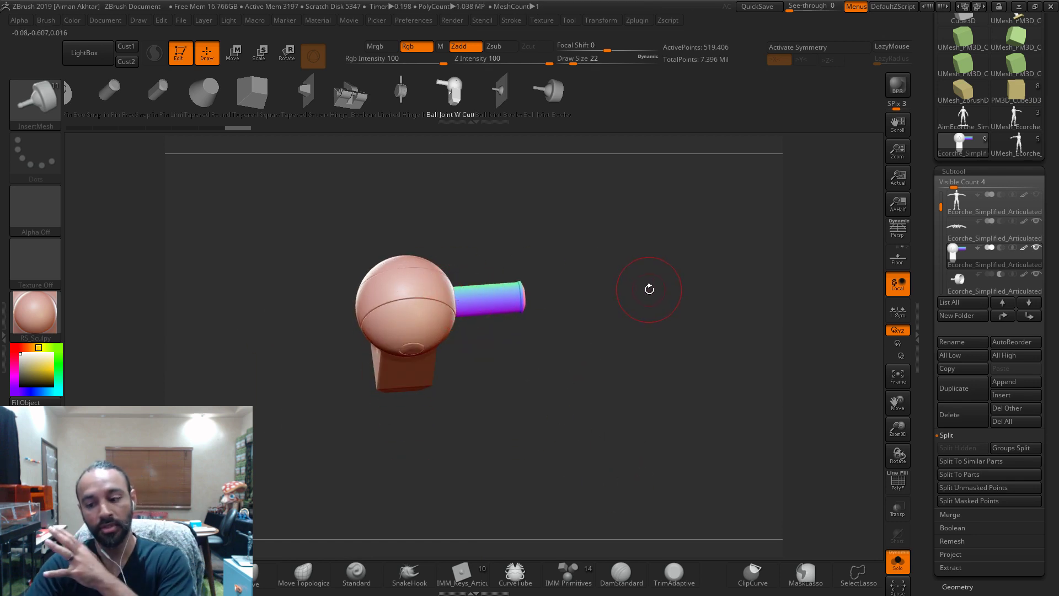
left_click_drag(470, 340, 444, 343)
- Display the ball joint's polygroups and show only its cutter part for examination
key("shift+f")
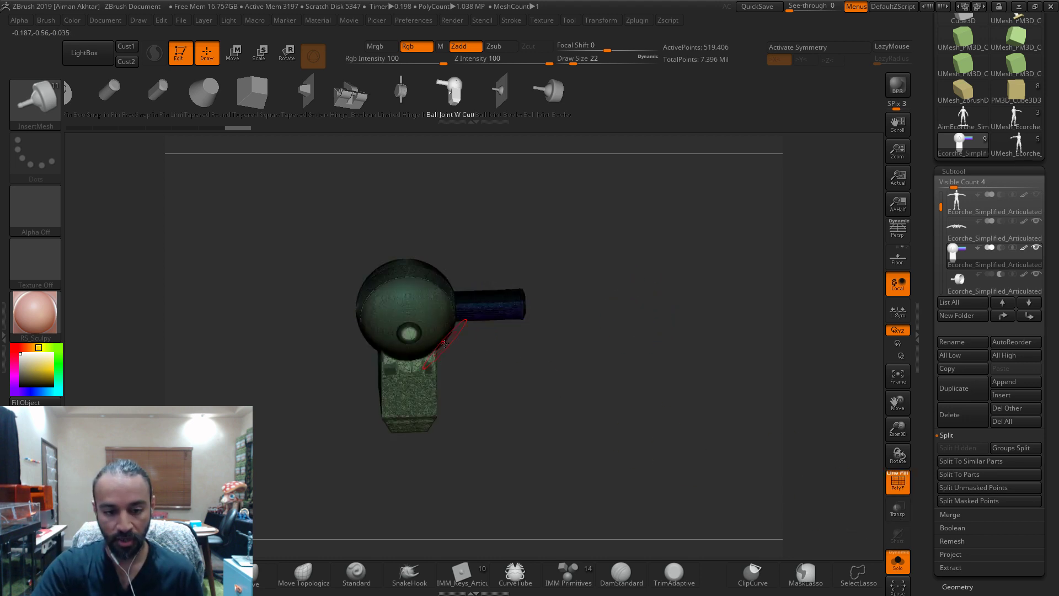
key("ctrl+shift")
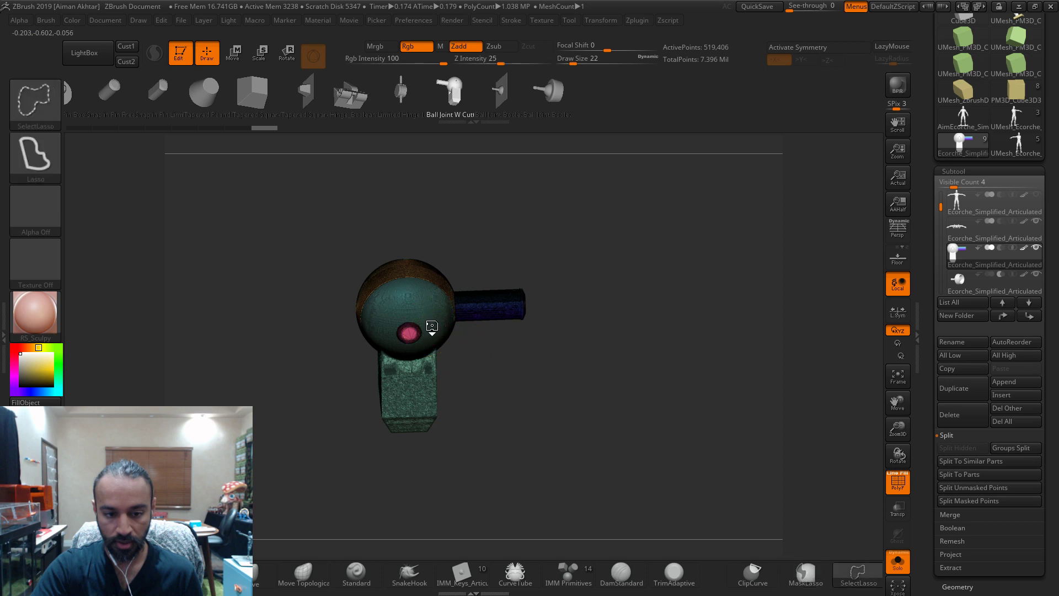
left_click(433, 325, "ctrl+shift")
left_click_drag(575, 383, 716, 351)
left_click(898, 481)
left_click_drag(531, 423, 494, 407)
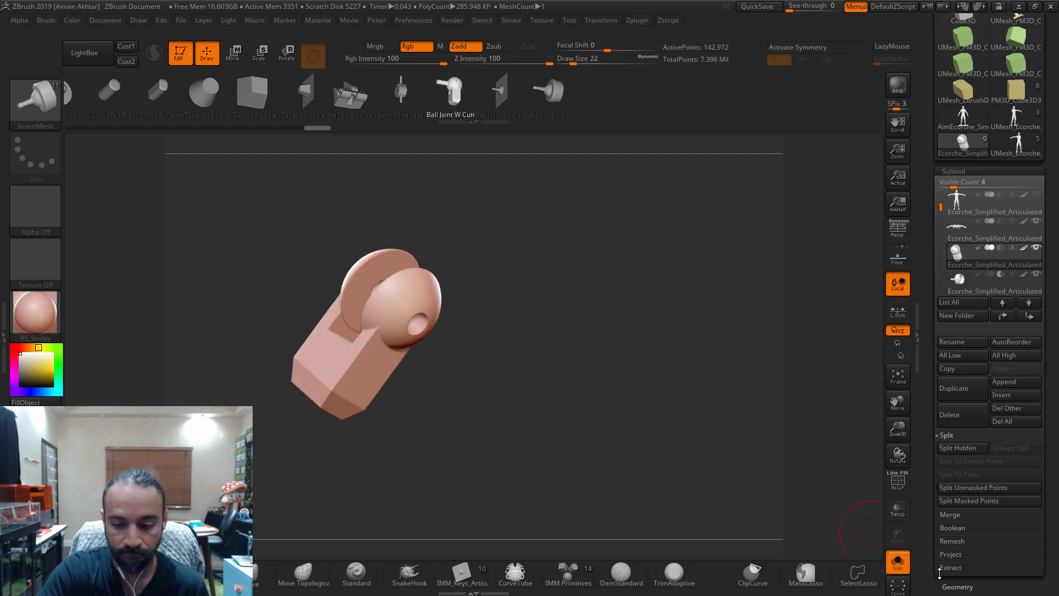
- Check the cutter against the whole body, return to Solo mode and invert visibility to show the ball and peg
left_click_drag(626, 424, 638, 432)
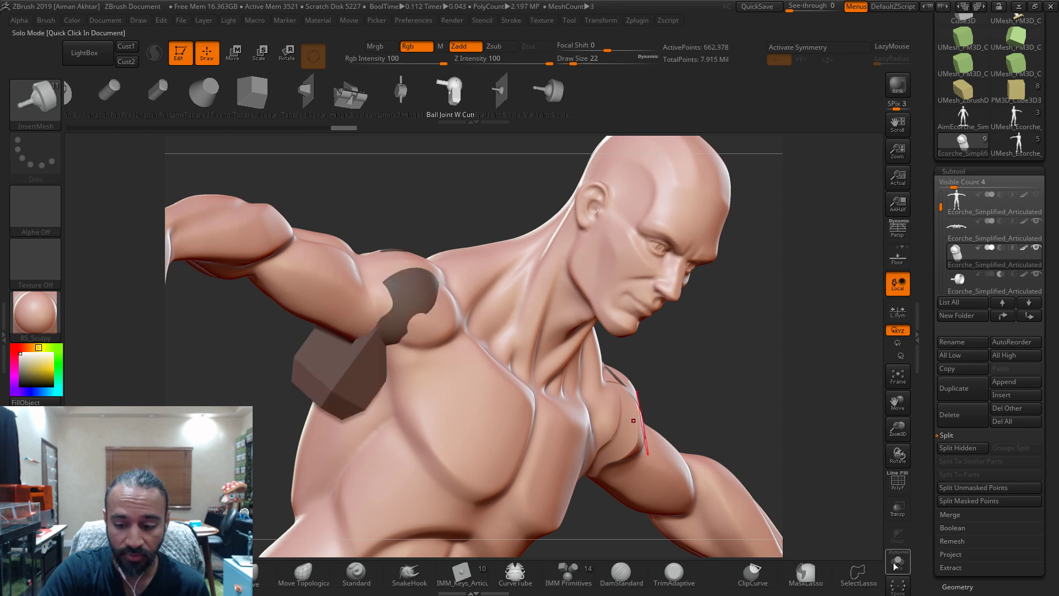
left_click(898, 561)
left_click_drag(751, 396, 711, 414)
key("ctrl+z")
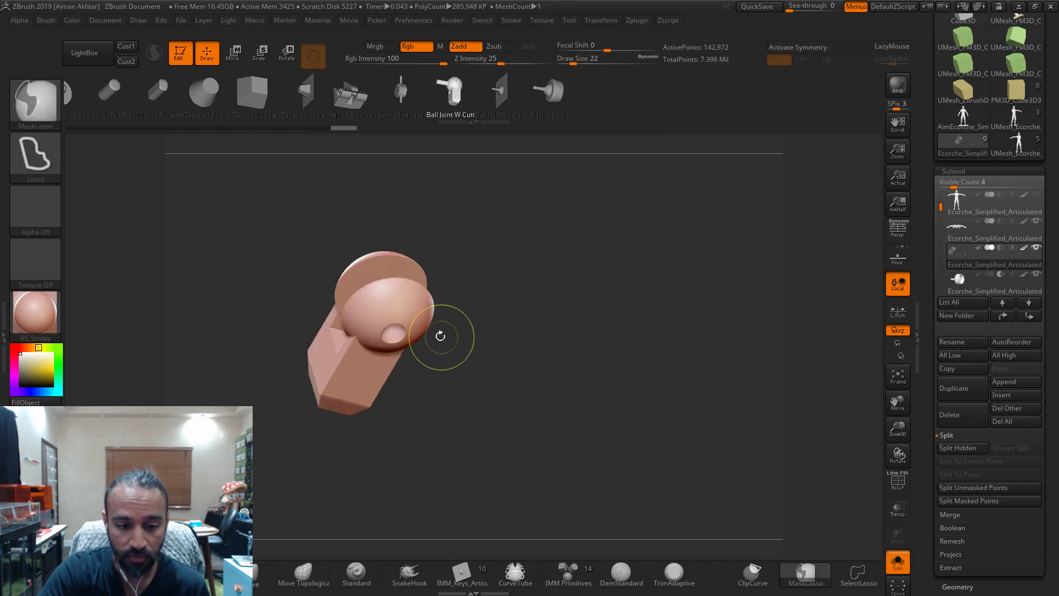
key("ctrl+shift")
mouse_move(564, 380)
left_mouse_down()
mouse_move(603, 371)
mouse_move(578, 399)
mouse_move(576, 447)
mouse_move(519, 329)
left_mouse_up()
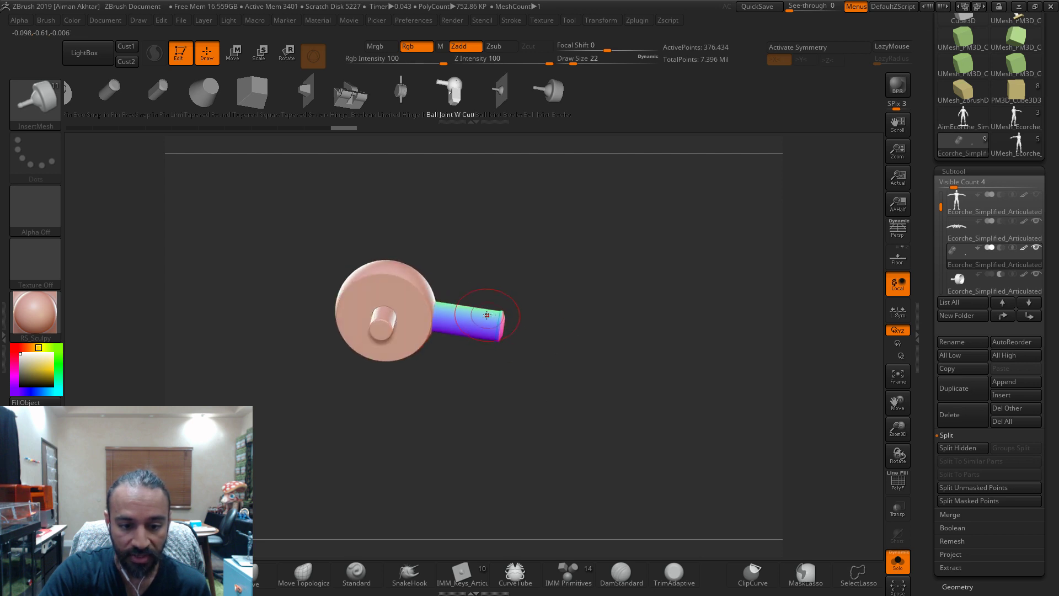
- Hide the sleeve around the peg and the pin through the ball, and examine the remaining slotted joint
left_click_drag(543, 294, 464, 298, "alt")
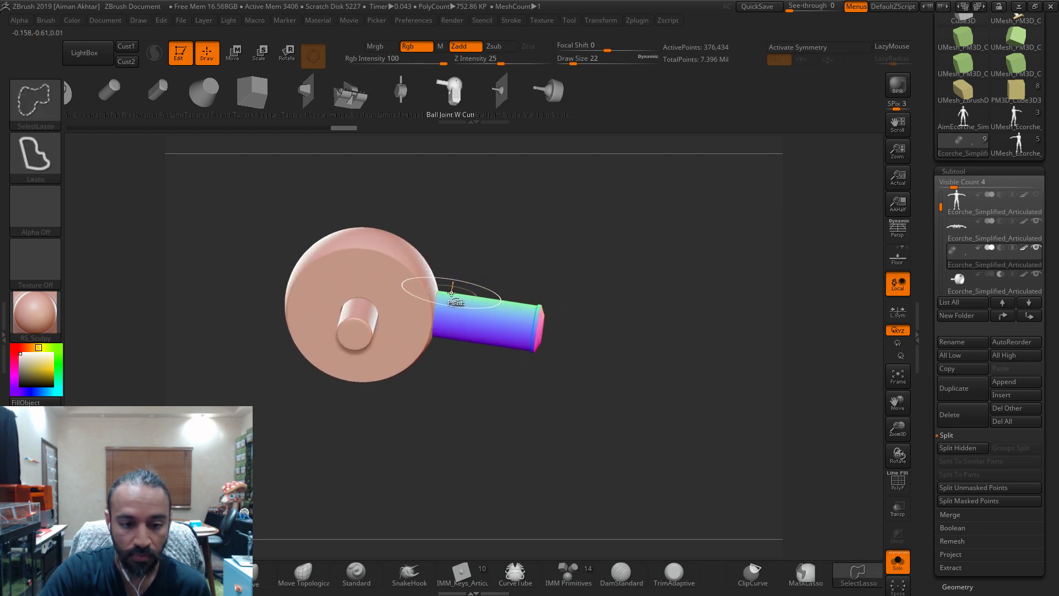
left_click(455, 300, "ctrl+shift")
left_click_drag(563, 325, 579, 282)
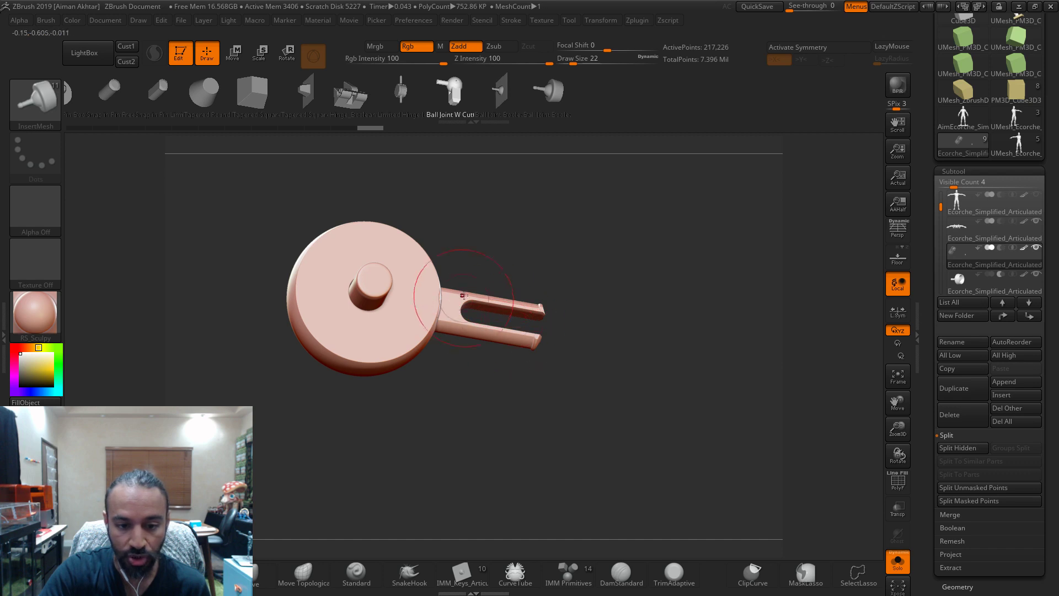
left_click_drag(555, 334, 433, 352)
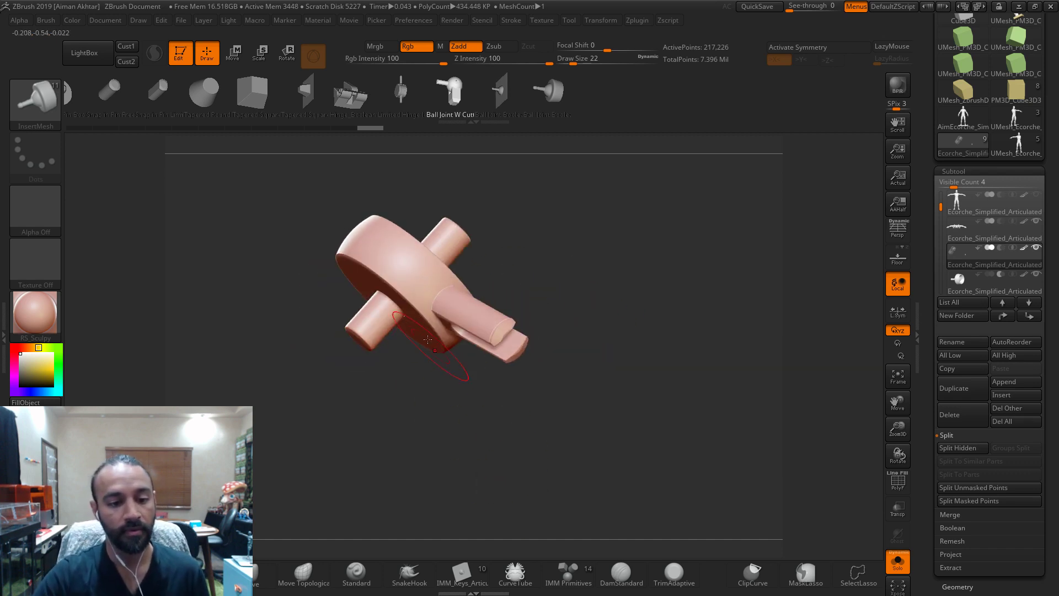
left_click(369, 342, "ctrl+shift")
left_click_drag(543, 248, 616, 297)
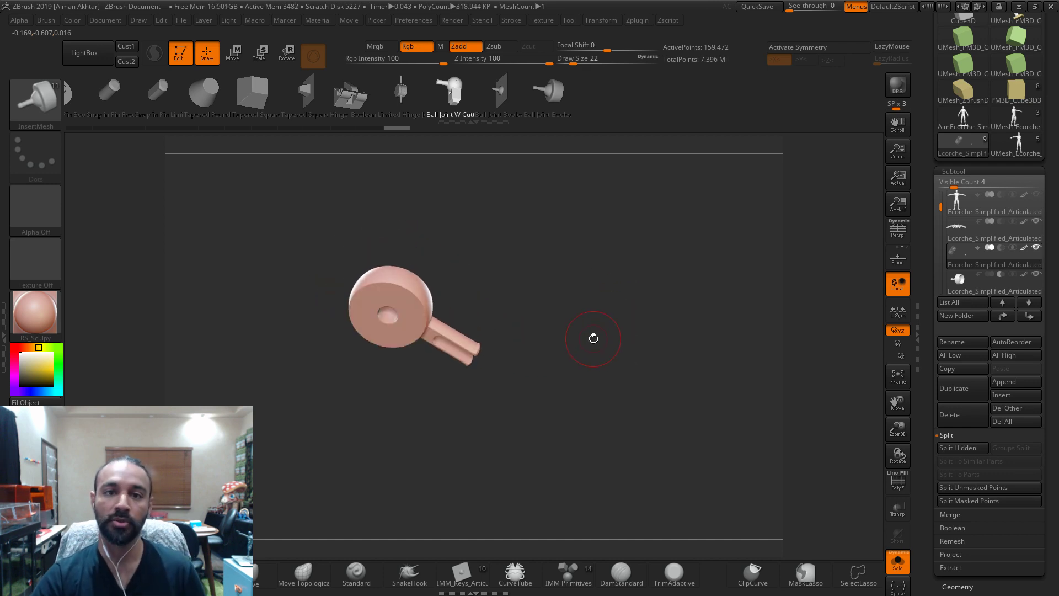
left_click_drag(610, 367, 659, 361, "shift")
- Look through the other ecorche tools and their subtools for another figure to articulate
mouse_move(1031, 144)
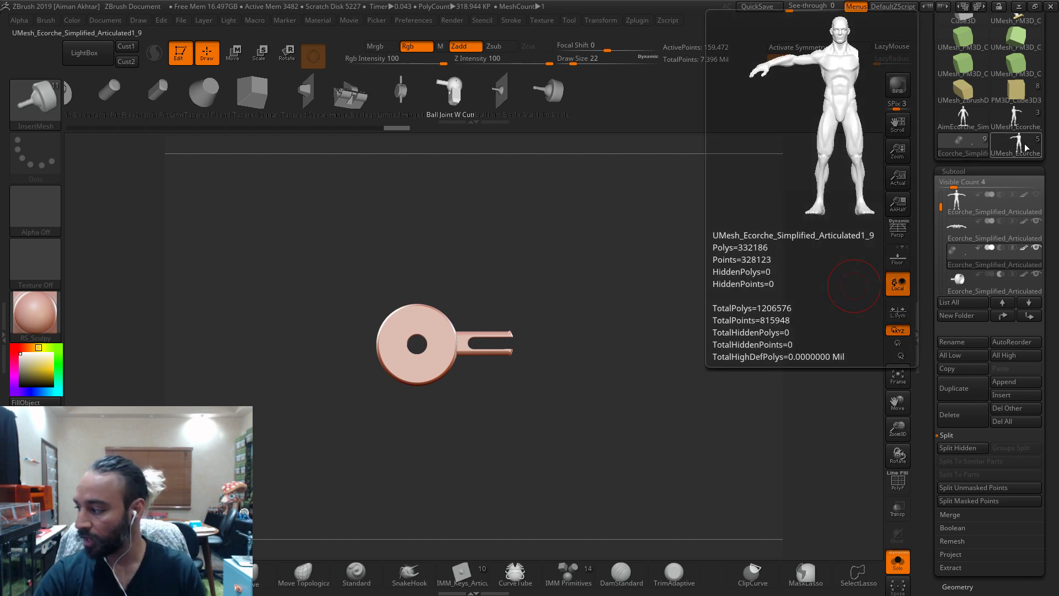
scroll(1055, 128, "up", 5)
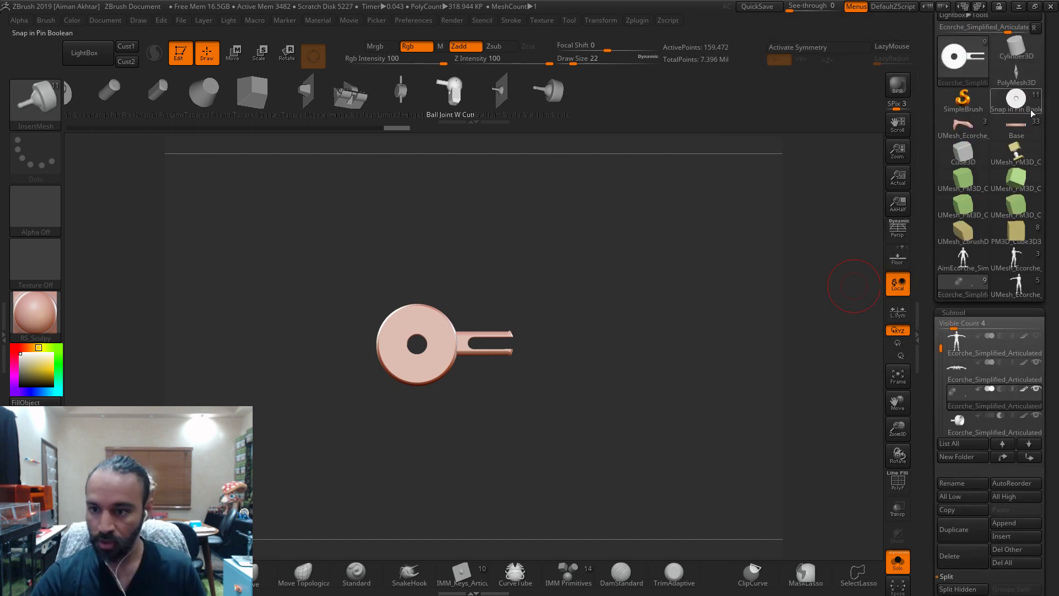
scroll(1054, 128, "up", 2)
left_click(1017, 348)
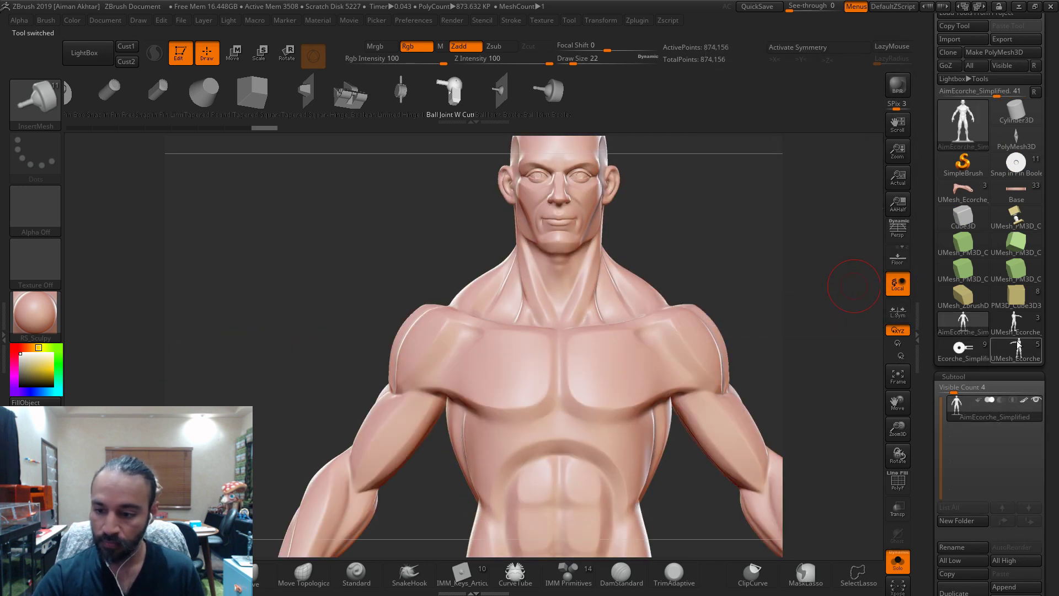
mouse_move(1017, 344)
scroll(956, 421, "down", 2)
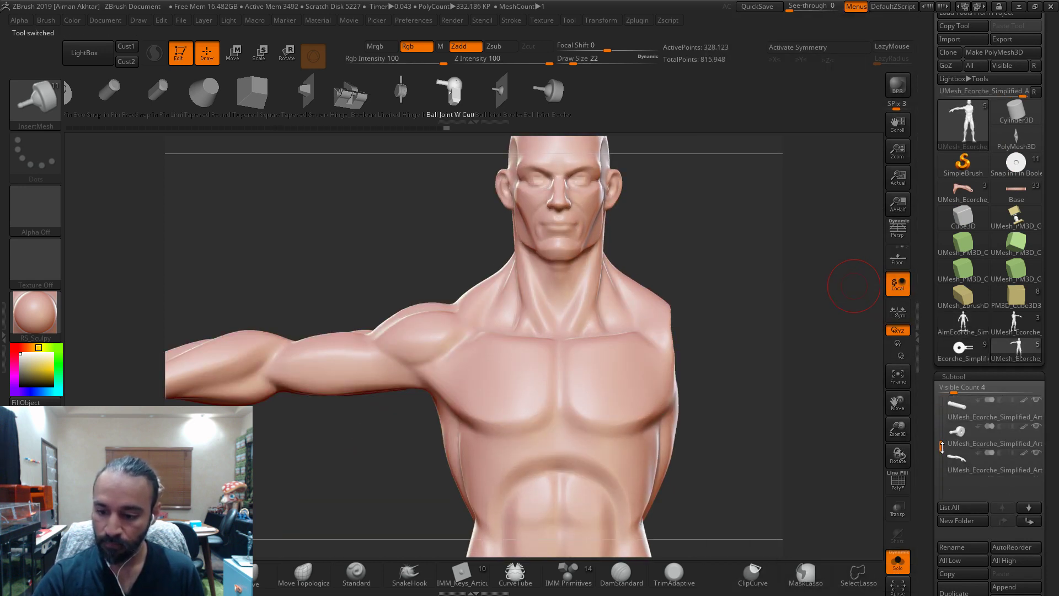
left_click(1016, 322)
- Return to the Ecorche_Simplified tool, select the Svdoll_Tpose1 subtool, frame it and activate X symmetry
left_click_drag(946, 394, 944, 464)
left_click(963, 350)
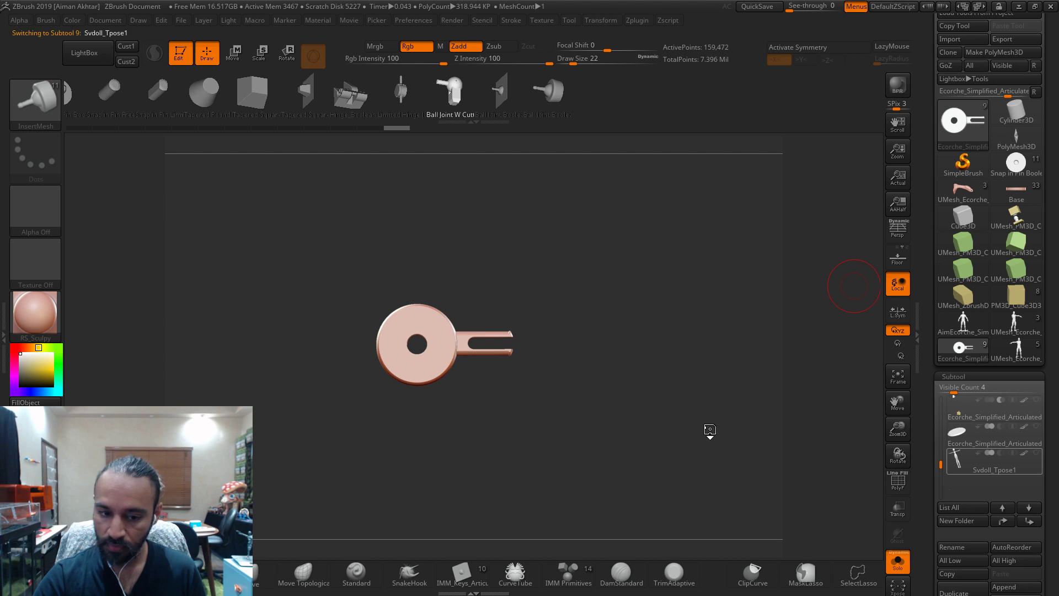
key("f")
key("x")
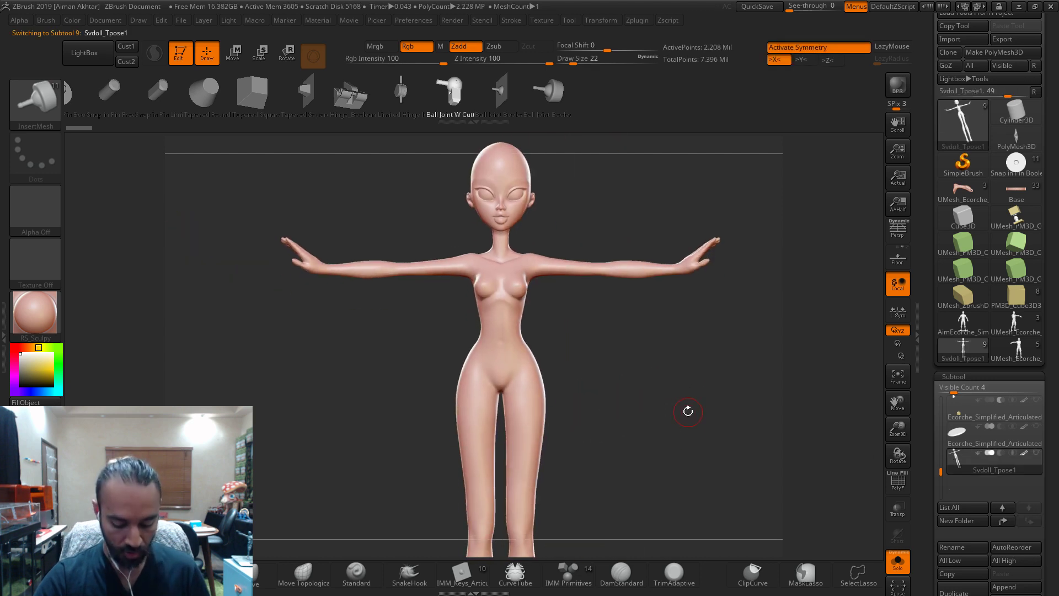
- Switch to the Standard brush and examine the T-posed doll's upper body and arms
key("b")
key("s")
key("t")
mouse_move(693, 427)
left_mouse_down()
mouse_move(682, 421)
mouse_move(673, 445)
mouse_move(494, 445)
mouse_move(638, 466)
mouse_move(657, 405)
mouse_move(563, 417)
mouse_move(566, 398)
mouse_move(598, 385)
mouse_move(537, 395)
mouse_move(557, 458)
mouse_move(581, 378)
mouse_move(529, 381)
mouse_move(641, 357)
mouse_move(733, 312)
mouse_move(616, 458)
mouse_move(645, 511)
mouse_move(573, 511)
mouse_move(640, 511)
mouse_move(592, 512)
left_mouse_up()
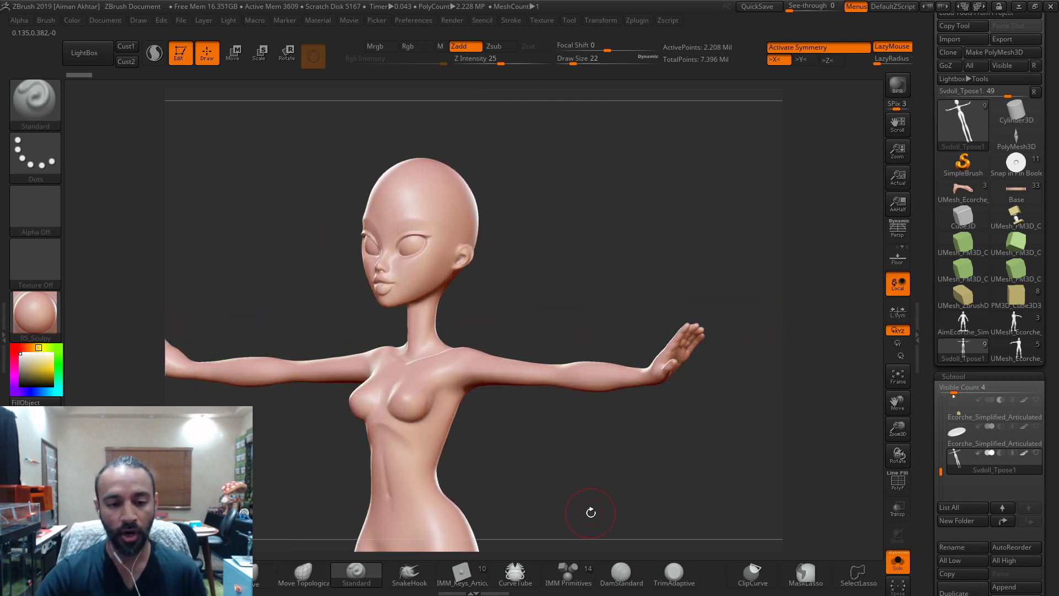
mouse_move(603, 508)
left_mouse_down()
mouse_move(634, 508)
mouse_move(573, 510)
mouse_move(621, 508)
mouse_move(617, 518)
mouse_move(649, 483)
left_mouse_up()
left_click_drag(512, 347, 541, 333)
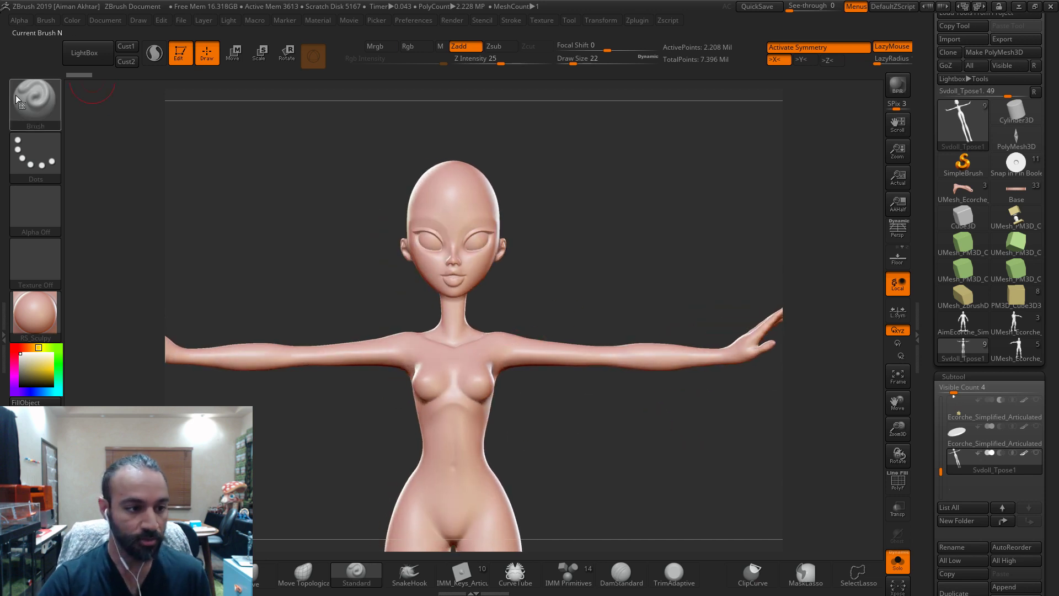
- Choose Hinge_Boolean from the InsertMesh brush and insert it symmetrically at both of the doll's elbows
left_click(35, 102)
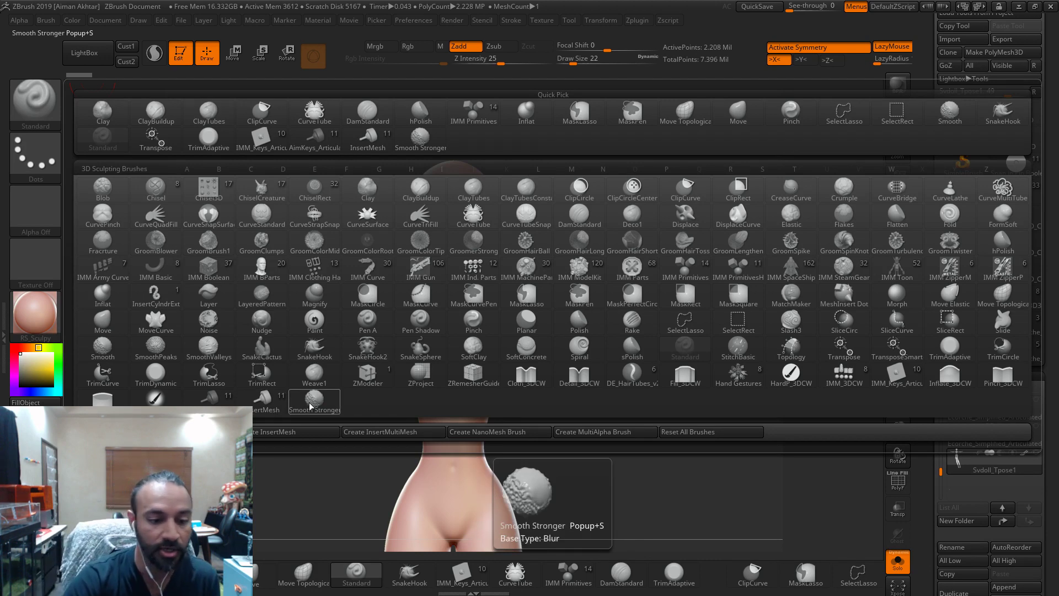
left_click(265, 401)
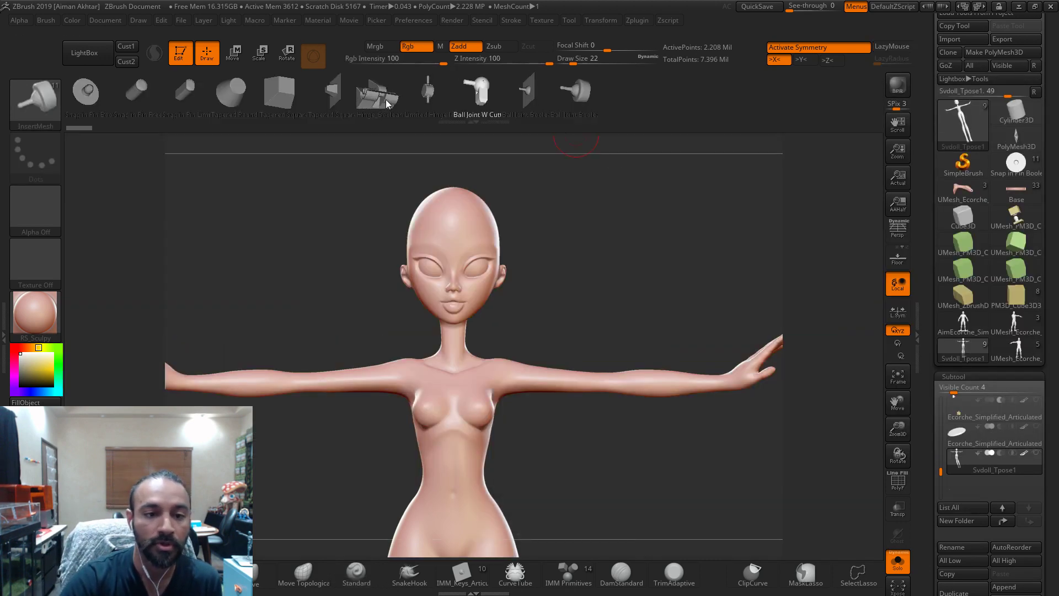
right_click_drag(698, 359, 591, 395)
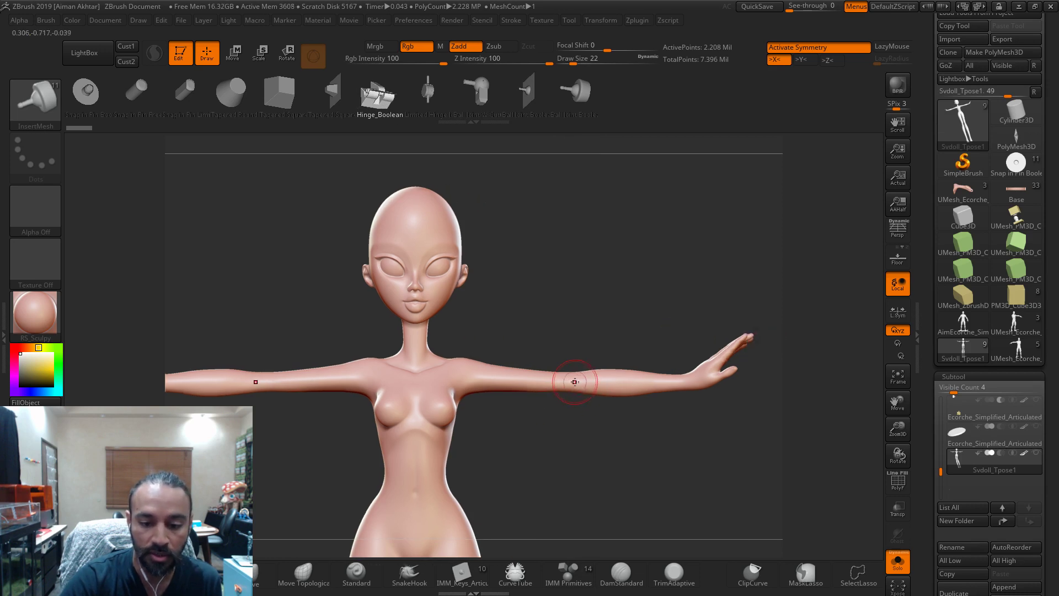
left_click_drag(577, 382, 580, 407)
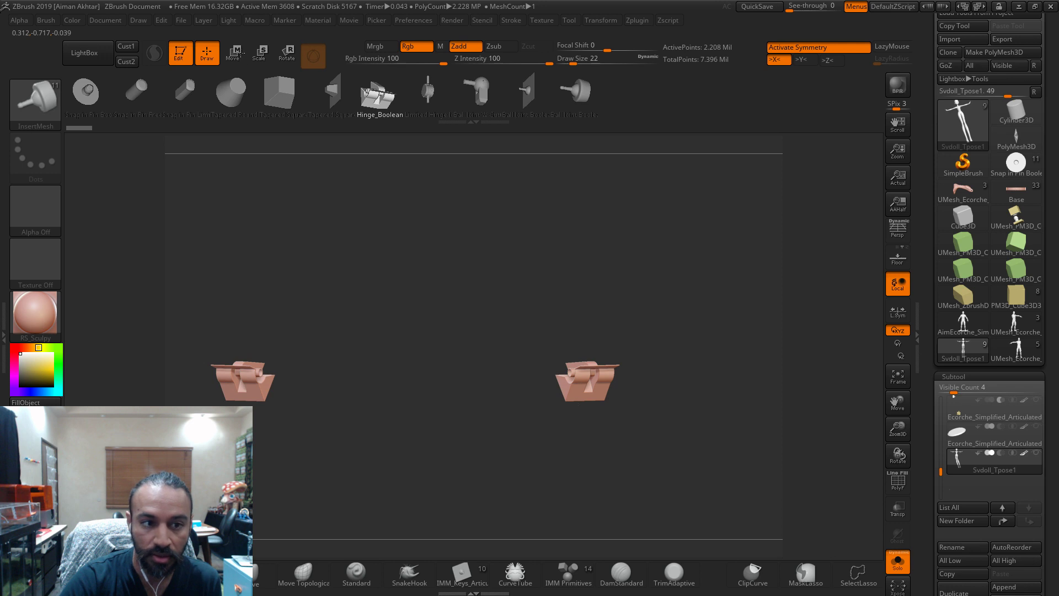
- Rotate the boolean hinges at the elbows to line up with the doll's arms and move them forward or back onto the forearms
left_click(287, 53)
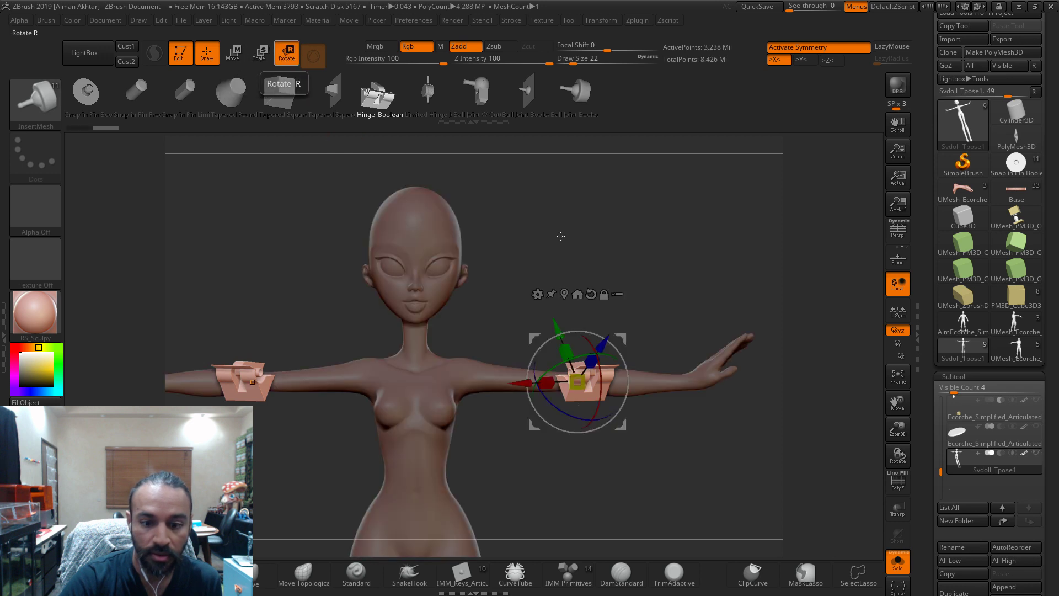
left_click_drag(597, 395, 585, 426)
left_click_drag(681, 309, 684, 418)
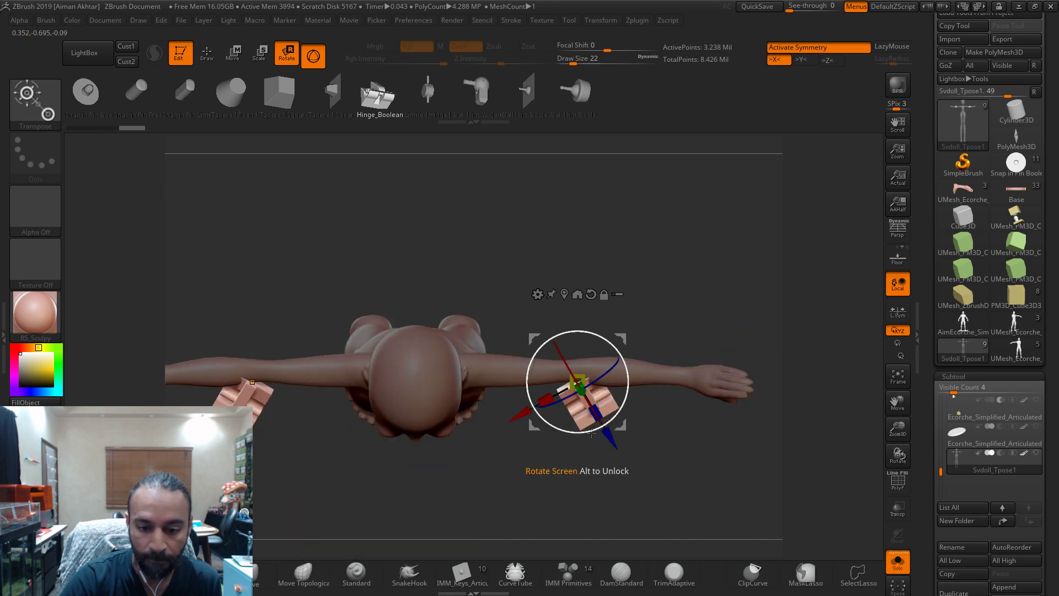
mouse_move(640, 373)
left_mouse_down()
mouse_move(617, 325)
mouse_move(589, 299)
mouse_move(596, 370)
mouse_move(633, 391)
left_mouse_up()
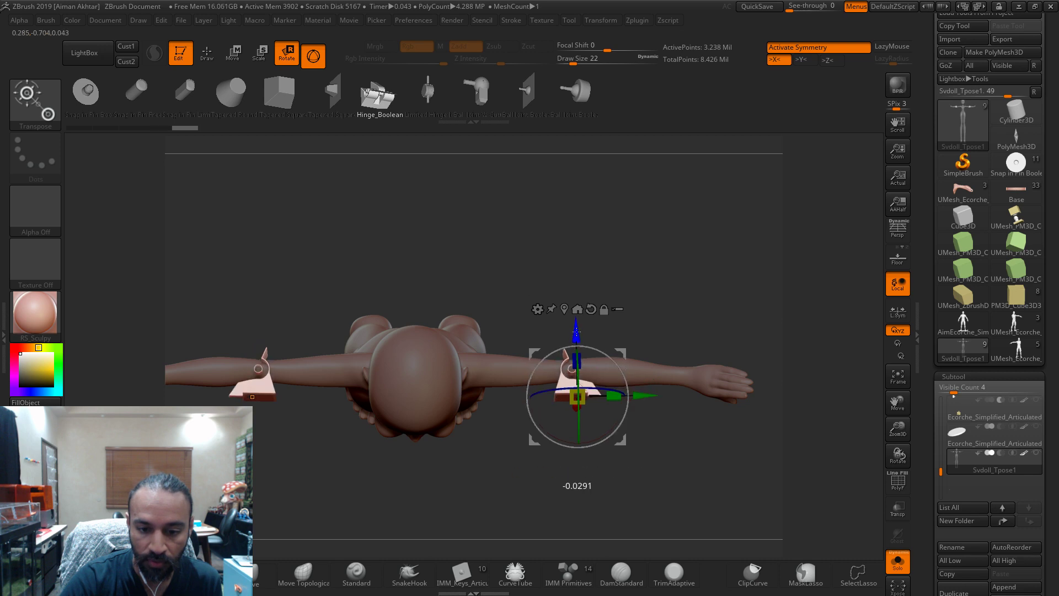
left_click_drag(640, 309, 655, 375)
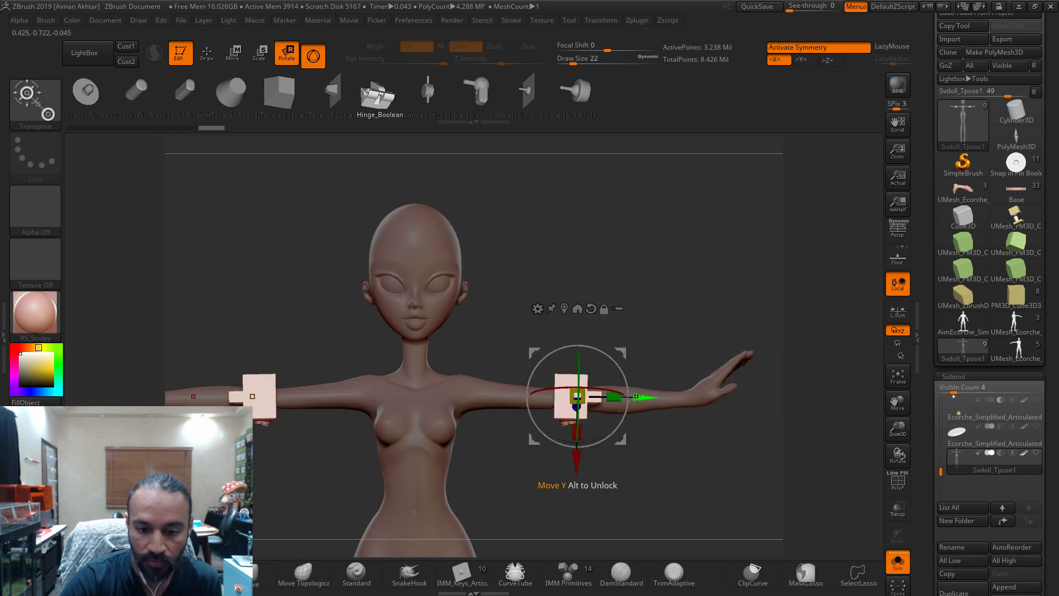
- Turn the hinges about the arms, shift them along to the elbow position and scale them to span the elbows' width
left_click_drag(616, 367, 554, 421)
left_click_drag(717, 397, 634, 397)
left_click_drag(694, 352, 663, 418)
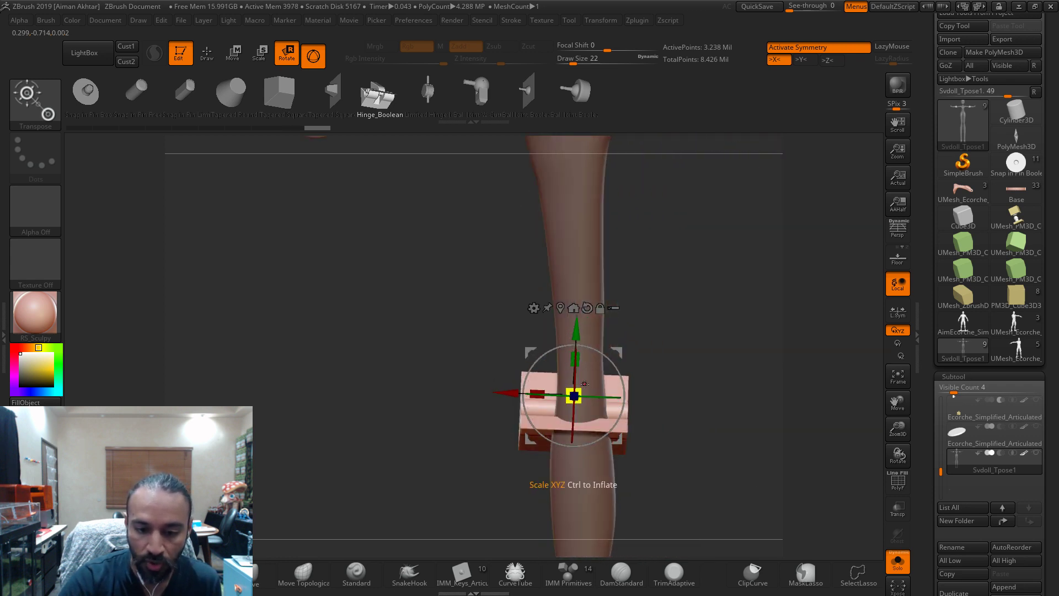
left_click_drag(575, 390, 520, 394)
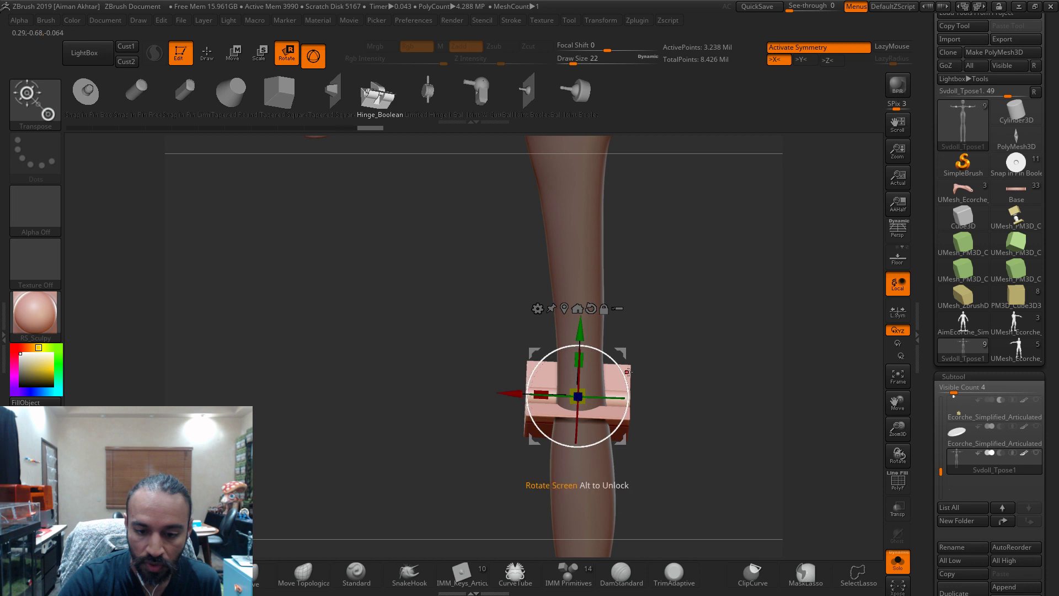
- Move the hinges deeper into the arms so that their pivot pins sit inside the elbows
key("q")
mouse_move(331, 343)
left_mouse_down()
mouse_move(436, 382)
mouse_move(460, 407)
left_mouse_up()
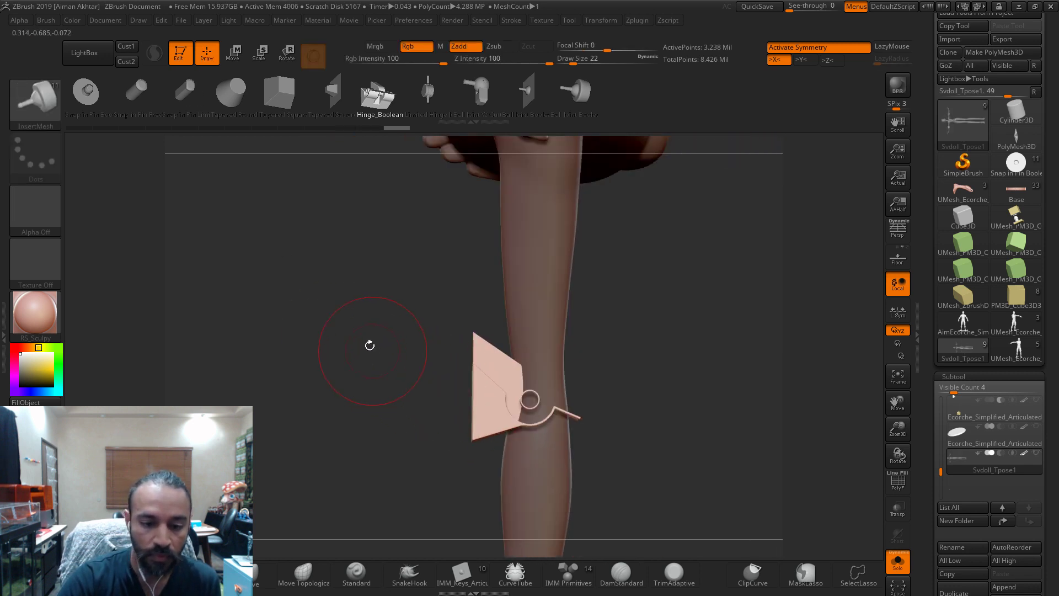
left_click(233, 53)
left_click_drag(546, 400, 552, 401)
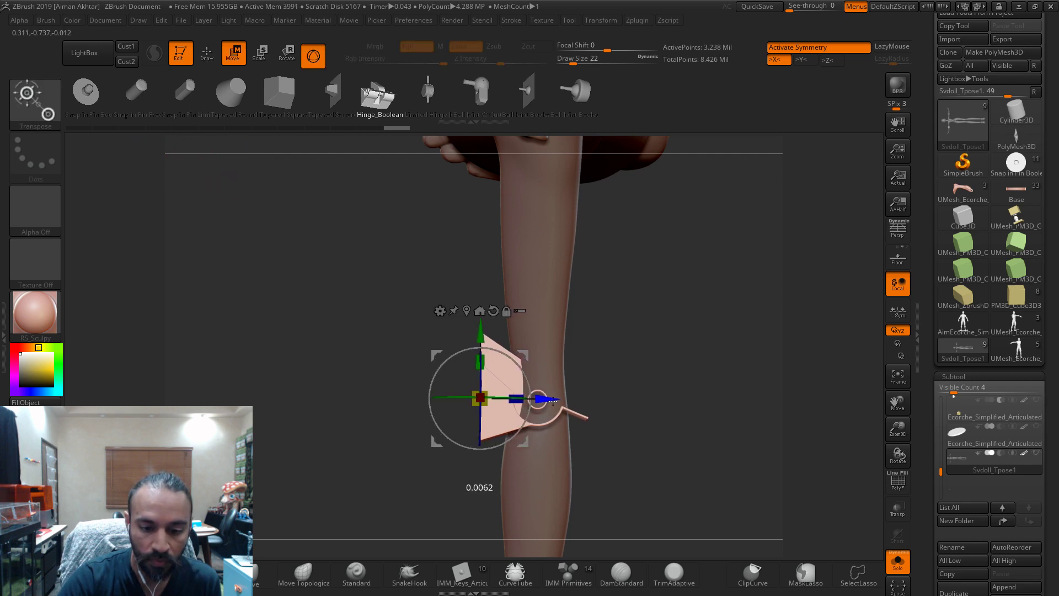
left_click(213, 60)
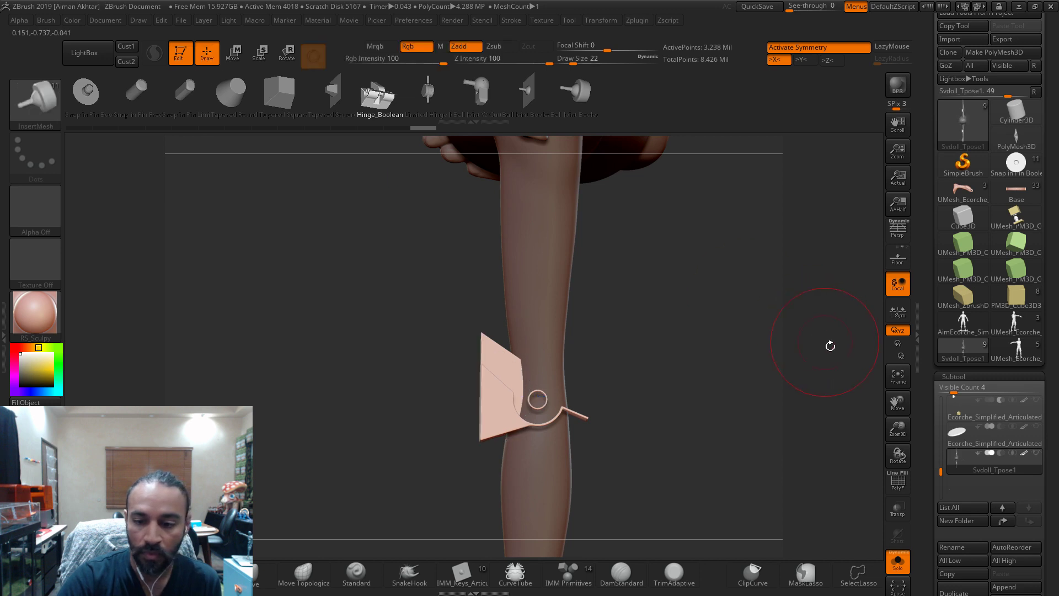
- Split the unmasked hinges into their own subtool, set it to subtract and preview the boolean cut at the Svdoll_Tpose1 elbows
scroll(991, 516, "down", 4)
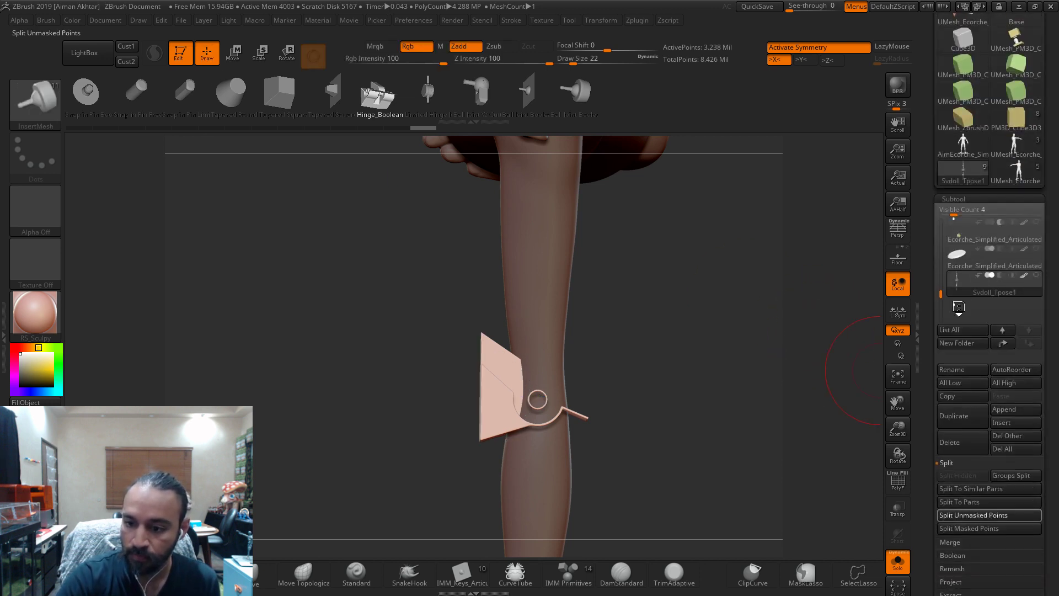
left_click(974, 515)
left_click(1001, 303)
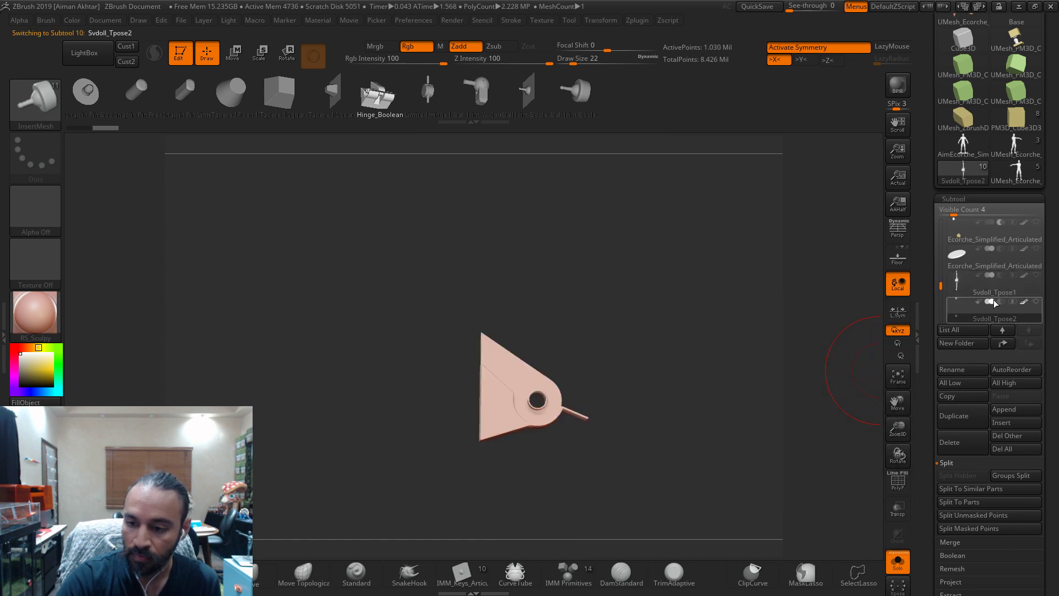
left_click(959, 288)
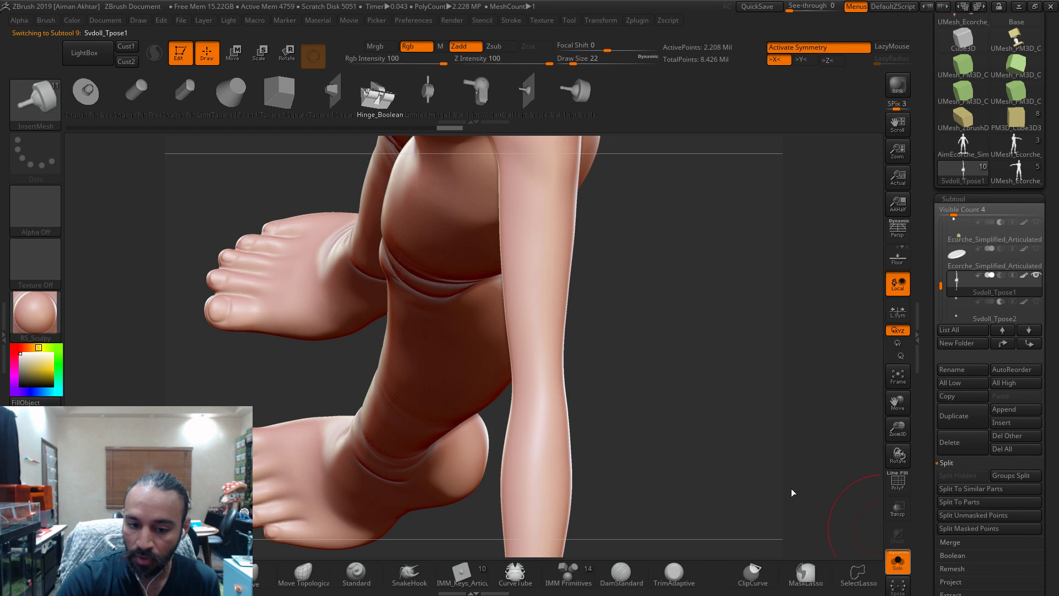
left_click(1036, 275)
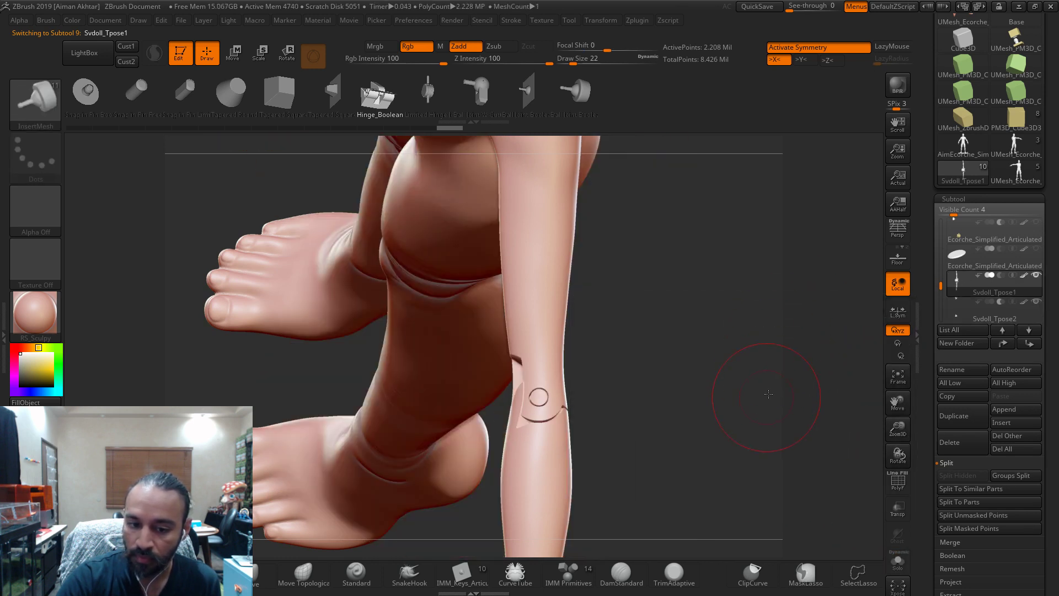
left_click_drag(771, 349, 827, 353, "shift")
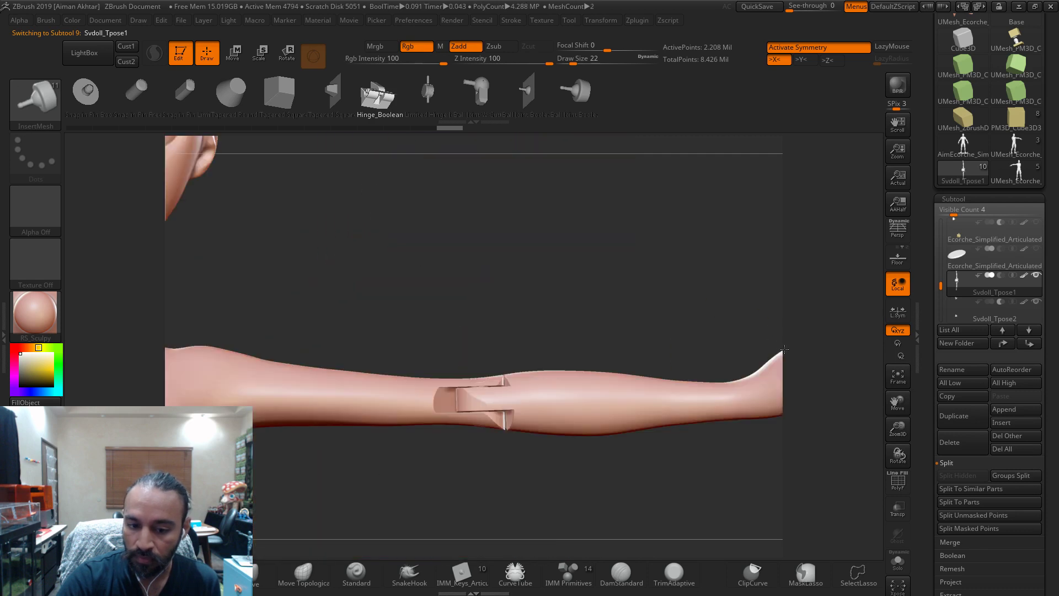
left_click_drag(503, 482, 597, 425)
- Choose the Ball Joint Boolean insert mesh and place it symmetrically at both of the doll's shoulders
left_click_drag(562, 358, 621, 481)
left_click(466, 322)
left_click(581, 101)
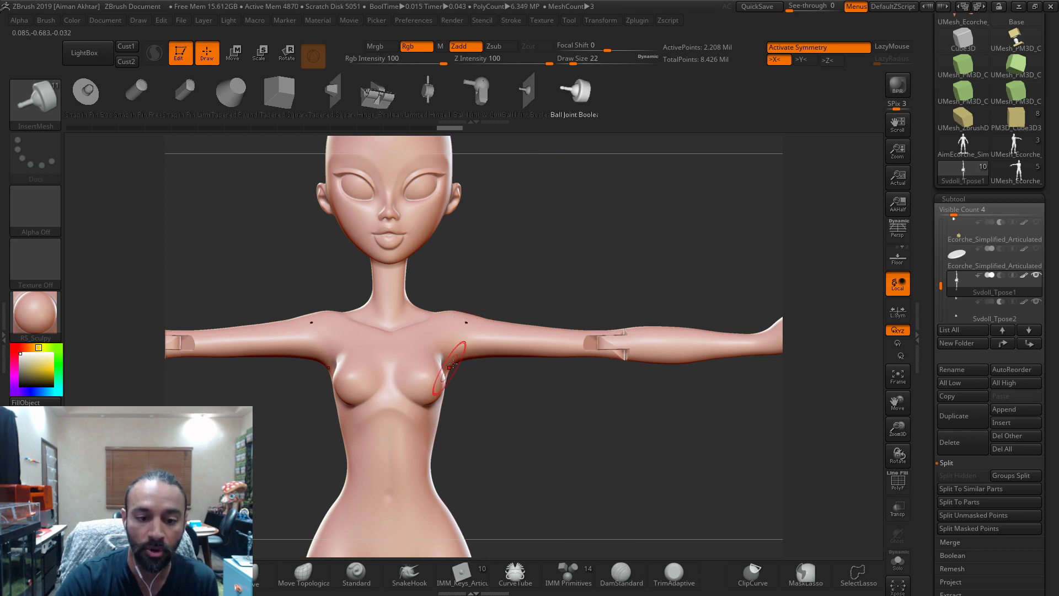
key("ctrl+z")
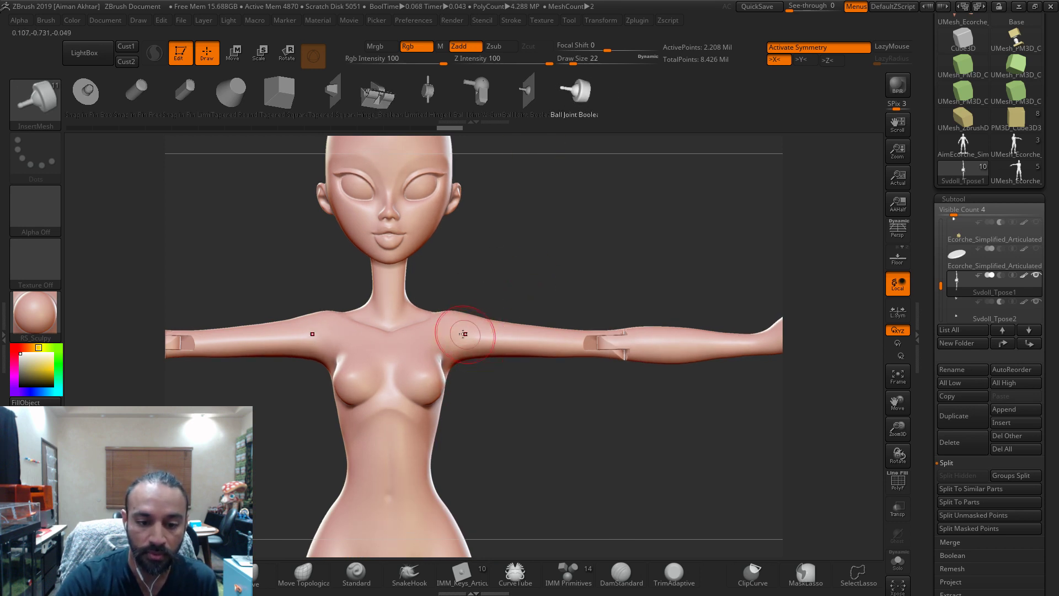
left_click_drag(462, 340, 466, 377)
key("w")
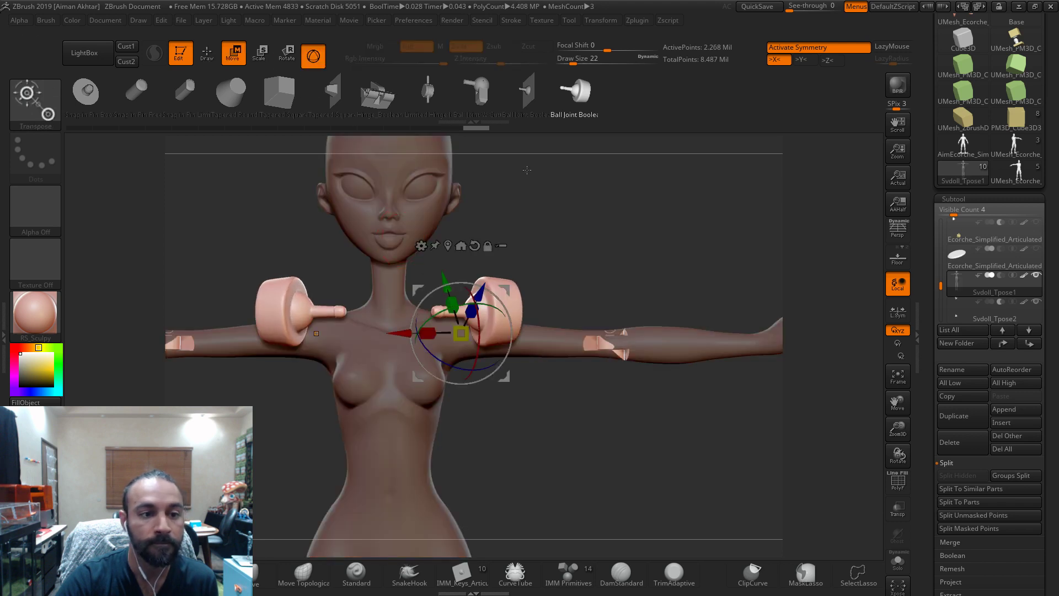
- Reorient the ball joints so their sockets face along the arms, and move them roughly into the shoulders
right_click_drag(583, 334, 582, 371)
left_click_drag(481, 367, 482, 340)
left_click_drag(487, 264, 495, 281)
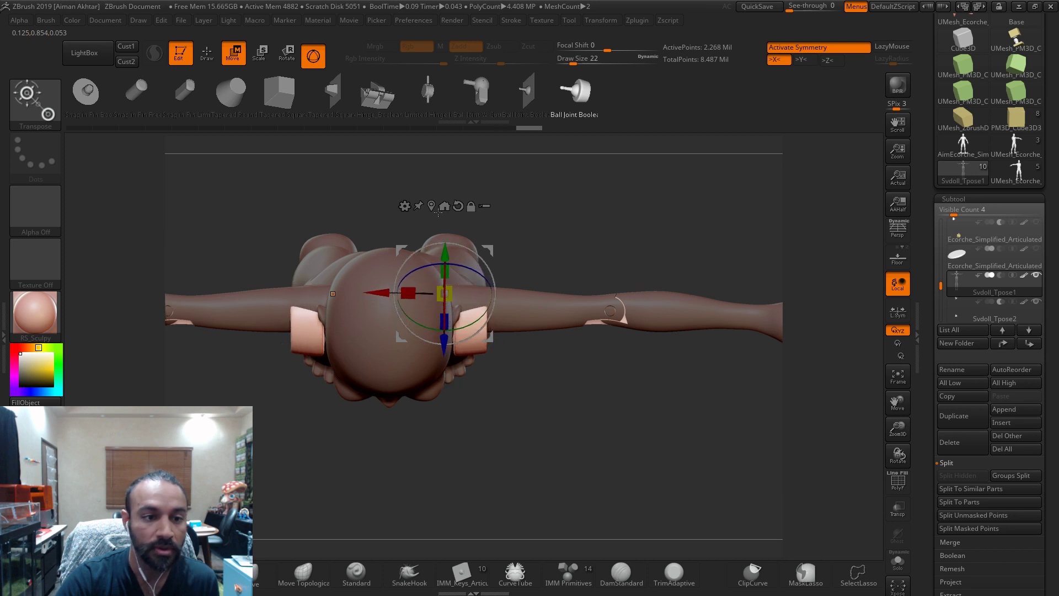
left_click_drag(446, 348, 448, 339)
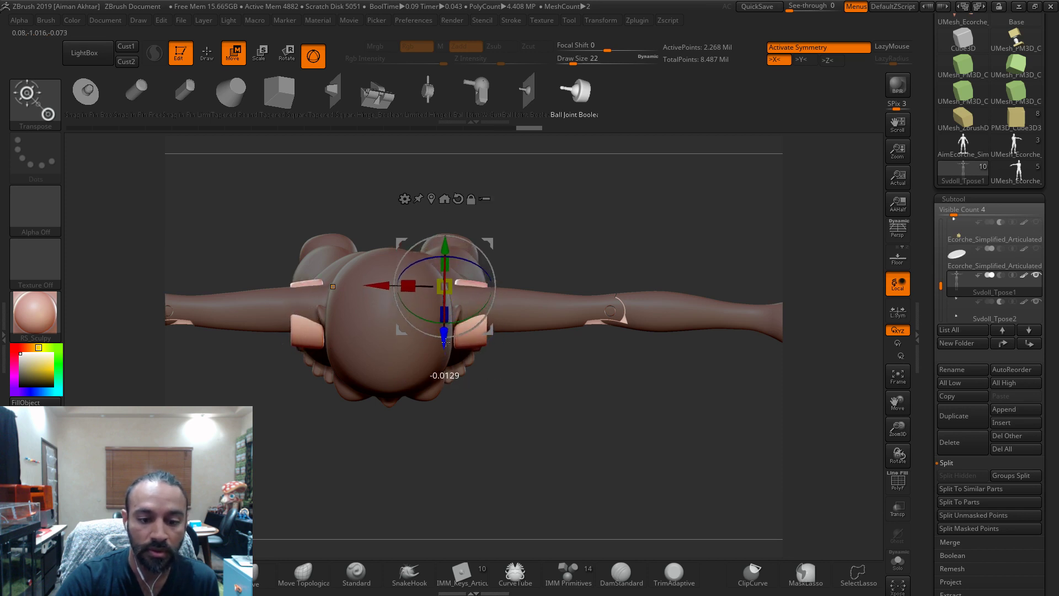
left_click_drag(543, 350, 541, 301)
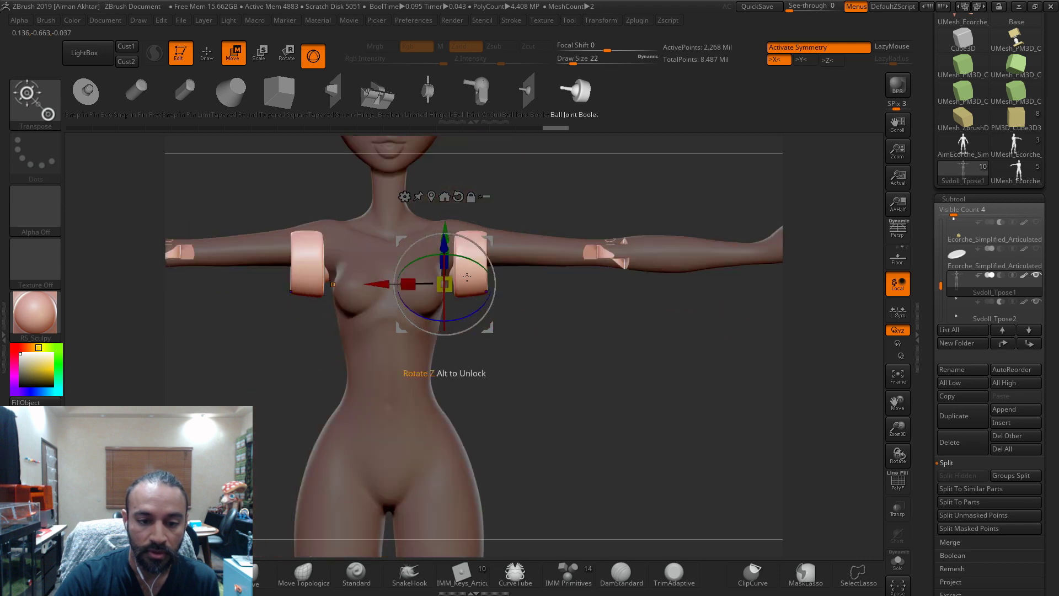
left_click_drag(383, 288, 389, 287)
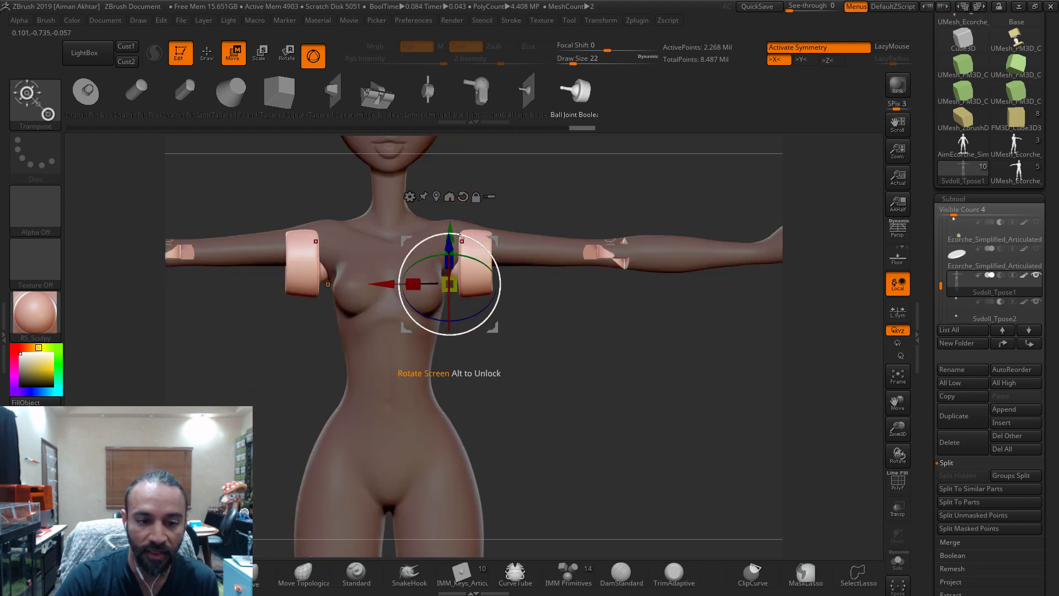
left_click_drag(450, 226, 450, 210)
- Centre the ball joints around the shoulders in the side view
left_click_drag(557, 344, 532, 331)
left_click_drag(491, 219, 490, 223)
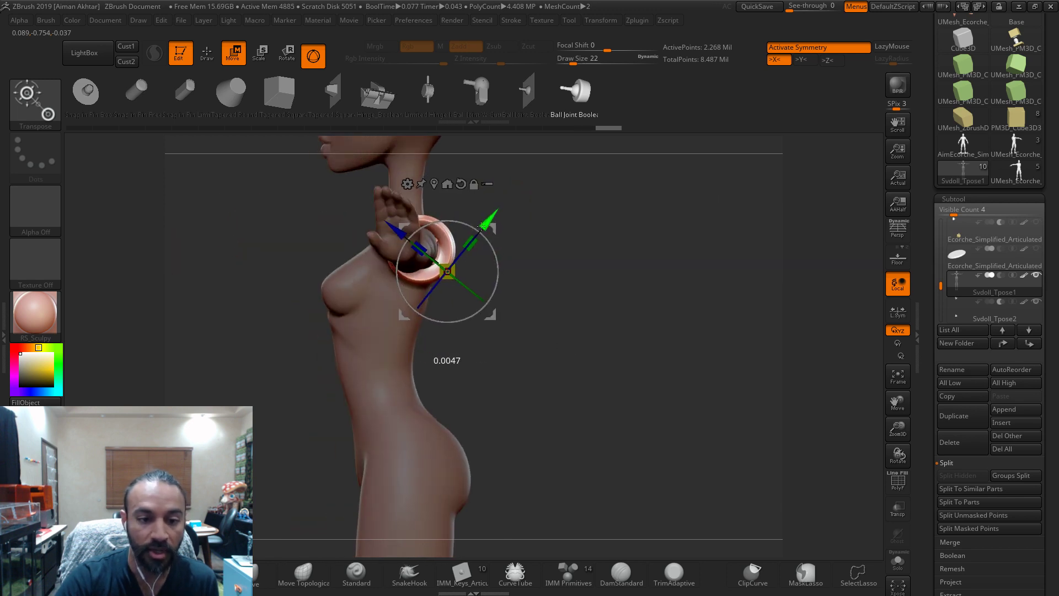
left_click_drag(393, 231, 391, 229)
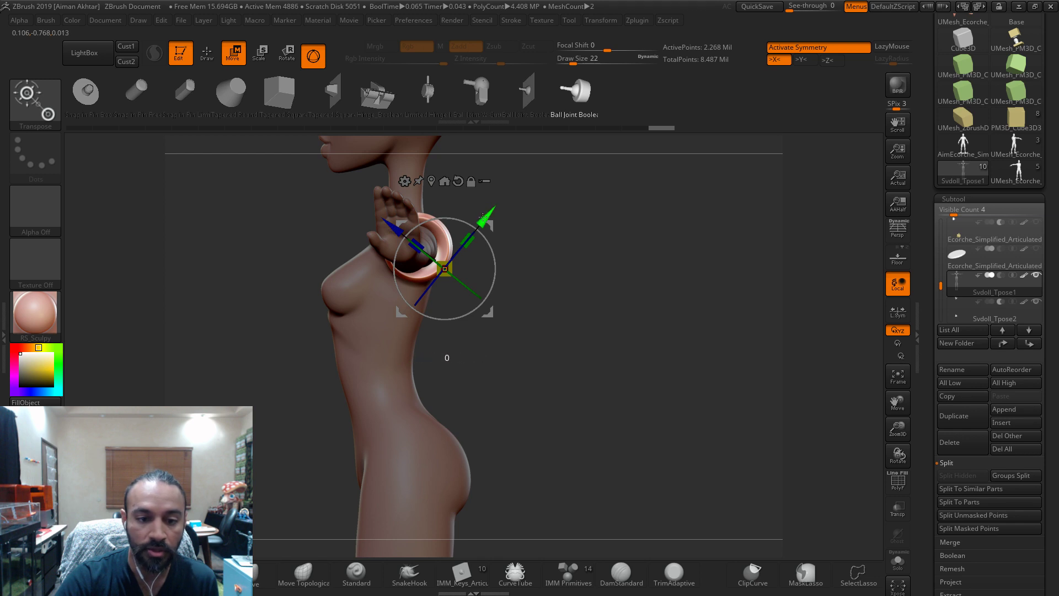
left_click_drag(482, 216, 480, 219)
left_click_drag(395, 231, 397, 232)
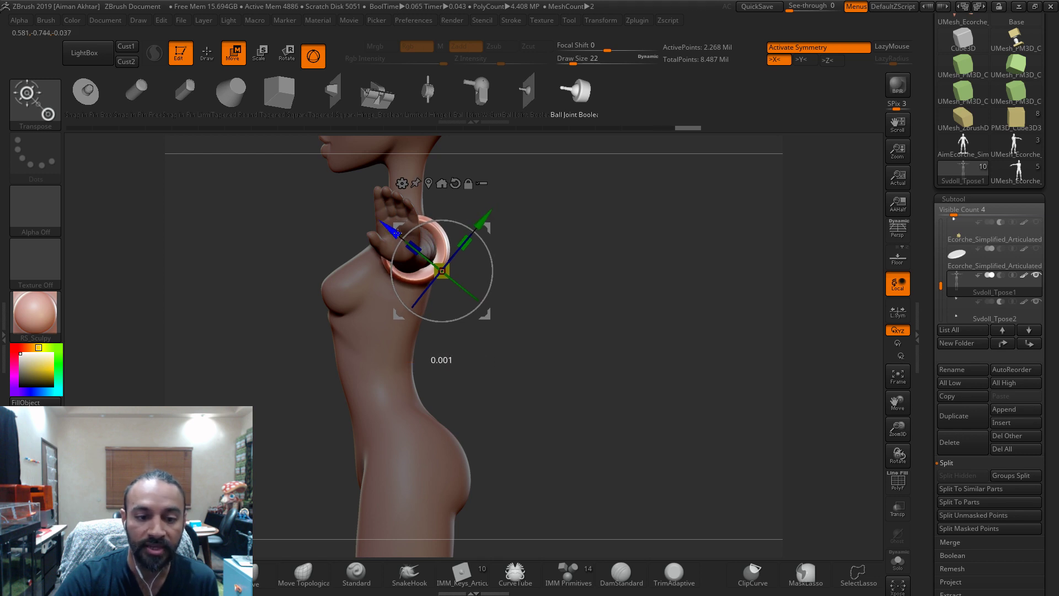
left_click_drag(584, 281, 646, 295, "shift")
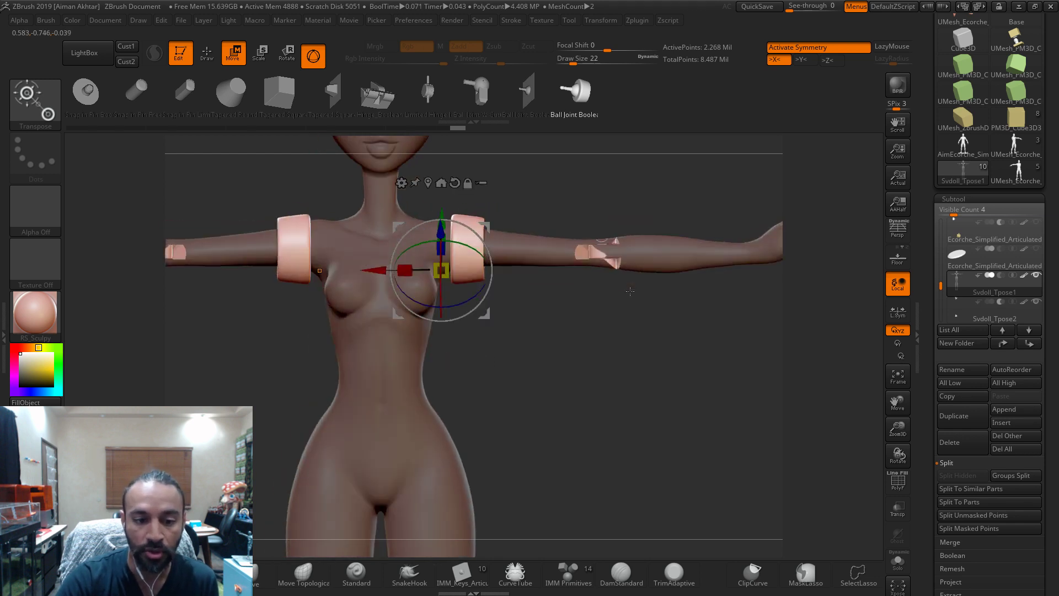
- Shift the ball joints inward along the arms towards the torso and adjust their depth from above
mouse_move(534, 355)
left_mouse_down("alt")
mouse_move(551, 398)
mouse_move(641, 462)
left_mouse_up("alt")
left_click(209, 56)
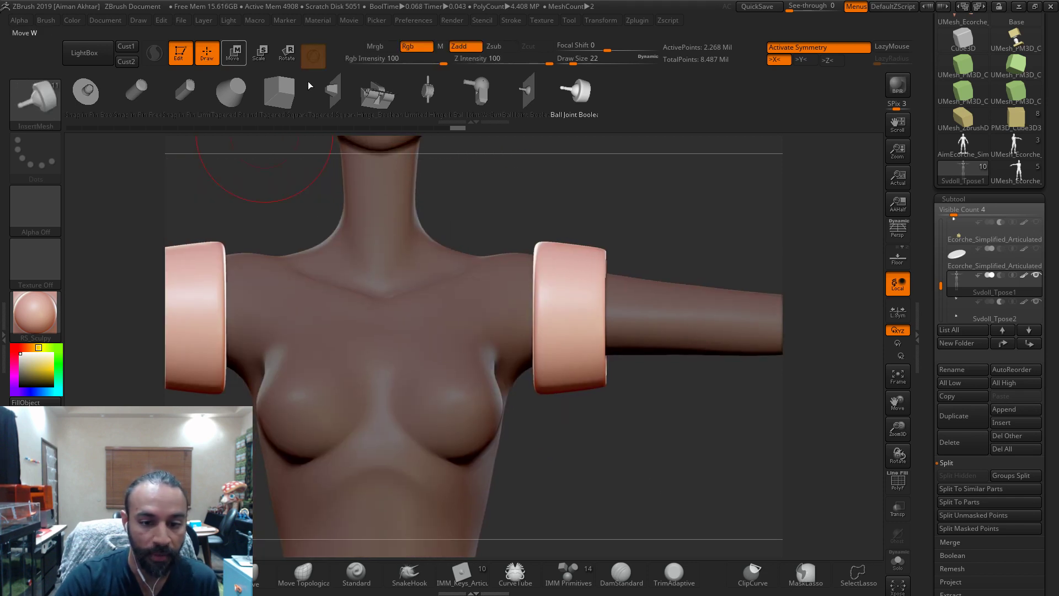
left_click(240, 58)
left_click_drag(449, 365, 436, 365)
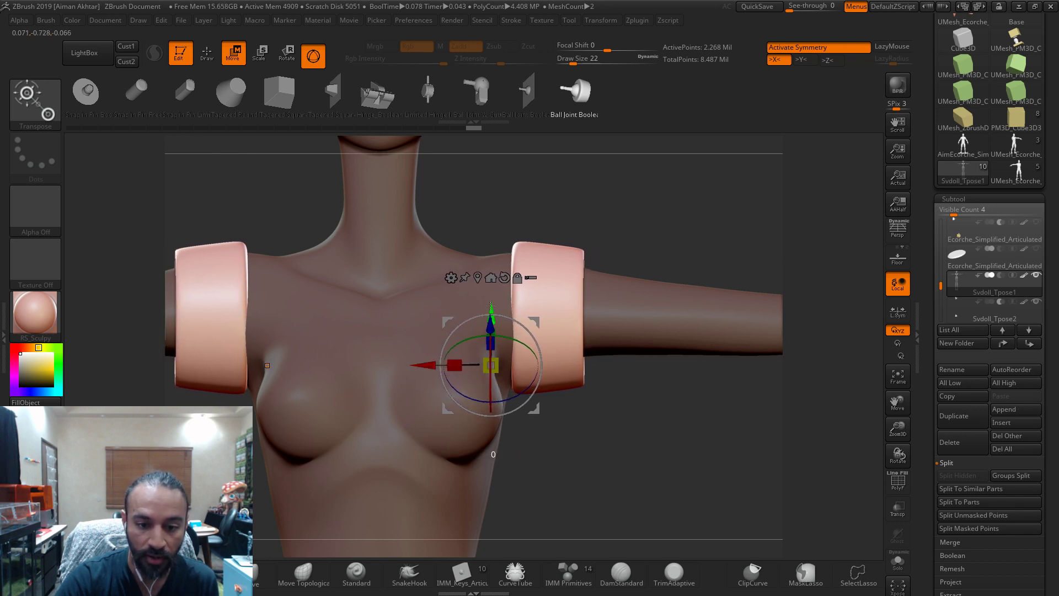
left_click_drag(618, 452, 629, 542)
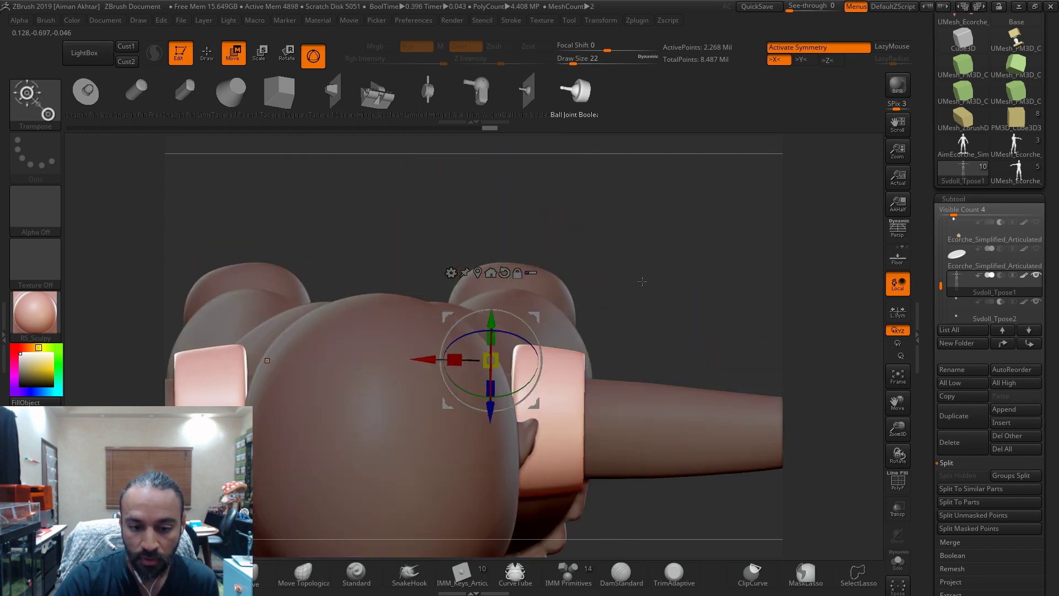
left_click_drag(493, 429, 492, 432)
left_click_drag(542, 356, 634, 436)
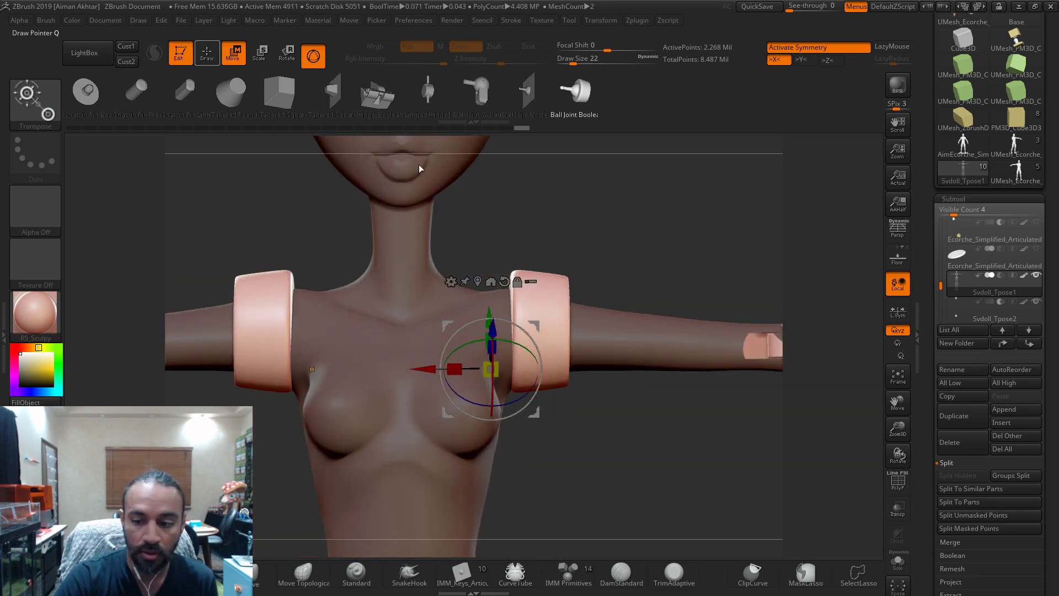
- Split the ball joints into their own subtool and set it to subtract from the doll
key("q")
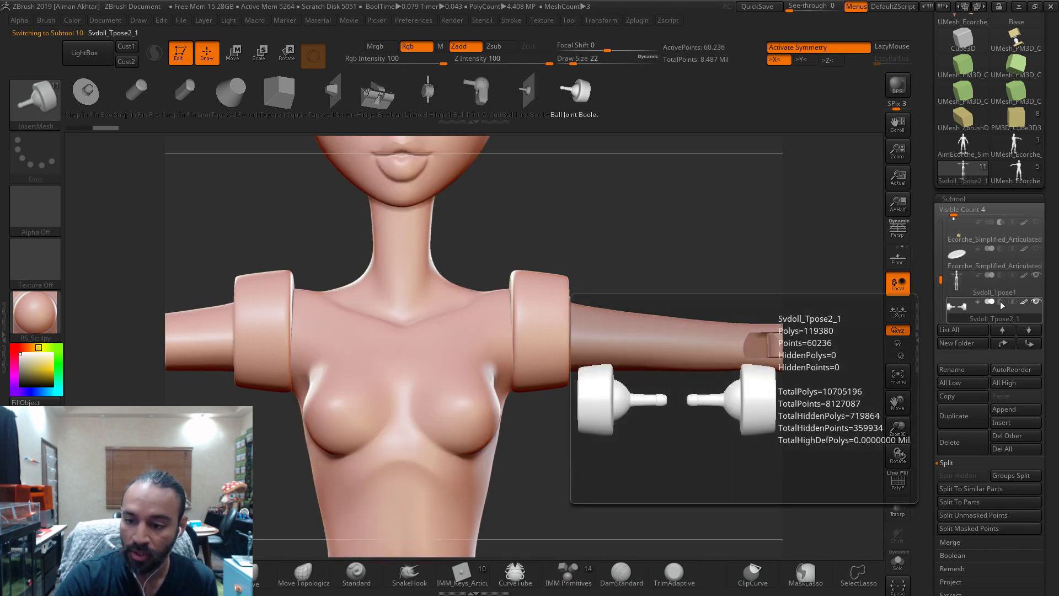
left_click(960, 307)
left_click_drag(696, 461, 239, 155)
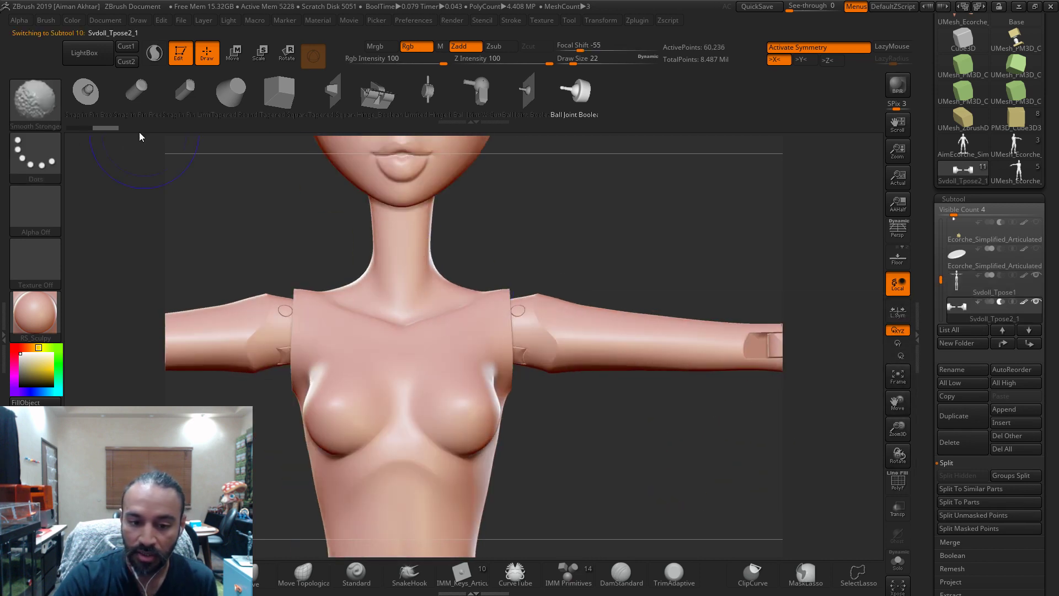
- Fine-tune the subtracting ball joints' height, depth and sideways position at the shoulders with the live boolean preview on
left_click(281, 58)
left_click_drag(634, 259, 554, 254)
left_click_drag(528, 332, 462, 327)
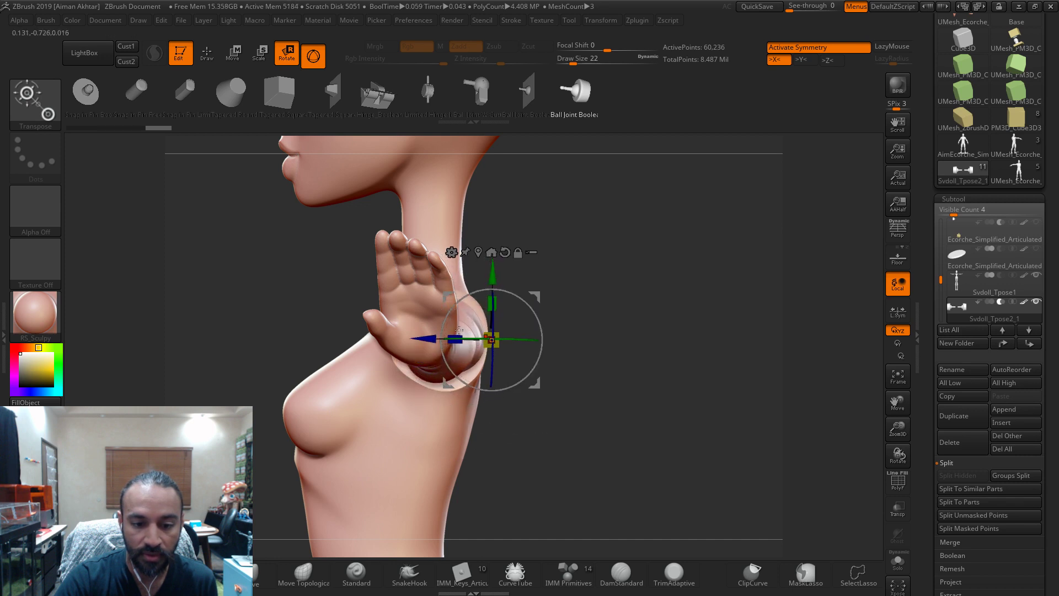
mouse_move(637, 336)
left_mouse_down()
mouse_move(670, 339)
mouse_move(637, 334)
left_mouse_up()
left_click_drag(502, 269, 506, 263)
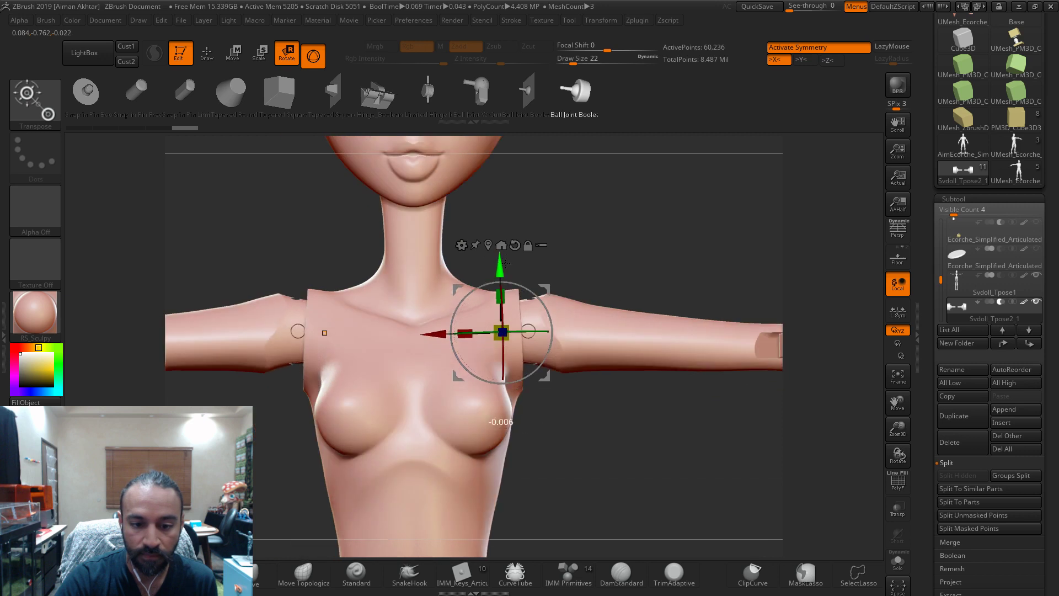
left_click_drag(607, 270, 513, 330)
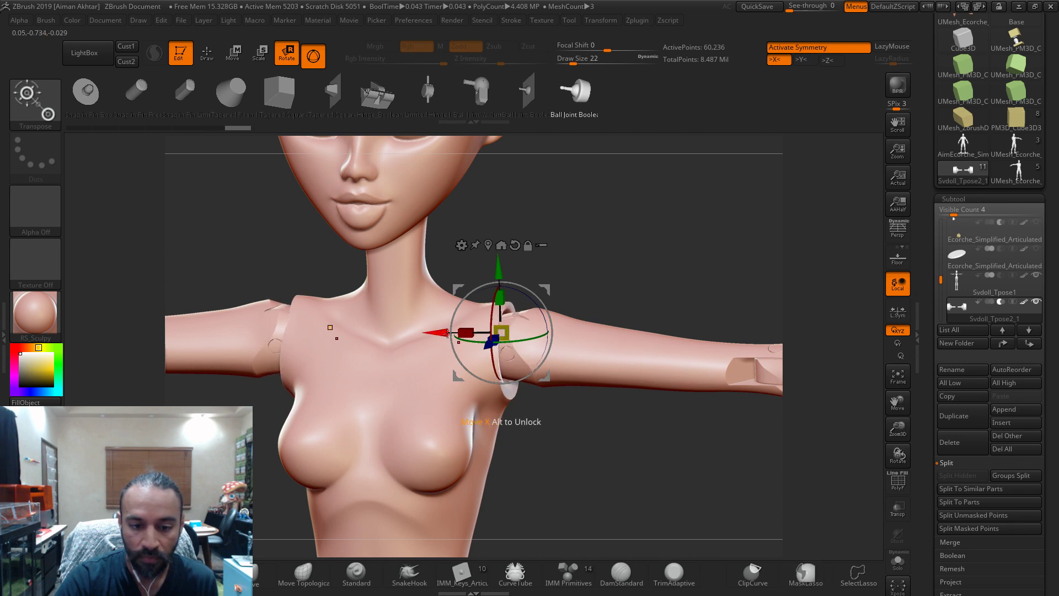
left_click_drag(439, 330, 437, 334)
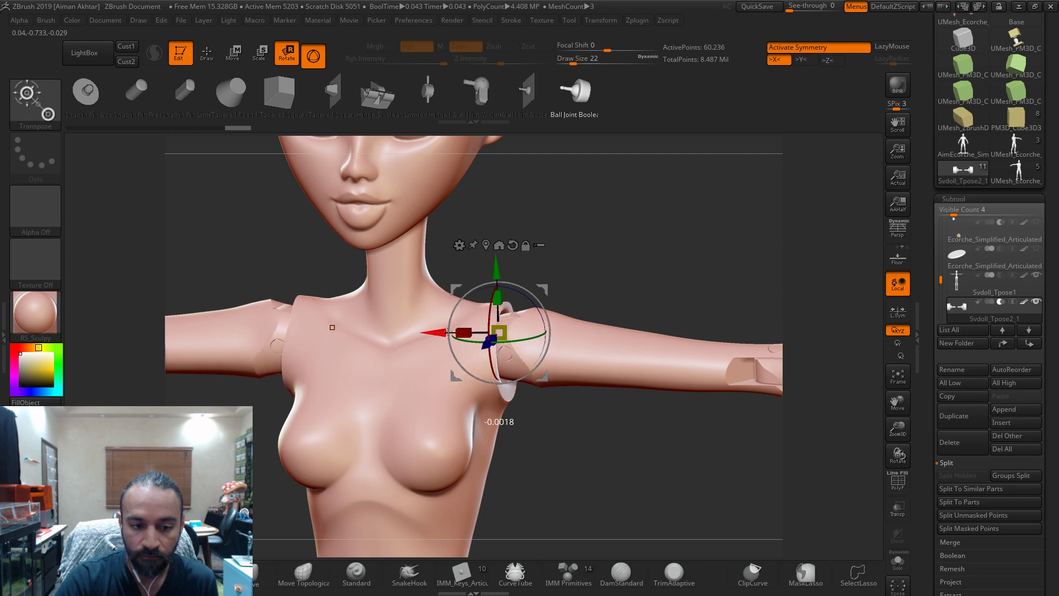
- Nudge the subtracting ball joints' height at the shoulders in the front view and return to viewing the whole doll
left_click_drag(551, 265, 561, 258, "shift")
left_click_drag(498, 271, 497, 274)
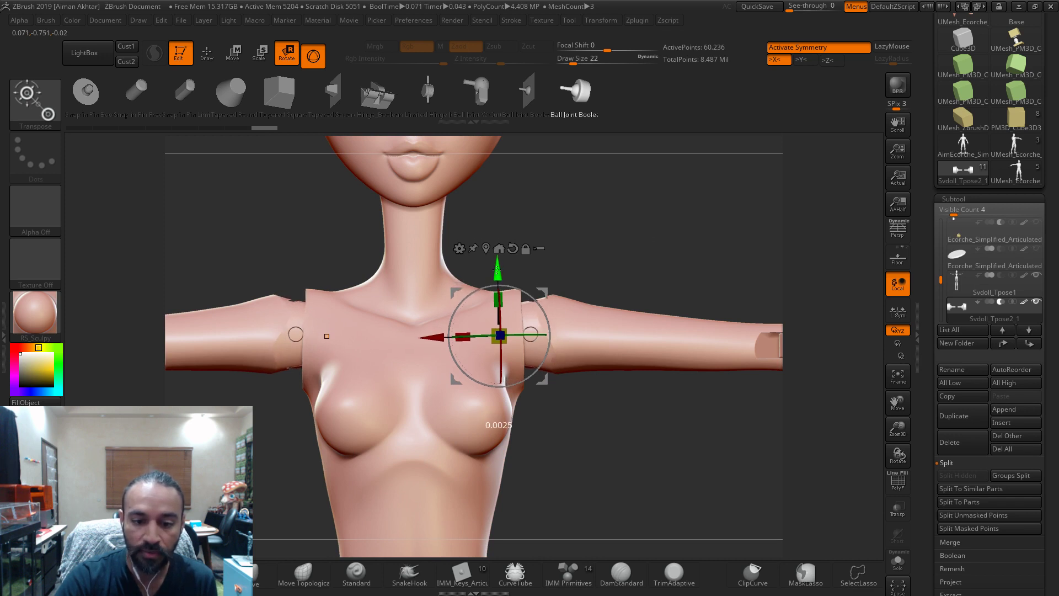
left_click(207, 53)
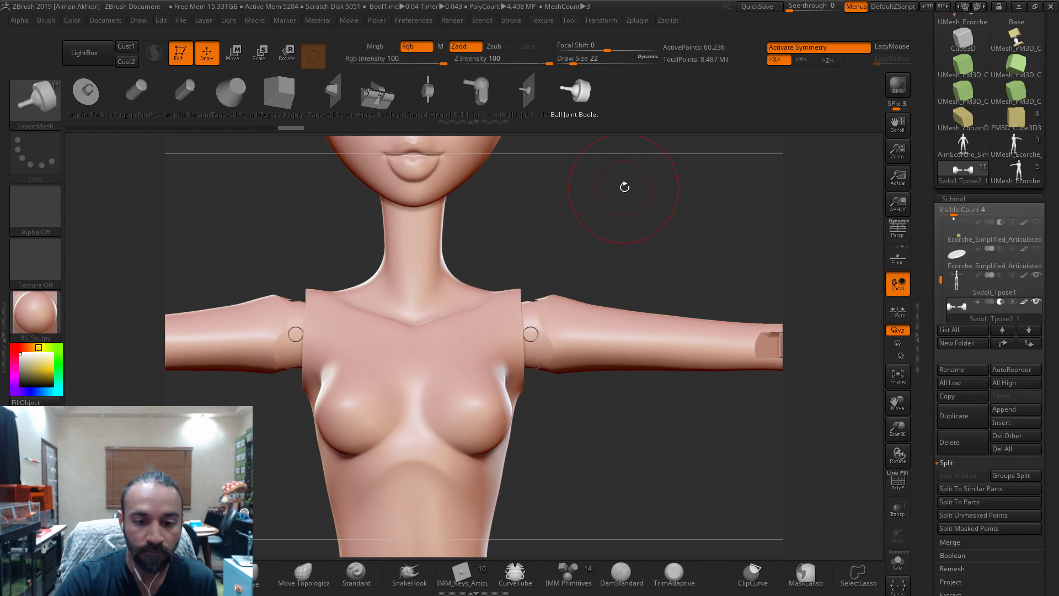
key("f")
left_click_drag(554, 187, 548, 218)
left_click_drag(567, 425, 772, 380, "alt")
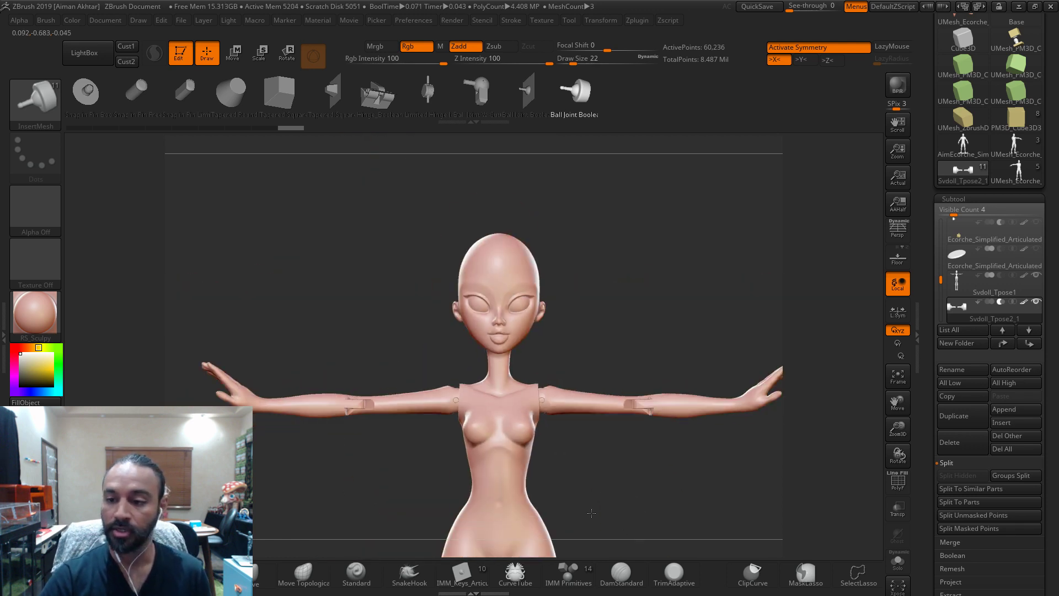
- Switch to SimpleBrush and load the Svdoll_Articulation8 tool from the client's job folder
scroll(1052, 211, "up", 1)
scroll(1052, 211, "up", 3)
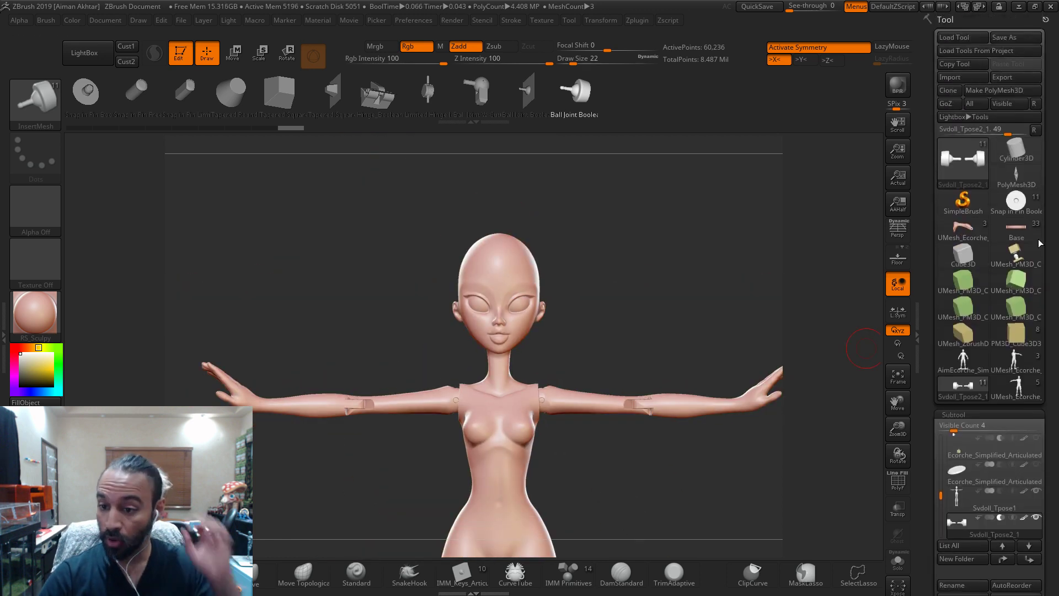
left_click(962, 202)
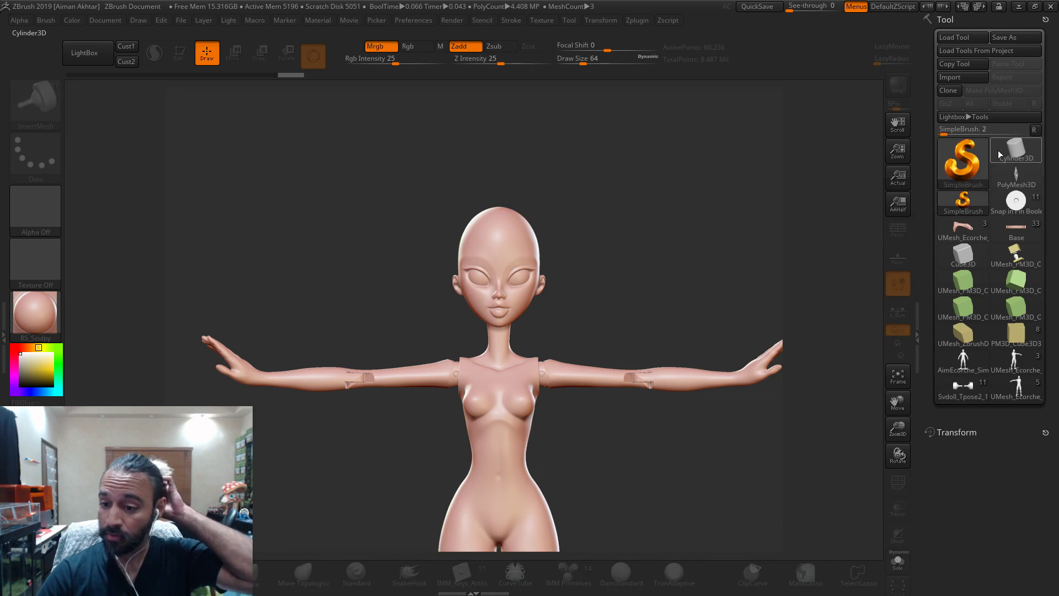
left_click(954, 37)
left_click(464, 257)
left_click(468, 431)
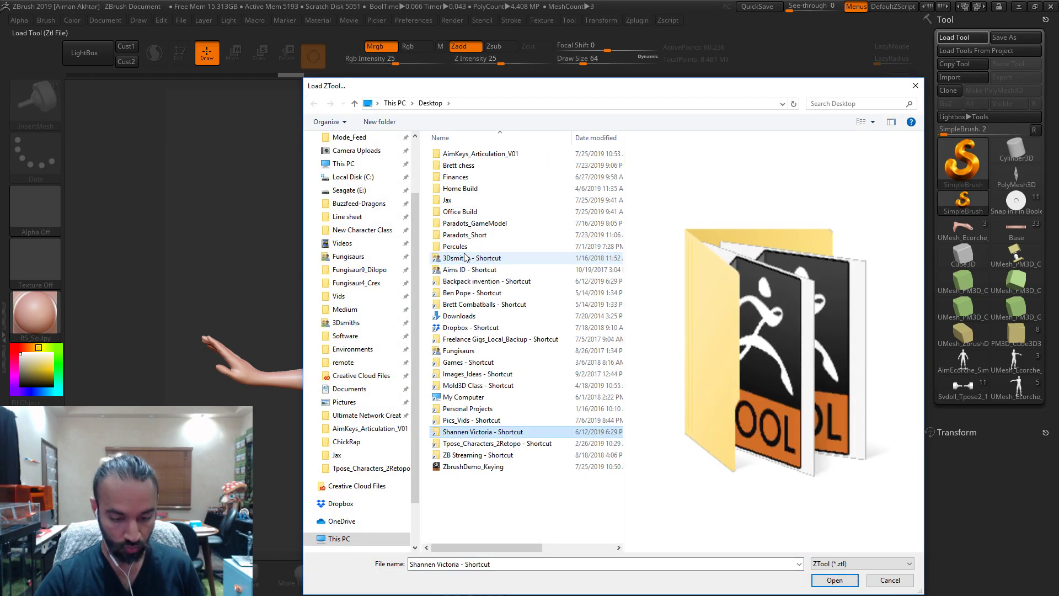
double_click(469, 432)
left_click(587, 380)
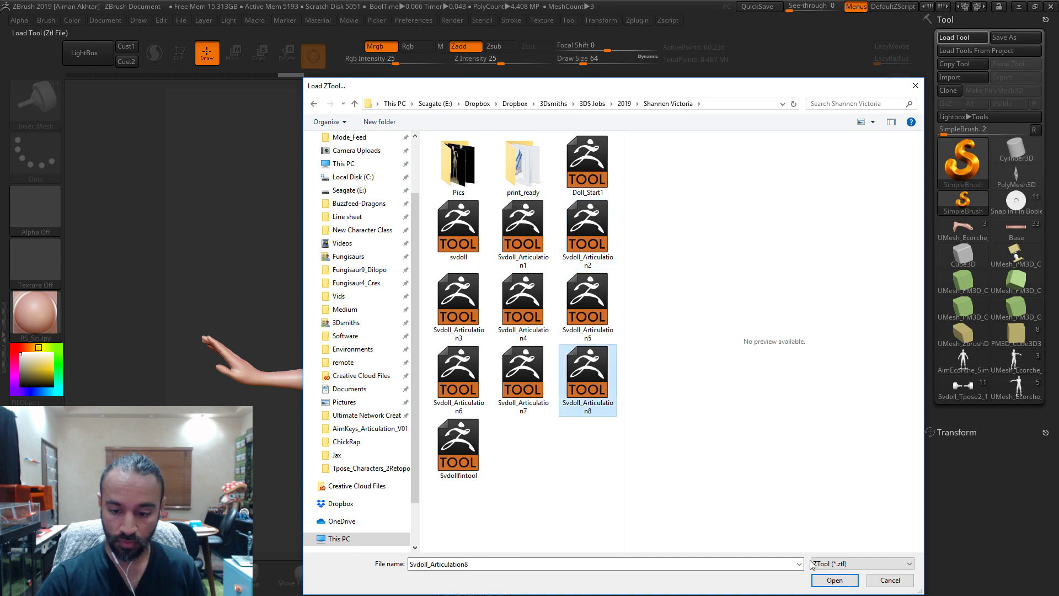
left_click(827, 580)
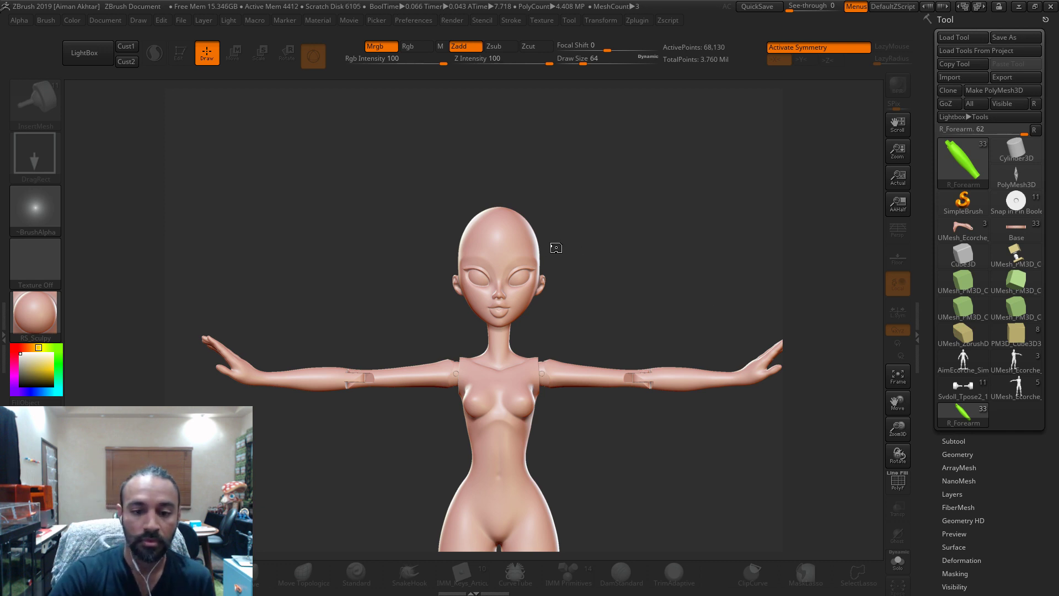
- Clear the canvas, place the loaded articulated doll on it and make it editable
left_click_drag(612, 282, 617, 331)
key("ctrl+n")
left_click_drag(503, 359, 512, 433)
key("t")
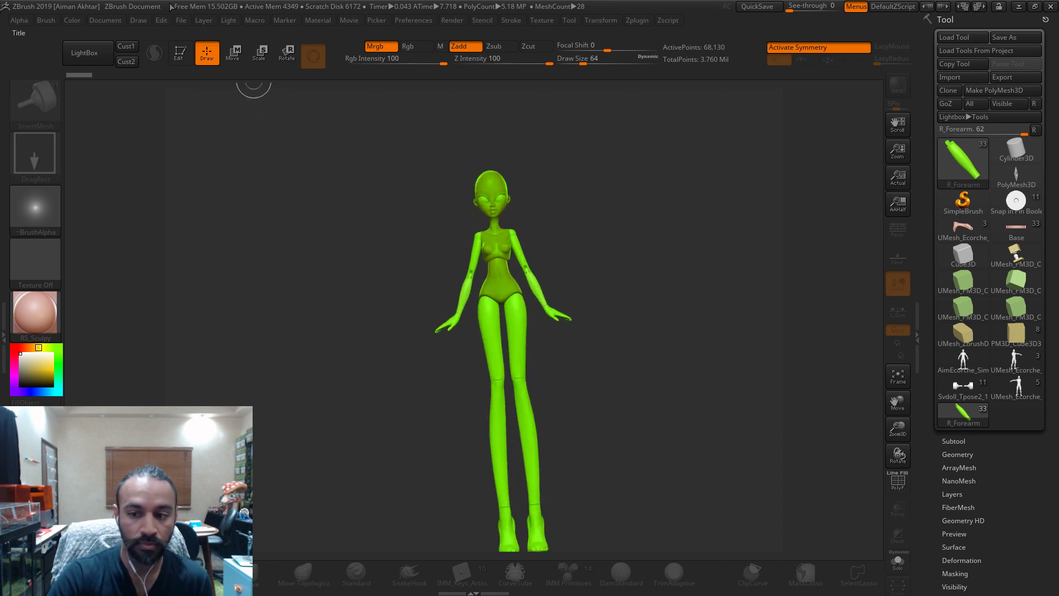
left_click(179, 52)
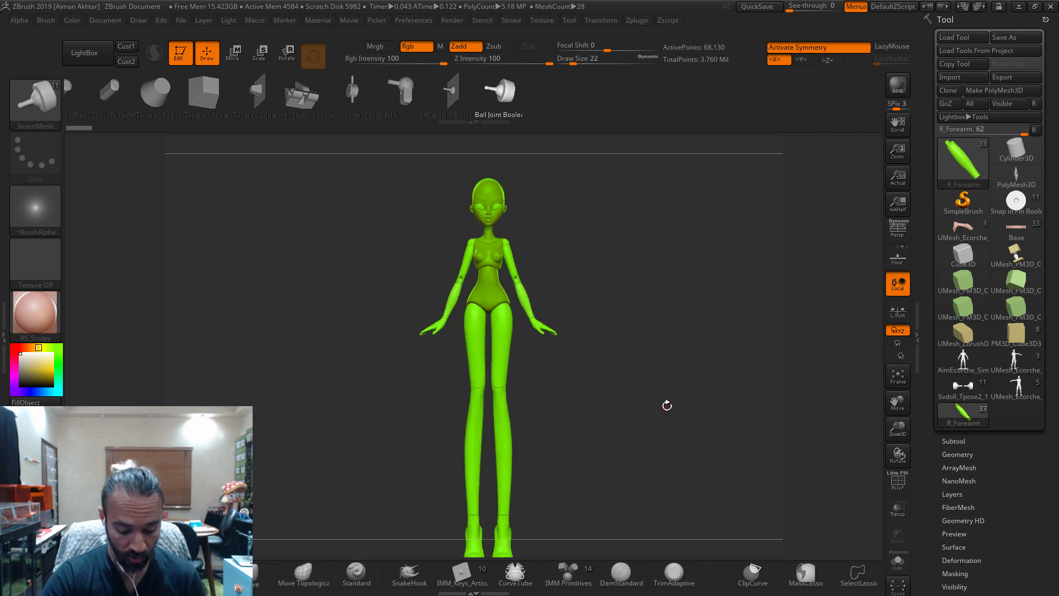
left_click_drag(648, 407, 643, 408)
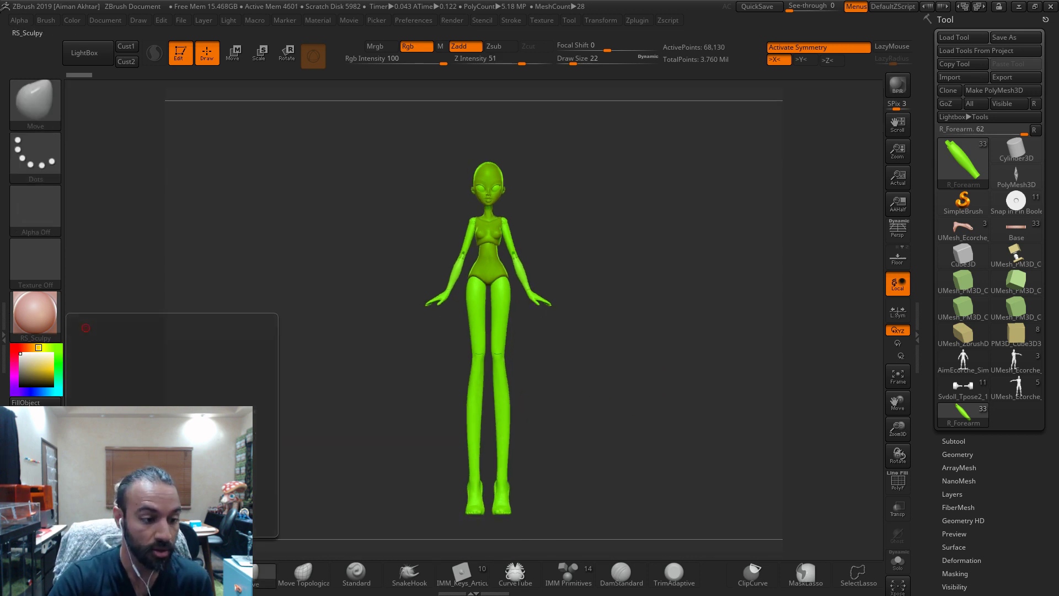
- Show the Base subtool under the doll's feet
left_click(954, 441)
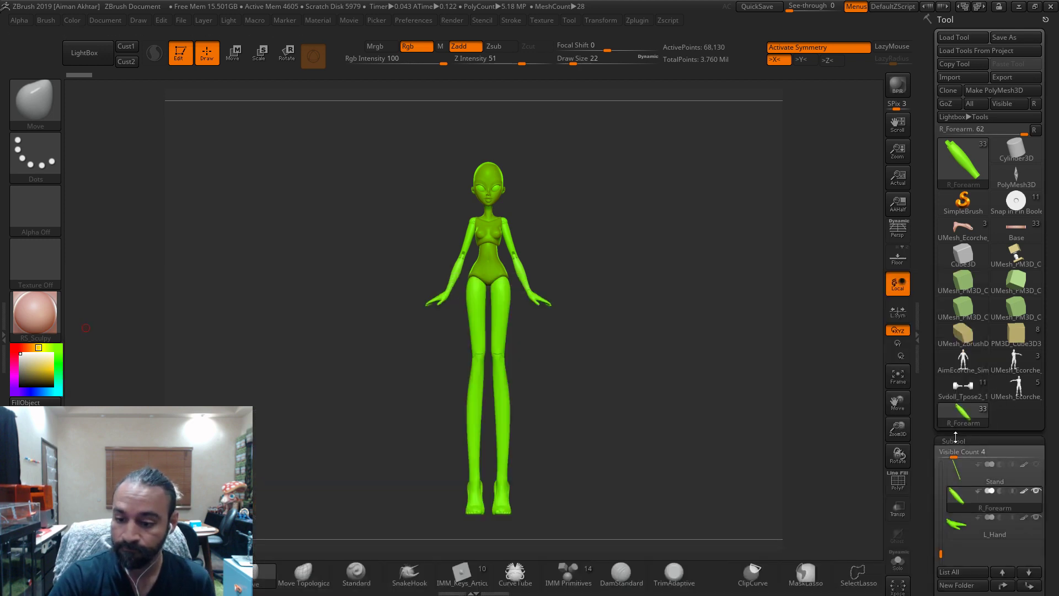
left_click_drag(942, 554, 941, 546)
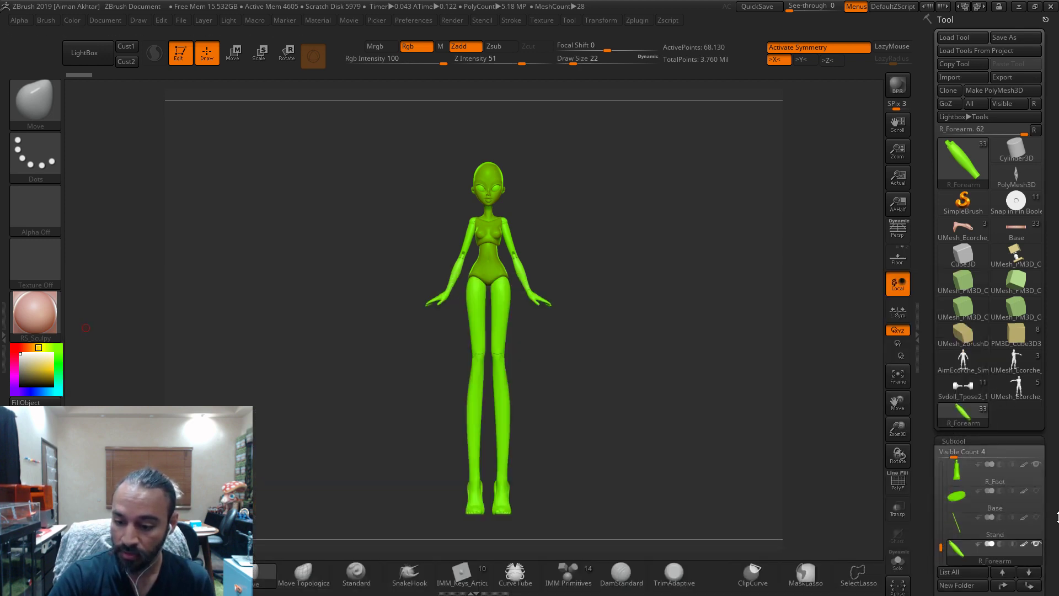
left_click(1036, 492)
left_click_drag(676, 409, 602, 343)
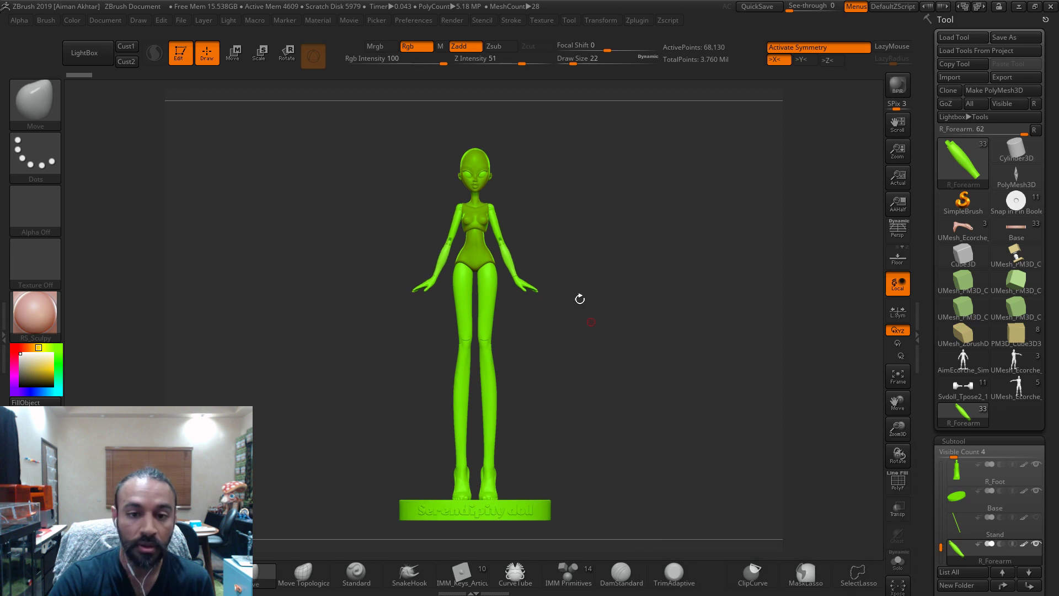
- Fill all visible subtools with the current colour and material using SubTool Master
left_click(638, 20)
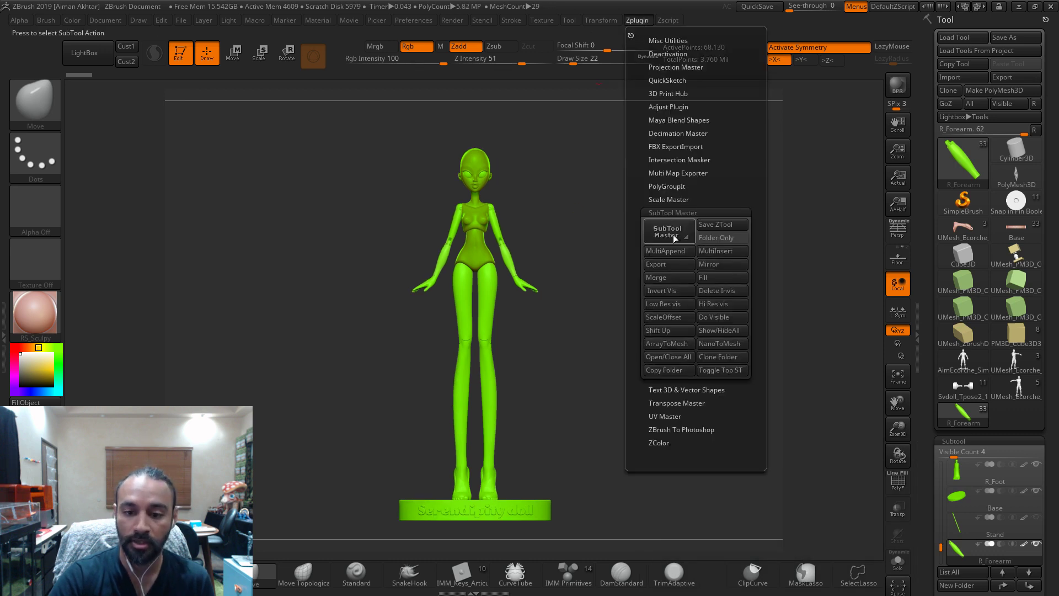
left_click(708, 280)
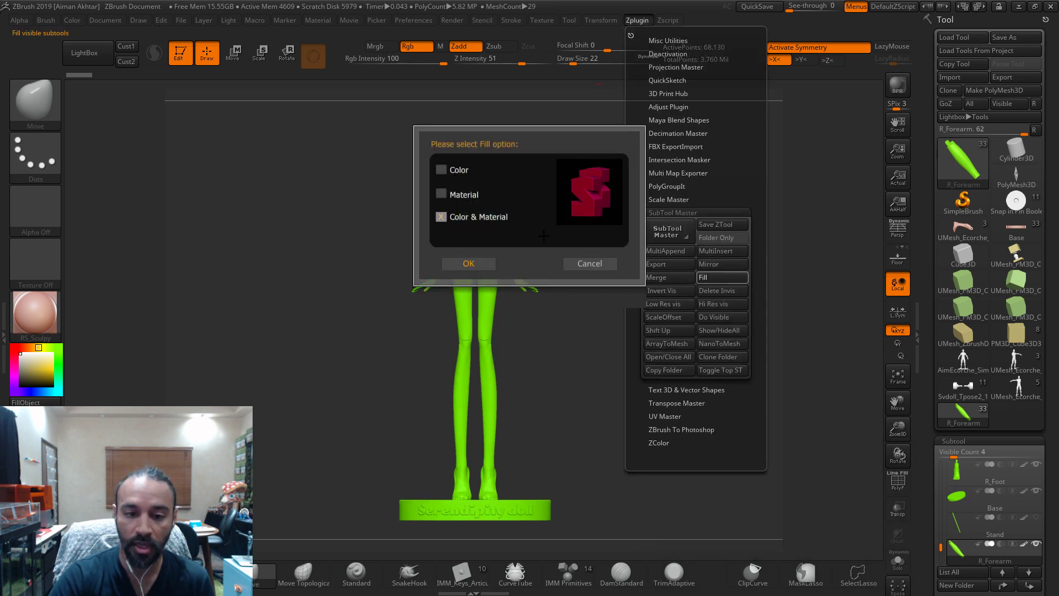
left_click(469, 264)
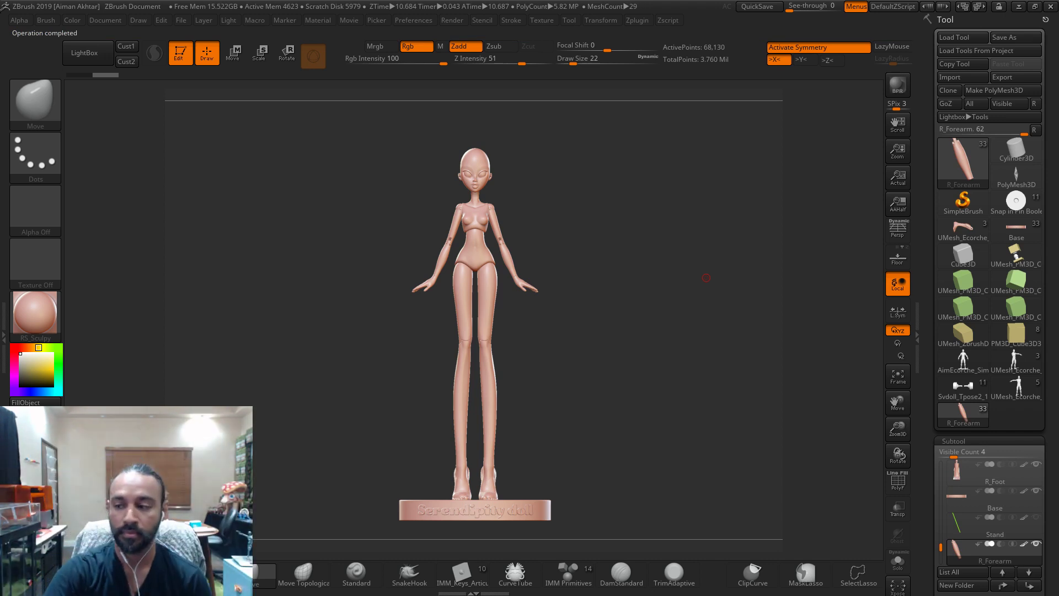
left_click_drag(626, 381, 739, 456)
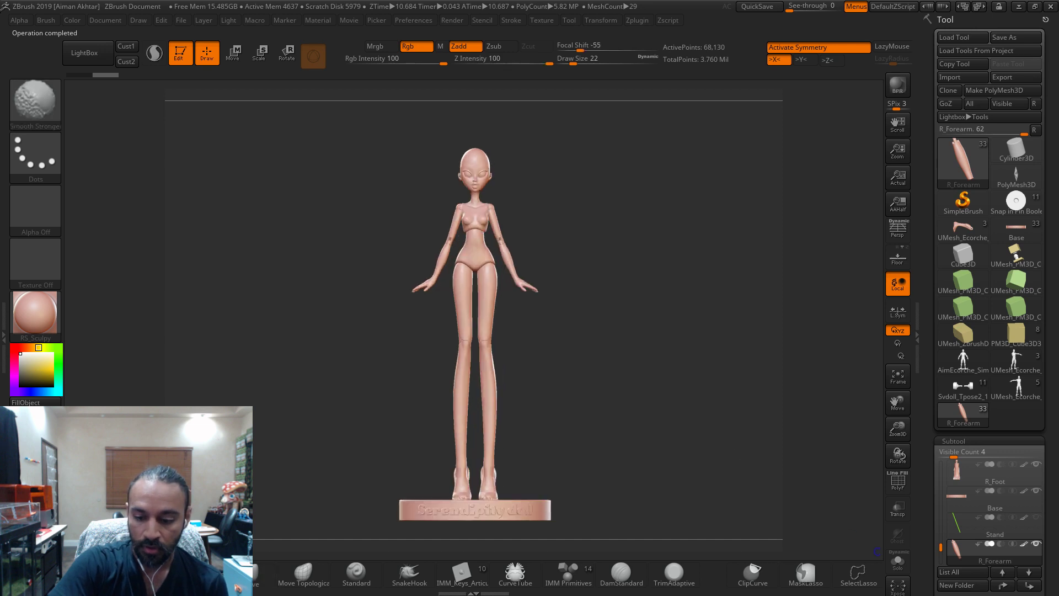
- Inspect the doll's separate parts with Xpose at an amount of 23, and return them to the assembled figure
left_click(896, 586)
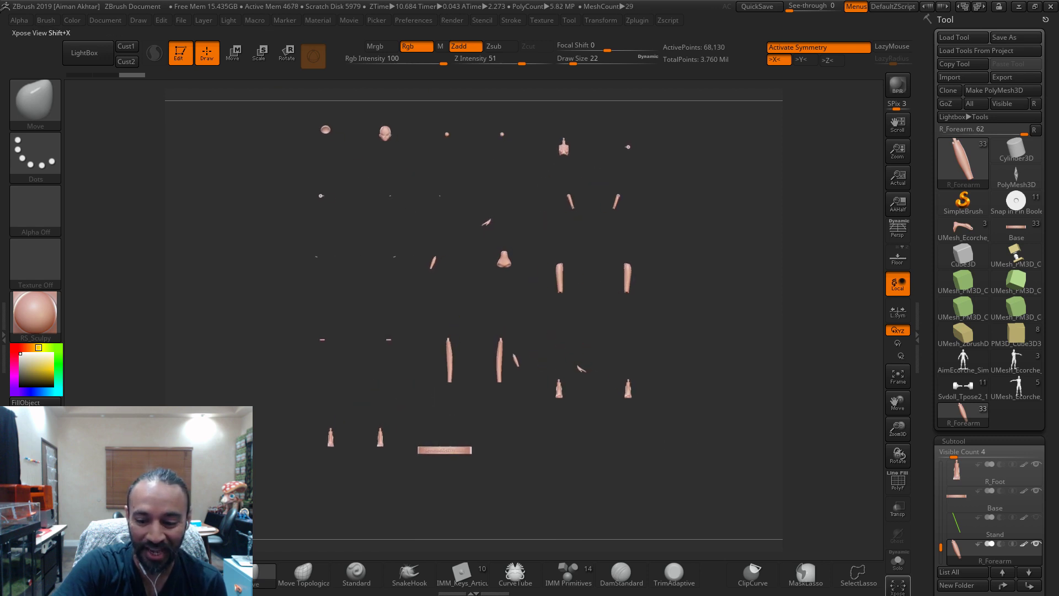
key("ctrl")
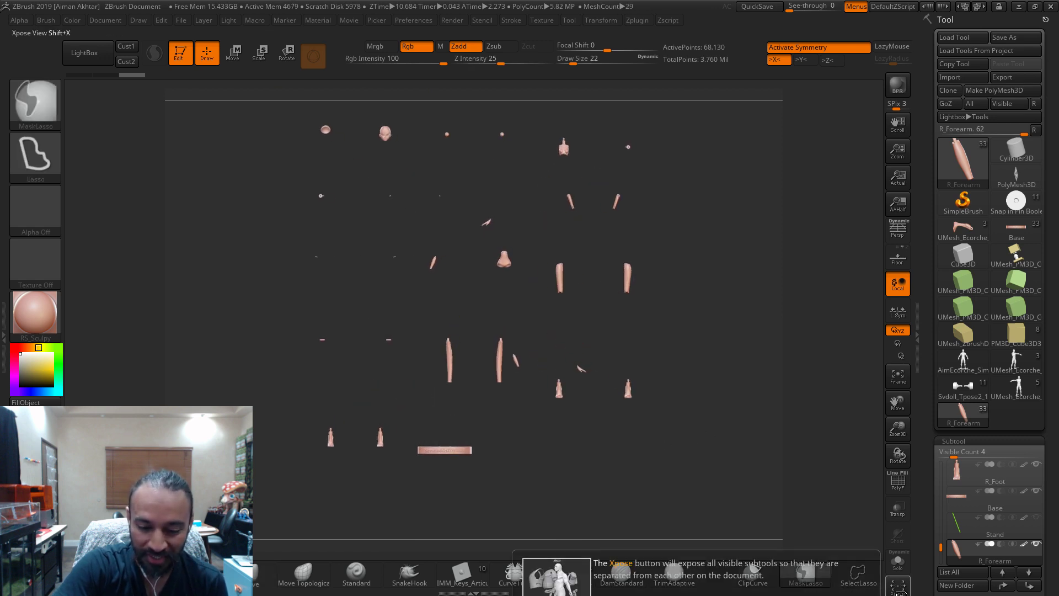
left_click(602, 21)
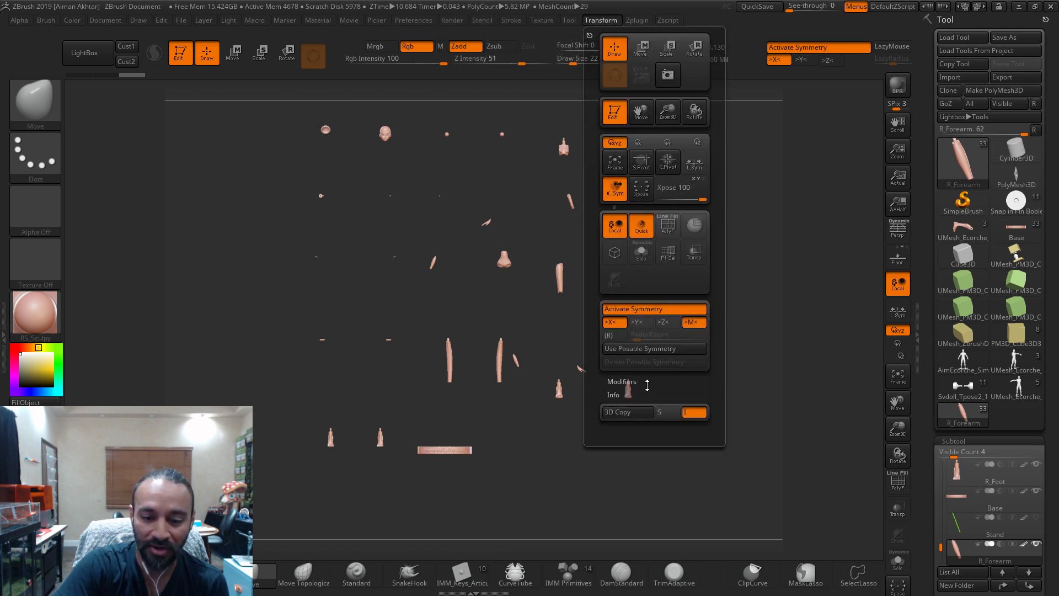
left_click_drag(700, 197, 673, 198)
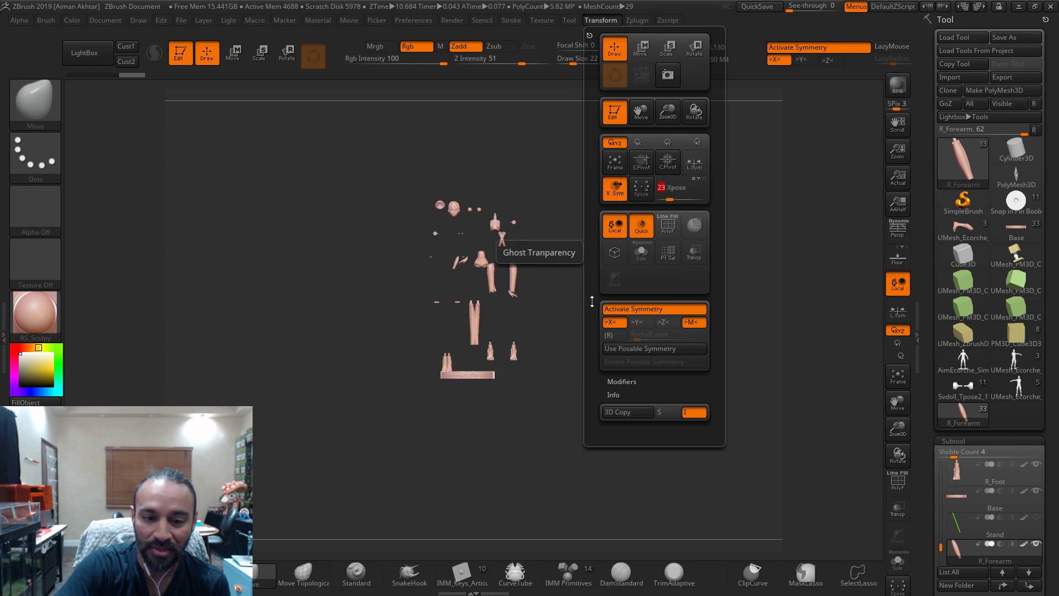
left_click_drag(580, 327, 579, 335, "alt")
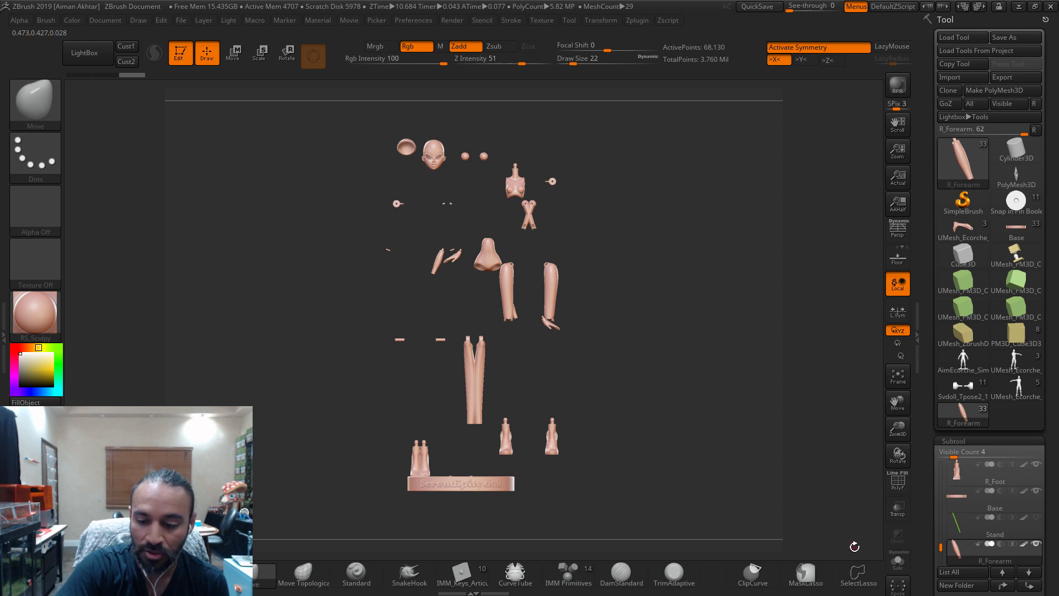
left_click(904, 585)
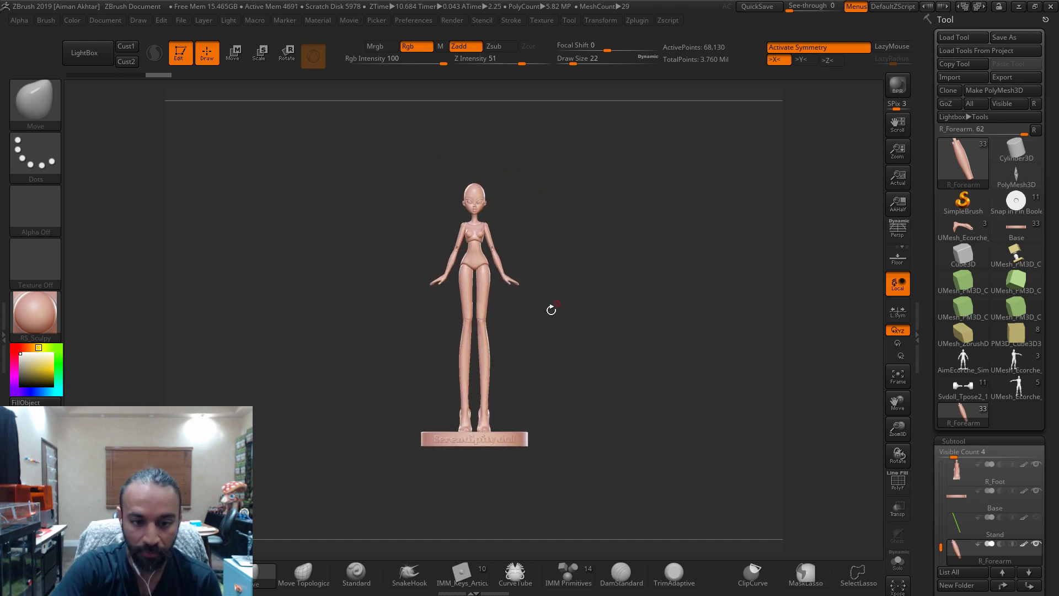
- Move the Base subtool down, clear of the doll's feet
left_click(517, 435, "alt")
left_click(234, 54)
left_click_drag(619, 402, 627, 439)
left_click_drag(475, 203, 476, 230)
left_click_drag(577, 409, 559, 424)
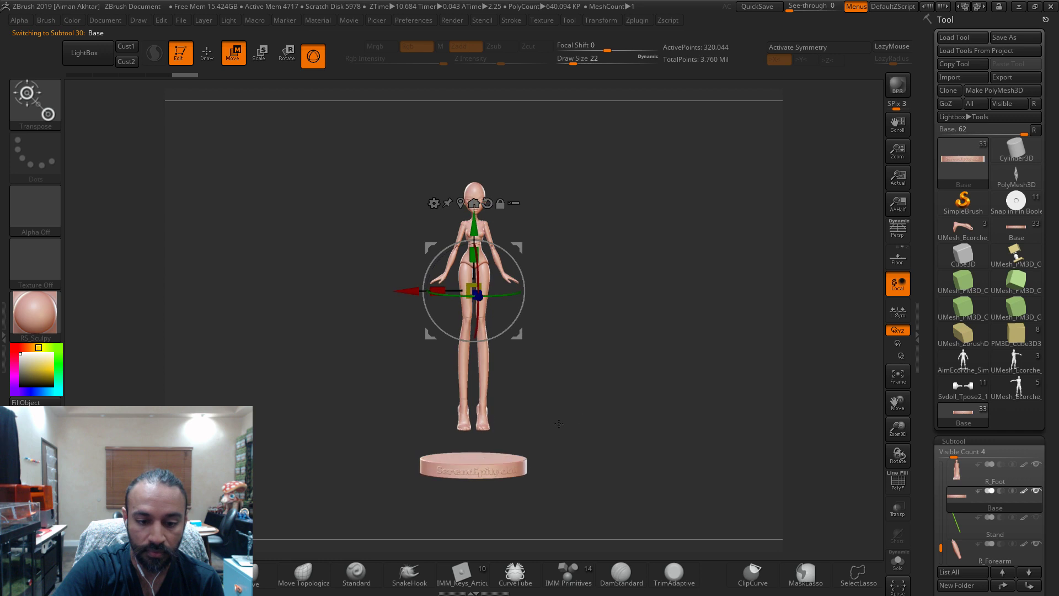
- Pull the left and right shoes and both bare feet down and apart below the legs
left_click(486, 428, "alt")
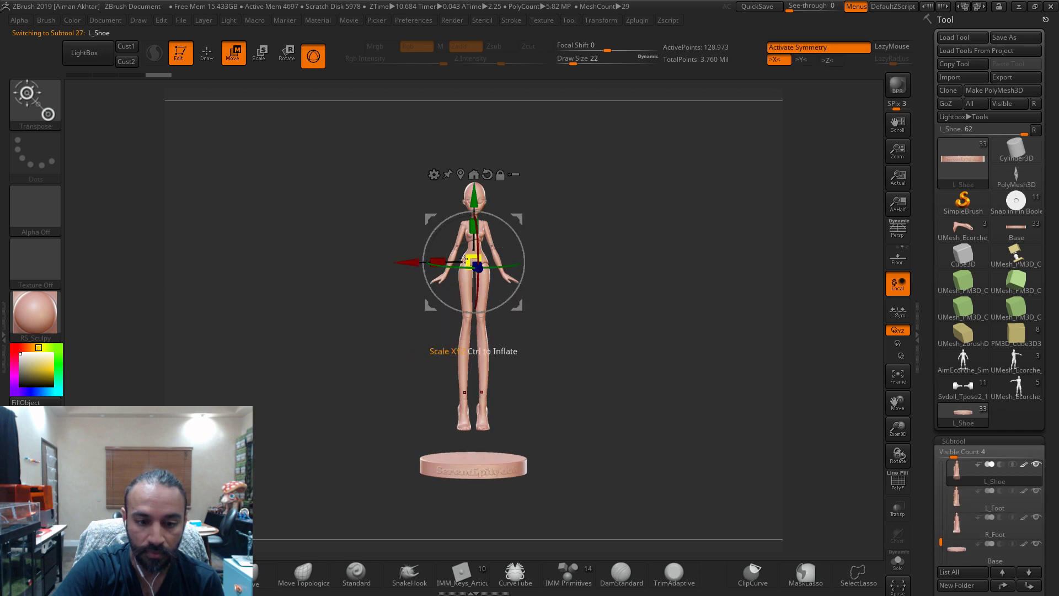
left_click_drag(519, 308, 482, 310)
left_click(463, 427, "alt")
left_click(485, 415, "alt")
left_click(466, 412, "alt")
- Separate the left and right shins outward and down from the thighs, undoing the last unwanted change
left_click(501, 336, "alt")
left_click(466, 341, "alt")
left_click_drag(592, 303, 586, 299, "shift")
mouse_move(487, 313)
left_mouse_down()
mouse_move(523, 313)
mouse_move(500, 313)
left_mouse_up()
left_click_drag(572, 305, 564, 315, "alt")
key("ctrl+z")
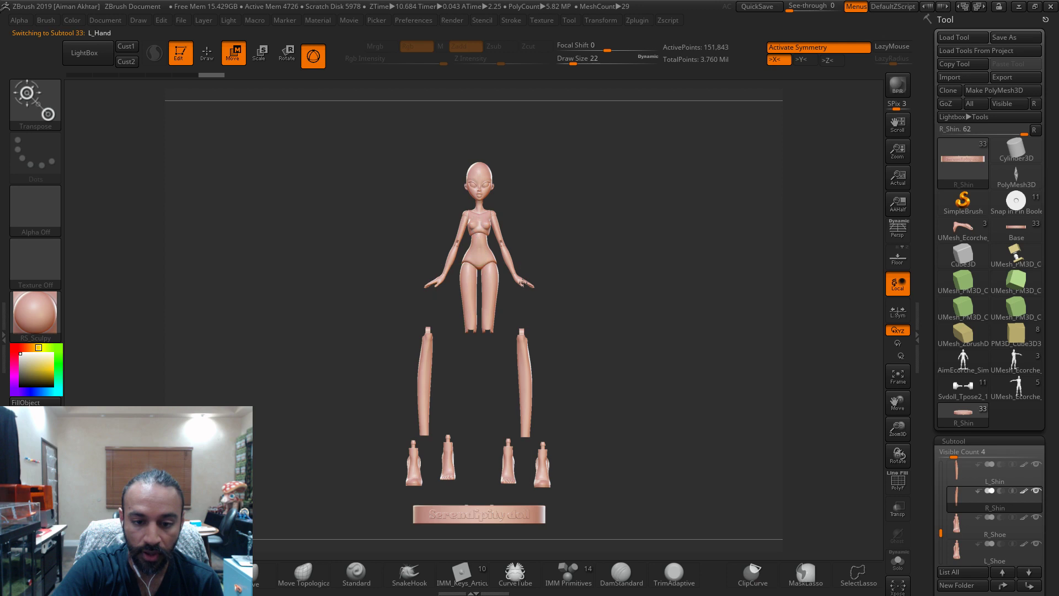
- Move both hands outward, away from the forearms
left_click(522, 282, "alt")
left_click_drag(523, 304, 528, 329)
left_click(435, 283, "alt")
- Lower the left and right thighs away from the hips, level with each other
left_click(488, 316, "alt")
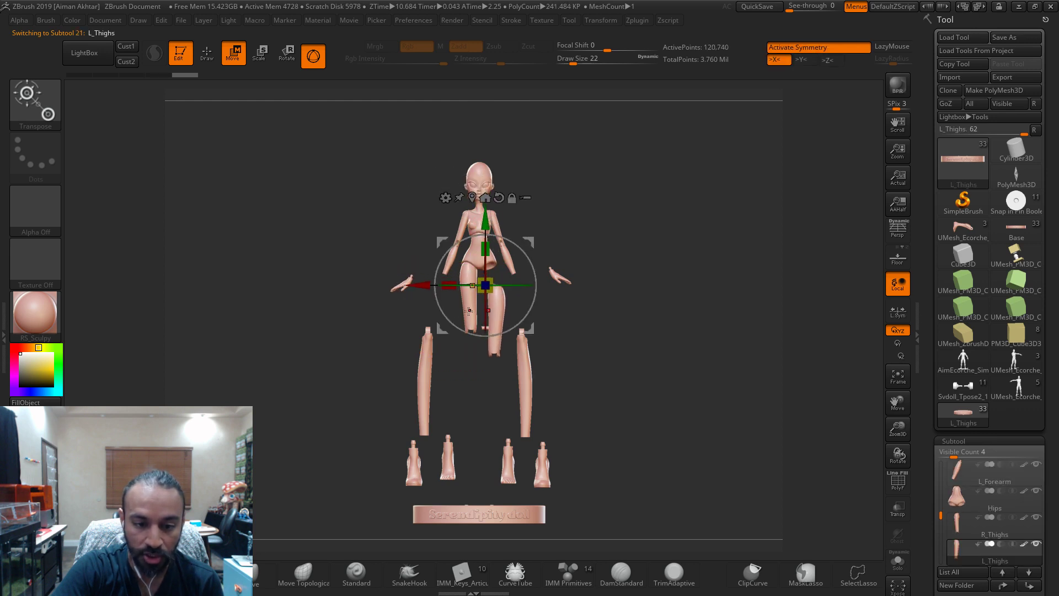
left_click_drag(619, 392, 620, 427, "alt")
left_click(458, 325, "alt")
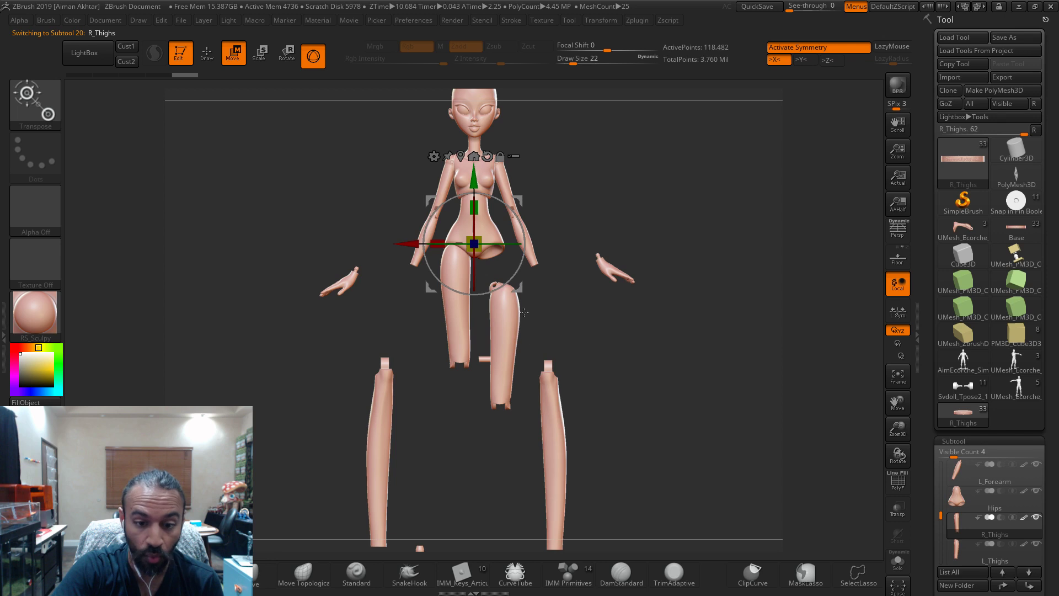
left_click_drag(518, 291, 491, 342)
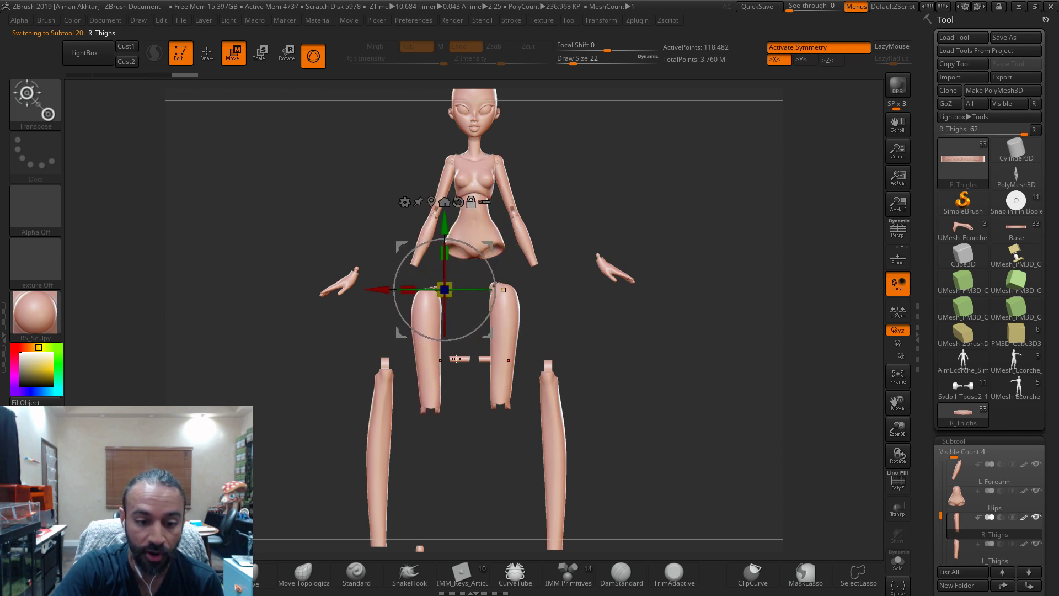
- Move the two knee pins down below the lower ends of the thighs
left_click(472, 358, "alt")
left_click_drag(520, 289, 492, 366)
left_click(484, 359, "alt")
left_click_drag(514, 198, 523, 303)
- Detach the left and right forearms outward, between the elbows and the hands
left_click(530, 245, "alt")
left_click_drag(497, 336, 565, 308)
left_click(402, 288, "alt")
left_click_drag(495, 334, 561, 276)
- Pull both upper arms away from the torso to expose the shoulder ball joints
left_click(488, 246, "alt")
left_click(414, 245, "alt")
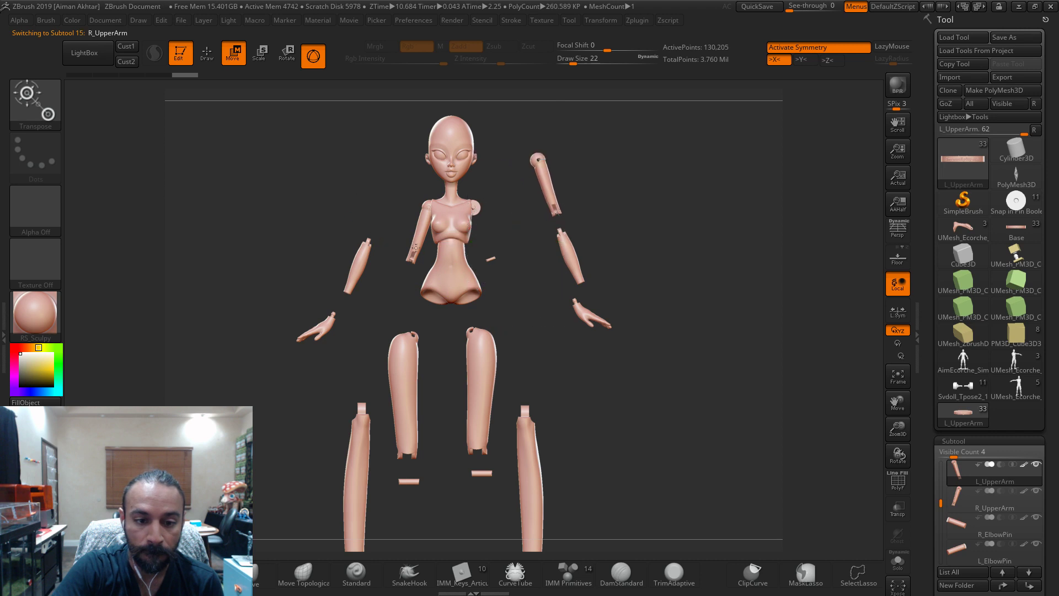
left_click_drag(499, 334, 461, 301)
- Raise the Head subtool above the neck, clear of the eyes
right_click_drag(458, 137, 468, 197, "alt")
left_click(469, 197, "alt")
left_click_drag(510, 390, 512, 311)
right_click_drag(494, 172, 492, 215, "alt")
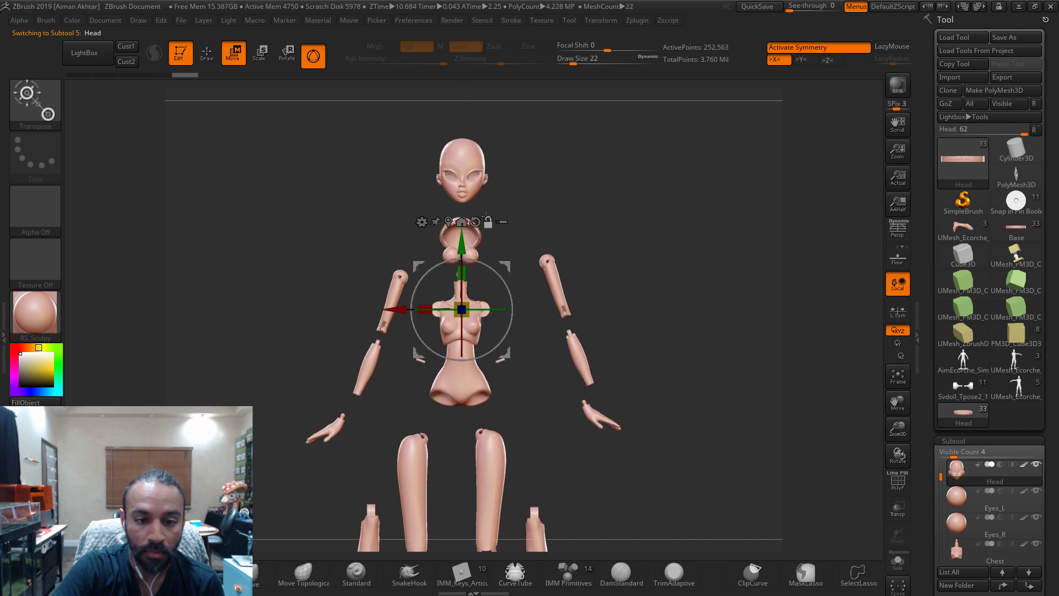
- Undo the first change to the Head_Top piece, turn off symmetry and move the piece above the head
left_click(475, 231, "alt")
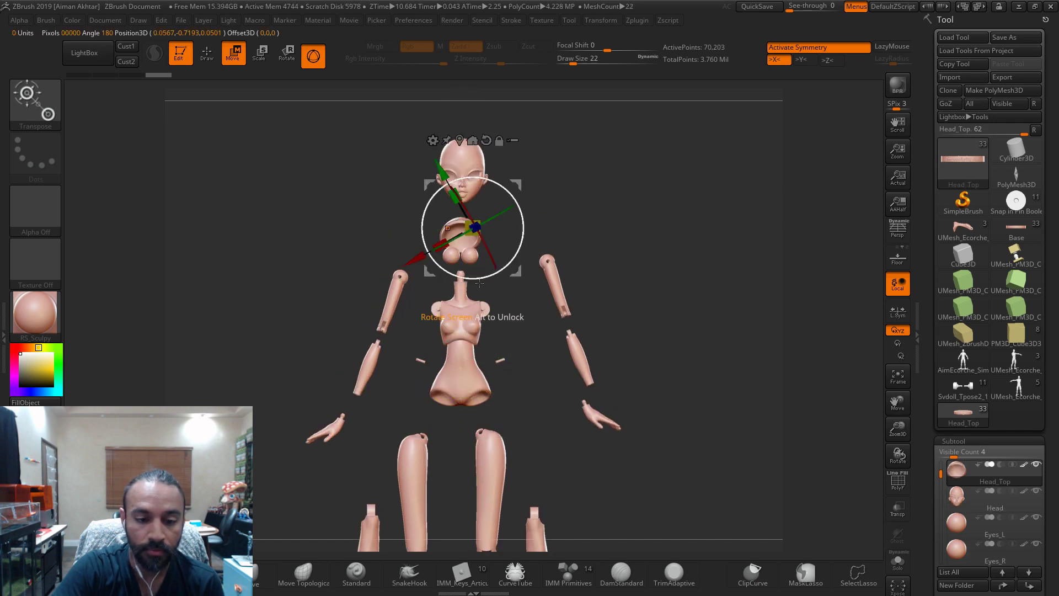
left_click_drag(504, 268, 504, 171)
key("ctrl+z")
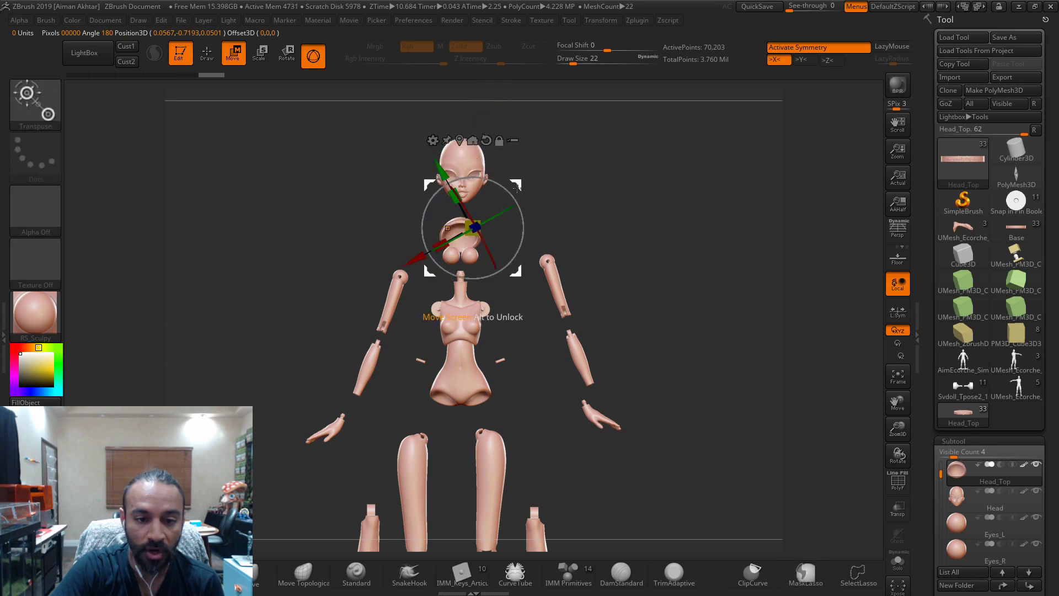
key("x")
left_click_drag(516, 270, 512, 171)
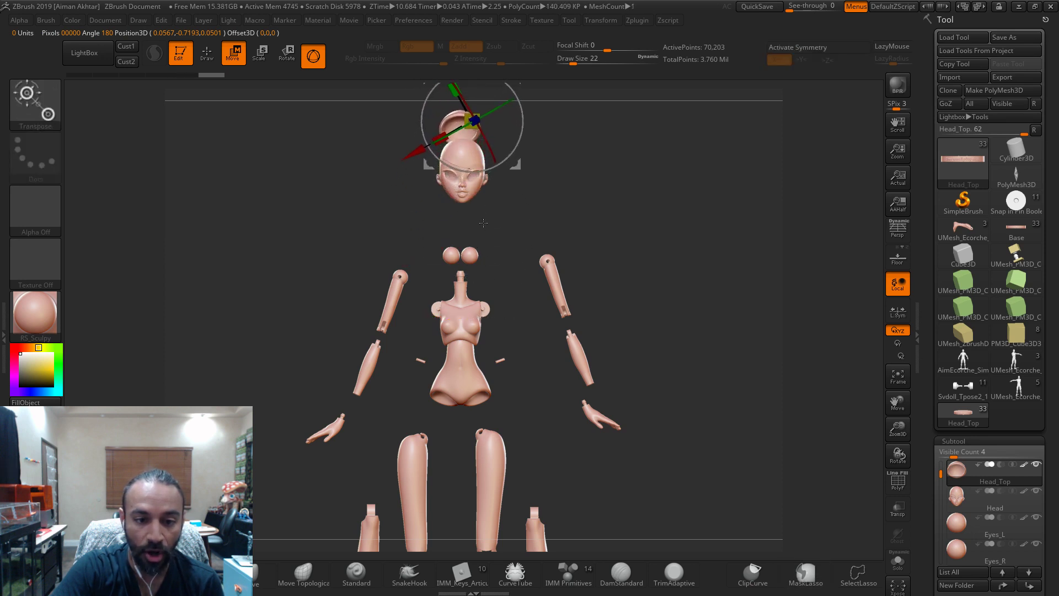
- Move the Eyes_L and Eyes_R spheres up and outward to opposite sides of the head
left_click(472, 259, "alt")
left_click_drag(515, 300, 558, 230)
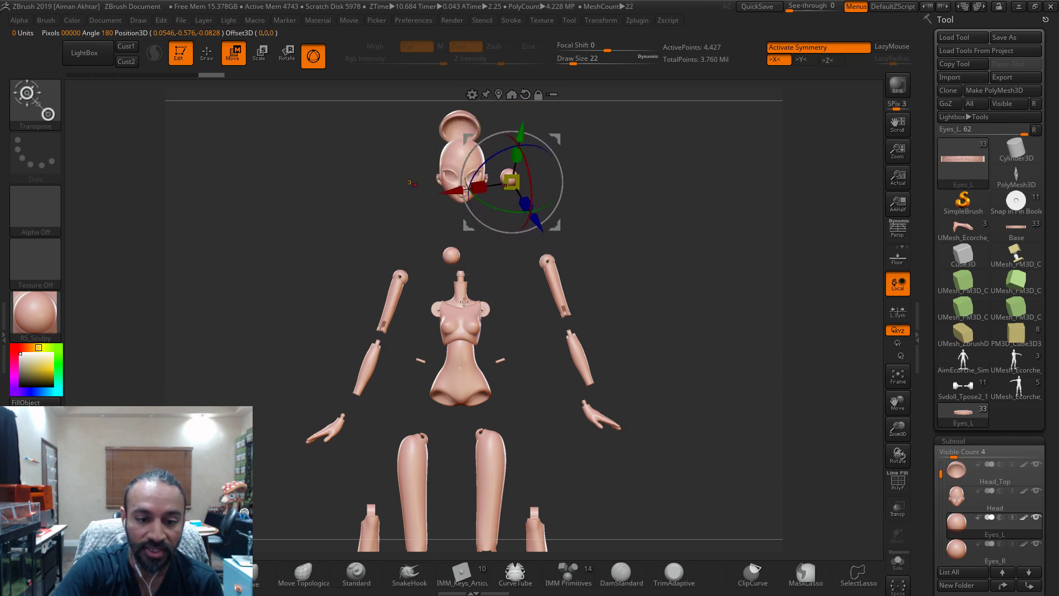
left_click(451, 255, "alt")
left_click_drag(503, 434, 467, 352)
- Raise the Chest subtool toward the head, and move the L_Shoulder and R_Shoulder joints up and outward beside it
left_click(463, 378, "alt")
left_click_drag(518, 385, 510, 331)
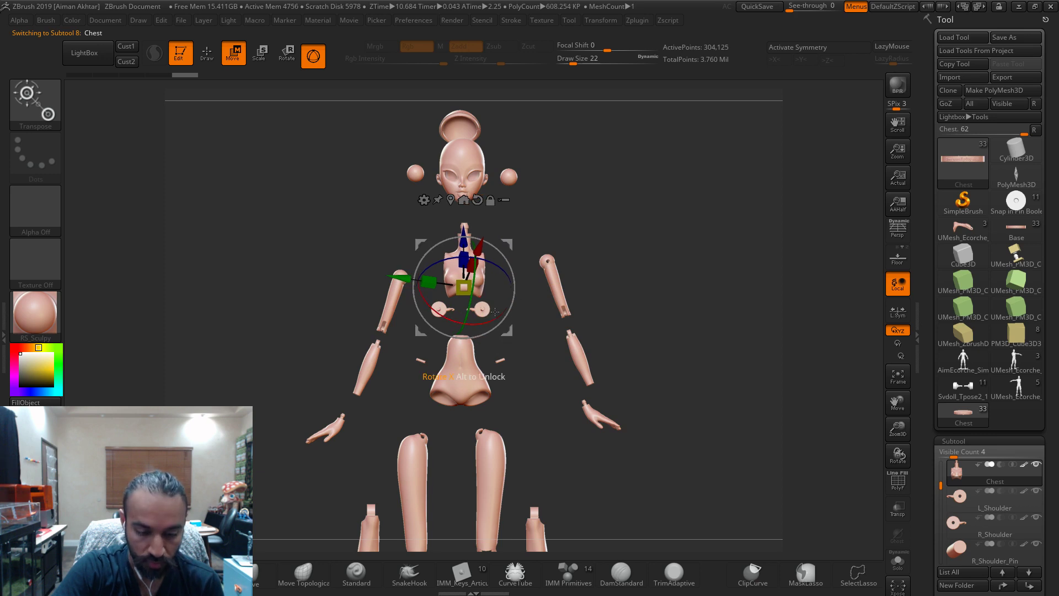
scroll(545, 366, "up", 3)
key("x")
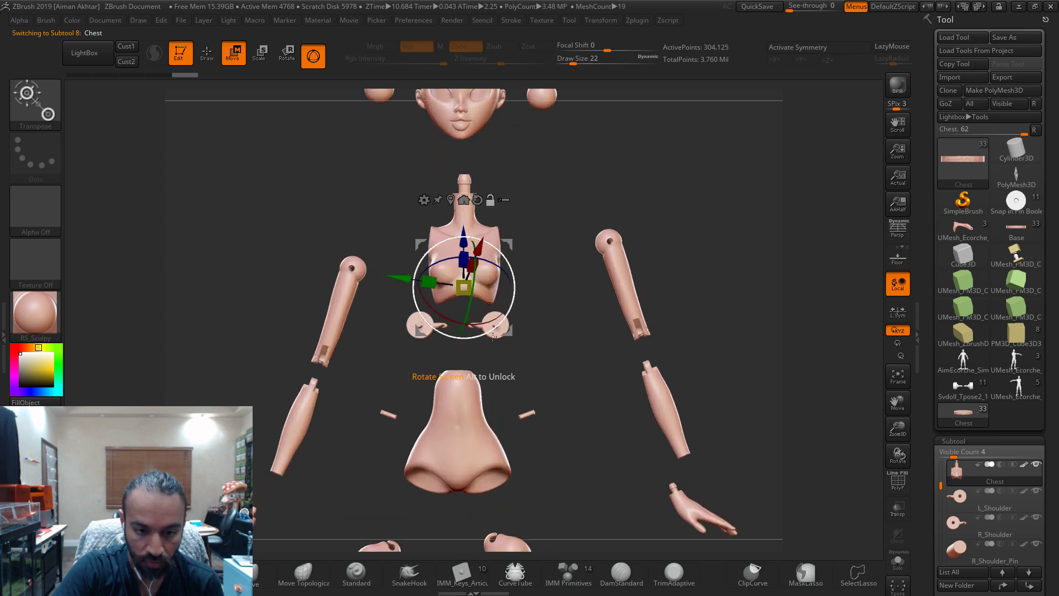
left_click(494, 331, "alt")
left_click_drag(457, 466, 527, 377)
left_click(424, 334, "alt")
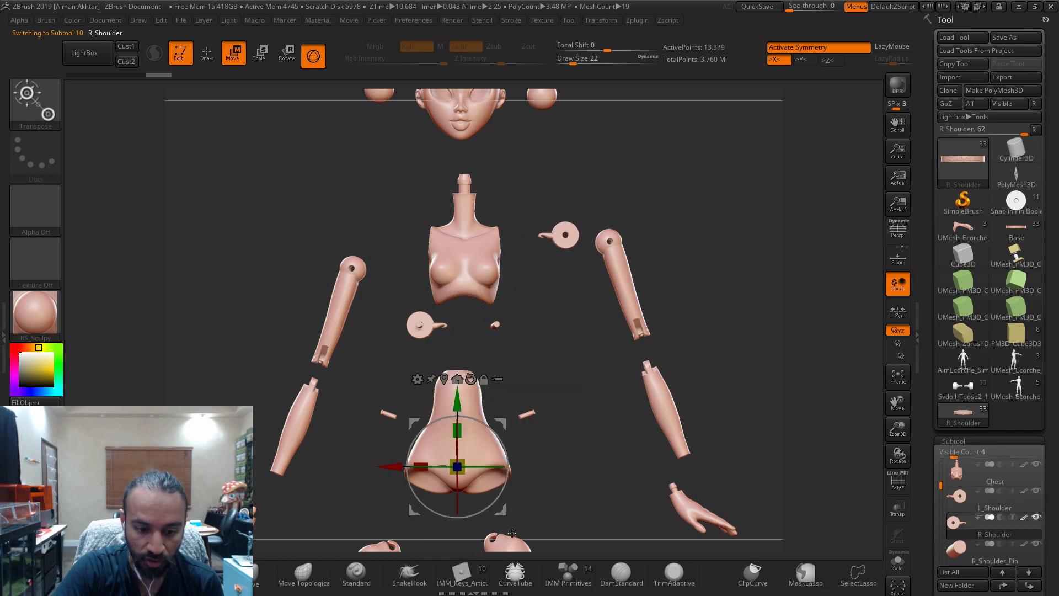
left_click_drag(499, 488, 462, 393)
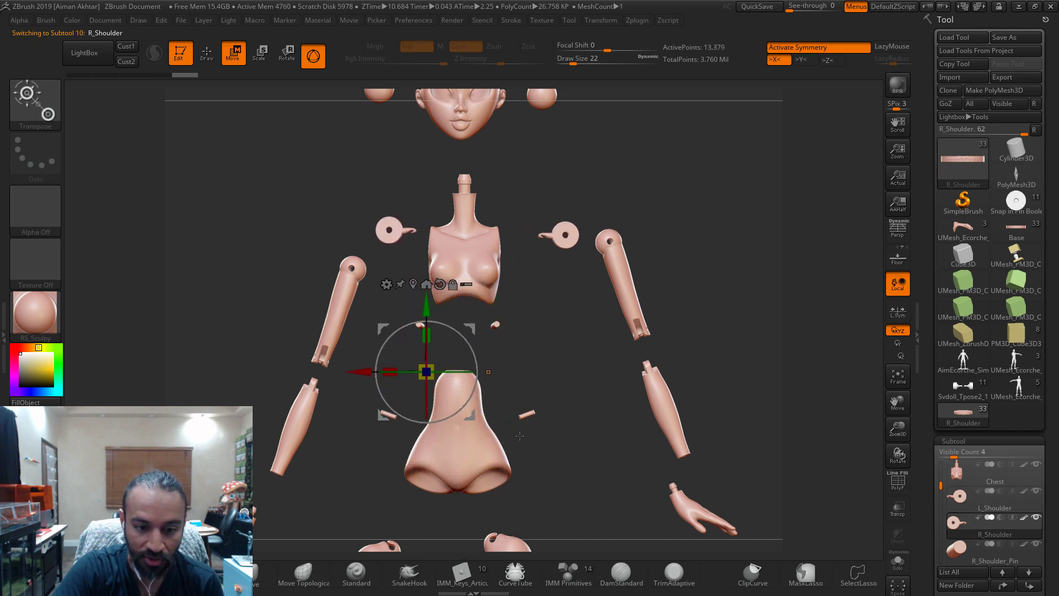
- Move both shoulder pins up and outward so each sits beneath its detached shoulder joint
left_click(495, 329, "alt")
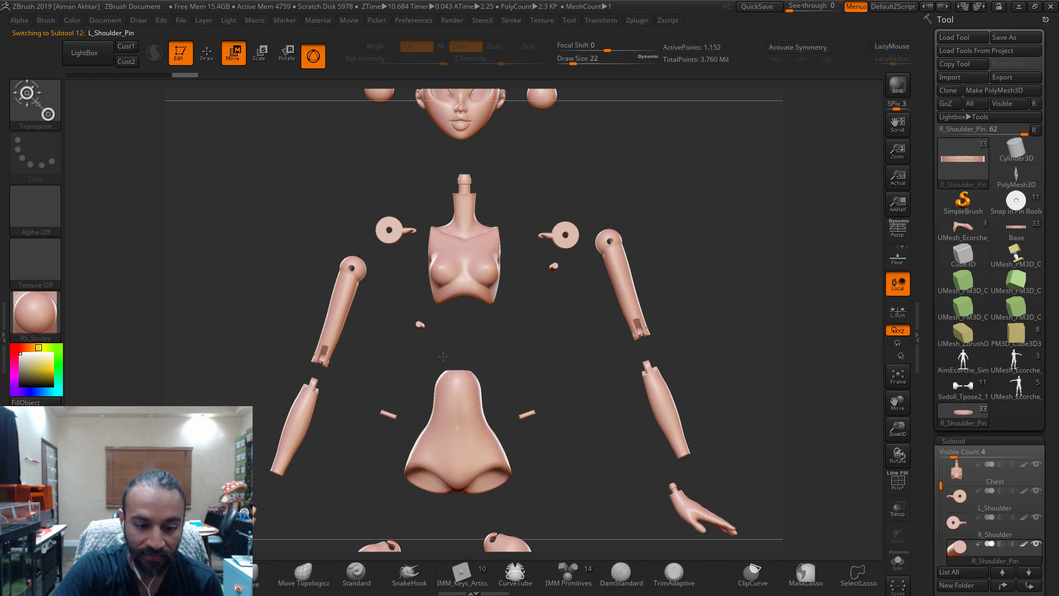
left_click(420, 324, "alt")
left_click_drag(500, 515, 475, 461)
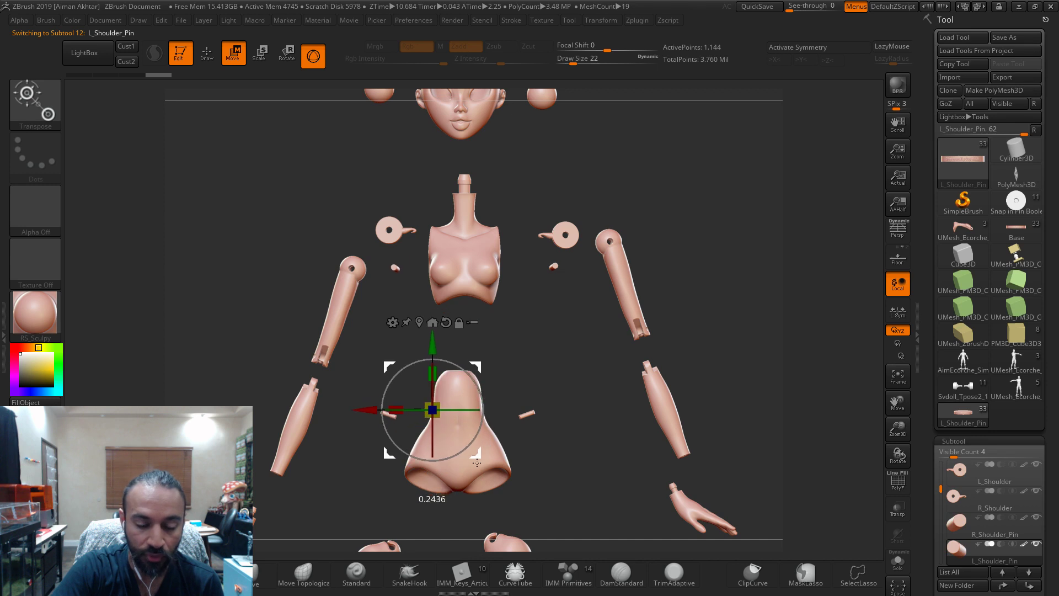
- Isolate the Chest subtool and examine its shoulder socket, pin hole and neck peg from the side and front
left_click_drag(297, 135, 252, 133)
left_click(206, 54)
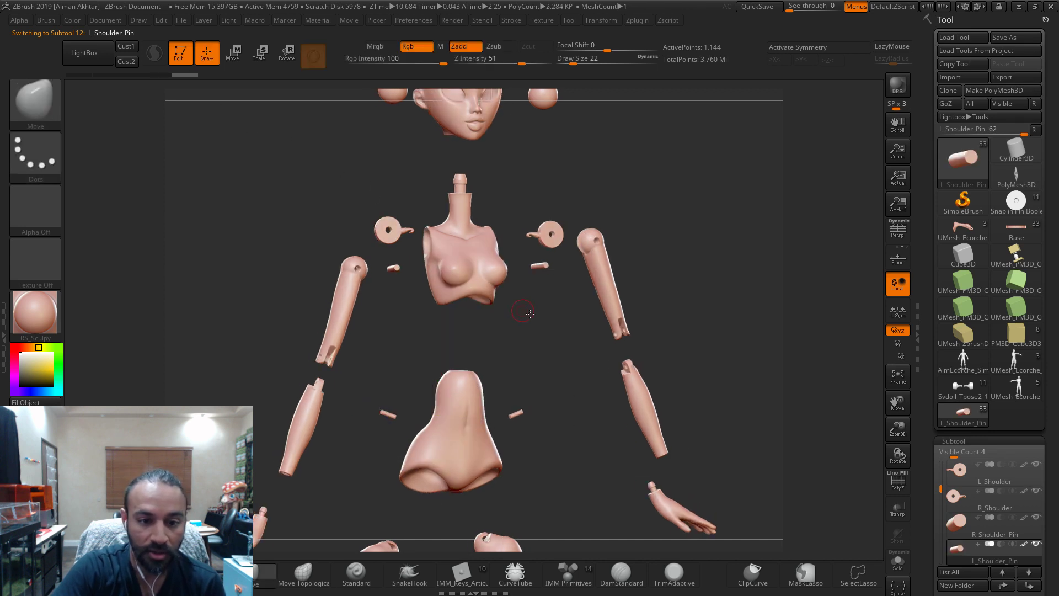
left_click_drag(579, 317, 560, 317)
key("Up")
key("Up")
key("Up")
key("Up")
left_click(897, 588)
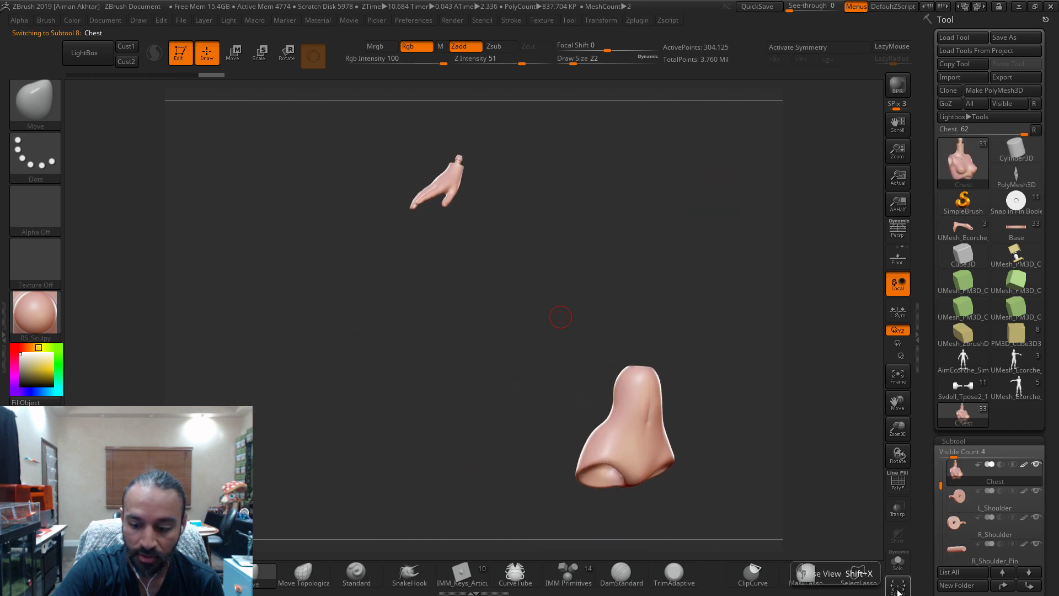
left_click(899, 564)
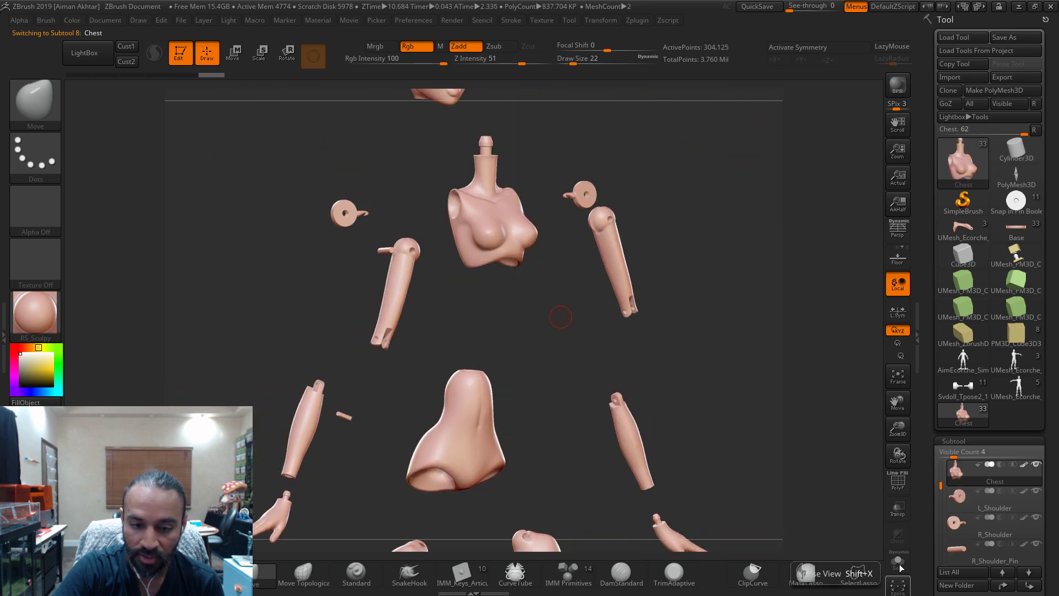
left_click_drag(671, 447, 530, 334)
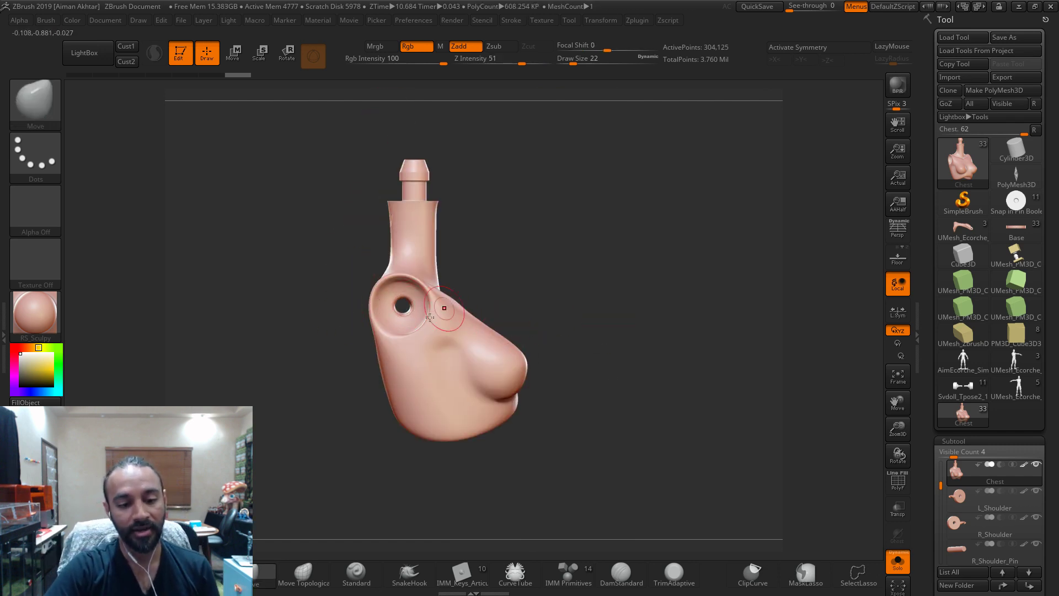
left_click_drag(551, 320, 511, 336)
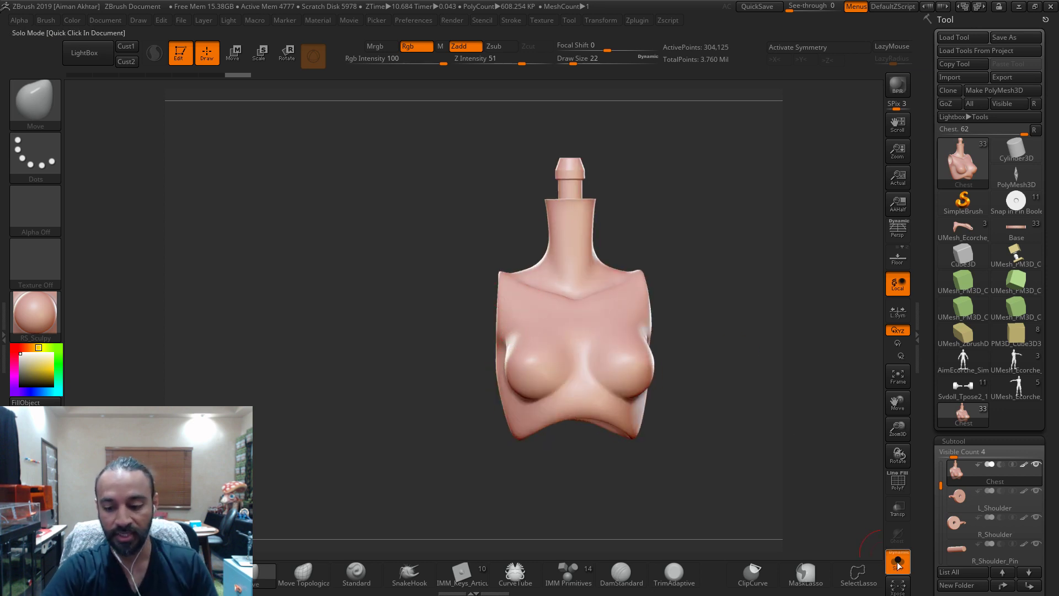
- Show all the parts again and inspect the separated joints from the head down to the hips and thighs
left_click(896, 561)
left_click_drag(740, 373, 722, 337, "alt")
left_click_drag(672, 408, 657, 387, "alt")
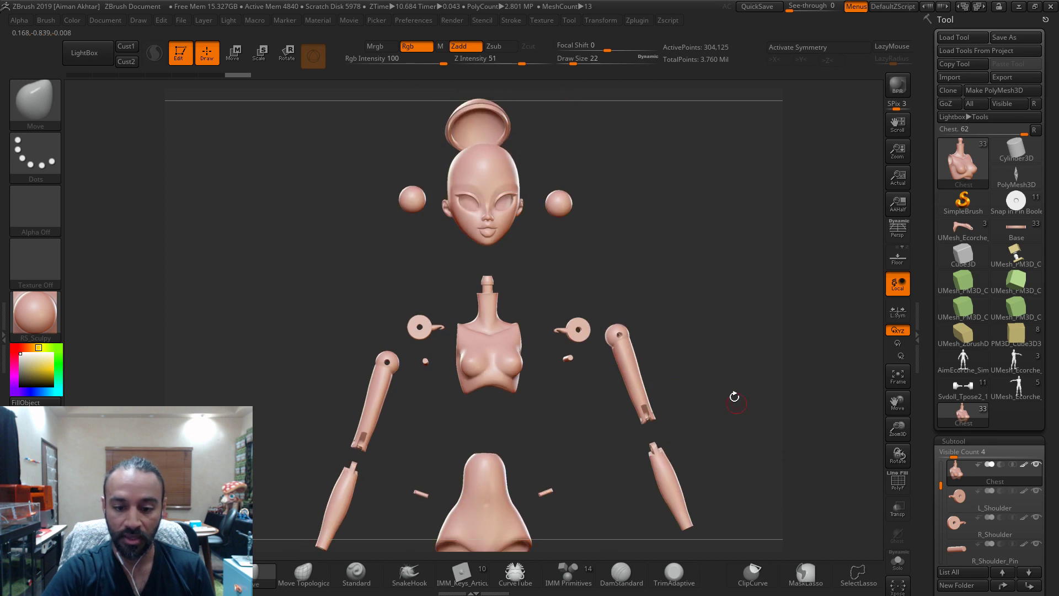
left_click_drag(741, 407, 618, 262, "alt")
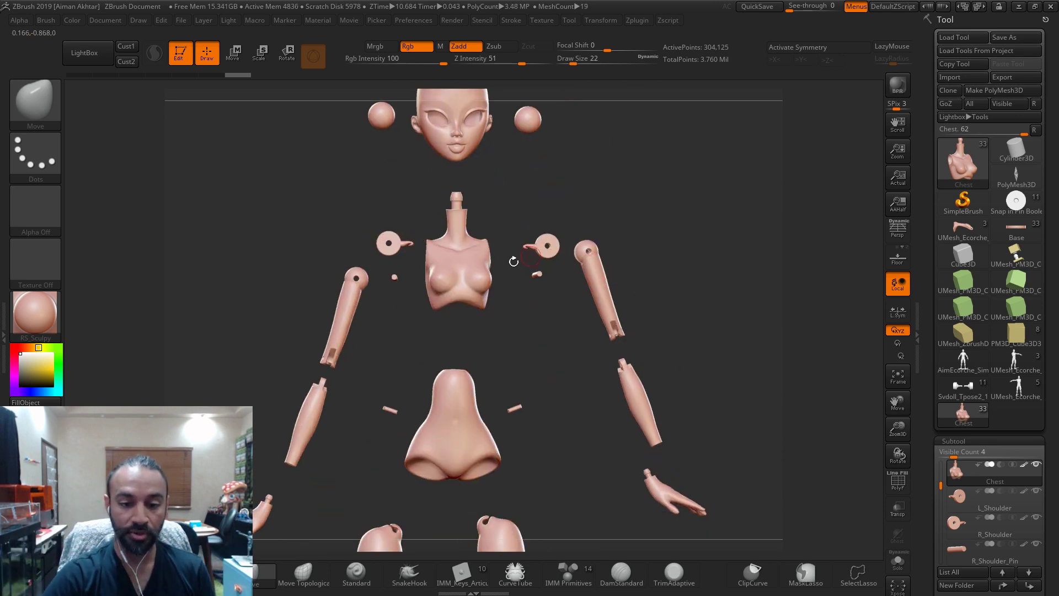
left_click_drag(584, 268, 566, 281)
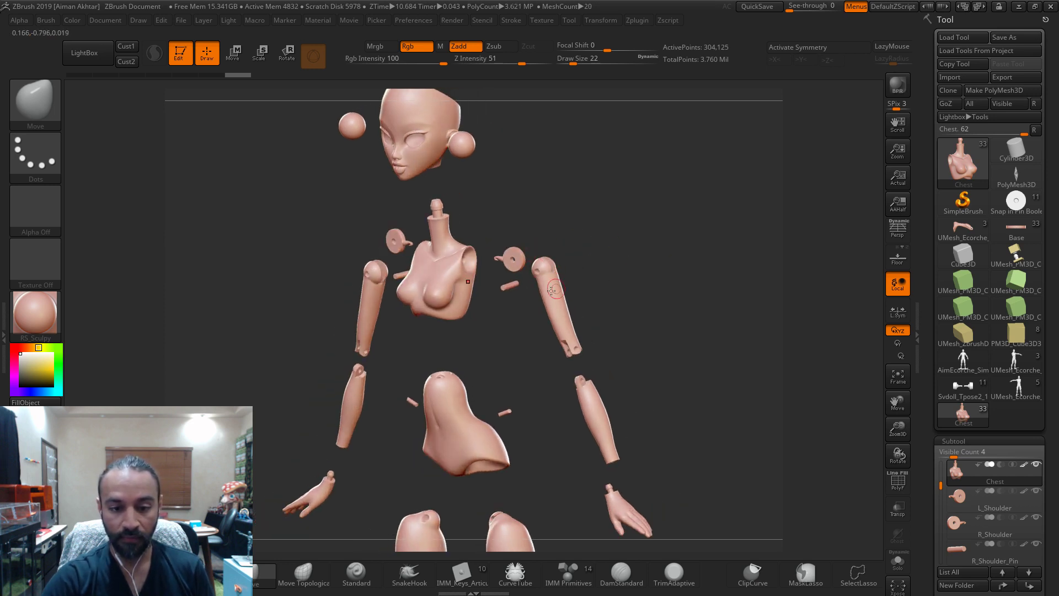
left_click_drag(636, 292, 770, 138)
left_click_drag(588, 333, 538, 339, "alt")
left_click_drag(673, 285, 539, 223)
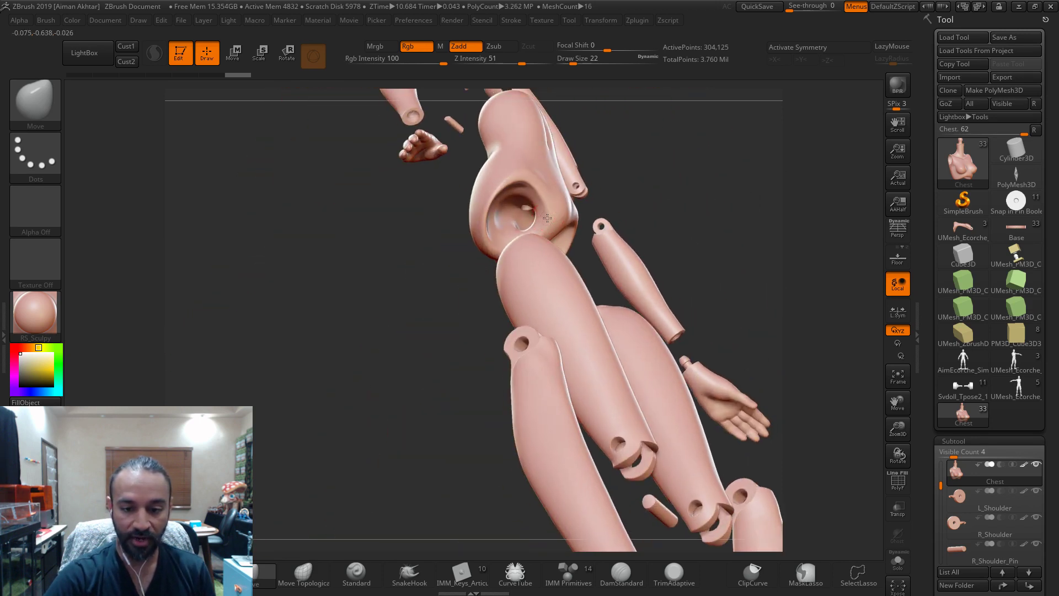
- Isolate the Hips subtool, examine its leg sockets, and bring the other parts back into view
left_click(547, 218, "alt")
left_click(898, 560)
left_click_drag(792, 405, 634, 471)
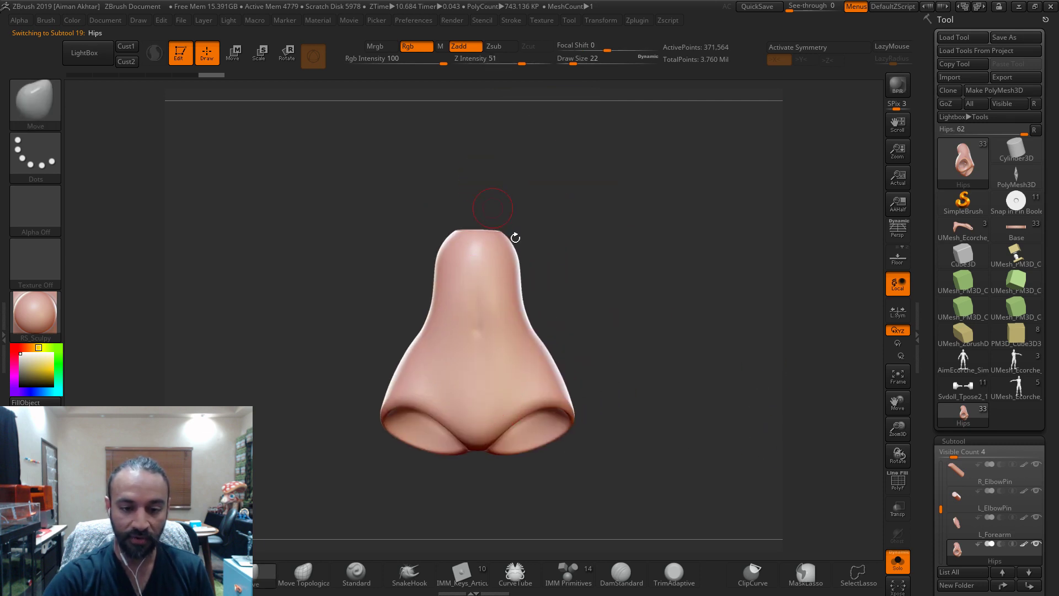
left_click(897, 584)
- Inspect the chest, arm and hip parts of the exploded doll, including the ball joints at the tops of the thighs
left_click_drag(704, 359, 688, 570, "alt")
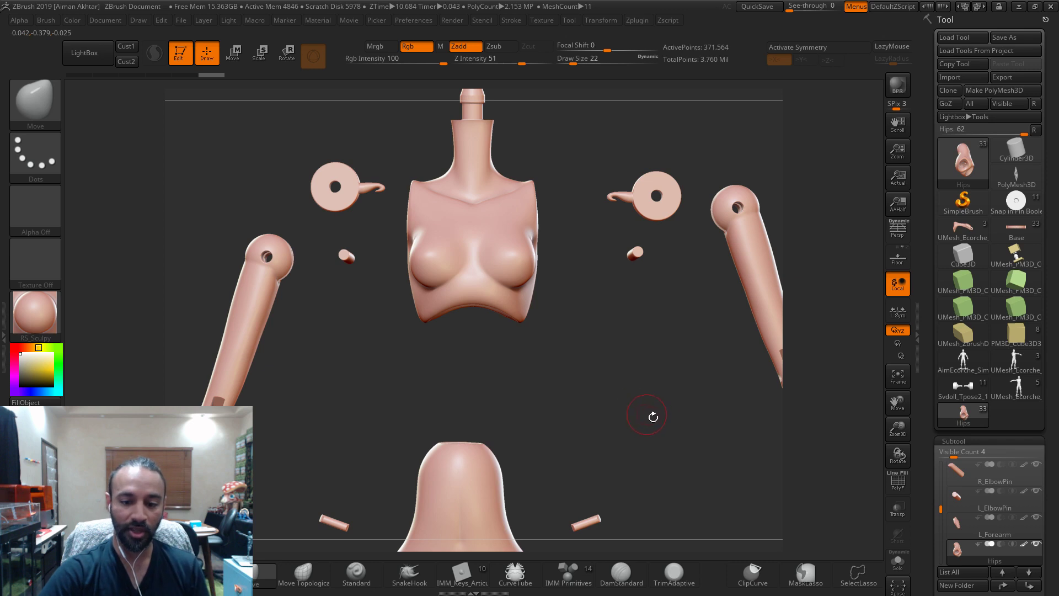
key("f")
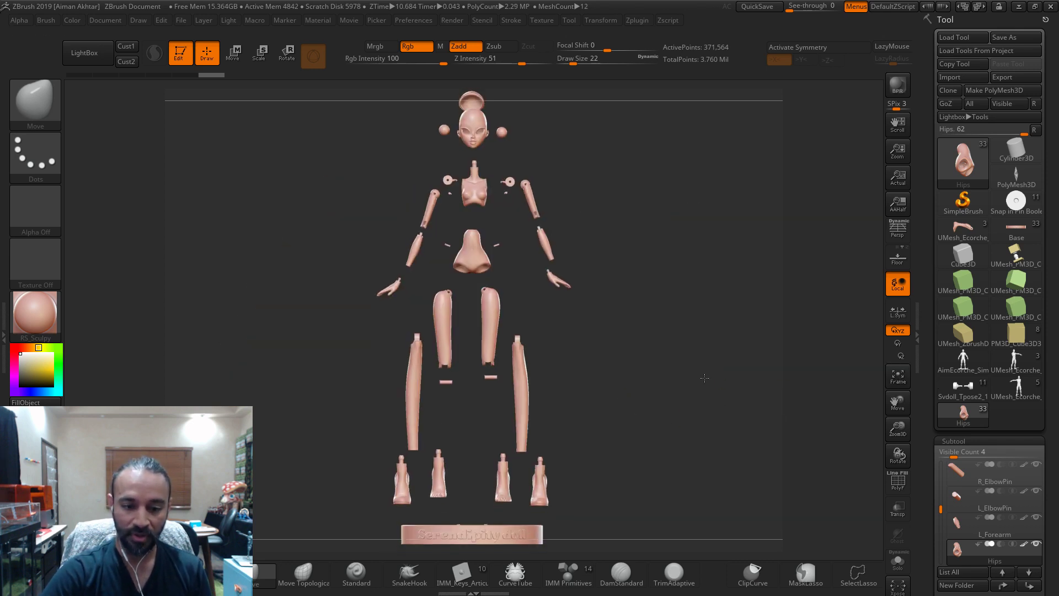
left_click_drag(686, 373, 624, 338)
left_click_drag(595, 228, 541, 251, "alt")
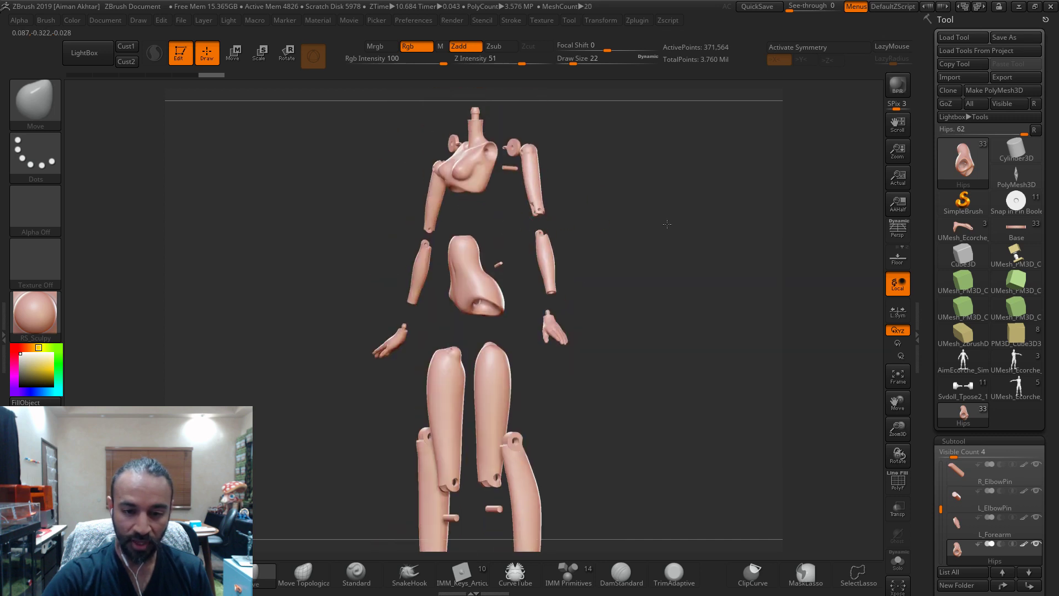
left_click_drag(664, 222, 681, 245, "alt")
left_click_drag(612, 249, 605, 199)
left_click_drag(577, 475, 388, 376, "alt")
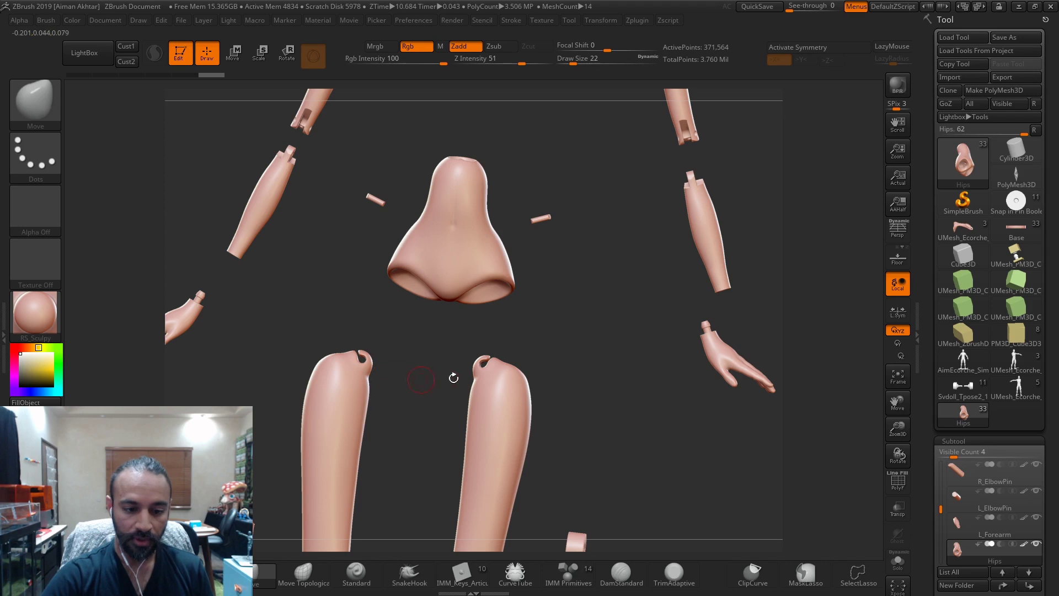
- Examine the knee pins, lower legs, ankle pegs and interchangeable feet, and return to the head and shoulder parts
left_click_drag(679, 398, 507, 197)
left_click_drag(686, 312, 696, 181, "alt")
left_click_drag(664, 459, 668, 242, "alt")
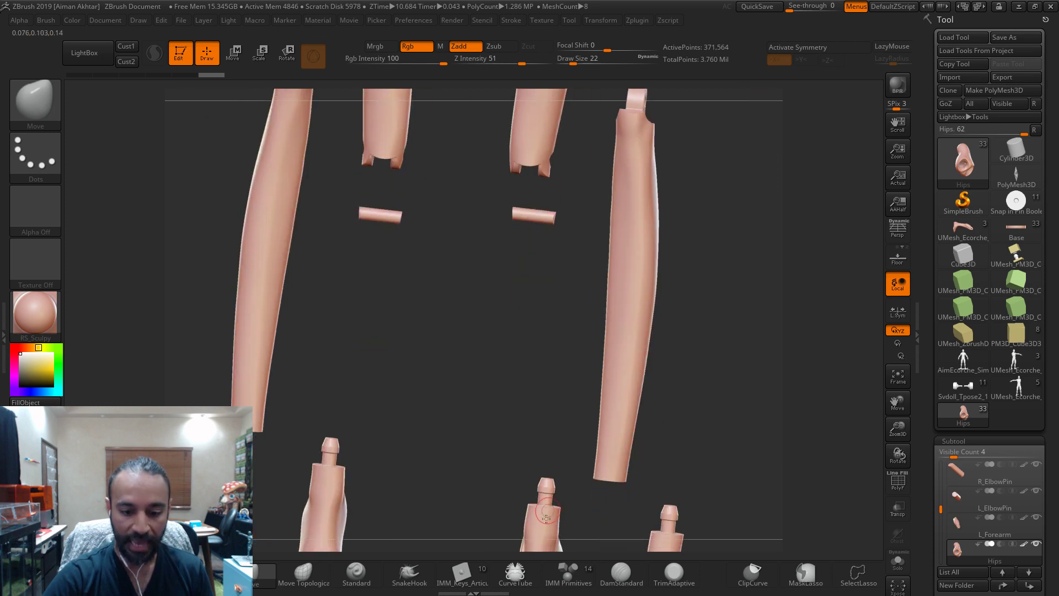
left_click_drag(477, 374, 596, 385)
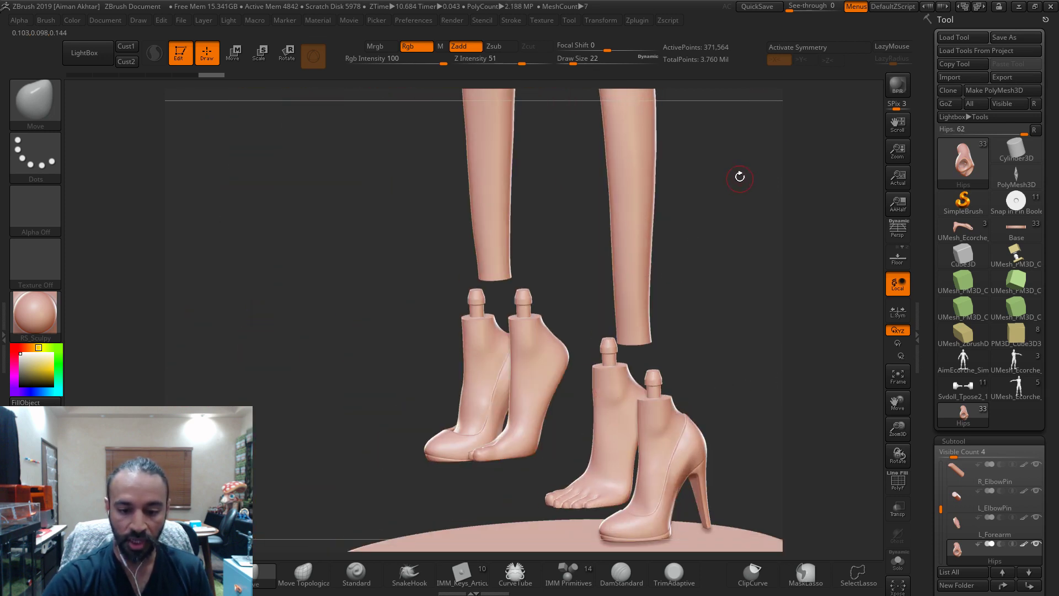
left_click_drag(739, 173, 630, 430)
left_click_drag(552, 264, 493, 253)
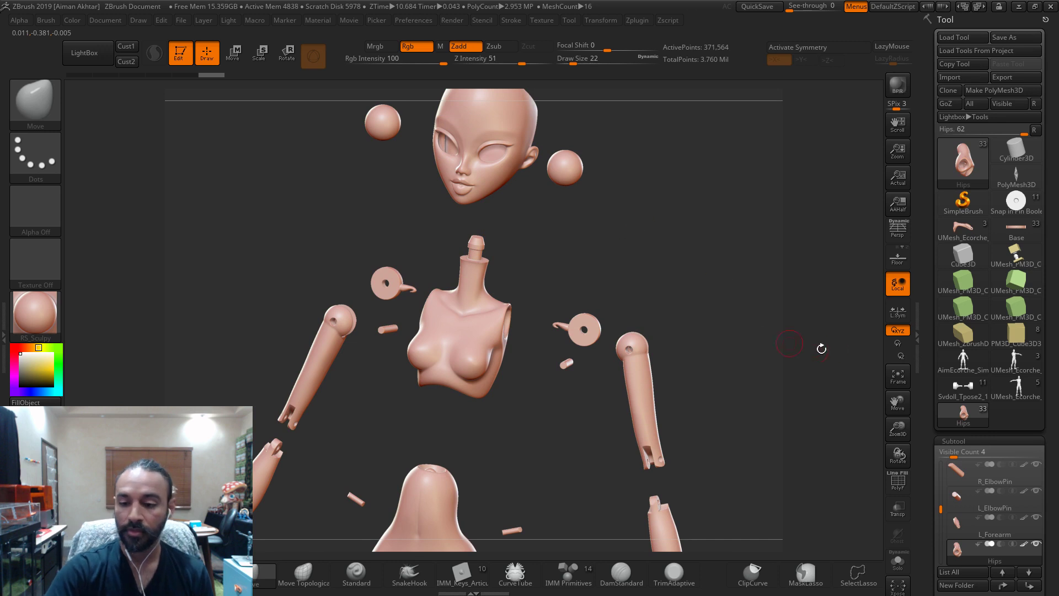
- Fit the entire exploded doll and its base in the view
left_click(898, 377)
key("f")
mouse_move(686, 407)
left_mouse_down()
mouse_move(669, 406)
mouse_move(697, 407)
left_mouse_up()
mouse_move(962, 309)
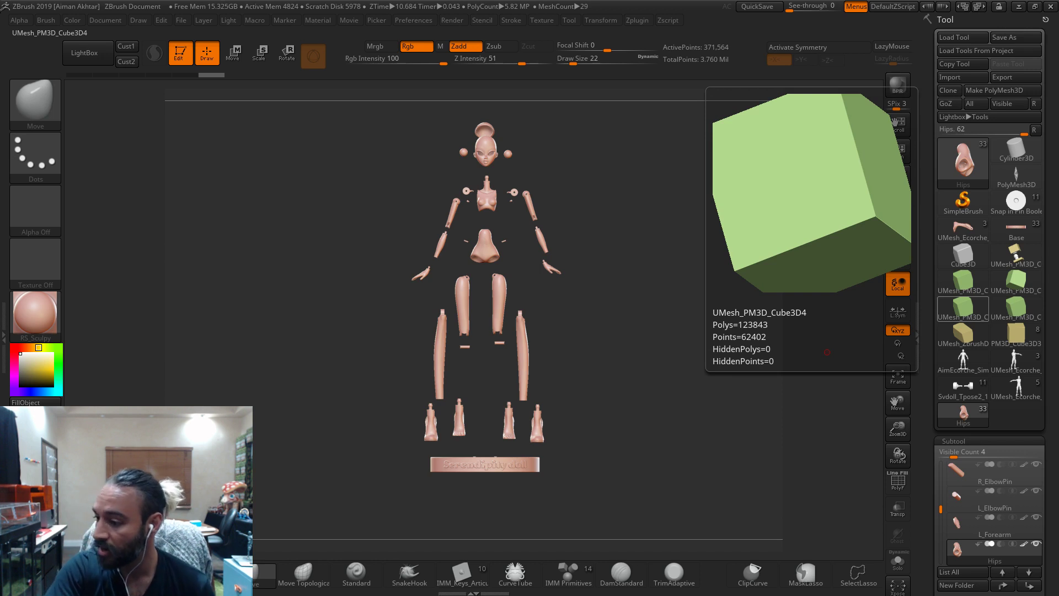
- Examine the hollow underside of the chest and its internal hook up close, and return to the overall doll layout
left_click_drag(619, 274, 638, 383)
left_click_drag(570, 319, 703, 423, "alt")
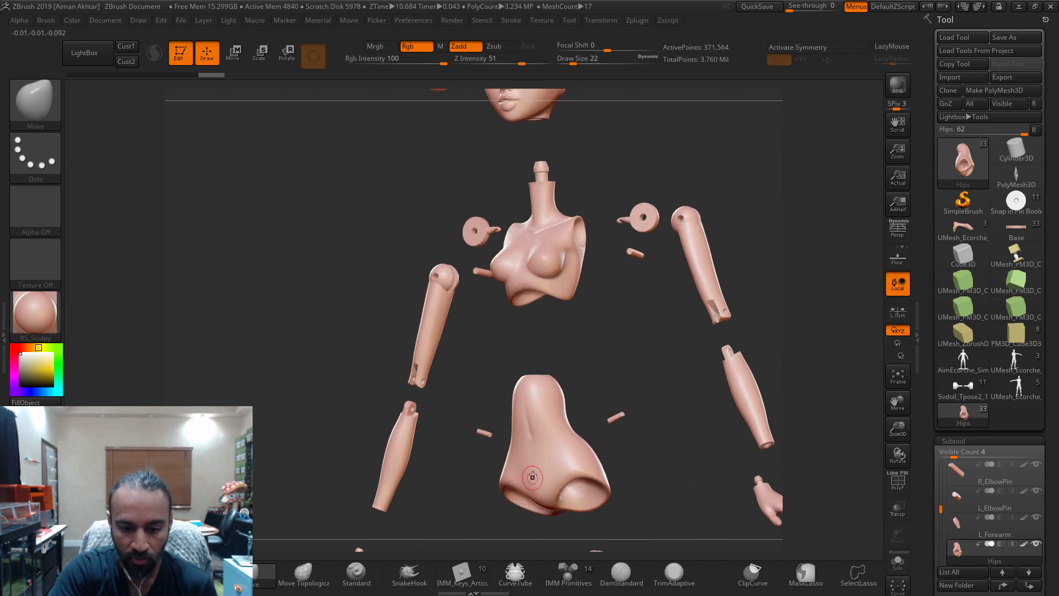
left_click_drag(594, 352, 614, 346)
left_click_drag(614, 345, 638, 406, "alt")
left_click_drag(677, 182, 628, 349, "alt")
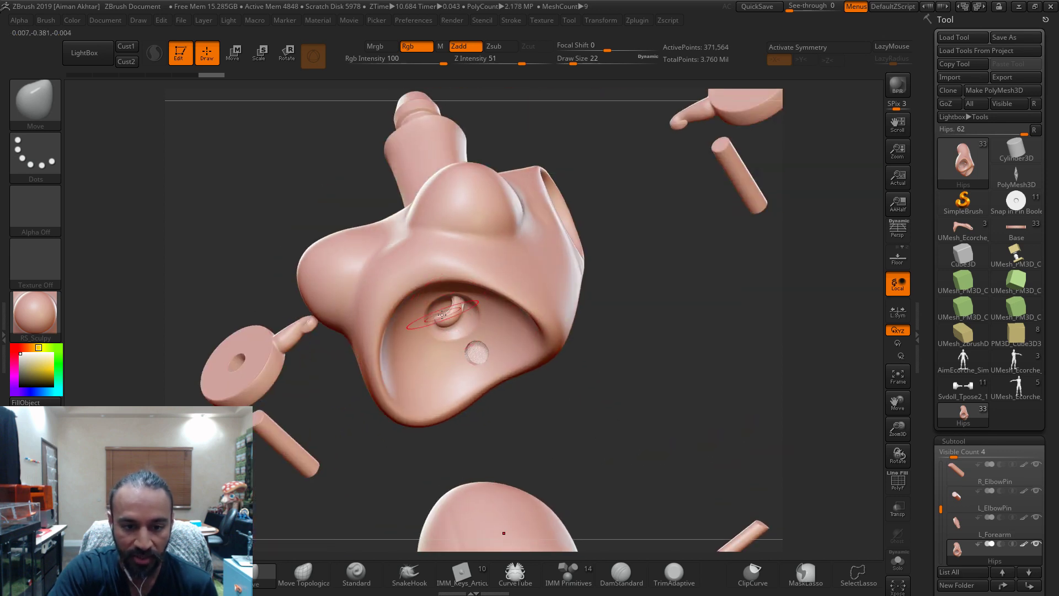
left_click_drag(655, 396, 674, 396)
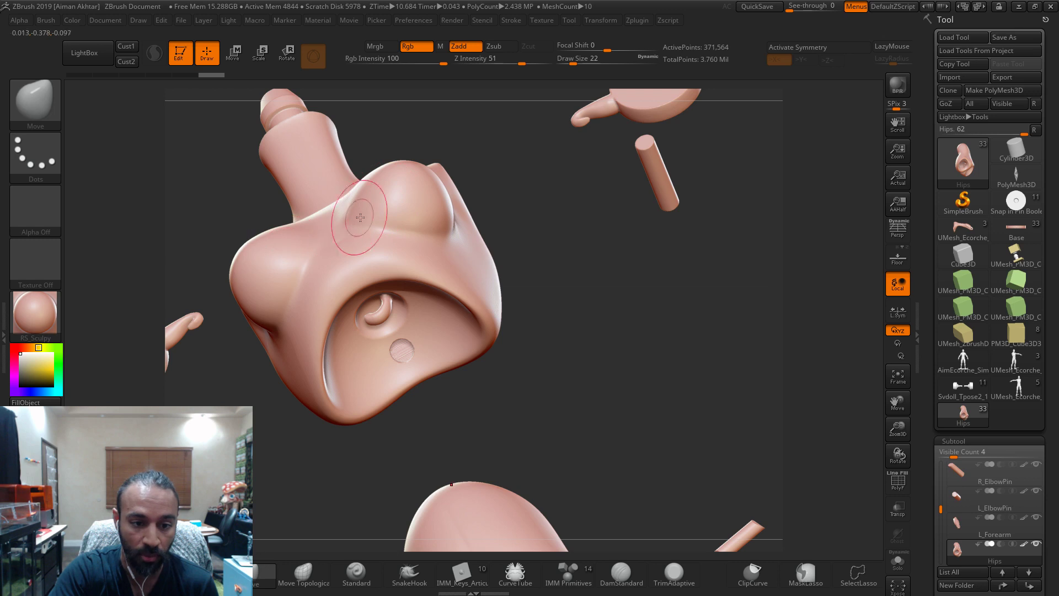
left_click_drag(534, 373, 511, 378, "alt")
left_click_drag(603, 451, 622, 496)
left_click_drag(636, 367, 579, 353, "alt")
left_click_drag(636, 451, 693, 353, "alt")
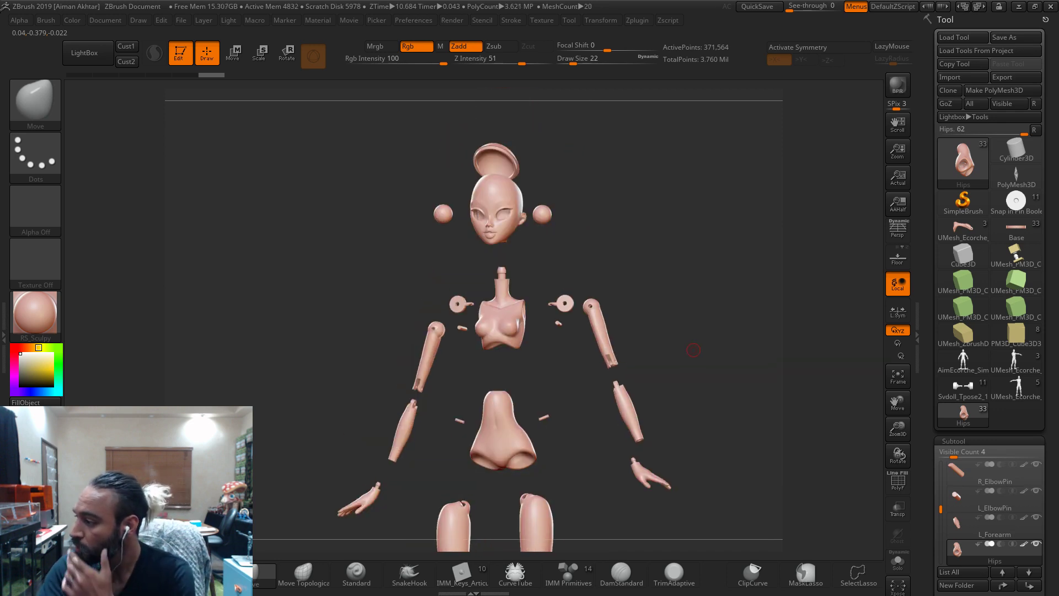
- Switch to File Explorer, open the Pics folder, and browse the photos of the printed doll in different poses
key("alt+Tab")
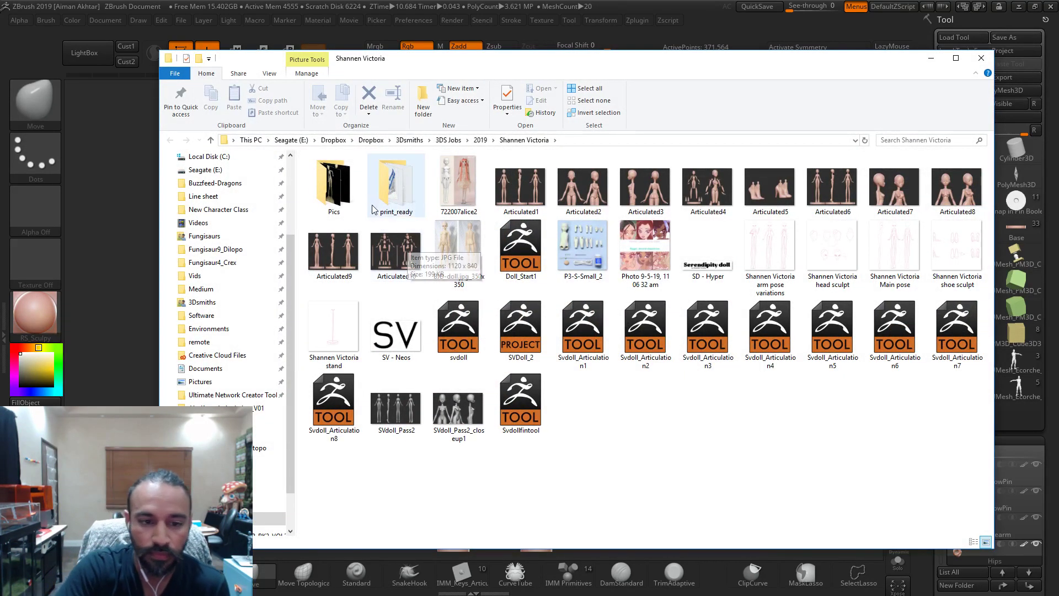
double_click(313, 188)
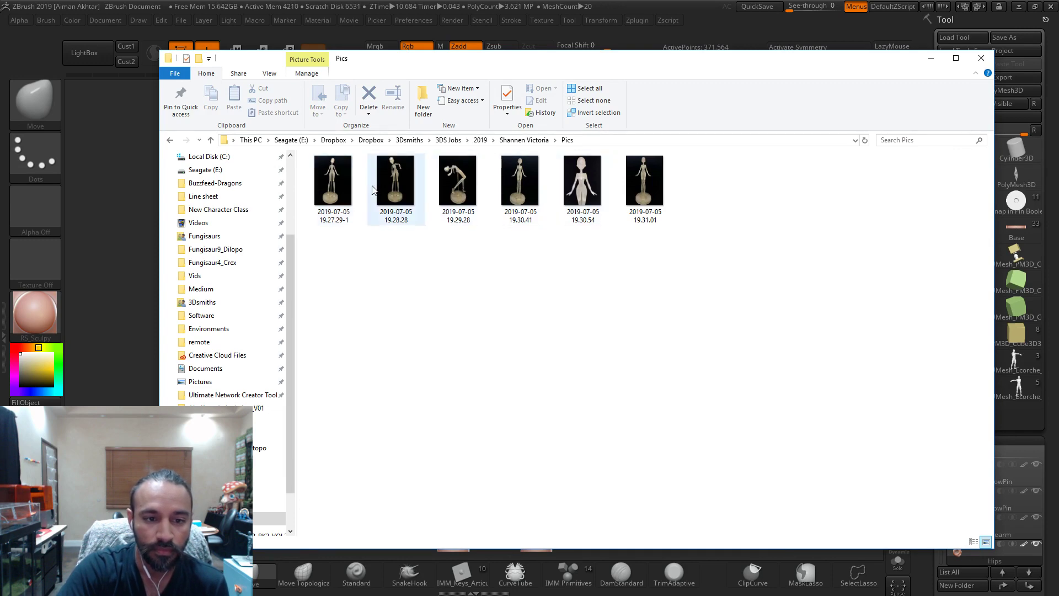
double_click(349, 188)
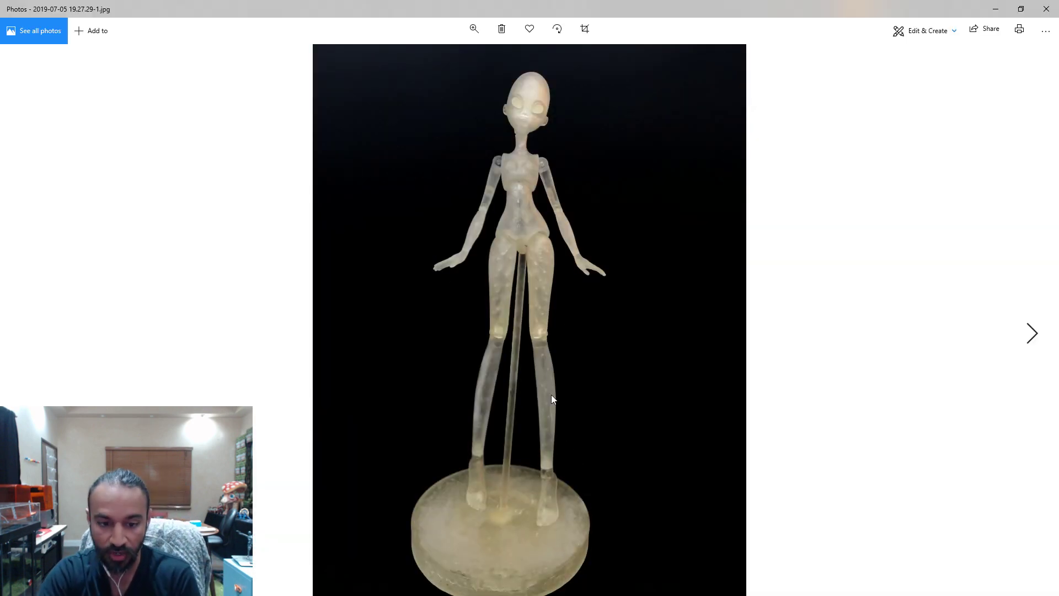
key("Right")
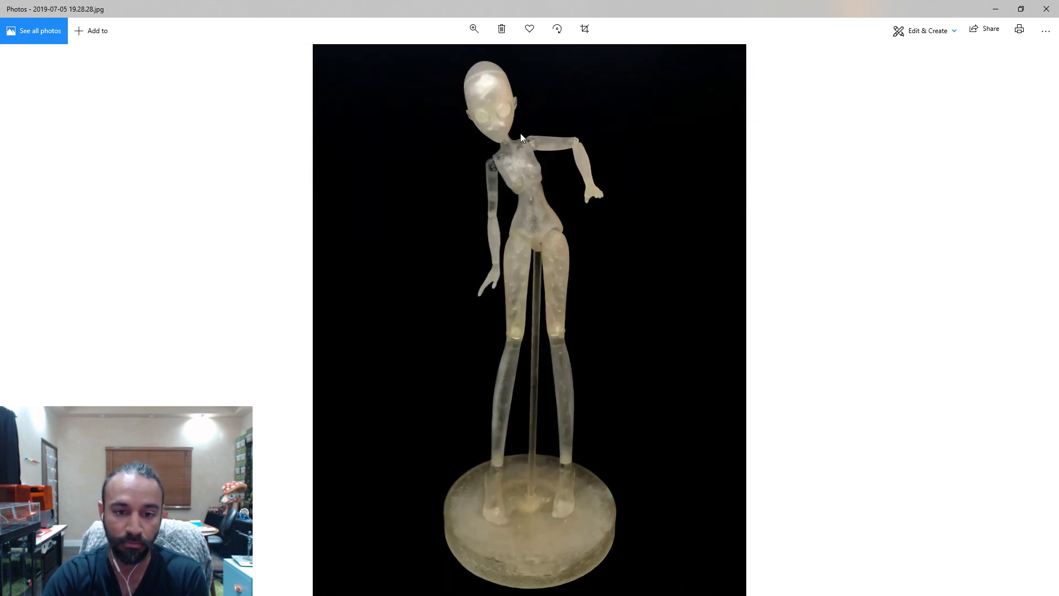
key("Right")
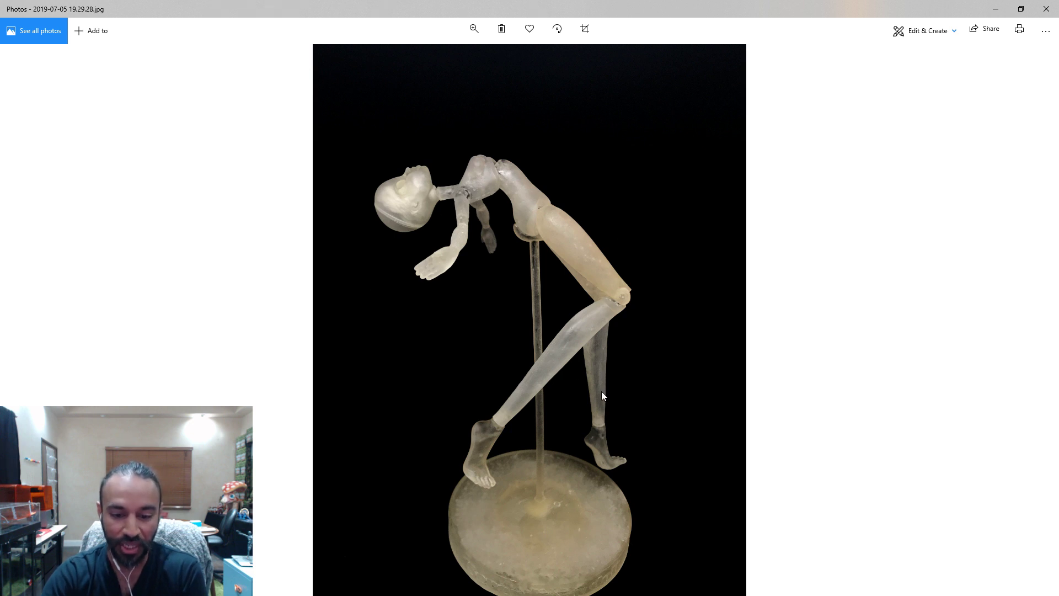
key("Right")
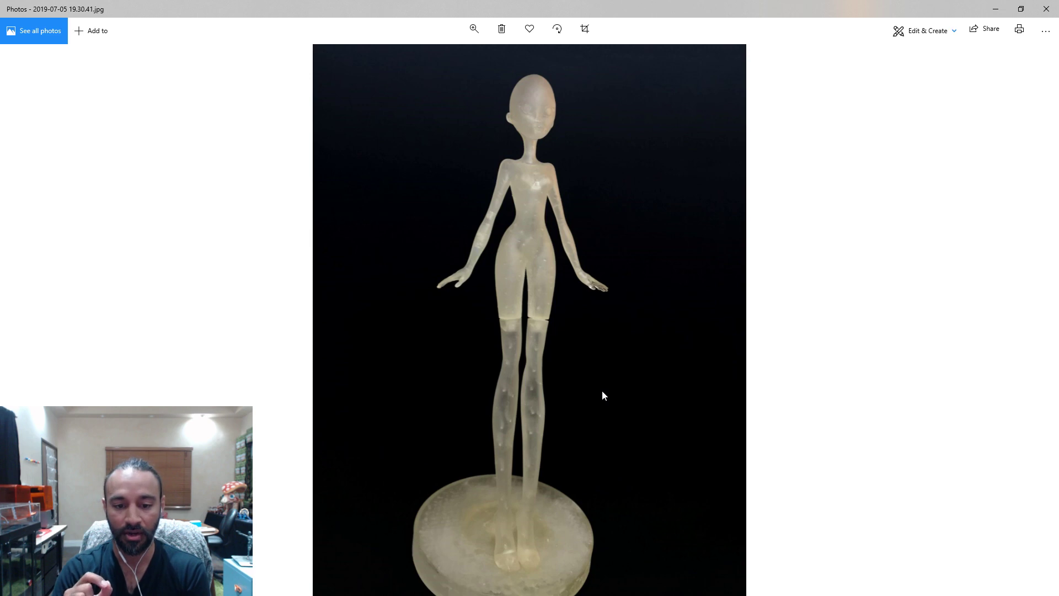
- Browse back and forth through the photos of the printed doll, comparing its standing, close-up and bent poses
key("Right")
key("Left")
key("Right")
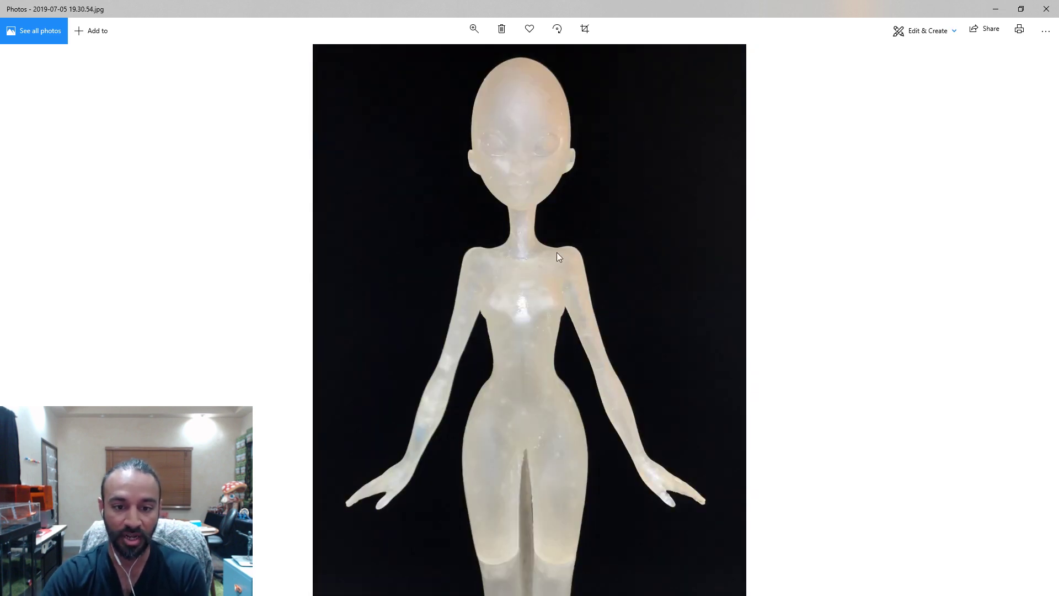
key("Left")
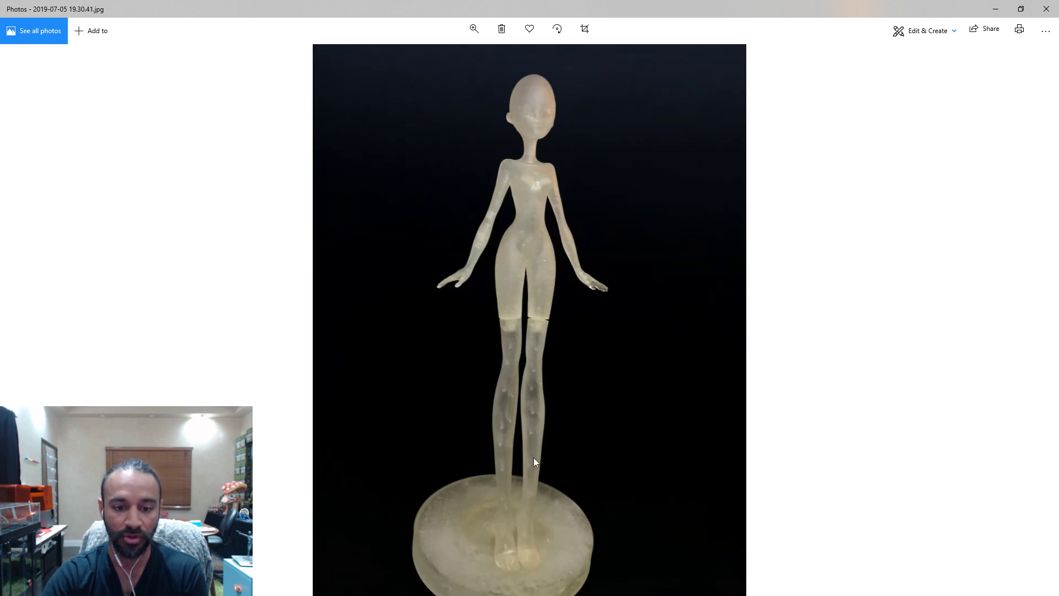
key("Left")
key("Left")
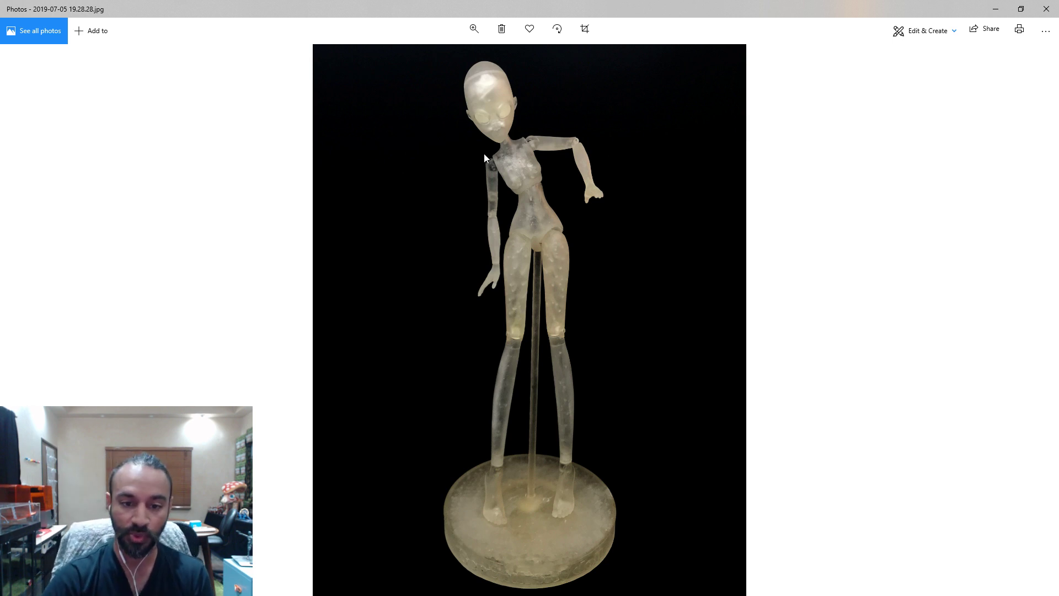
key("Left")
key("Right")
key("Right")
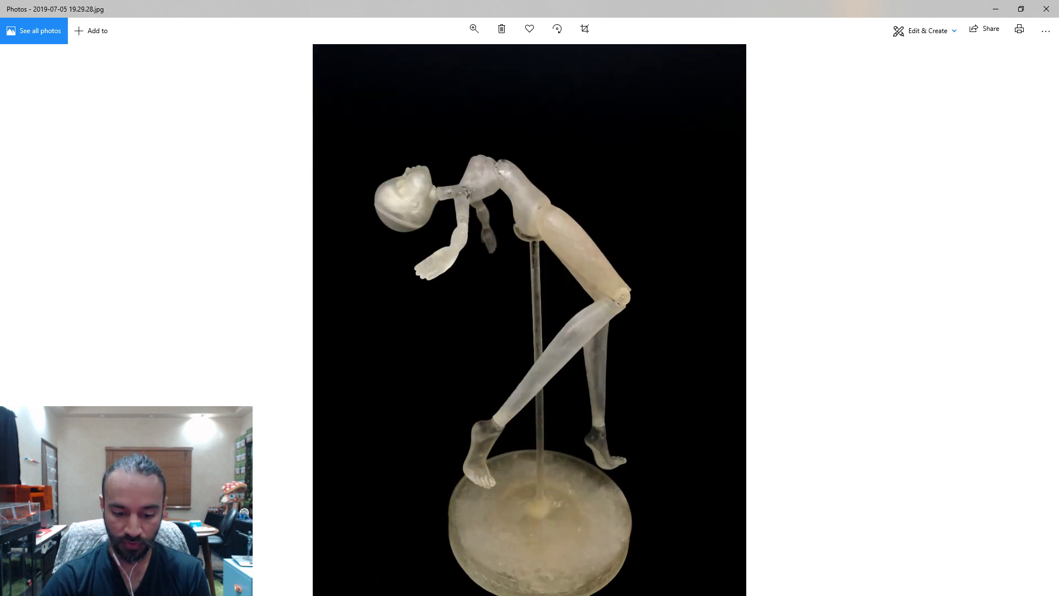
- Put away ZBrush and the doll photo, and open the July 25 Keys and Articulation banner image from the desktop
key("alt+Tab")
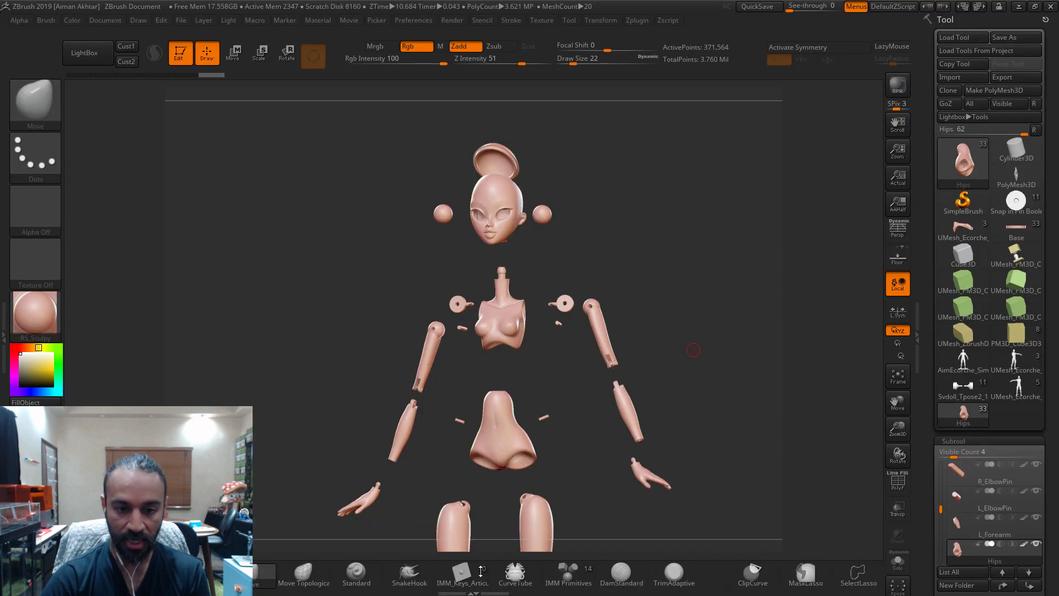
left_click(1018, 7)
key("alt+F4")
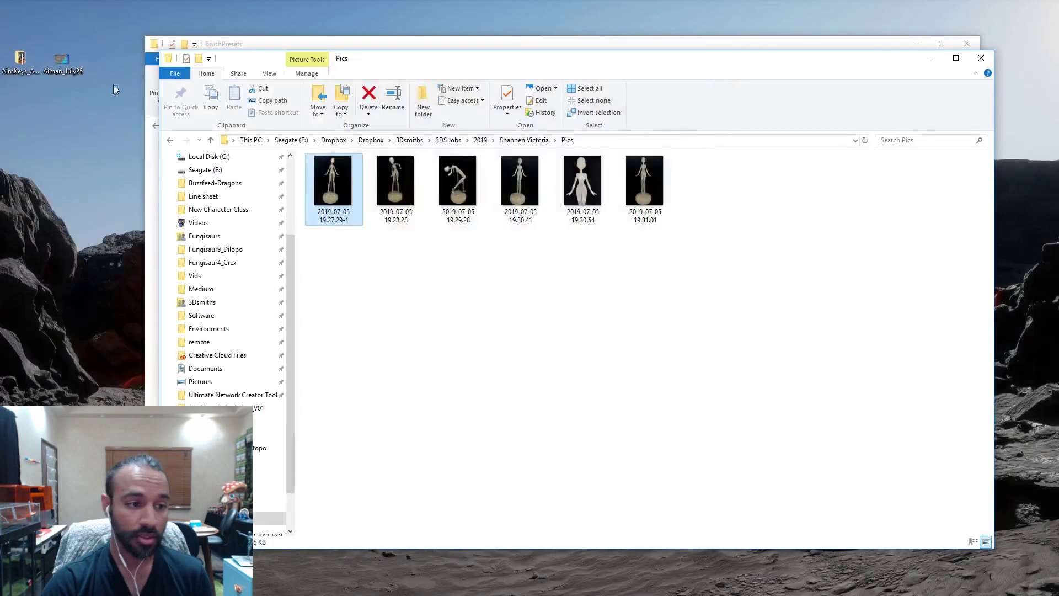
double_click(76, 65)
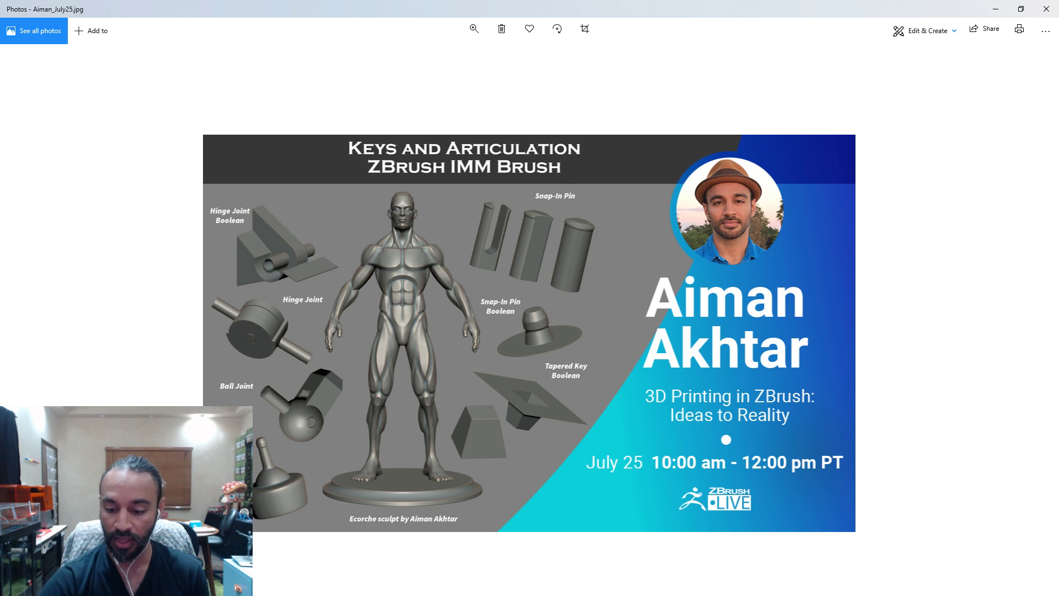
- Switch to the Chapter 3 Articulation slideshow in Photoshop and hide the Toy Styles, He man and GIJoes groups
mouse_move(853, 594)
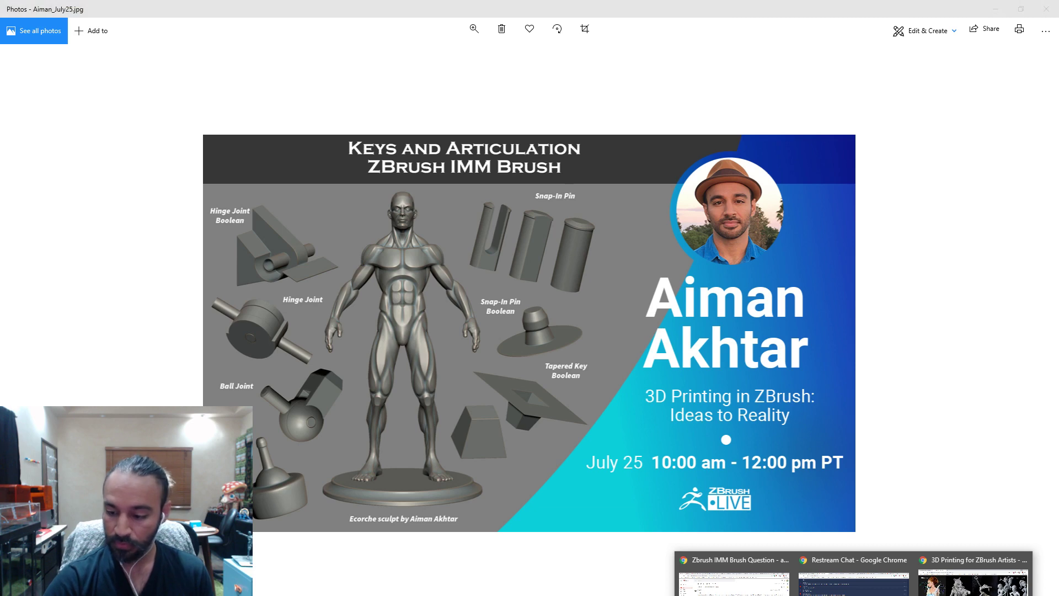
key("alt+Tab")
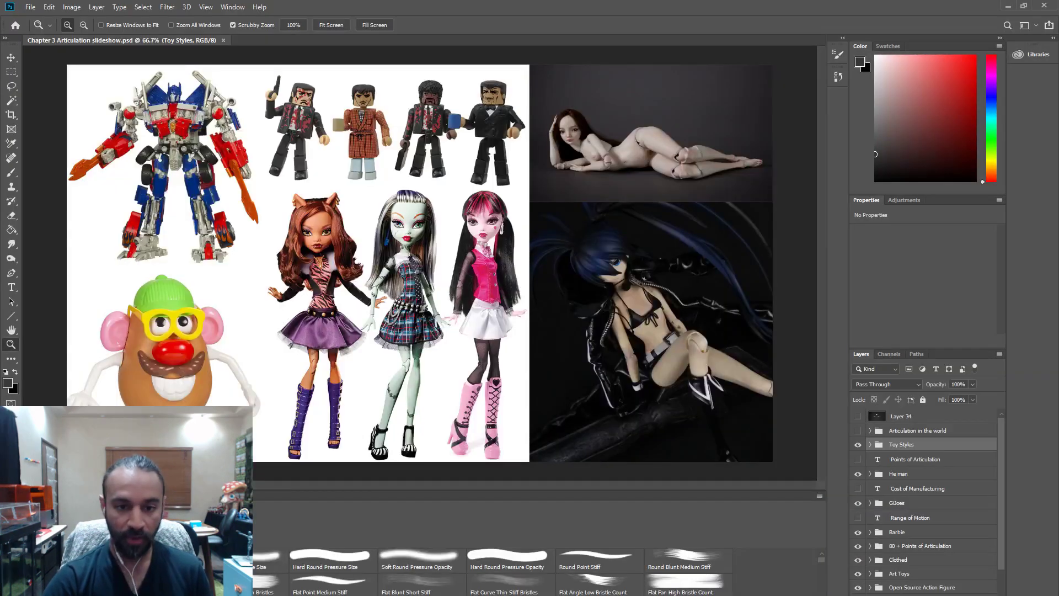
left_click(858, 445)
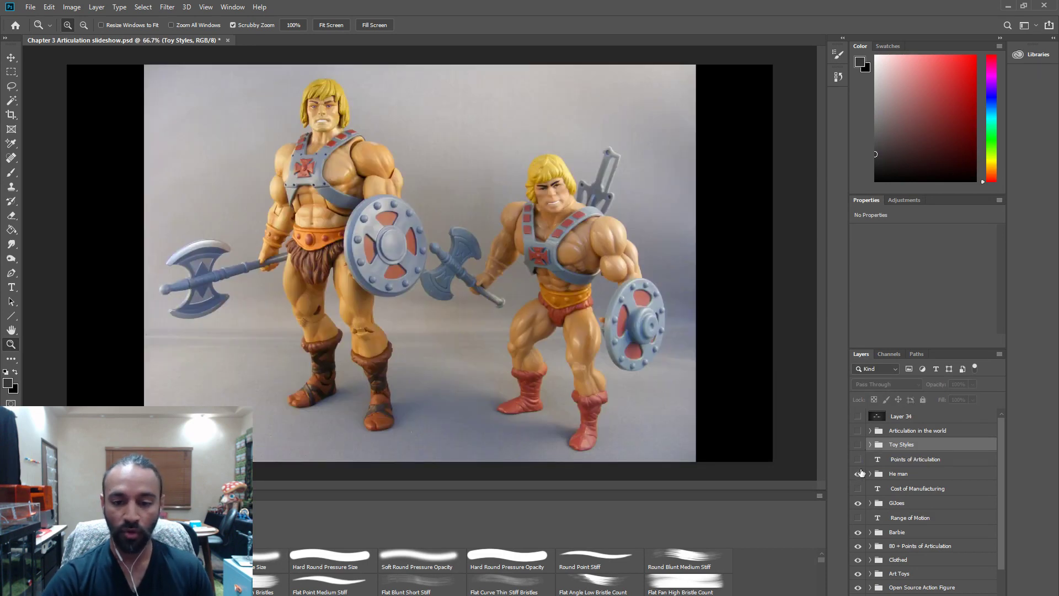
left_click(858, 476)
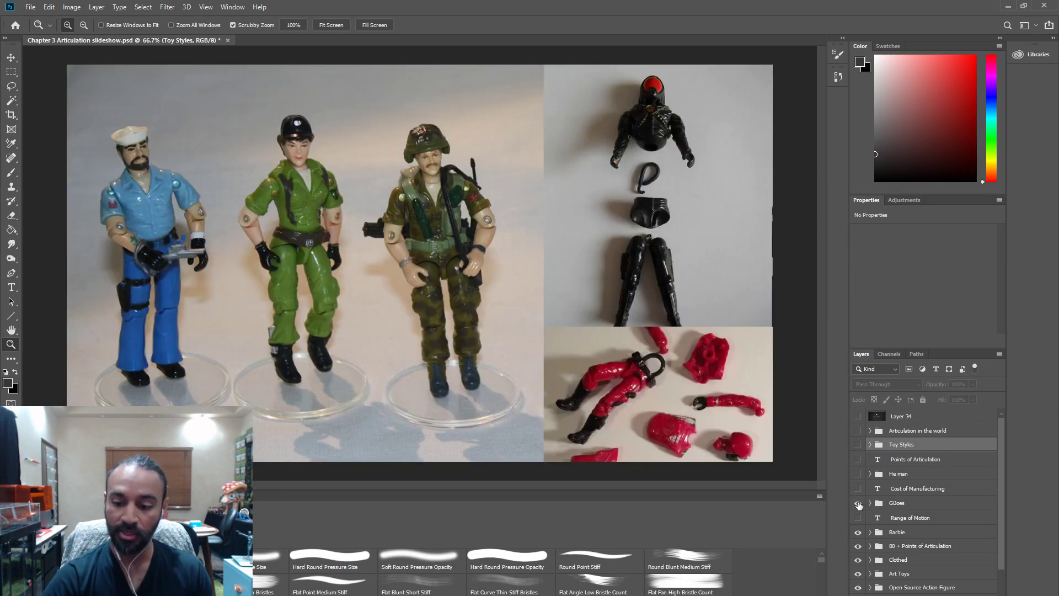
left_click(858, 503)
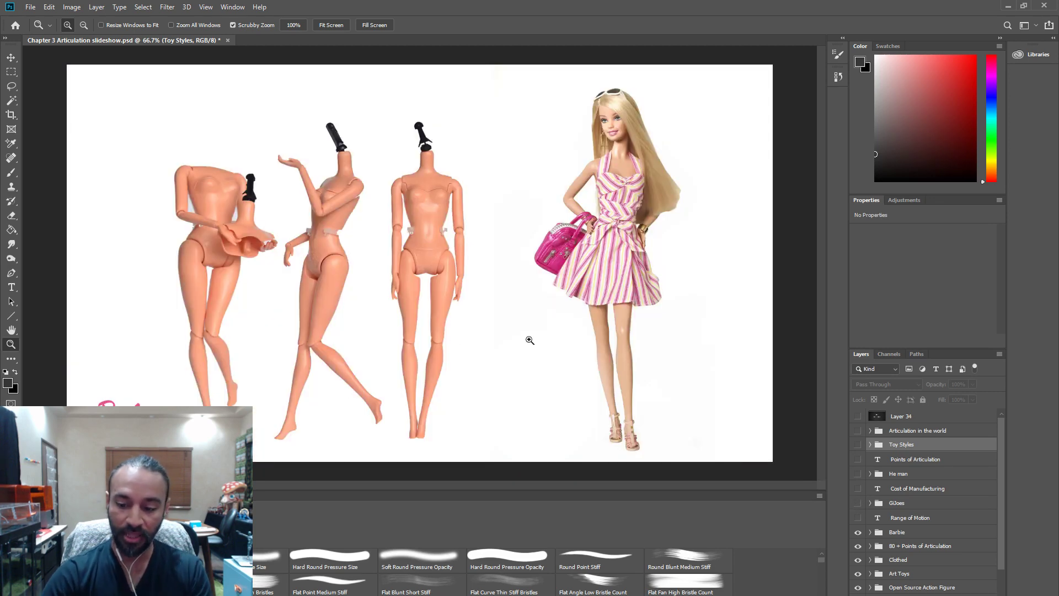
- Hide the Barbie, 80 + Points of Articulation, Clothed, Art Toys and Open Source Action Figure groups, and minimize Photoshop
left_click(857, 533)
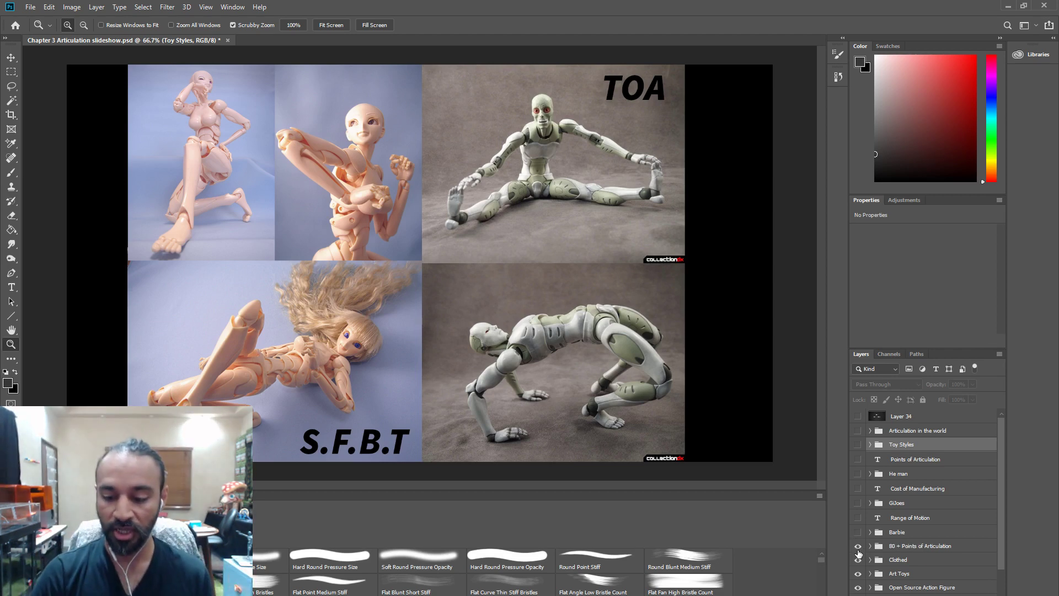
left_click(857, 546)
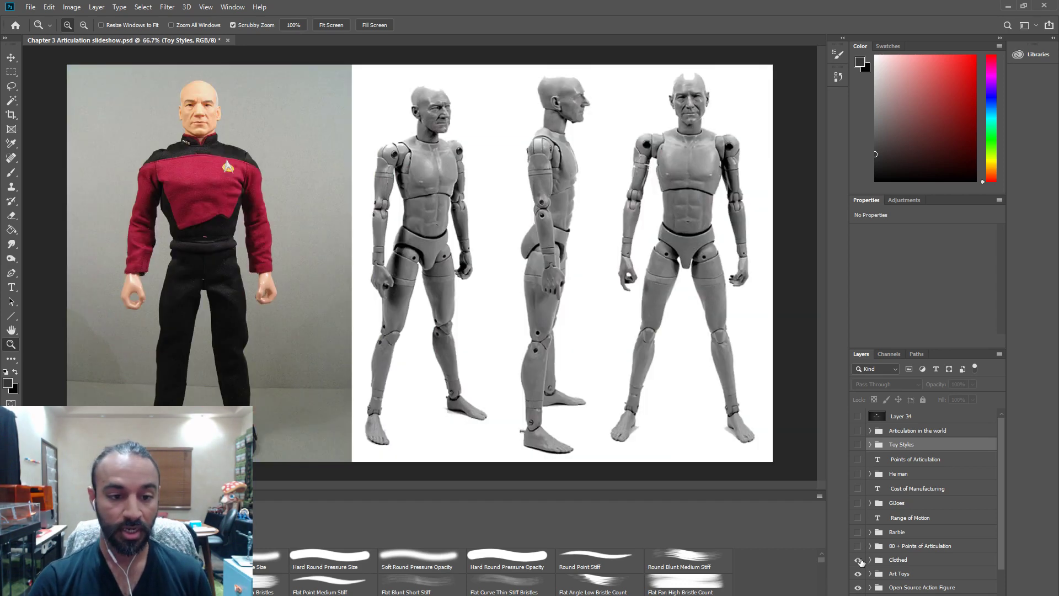
left_click(857, 560)
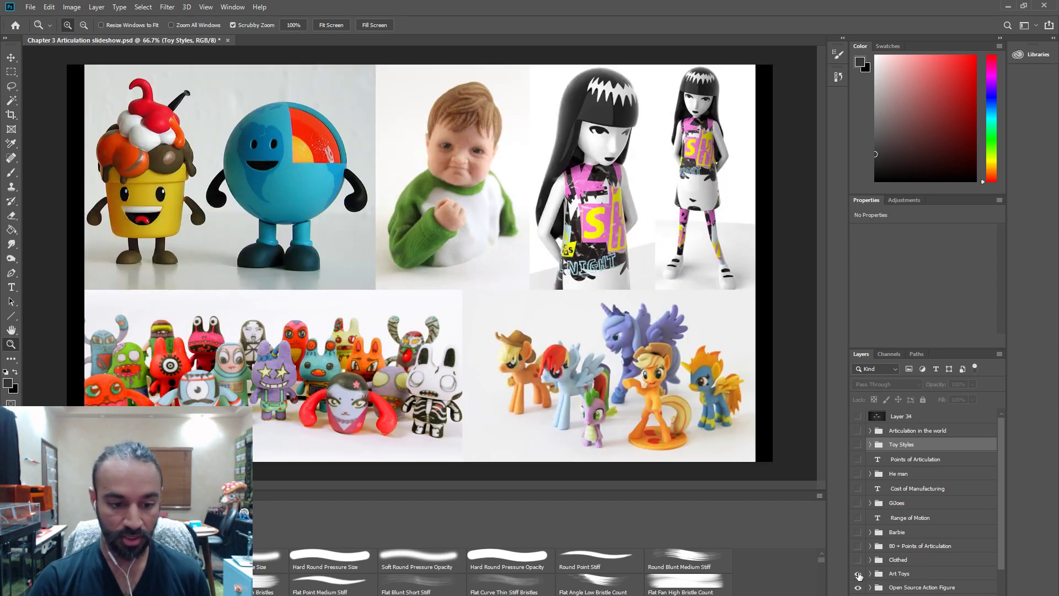
left_click(857, 573)
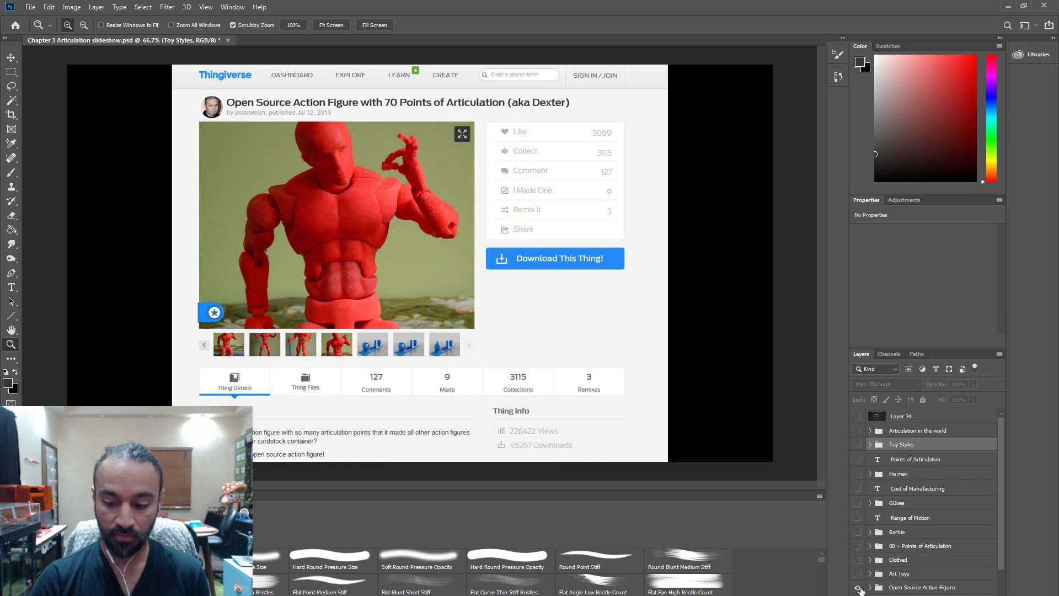
left_click(859, 587)
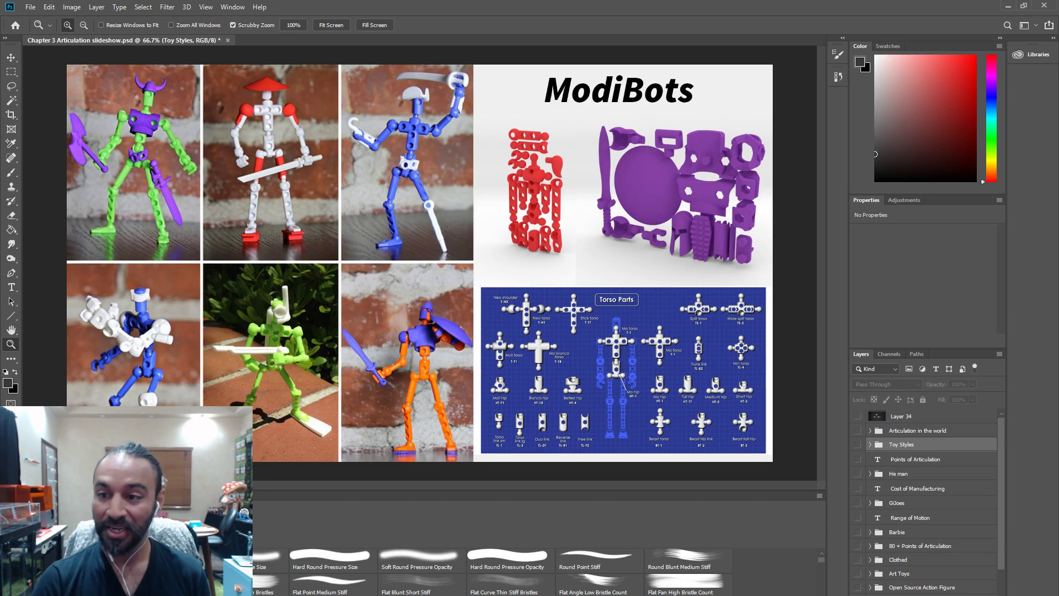
left_click(1008, 5)
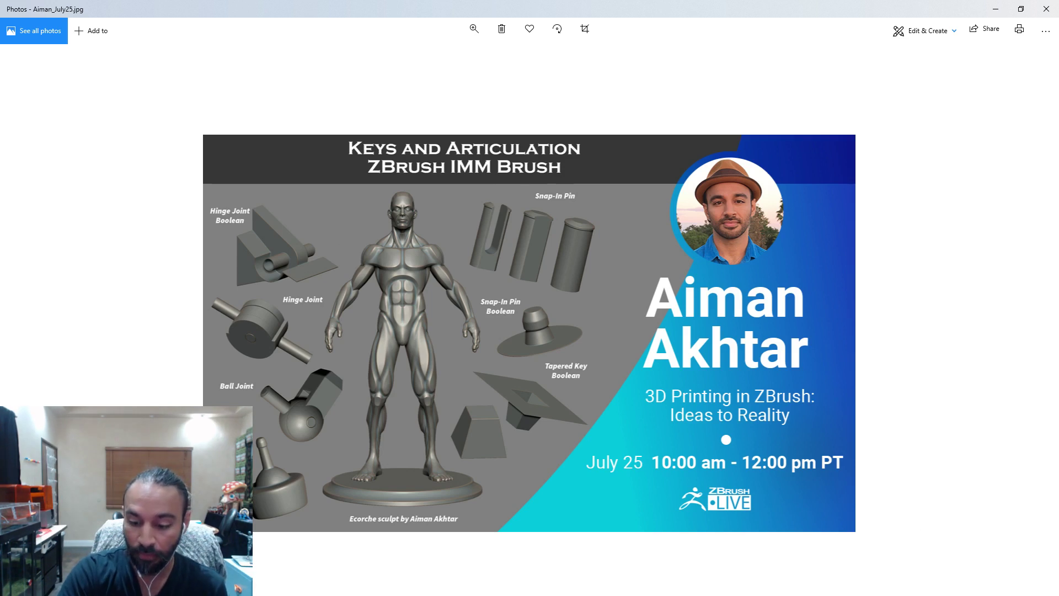
- Switch to Chrome, show the 3D Printing for ZBrush Artists class page and the AimKeys_Articulation_V1 Gumroad product, and minimize the browser
mouse_move(853, 594)
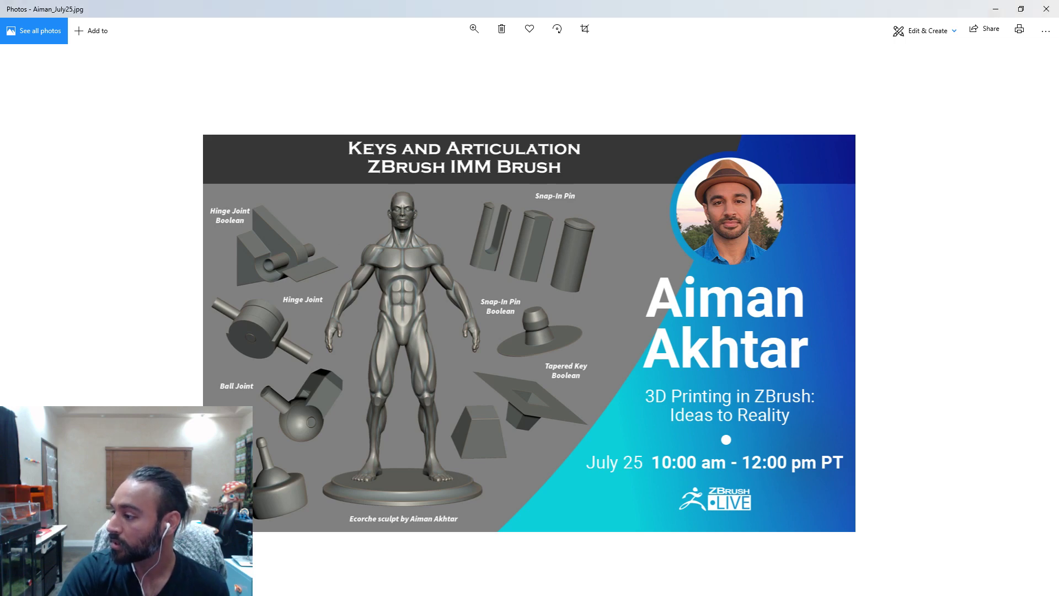
key("alt+Tab")
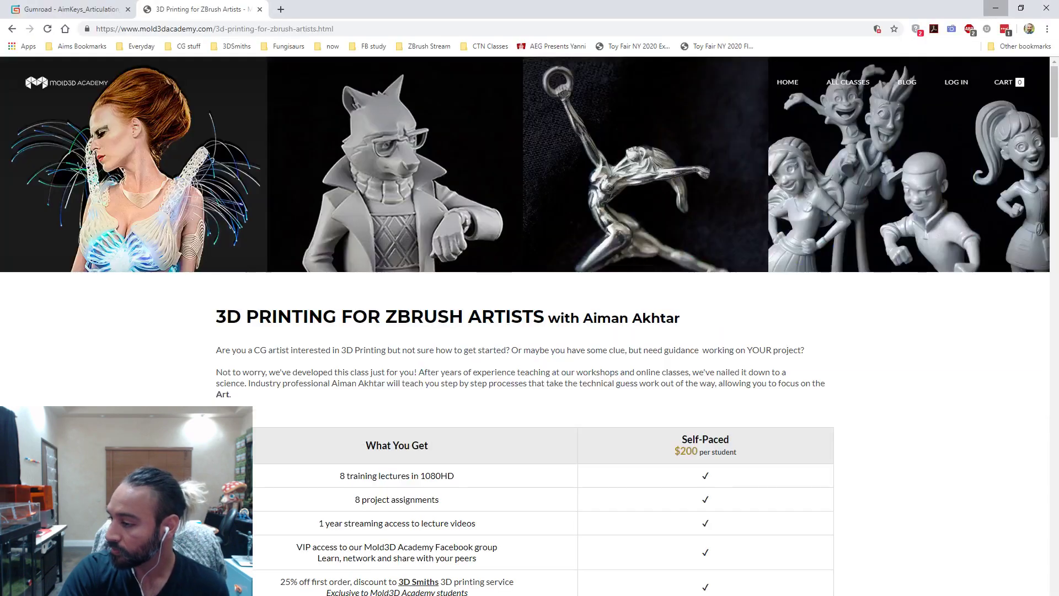
left_click(55, 4)
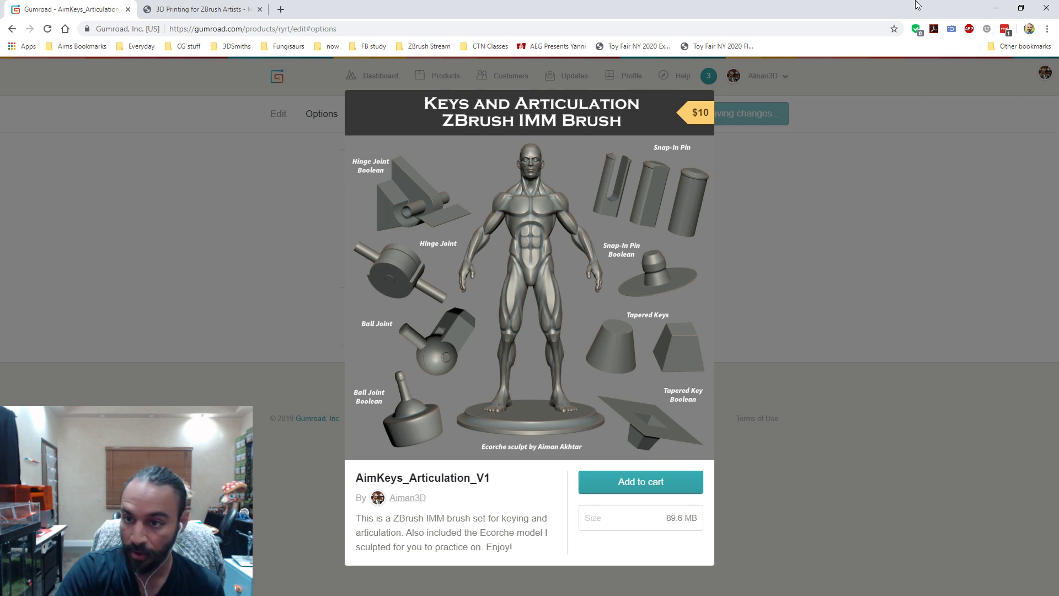
left_click(995, 8)
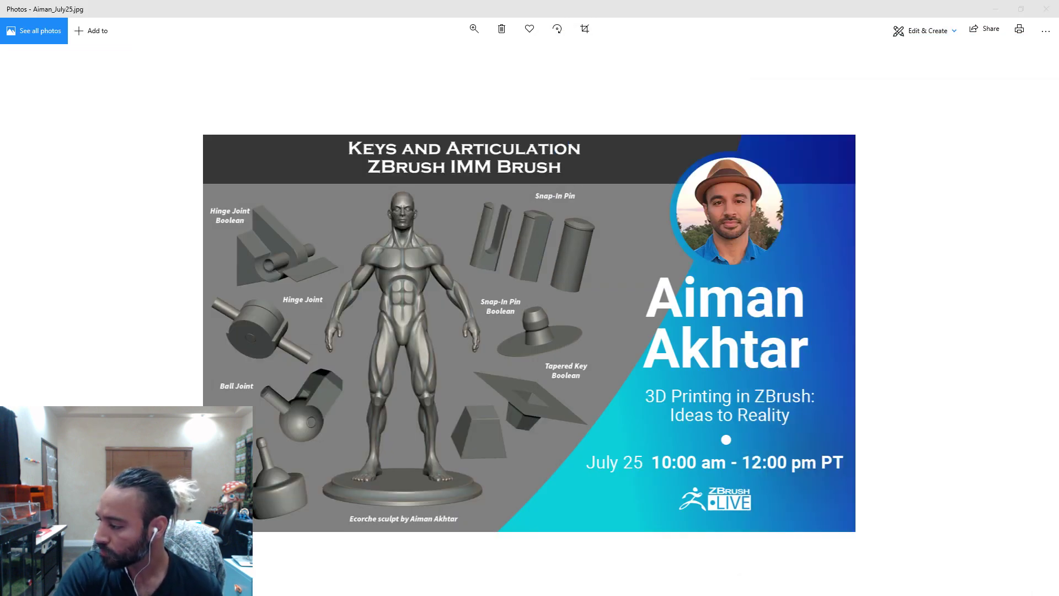
key("super+d")
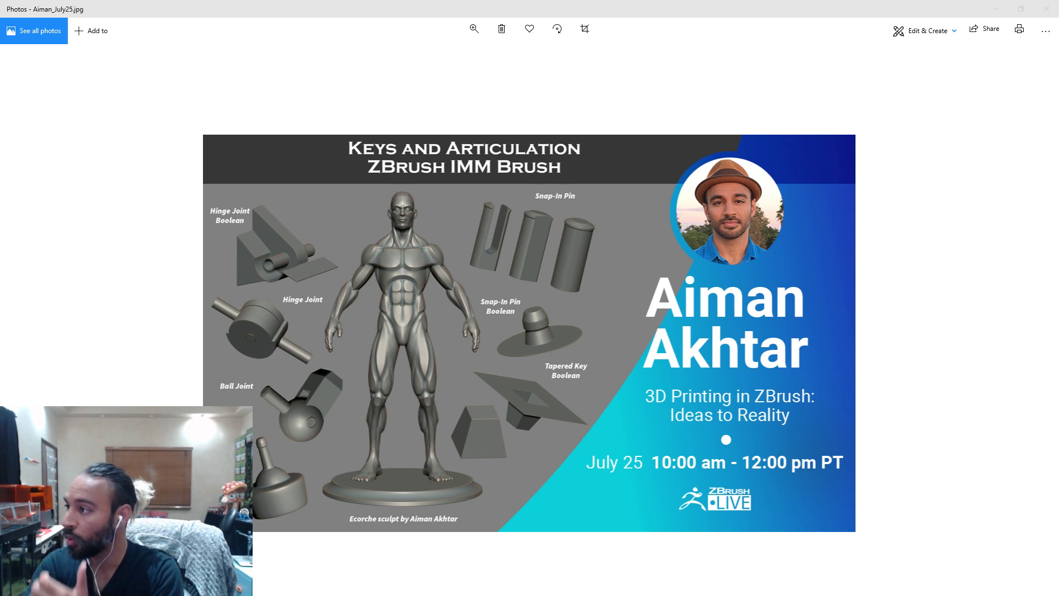
- Switch to the Pixologic ZBrushLIVE presenter page in Chrome and look through its past episode posts, returning to the schedule
key("alt+Tab")
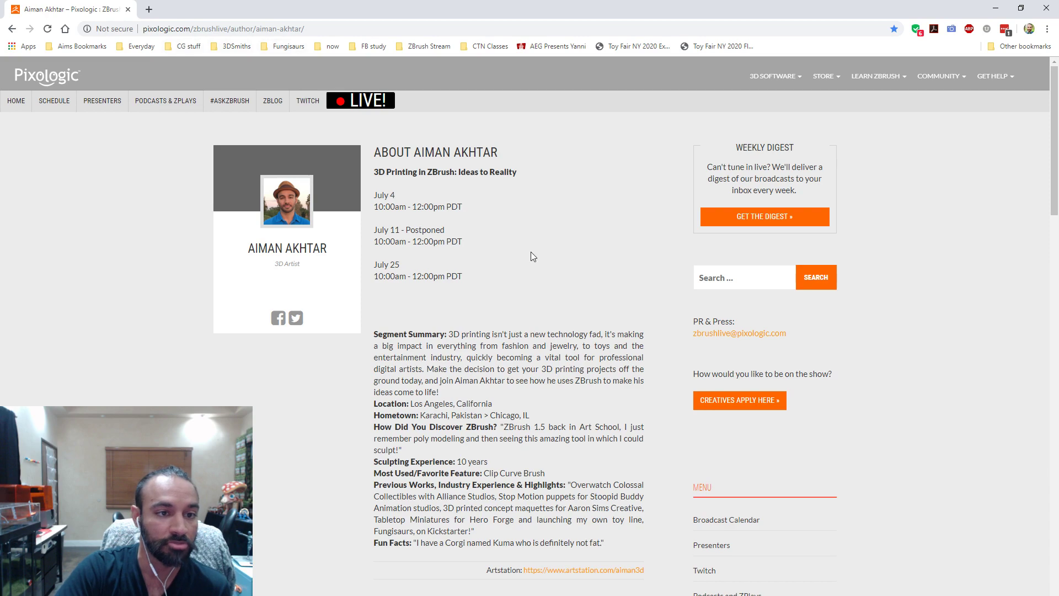
scroll(530, 251, "down", 3)
scroll(544, 252, "down", 6)
scroll(549, 228, "down", 5)
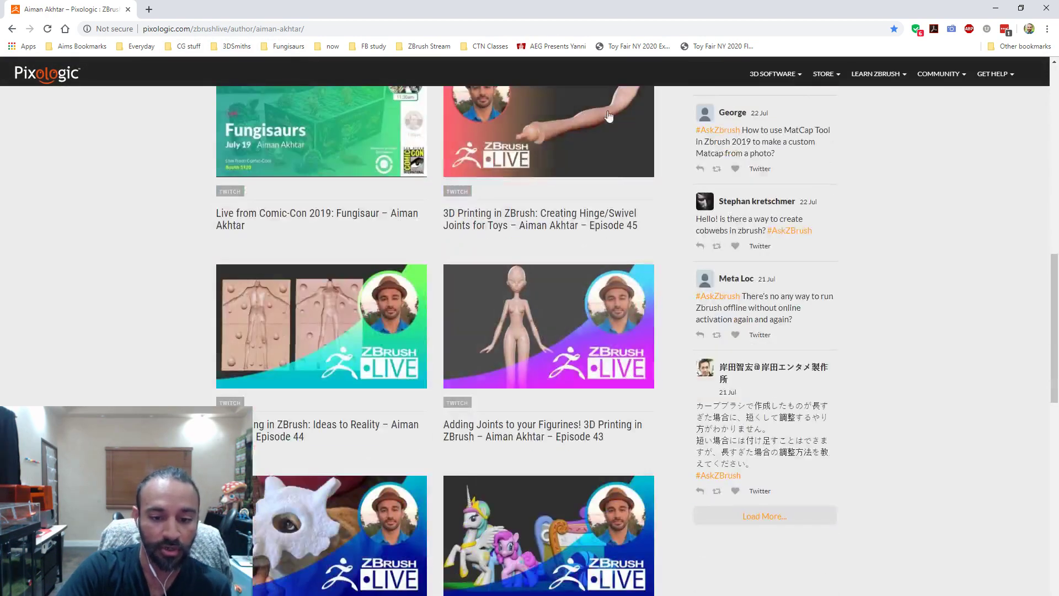
scroll(643, 358, "down", 10)
scroll(590, 442, "down", 3)
scroll(594, 458, "up", 4)
scroll(519, 428, "down", 4)
scroll(621, 421, "up", 13)
scroll(620, 421, "up", 10)
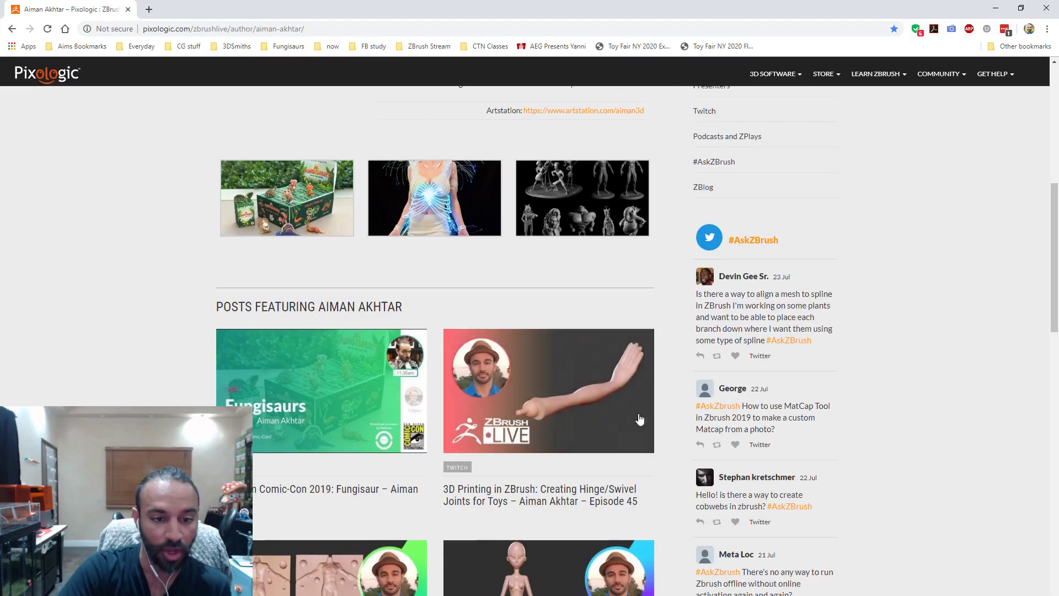
scroll(667, 421, "up", 4)
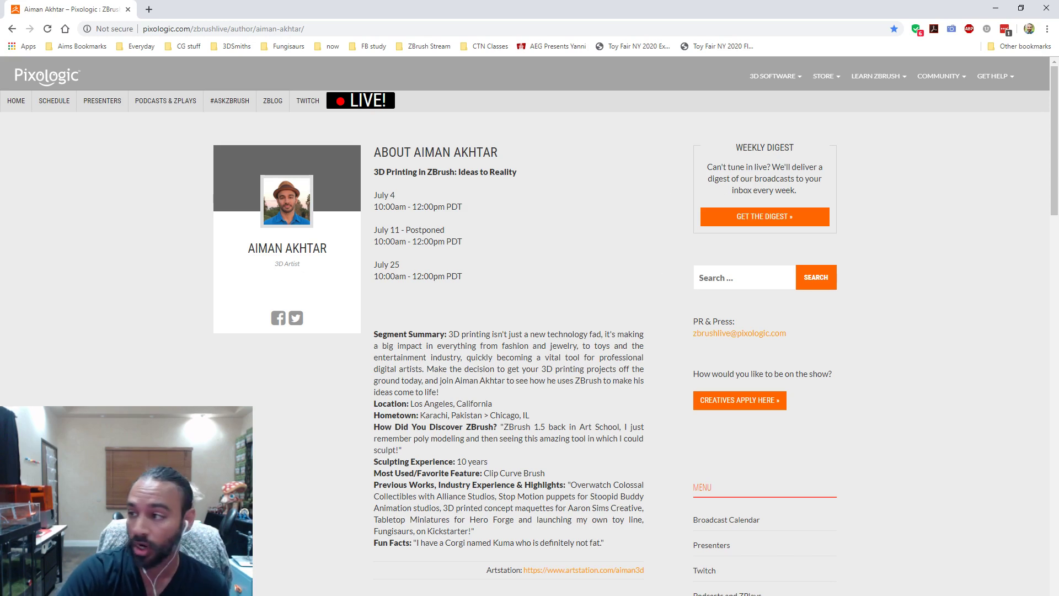
- Bring up the Fungisaurs website, look through its species cards, World Sightings and Instagram sections, and close the browser window
key("ctrl+shift+t")
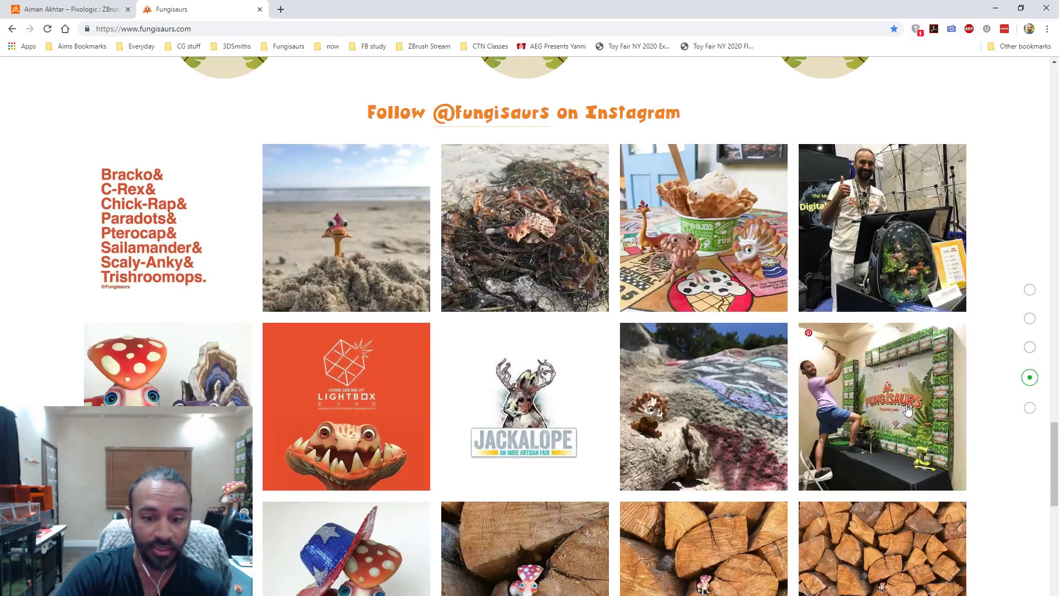
scroll(1056, 432, "up", 1)
key("Home")
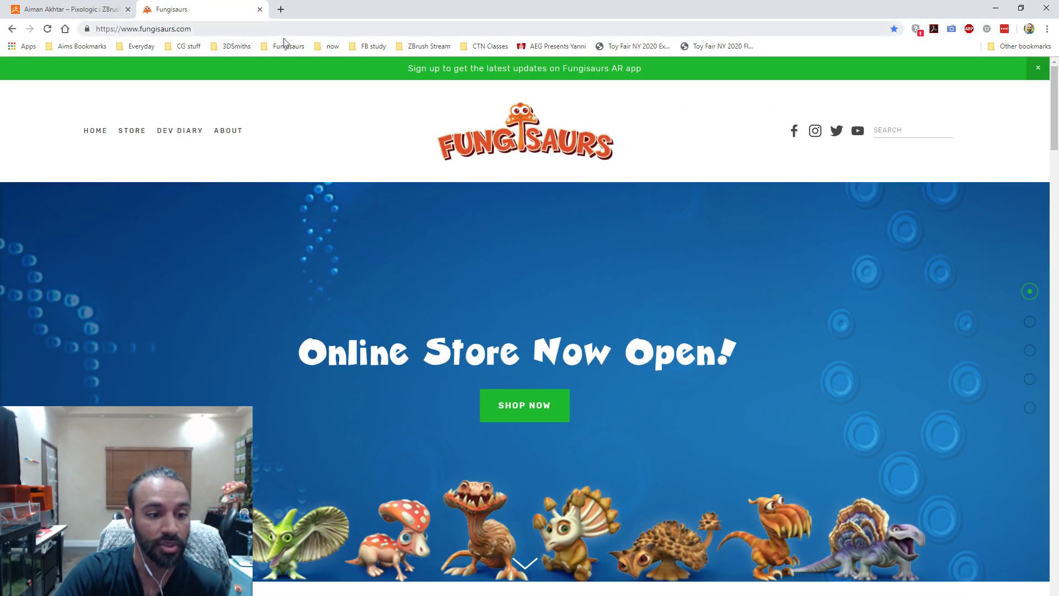
scroll(833, 462, "down", 5)
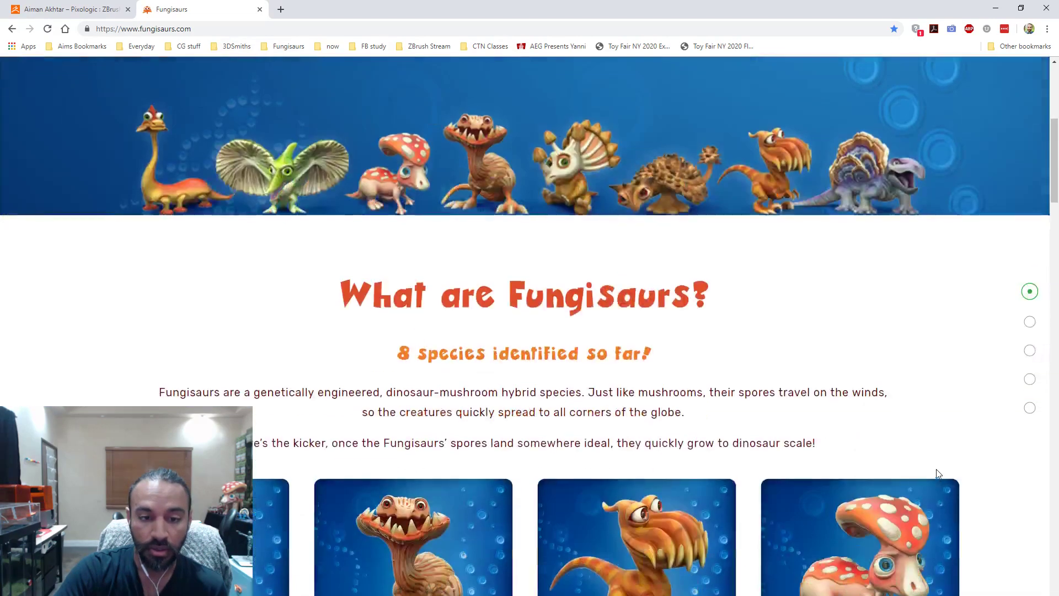
scroll(612, 340, "down", 4)
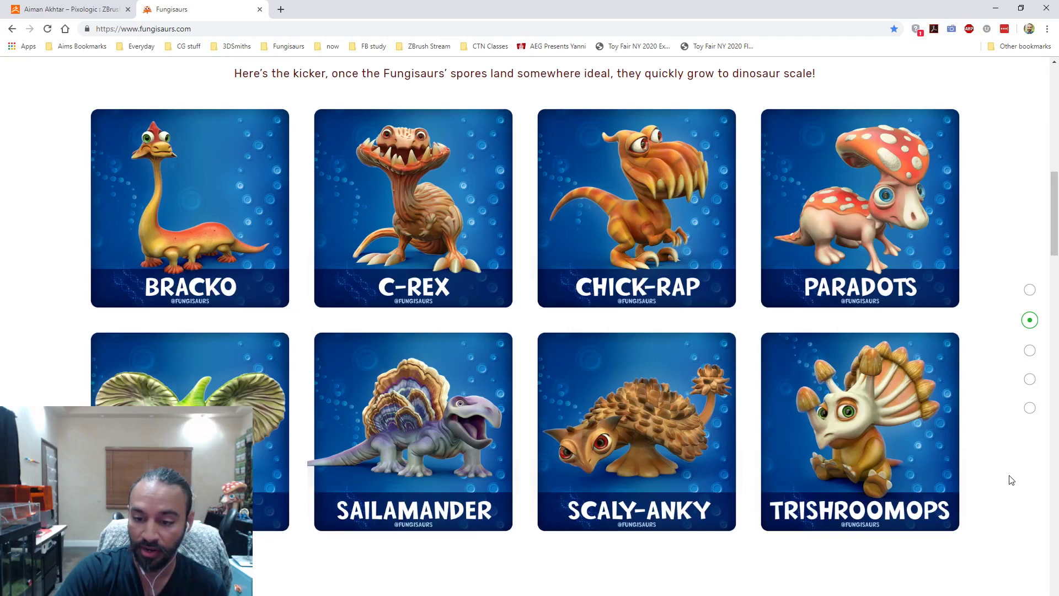
scroll(1011, 480, "down", 3)
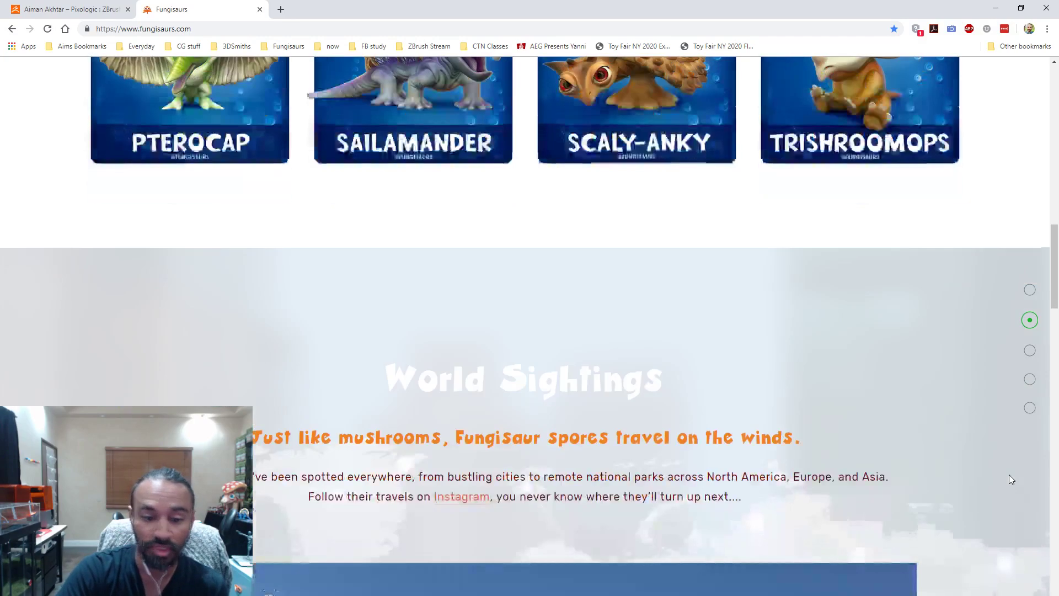
scroll(1011, 479, "down", 5)
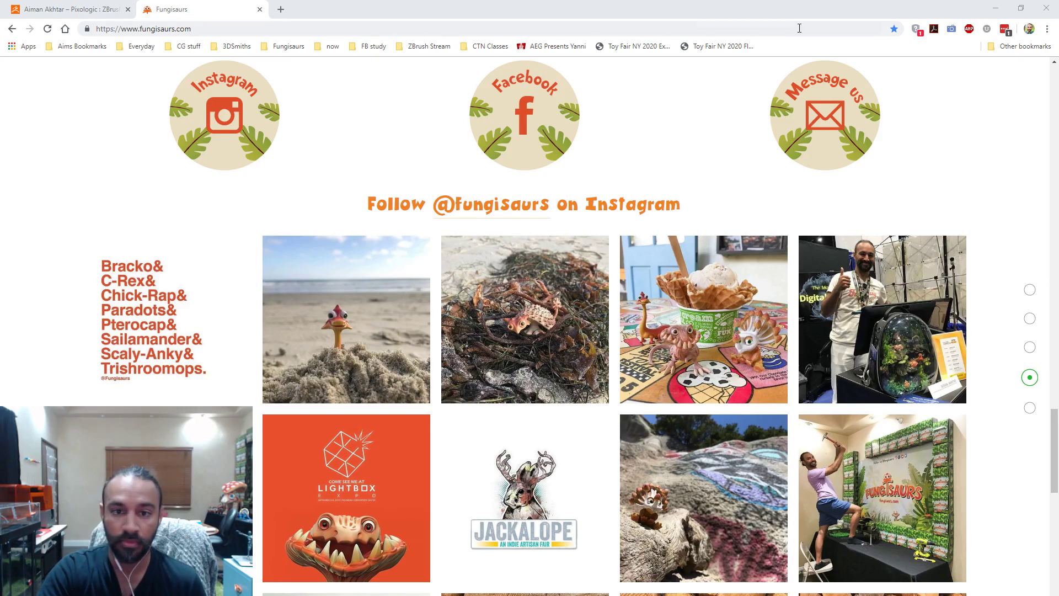
left_click(1044, 7)
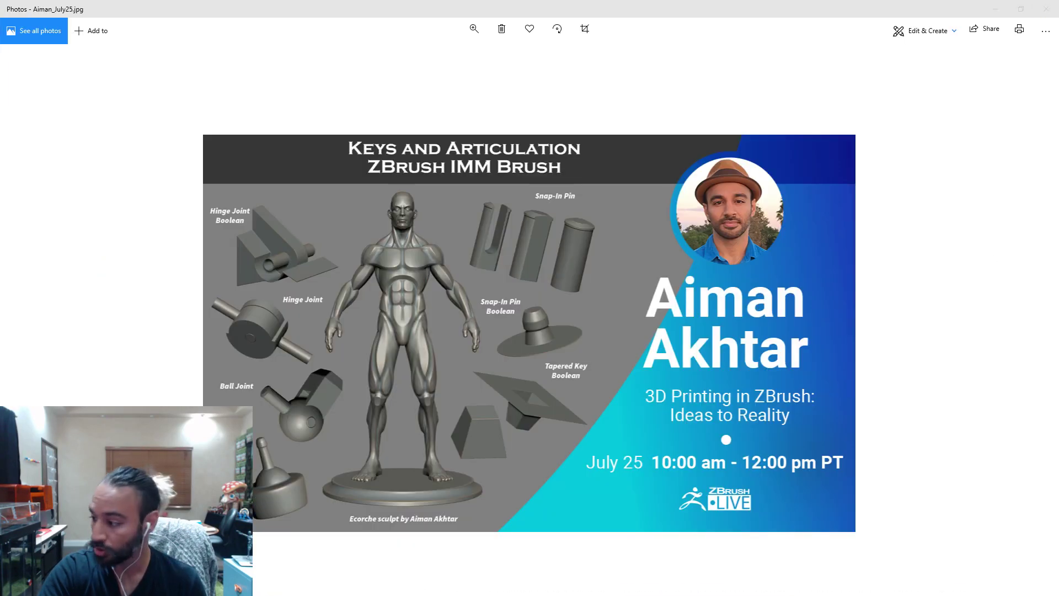